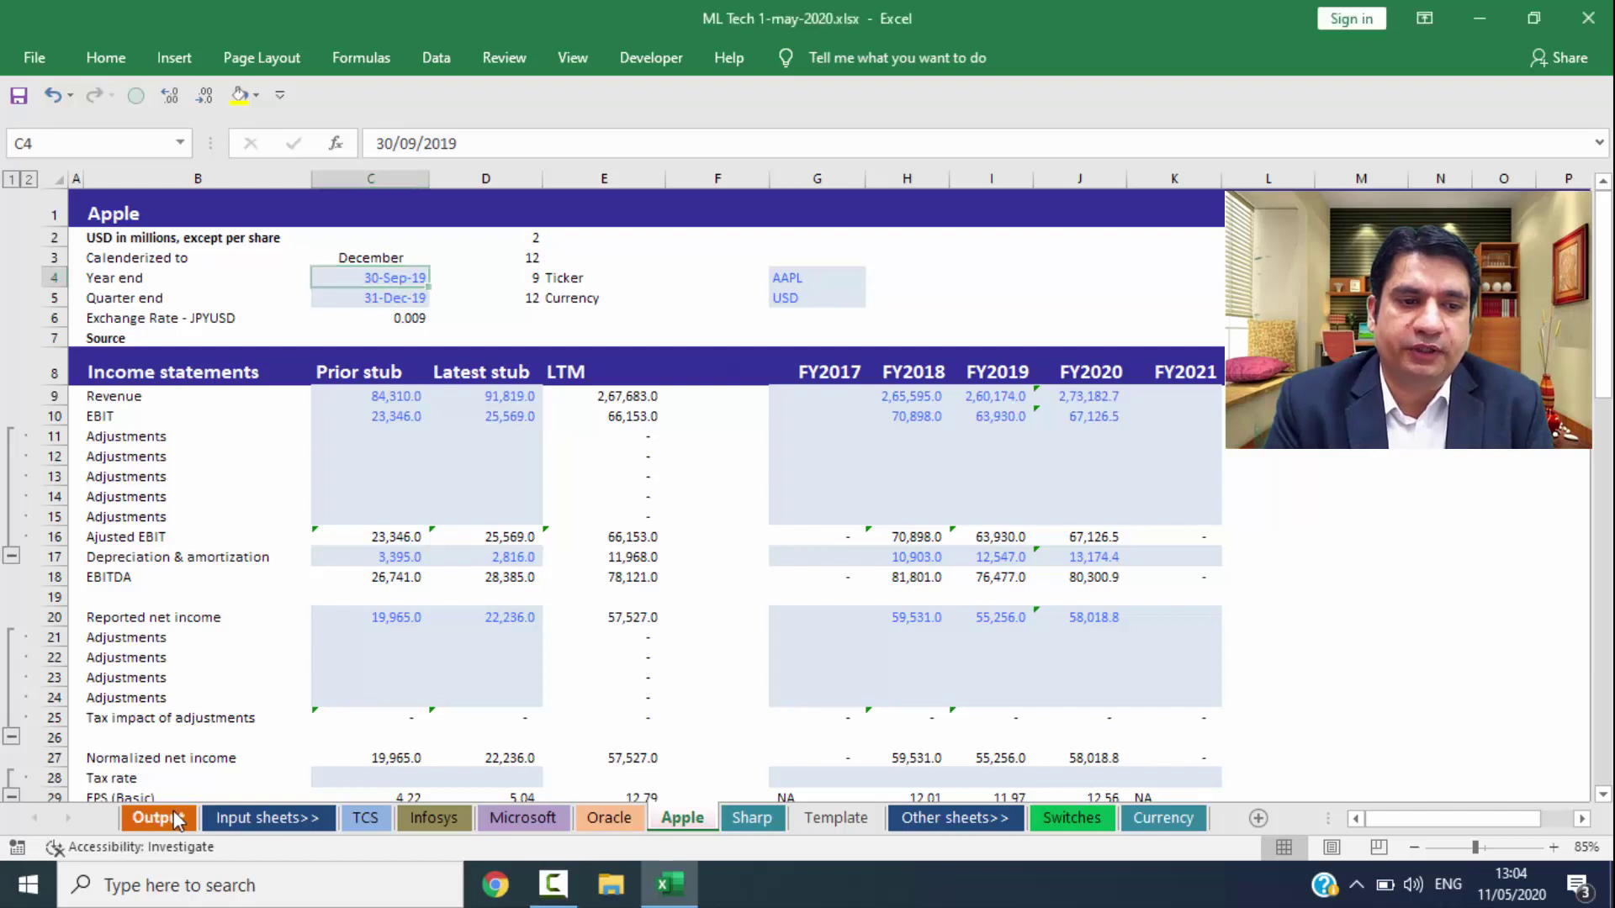
Step: On the Output comps sheet, select the company names, then browse the TCS, Infosys, Microsoft, Oracle and Apple sheets
click(160, 817)
drag(145, 426, 134, 586)
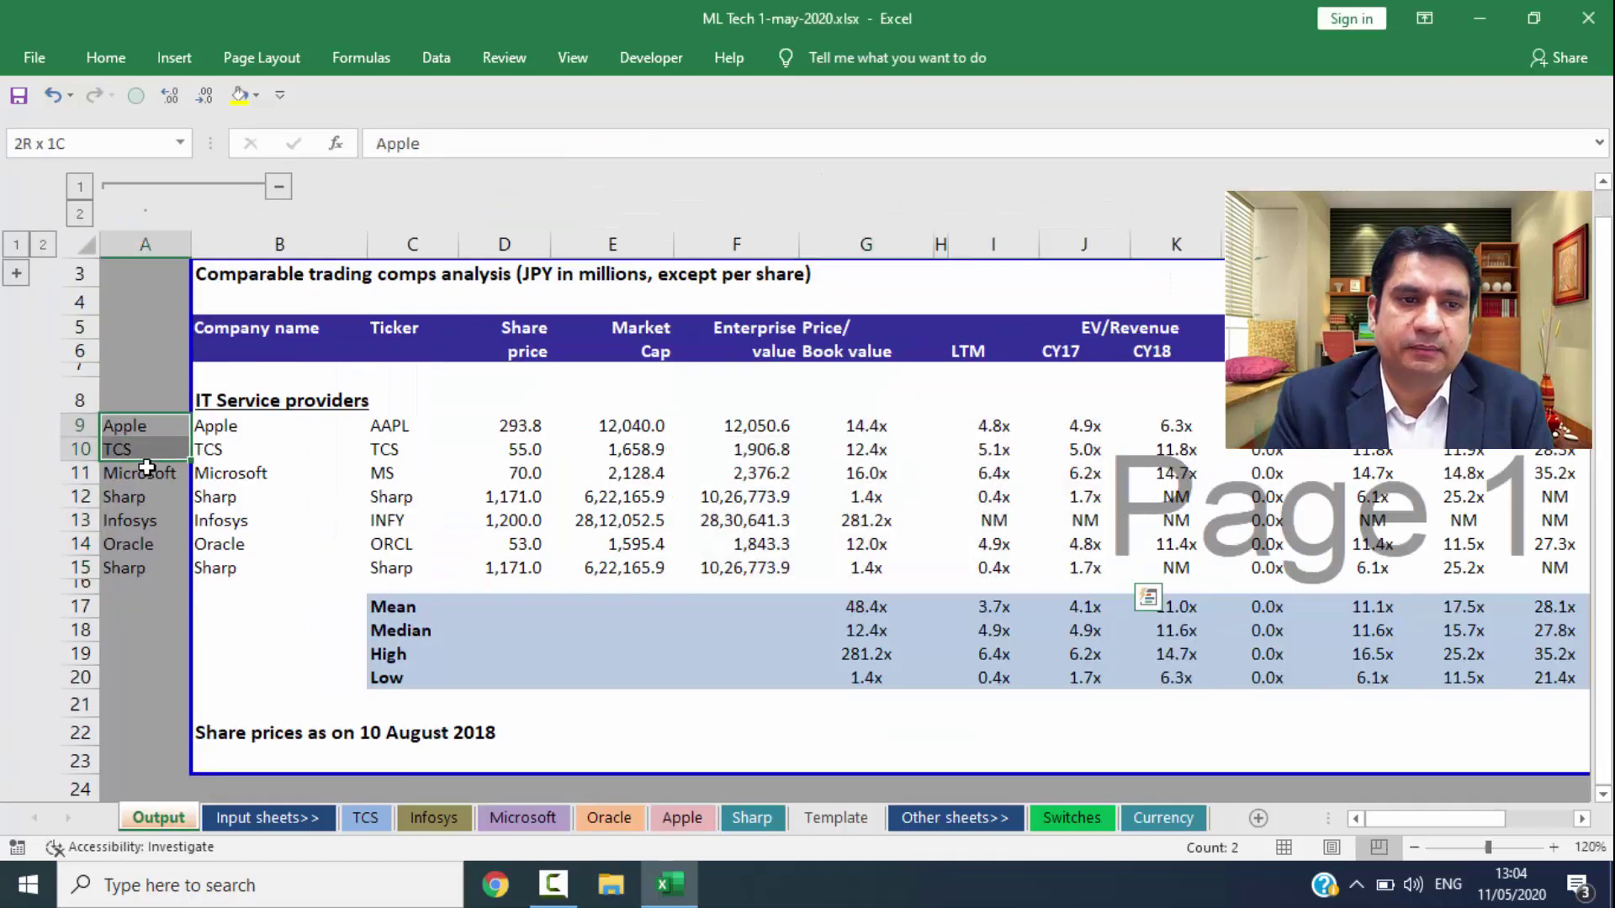
click(375, 828)
click(426, 816)
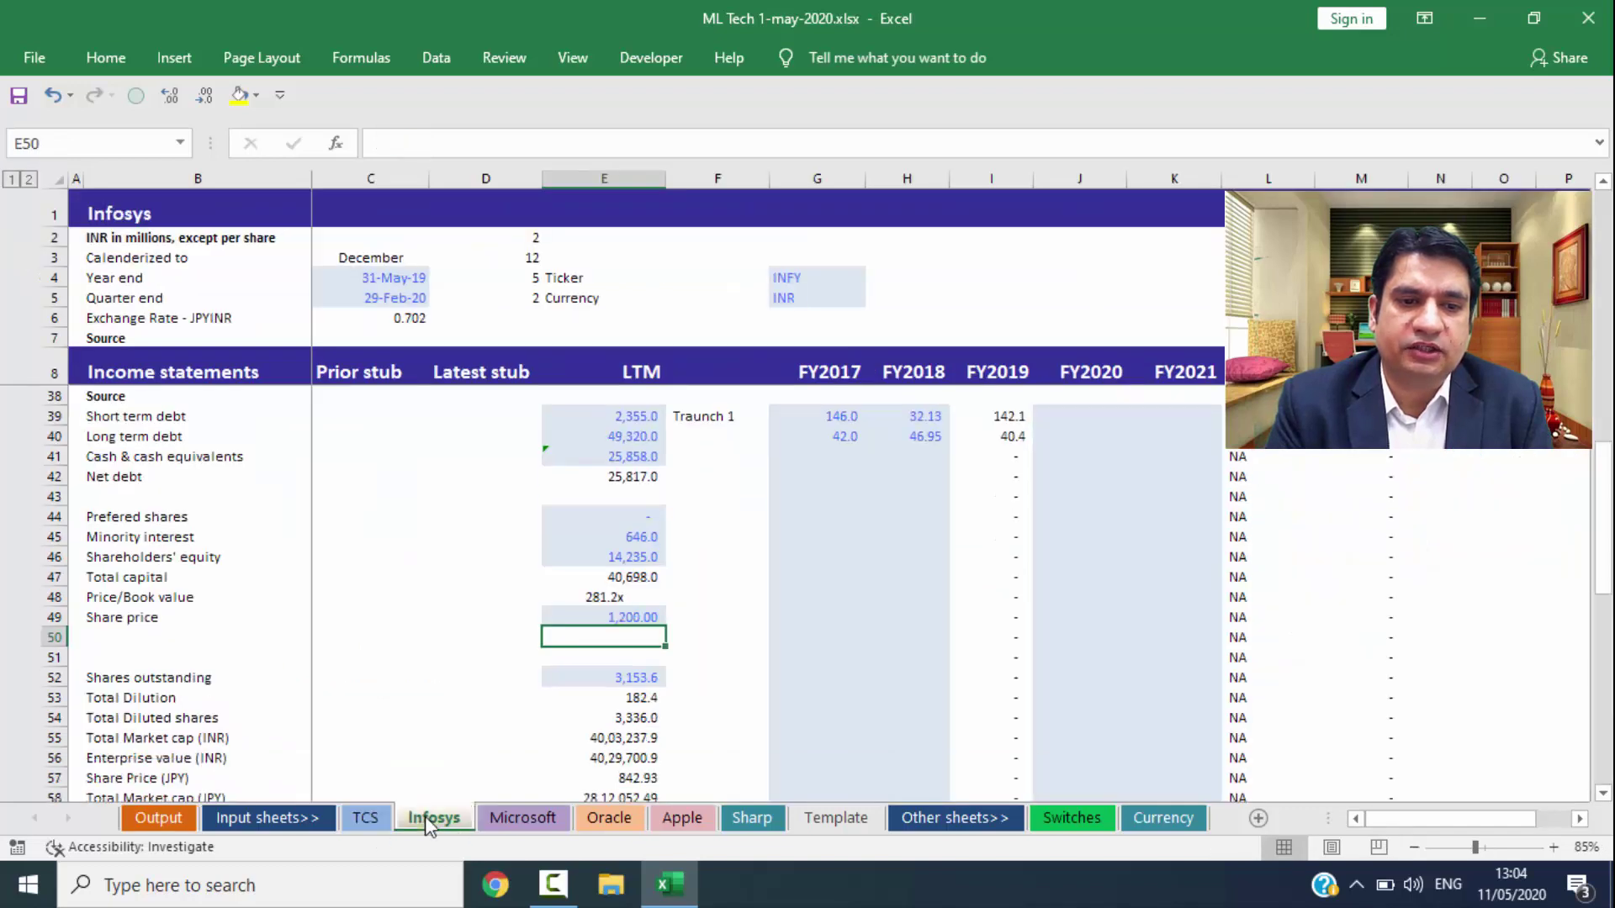
click(508, 821)
click(609, 819)
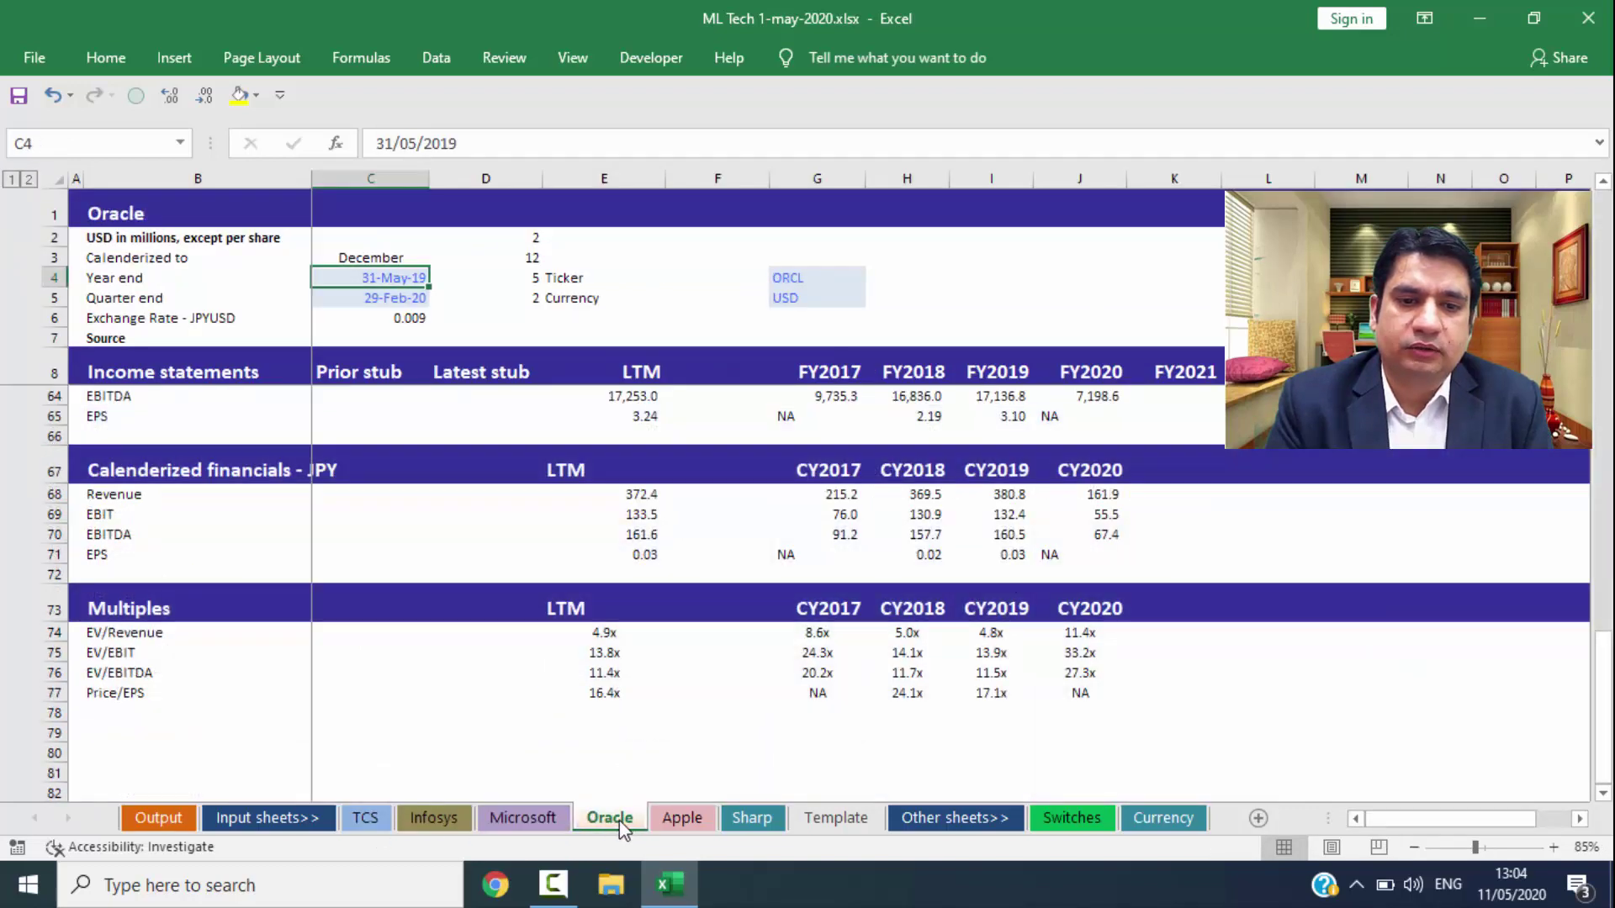
click(682, 821)
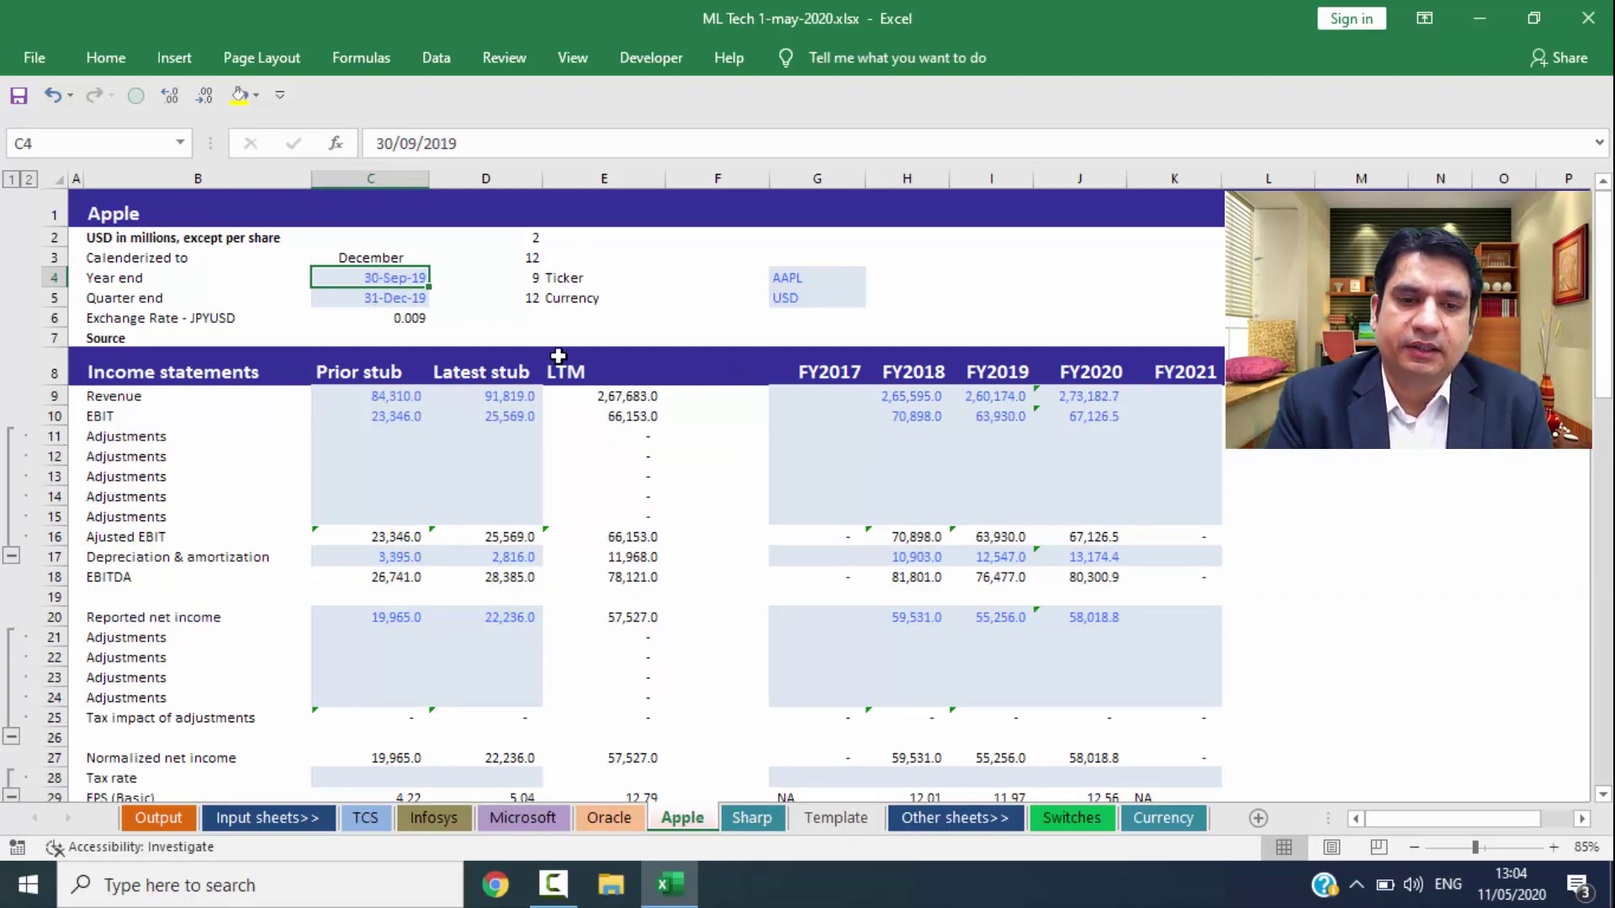
Step: Display Oracle's calendarized financials and multiples, glancing back at Apple before returning
click(611, 816)
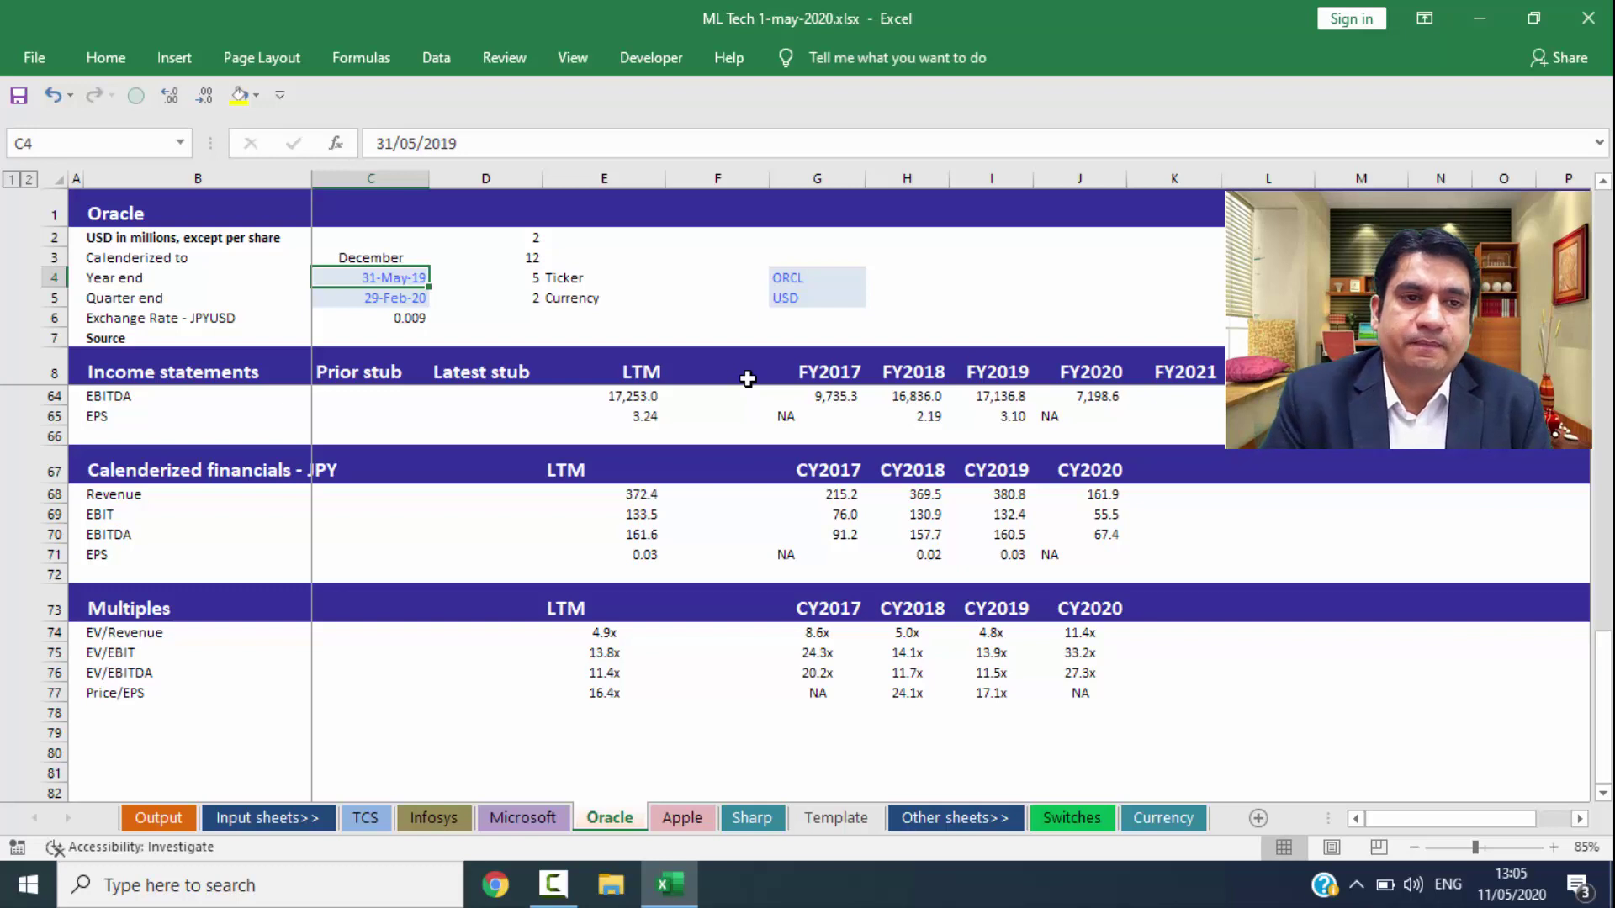
click(682, 818)
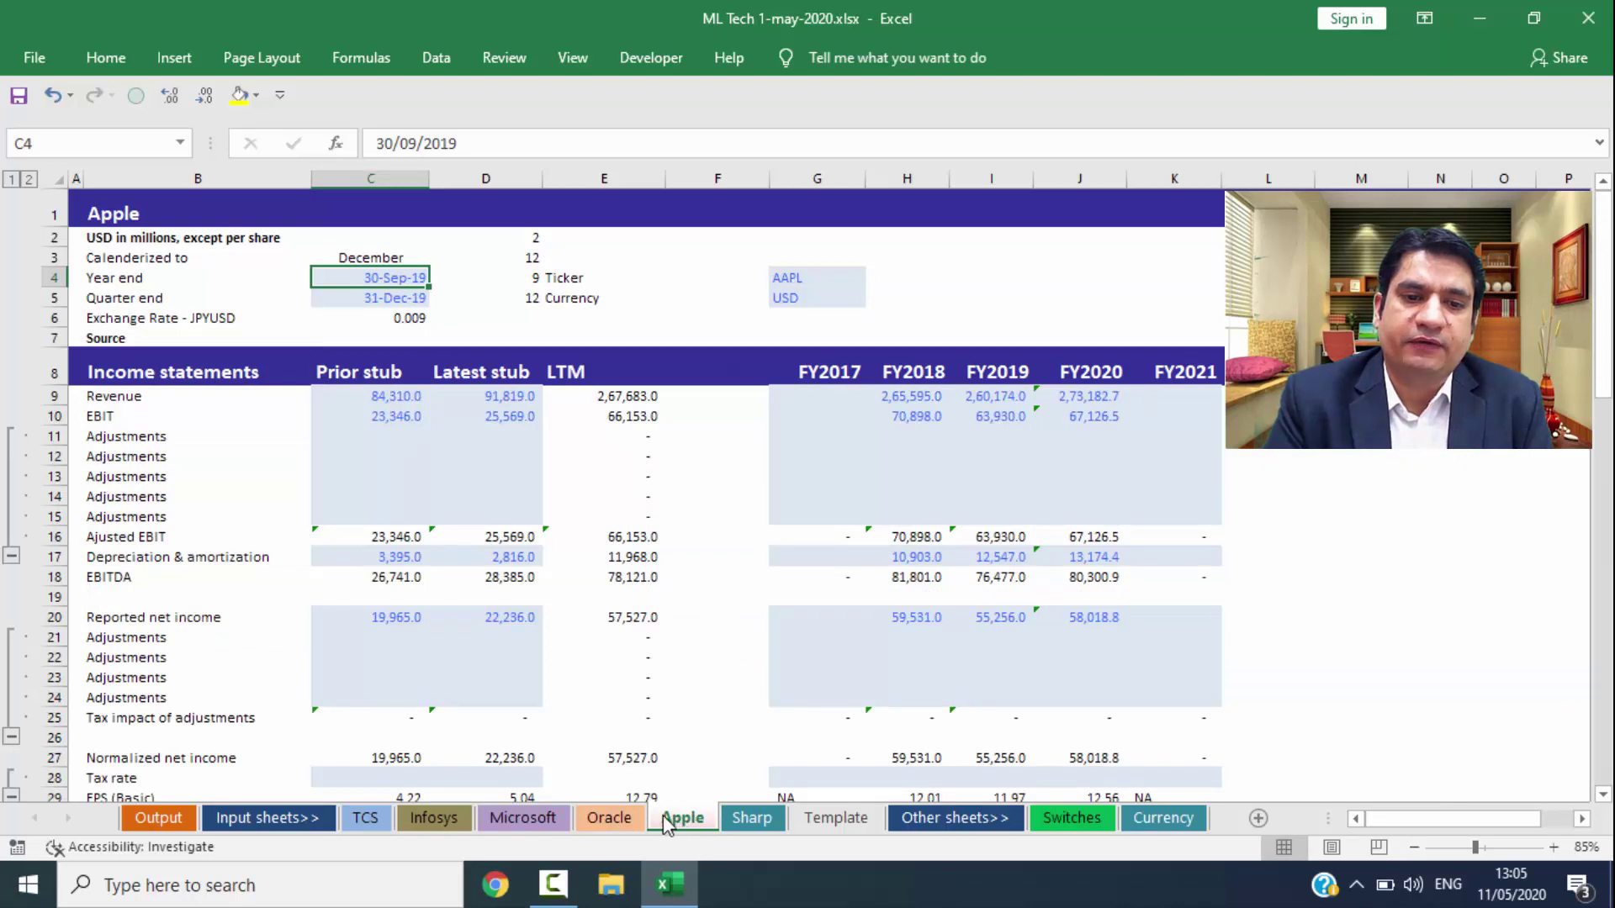
click(629, 820)
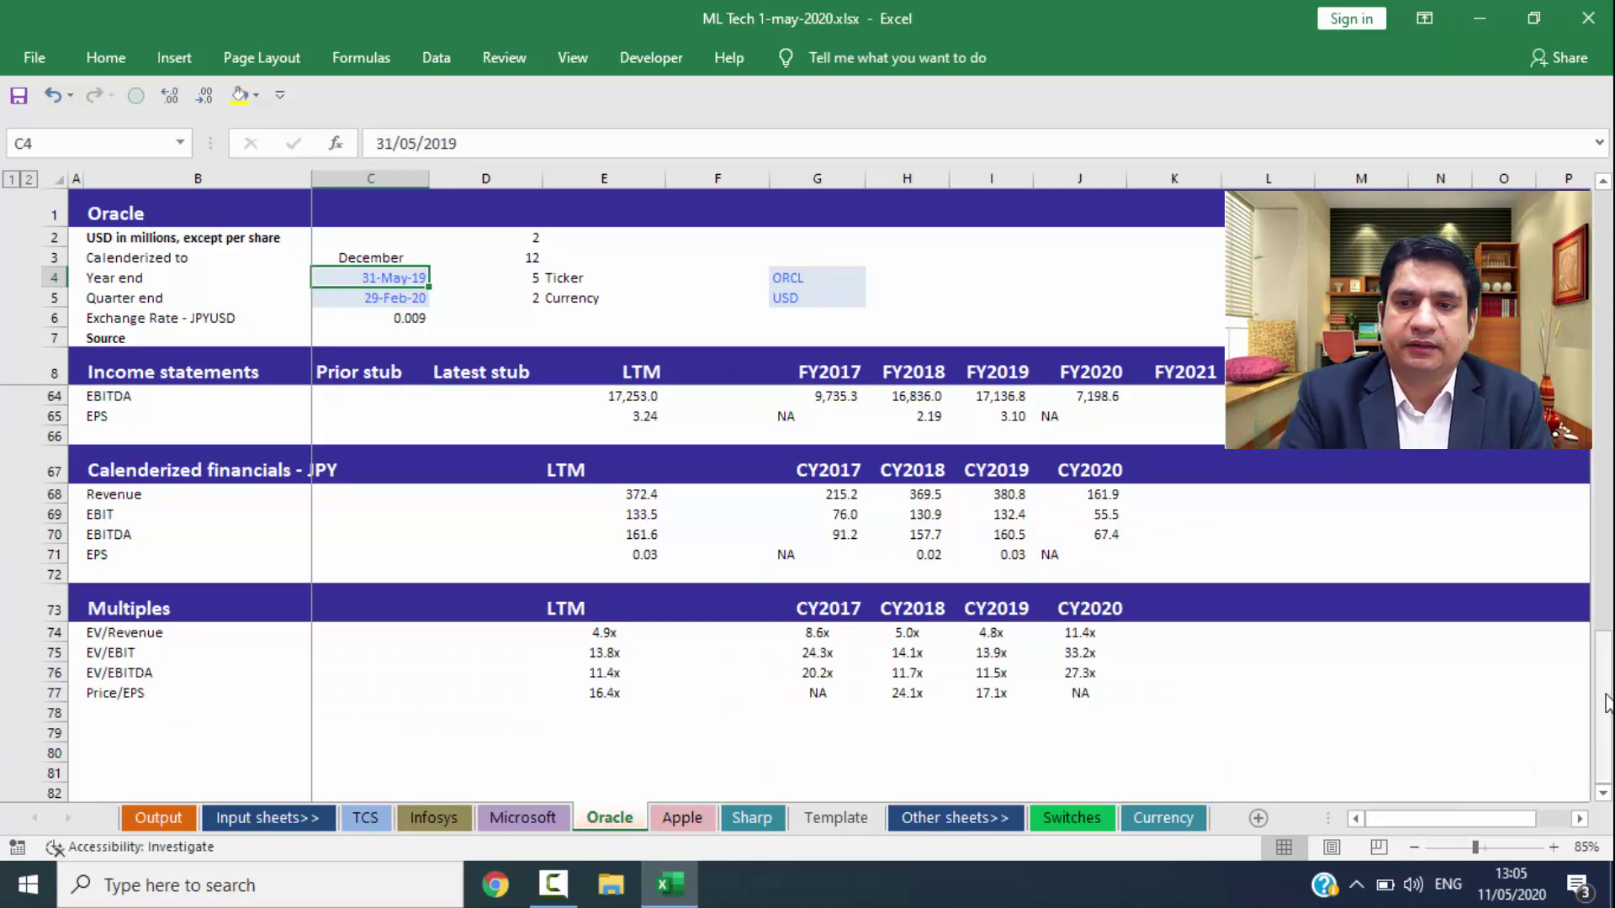
drag(1604, 698, 1604, 252)
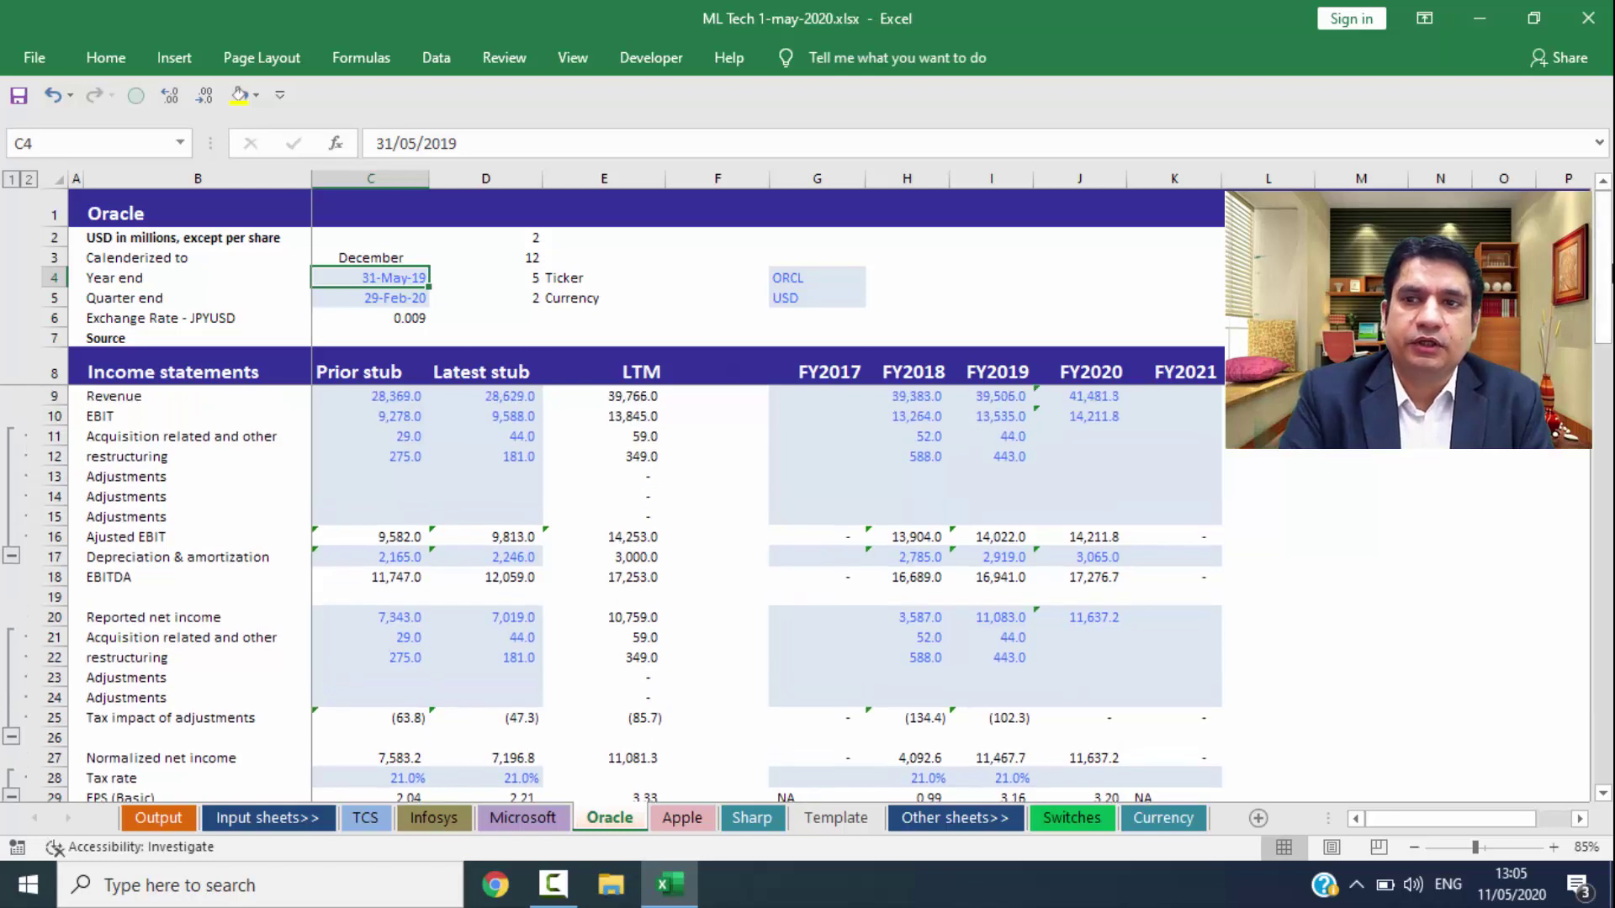
drag(1602, 269, 1607, 707)
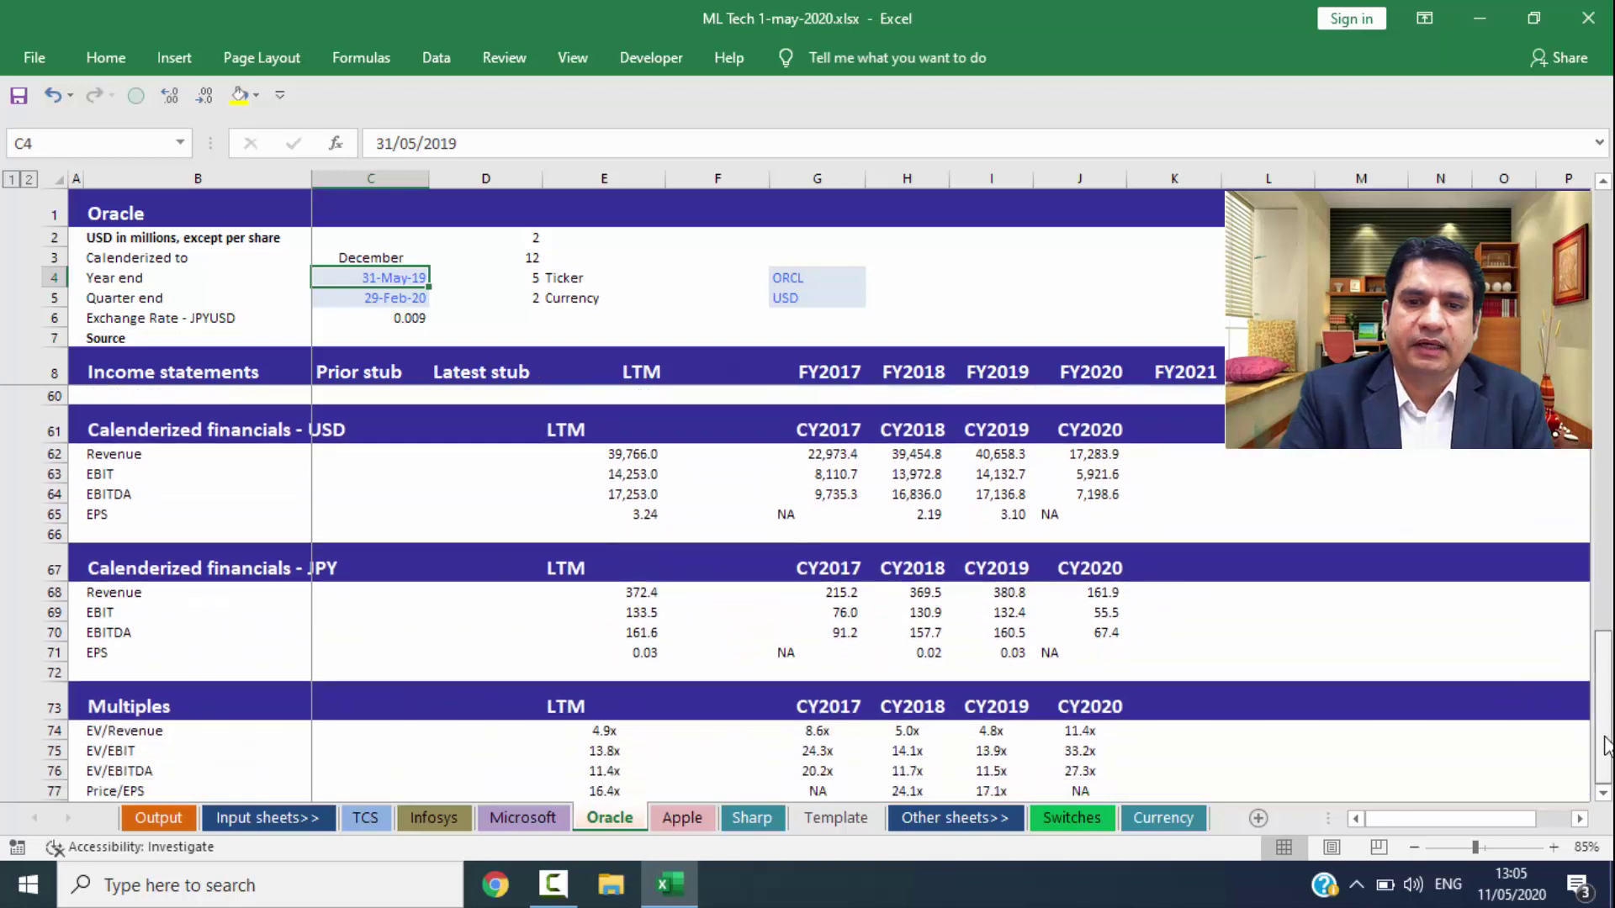
click(137, 766)
key(Up)
key(Up)
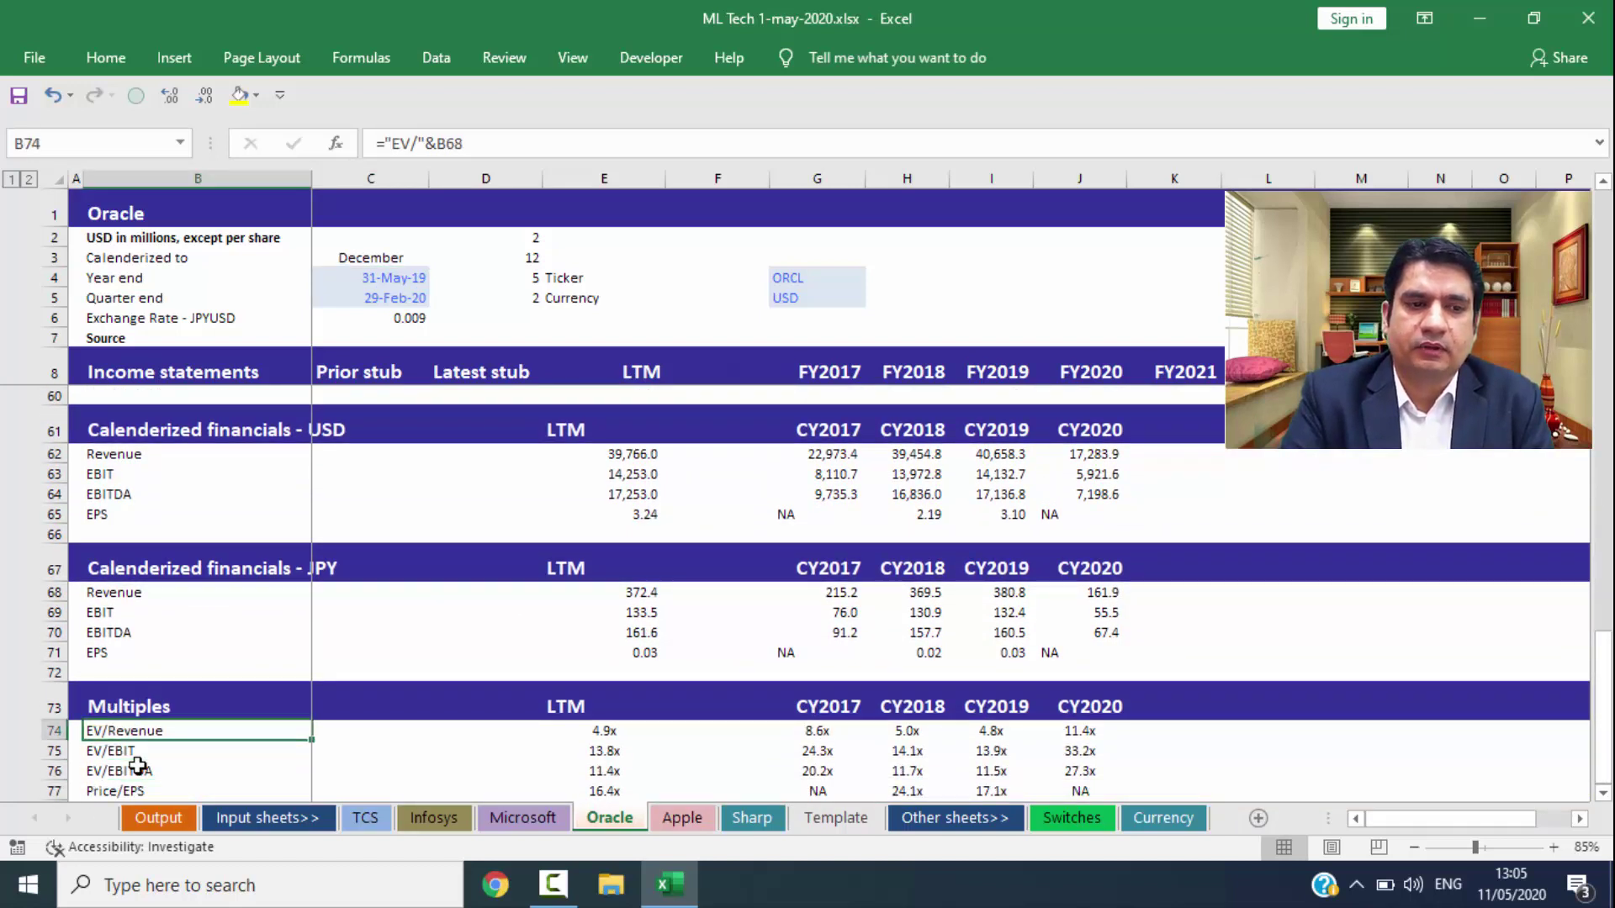
key(shift+space)
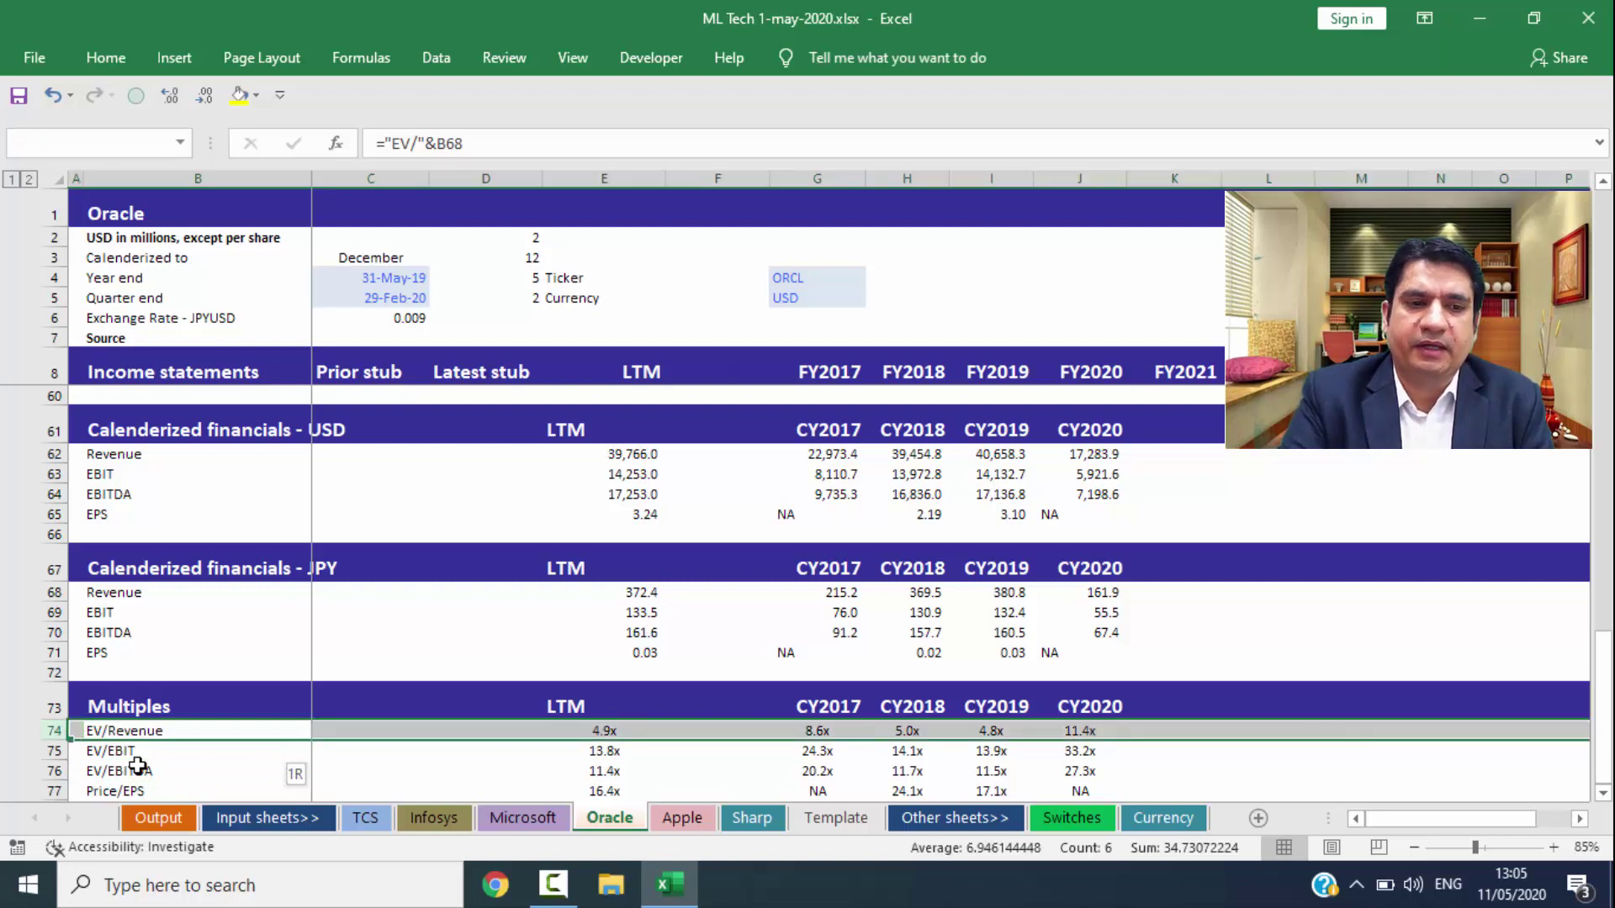
key(shift+Down)
key(shift+Down)
key(shift+Down)
key(shift+Down)
key(shift+Down)
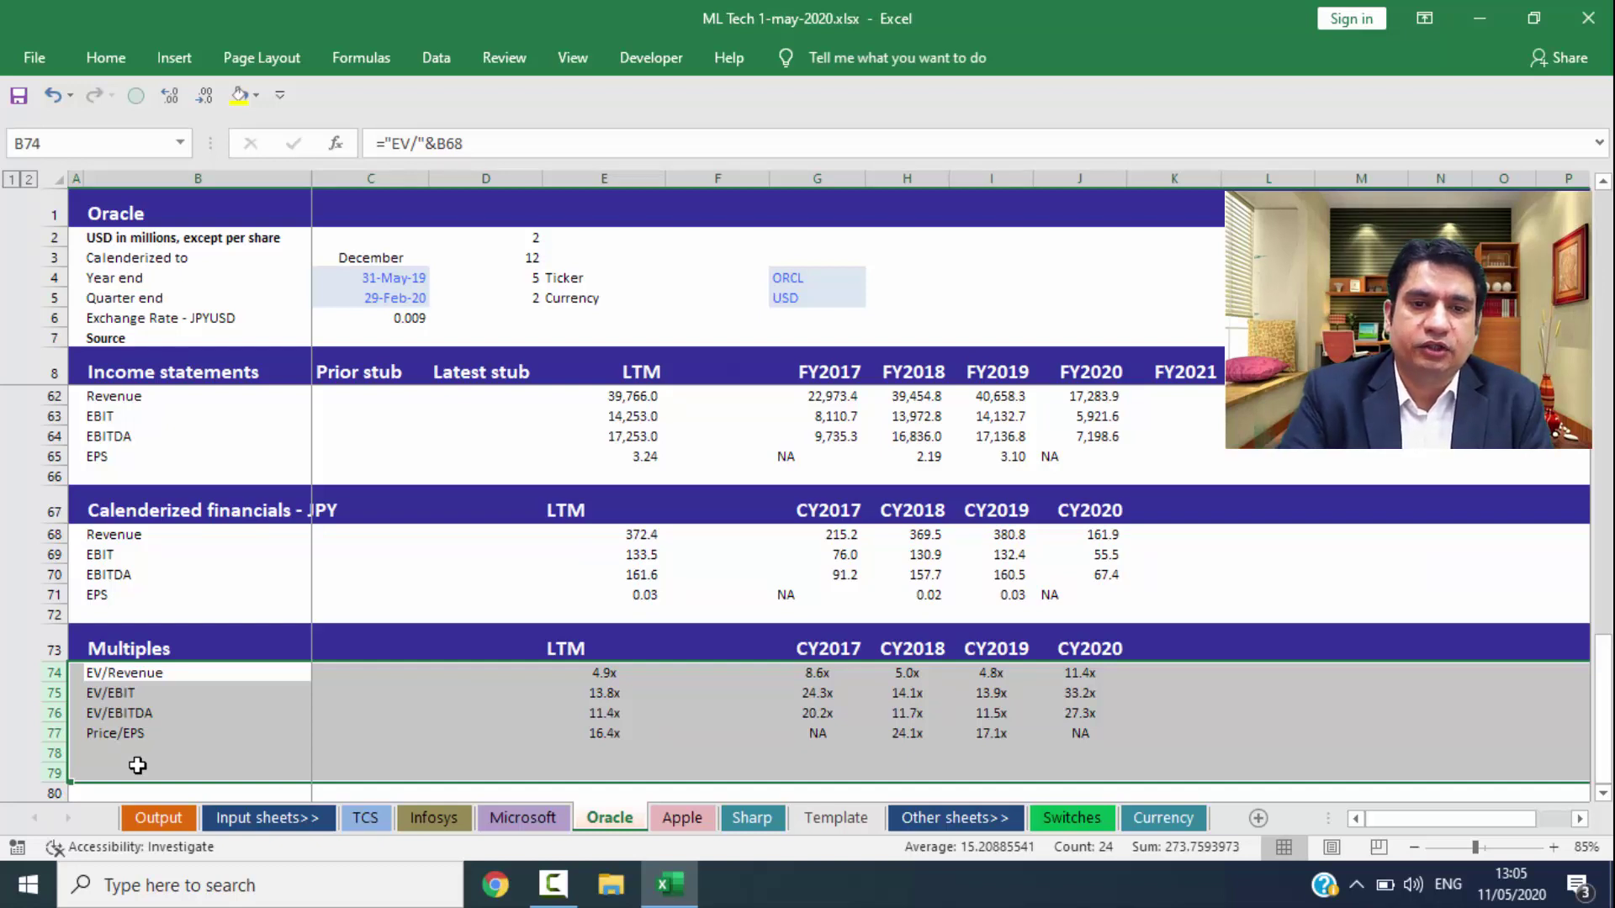
key(Up)
key(Up)
key(Up)
key(Up)
key(Down)
key(Down)
key(Down)
key(Down)
key(Up)
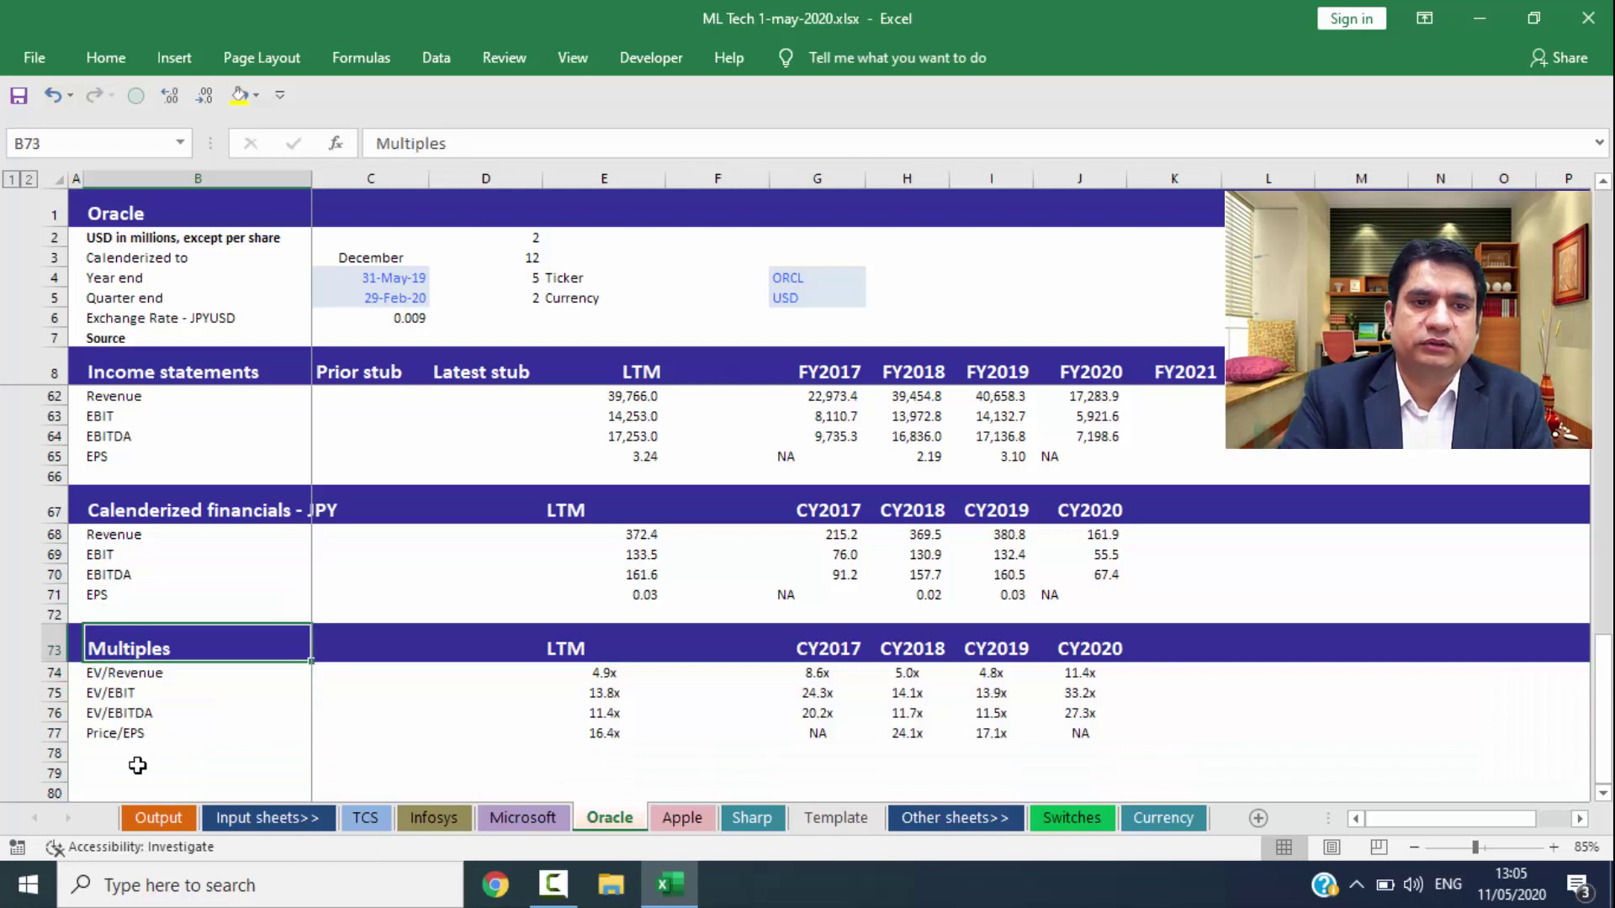
key(Up)
key(Up)
key(Up)
key(Down)
key(Down)
key(Down)
key(Down)
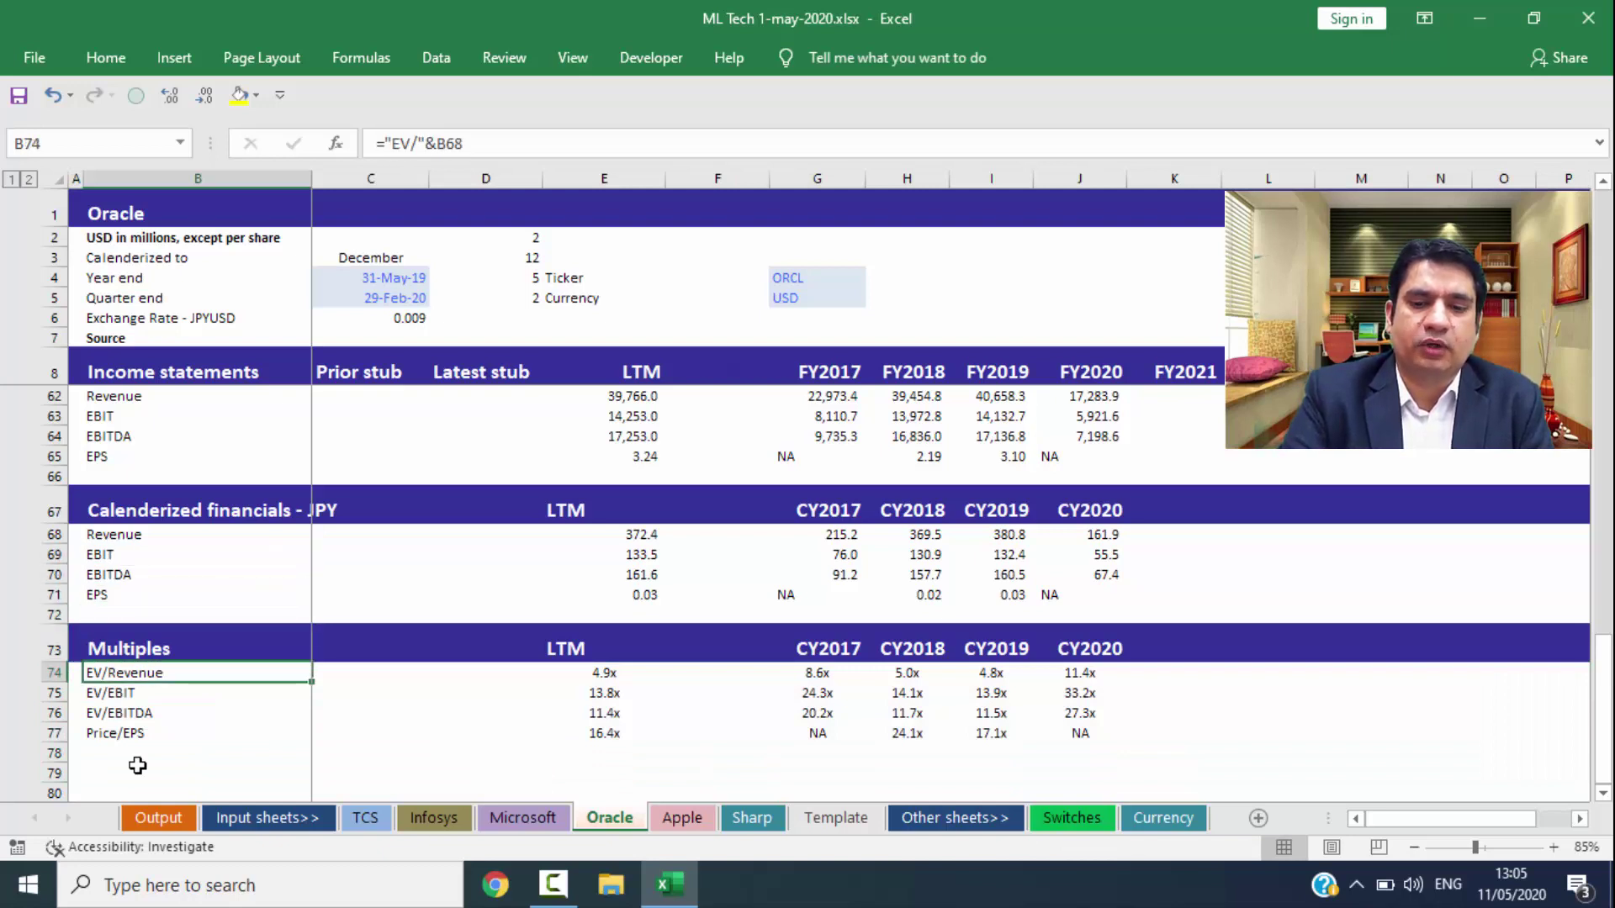
key(shift+space)
key(shift+Down)
key(shift+Down)
key(shift+Down)
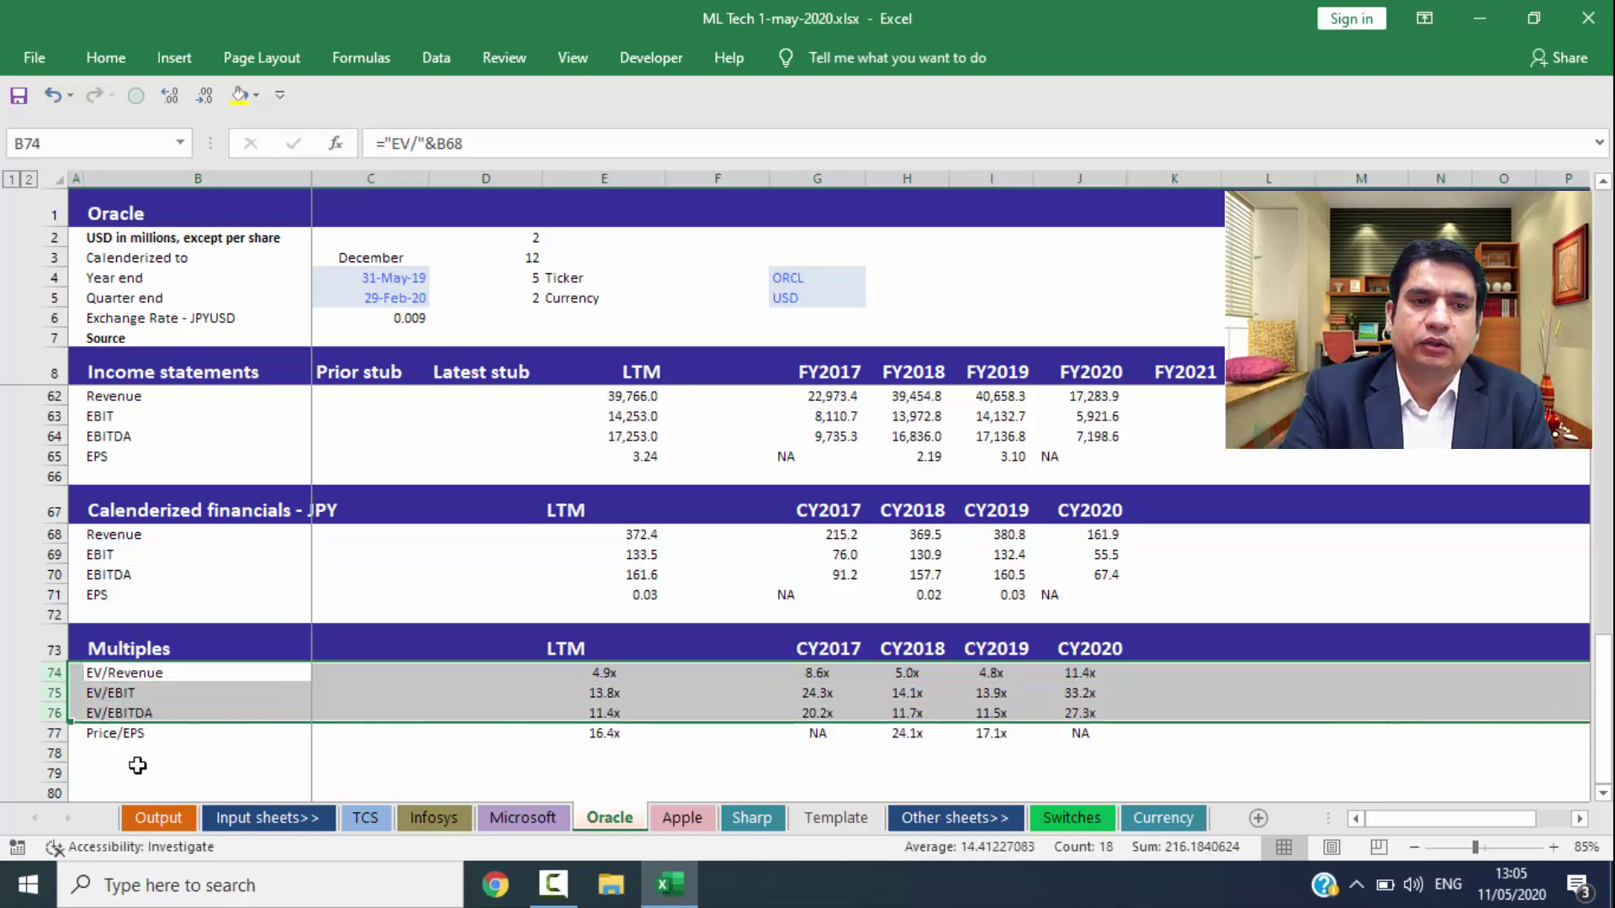
key(Up)
key(Up)
key(Up)
key(Up)
key(Up)
key(Up)
key(Up)
key(Up)
key(Up)
key(Up)
key(Up)
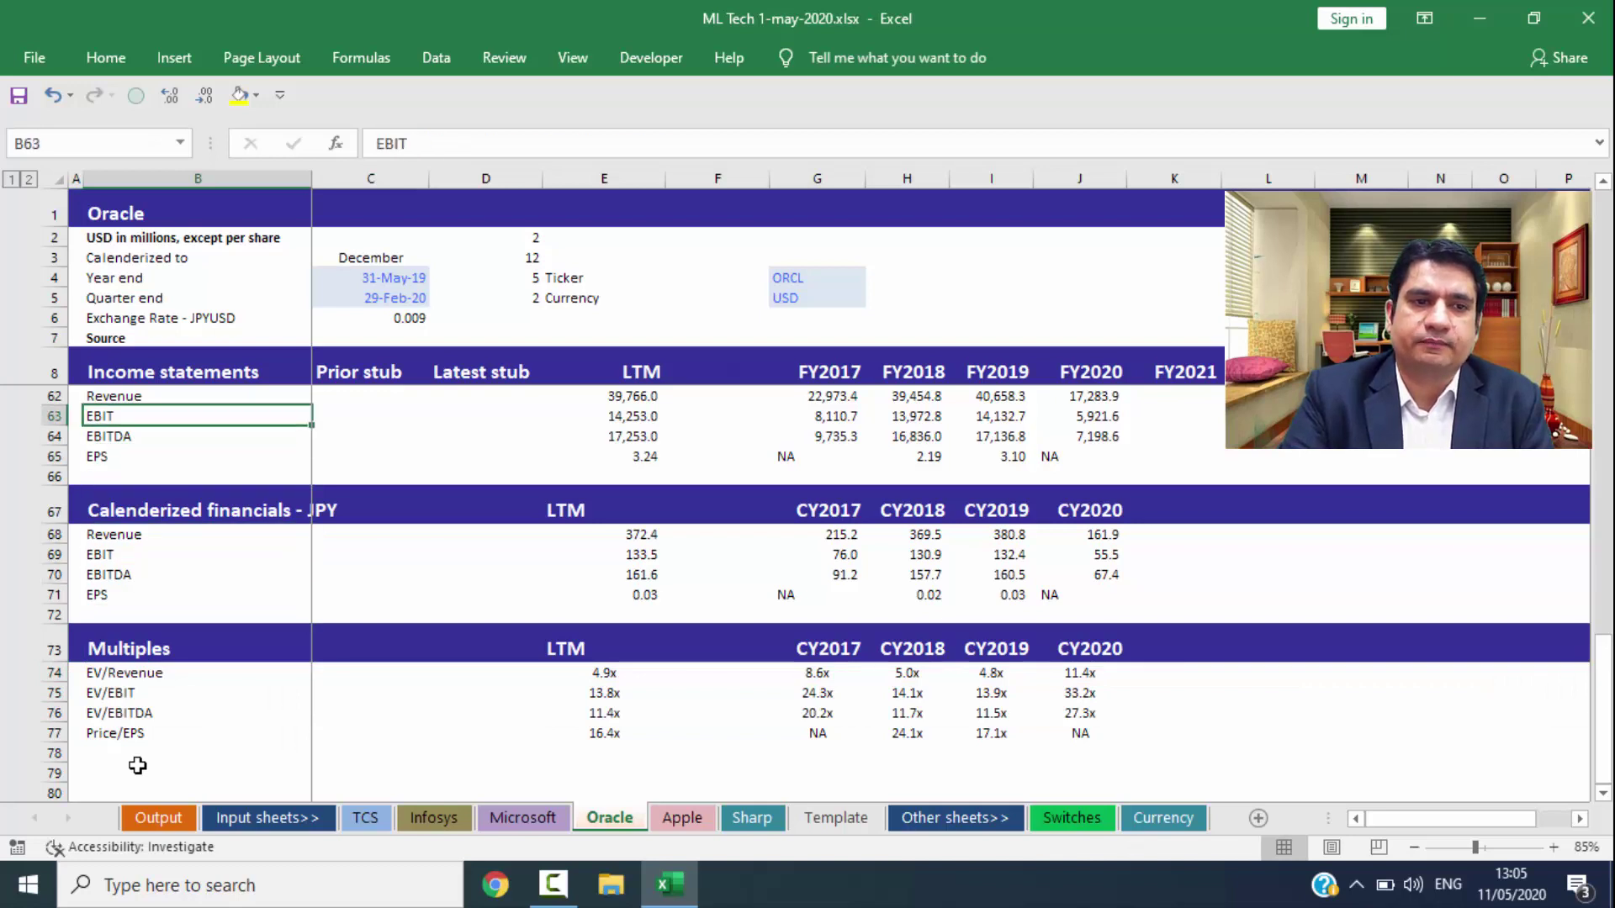
key(Up)
key(Up)
key(Down)
key(Down)
key(Down)
key(Down)
key(Down)
key(Down)
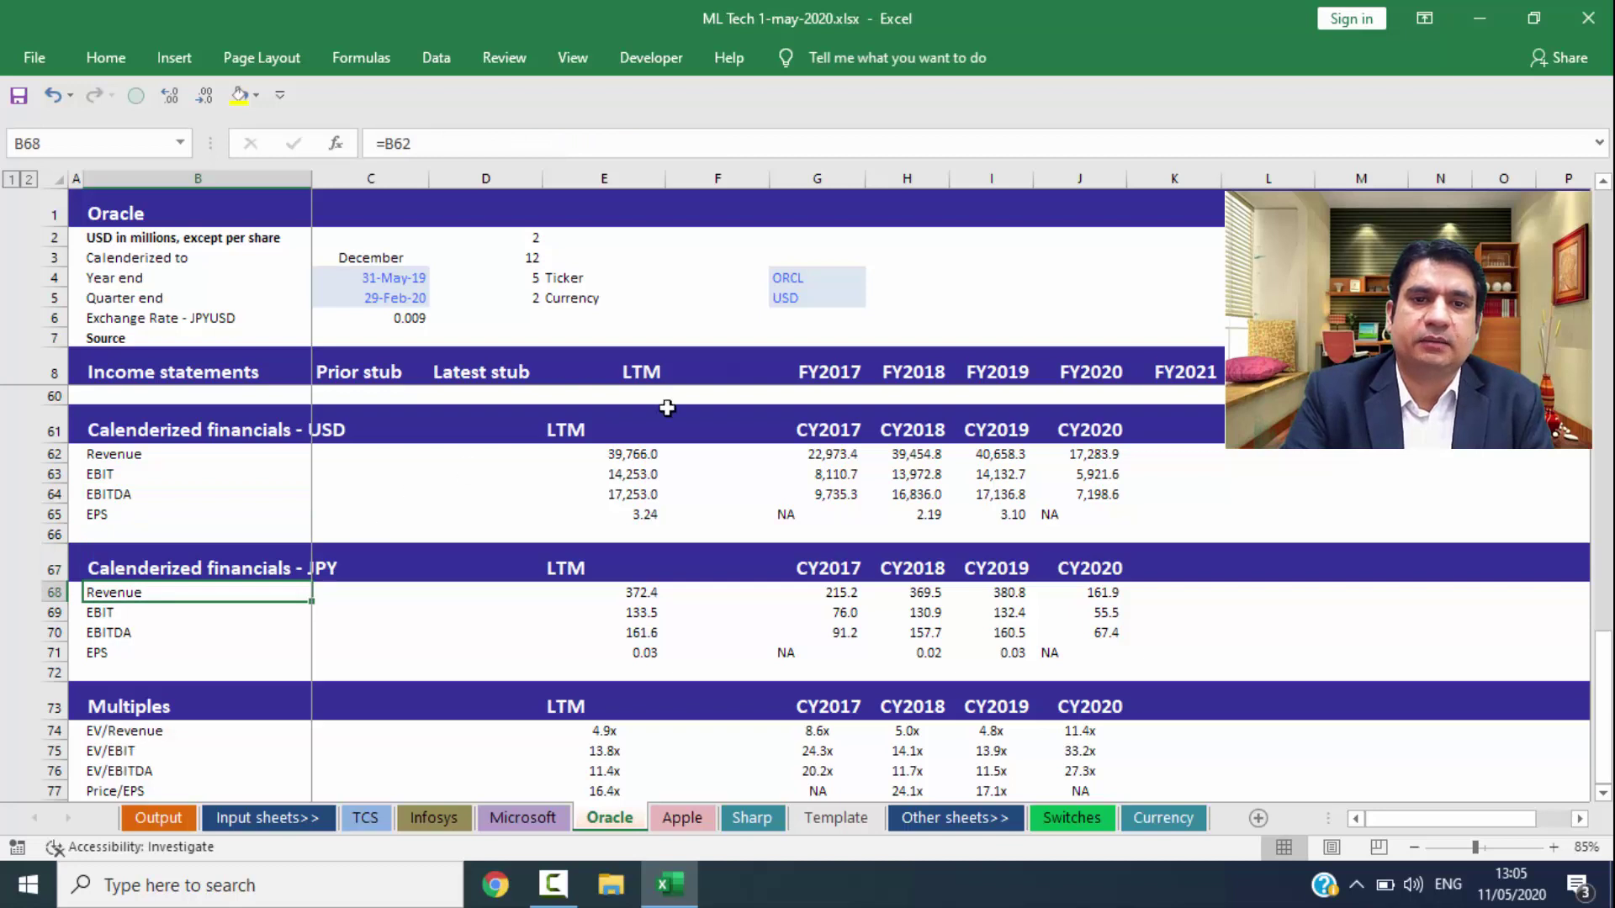
click(803, 304)
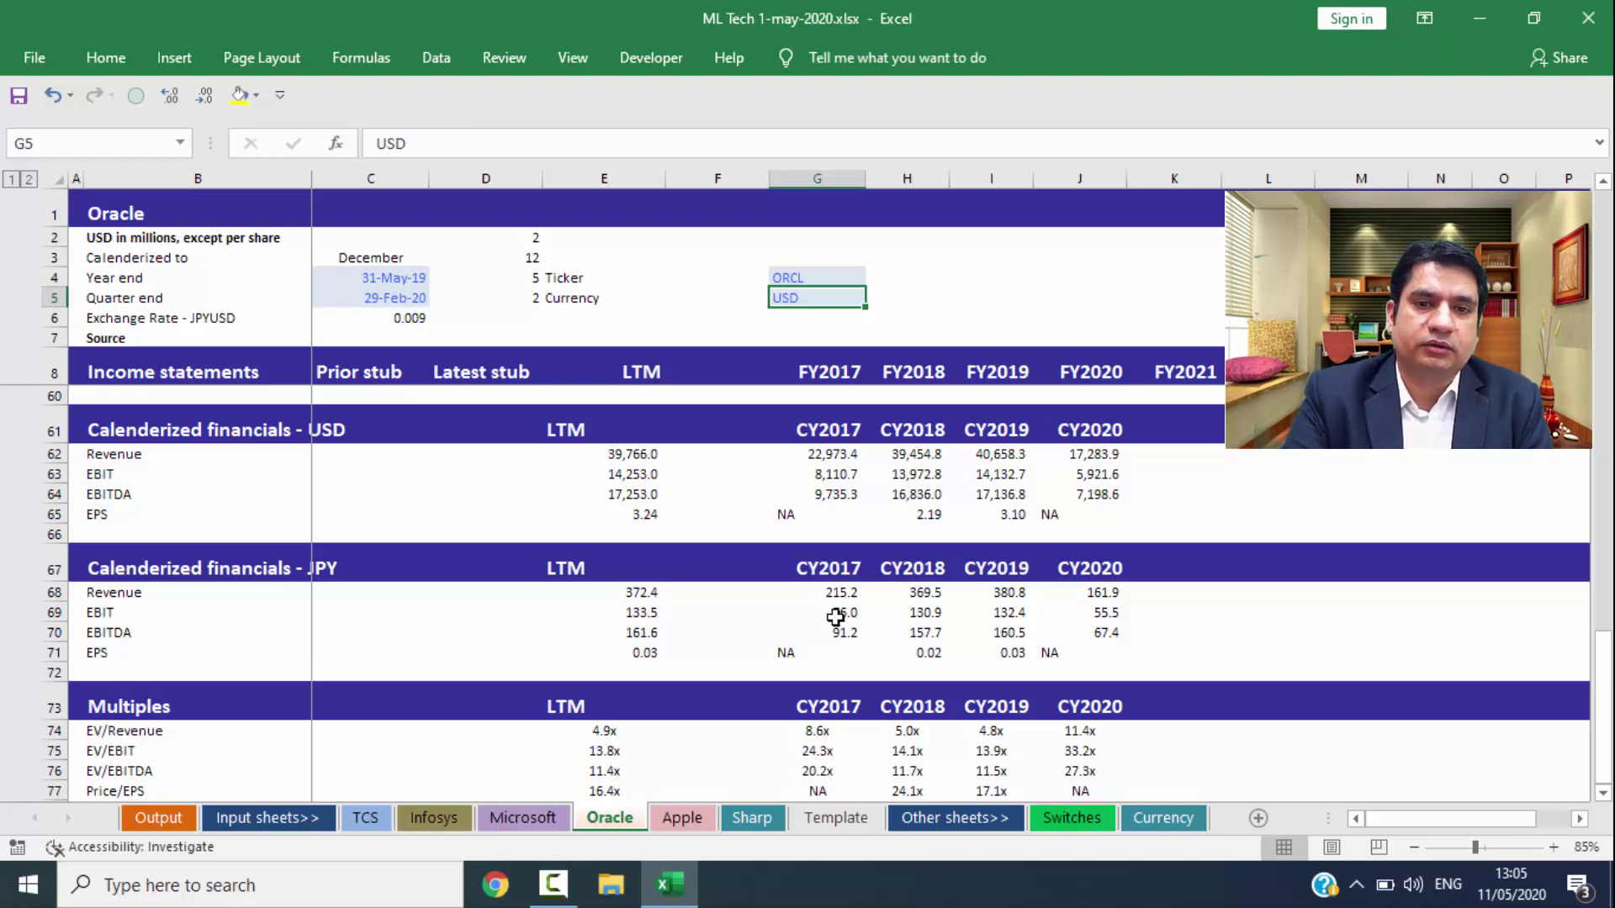
Step: Select Oracle's CY2017 revenue (22,973.4) and expand the formula bar to review its CHOOSE formula unchanged
drag(831, 597, 1097, 653)
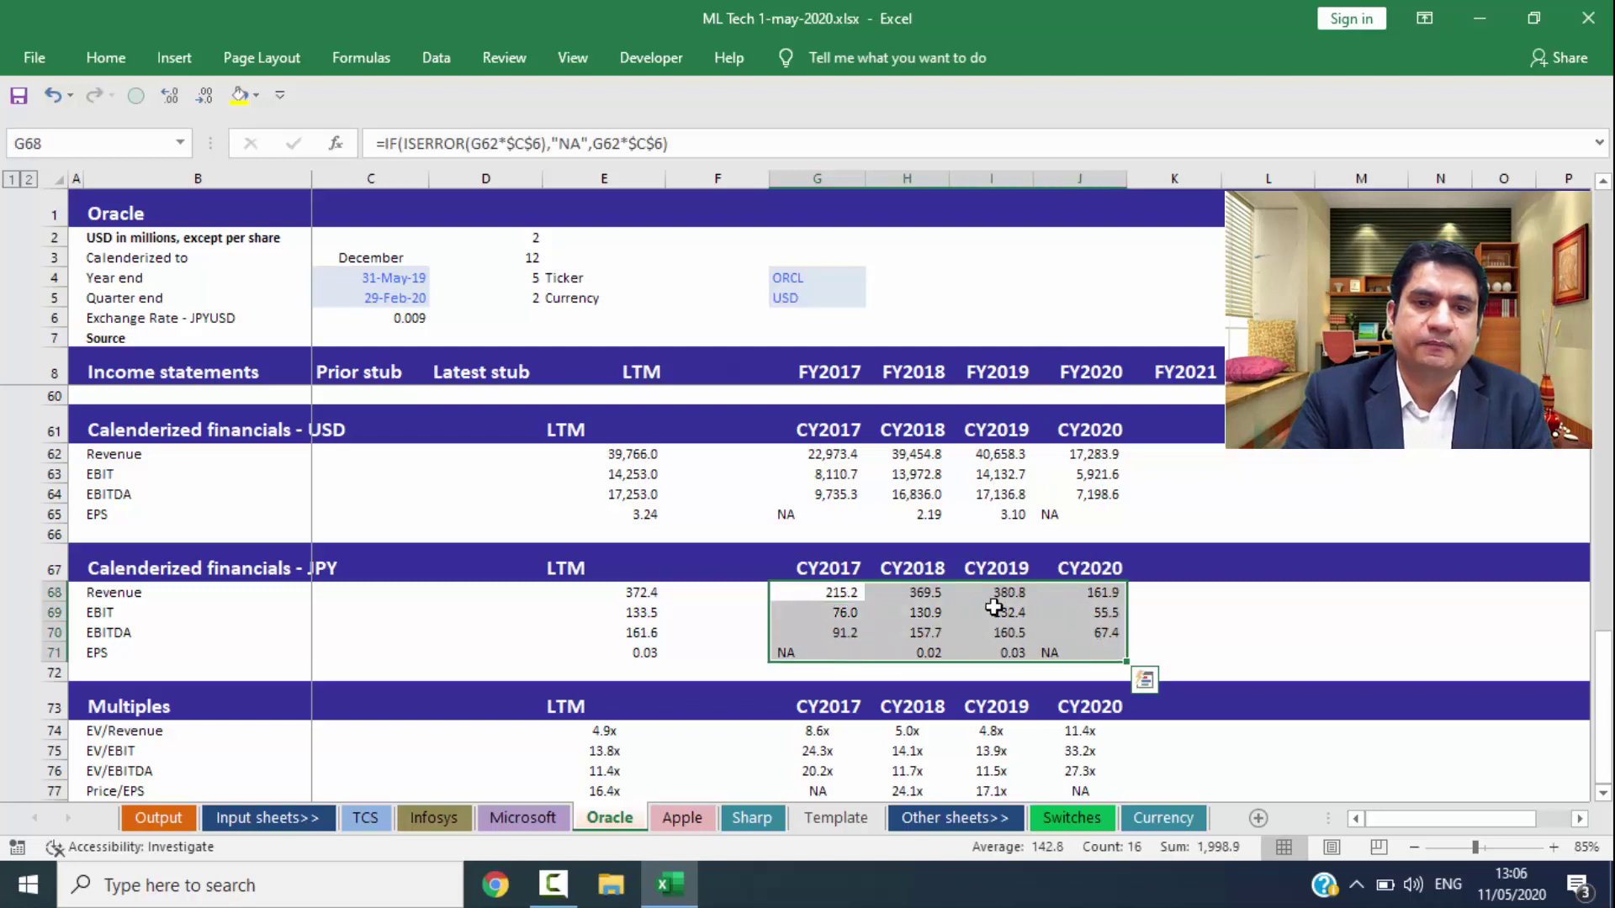
click(838, 459)
key(Up)
key(Up)
key(Up)
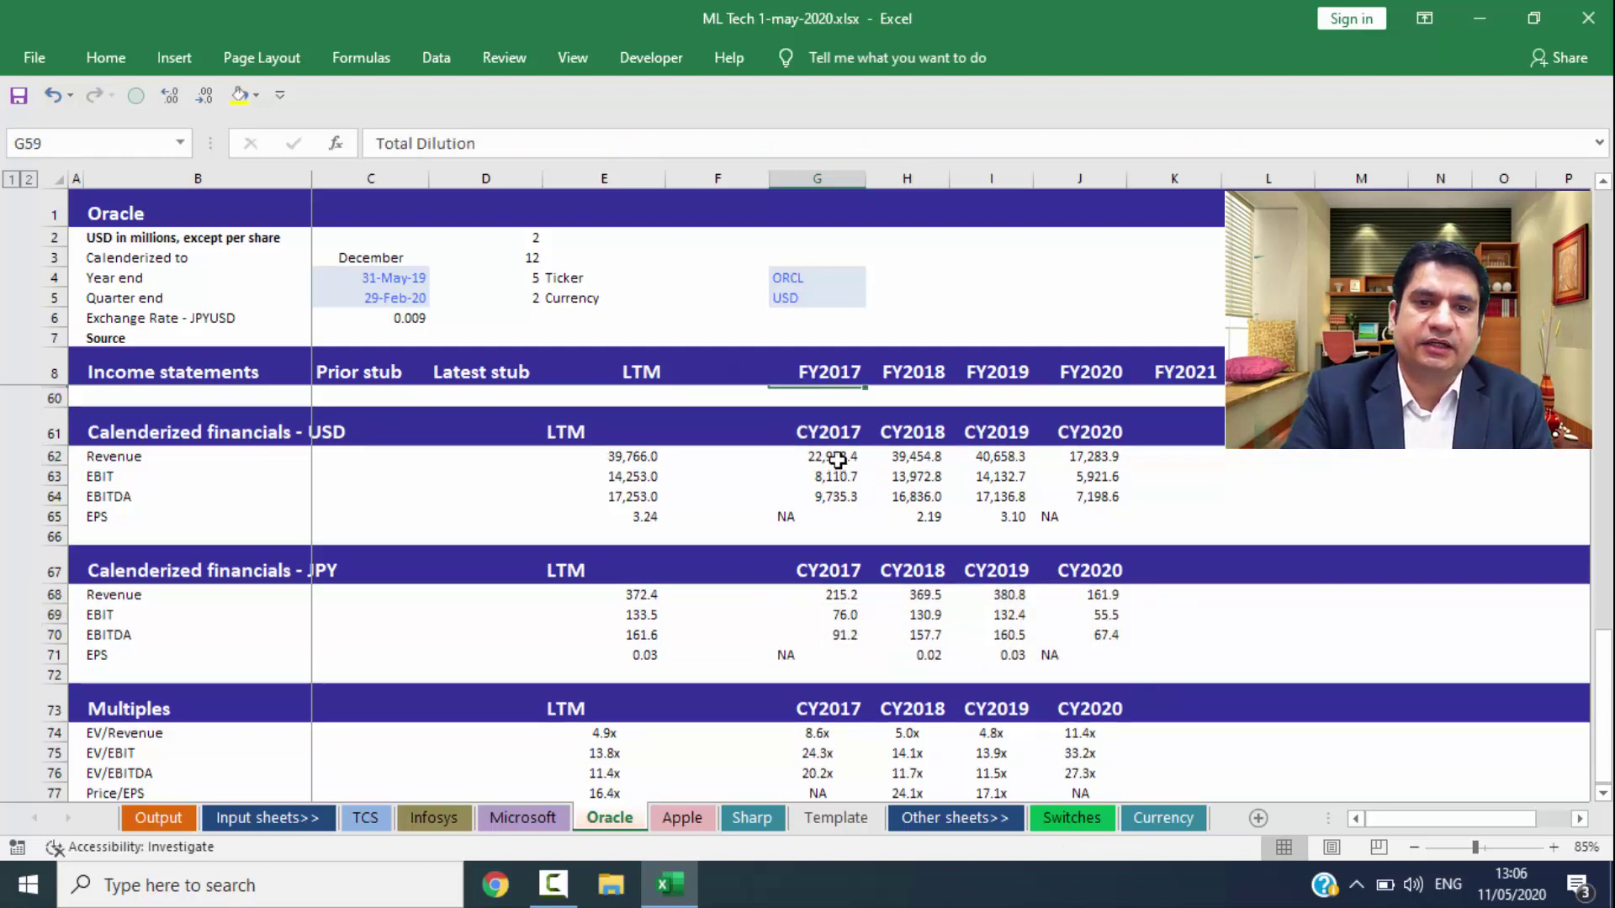
key(Down)
key(Down)
key(Down)
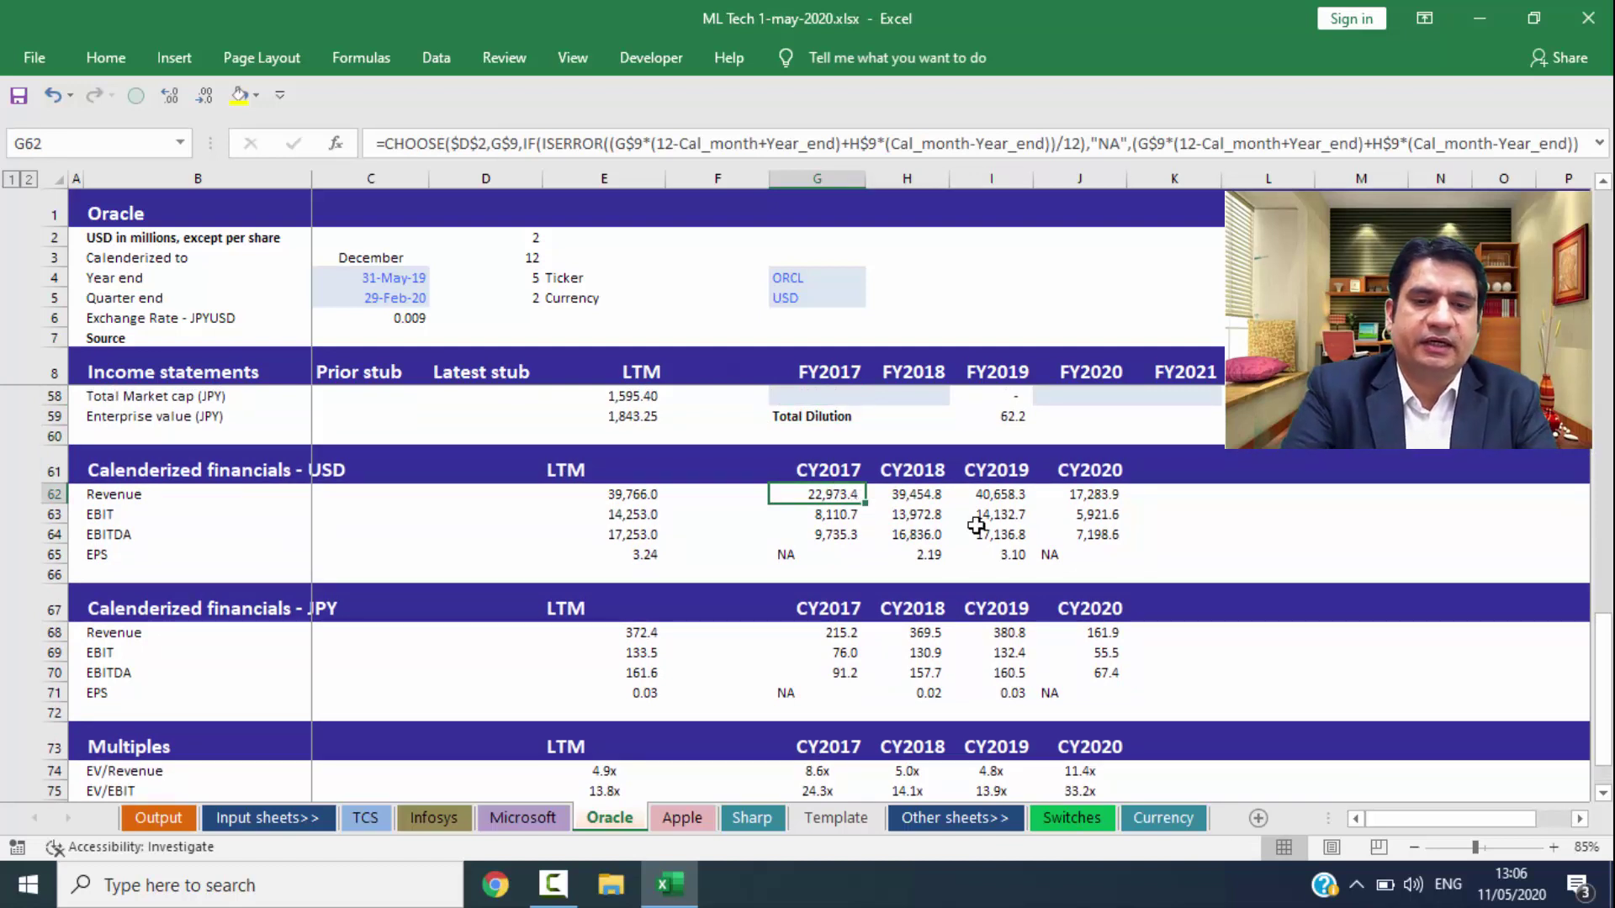
key(ctrl+shift+u)
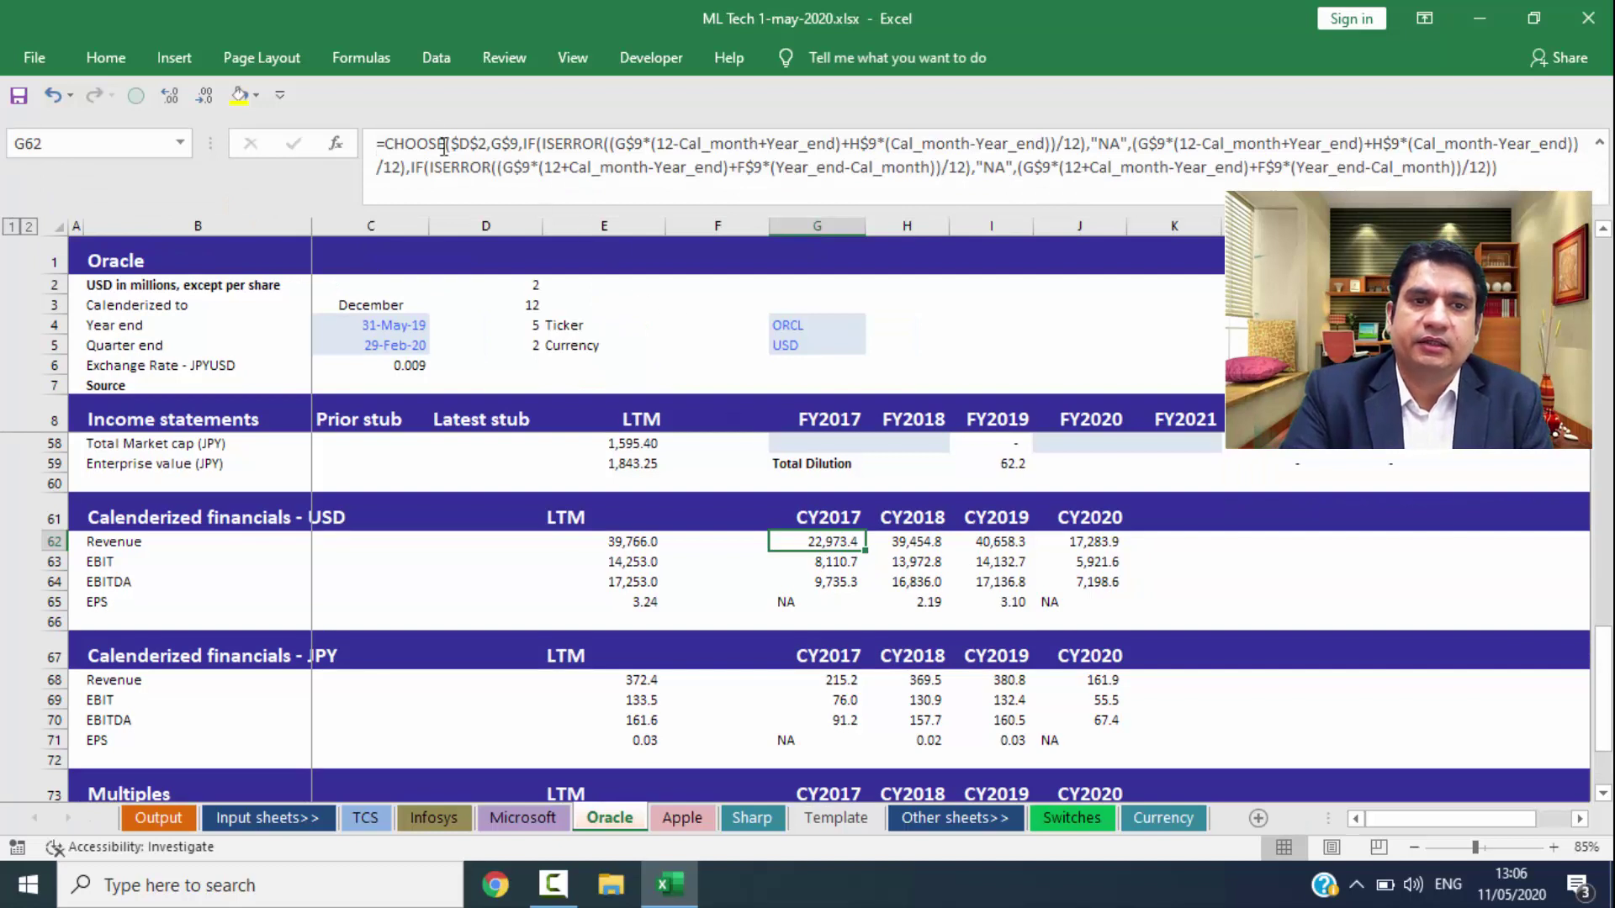
drag(433, 141, 826, 183)
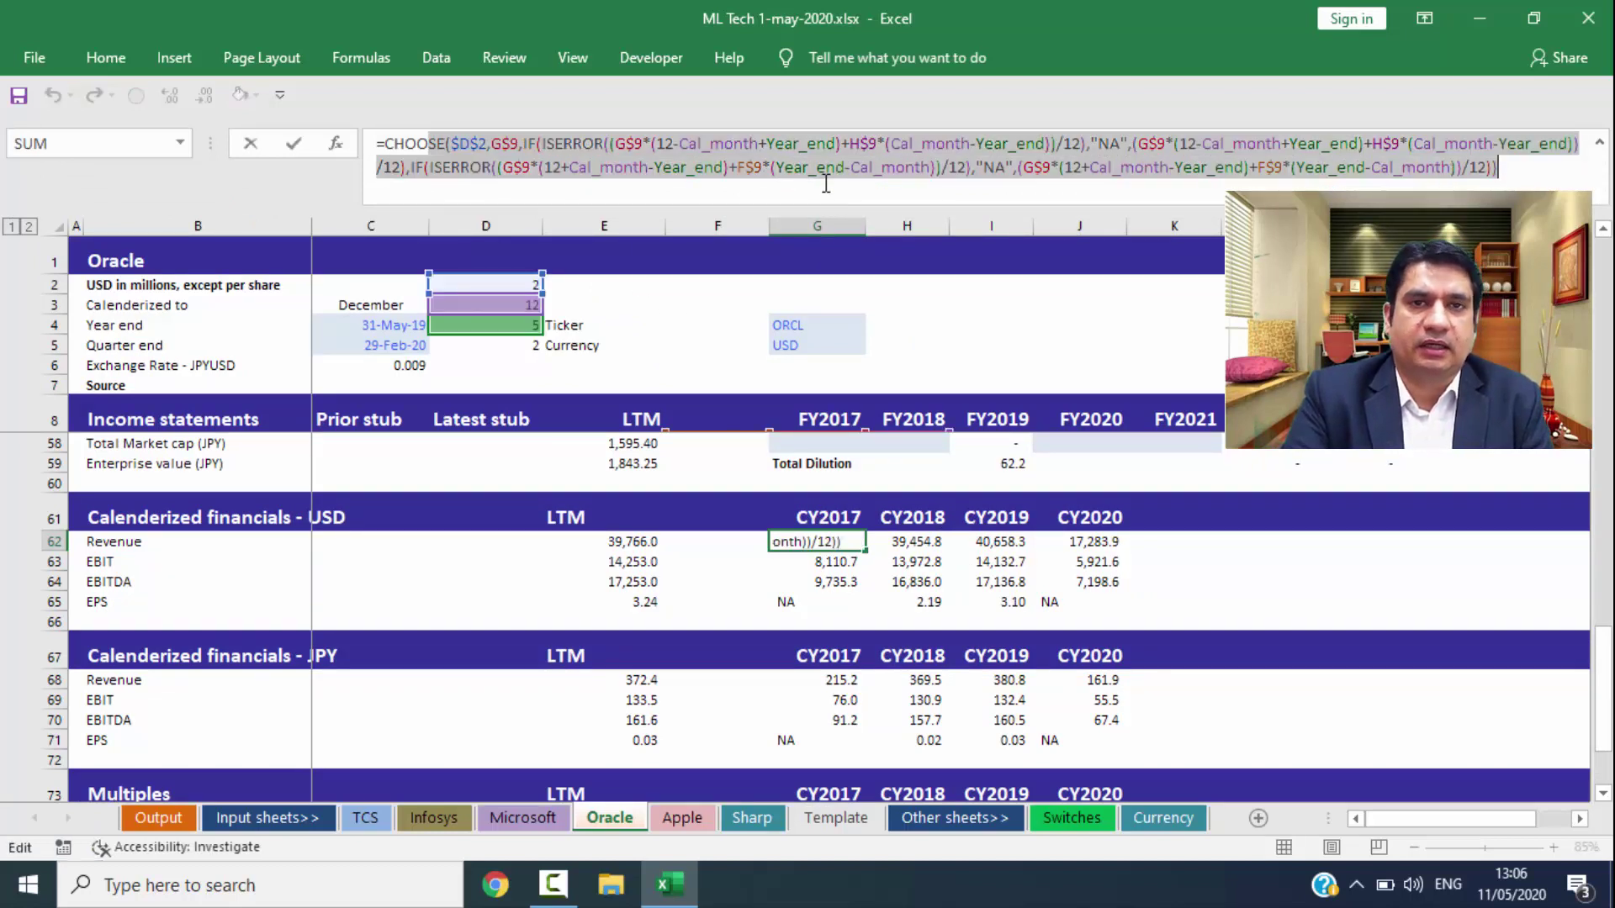
key(Return)
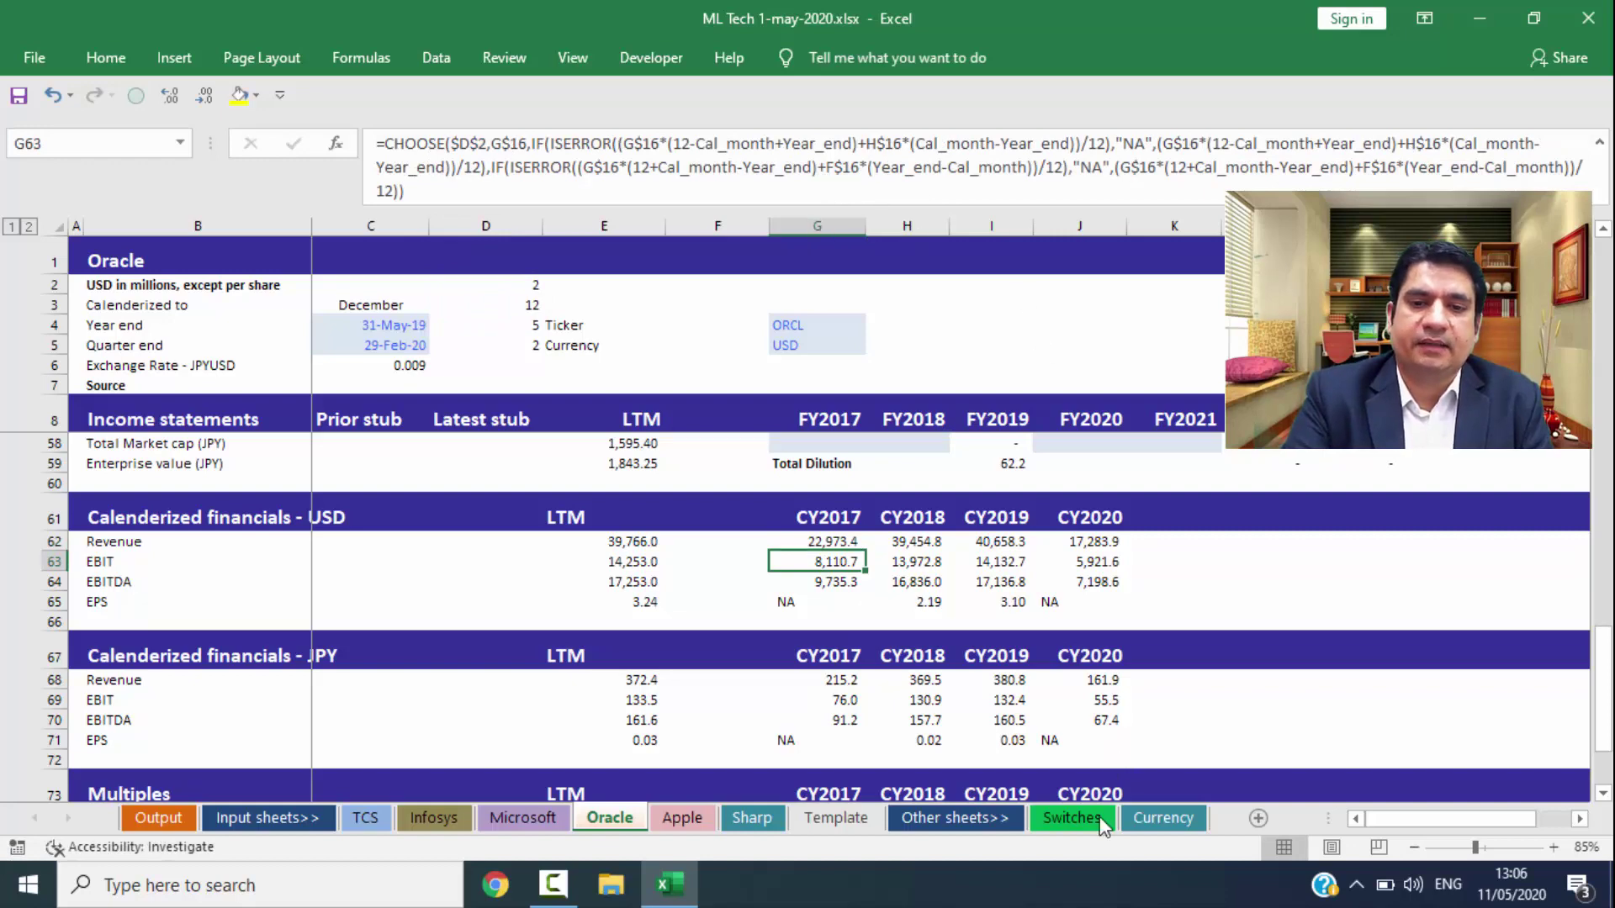
Step: On the Switches sheet, set the calendarization month number in D12 to 3 (March)
click(1071, 819)
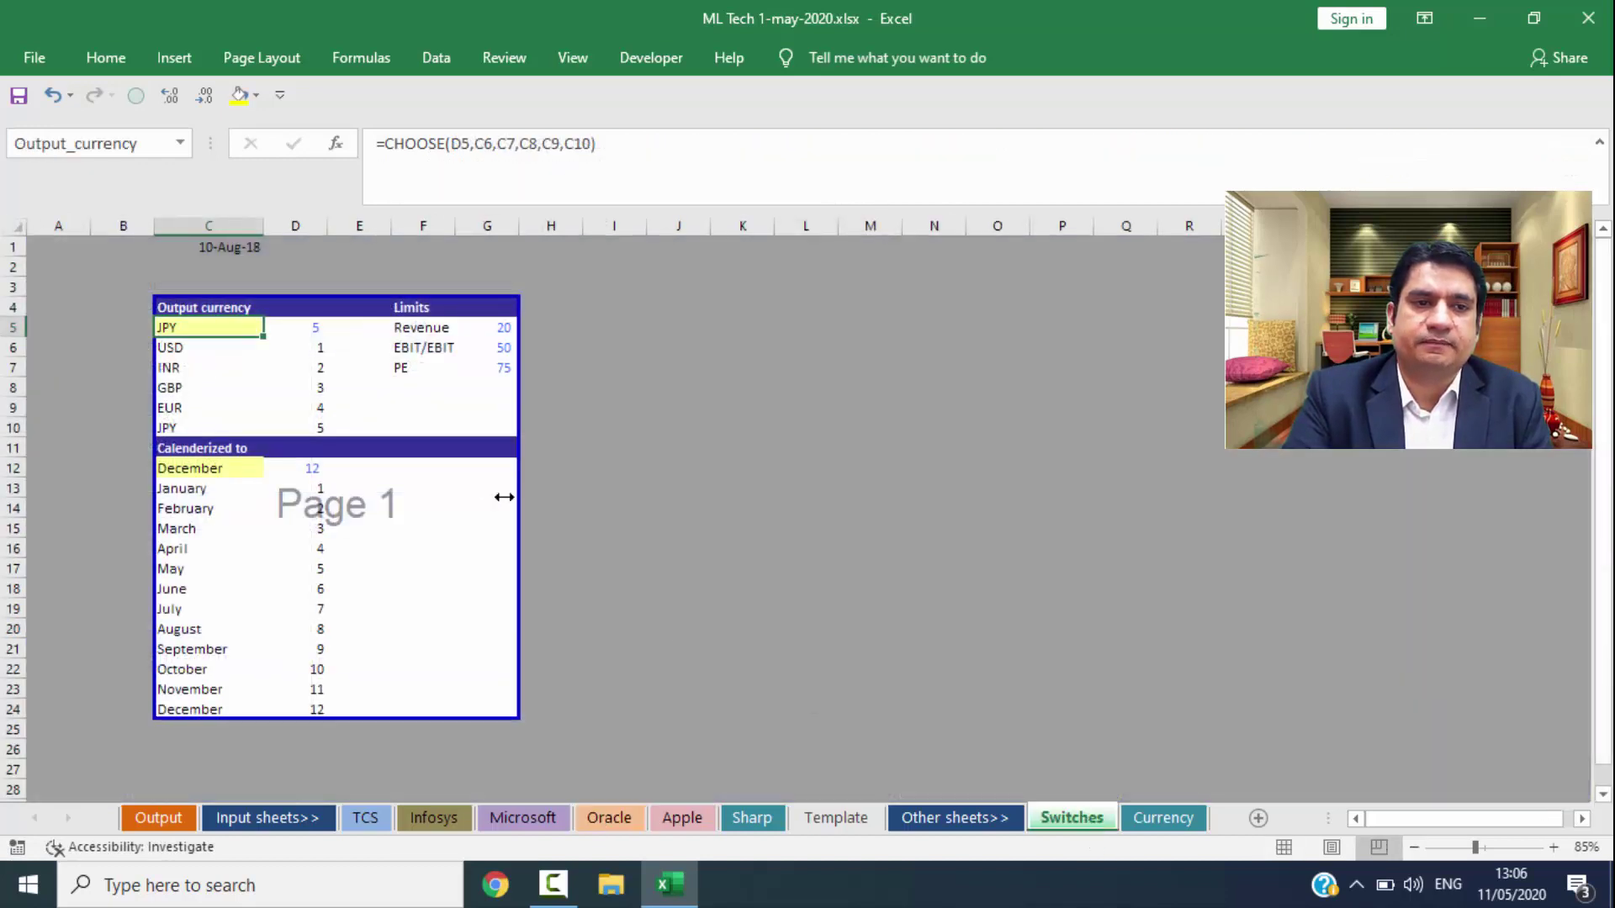
key(Down)
key(Down)
key(Down)
key(Down)
key(Down)
key(Down)
key(Down)
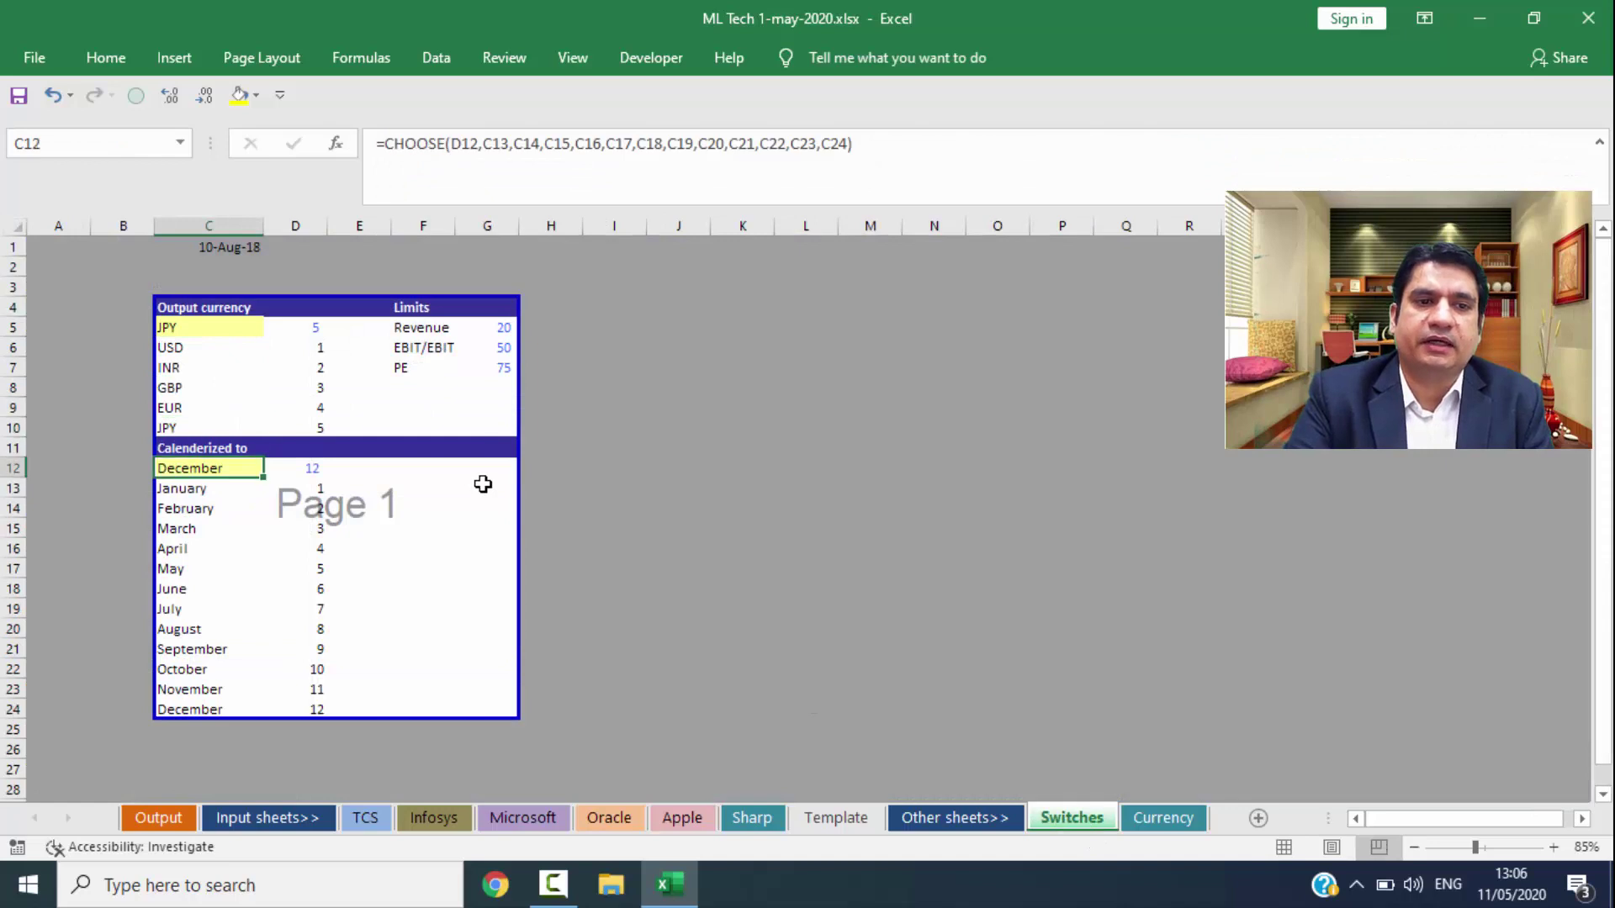
key(Right)
text(3)
key(Return)
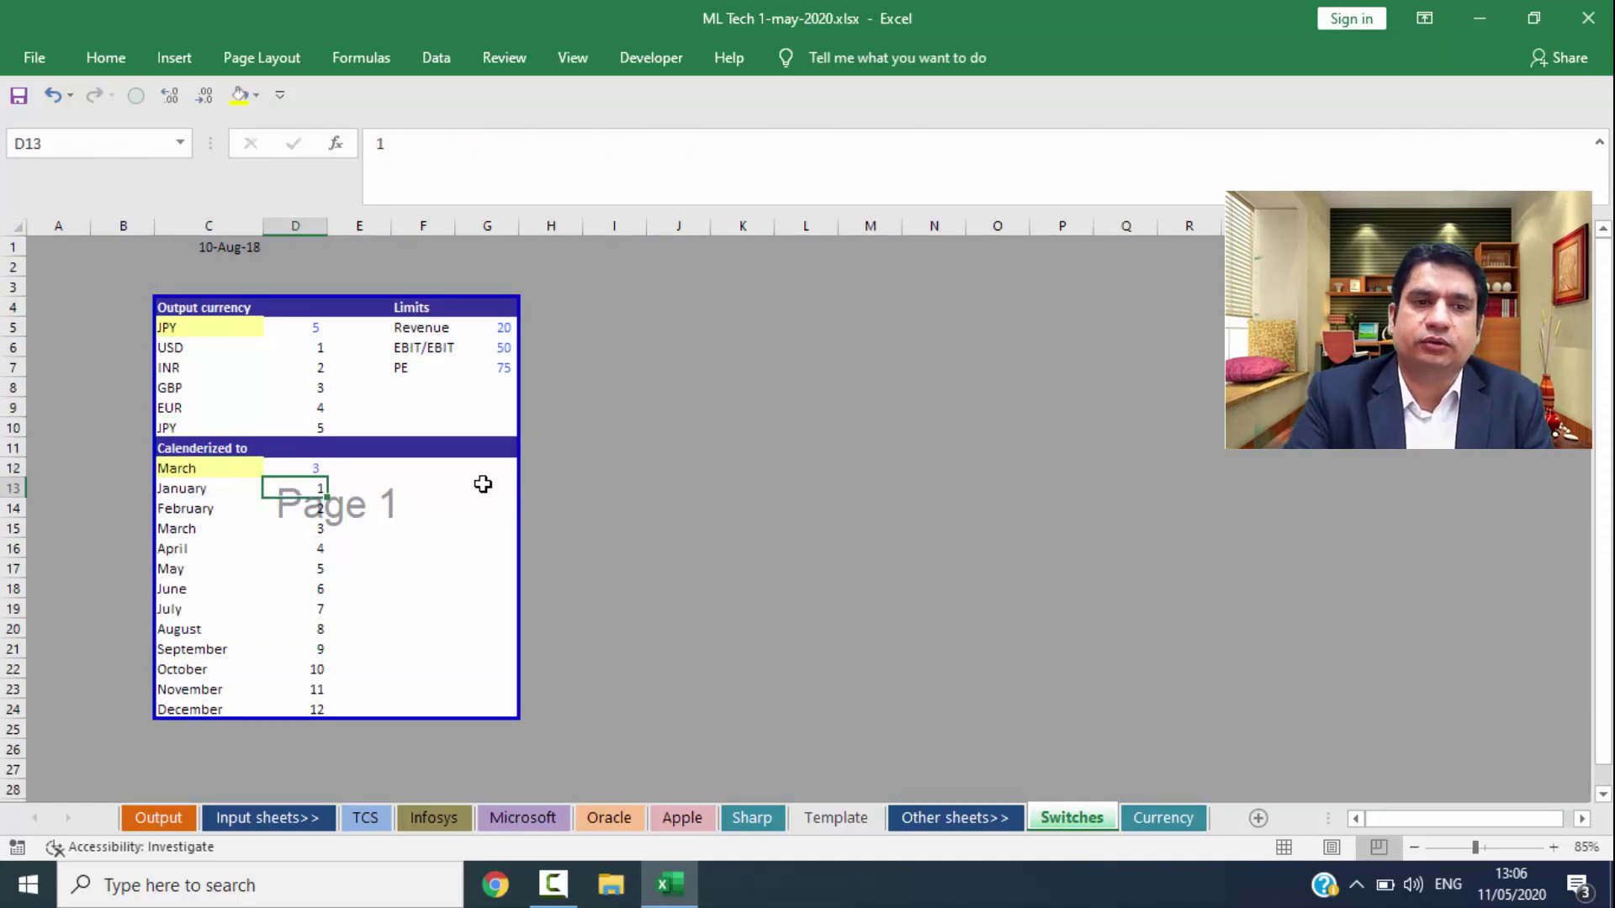
Step: Check the Apple and Oracle figures, then review Oracle recalculated for June (CY2018 revenue 39,393.3)
click(680, 817)
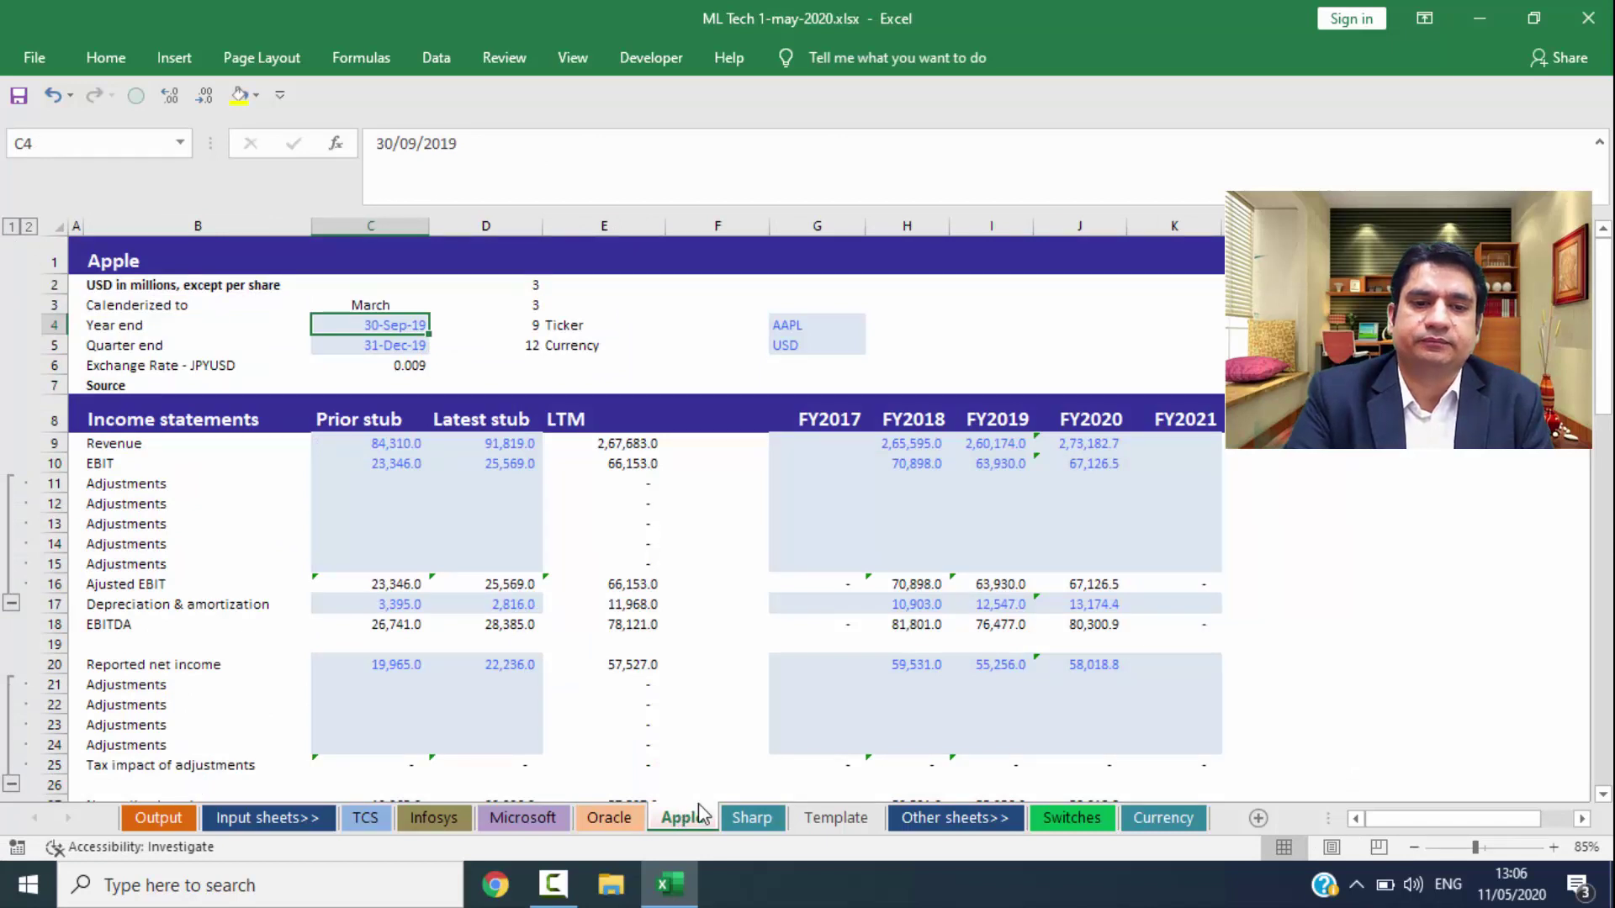
click(622, 817)
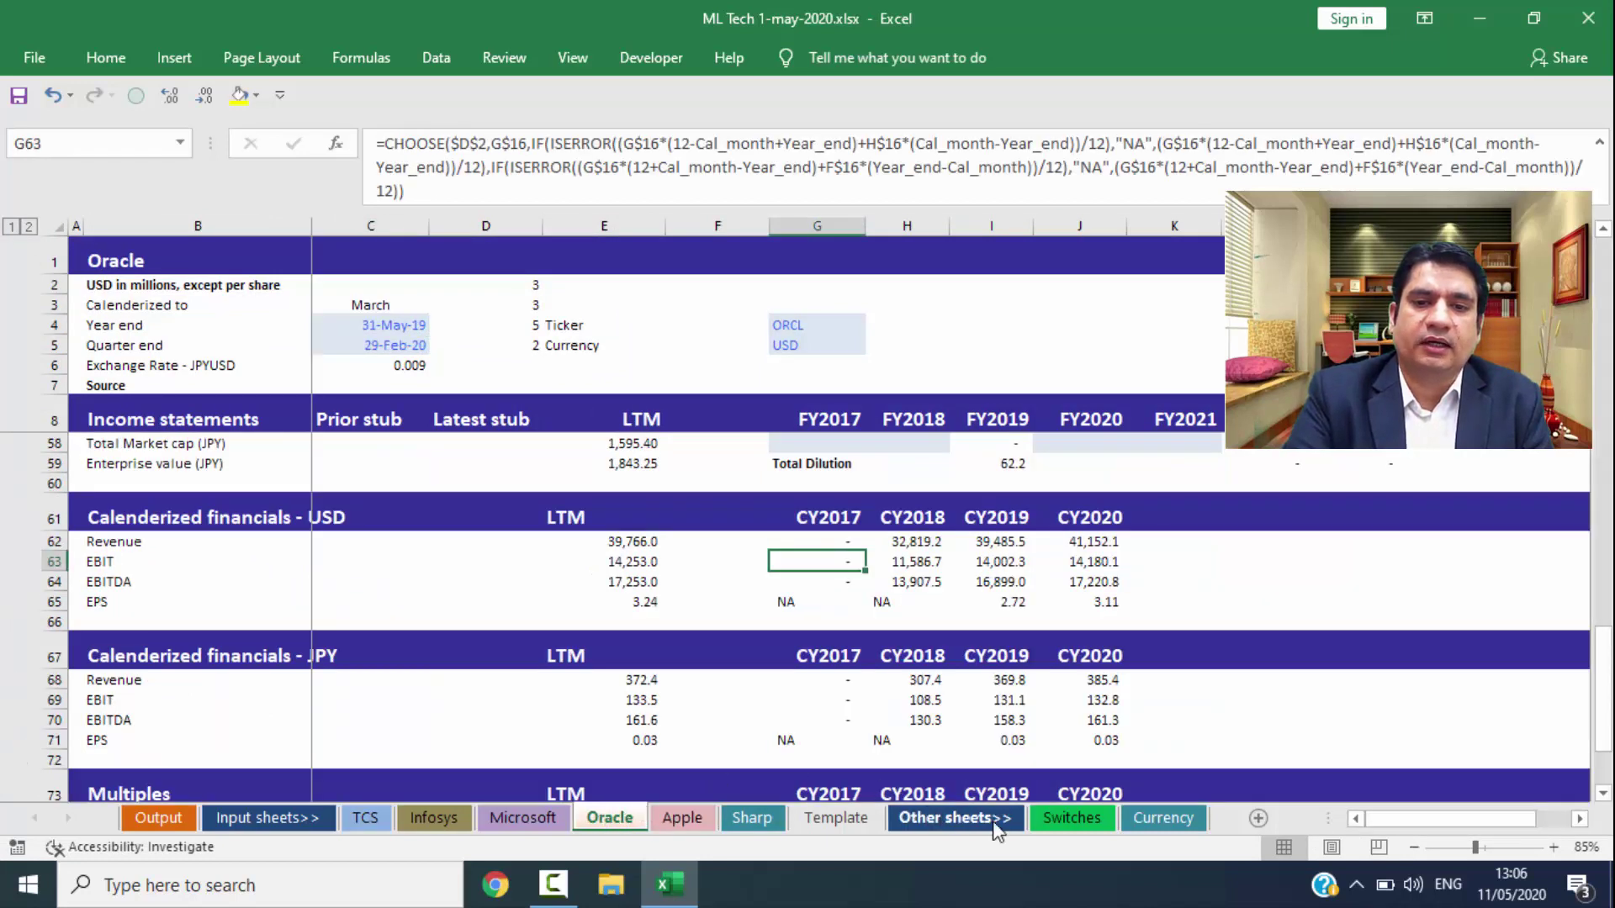
click(1057, 820)
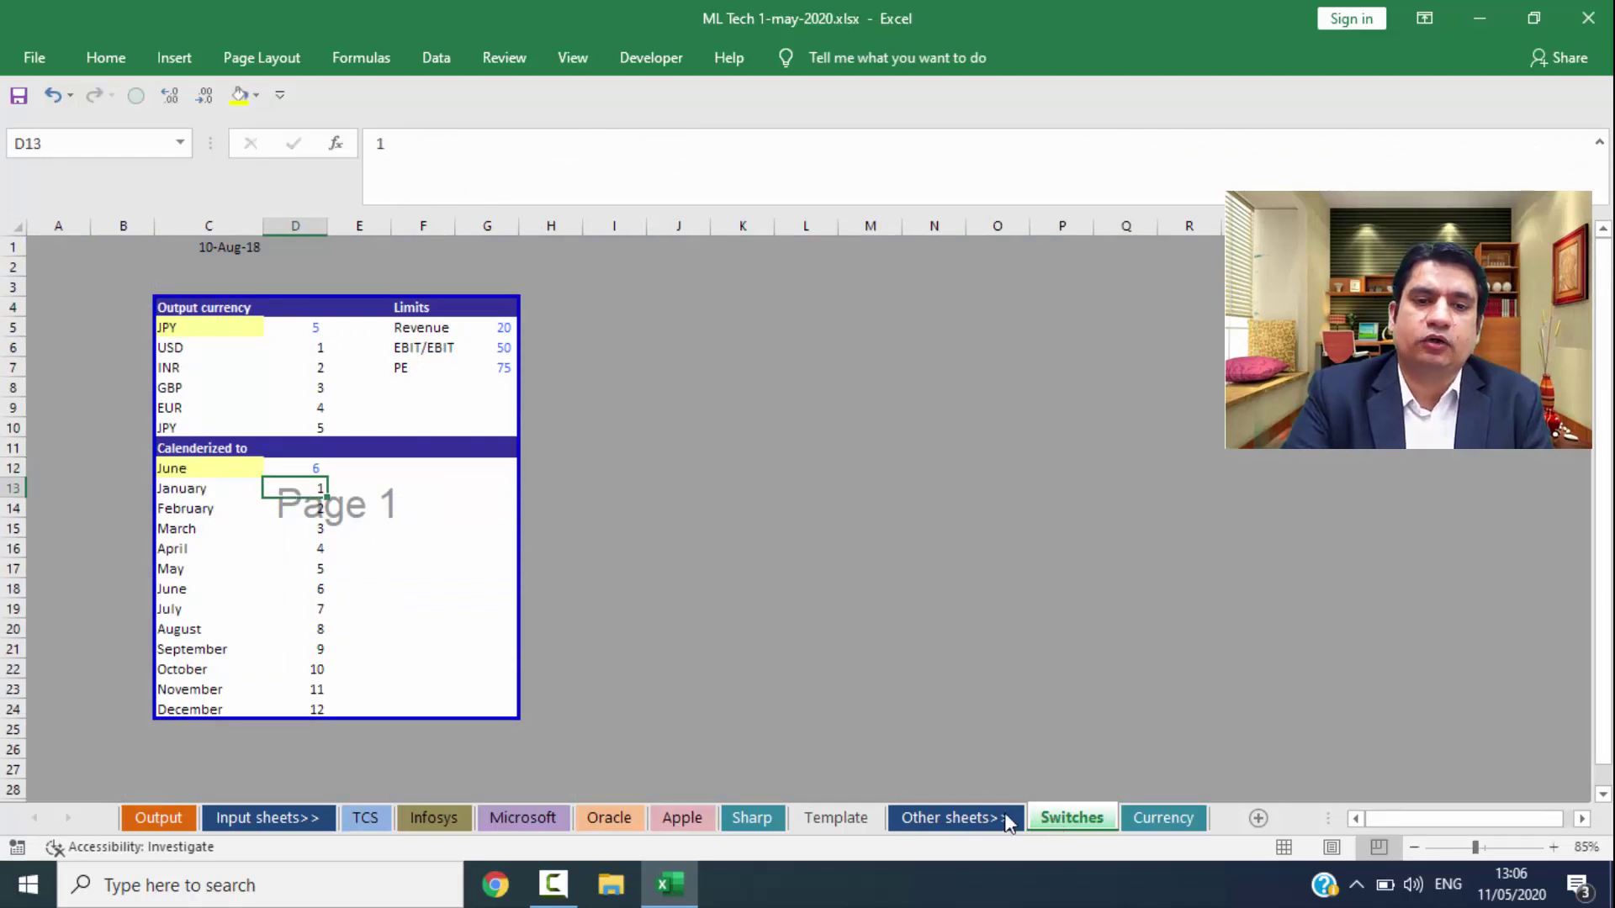
click(648, 815)
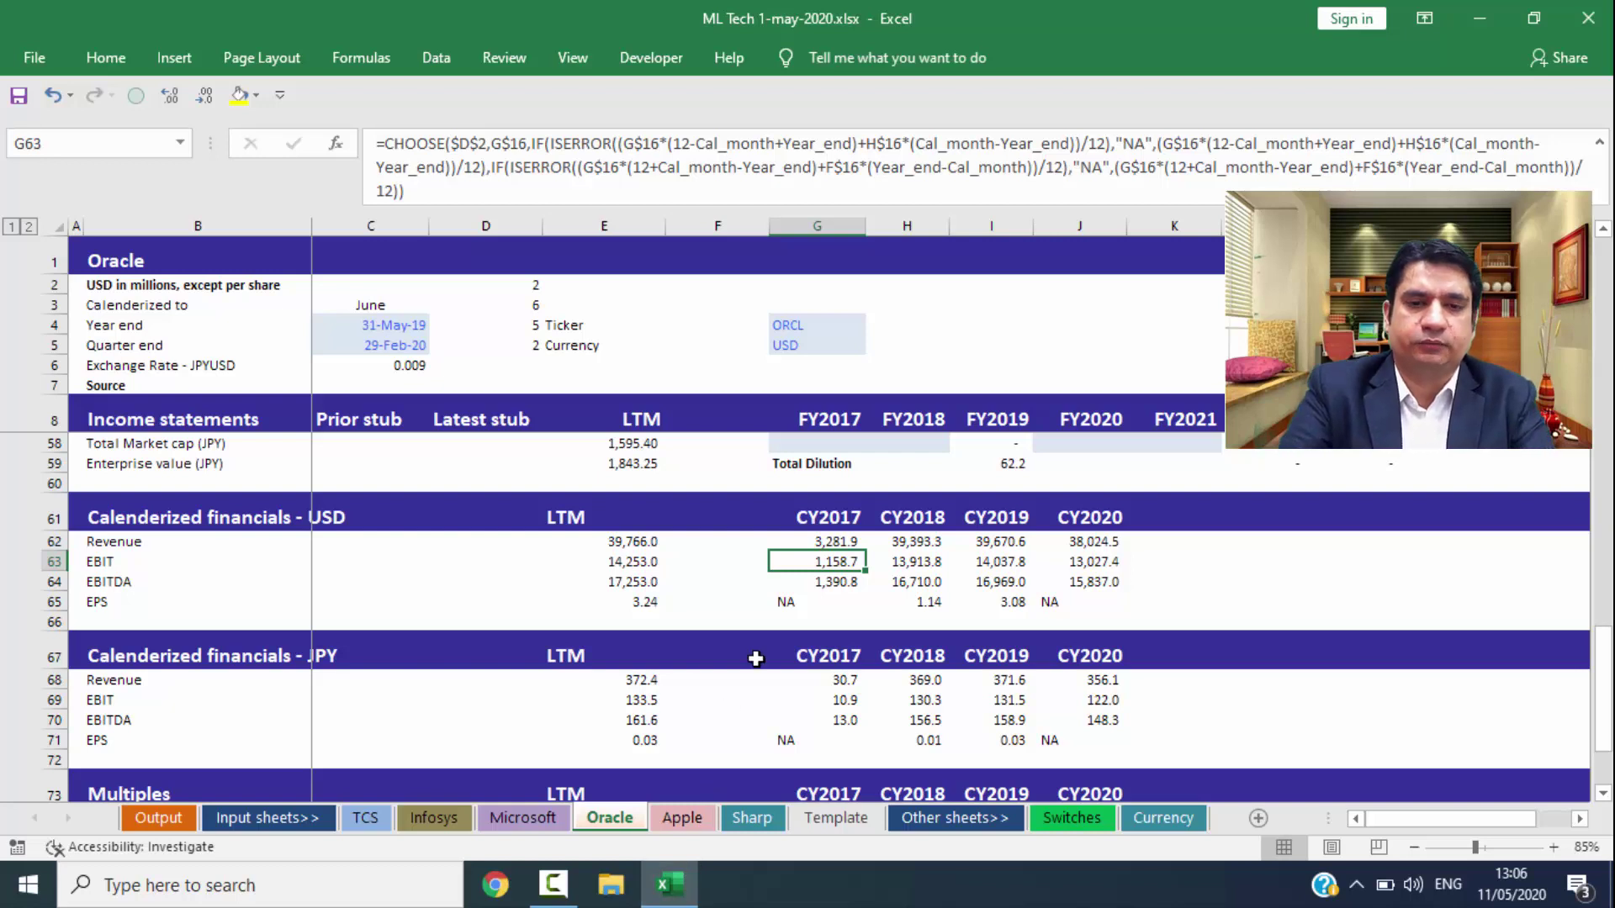
Step: Create a new blank workbook and enter the label 'Year End' in B3
key(ctrl+n)
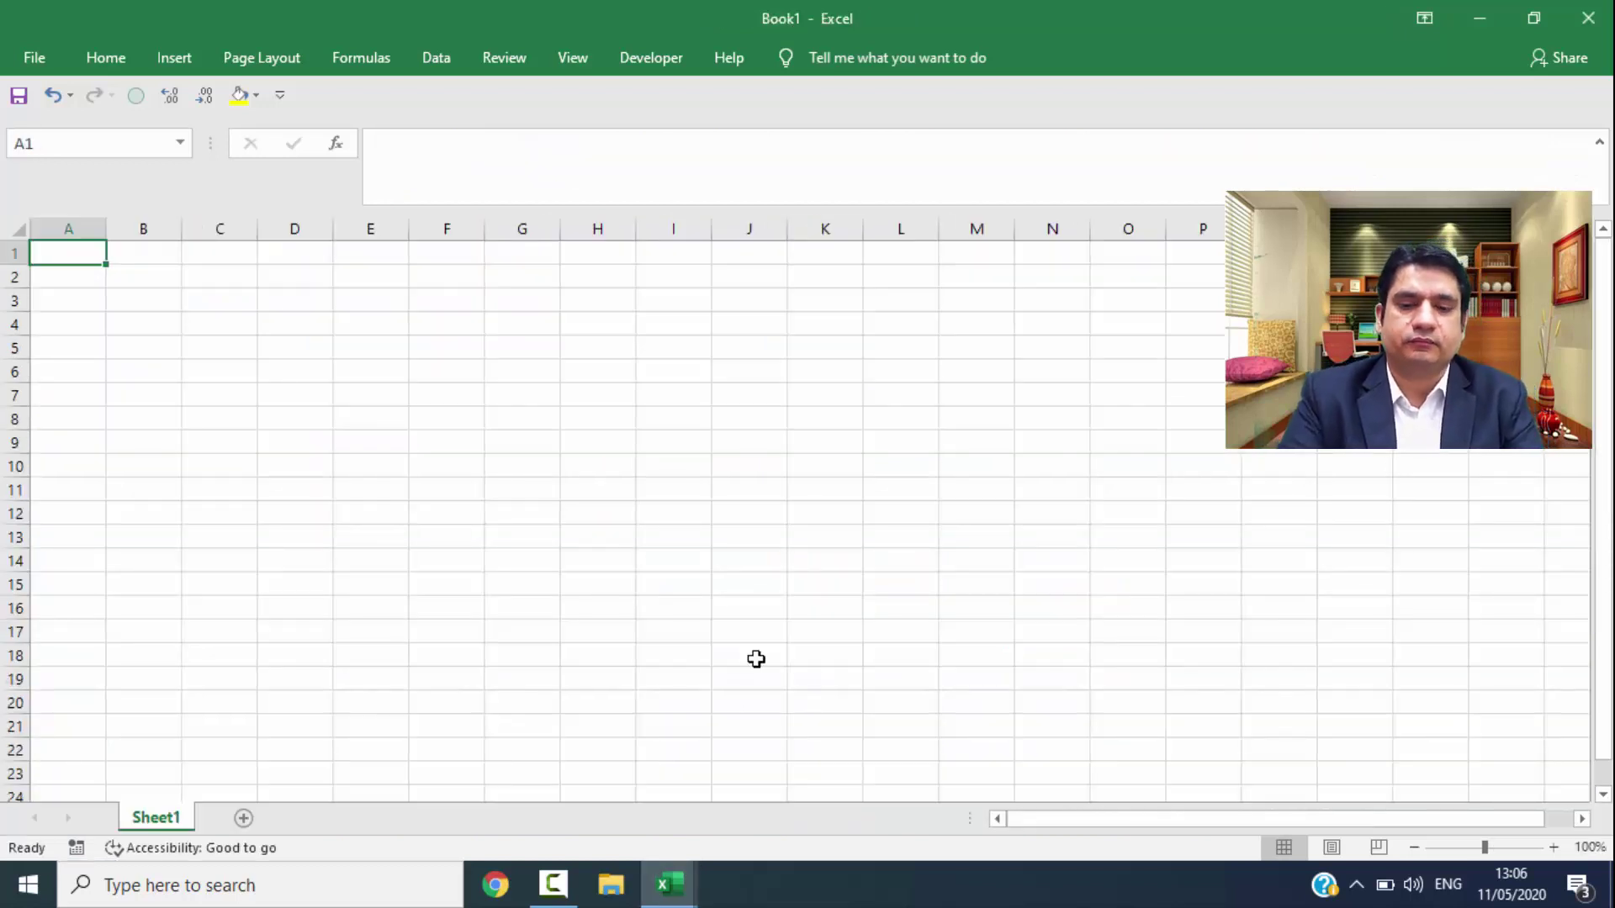
key(Down)
key(Right)
key(Down)
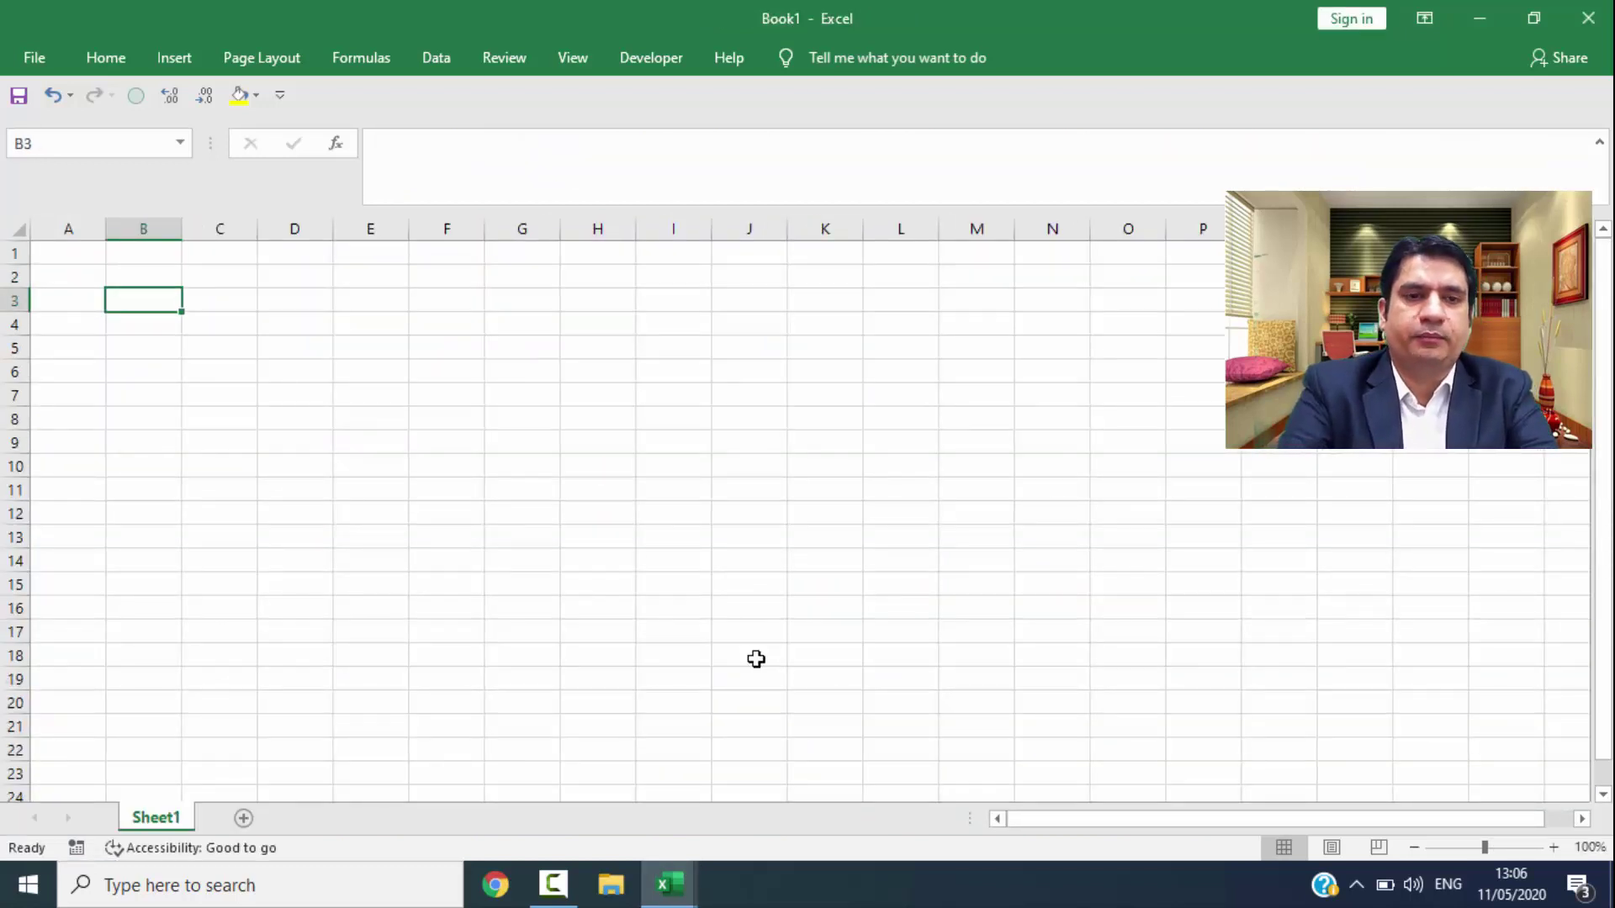
key(ctrl+shift+u)
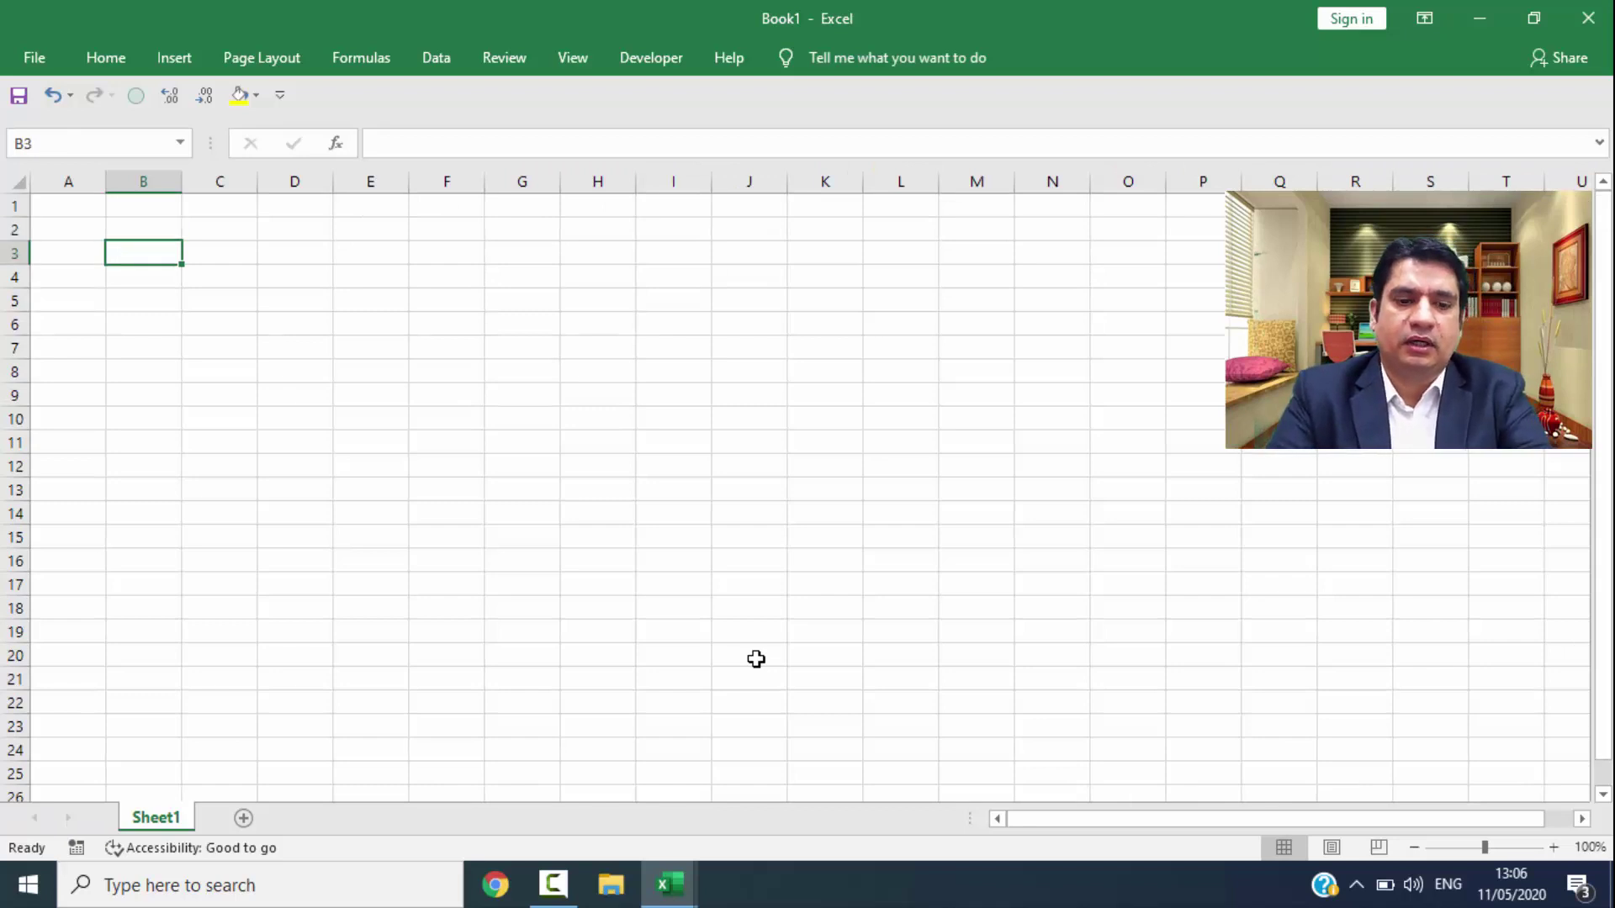
text(Year )
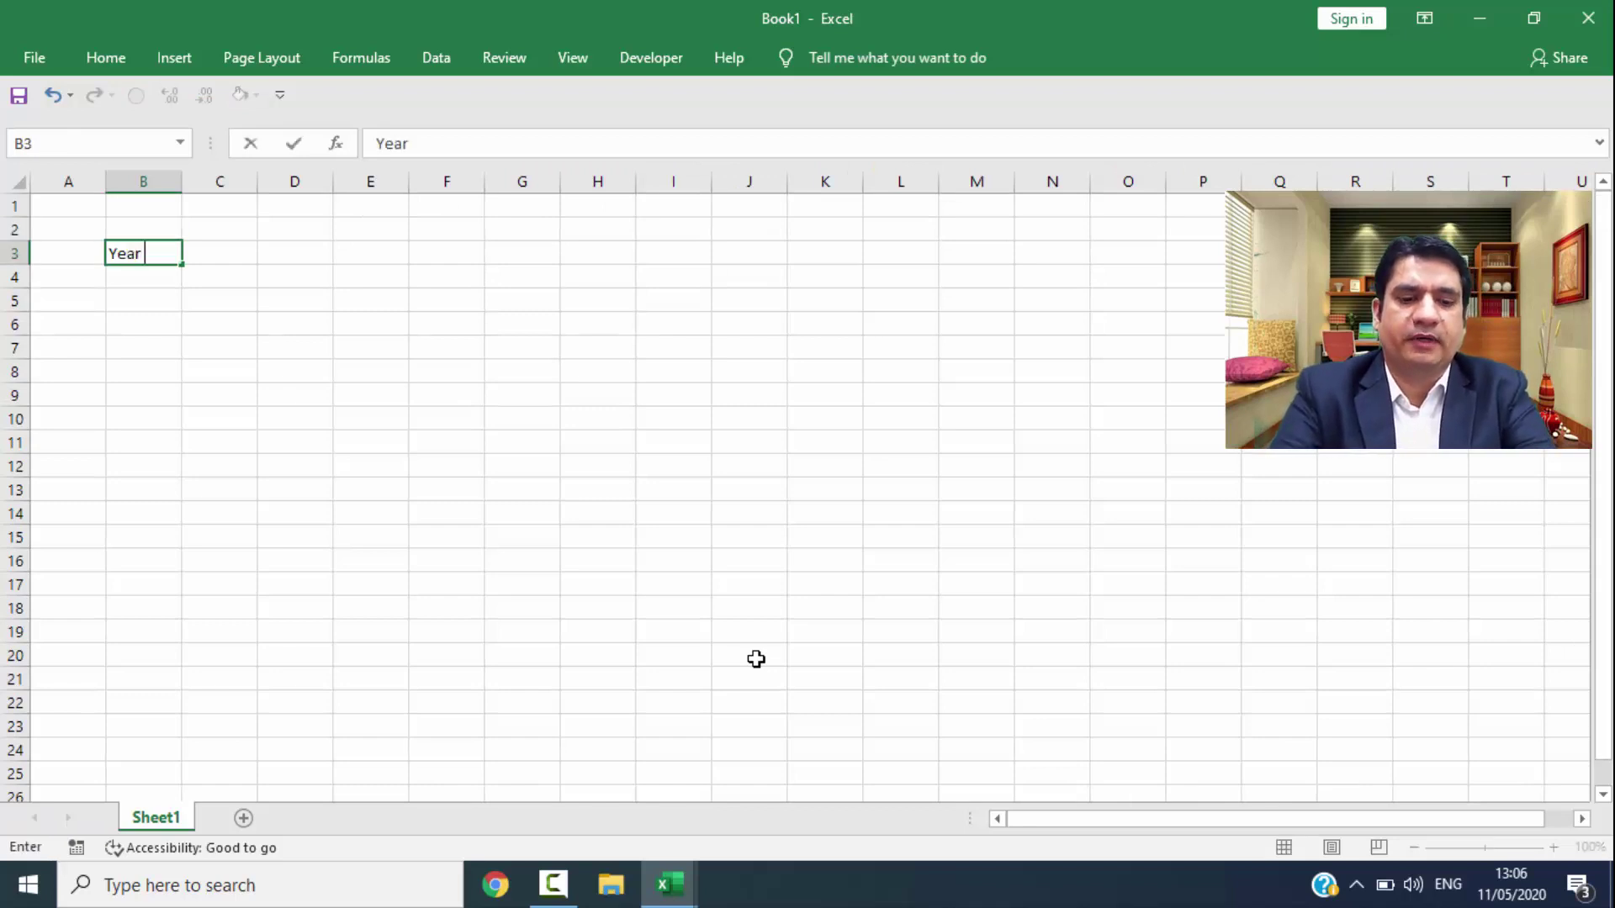
text(End)
key(ctrl+Return)
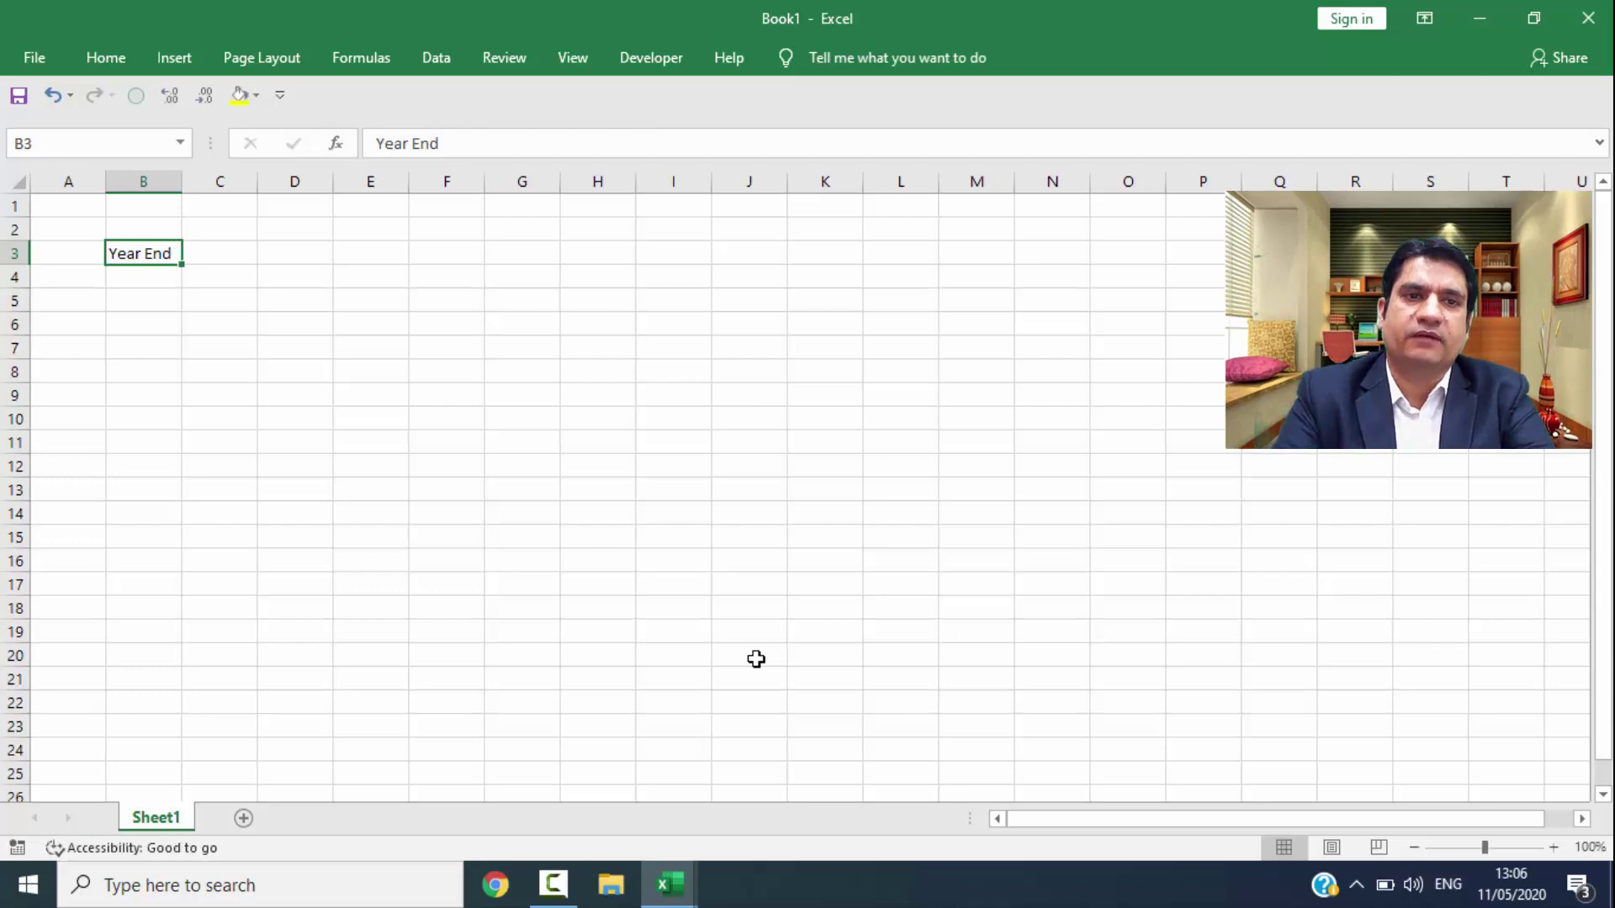
Step: Widen column C and enter the year-end date 30/06/2020 in C3
drag(256, 183, 330, 184)
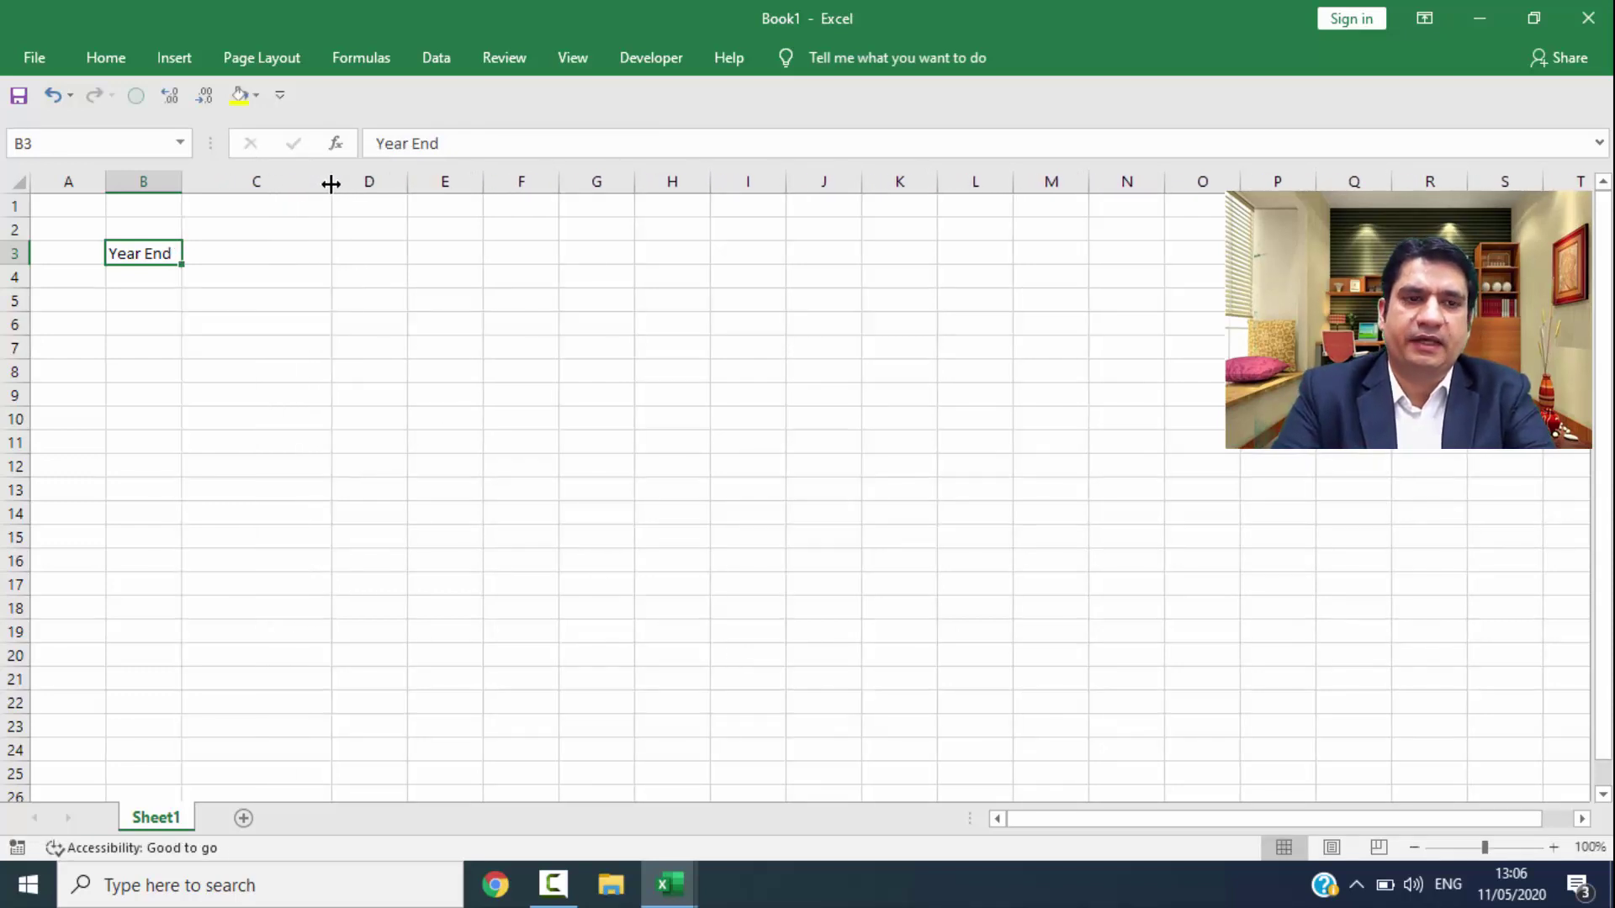
key(Right)
key(ctrl+semicolon)
key(Return)
key(Up)
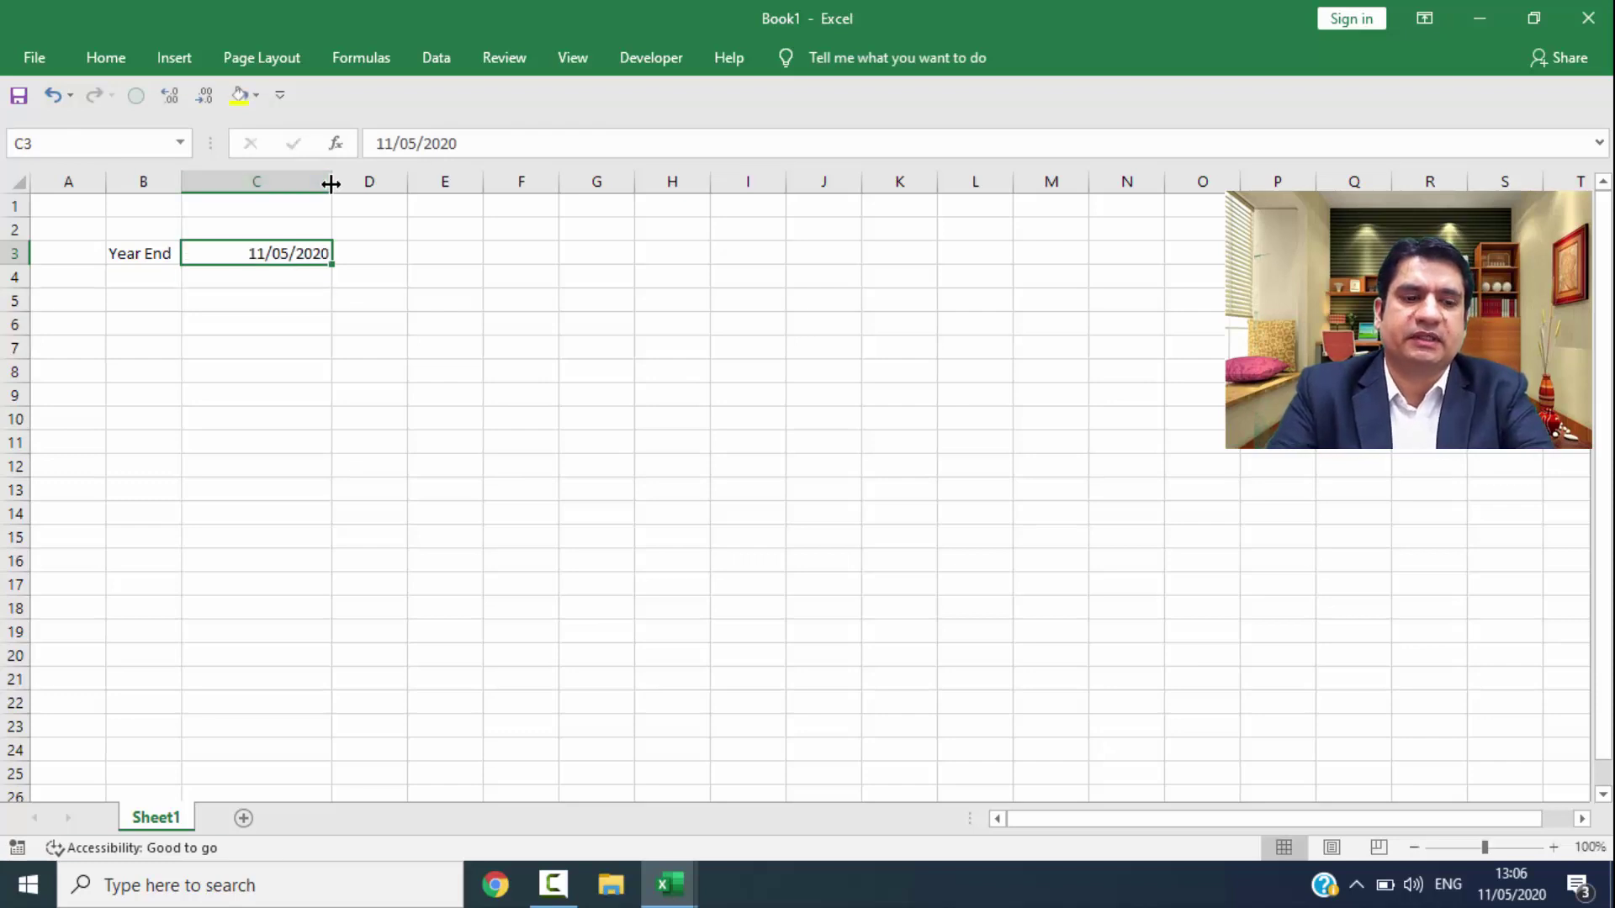
key(F2)
key(shift+Right)
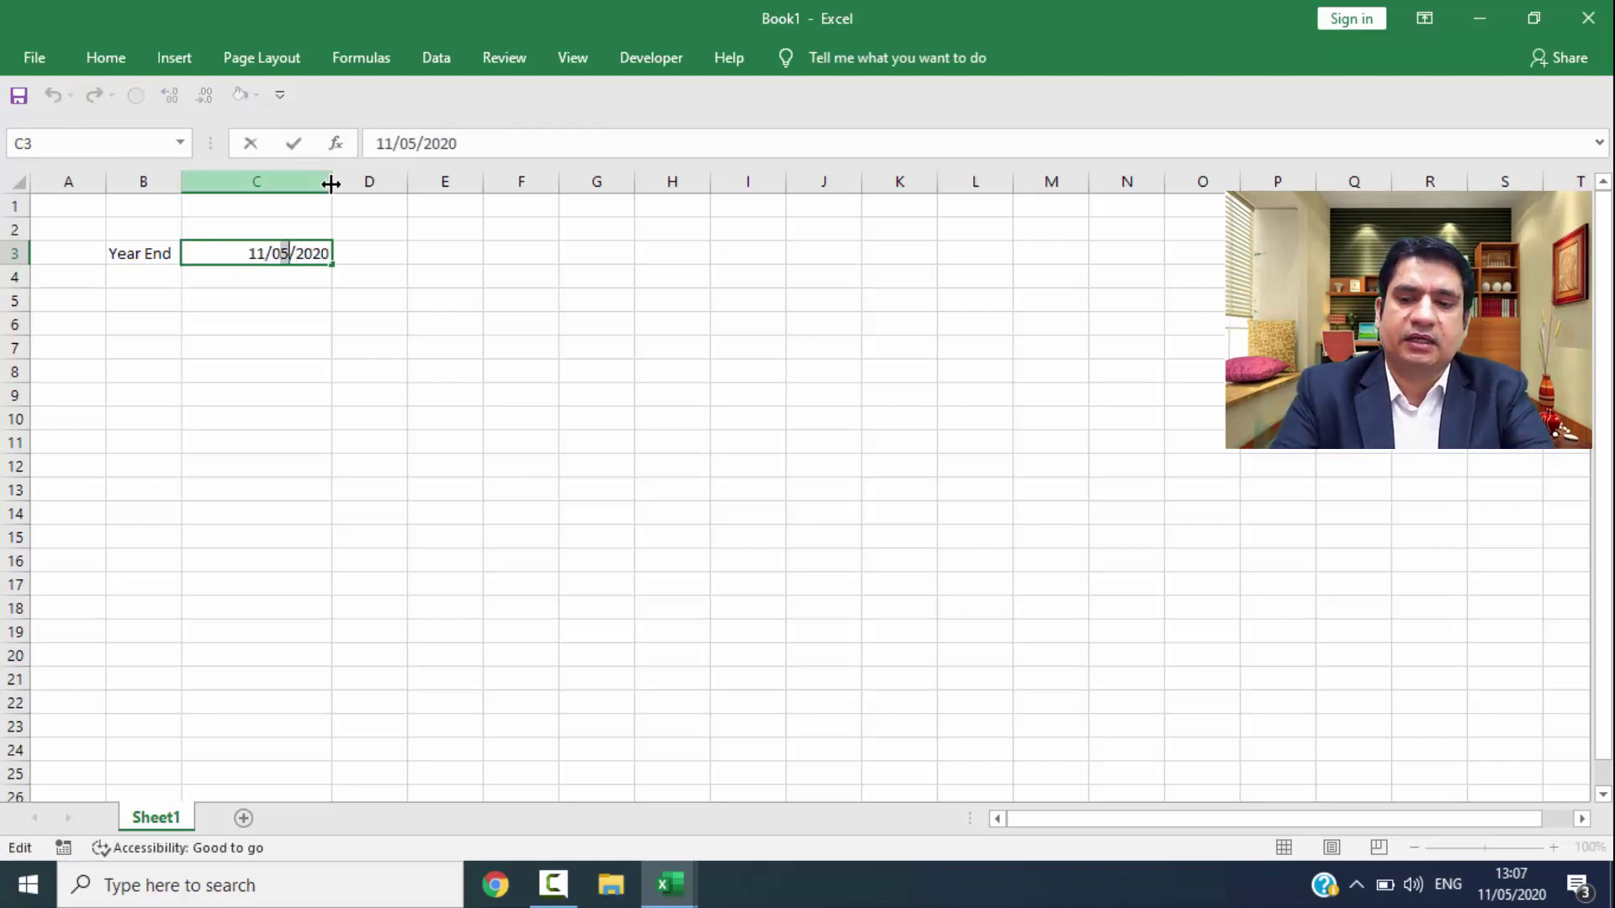
key(shift+Home)
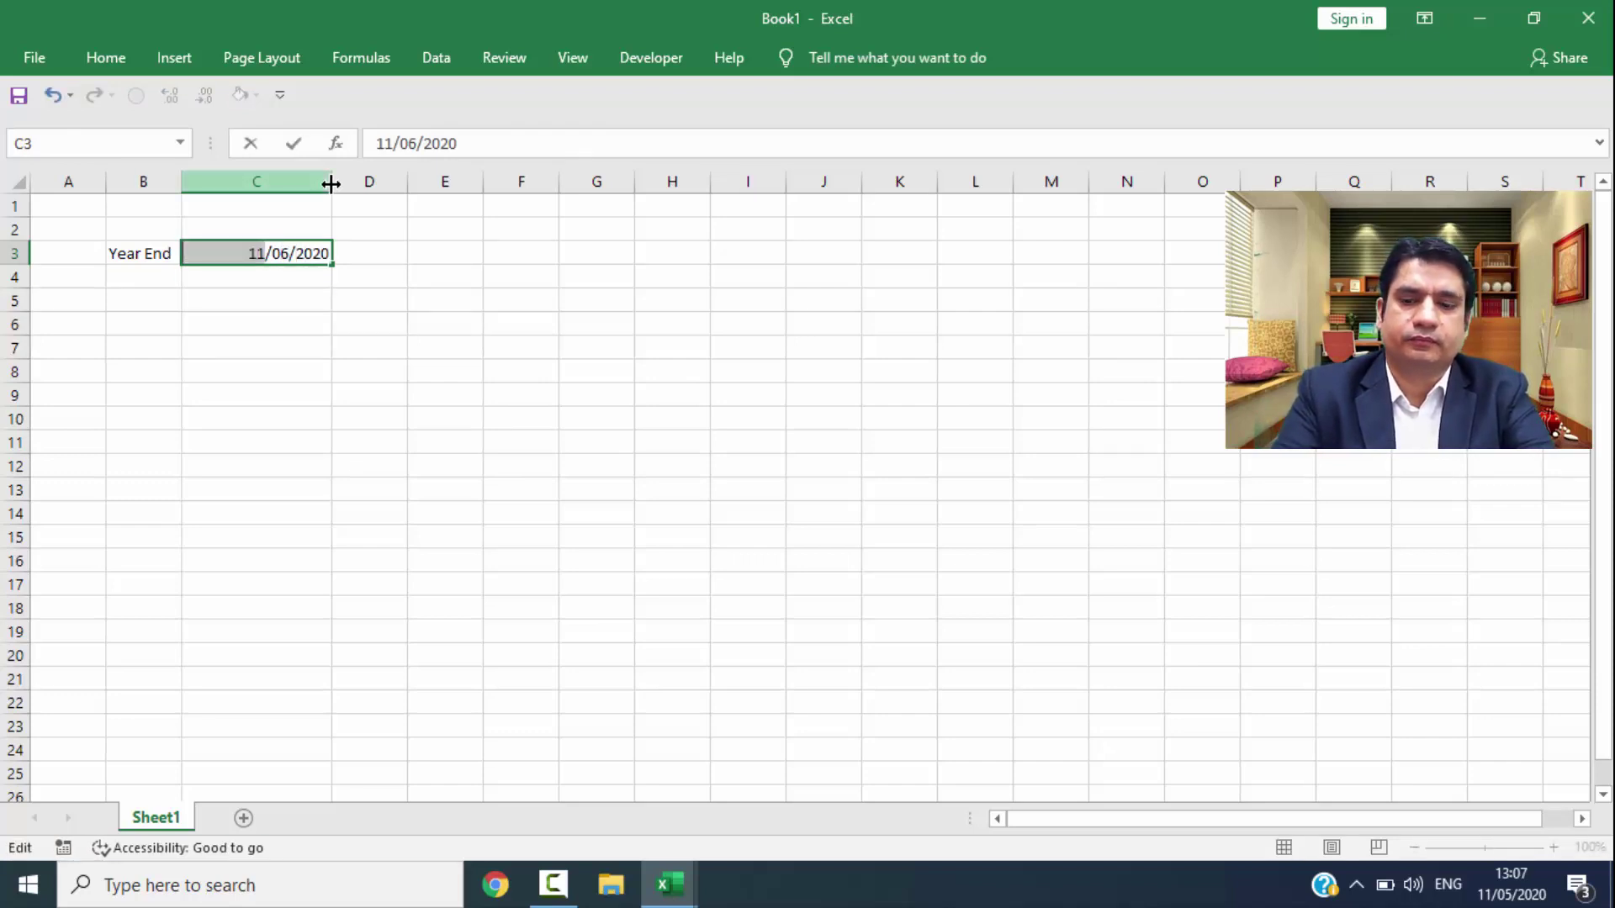
text(31)
key(BackSpace)
text(0)
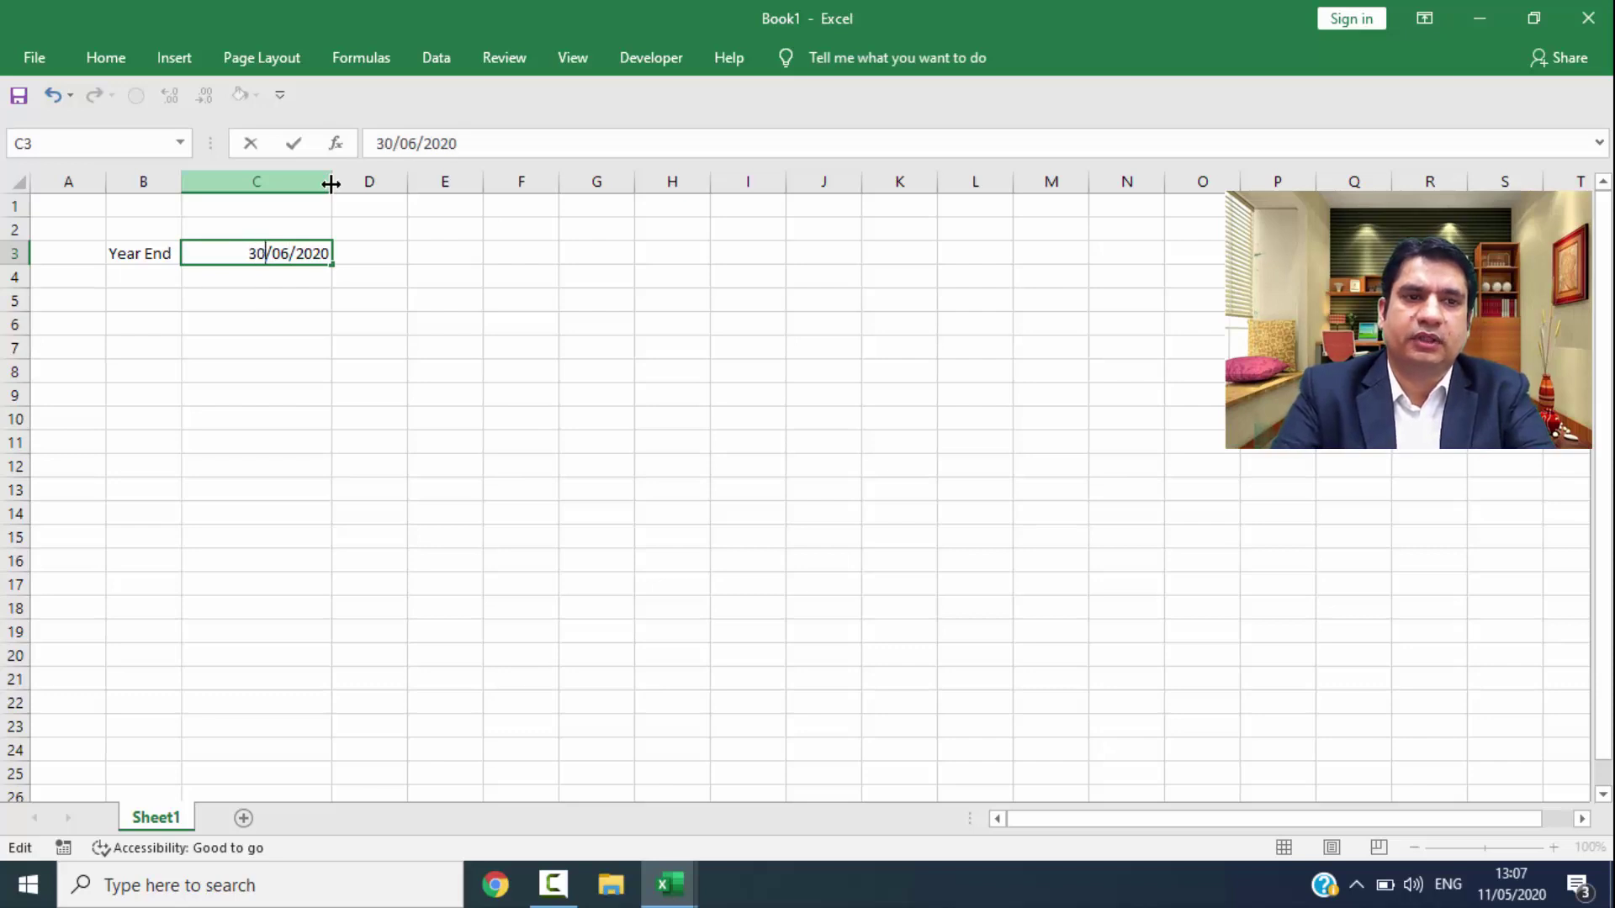
key(Return)
Step: Give the date cell C3 a light blue fill
key(Left)
key(Up)
key(Up)
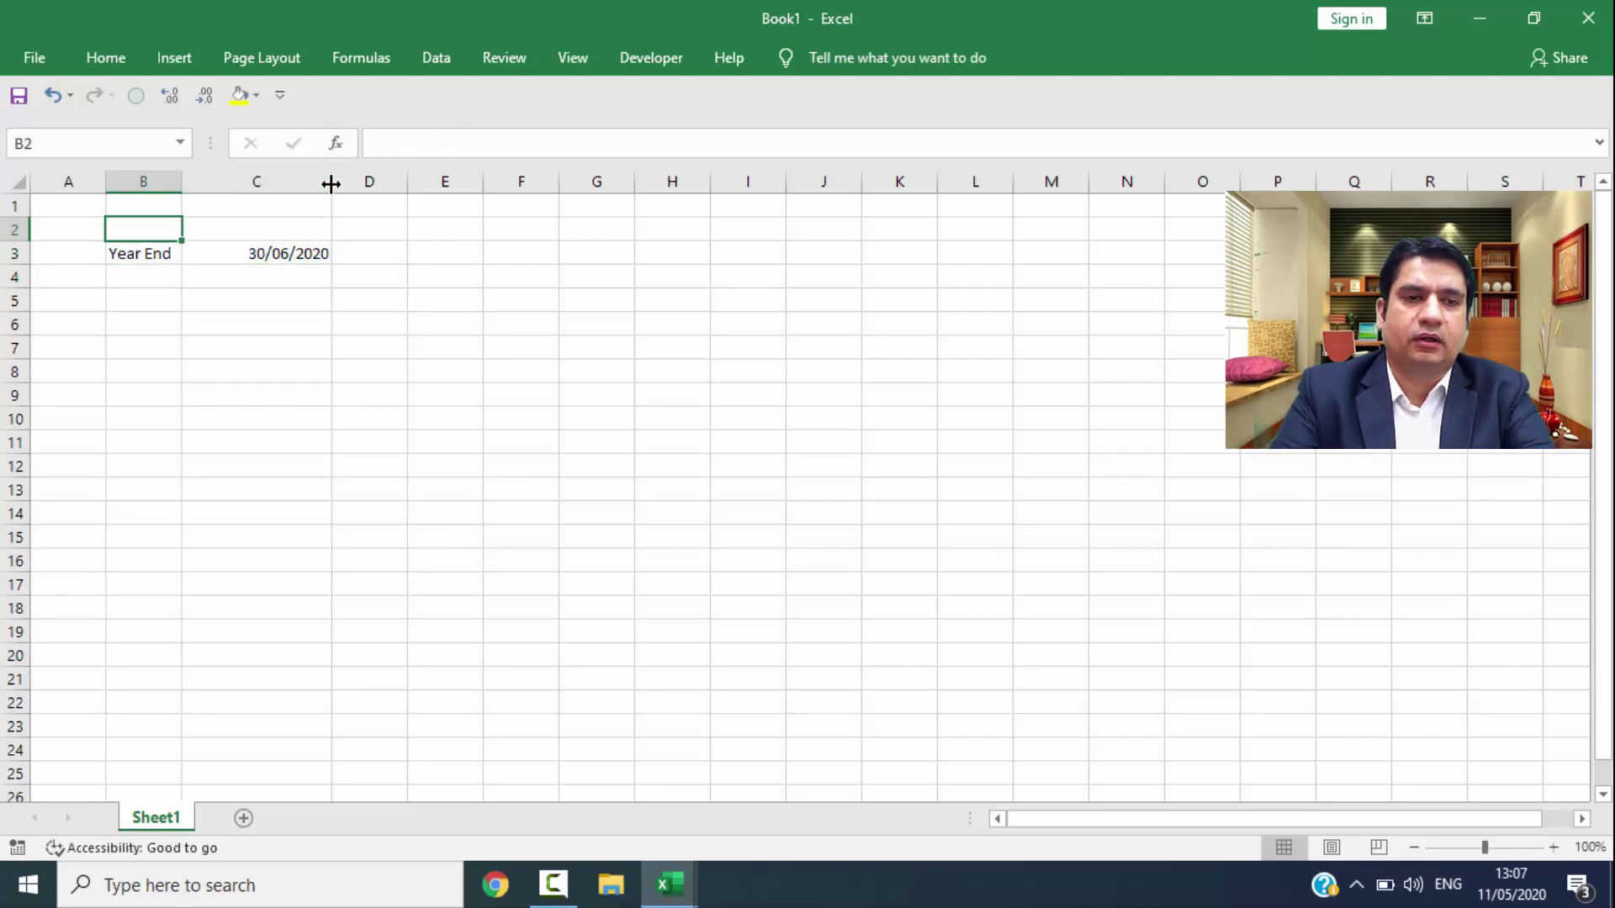
key(Right)
key(Right)
key(Right)
key(Right)
key(Right)
key(Left)
key(Left)
key(Left)
key(Down)
key(Left)
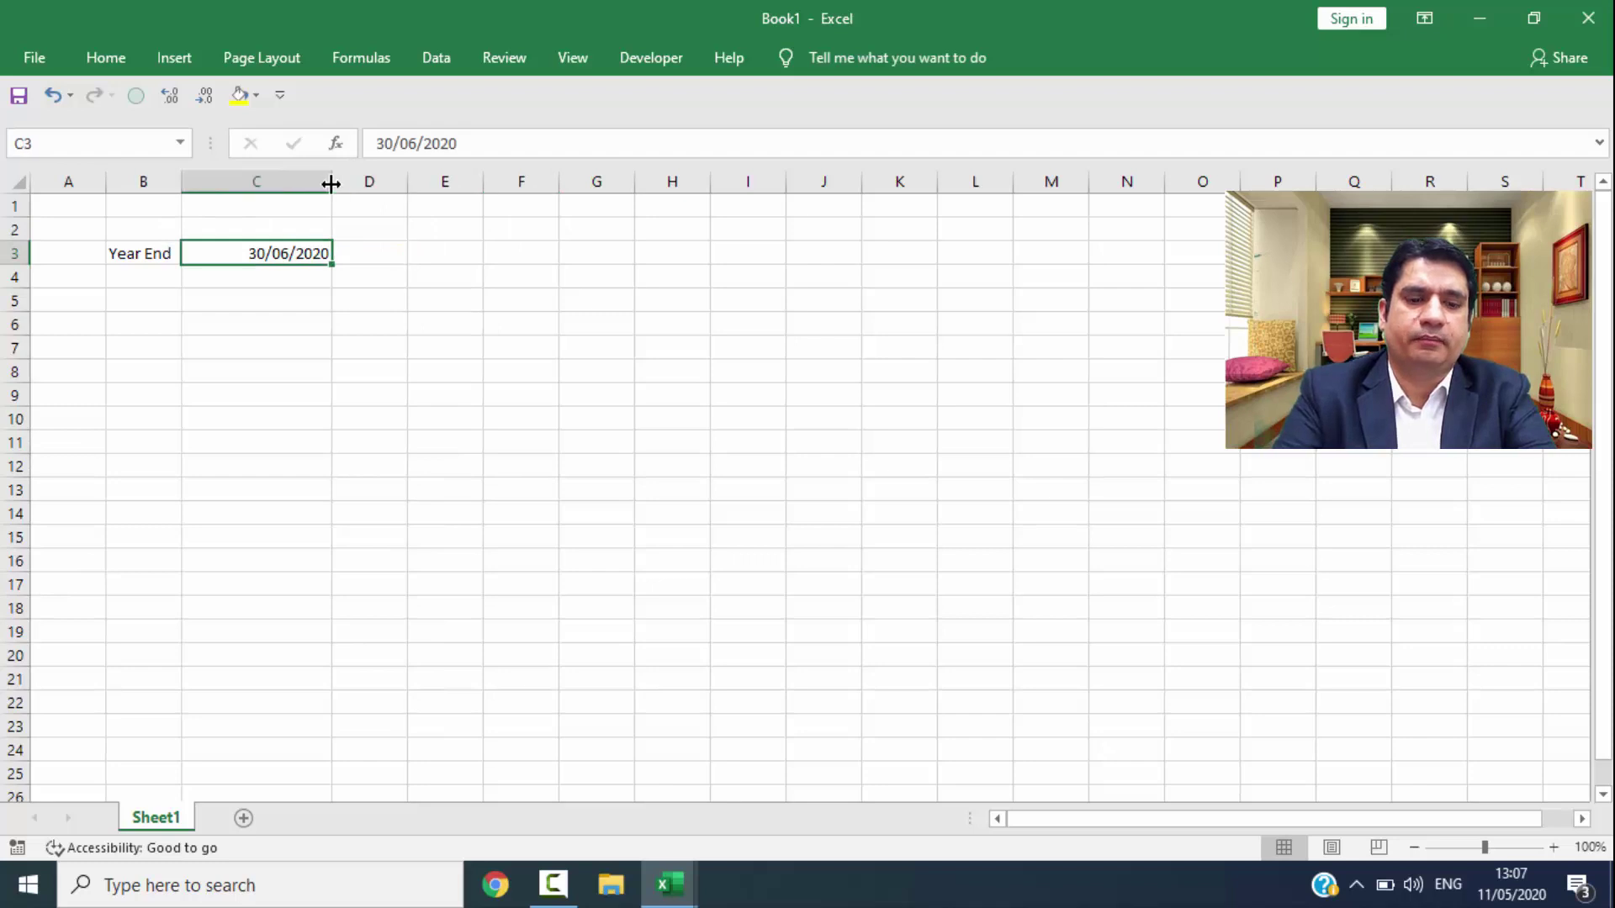
key(alt)
key(h)
key(h)
key(Down)
key(Down)
key(Right)
key(Right)
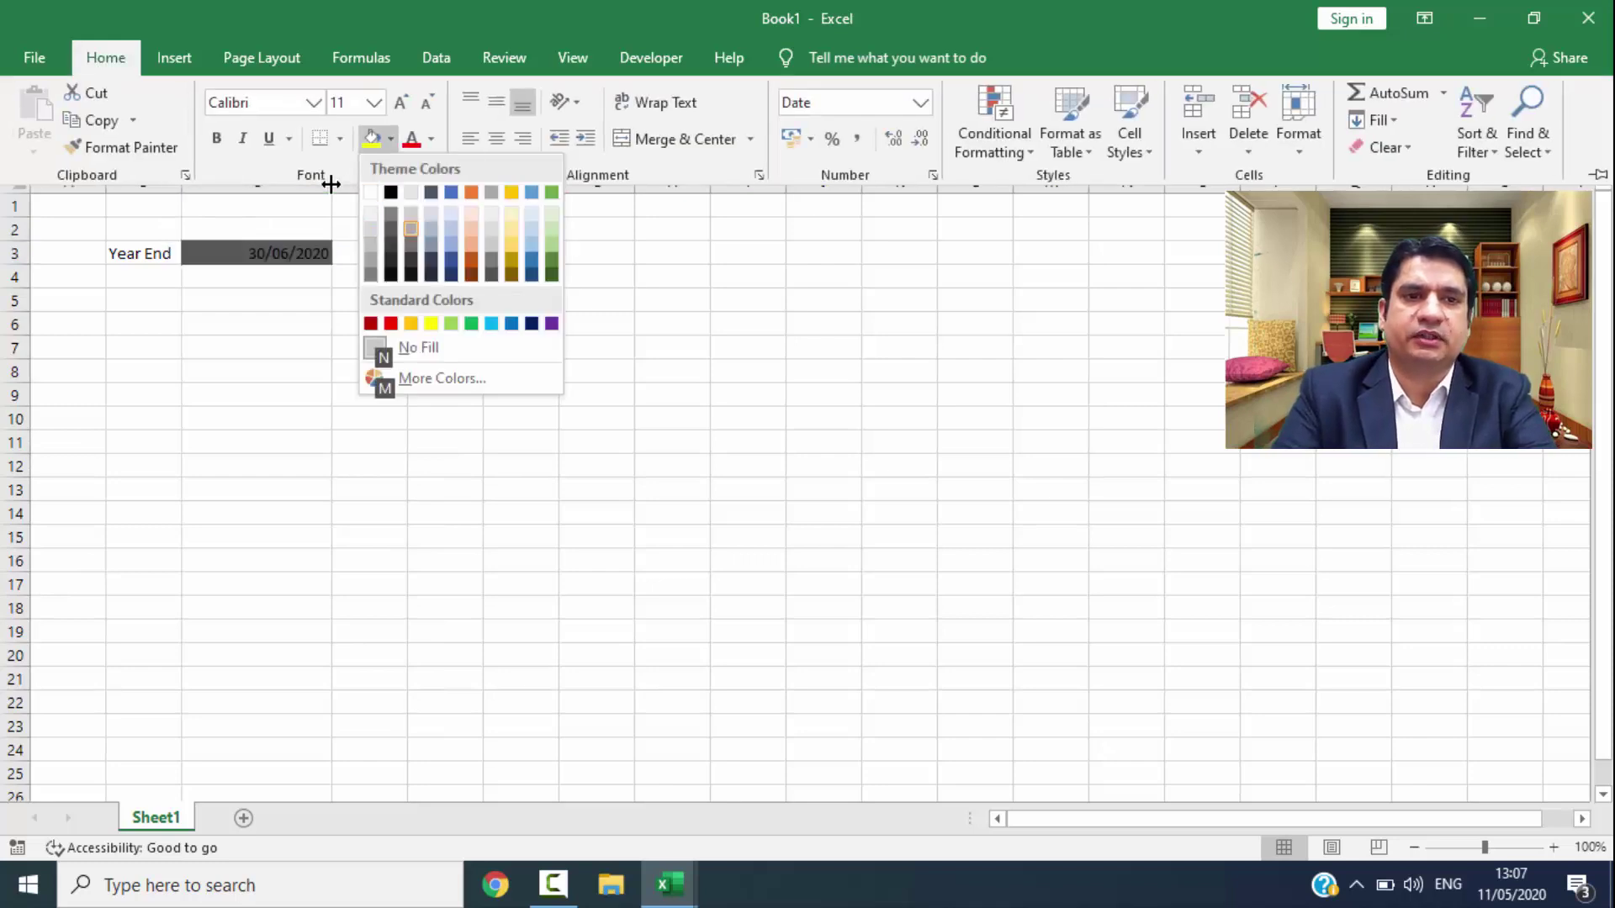
key(Right)
key(Right)
key(Right)
key(Left)
key(Return)
key(Right)
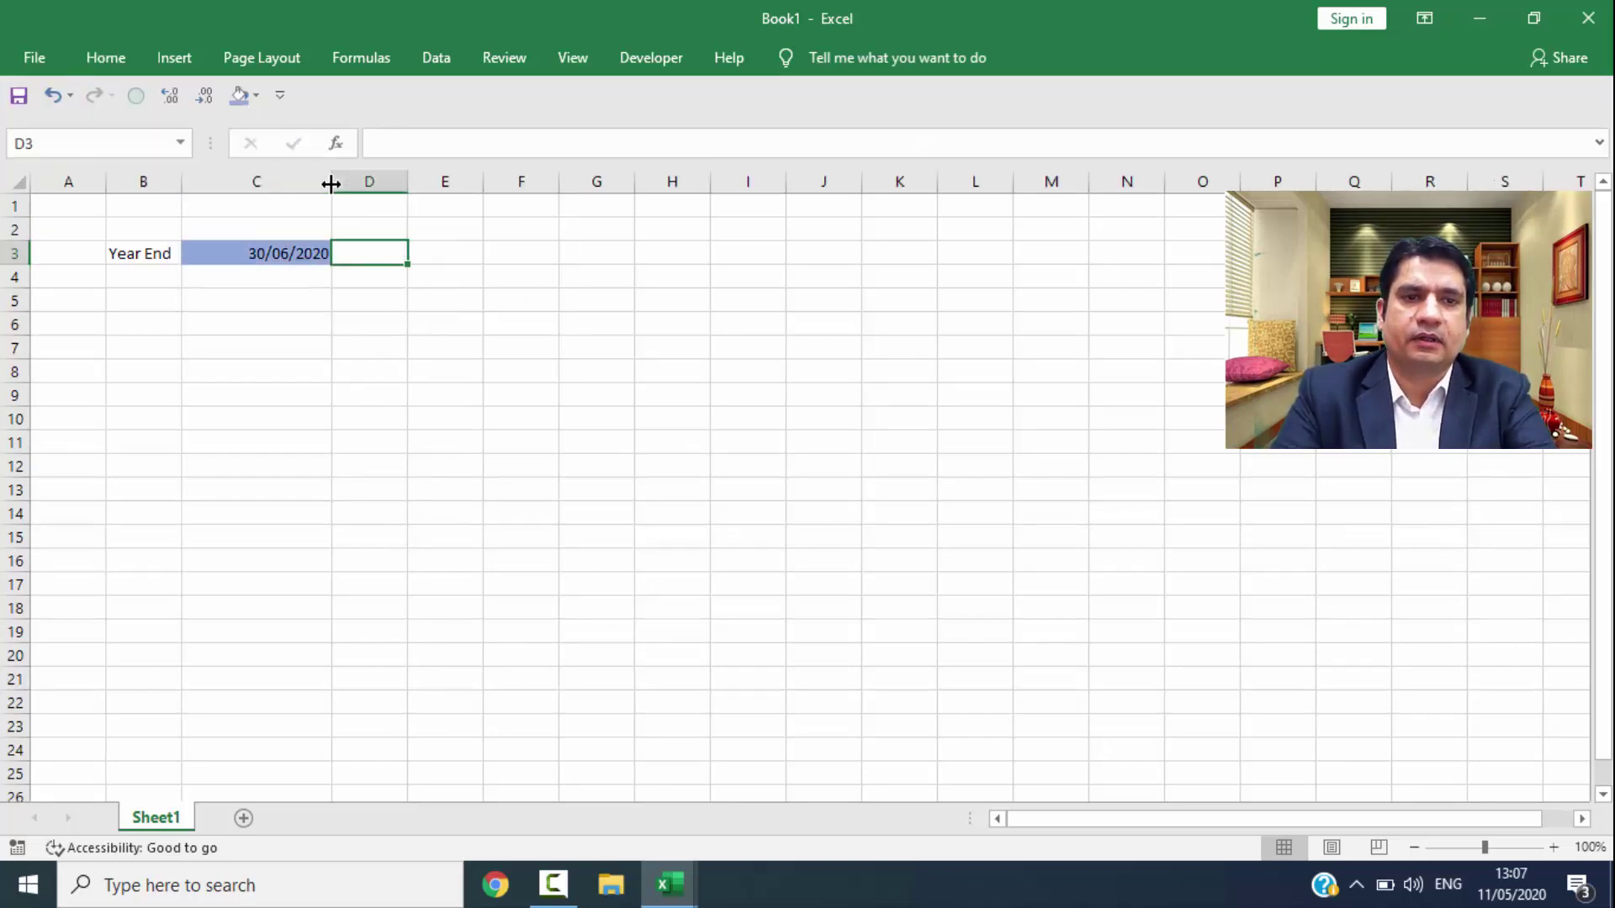
key(Right)
key(Right)
key(Right)
key(Right)
key(Right)
Step: Enter Jan in I5 and fill the months Jan through Dec down column I
key(Down)
key(Down)
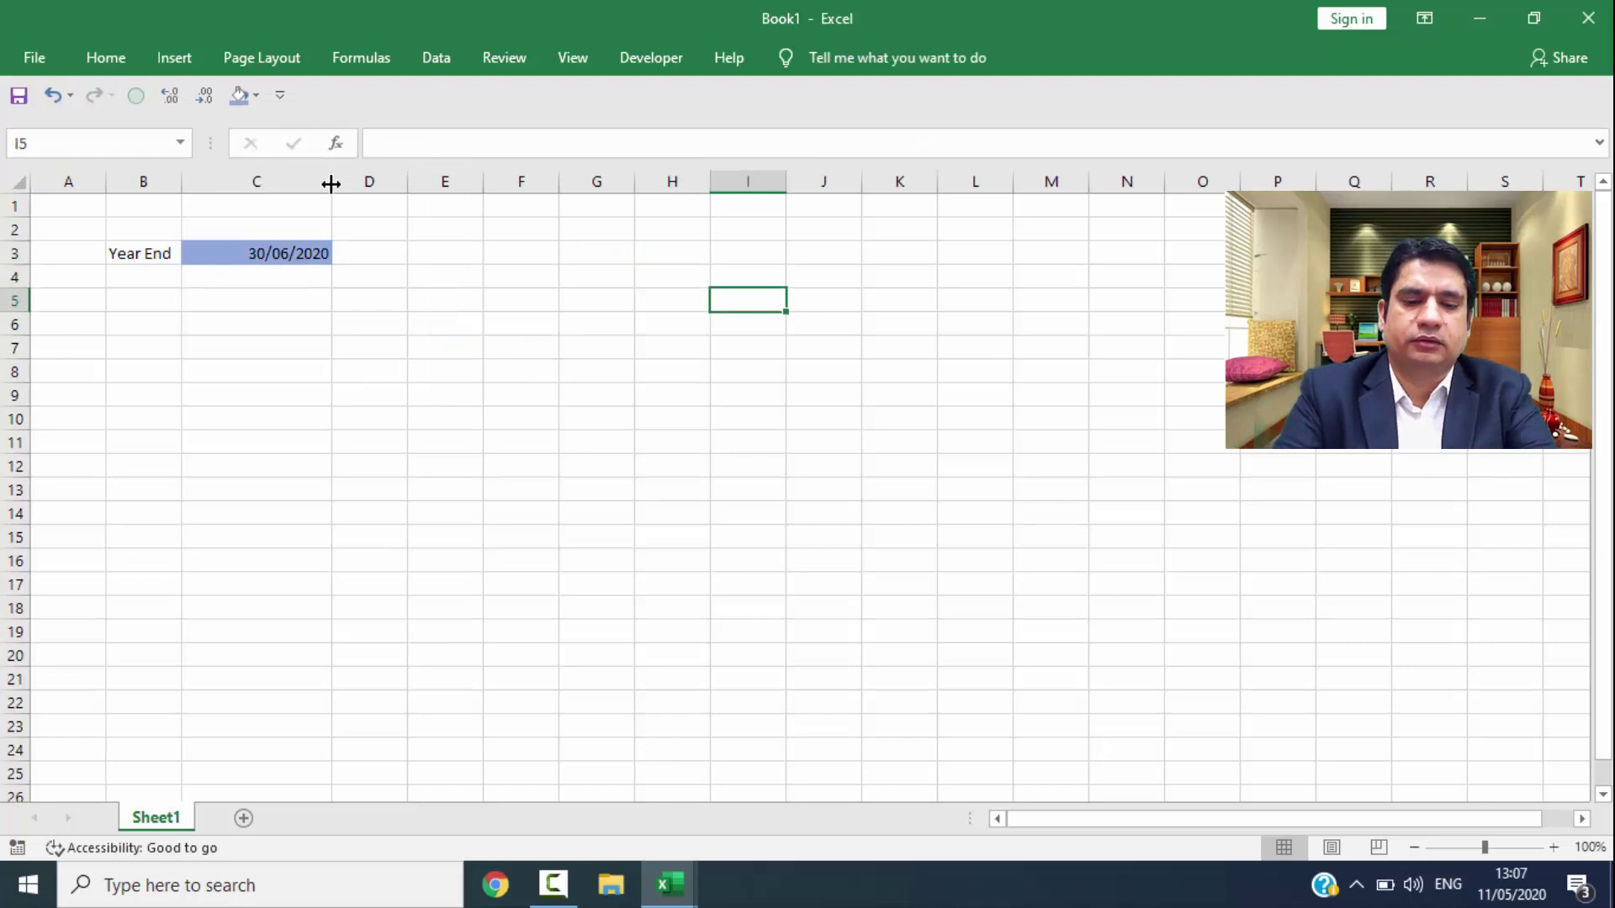
text(Jan)
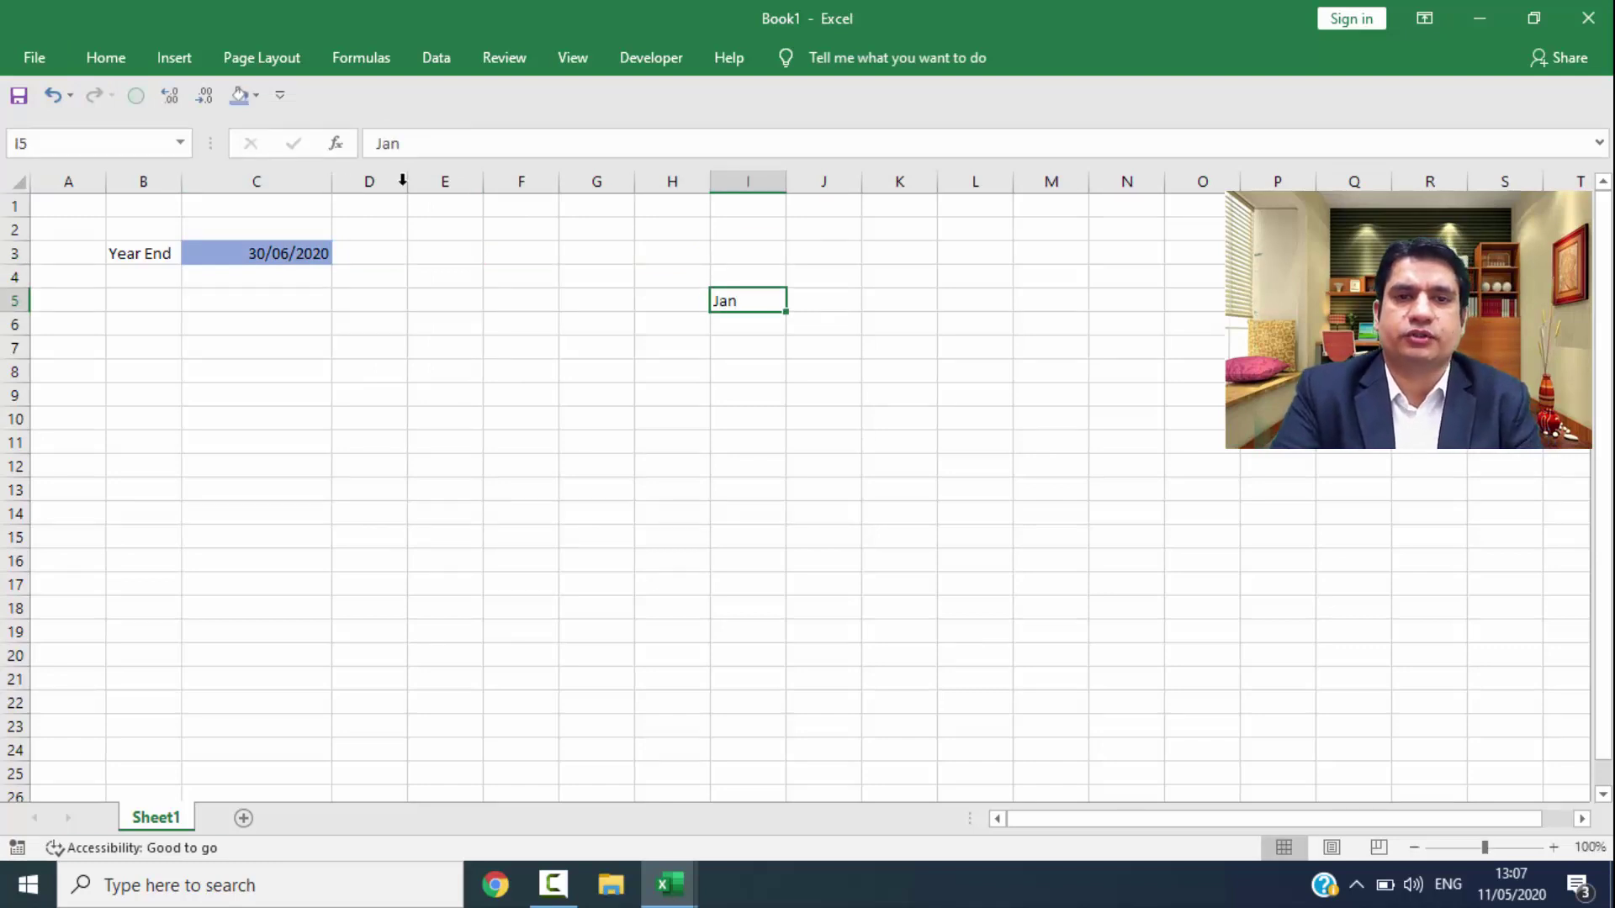
drag(786, 312, 797, 579)
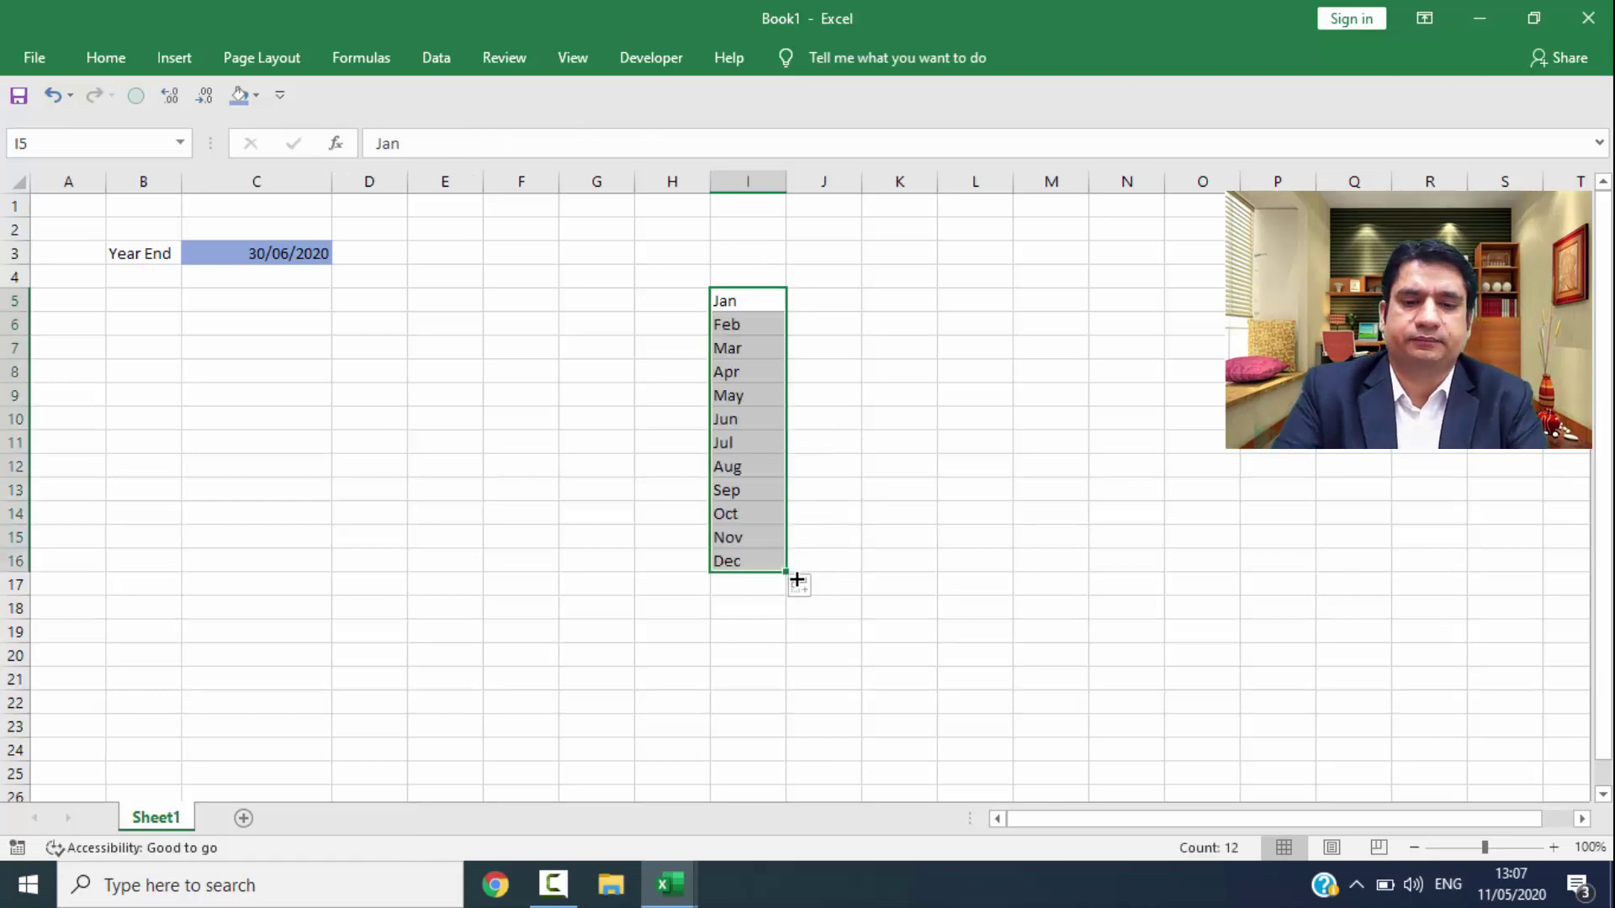
Step: Move the Jan–Dec month list from column I into J5:J16
key(ctrl+x)
key(Right)
key(Right)
key(Left)
key(Return)
key(Right)
key(Up)
key(Up)
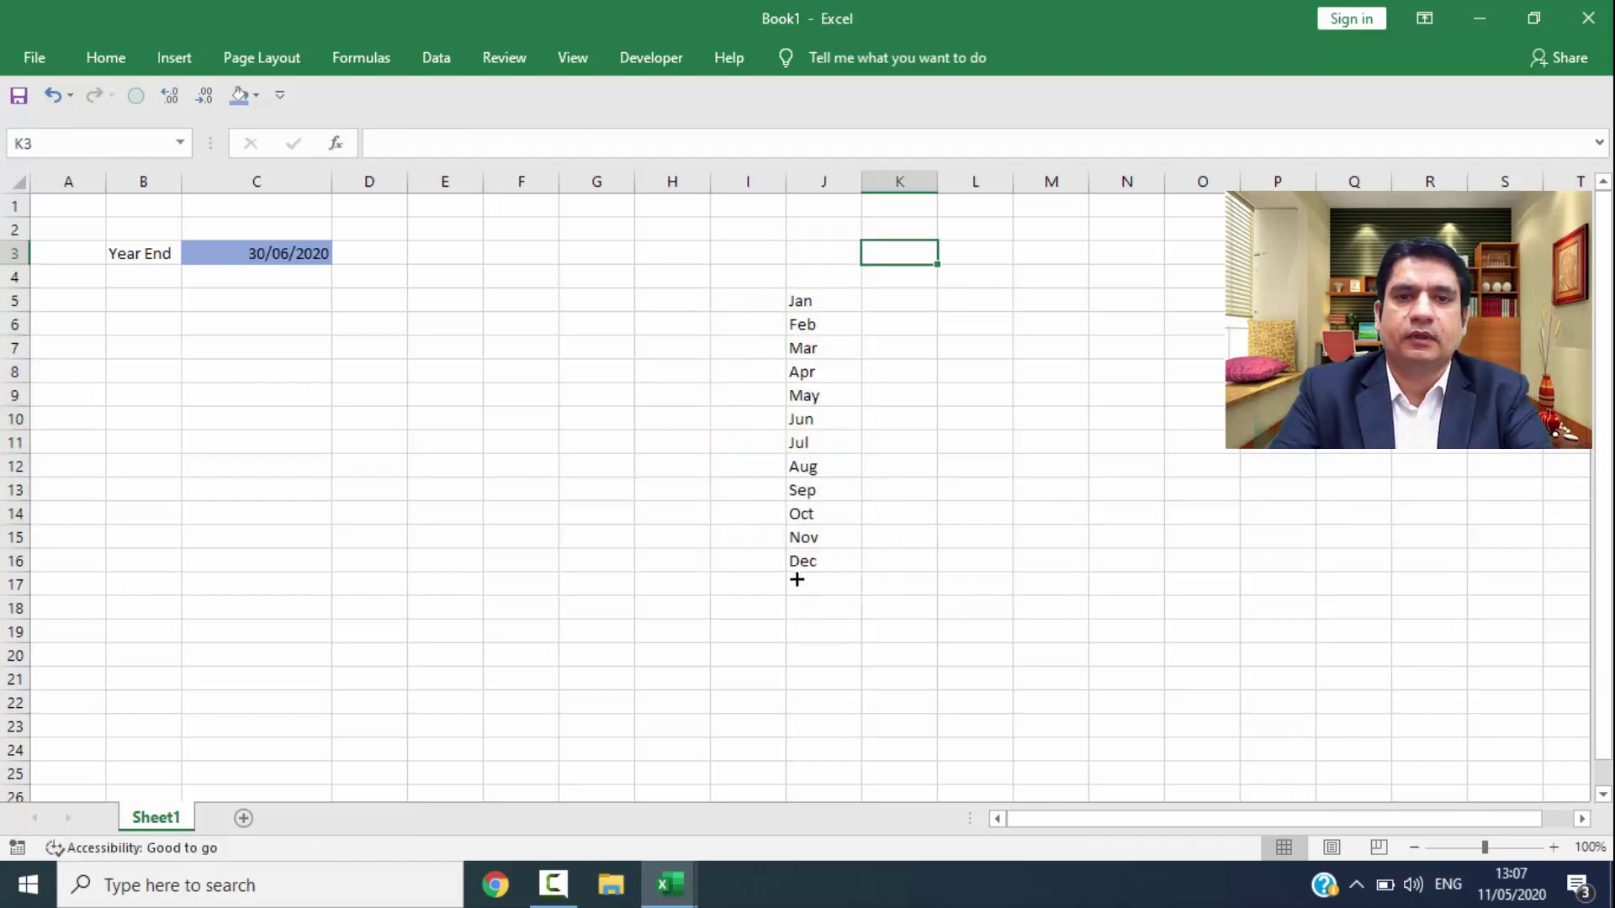
Step: Enter the month number 1 in K3
key(Left)
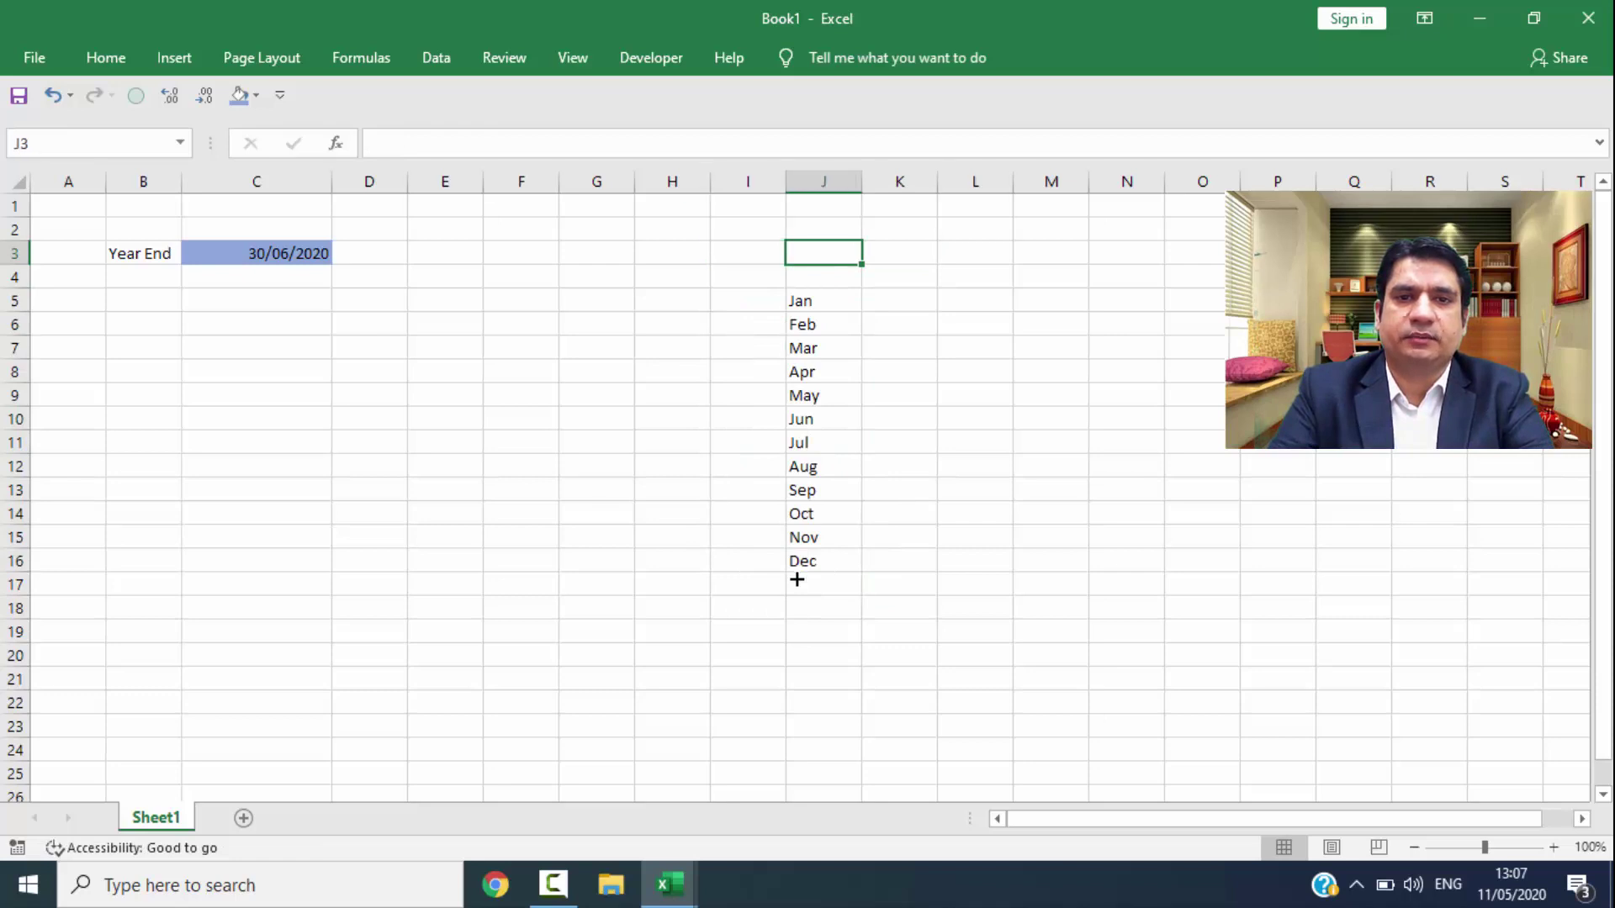
key(Right)
text(1)
key(Left)
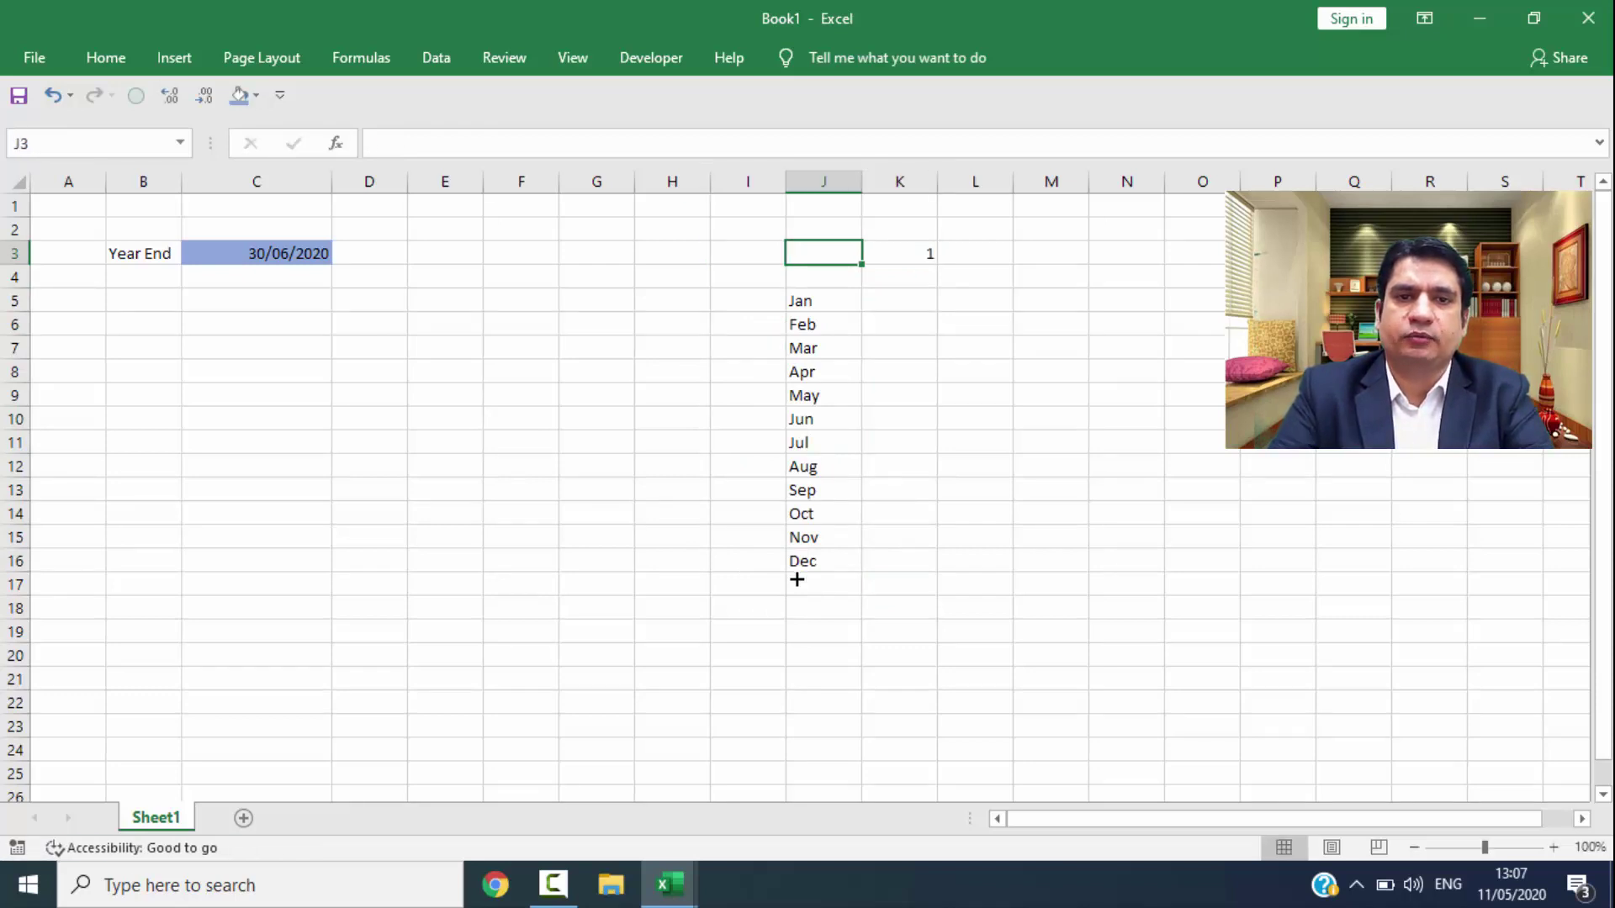
key(Right)
key(Left)
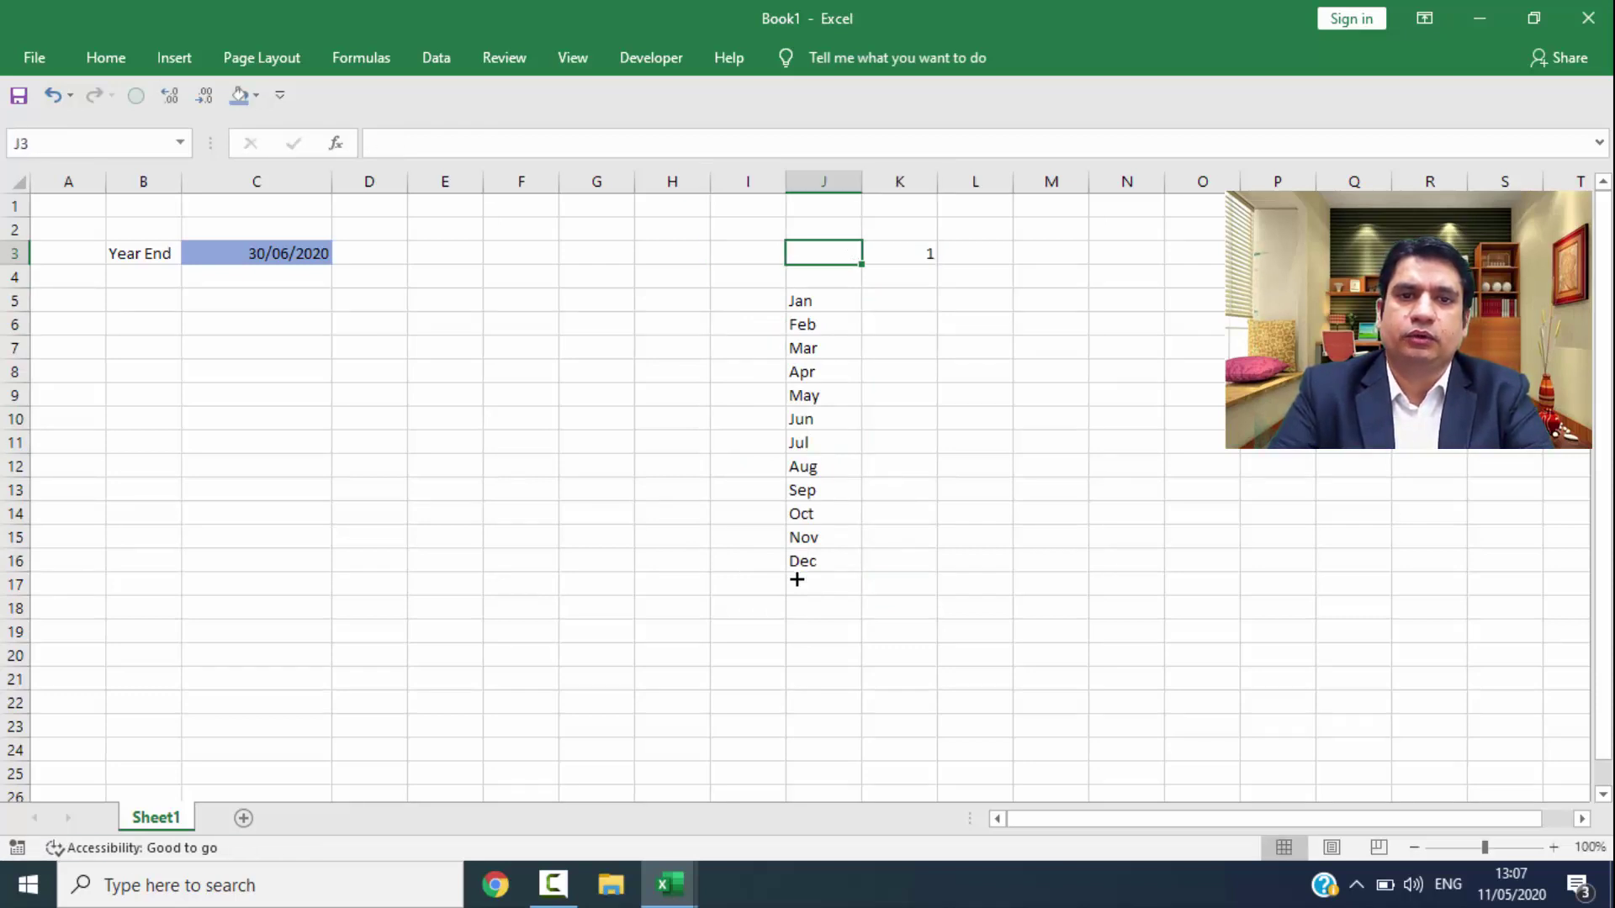
Step: Shade K3 with a light blue fill to mark it as an input cell
key(Right)
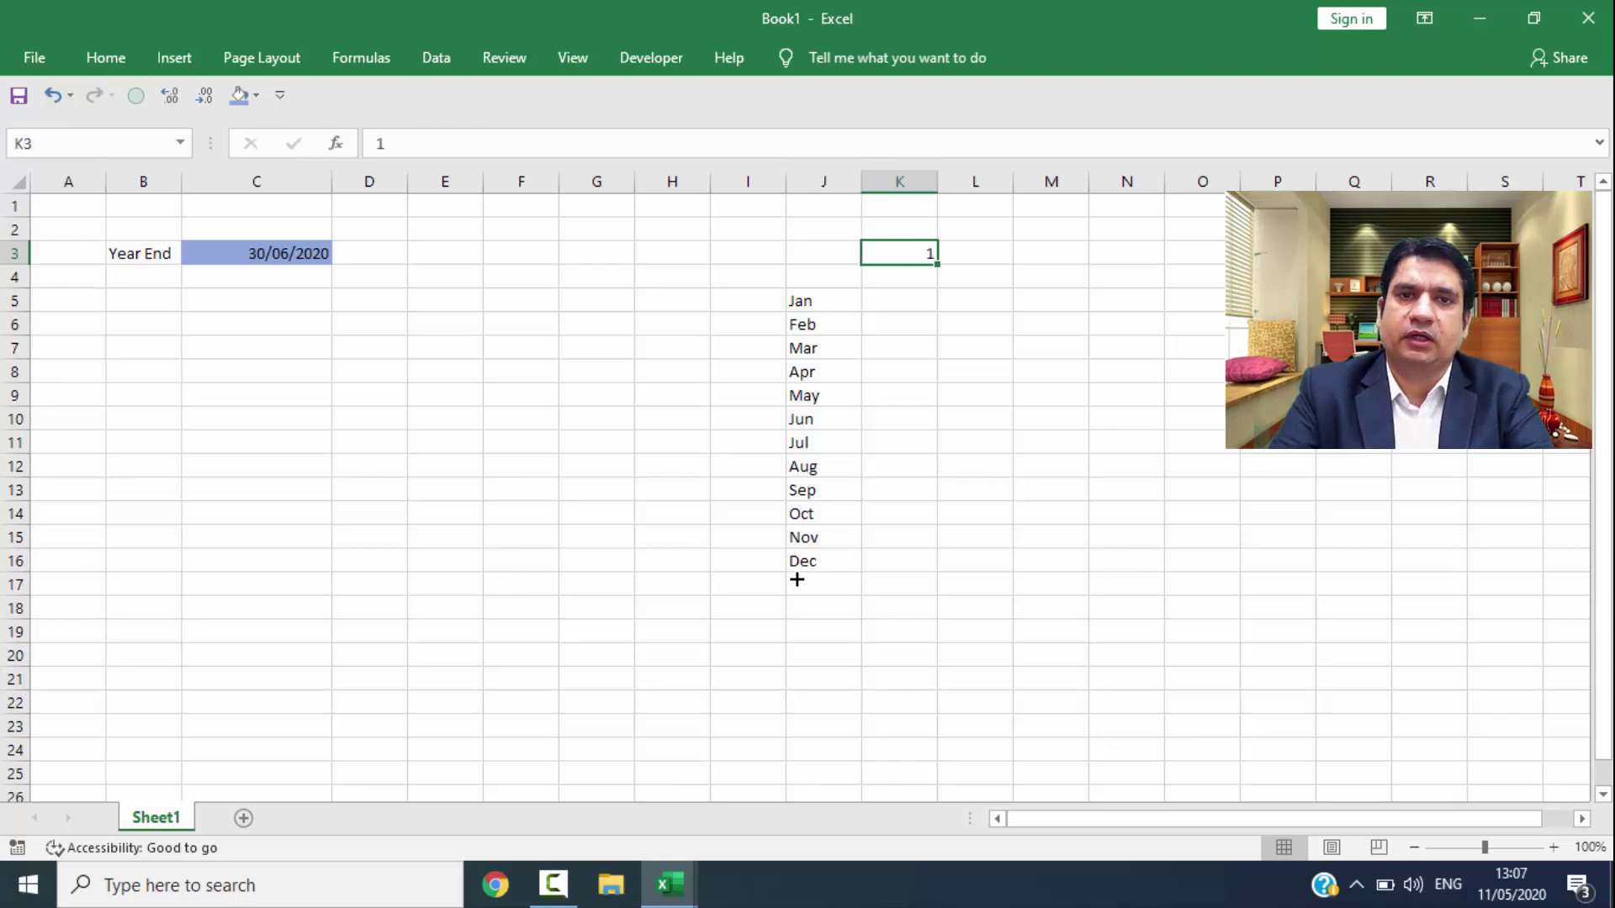
key(Left)
key(Right)
key(alt+h)
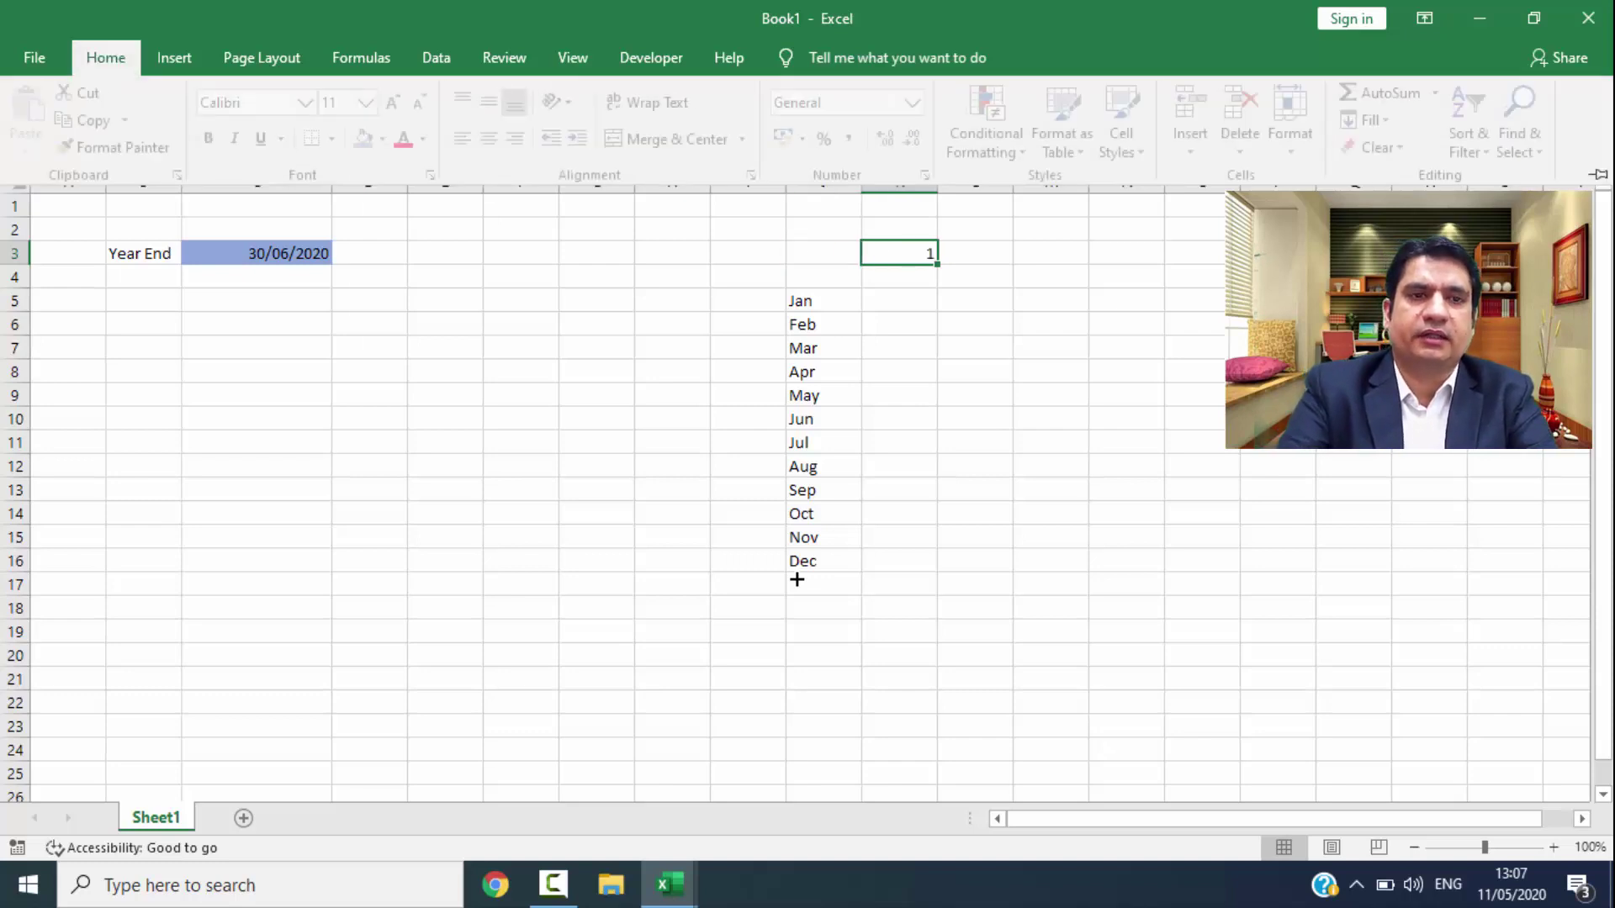
key(h)
key(Right)
key(Right)
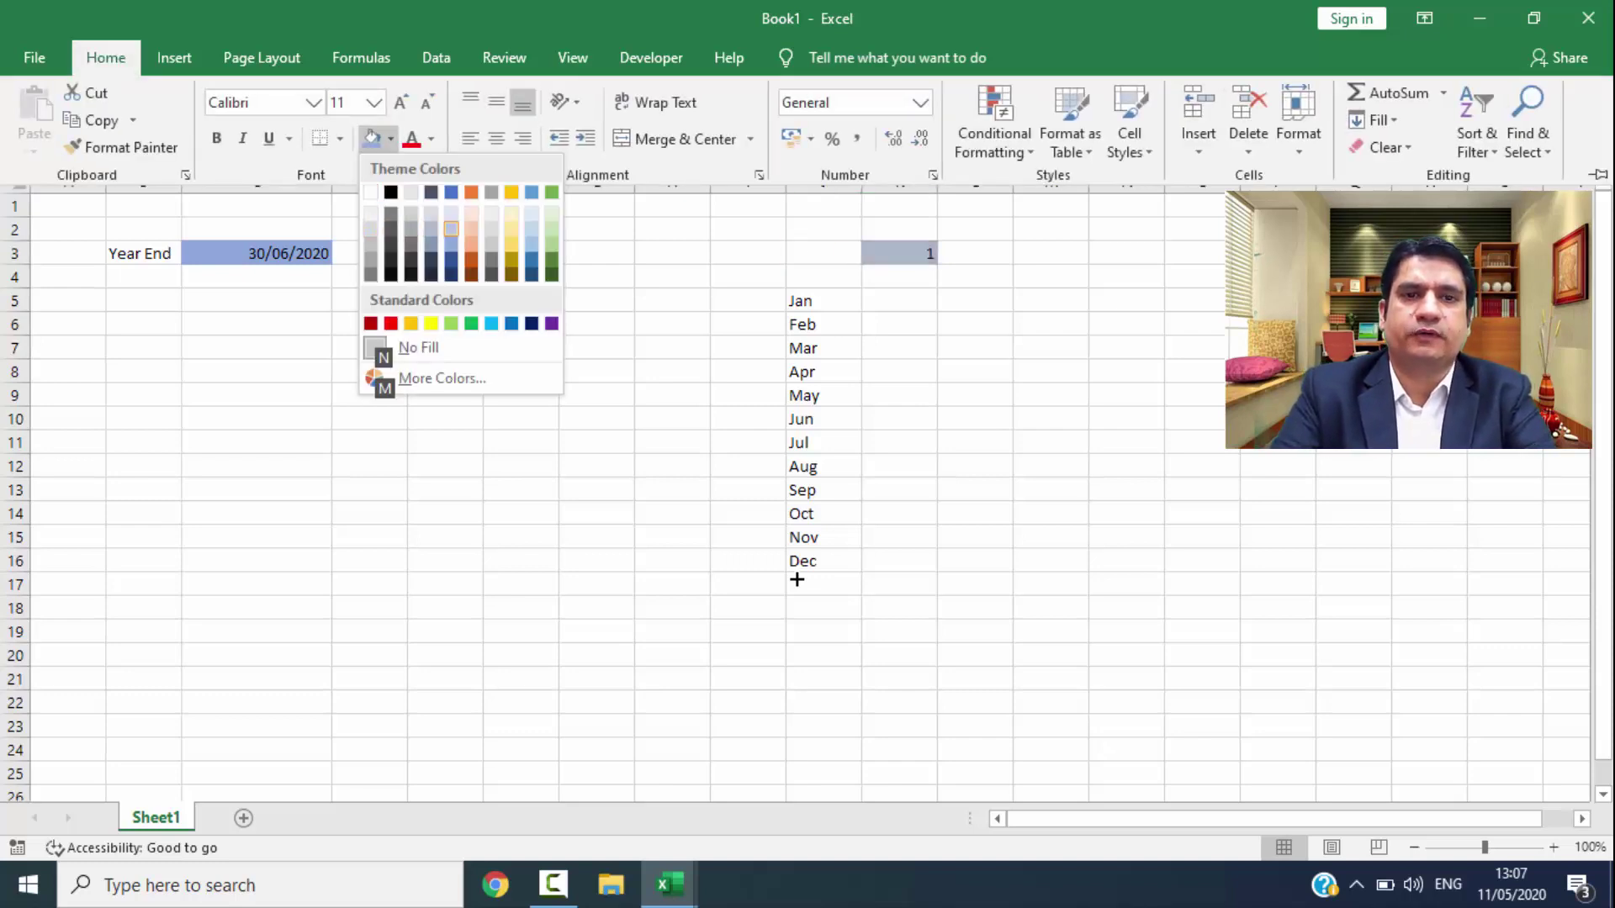
key(Right)
key(Return)
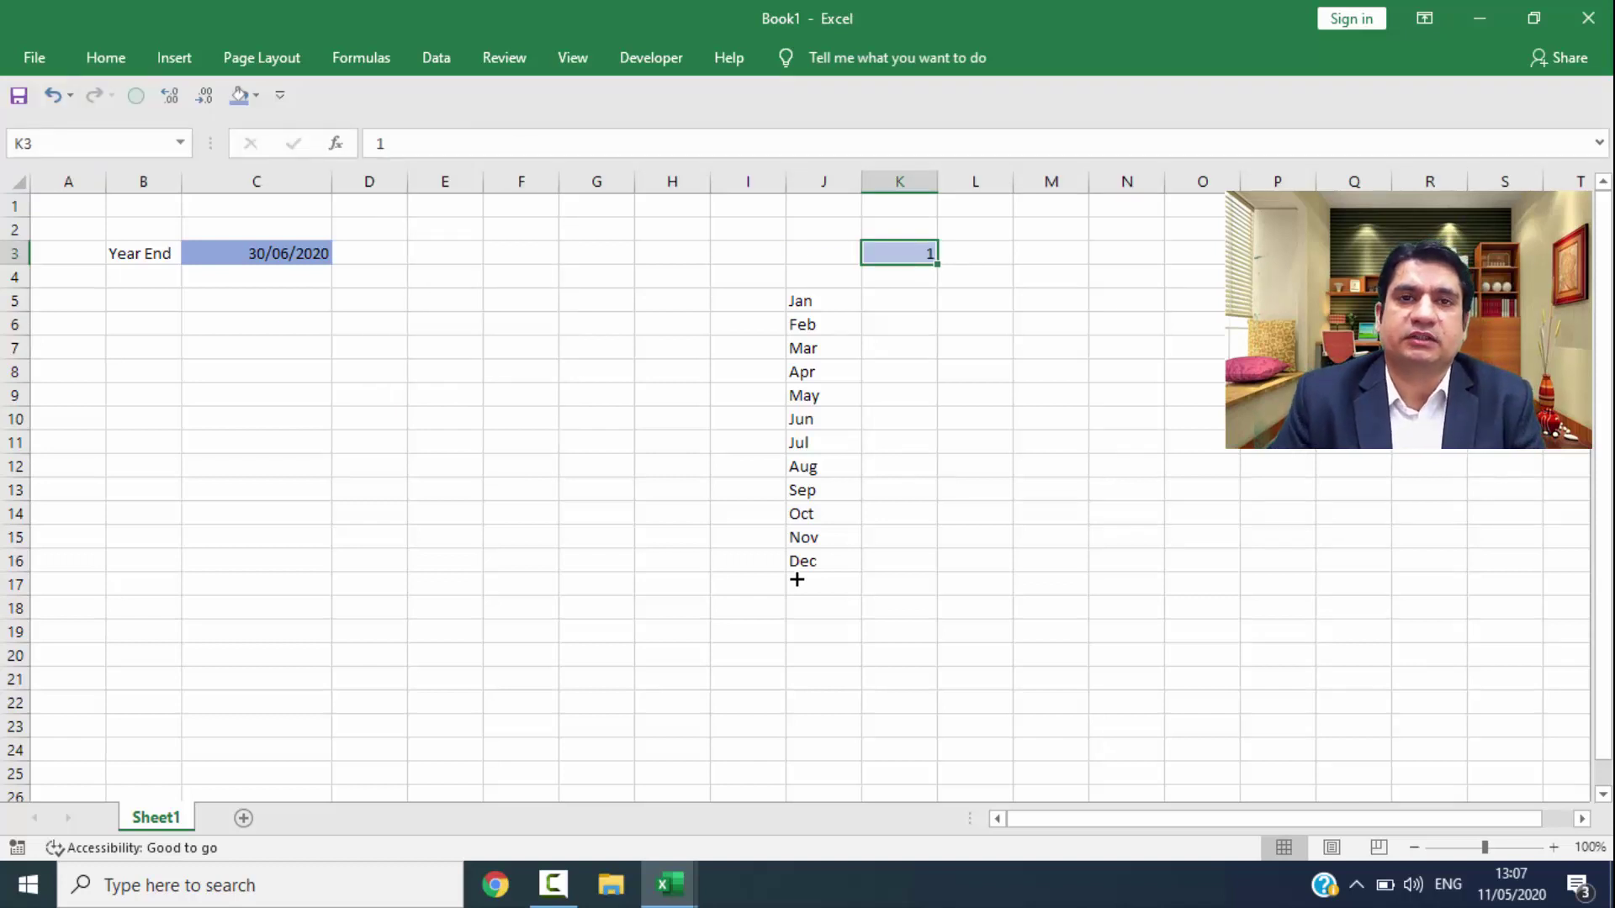
key(Left)
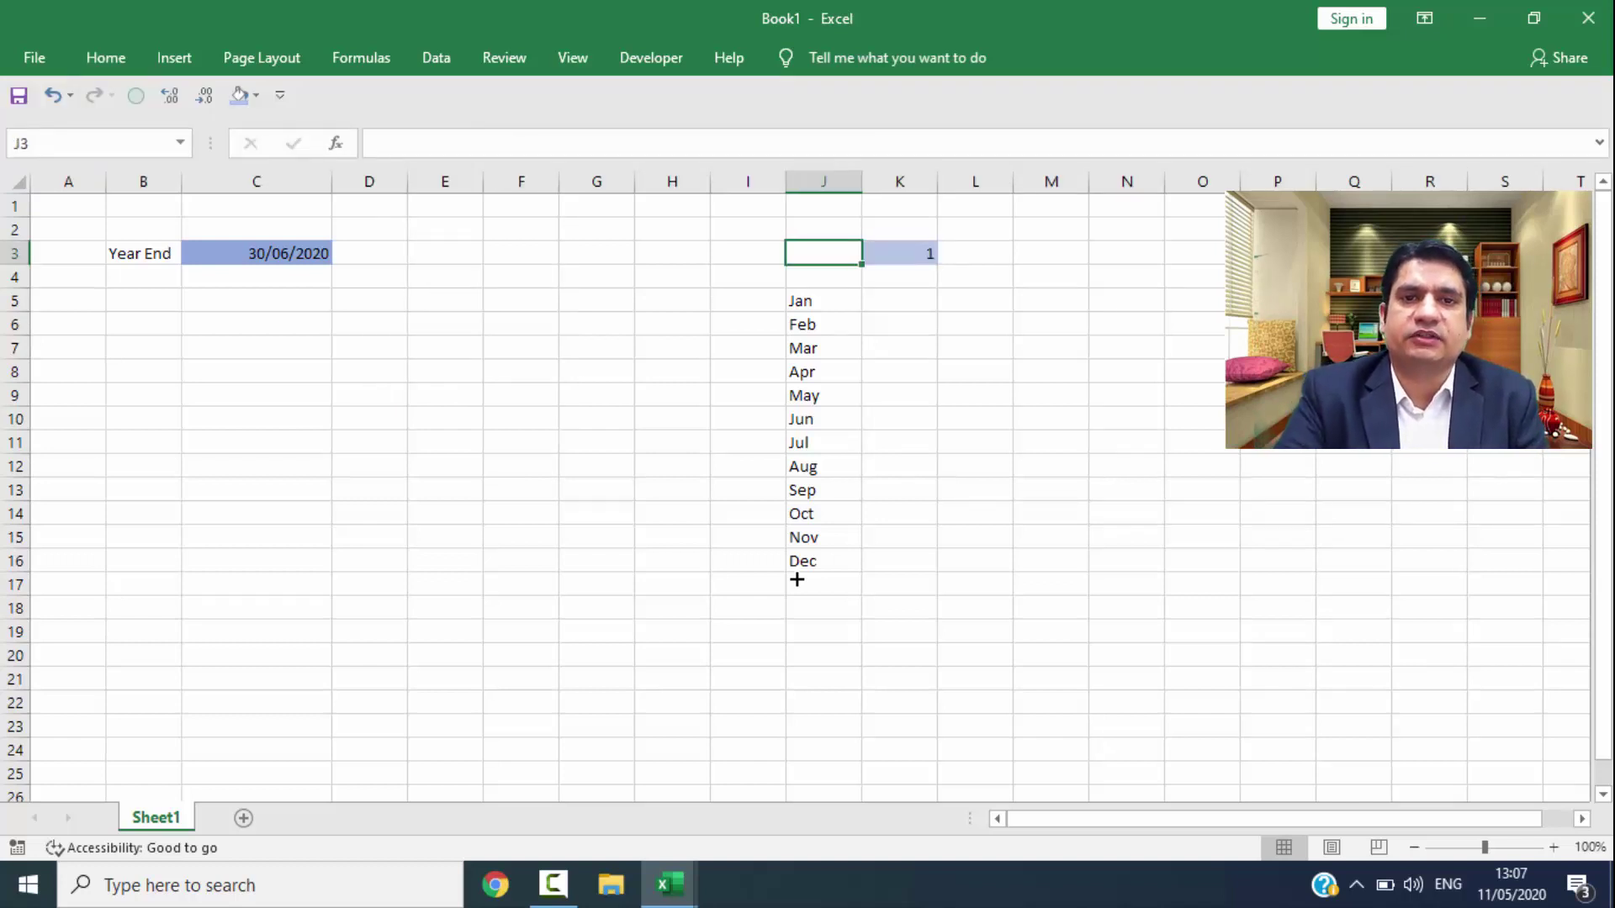
Step: Enter =INDEX(J5:J16,K3,1) in J3 to look up the month name
text(=)
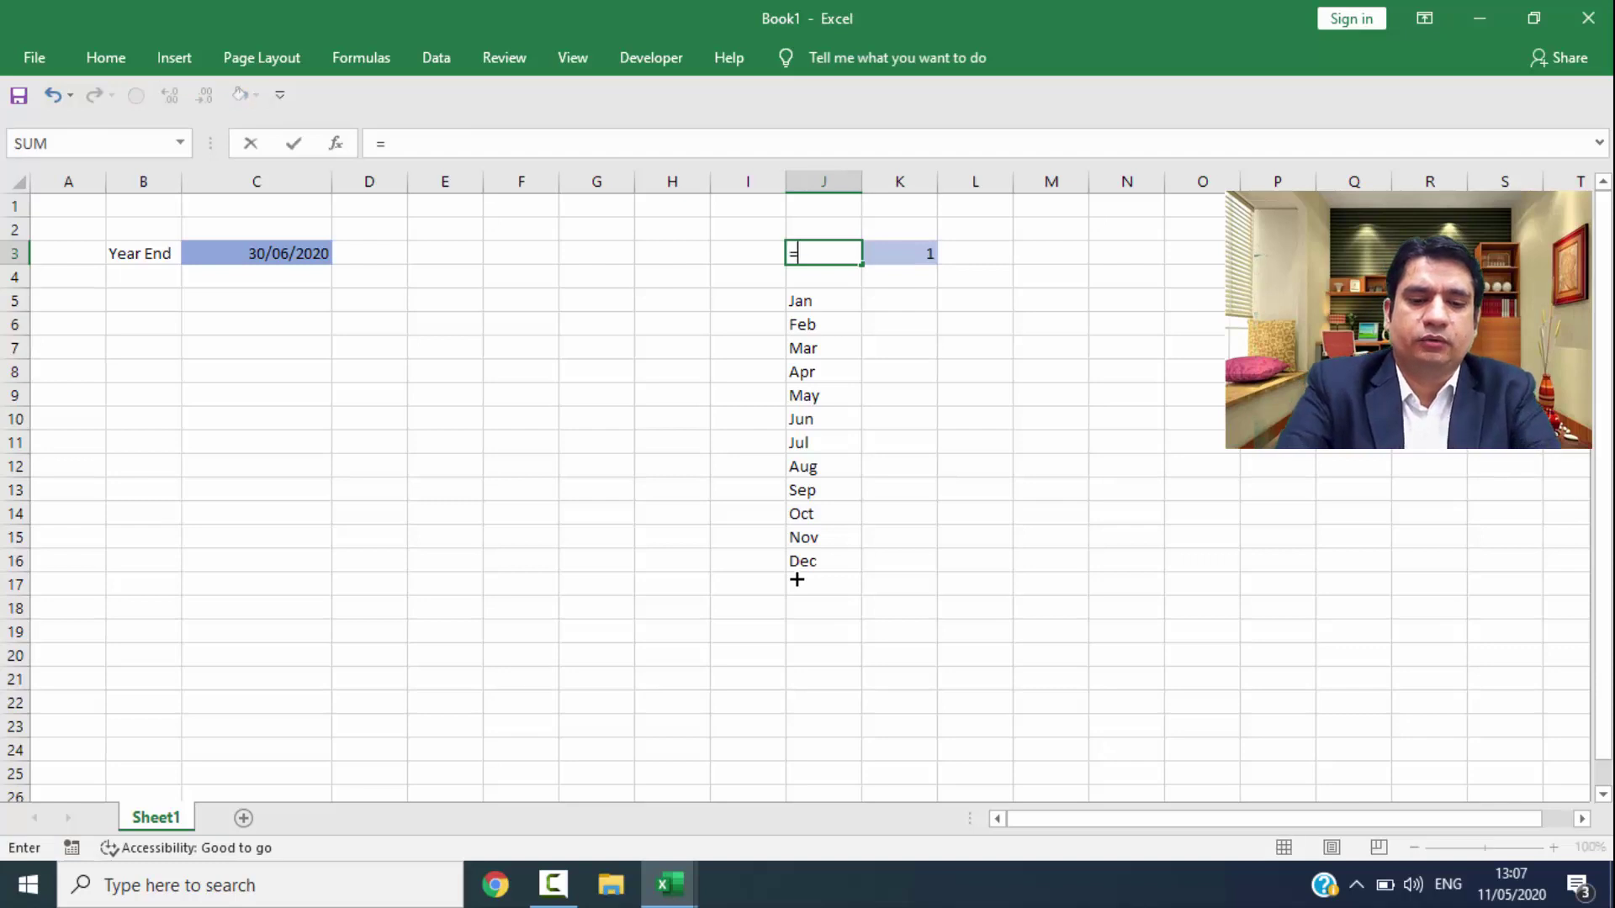
text(in)
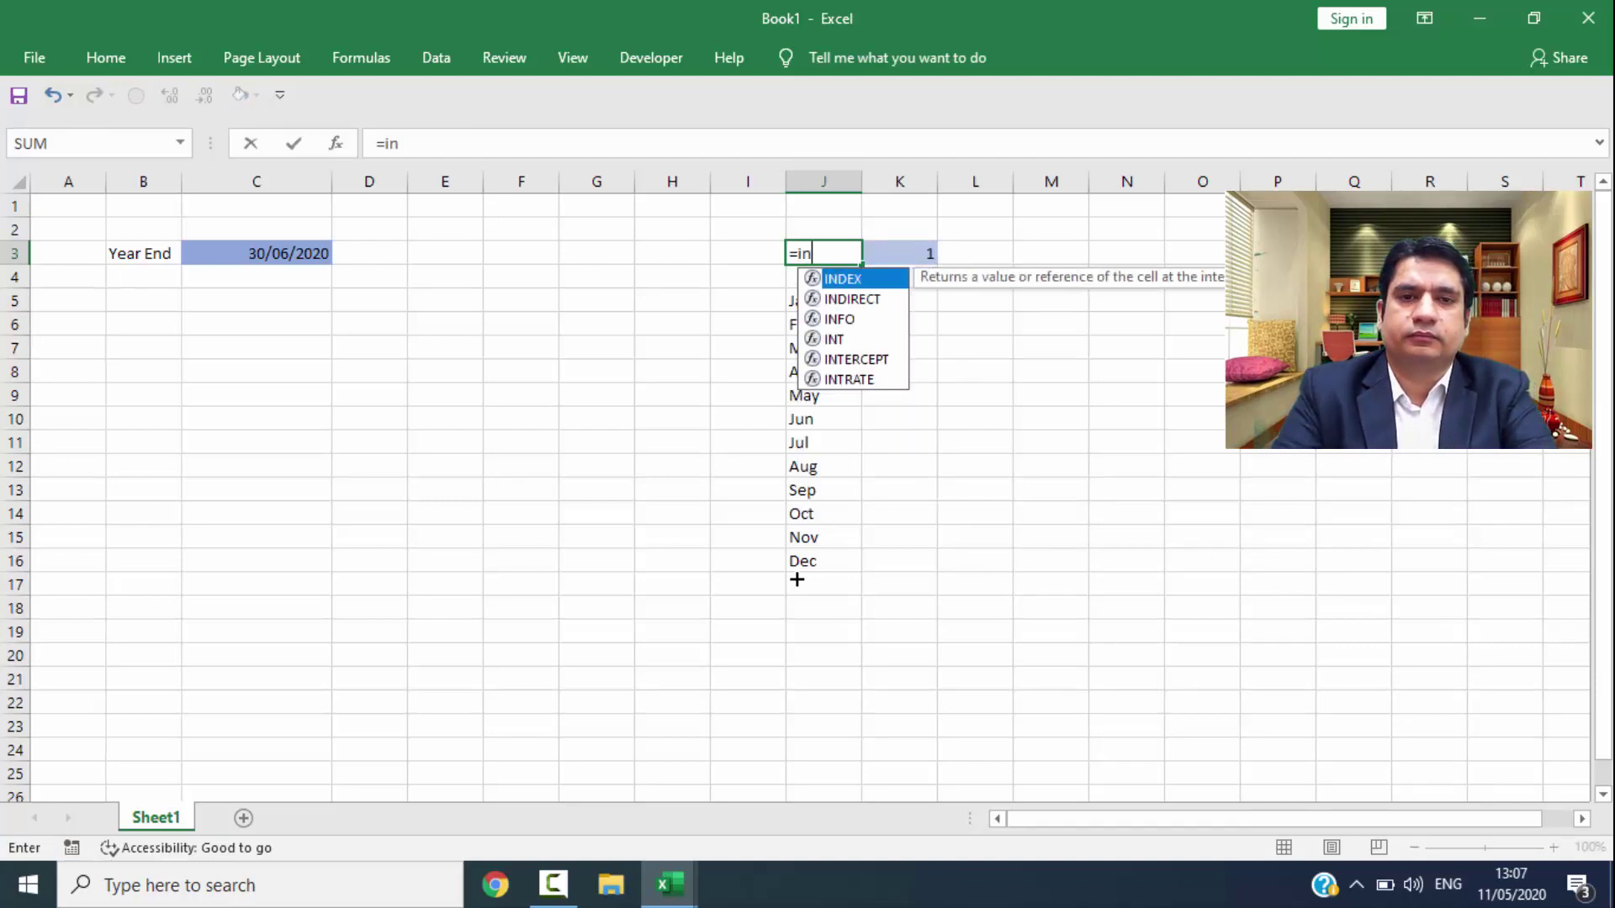
key(Tab)
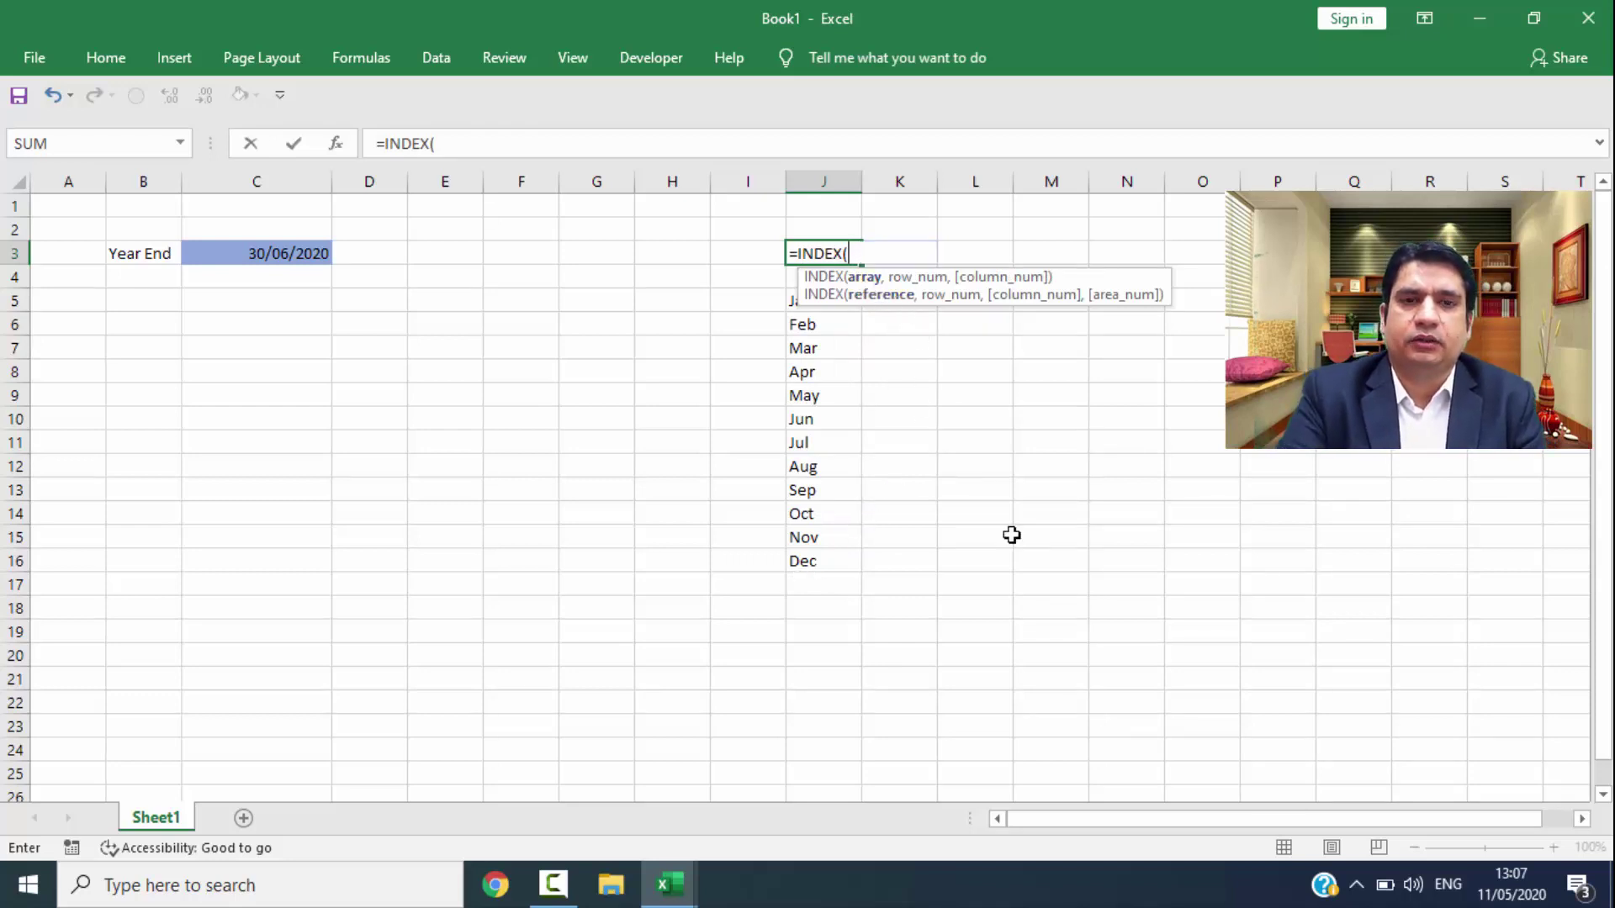
key(Down)
key(Down)
key(ctrl+shift+Down)
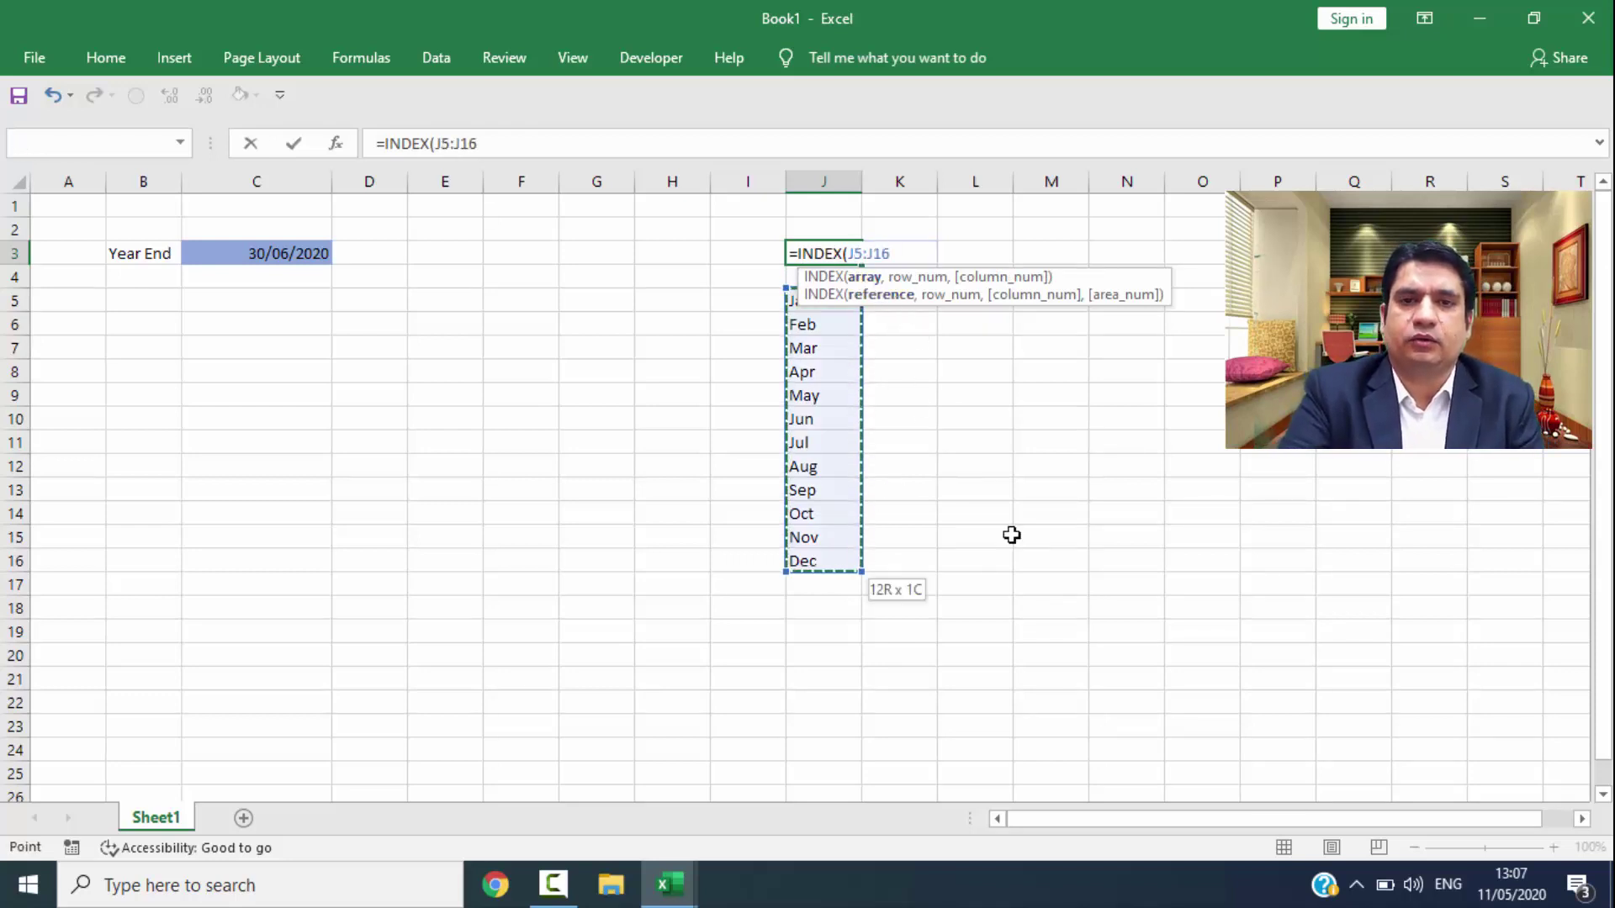
text(,)
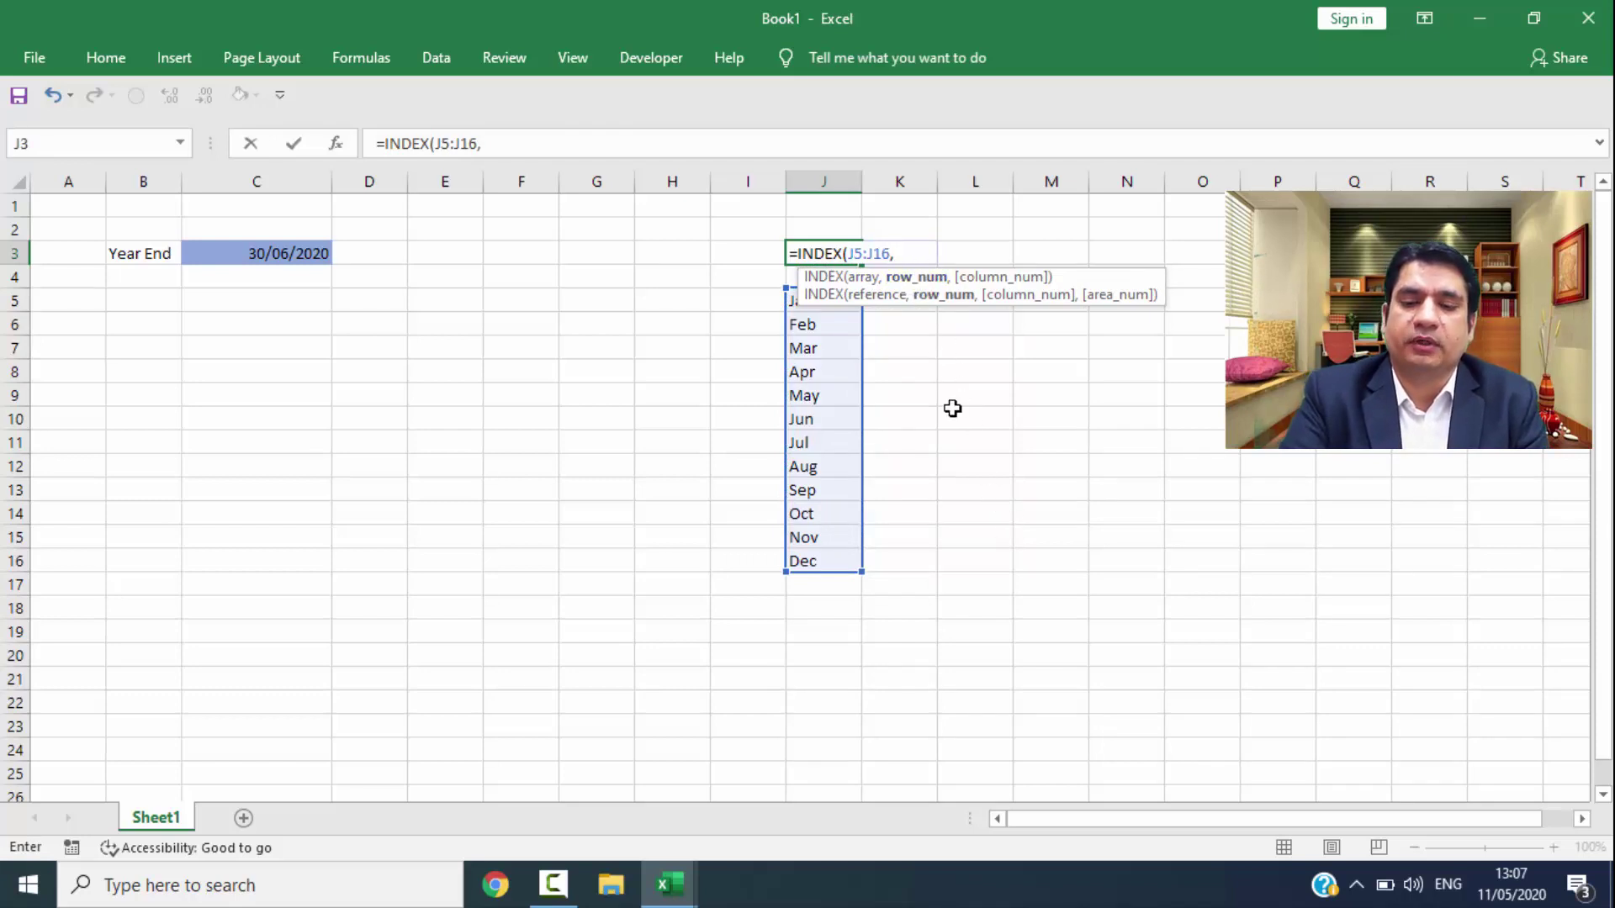
key(Up)
key(Right)
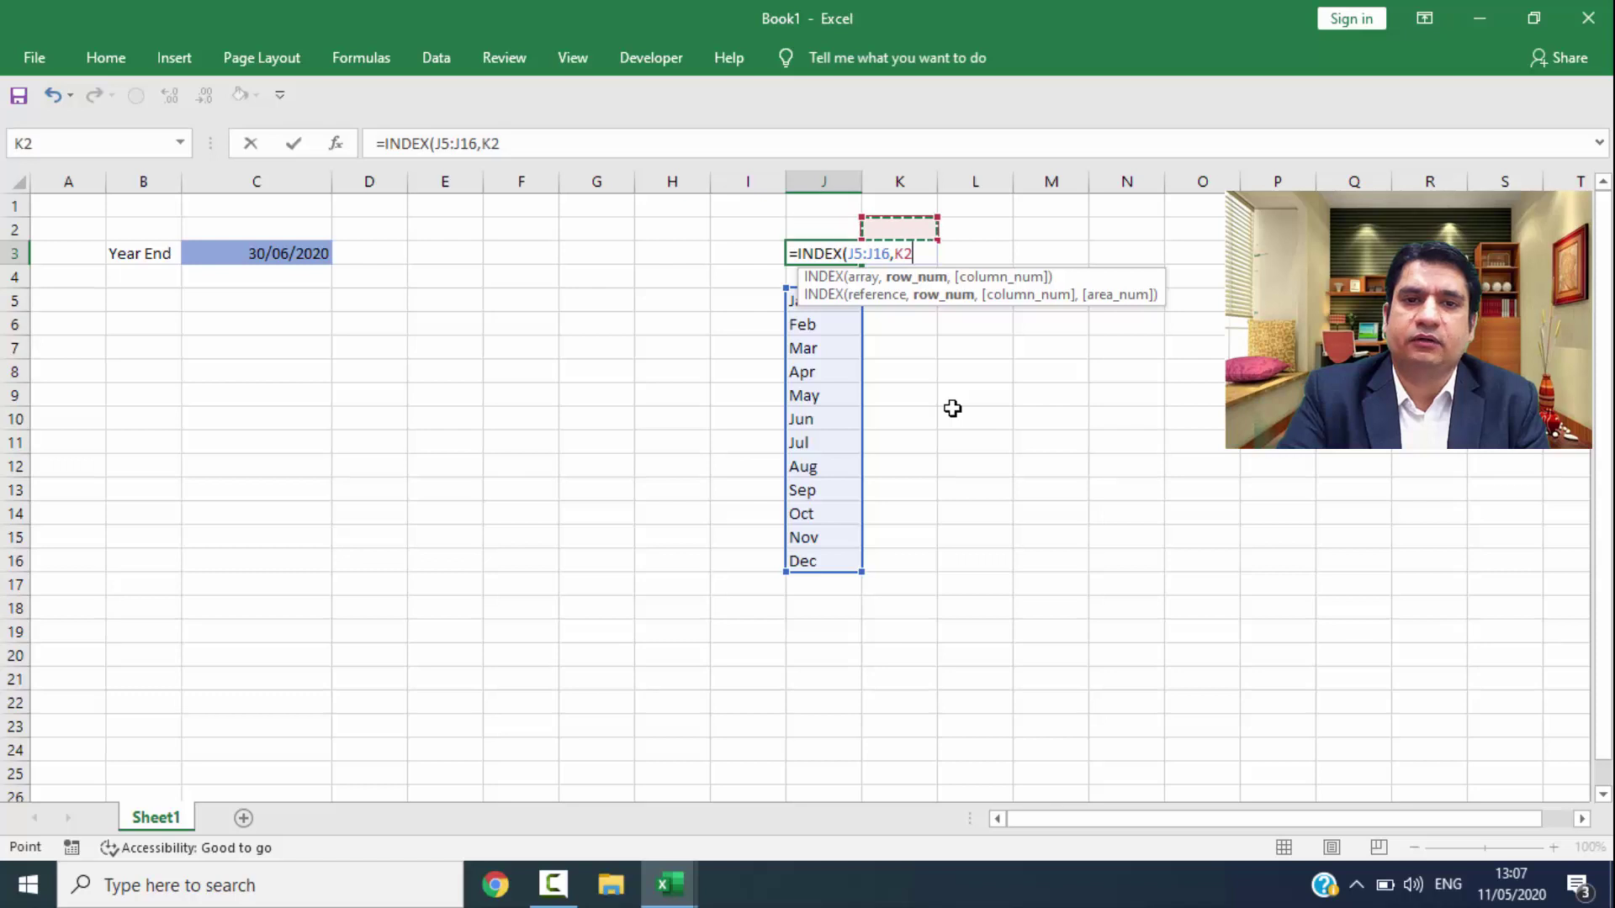
key(Down)
text(,)
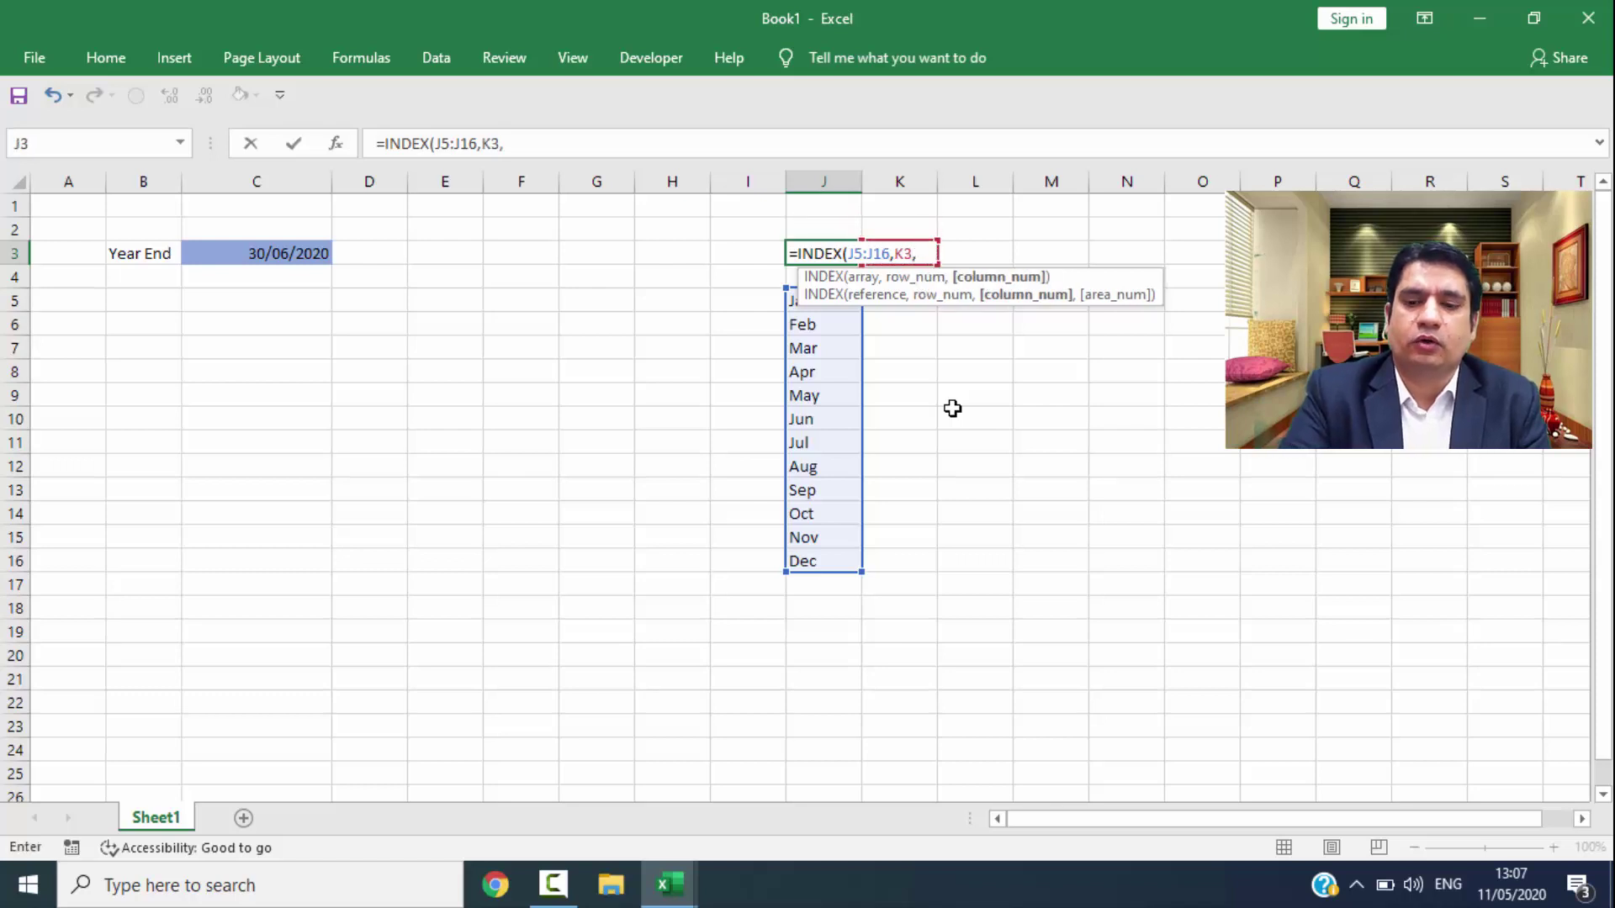
text(1)
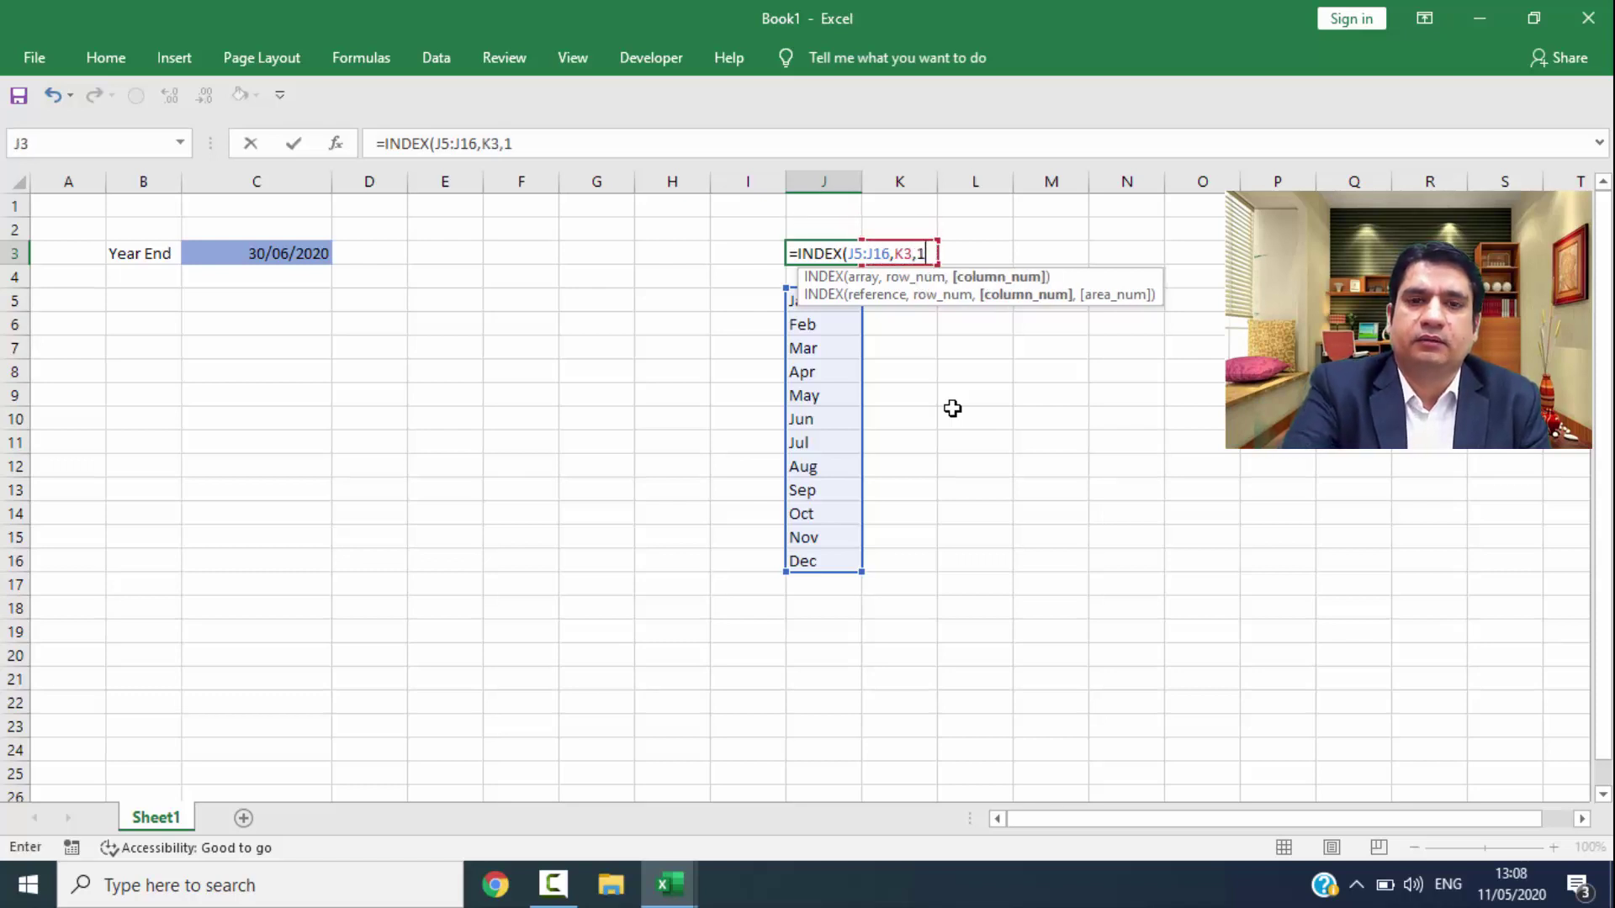
text())
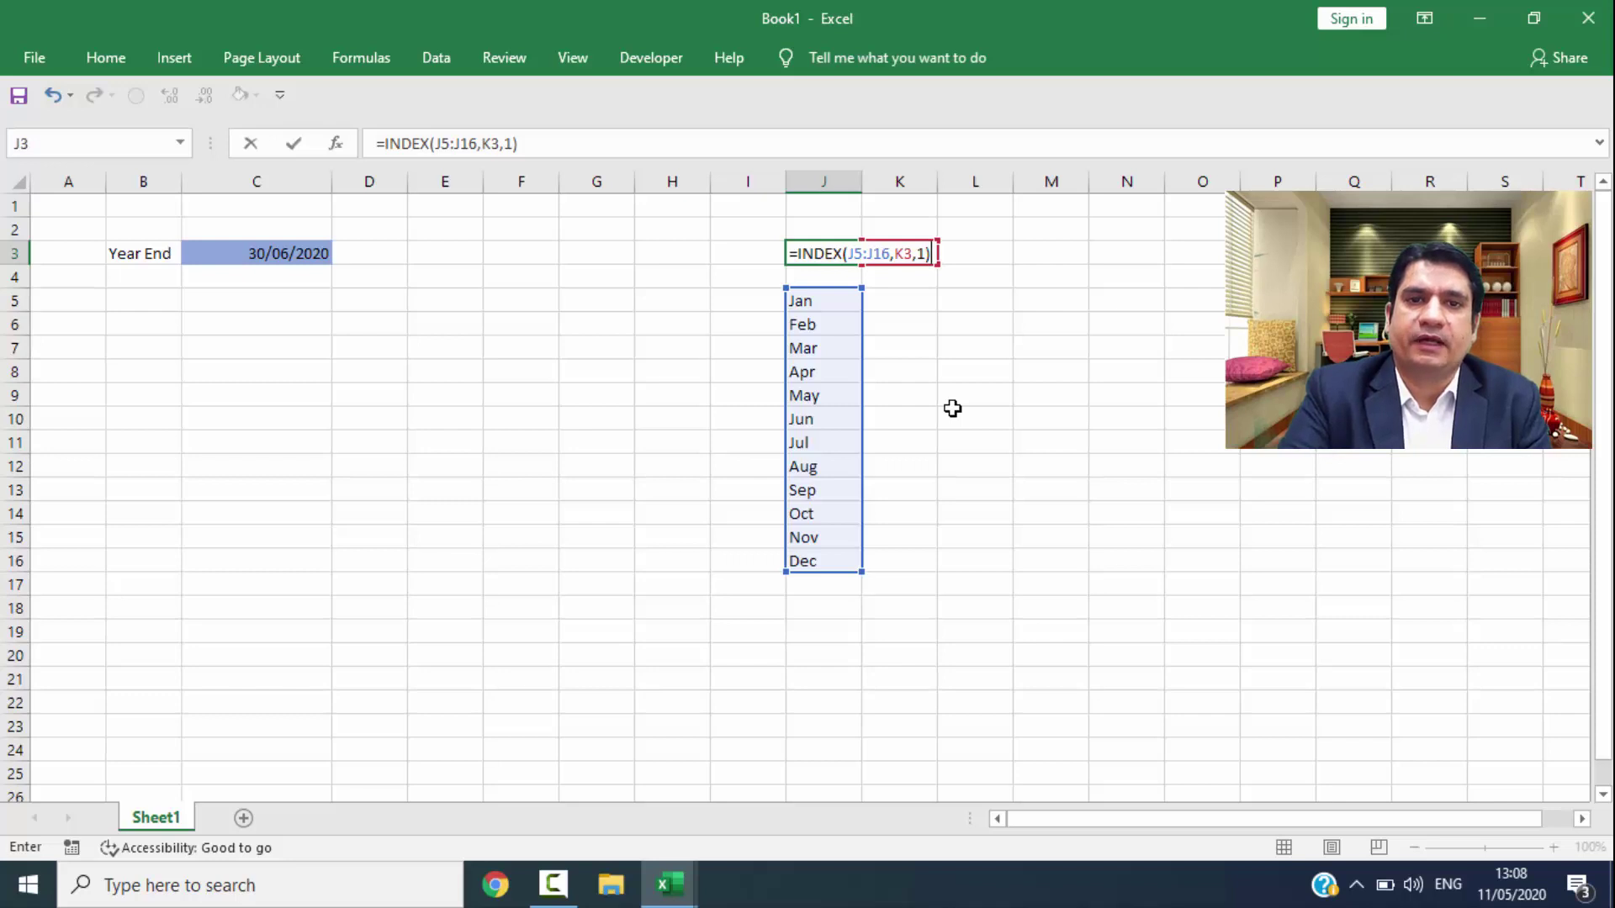
key(Return)
Step: Test the lookup by setting K3 to 12, 6 and 3, giving Dec, Jun and Mar
key(Up)
key(Right)
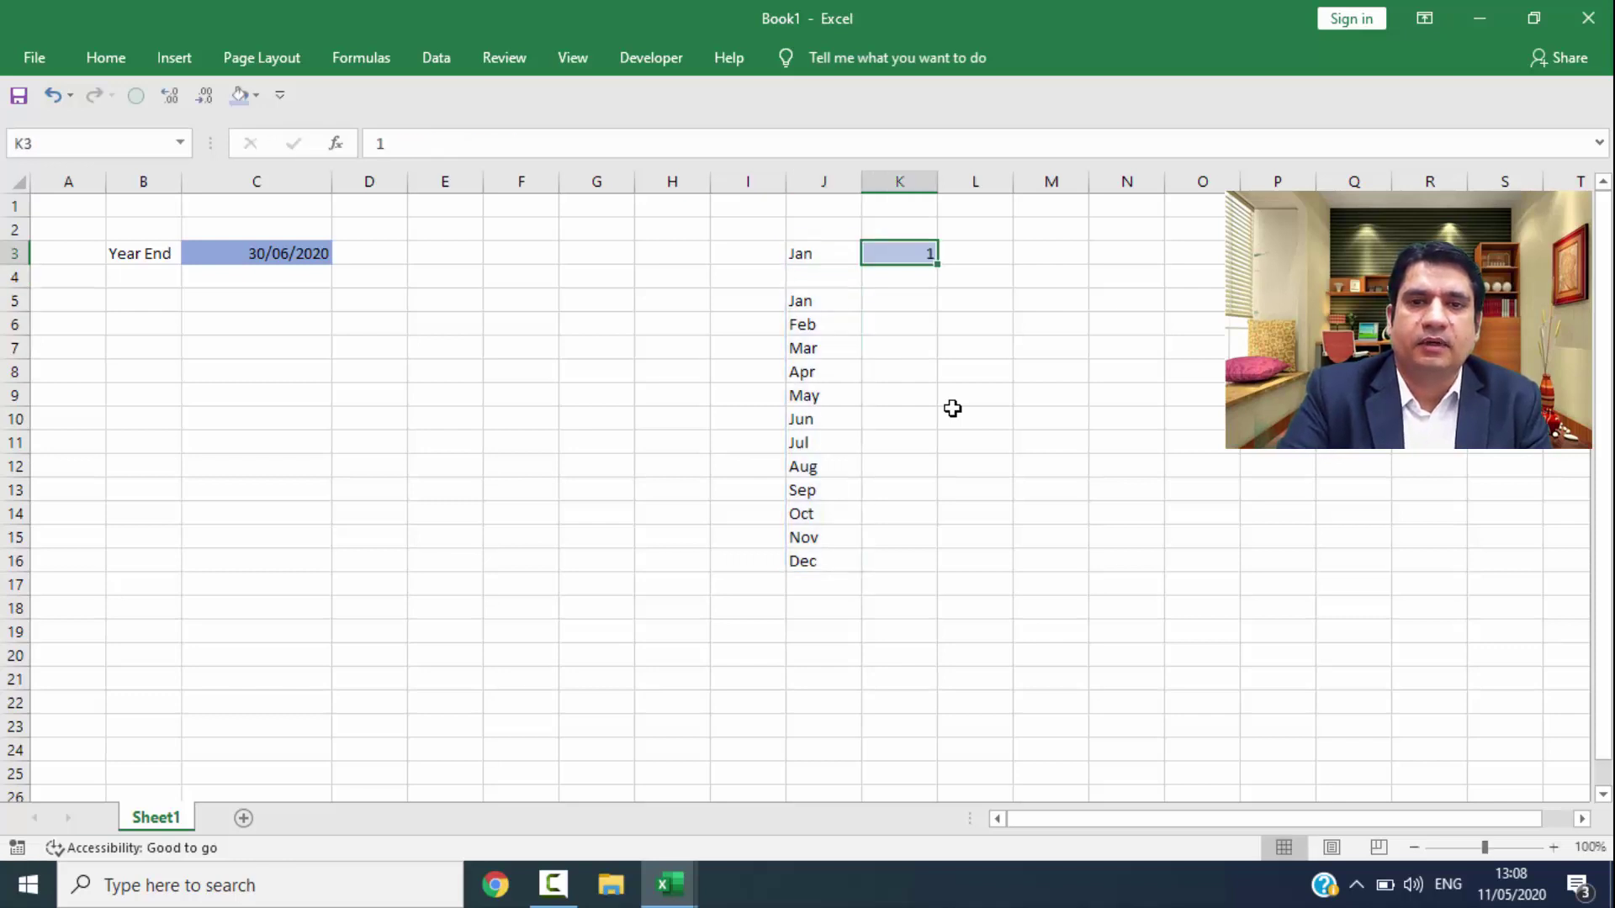
text(12)
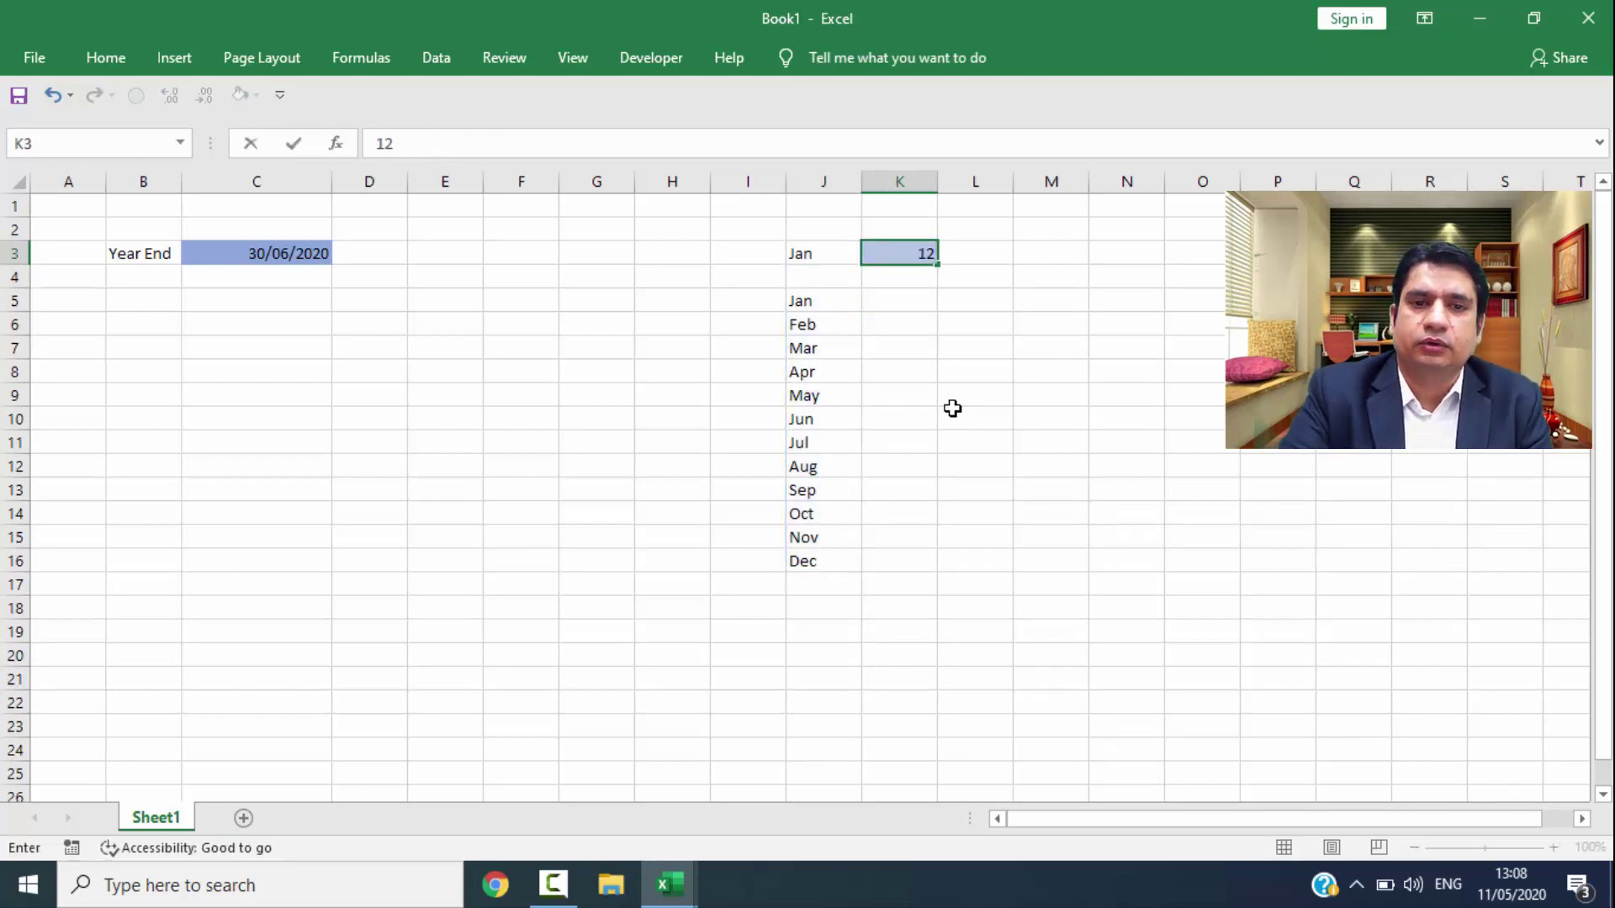
key(Return)
key(Up)
text(6)
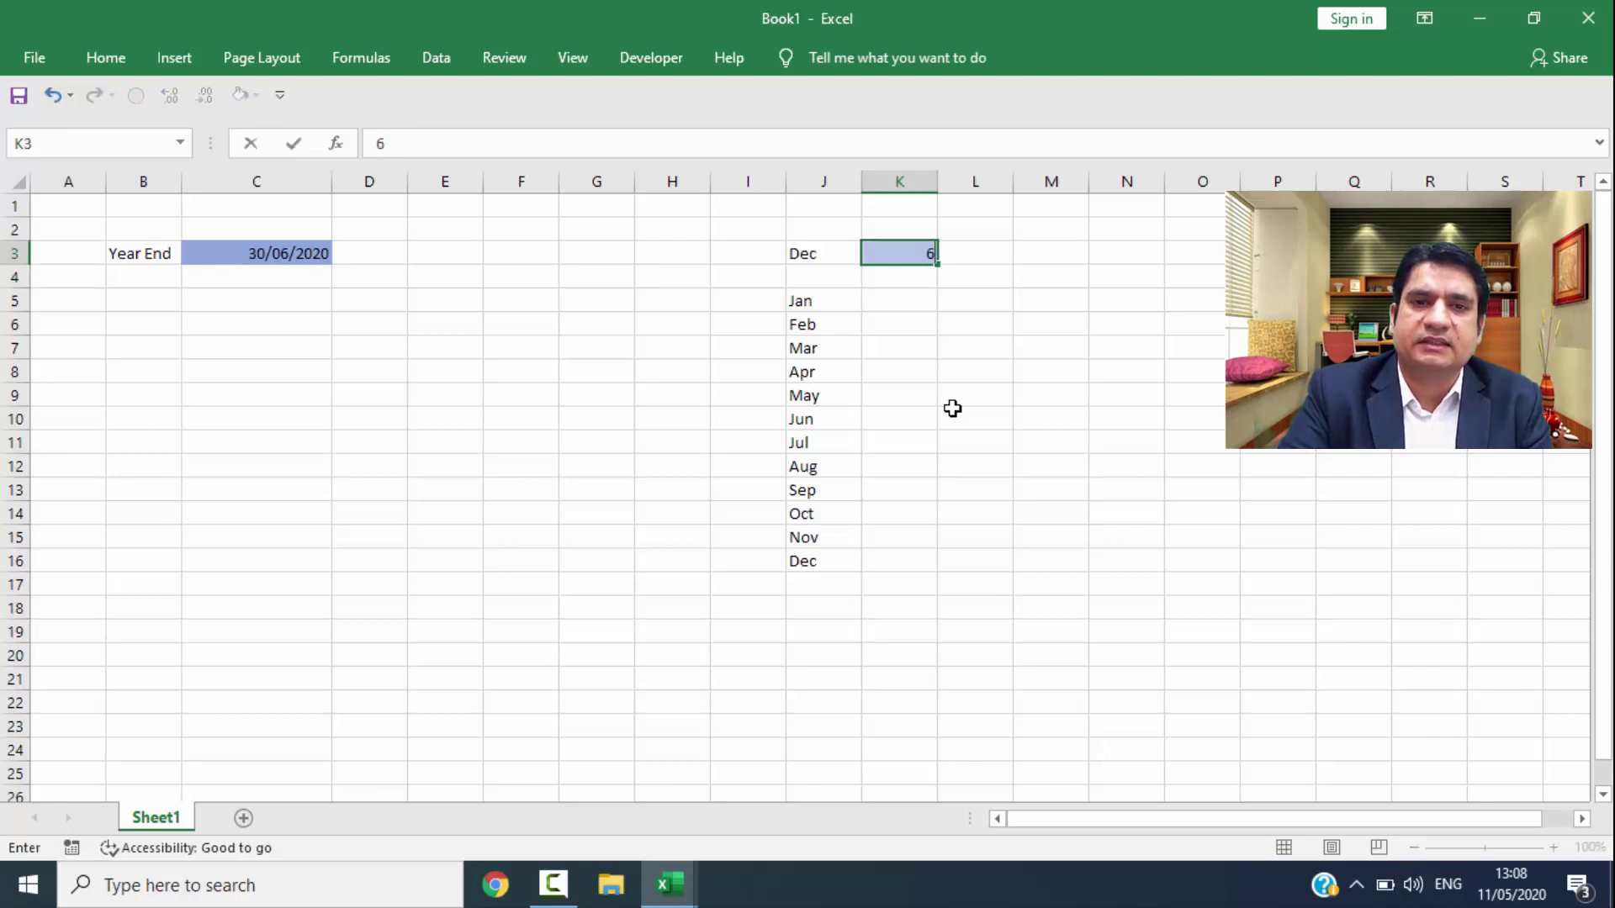
key(Return)
key(Up)
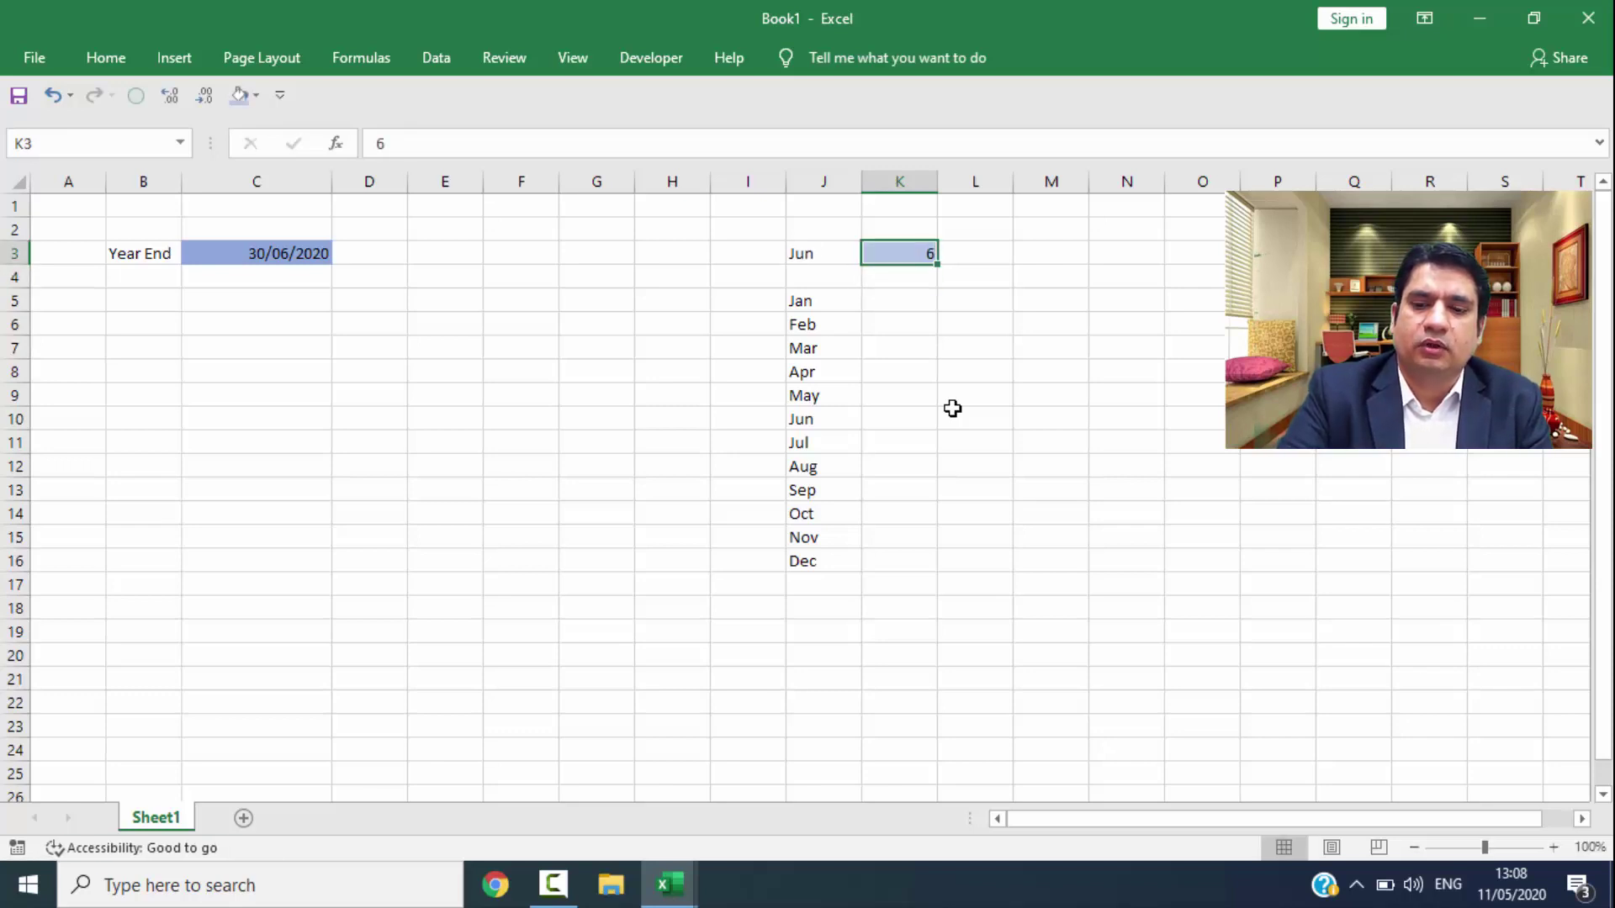
text(3)
key(Return)
key(Up)
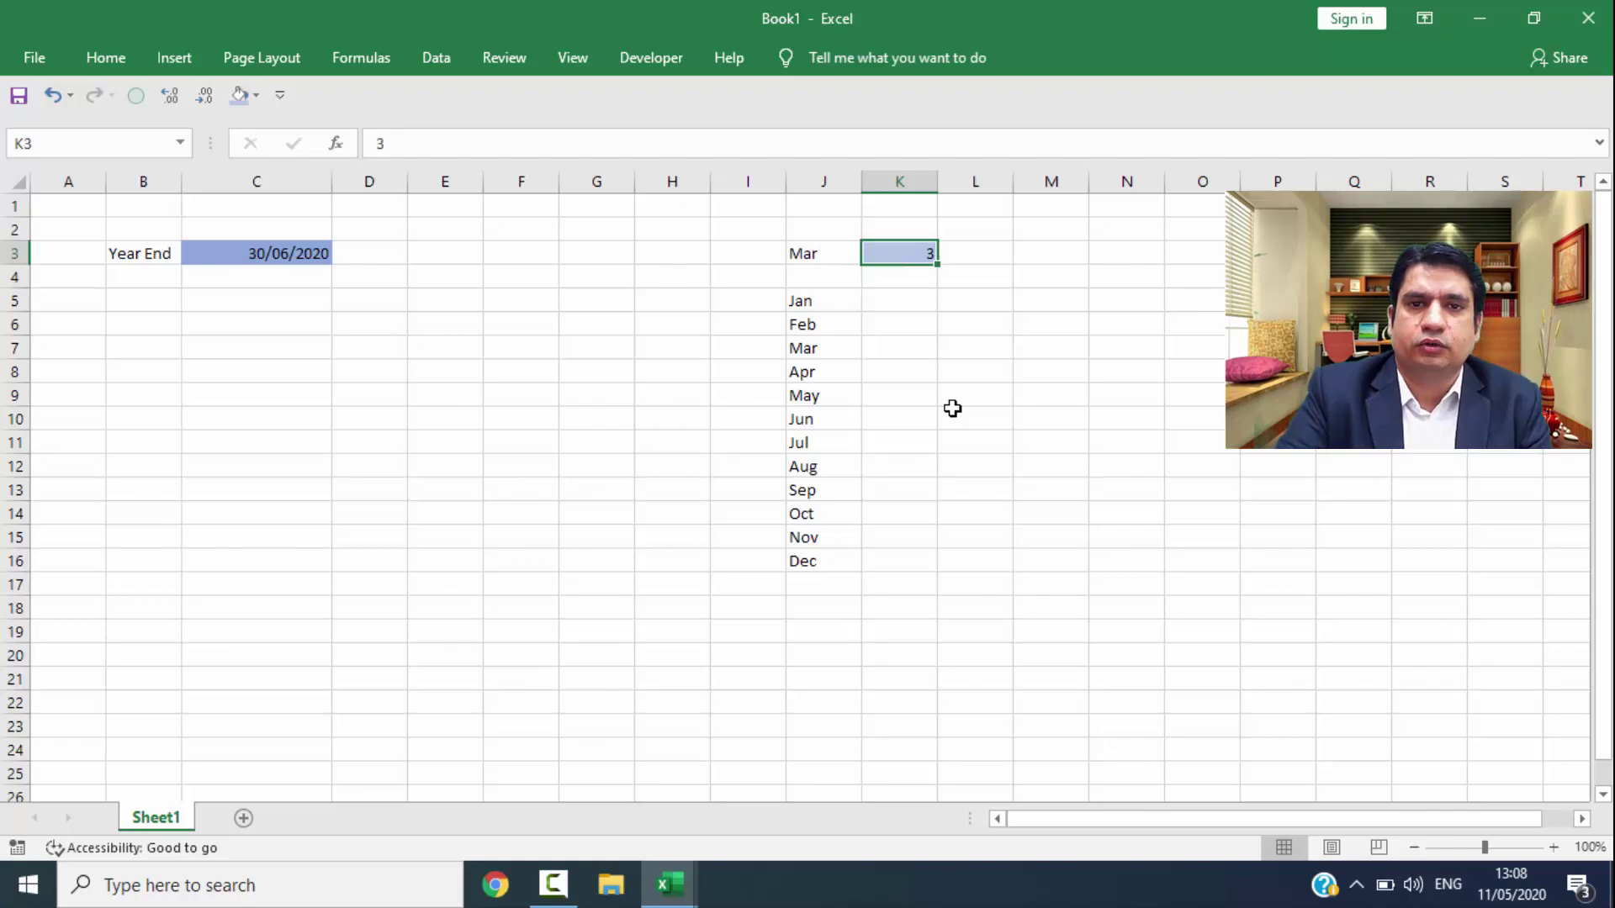
key(Left)
key(Right)
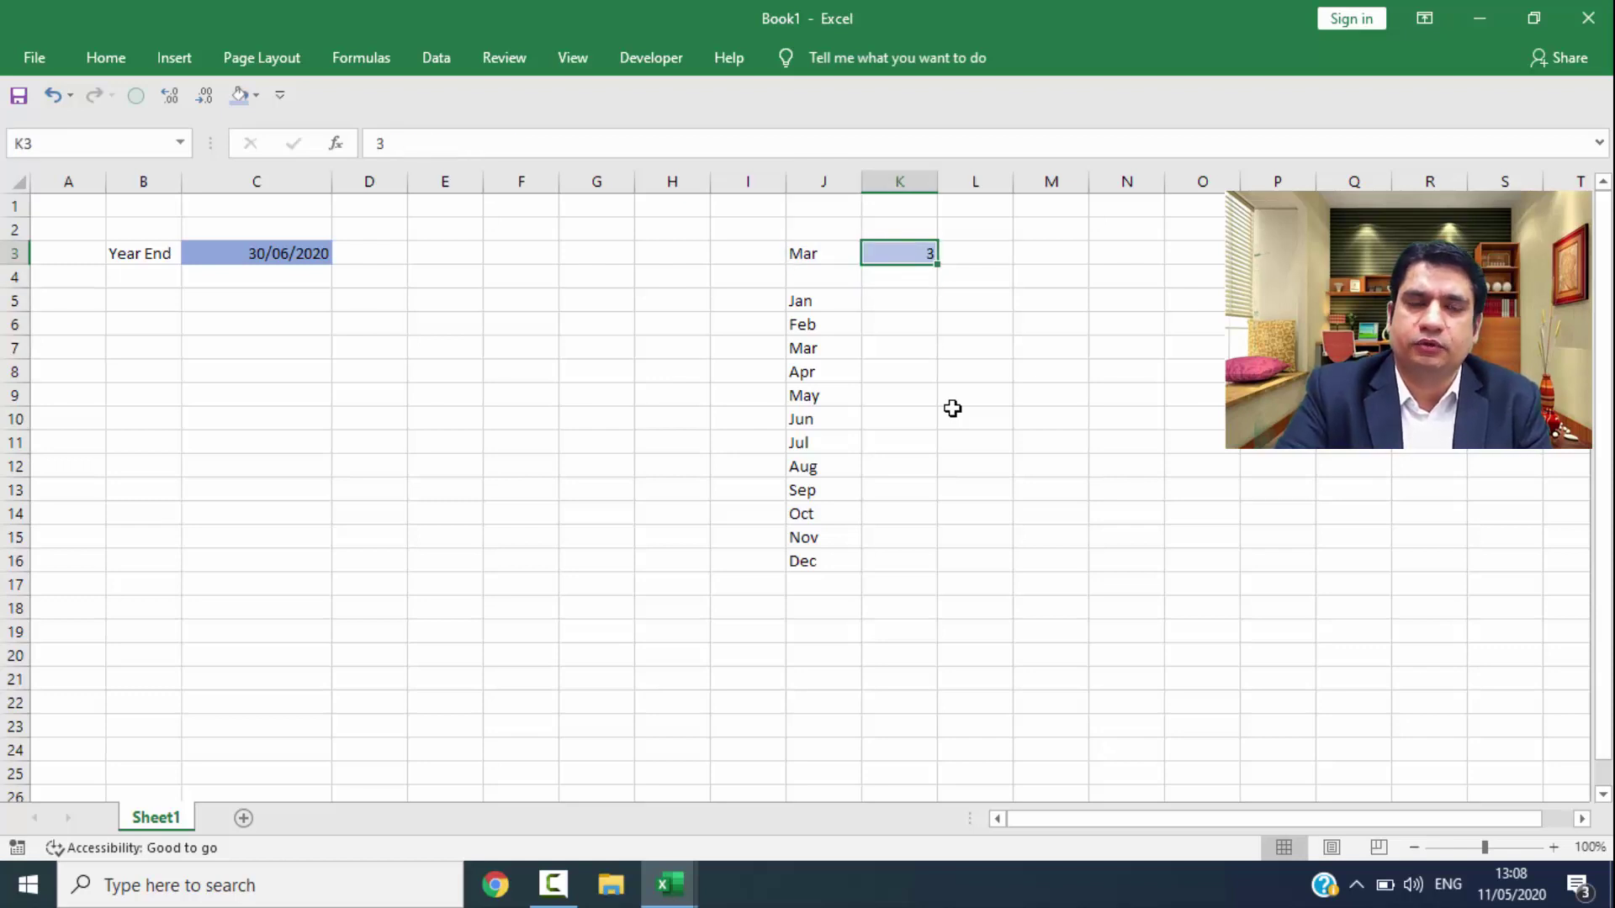
key(Left)
key(Left)
key(Left)
key(Left)
key(Left)
key(Left)
key(Left)
key(Left)
key(Left)
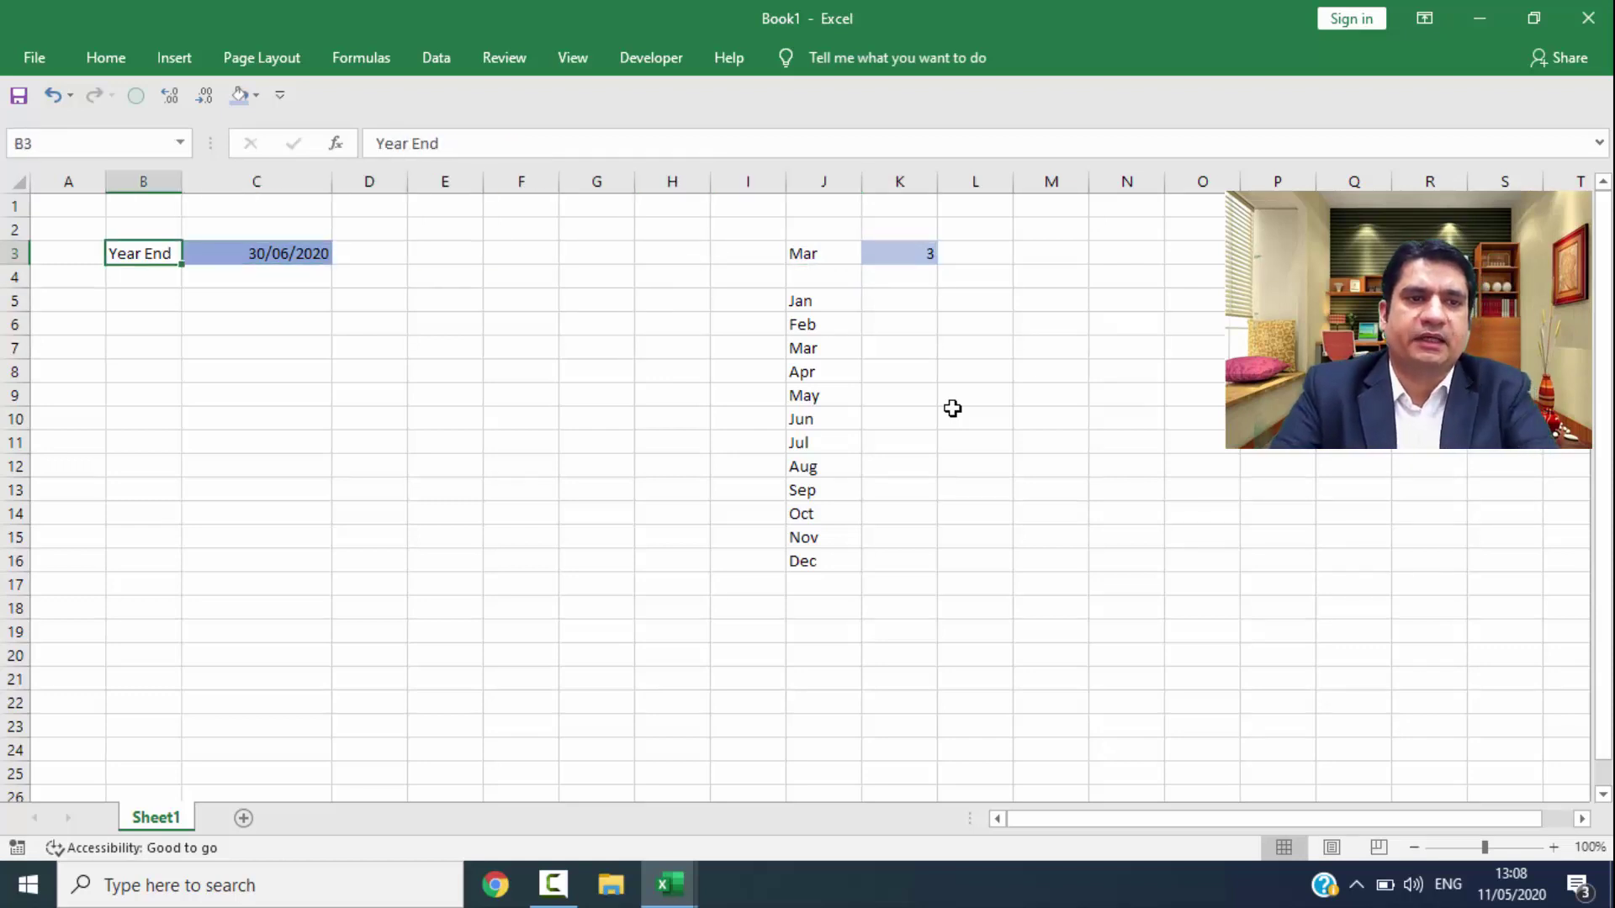
Step: Label B4 'Cal Month' and autofit column B to the text
key(Down)
text(Cal Mon)
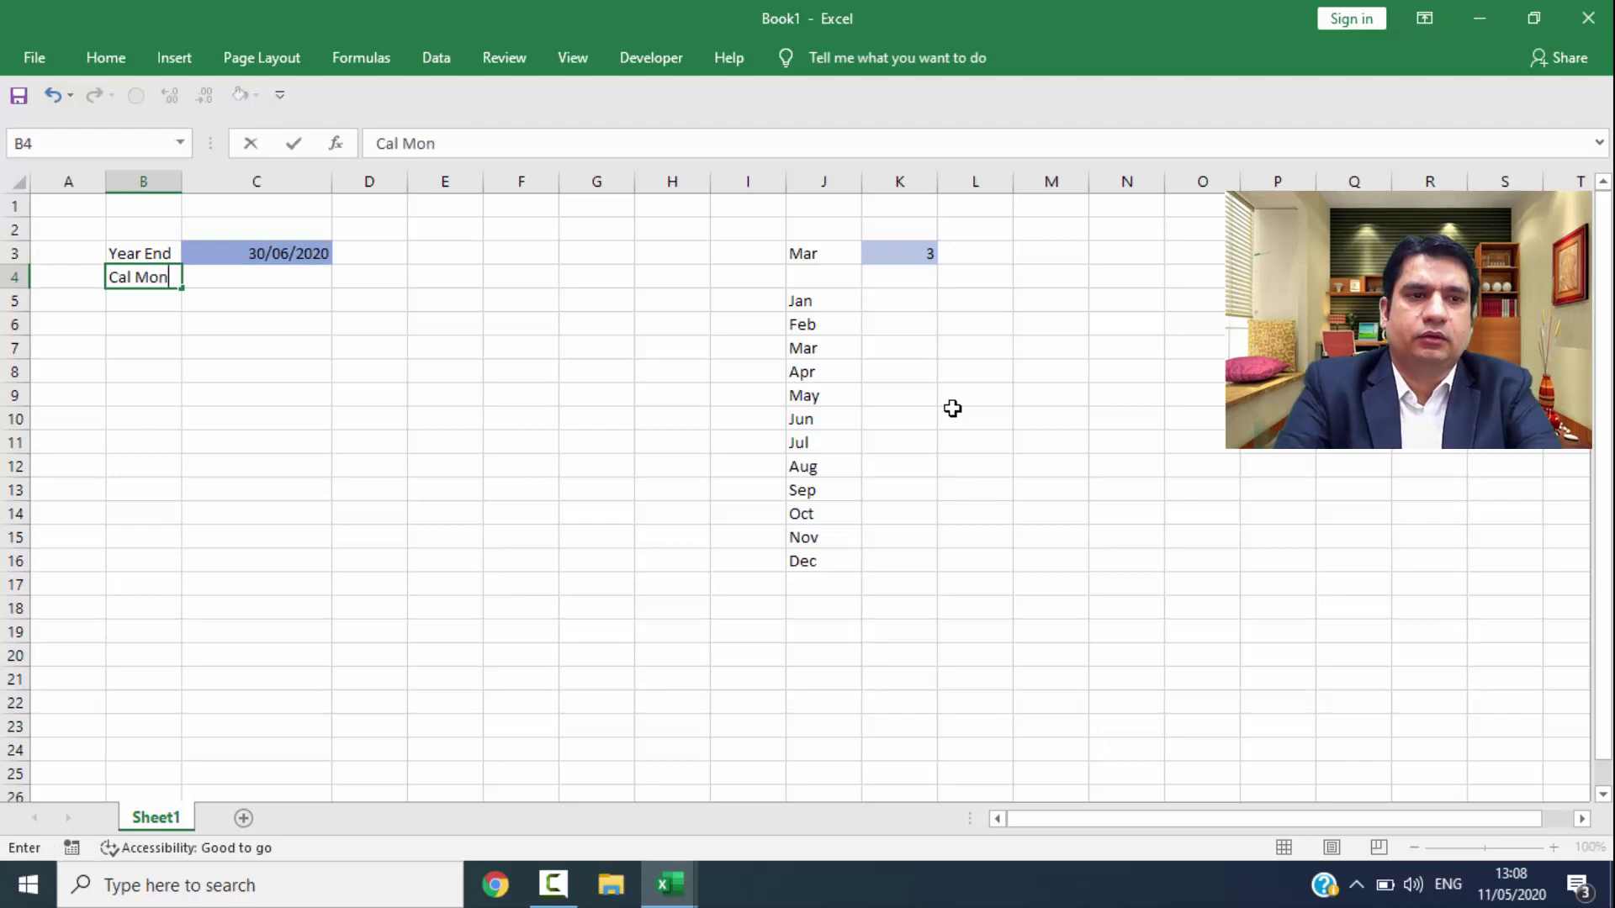
text(th)
key(ctrl+Return)
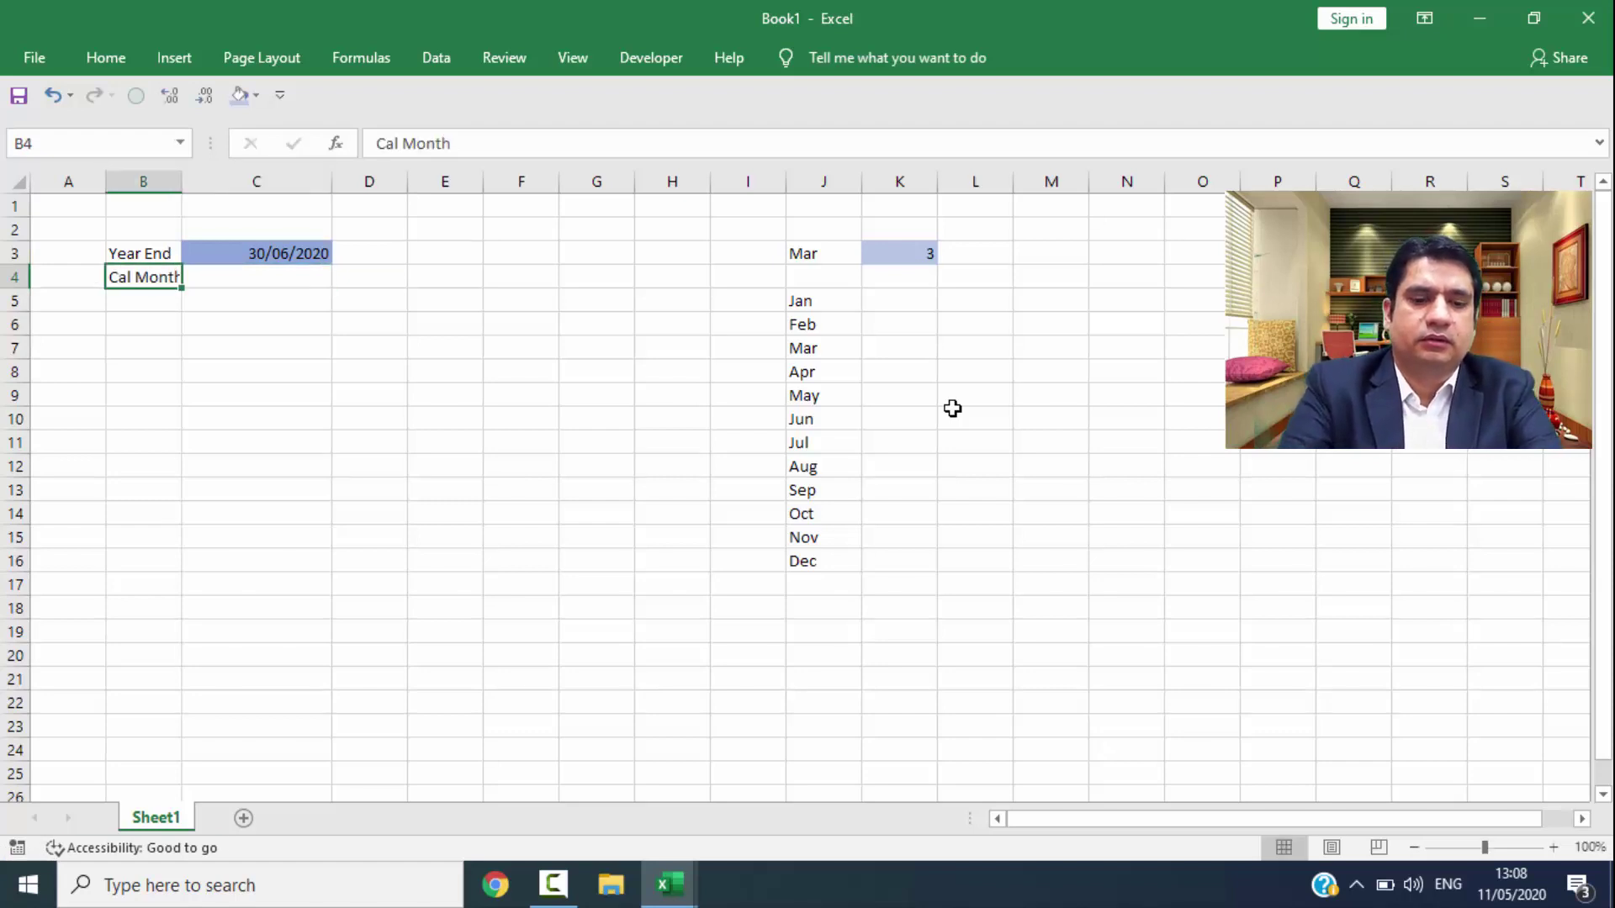
key(alt+h)
key(o)
key(i)
Step: Link C4 to J3 (showing Mar) and D4 to K3 (showing 3)
key(Right)
text(=)
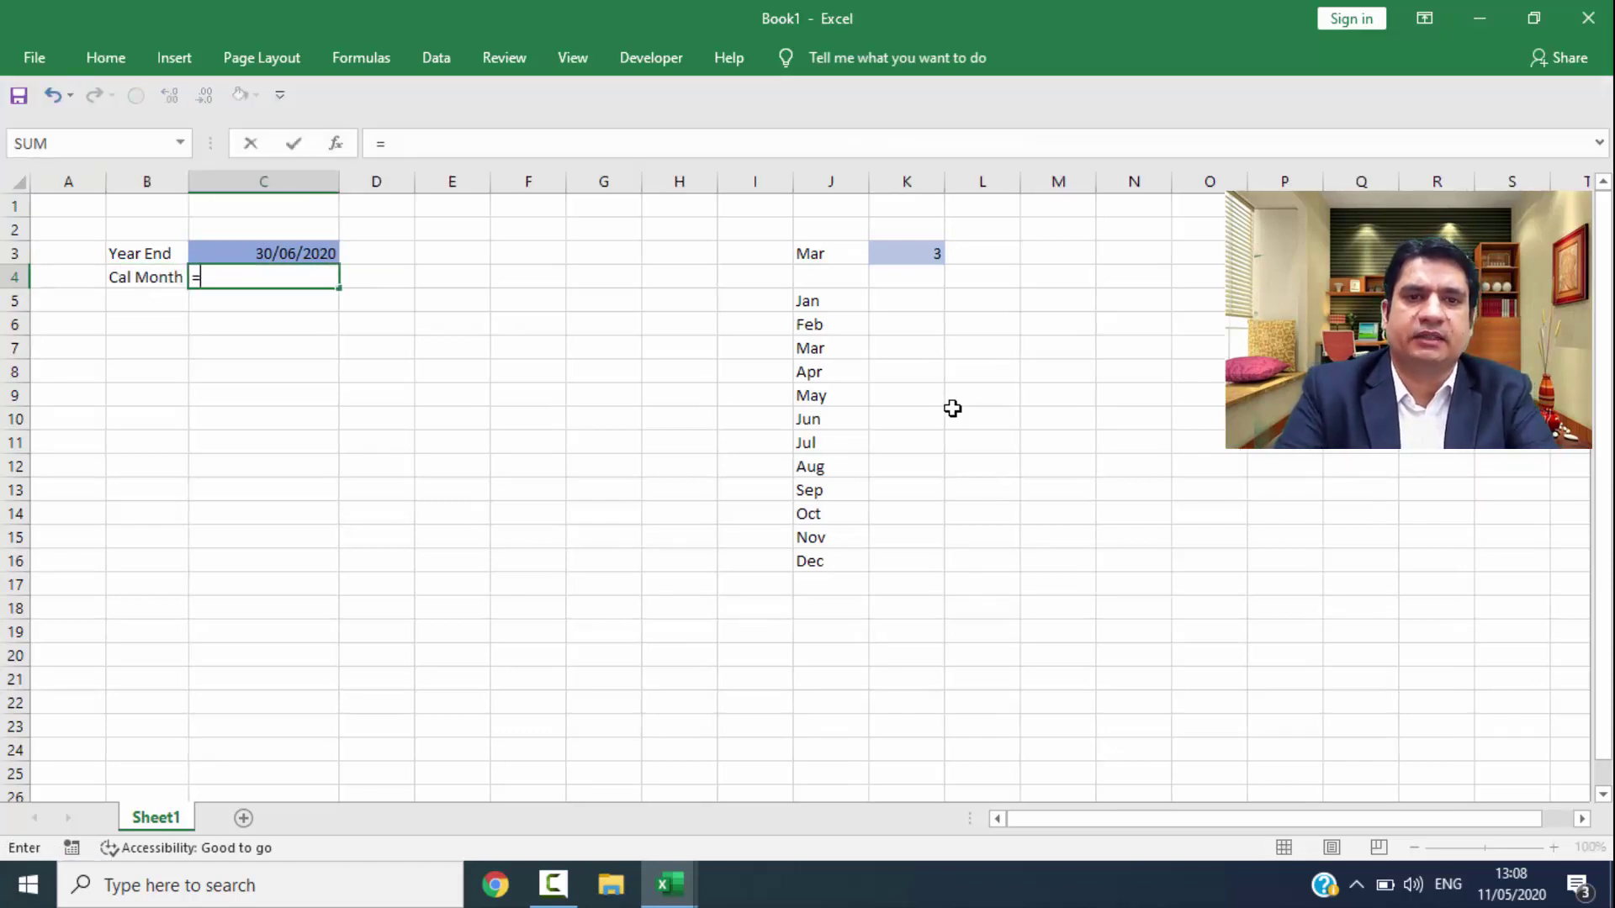
key(Right)
key(Right)
key(Right)
key(Right)
key(Right)
key(Right)
key(Right)
key(Up)
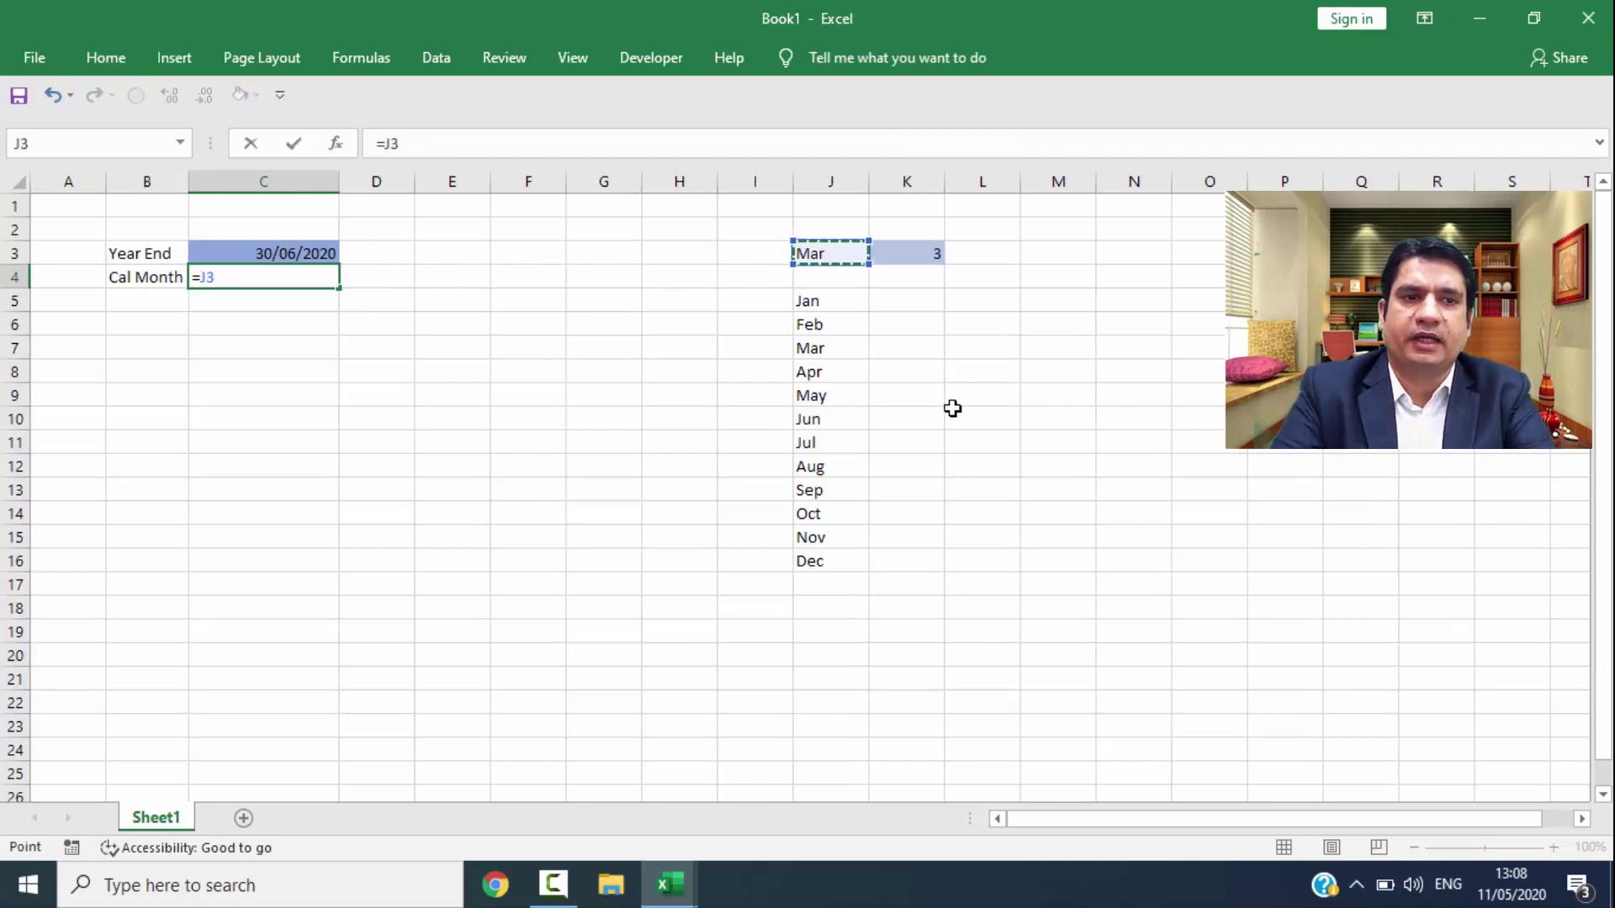
key(ctrl+Return)
key(shift+Right)
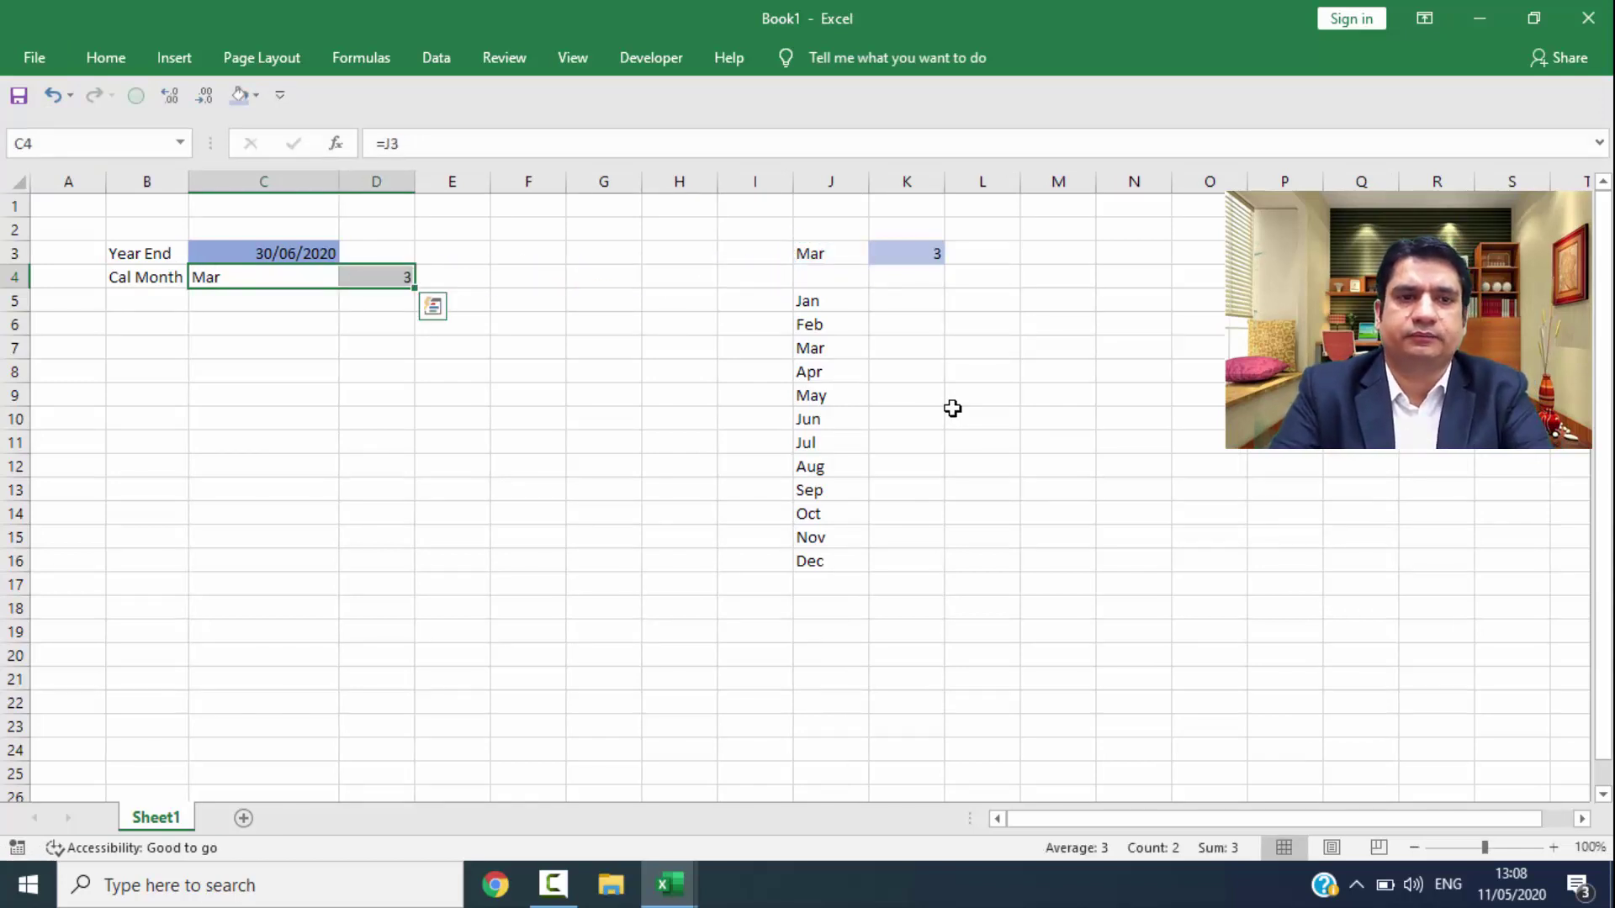
key(Right)
key(F2)
key(Return)
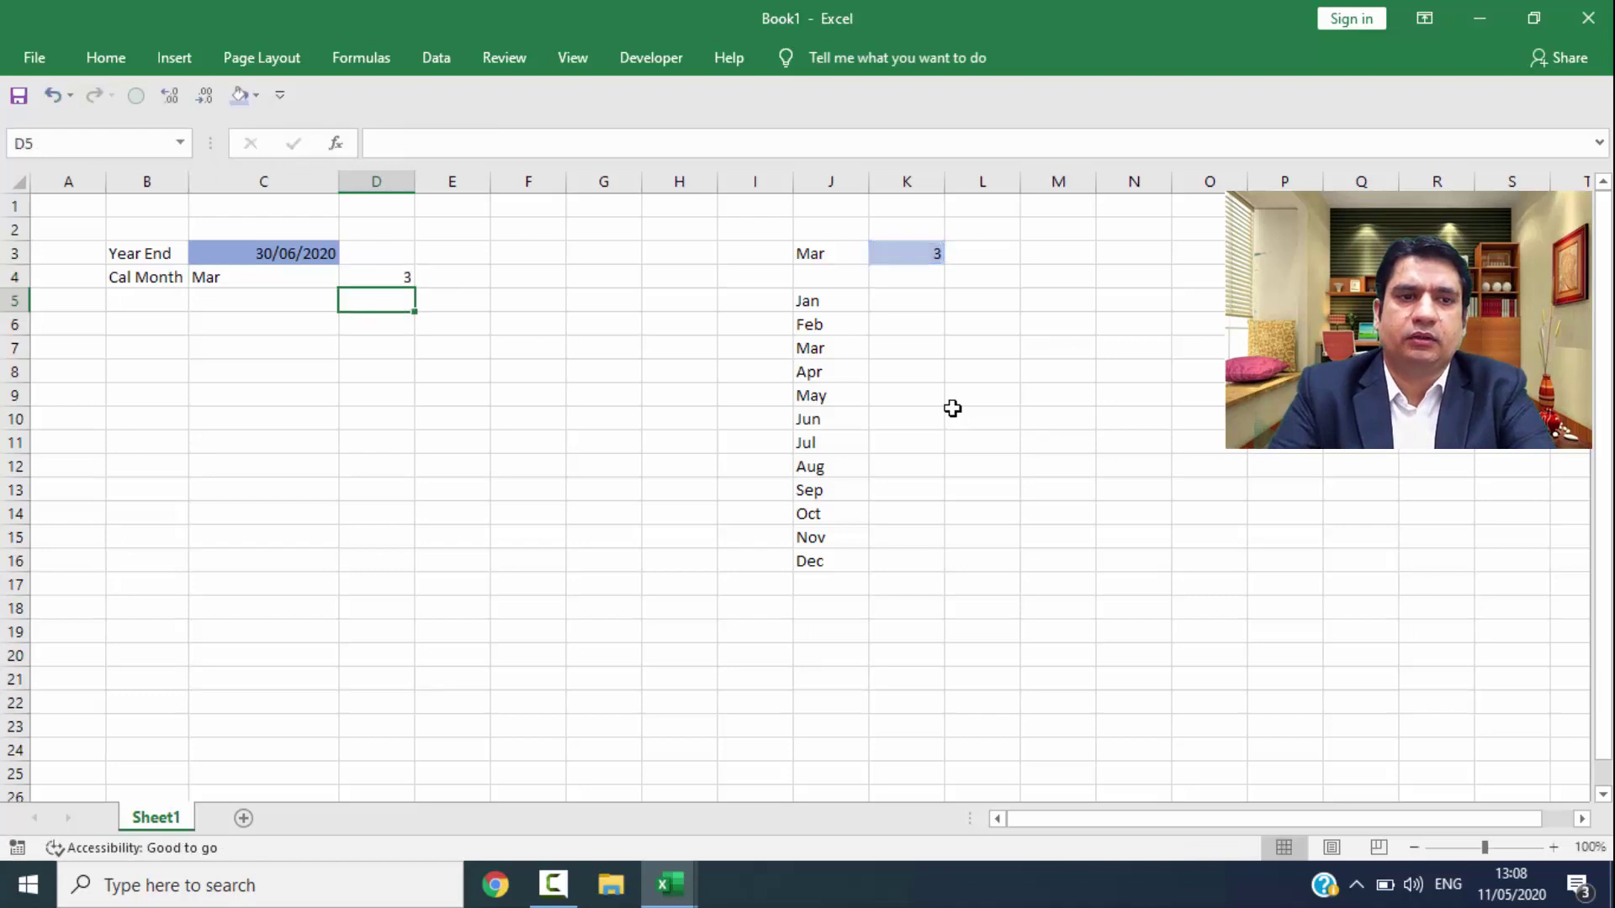
key(Up)
key(Left)
key(F2)
key(Return)
key(Up)
key(Up)
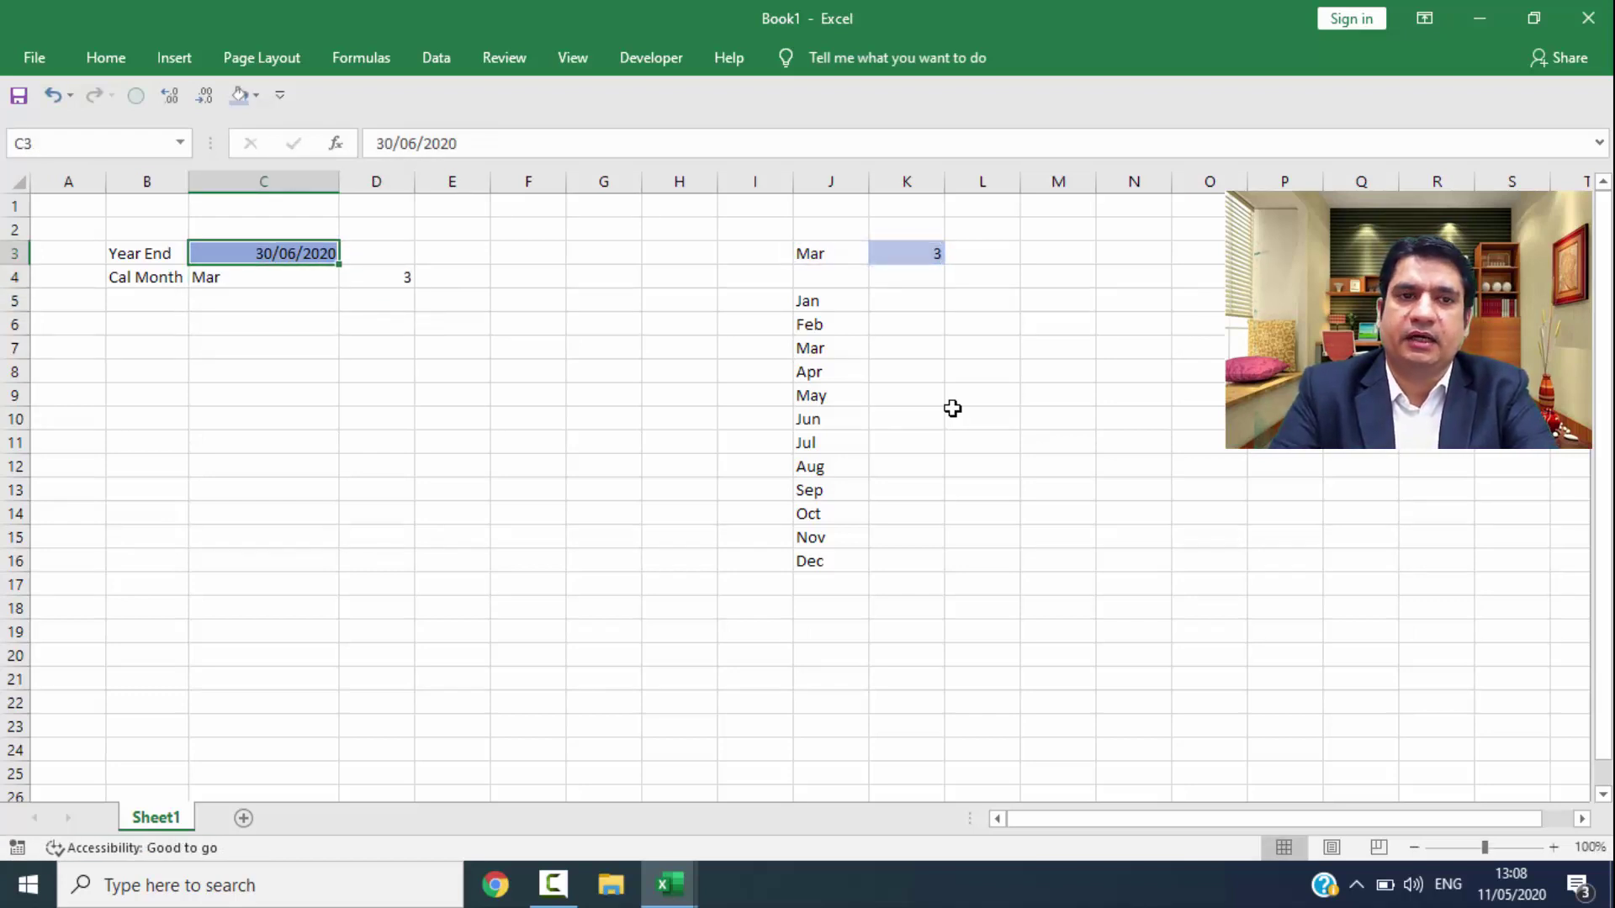
Step: Enter =MONTH(C3) in D3 so it shows 6, the year-end month
key(Right)
text(=mon)
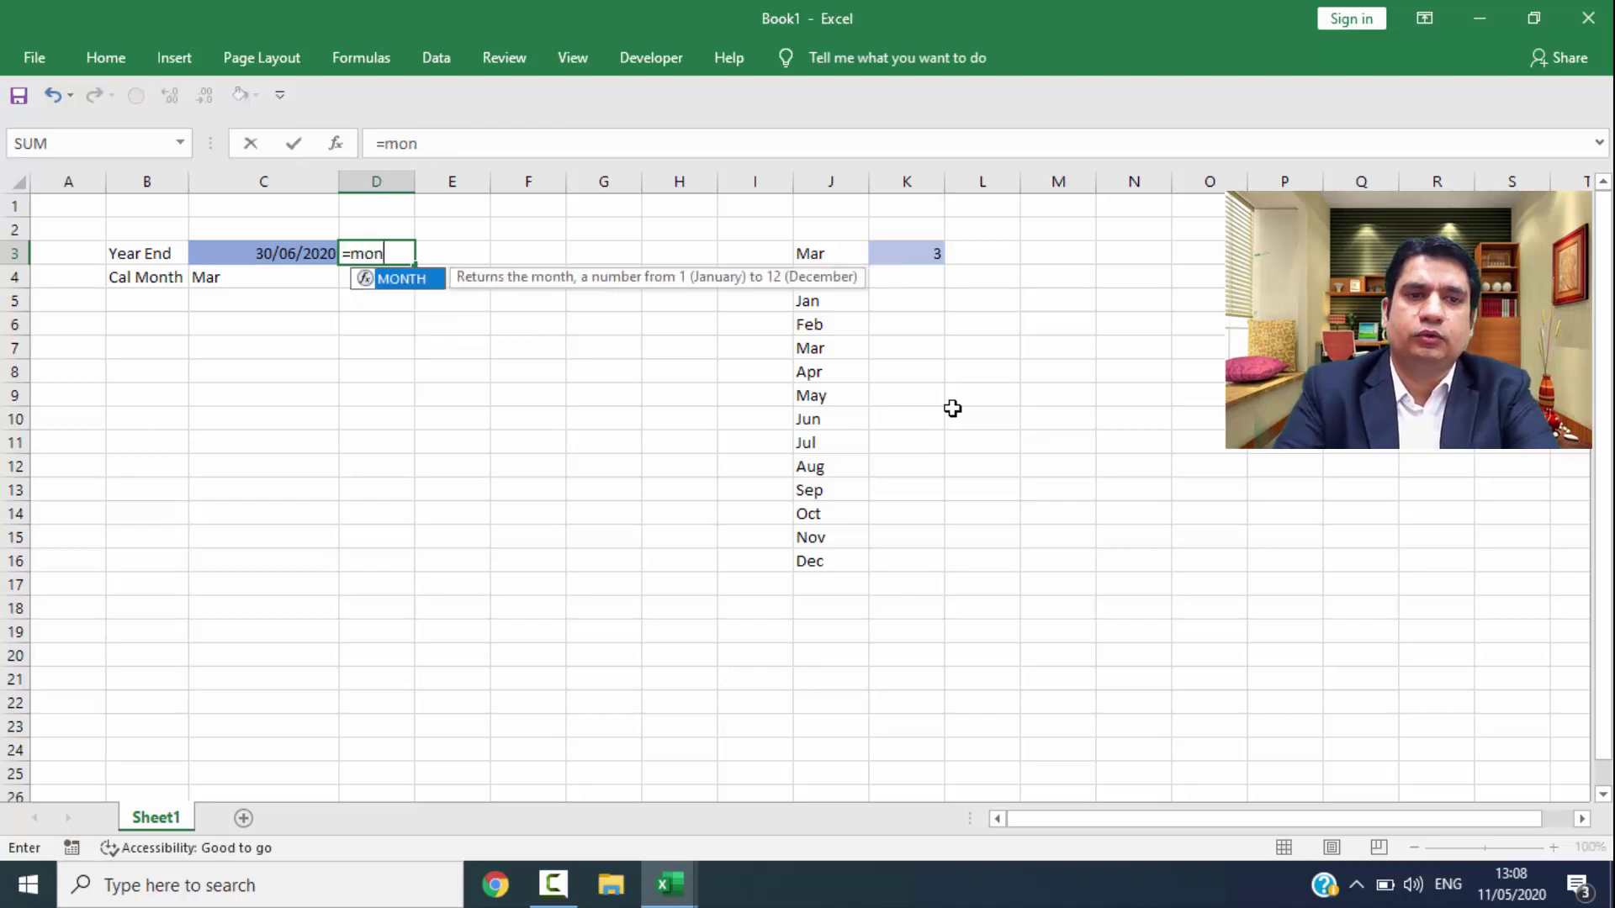
key(Tab)
key(Left)
text())
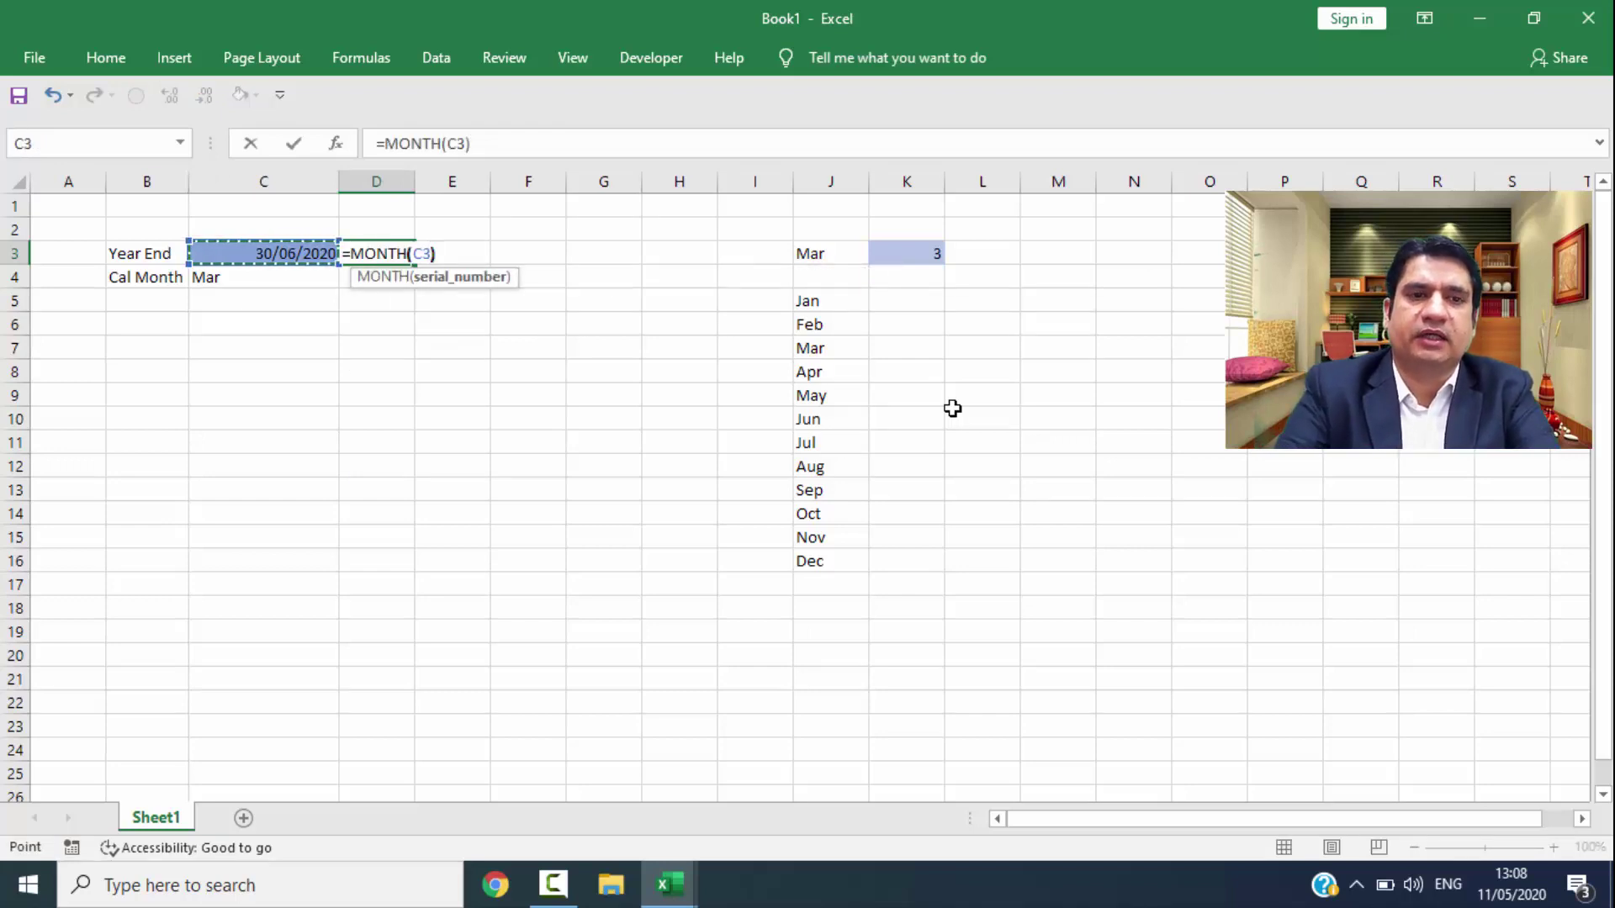
key(ctrl+Return)
Step: Set the month number in K3 to 6 (Jun) and compare both month numbers
key(Down)
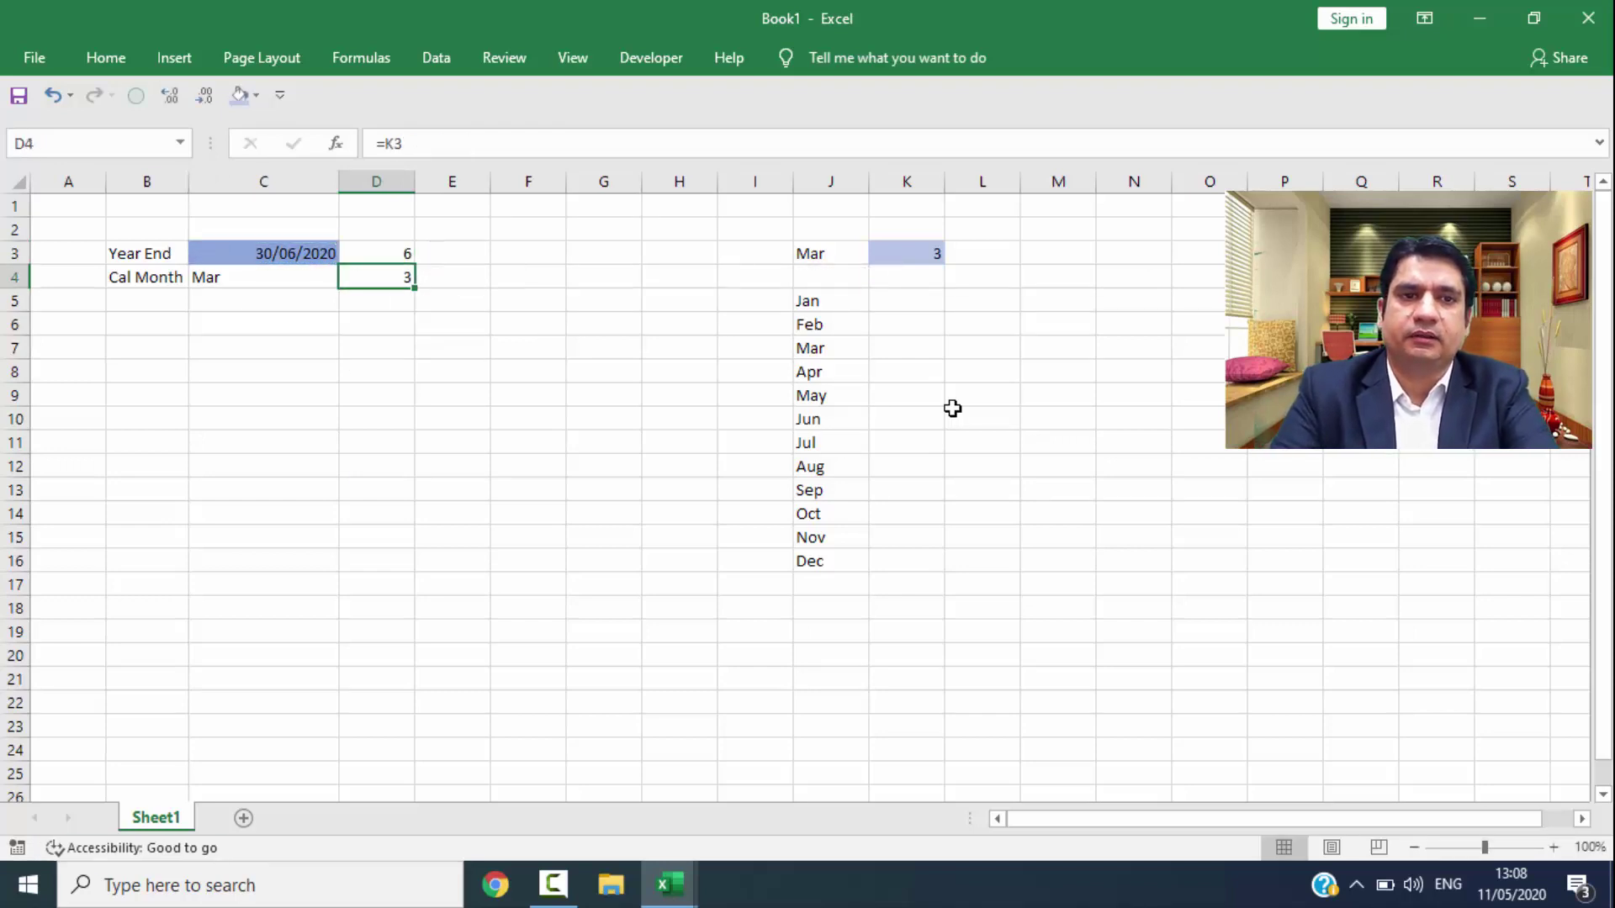
key(Up)
key(ctrl+Right)
key(ctrl+Right)
text(6)
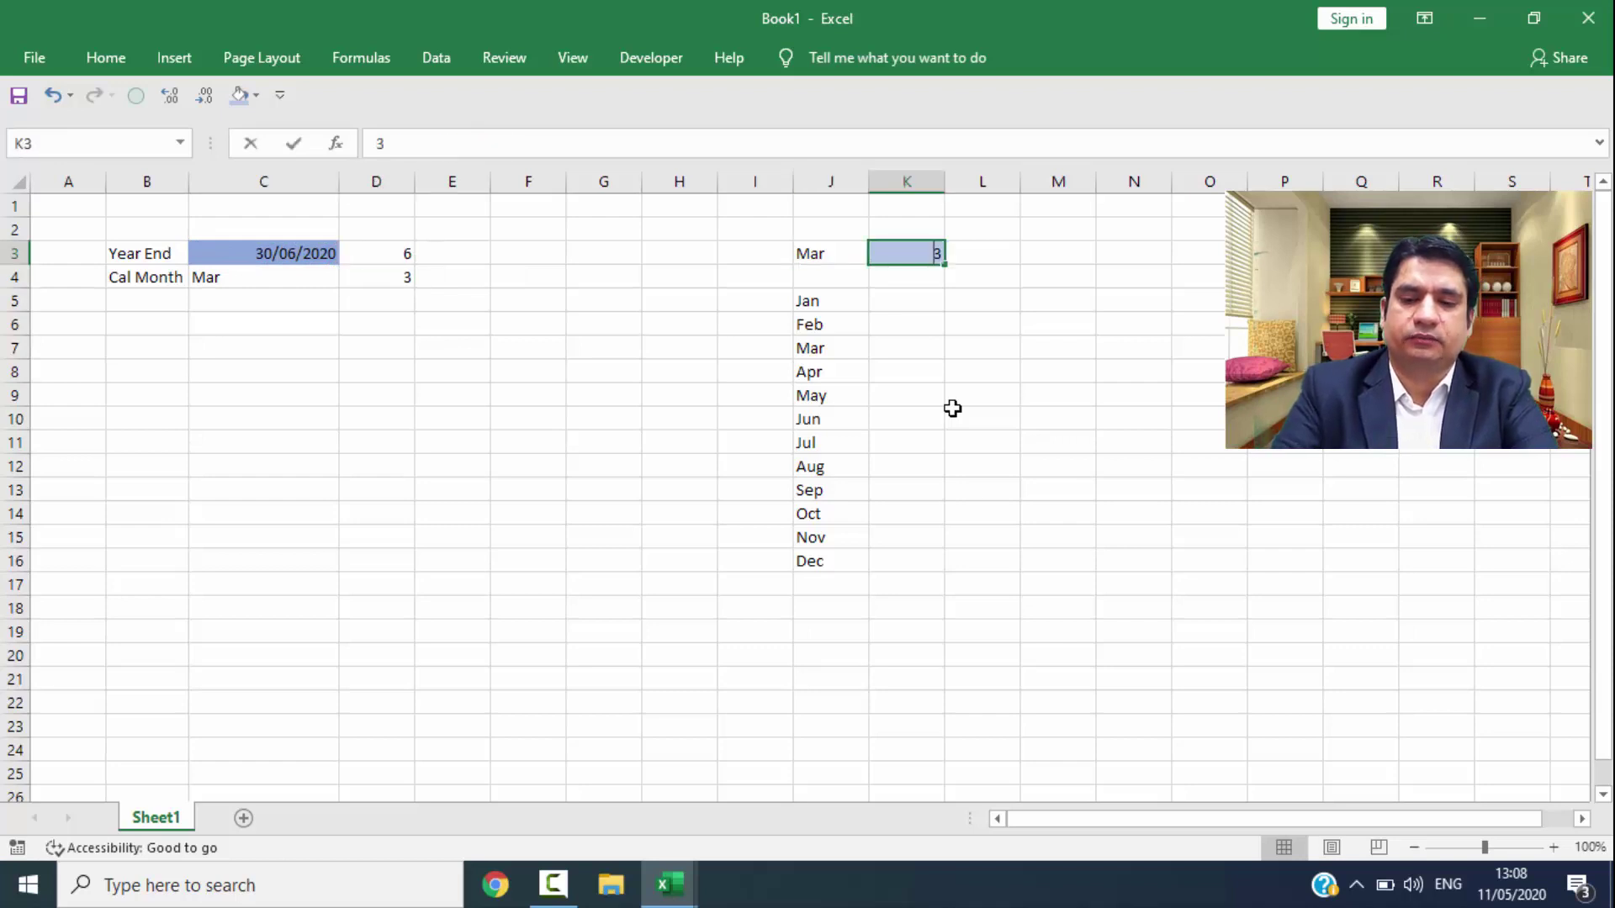
key(ctrl+Return)
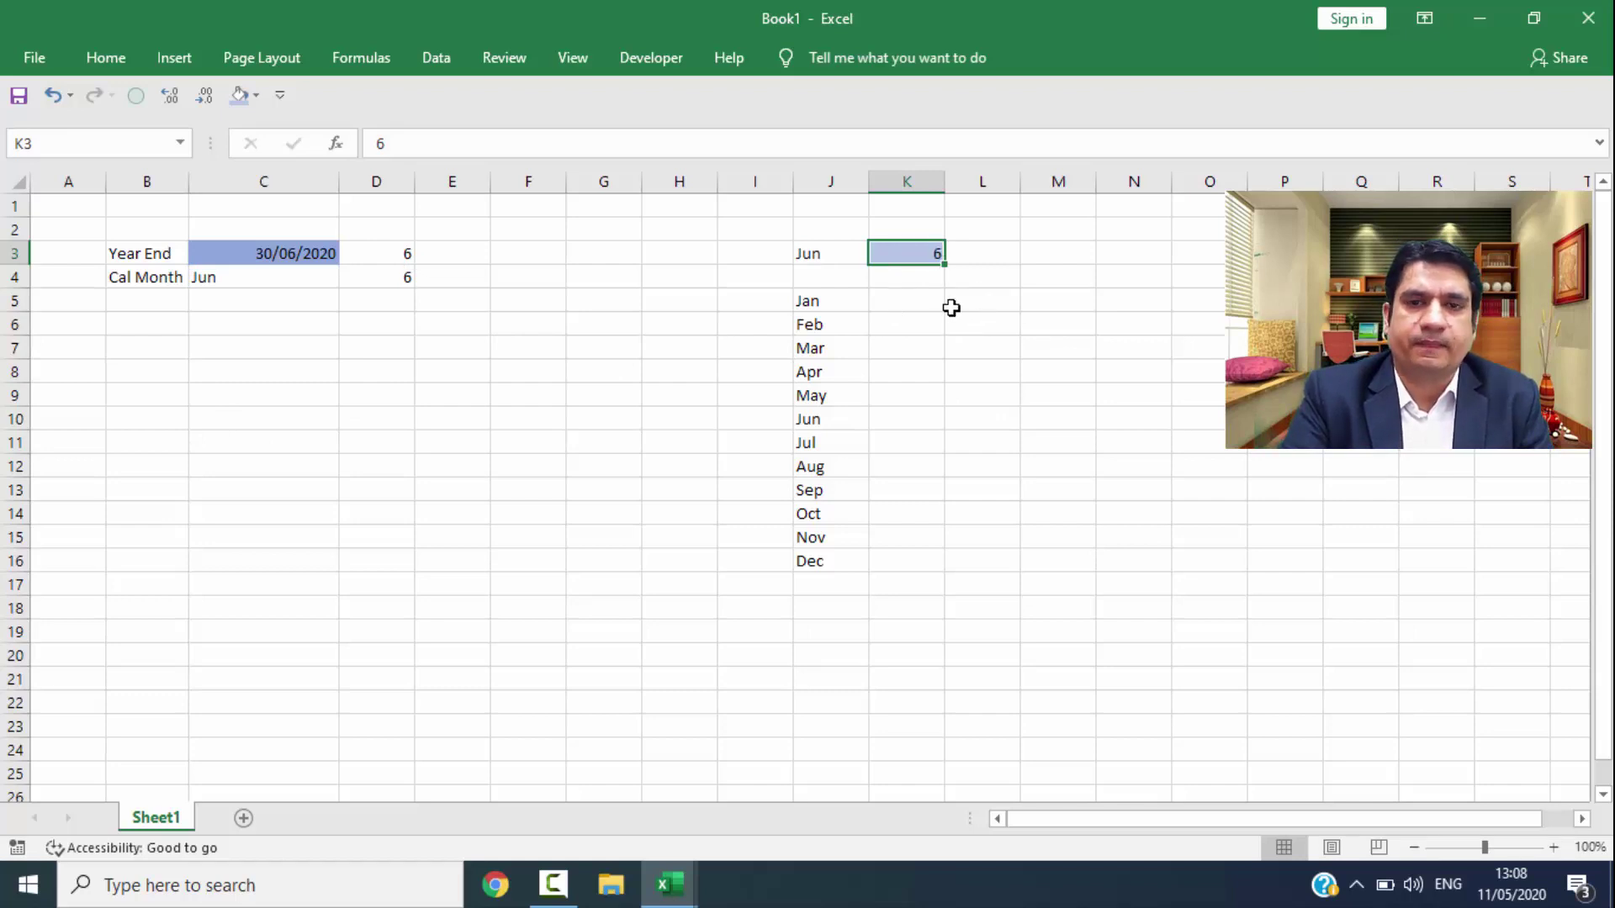
click(397, 254)
drag(414, 264, 402, 279)
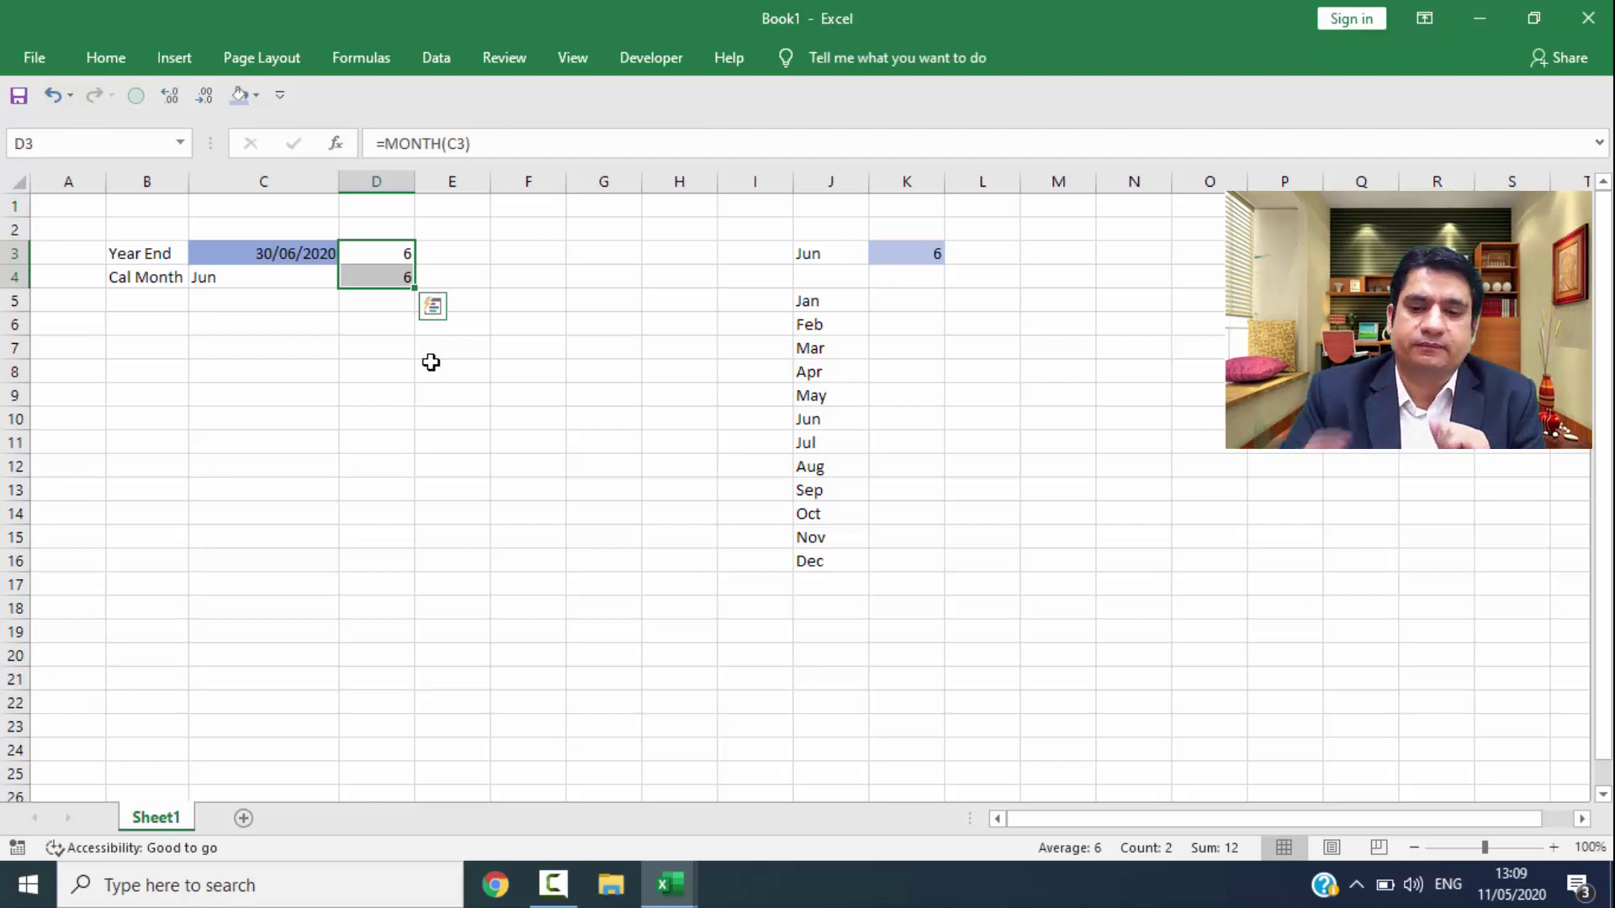
Step: Try month number 9 (Sep), then restore 3 so Cal Month reads Mar
key(Right)
key(Right)
key(Right)
key(Right)
key(Right)
key(Right)
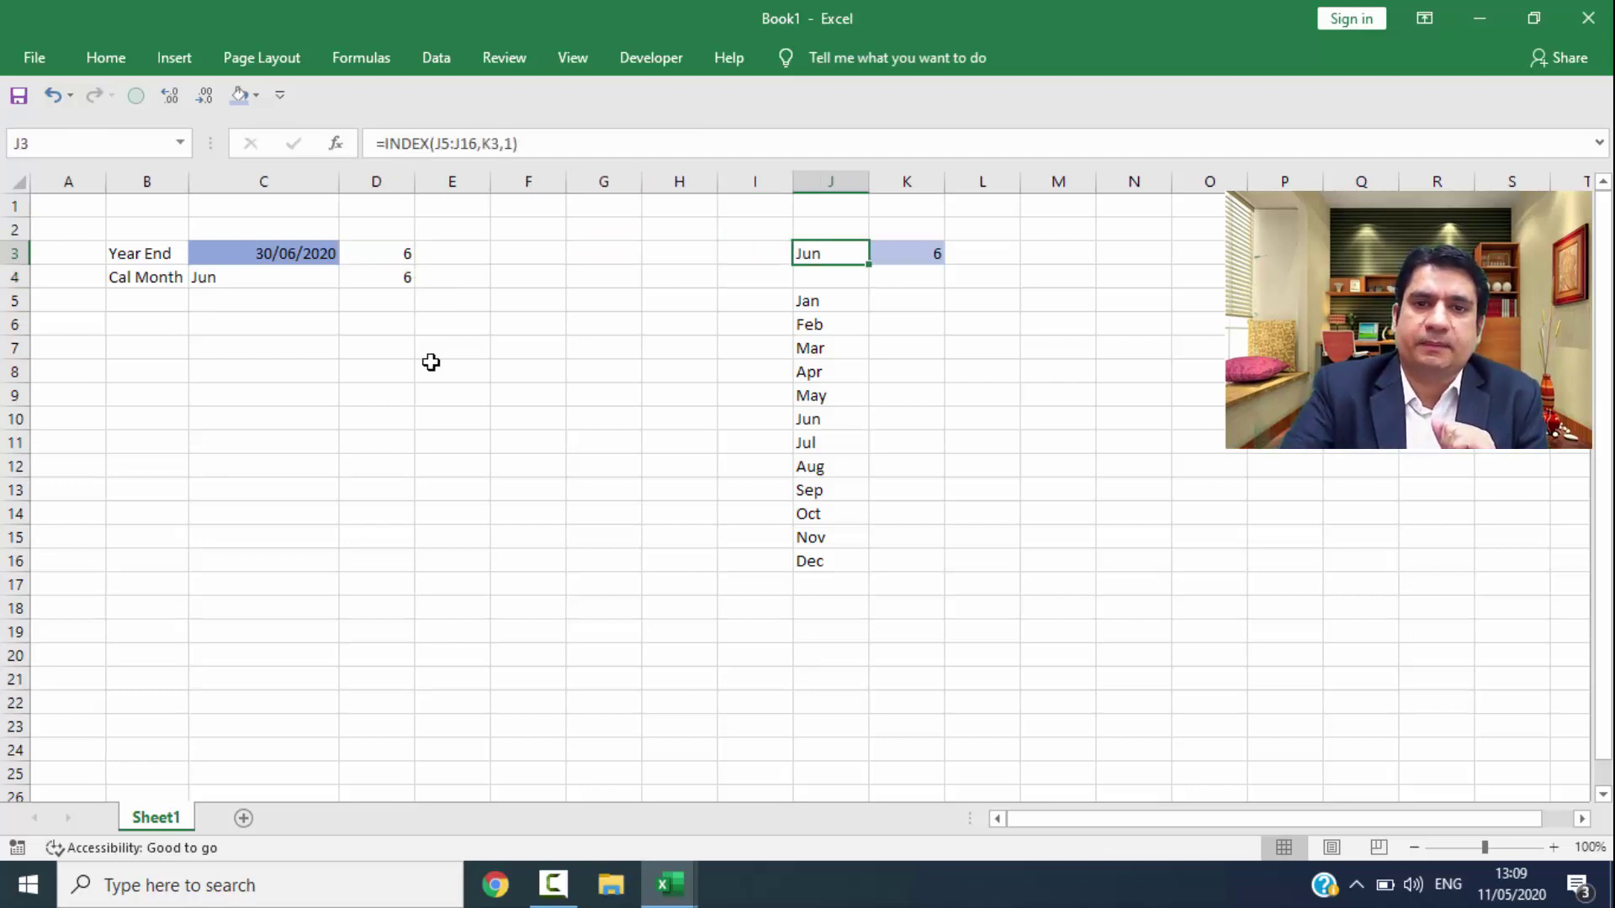
key(Right)
text(9)
key(Return)
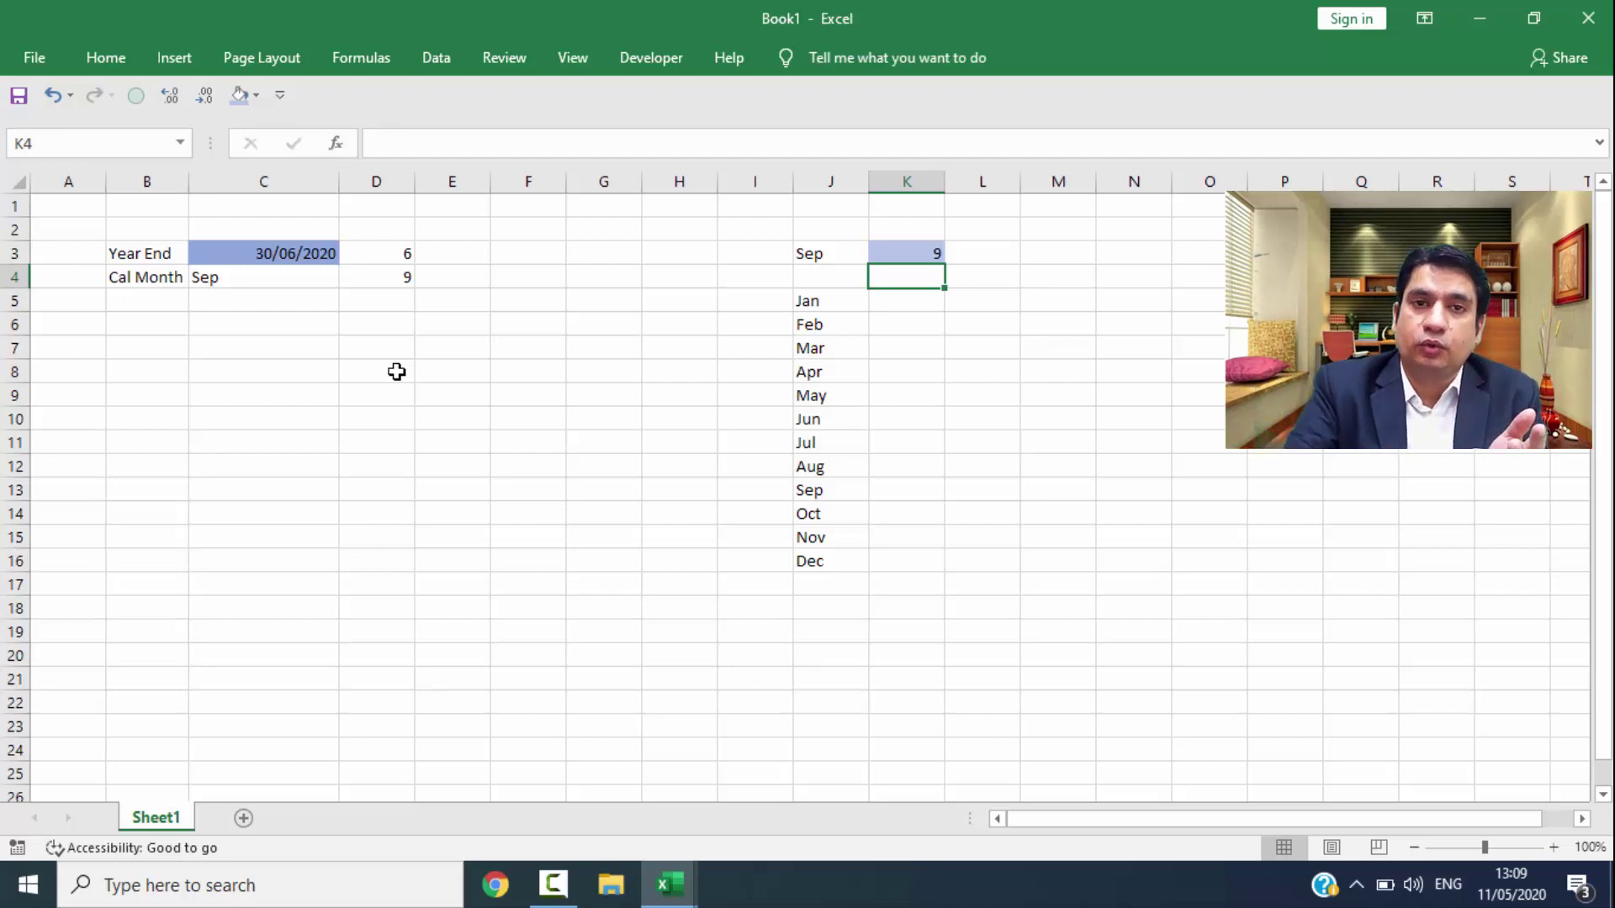
key(Up)
text(3)
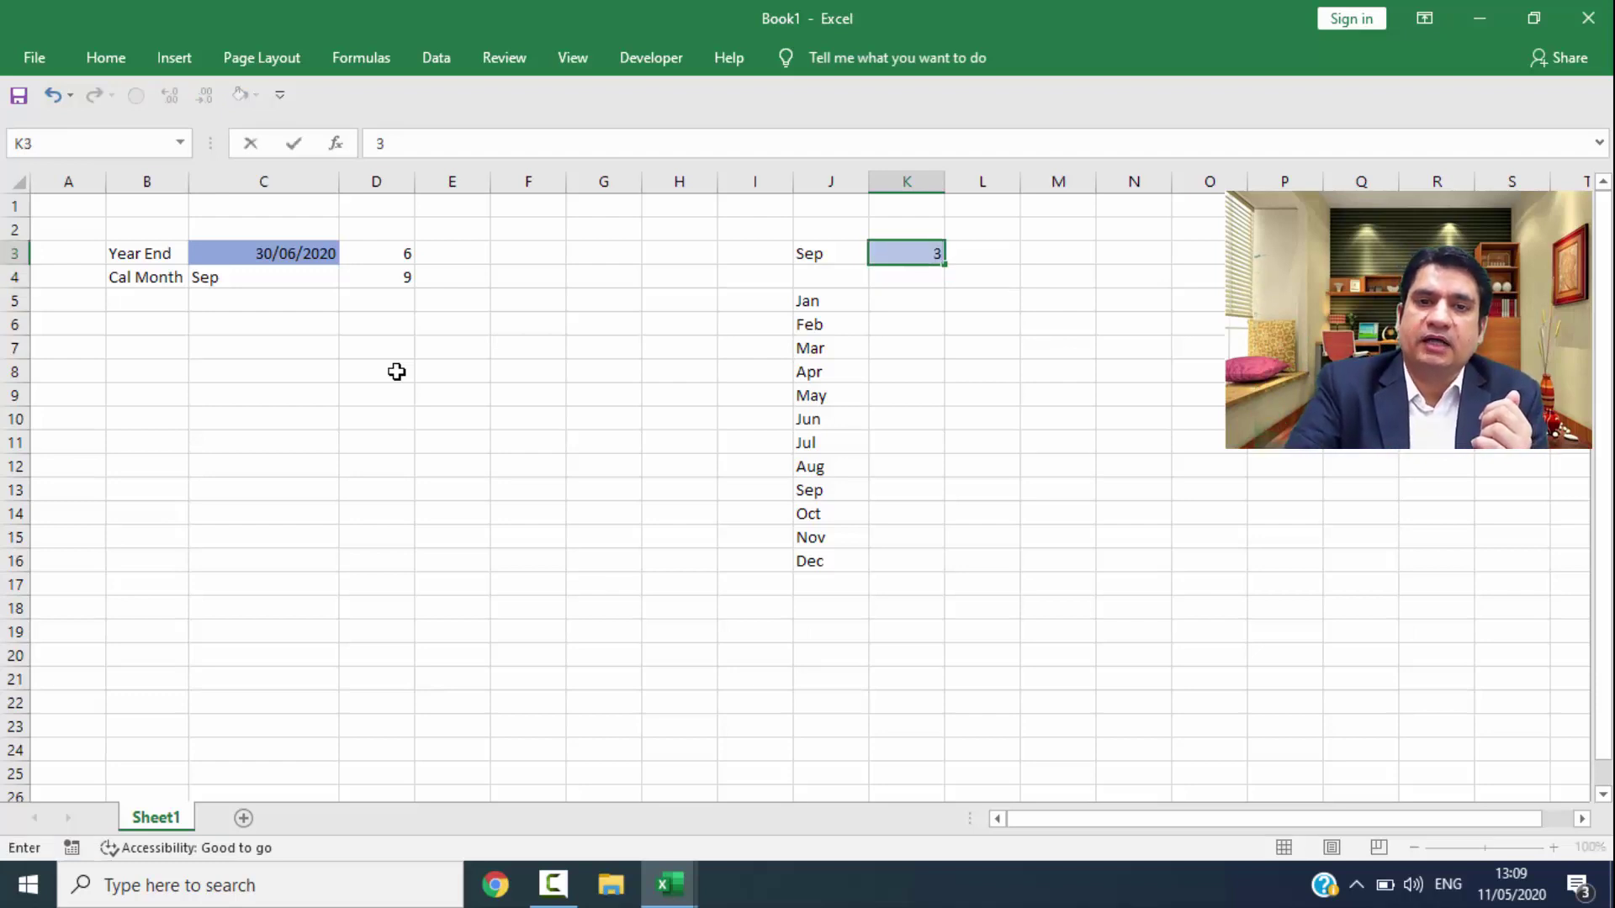
key(Return)
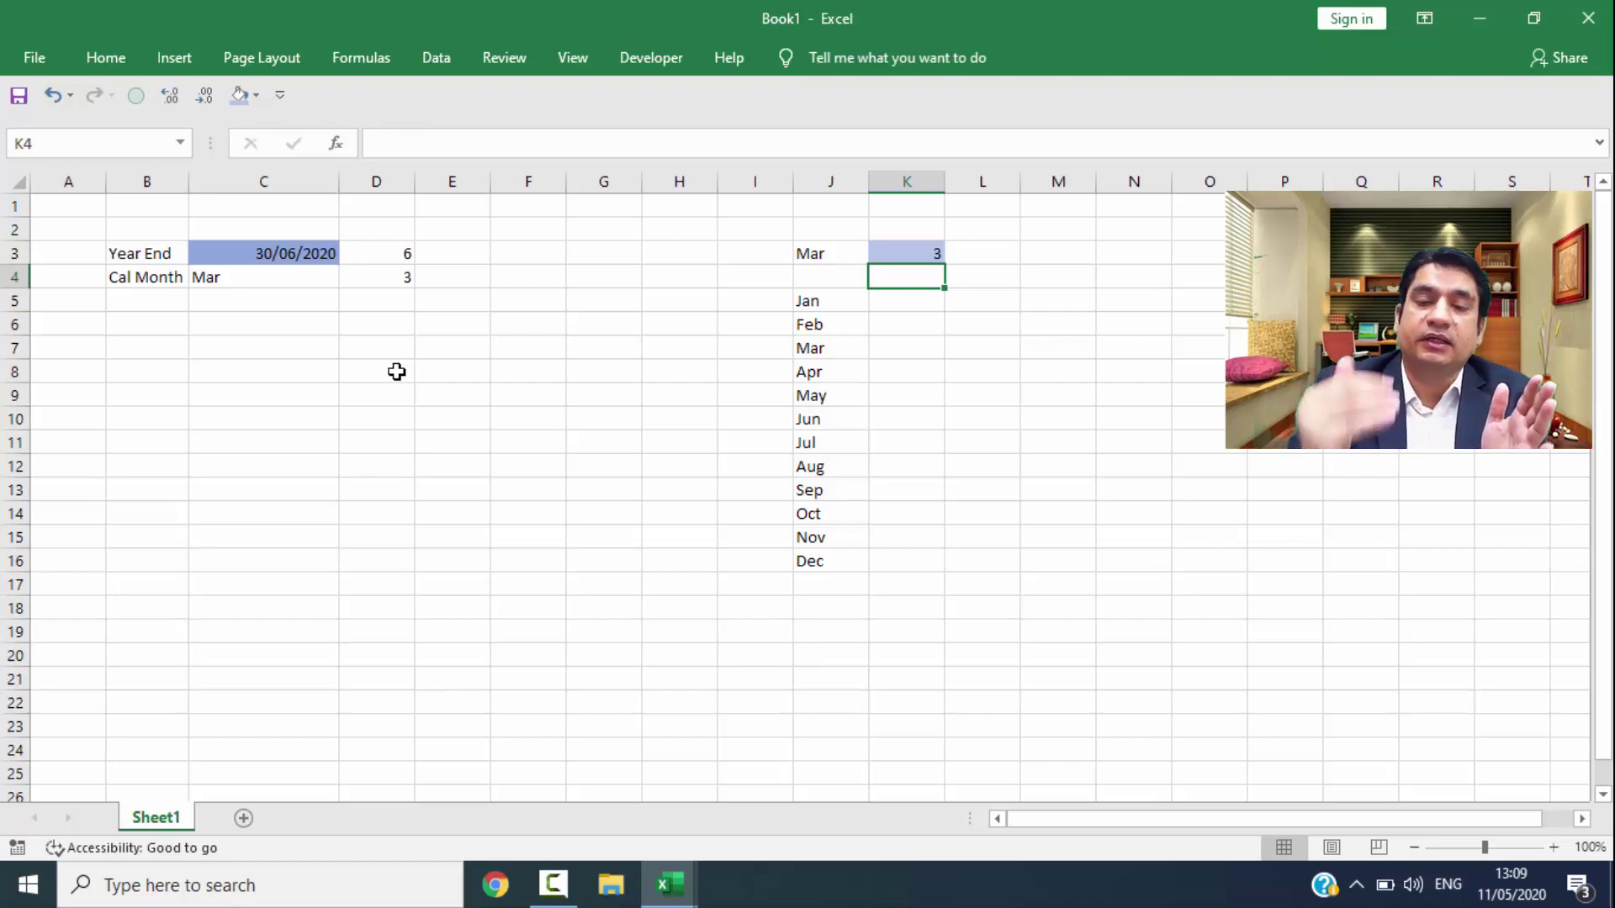
key(Left)
key(Left)
key(Left)
key(Left)
key(Left)
key(Left)
key(Left)
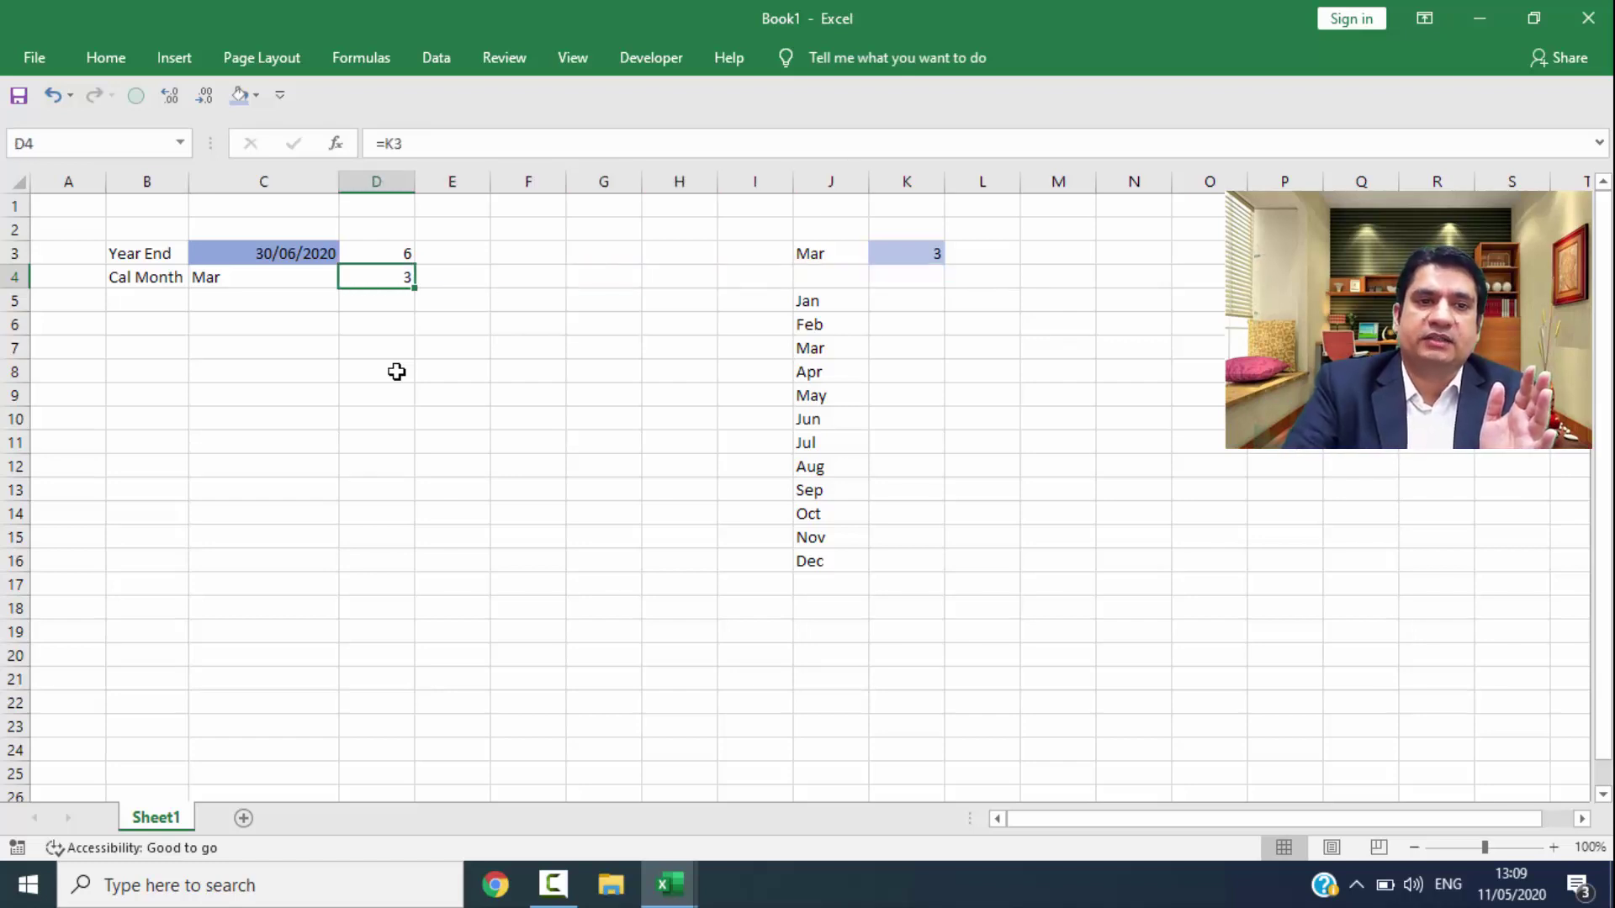
key(Up)
key(Up)
Step: Cancel the draft IF formula in D2 and name cell D3 Year_End
text(=if)
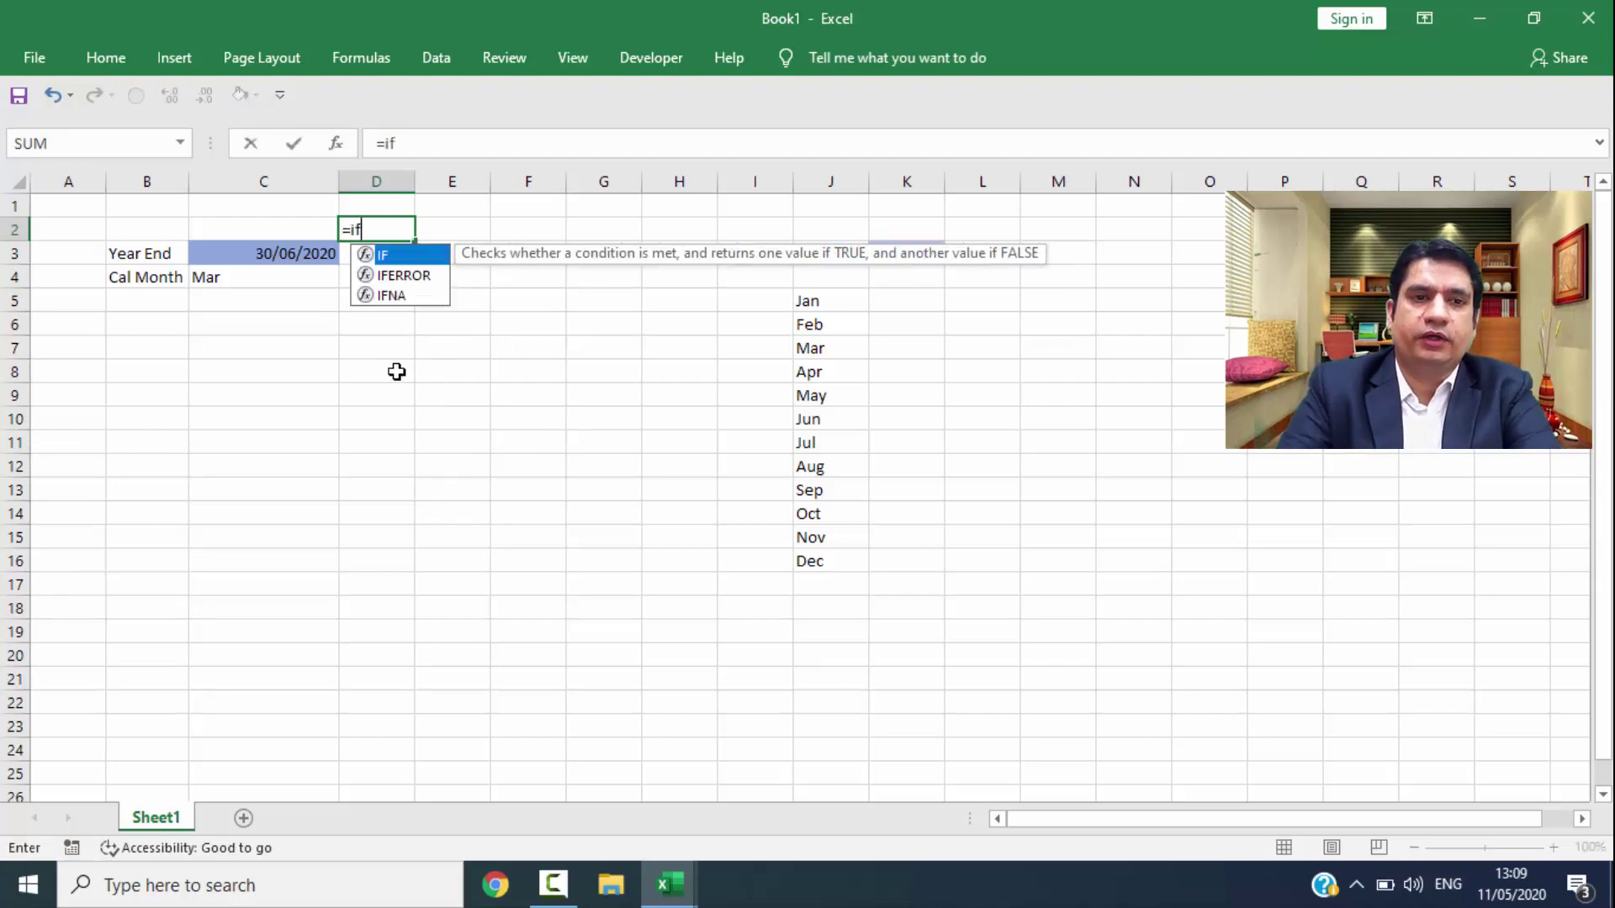
key(Tab)
key(Escape)
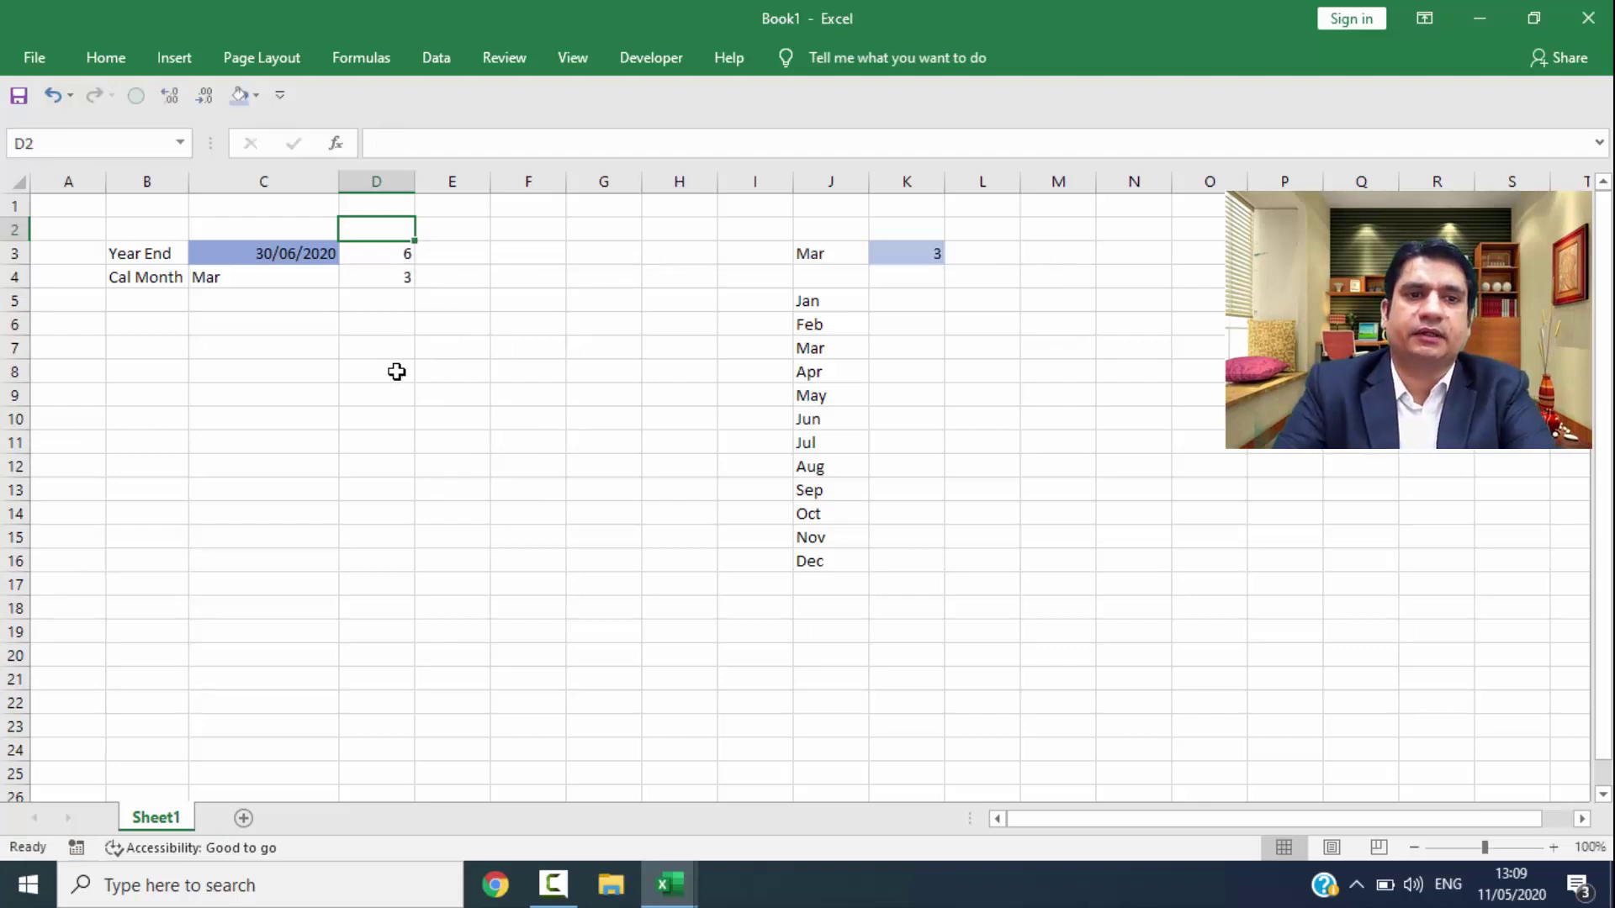
key(Down)
click(131, 138)
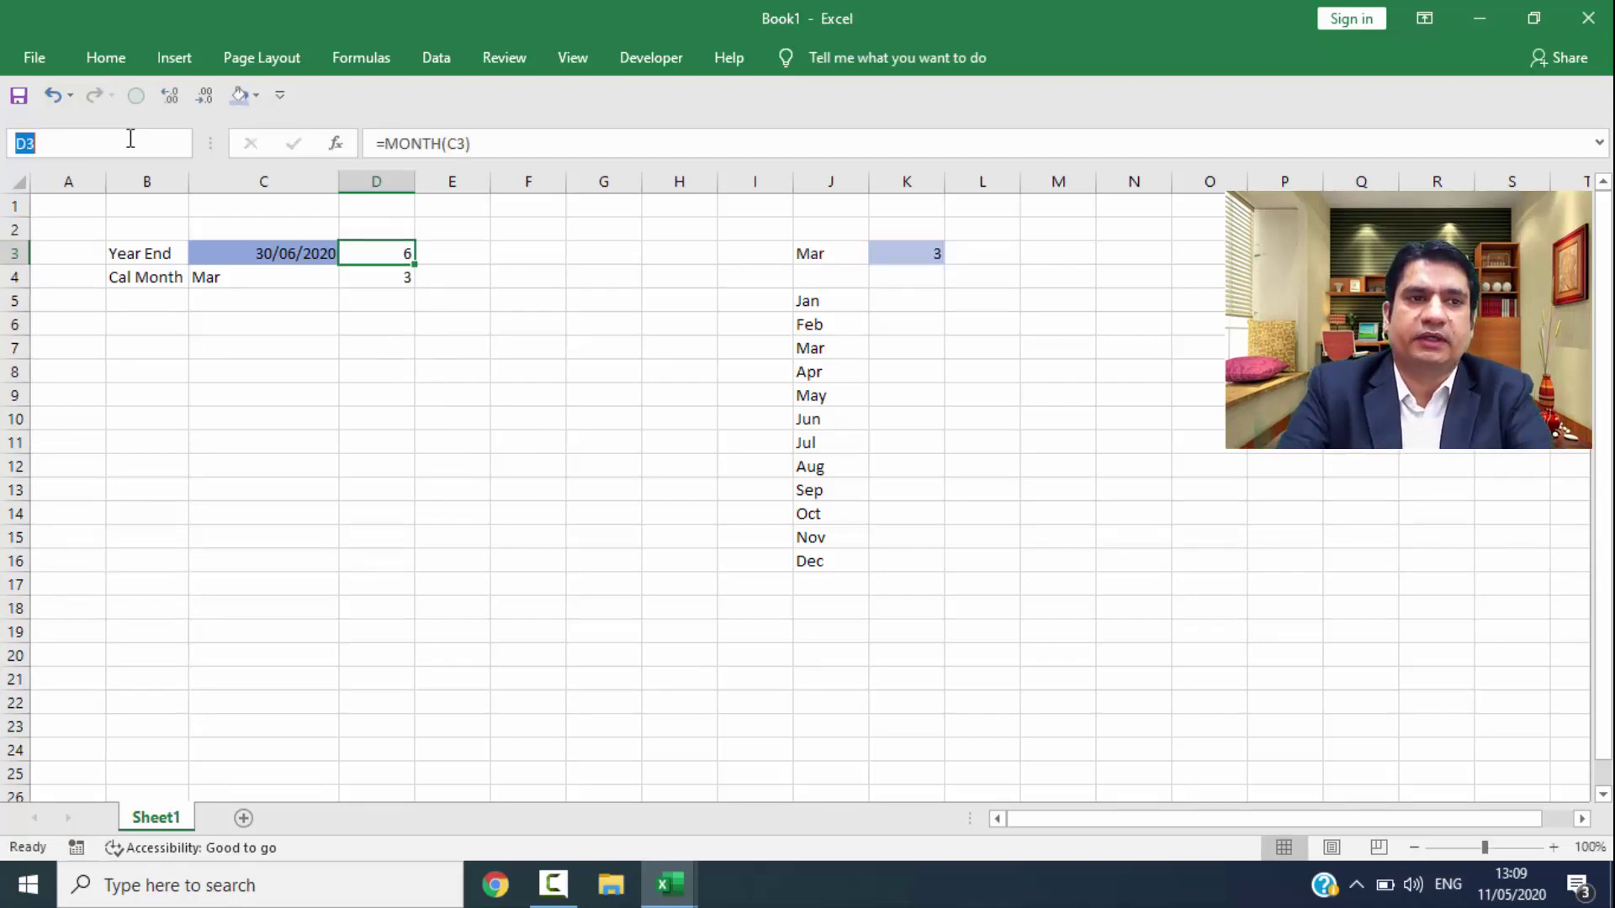
text(year_End)
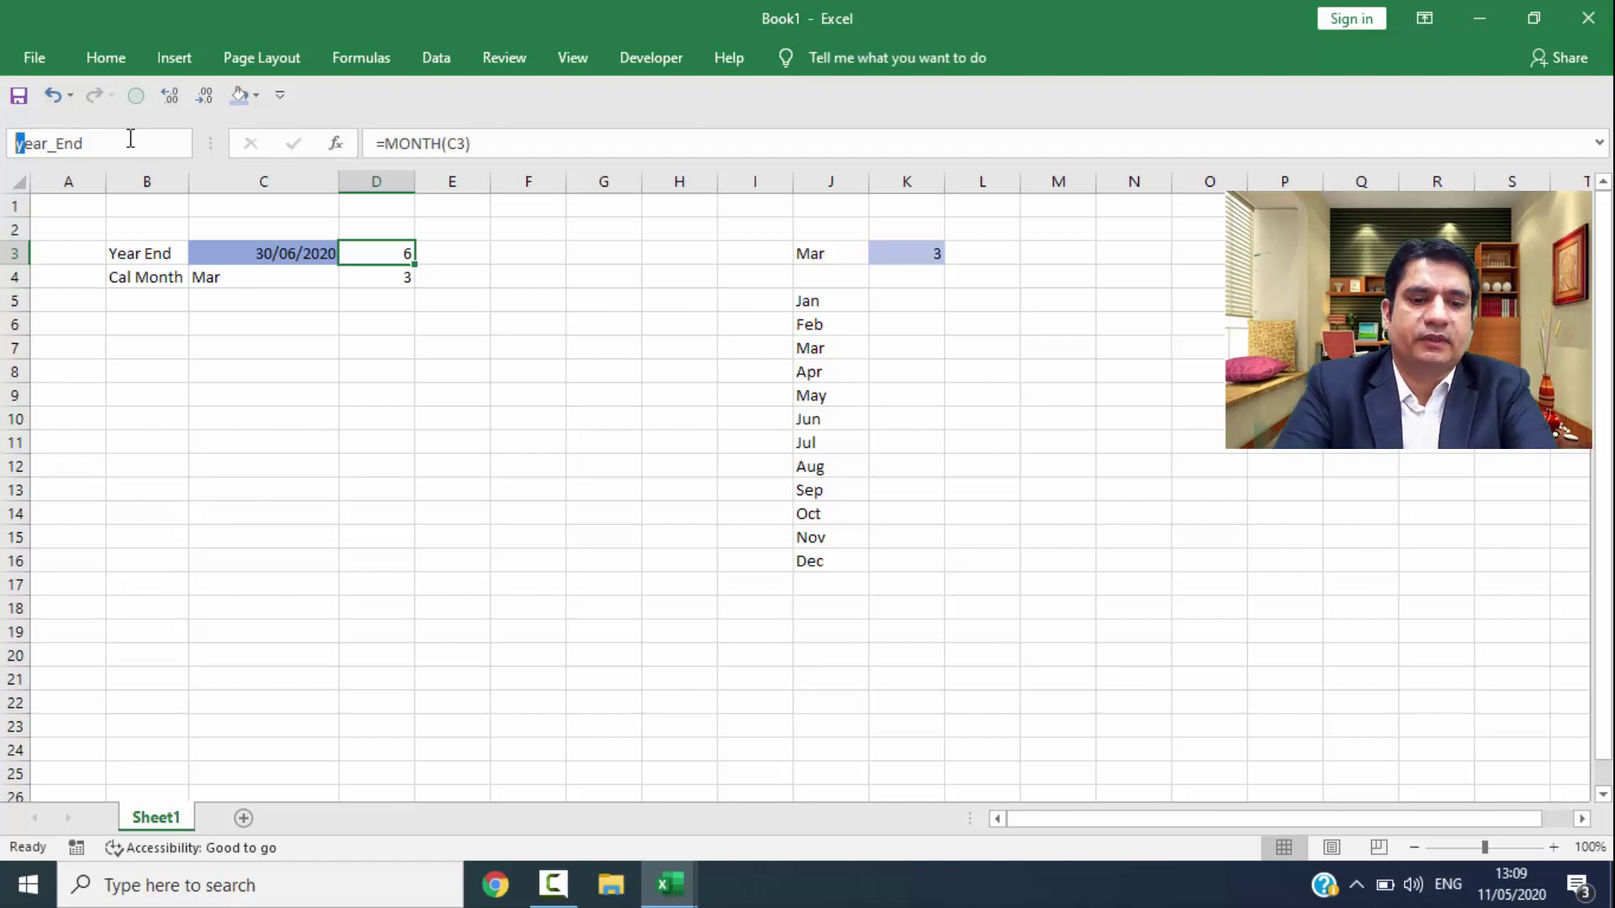
text(Y)
key(Return)
key(Return)
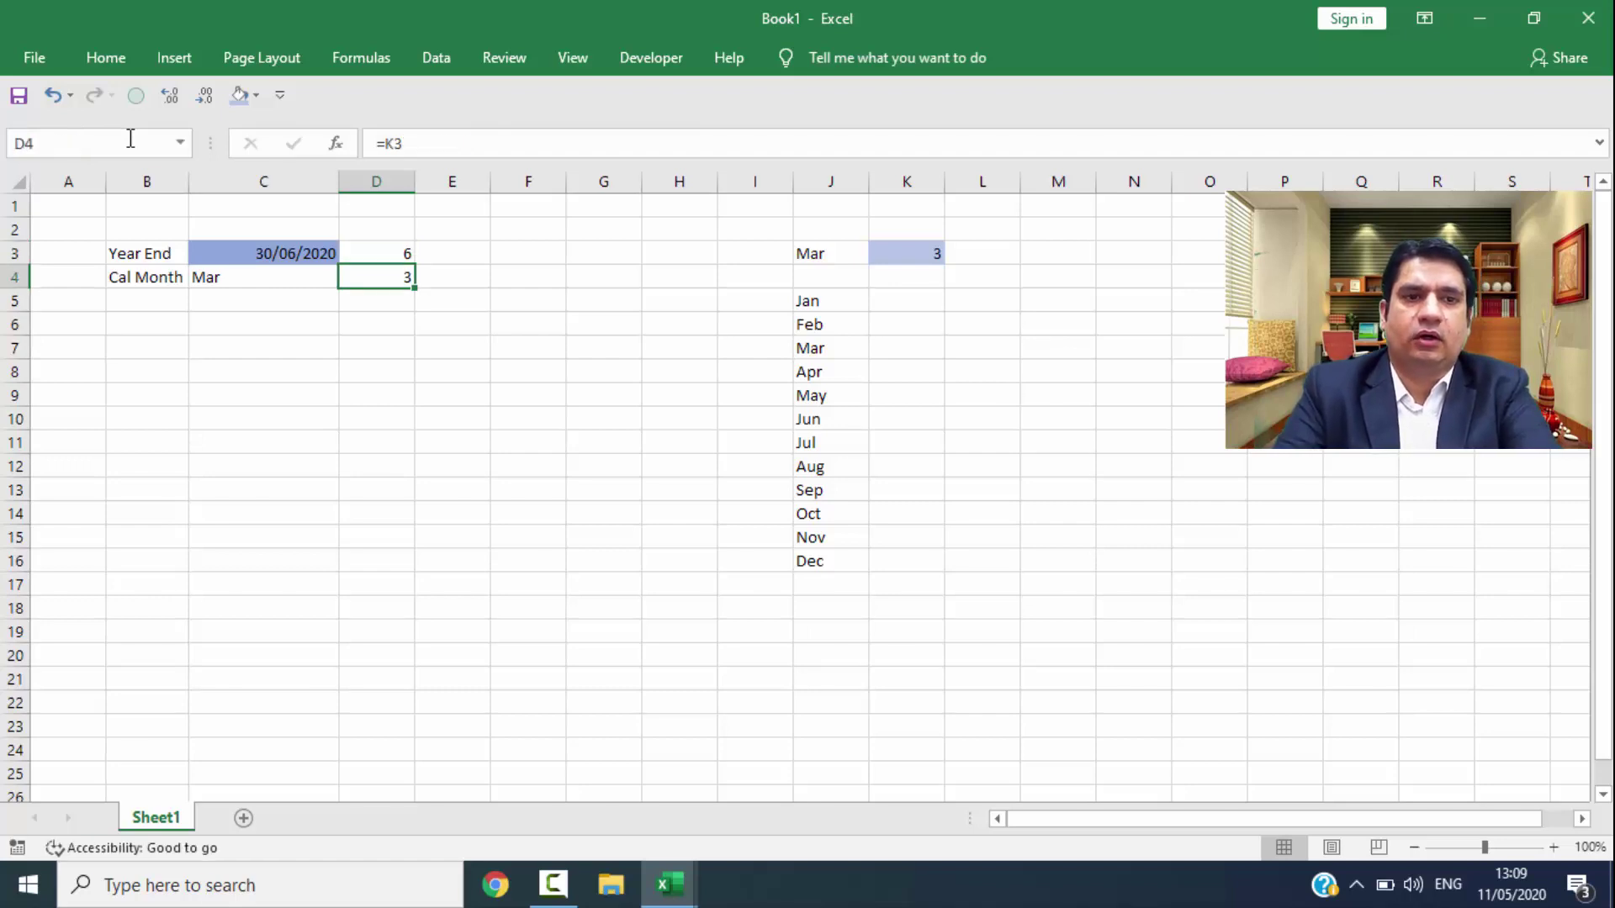
Step: Name cell D4, holding the Cal Month number, Cal_Month
click(130, 138)
text(Cal)
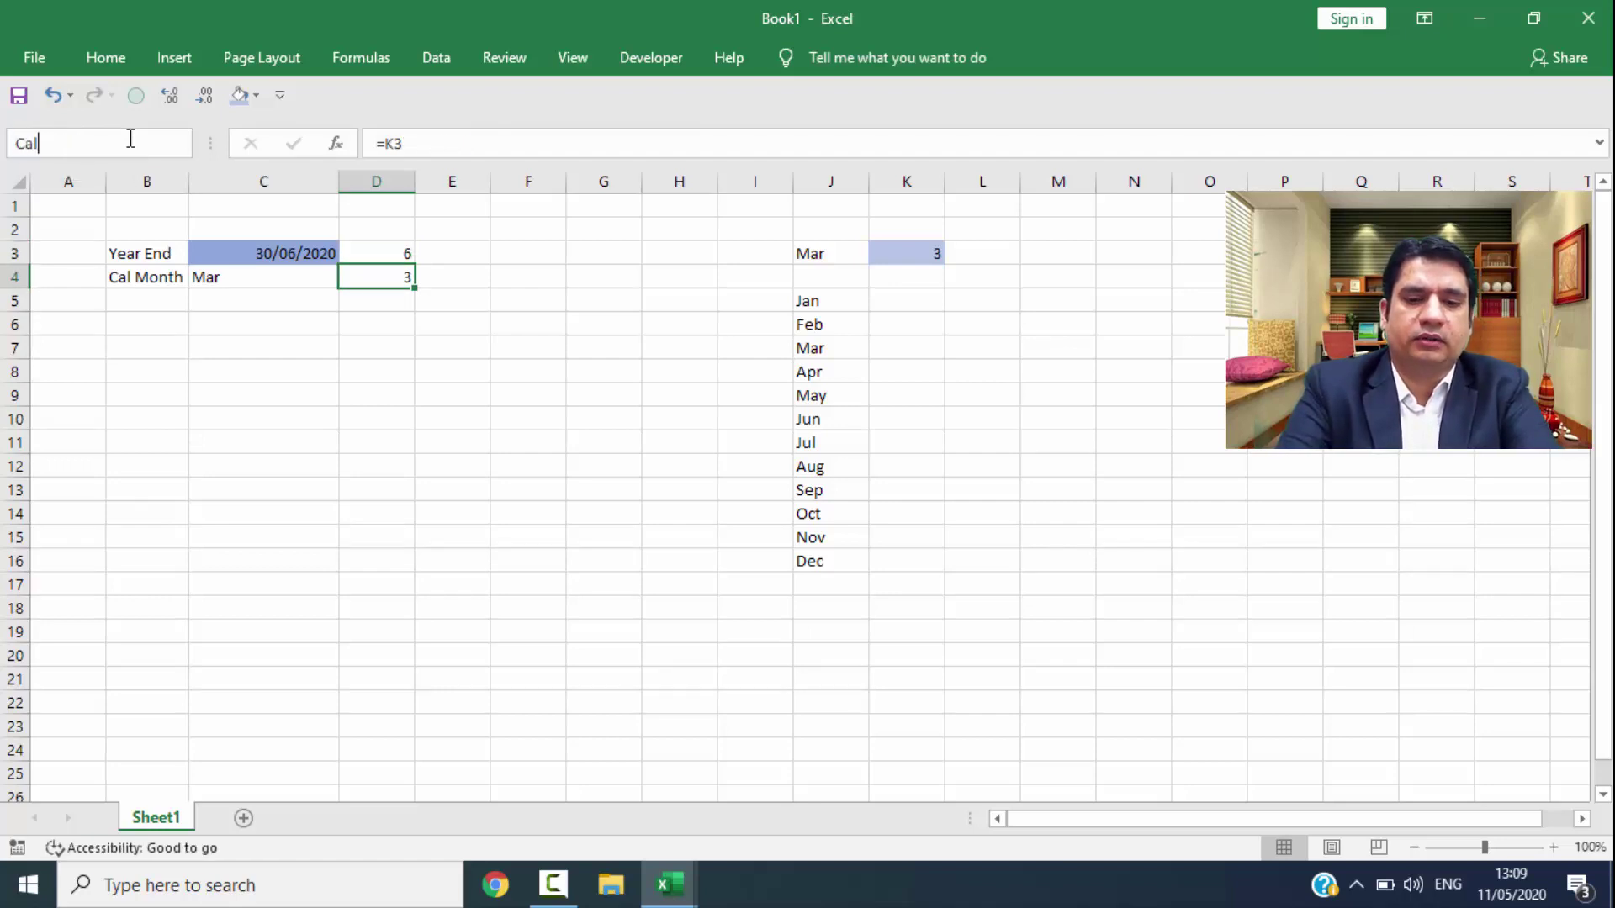
text(_Month)
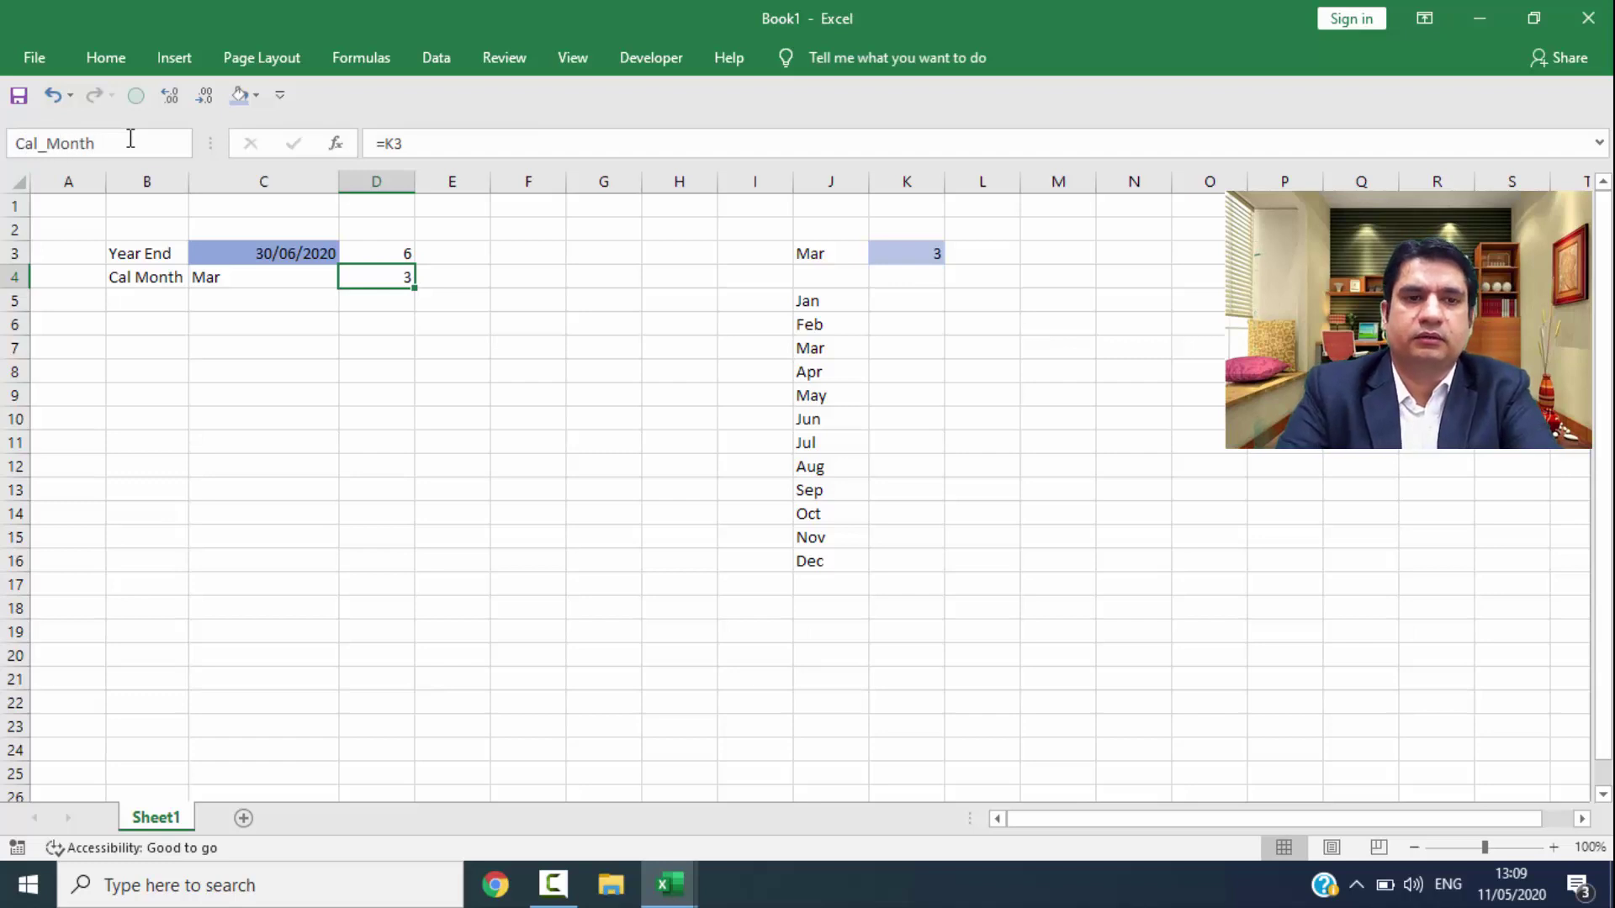
key(Return)
key(Up)
key(Up)
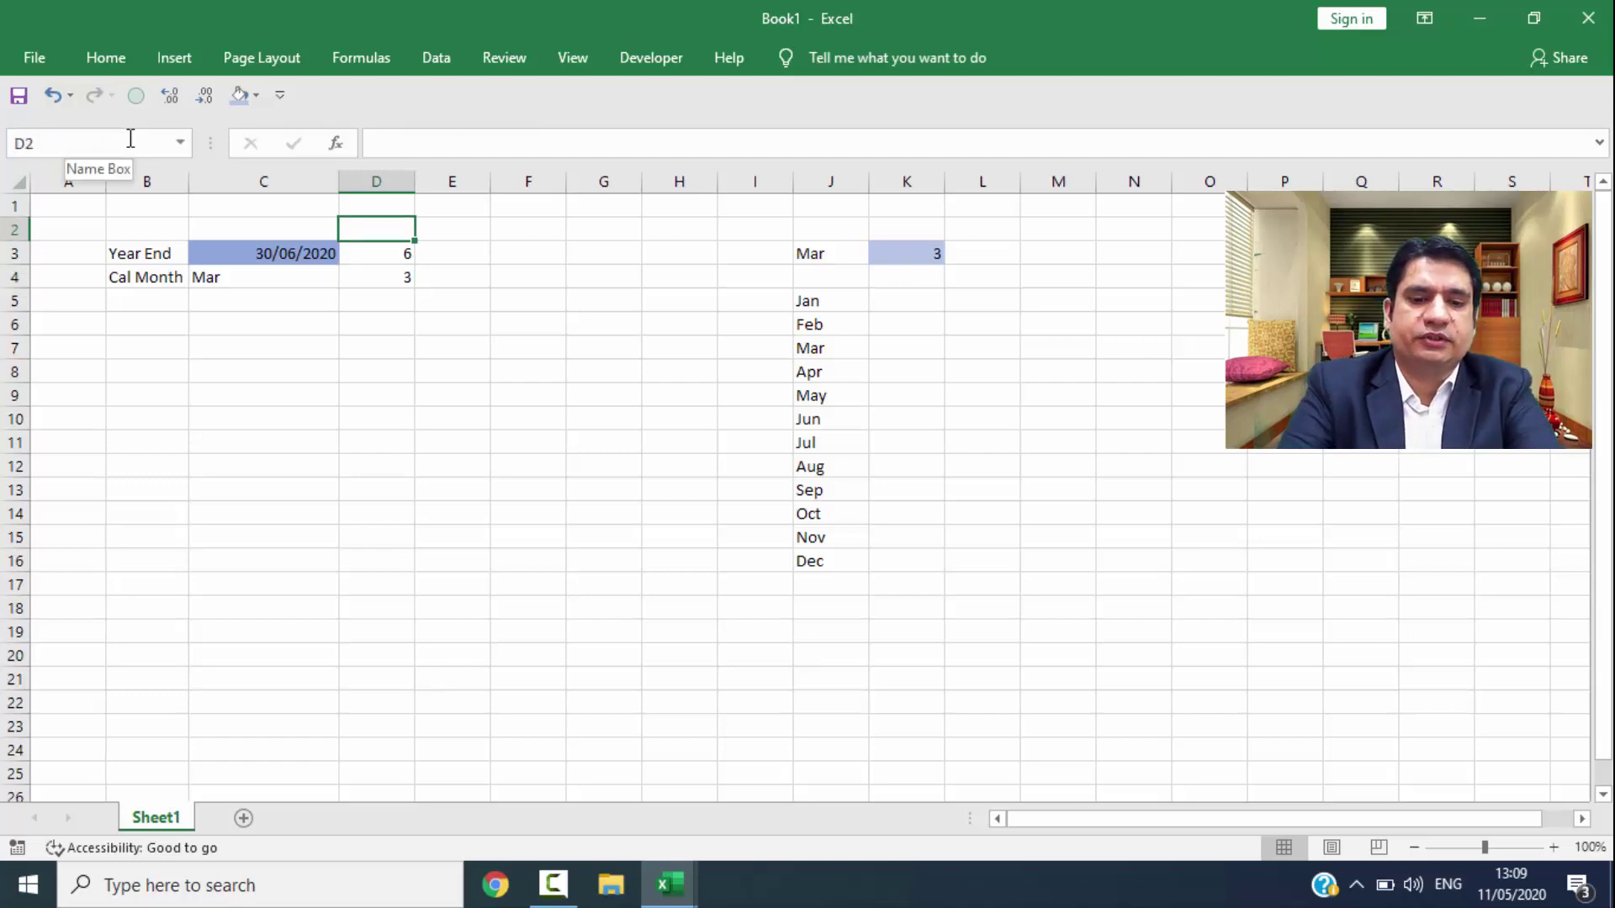
Step: Enter =IF(Year_End=Cal_Month,1,IF(Cal_Month>Year_End,2,3)) in D2, which returns 3
text(=IF()
key(Down)
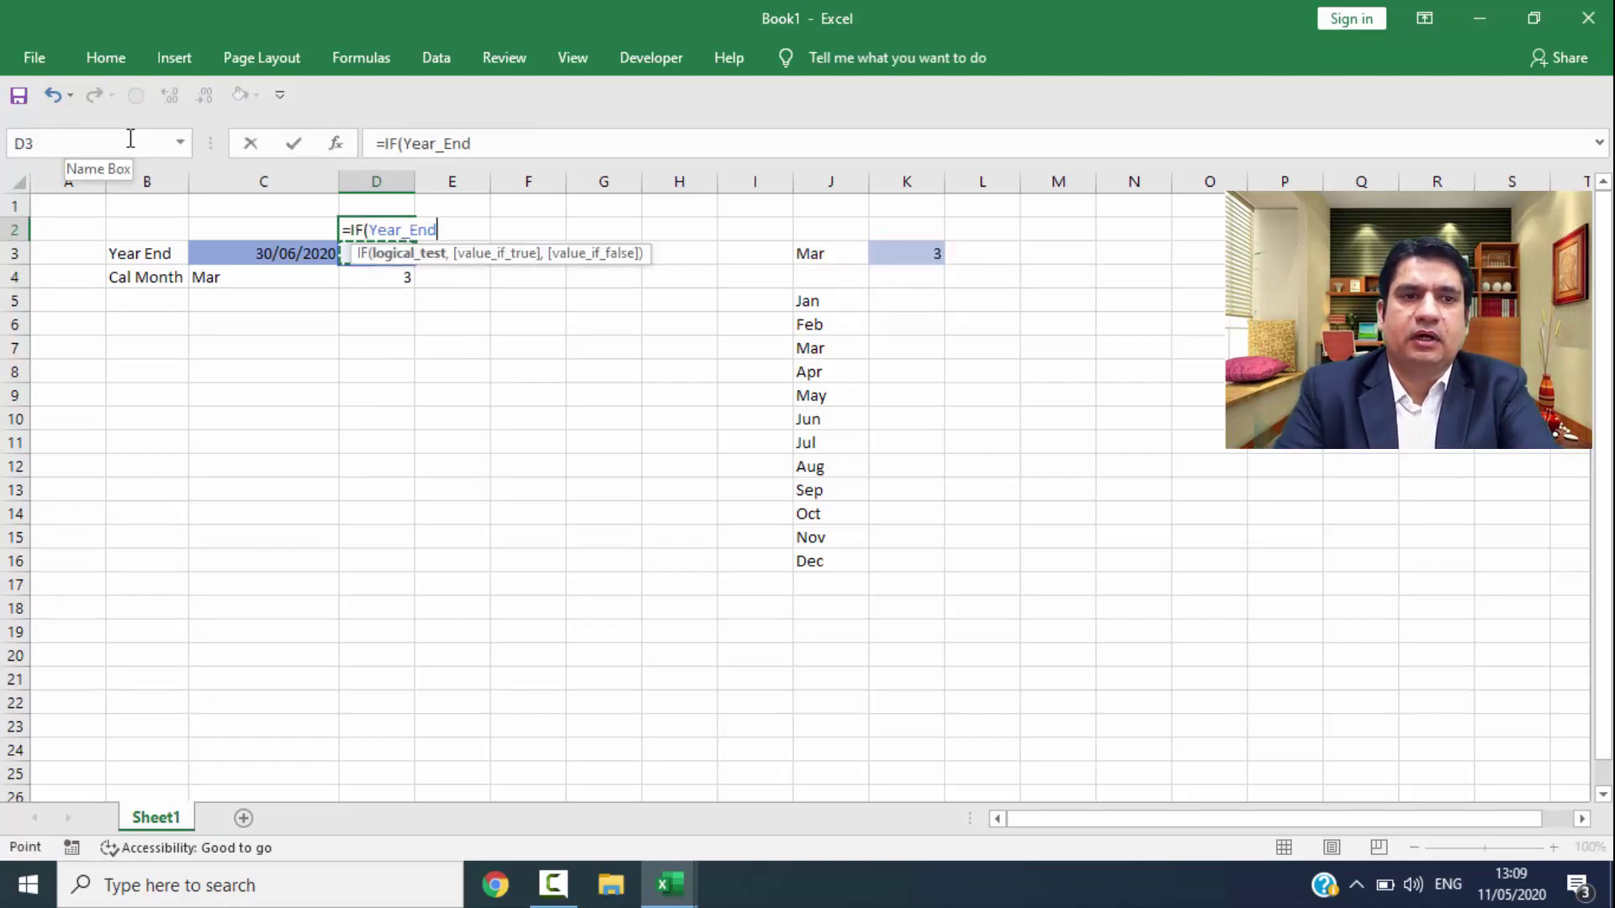
text(=)
key(Down)
key(Down)
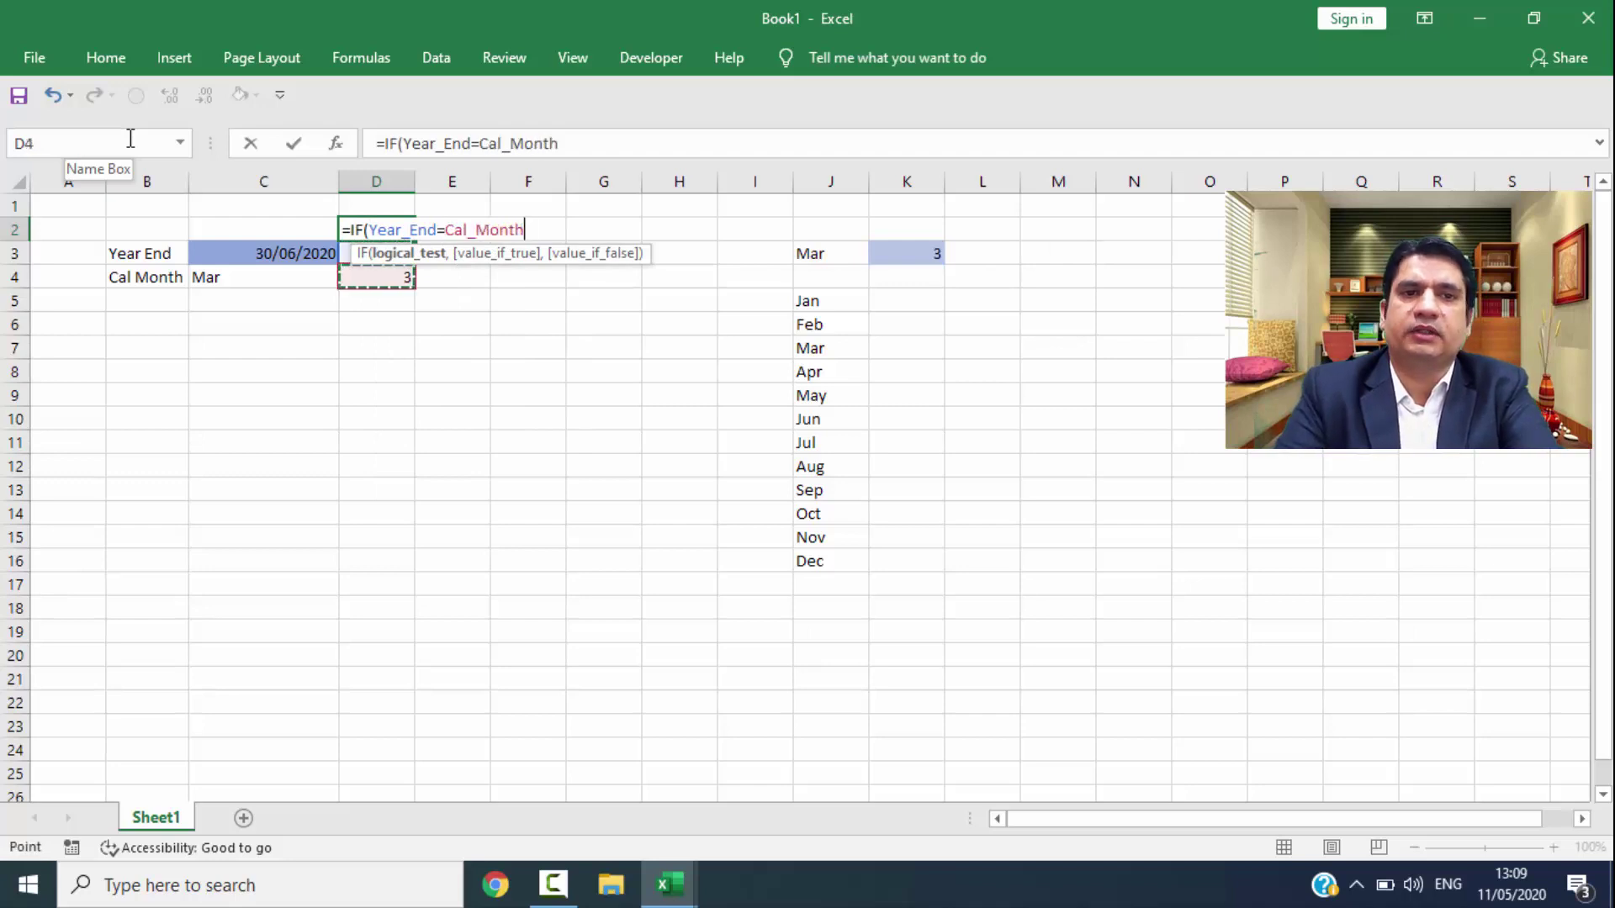
text(,1)
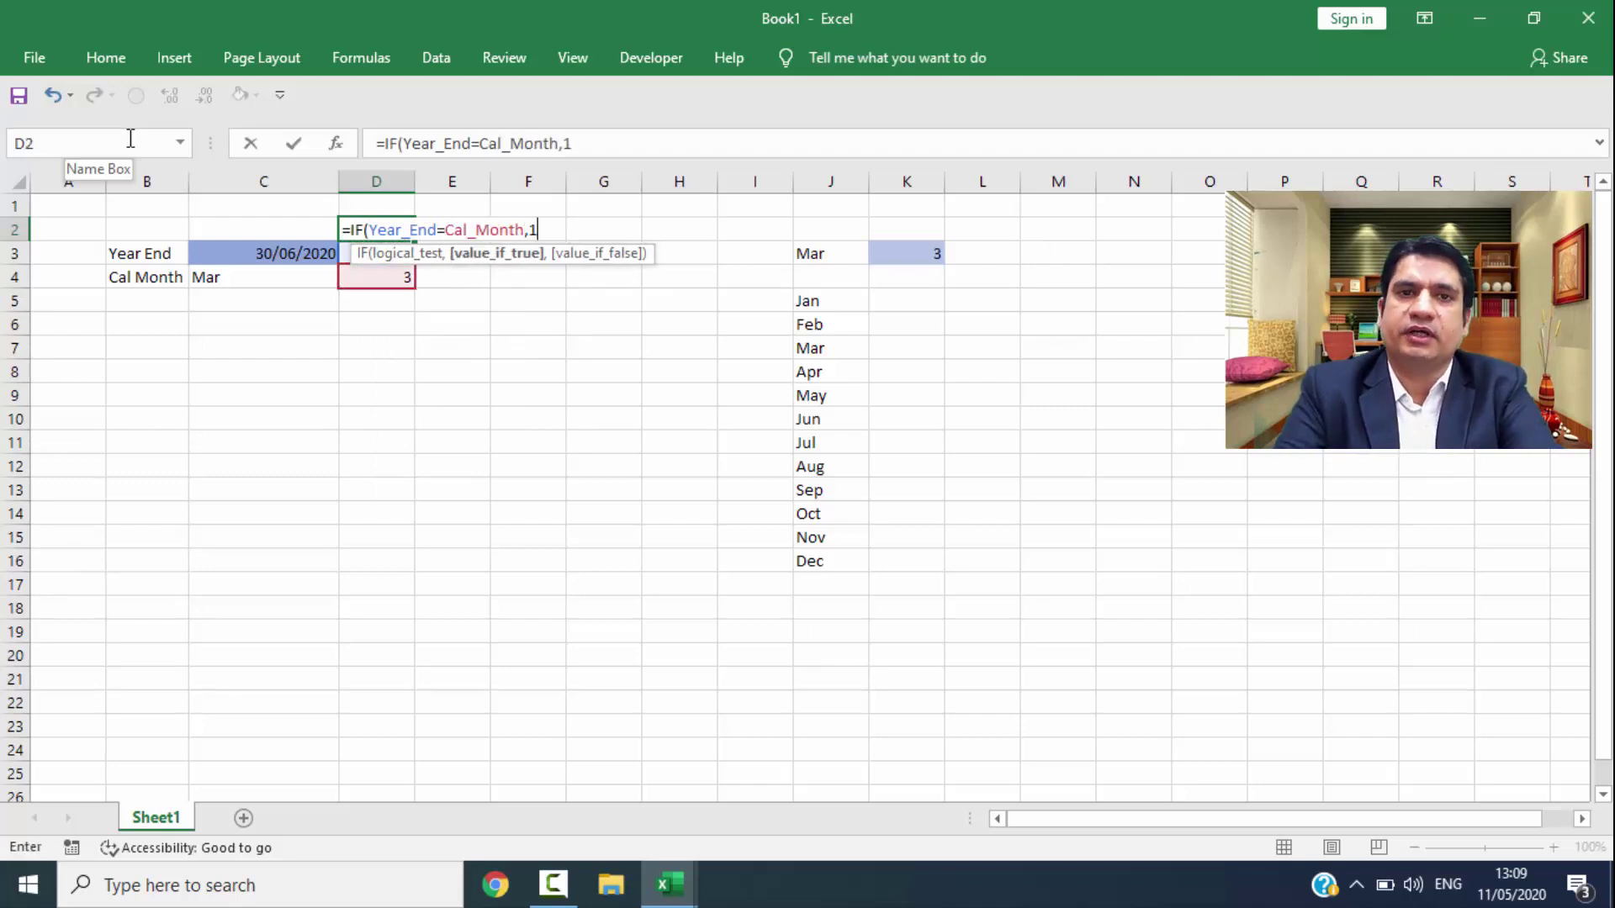
text(,if)
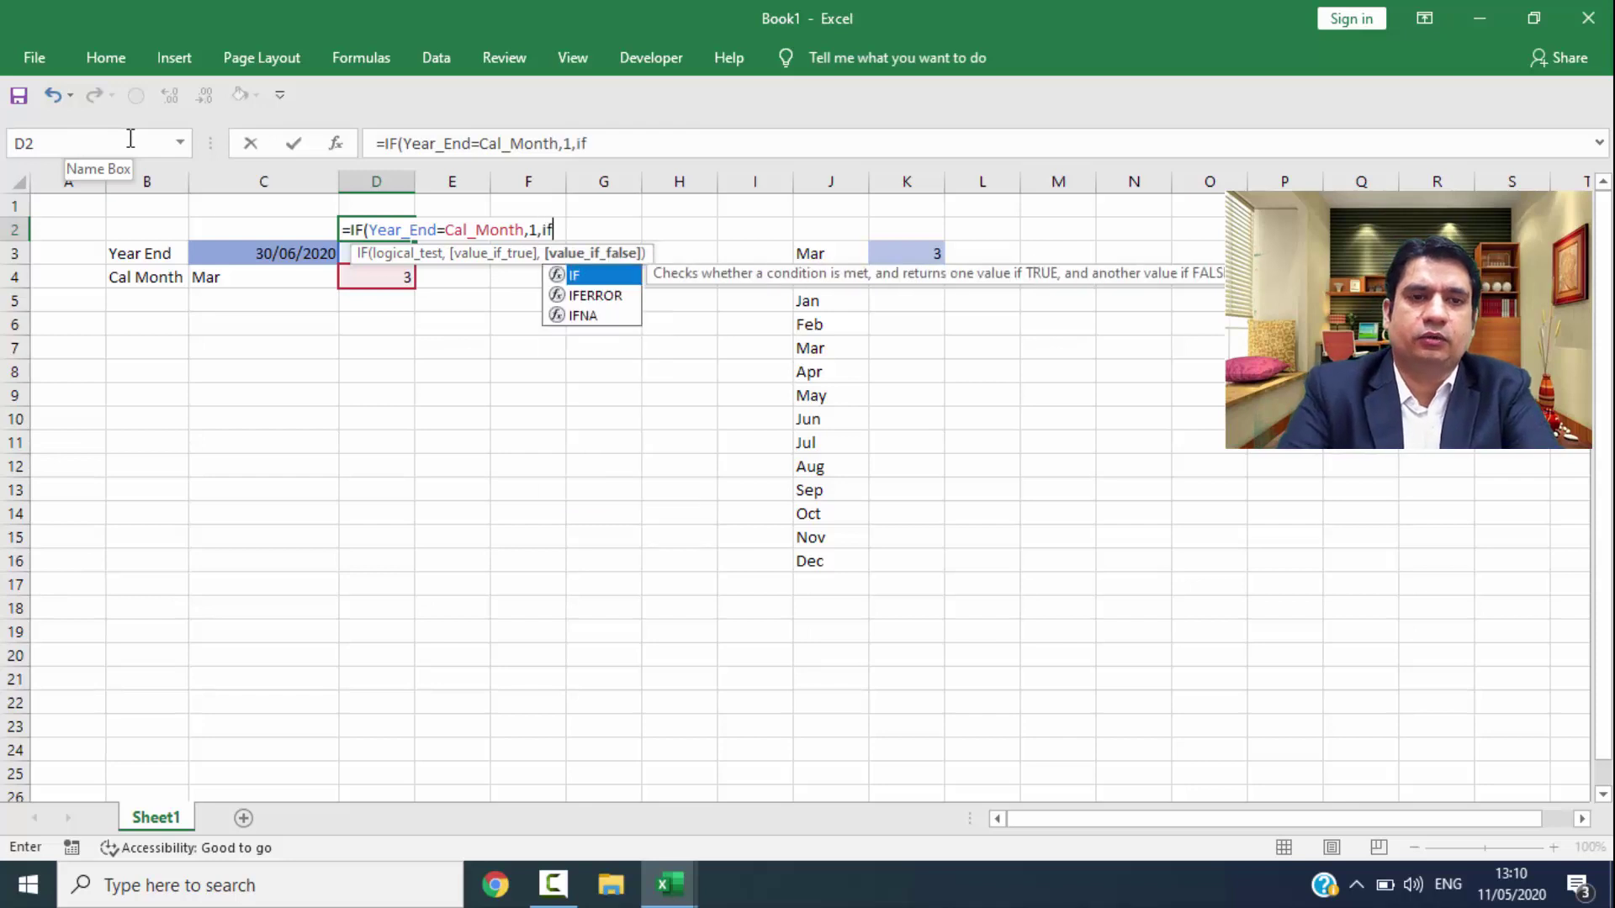
key(Tab)
key(Down)
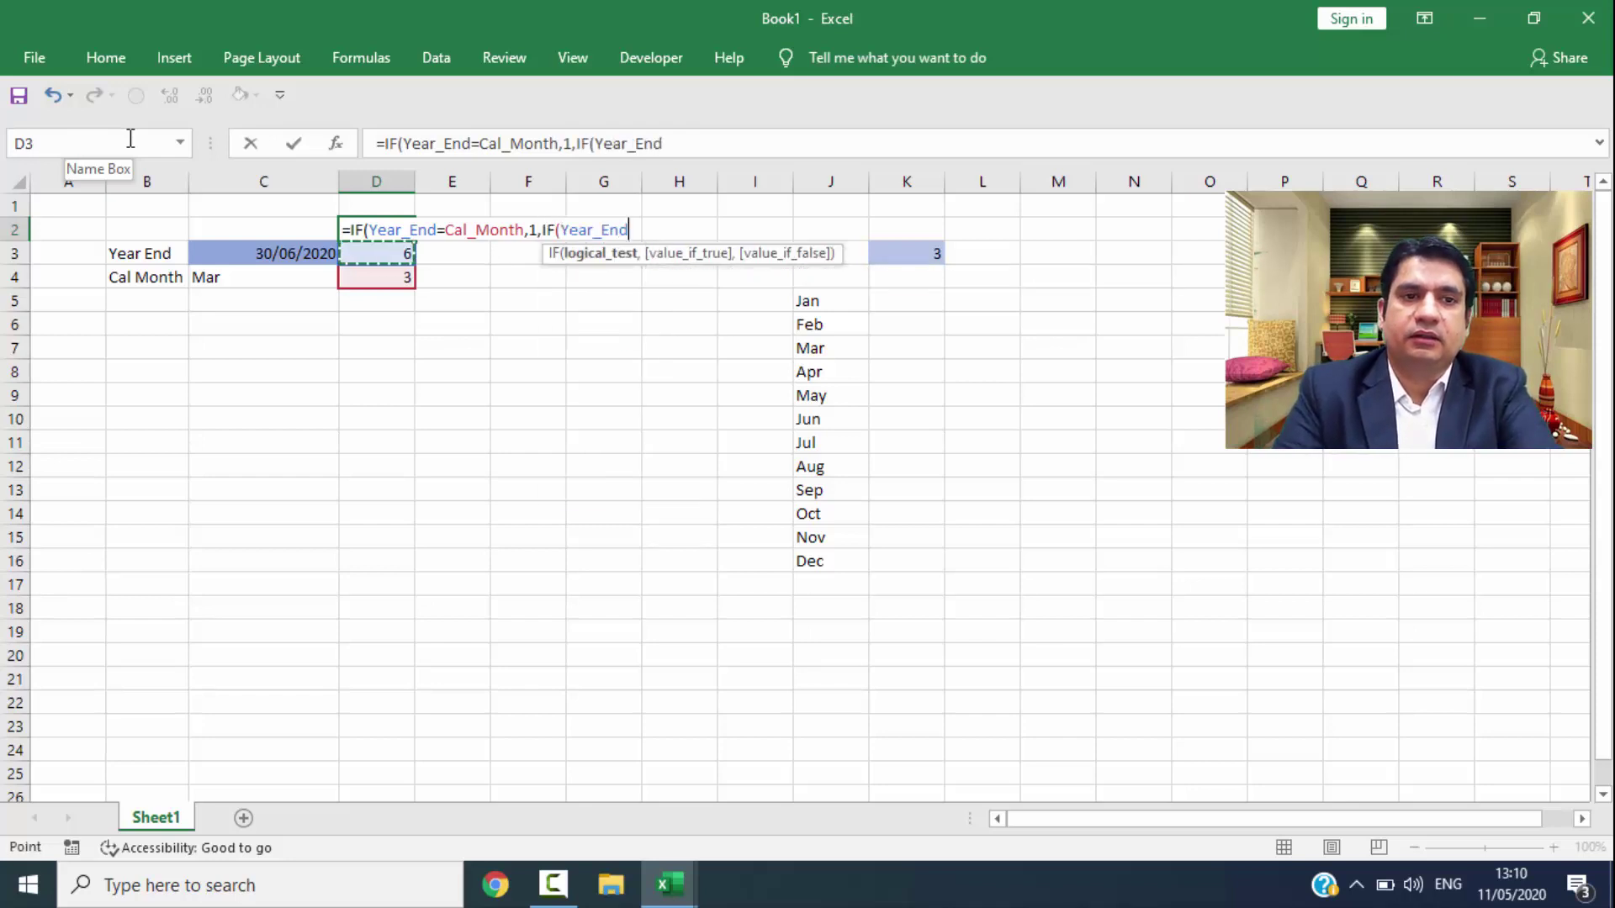
key(Down)
text(>)
key(Down)
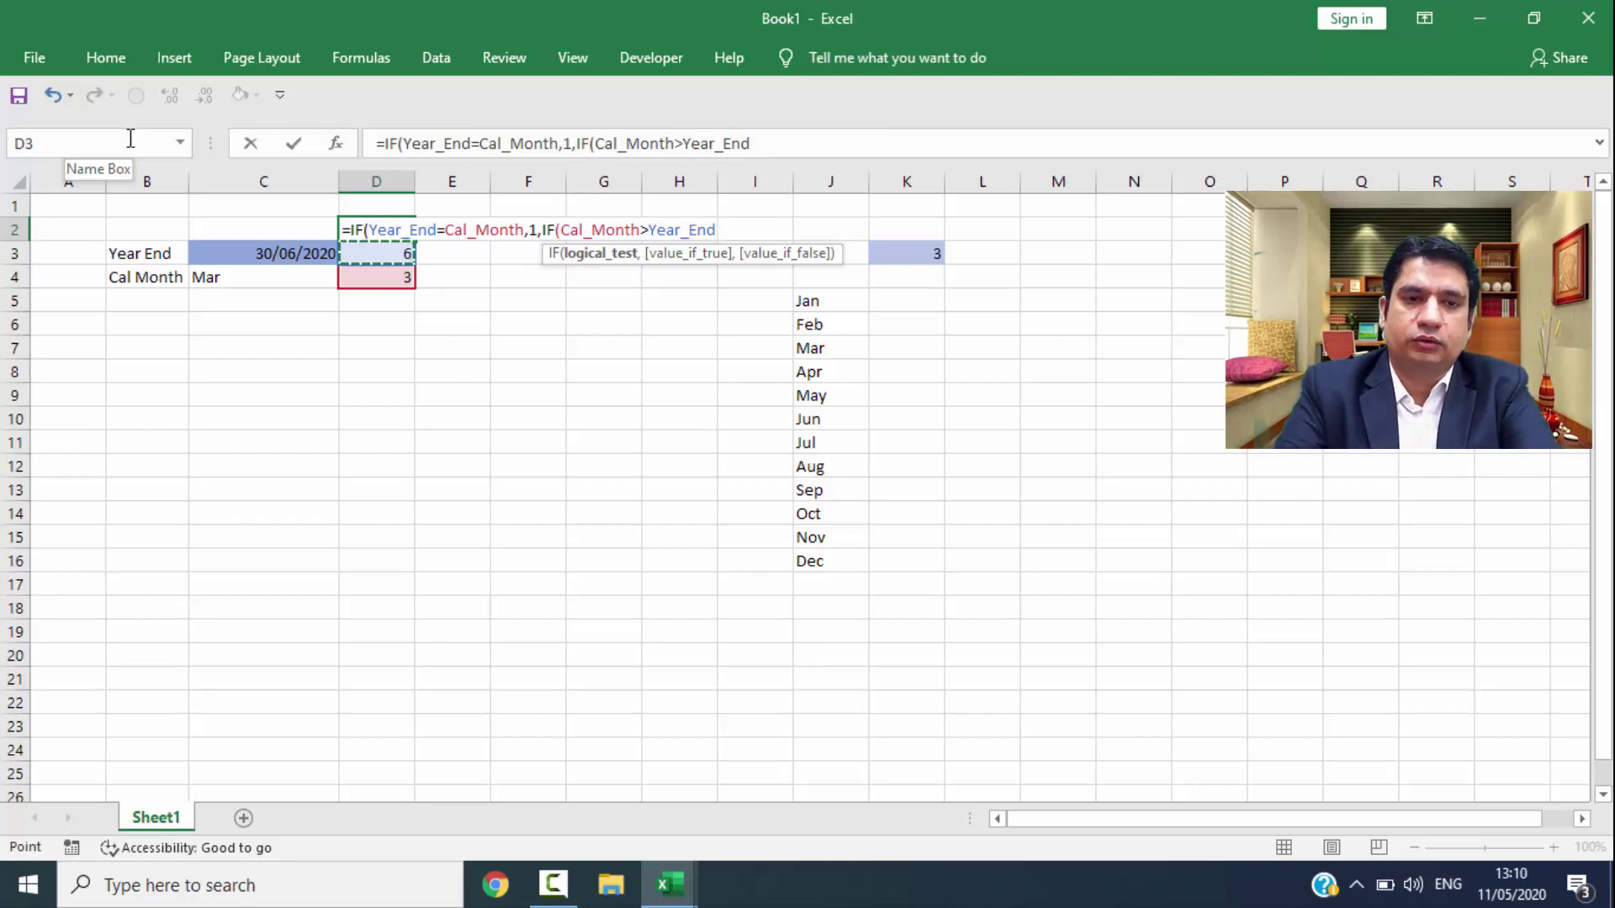
text(,2,3)
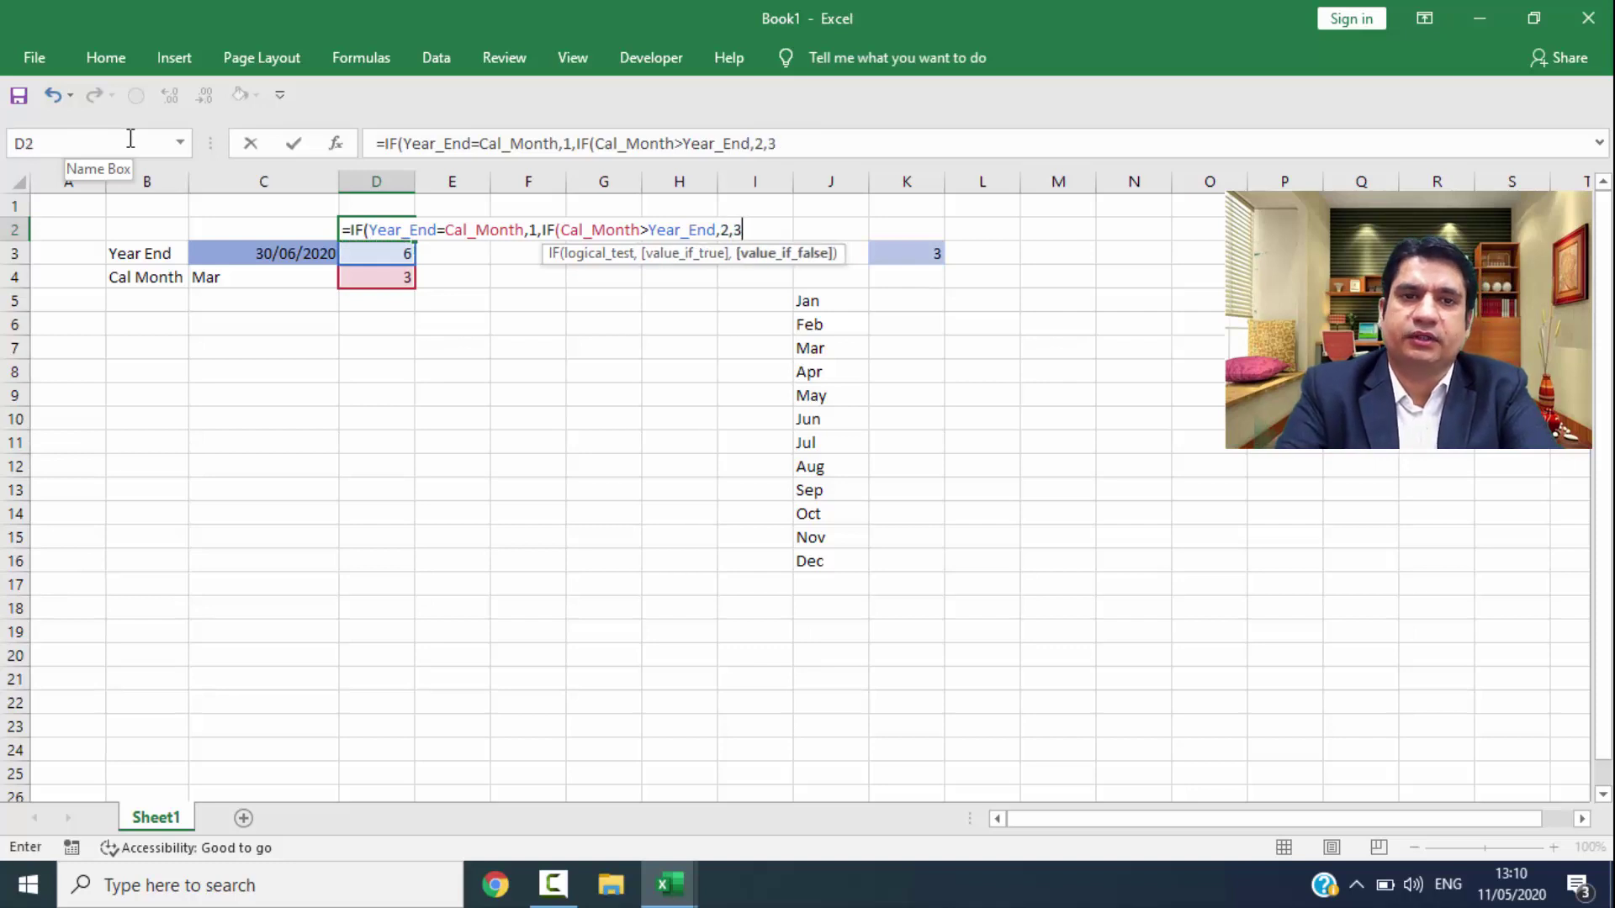
text()))
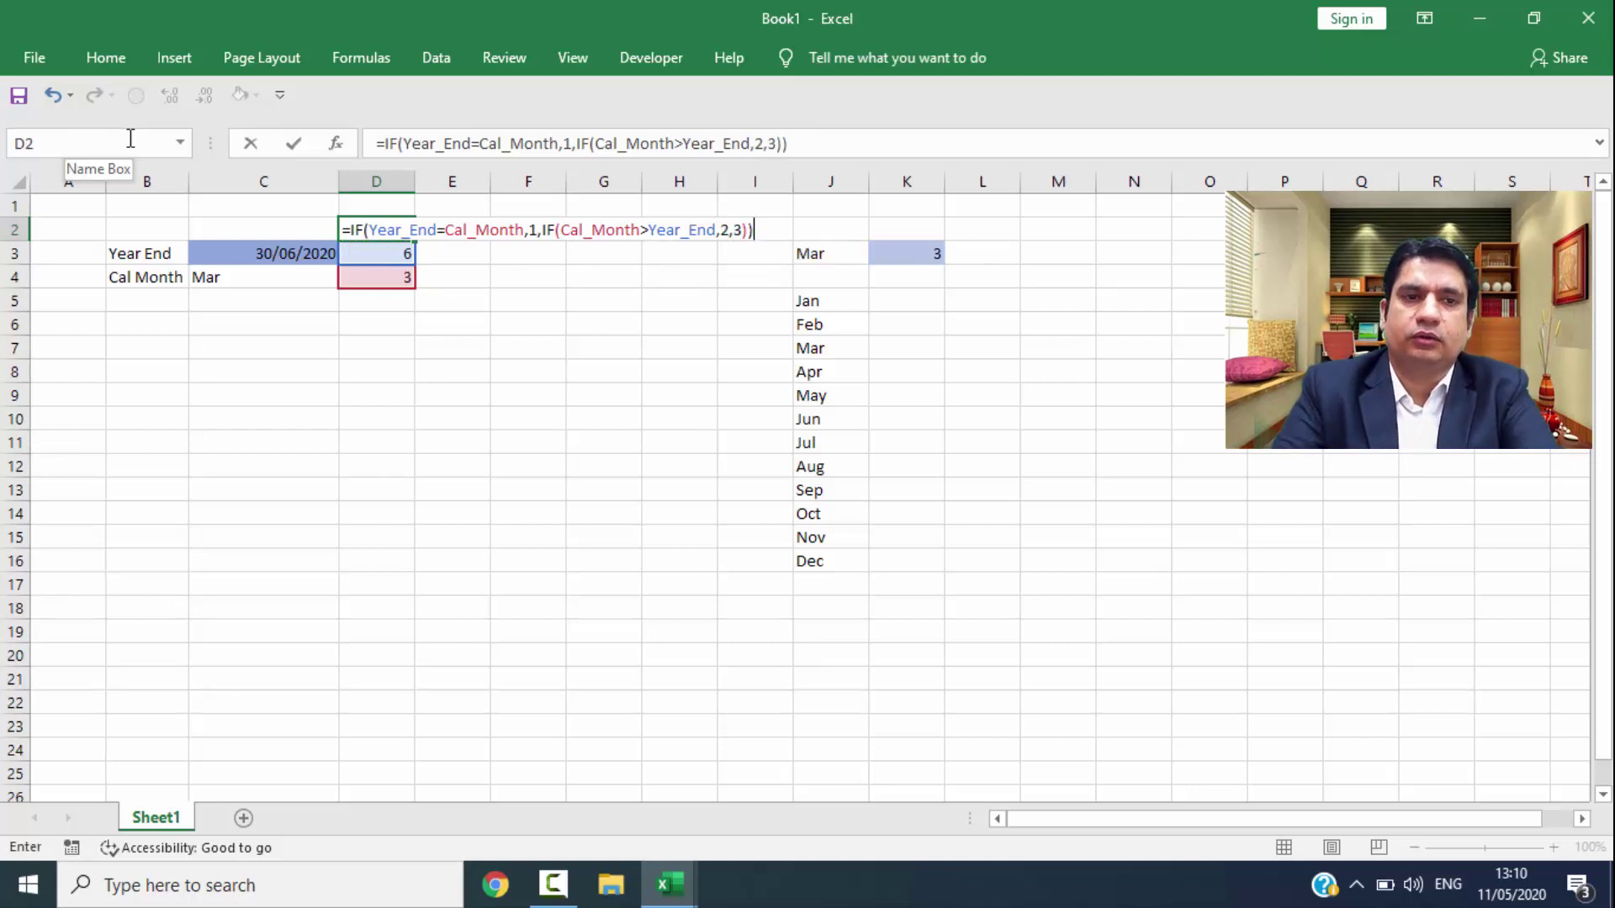
key(Return)
key(ctrl+Right)
key(ctrl+Right)
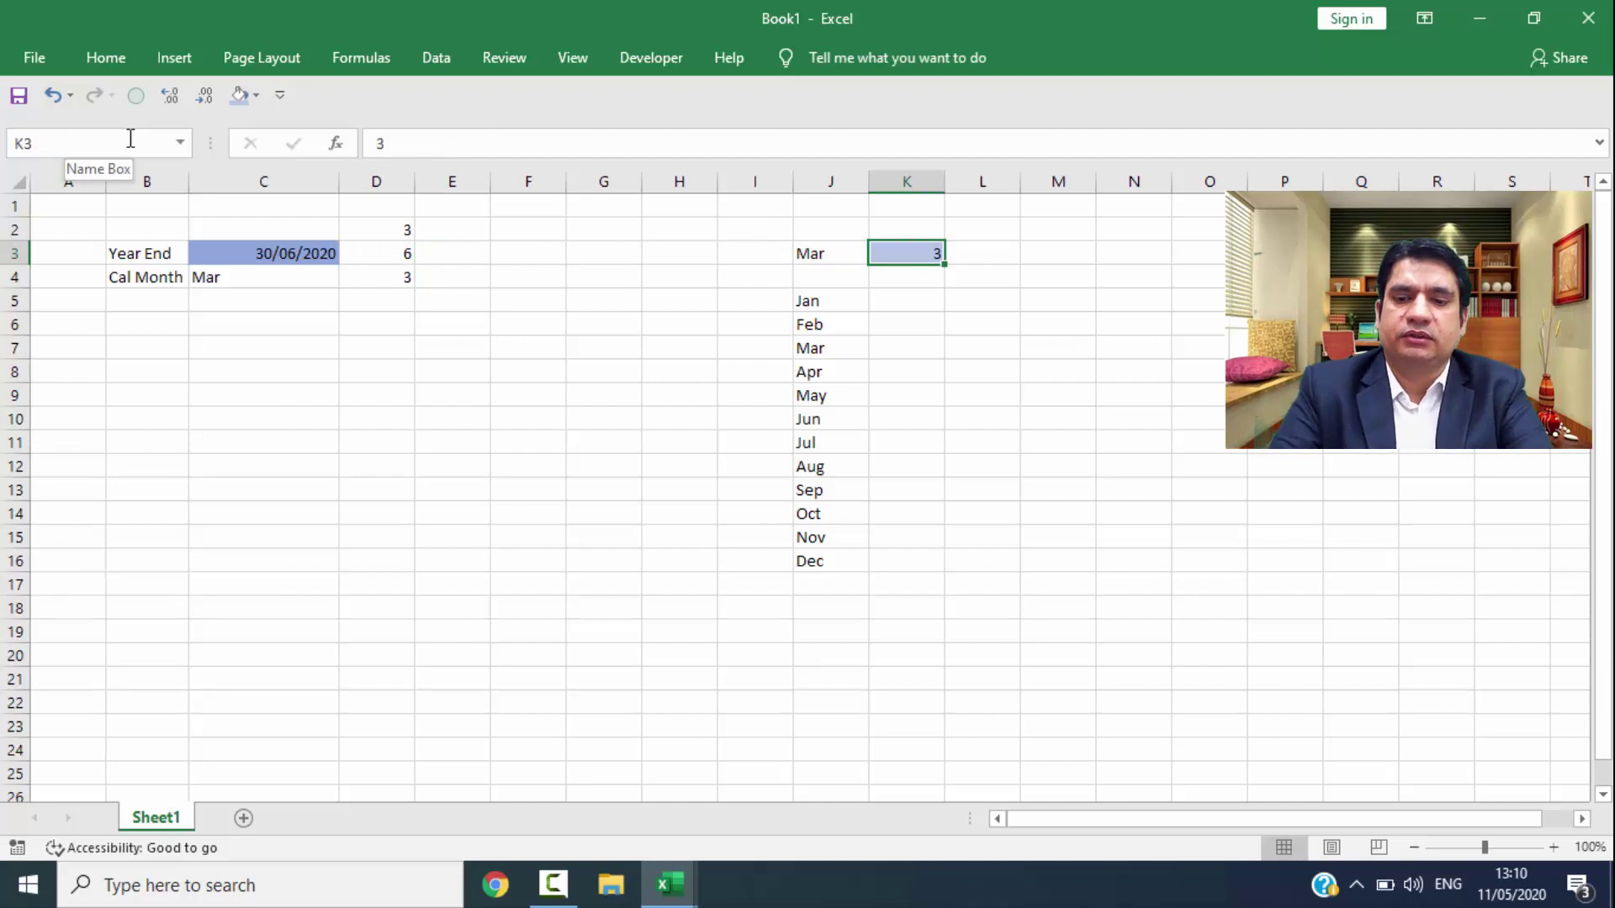
text(6)
key(ctrl+Return)
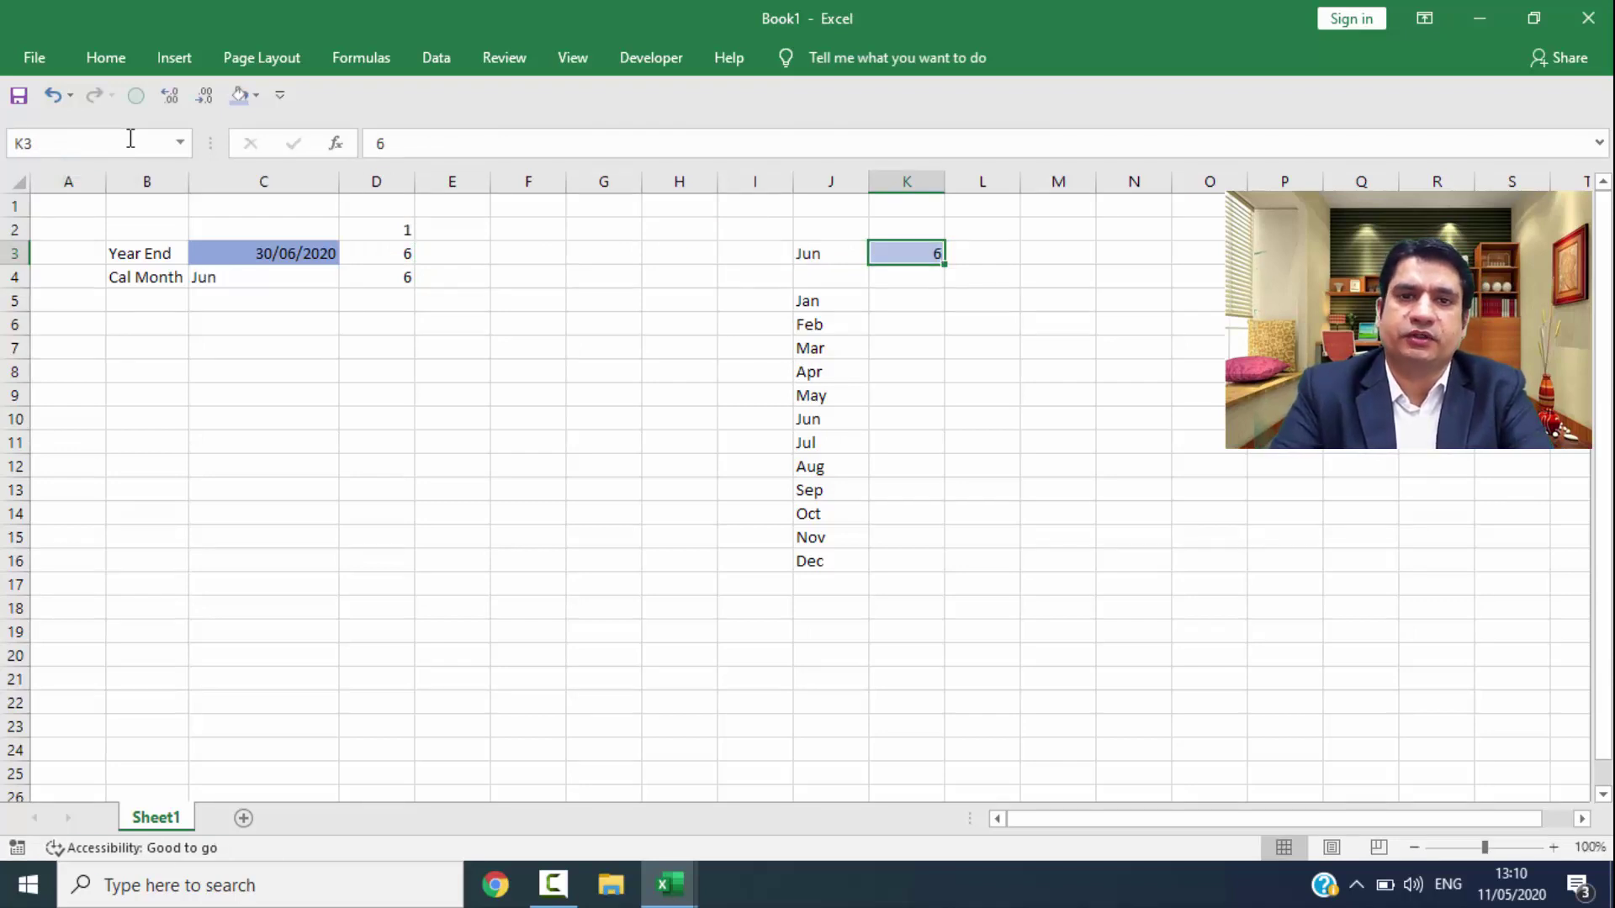
text(9)
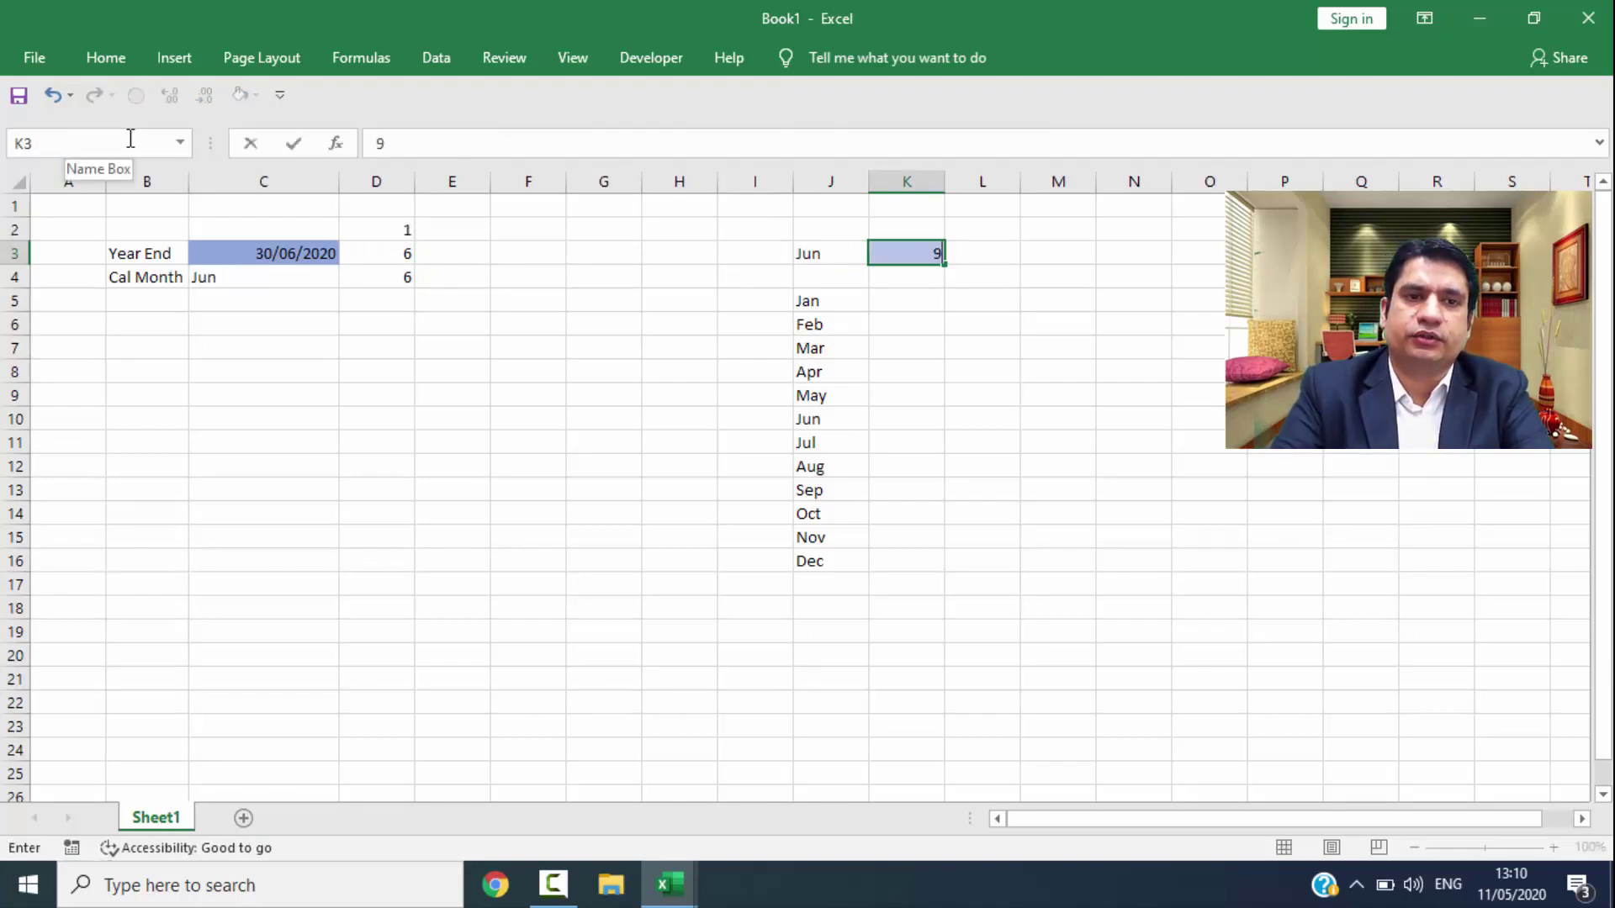
key(ctrl+Return)
text(3)
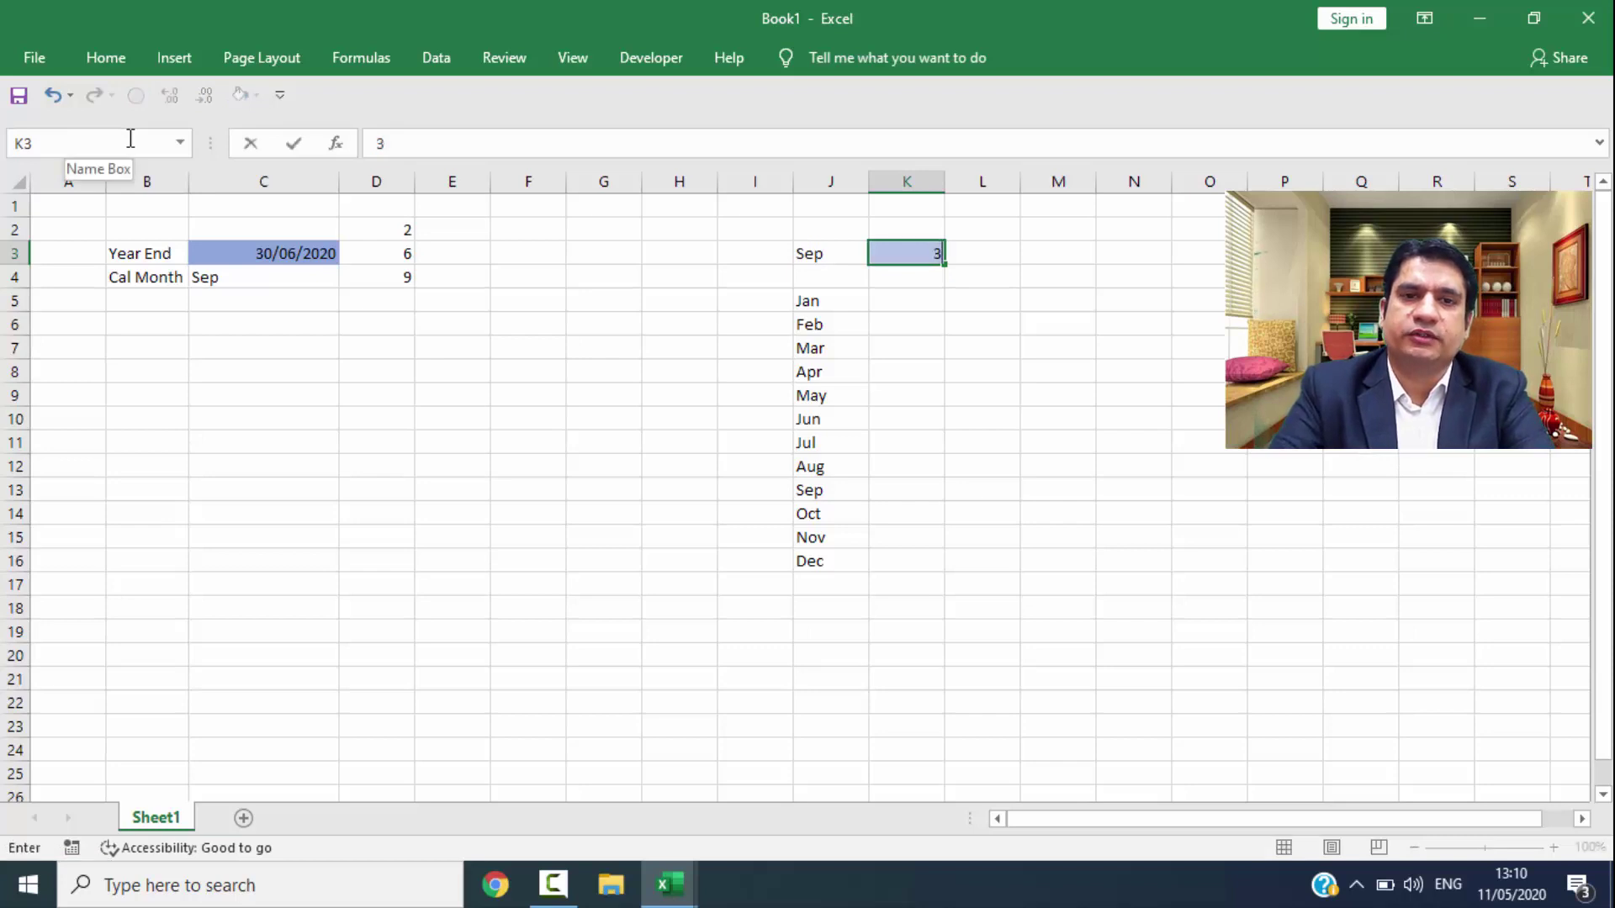
key(ctrl+Return)
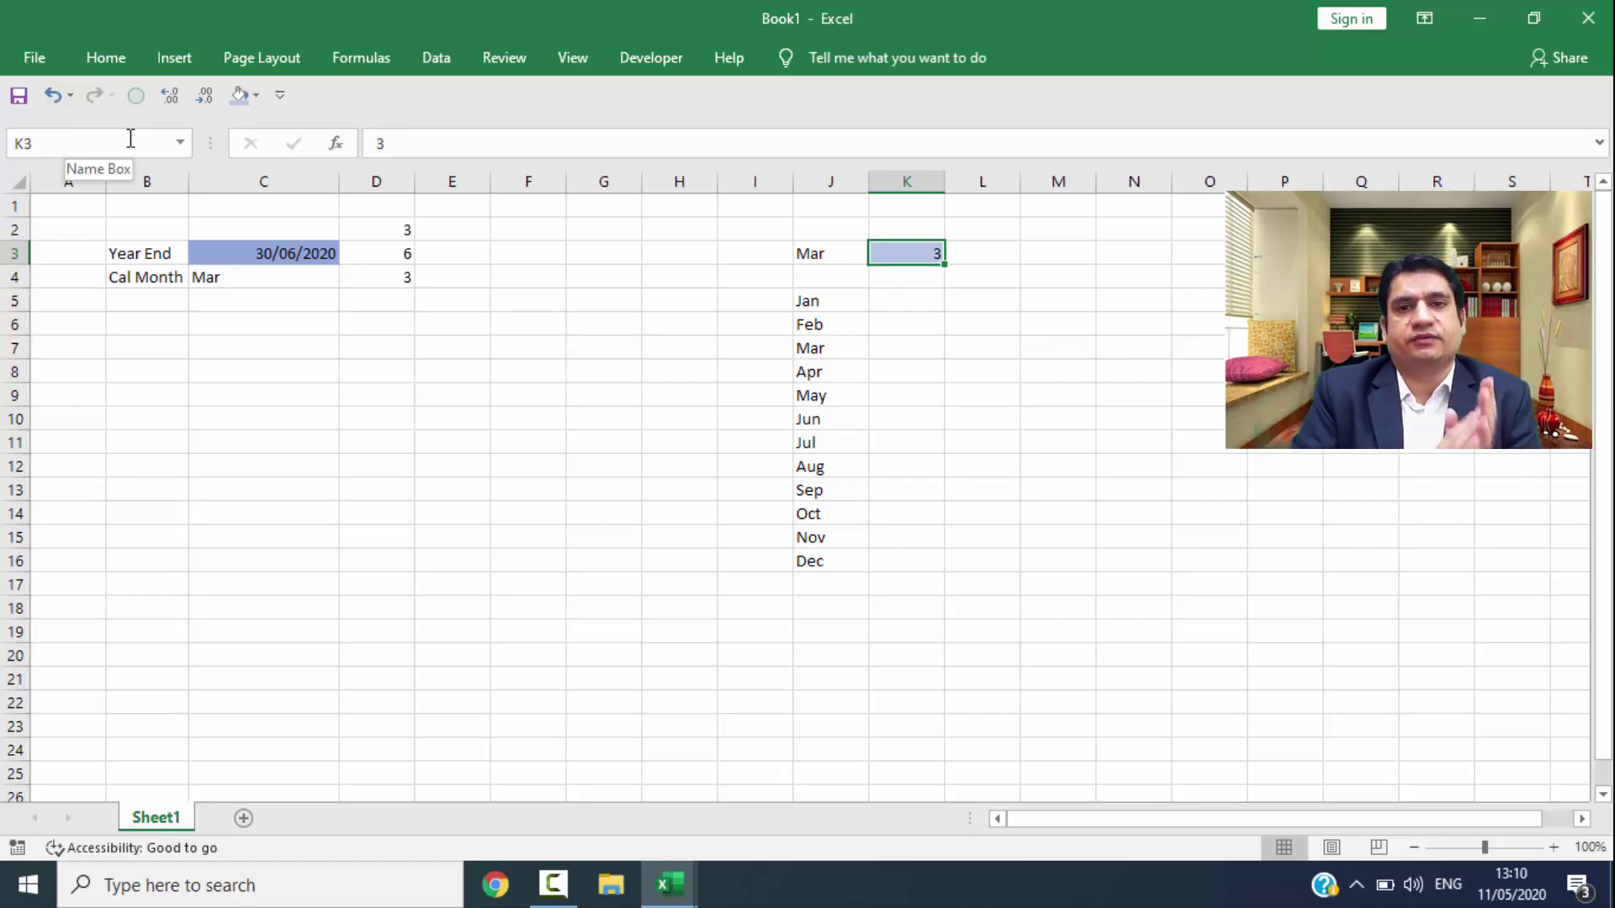
key(ctrl+Left)
key(ctrl+Left)
key(ctrl+Left)
Step: Add a Revenue label and years 2017–2021 across C8:G8 using =C8+1 filled right
key(Down)
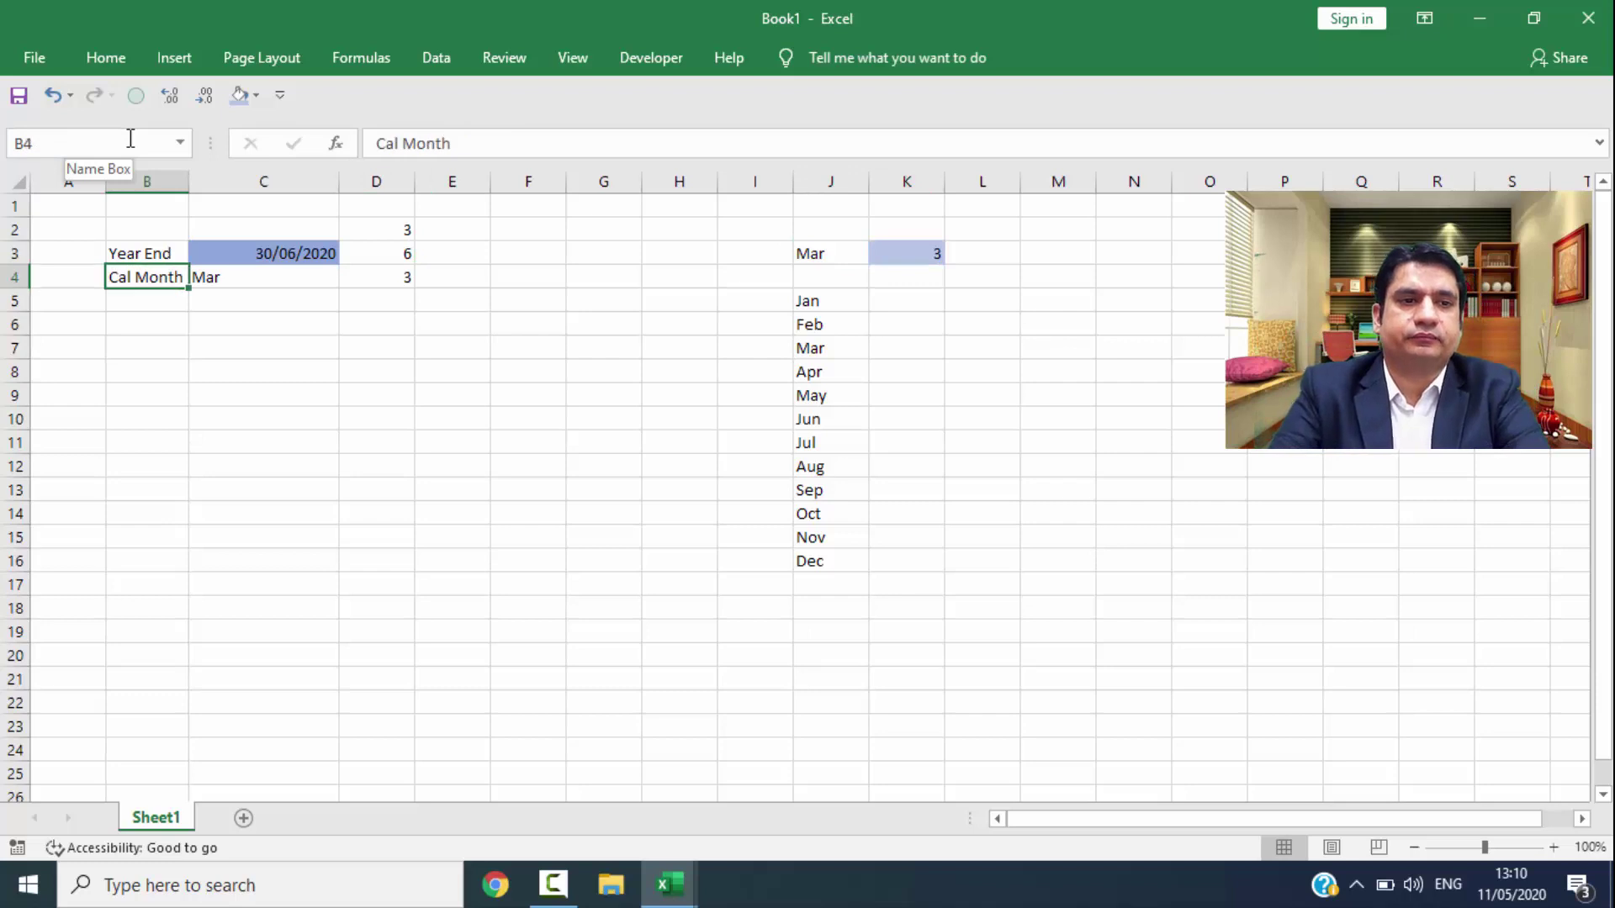
key(Down)
key(Down)
key(Down)
key(Down)
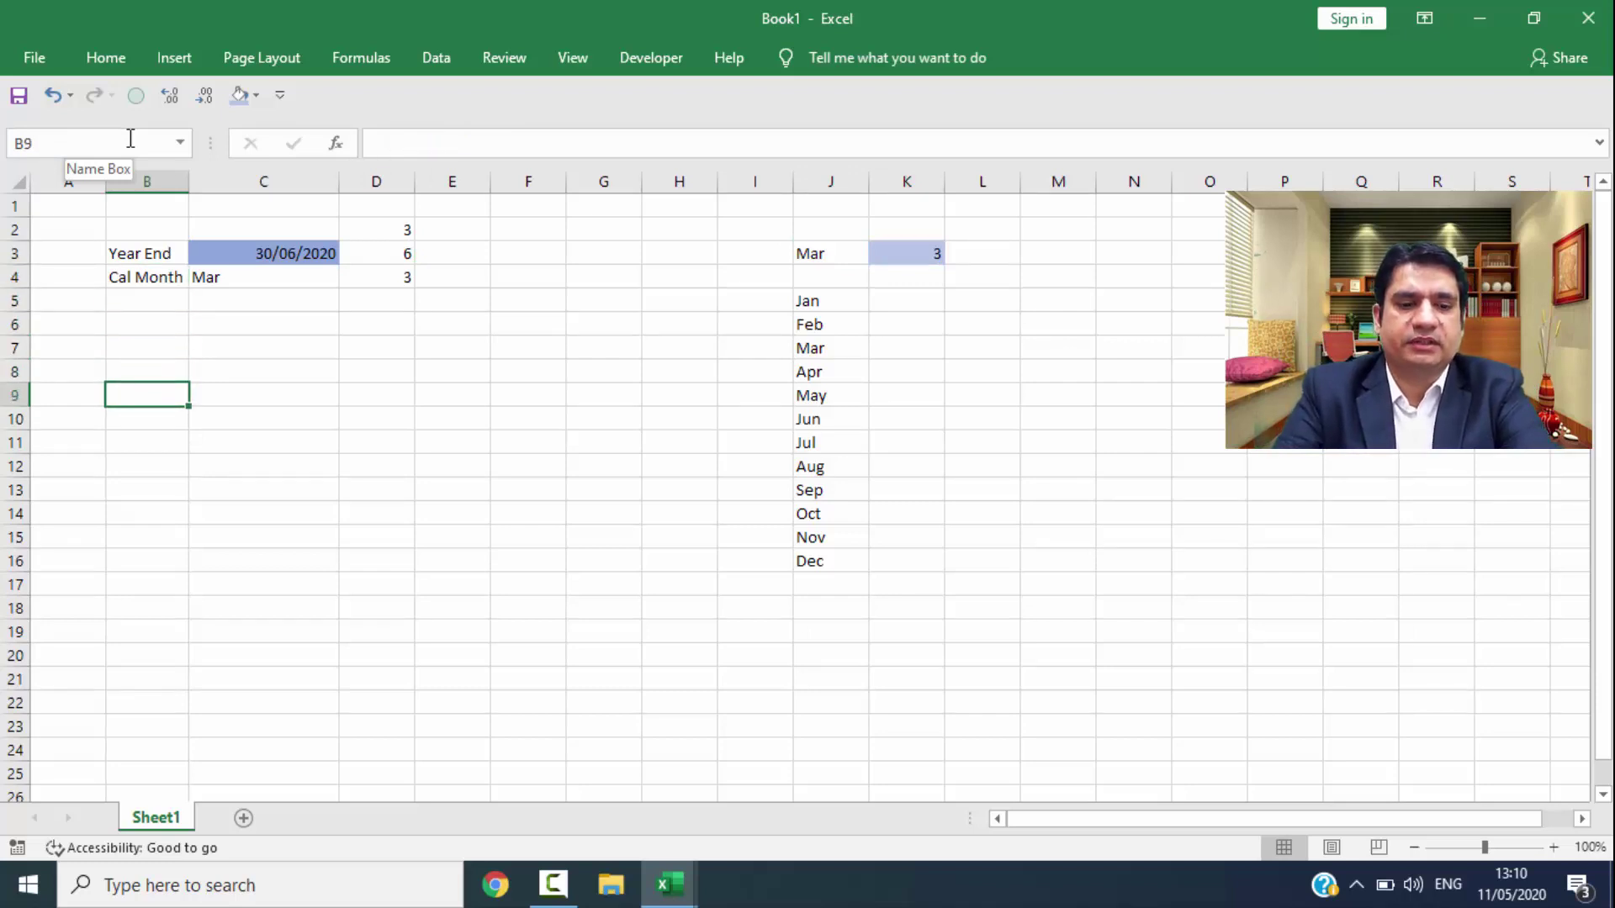
text(Revenue)
key(Tab)
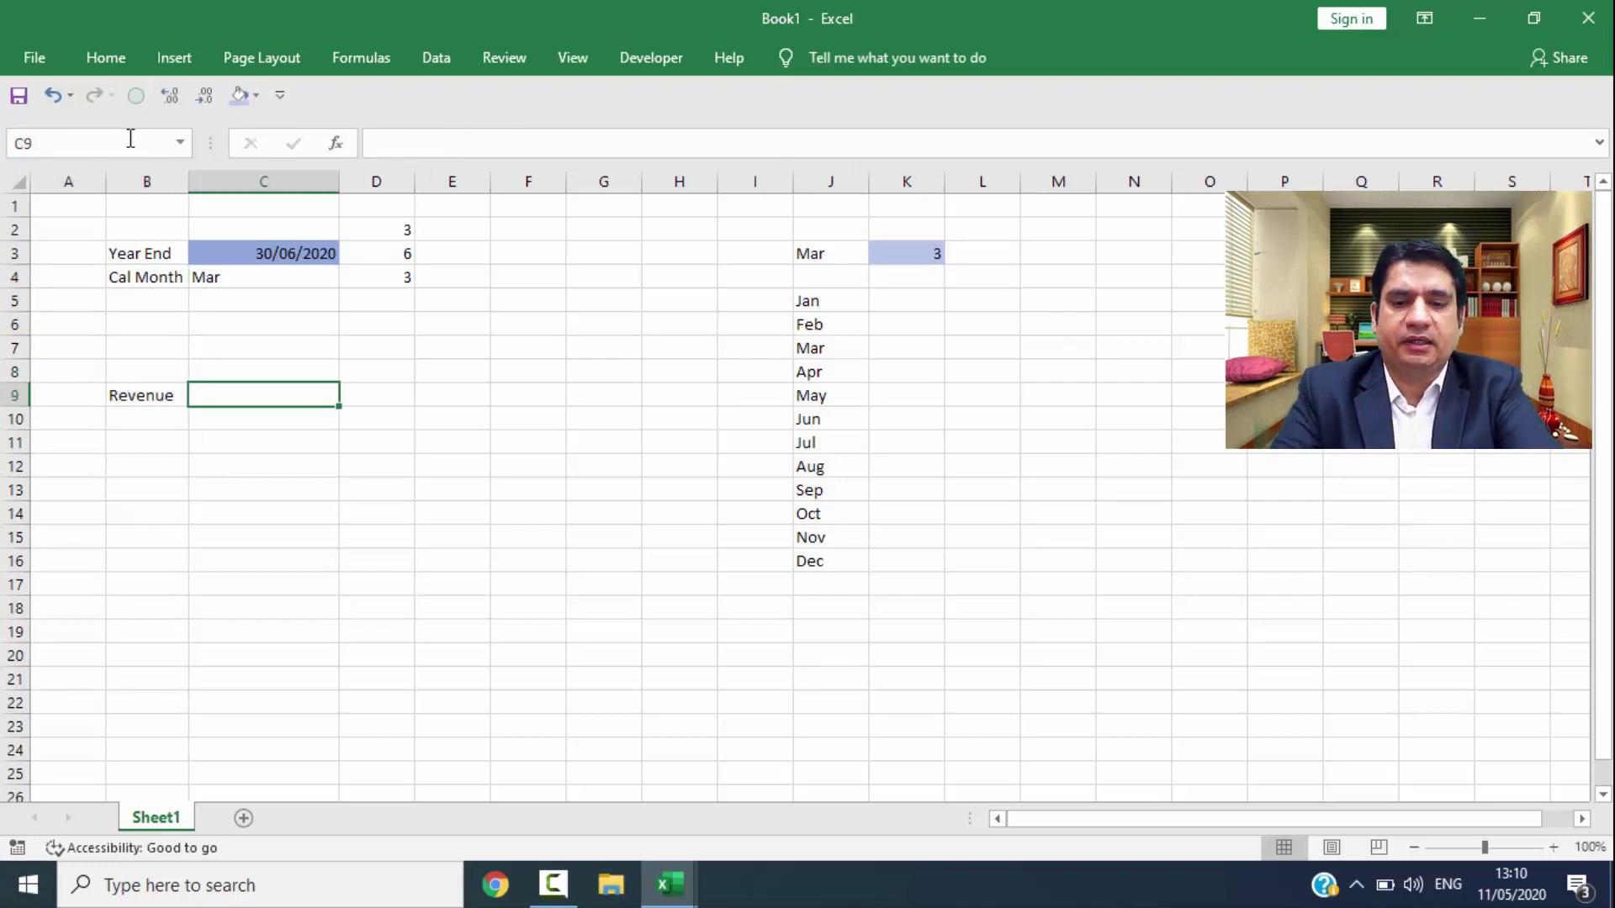
key(Up)
text(201)
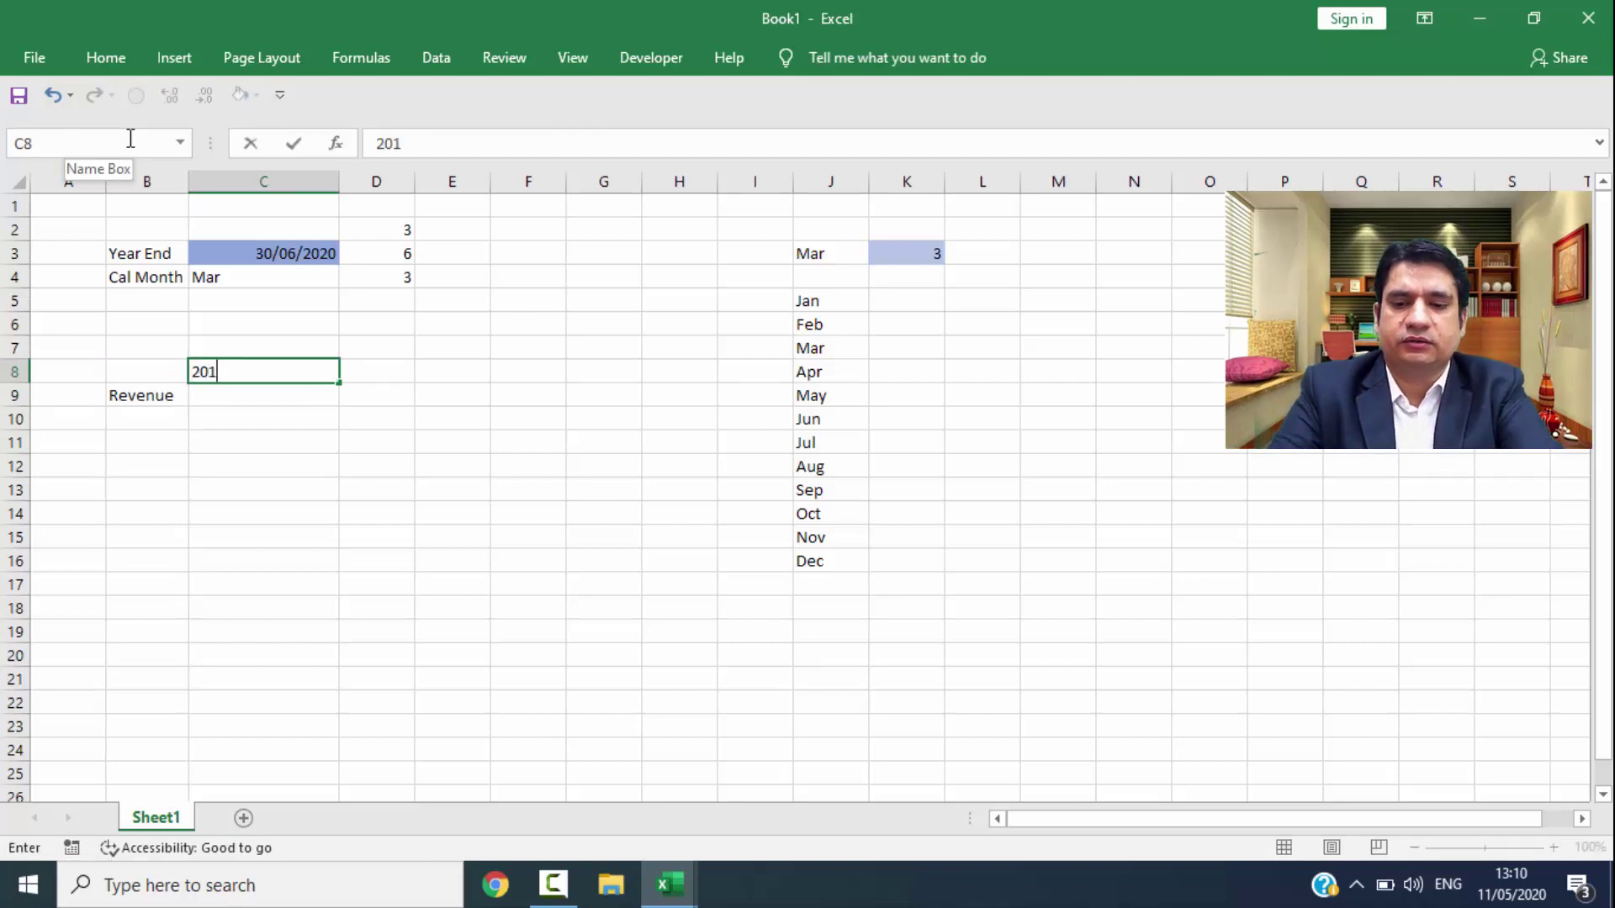
text(7)
key(Tab)
text(=C8+1)
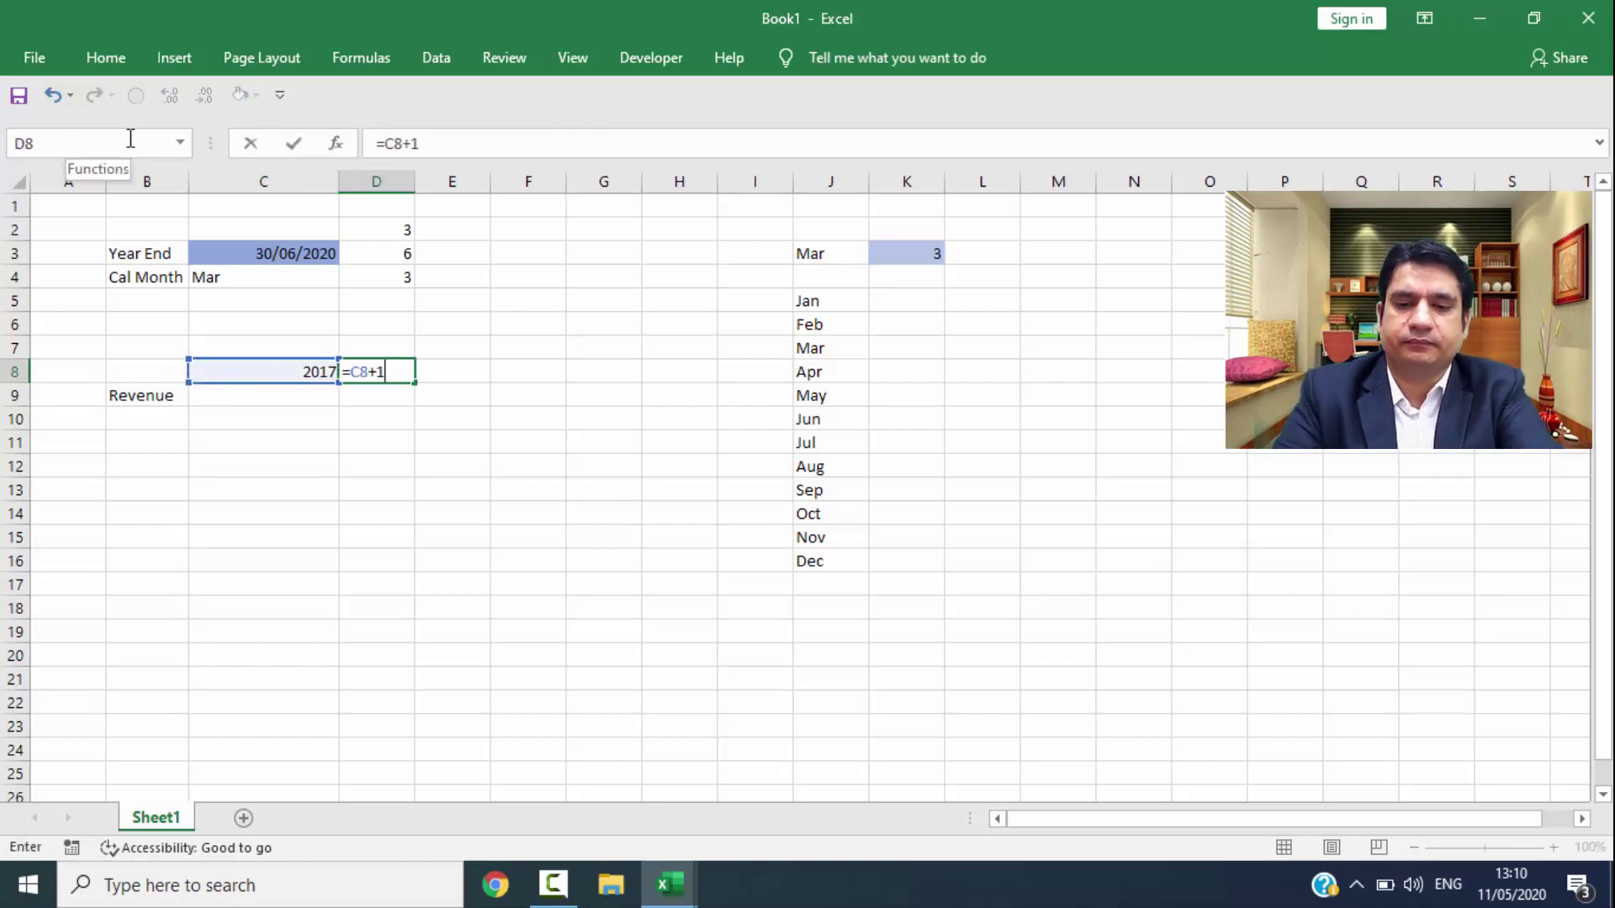
key(shift+Right)
key(shift+Right)
key(shift+Right)
key(ctrl+r)
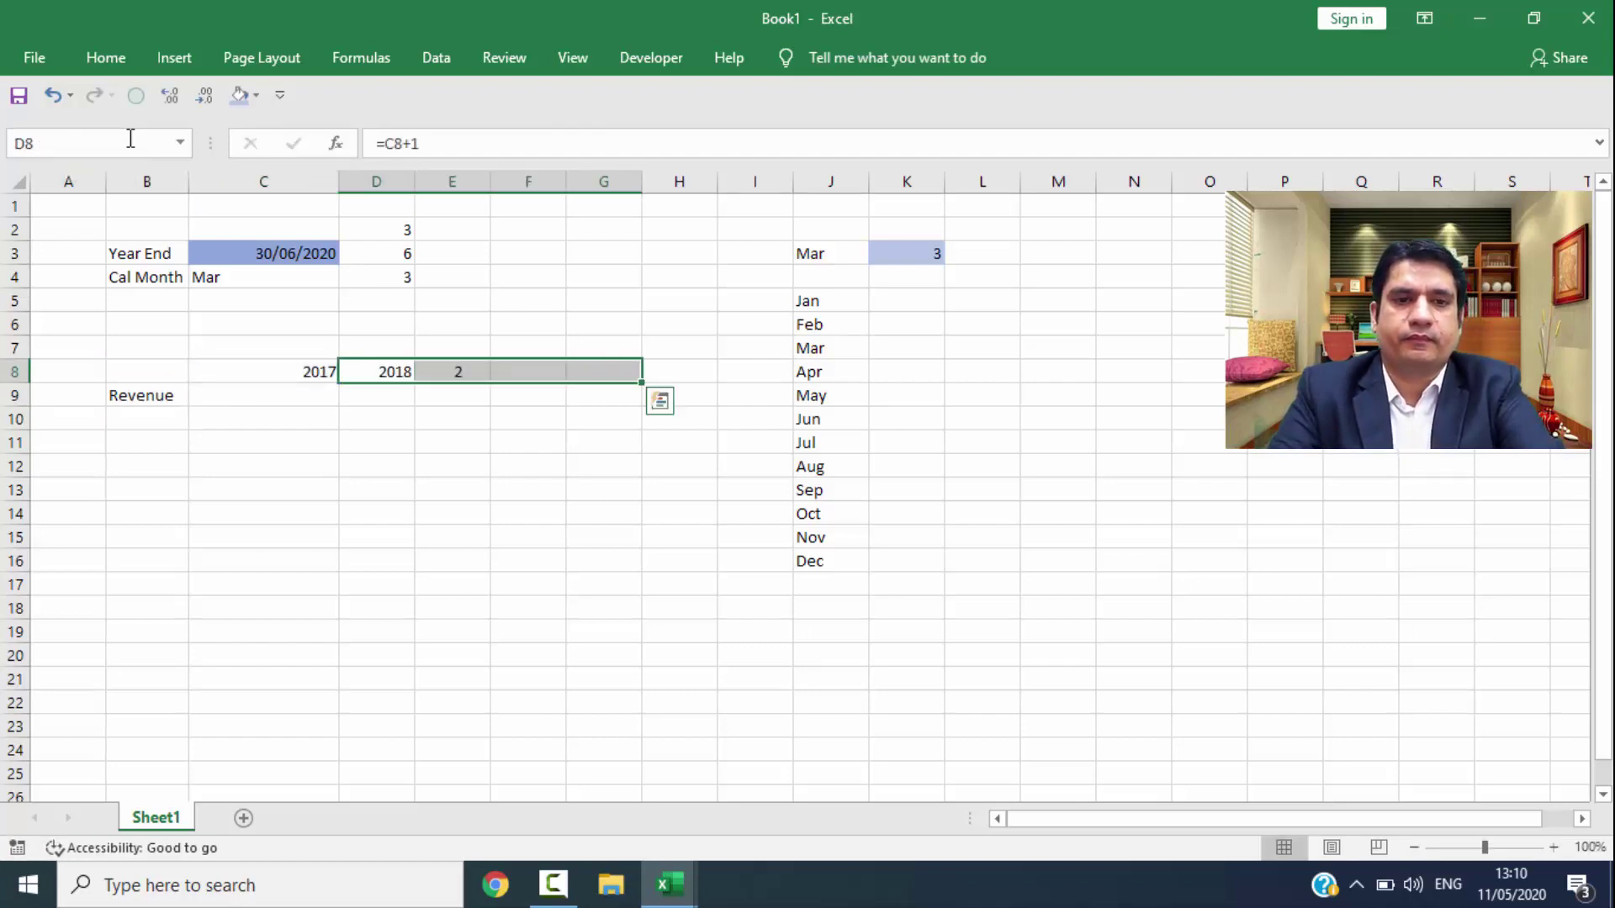
Step: Move the Revenue label down to B10
key(Down)
key(Left)
key(Left)
key(ctrl+c)
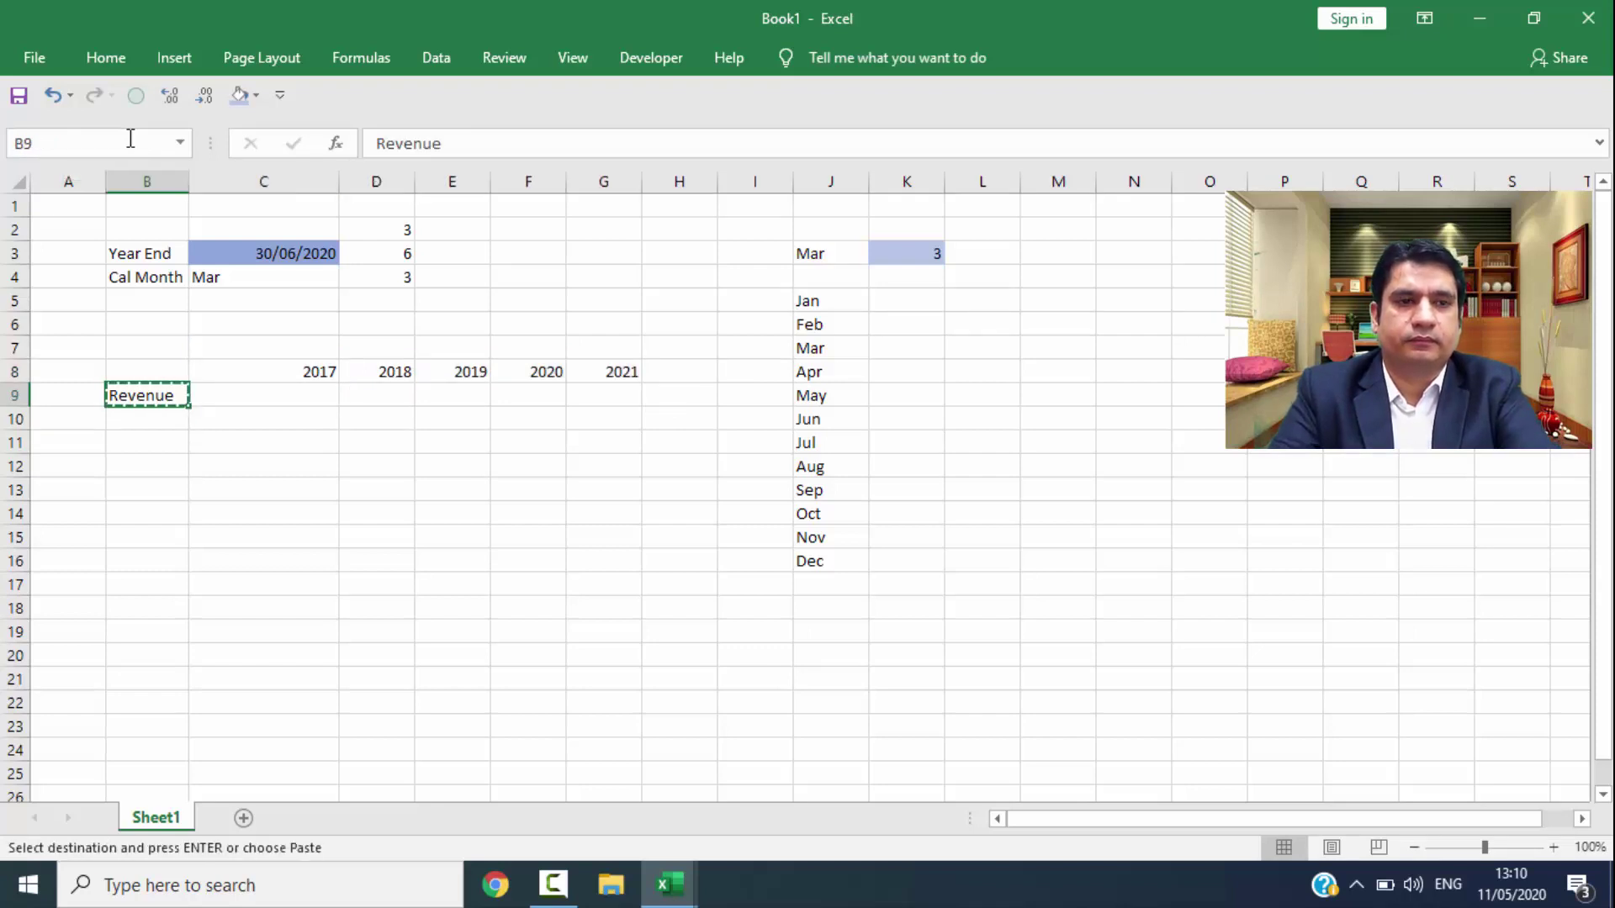
key(Down)
key(Return)
key(Right)
key(Right)
key(Left)
Step: Enter revenue values 100, 150, 250, 500 and 650 in C10:G10
text(100)
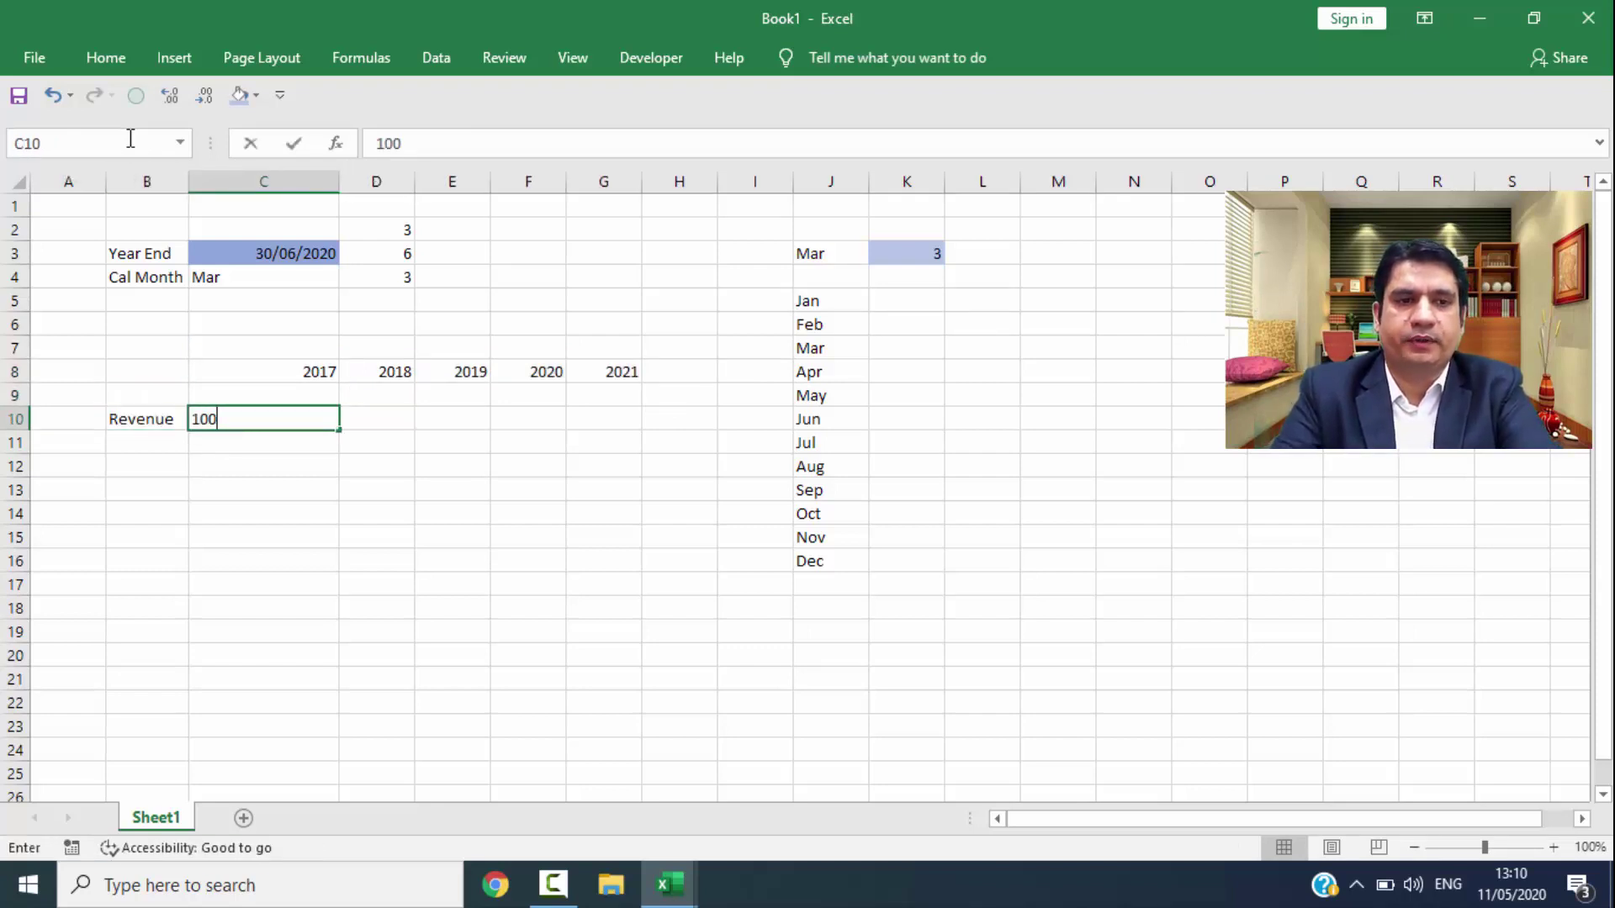
key(Right)
text(150)
key(Right)
text(25)
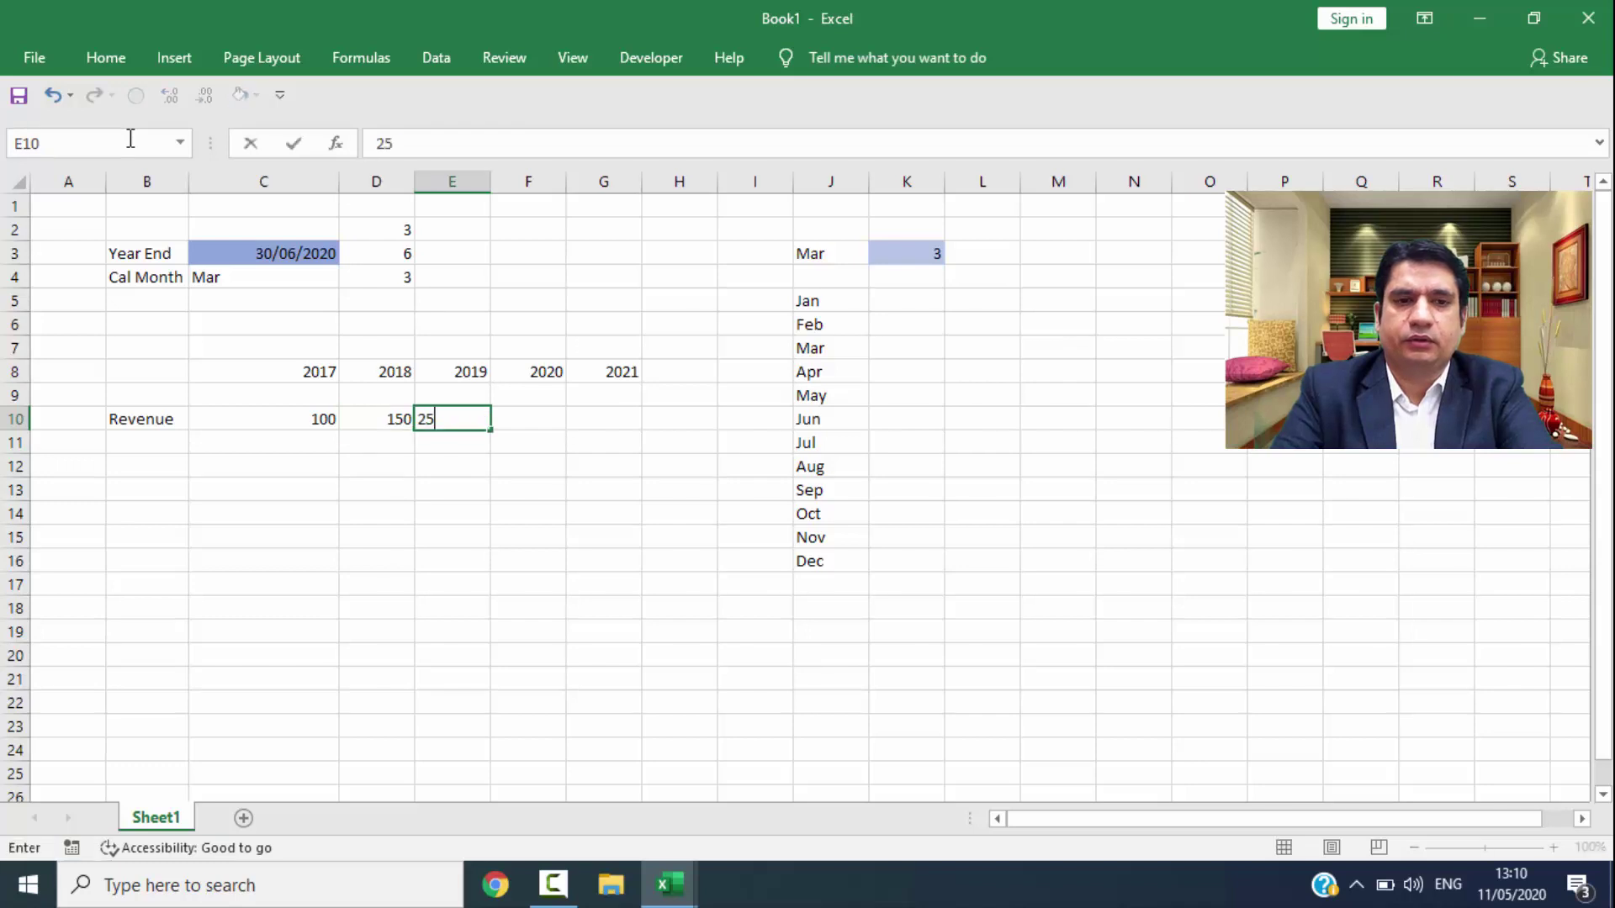
text(0)
key(Right)
text(500)
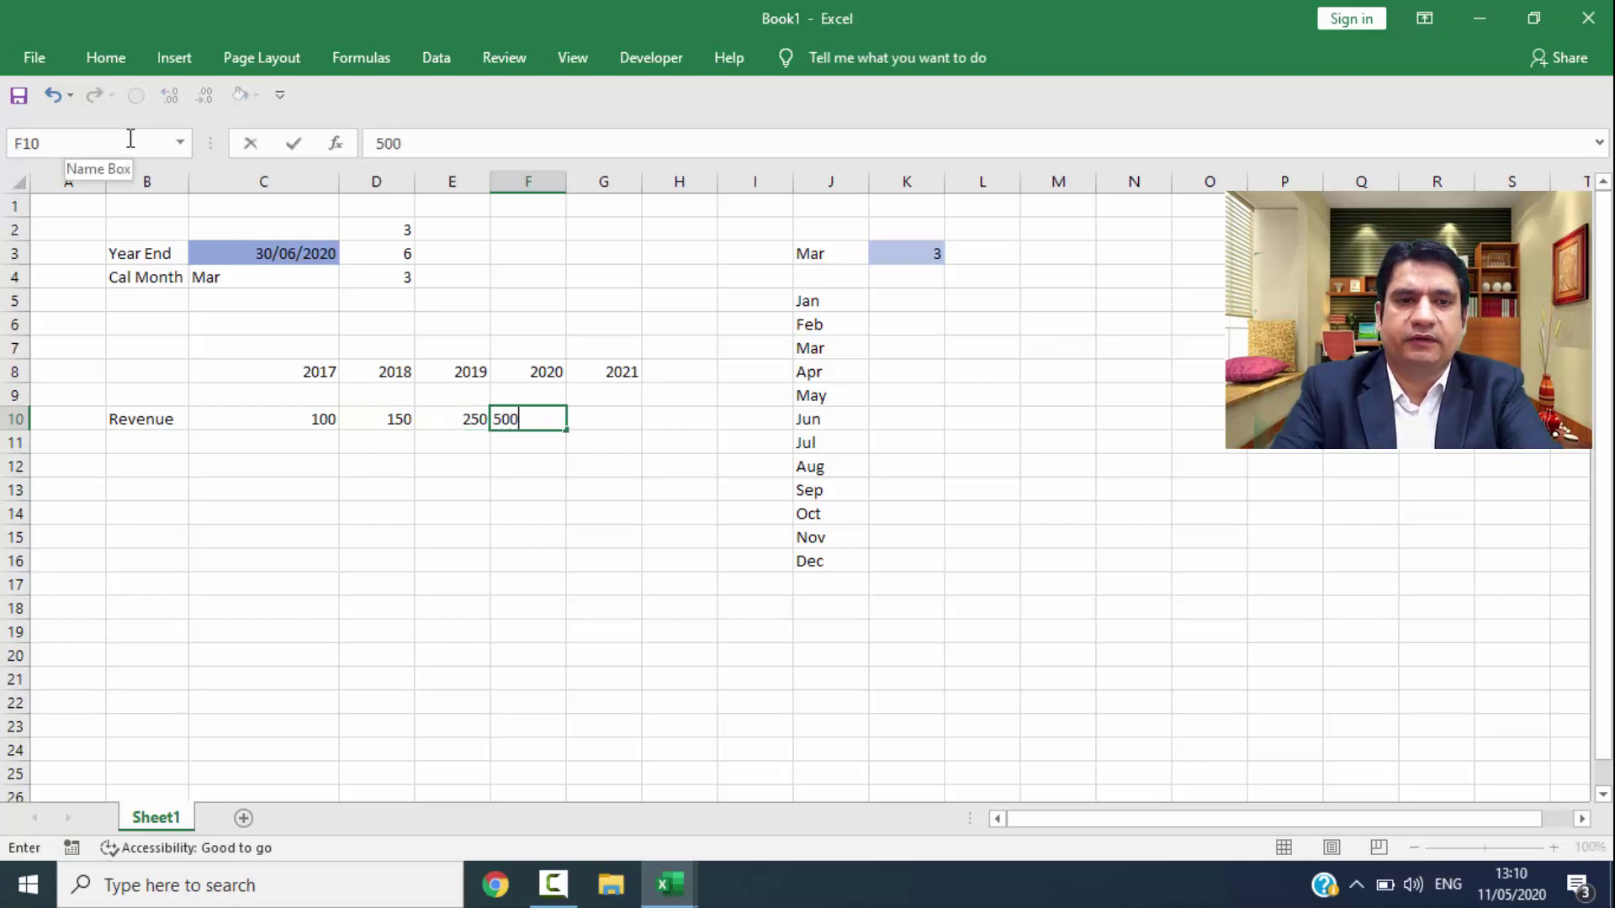
key(Right)
text(650)
key(Return)
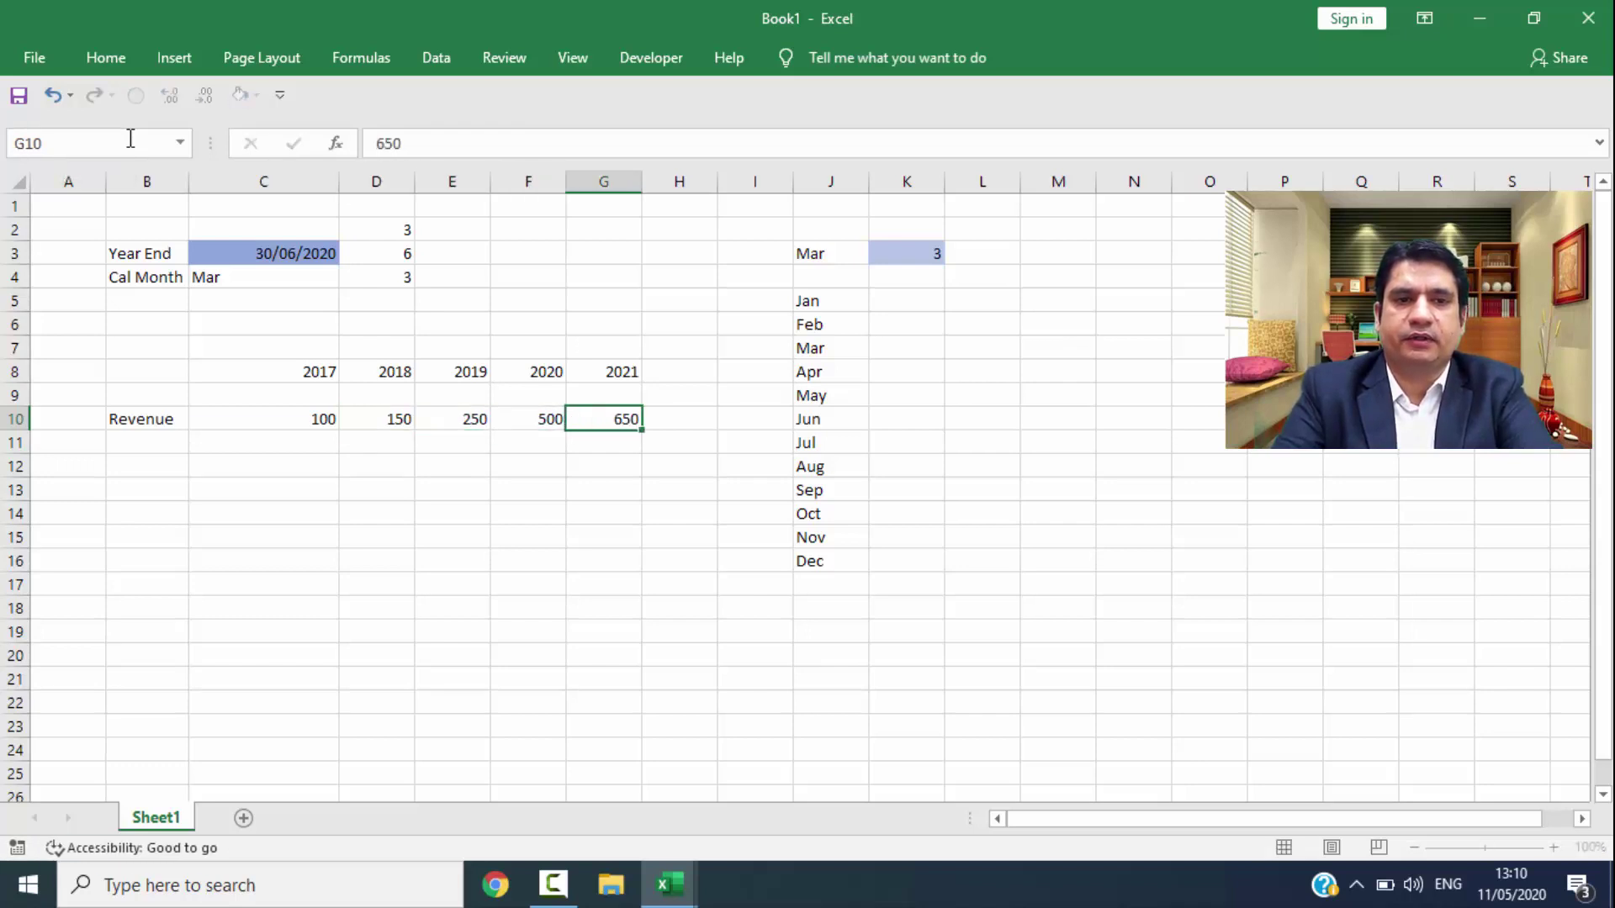
key(Up)
key(ctrl+shift+Right)
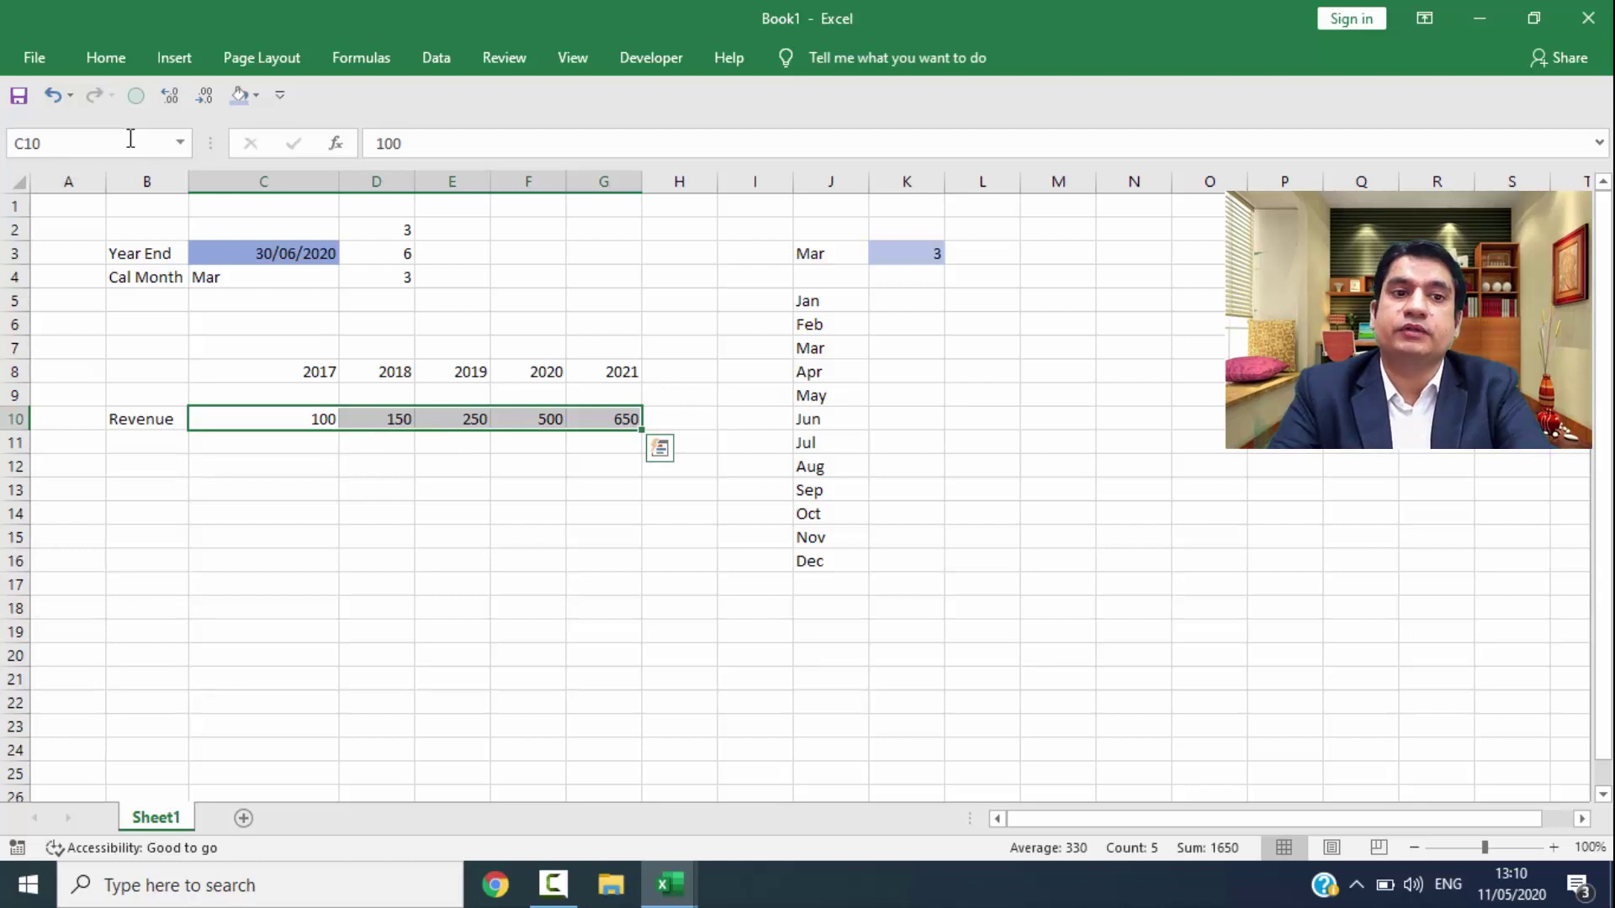
key(Down)
key(Down)
key(Left)
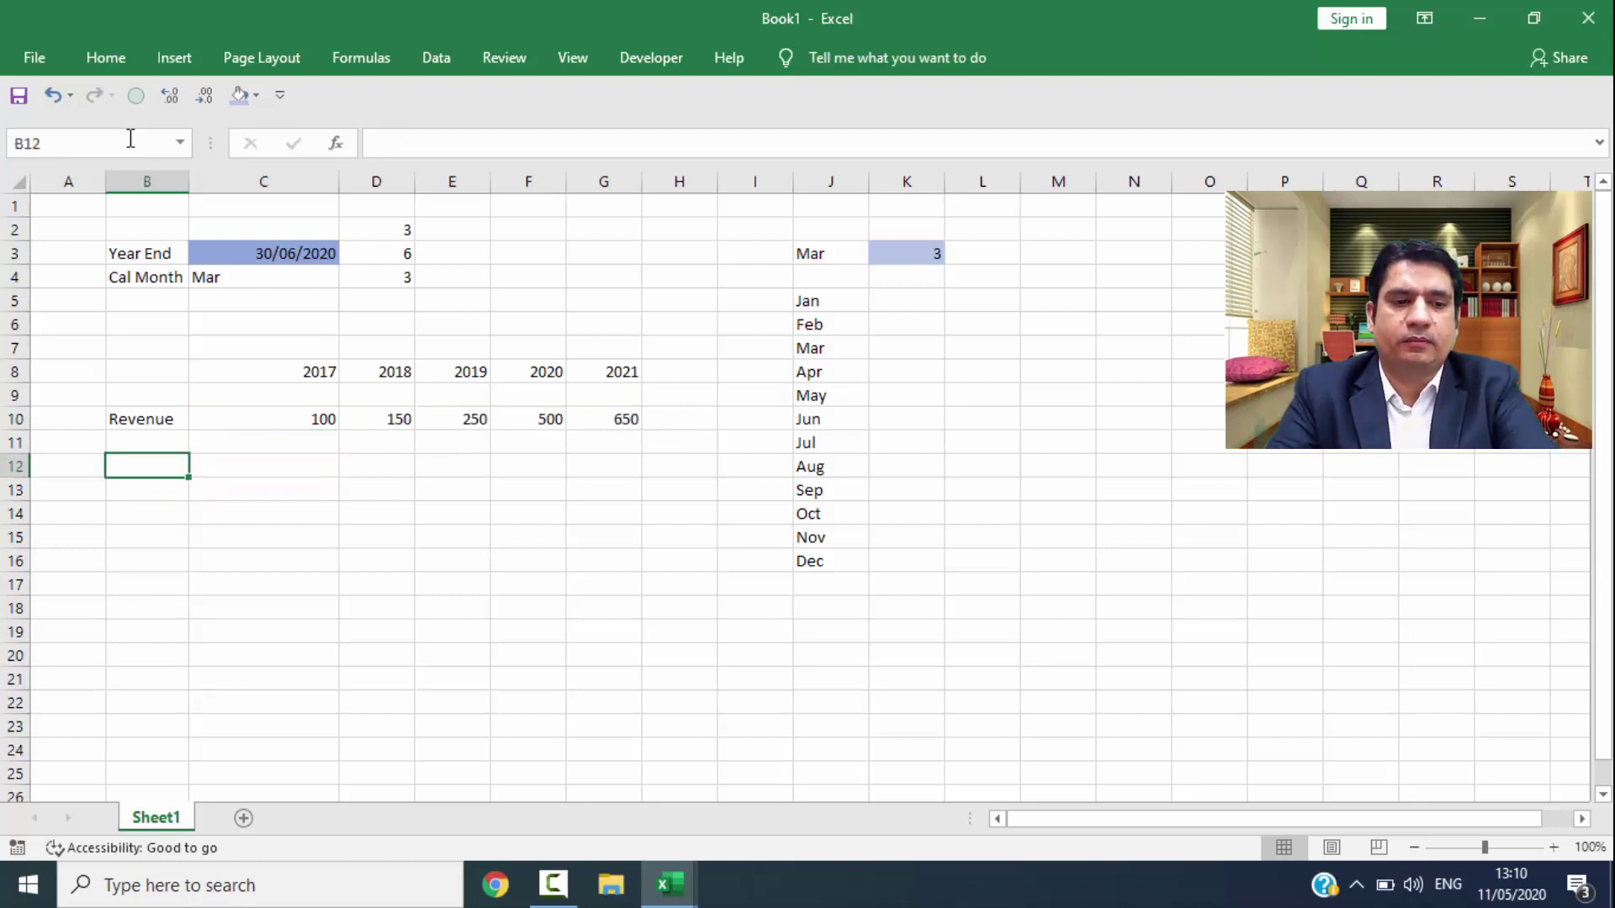
Step: Number rows B12, B14 and B16 as 1, 2 and 3
text(1)
key(Down)
key(Down)
text(2)
key(Down)
key(Down)
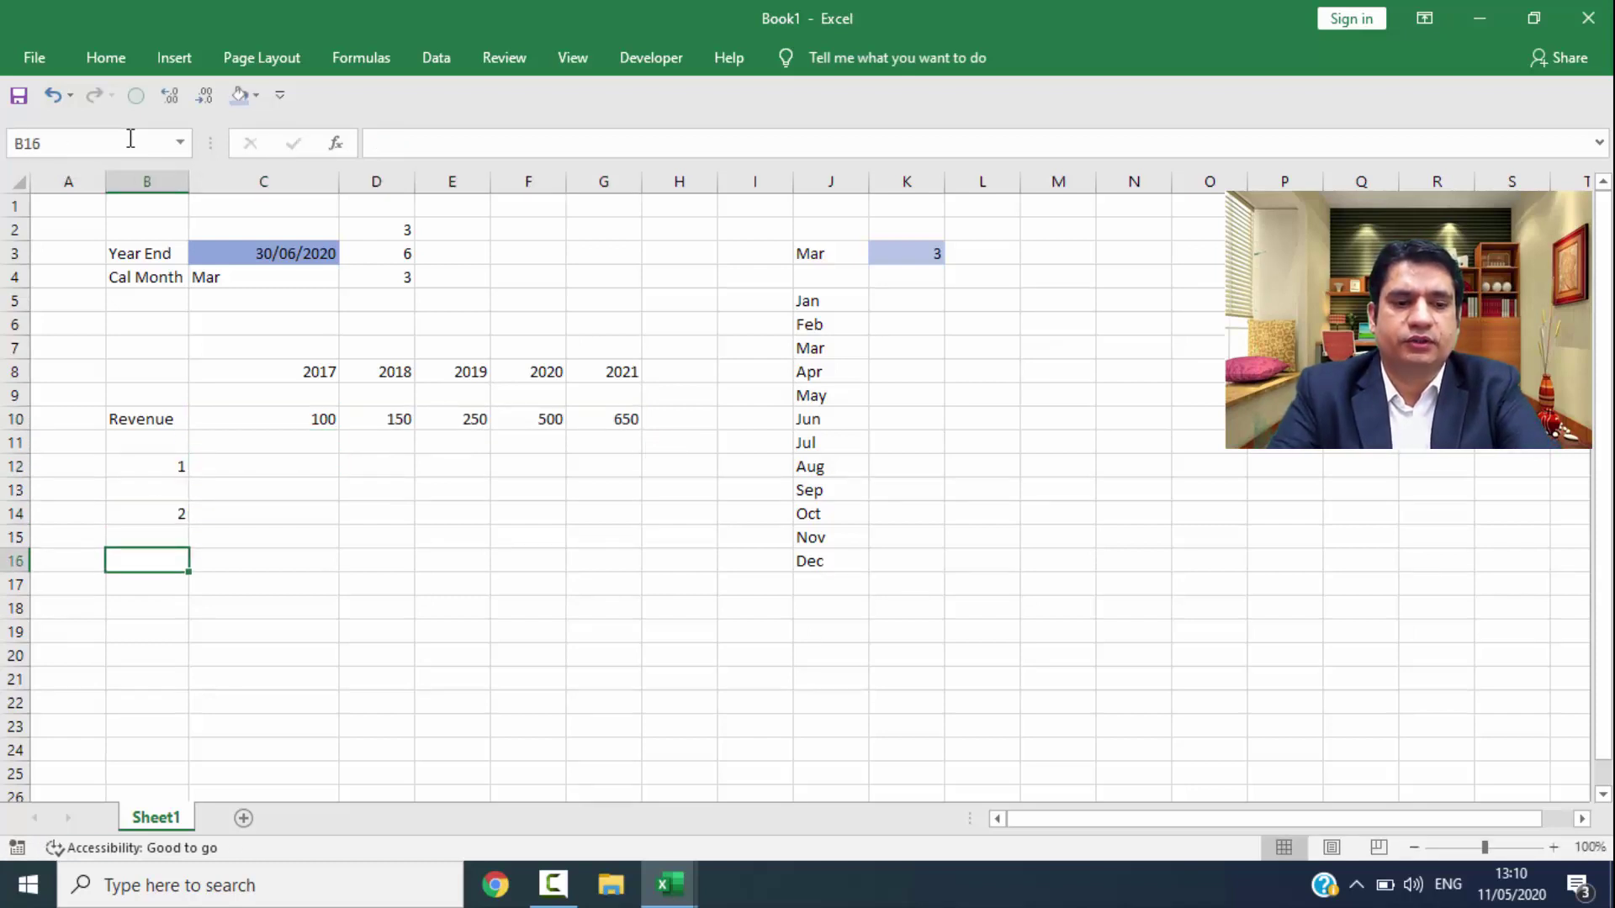
text(3)
key(Return)
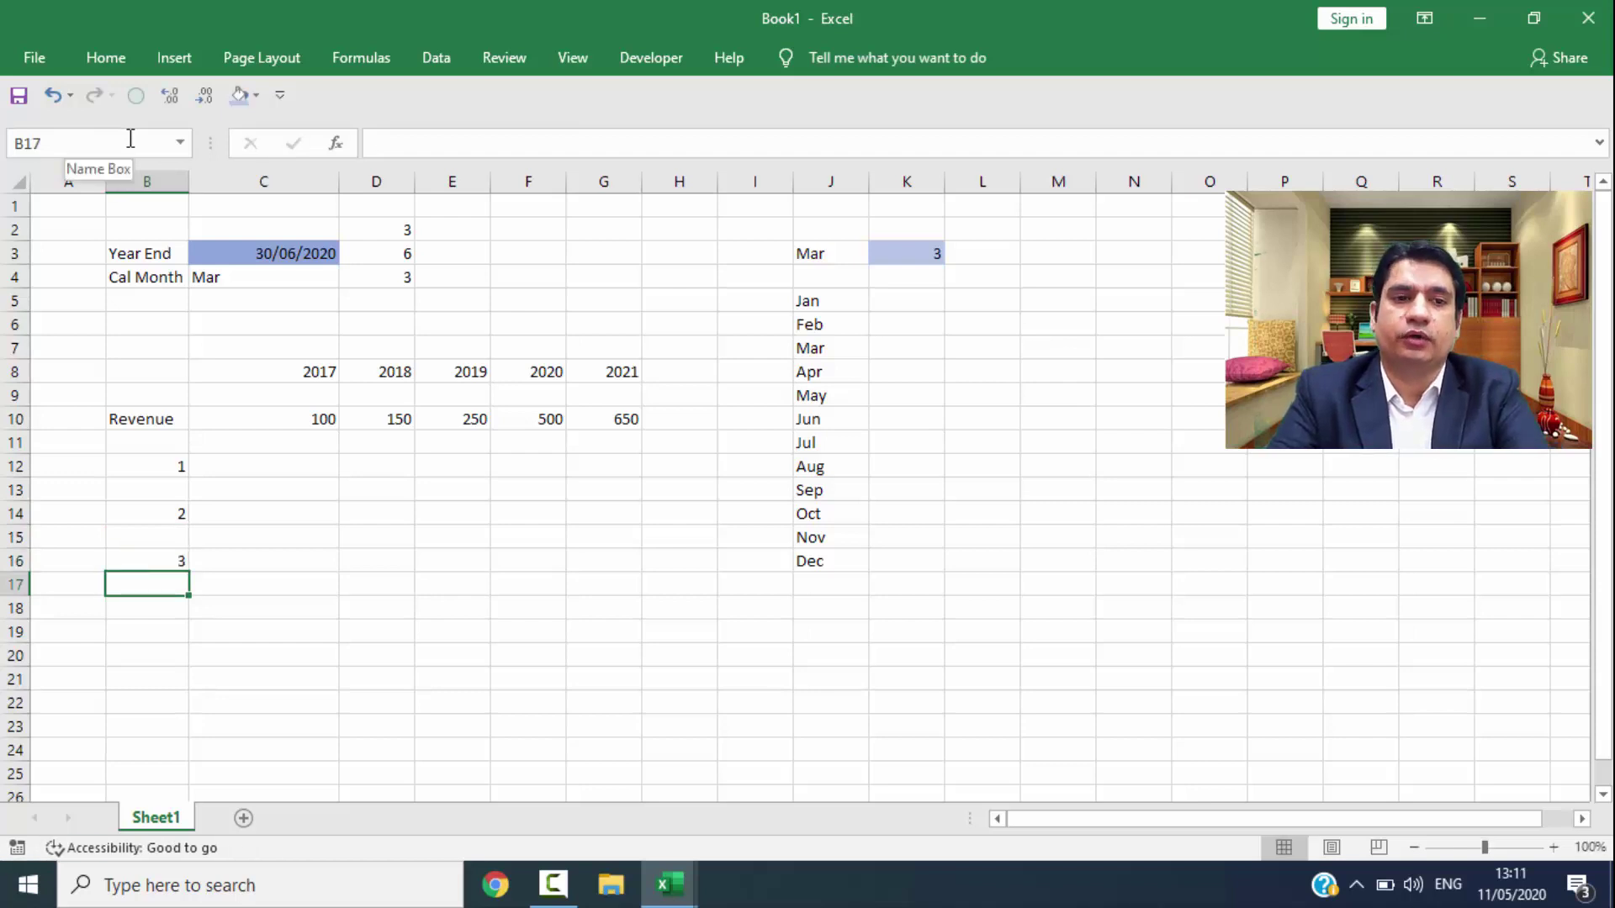
Step: Select the block D12:F16 to outline the timeline area
key(Right)
key(Right)
key(Up)
key(Up)
key(Up)
key(Up)
key(Up)
key(shift+Right)
key(shift+Down)
key(shift+Down)
key(shift+Right)
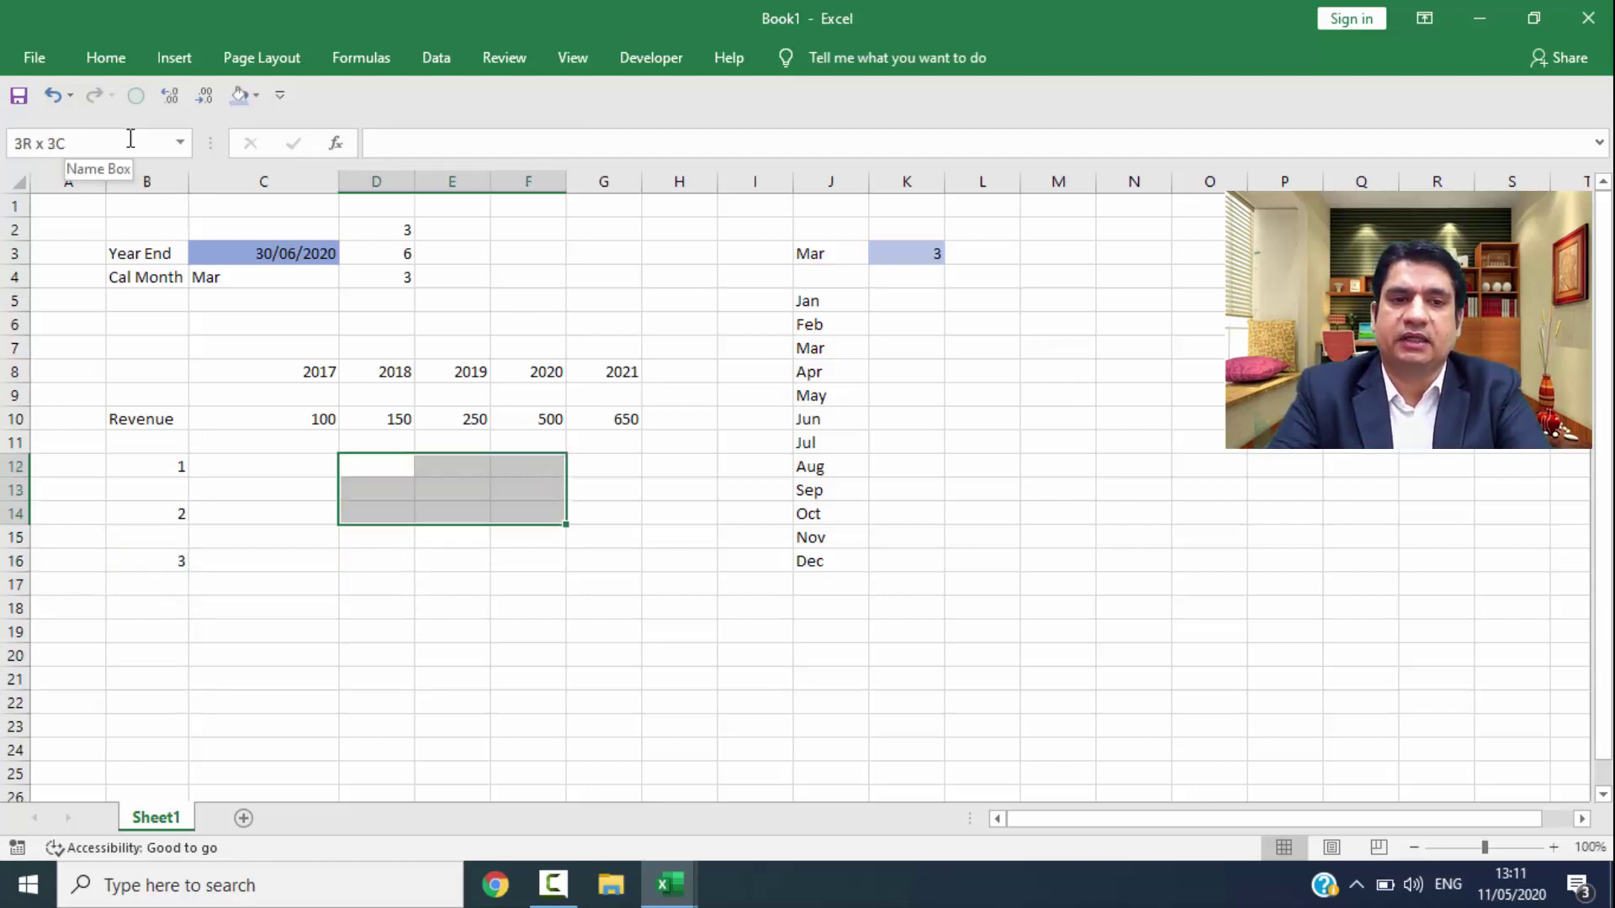
key(shift+Down)
key(shift+Down)
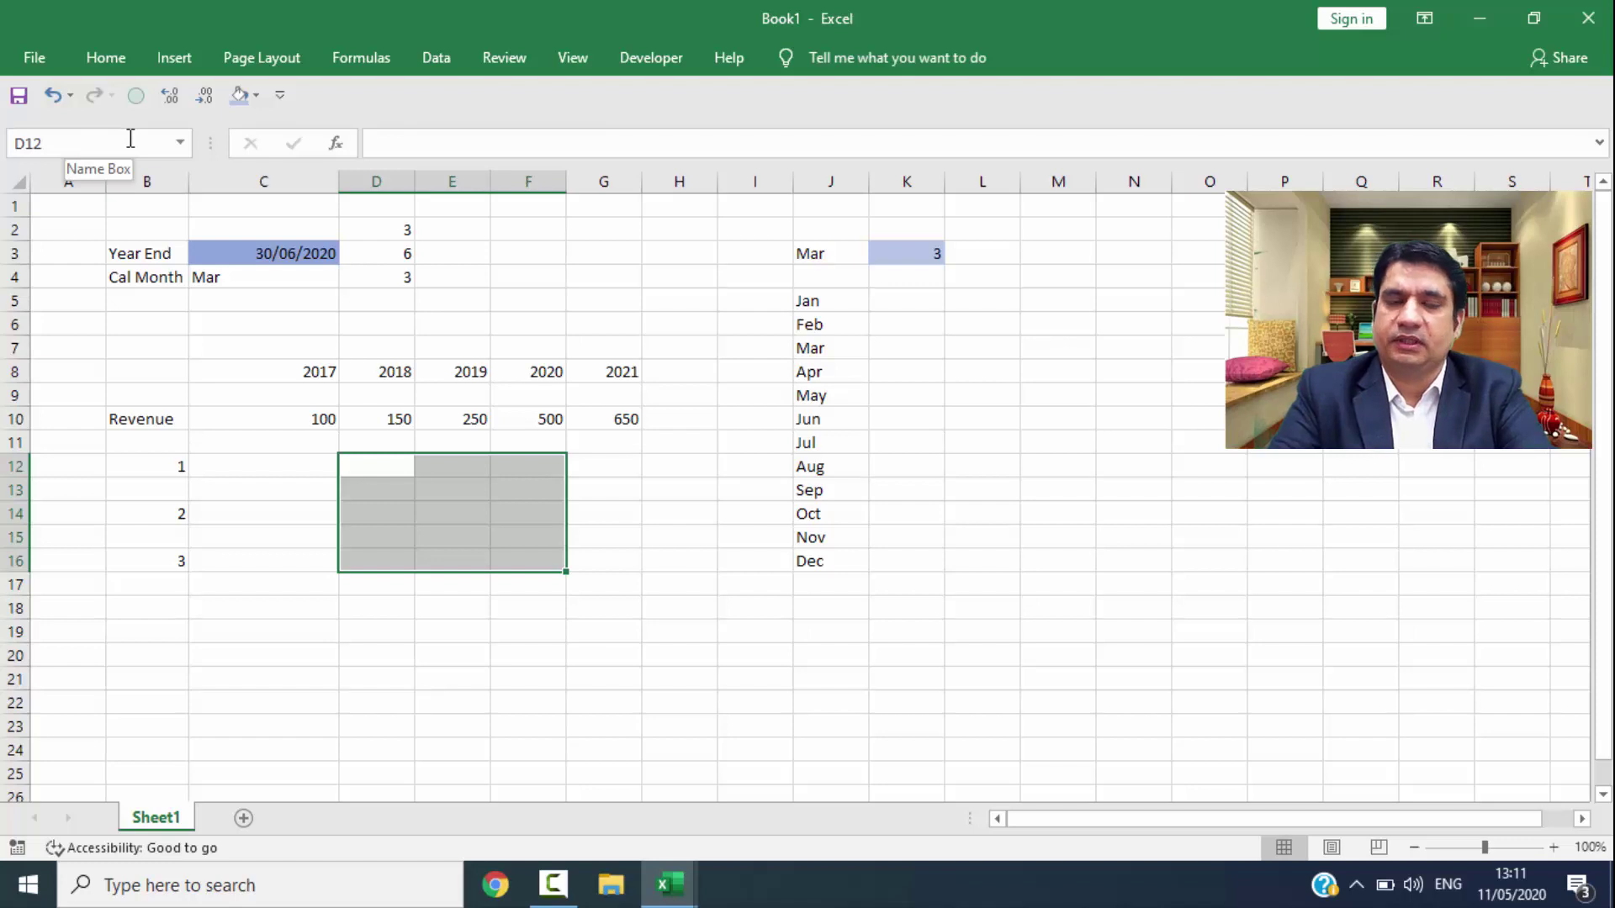
key(Down)
key(Down)
key(Down)
key(Up)
key(Up)
key(Up)
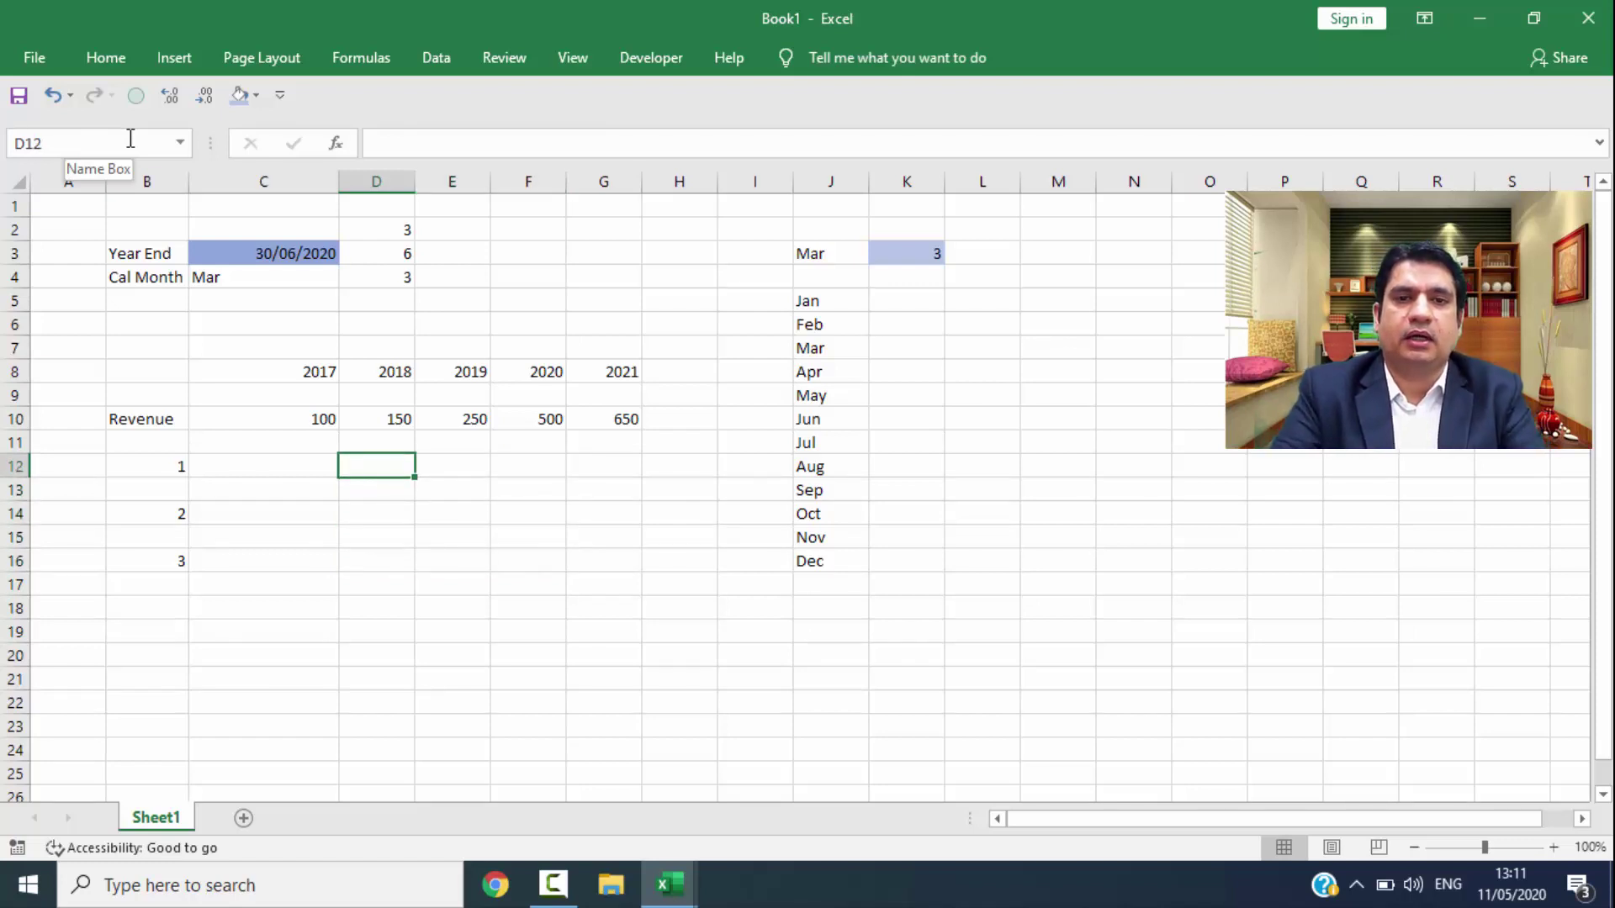
Step: Set the month number in K3 to 6 so Cal Month reads Jun and D2 shows 1
key(Right)
key(Right)
key(Right)
key(Right)
key(Right)
key(Right)
key(Right)
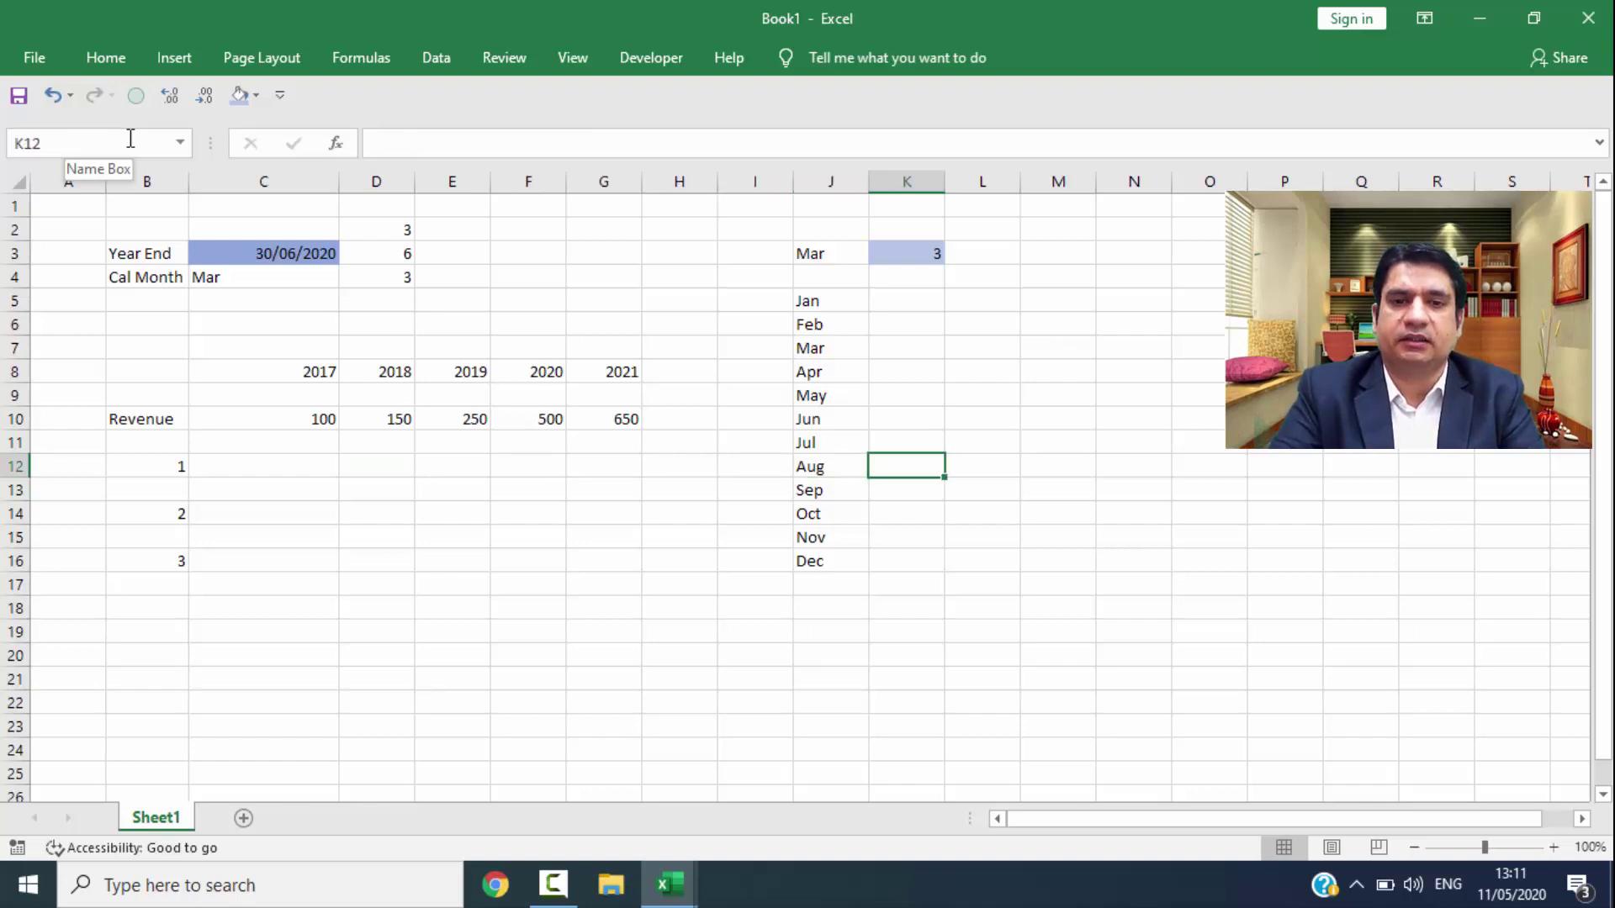
key(ctrl+Up)
text(6)
key(ctrl+Return)
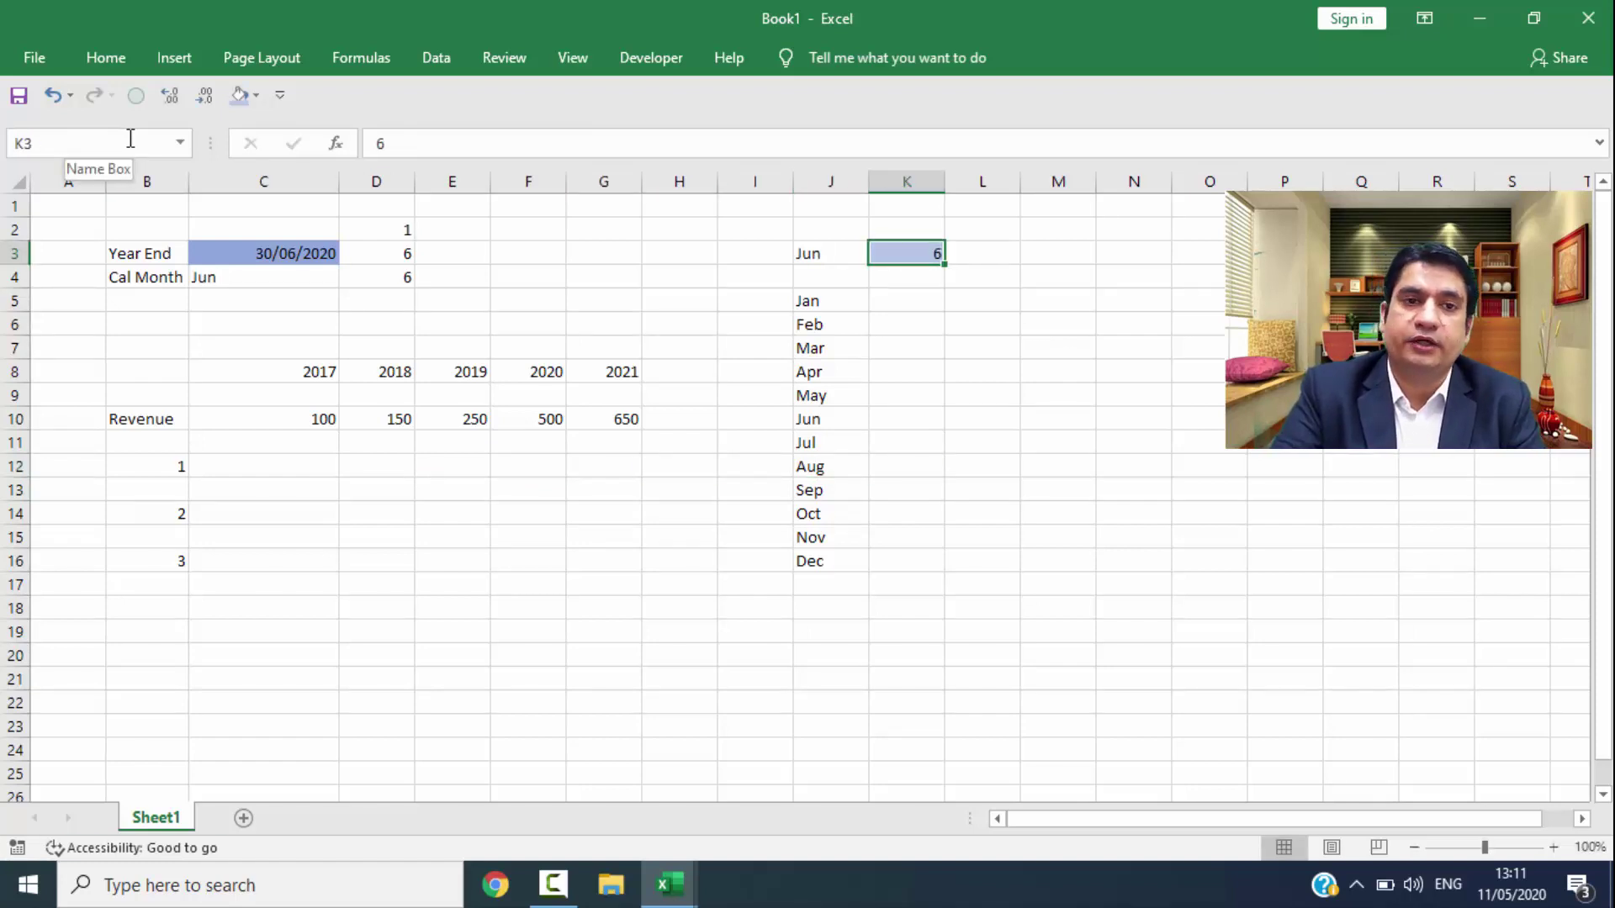
key(Left)
key(Left)
key(Left)
key(Left)
key(Left)
key(Down)
key(Down)
key(Down)
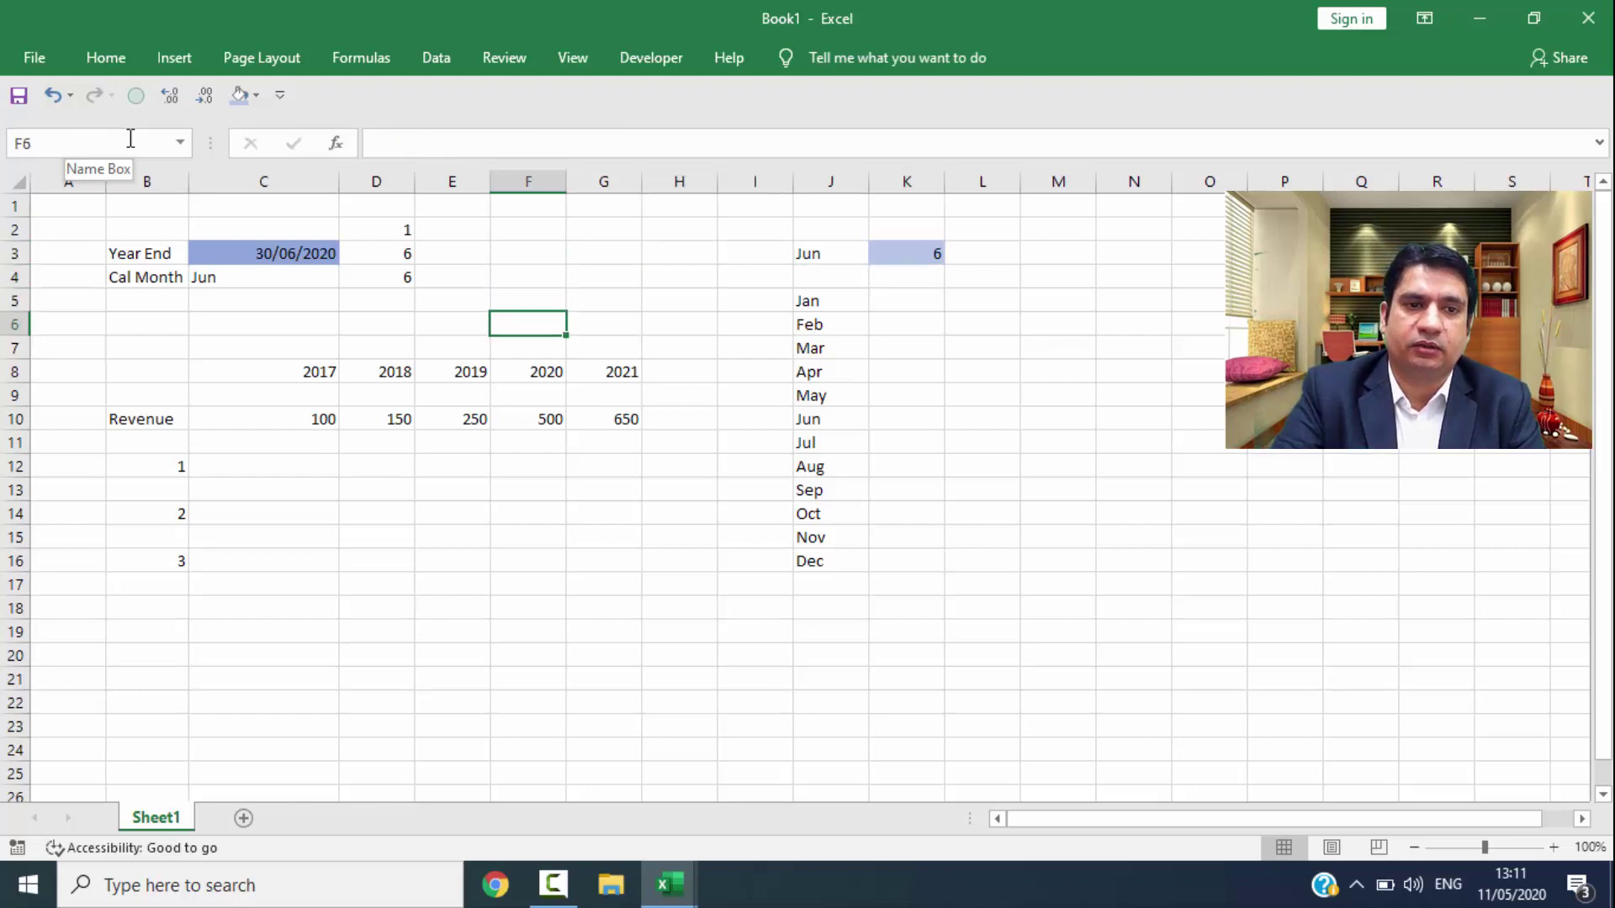
key(Down)
key(Down)
key(Left)
key(Down)
key(Down)
key(Left)
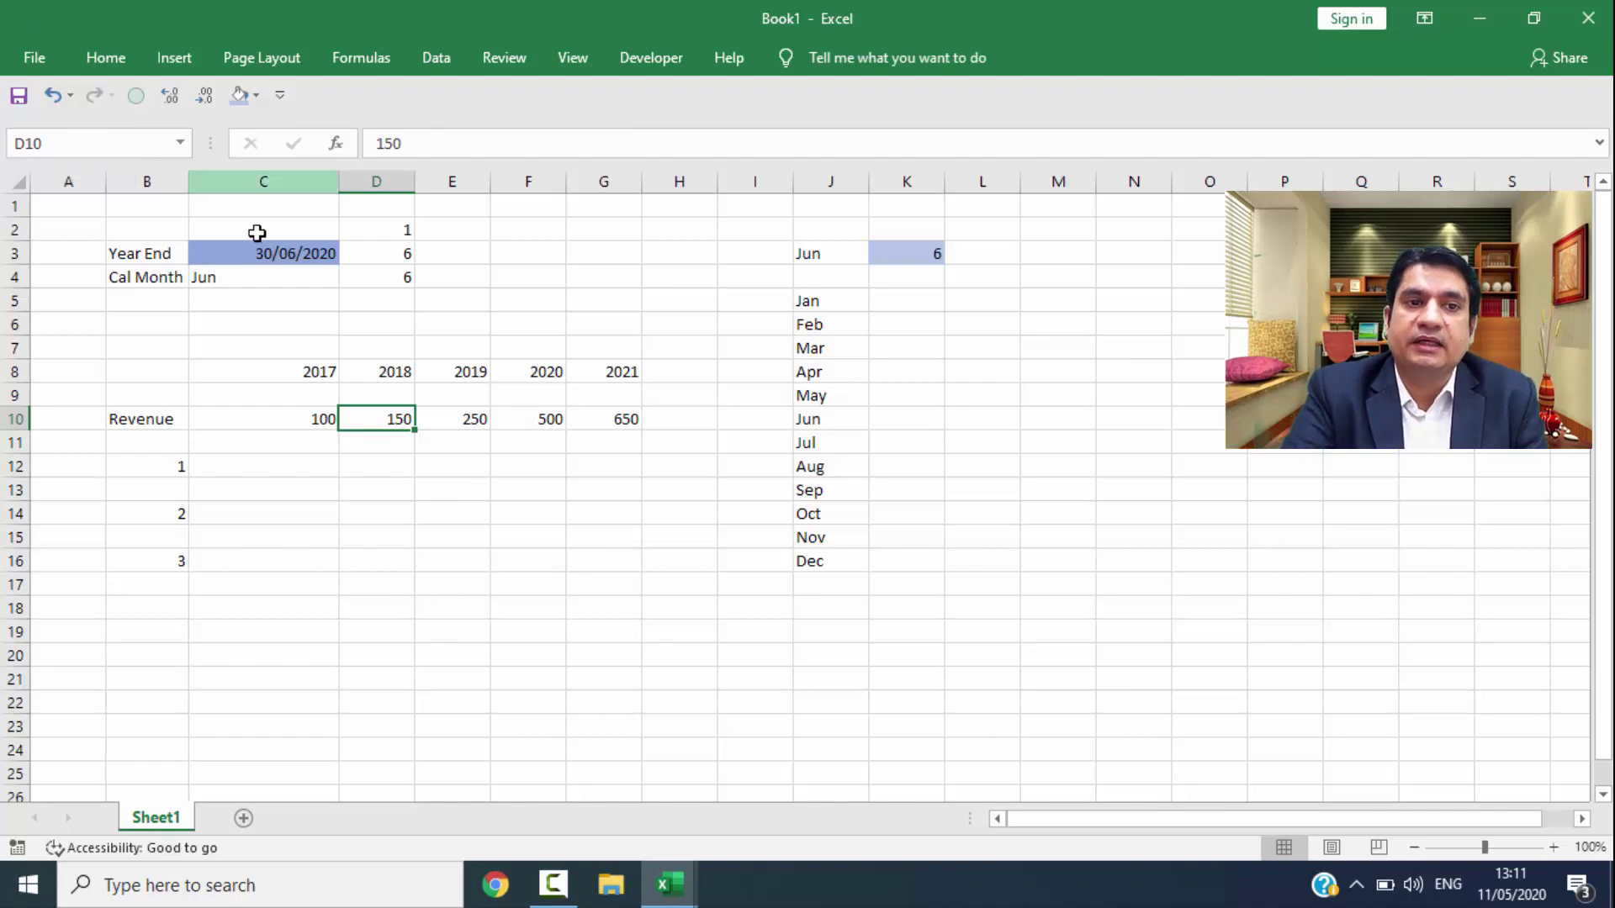
Step: Link D12 to D10 with =D10 and fill it across to F12, showing 150, 250, 500
click(296, 257)
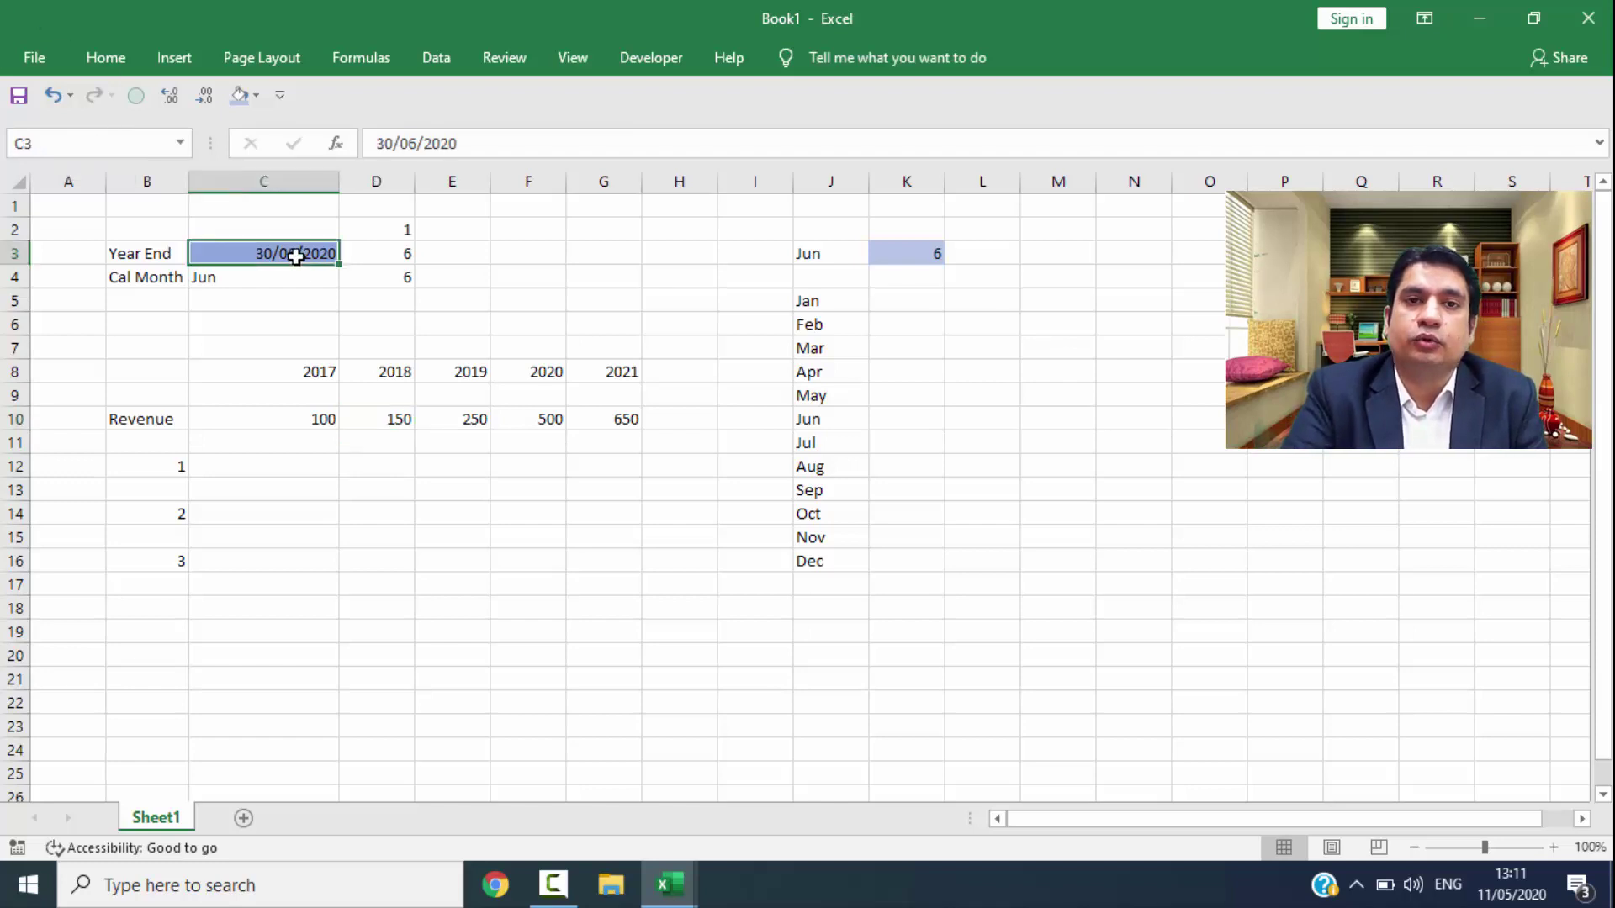
click(403, 421)
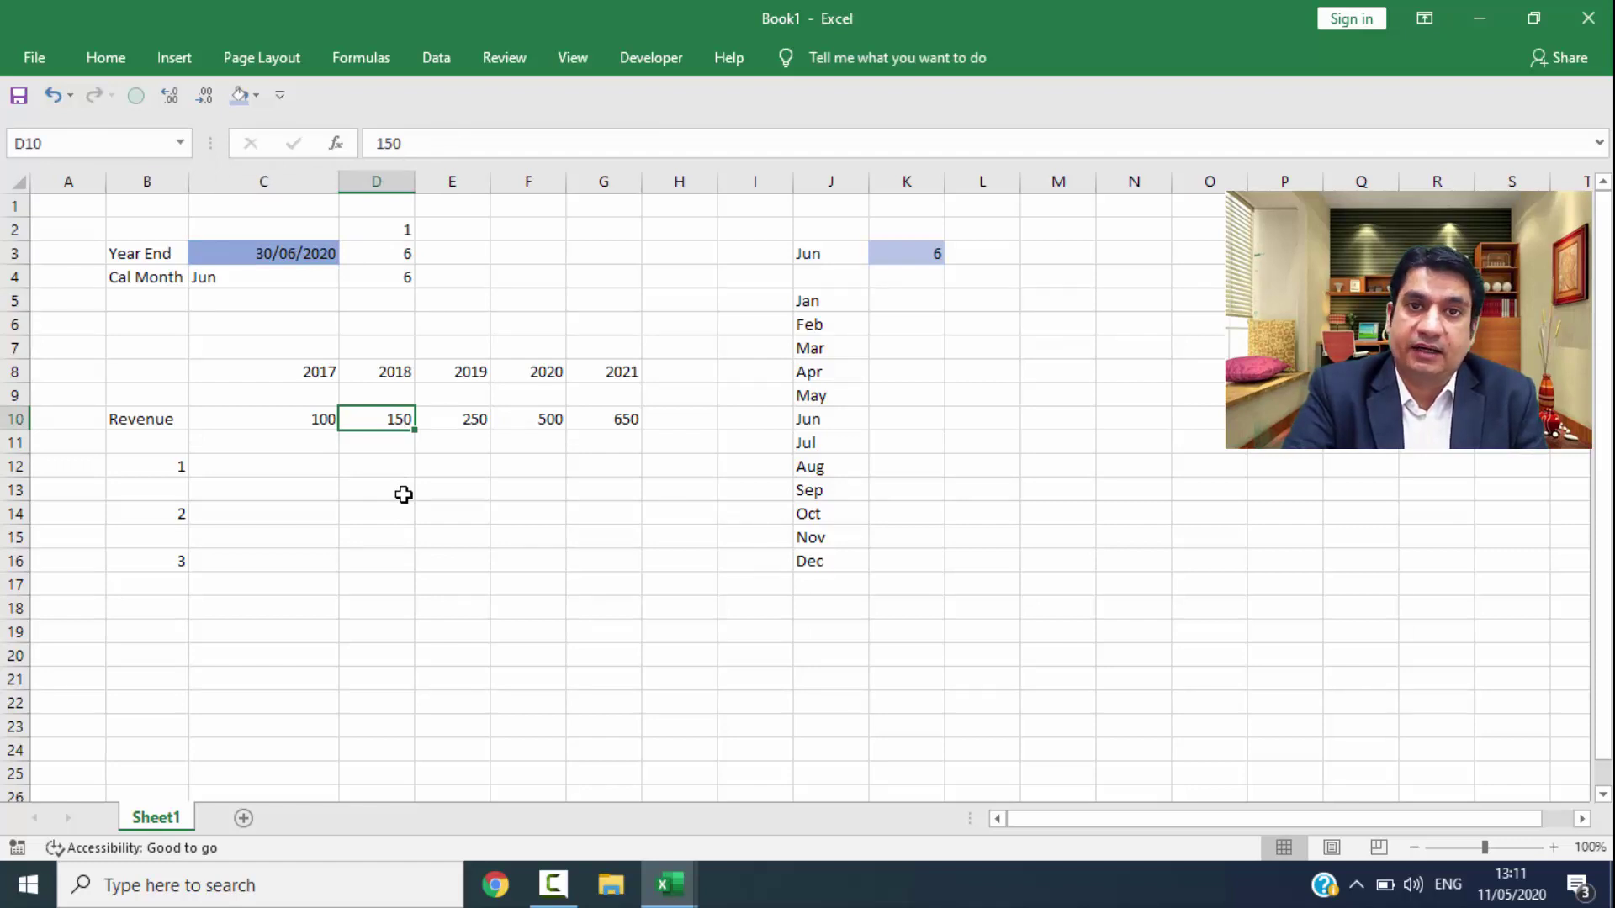
key(Down)
key(Down)
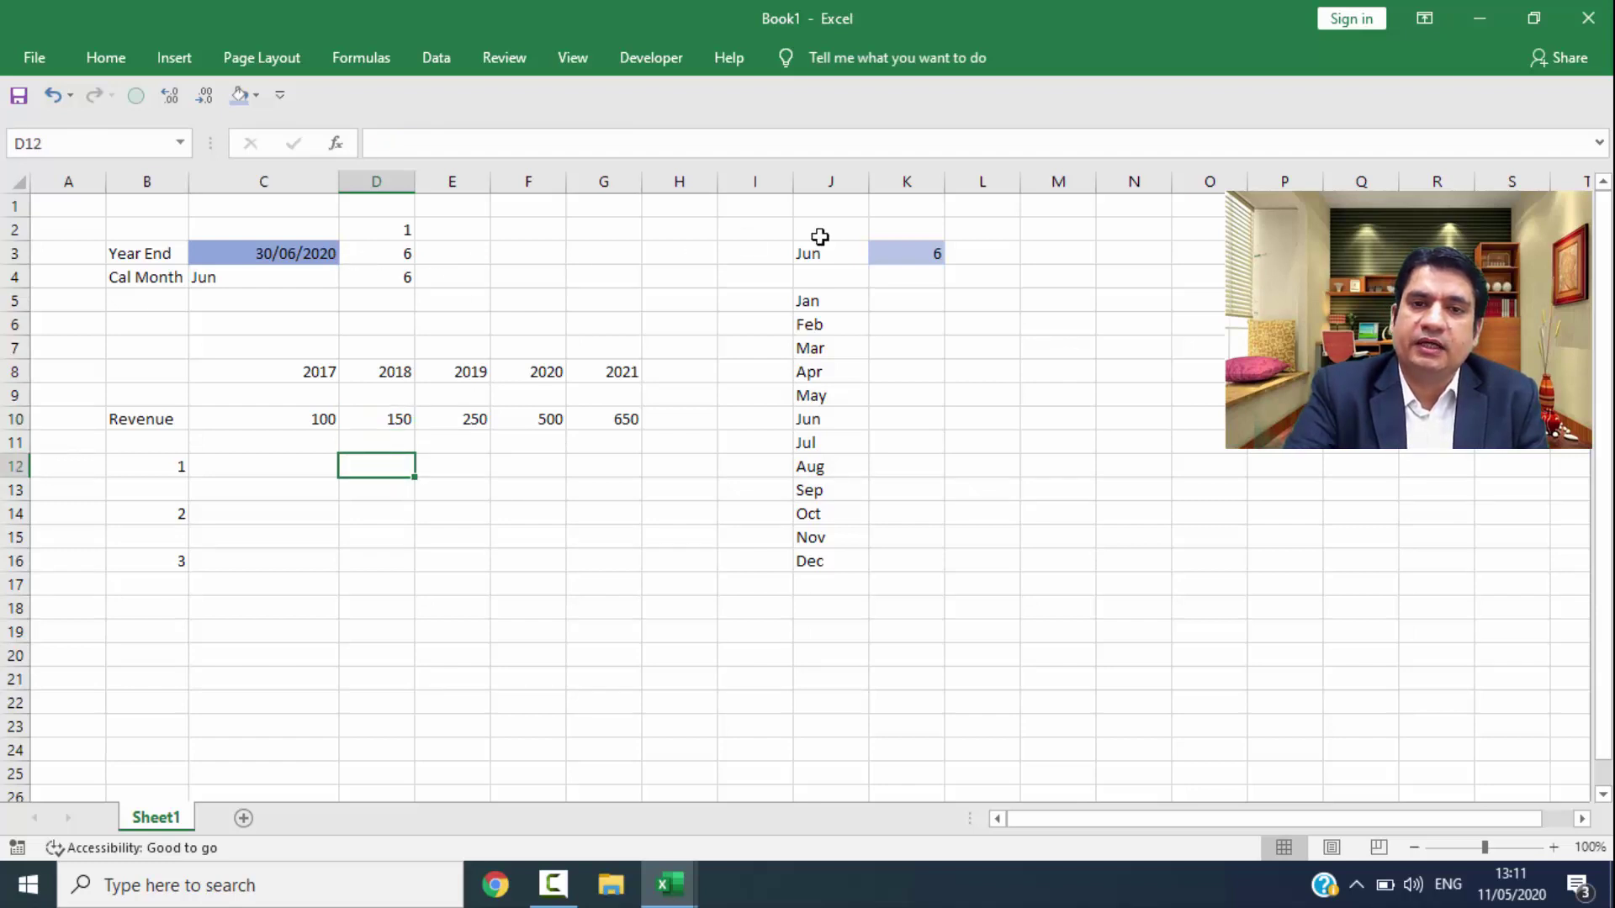
text(=)
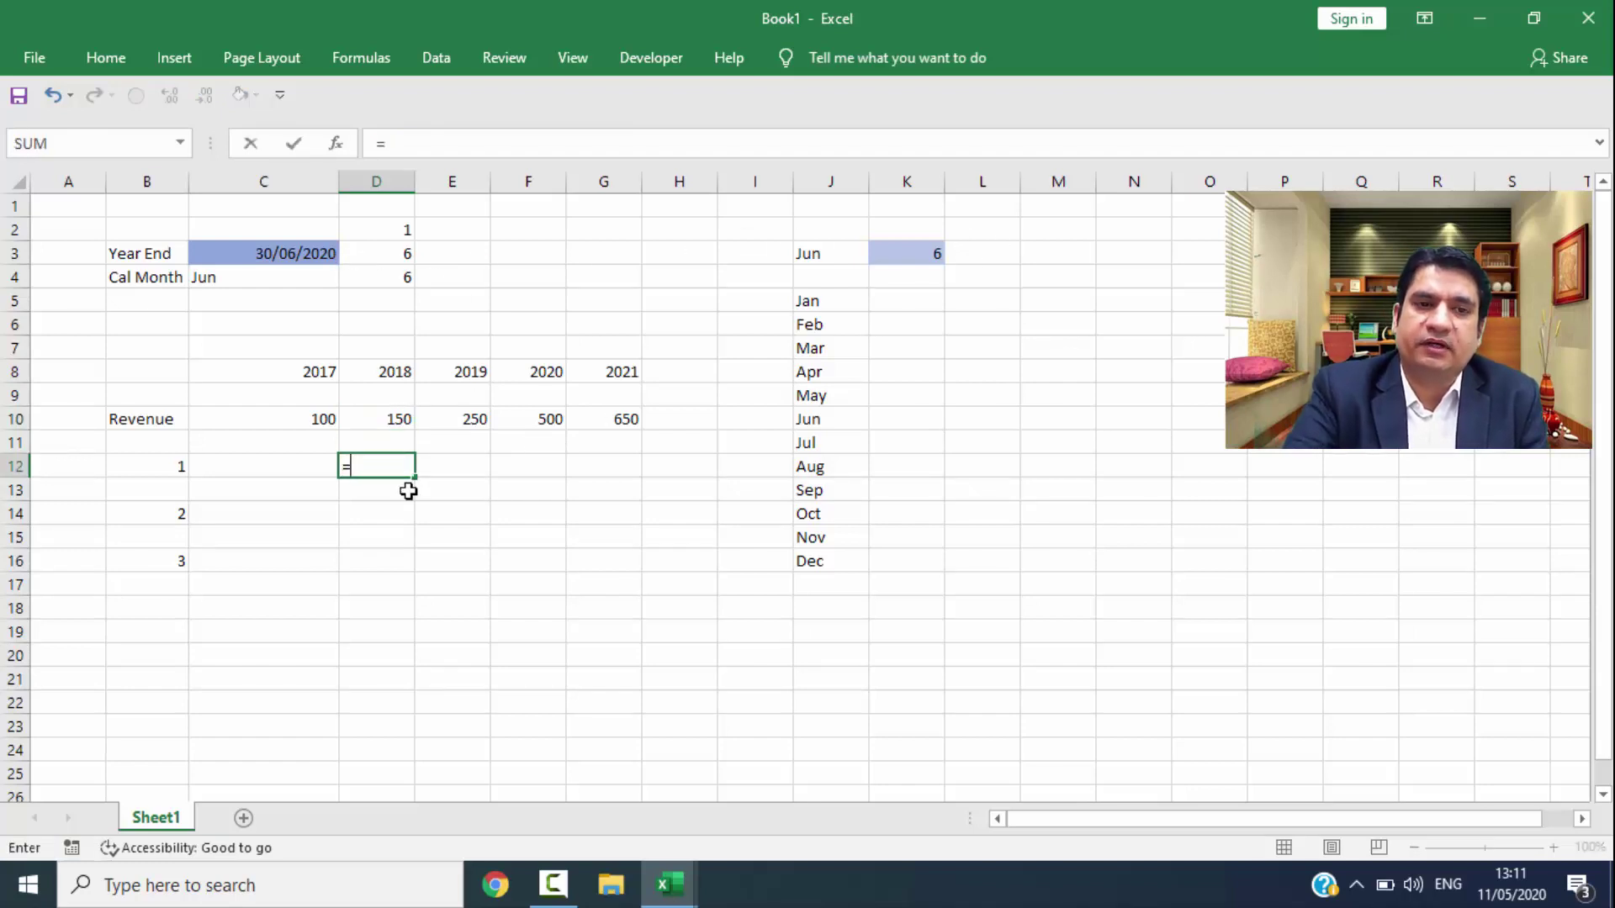
key(Up)
key(Up)
key(ctrl+Return)
key(shift+Right)
key(shift+Right)
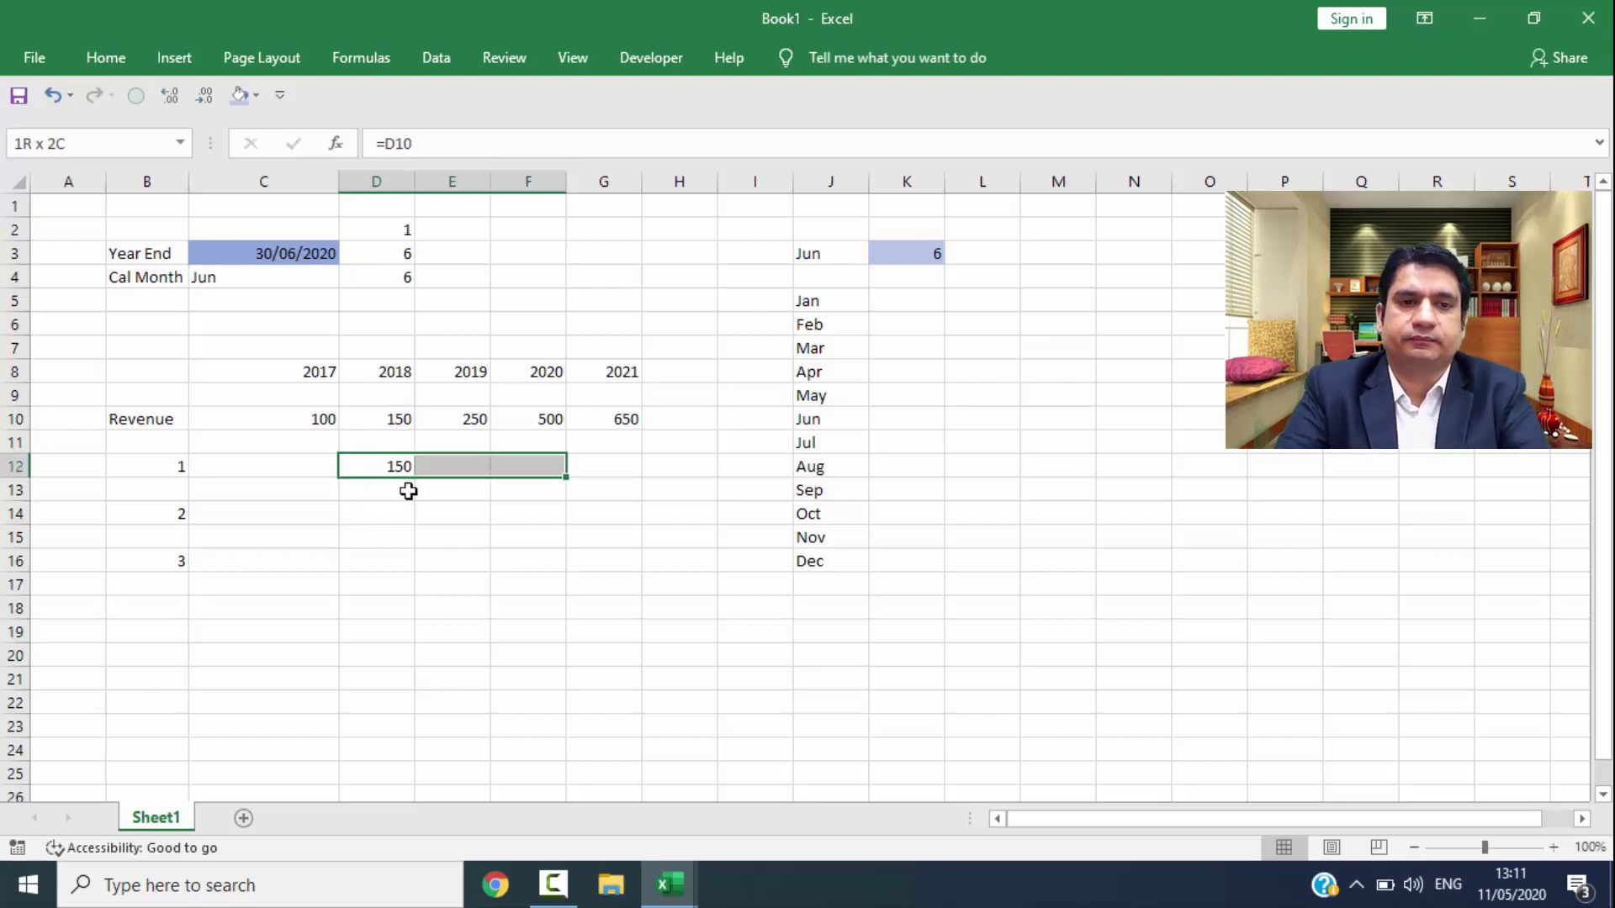
key(ctrl+r)
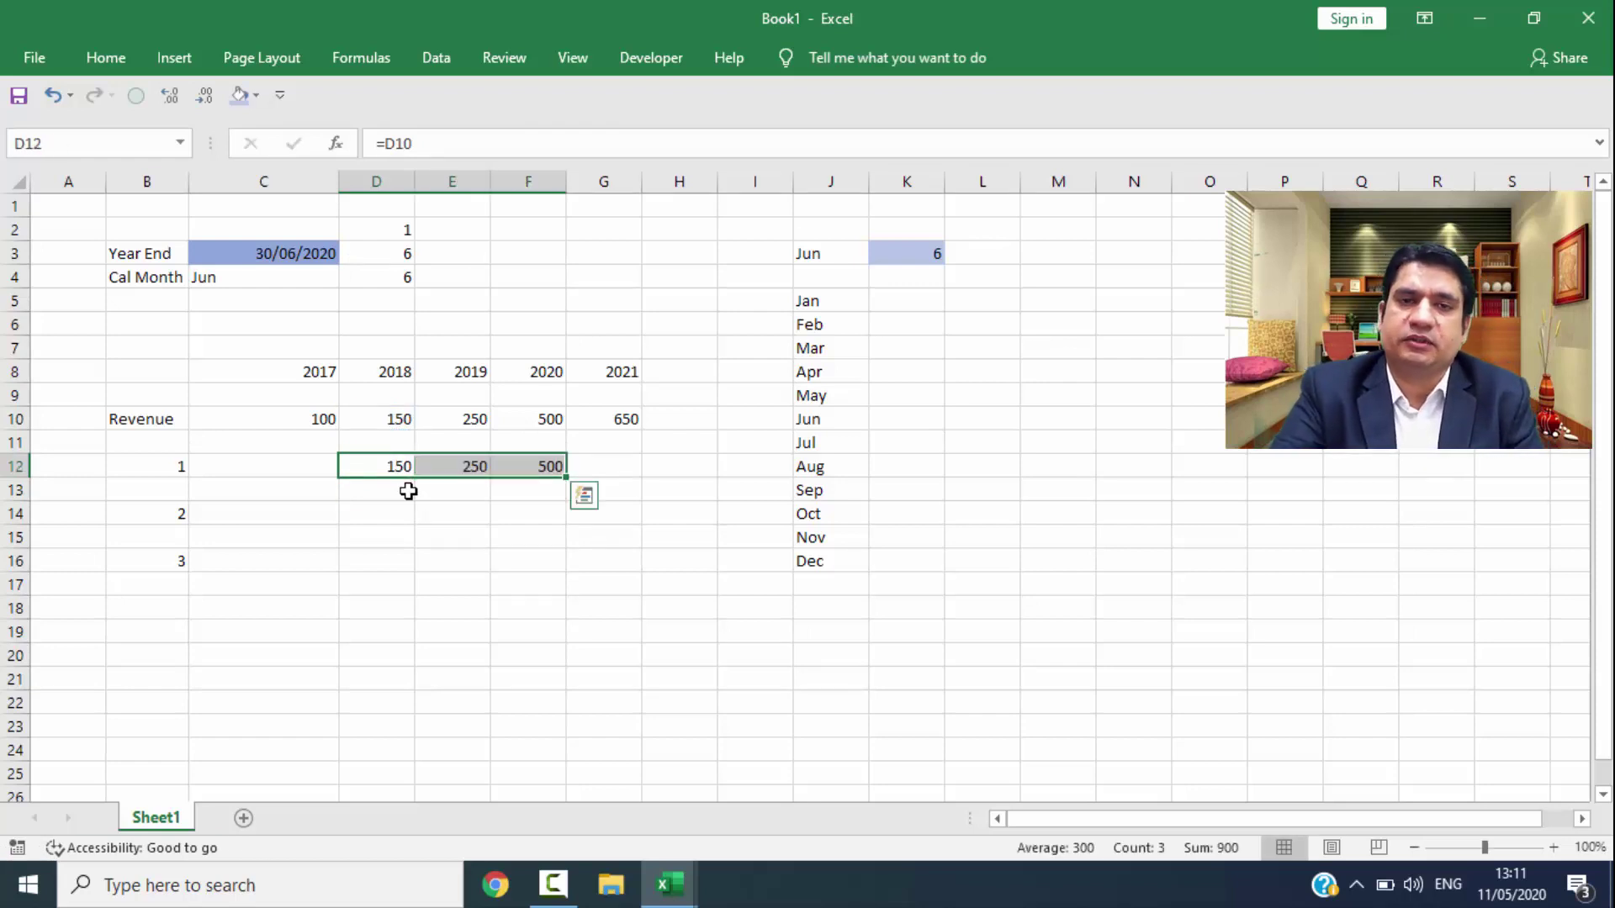
key(Down)
key(Down)
key(Down)
key(Down)
key(Down)
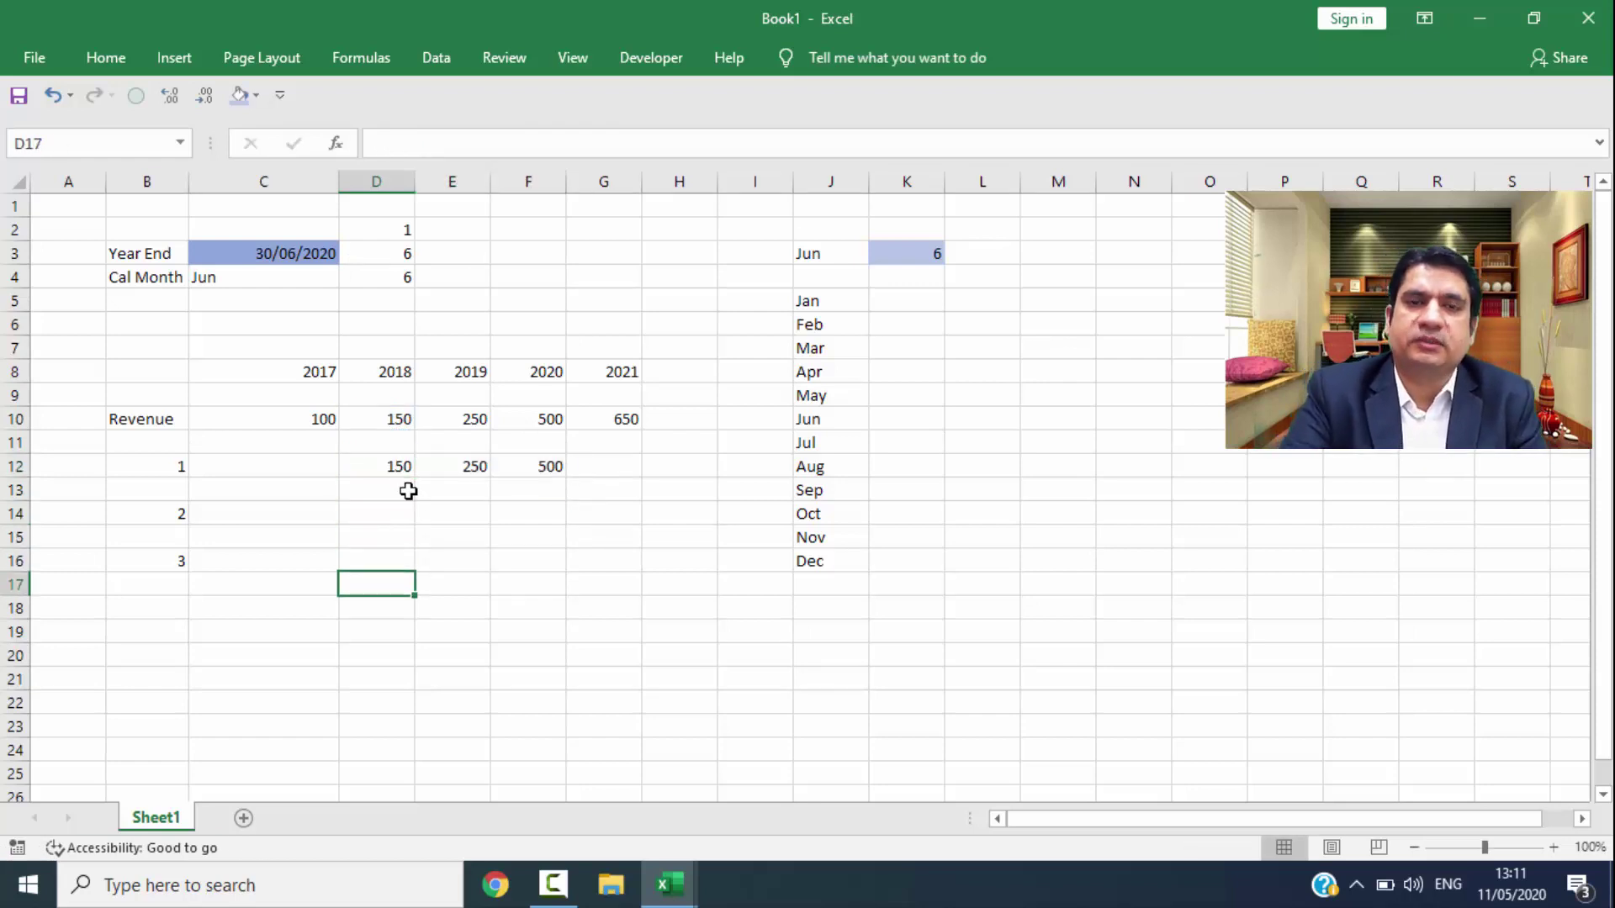
key(Up)
key(Right)
key(Right)
key(Right)
key(Right)
key(Right)
key(Right)
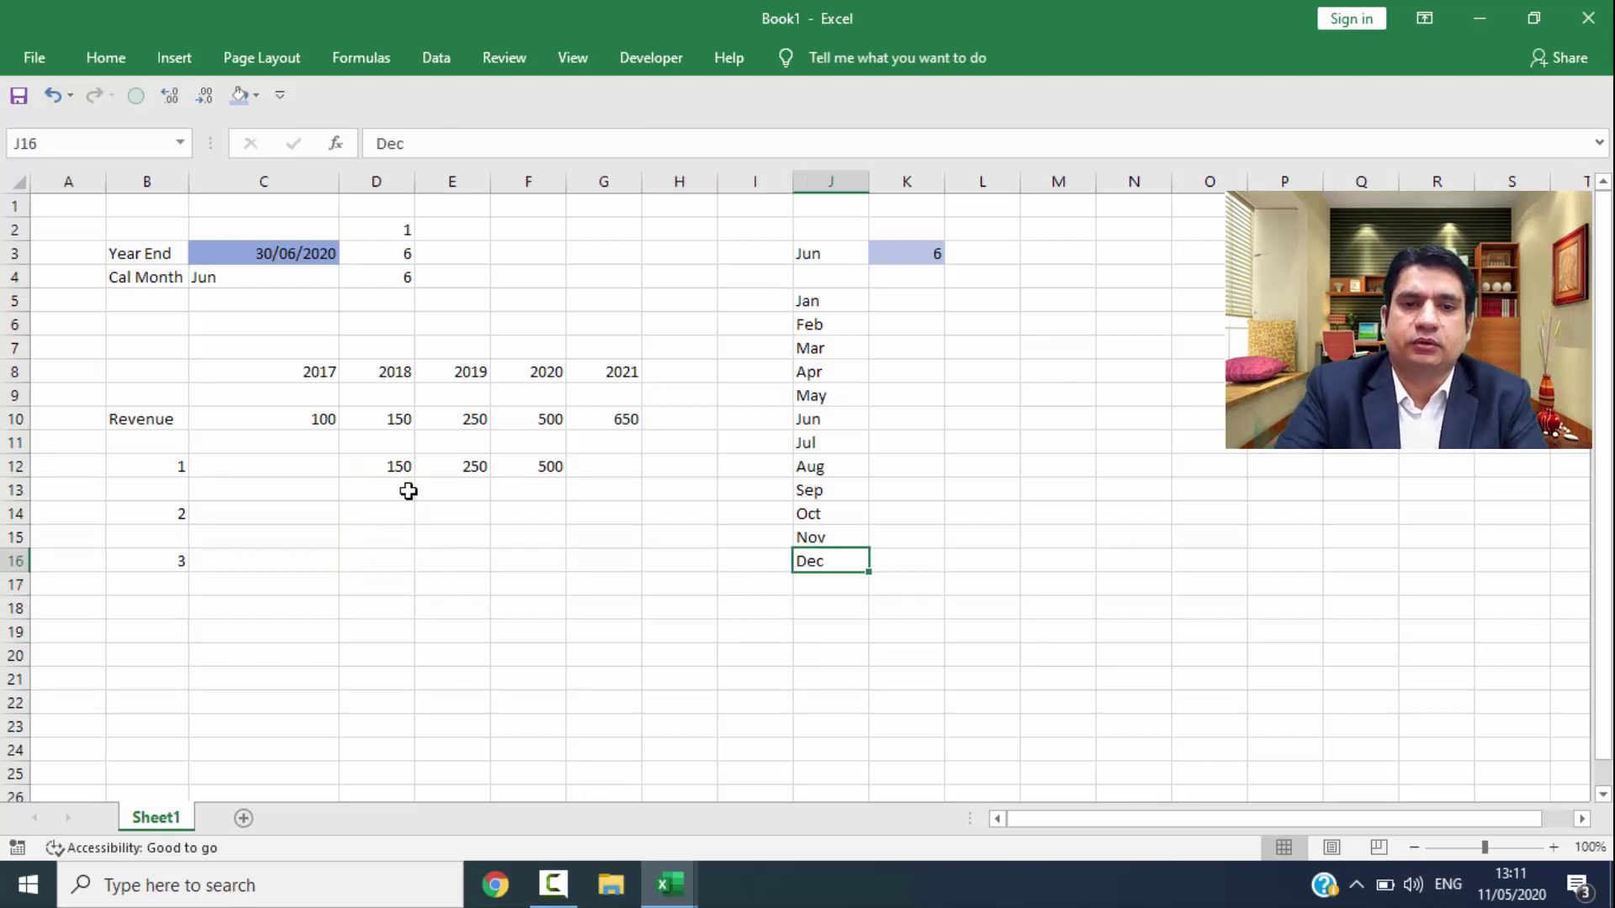
key(Right)
key(ctrl+Up)
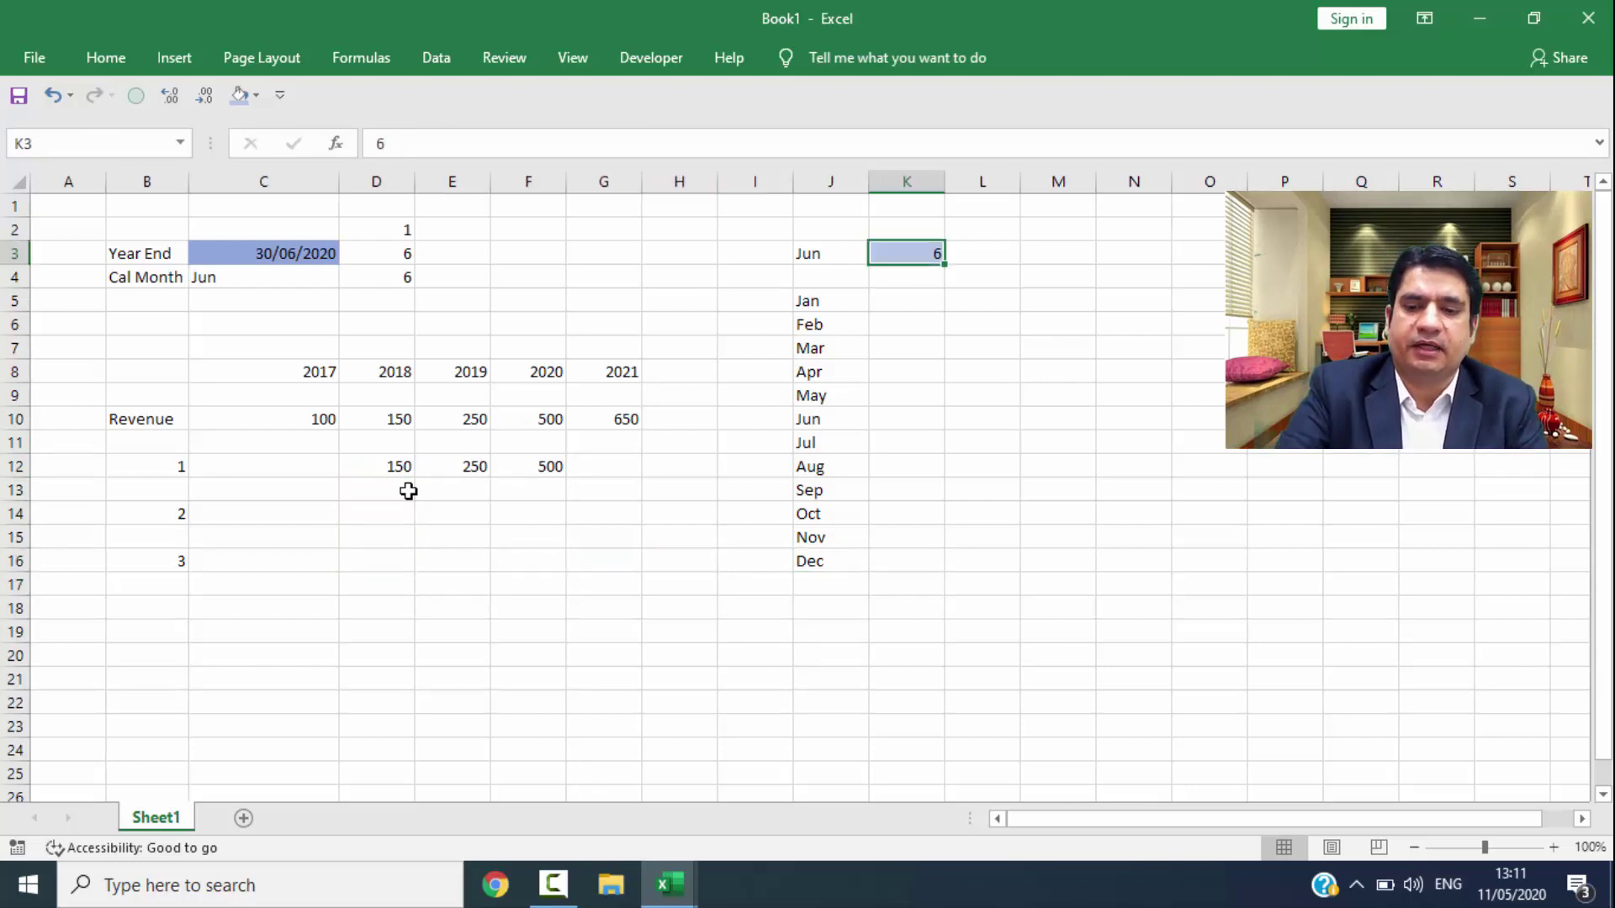
Step: Change the month number in K3 to 9 so Cal Month reads Sep
text(9)
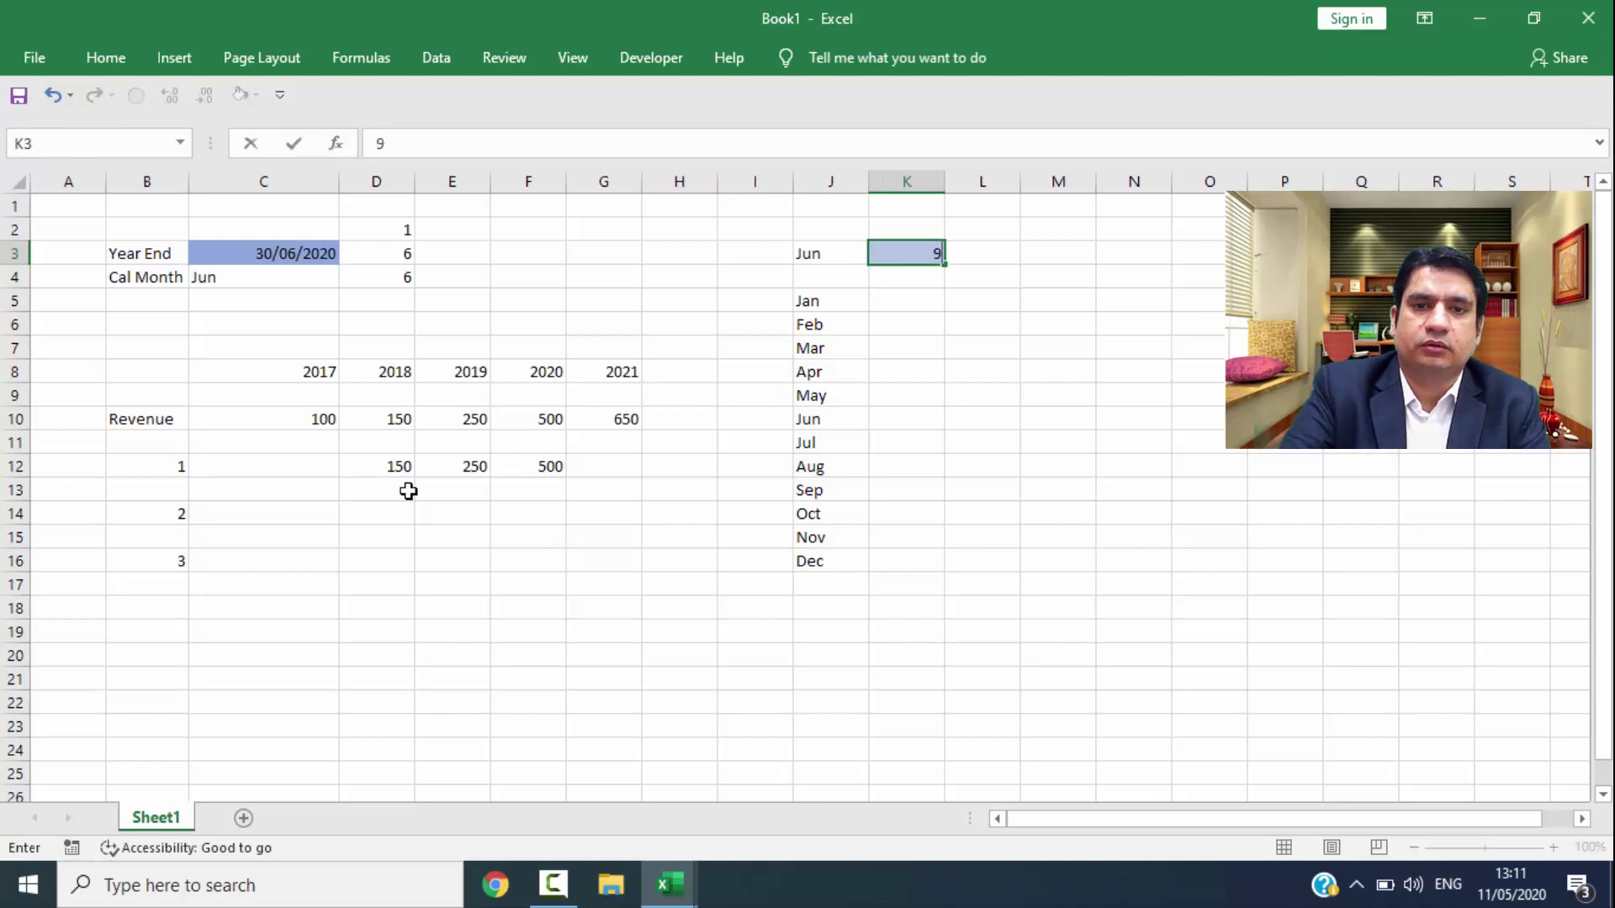
key(Return)
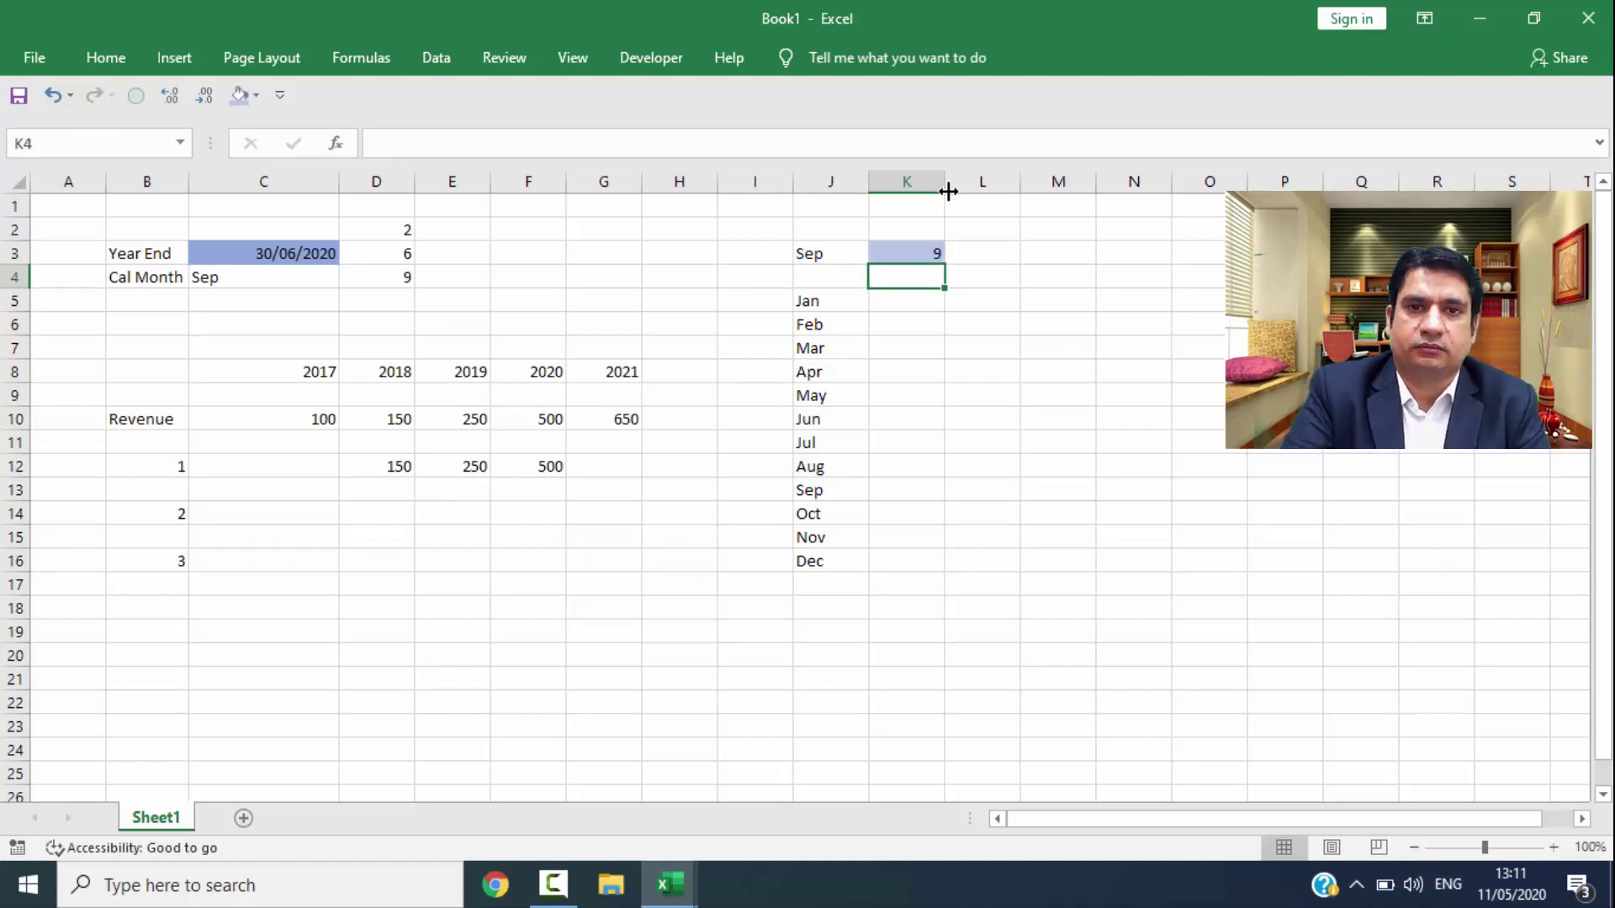
click(395, 467)
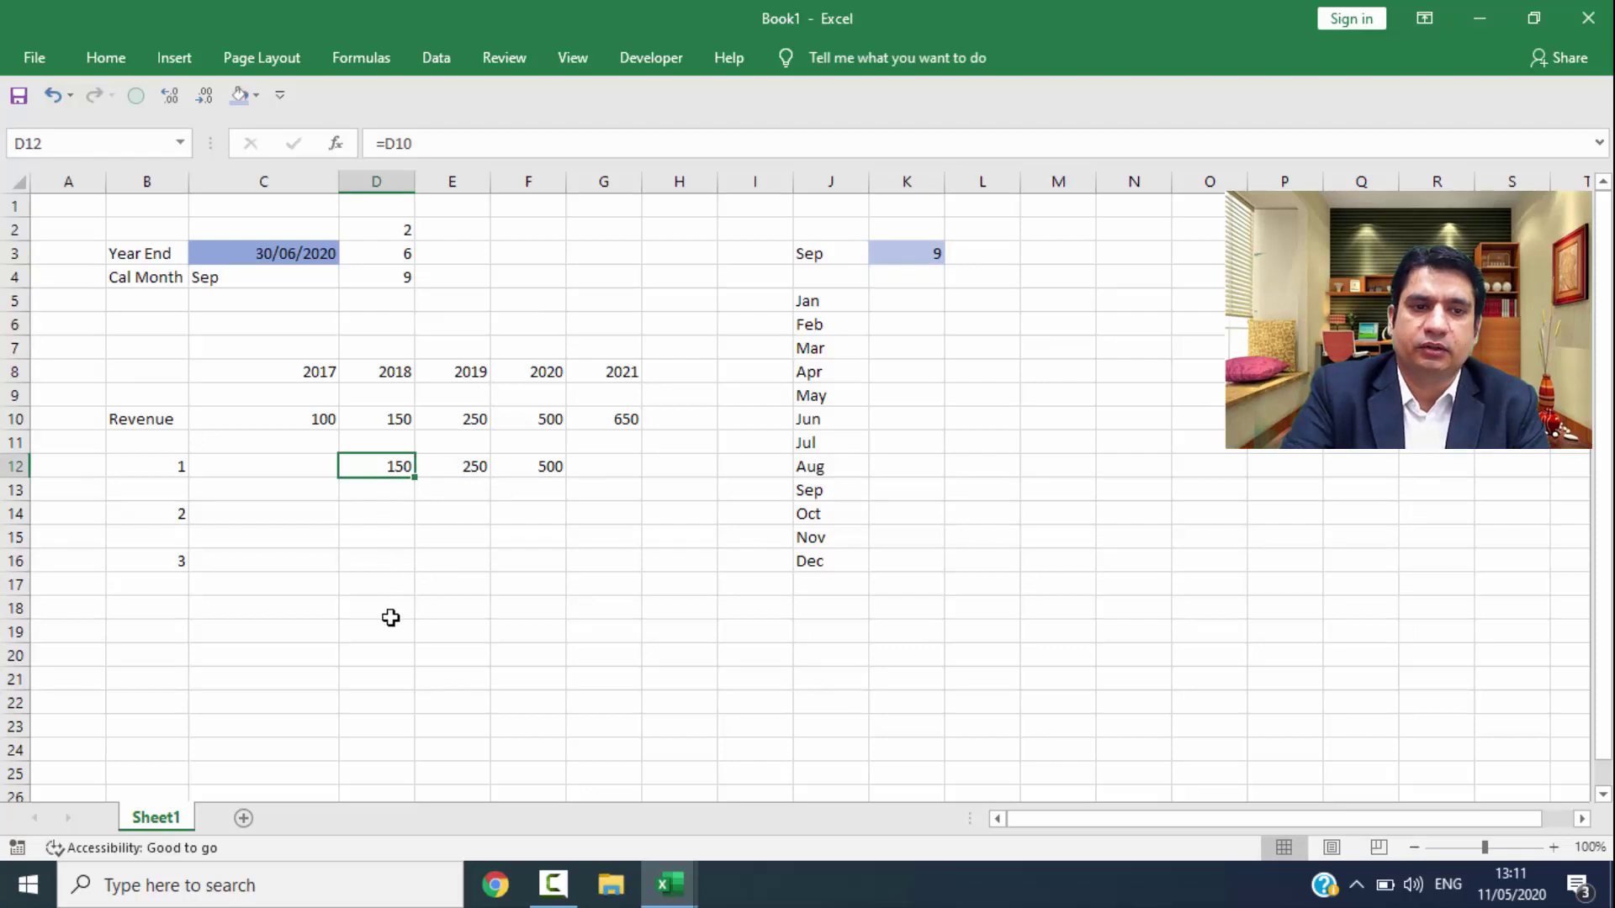
Step: Fill D18:G18 with blue as a timeline bar
drag(379, 615, 482, 669)
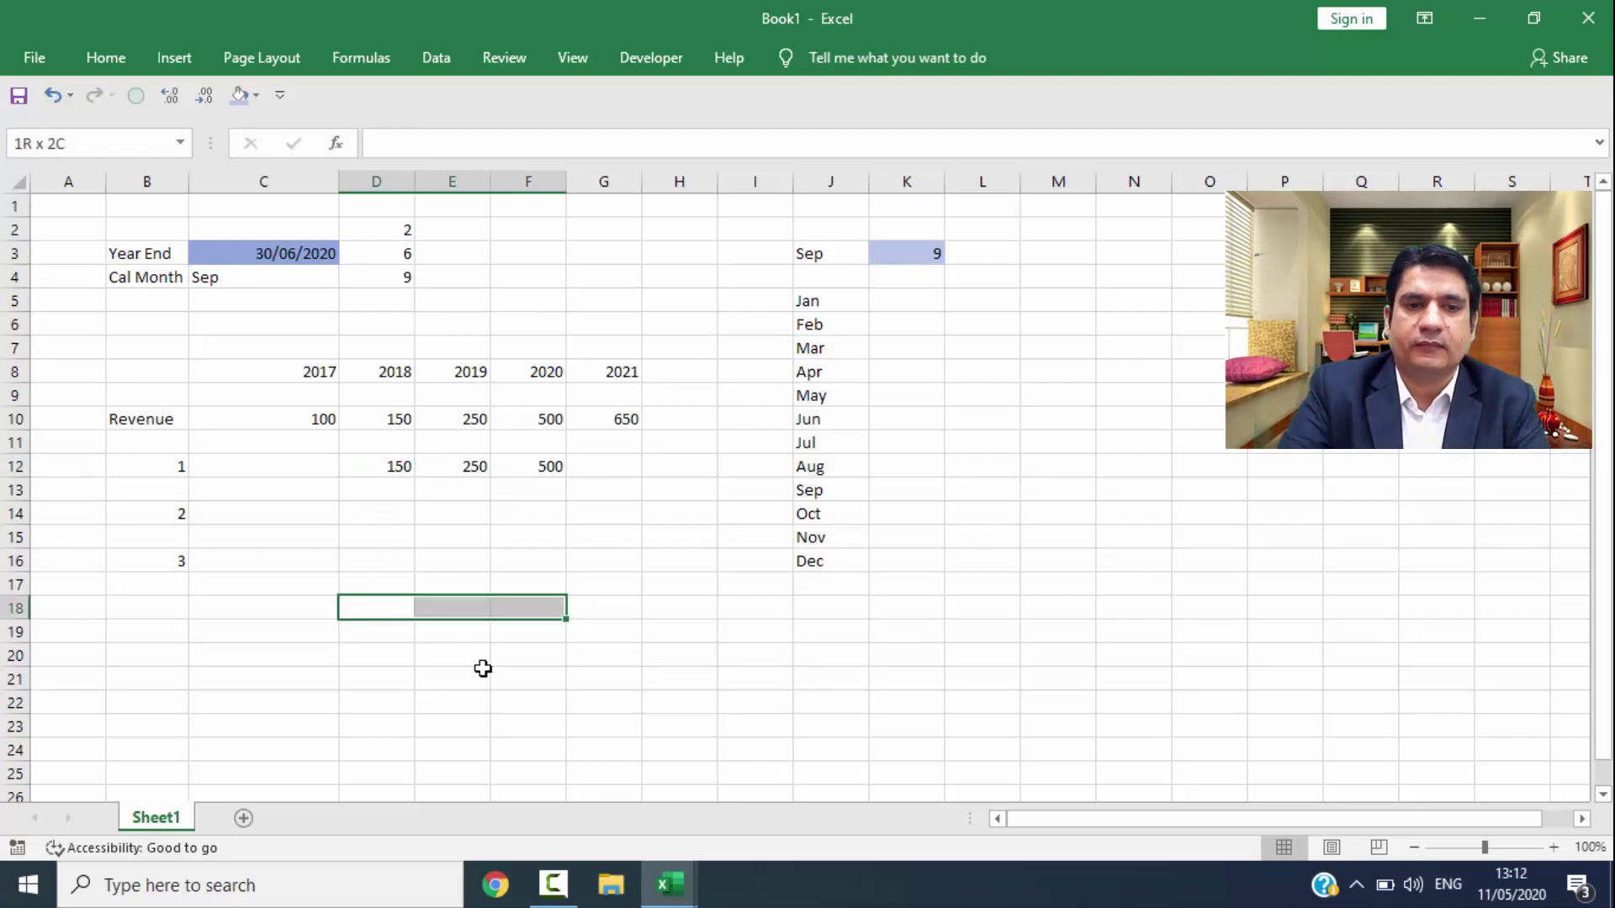
key(shift+Right)
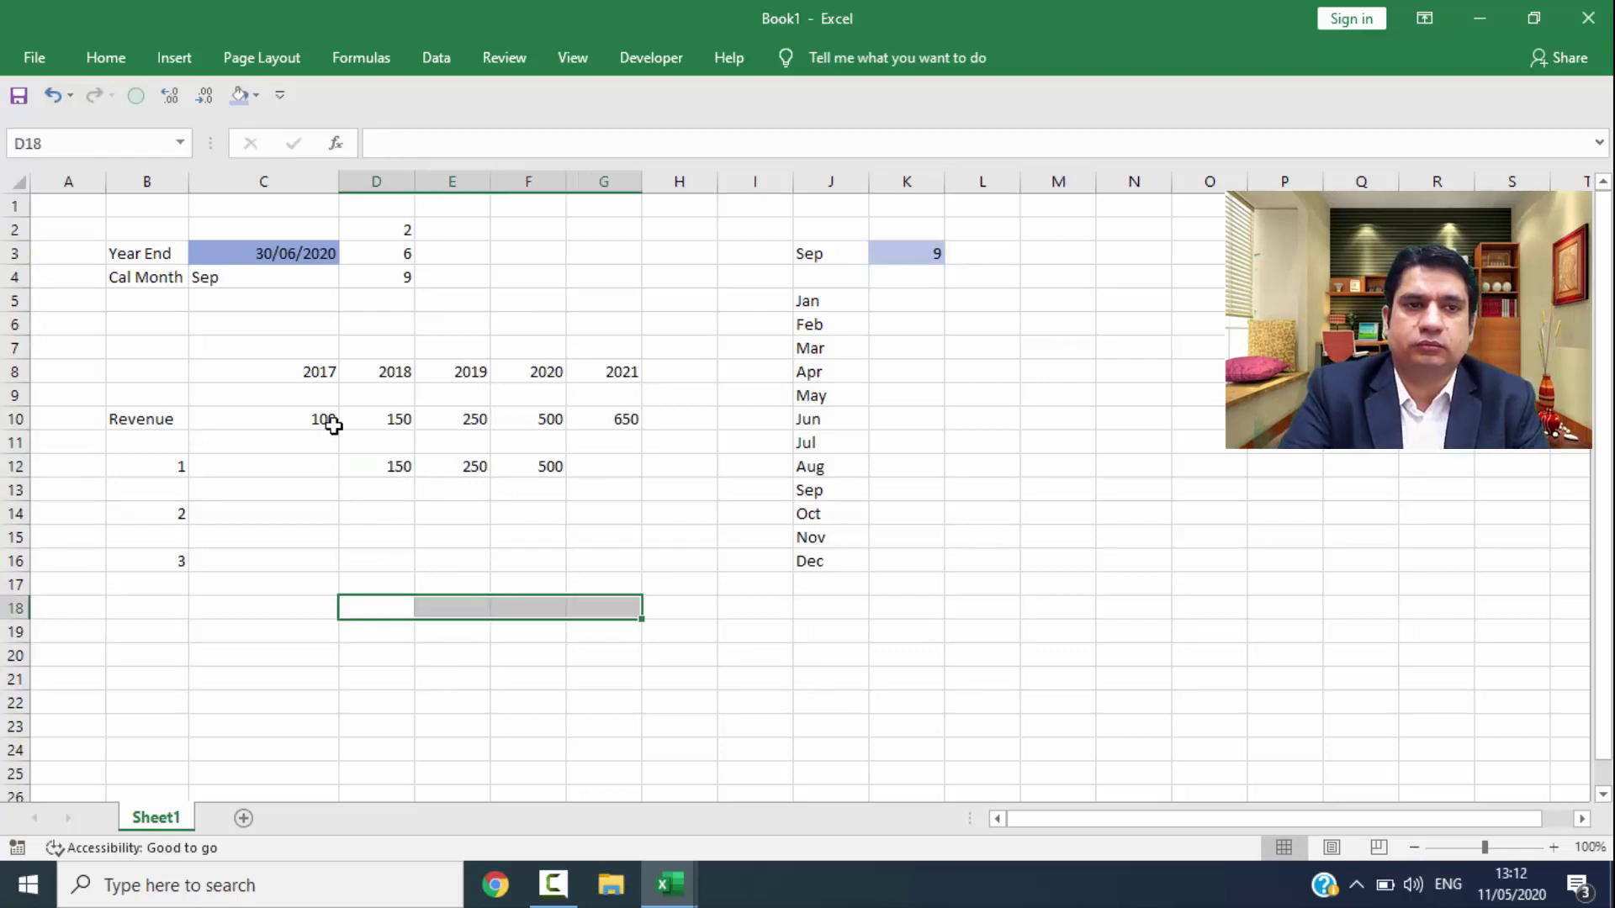
click(238, 97)
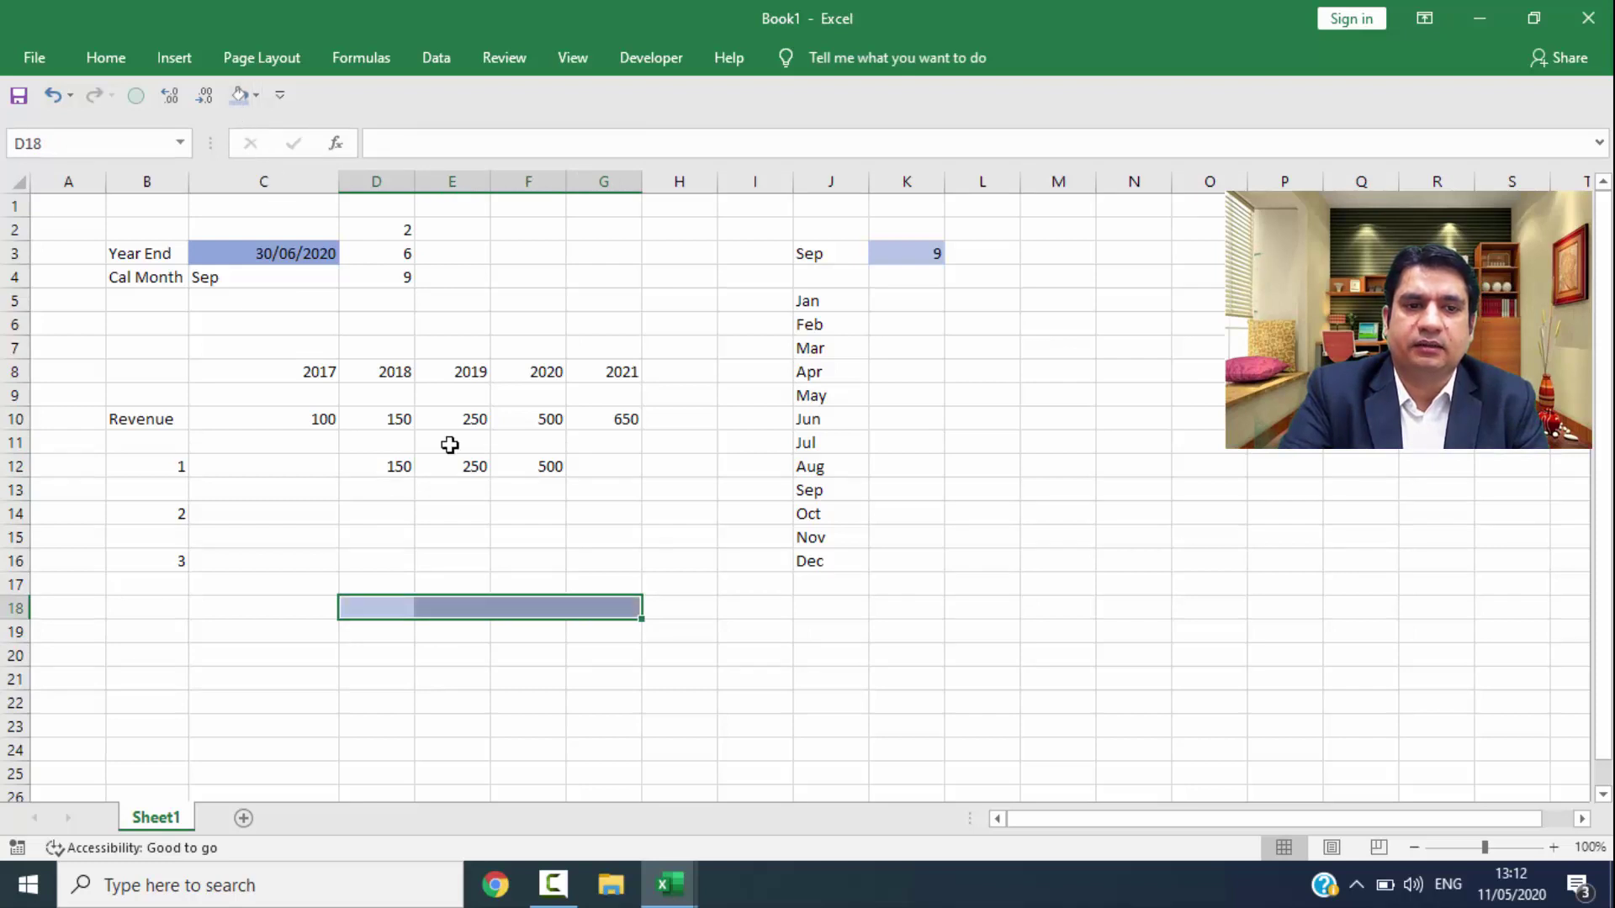
click(362, 634)
key(Up)
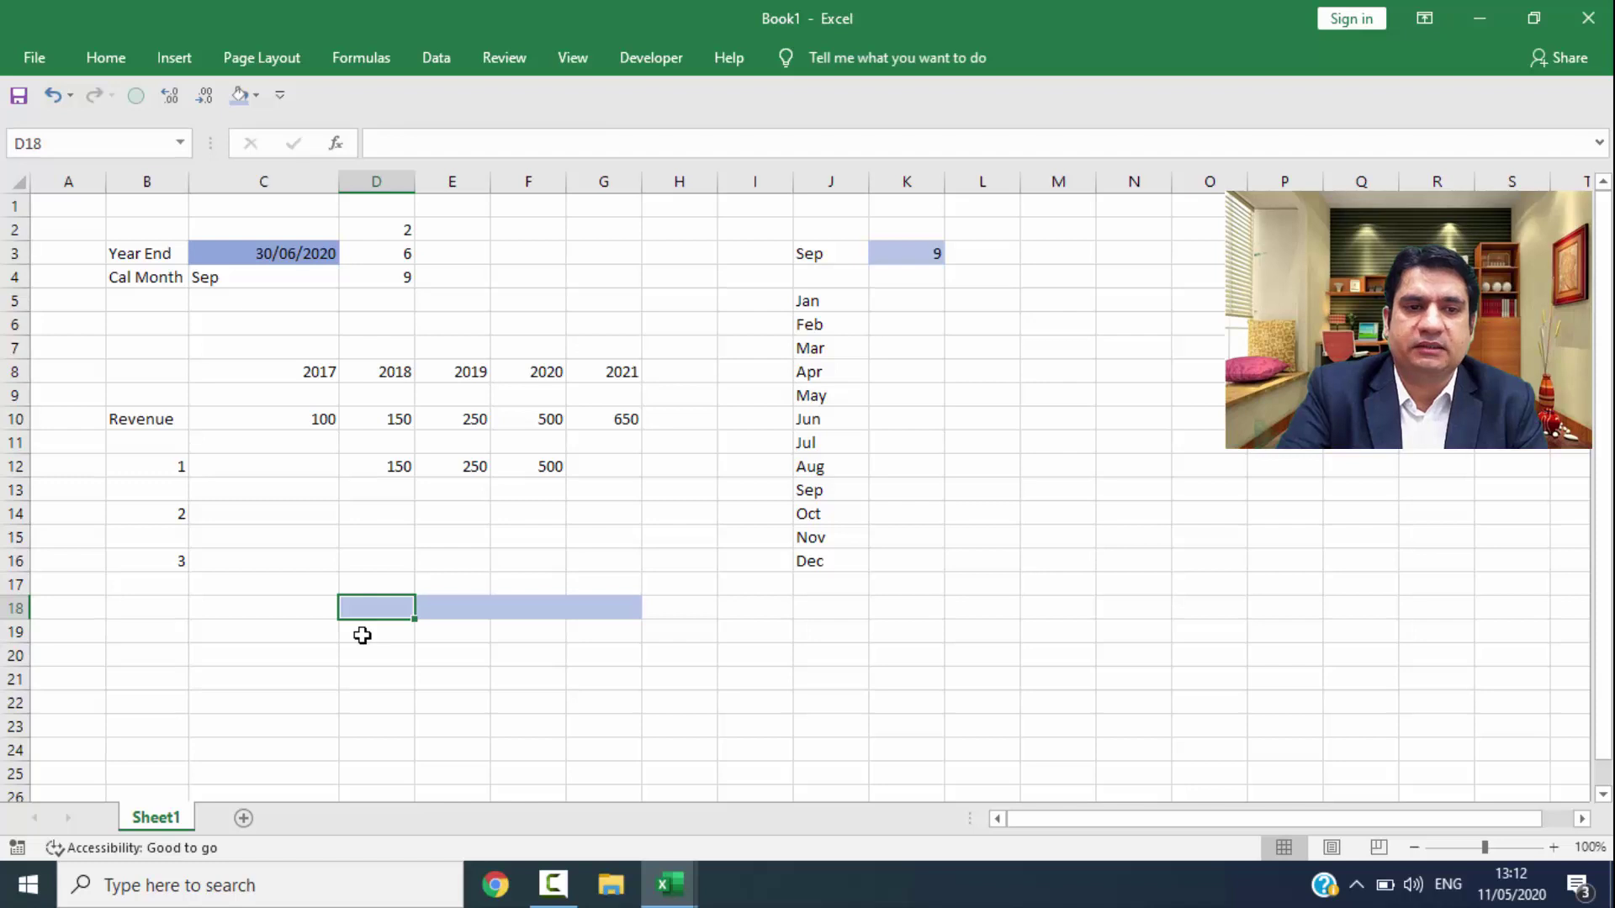
key(ctrl+Up)
key(Down)
key(Down)
key(Down)
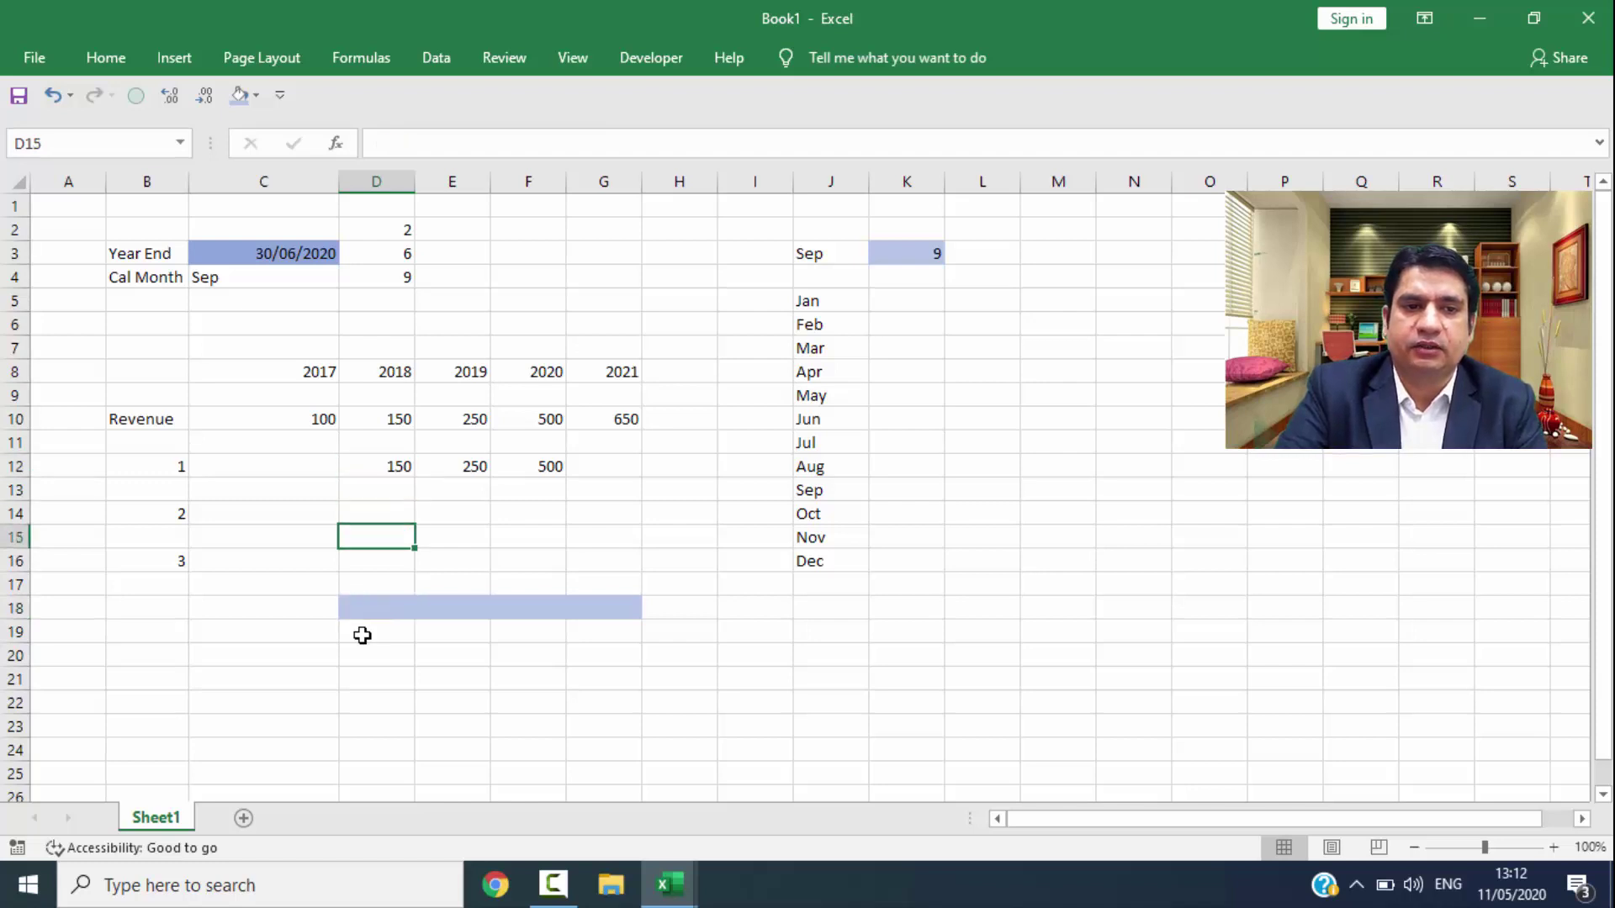
key(Down)
key(Down)
key(Down)
Step: Label the bar Jul-17 in D18 and Jun-18 in G18
text(Ju)
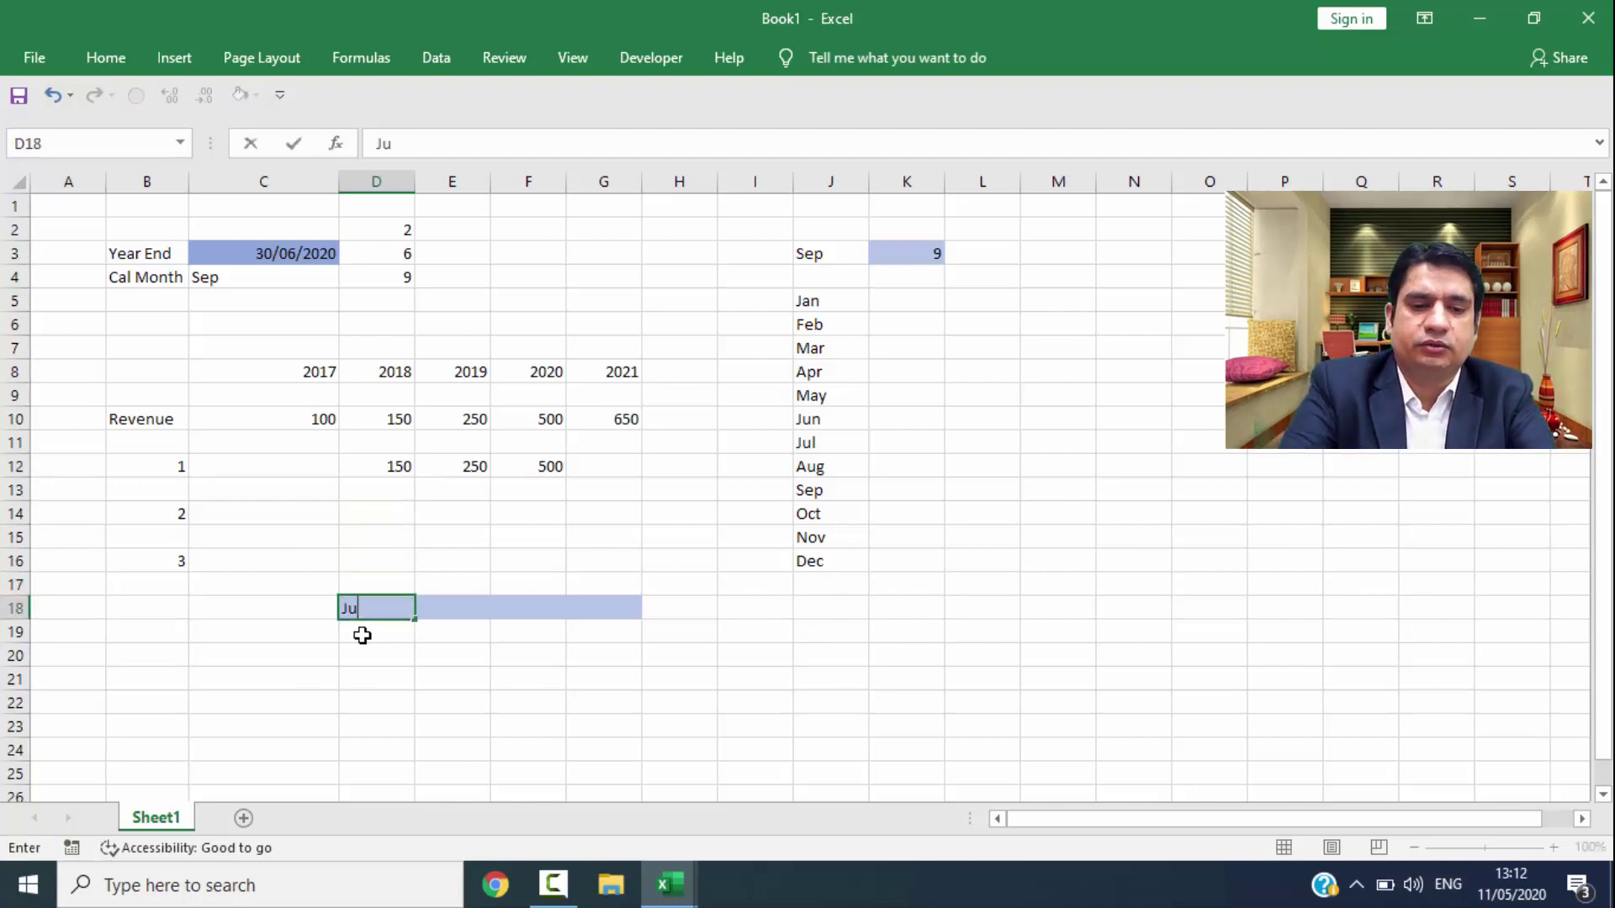
text(l)
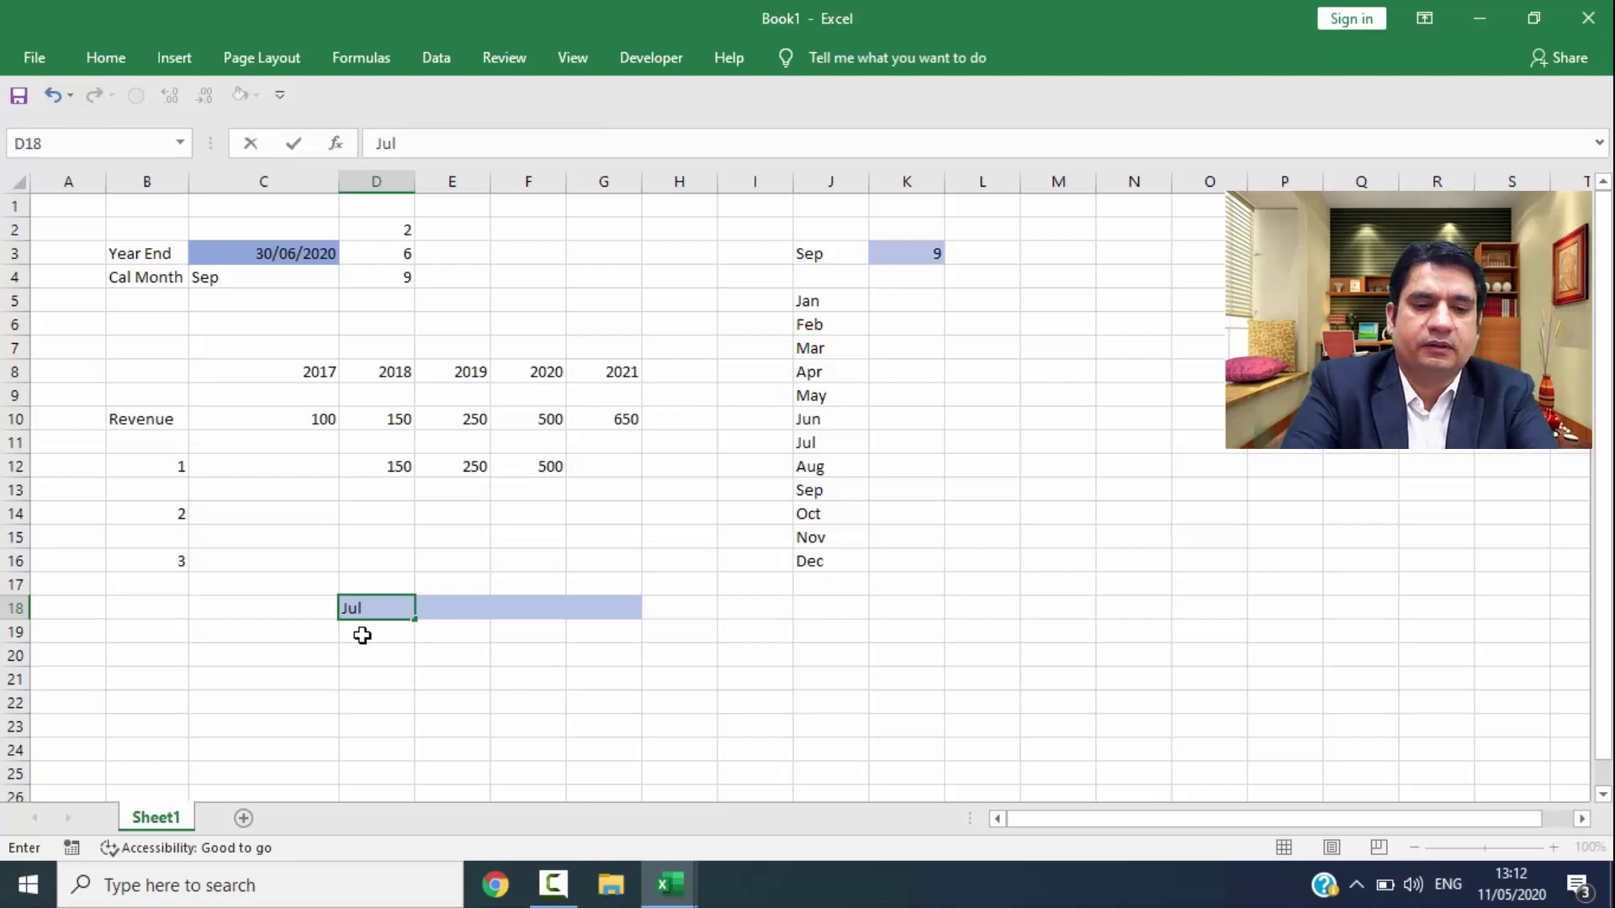
text(-17)
key(Return)
key(Return)
key(Return)
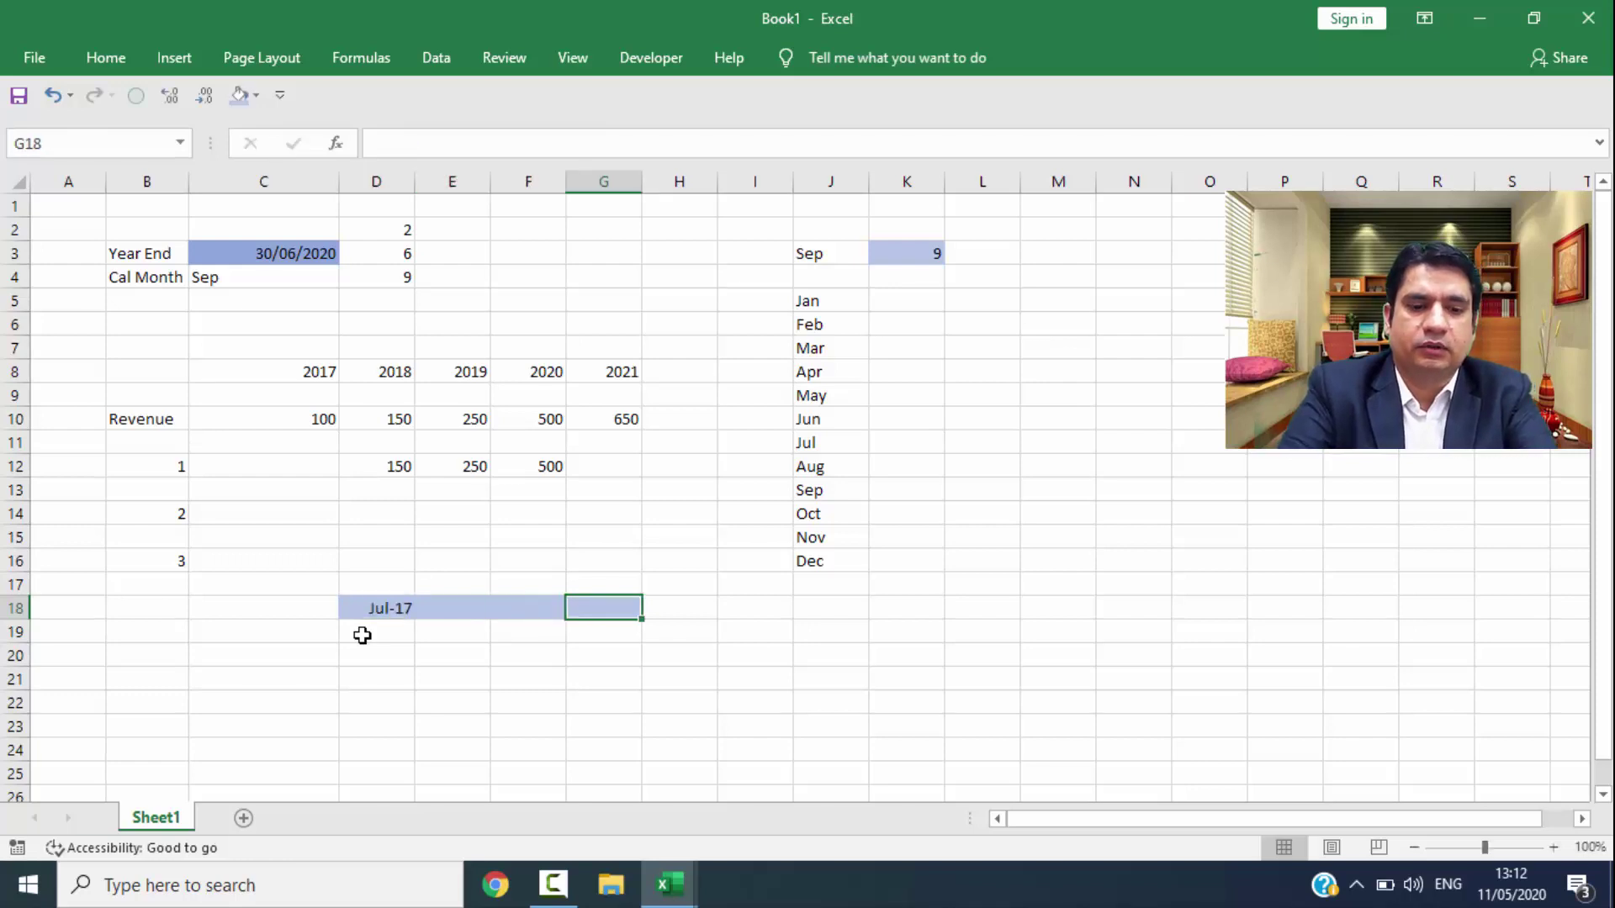
text(Jne)
key(BackSpace)
key(BackSpace)
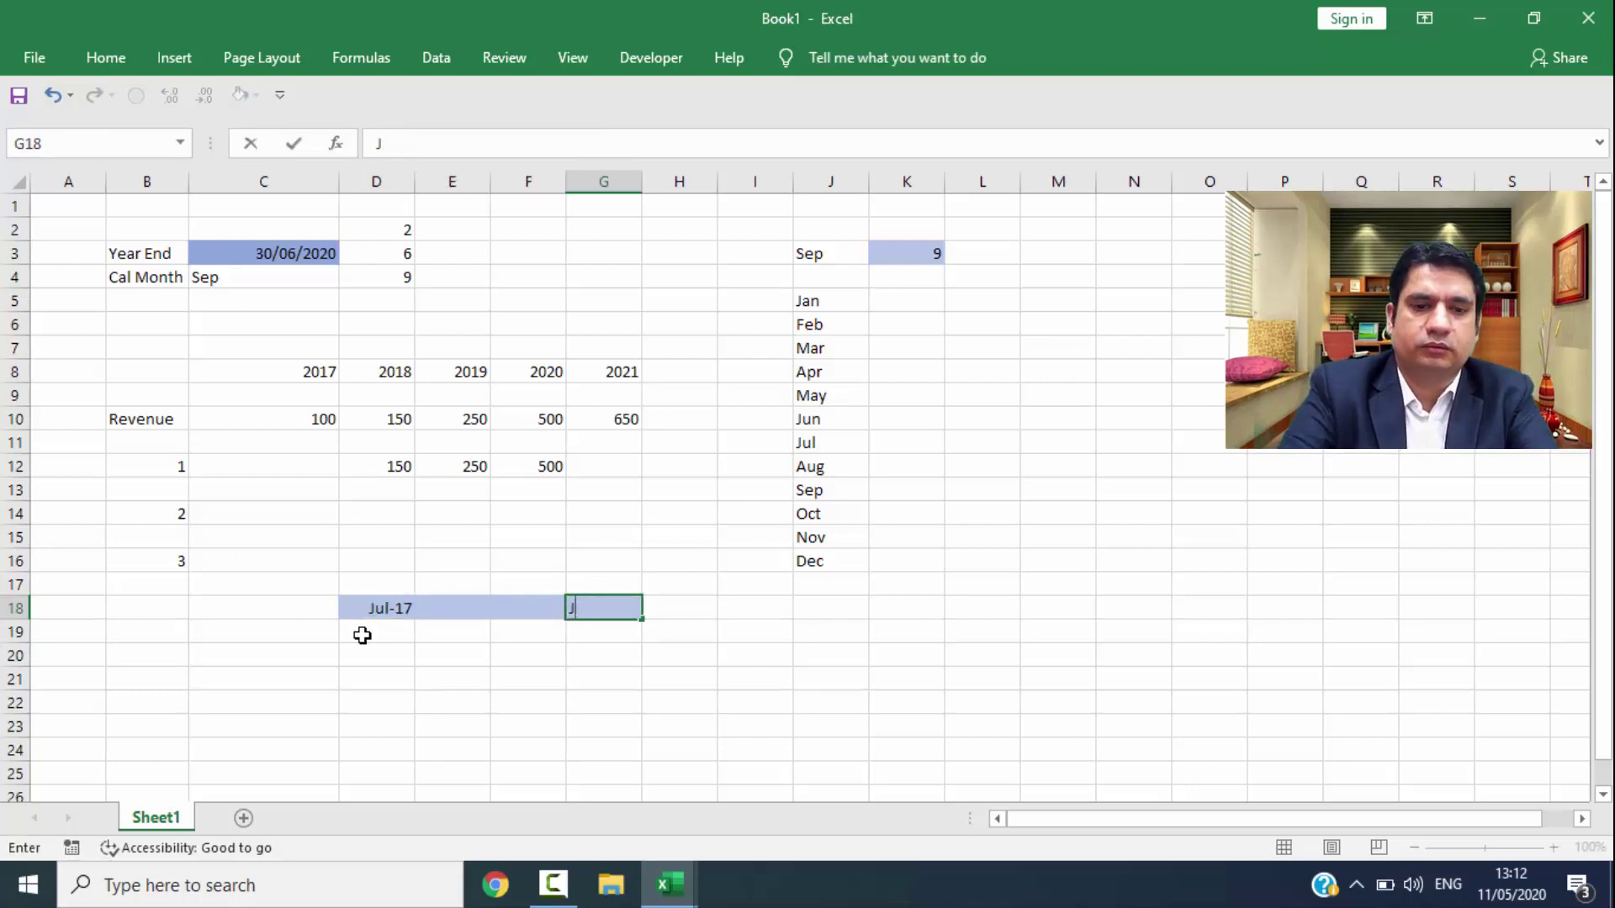
text(une)
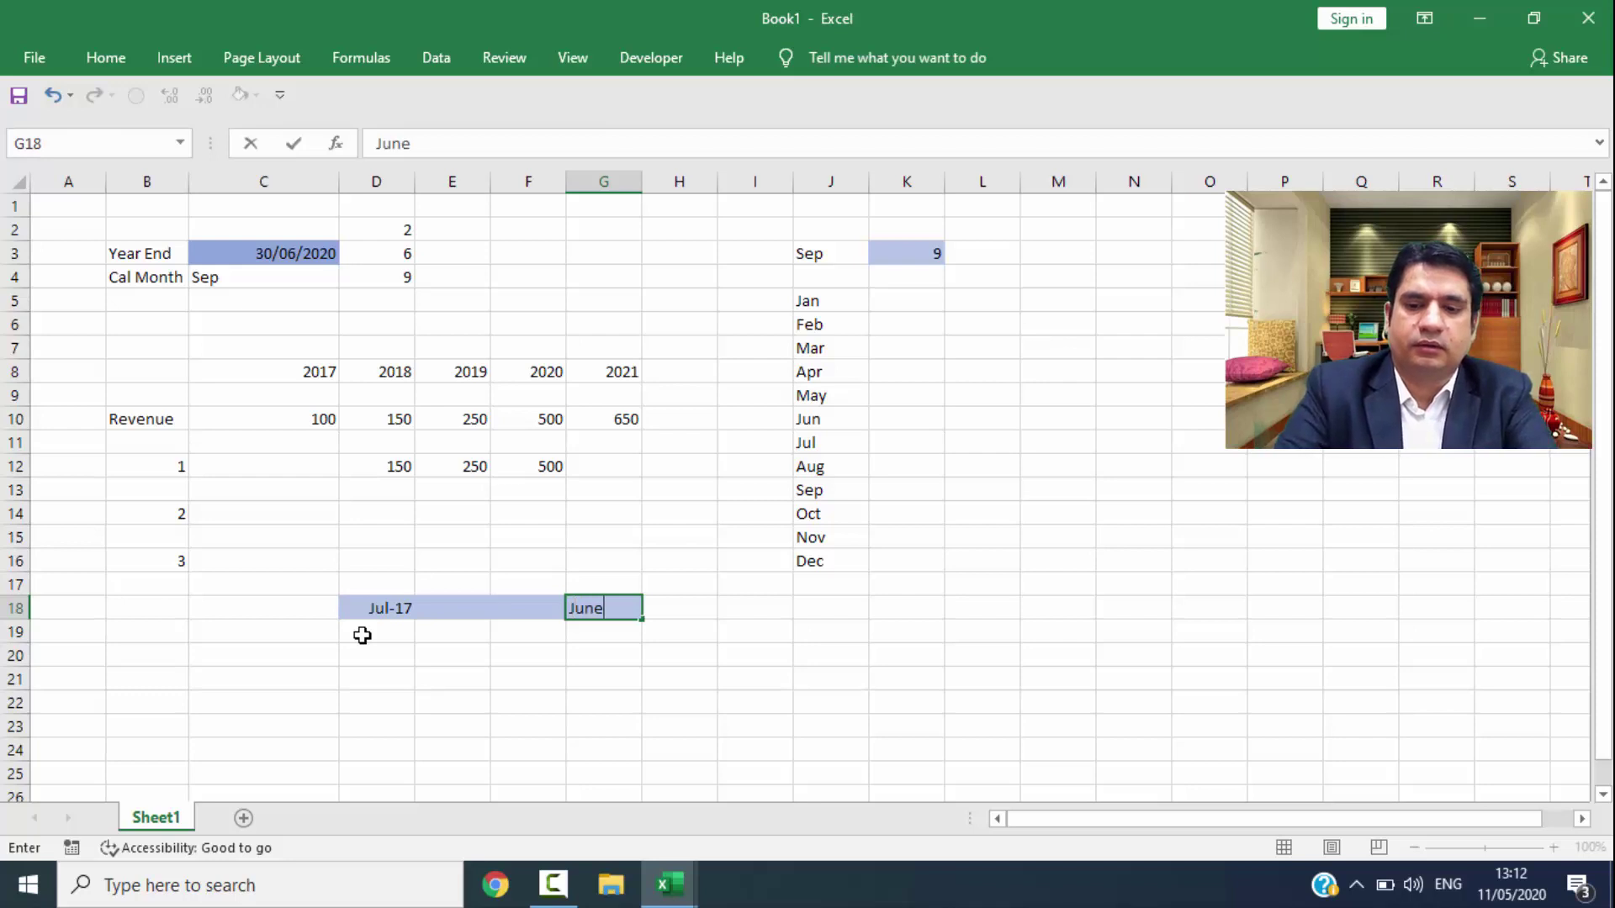
text( 18)
click(362, 636)
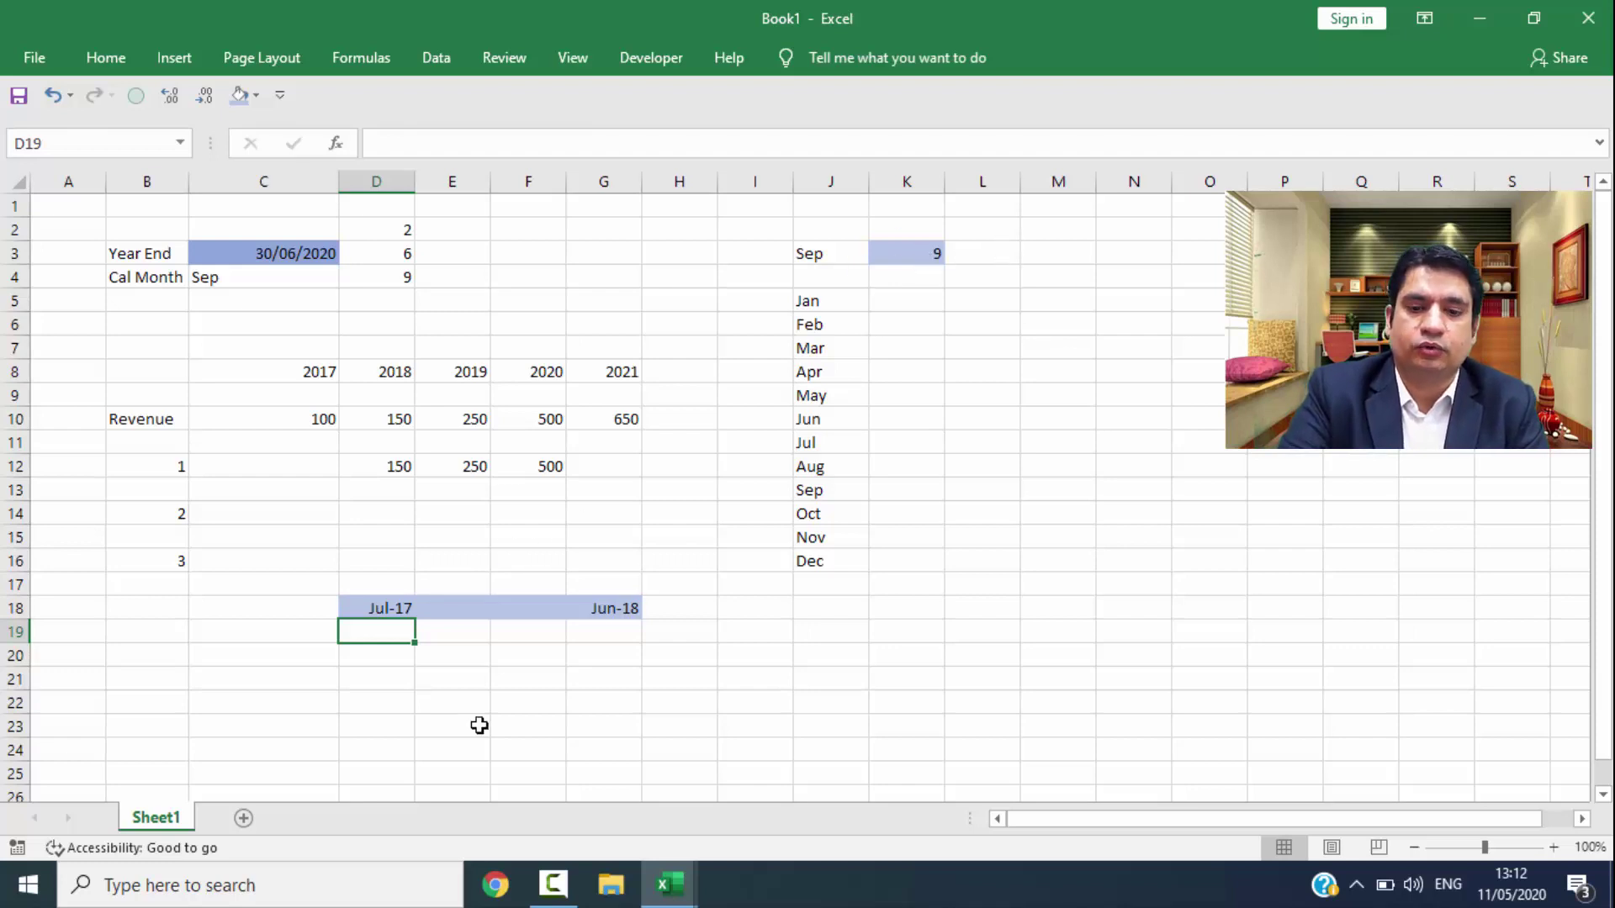
key(Right)
key(Right)
key(Right)
key(Right)
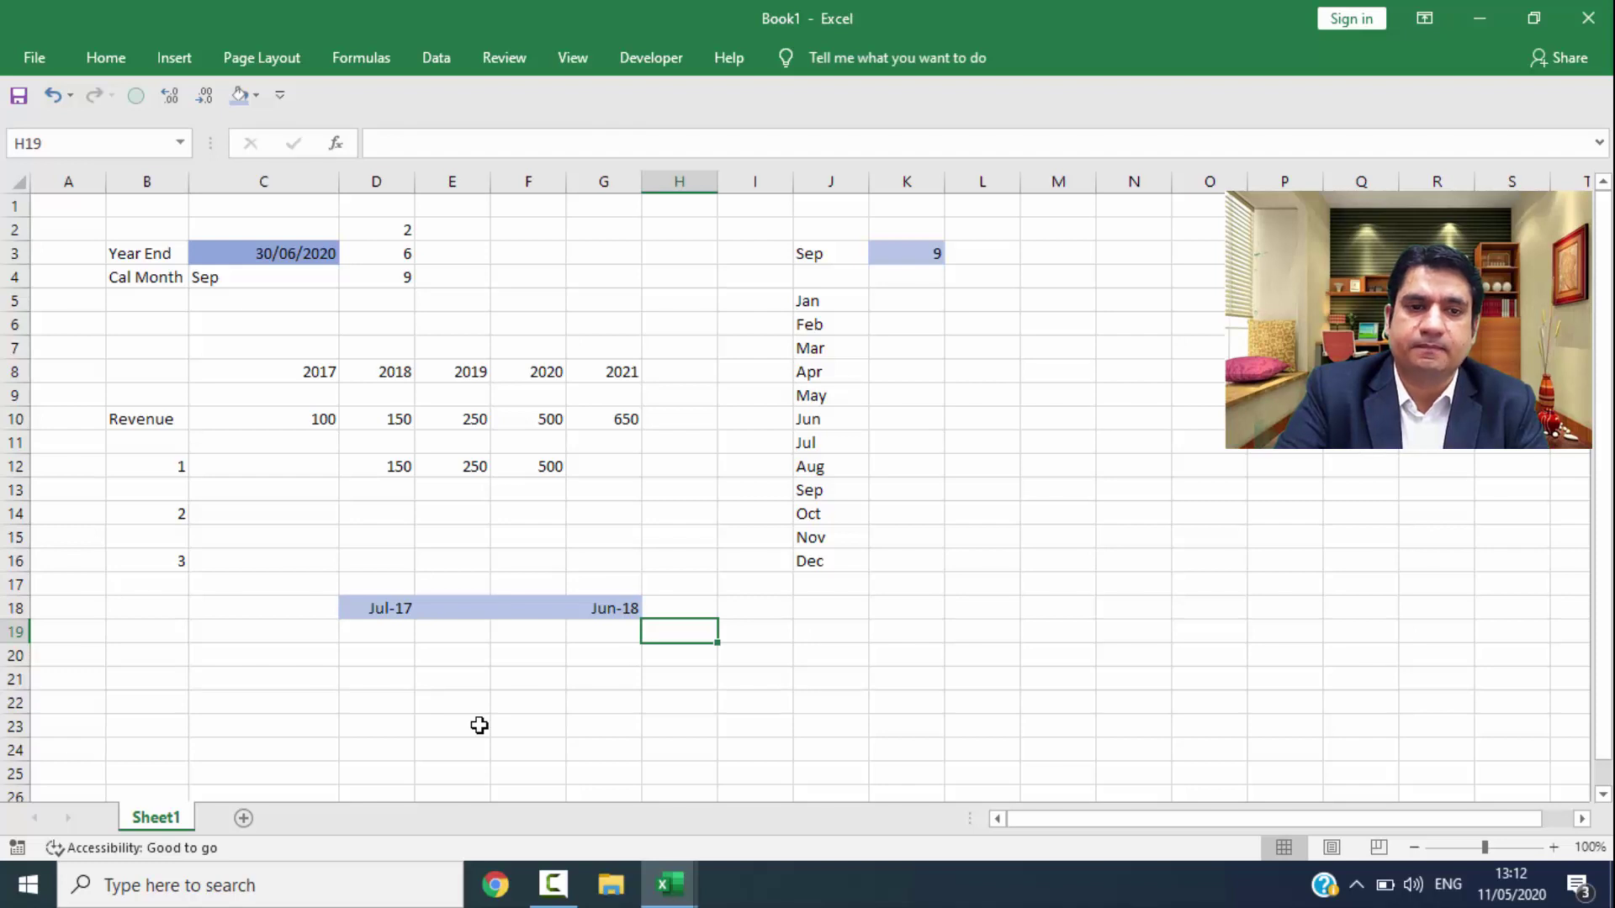
Step: Fill E19:H19 with dark orange to form the next timeline bar
key(Left)
key(Left)
key(Left)
key(shift+Right)
key(shift+Right)
key(shift+Right)
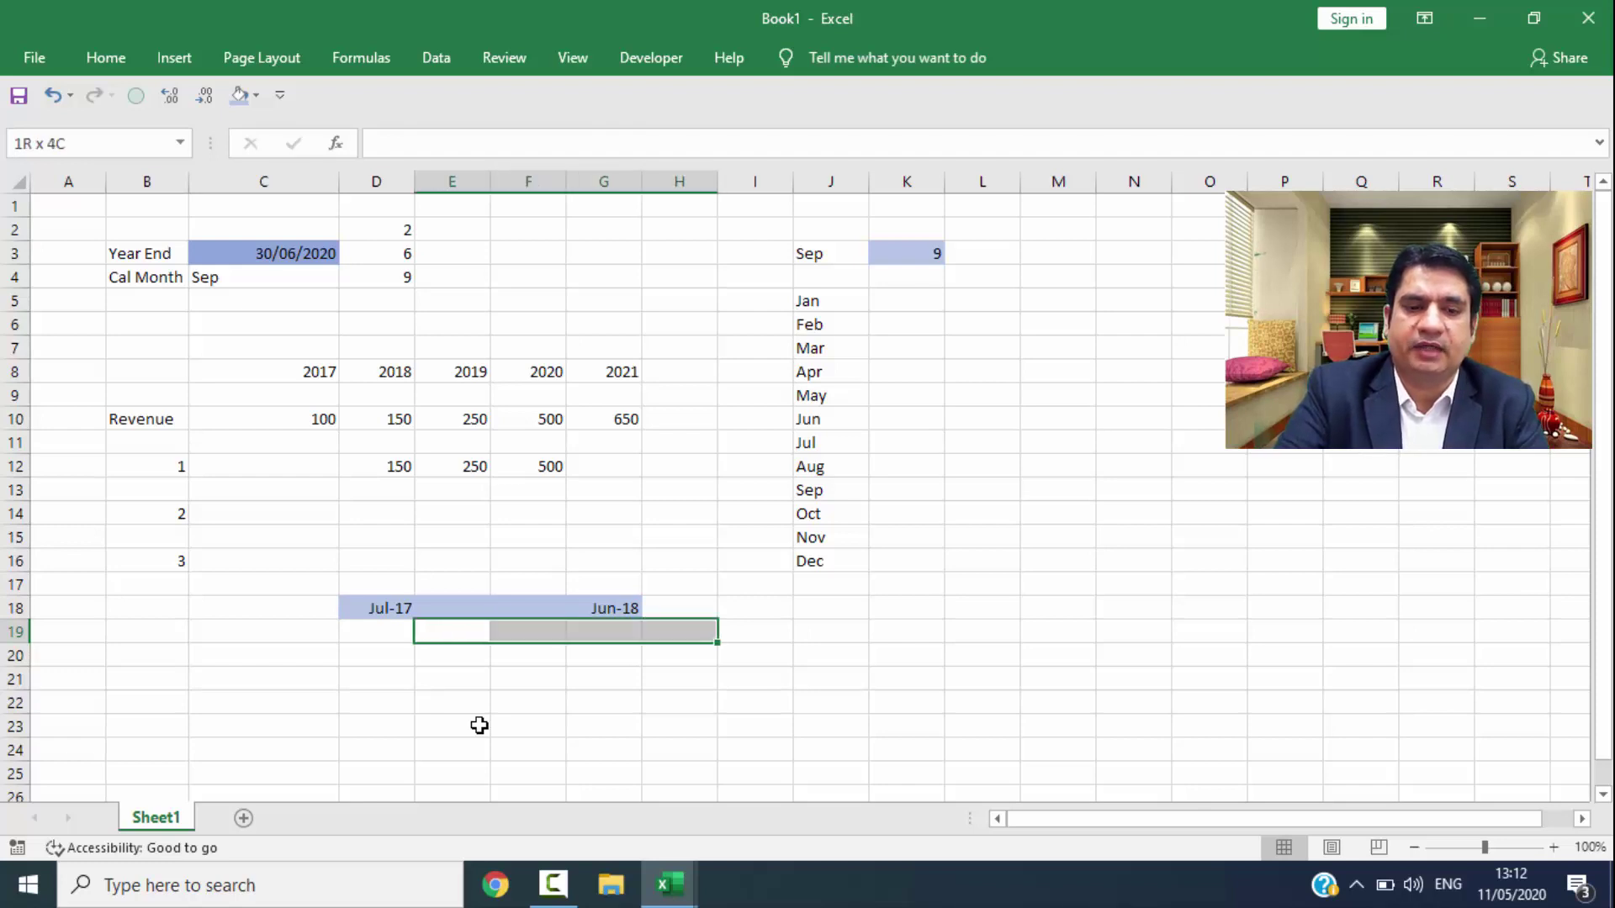
key(alt+h)
key(h)
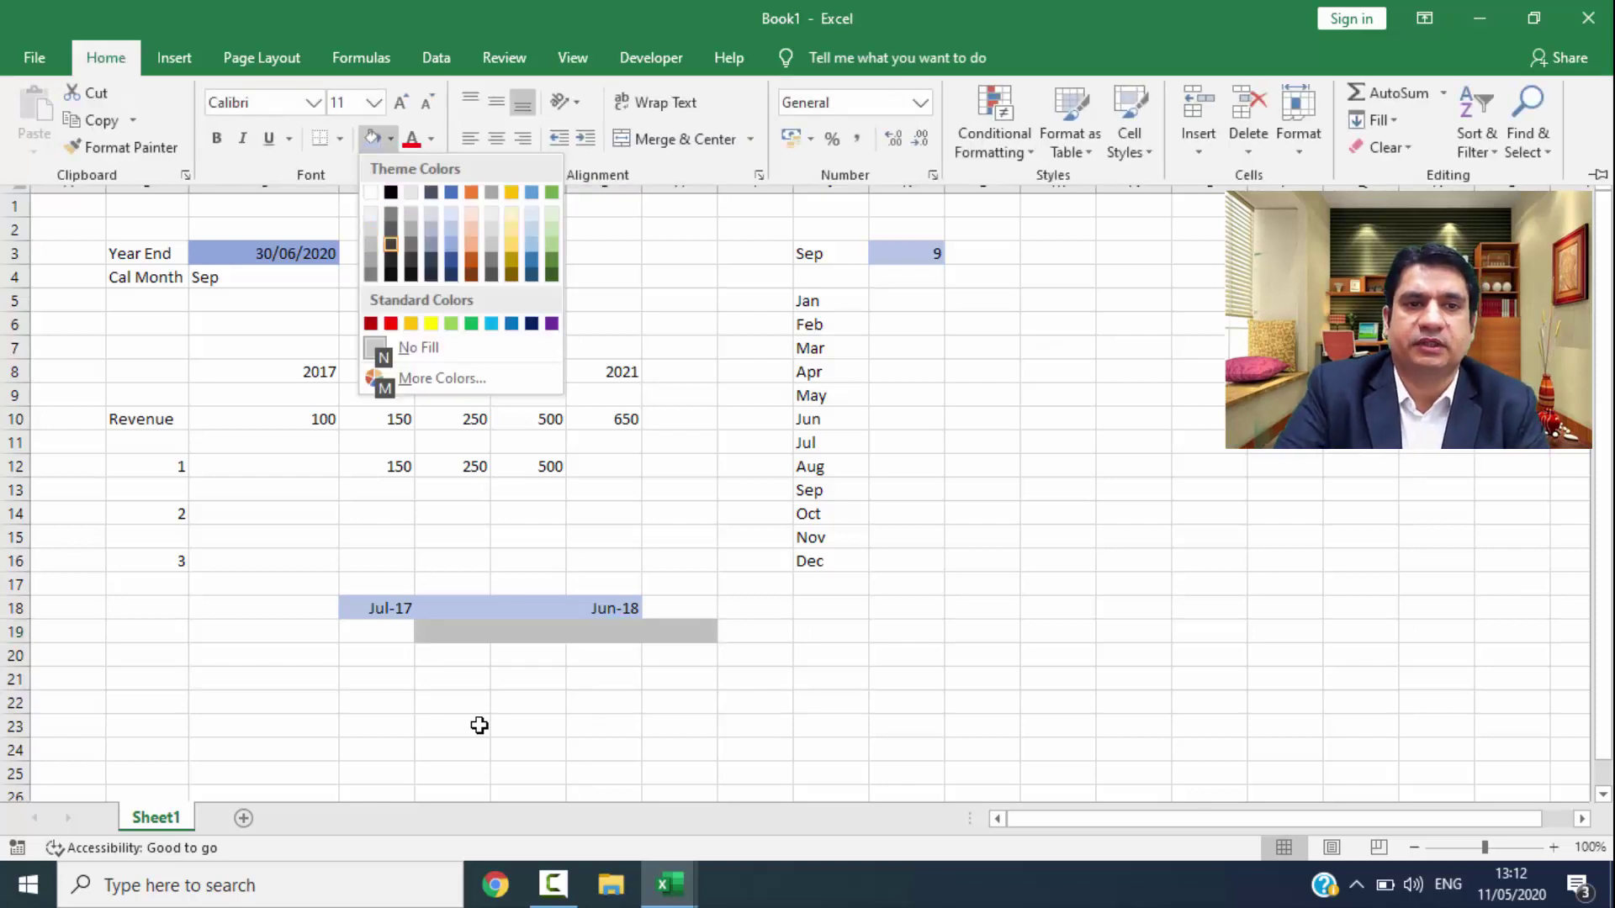
key(Right)
key(Right)
key(Right)
key(Right)
key(Return)
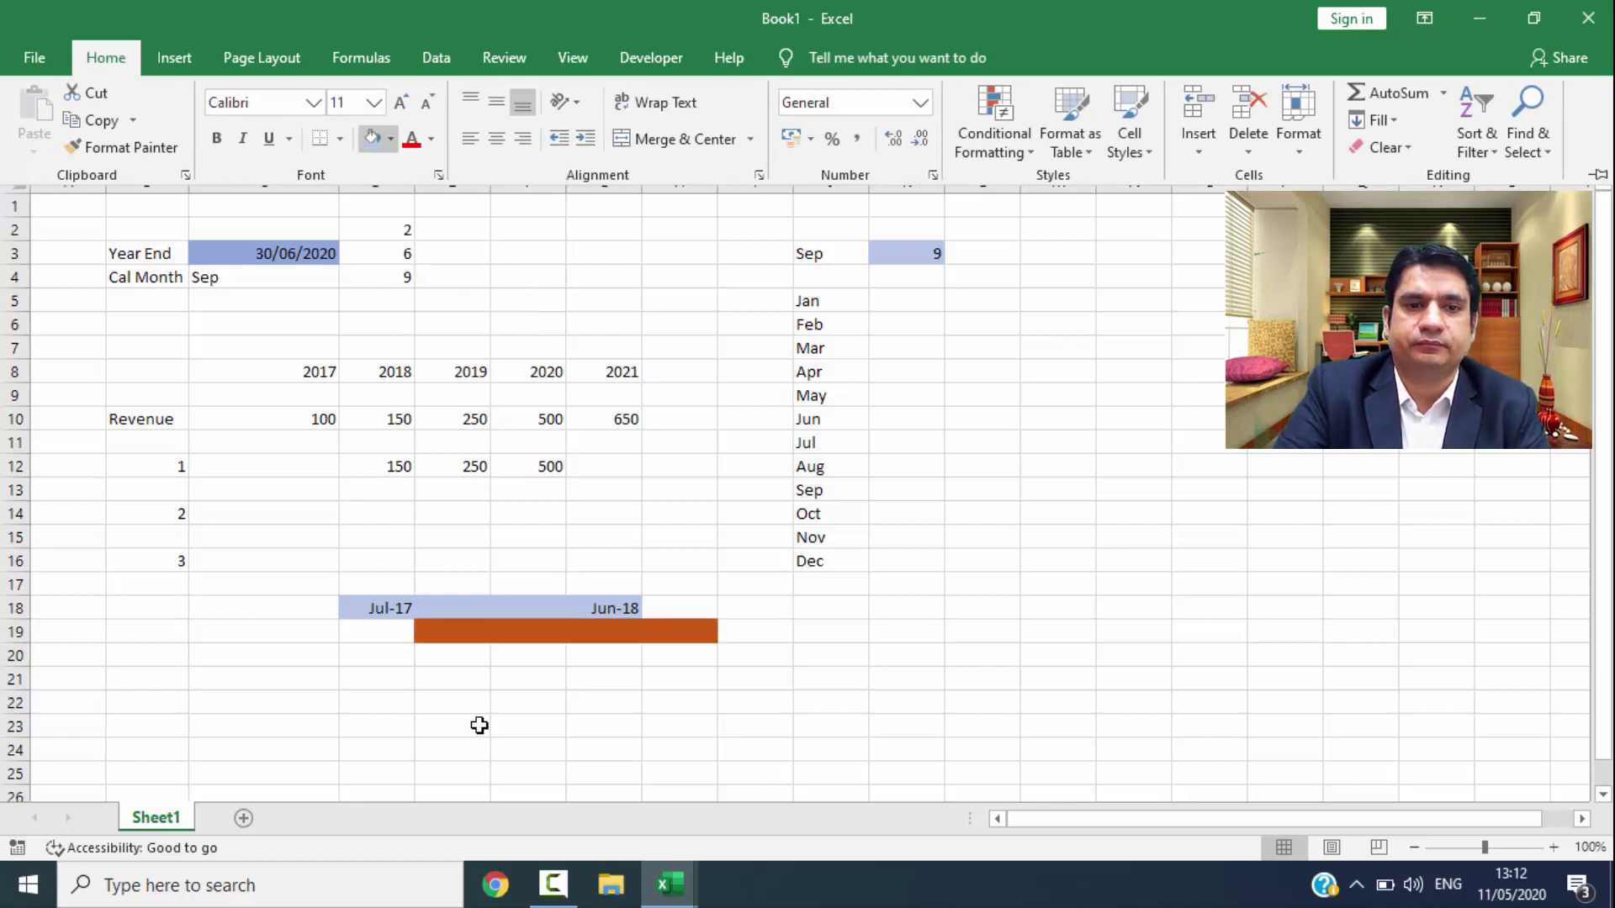
key(Down)
key(Up)
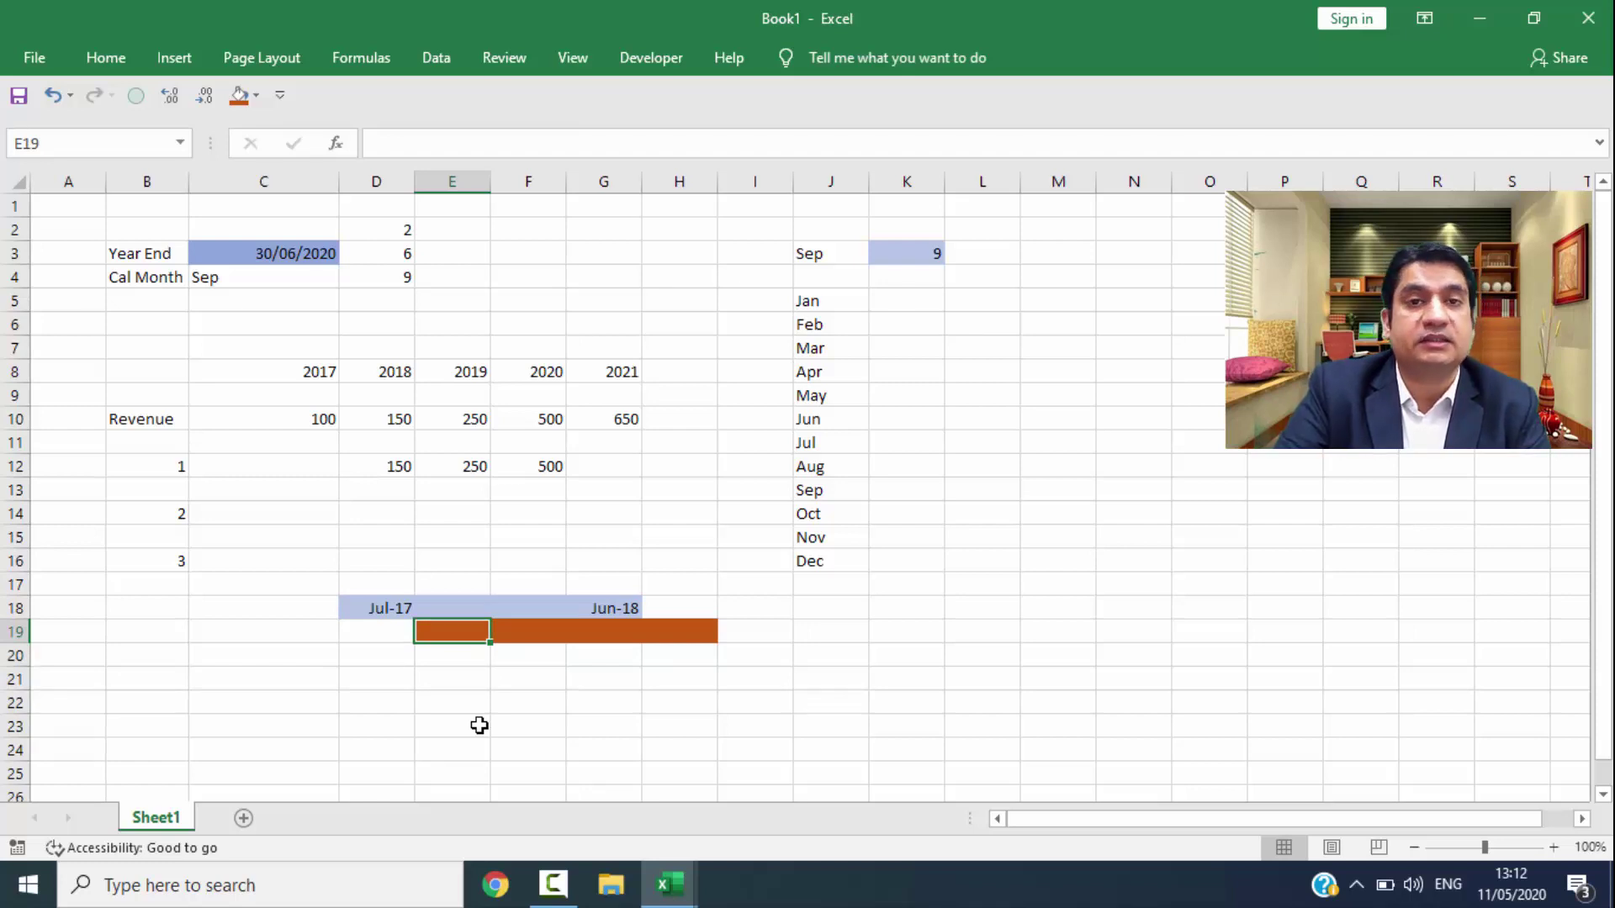
Step: Enter Sep-18 in H19 as the orange bar's end date
key(Right)
key(Right)
key(Right)
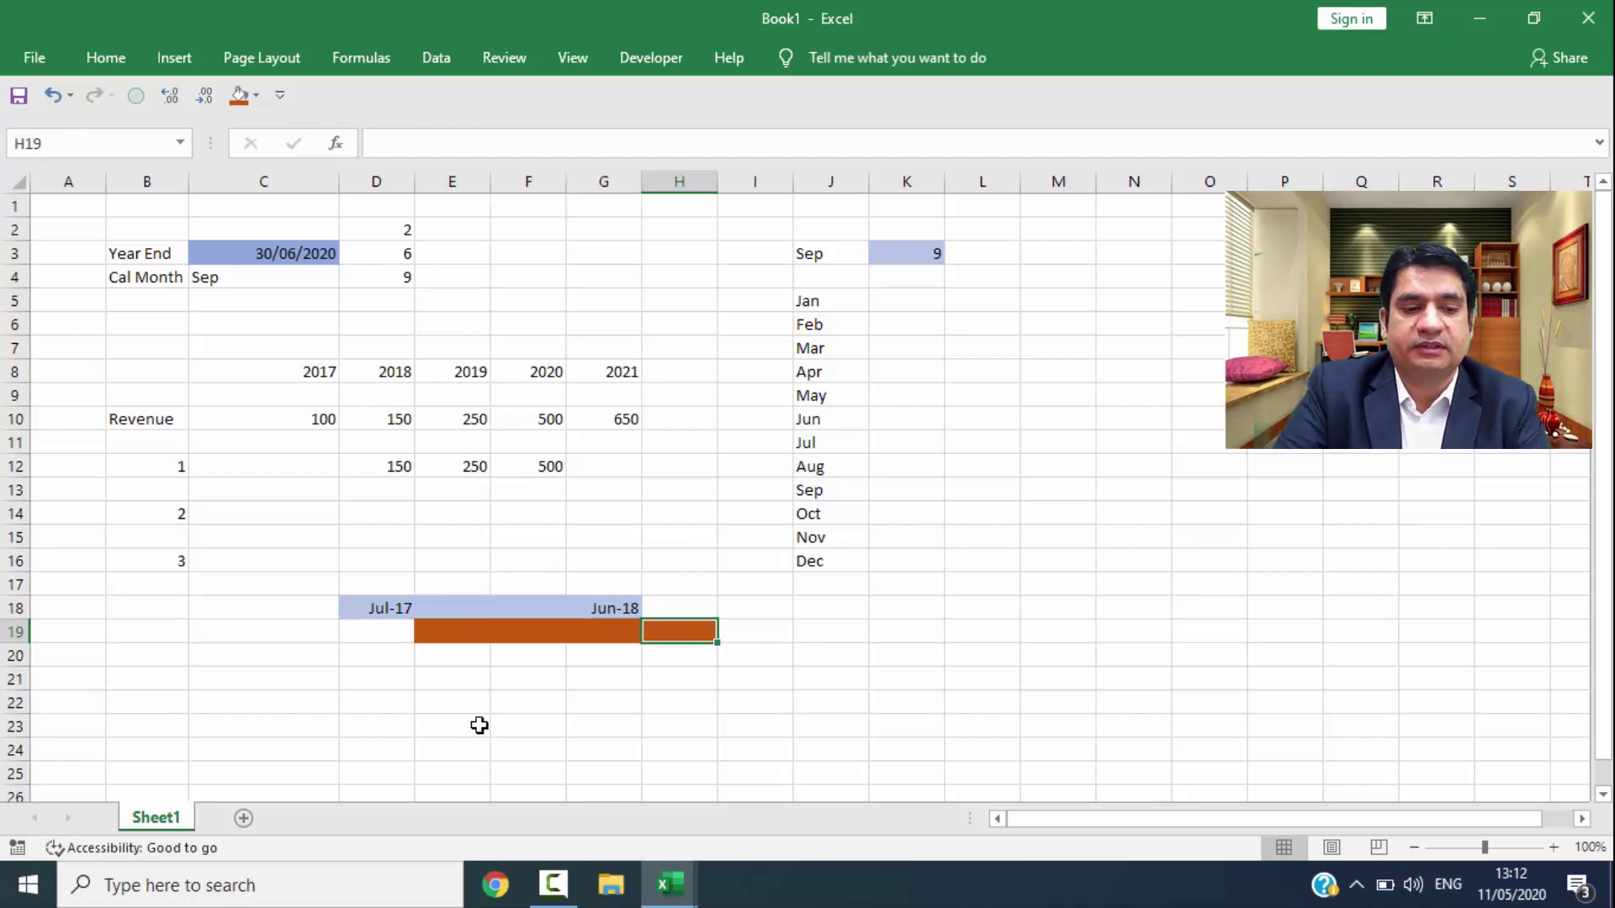
text(Sep)
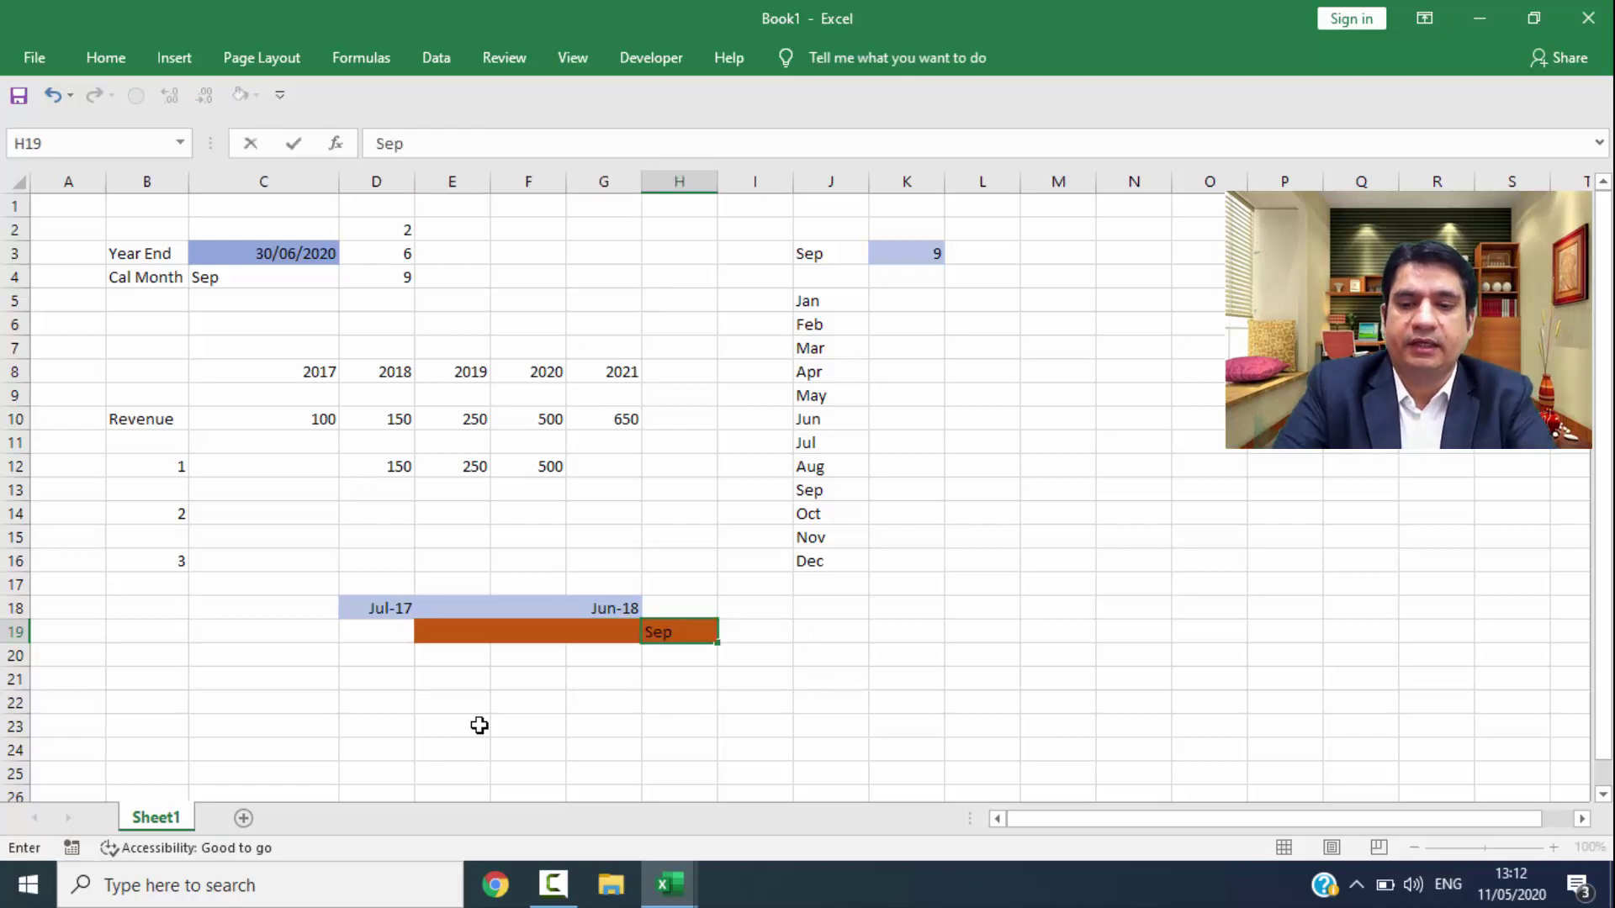
text(18)
key(Return)
key(Up)
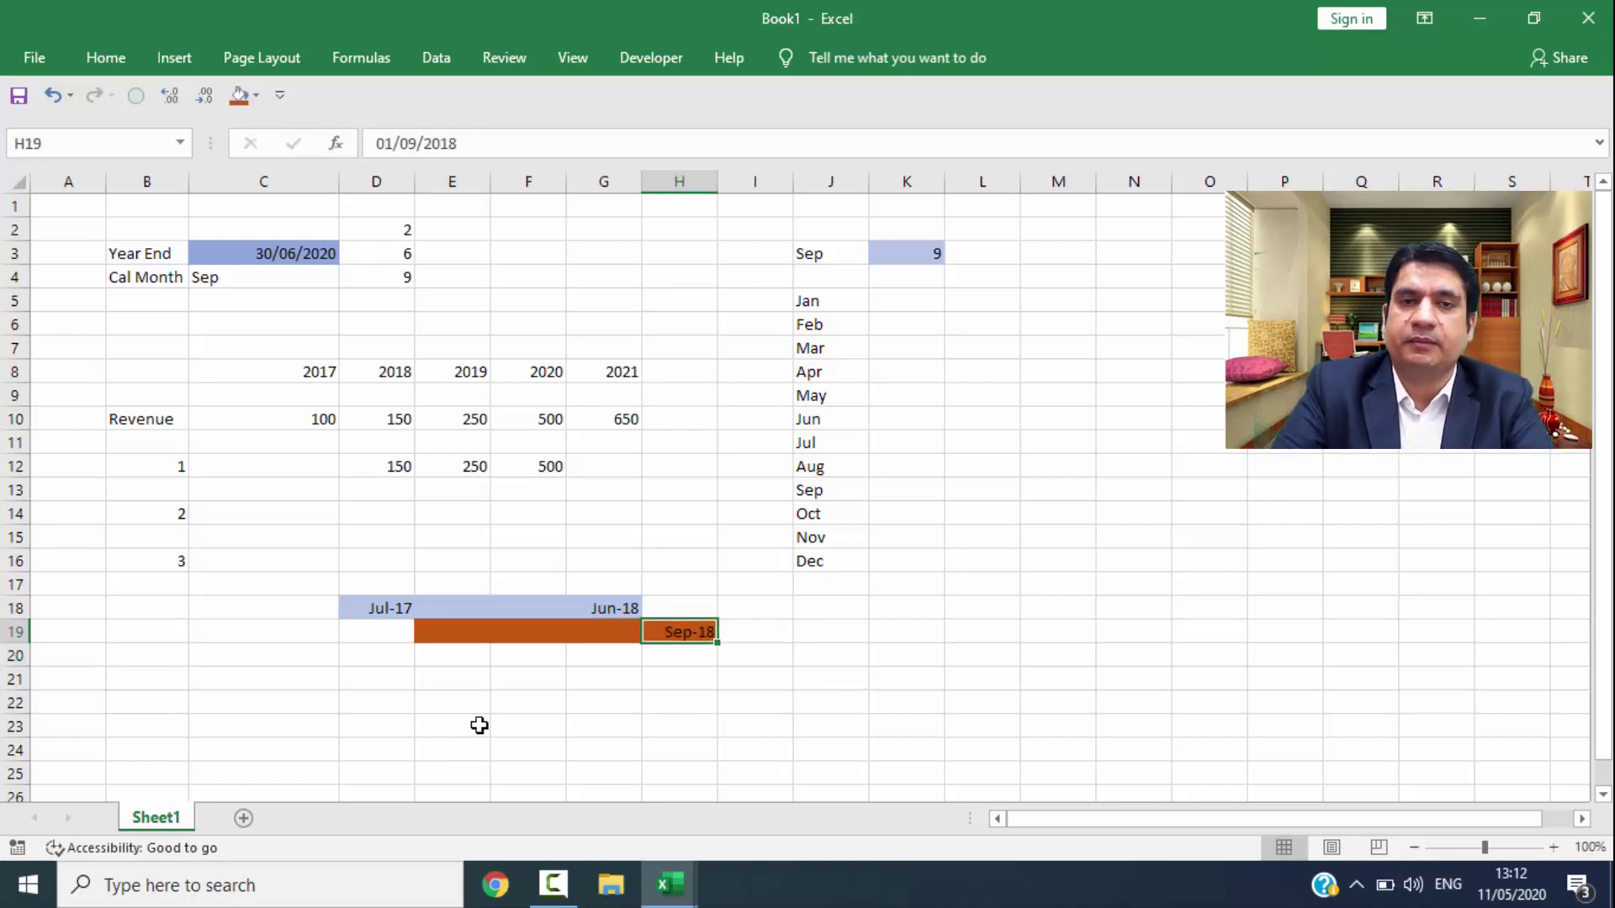
key(Up)
key(Left)
key(Left)
key(Left)
key(shift+Right)
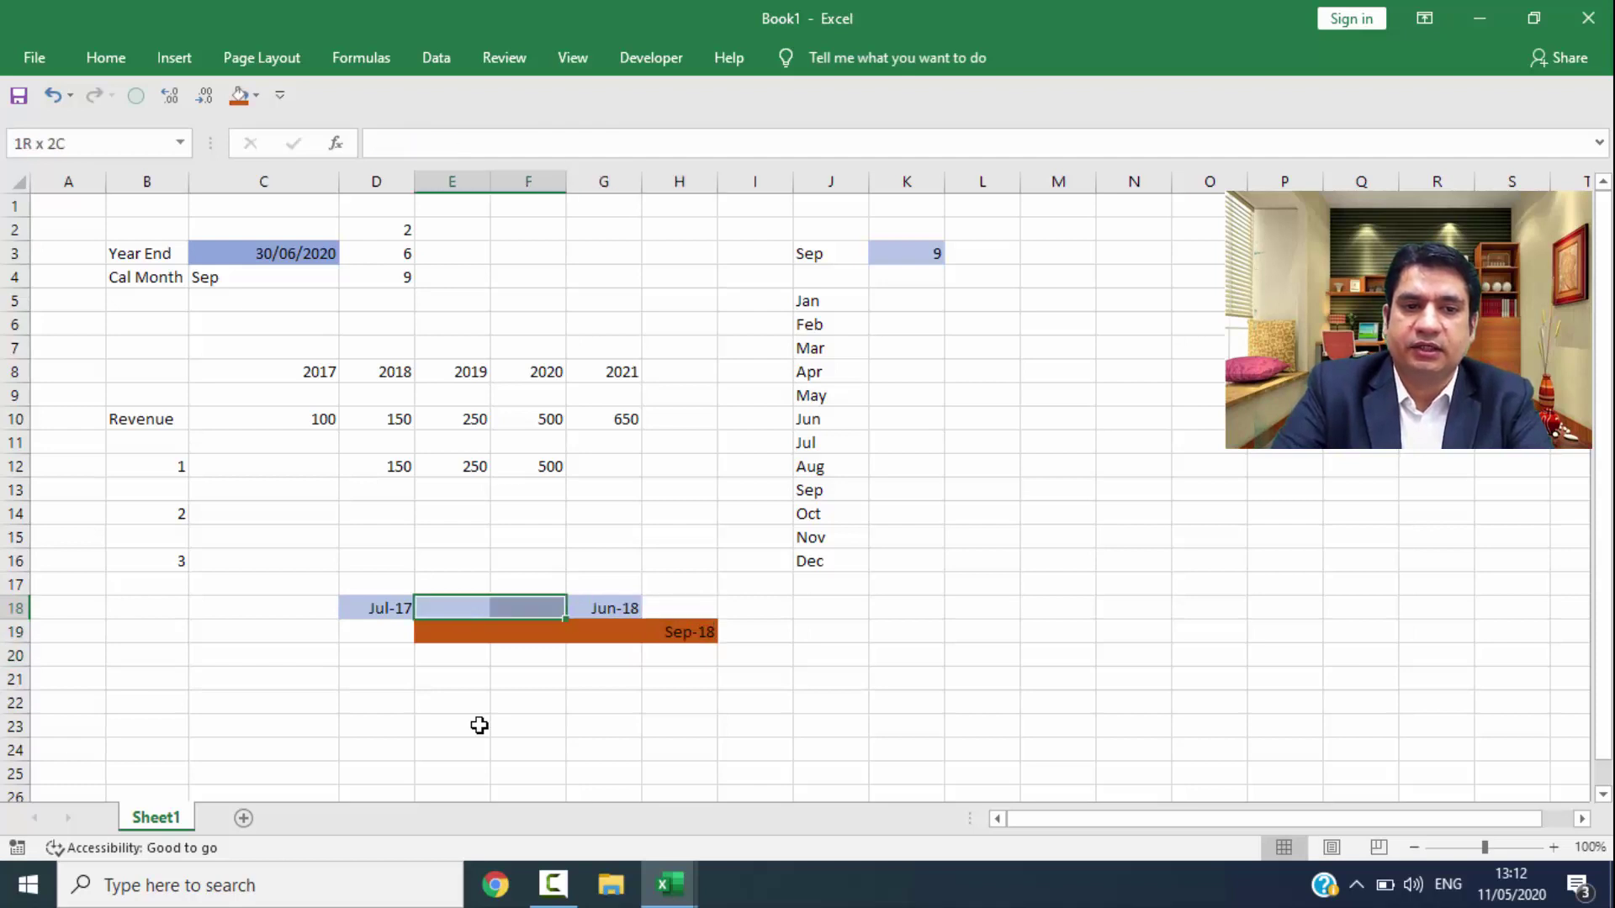
key(shift+Right)
key(shift+Right)
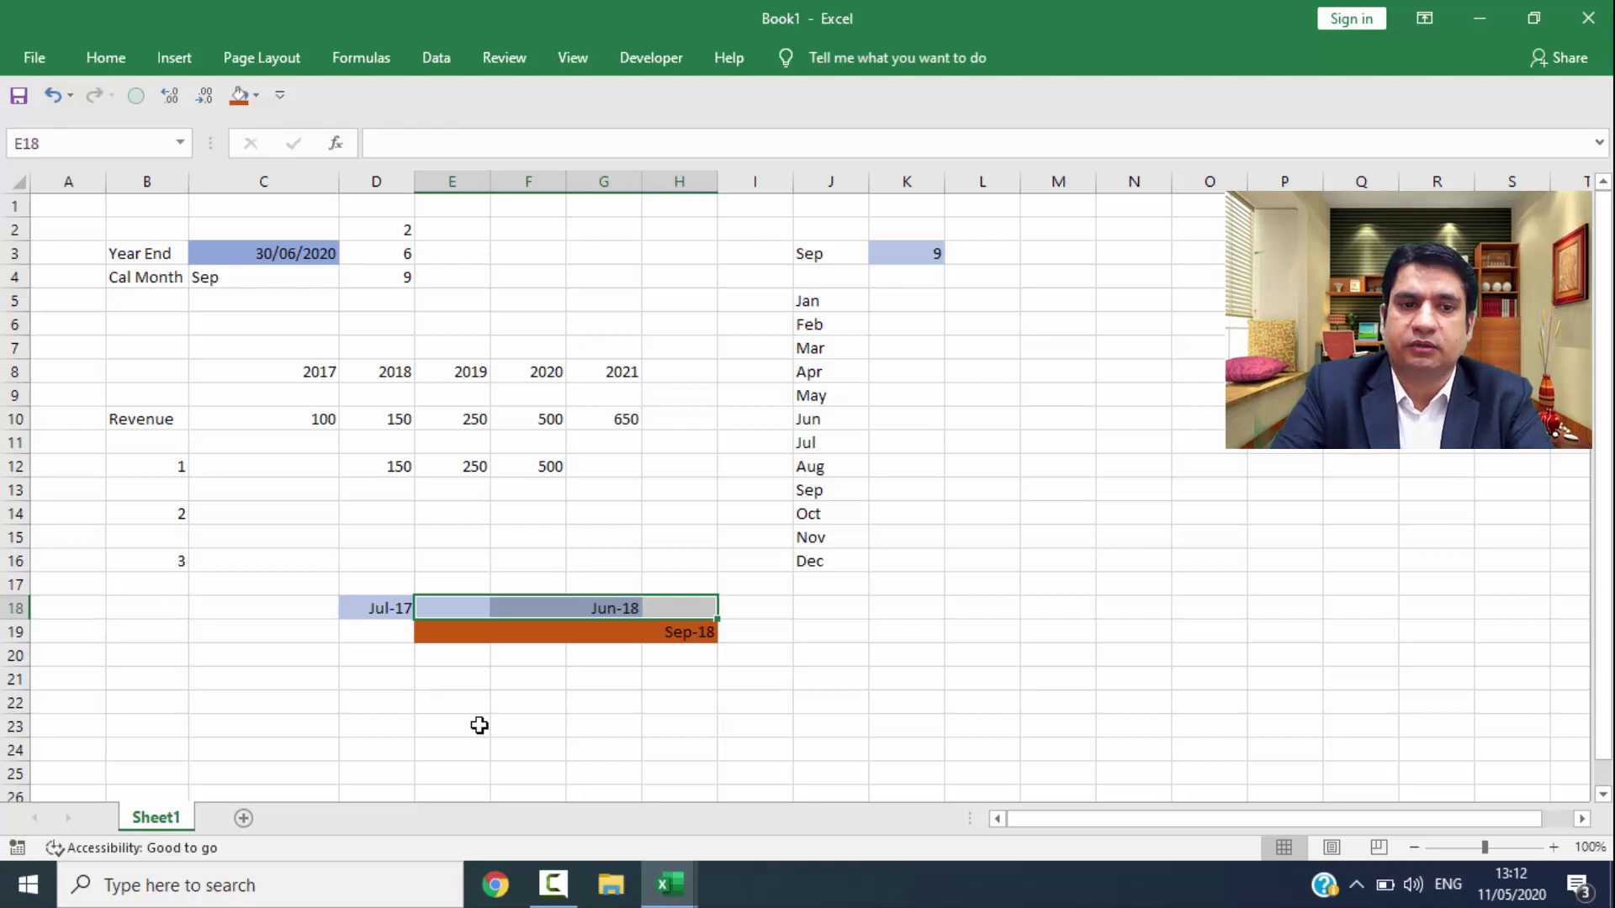
key(Left)
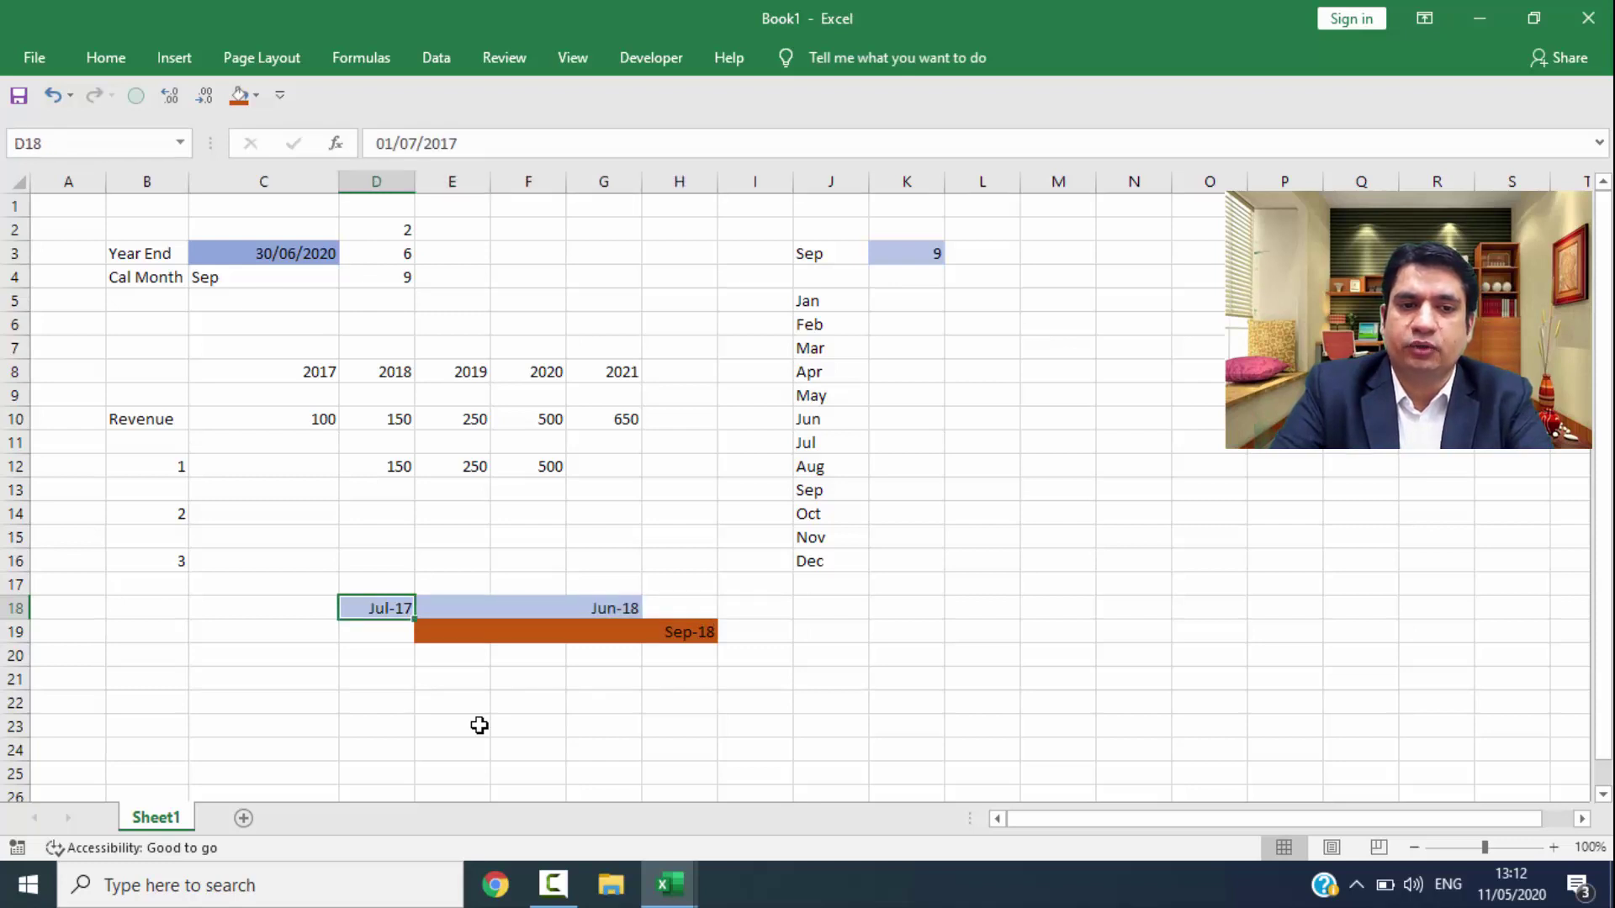
key(shift+Right)
key(shift+Right)
key(shift+Right)
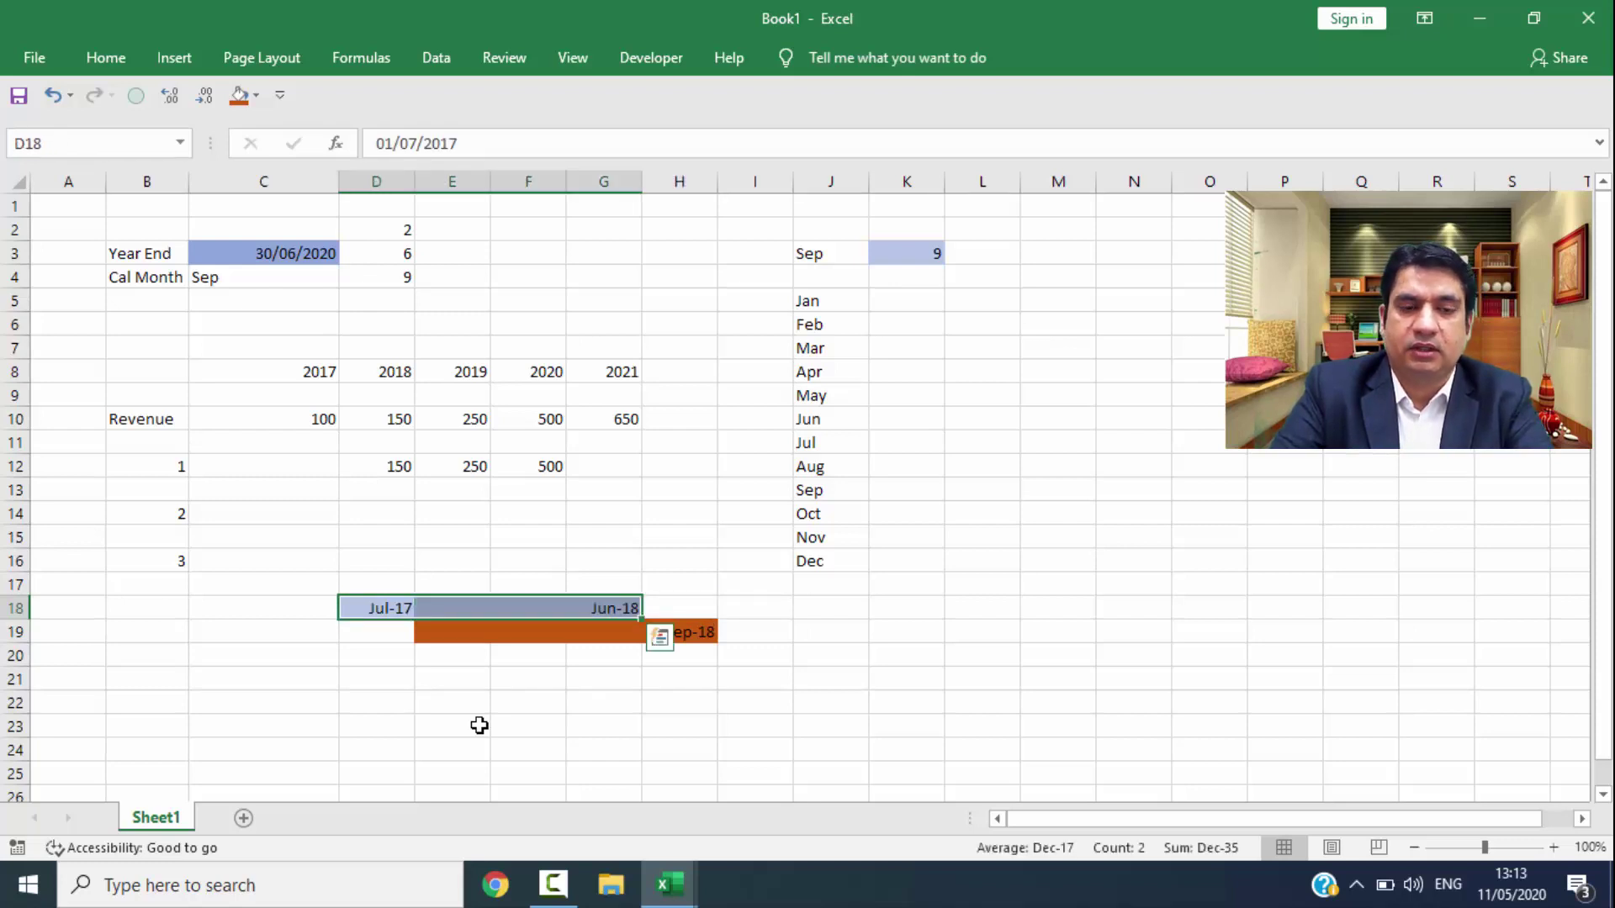
key(Right)
key(Right)
key(Right)
key(Right)
key(Down)
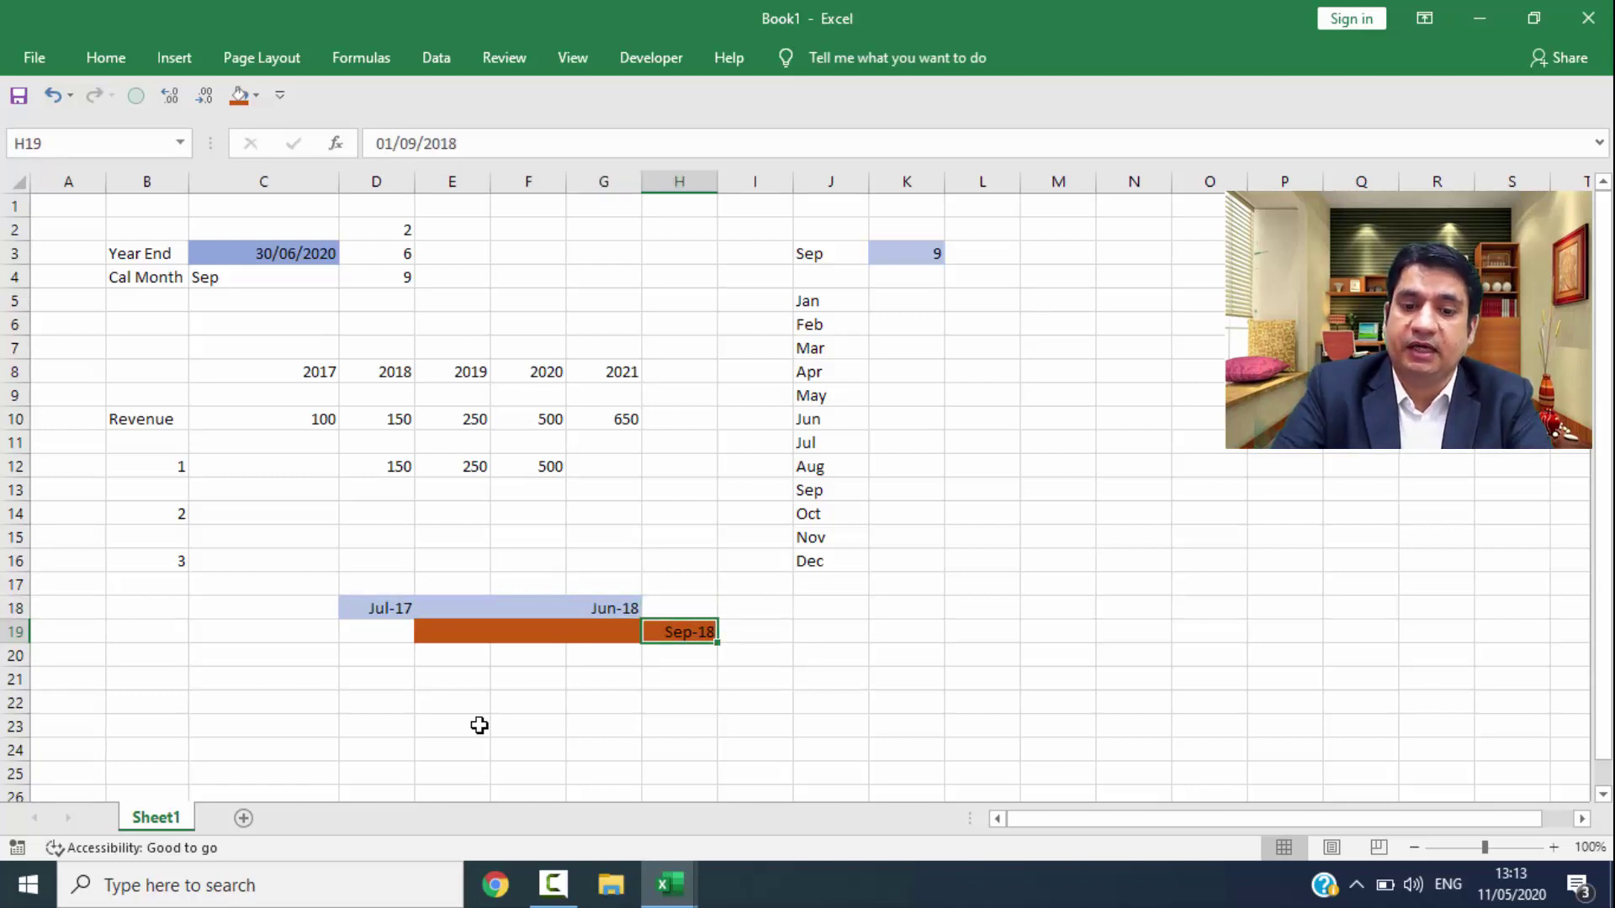
key(Left)
key(Left)
key(Left)
key(Up)
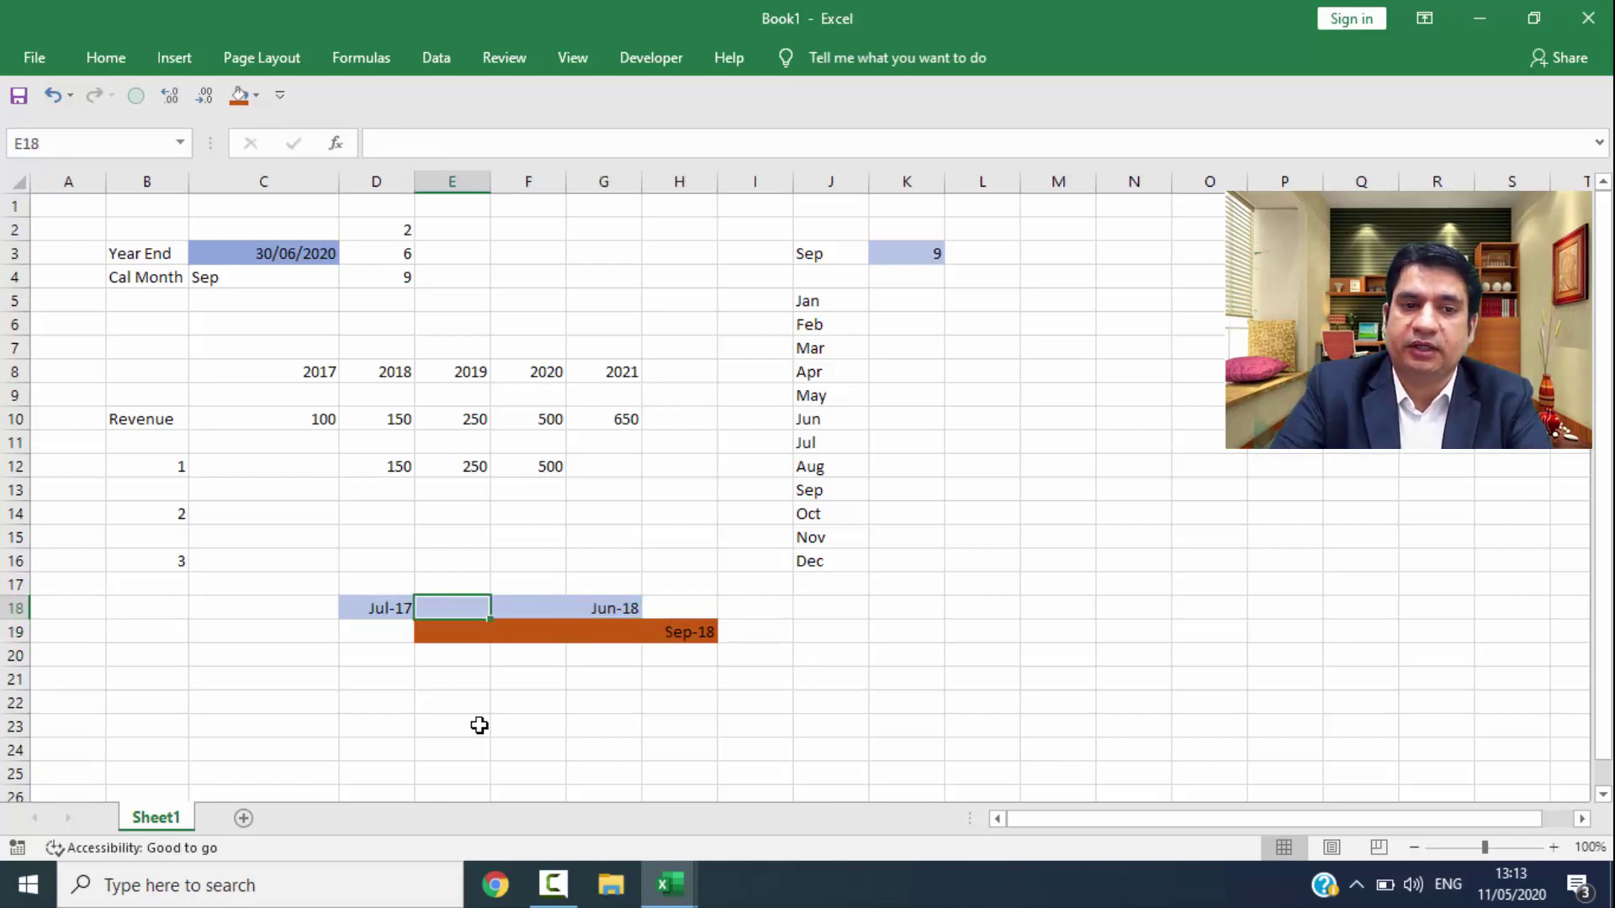
key(shift+Right)
key(shift+Right)
key(Left)
key(Right)
key(shift+Right)
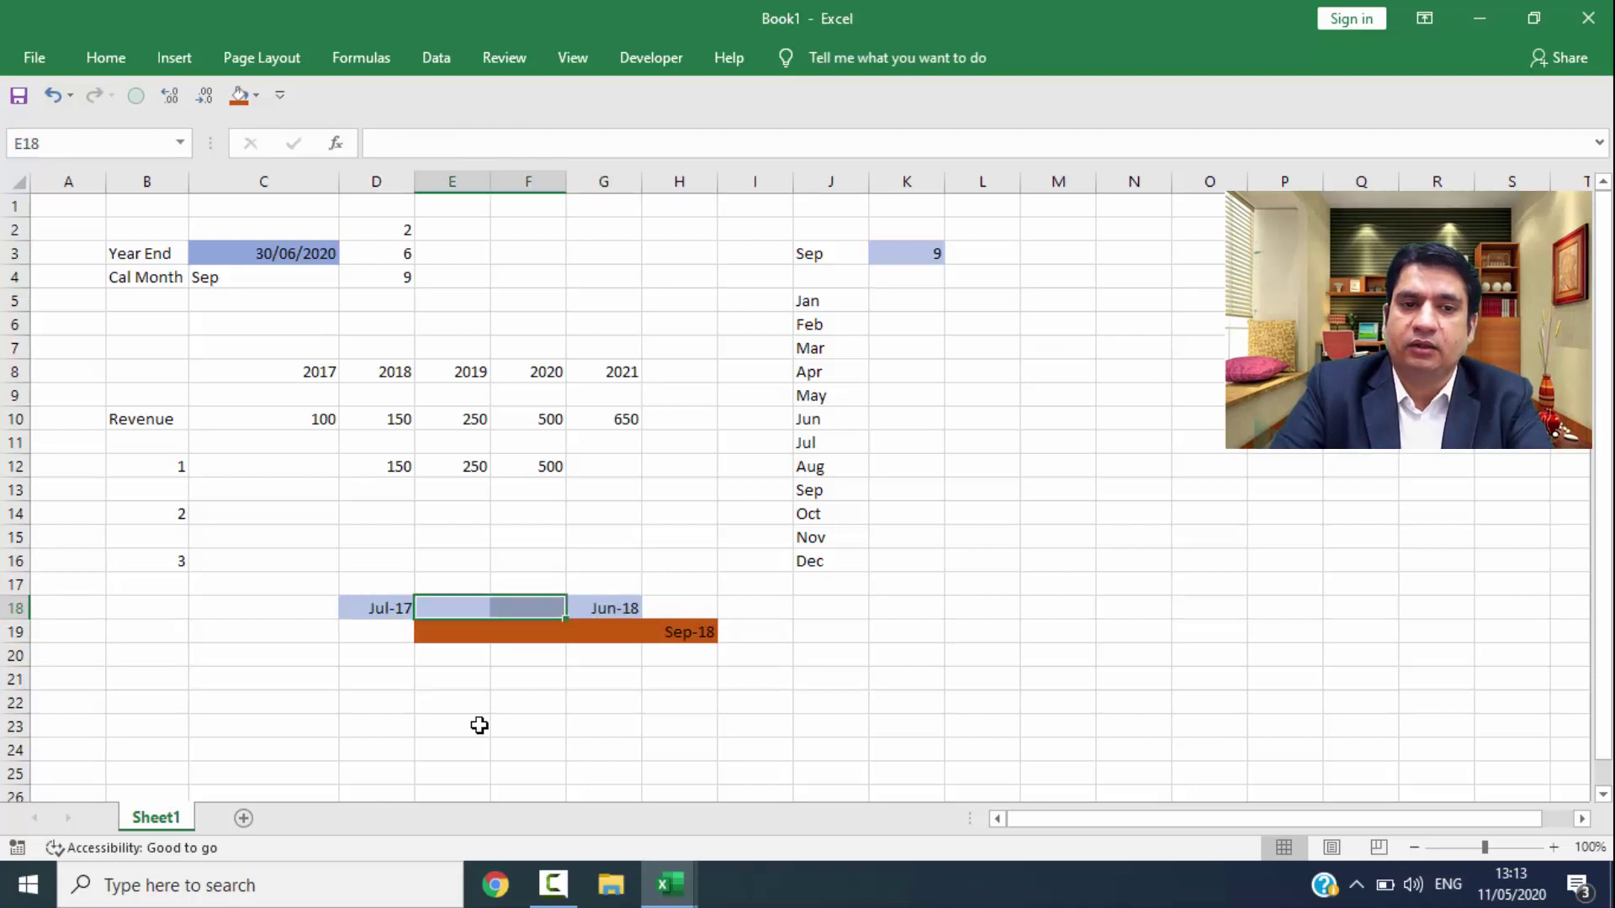
key(shift+Right)
key(shift+Down)
key(shift+Right)
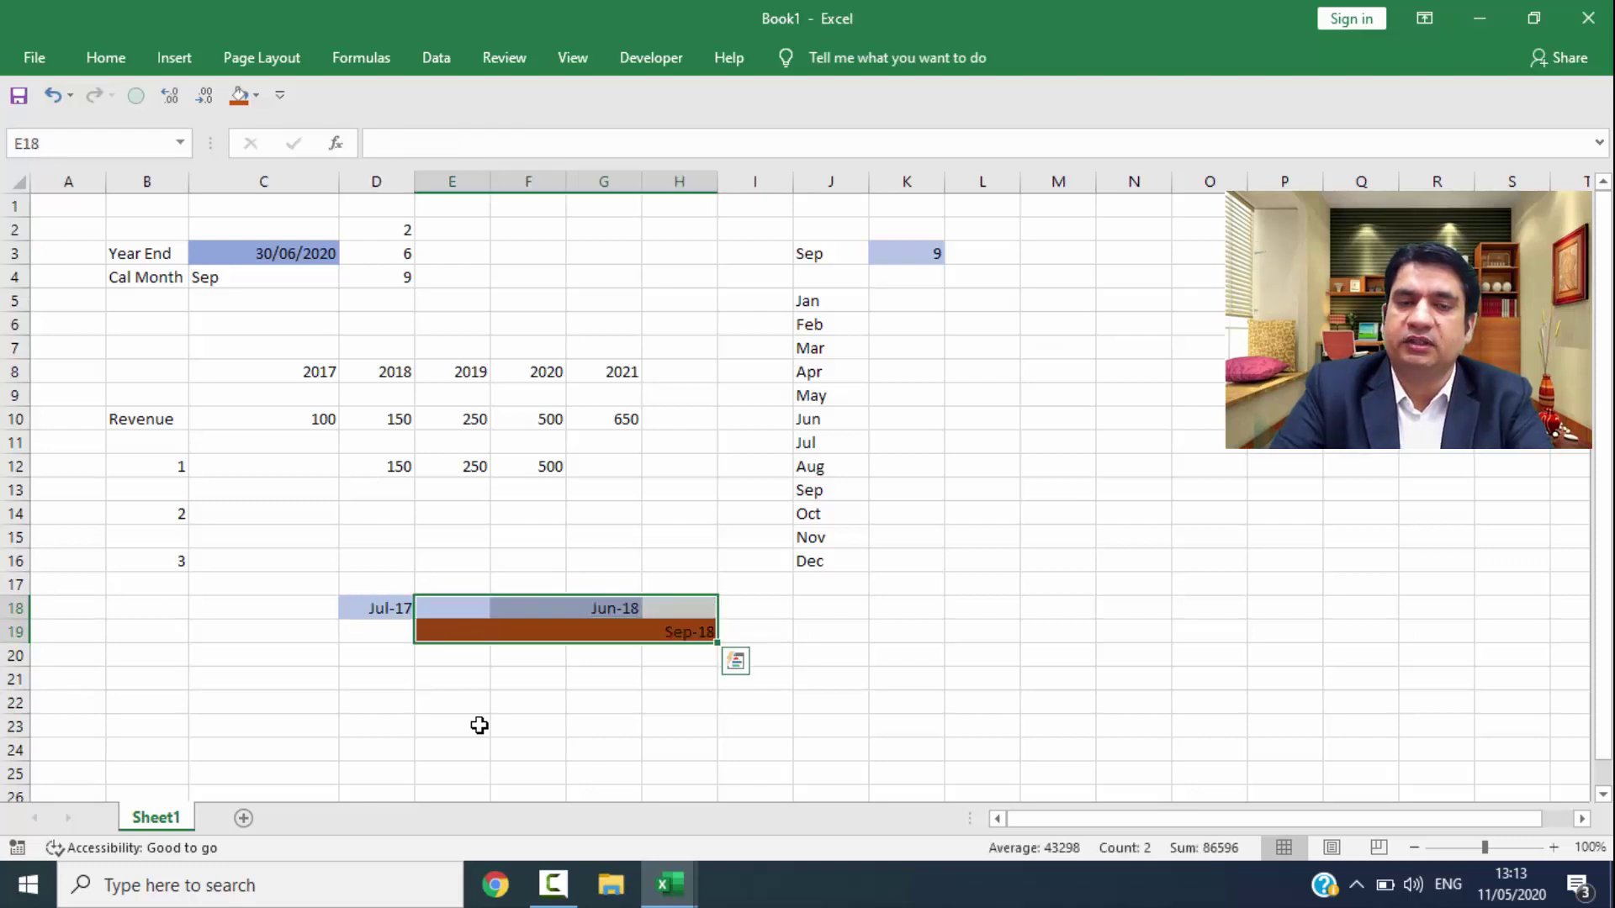
key(Down)
key(Down)
key(Down)
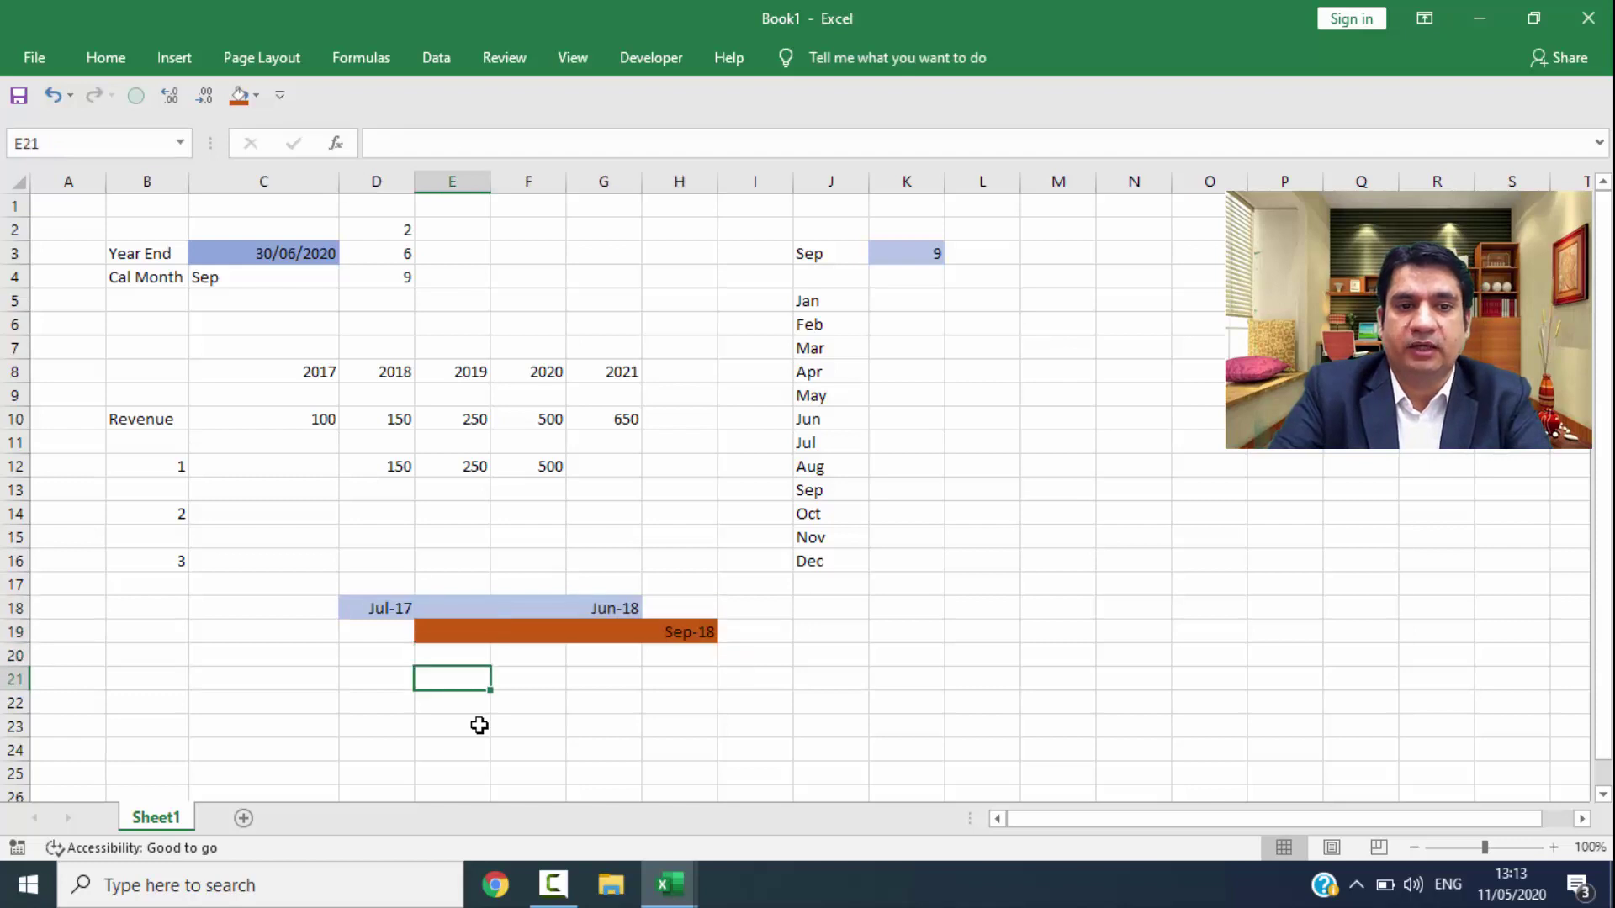
text(=)
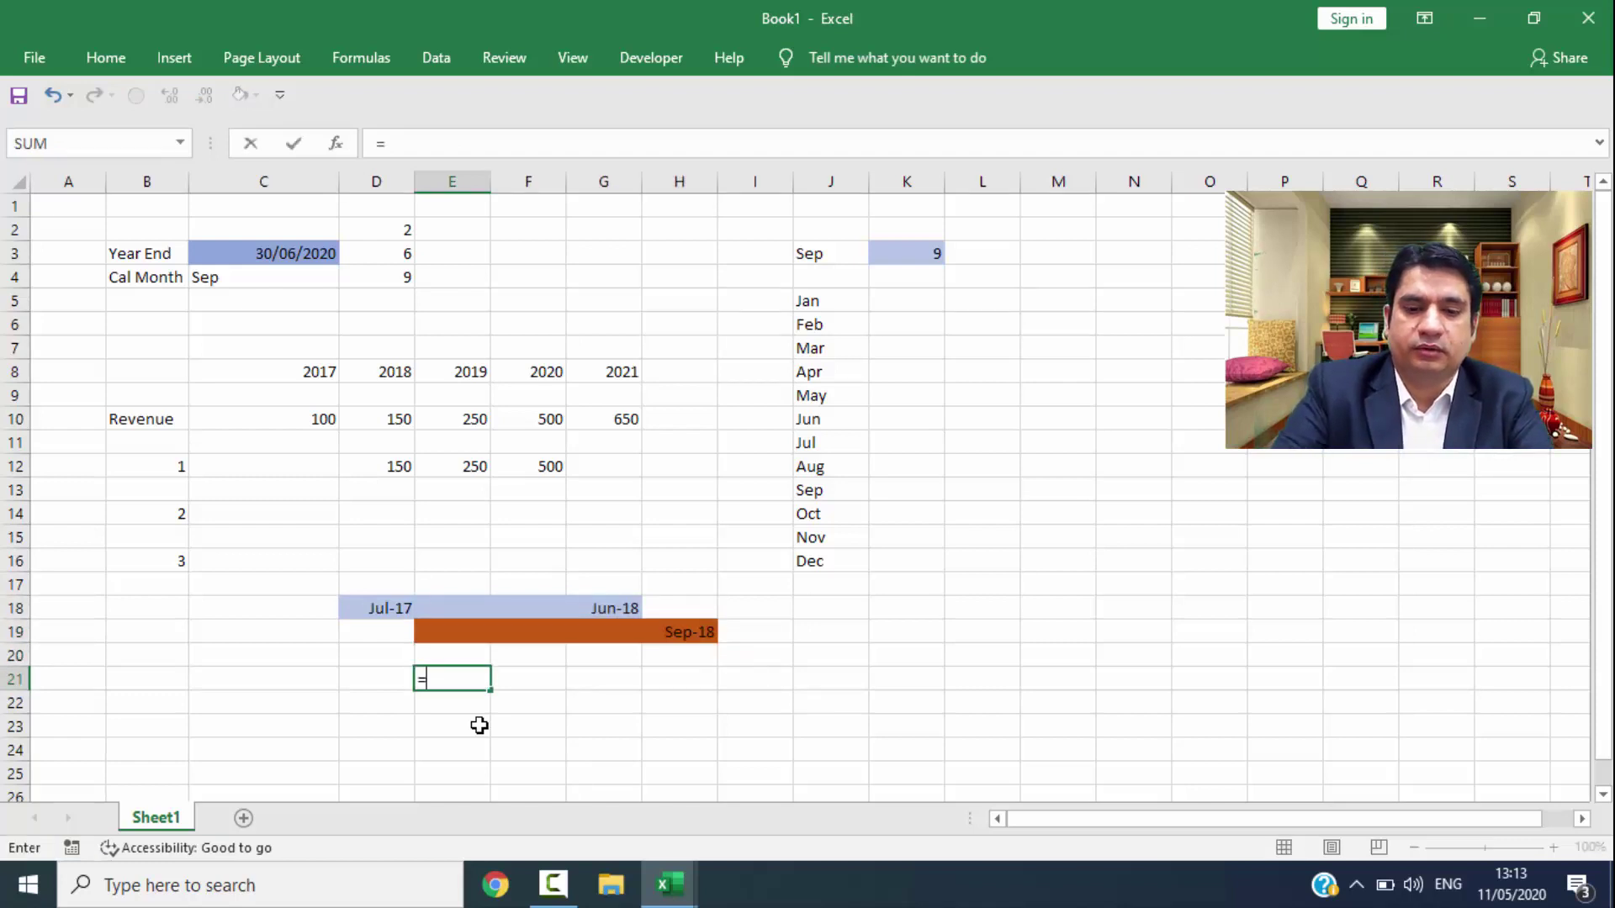
text(9)
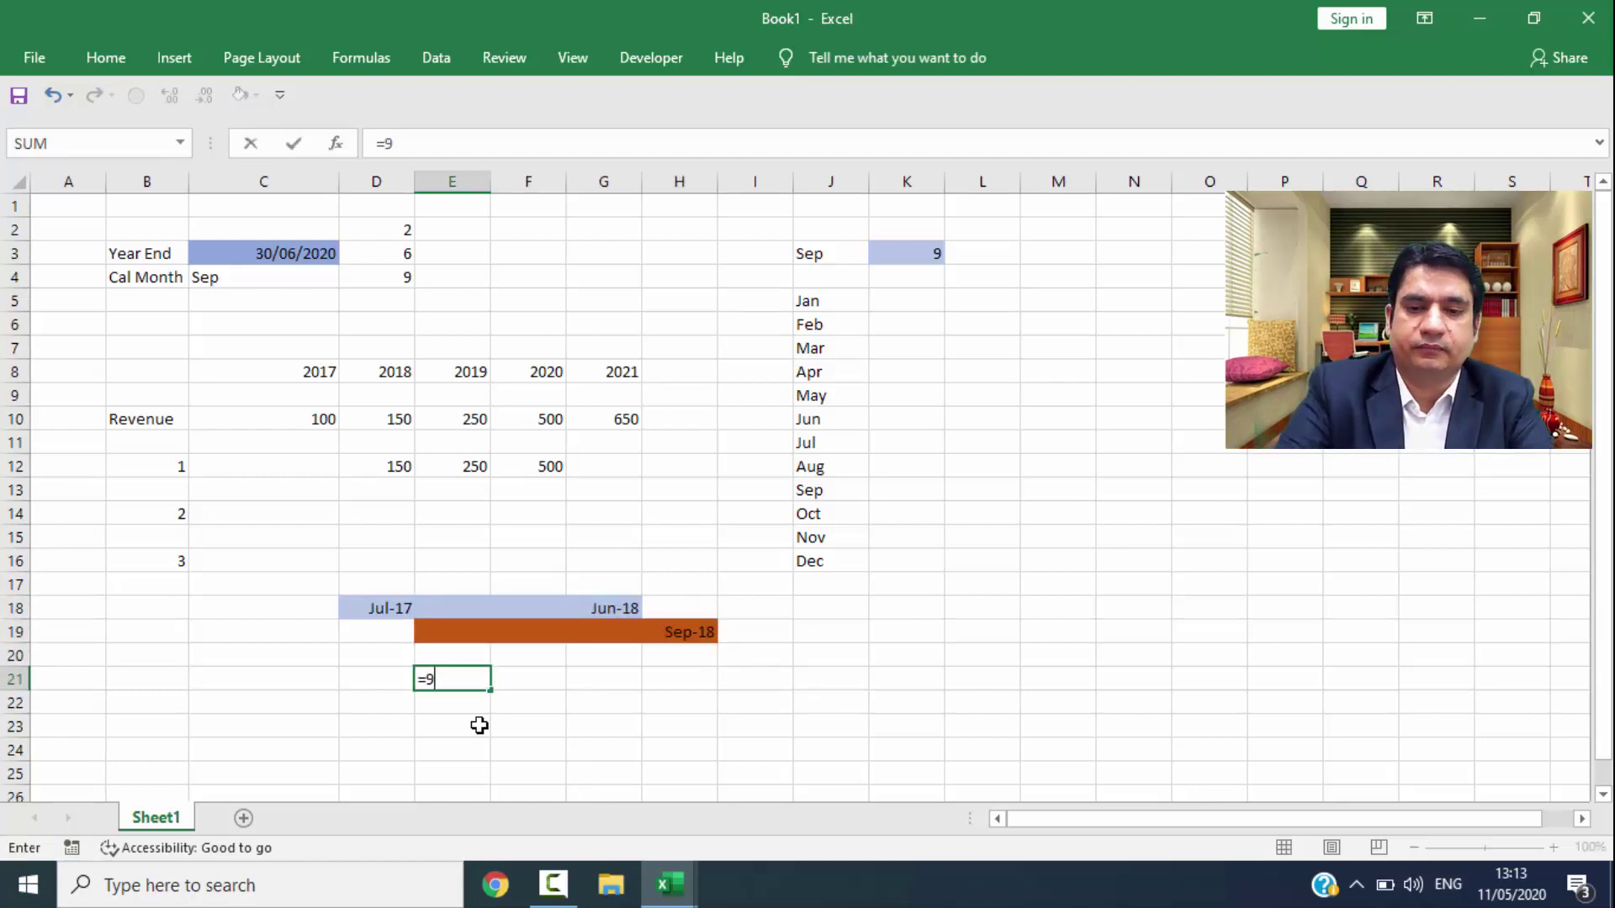
text(+3)
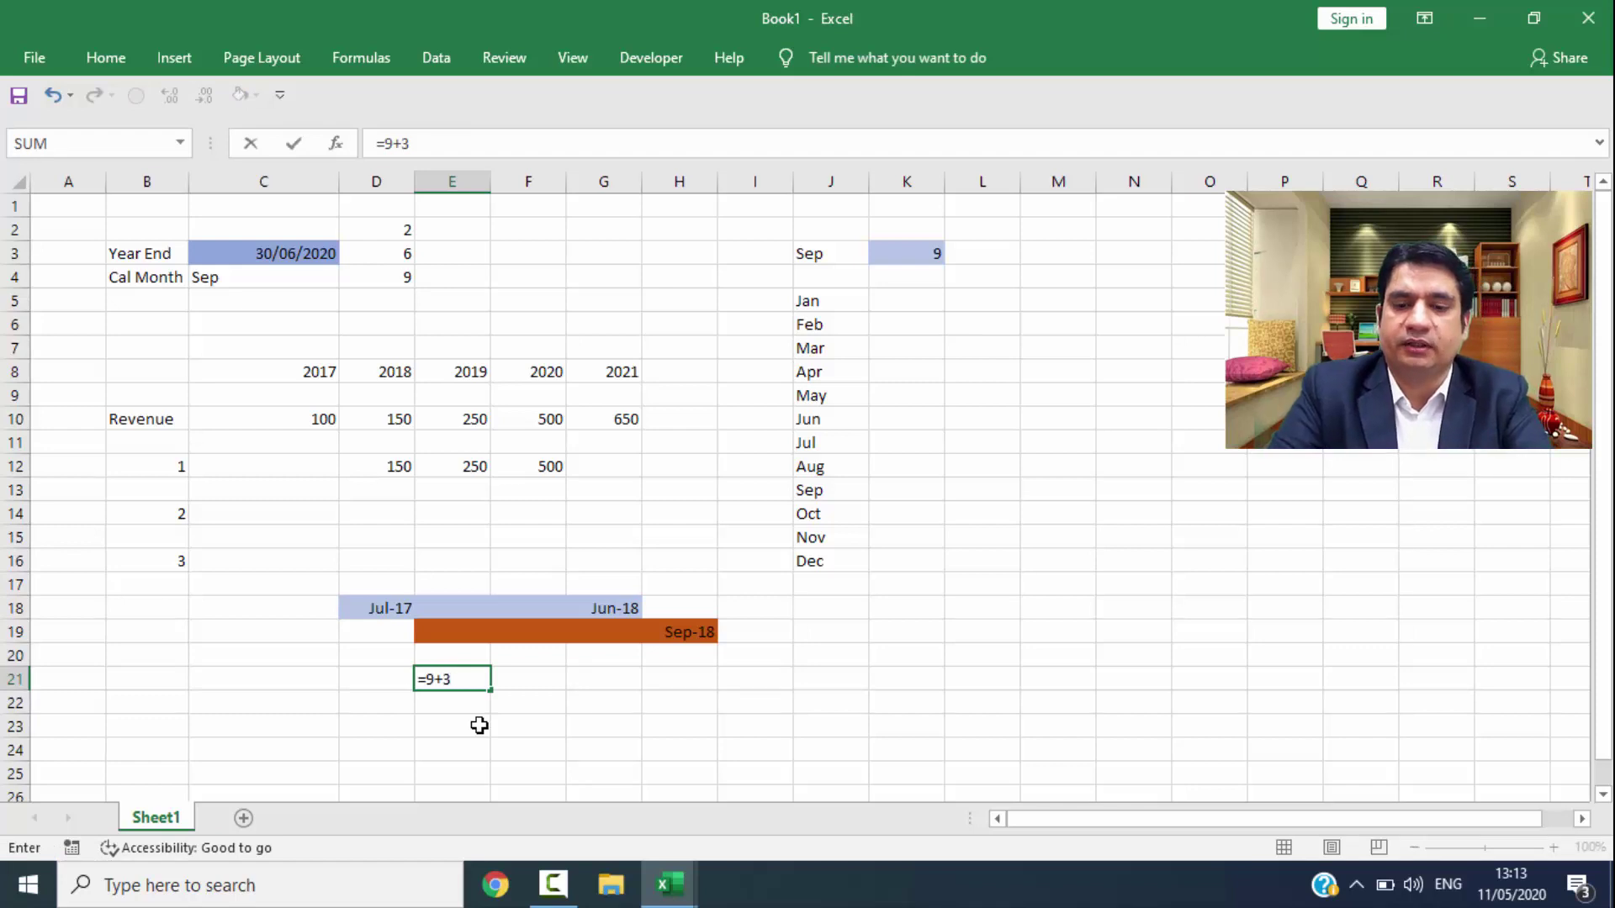
key(ctrl+Return)
key(Return)
key(Up)
key(Delete)
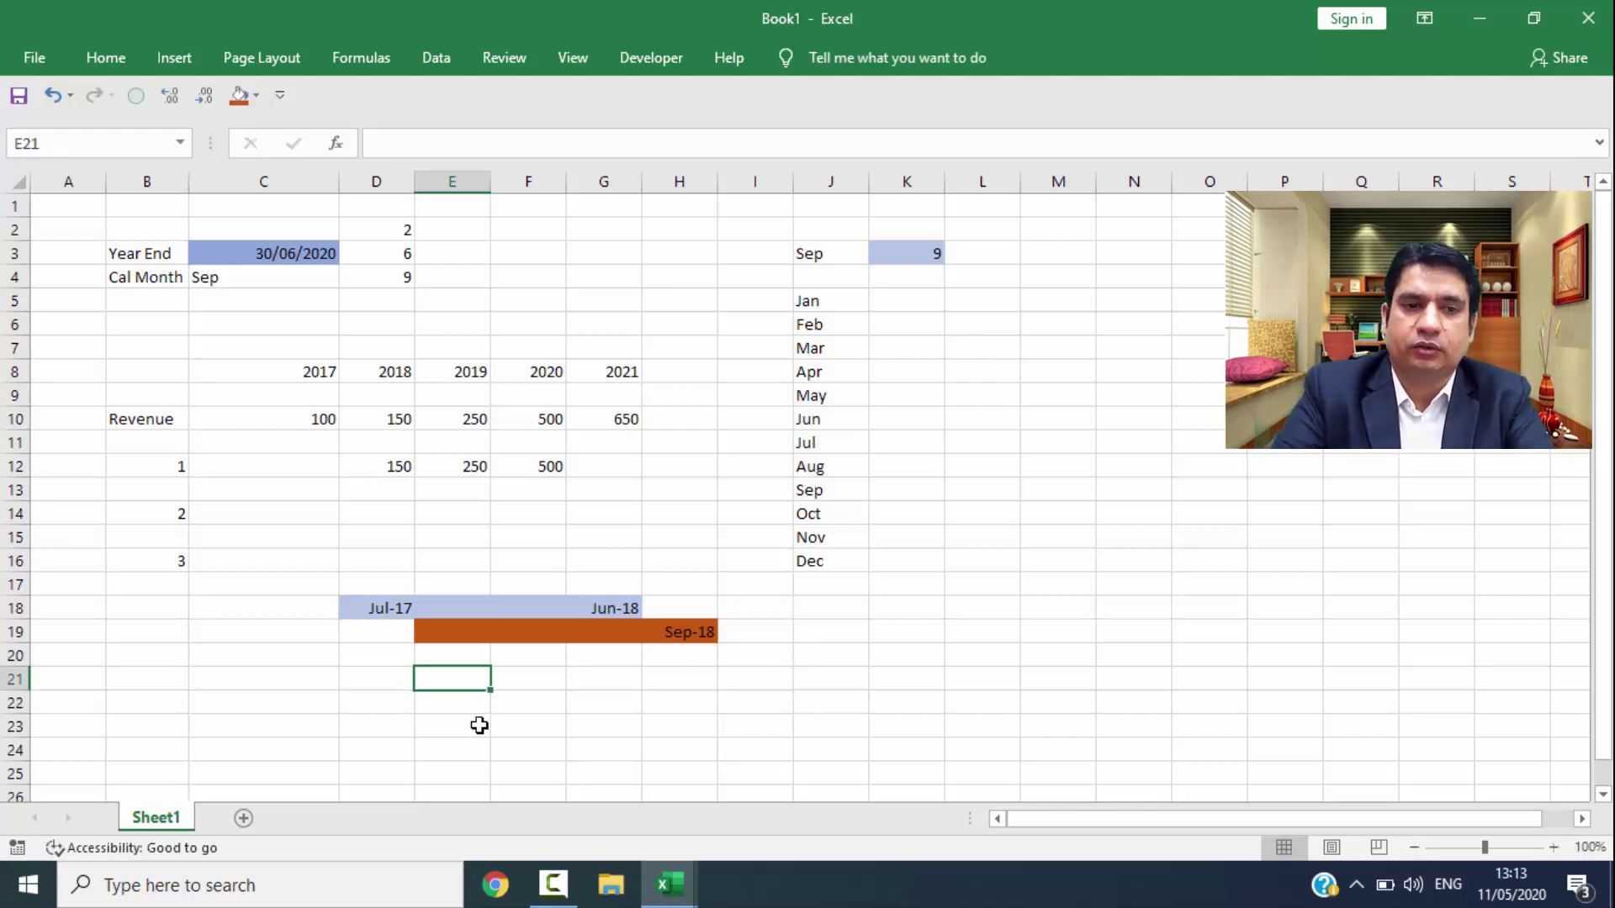
key(Up)
key(Up)
key(Up)
key(shift+Right)
key(shift+Right)
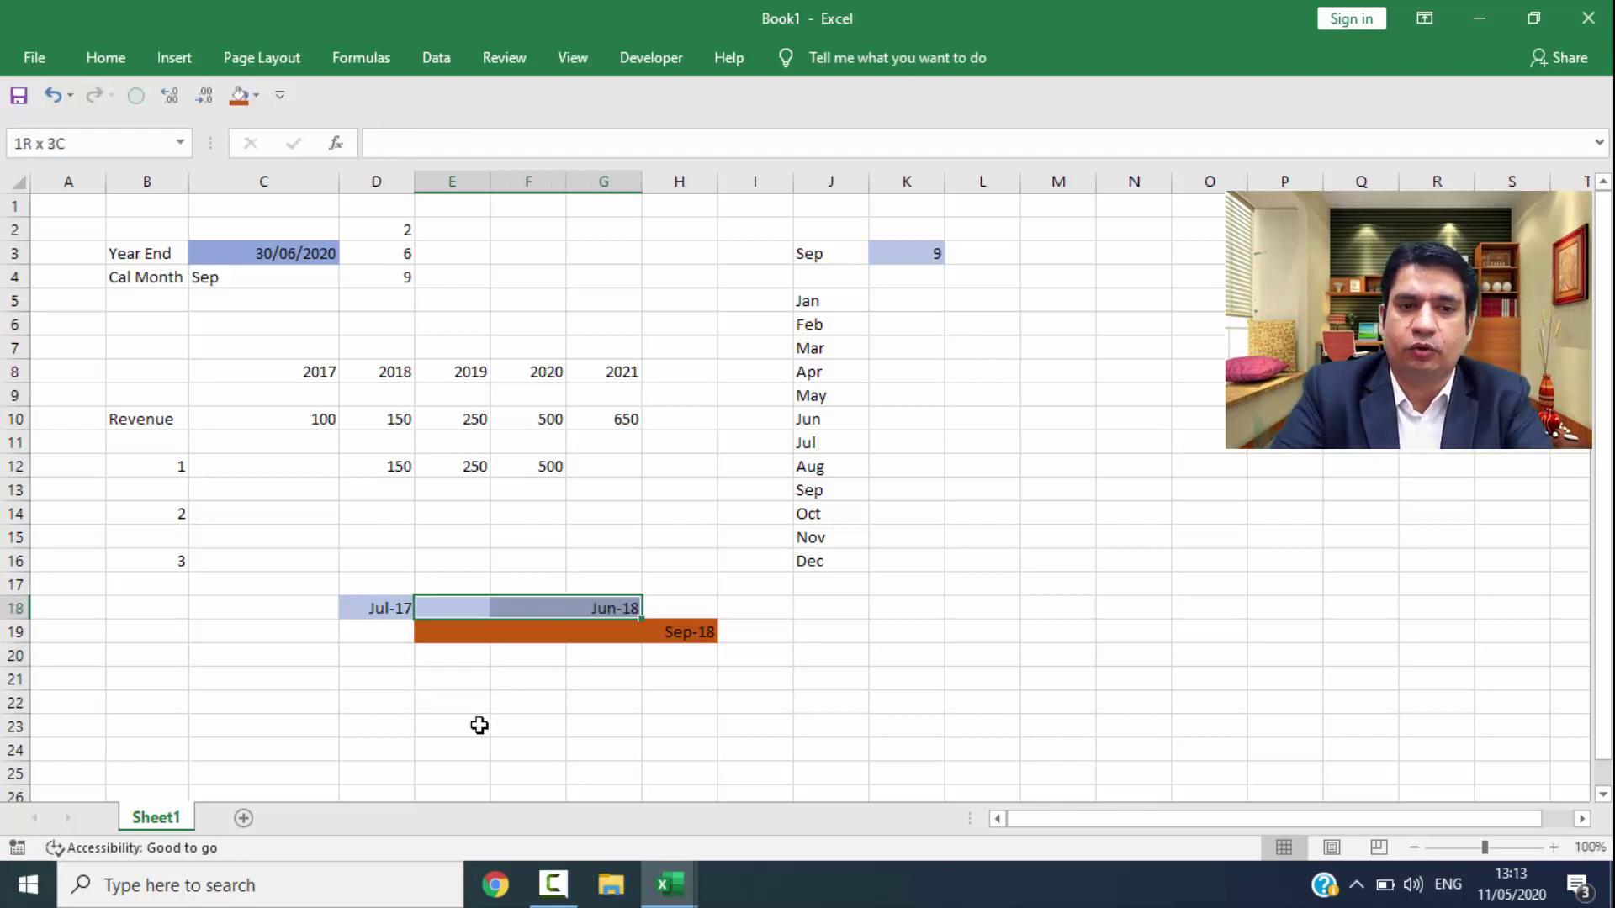
key(shift+Right)
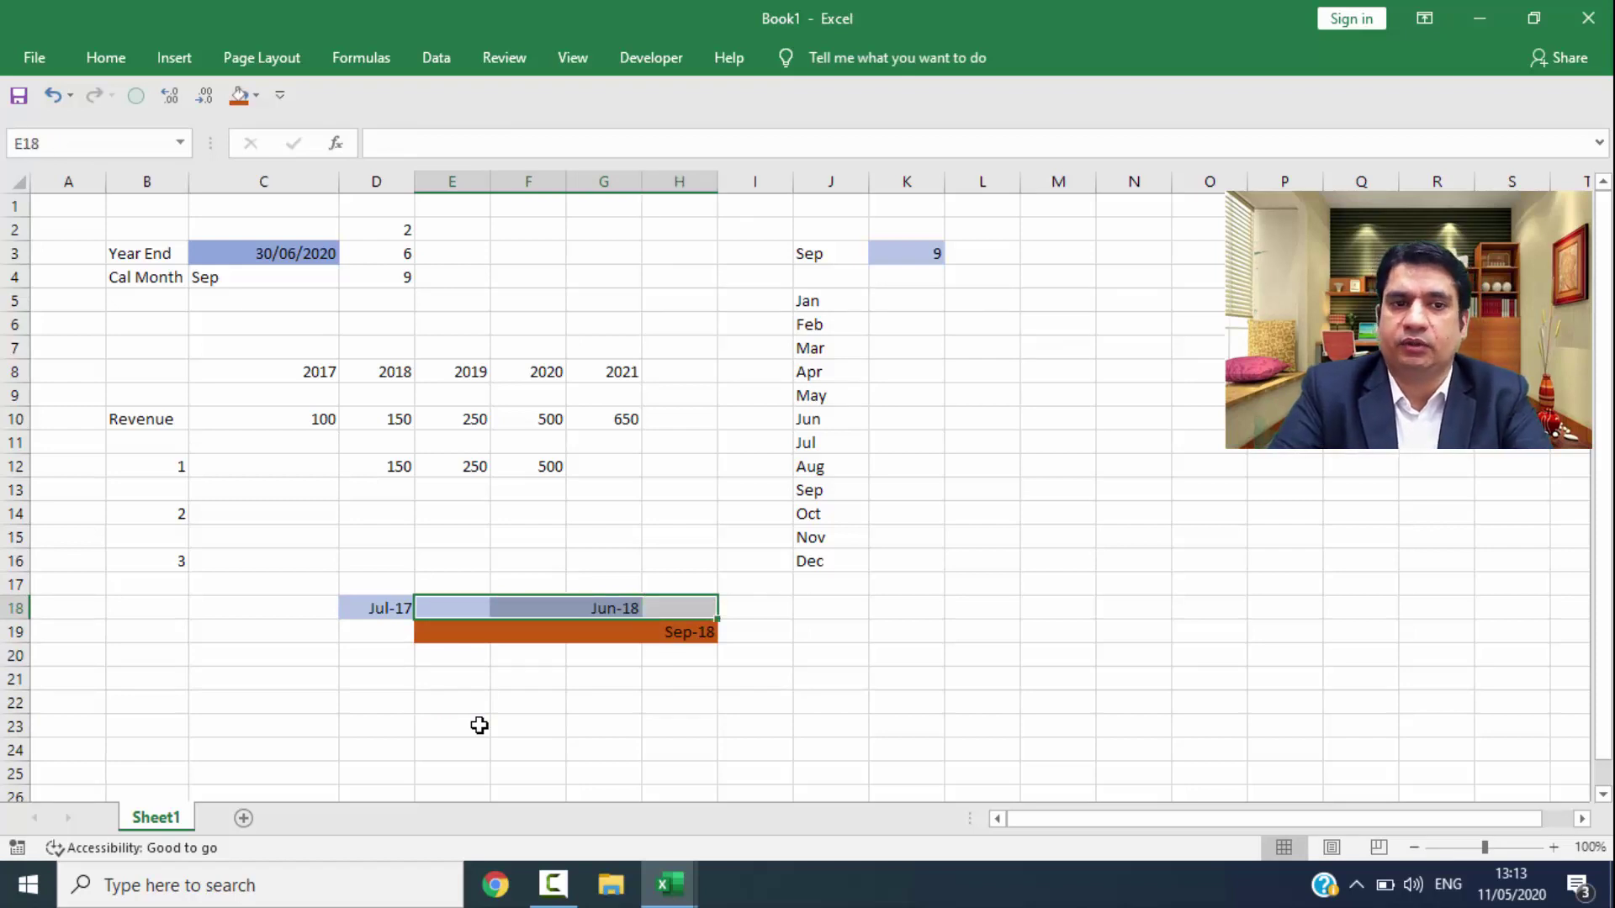
key(Left)
key(Up)
key(Up)
key(Up)
key(Up)
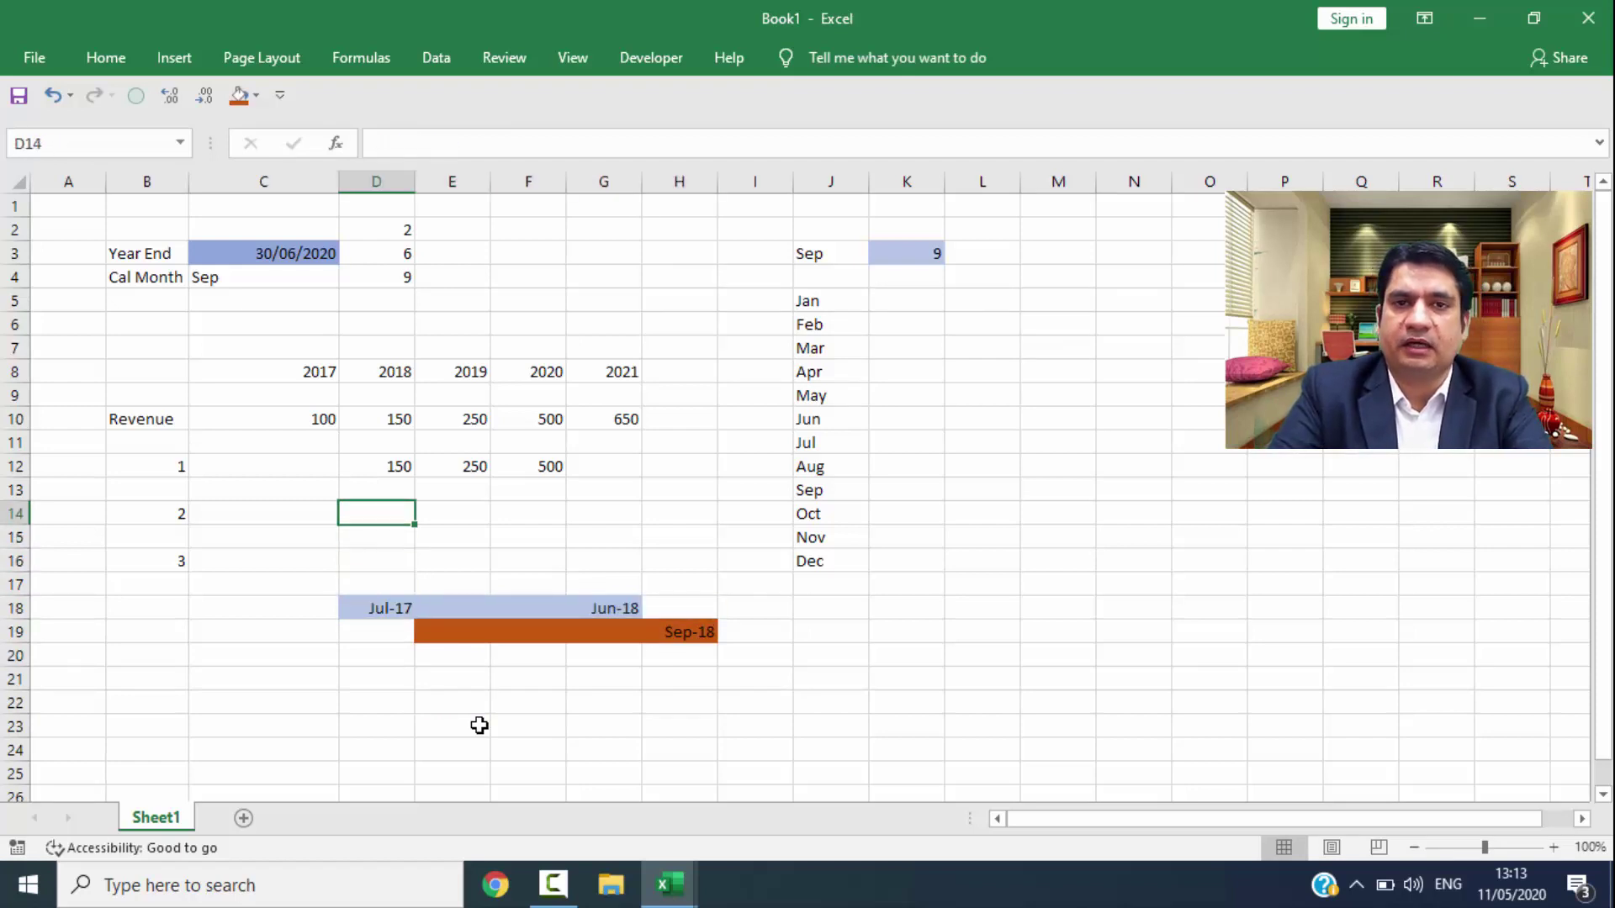
Step: Enter =D10/12*9+E10/12*3 in D14, giving calendarized revenue of 175
text(=)
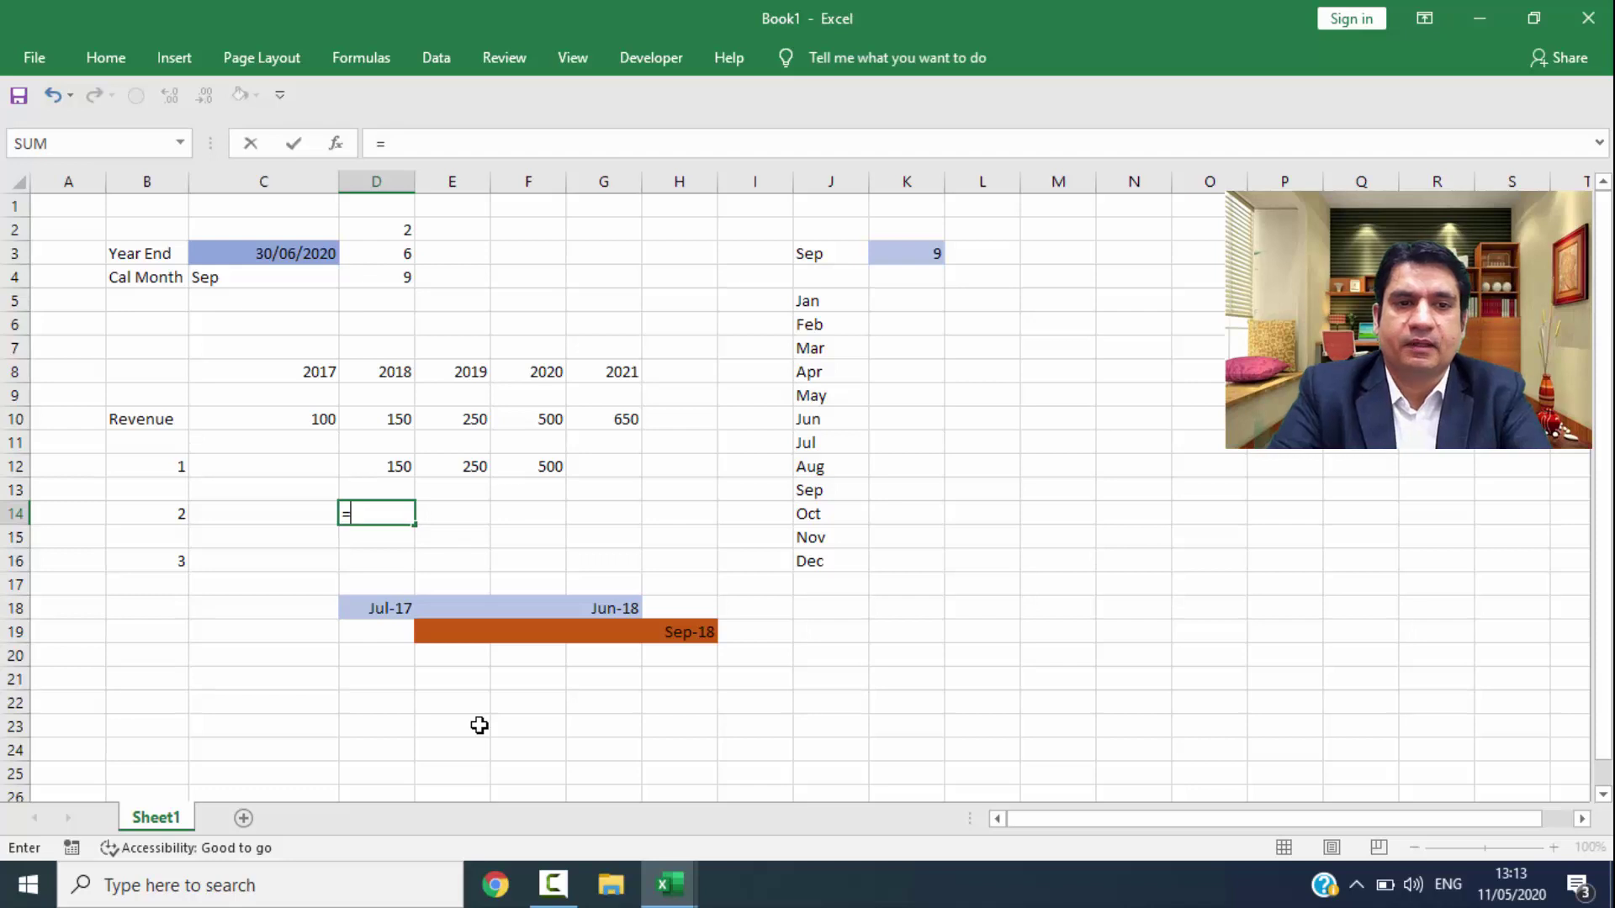
key(Up)
key(Up)
key(Up)
key(Up)
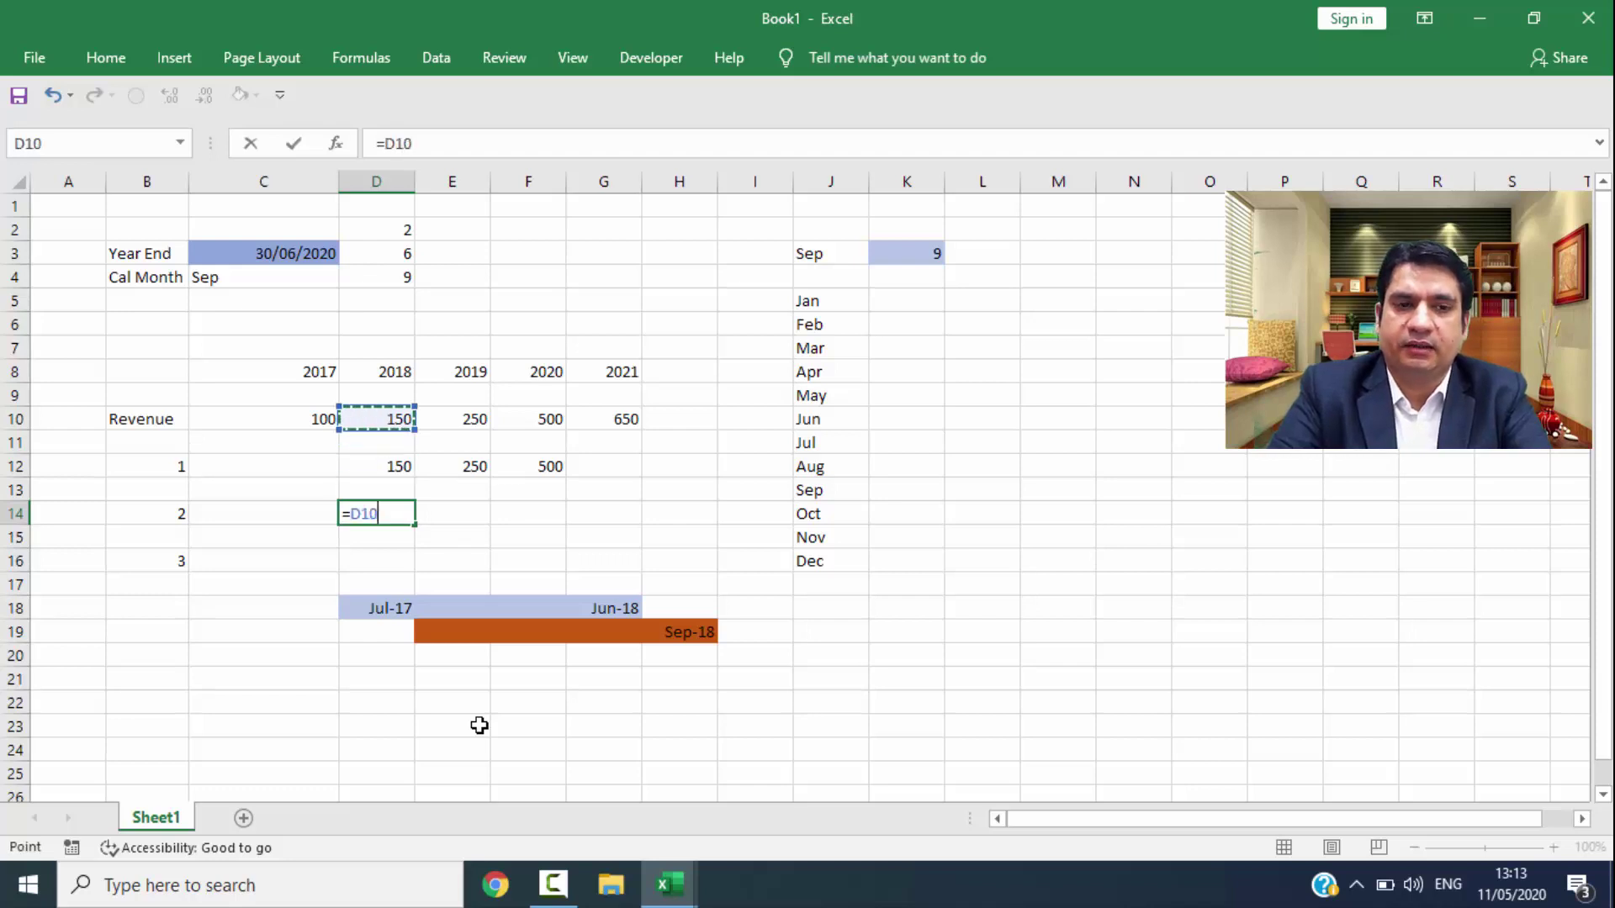
text(/12*)
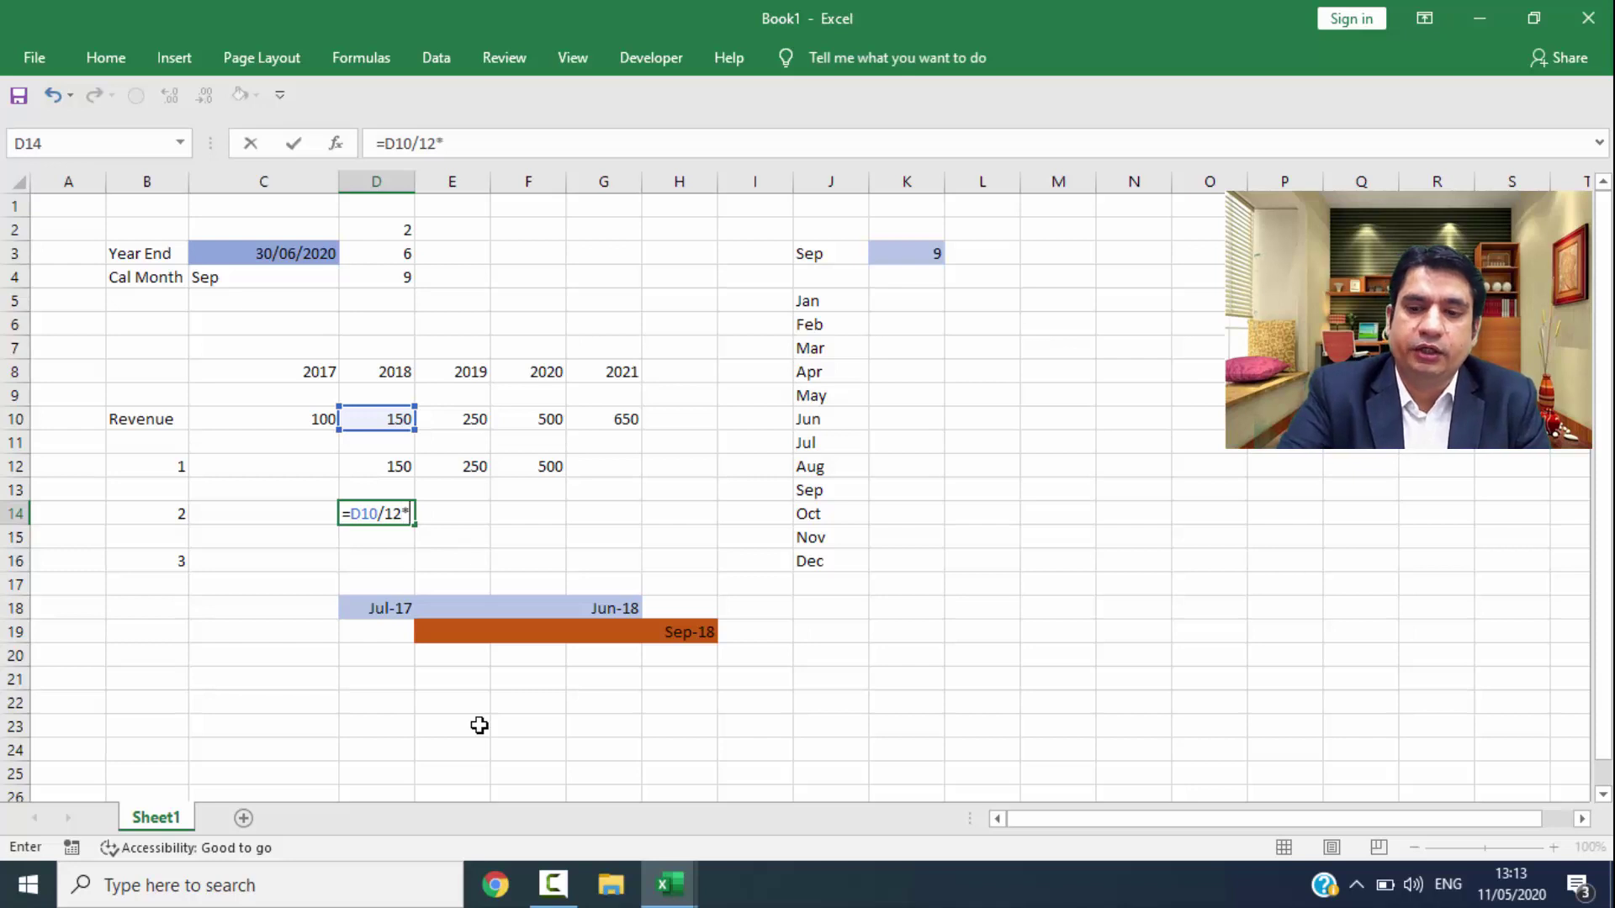
text(9)
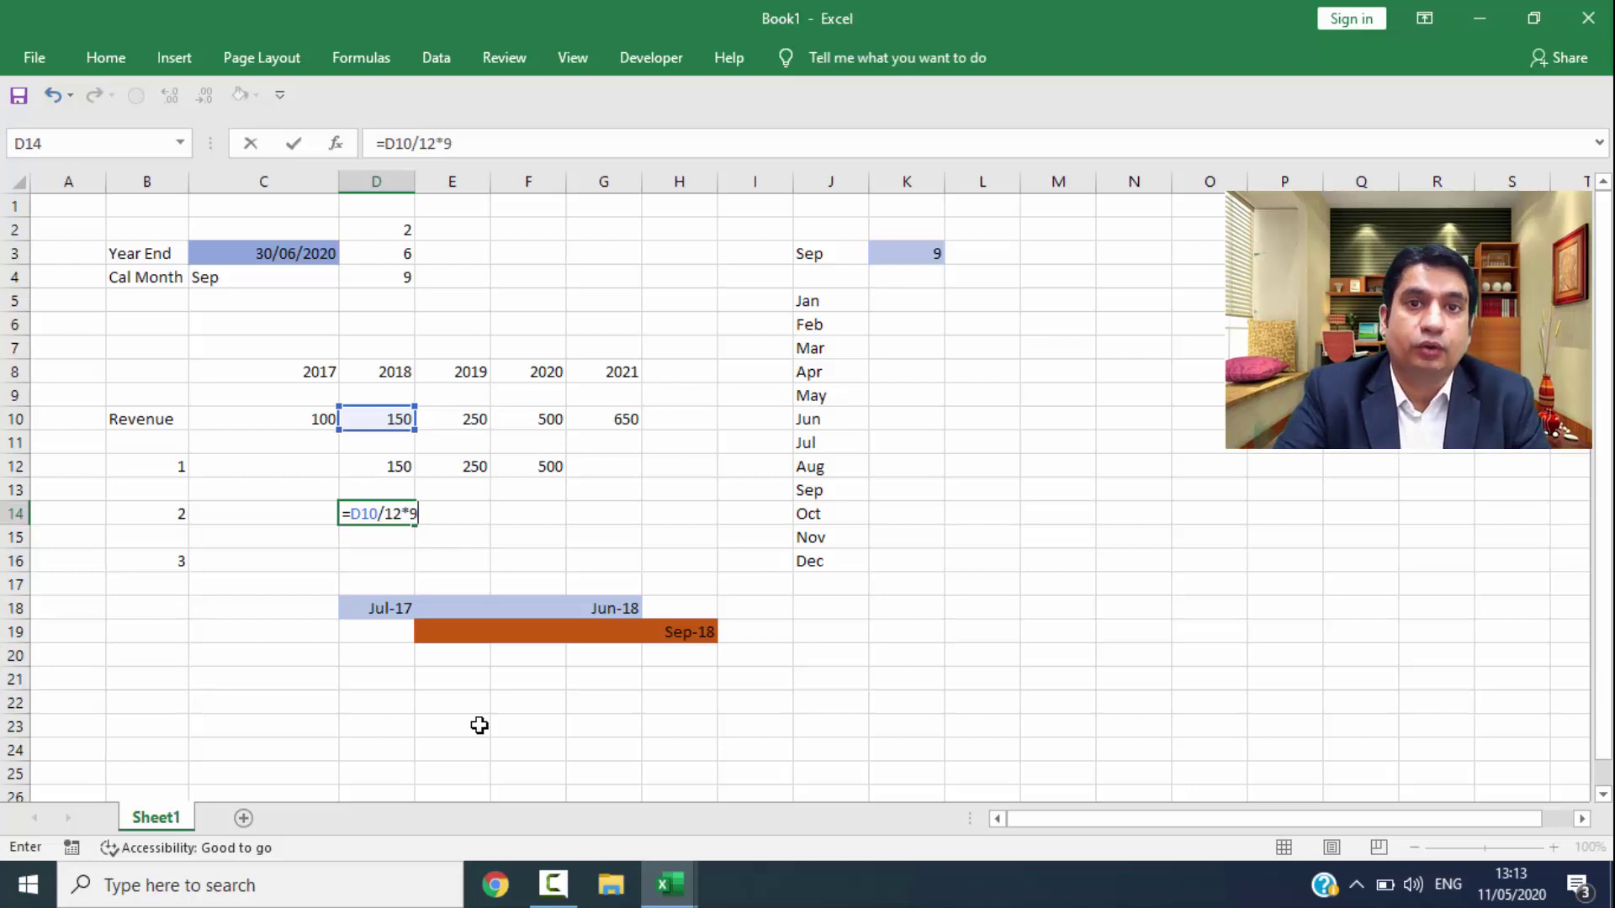
text(+)
key(Right)
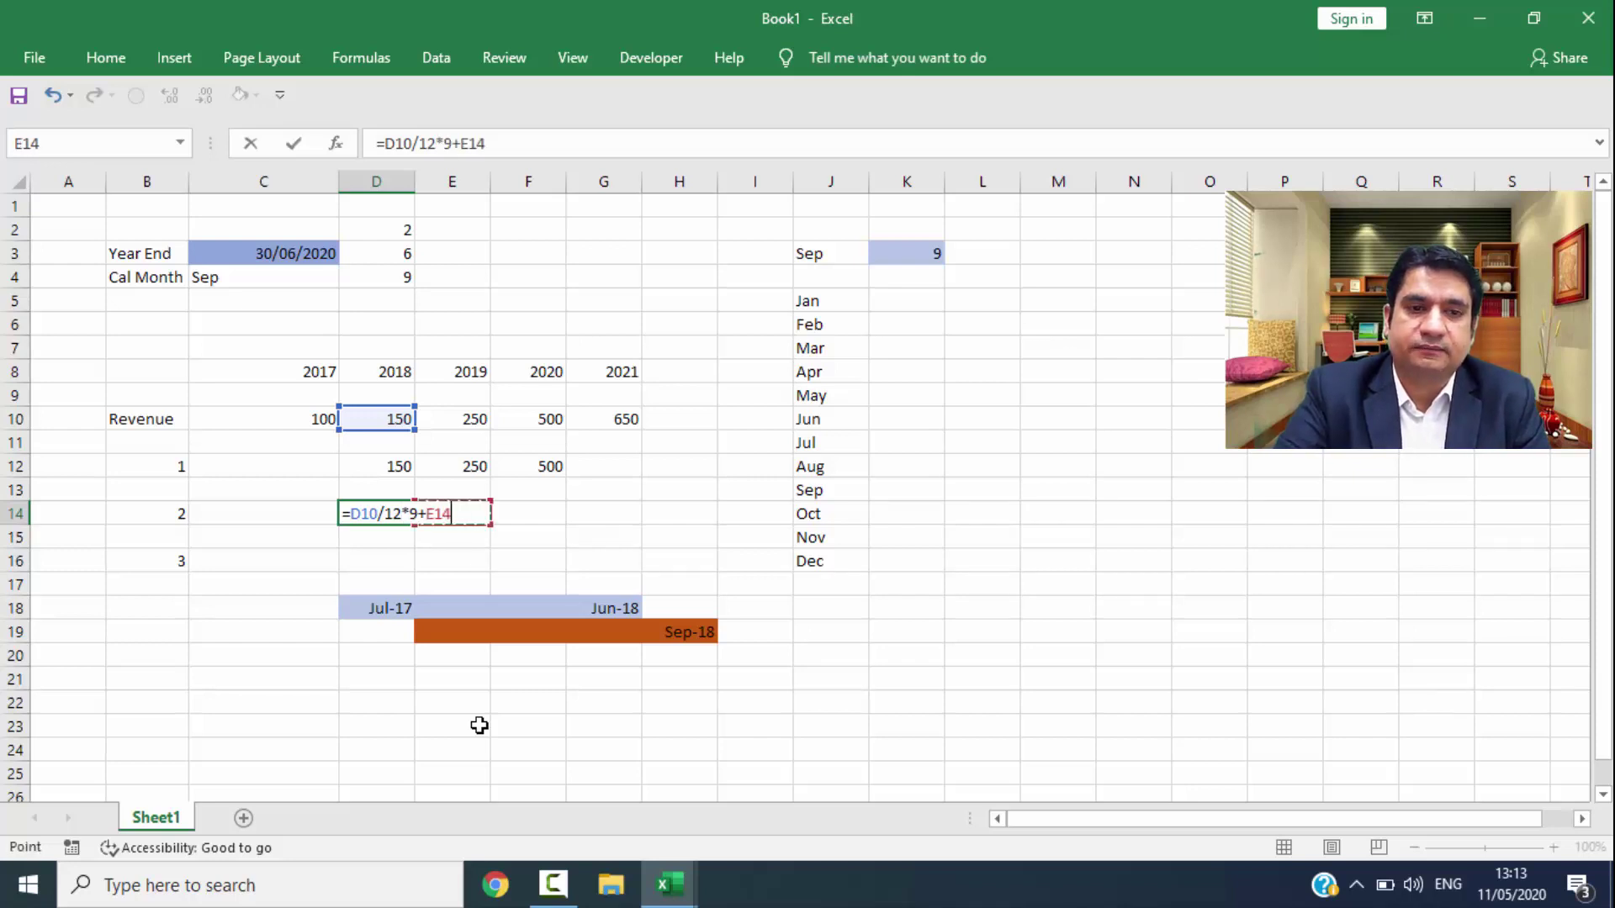
key(Up)
key(Up)
key(Up)
key(Up)
text(/)
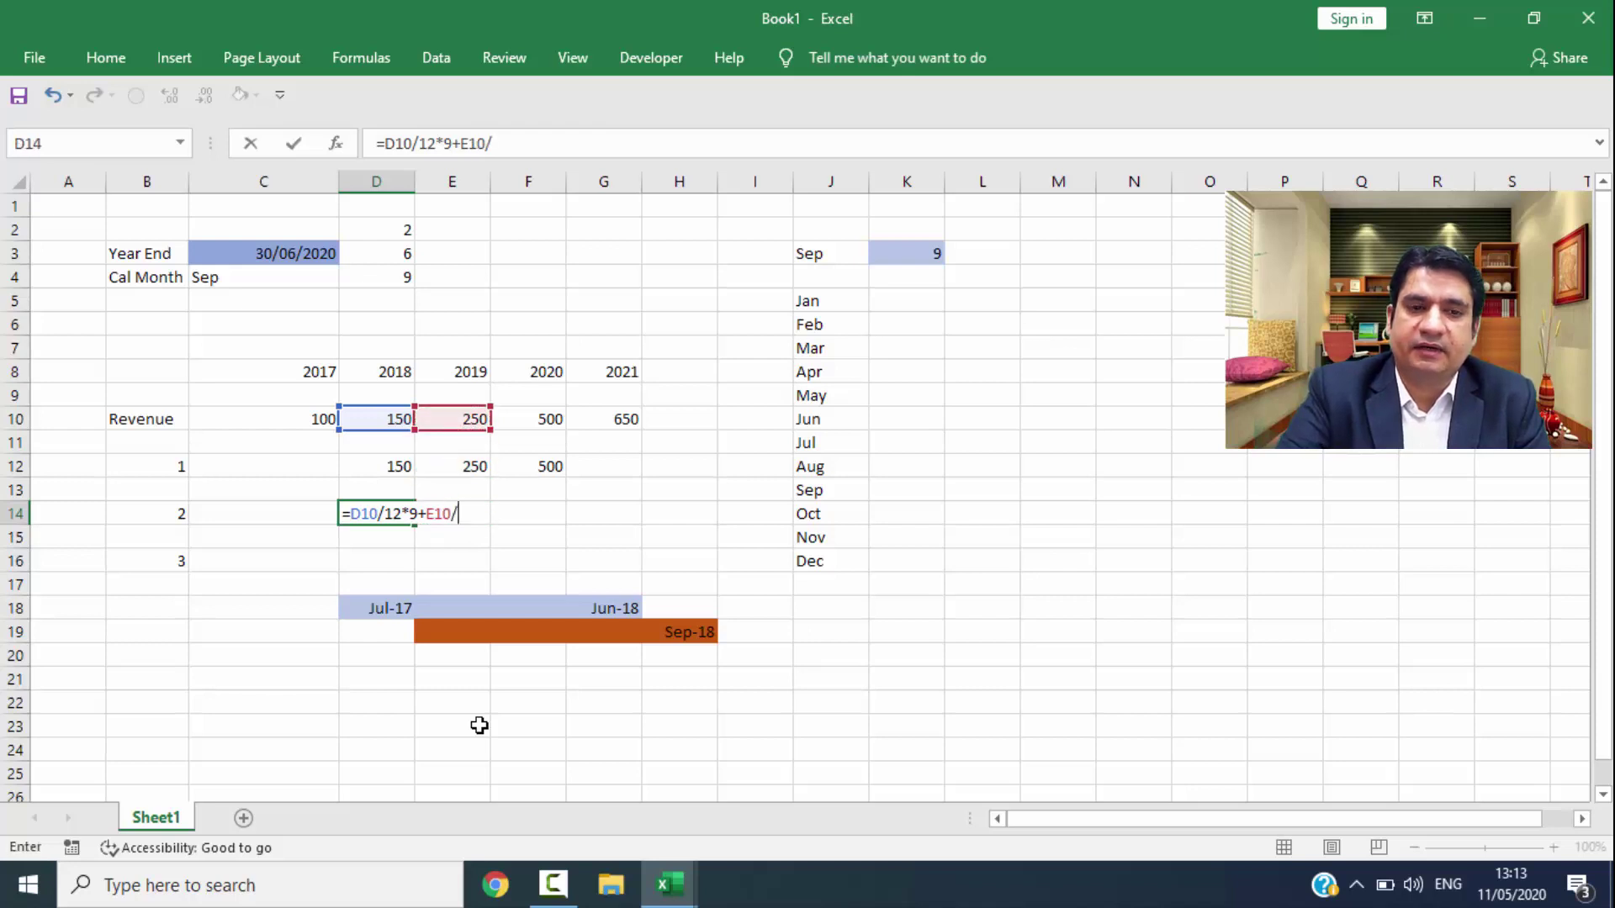
text(12)
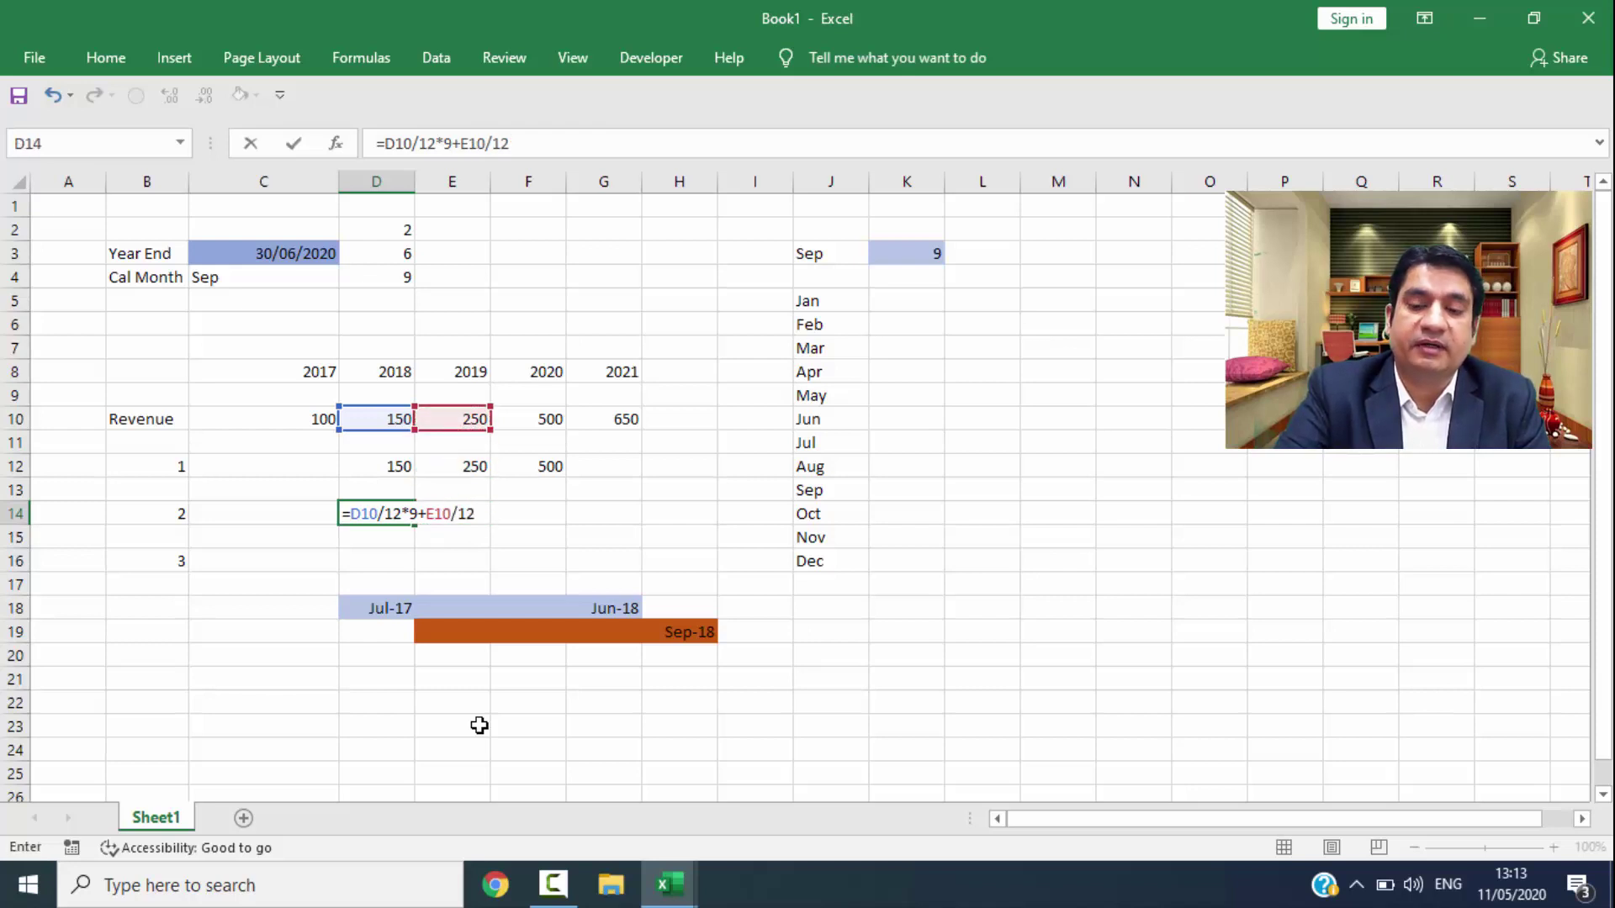
text(*3)
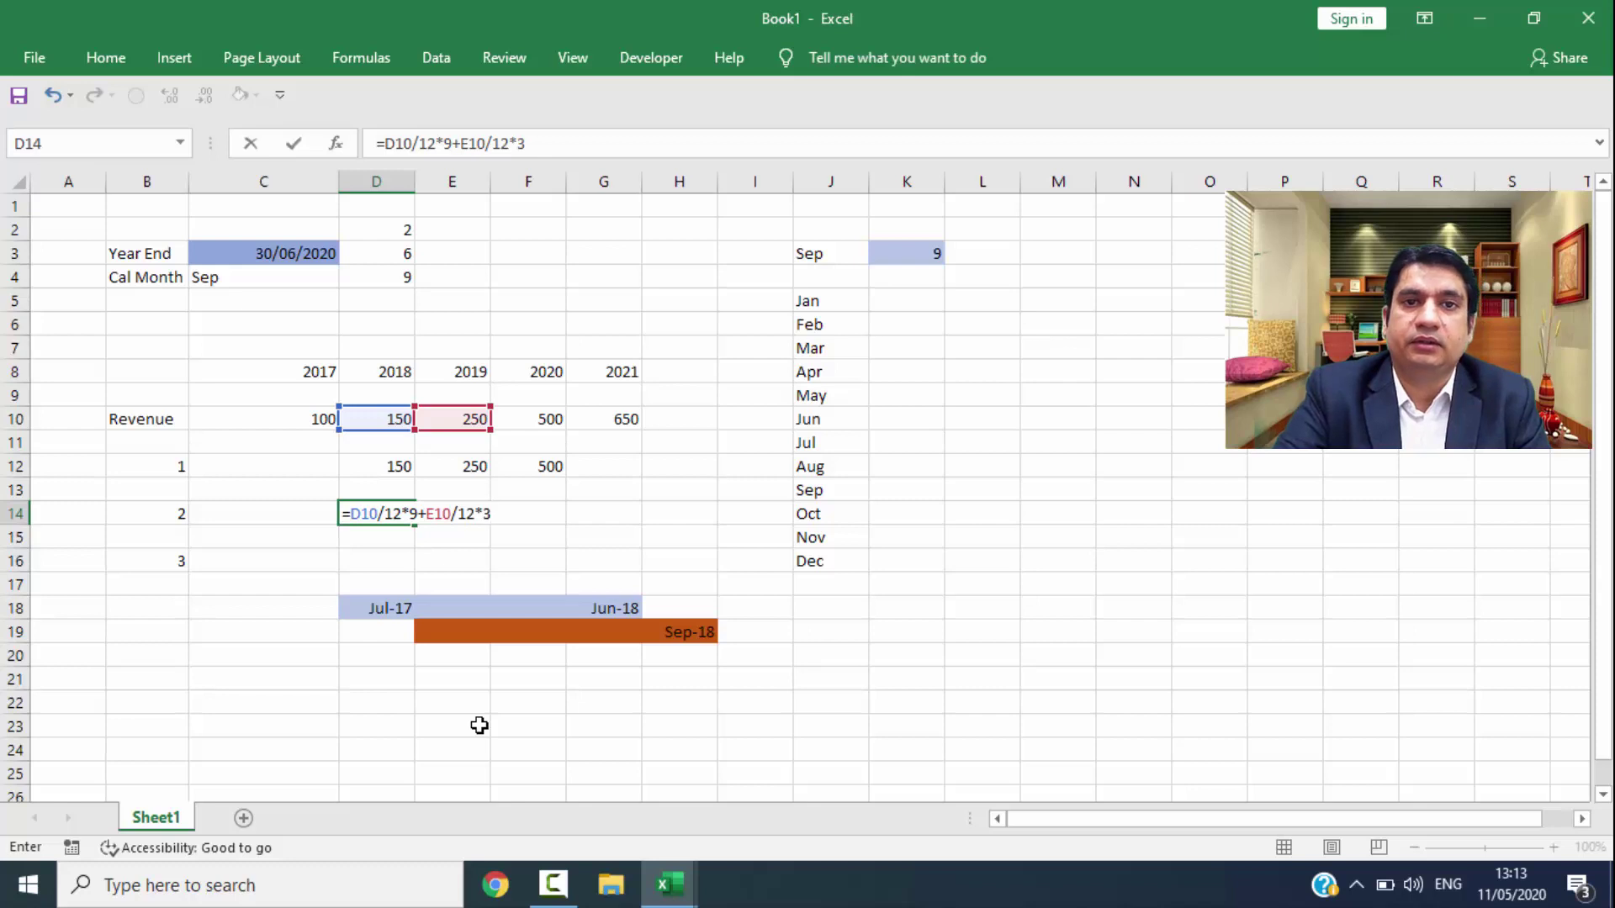
key(Return)
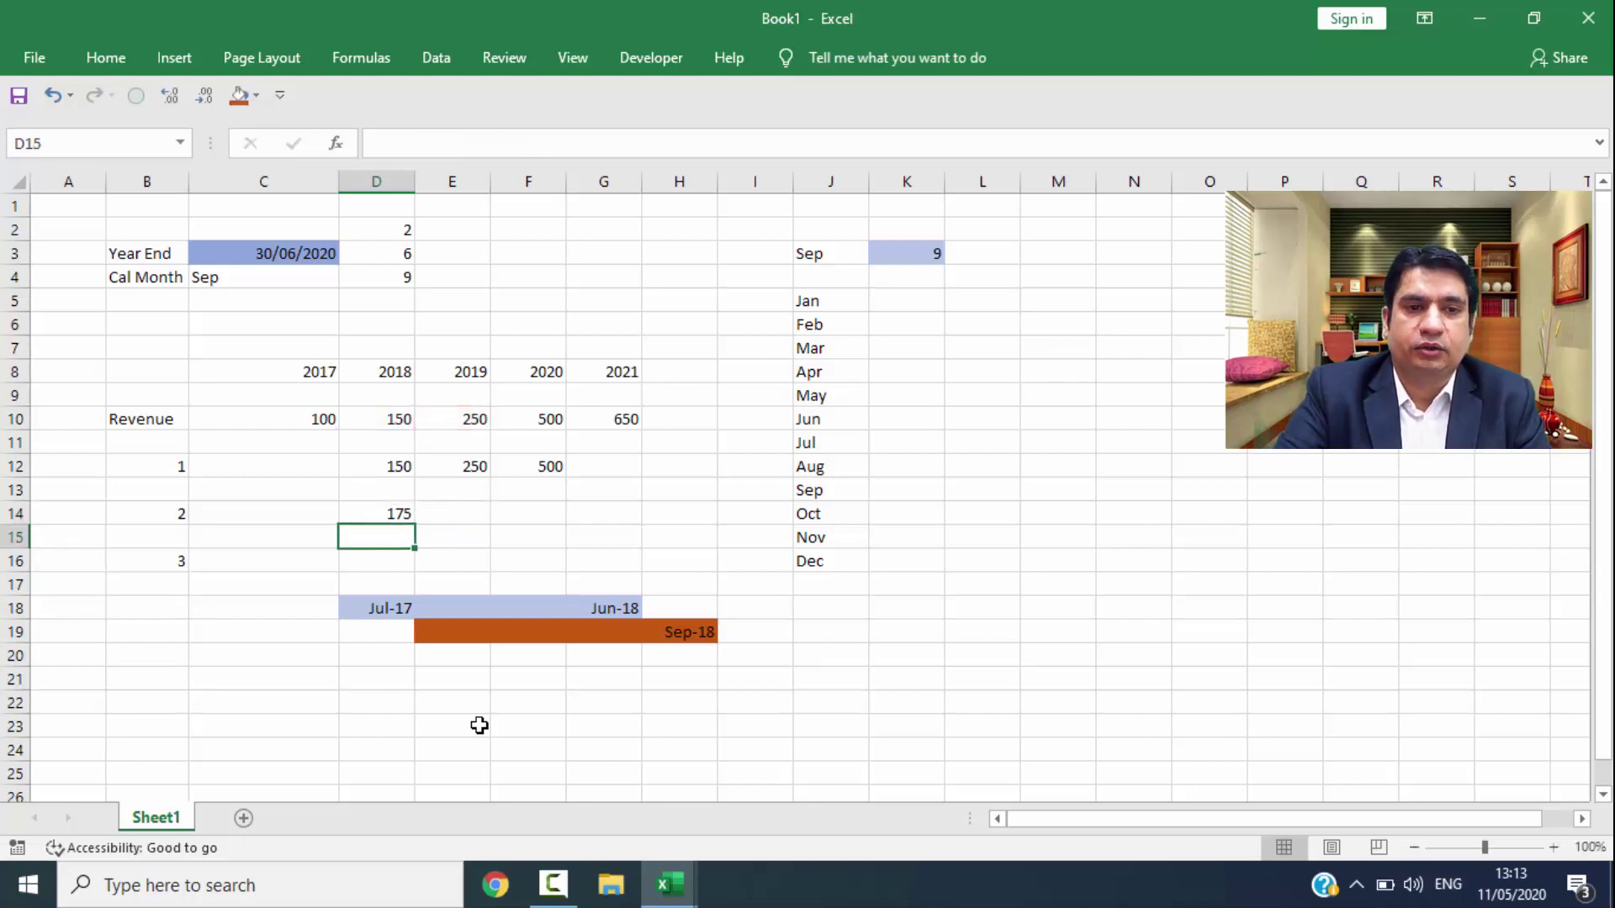
key(Up)
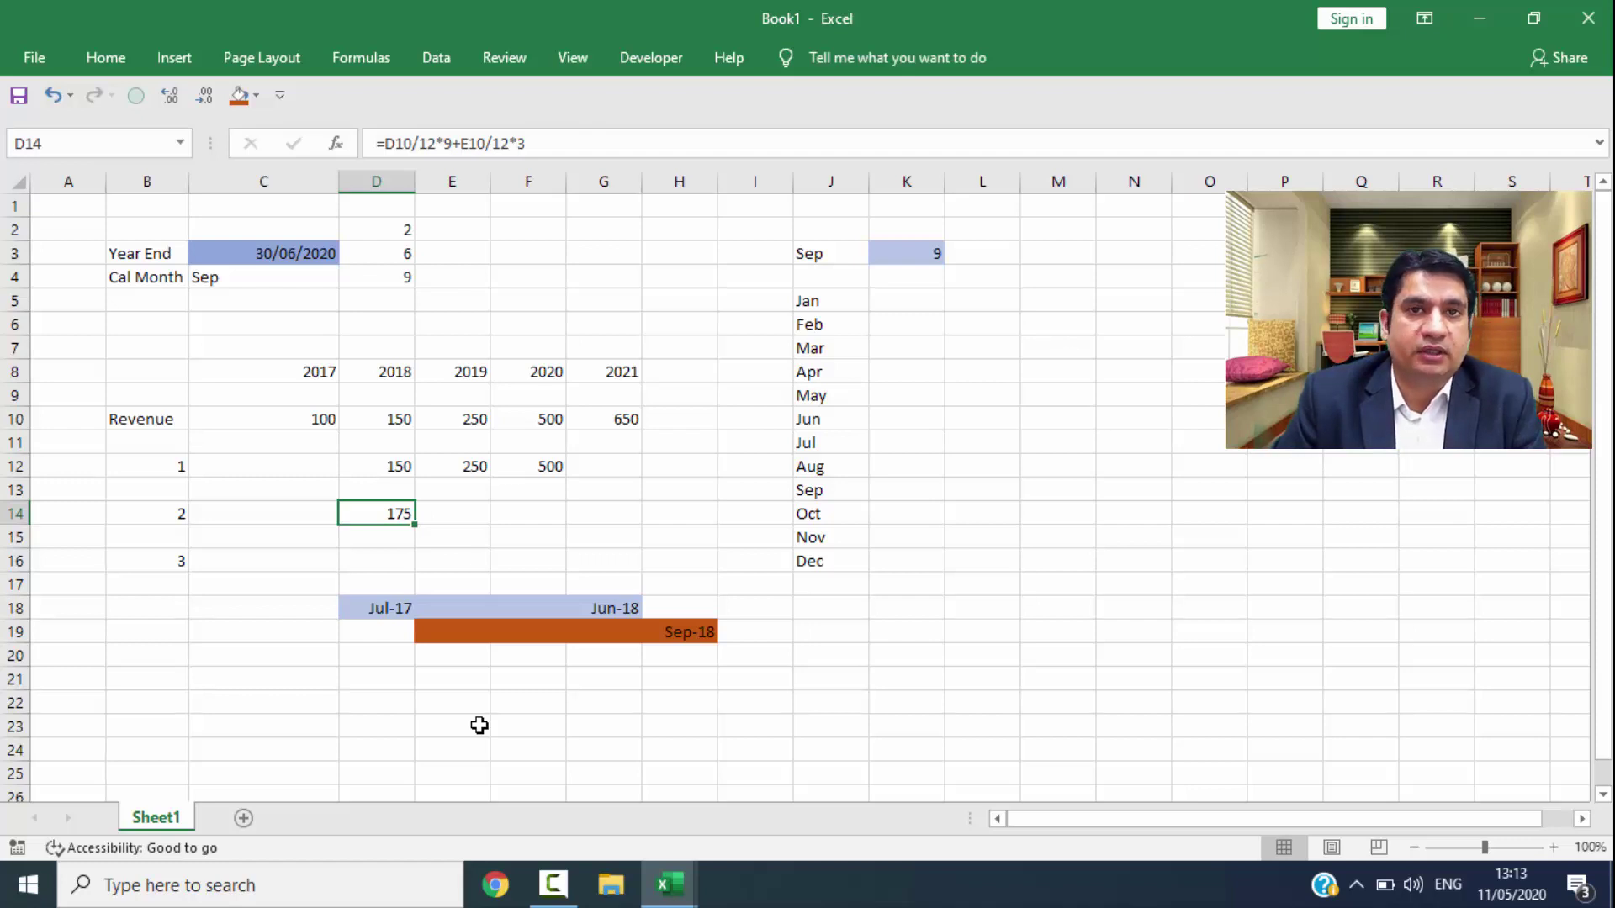
Step: Label E20 Oct-17 under the orange bar's start, replacing the mistaken Oct-19
key(Down)
key(Down)
key(Down)
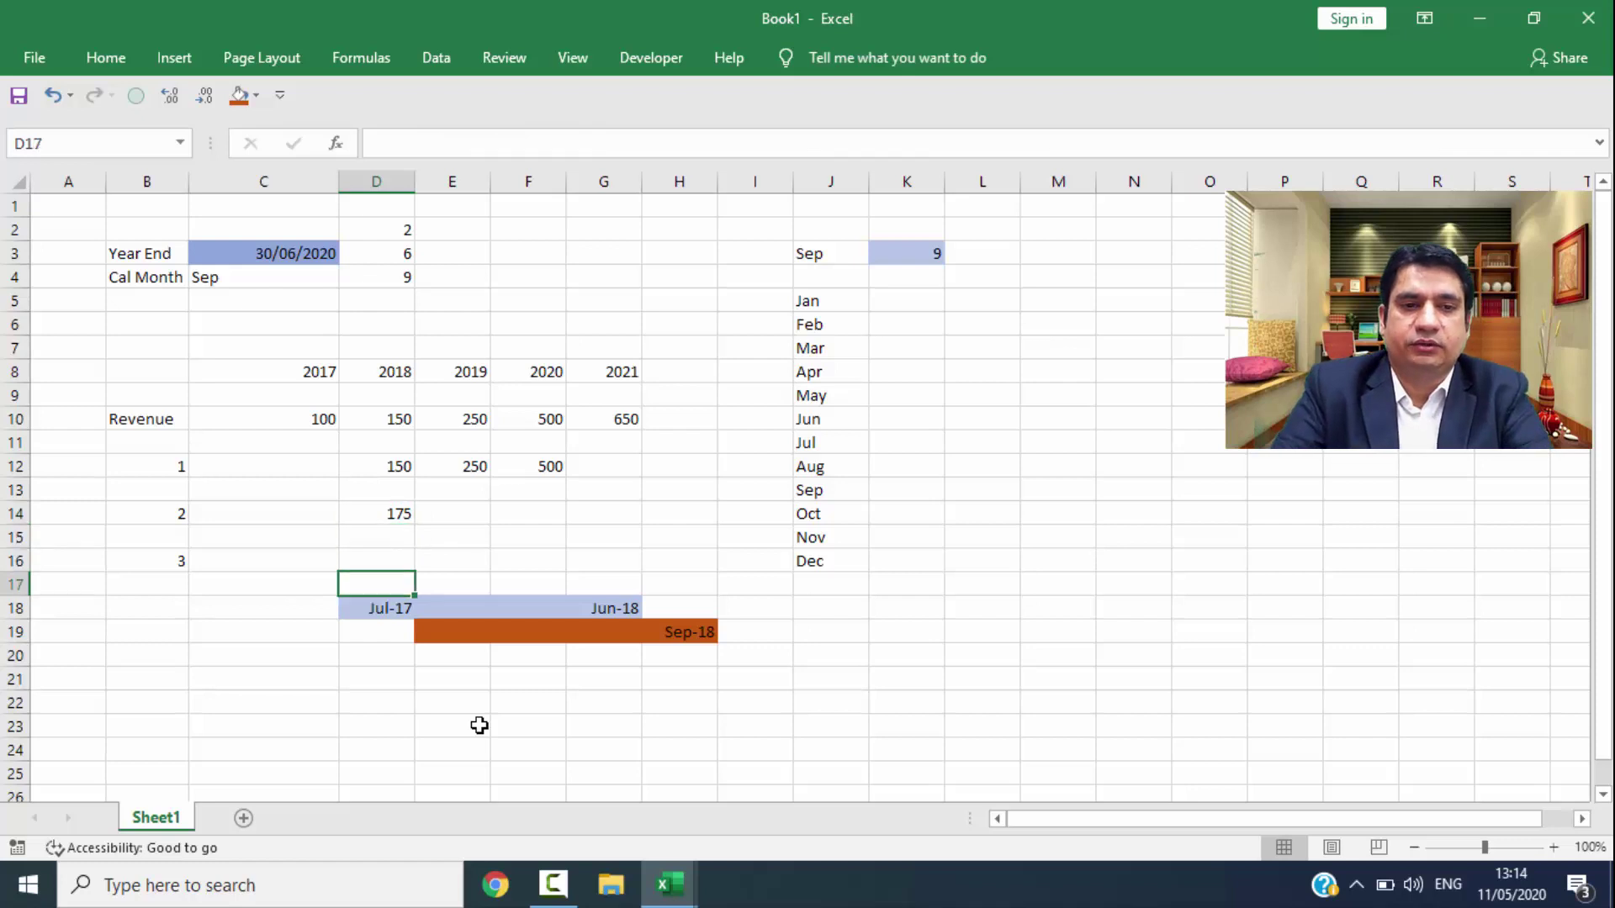
key(Down)
key(Down)
key(Right)
key(Down)
text(Oc)
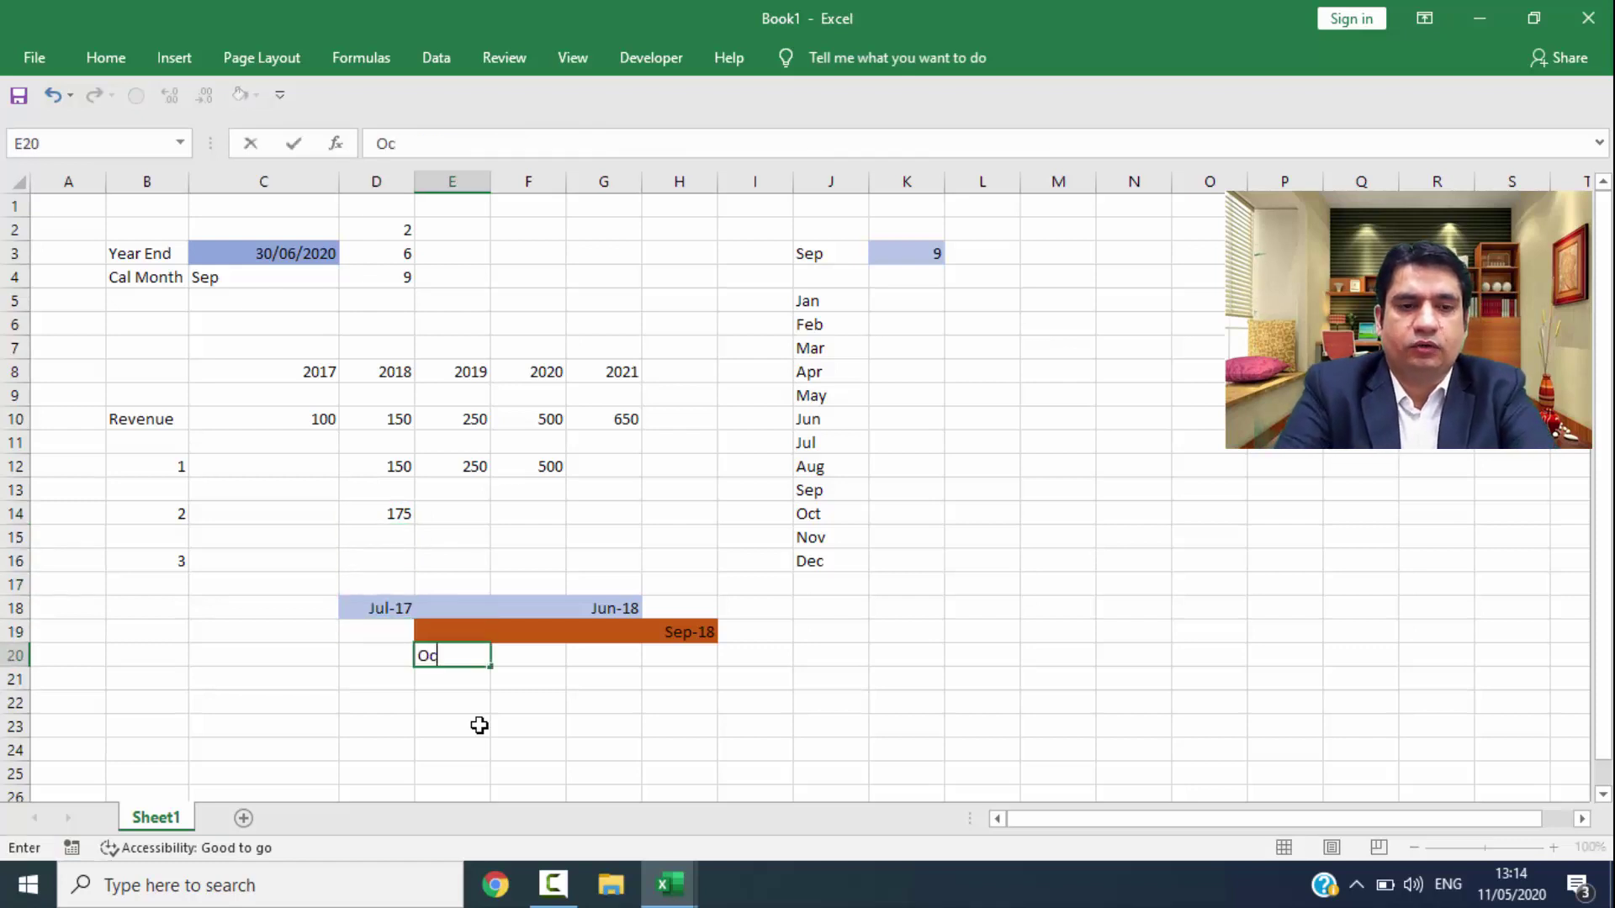
text(t-19)
key(Right)
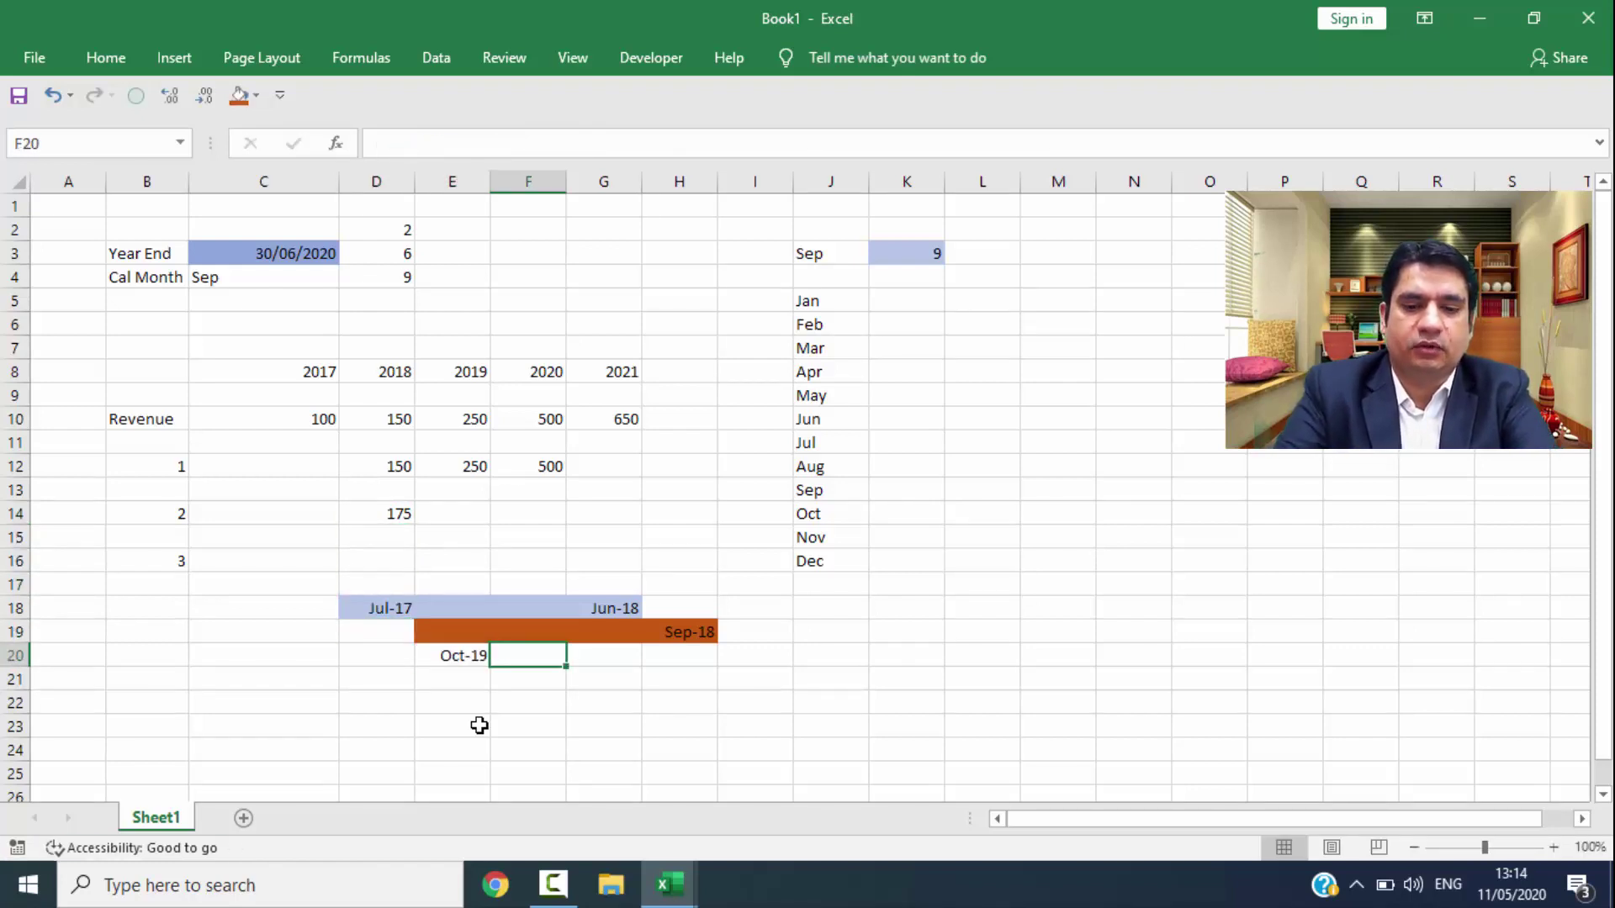
key(Left)
key(F2)
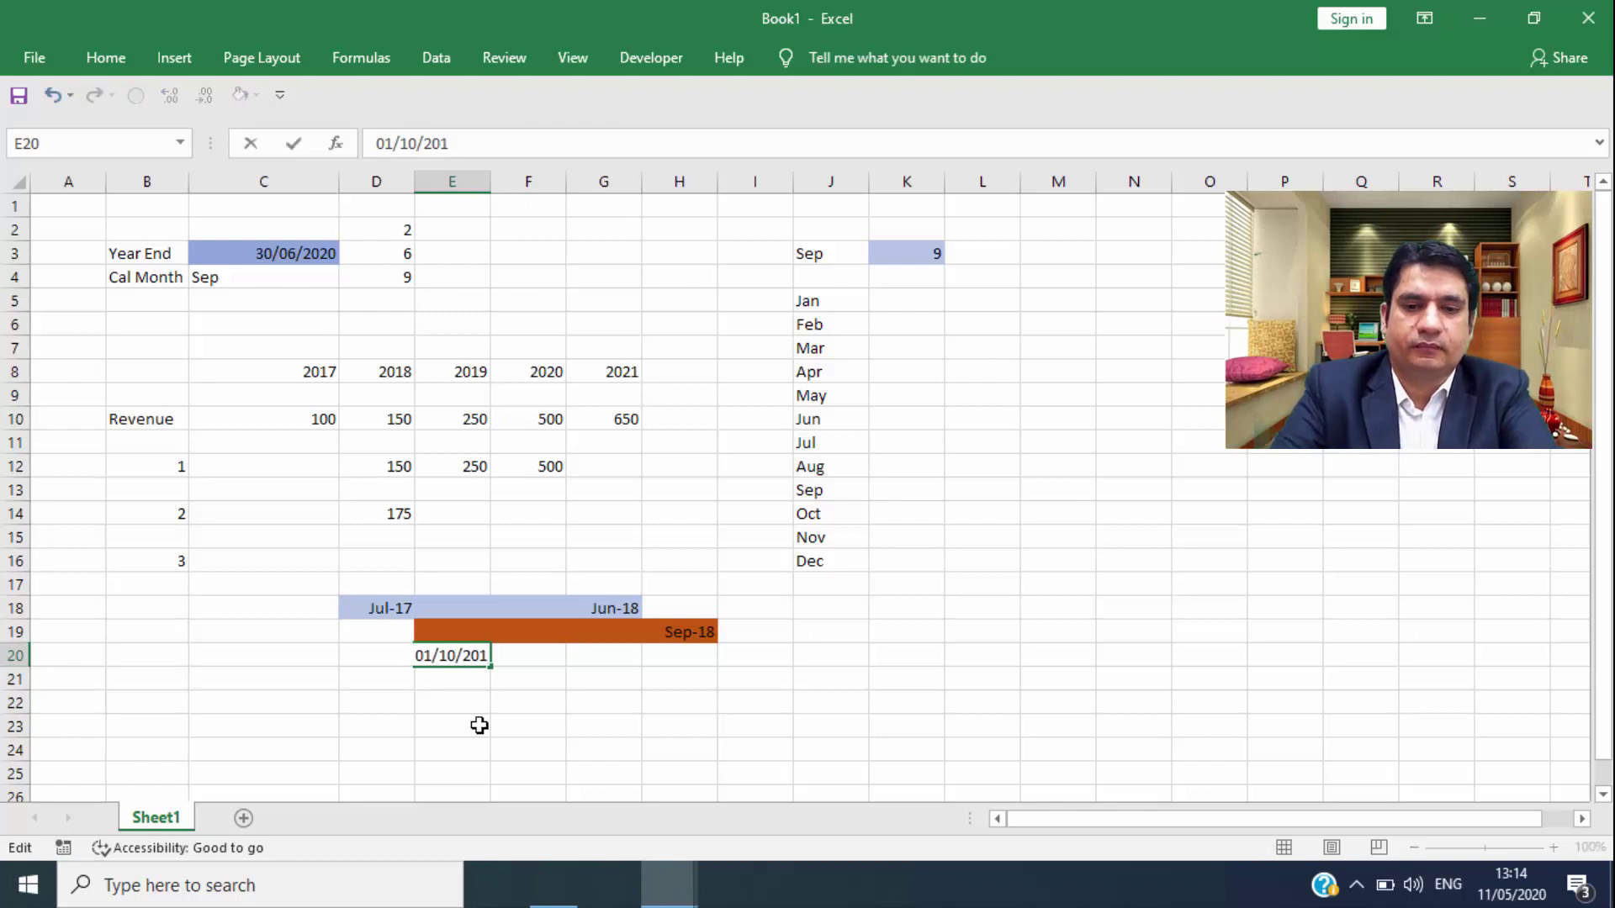
key(Escape)
text(Oct)
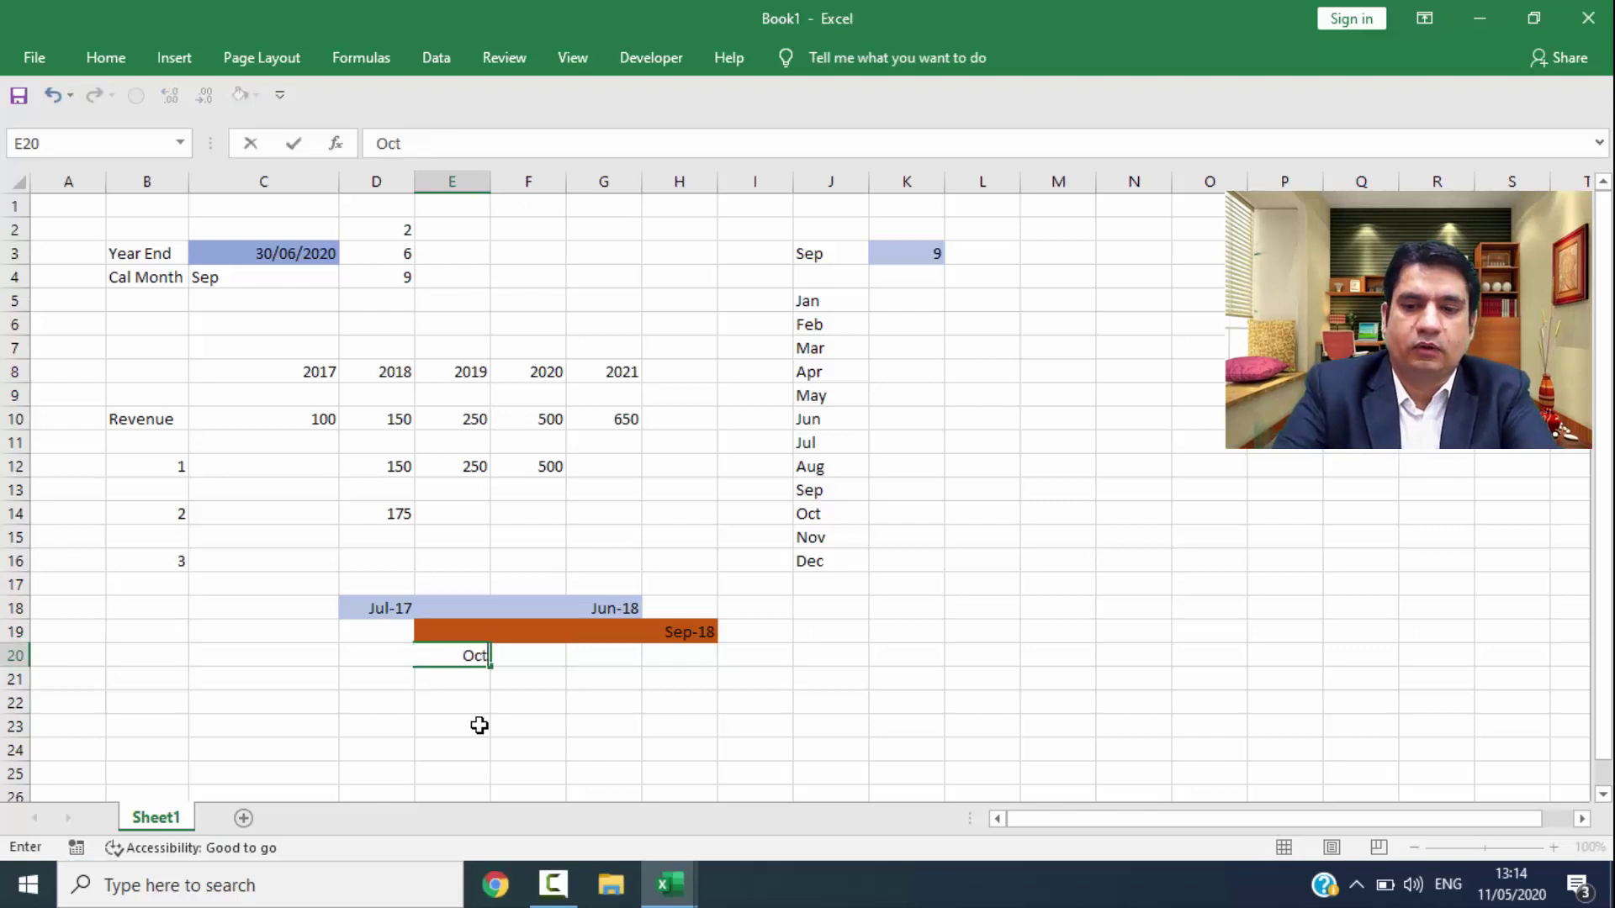
text(-17)
key(Right)
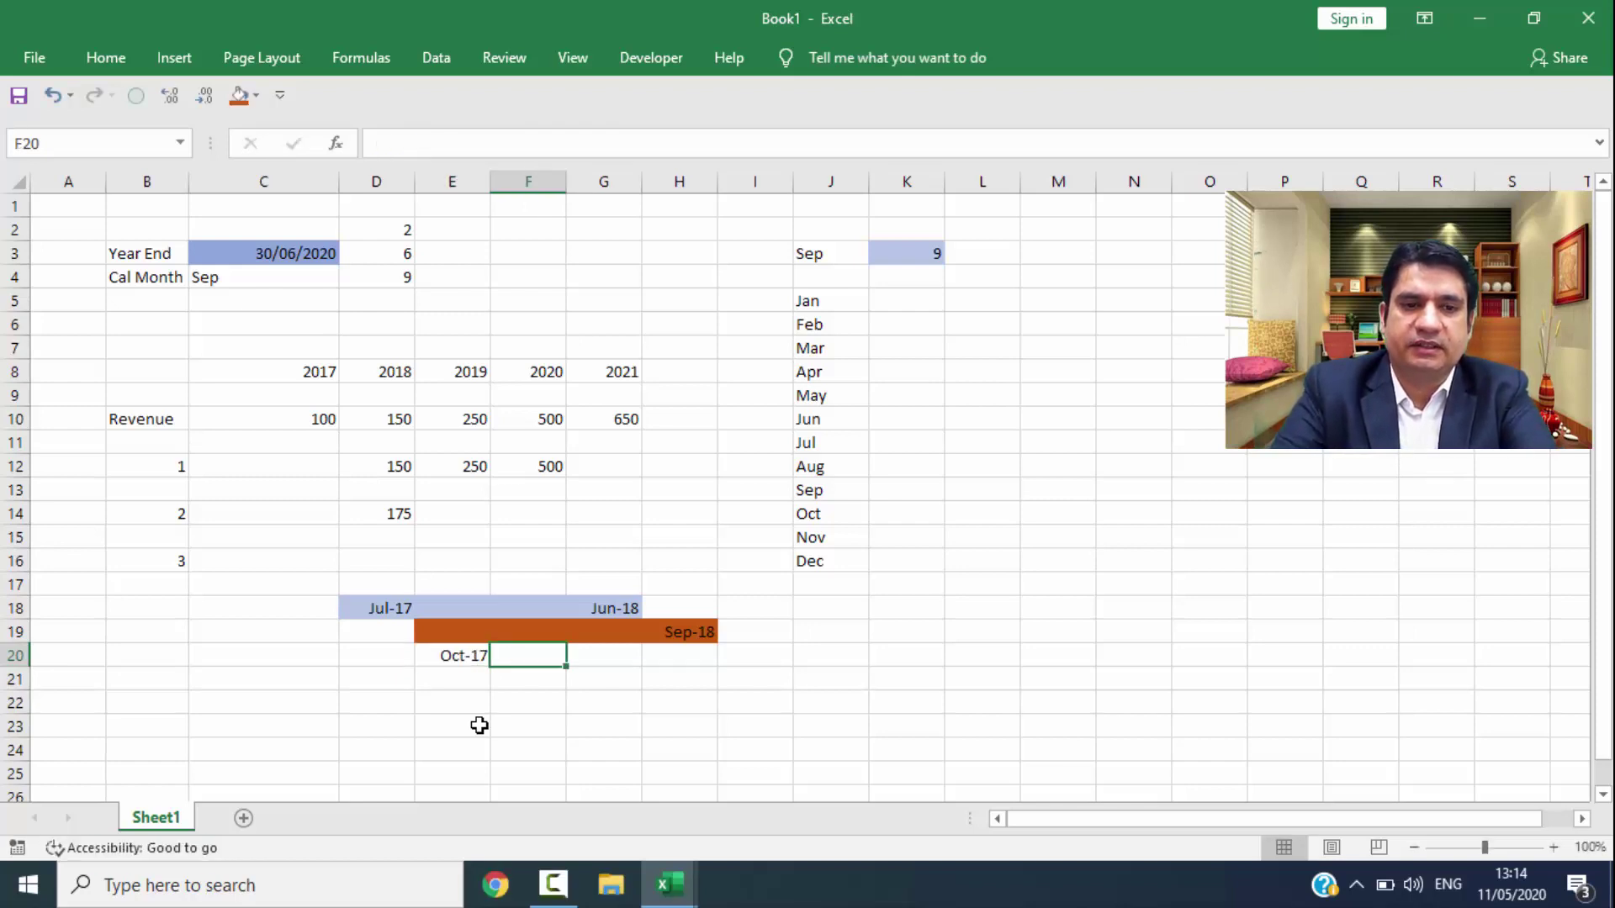
Step: Enter Sec-18 in H20 under the bar's end and recheck E20's stored date
key(Right)
key(Right)
text(S)
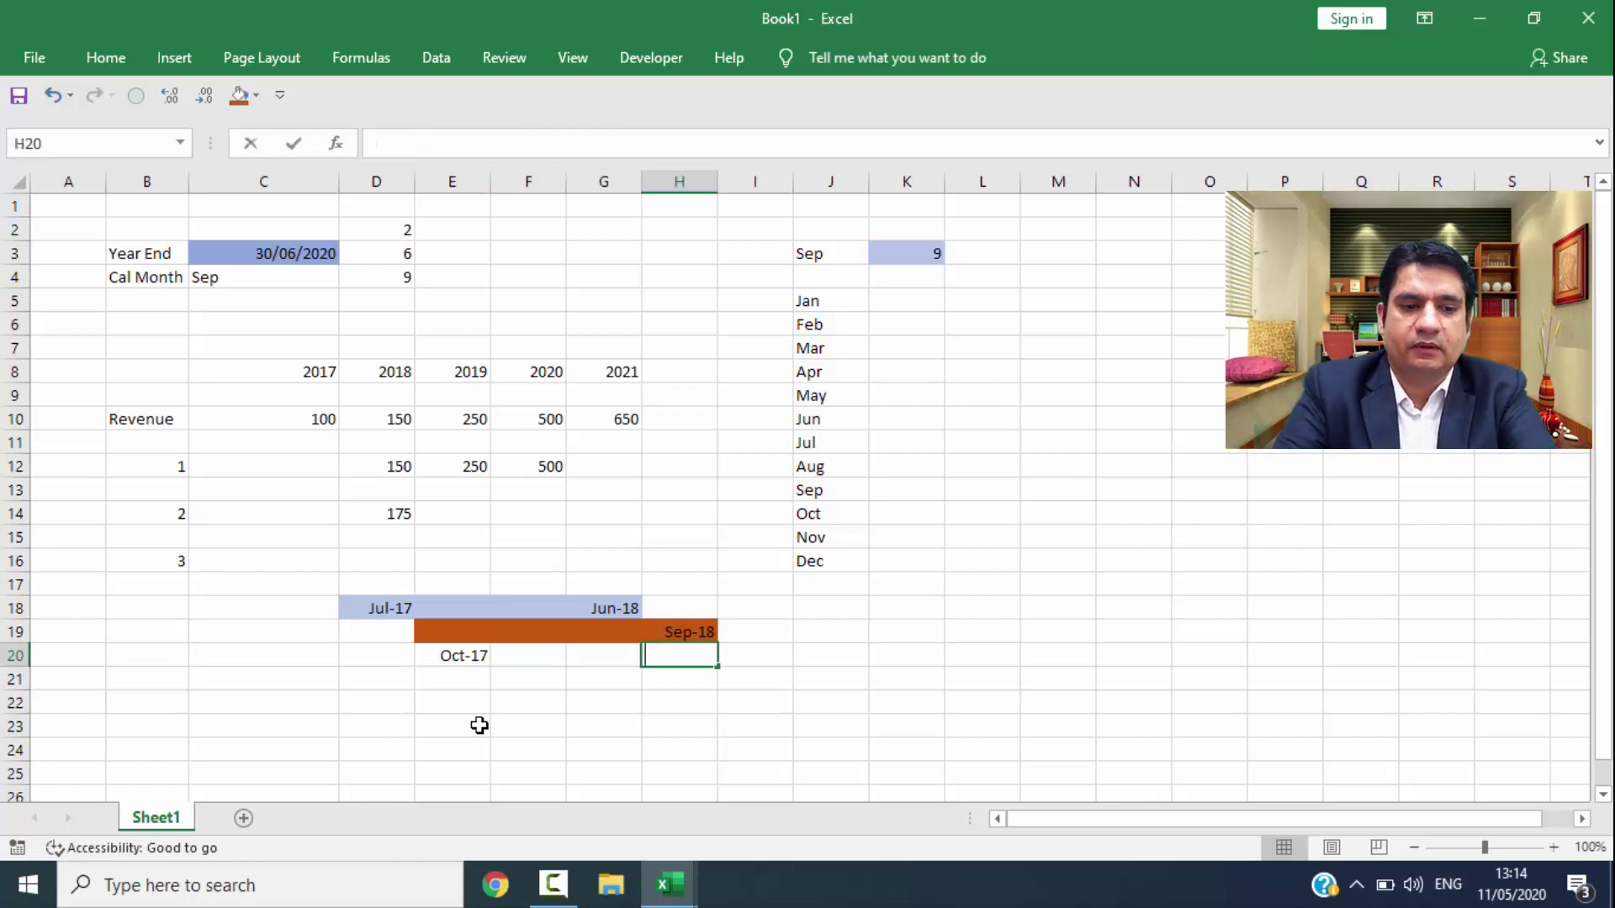
text(ec-)
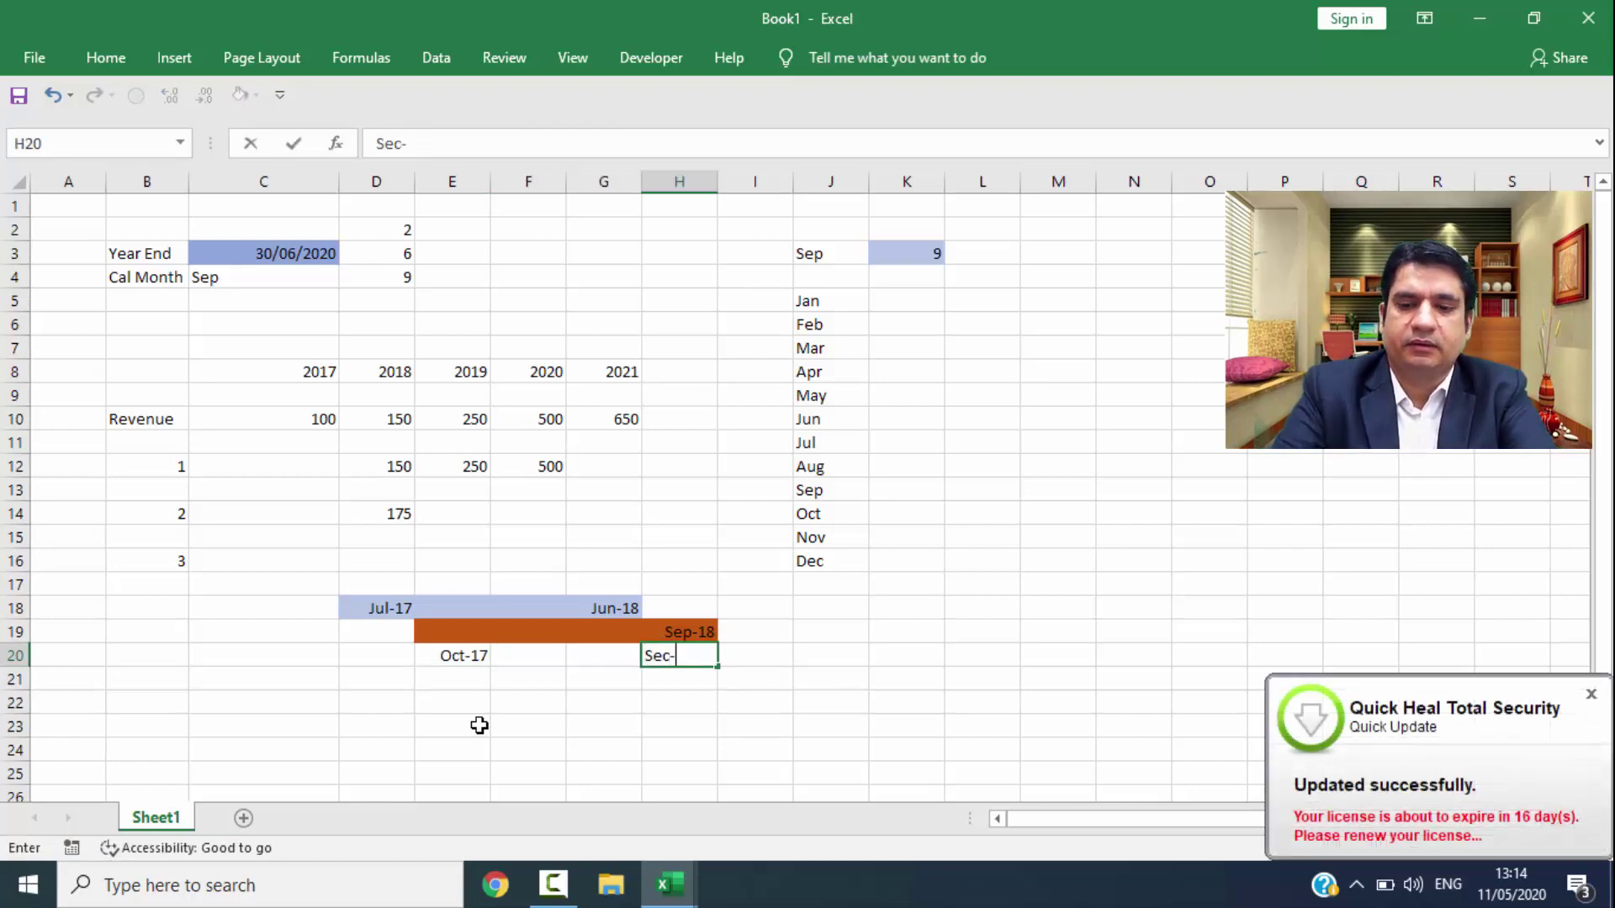
text(18)
key(ctrl+Return)
key(Return)
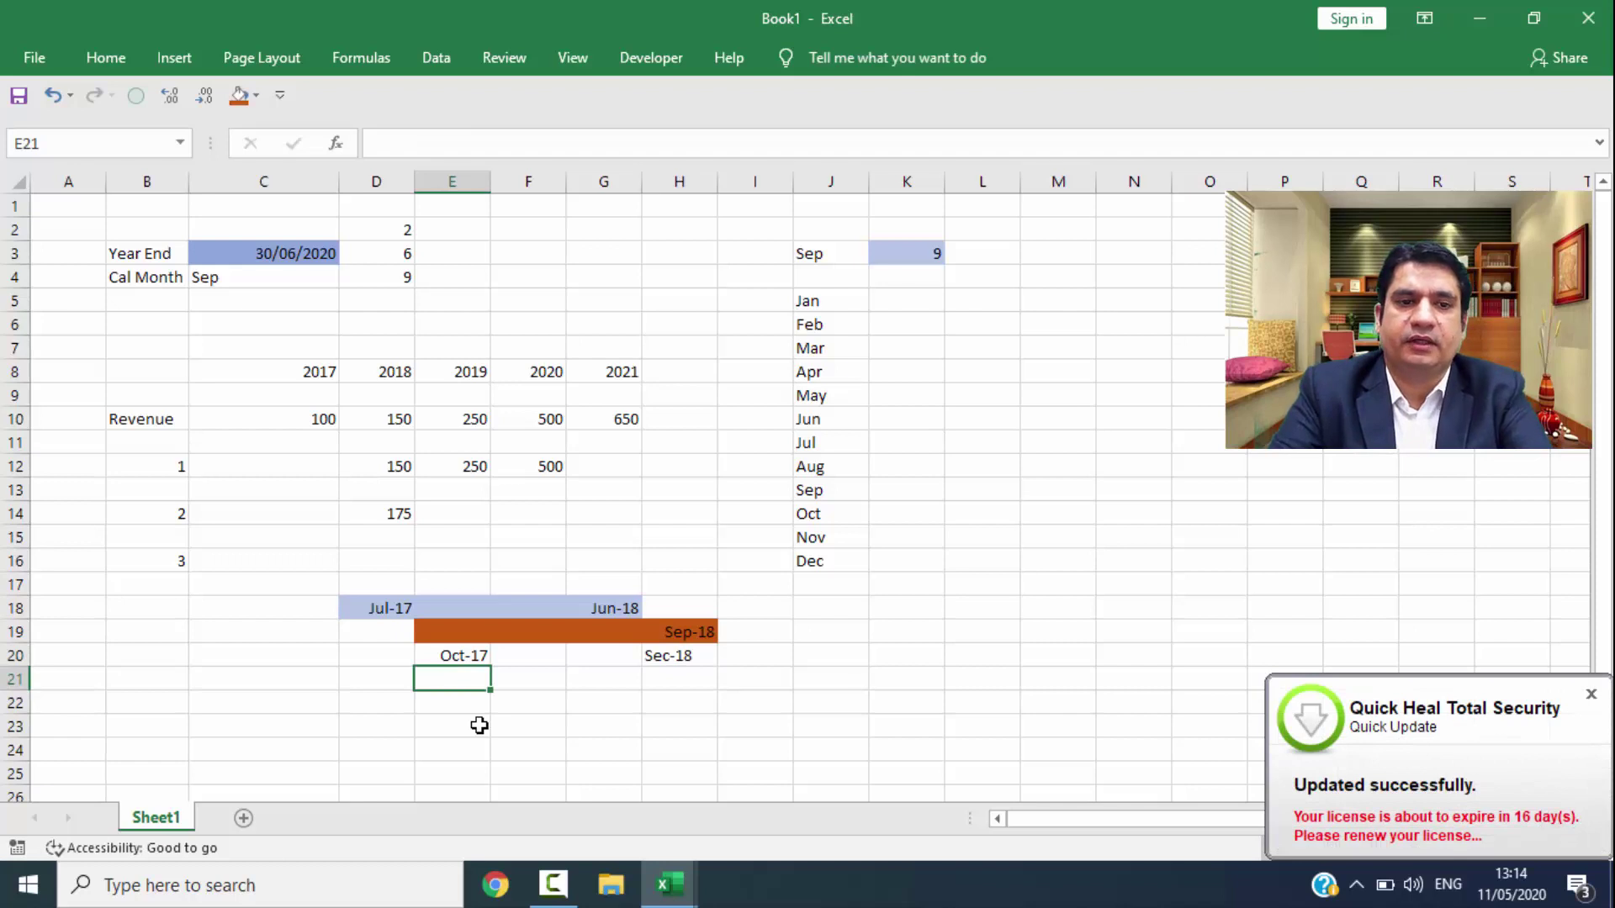
key(Up)
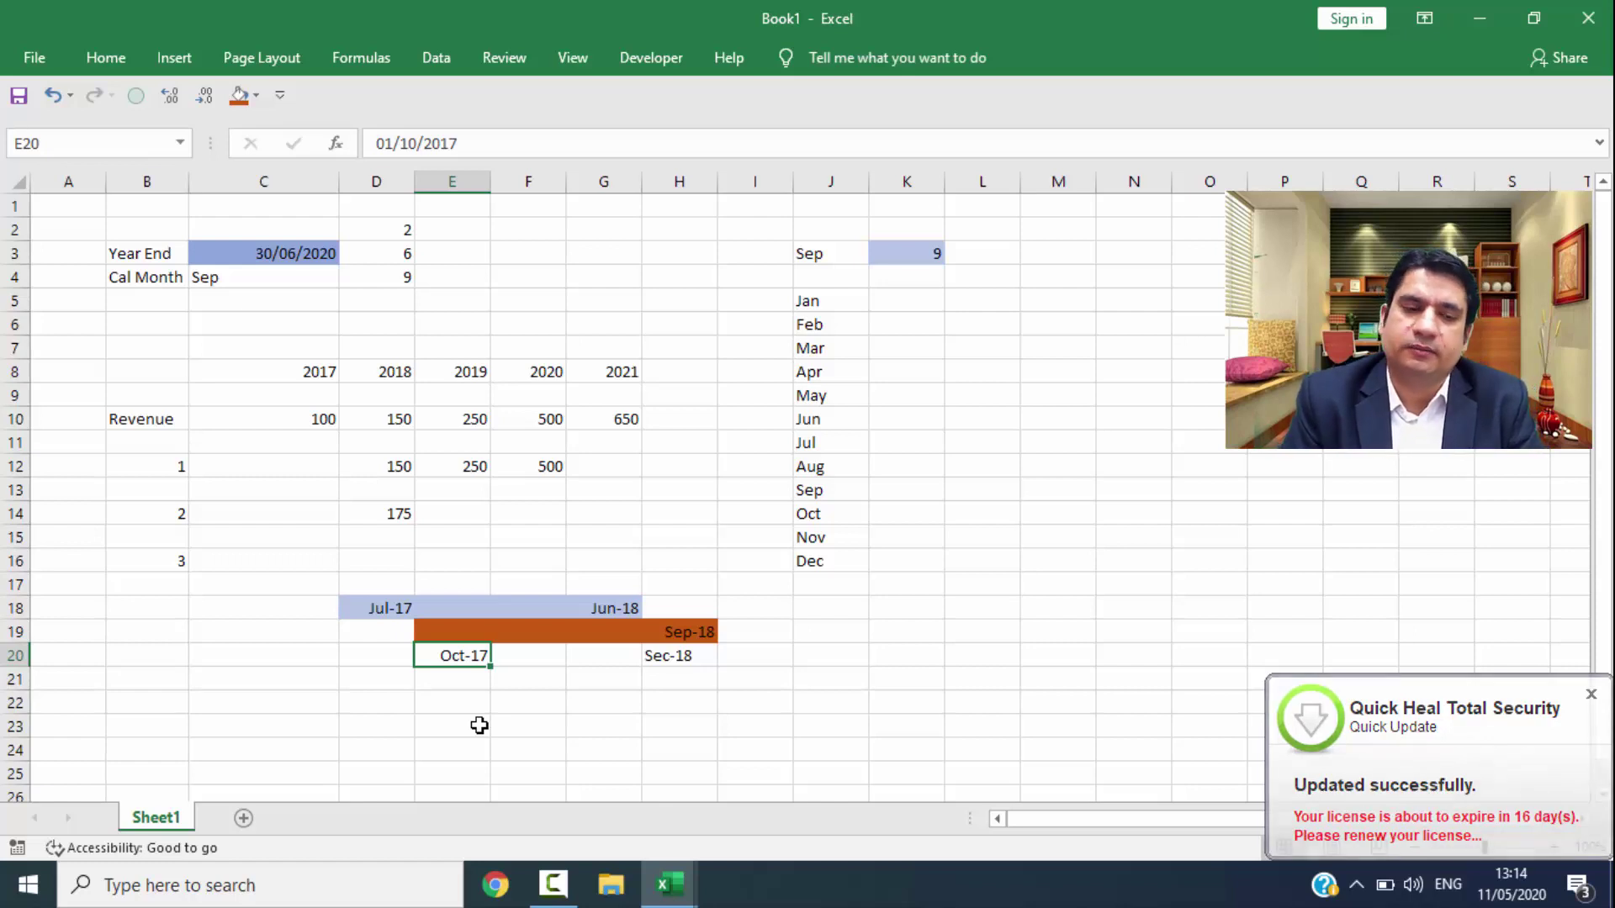
key(Up)
key(Up)
key(Up)
key(Up)
key(Up)
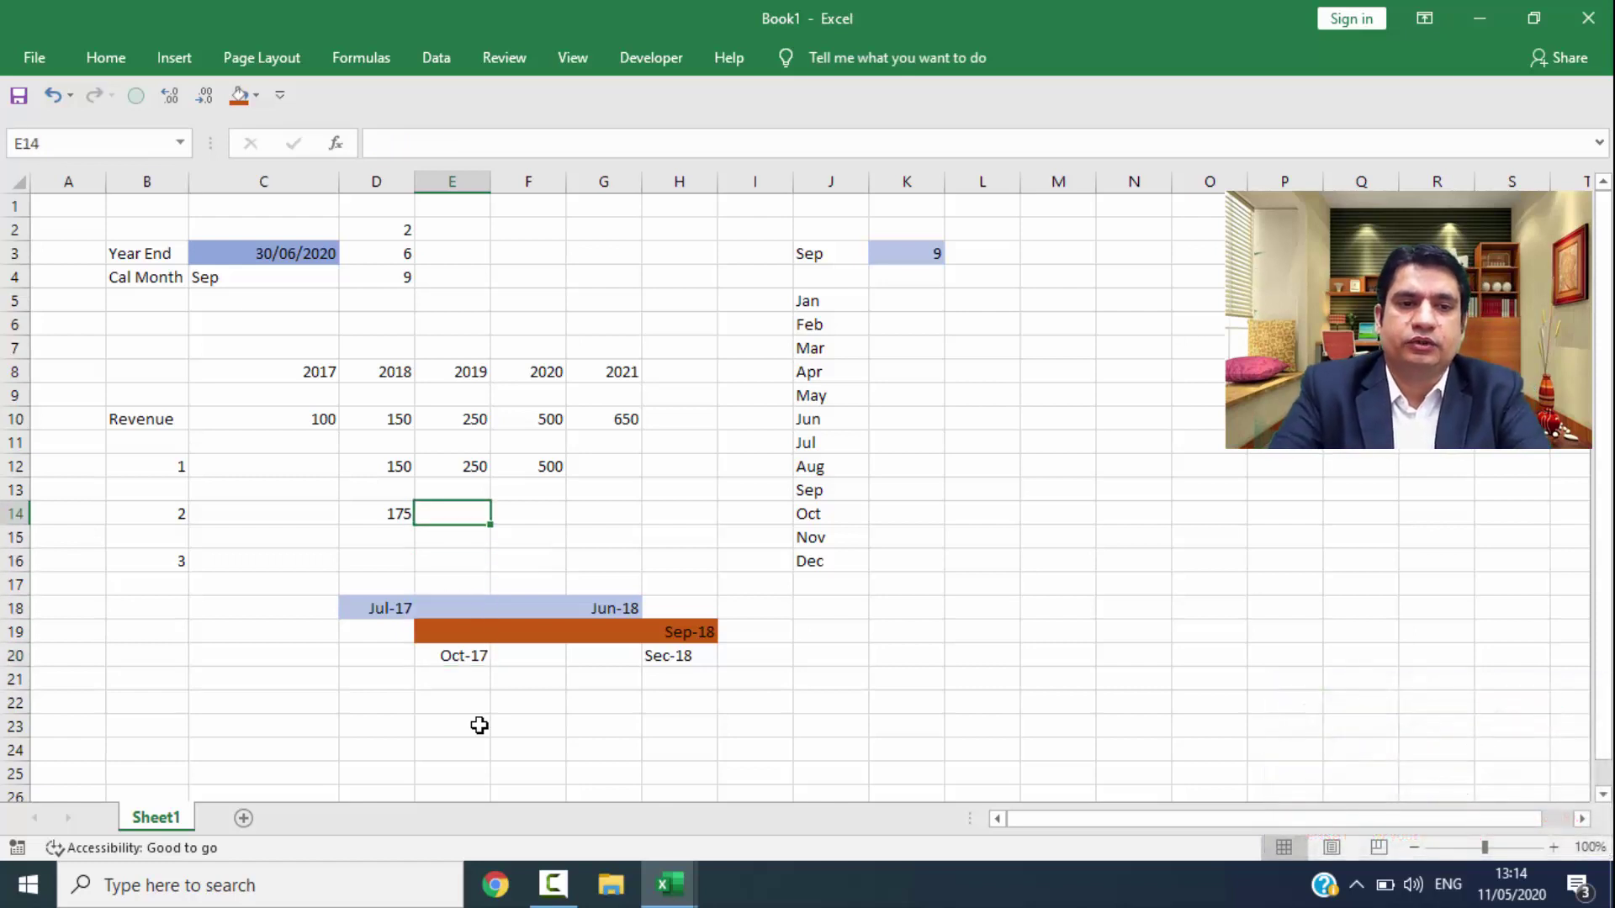
Step: Fill D14's prorated formula right through F14, giving 175, 312.5 and 537.5
key(Left)
key(shift+Right)
key(shift+Right)
key(ctrl+r)
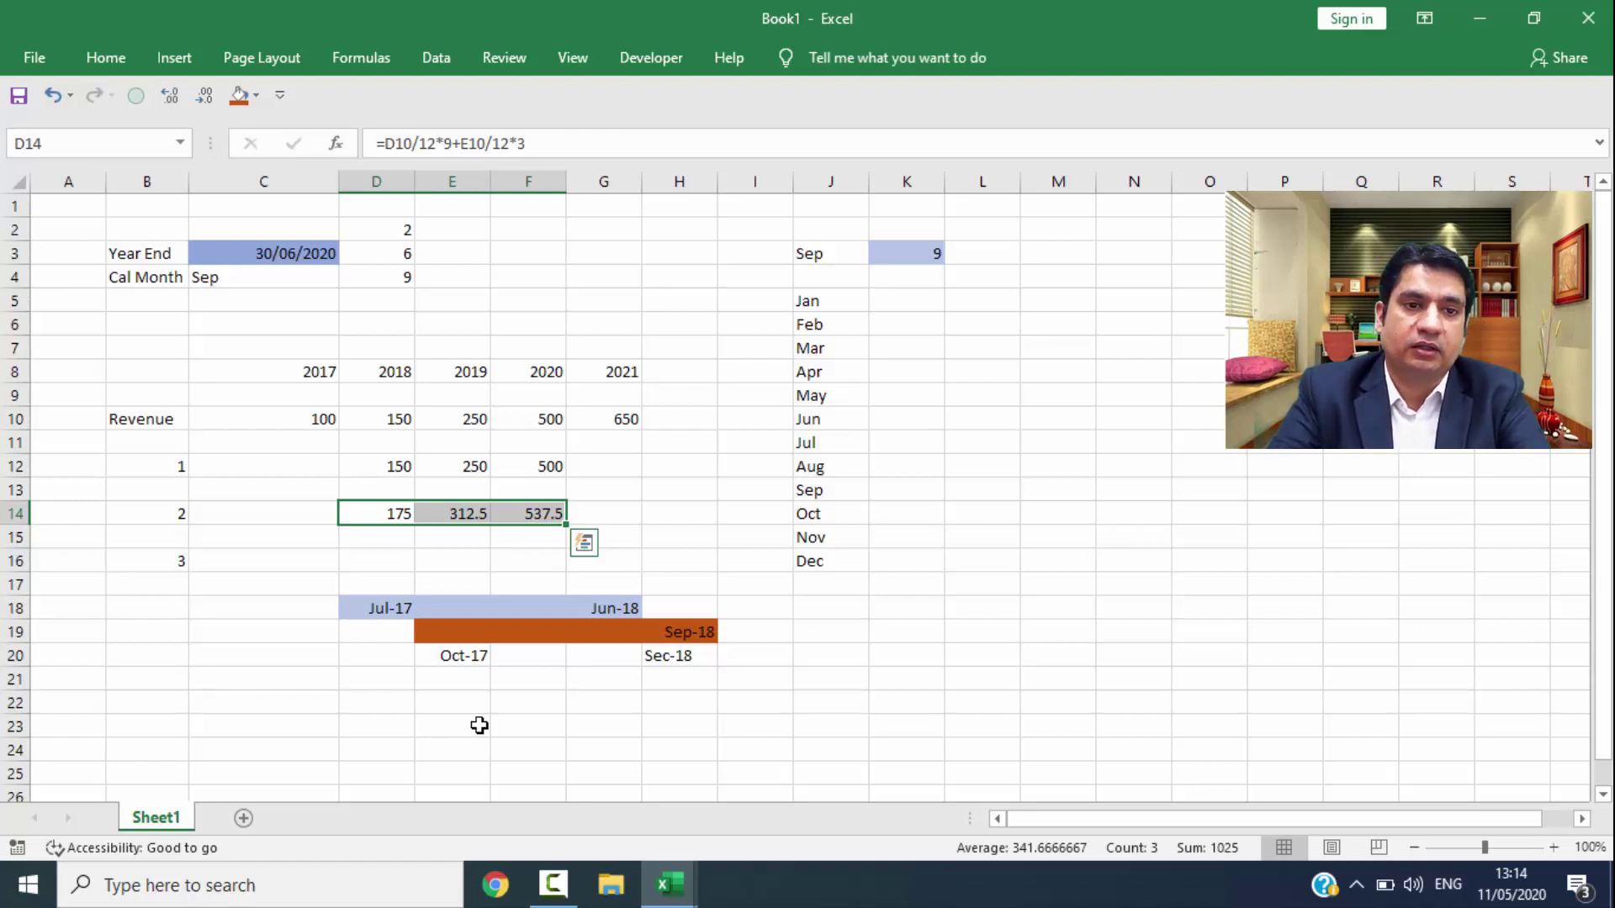
key(shift+Left)
key(shift+Left)
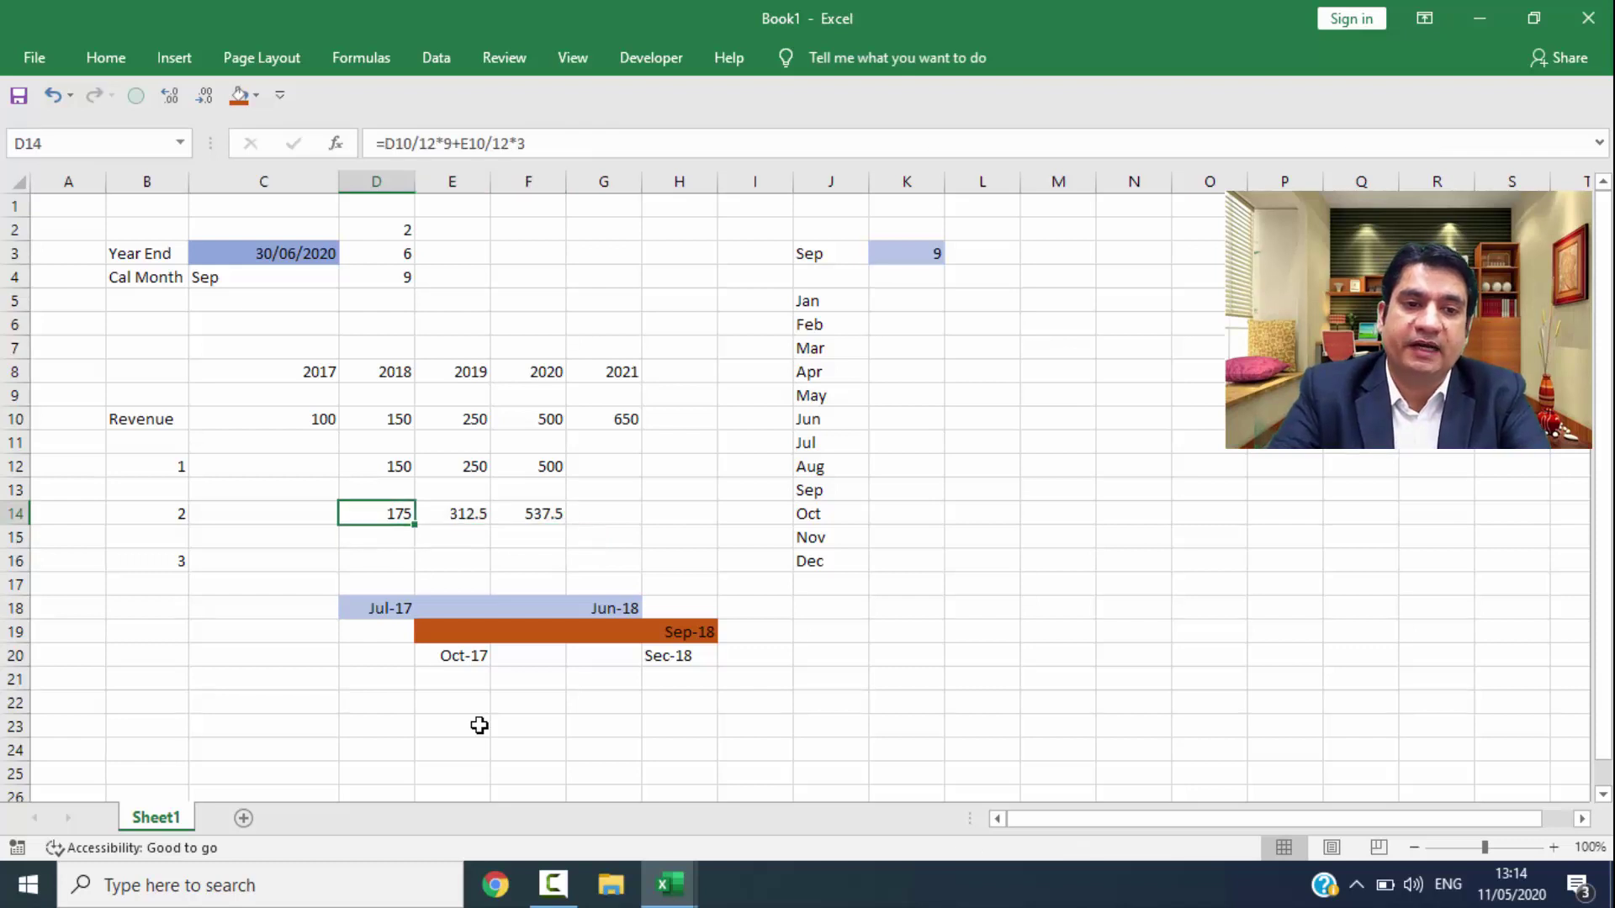
key(shift+Right)
key(shift+Right)
key(ctrl+r)
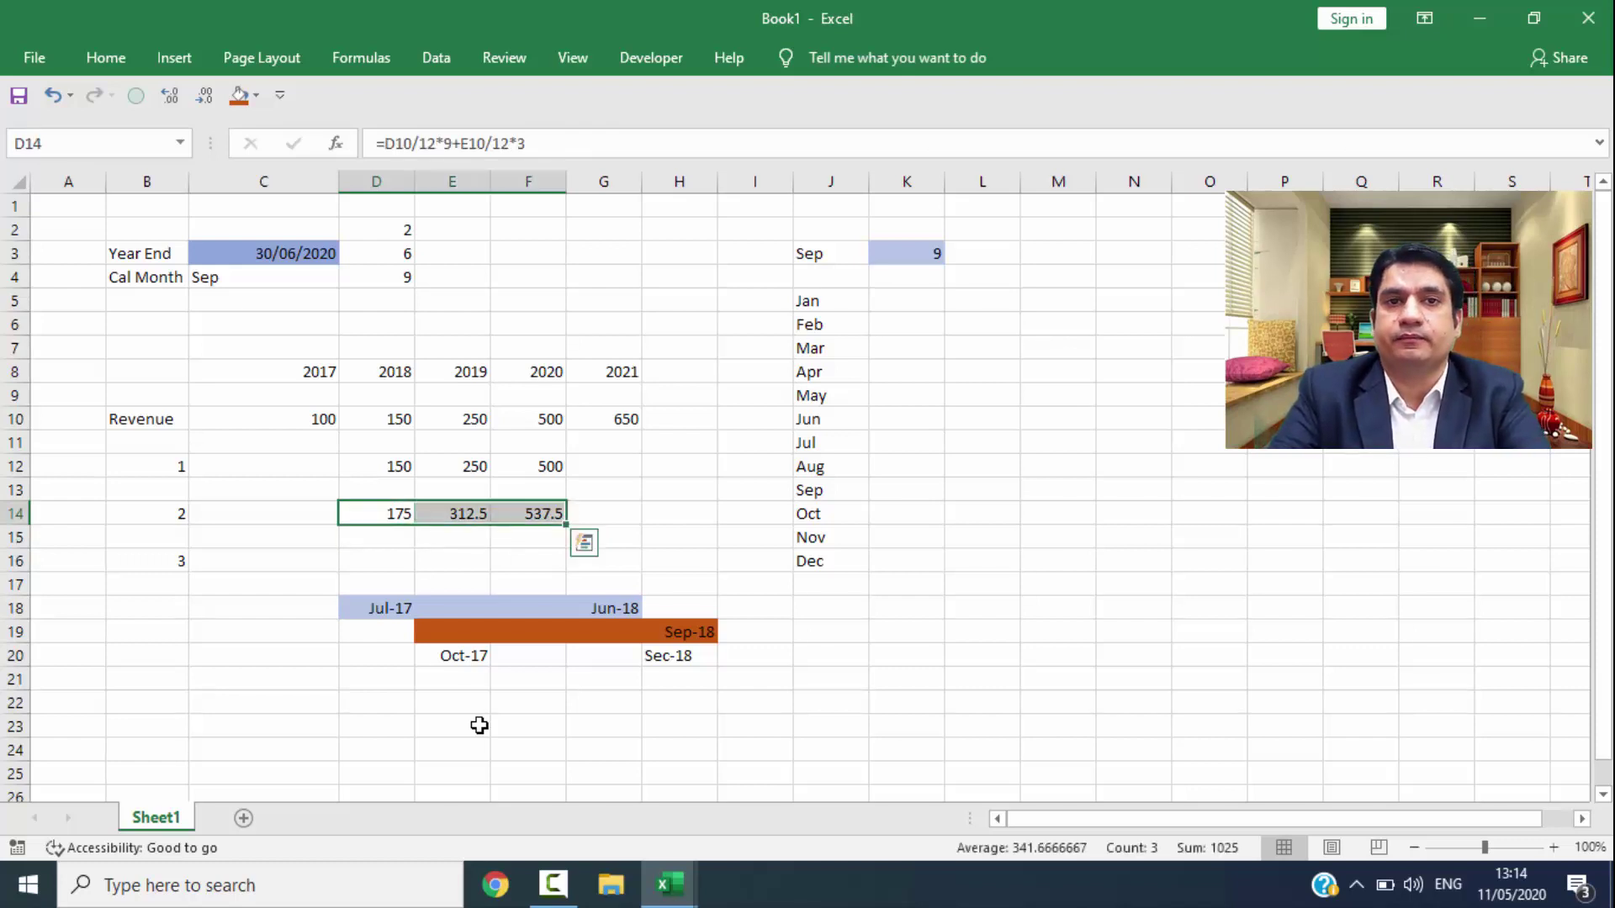
key(ctrl+Right)
key(ctrl+Right)
Step: Change the month number in K3 to 7 so Cal Month reads Jul
key(Right)
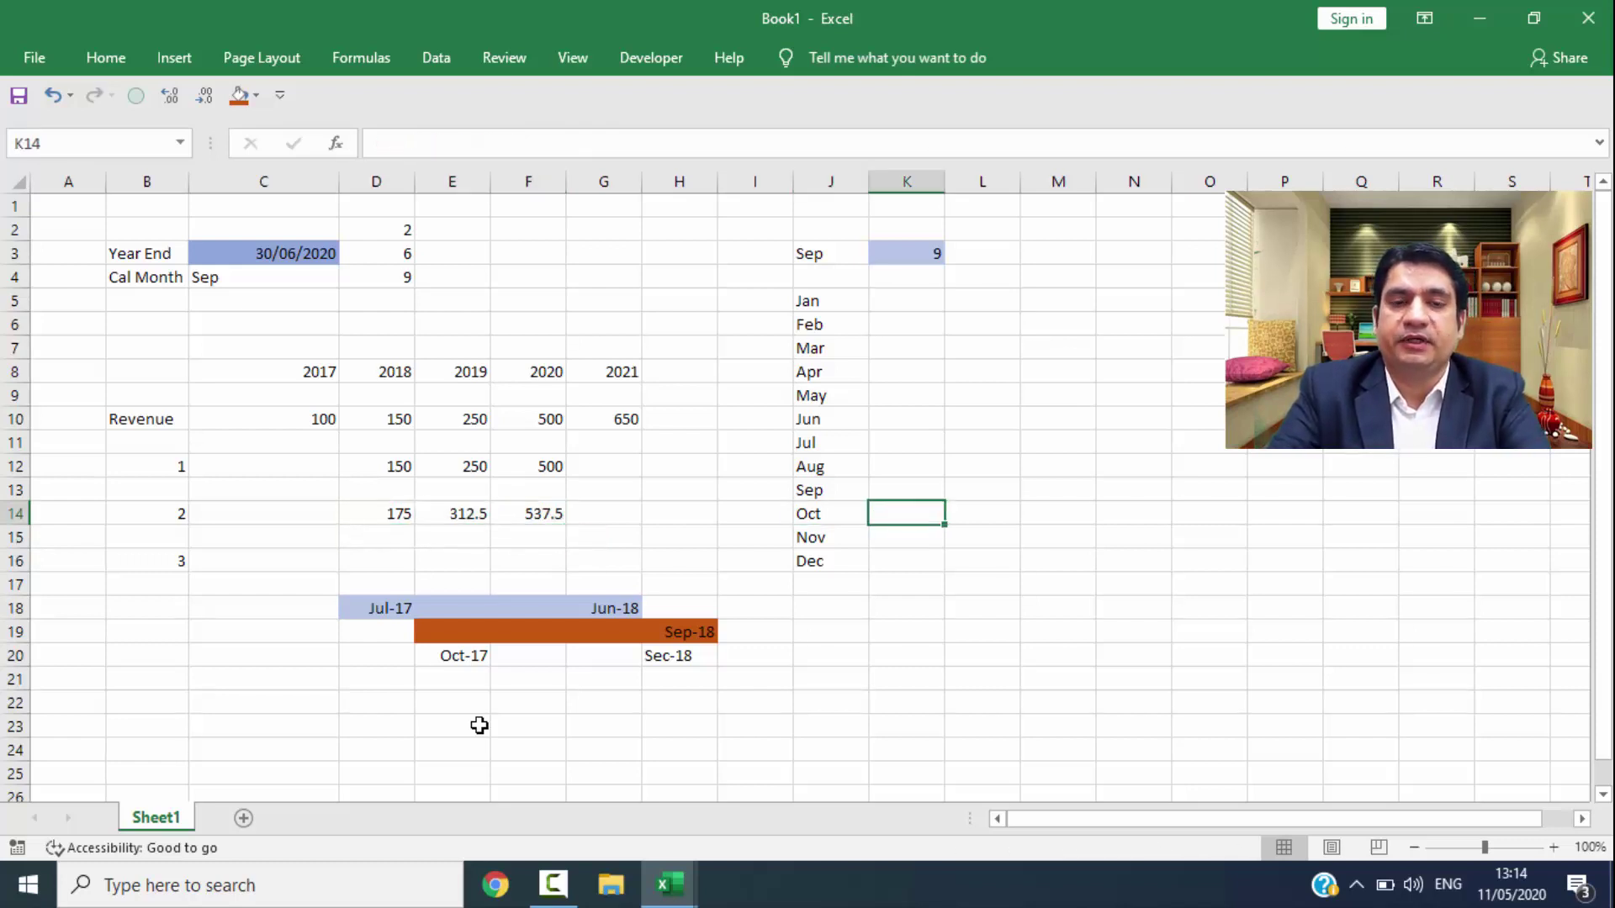
key(ctrl+Up)
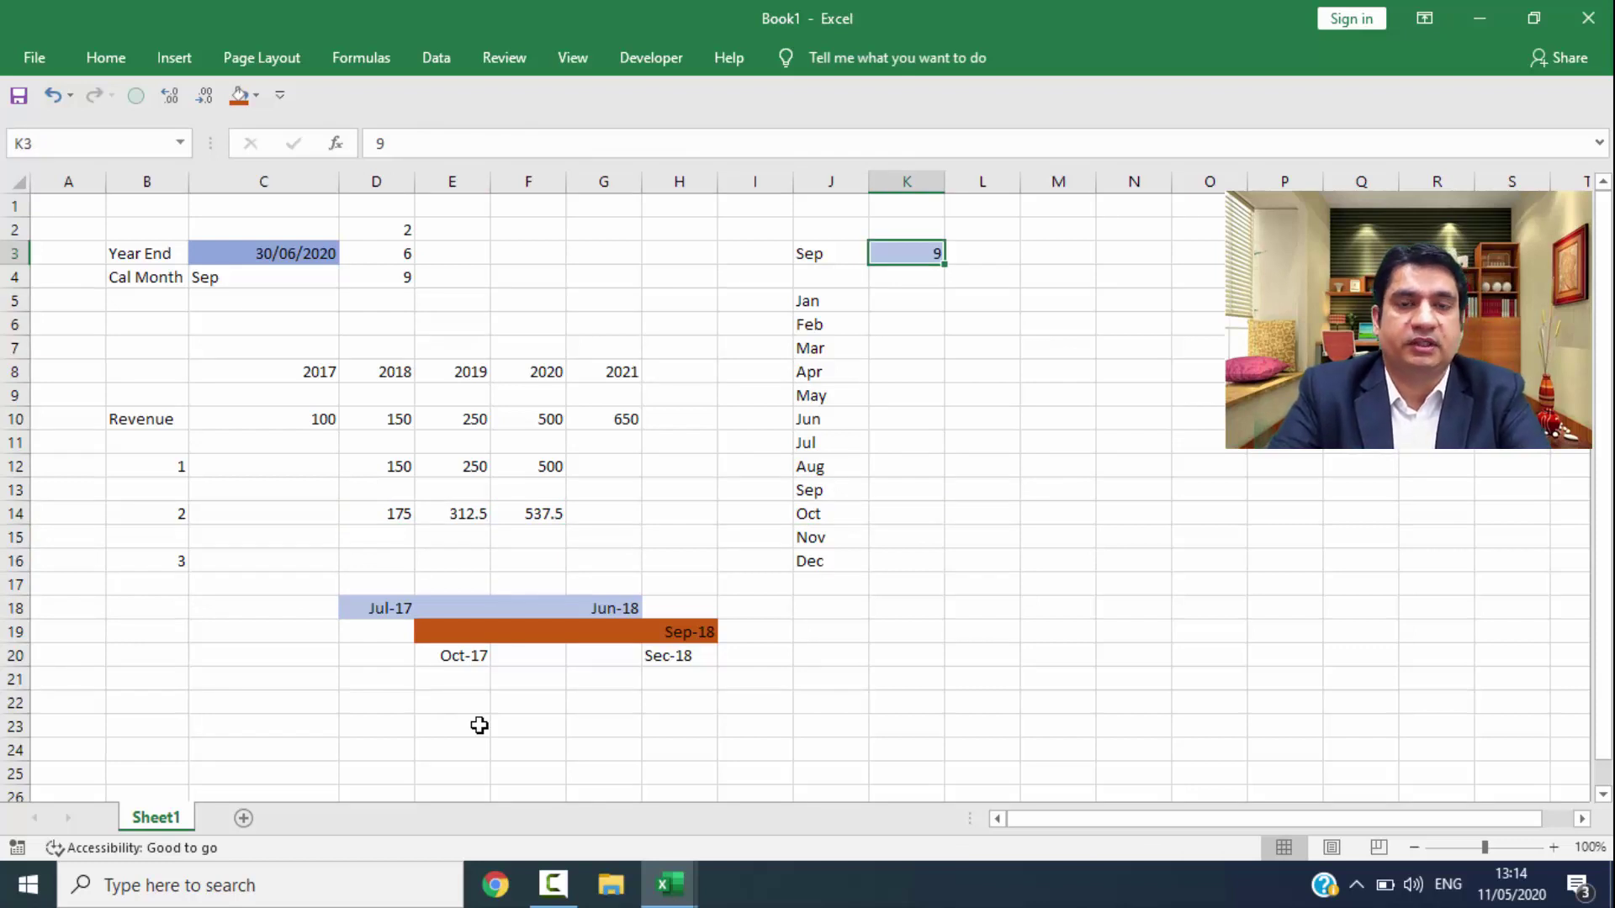
key(Down)
key(Down)
key(Down)
key(Down)
key(Down)
key(Down)
key(Down)
key(Down)
key(Down)
key(Down)
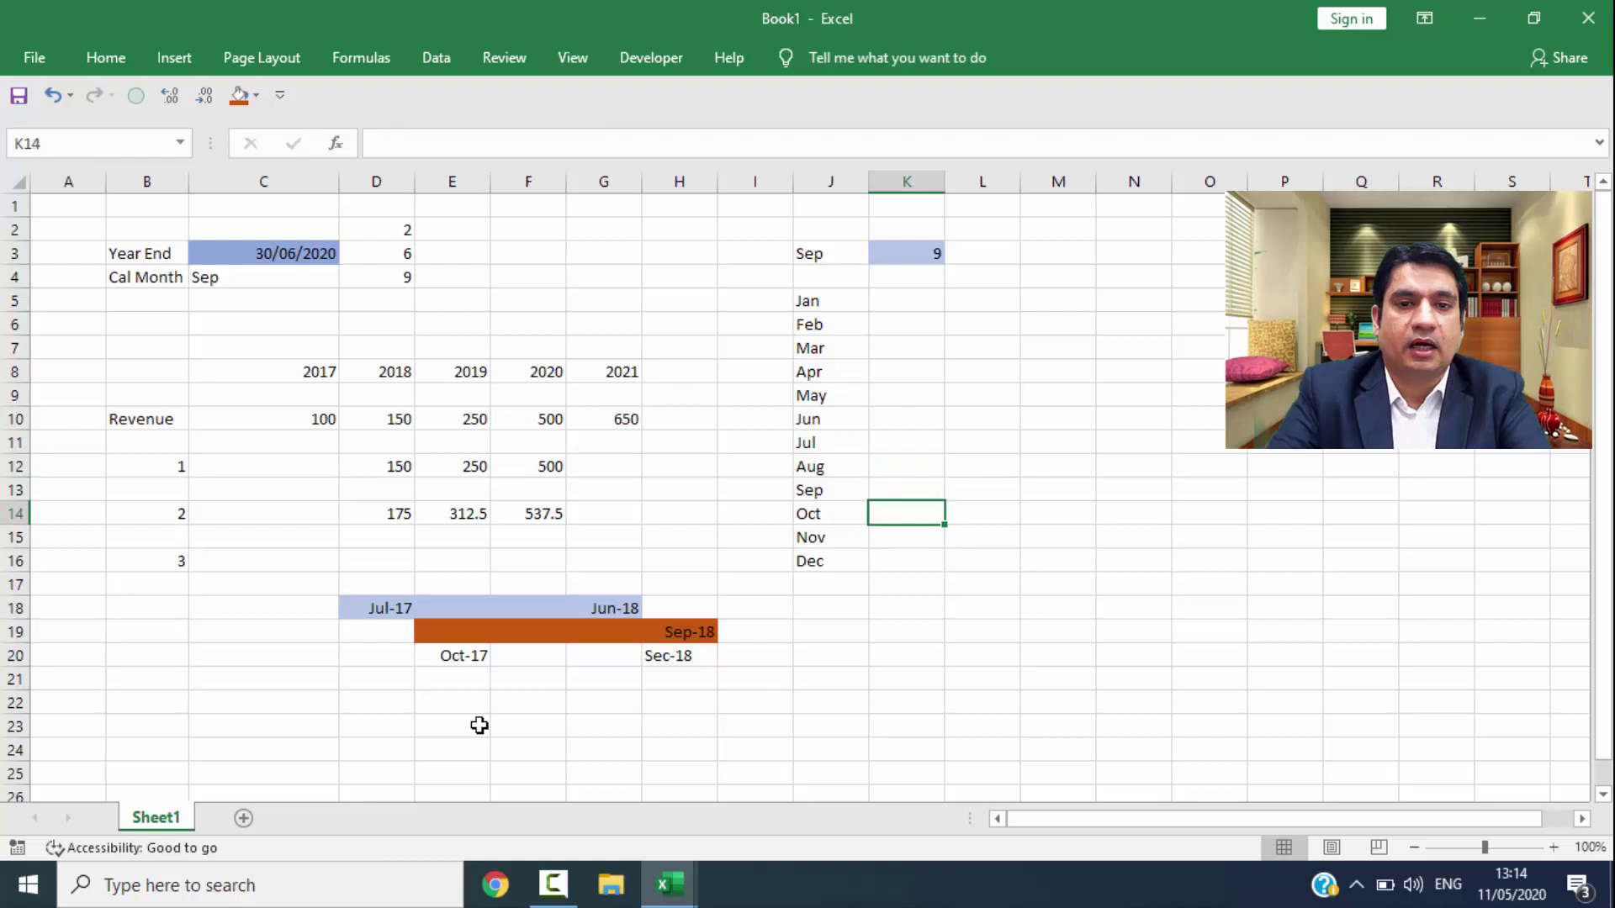
key(ctrl+Up)
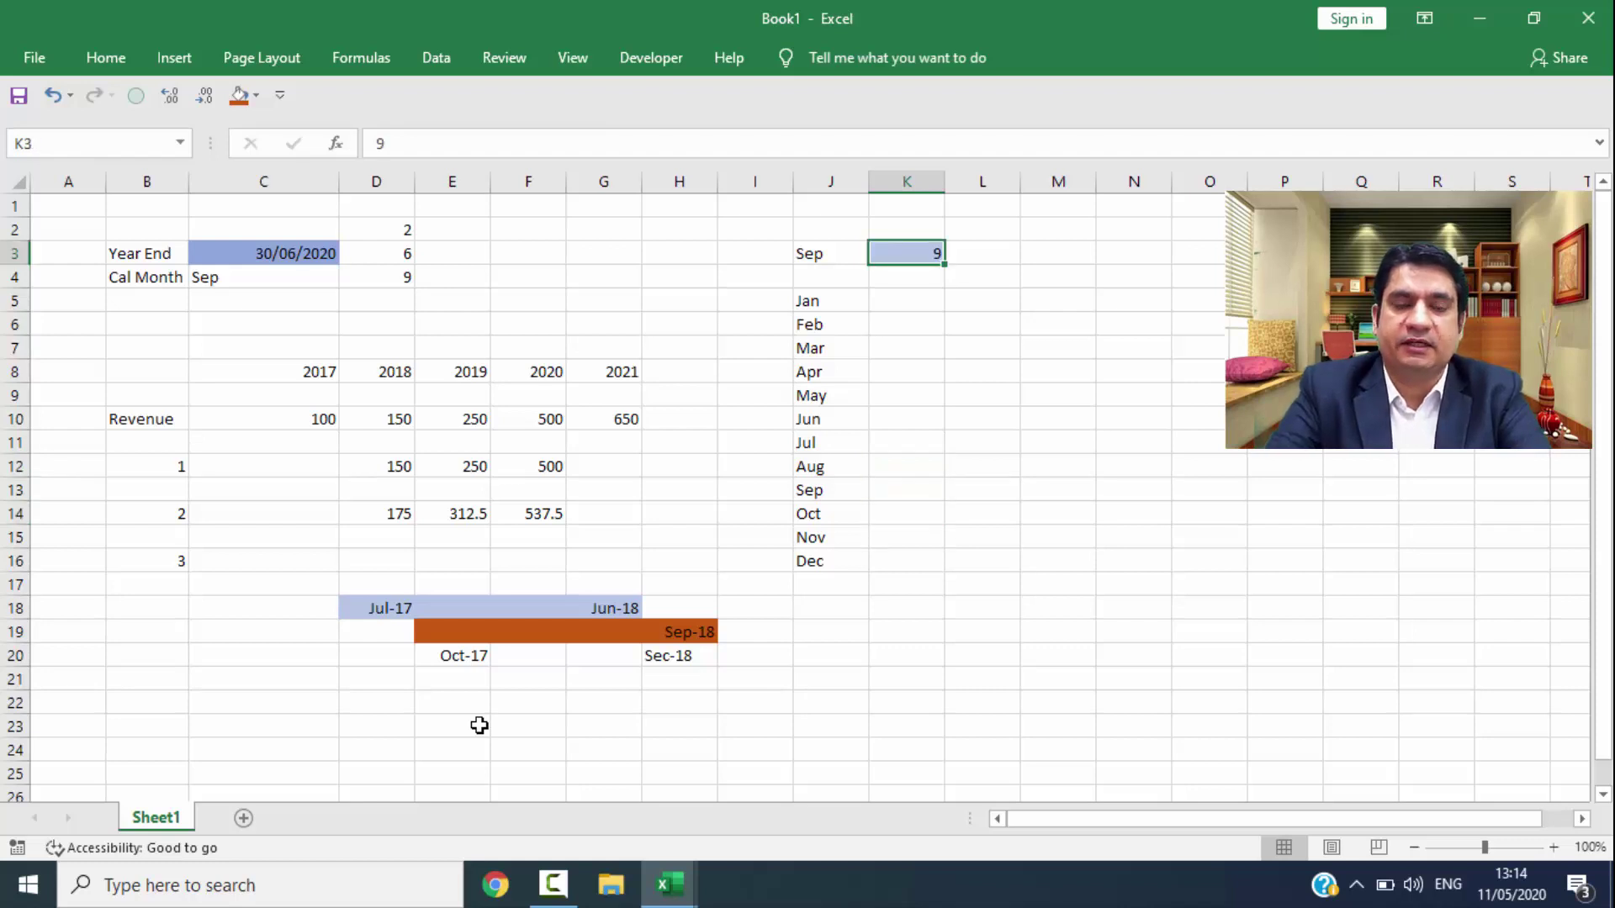
text(7)
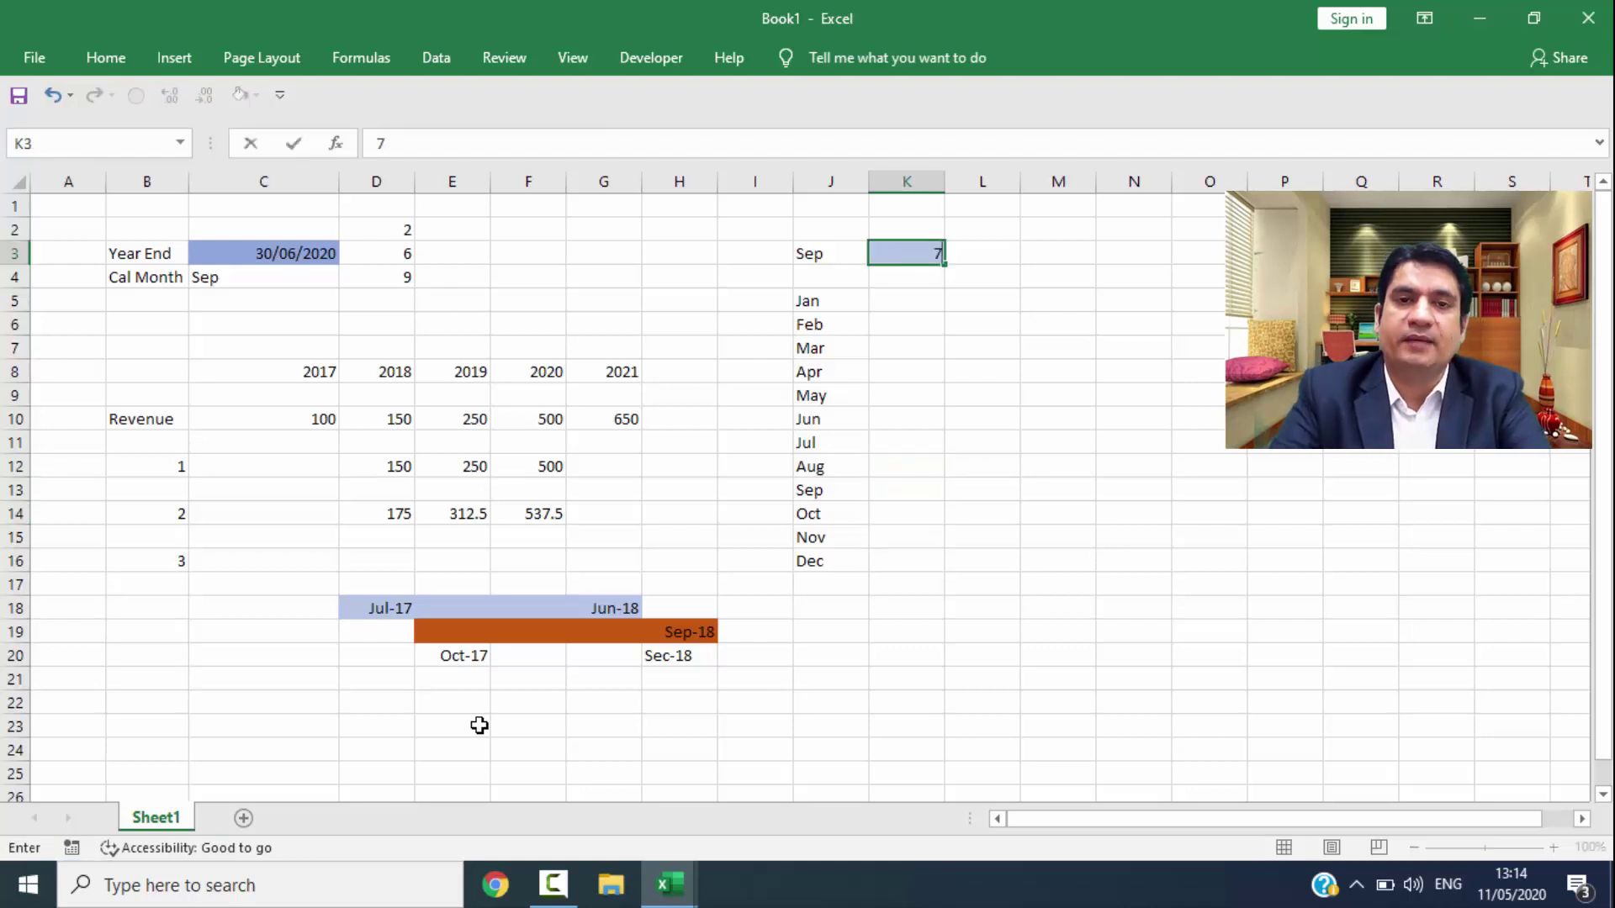
key(Return)
key(Return)
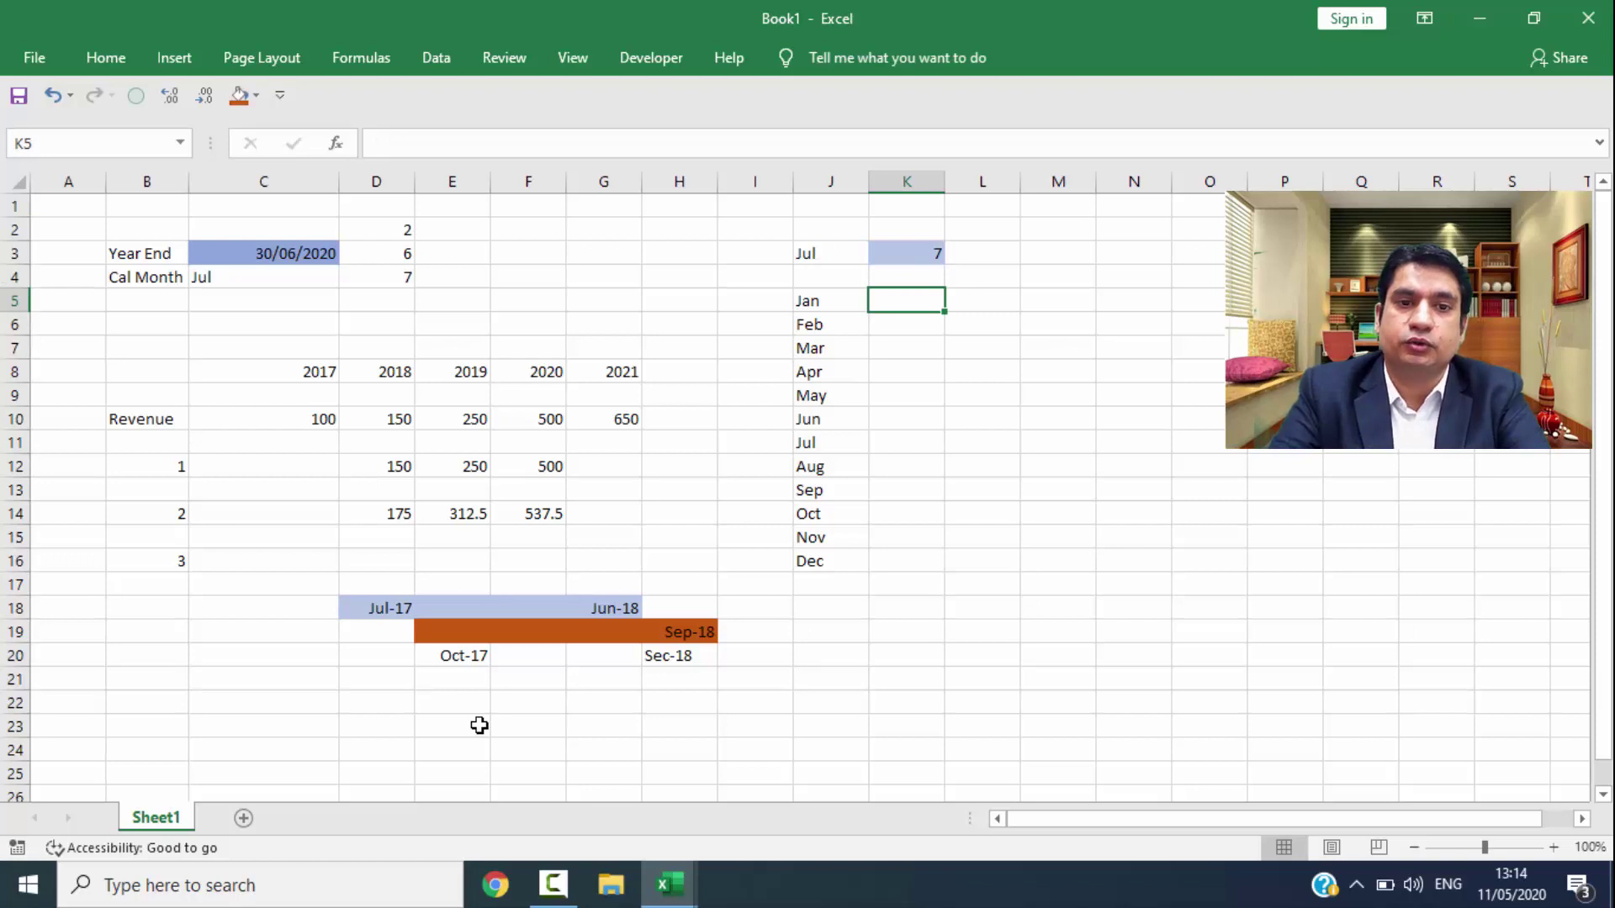
Step: Select the timeline block D18:H20
key(Down)
key(Down)
key(Down)
key(Down)
key(Down)
key(Down)
key(Left)
key(Left)
key(Left)
key(Left)
key(Left)
key(Left)
key(Left)
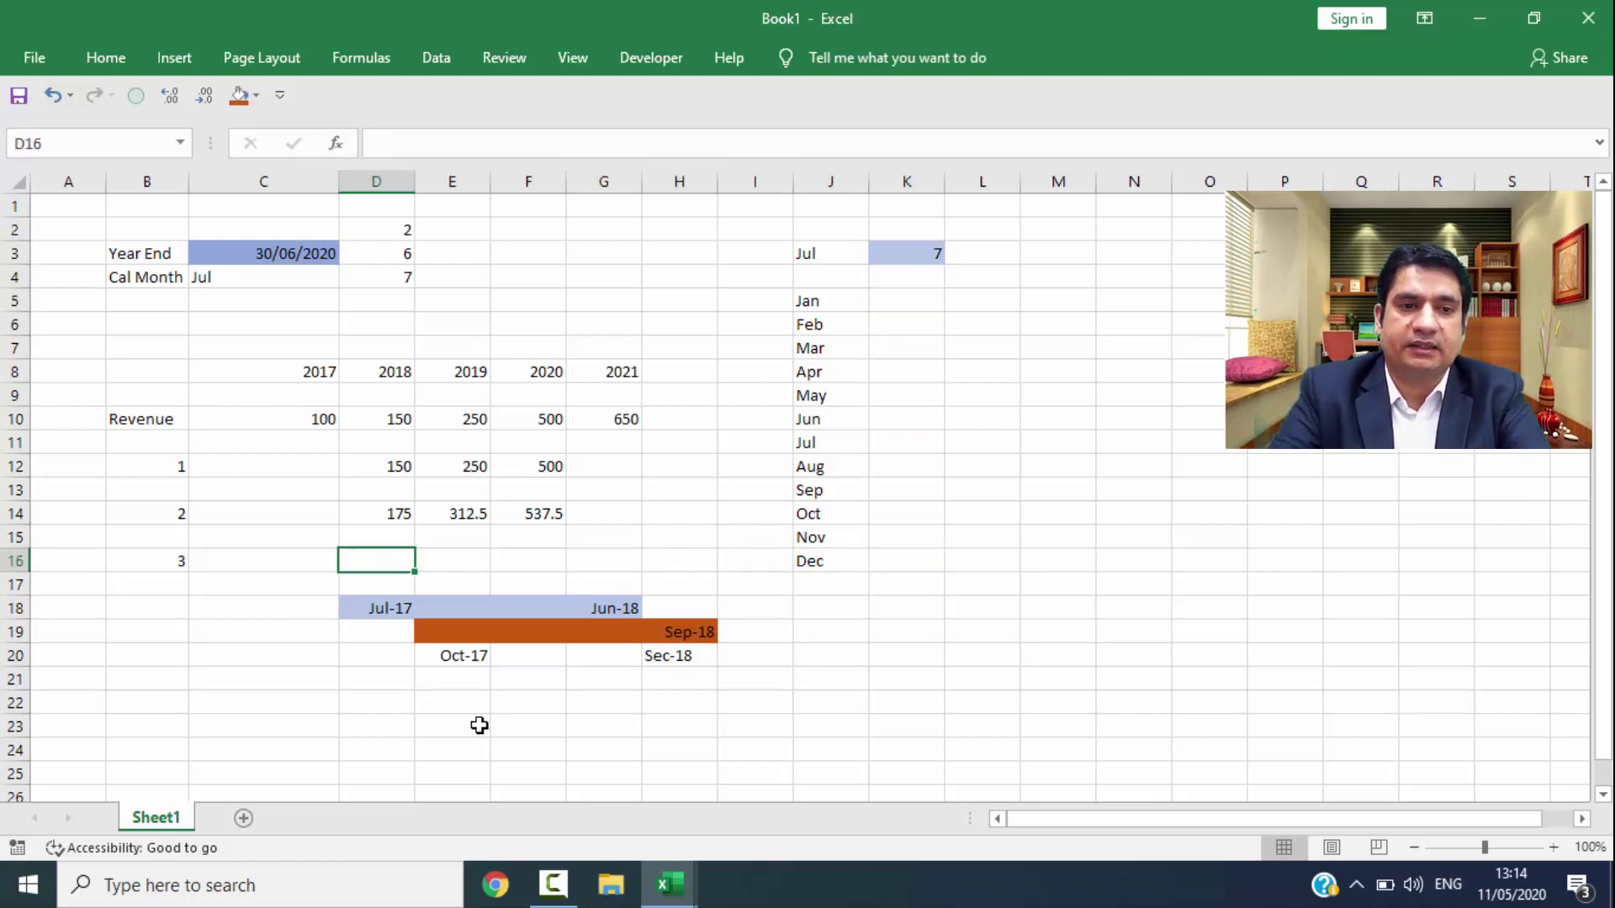
key(Down)
key(Down)
key(shift+Right)
key(shift+Right)
key(shift+Down)
key(shift+Down)
key(shift+Right)
key(shift+Right)
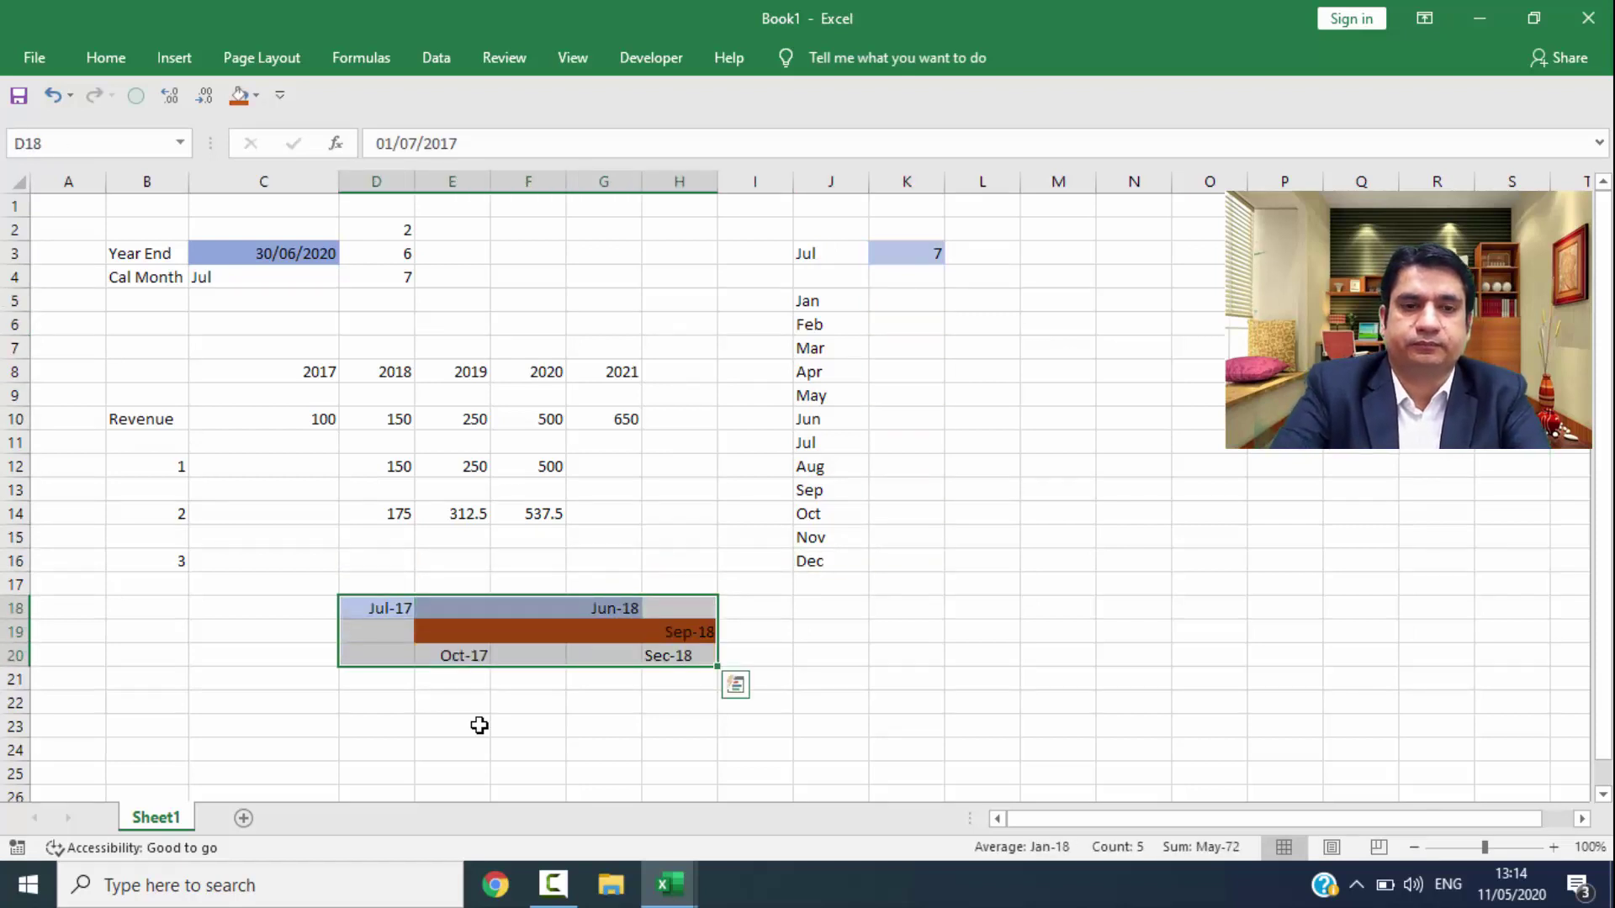
Step: Clear all the old timeline bars and labels from the selected block
key(alt+h)
key(e)
key(a)
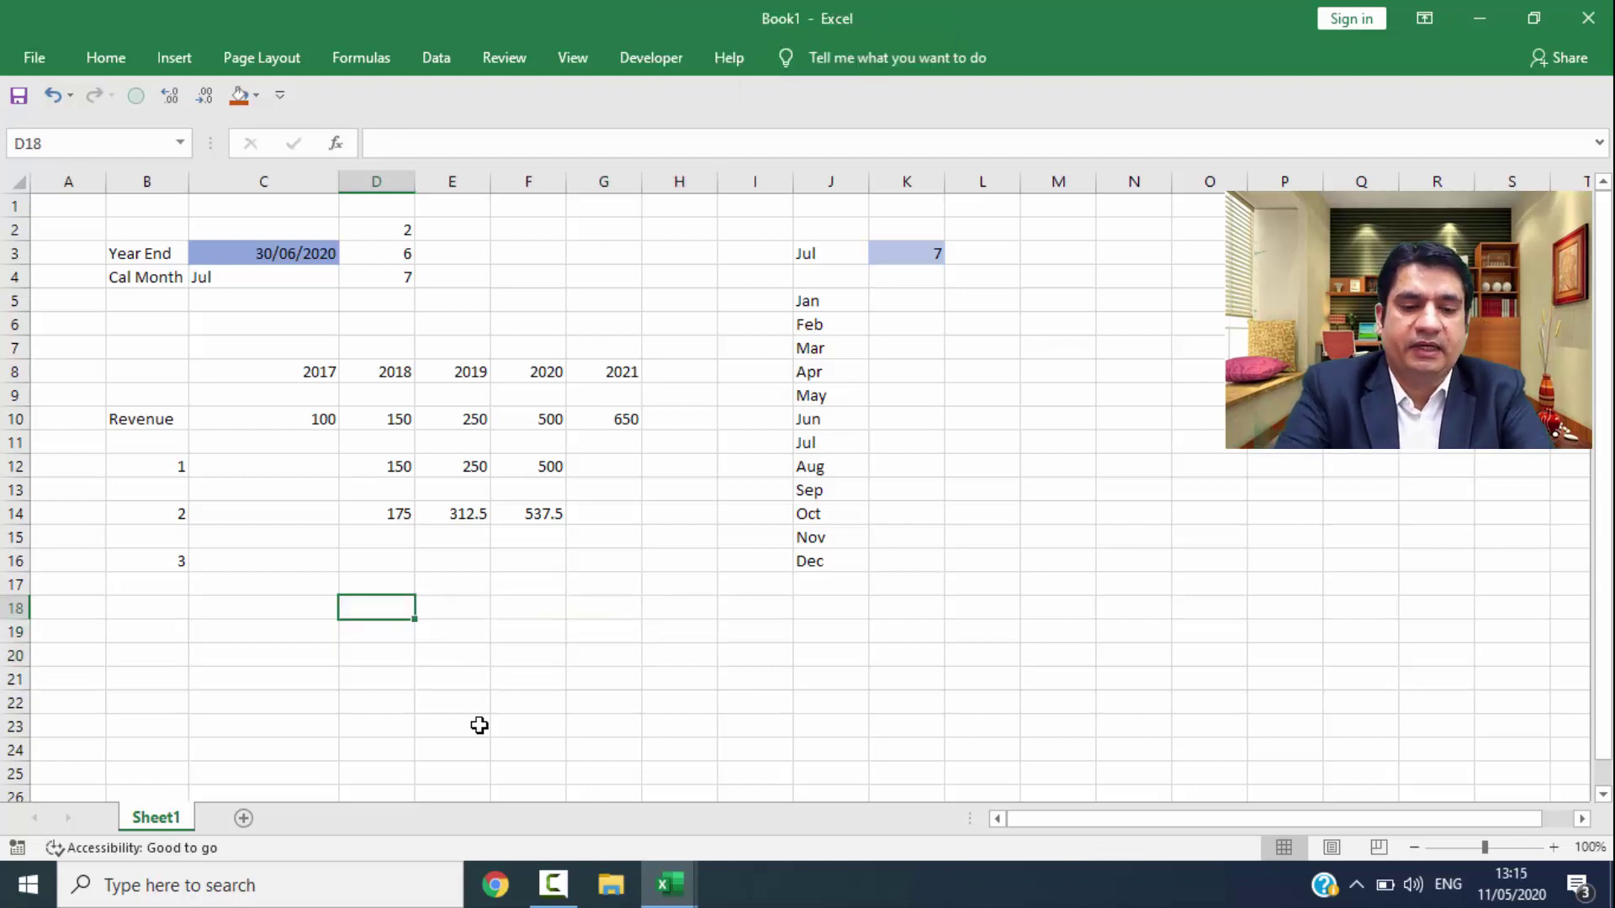
key(Up)
key(Up)
key(Up)
key(Up)
key(Up)
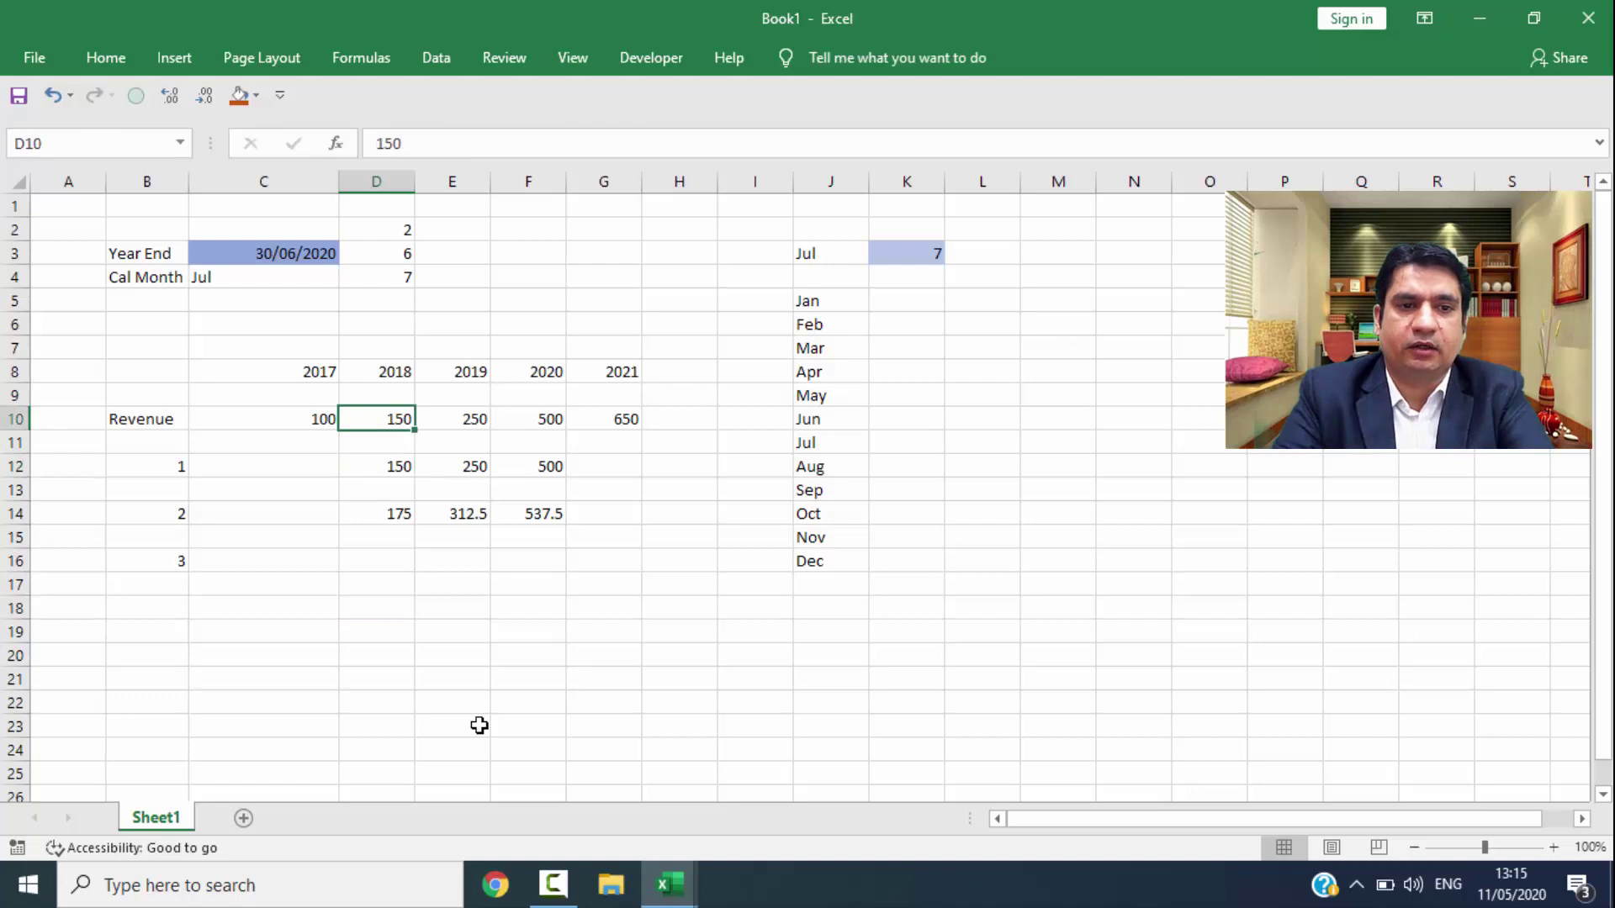
key(Down)
key(Down)
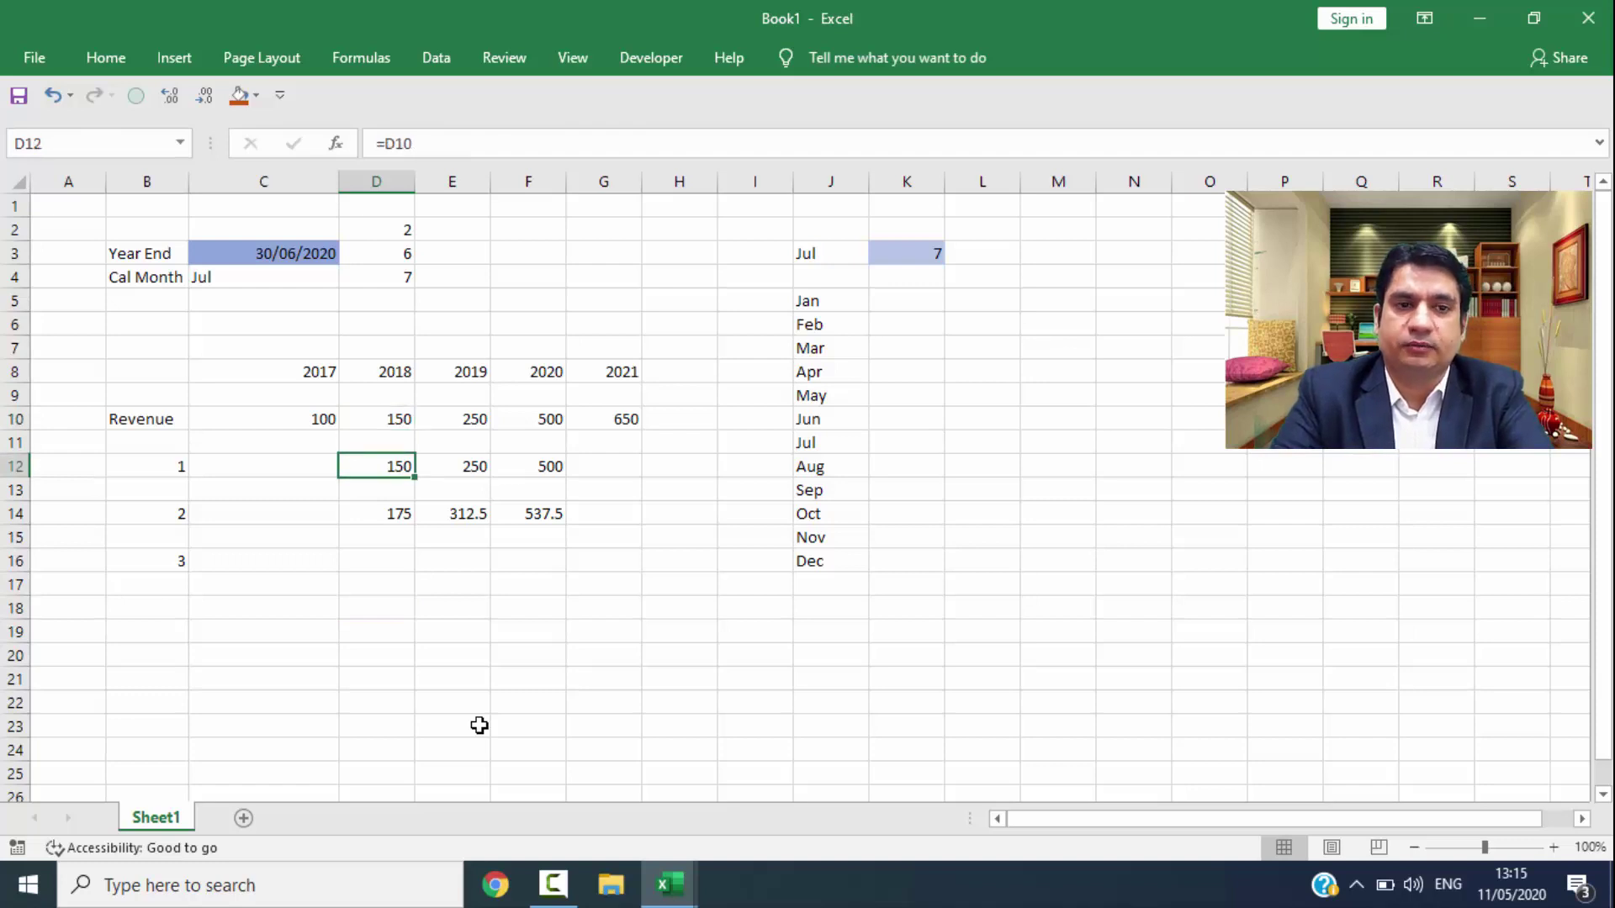
key(Up)
key(Up)
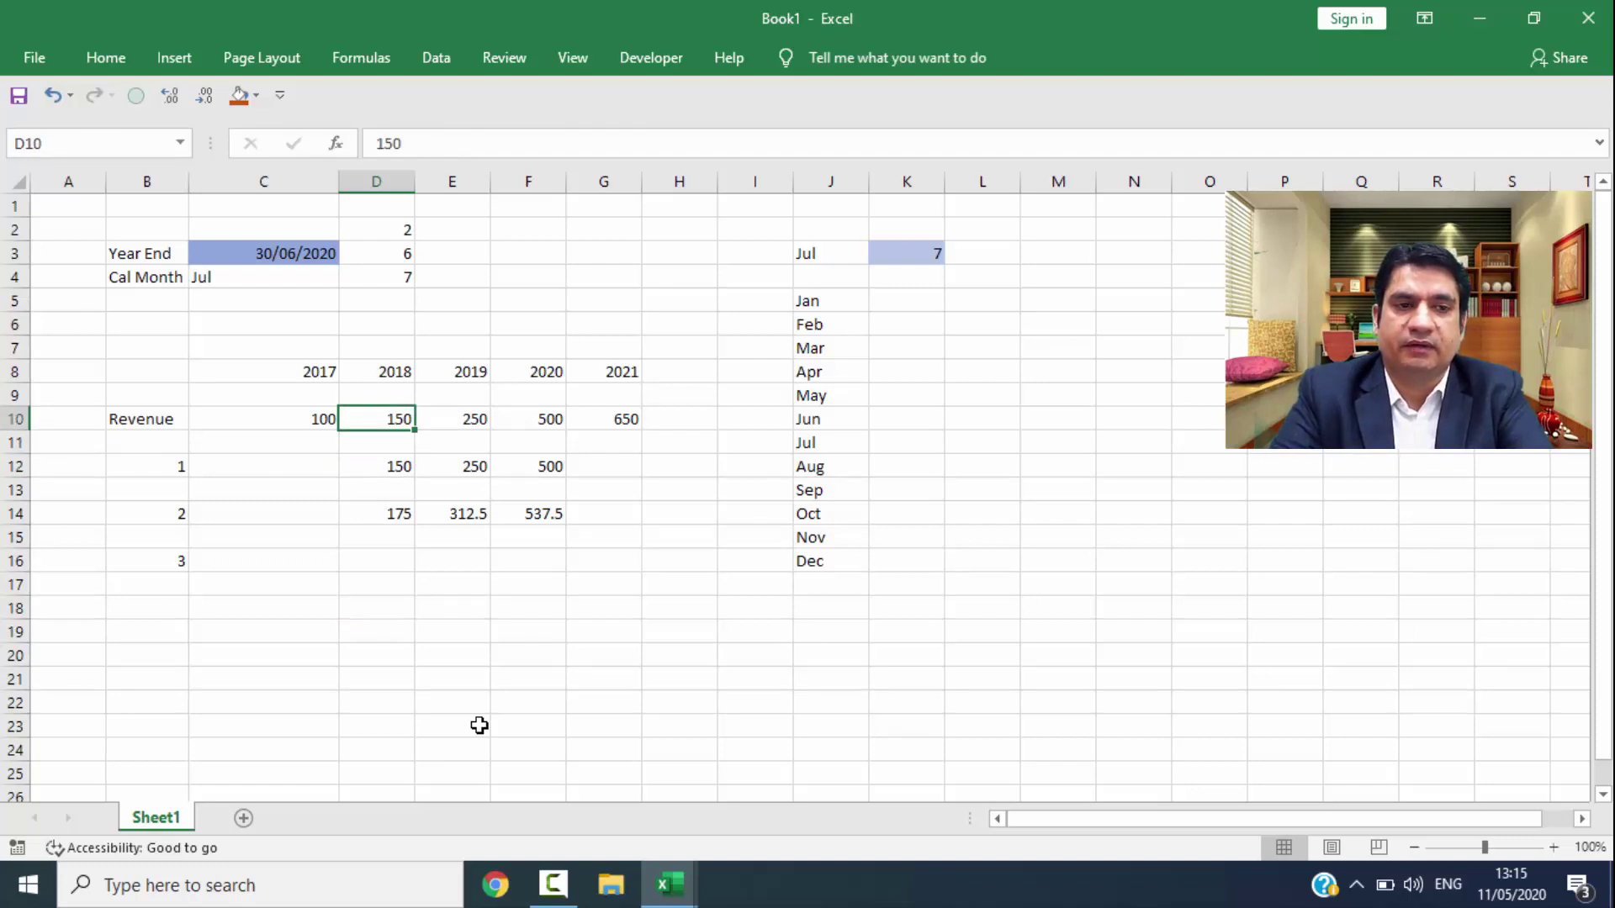
key(Down)
key(Down)
key(Down)
key(Down)
key(Down)
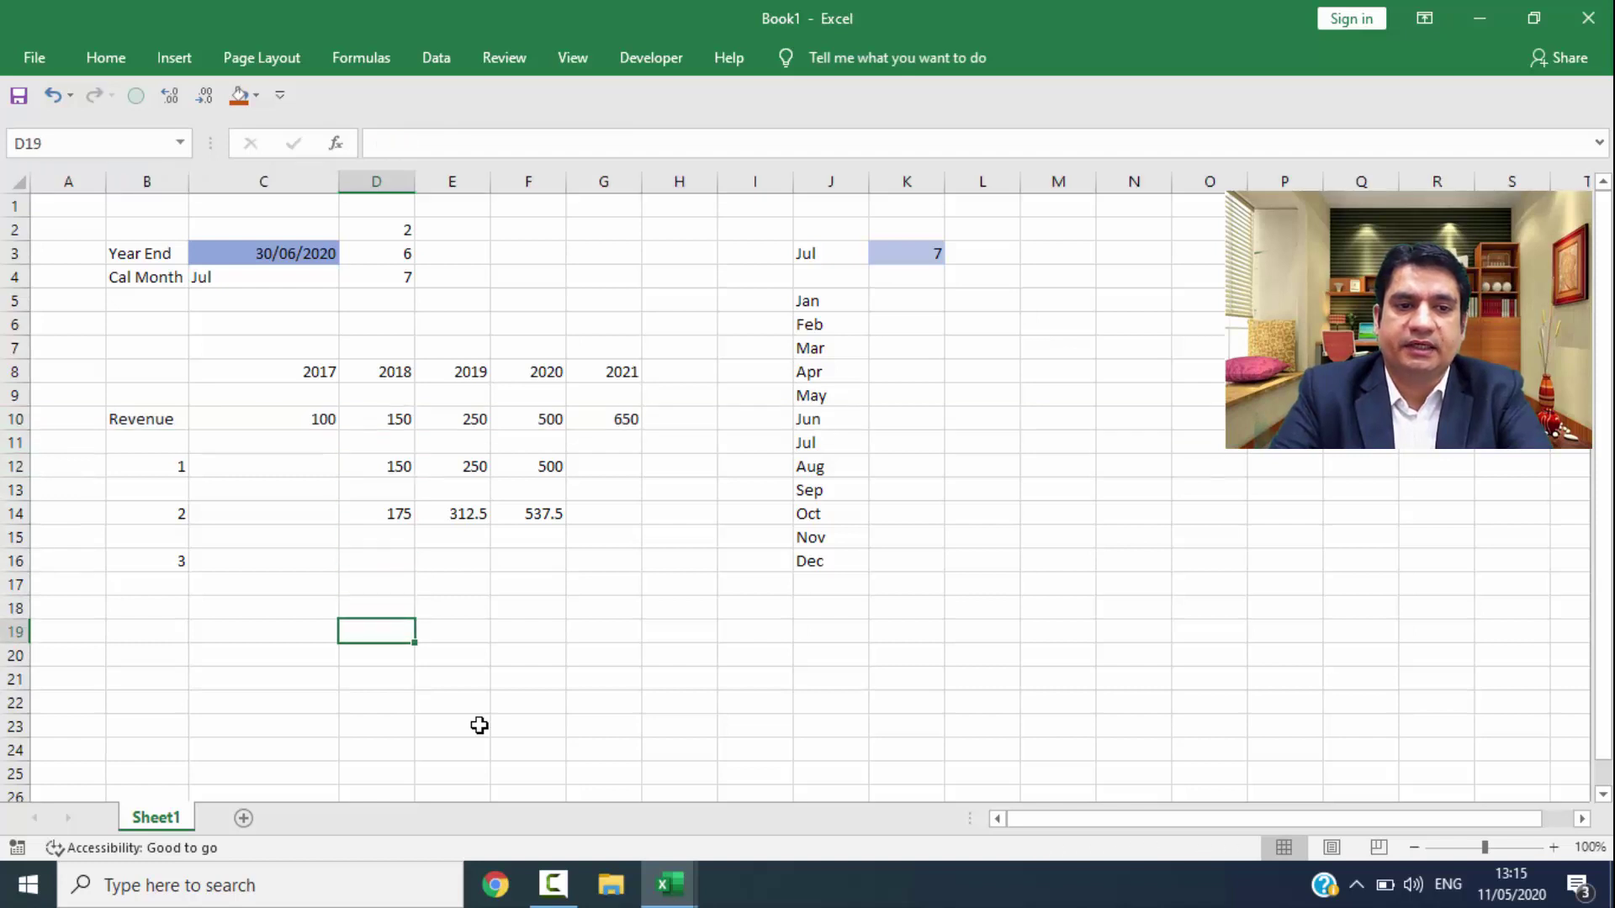
Step: Enter Jul-17 in D19 as the new bar's start label
text(Sep)
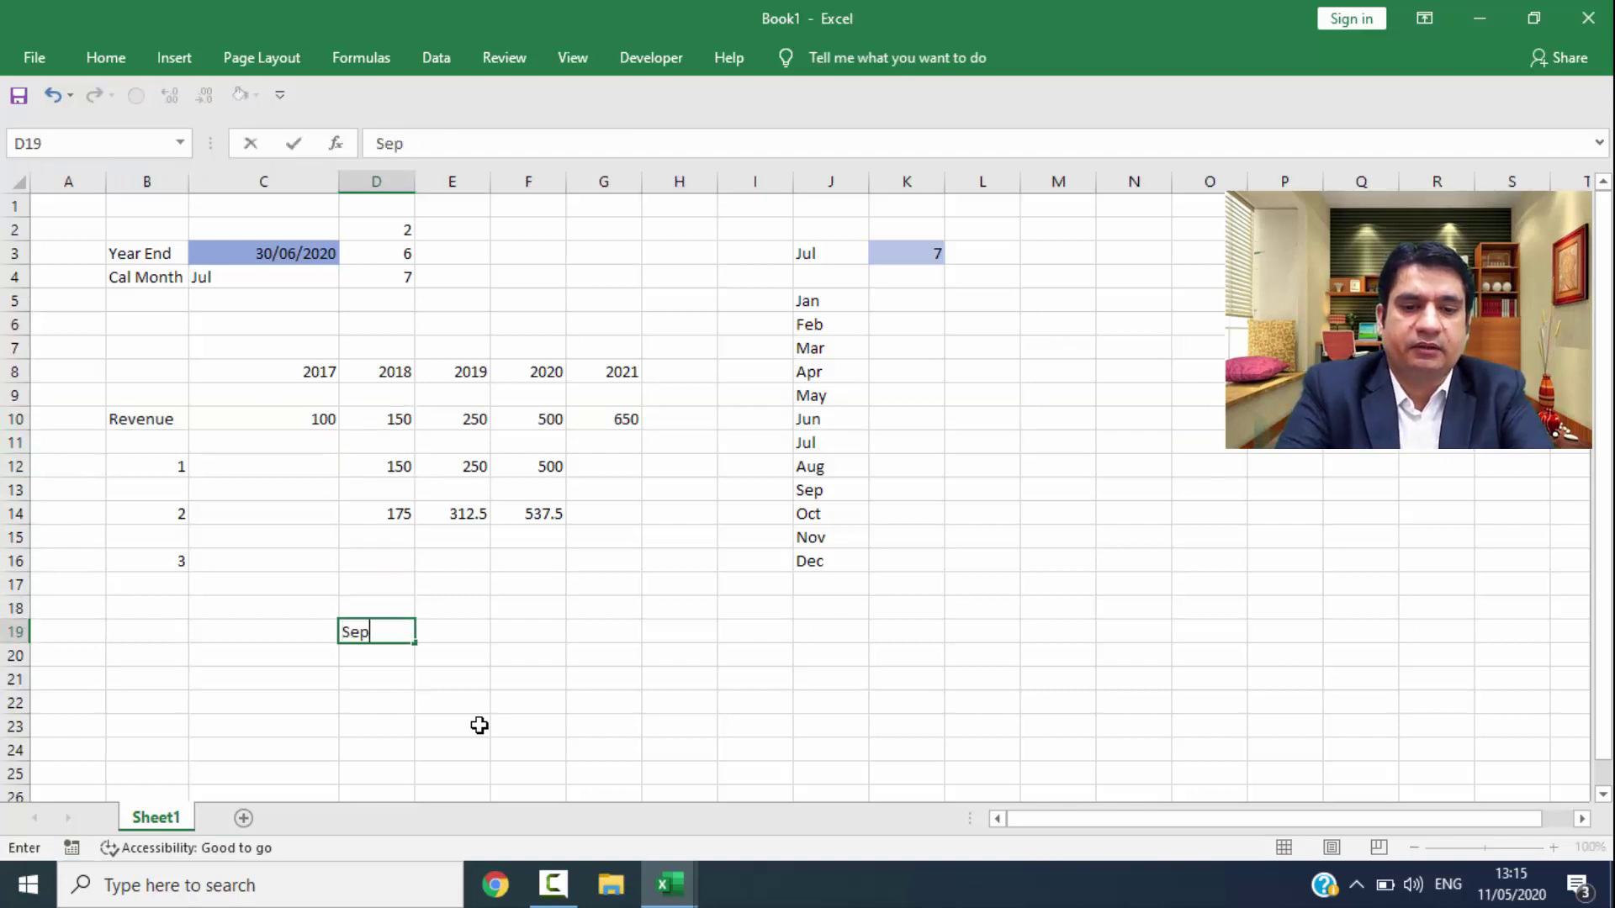
text(-)
key(BackSpace)
key(BackSpace)
key(BackSpace)
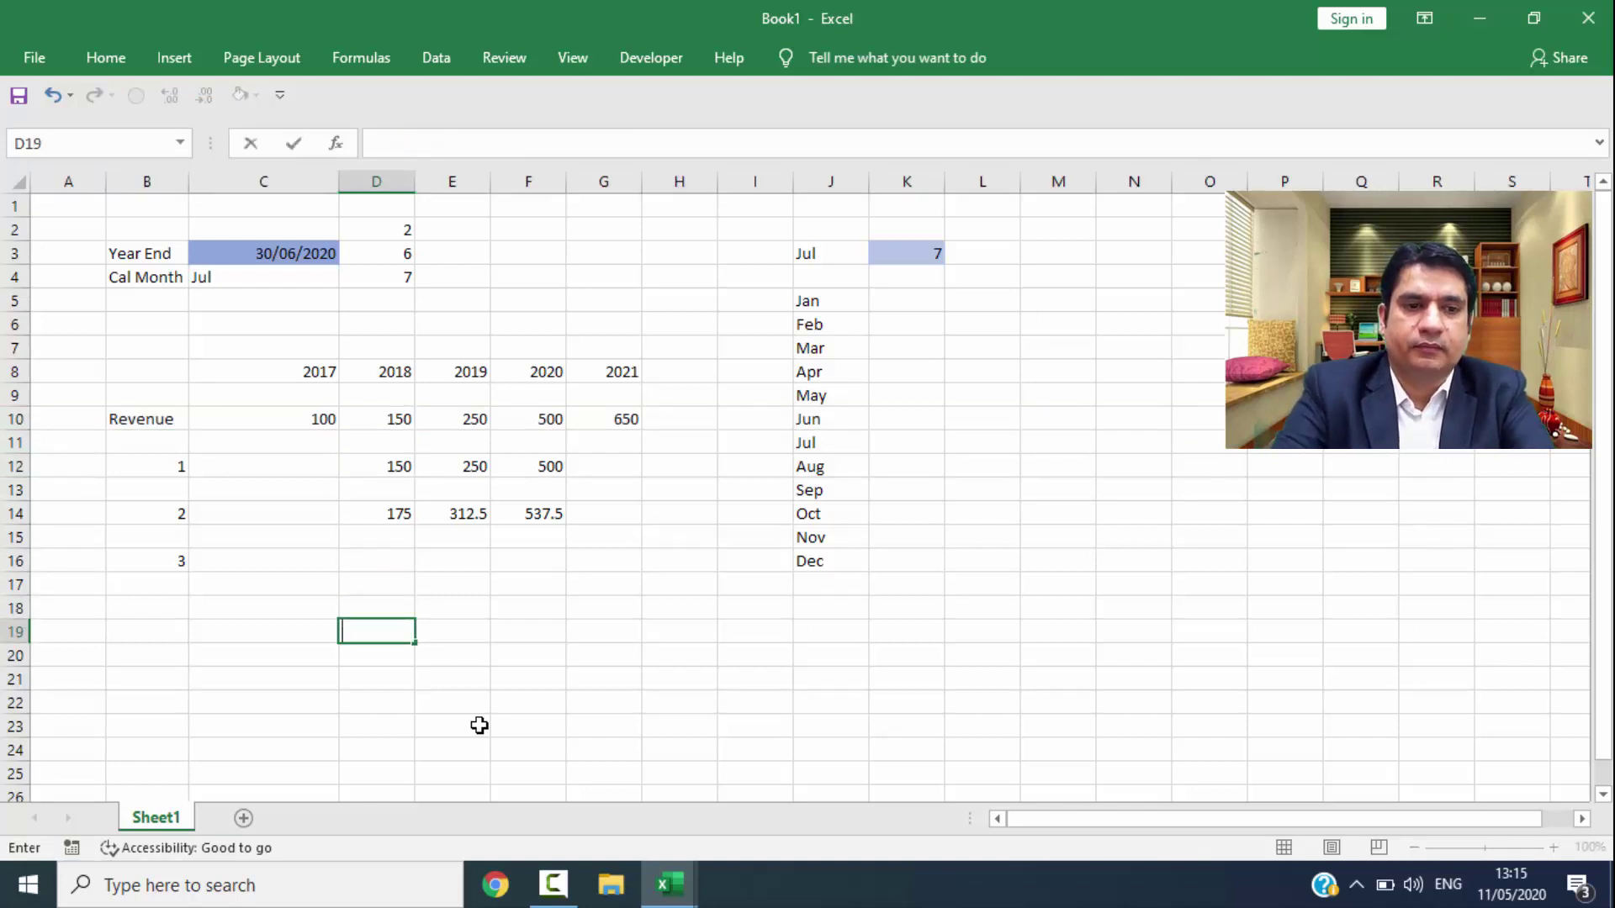
text(July)
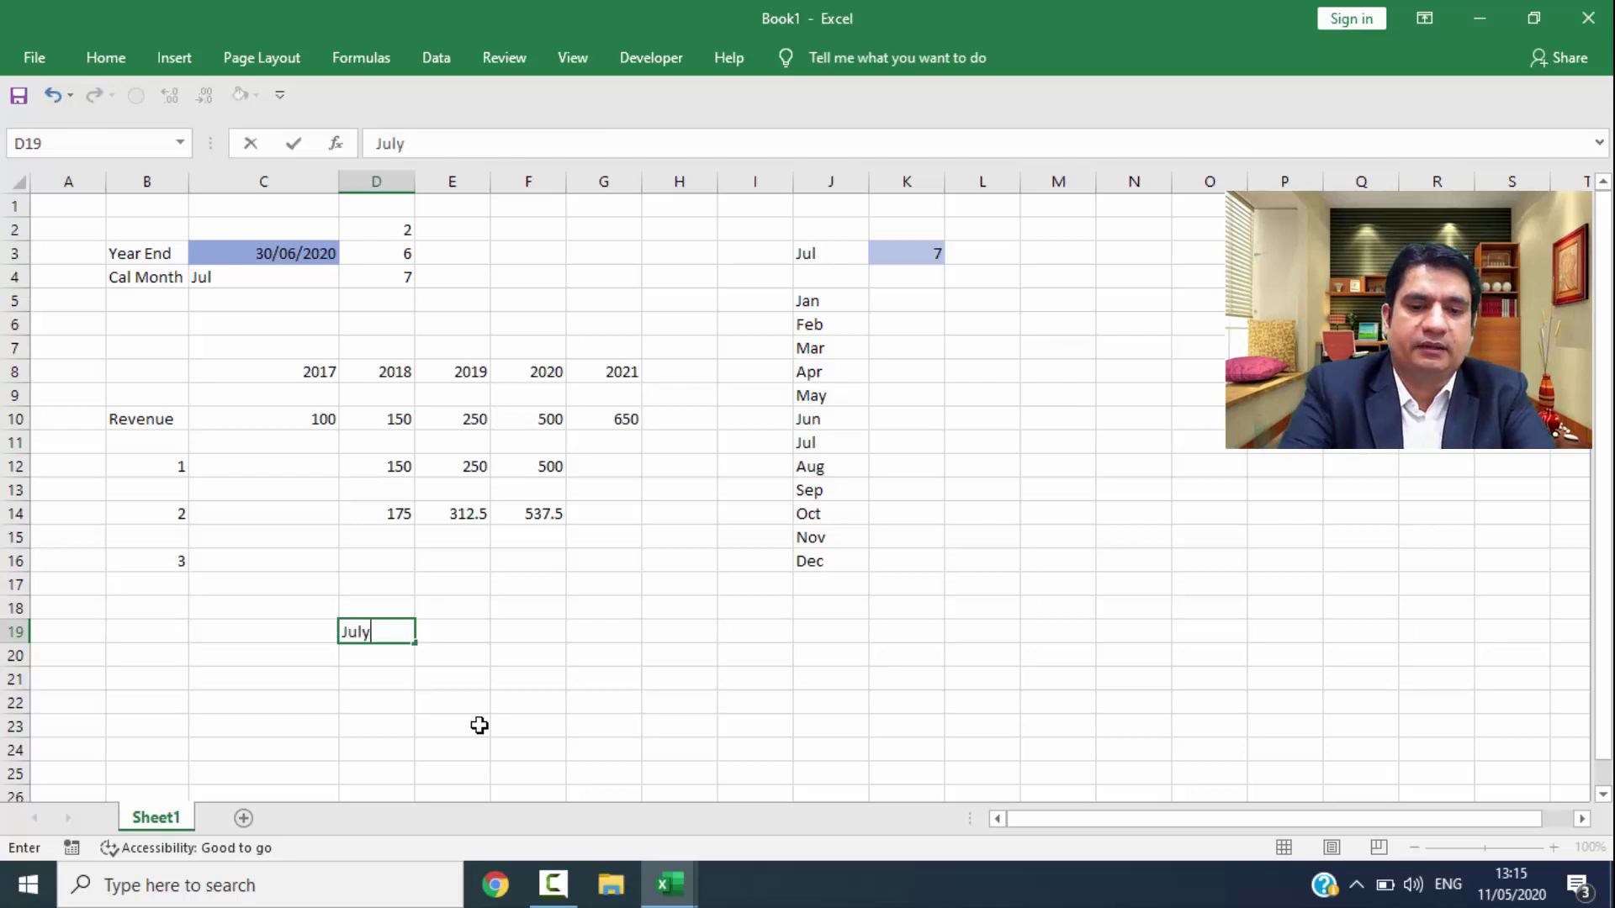
text(-17)
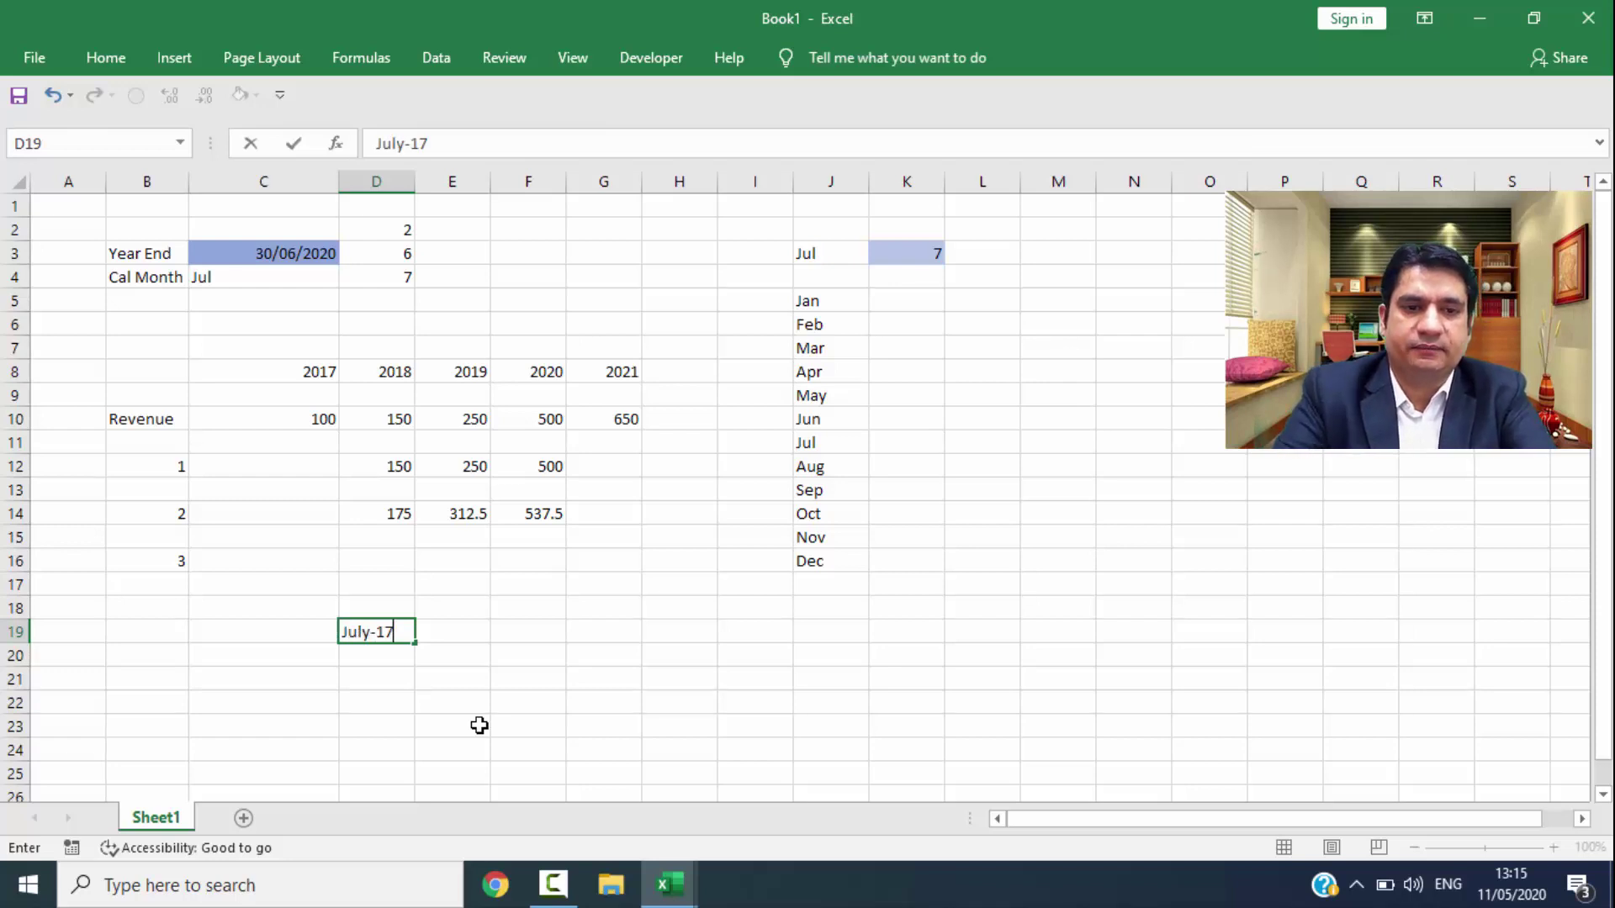
key(Right)
key(Right)
key(Right)
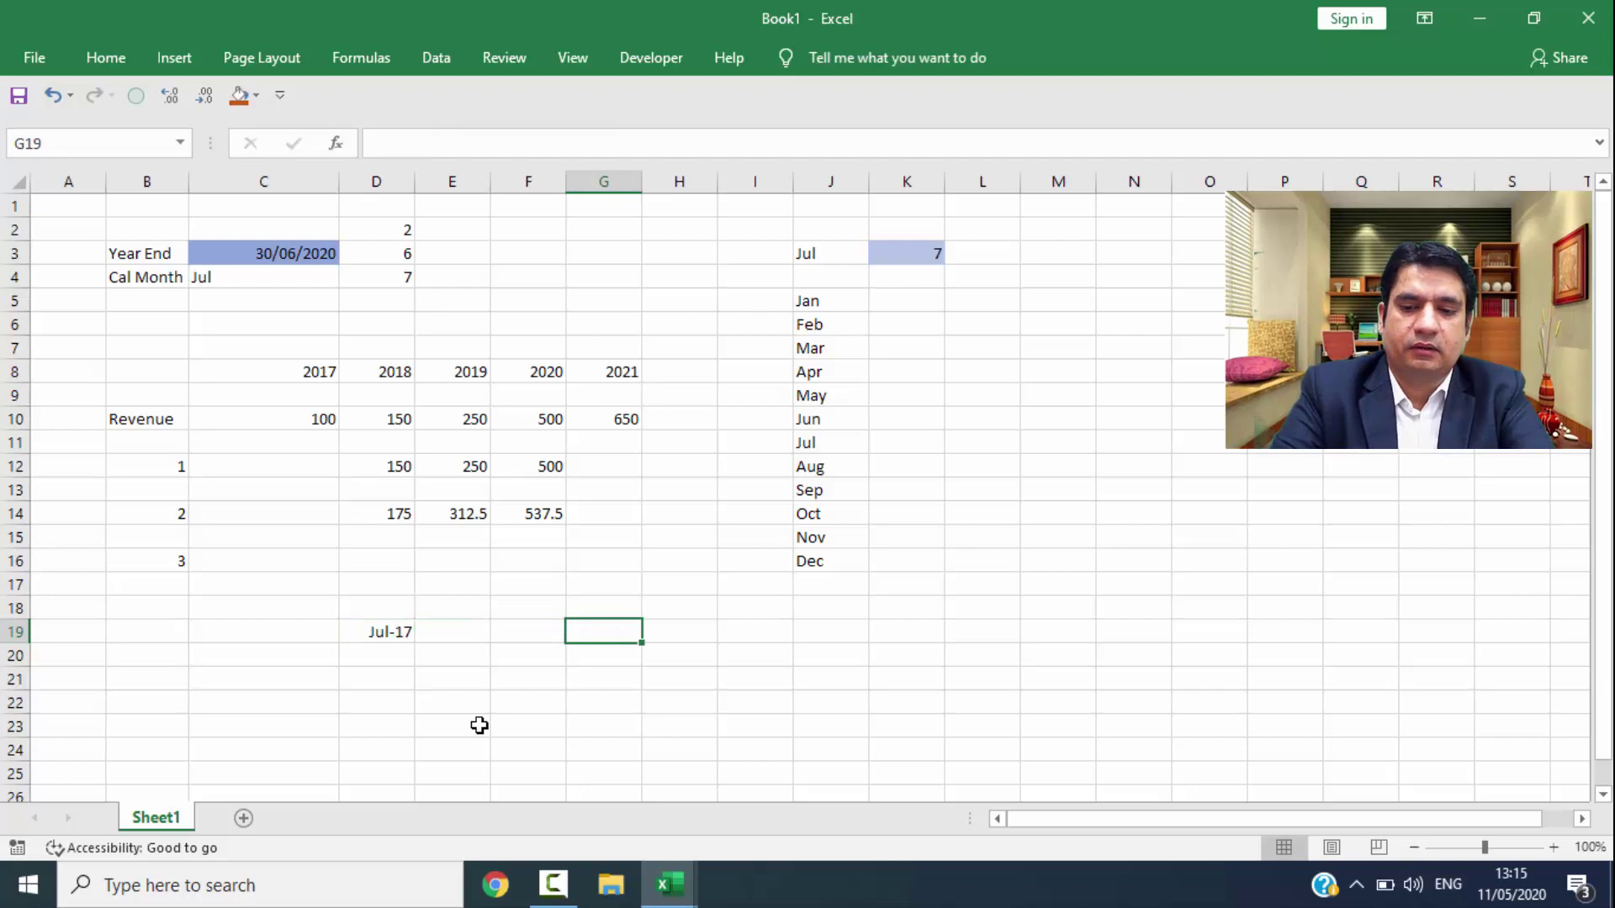
Step: Fill D19:O19 with light blue to form the new timeline bar
key(Left)
key(Left)
key(Left)
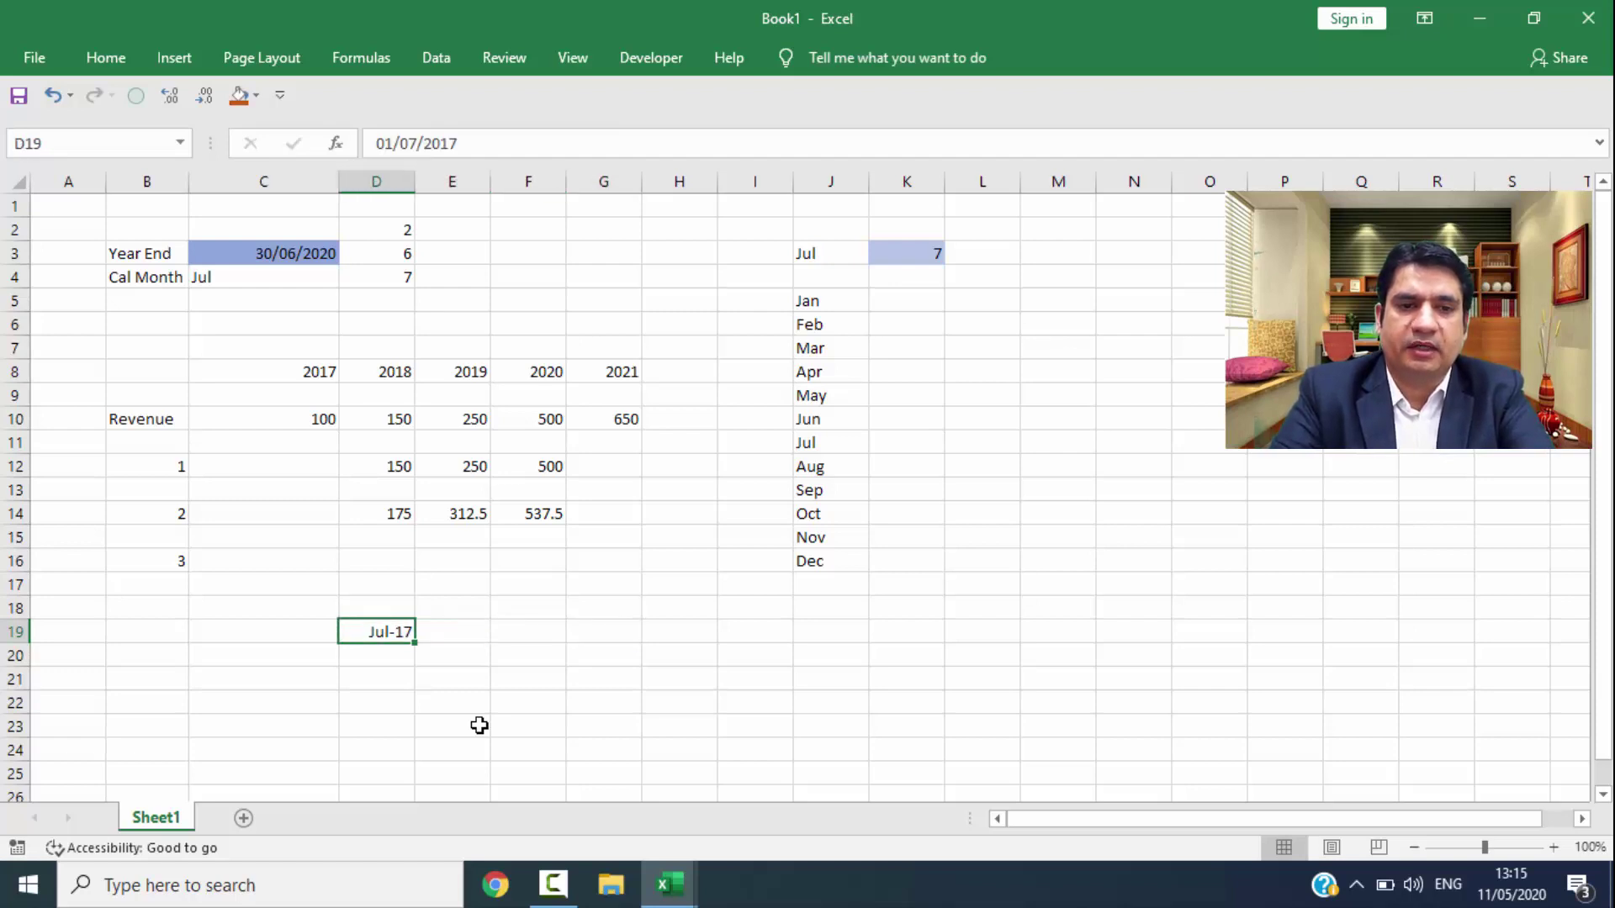
key(shift+Right)
key(shift+Right)
key(shift+Right)
key(shift+Right)
key(shift+Right)
key(shift+Right)
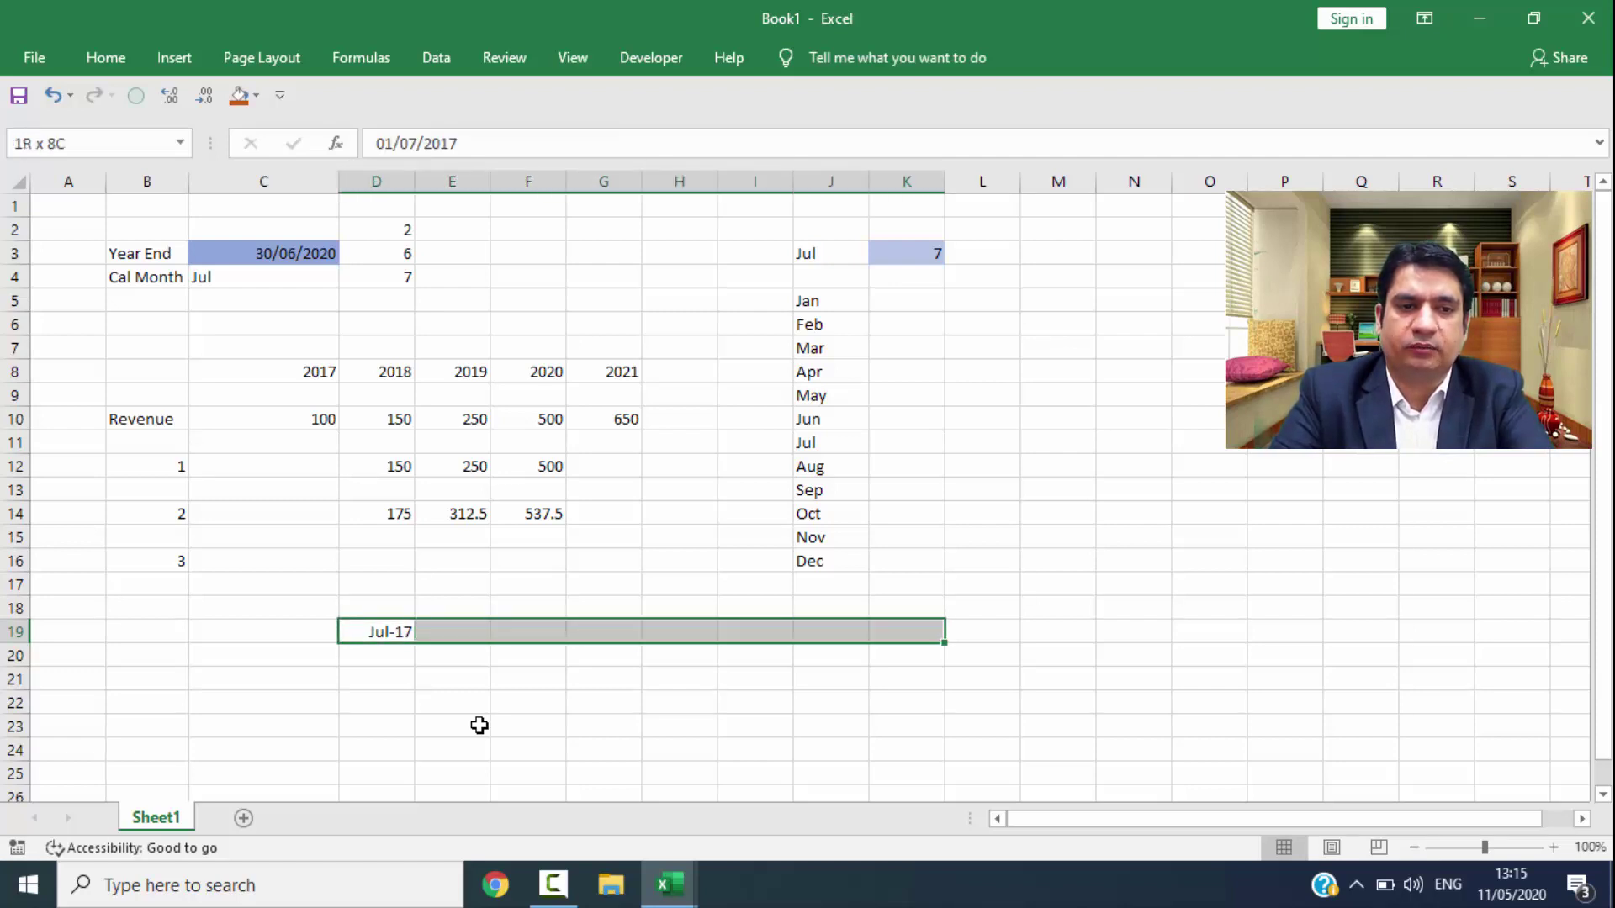
key(shift+Left)
key(shift+Left)
key(shift+Left)
key(shift+Right)
key(shift+Right)
key(shift+Right)
key(shift+Right)
key(shift+Right)
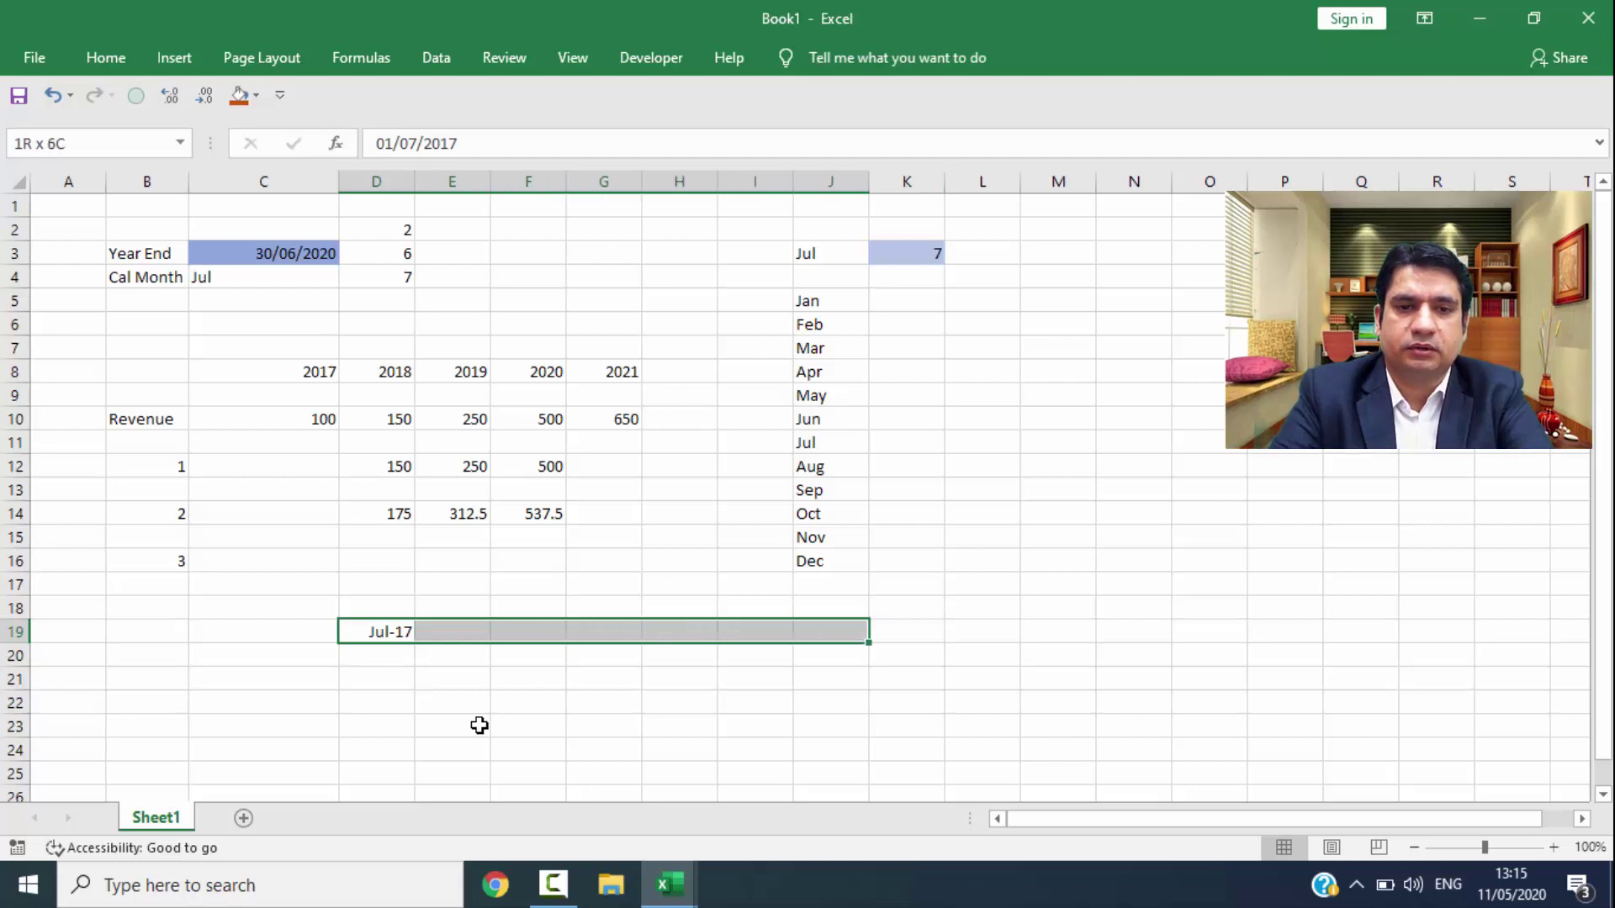
key(shift+Right)
key(shift+Right)
key(shift+Right)
key(shift+Right)
key(shift+Right)
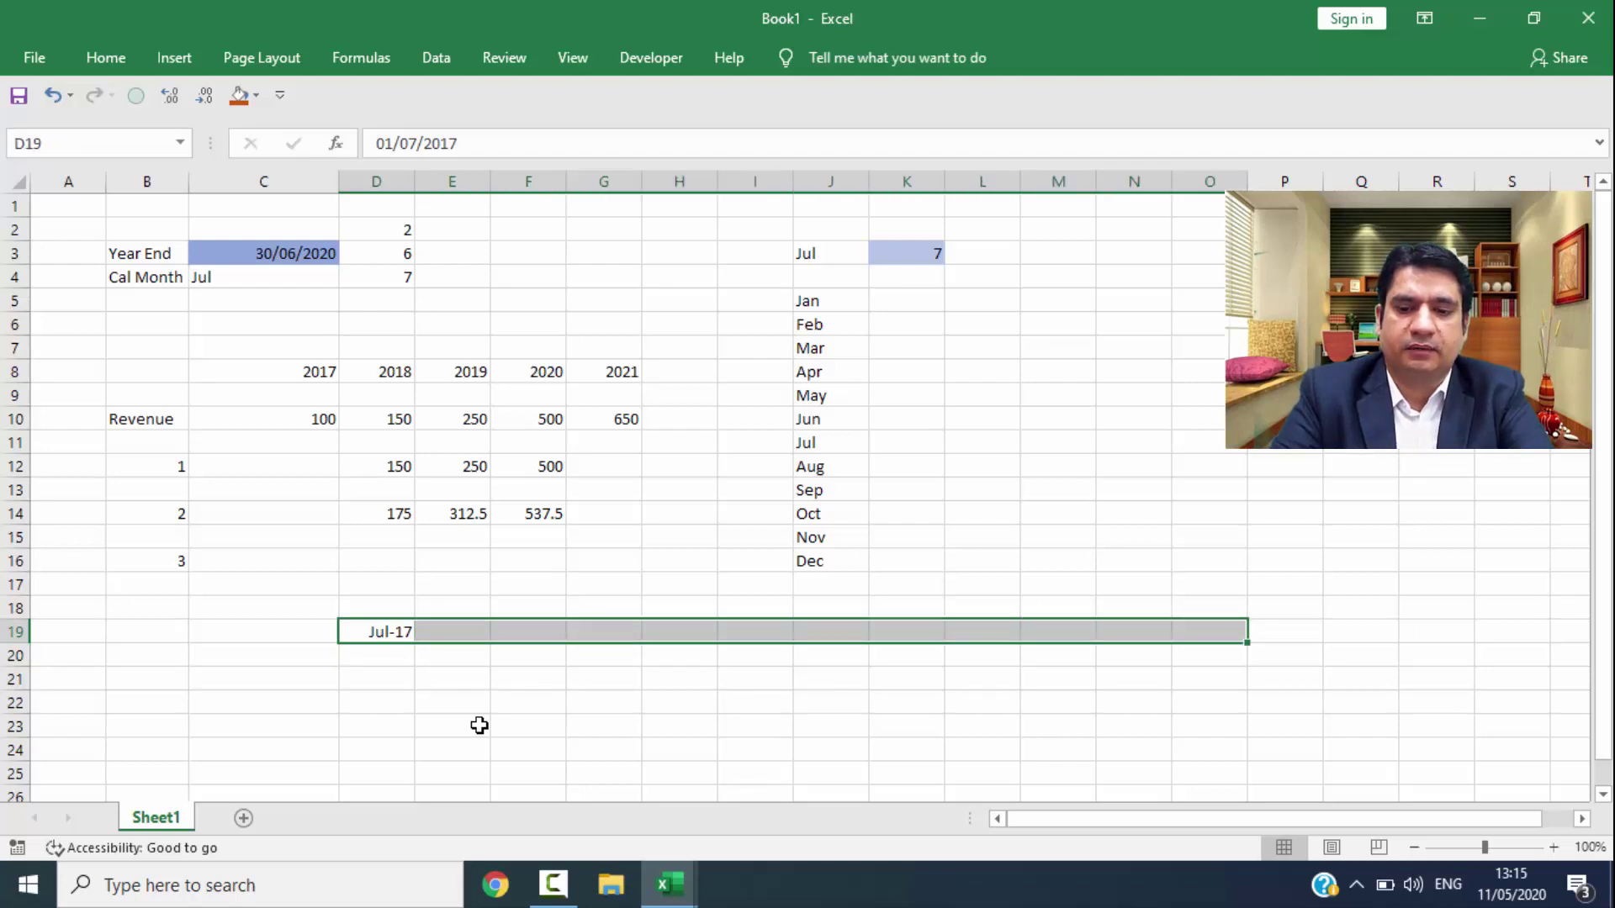
key(alt)
key(h)
key(h)
key(Down)
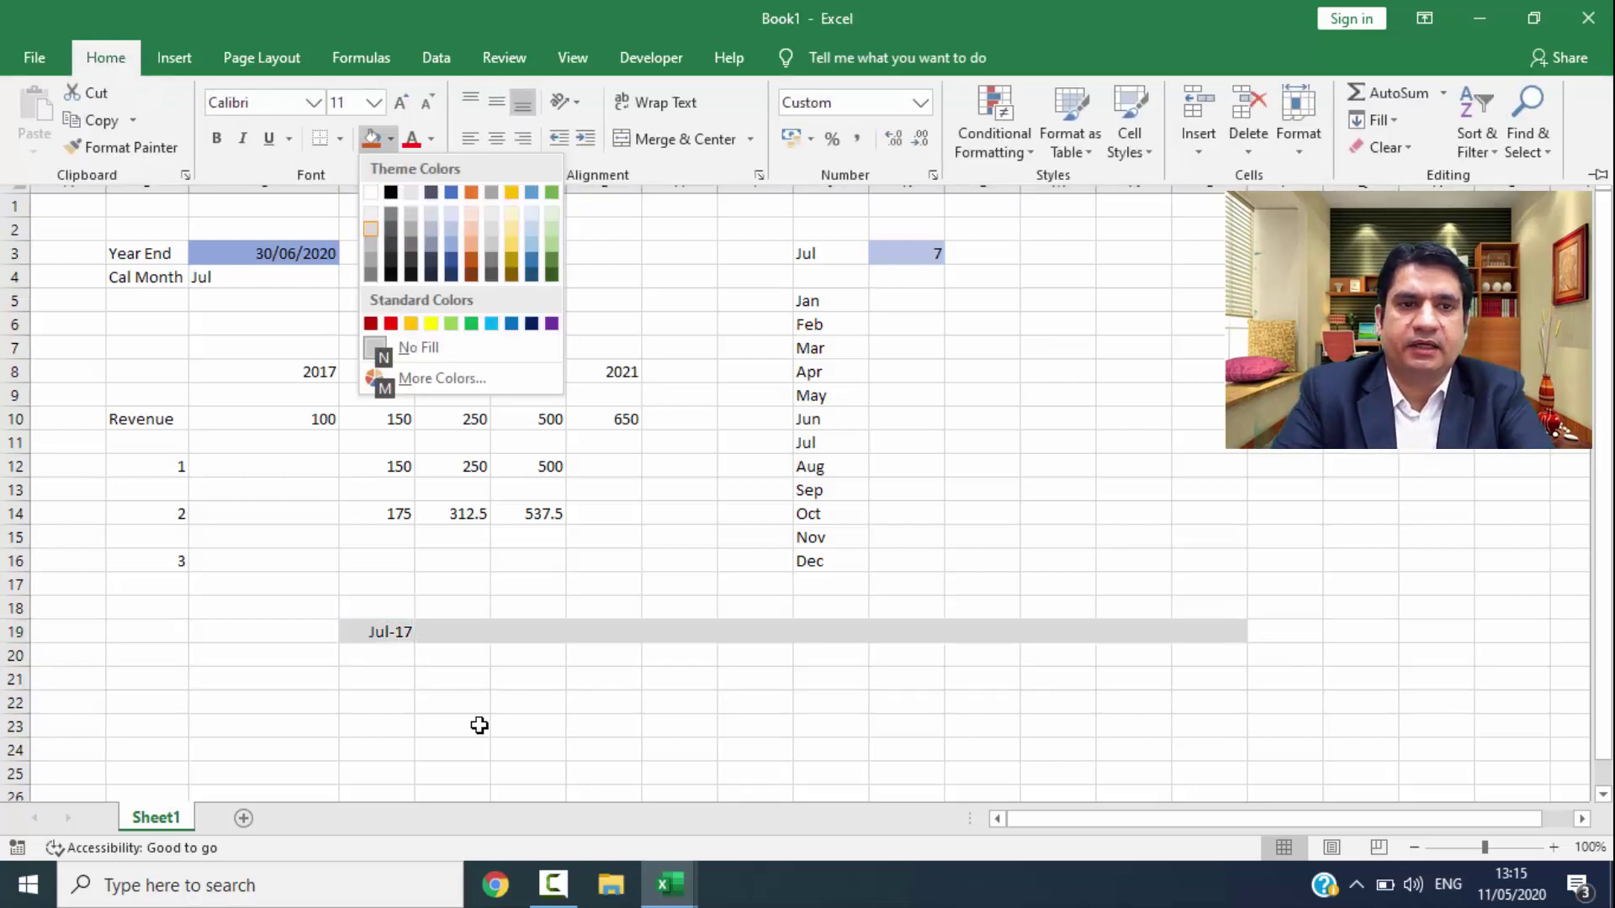
key(Down)
key(Right)
key(Right)
key(Right)
key(Right)
key(Down)
key(Return)
key(Right)
key(Right)
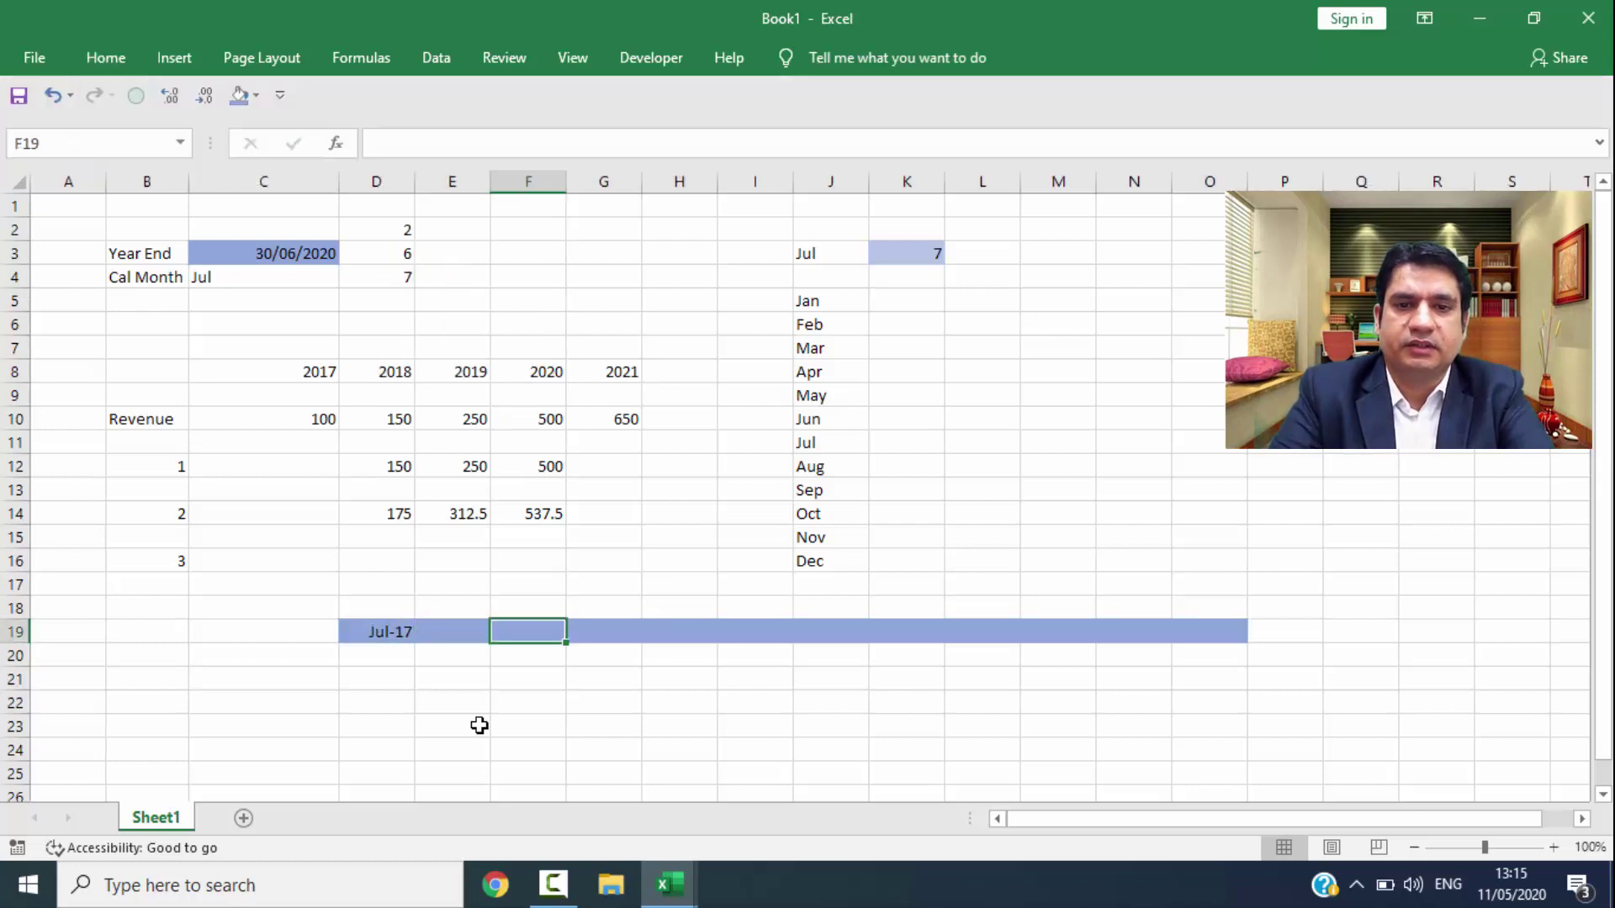
key(Right)
key(Right)
key(Right)
key(Right)
key(Right)
key(Right)
key(Right)
key(Right)
key(Right)
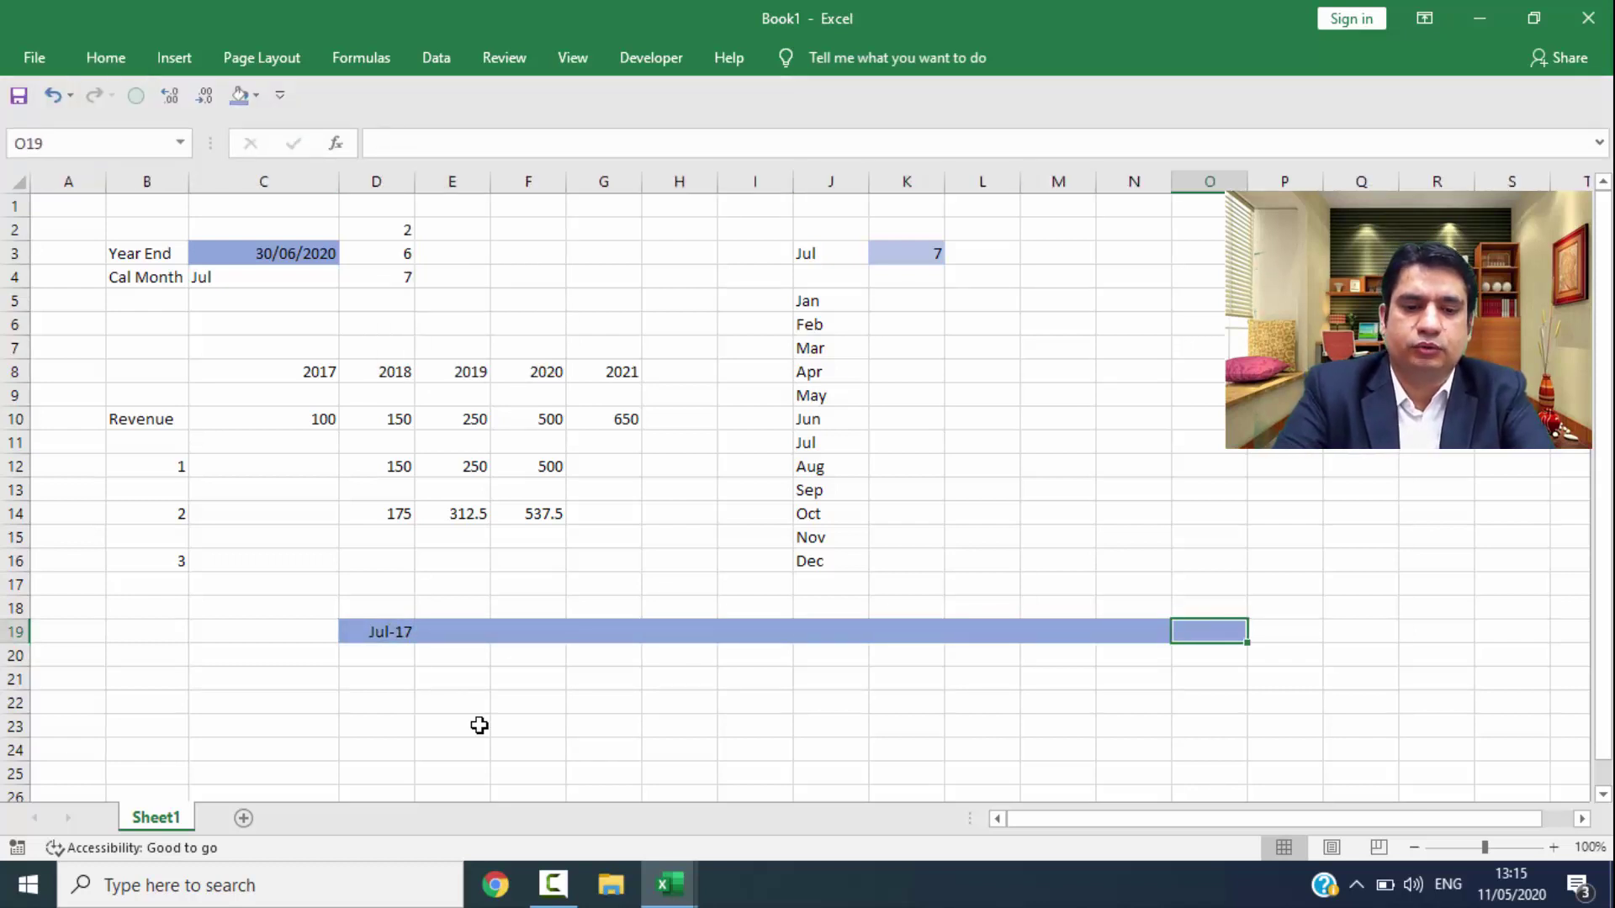
Step: End the blue bar with Jun-18 in O19 and fill E20:P20 peach
text(June-)
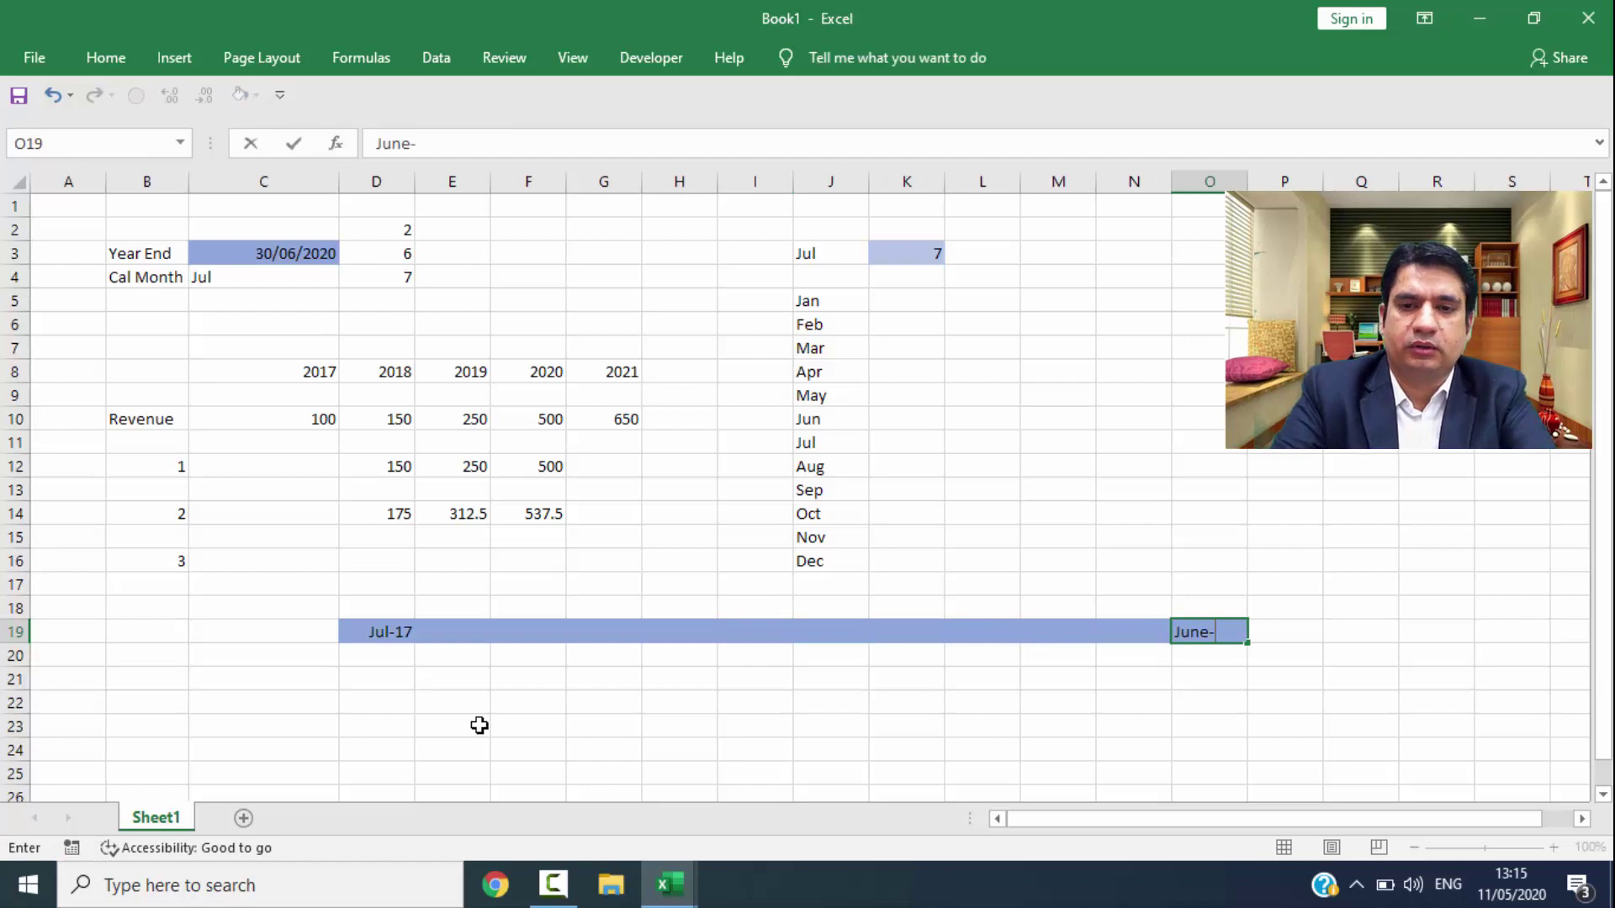
text(18)
key(Return)
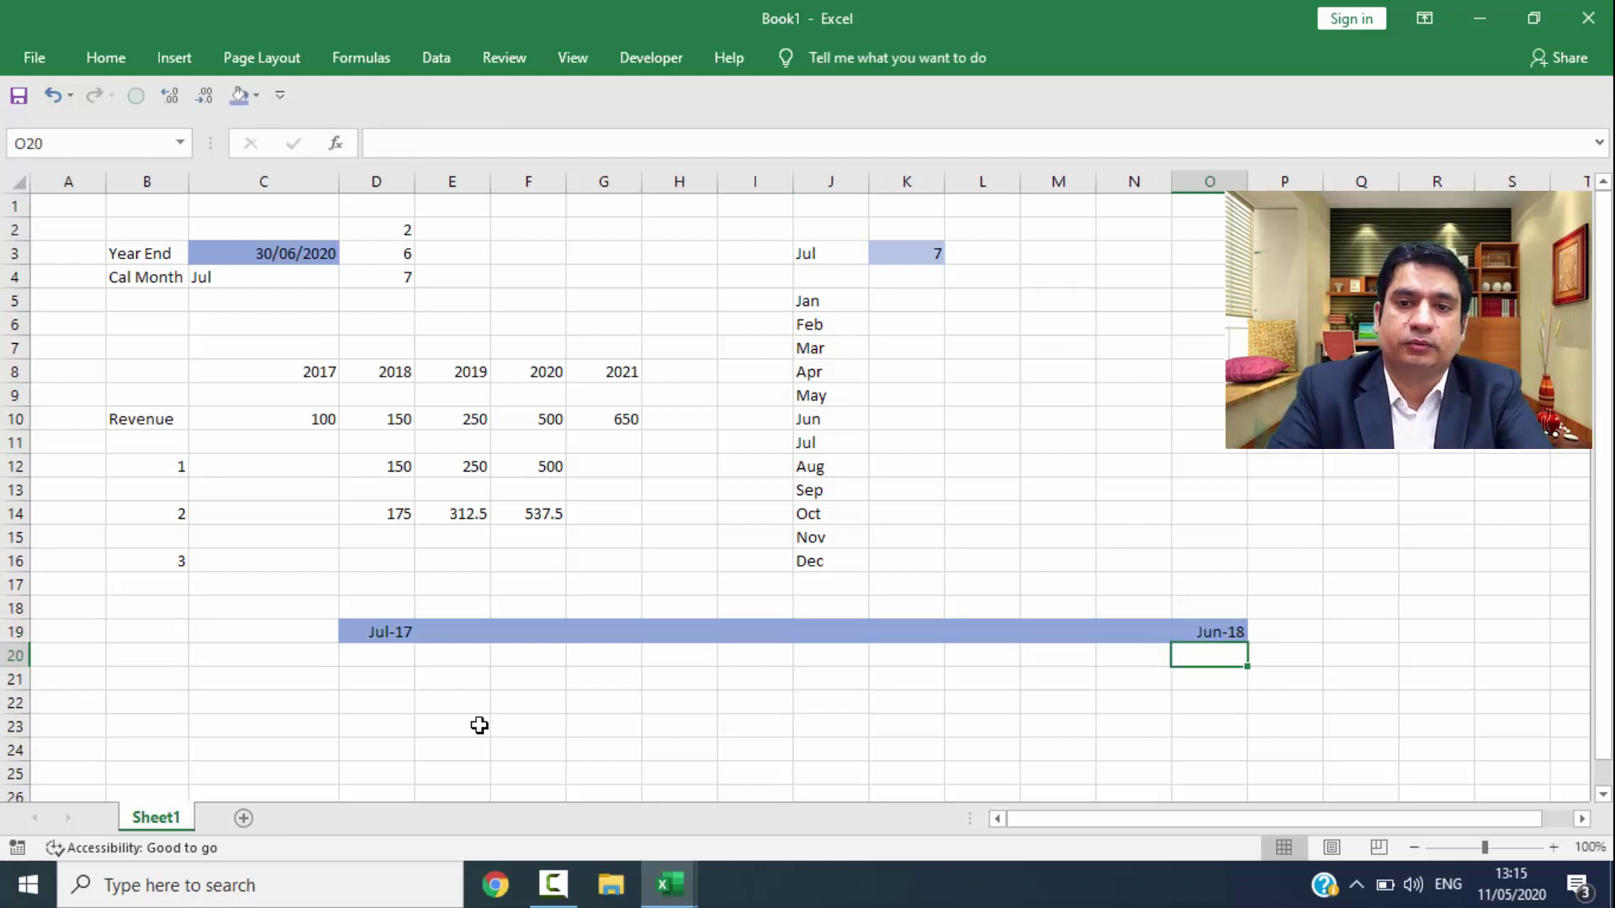
key(Right)
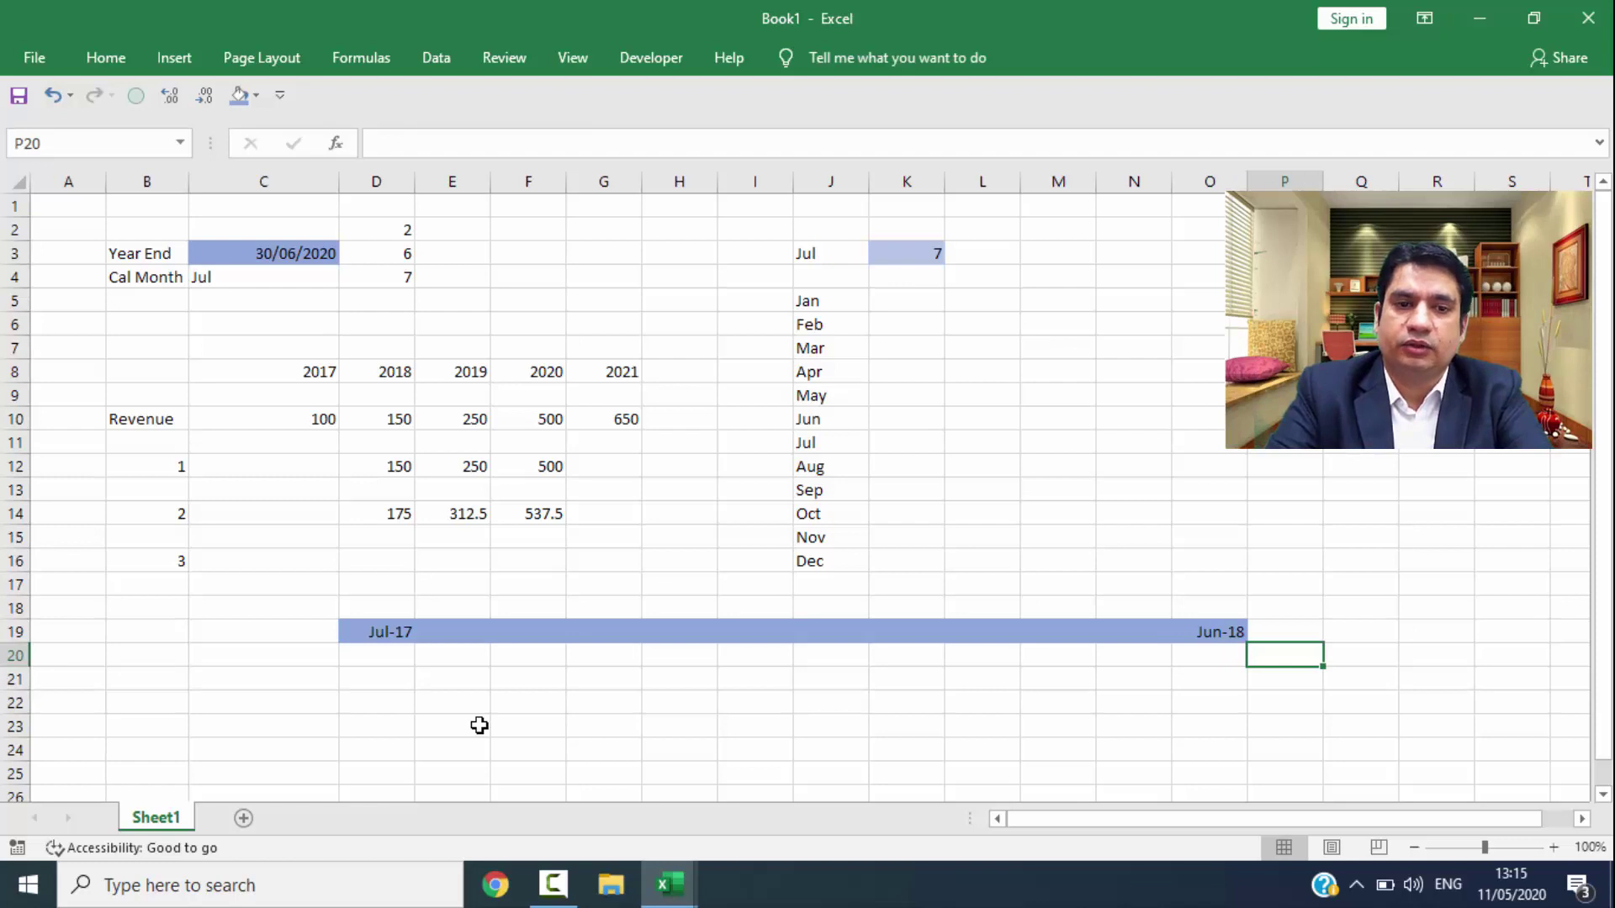
key(shift+Left)
key(shift+Left)
key(shift+Left)
key(shift+Left)
key(shift+Left)
key(shift+Left)
key(shift+Left)
key(shift+Left)
key(shift+Left)
key(shift+Left)
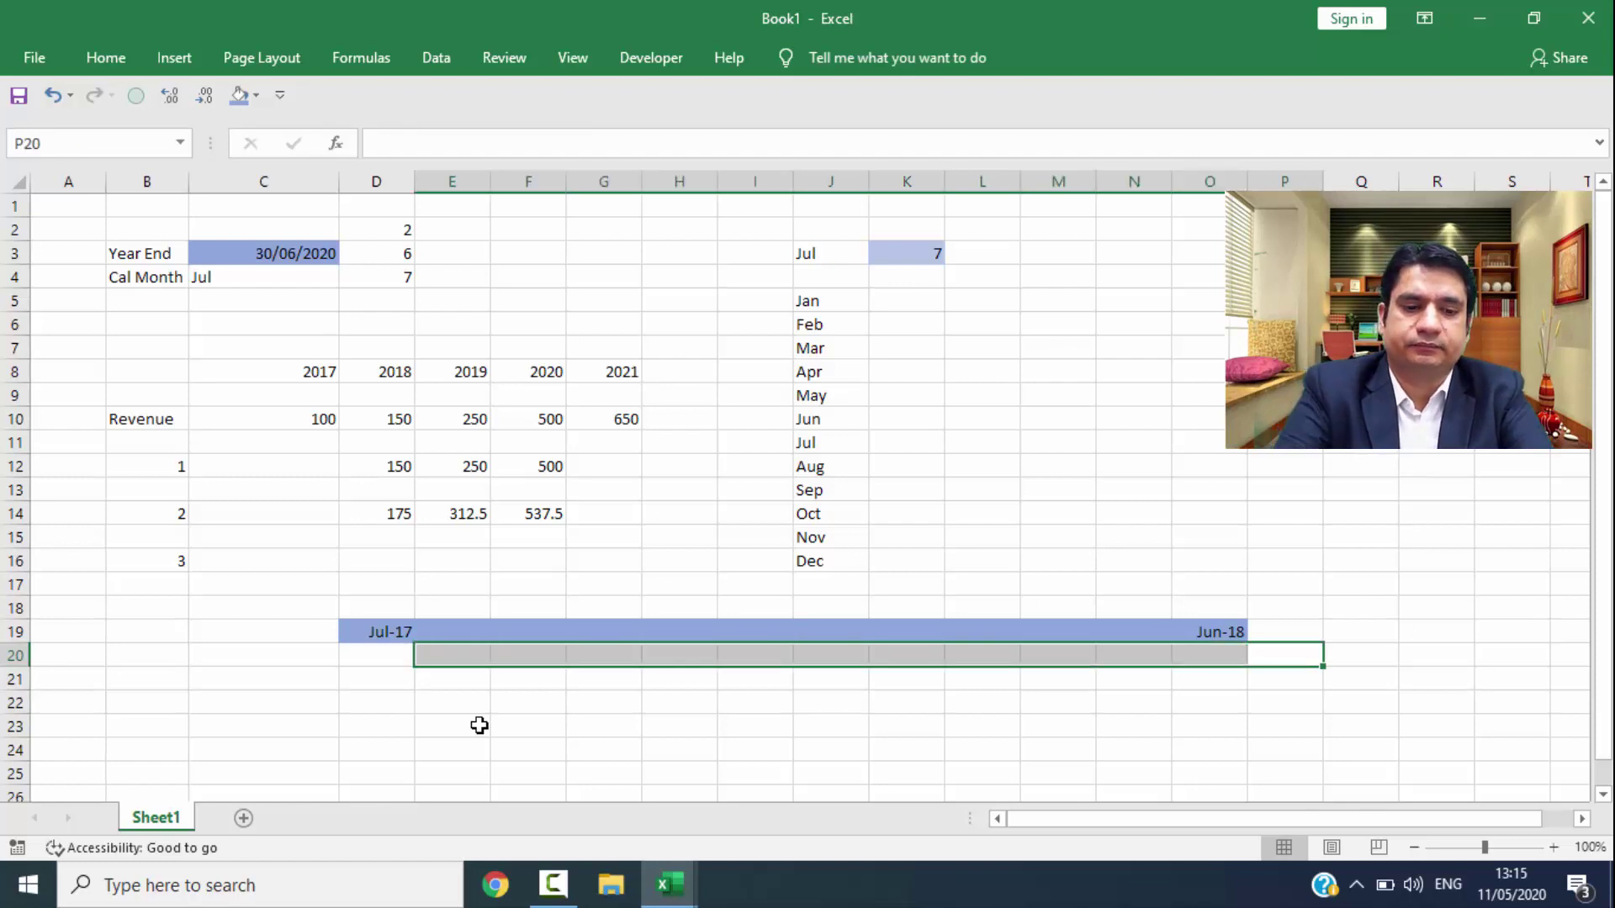
key(alt+h)
key(h)
key(Down)
key(Right)
key(Right)
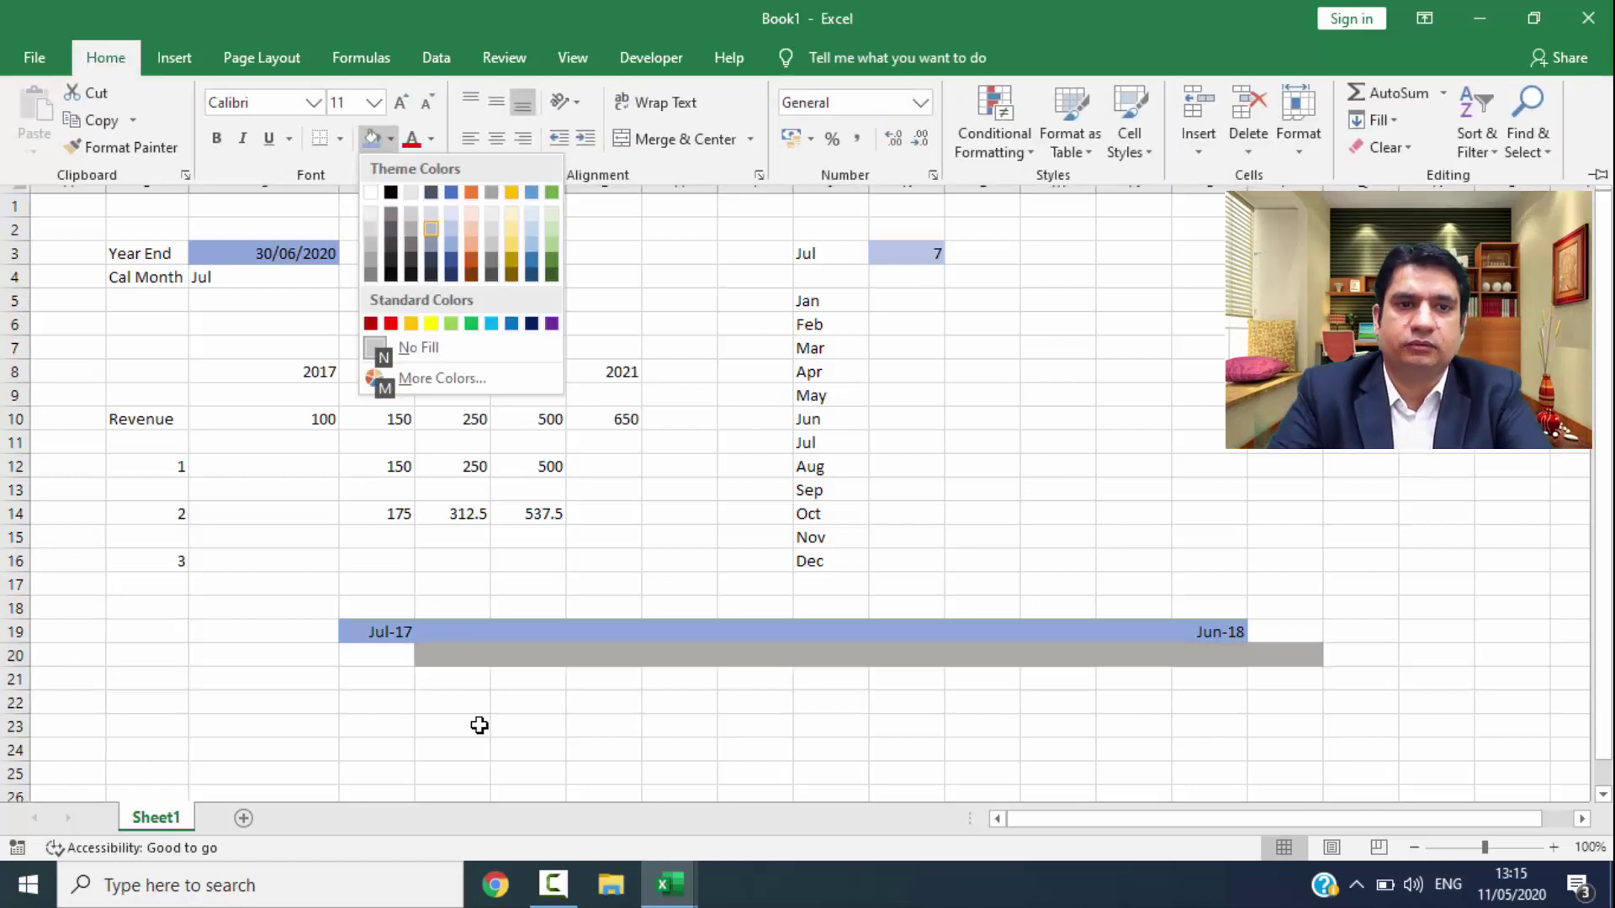
key(Right)
key(Up)
key(Left)
key(Down)
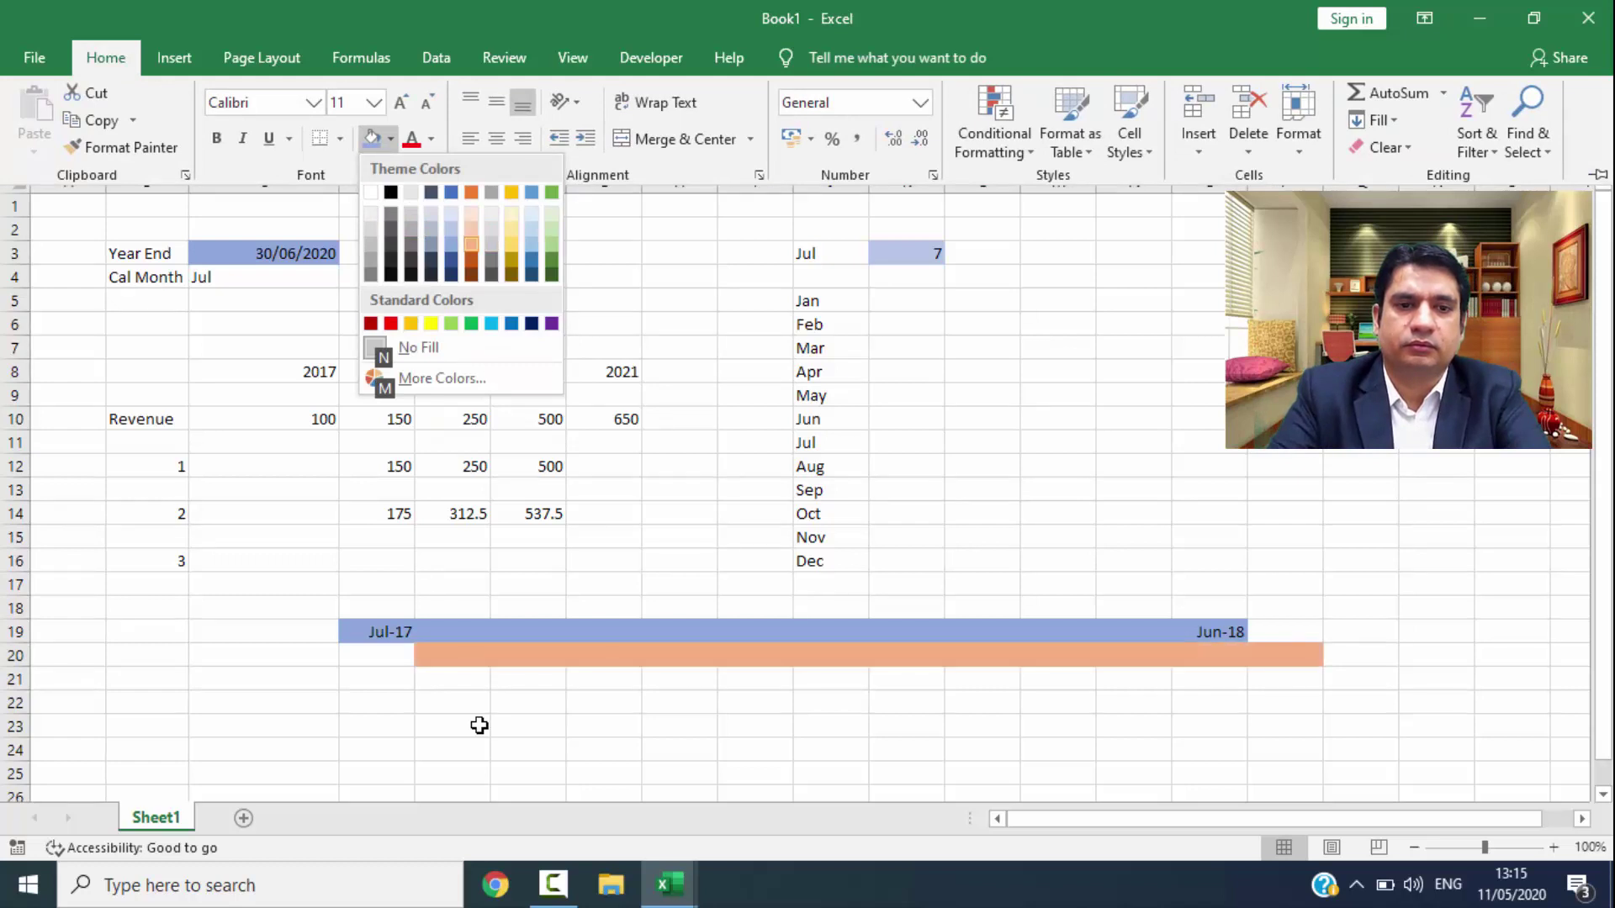
key(Return)
key(shift+BackSpace)
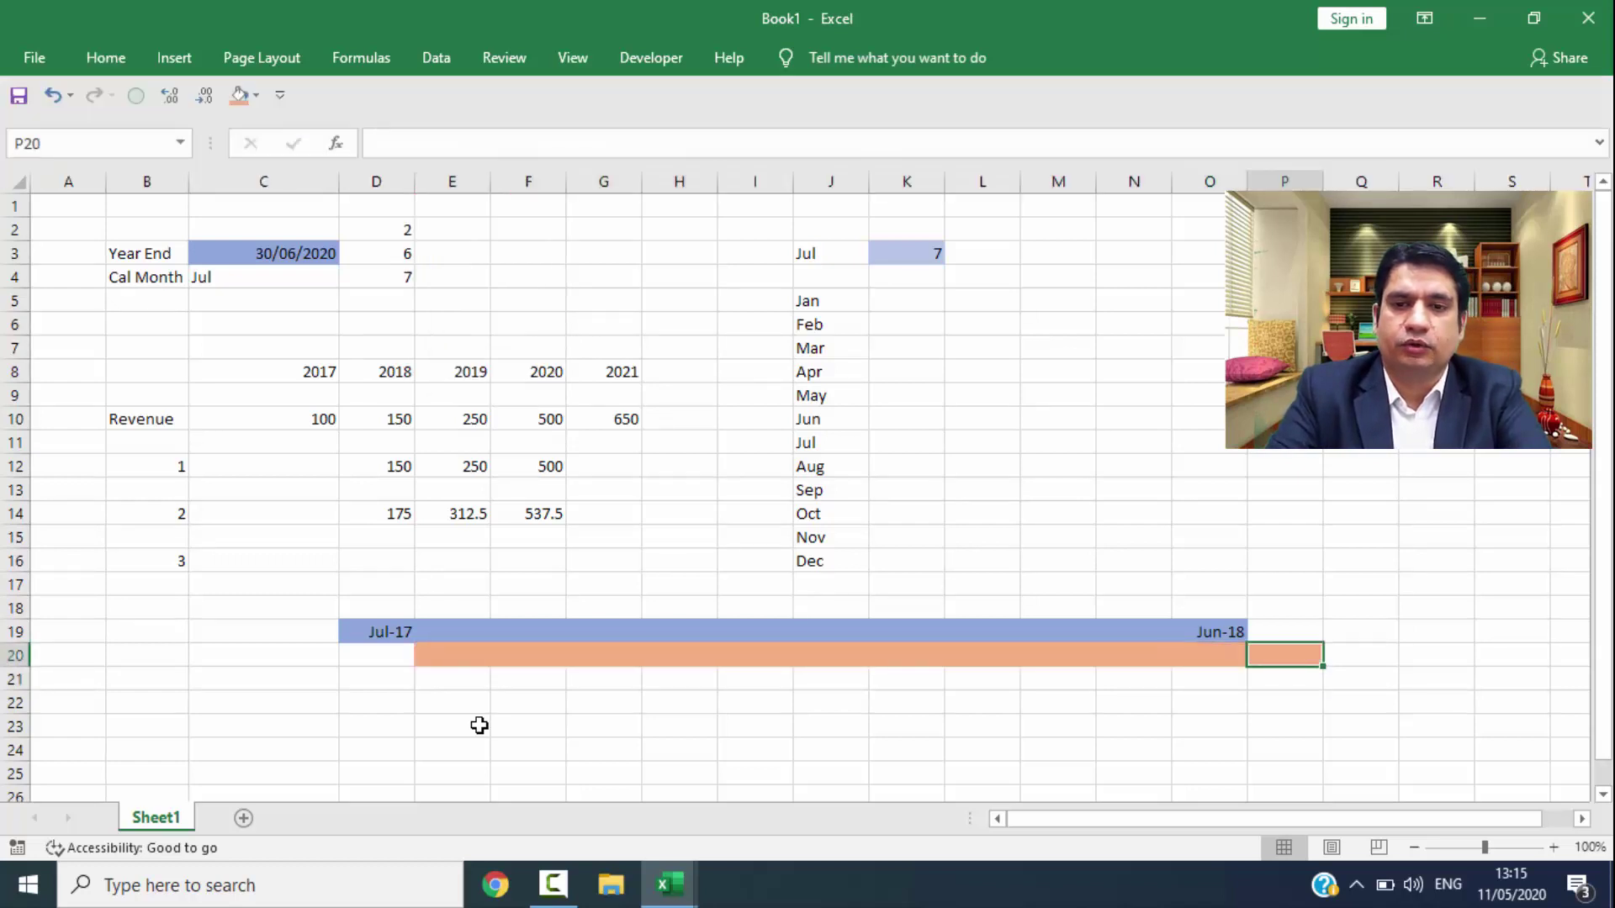
Step: Enter Jul-18 in P20 as the peach bar's end date
key(Left)
key(Up)
key(Down)
key(Right)
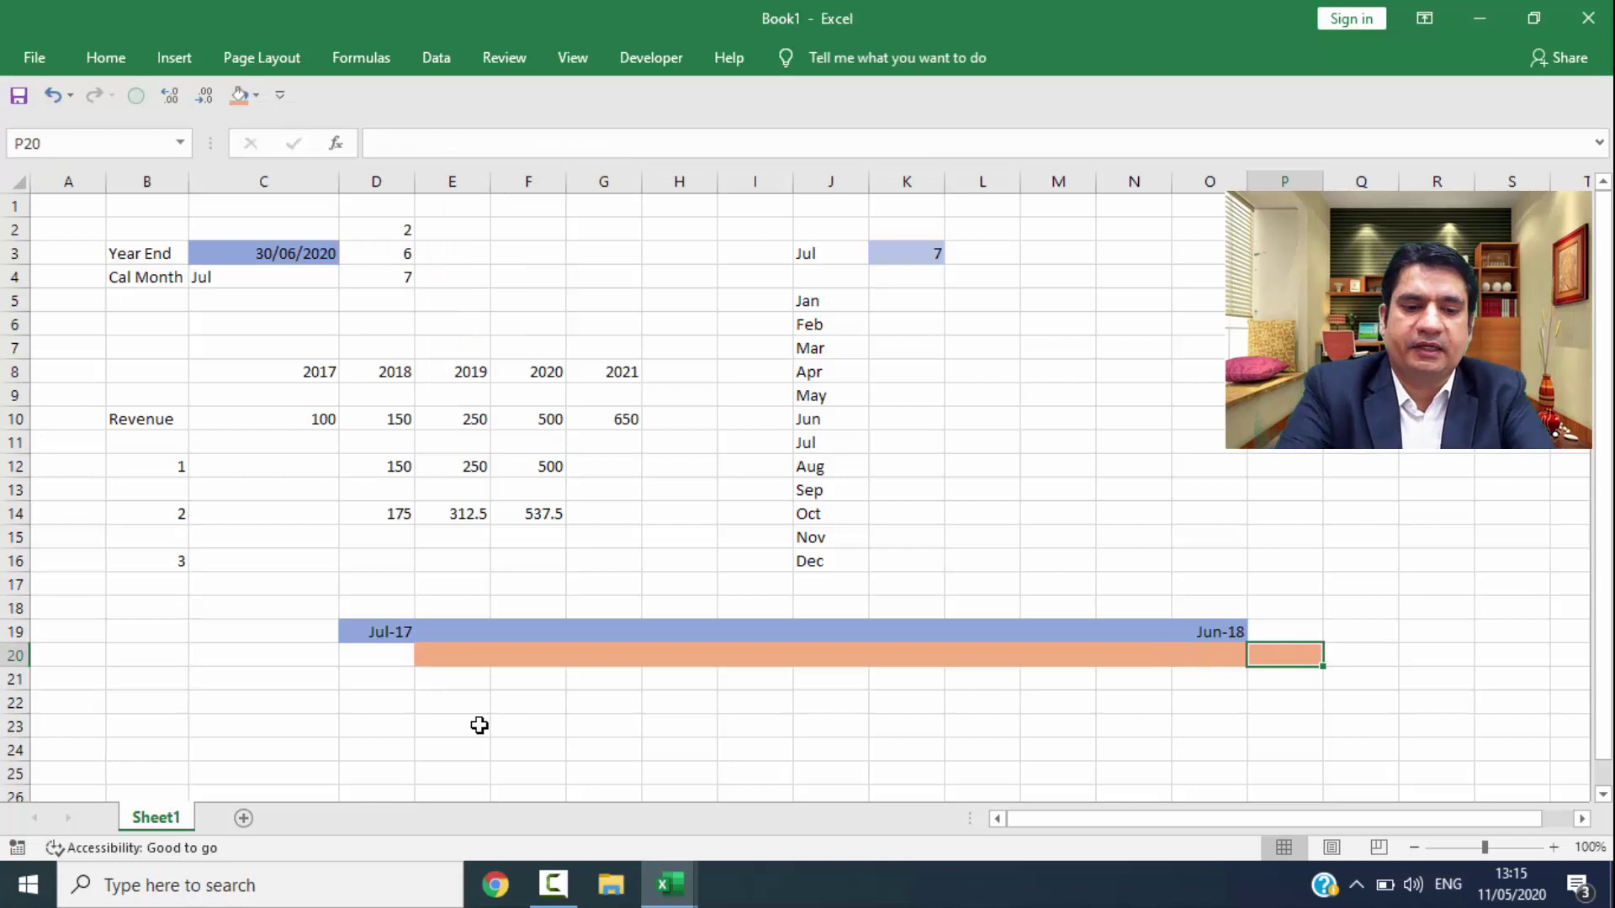
text(July)
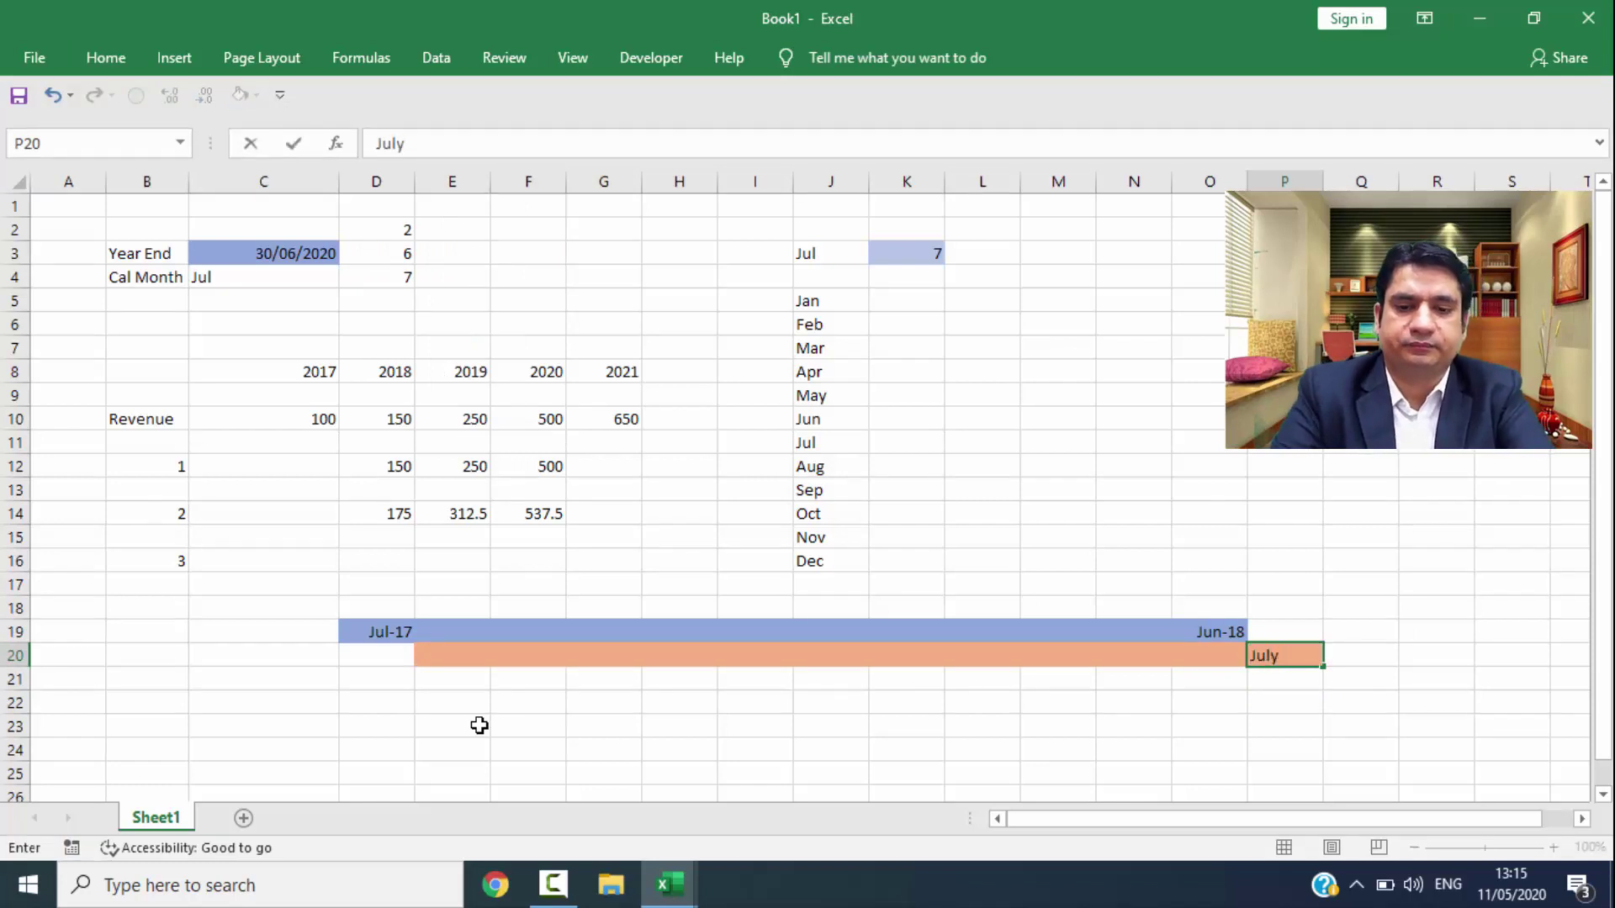
text(-18)
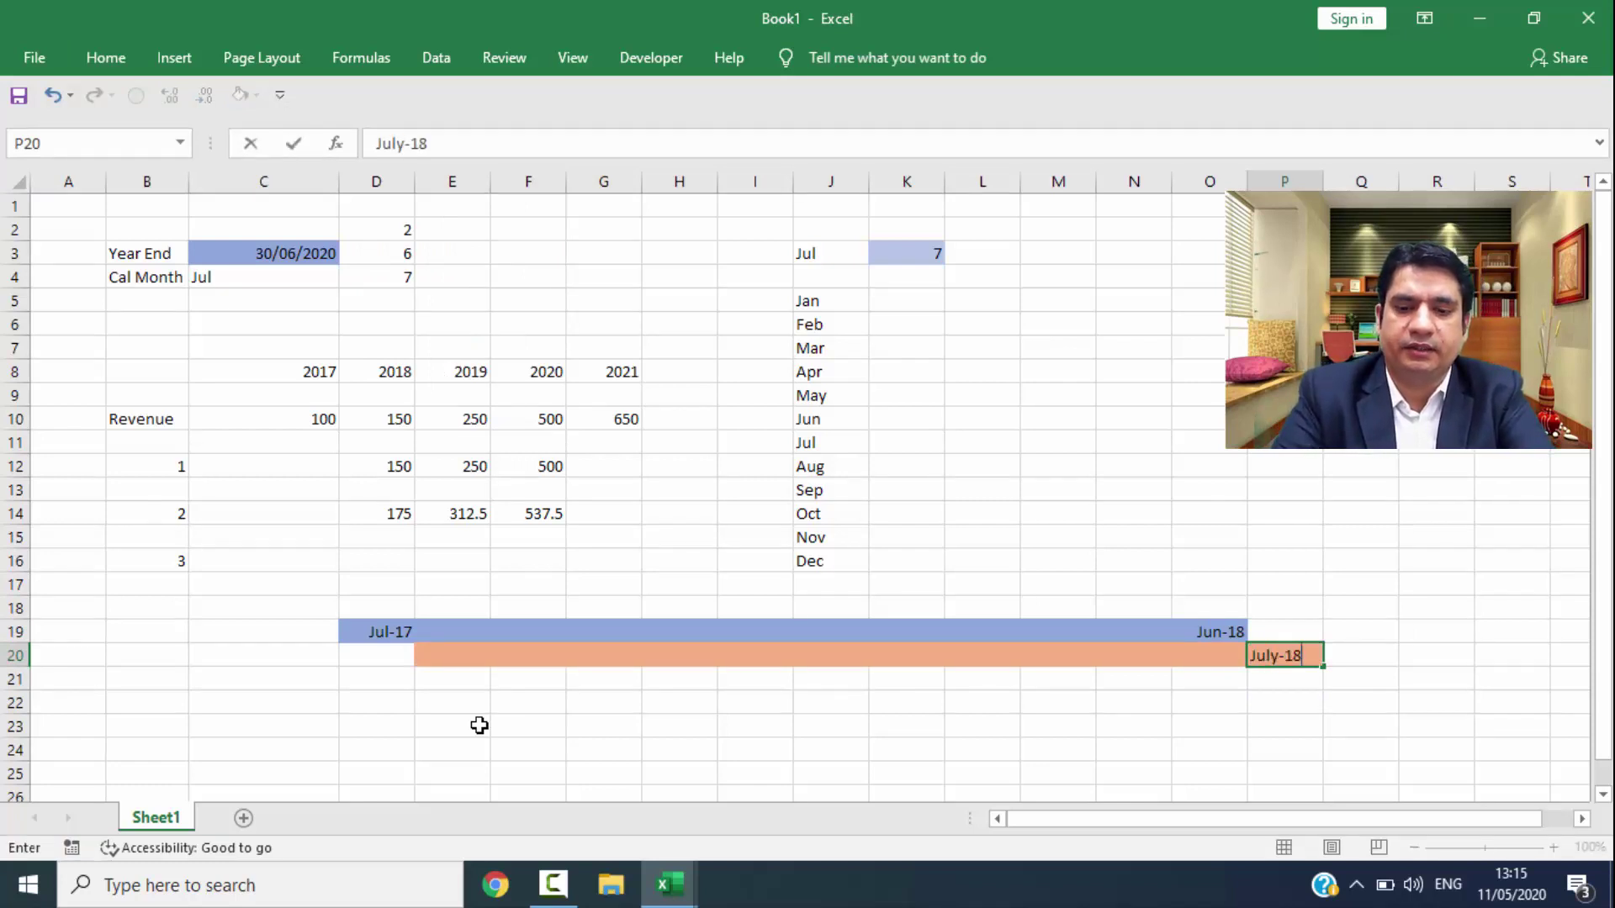
key(Return)
key(Left)
Step: Label the peach bar's start with Aug-17 in E20
key(Up)
key(Up)
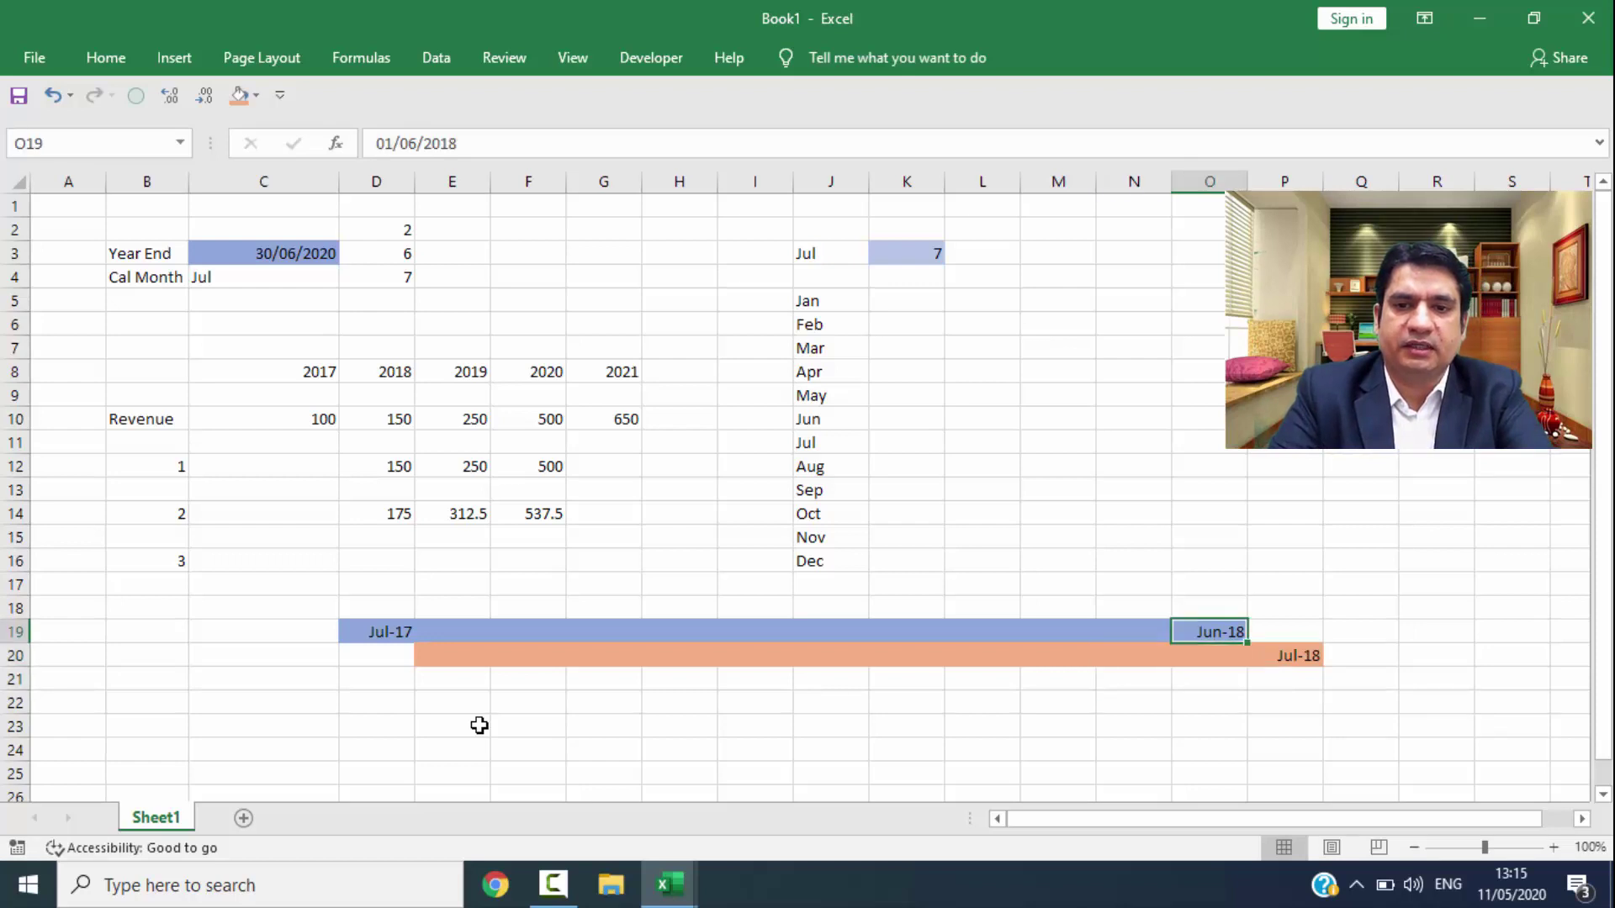
key(shift+Left)
key(shift+Left)
key(shift+Left)
key(ctrl+shift+Left)
key(shift+Right)
key(shift+Down)
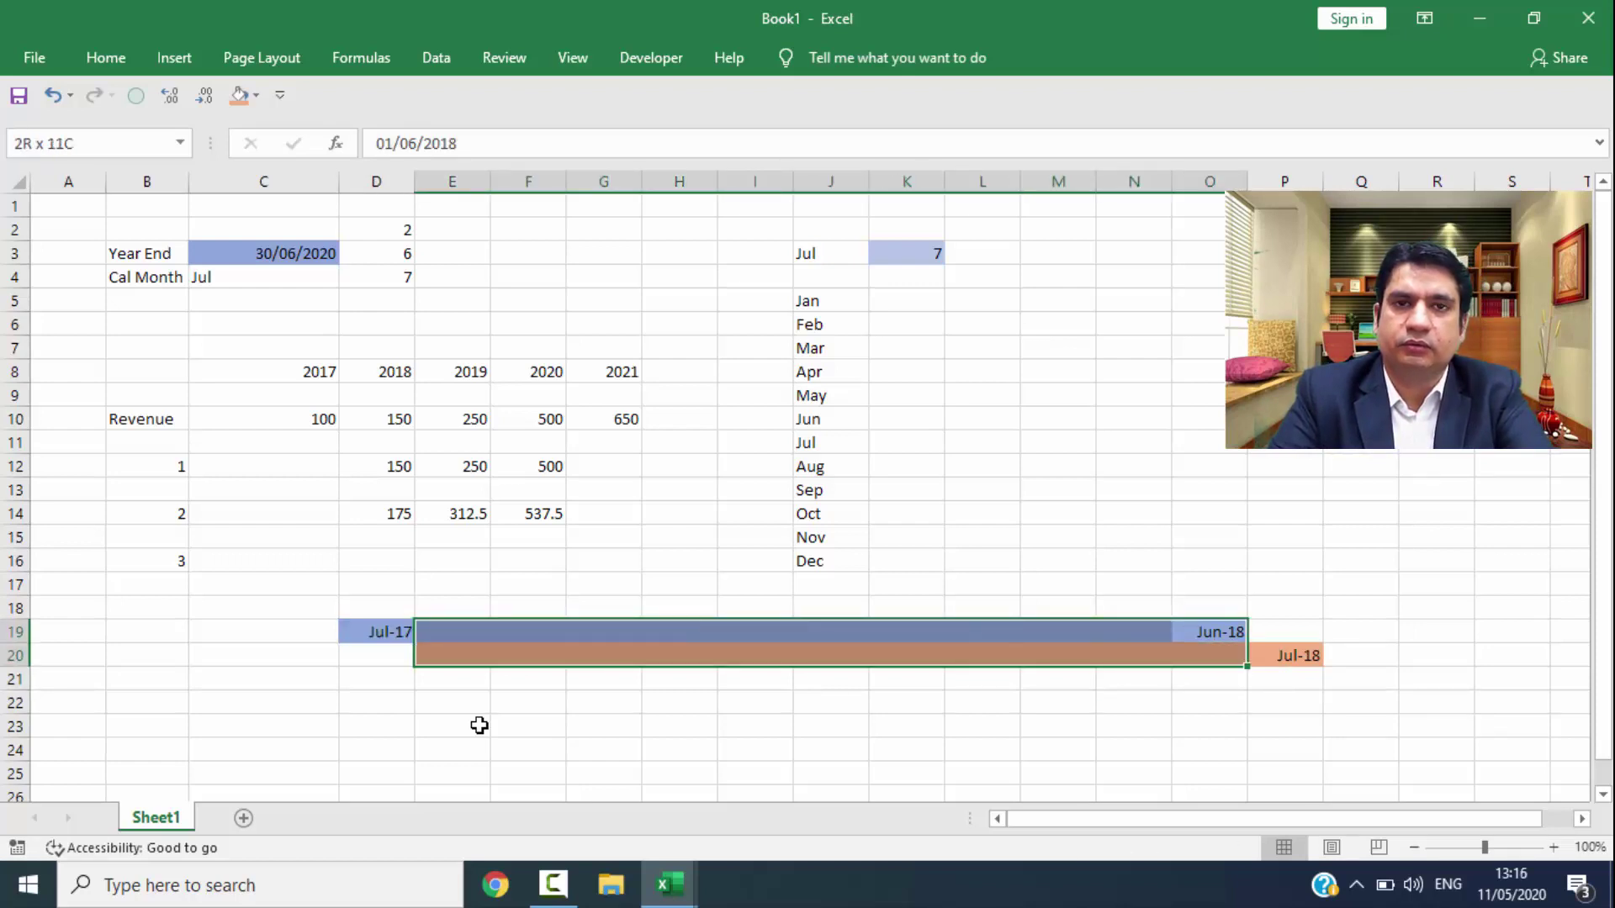
key(Down)
key(Left)
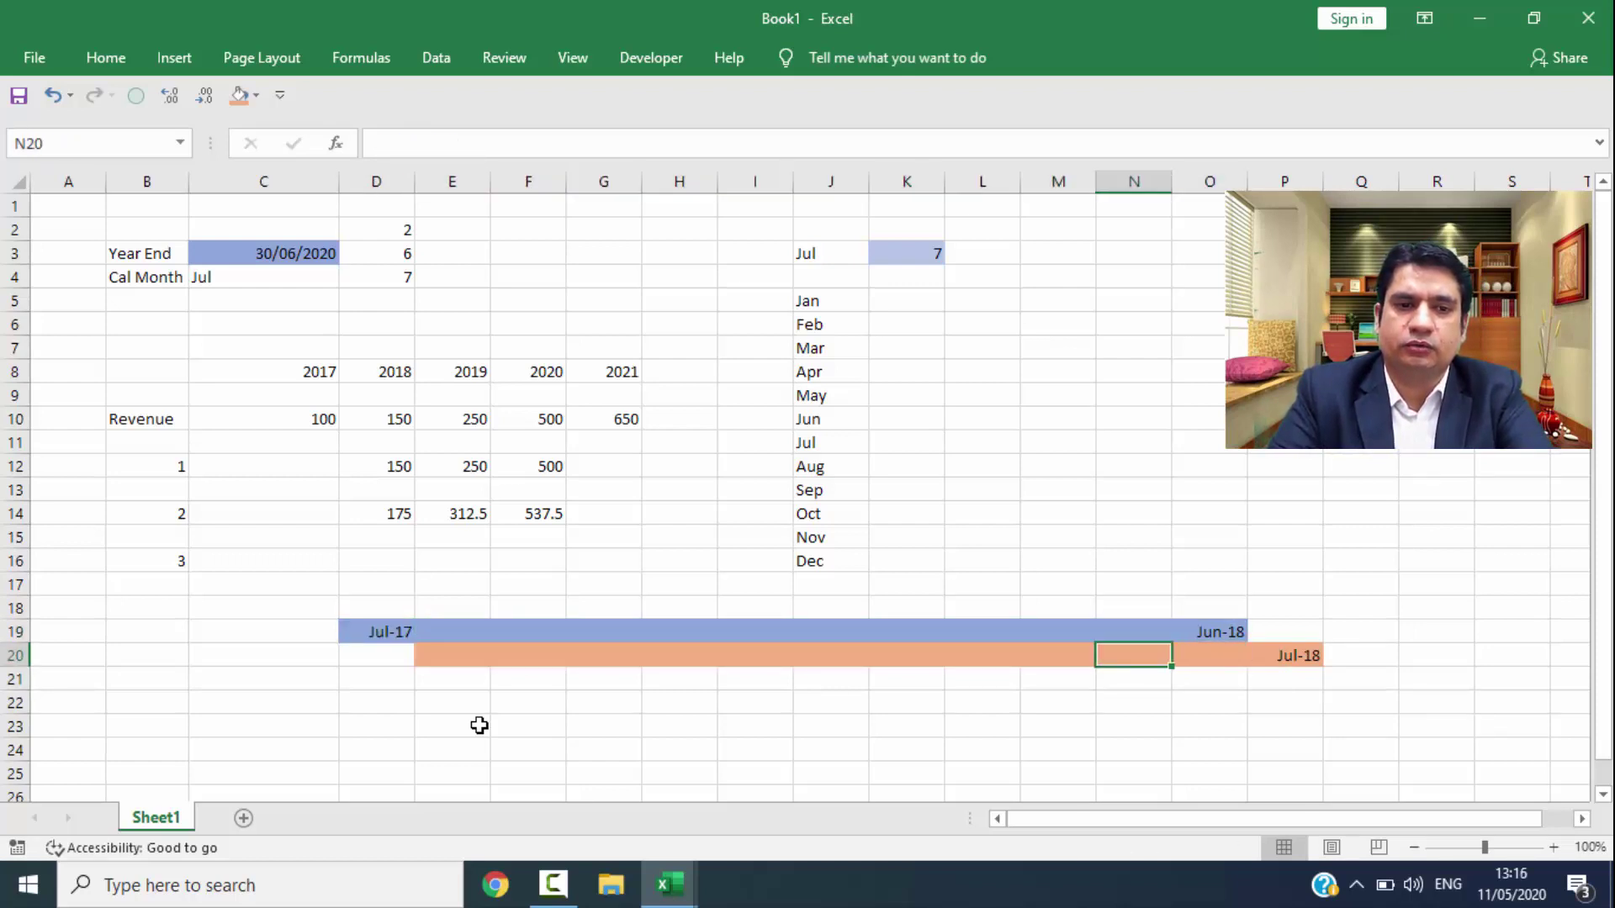
key(Left)
key(Left)
key(Left)
key(Left)
key(shift+Right)
key(shift+Right)
key(shift+Right)
key(shift+Right)
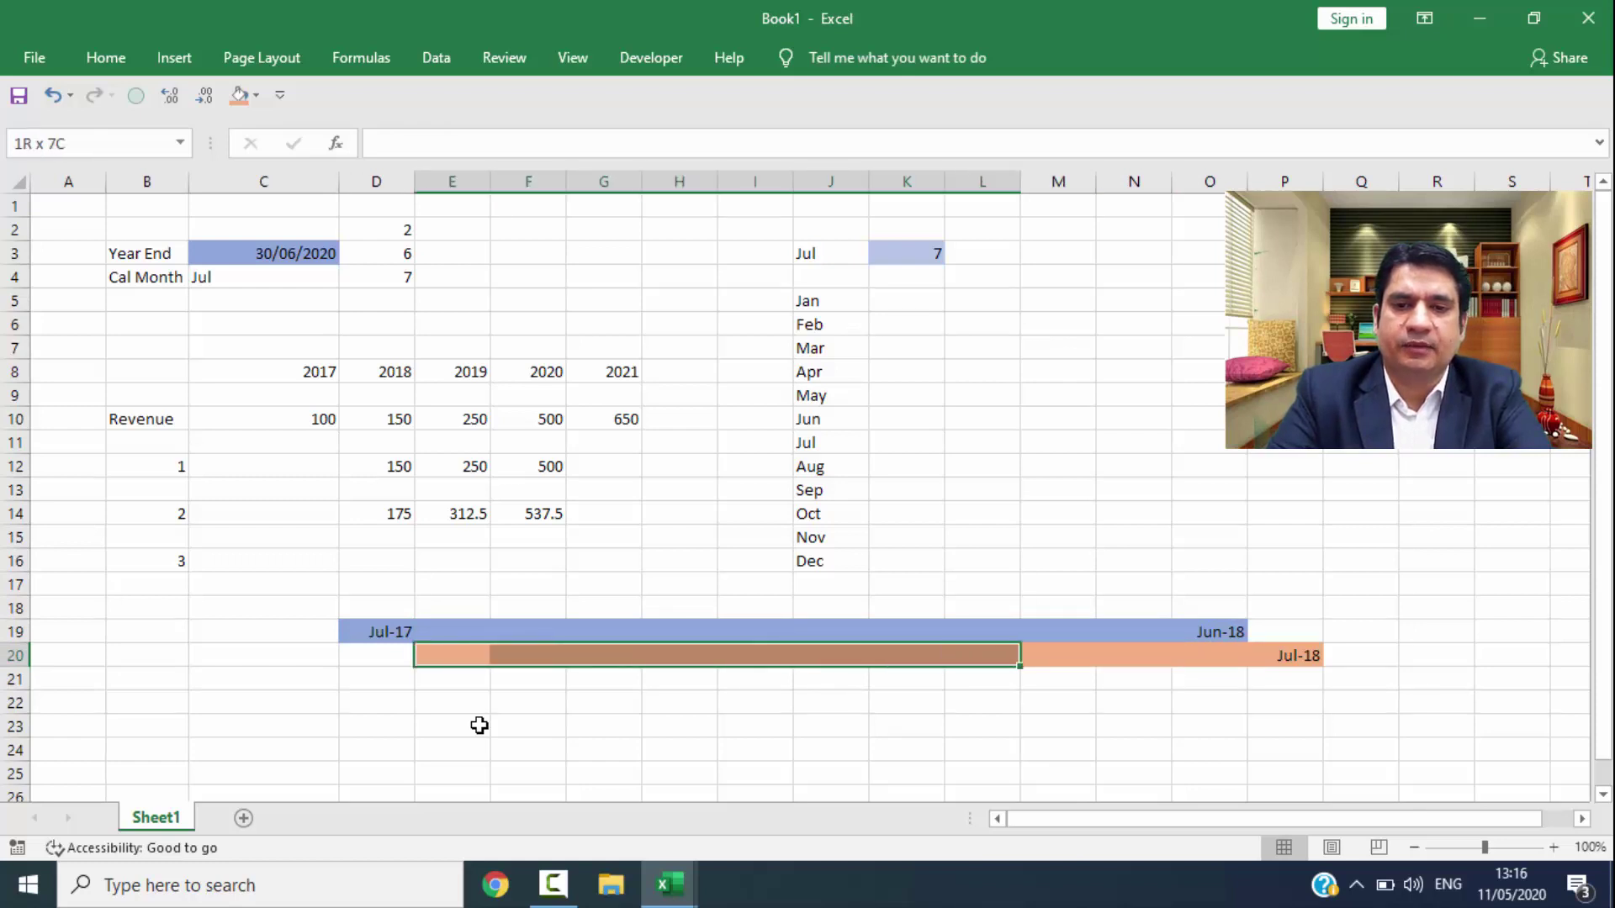
key(shift+Right)
key(shift+Right)
key(shift+Right)
key(shift+Right)
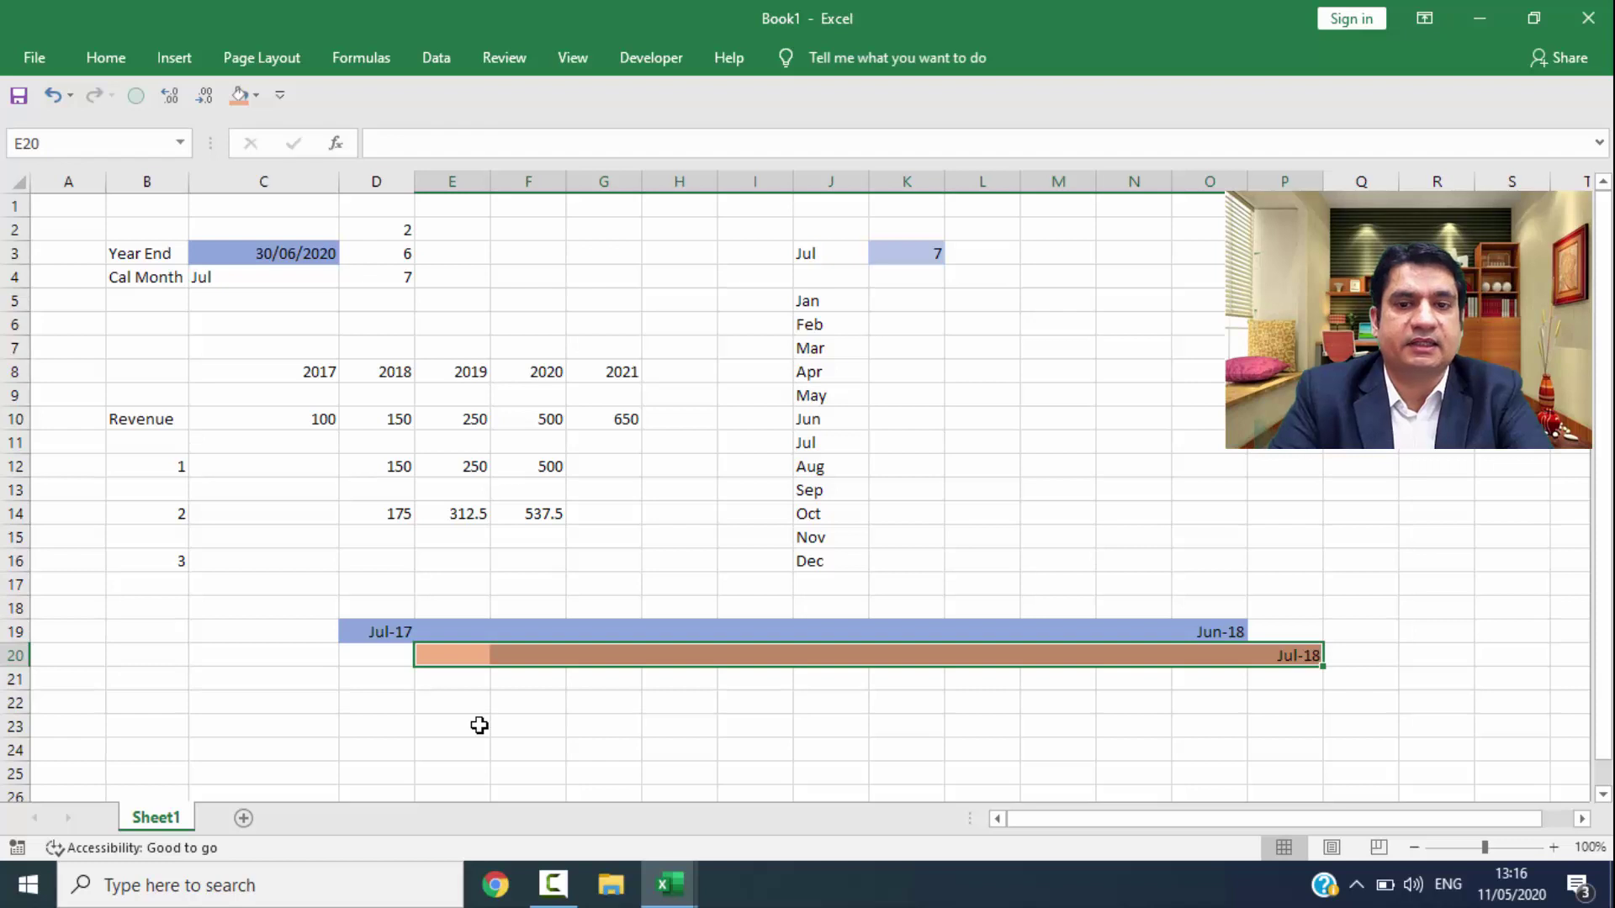
key(shift+BackSpace)
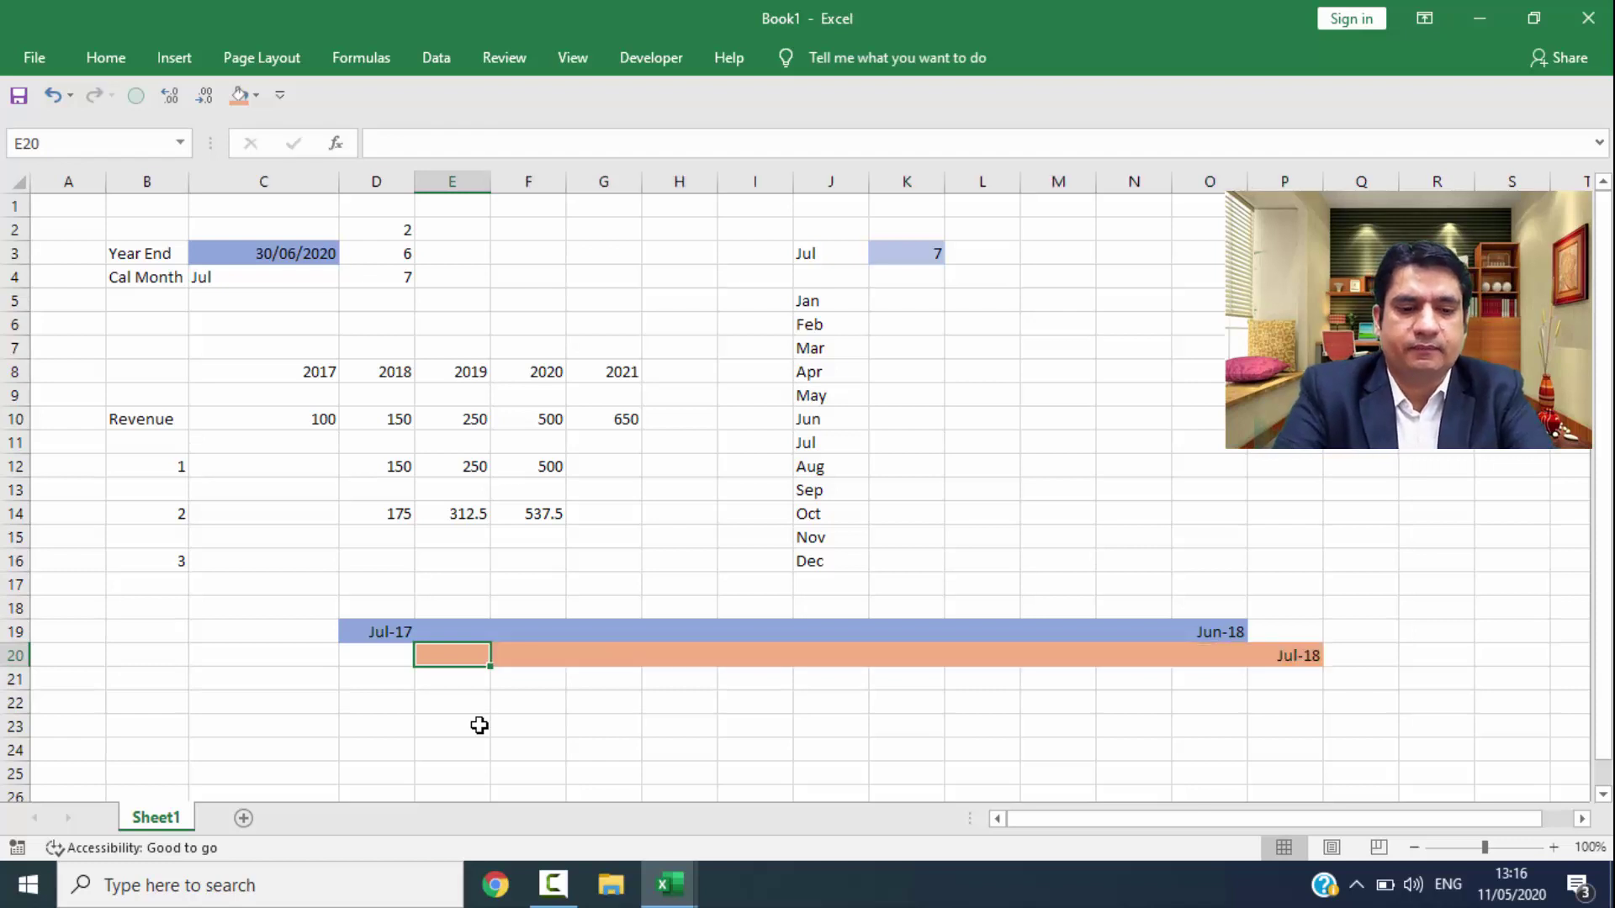
text(Aug)
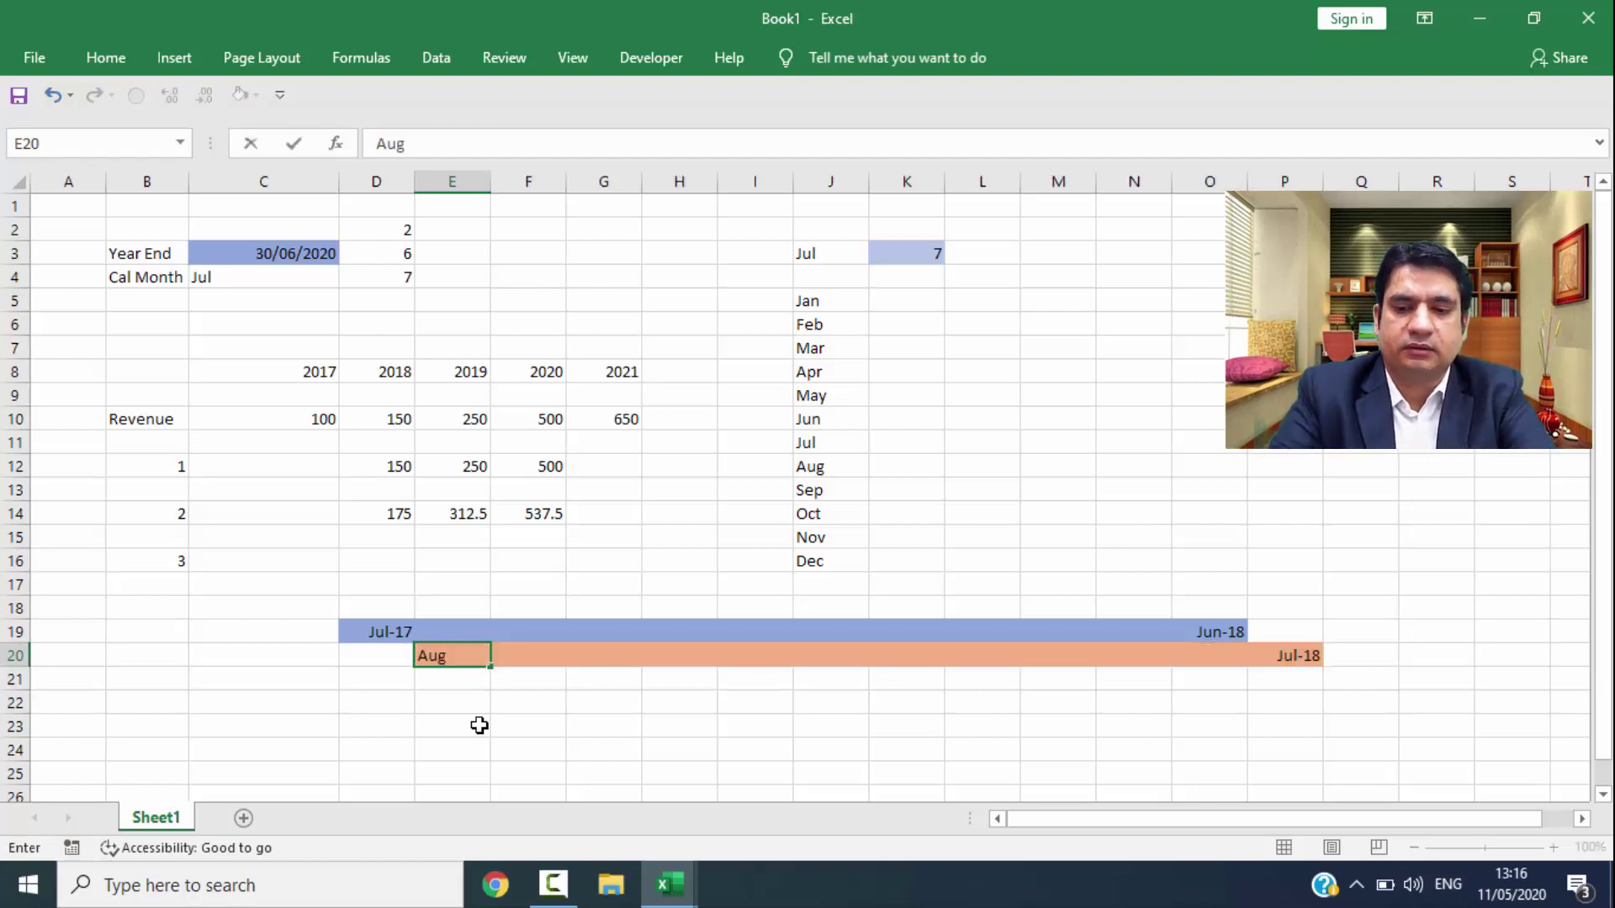
text(-17)
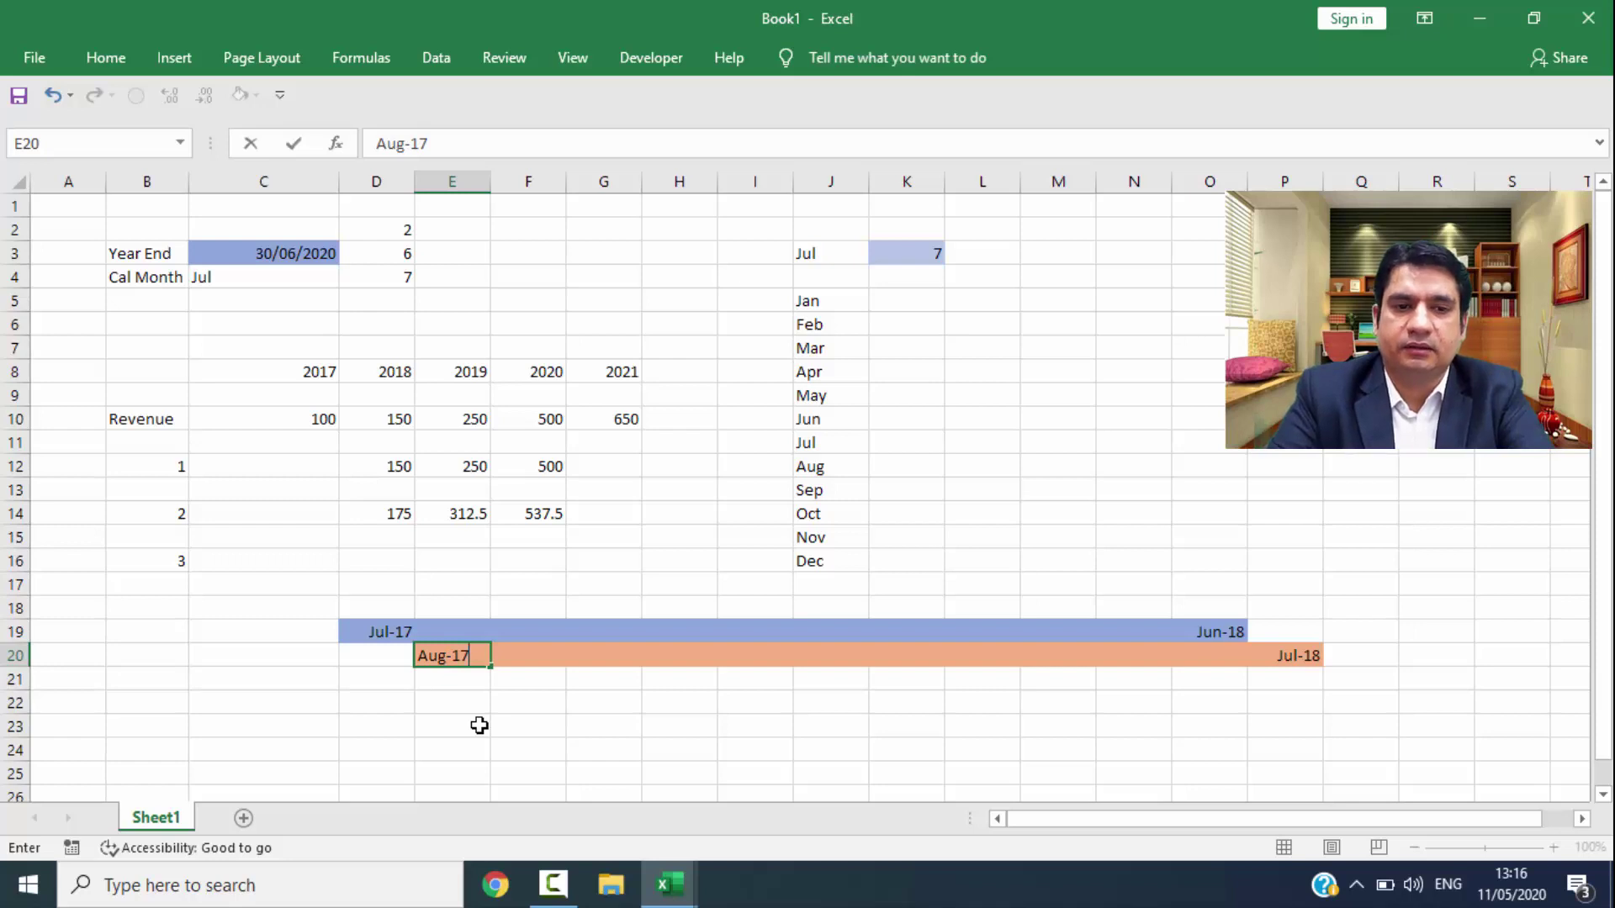
key(ctrl+Return)
key(ctrl+shift+Right)
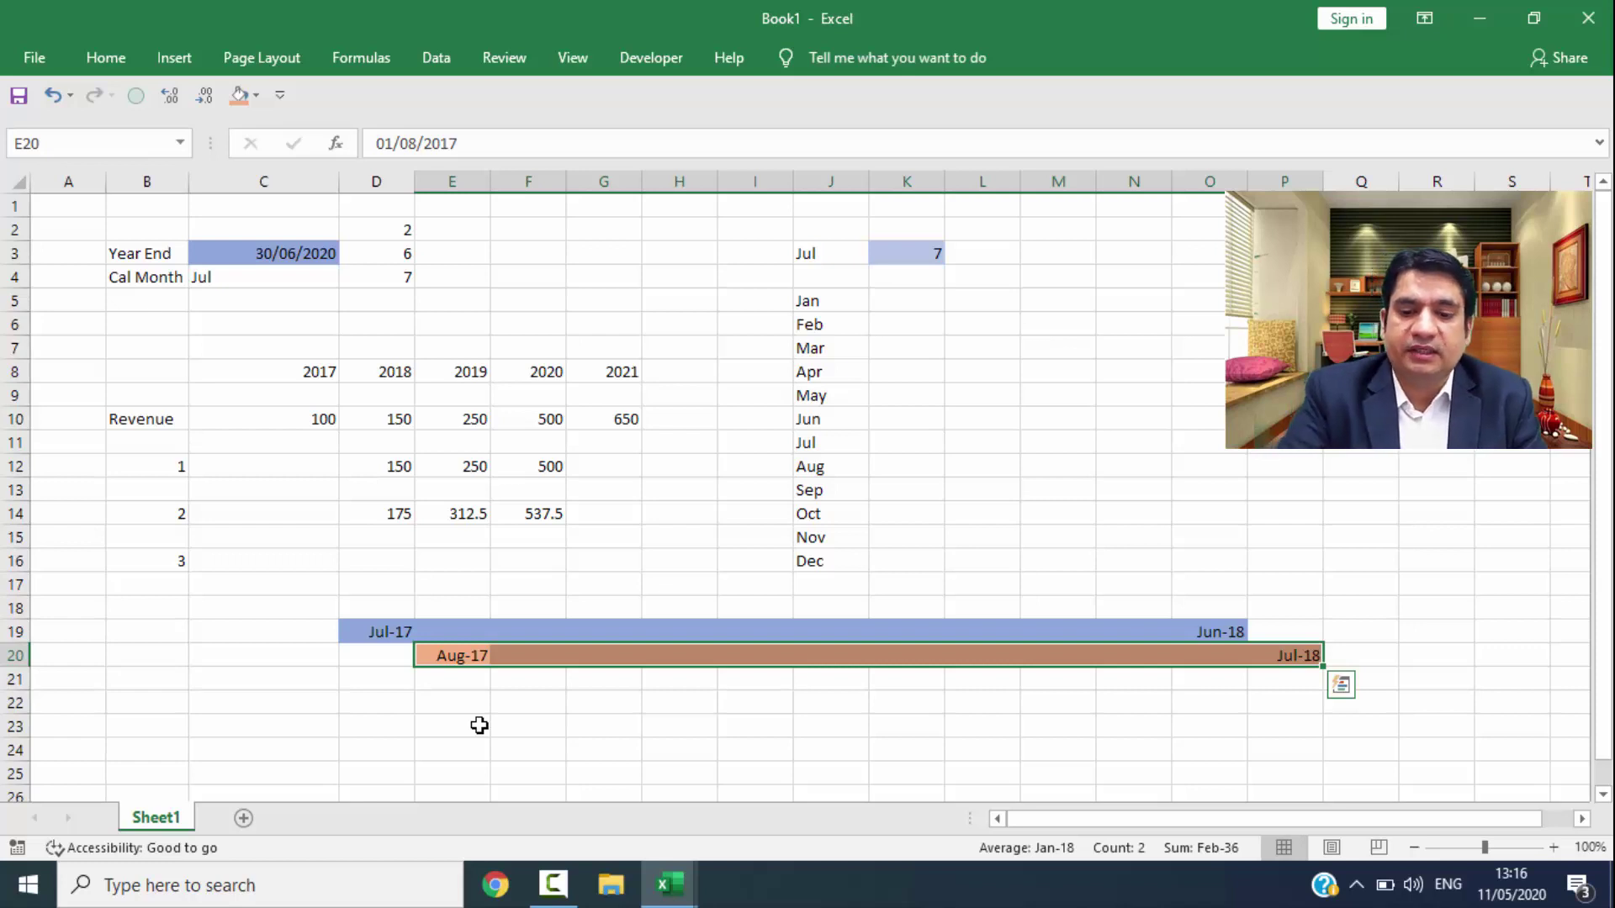
key(Left)
key(Up)
key(Up)
key(Up)
key(Up)
key(Up)
key(Up)
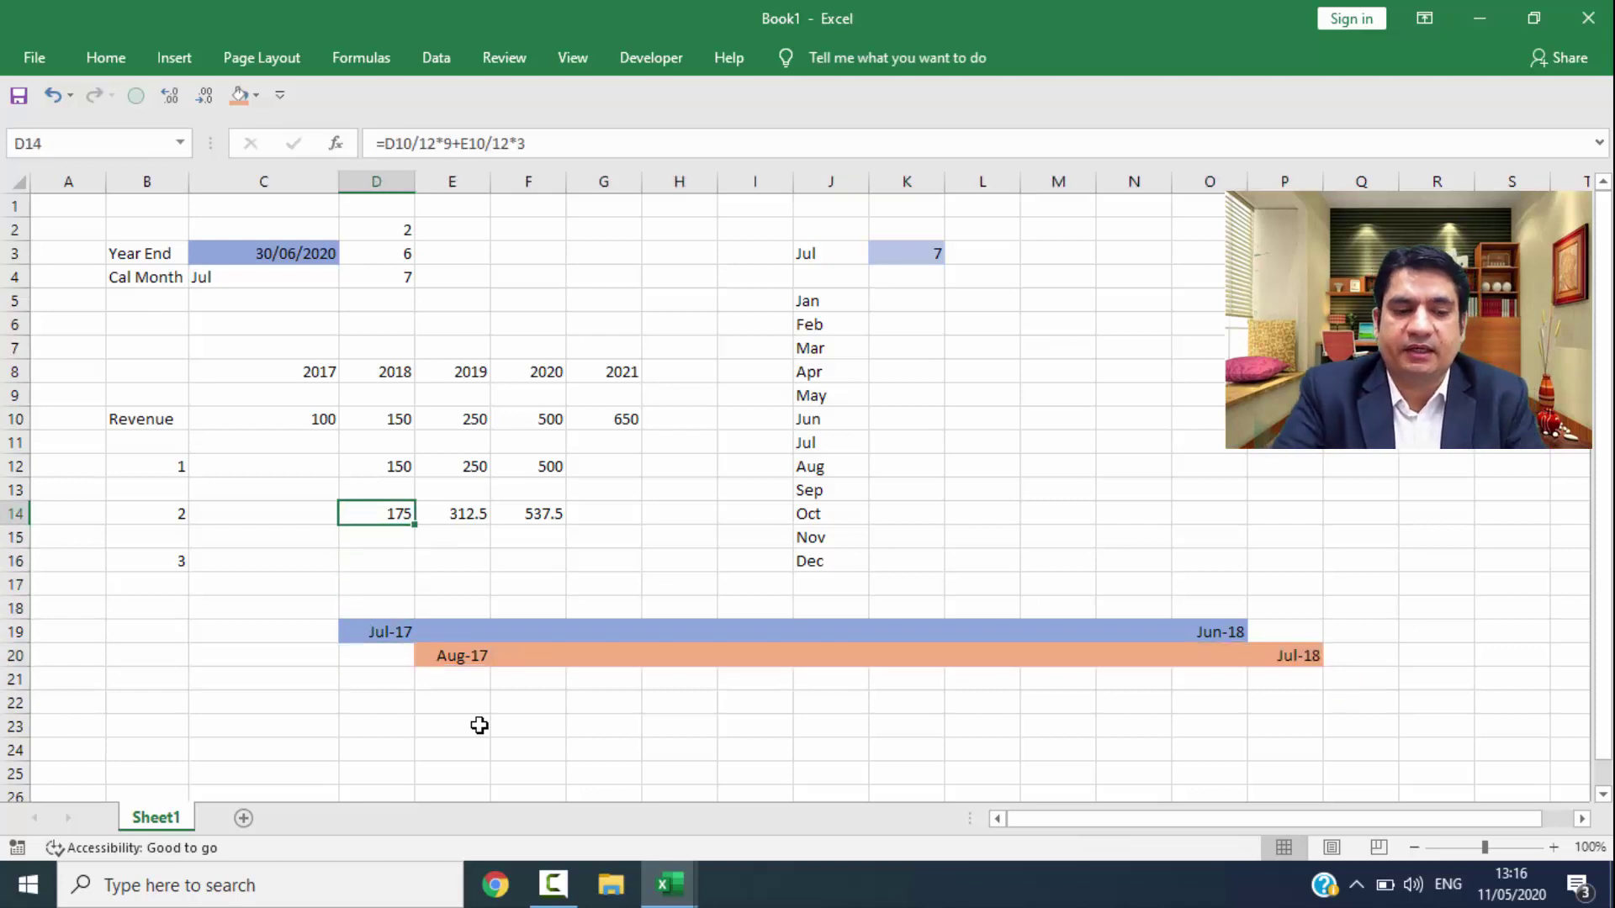
Step: Change D14 to =D10/12*11+E10/12*1, fill through F14, and show two decimals
key(F2)
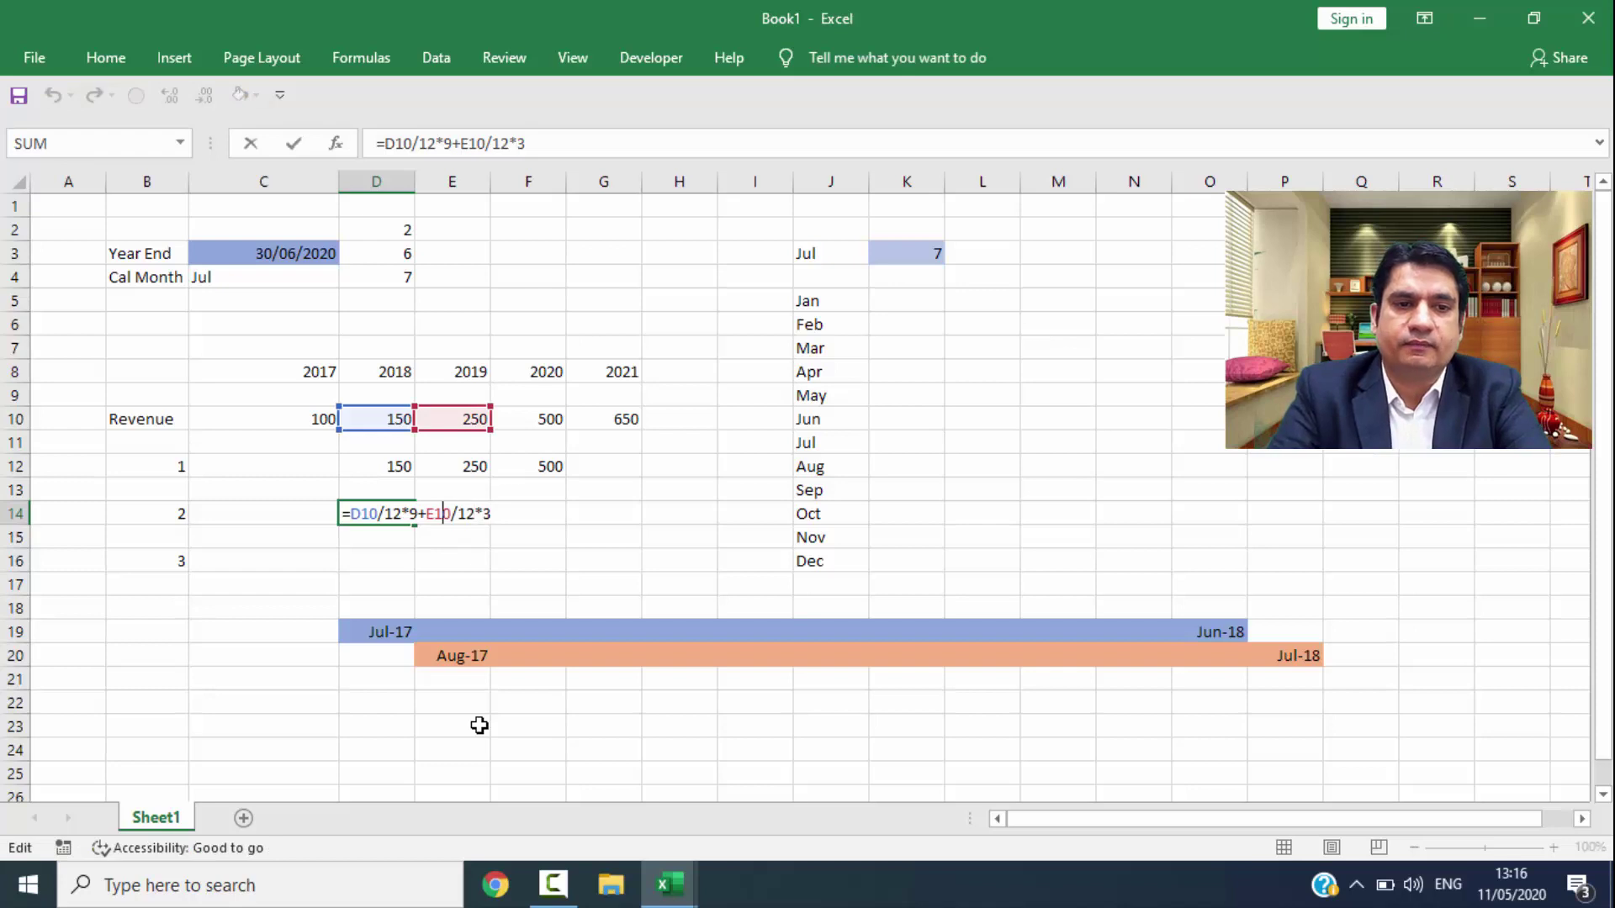
key(BackSpace)
text(11)
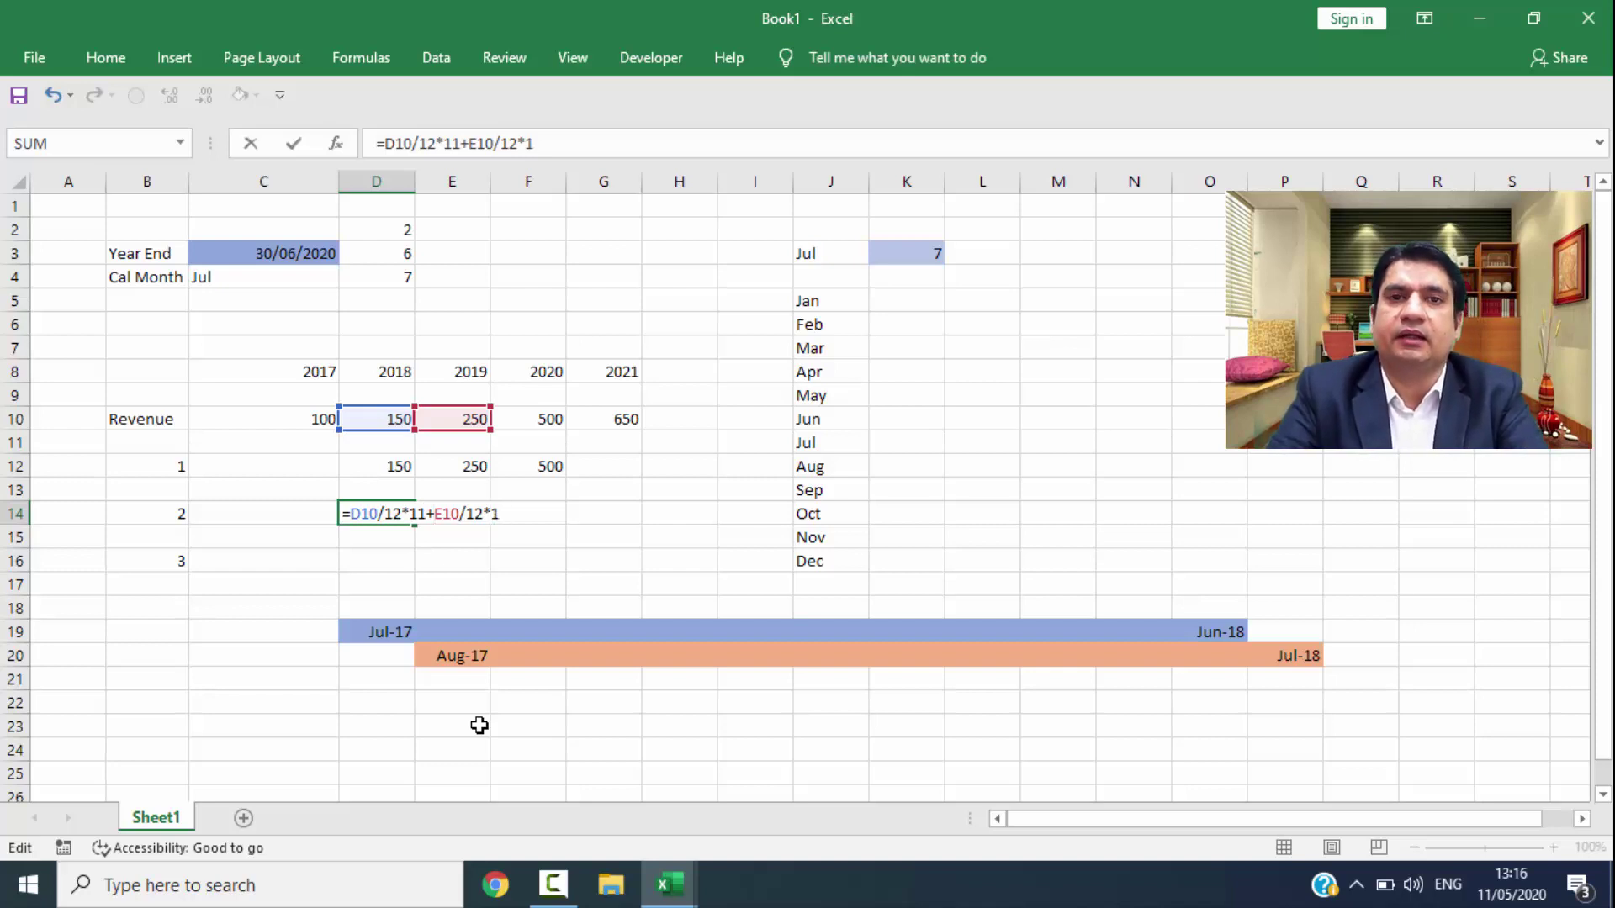
key(Return)
key(Up)
key(shift+Right)
key(shift+Right)
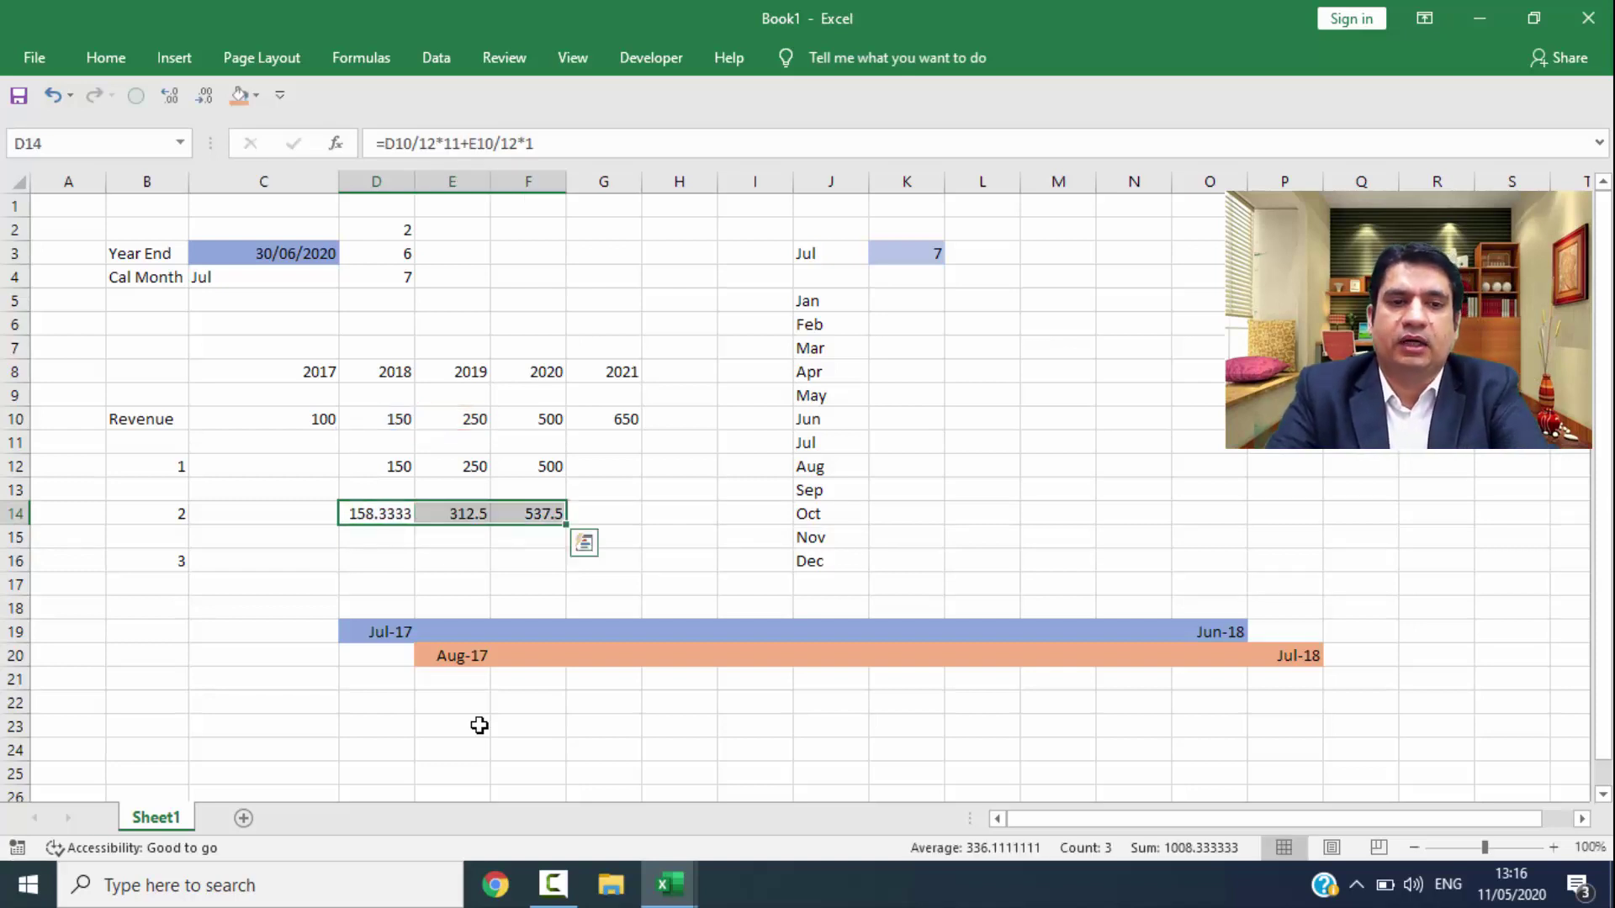
key(ctrl+r)
key(ctrl+shift+1)
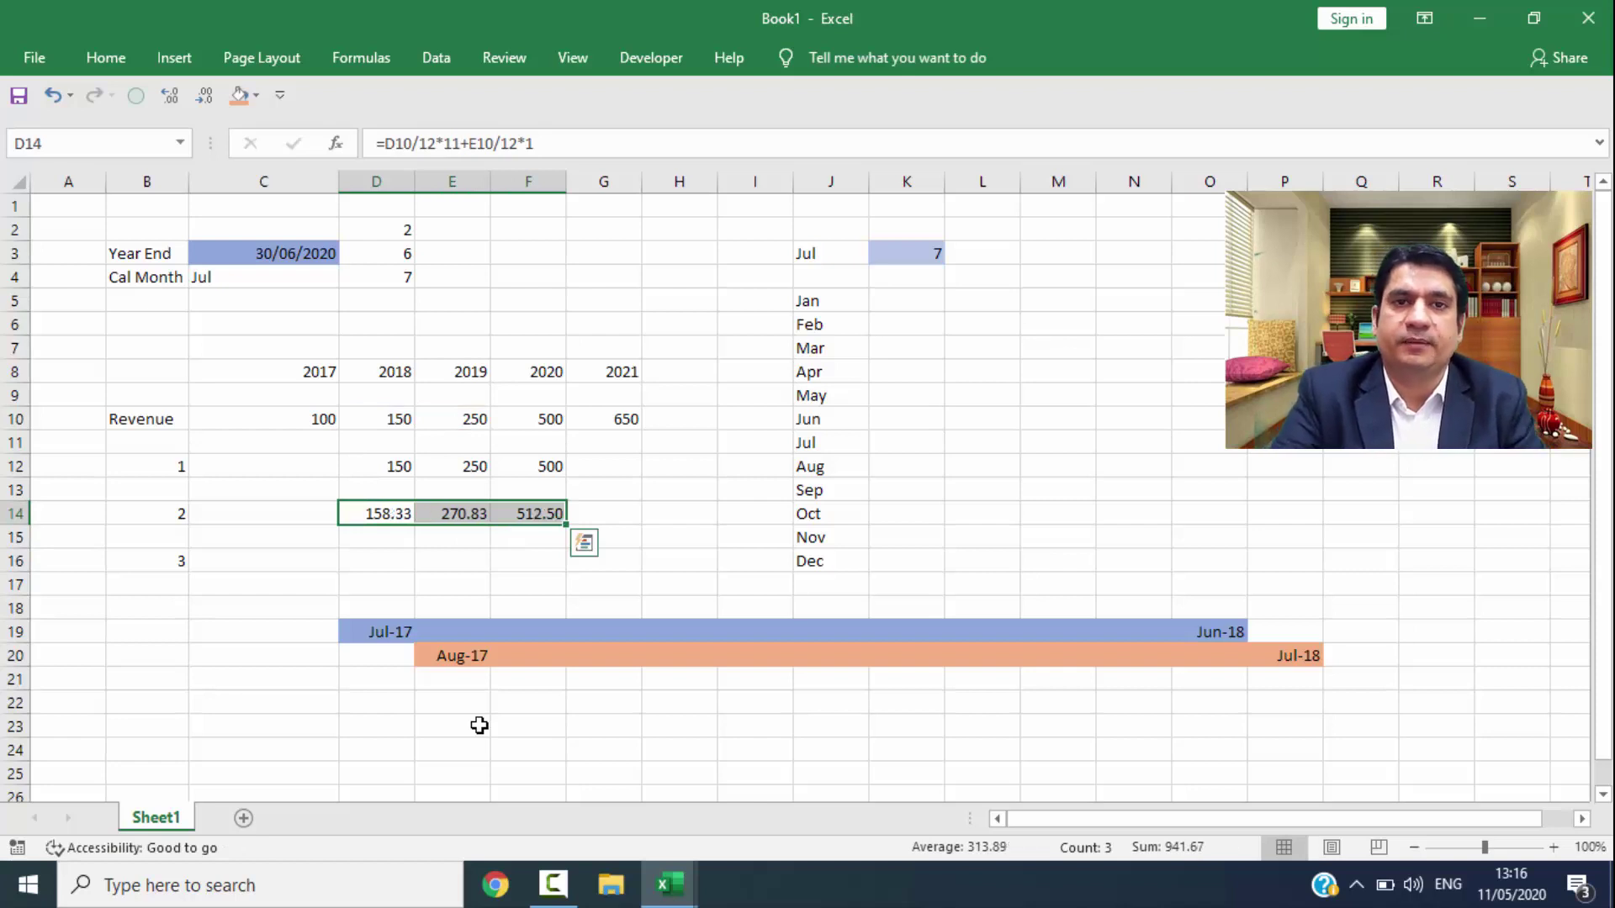
key(Right)
key(Right)
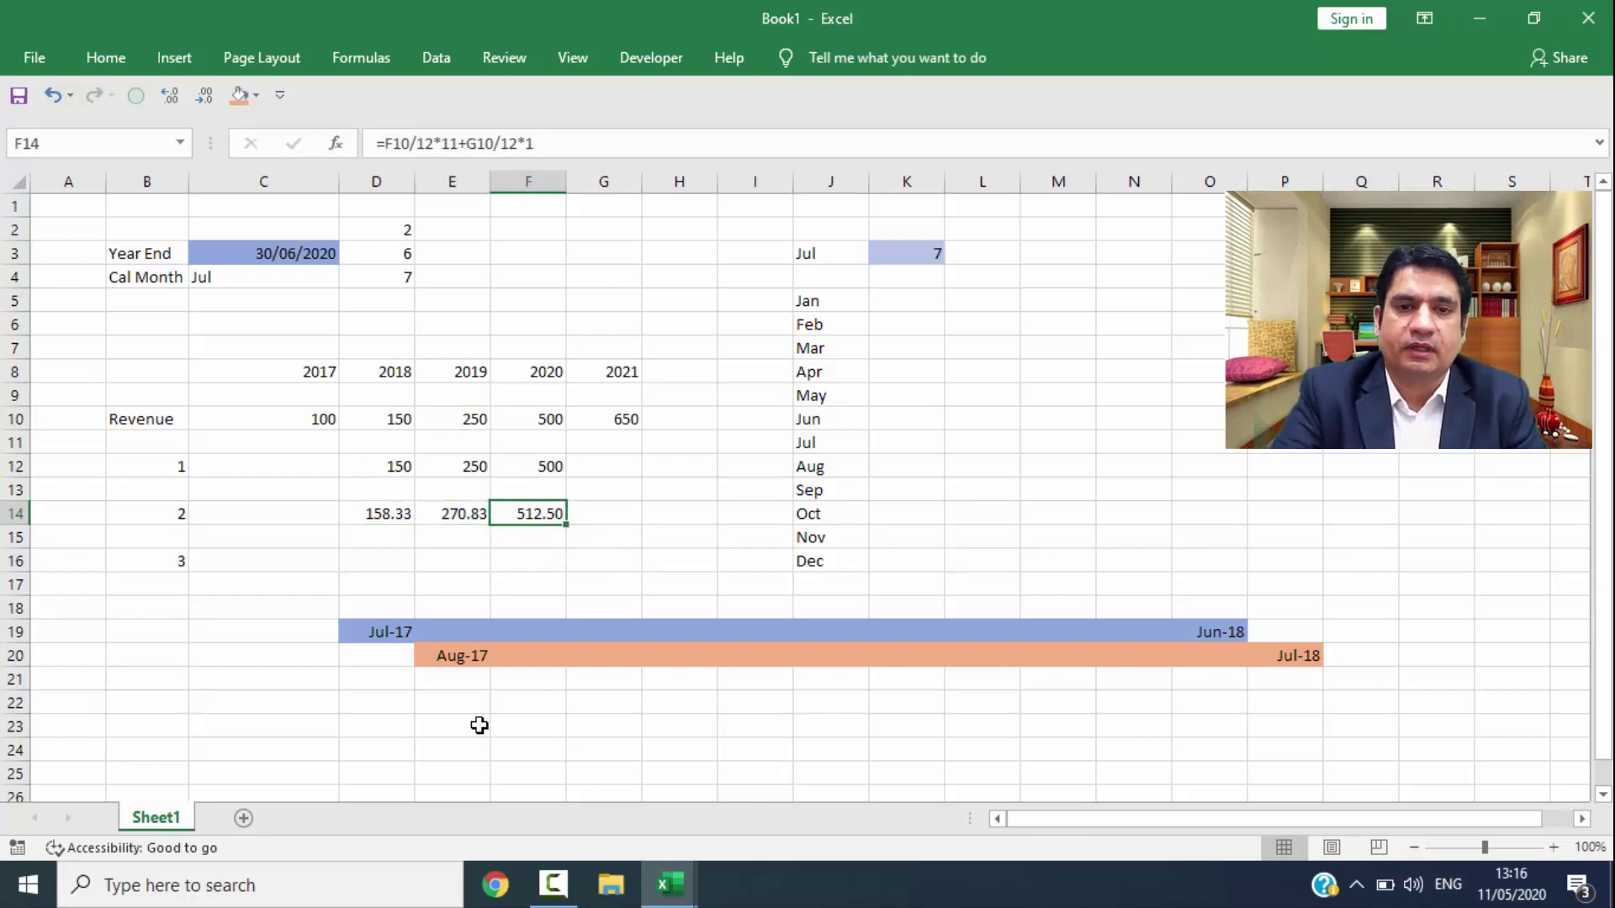
key(Right)
key(Right)
key(Right)
key(Right)
key(Right)
Step: Set the Cal Month input in K3 to 11 (Nov)
key(ctrl+Up)
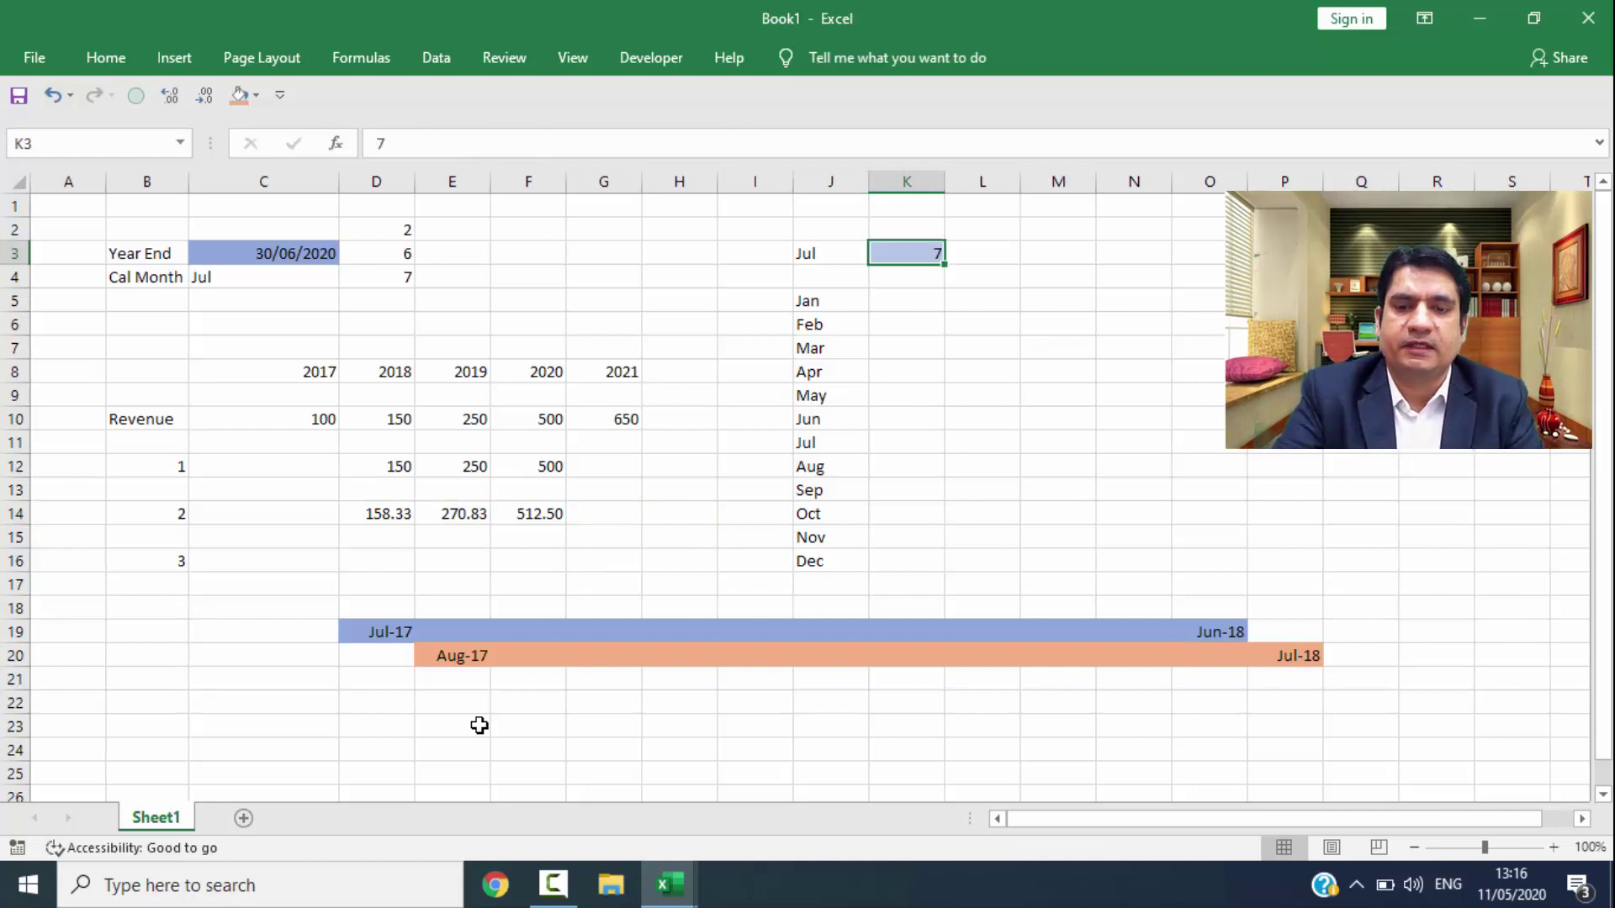
text(11)
key(Return)
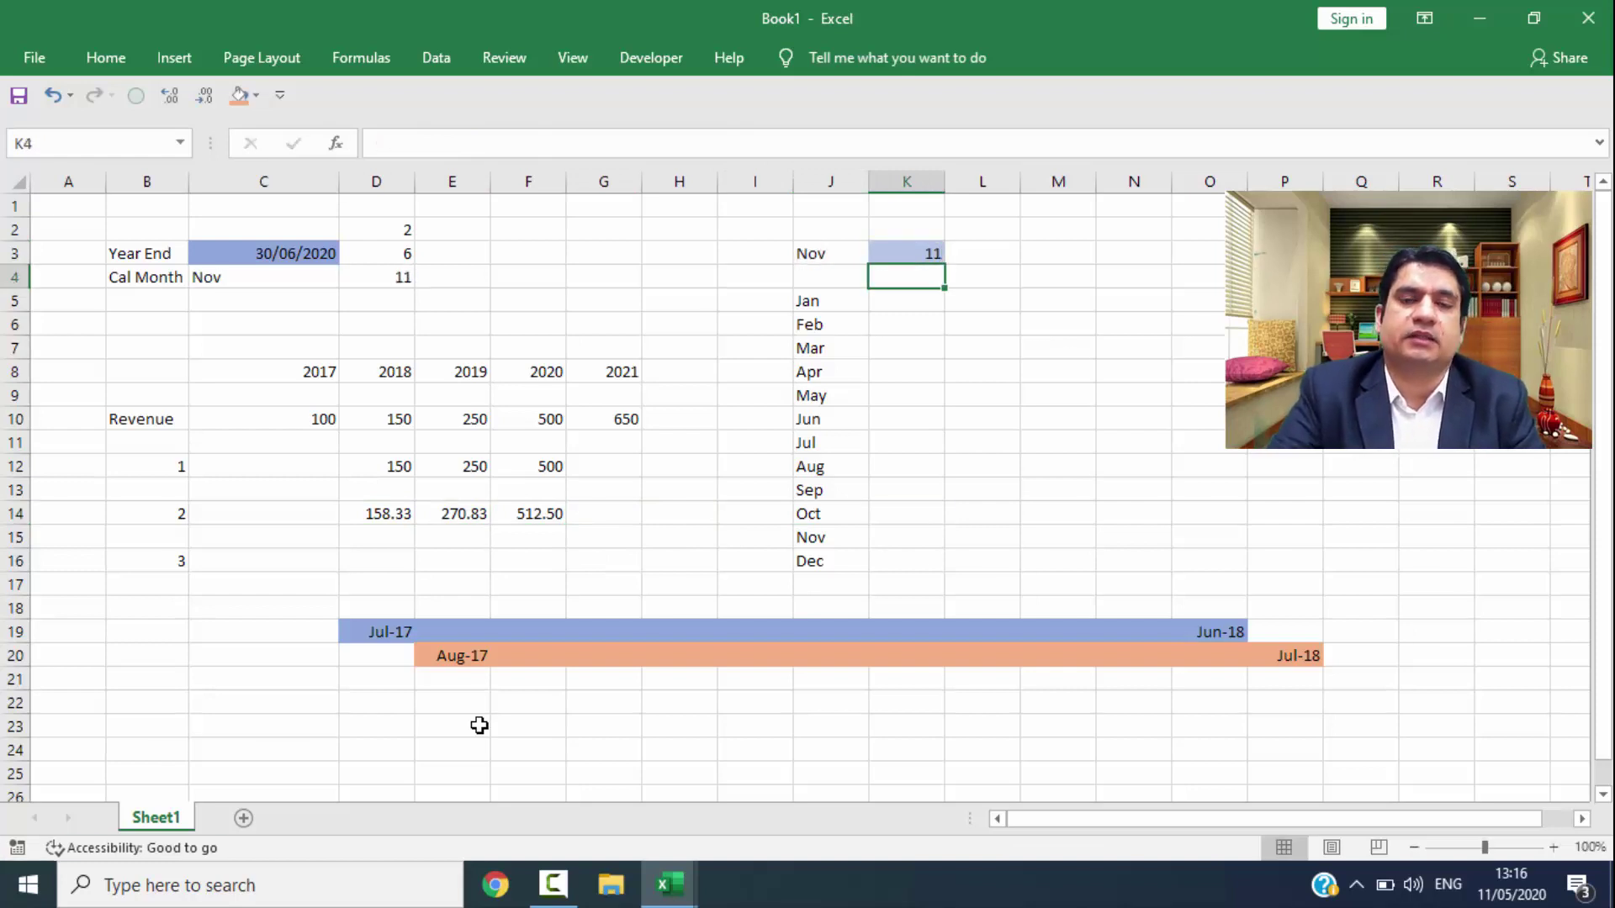
Step: Extend the orange row-20 bar's fill through T20, clear the repeated Jul-18 values, and enter Nov-18 in T20
key(Down)
key(Down)
key(Down)
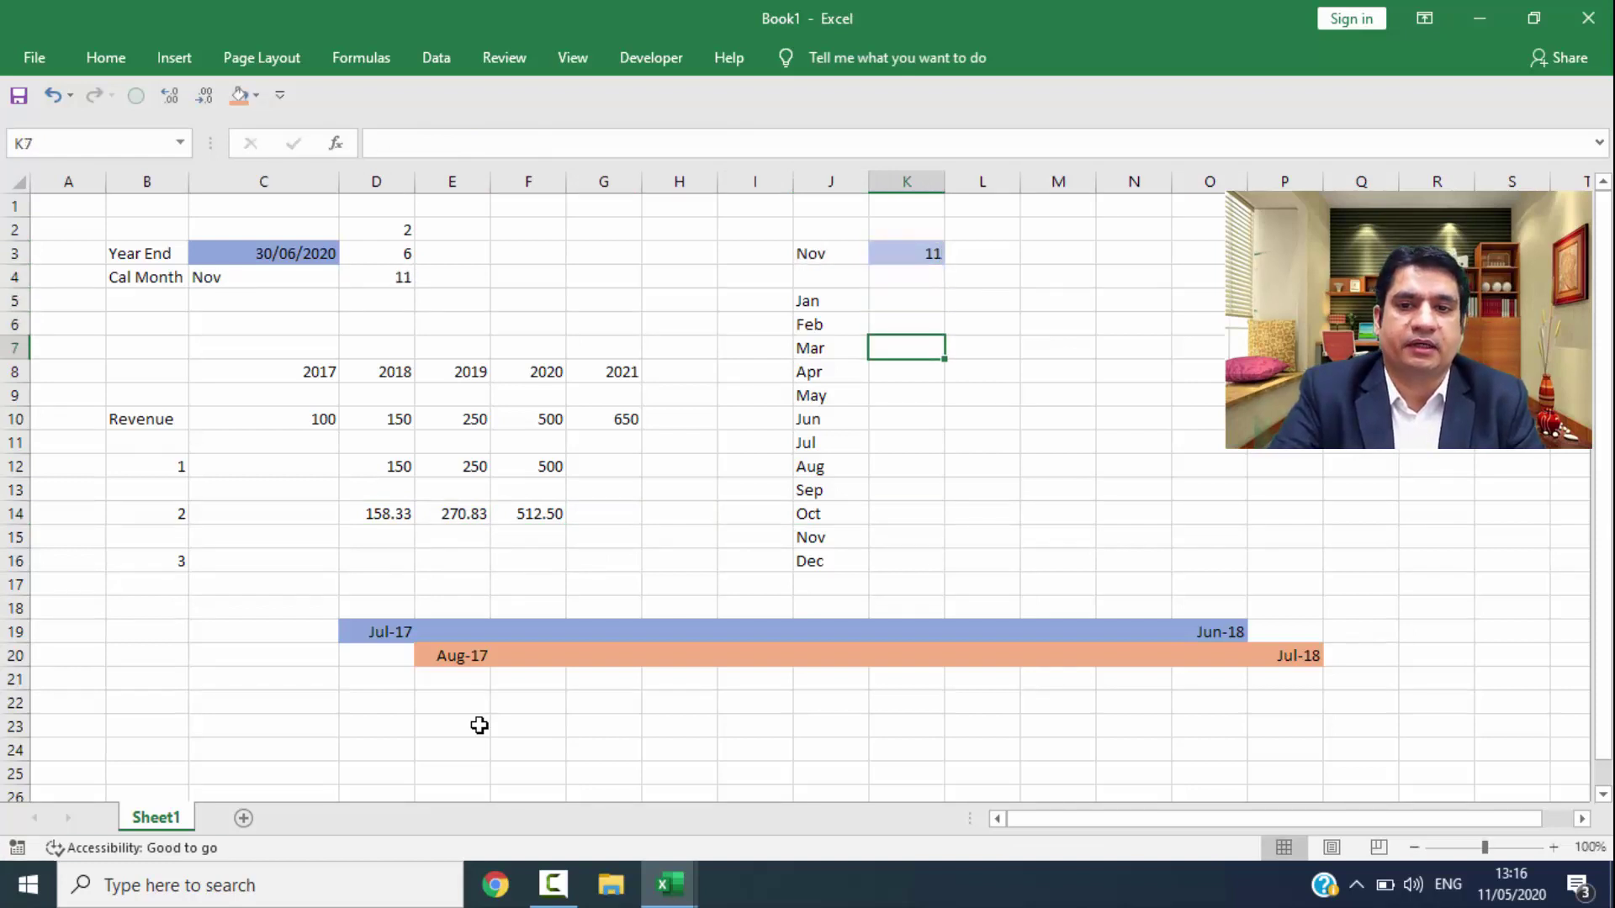
key(Down)
key(Down)
key(Down)
key(Down)
key(Down)
key(Down)
key(Right)
key(Right)
key(Right)
key(Right)
key(Right)
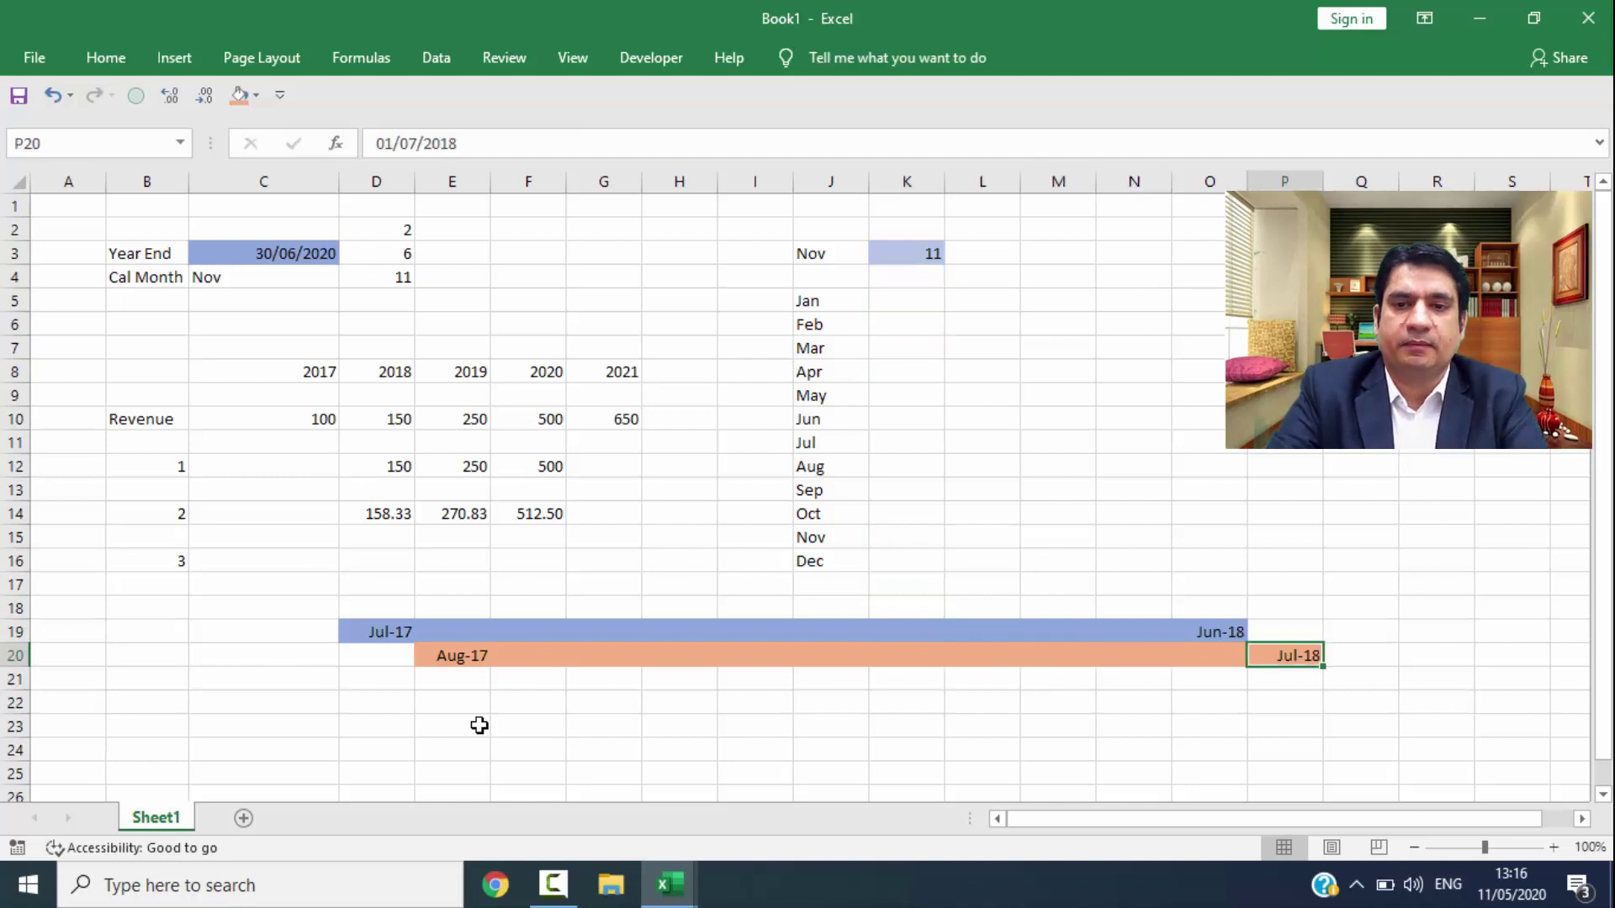
key(shift+Right)
key(shift+Right)
key(shift+Right)
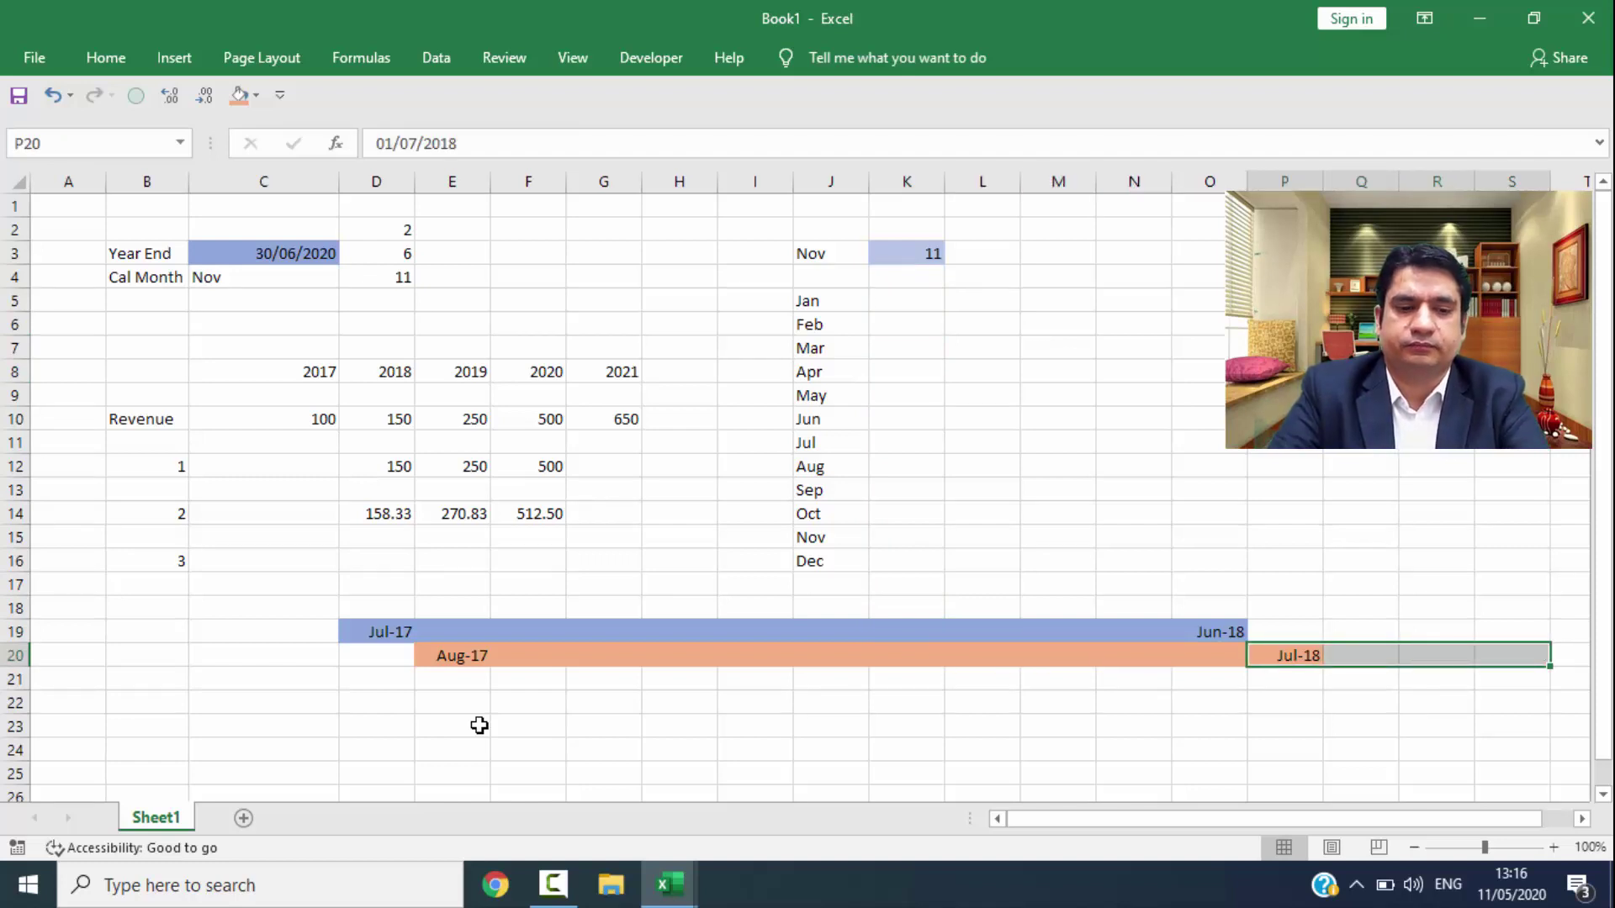
key(ctrl+r)
key(shift+Right)
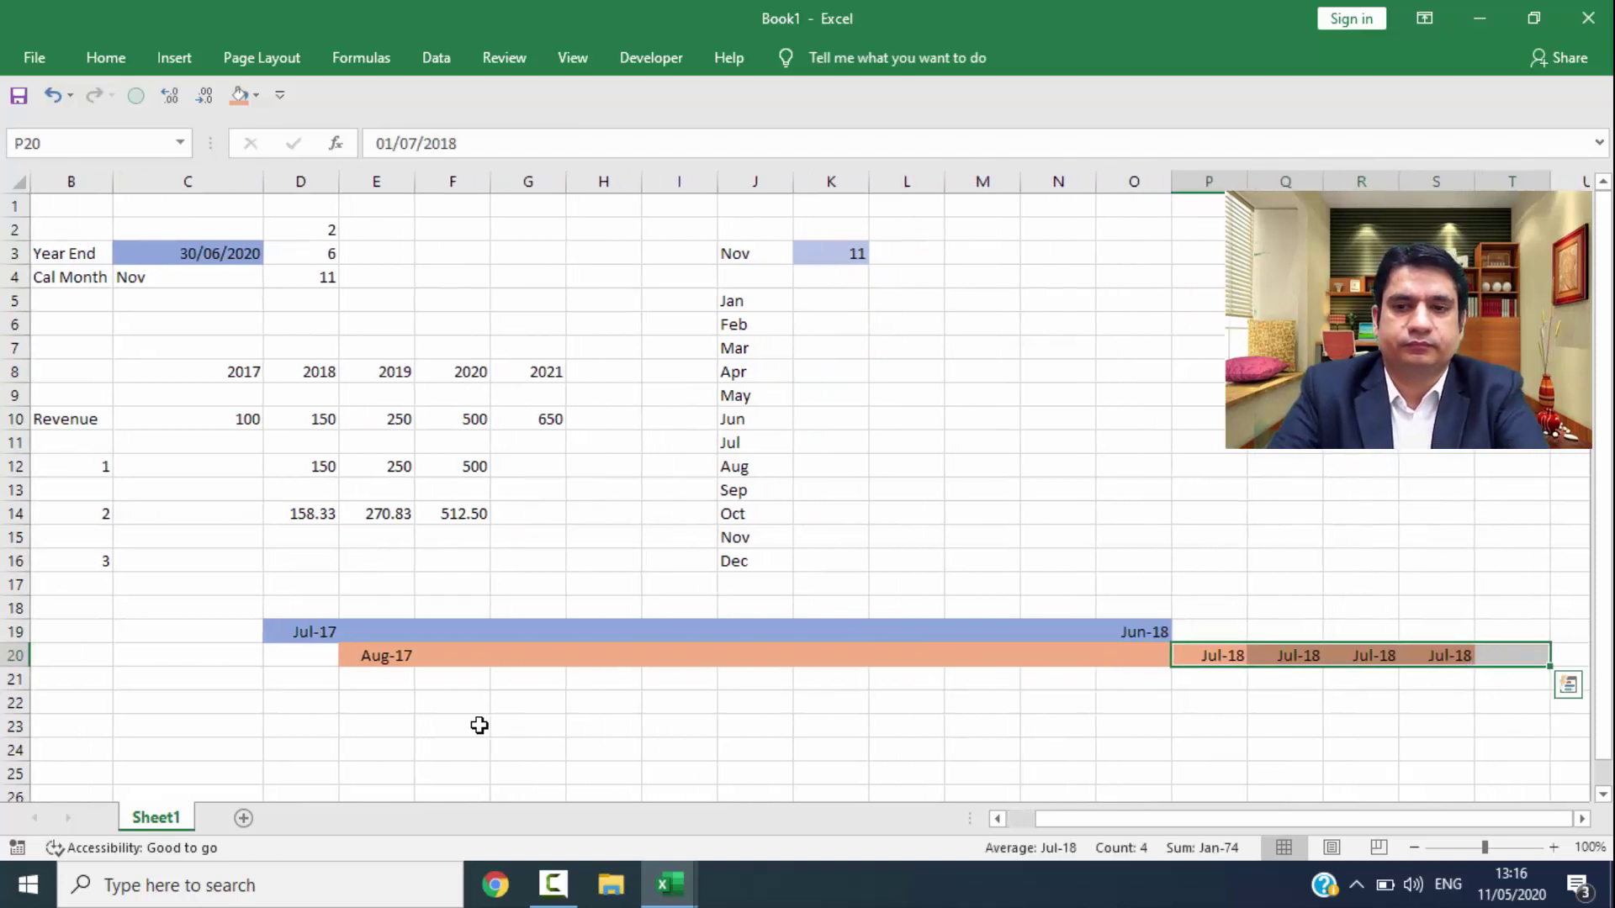
key(ctrl+r)
key(Delete)
key(Right)
key(Right)
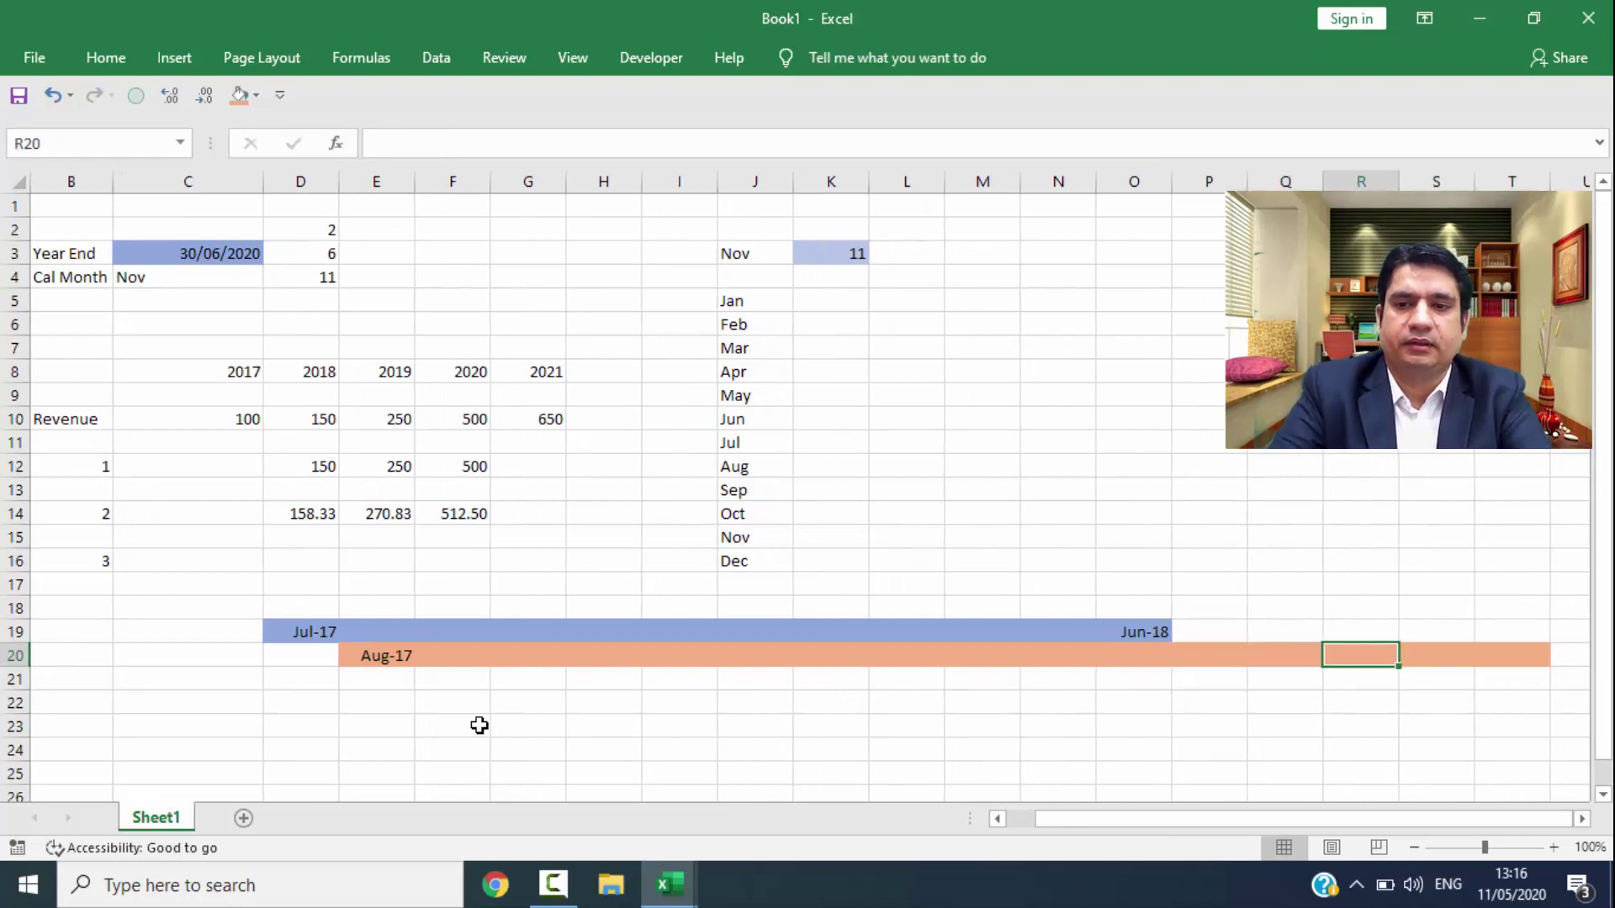
key(Right)
key(Right)
text(Nov)
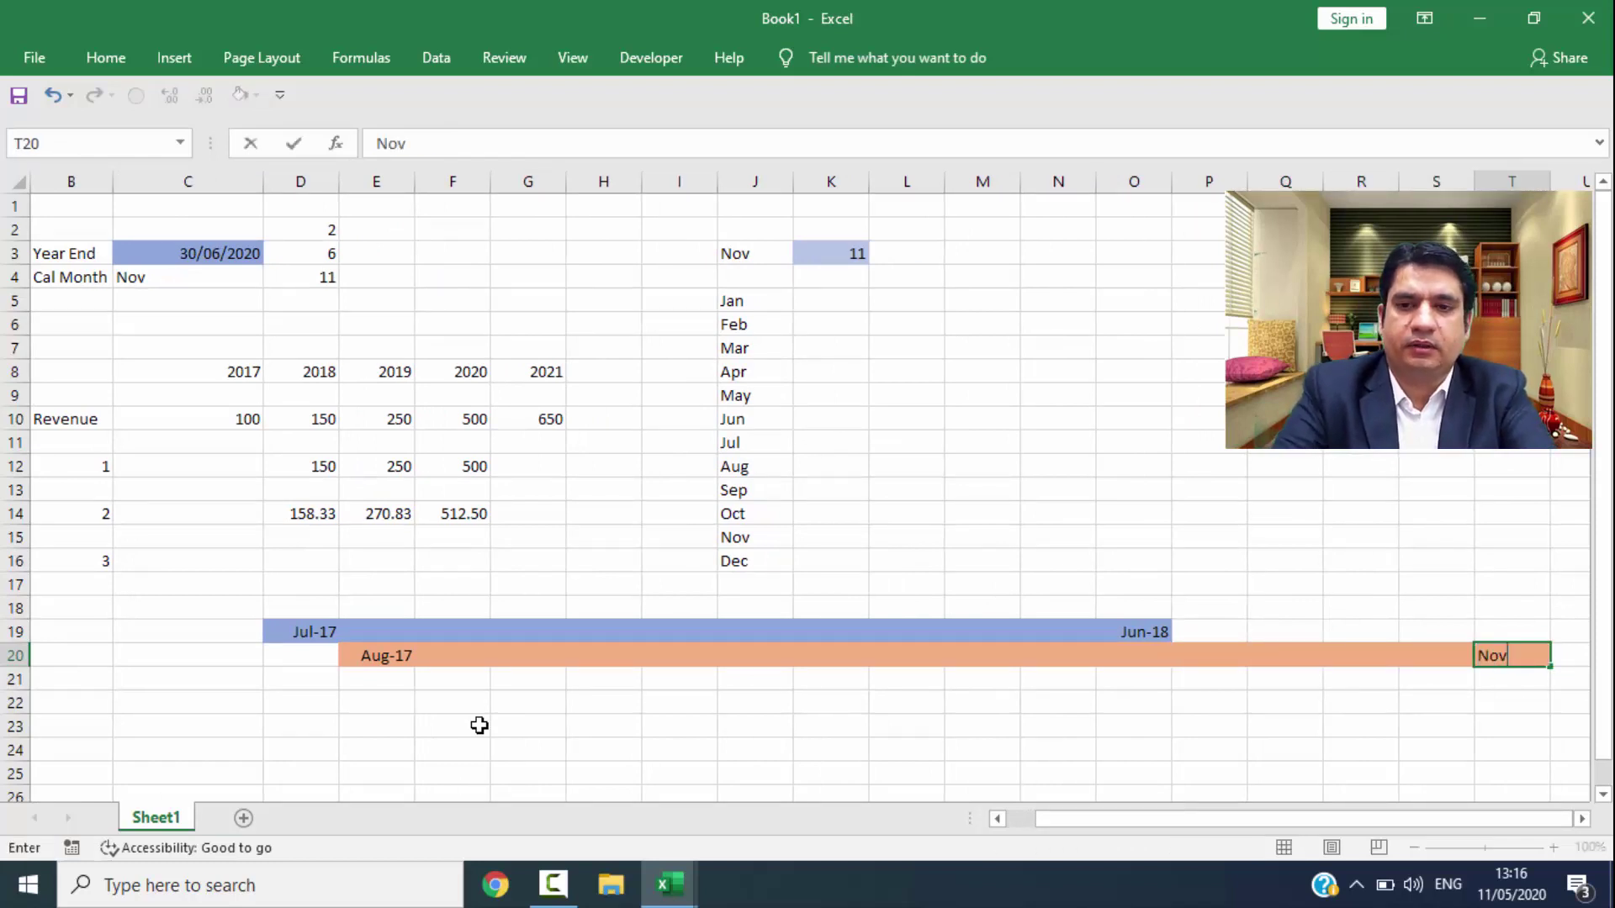
text(-18)
key(Return)
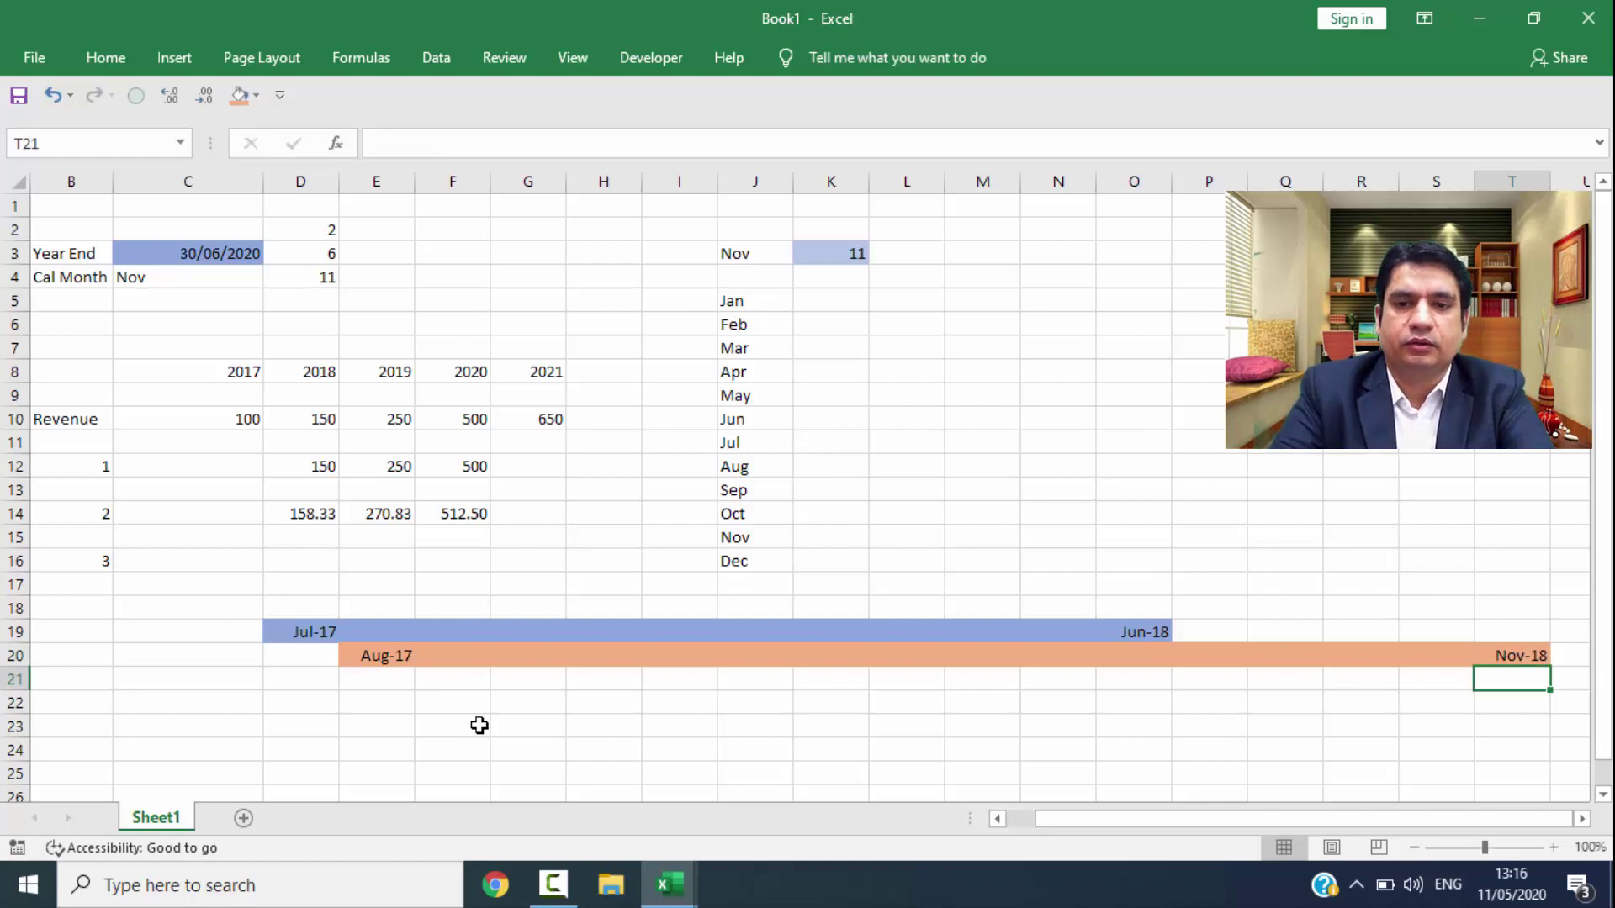
Step: Clear the old bar start cells E20:I20
key(Left)
key(Left)
key(Left)
key(Left)
key(Left)
key(Left)
key(Left)
key(Left)
key(Left)
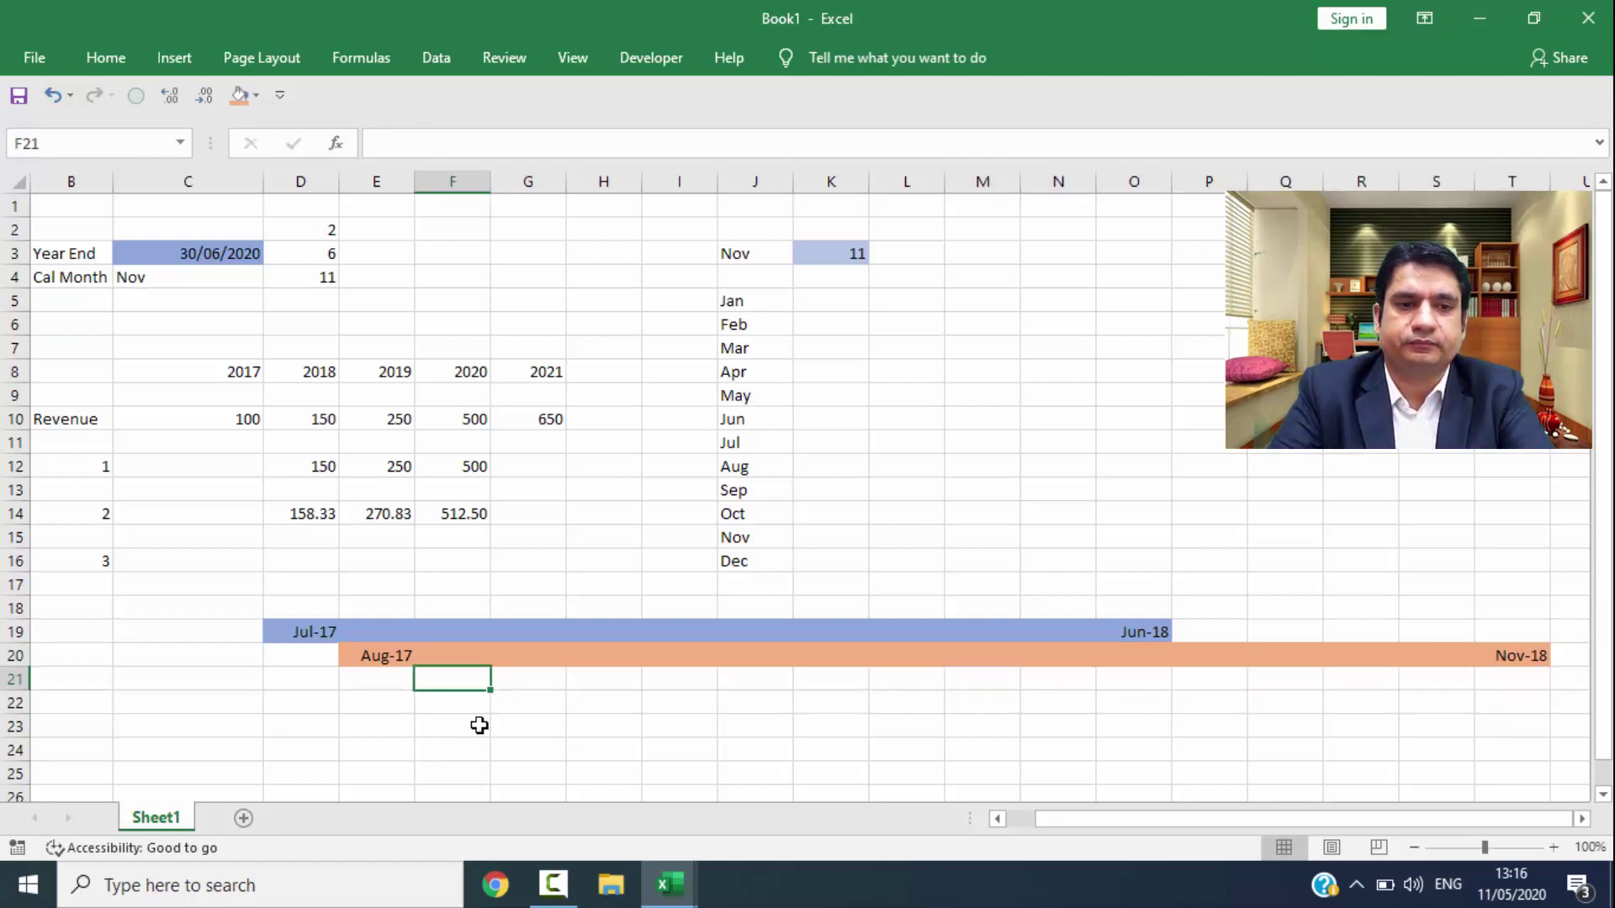
key(Up)
key(Left)
key(shift+Right)
key(shift+Right)
key(shift+Right)
key(shift+Right)
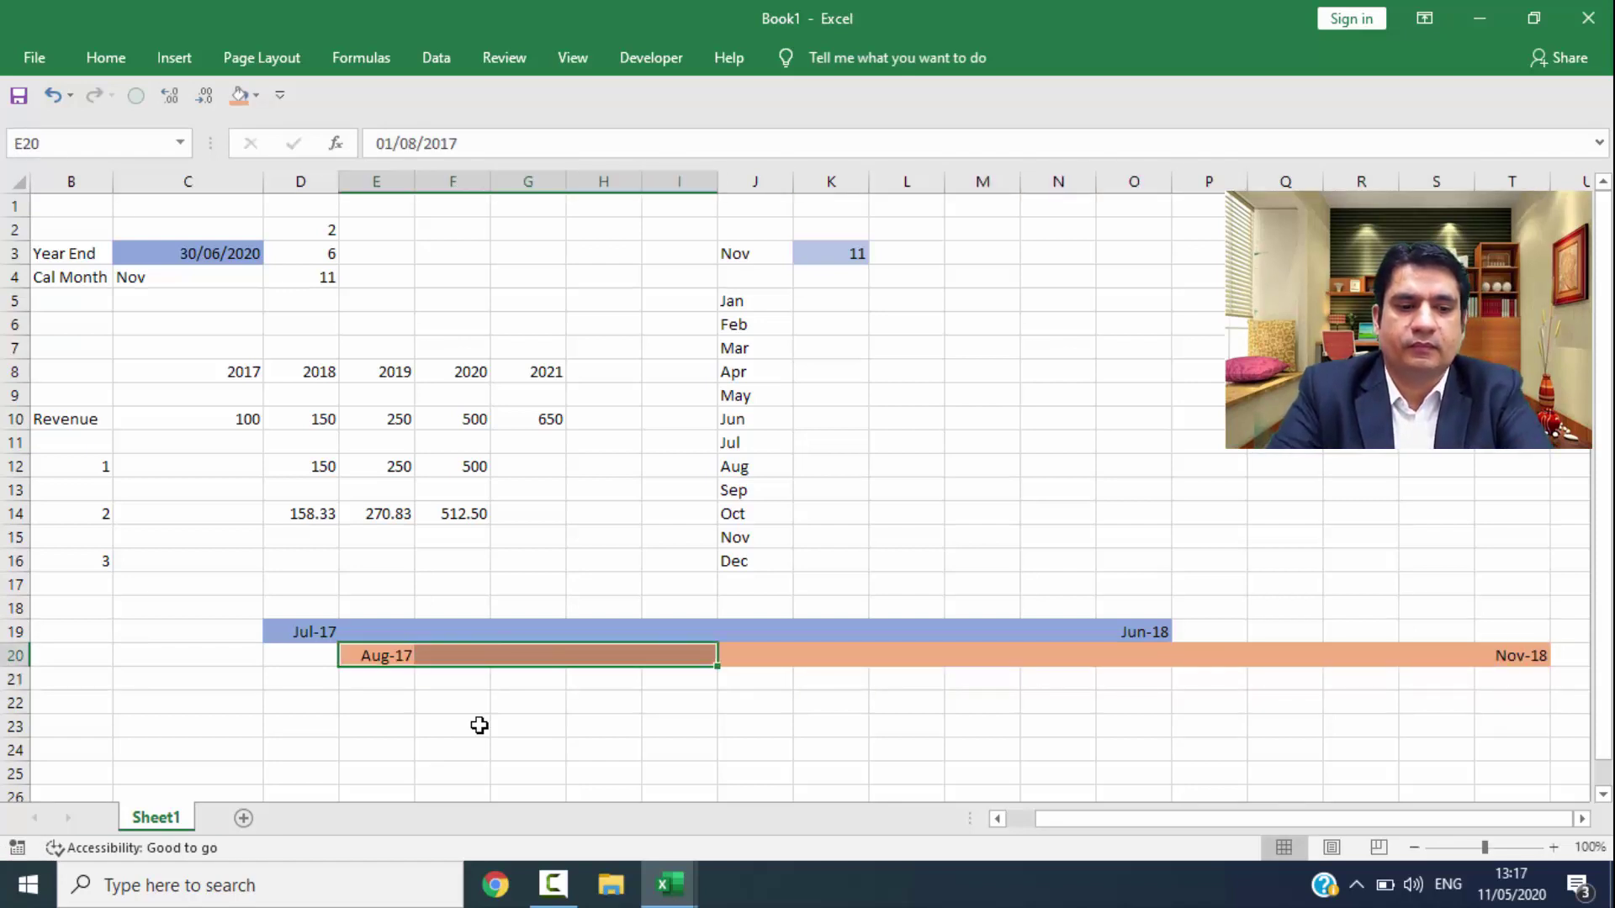
key(alt+e)
key(a)
key(a)
key(Right)
key(Right)
key(Right)
key(Right)
key(Right)
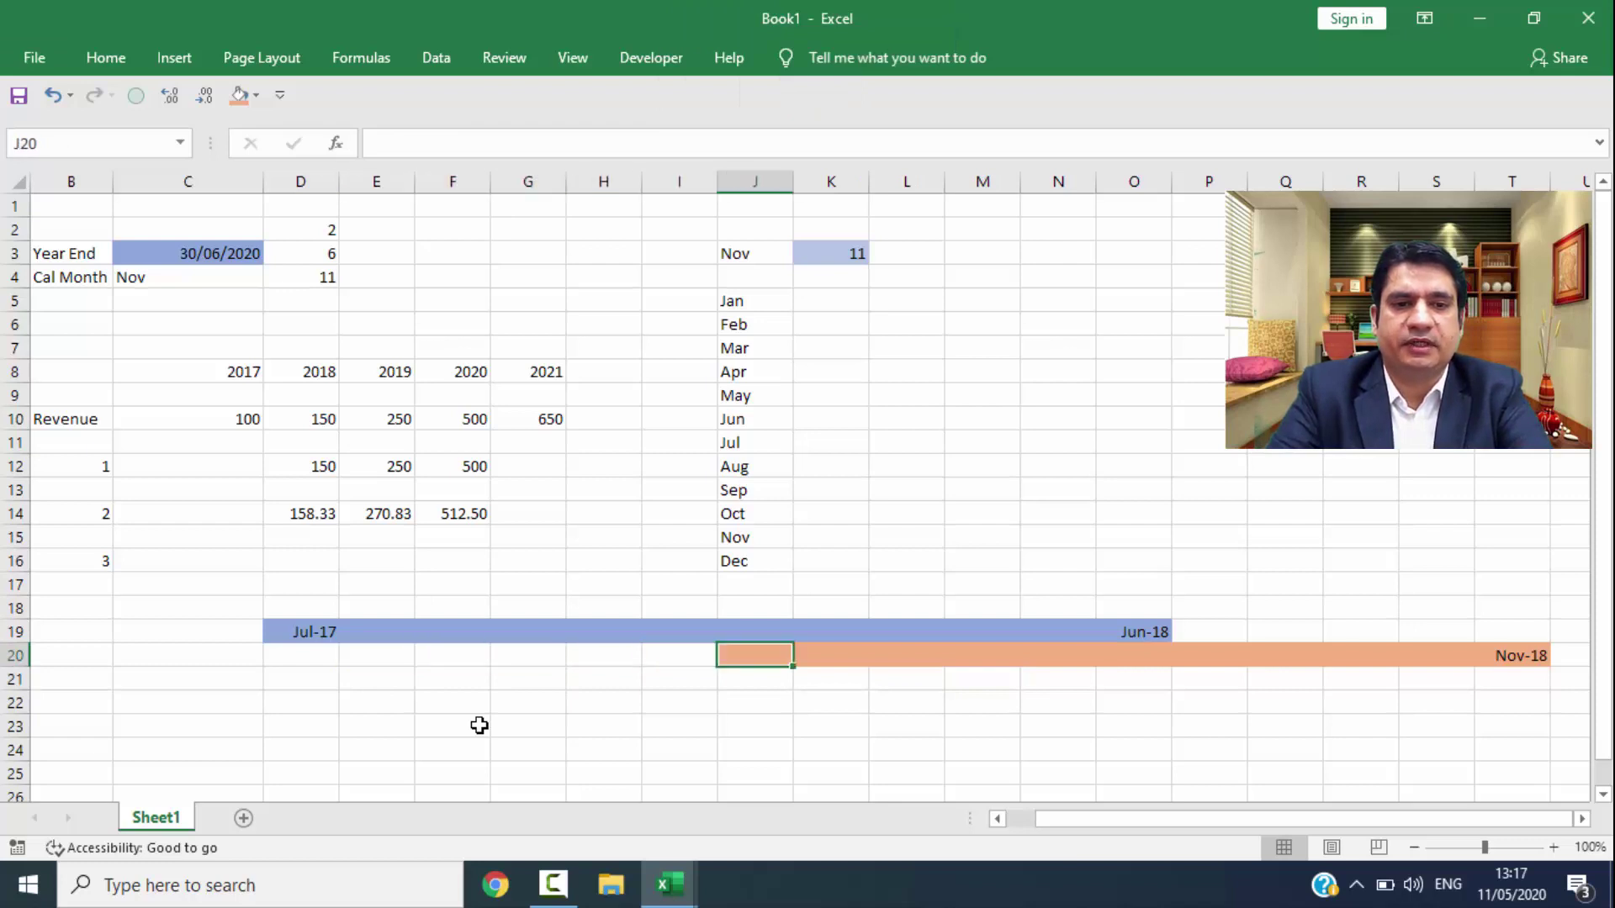
key(Left)
Step: Copy J20's orange fill into I20 and enter Dec-17 as the bar's new start
key(Up)
key(Left)
key(Left)
key(Left)
key(Left)
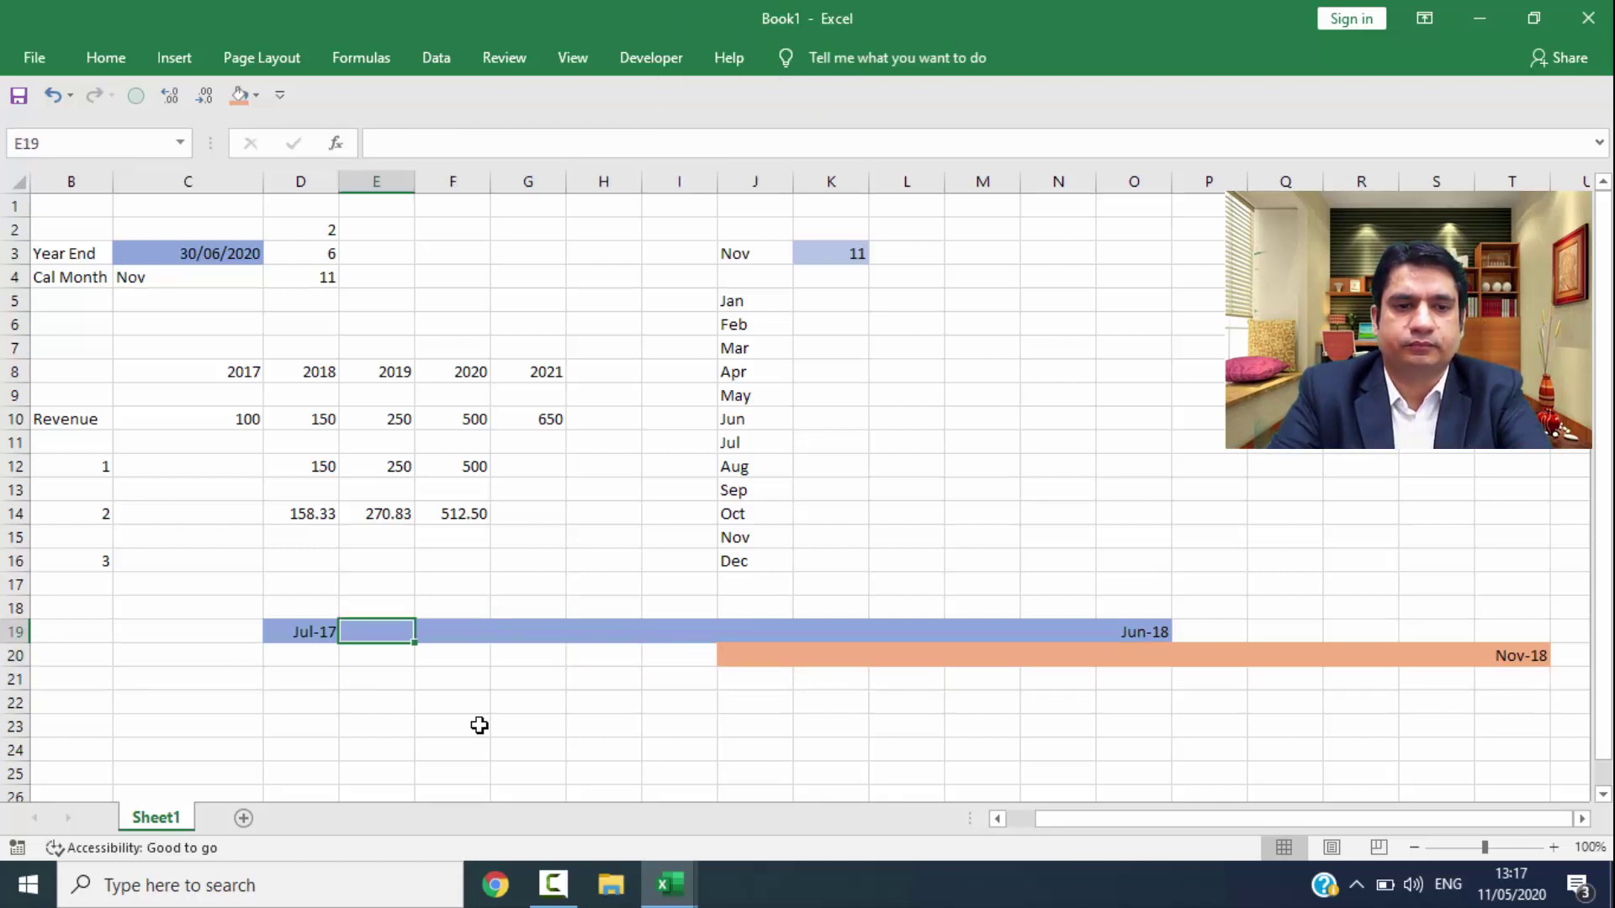
key(Left)
key(shift+Right)
key(shift+Right)
key(shift+Right)
key(shift+Right)
key(Right)
key(Right)
key(Right)
key(Right)
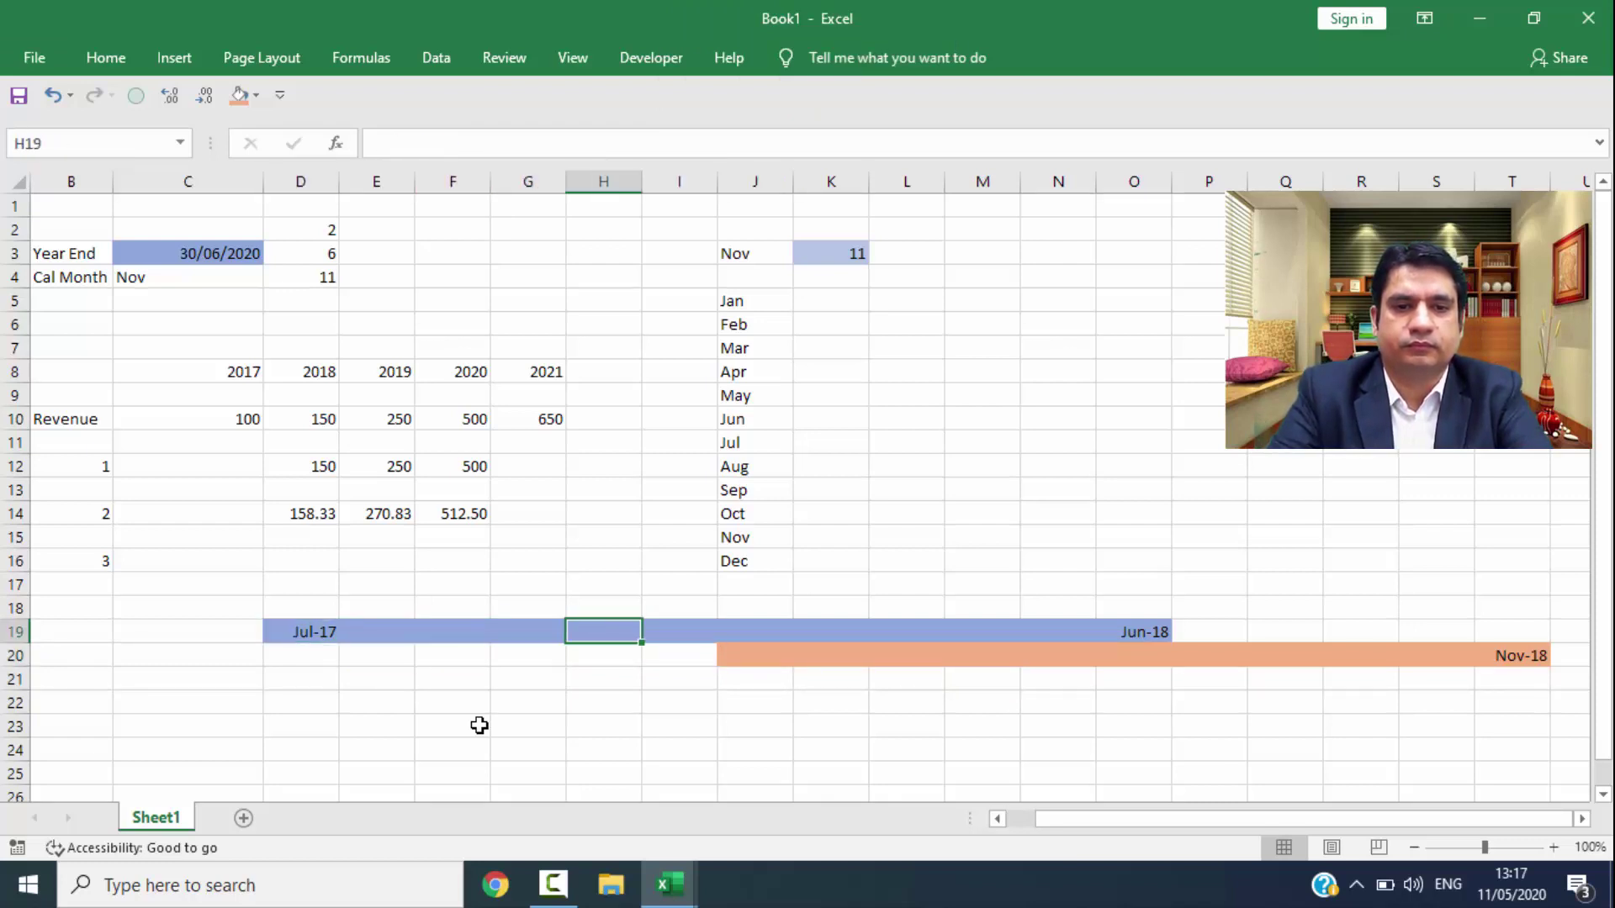
key(Right)
key(Right)
key(Down)
key(ctrl+c)
key(Left)
key(Return)
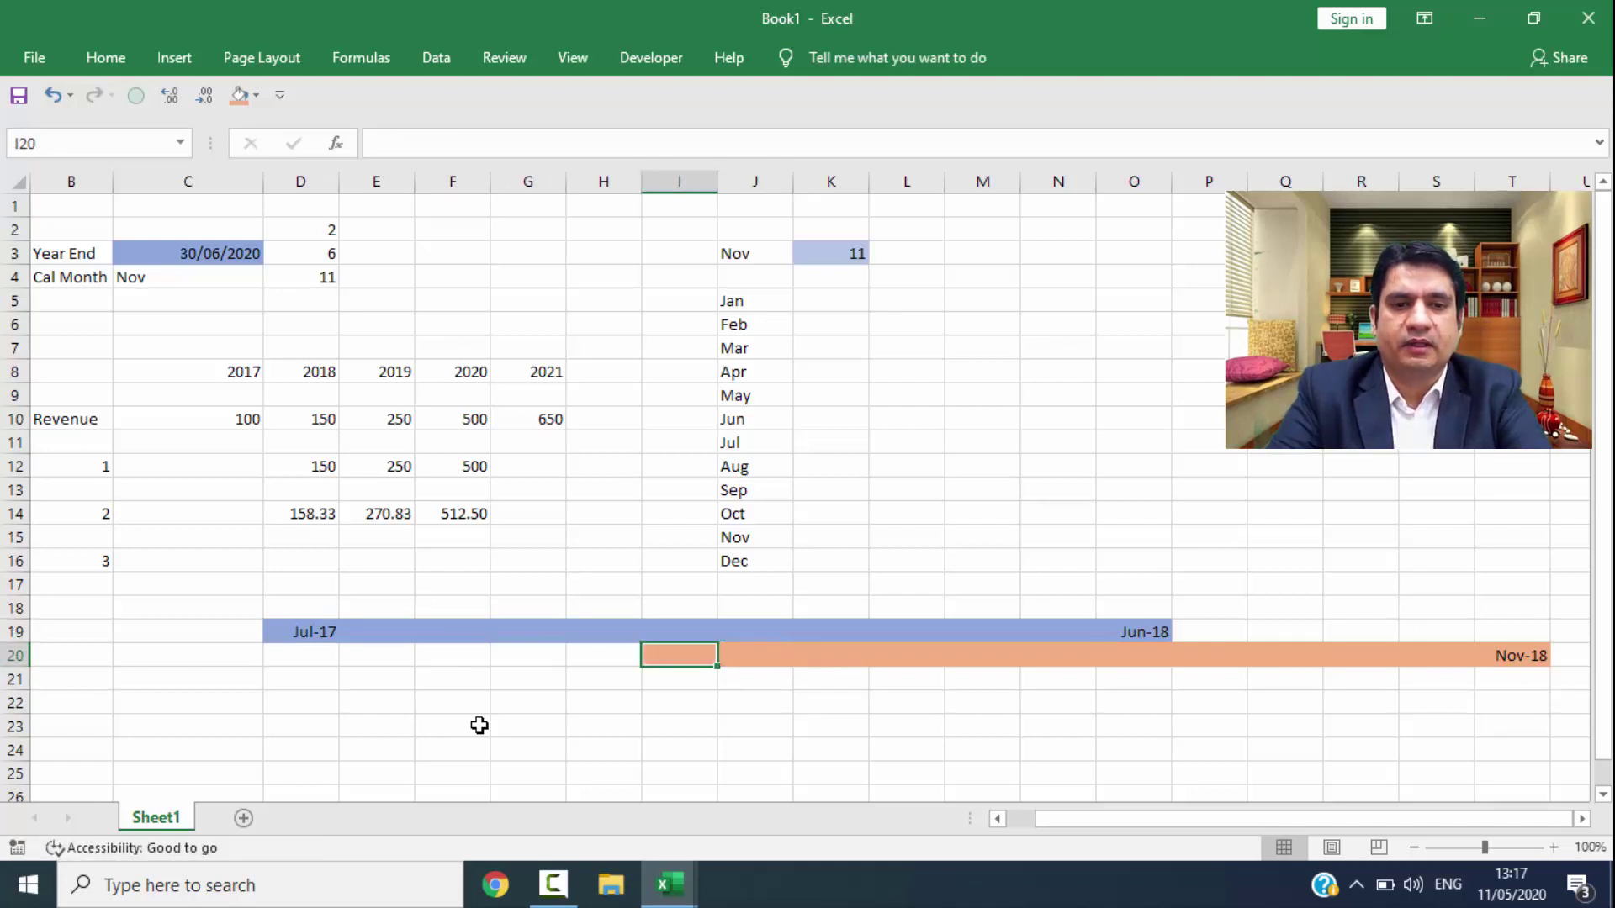
text(Dec-1)
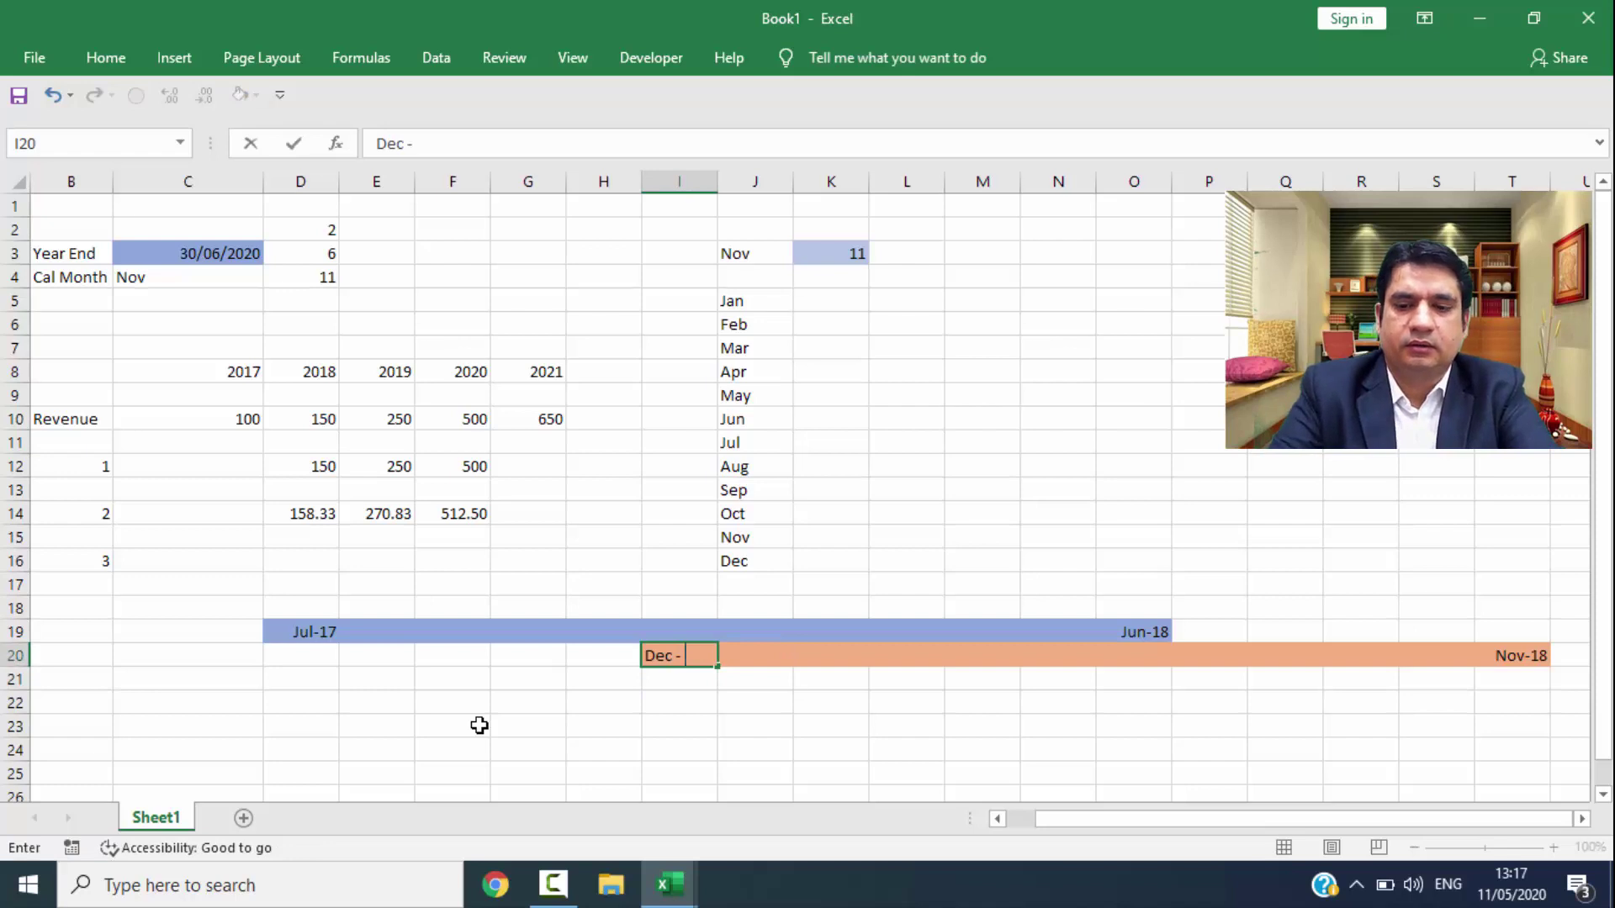
text(7)
key(ctrl+Return)
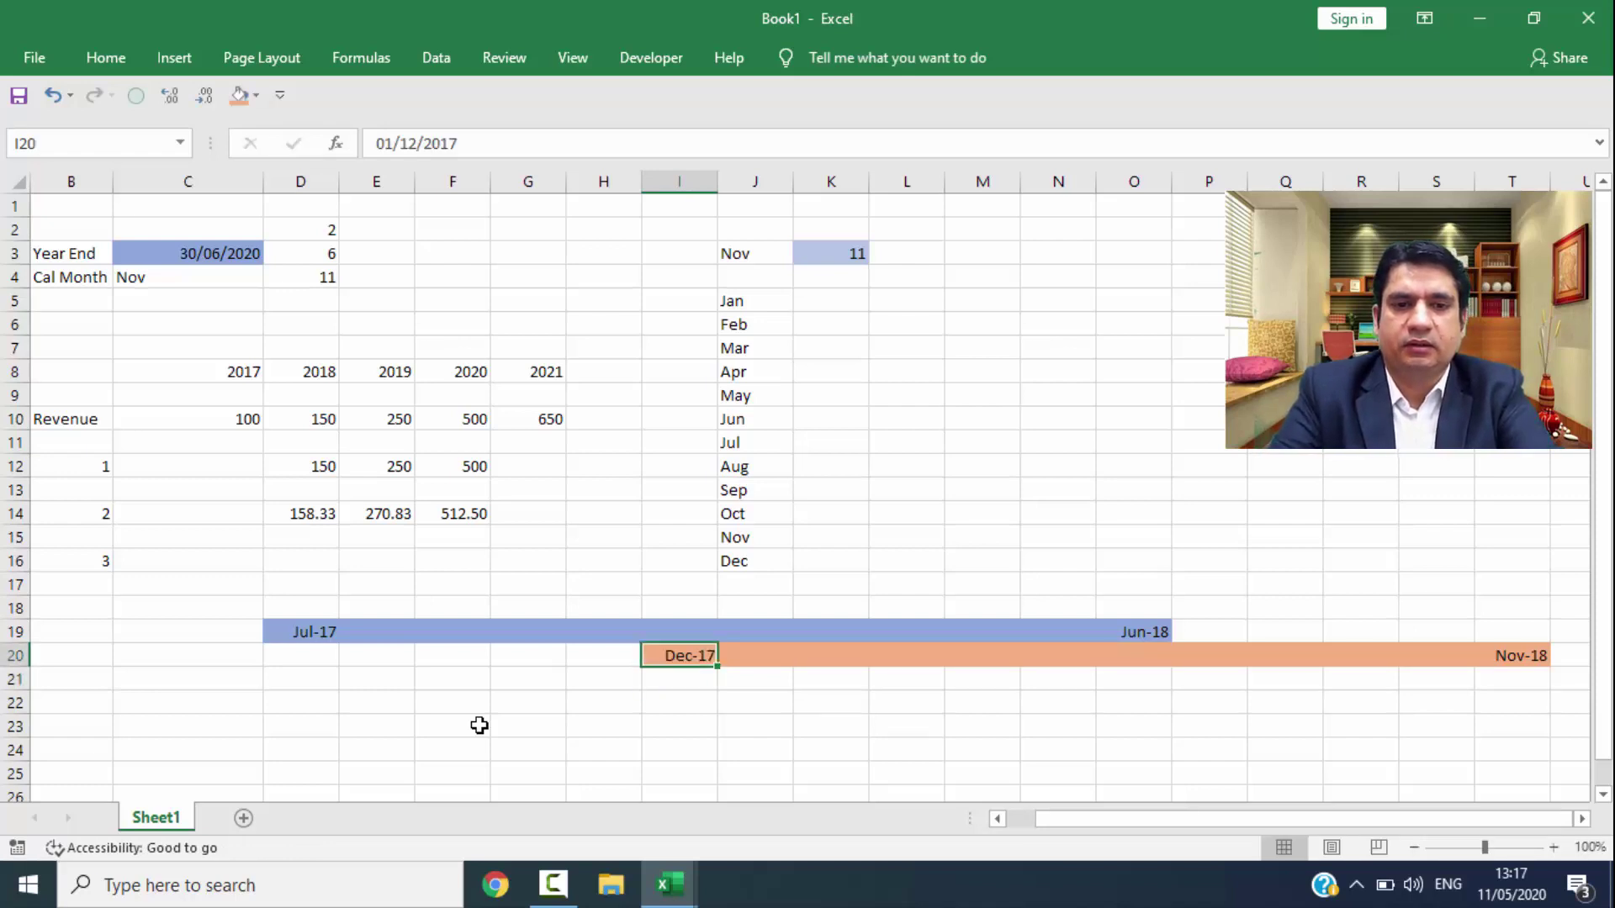
key(ctrl+shift+Right)
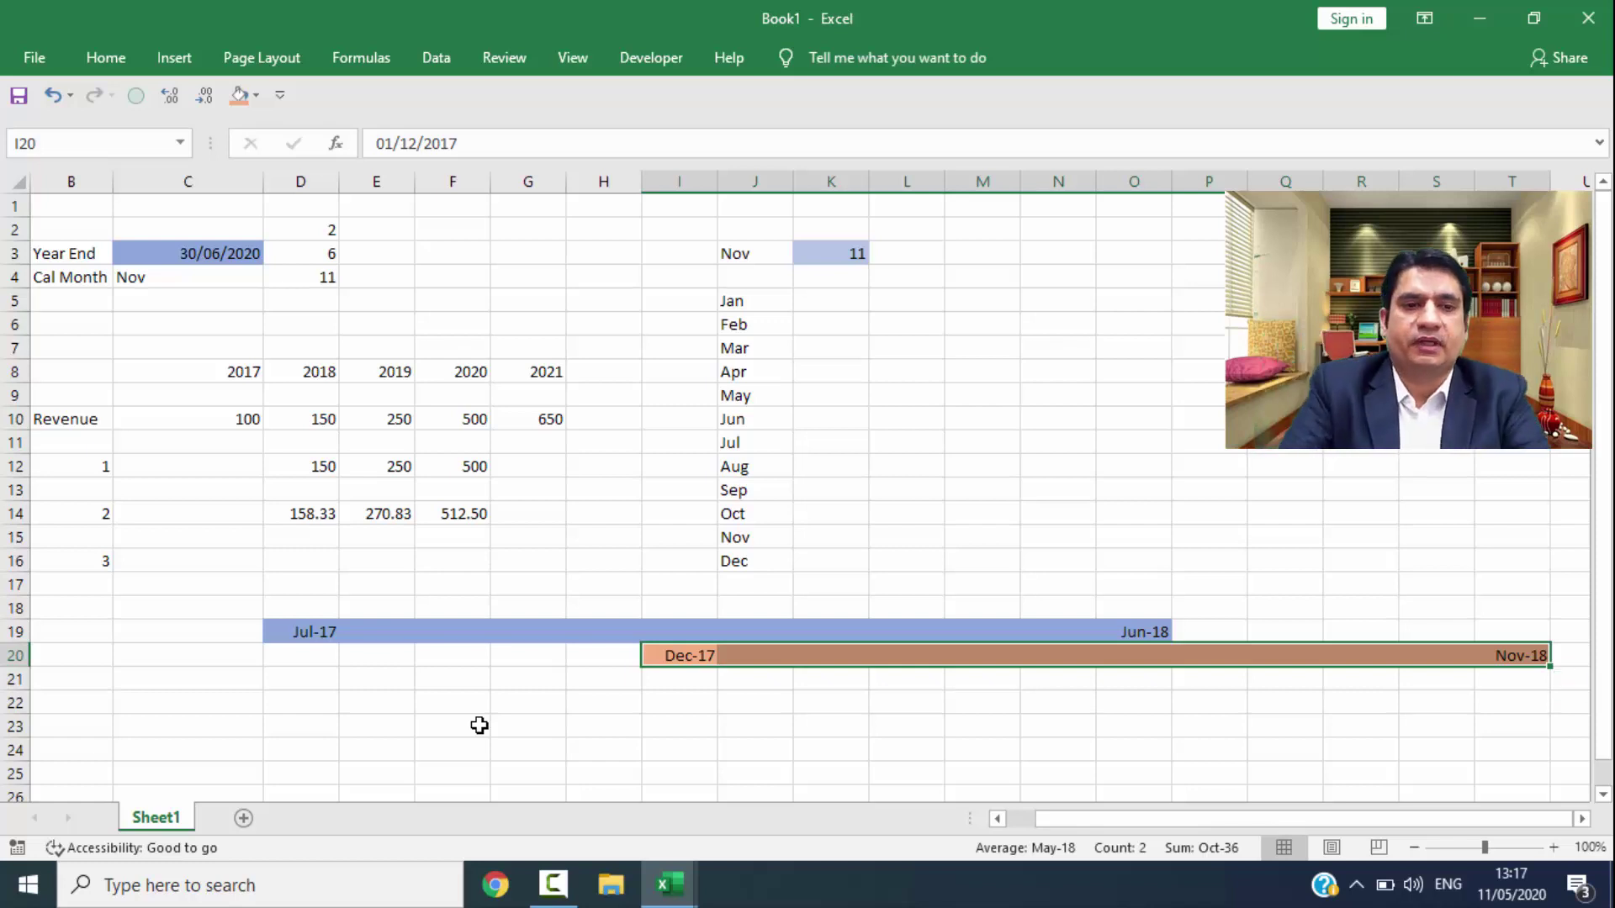
key(Up)
key(Left)
key(Left)
key(Left)
key(Left)
key(Left)
key(Up)
key(Up)
key(Up)
key(Up)
key(Up)
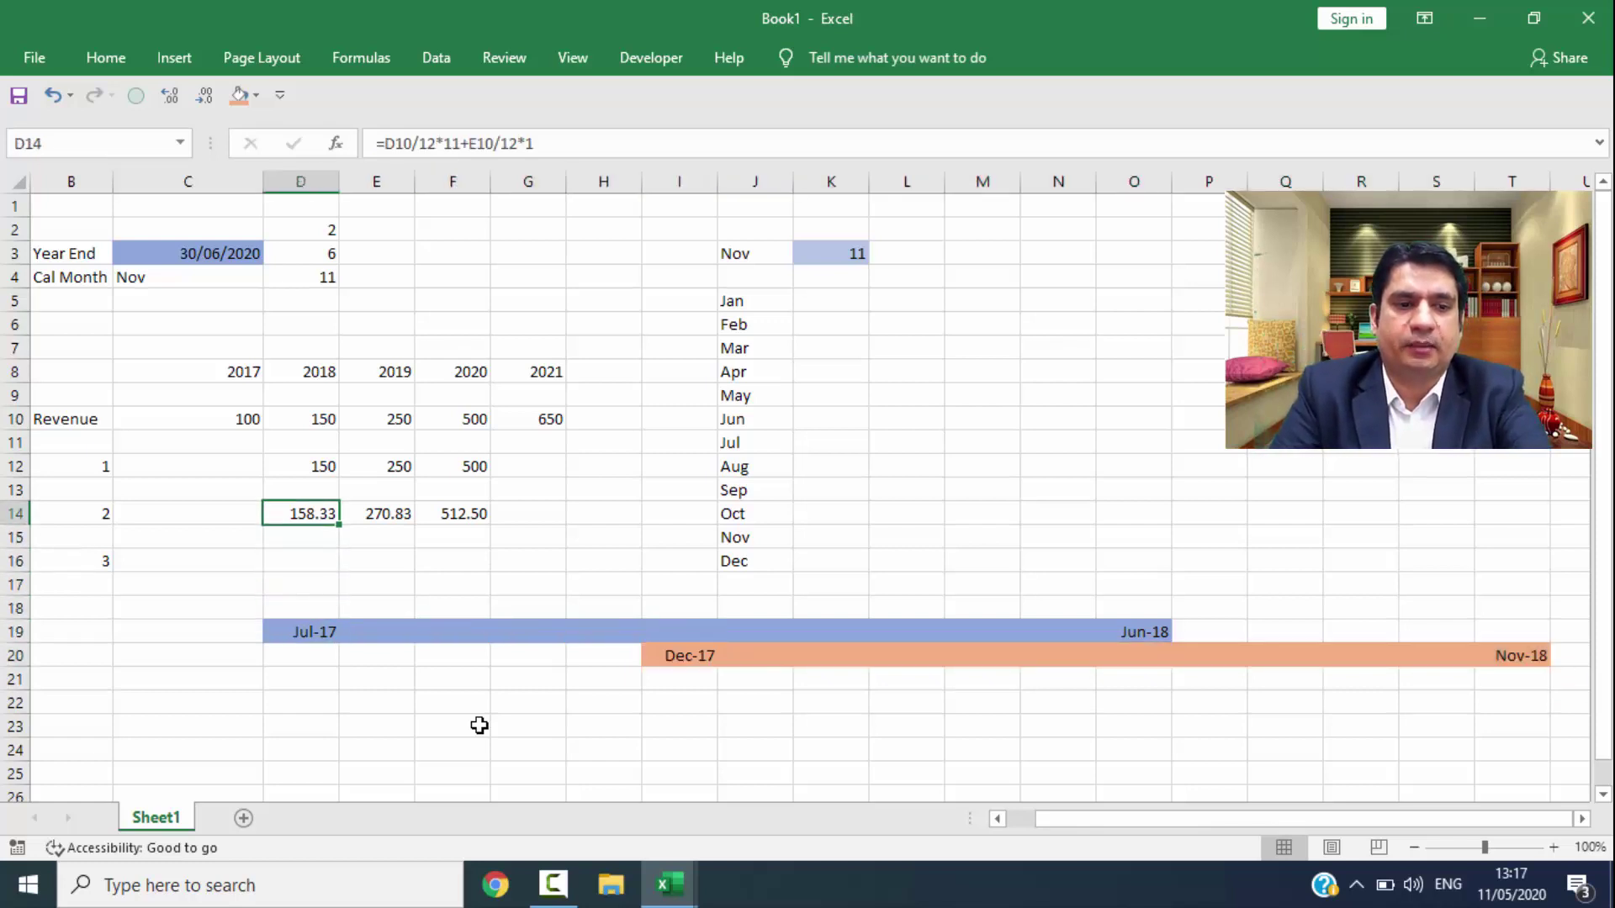
Step: Change D14 to =D10/12*7+E10/12*5 and fill it right across D14:F14
key(F2)
key(Left)
key(Left)
key(Left)
key(Left)
key(Left)
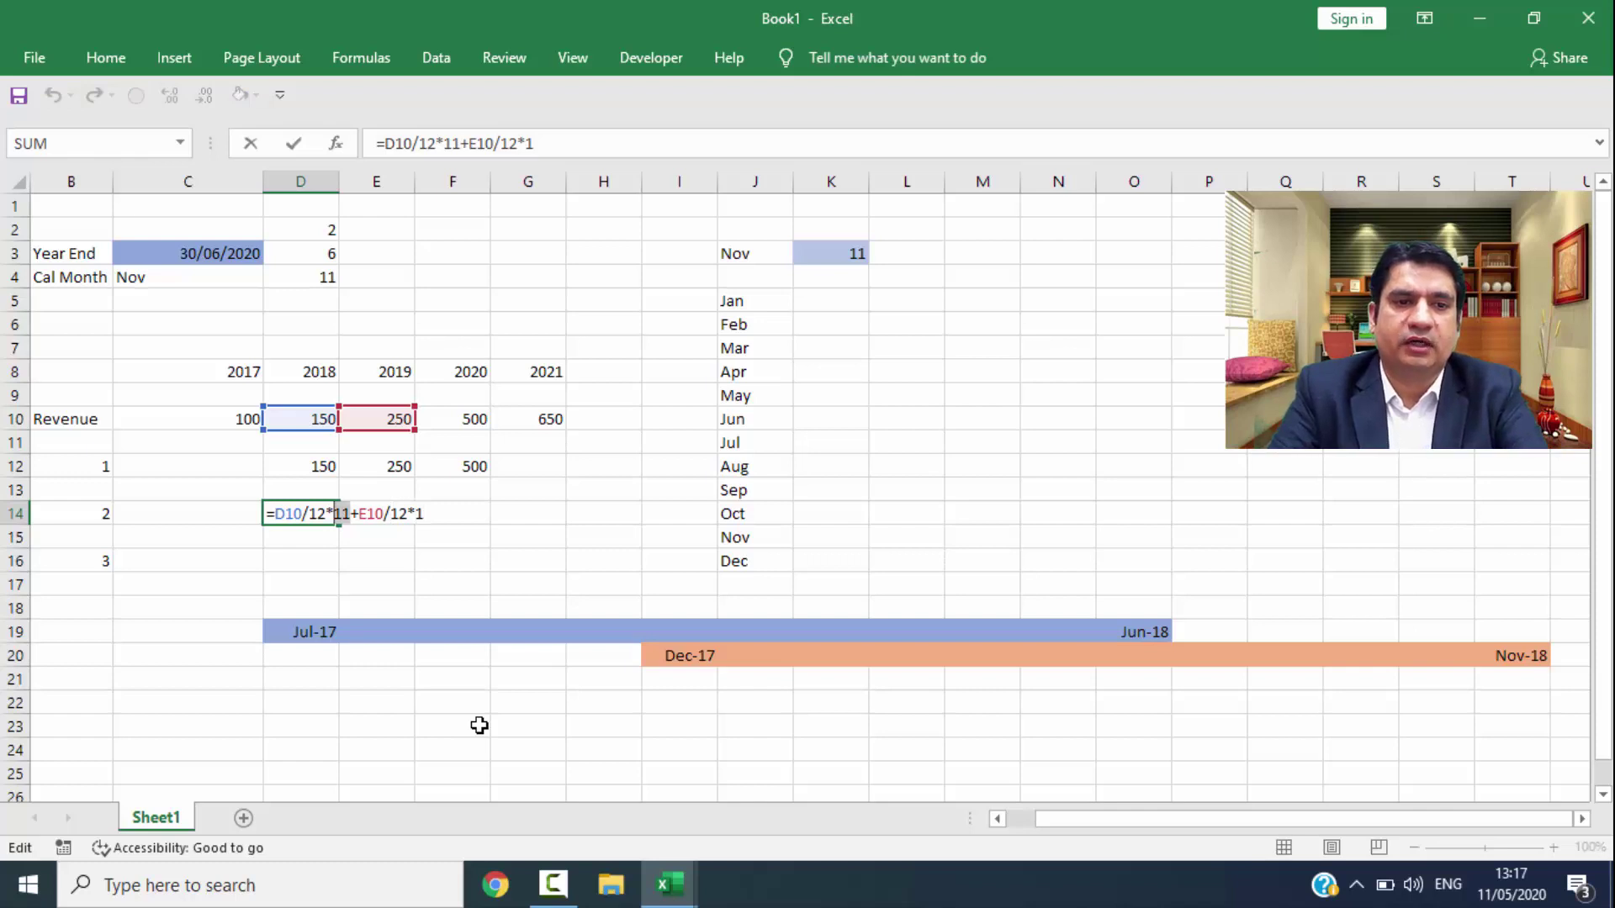
text(7)
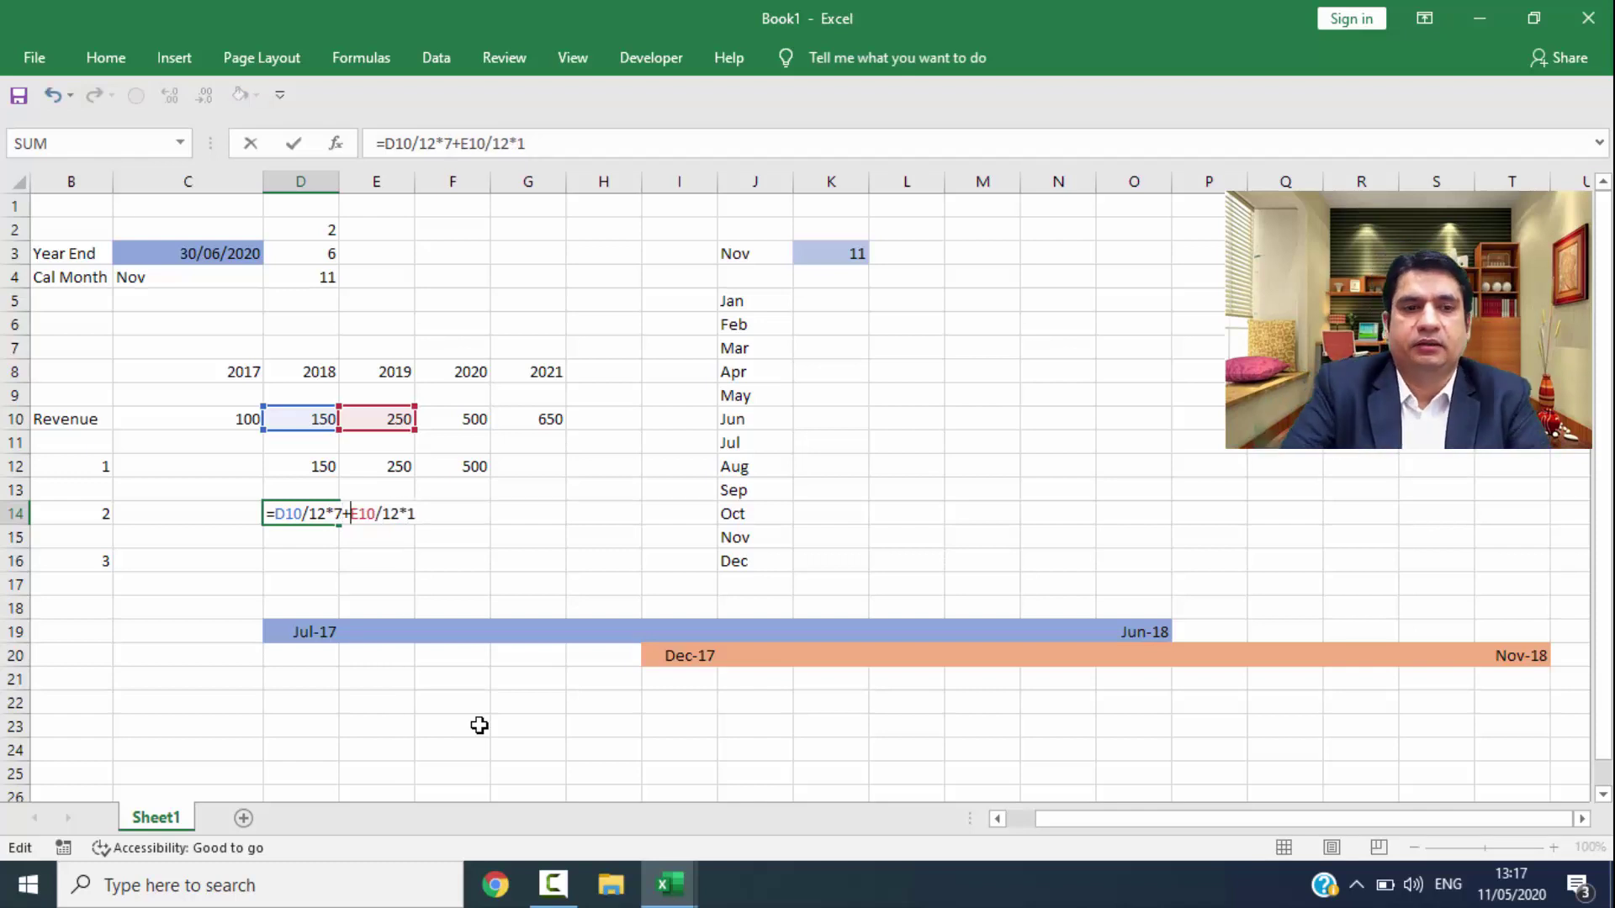
key(Right)
key(Right)
key(Right)
text(5)
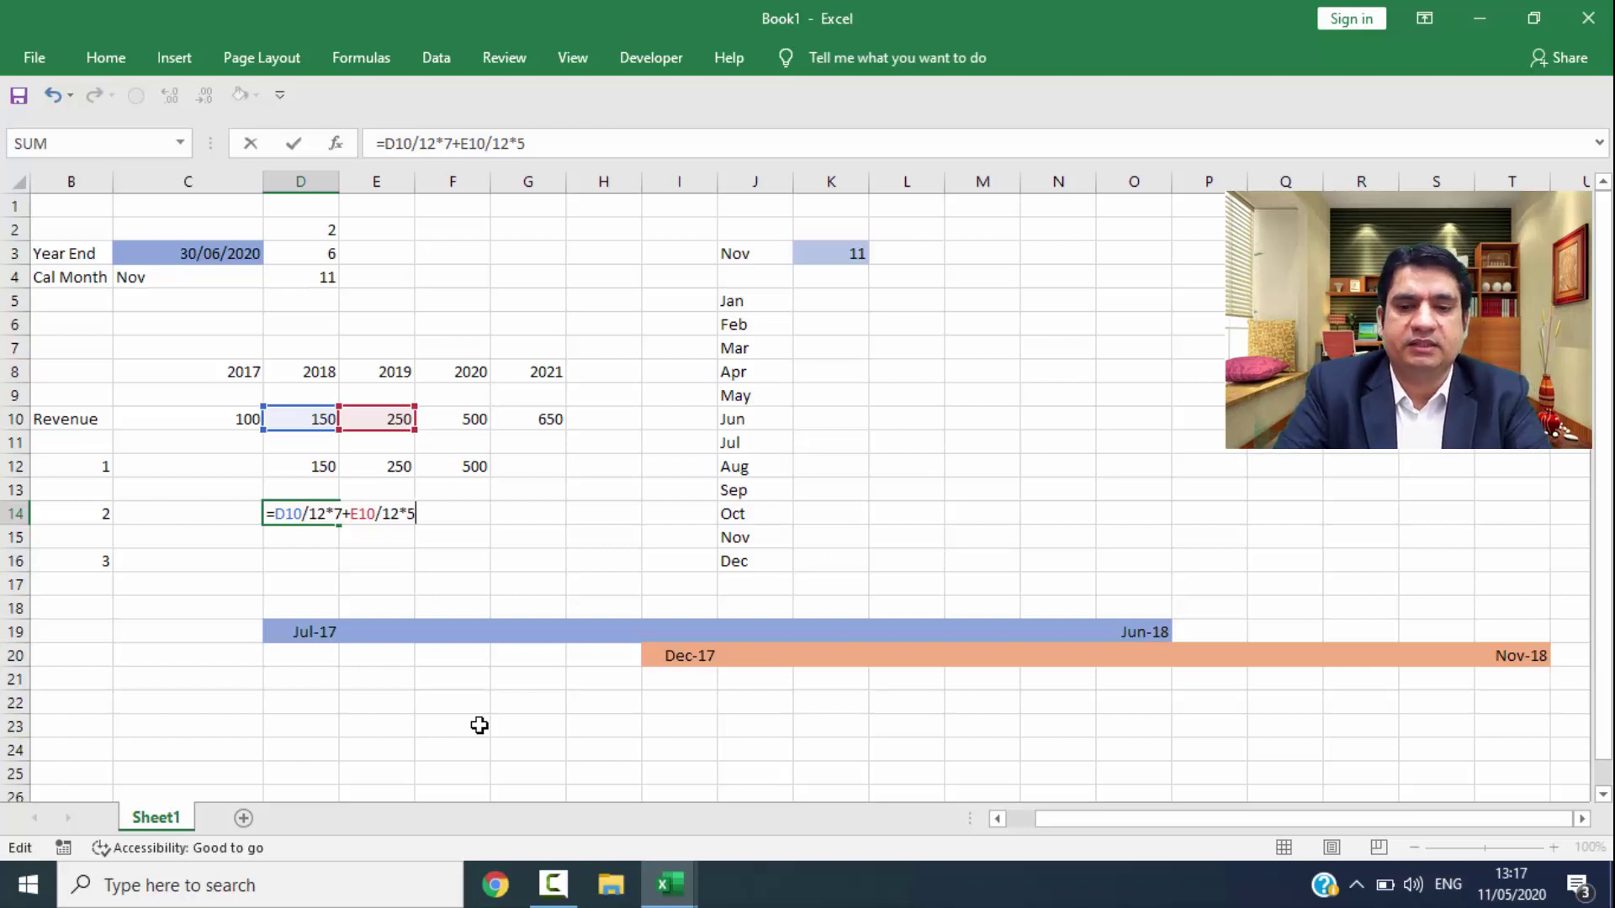
key(Return)
key(Up)
key(shift+Right)
key(shift+Right)
key(ctrl+r)
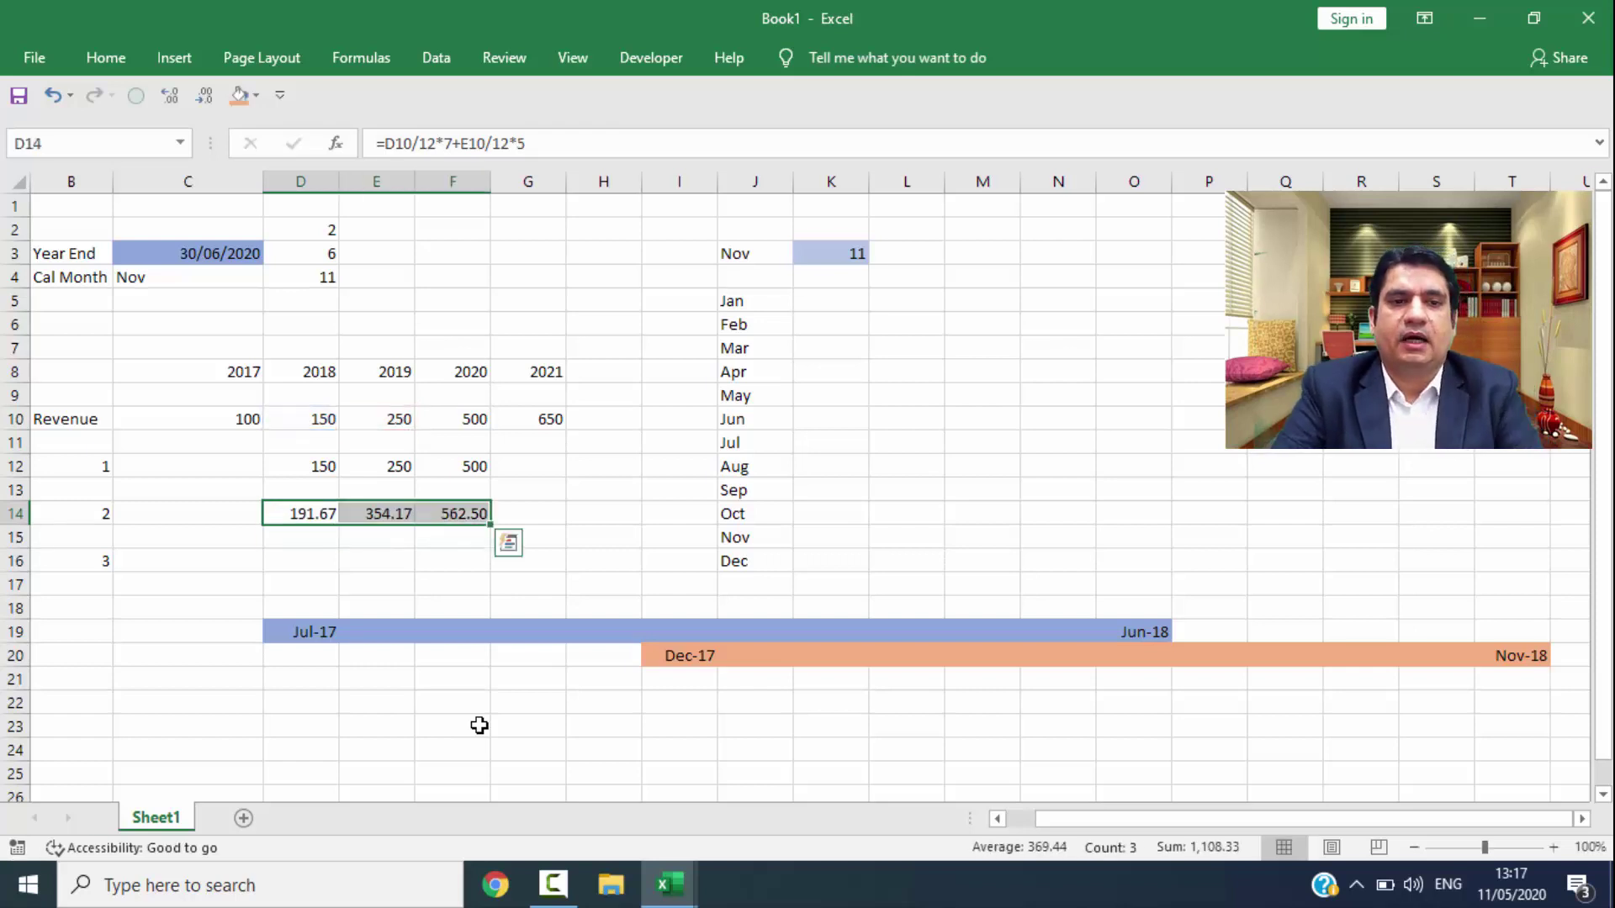
Step: Review the recalculated D14:F14 results (191.67, 354.17, 562.50) and the timeline bars
key(Right)
key(Right)
key(Right)
key(Right)
key(Right)
key(Right)
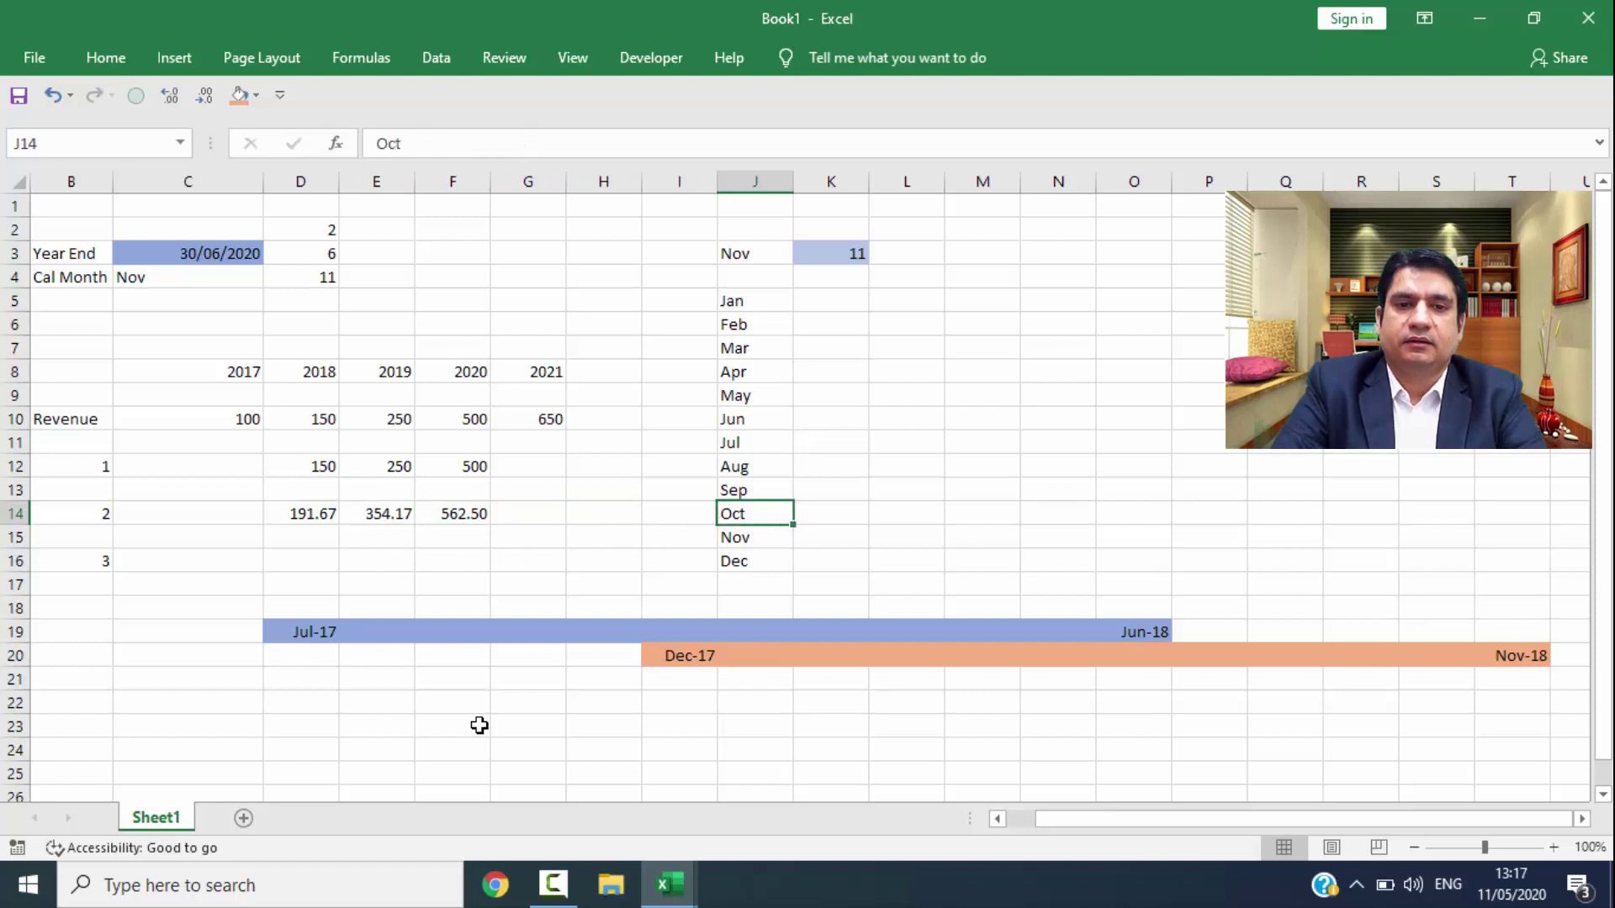
key(Right)
key(ctrl+Up)
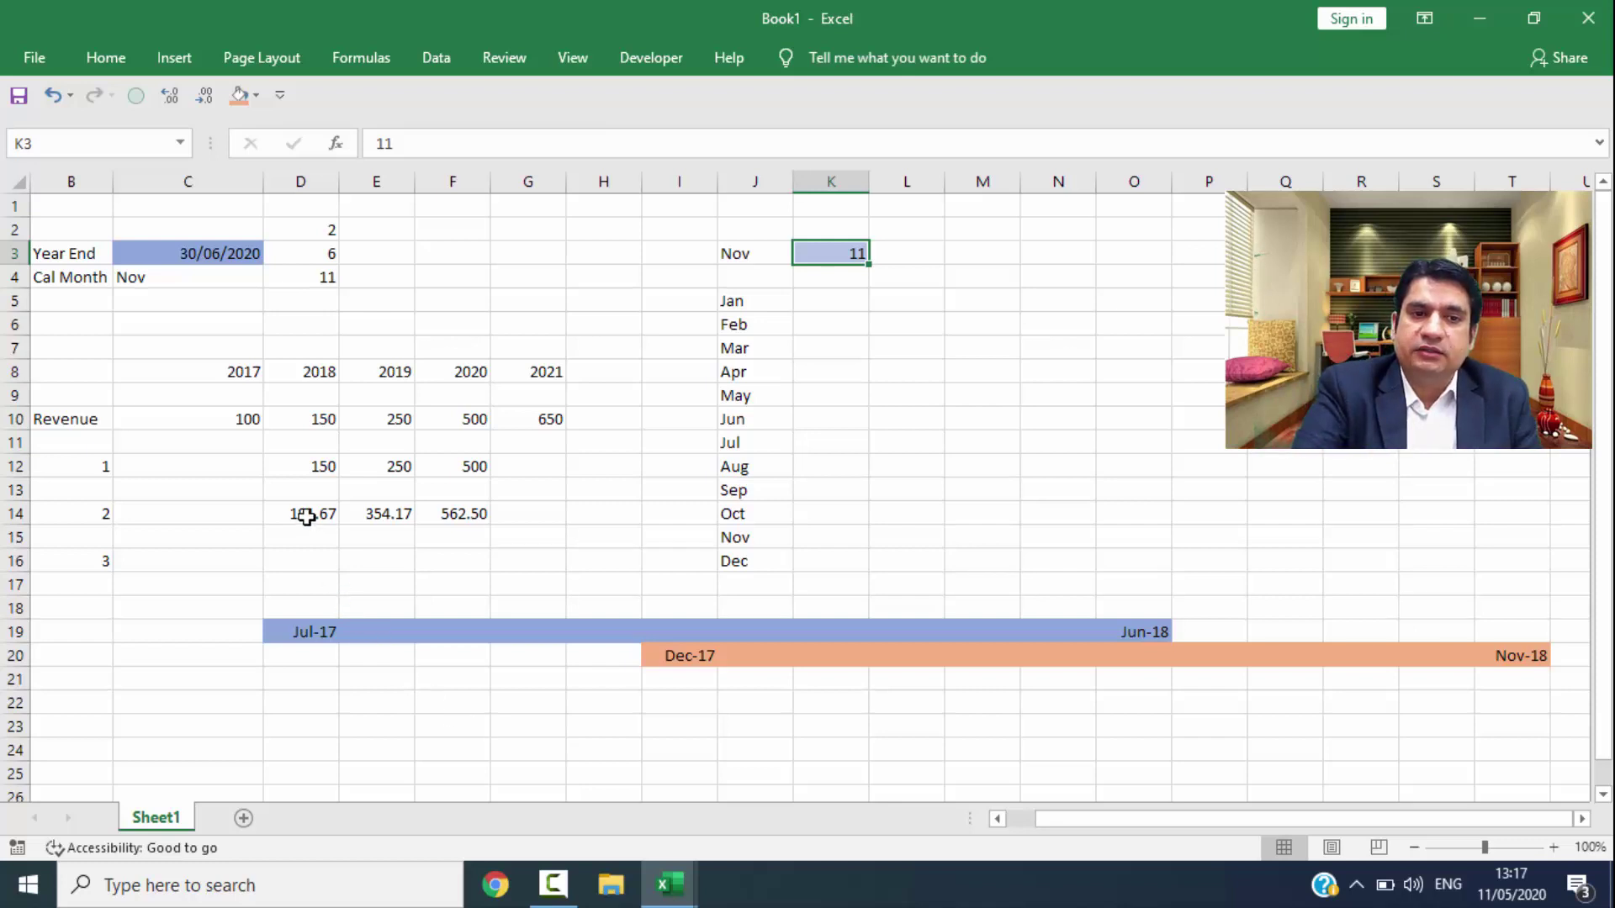
drag(307, 517, 454, 517)
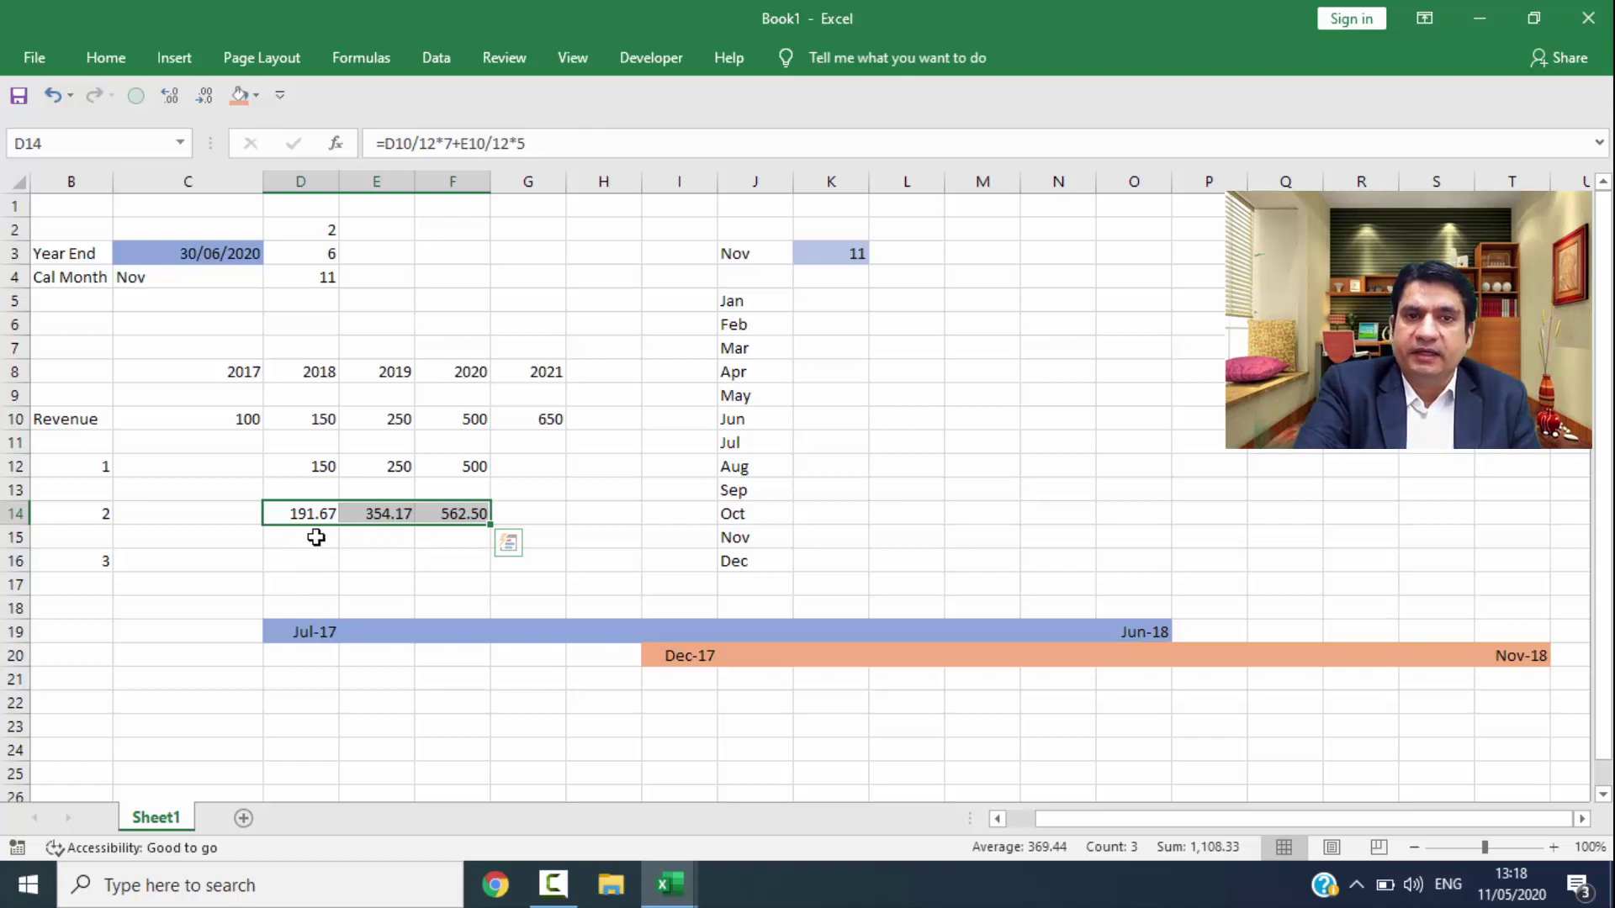
drag(313, 592, 530, 658)
drag(966, 706, 1515, 725)
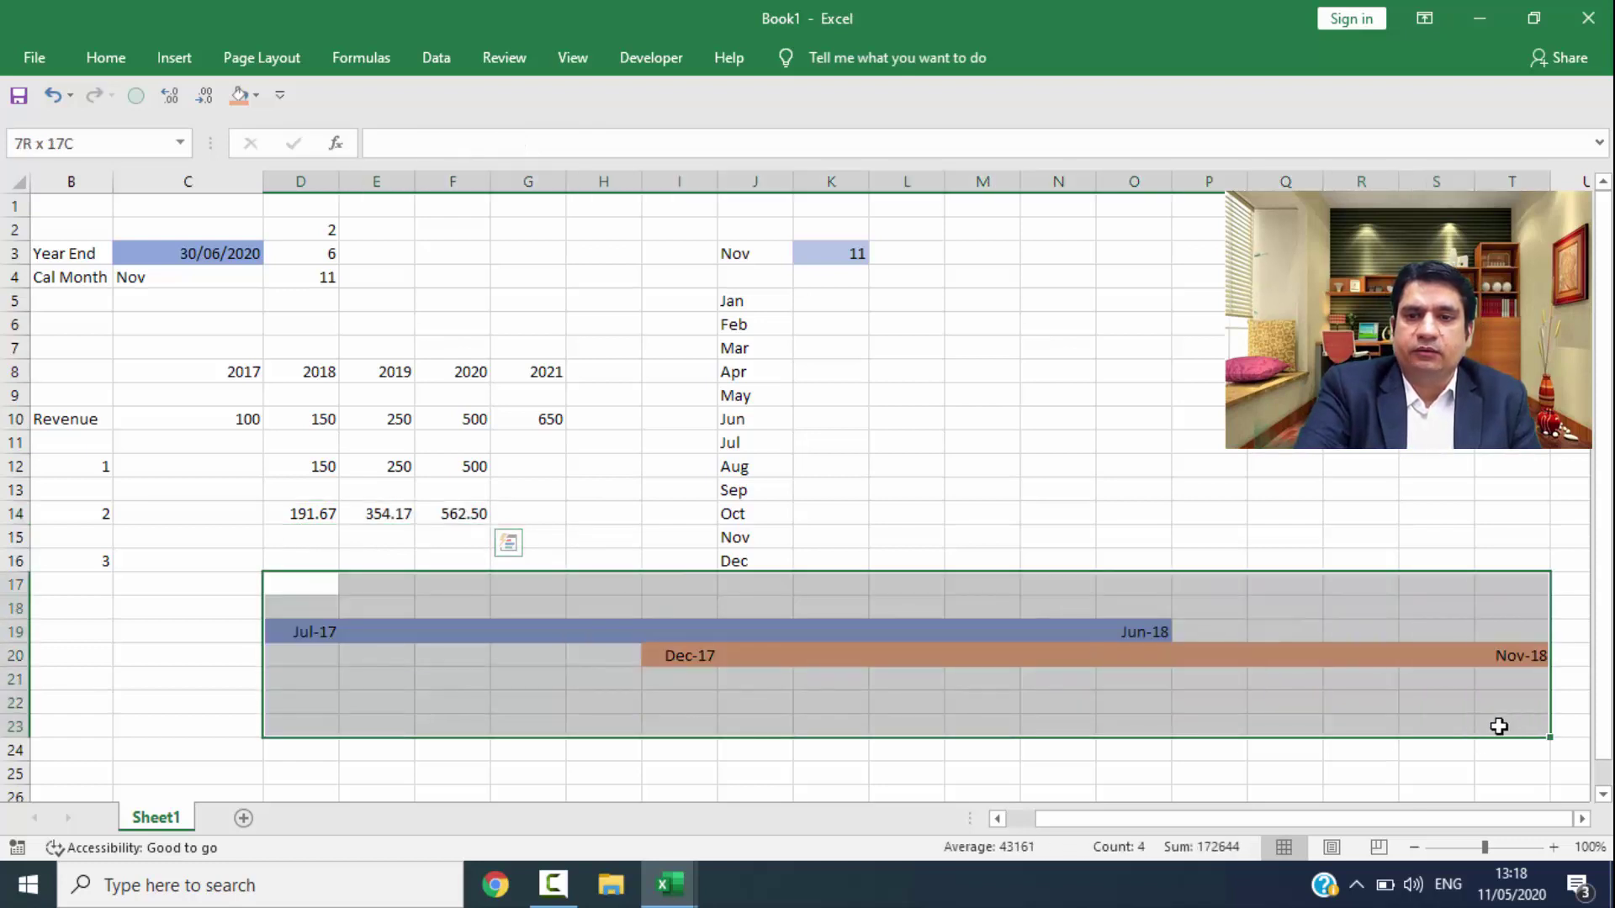
click(1515, 724)
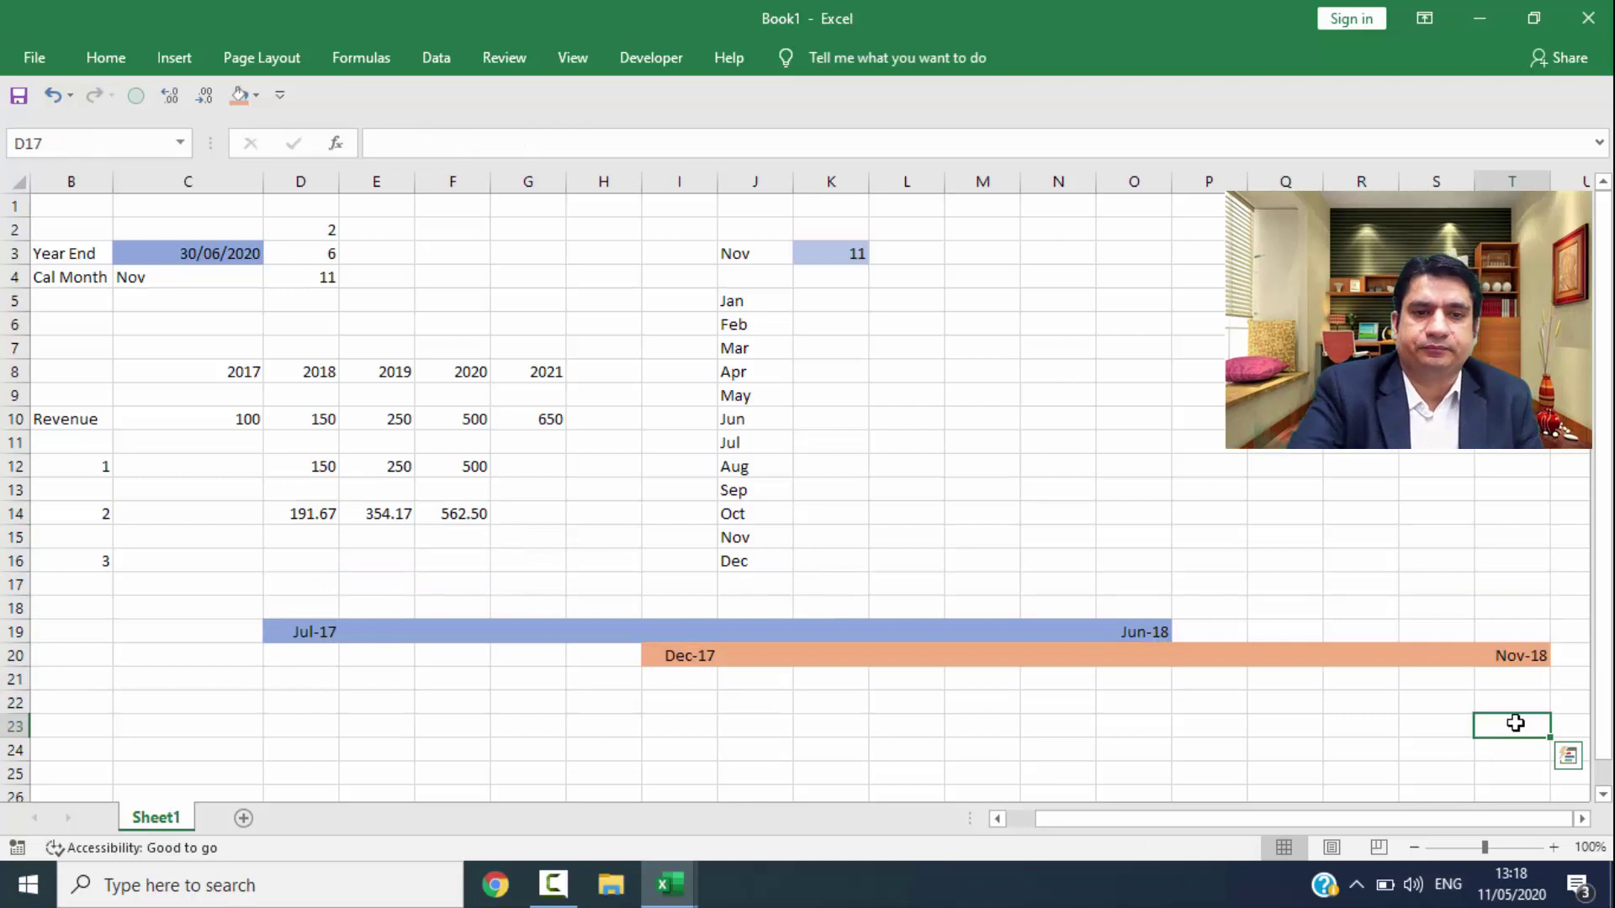
Step: Close the Research pane and reopen D14's formula for editing
click(307, 626)
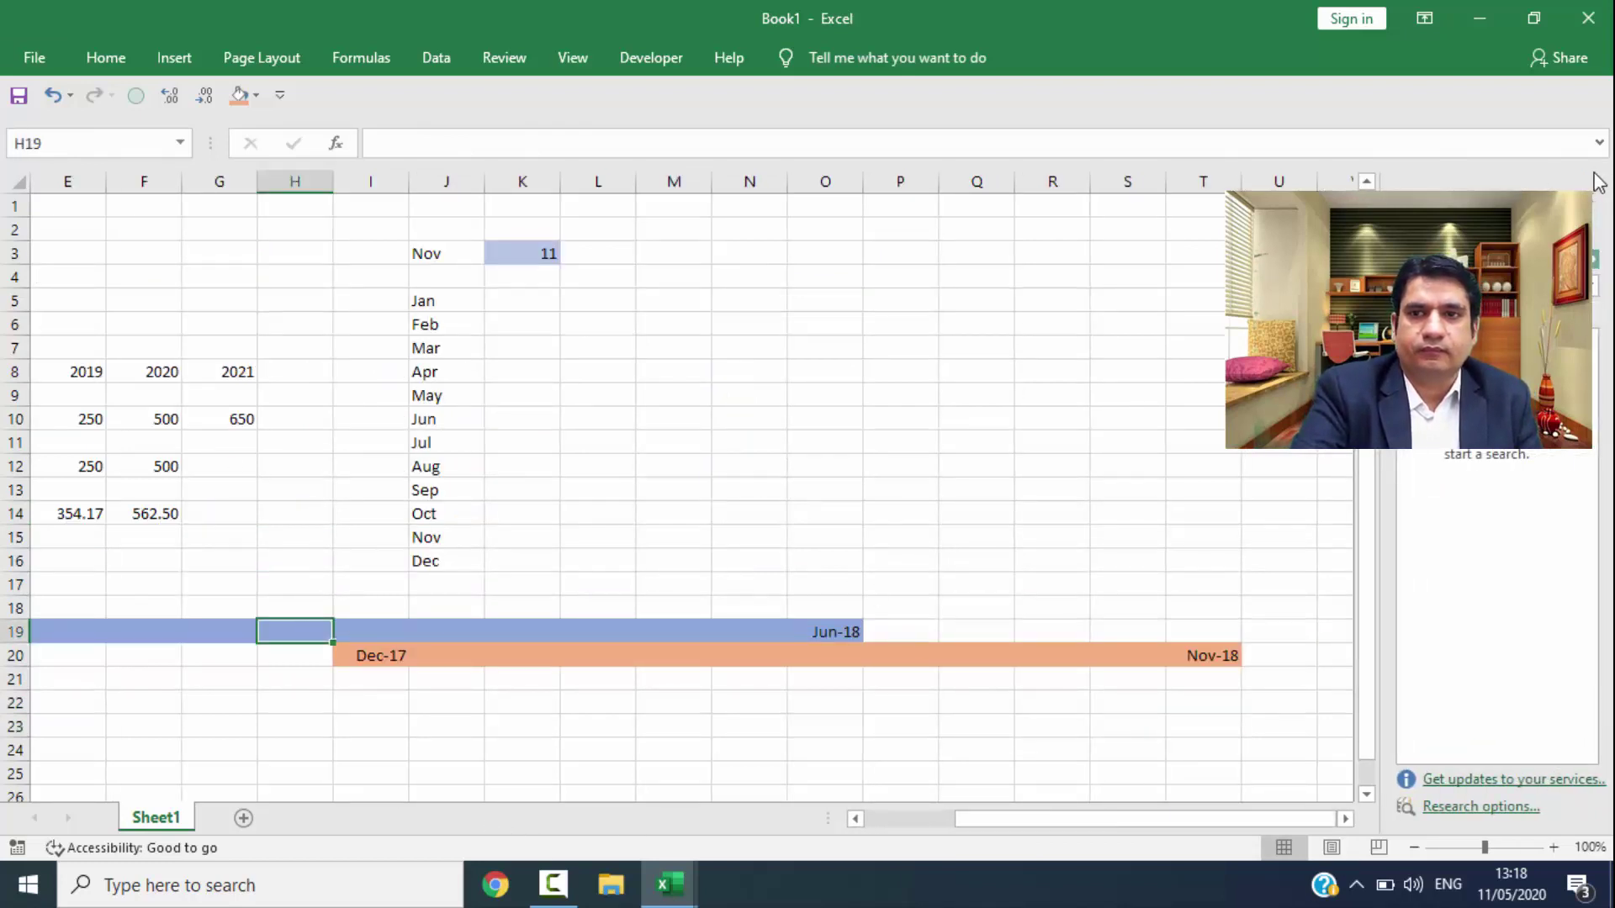
click(1593, 220)
click(126, 567)
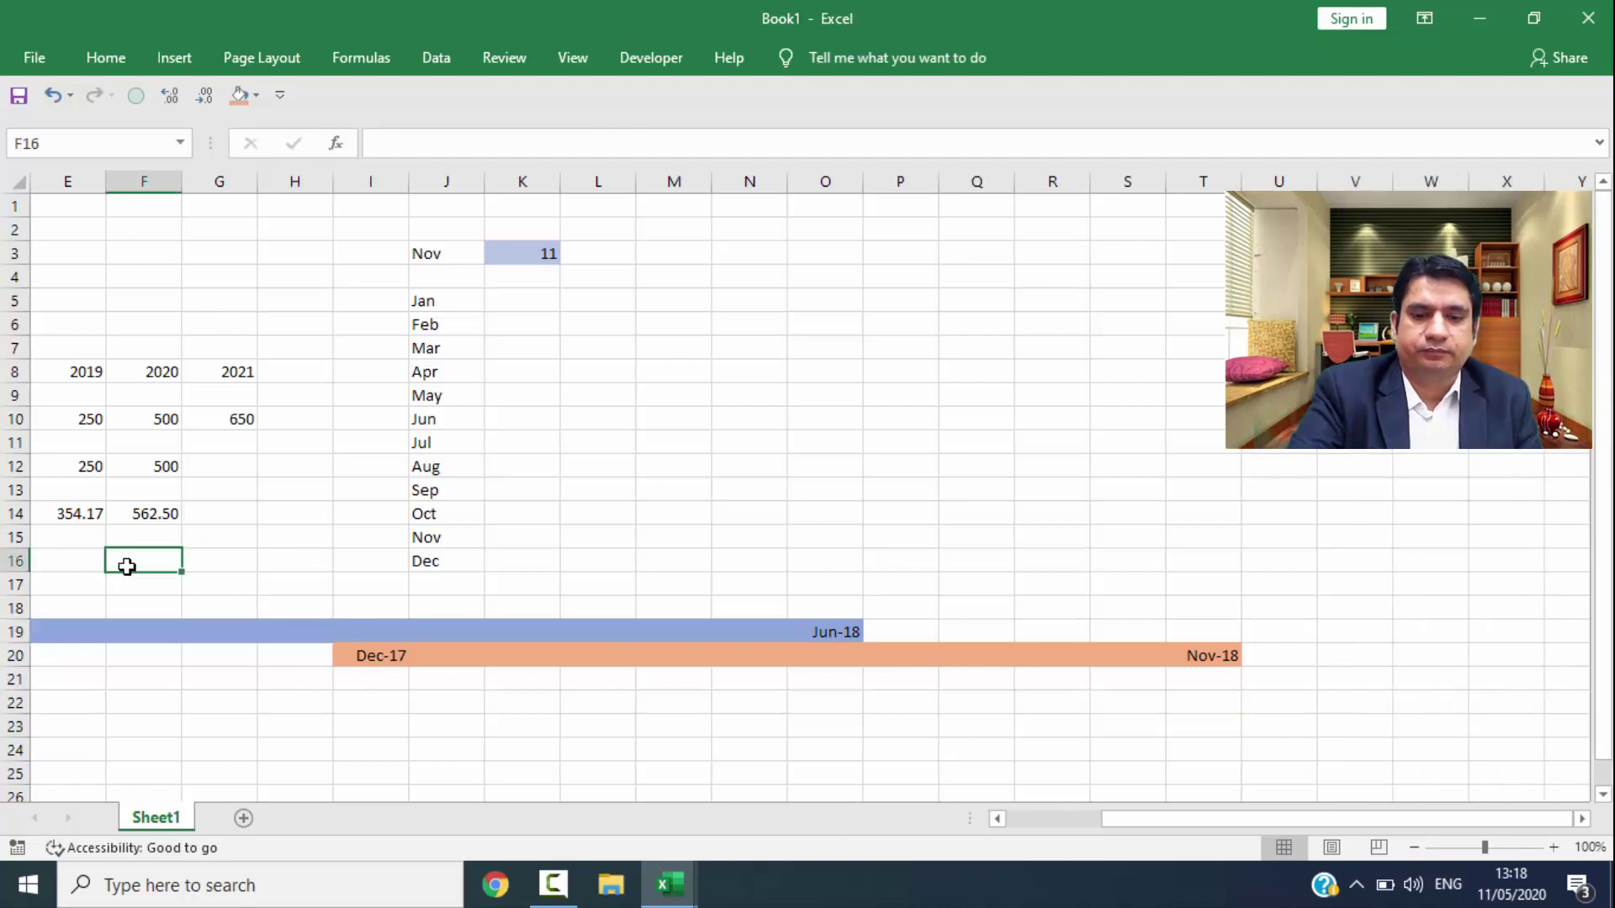
key(Left)
key(Left)
key(Left)
key(Left)
key(Left)
key(Right)
key(Right)
key(Right)
key(Up)
key(Up)
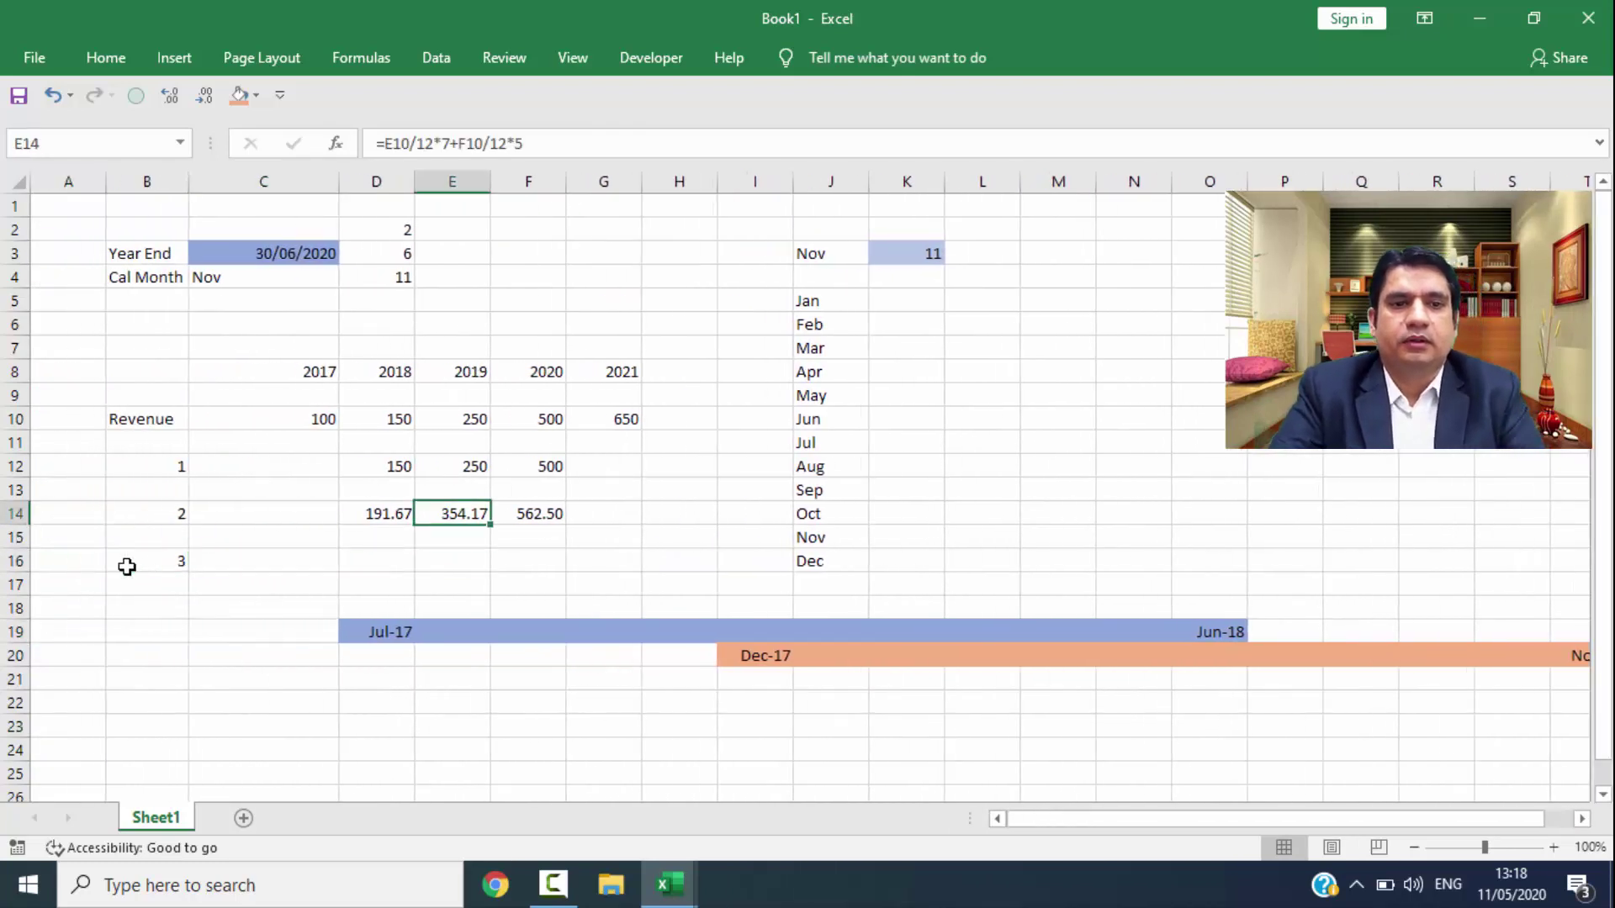
key(Left)
key(F2)
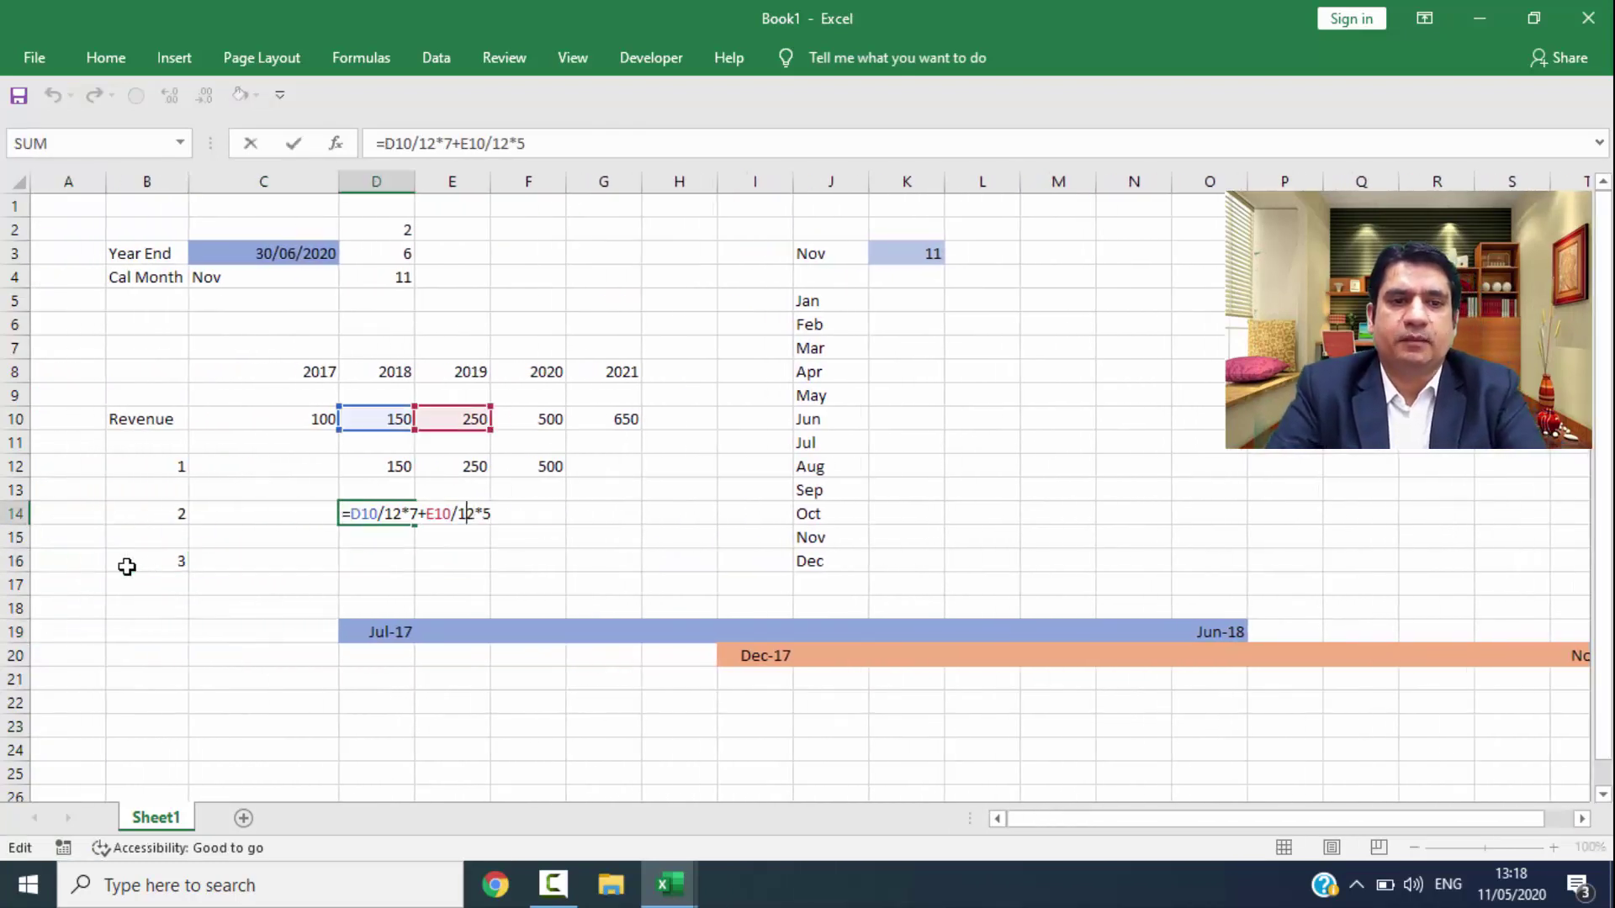
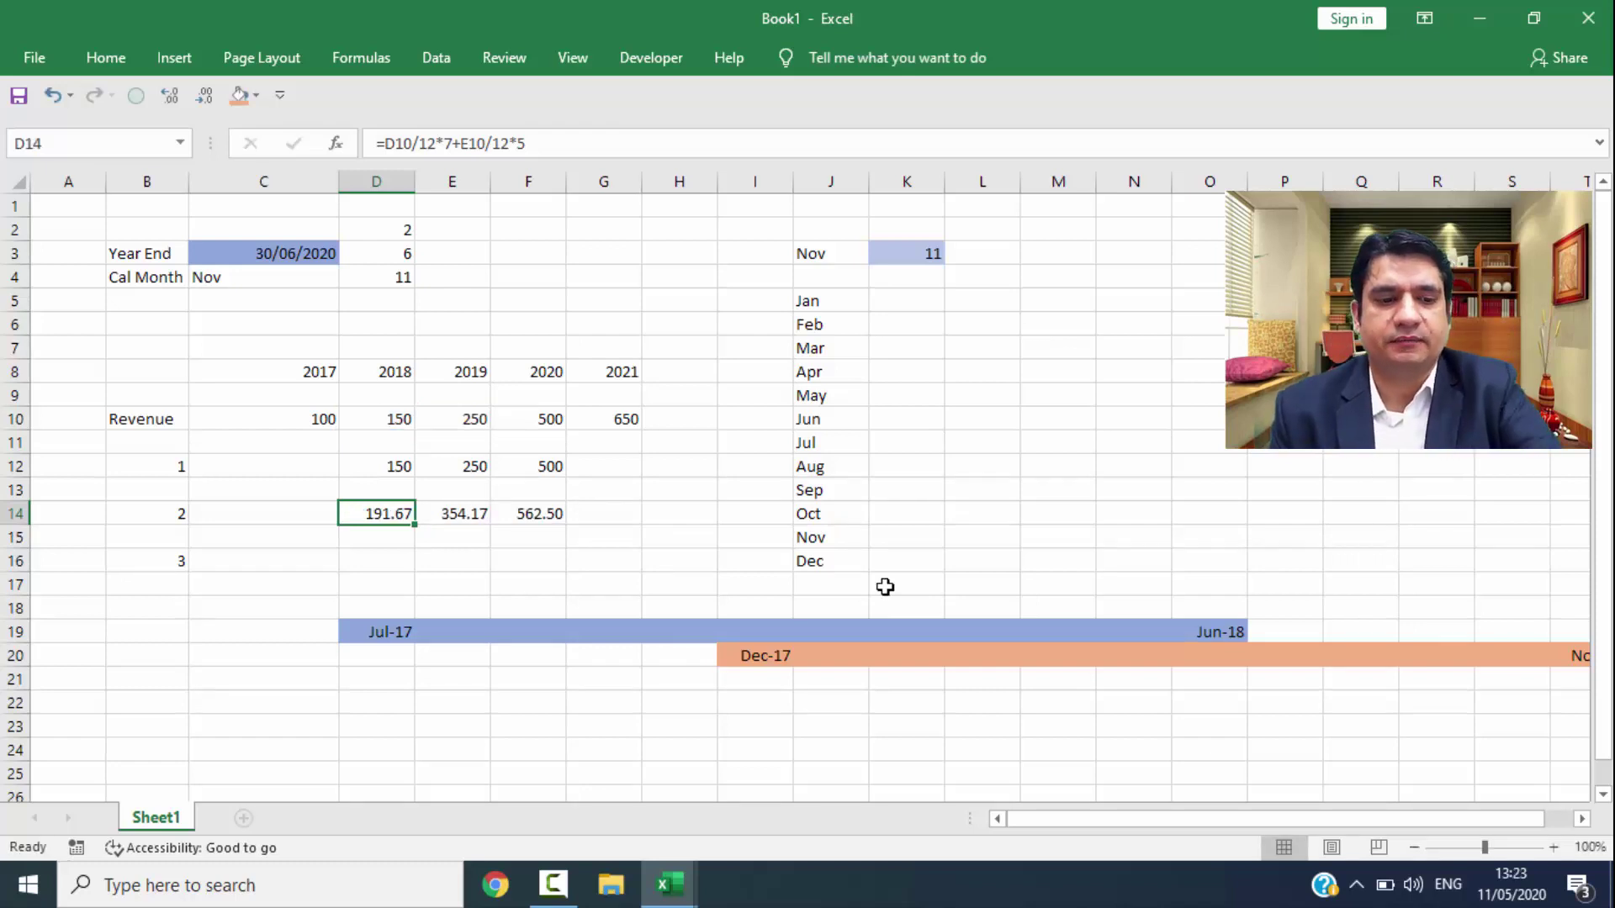
Step: In D14, replace the hard-coded 7 months with 12-(Cal_Month-Year_End)
key(F2)
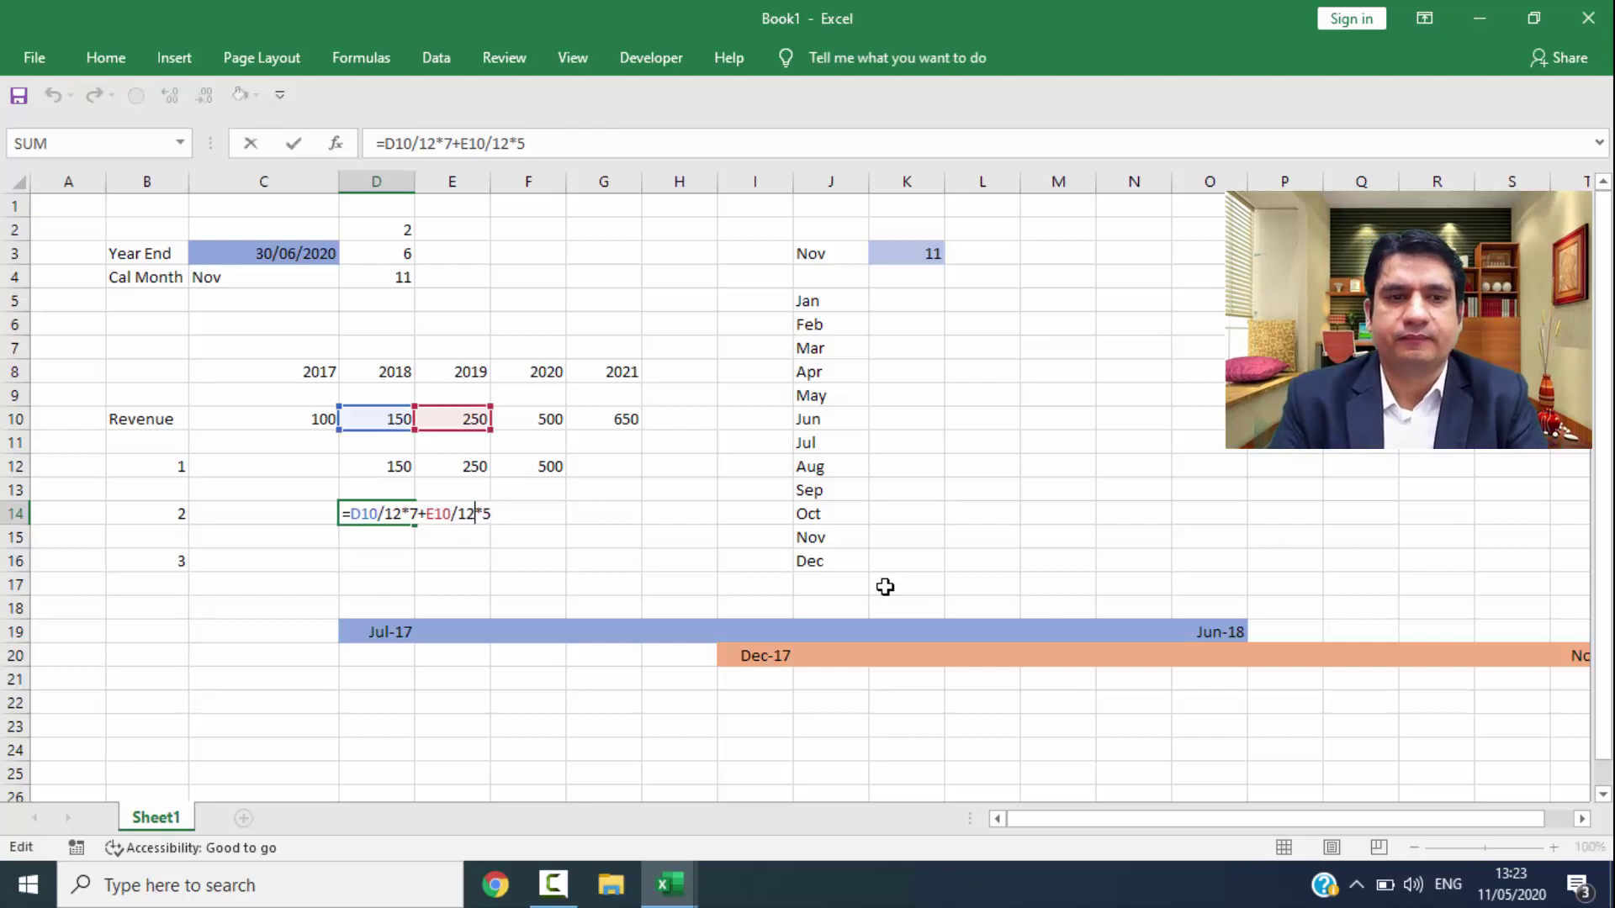
key(Left)
key(Left)
key(Left)
key(Left)
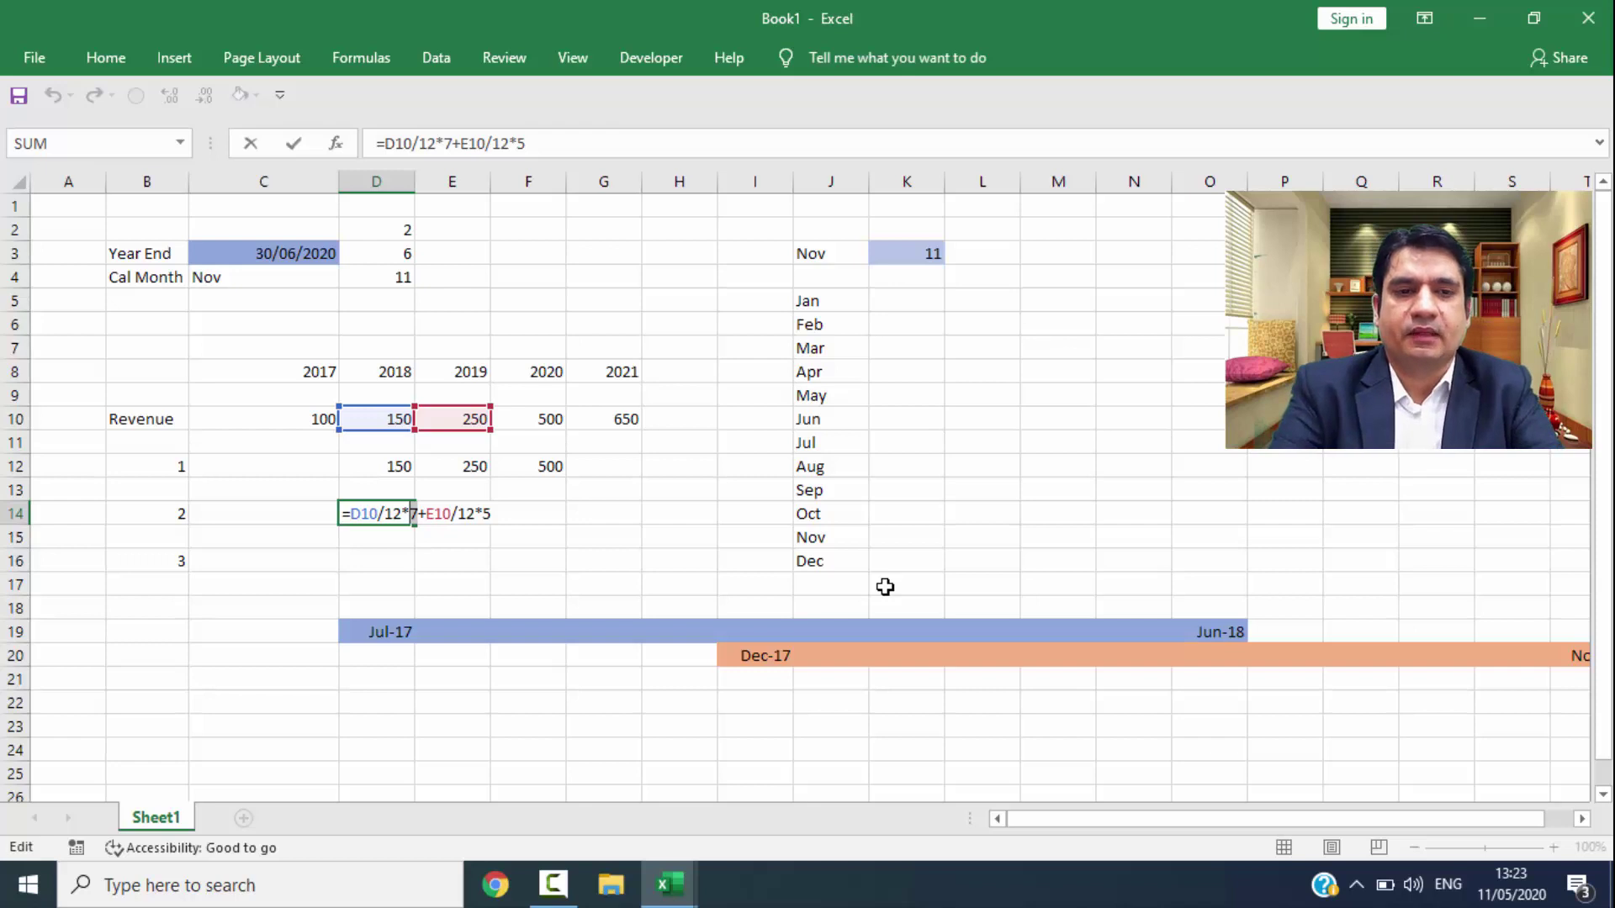
key(Delete)
text(()
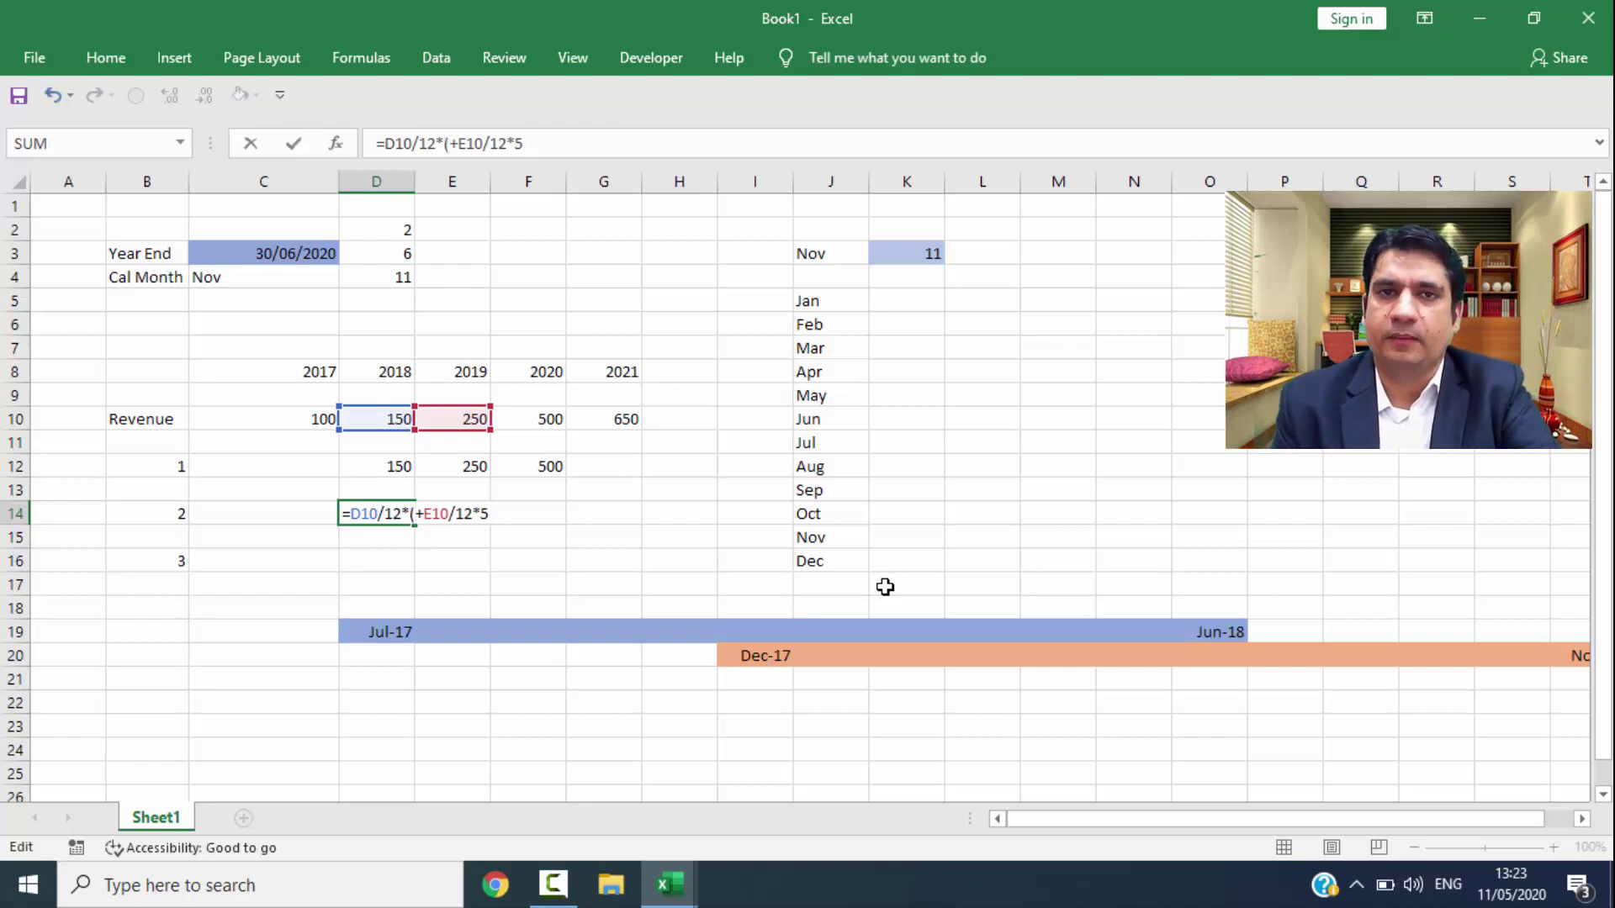
text(12)
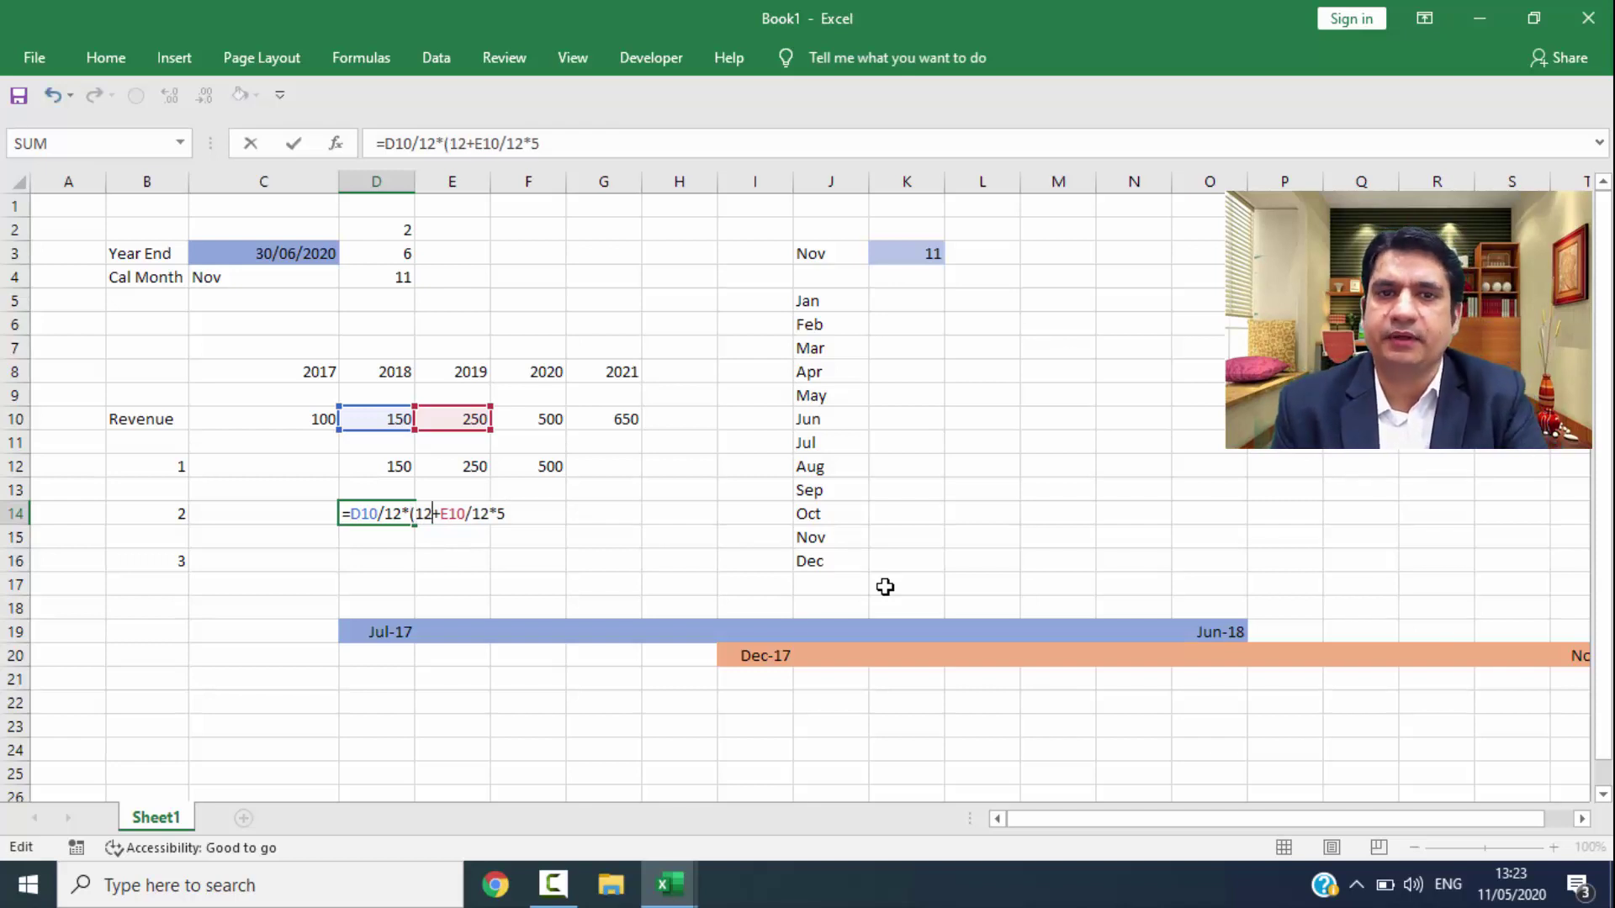
text(-)
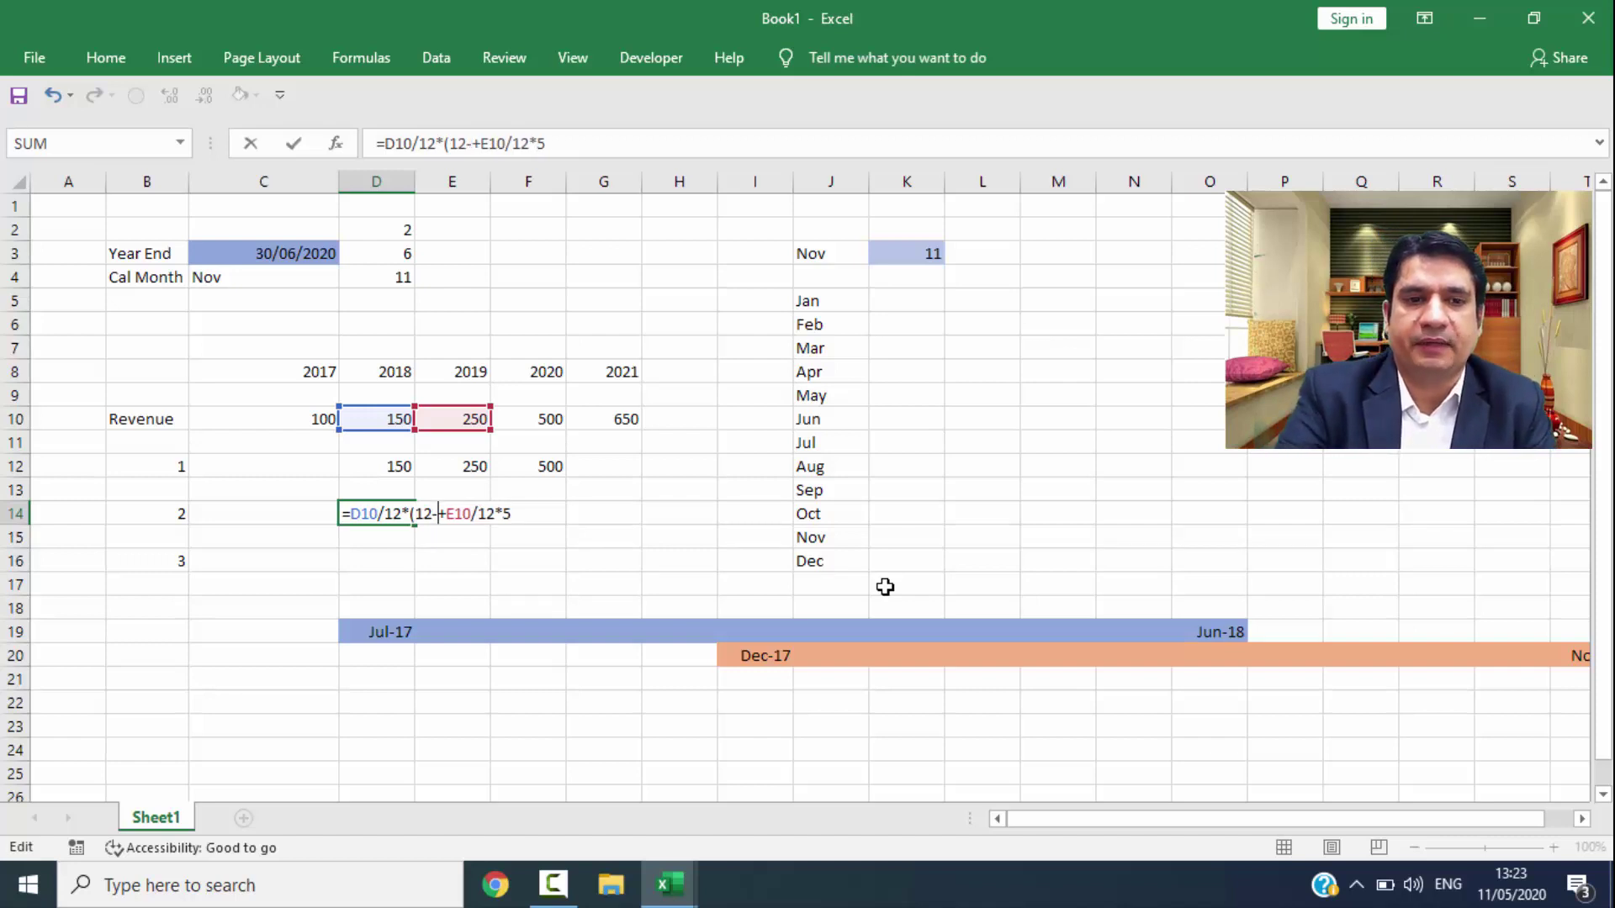
text(()
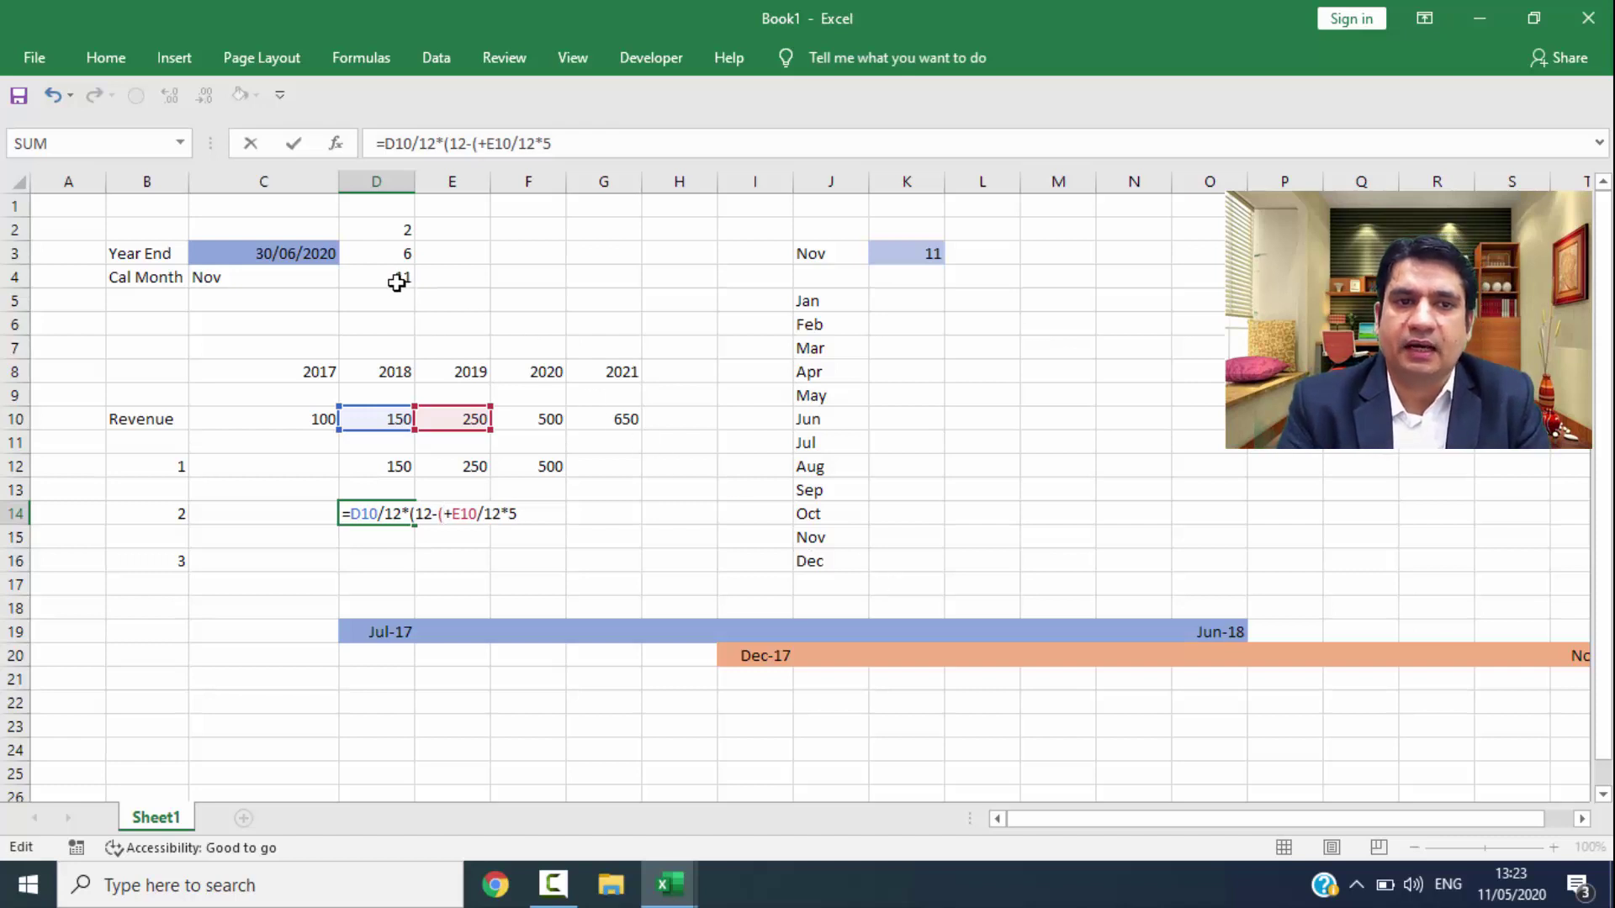
click(396, 283)
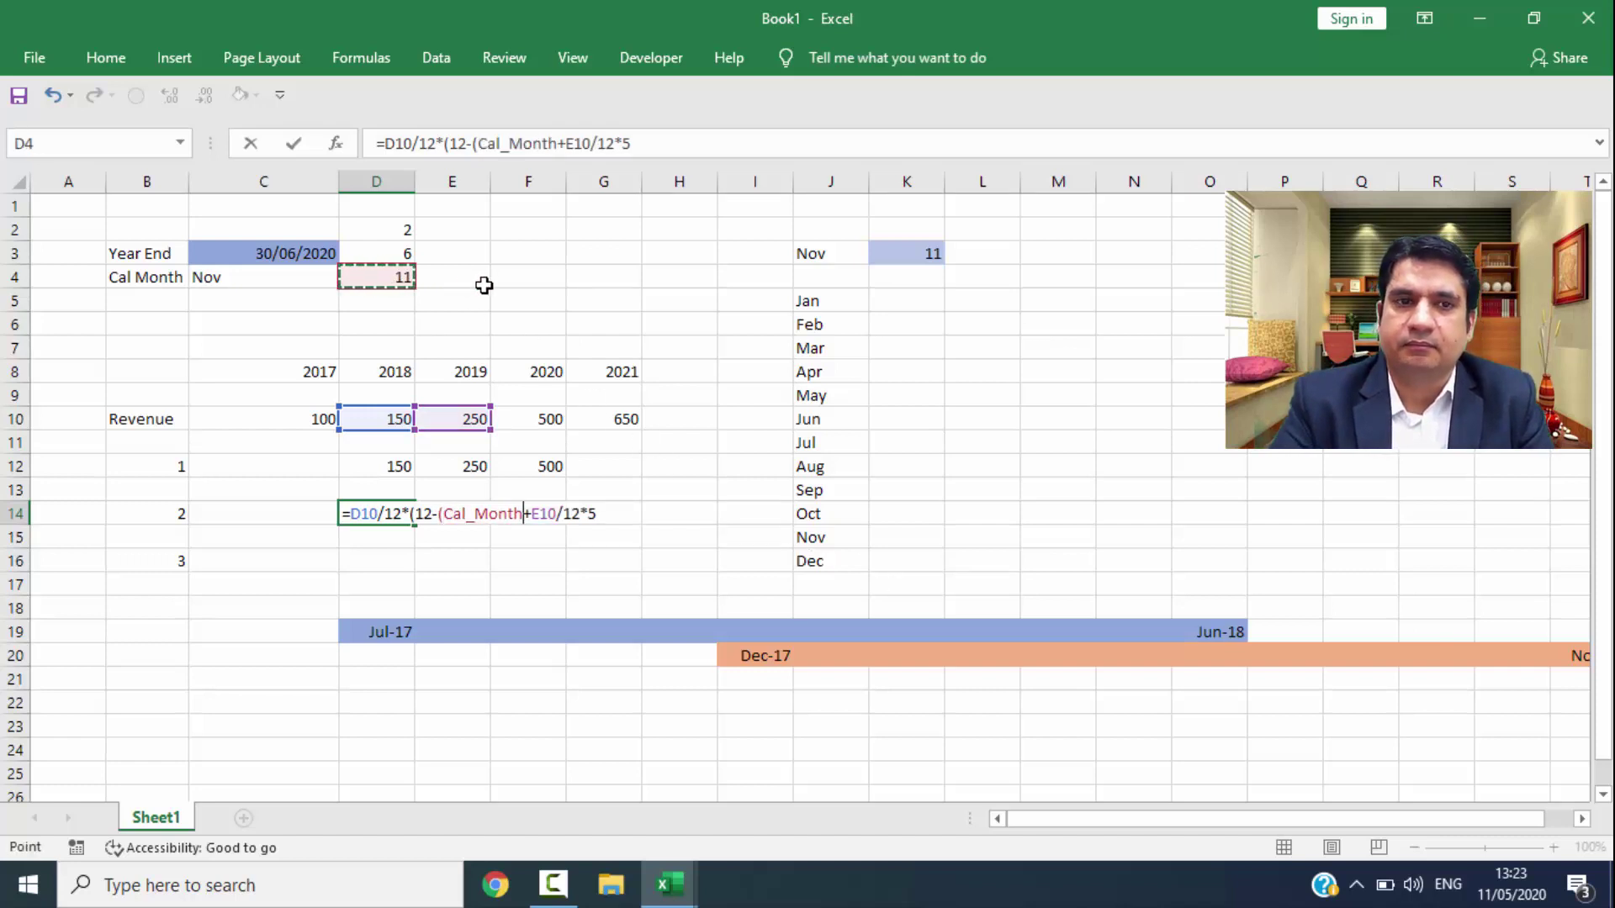
text(-)
click(384, 251)
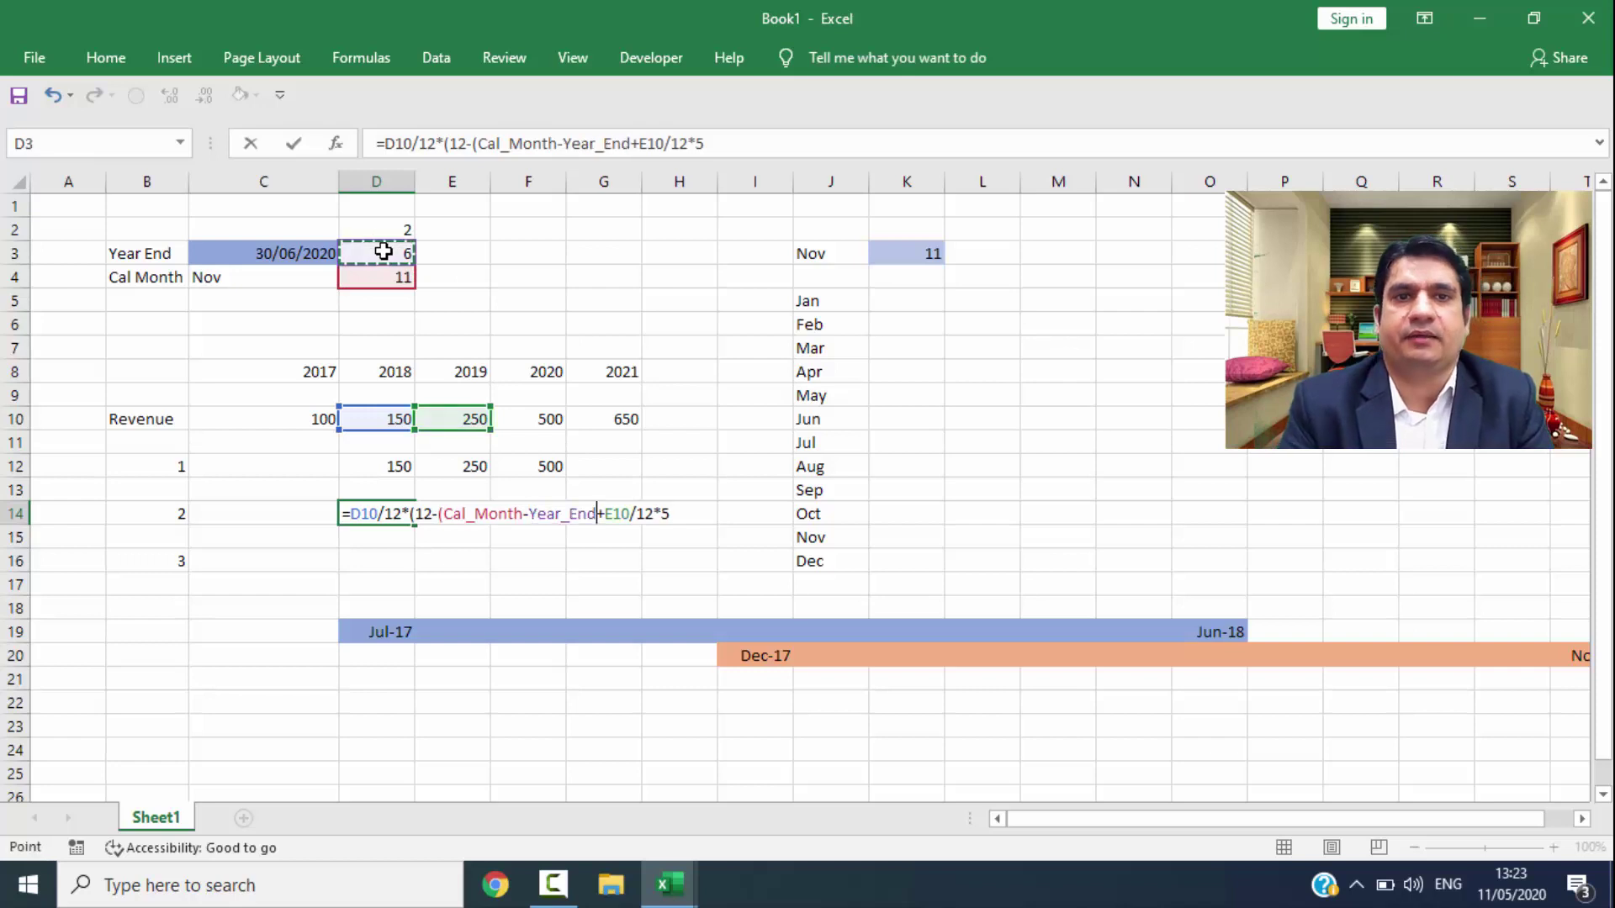
text())
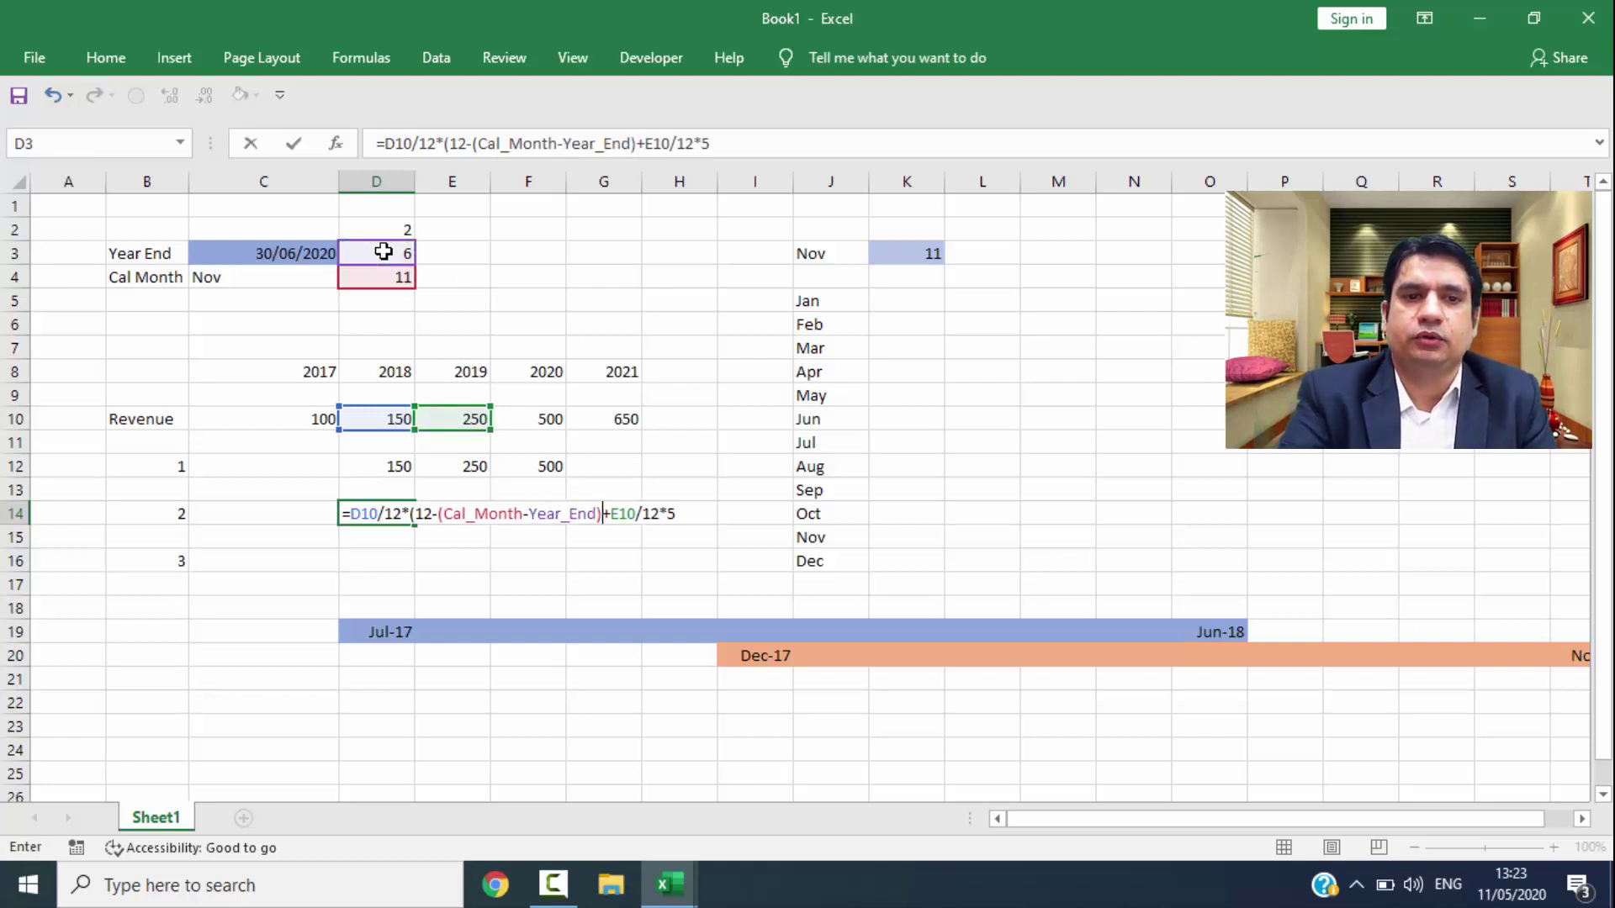
text())
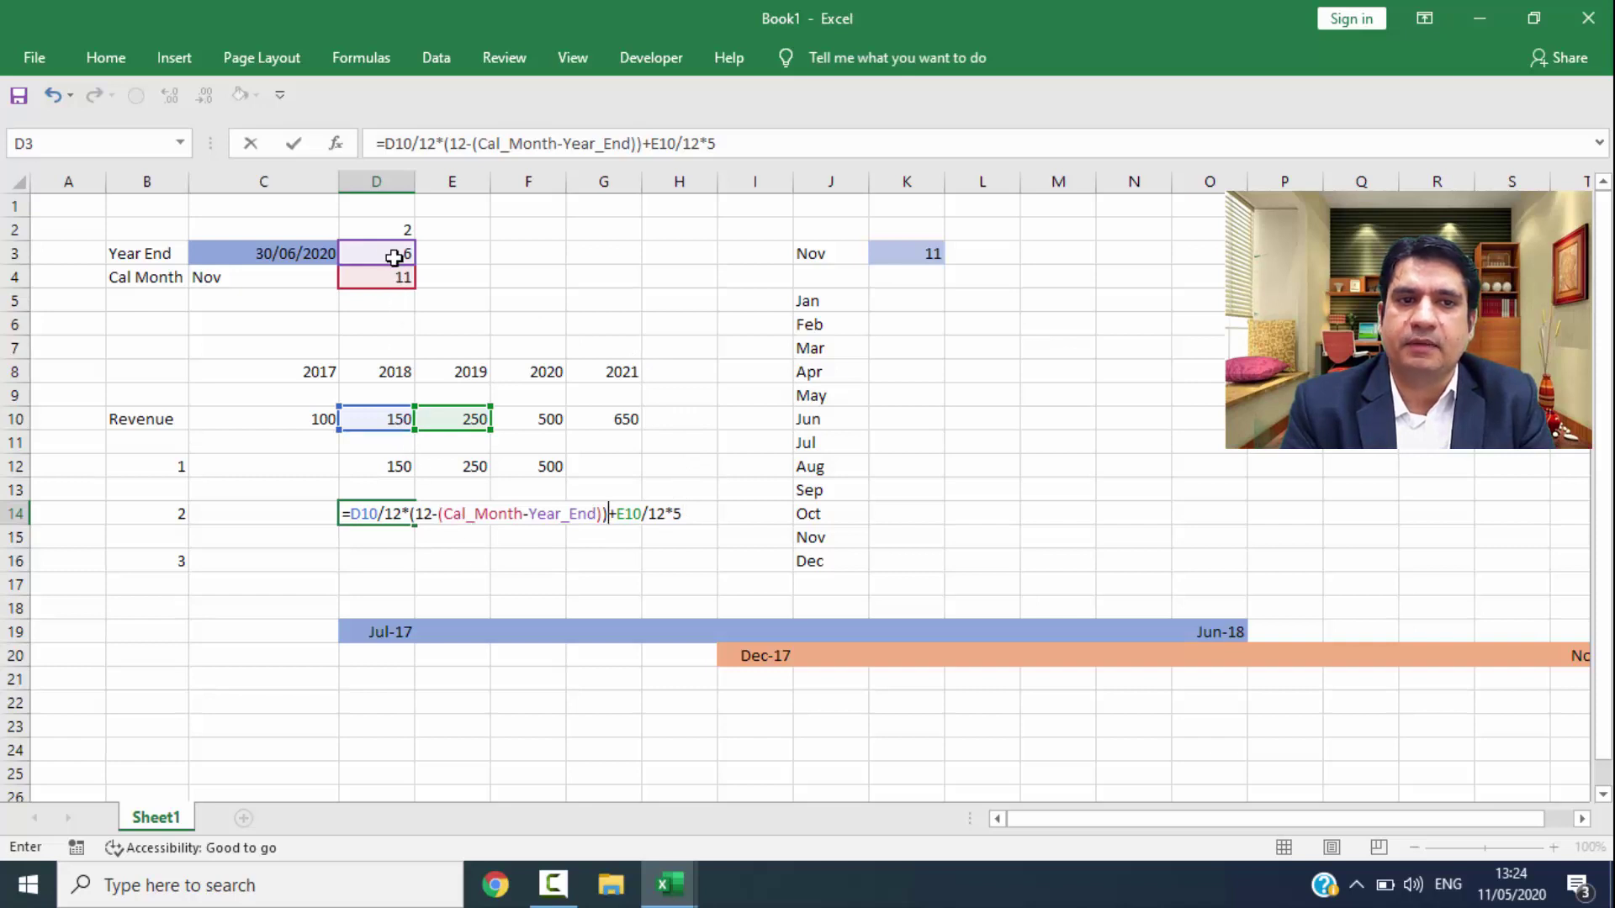
drag(450, 513, 604, 513)
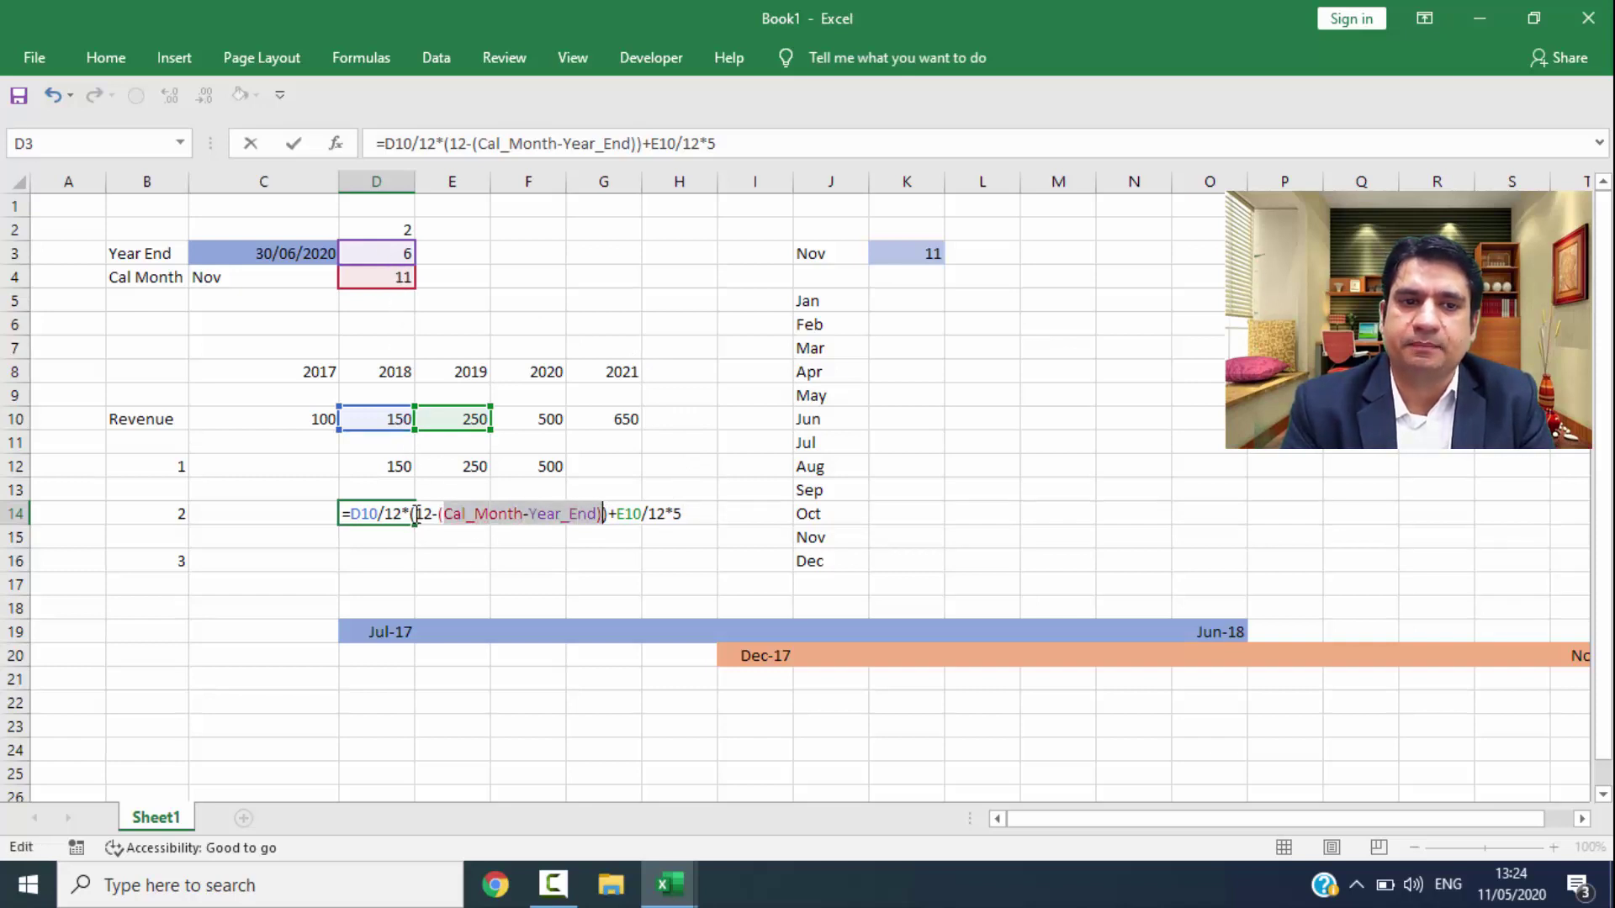
drag(414, 515, 601, 512)
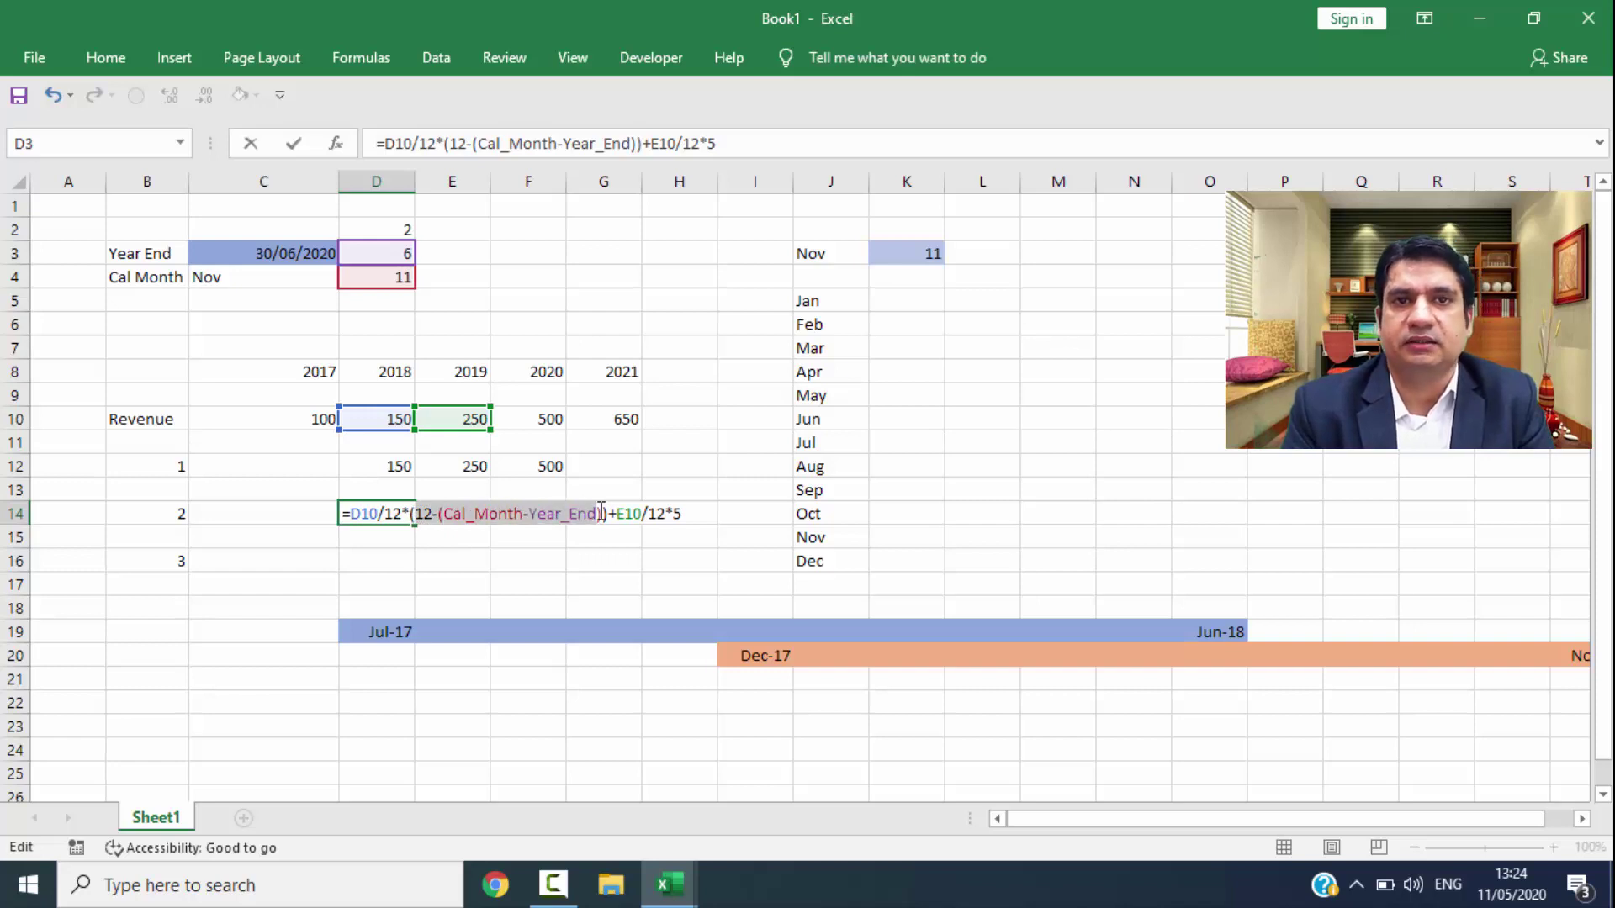
Step: Replace the hard-coded 5 months with (Cal_Month-Year_End) and commit across D14:F14: 191.67, 354.17, 562.50
click(600, 511)
key(End)
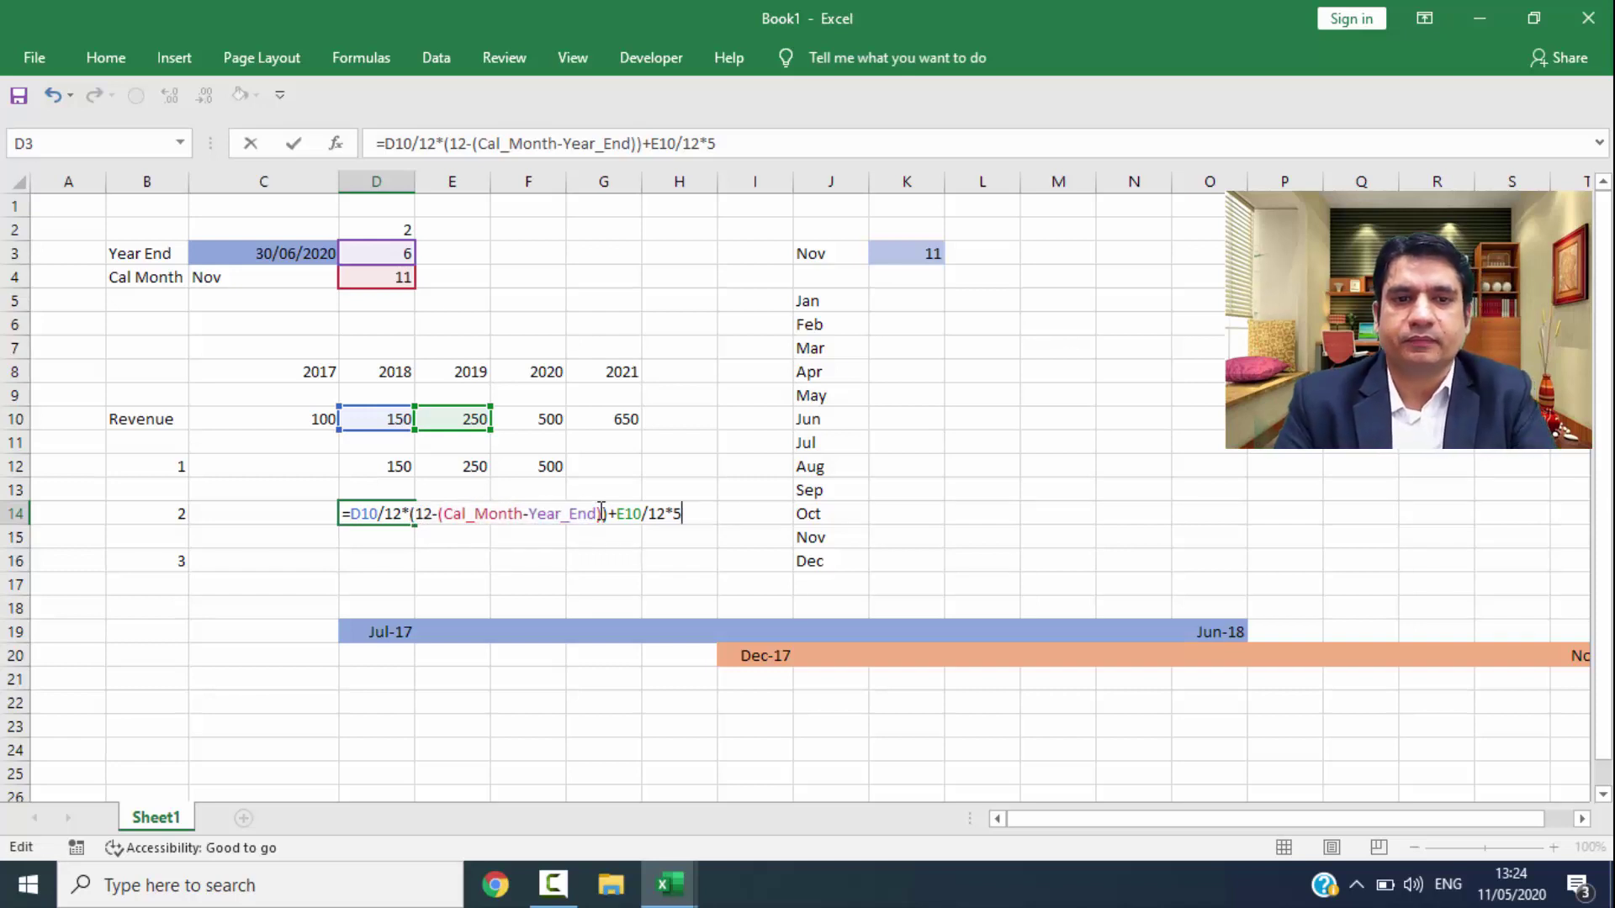
key(shift+Left)
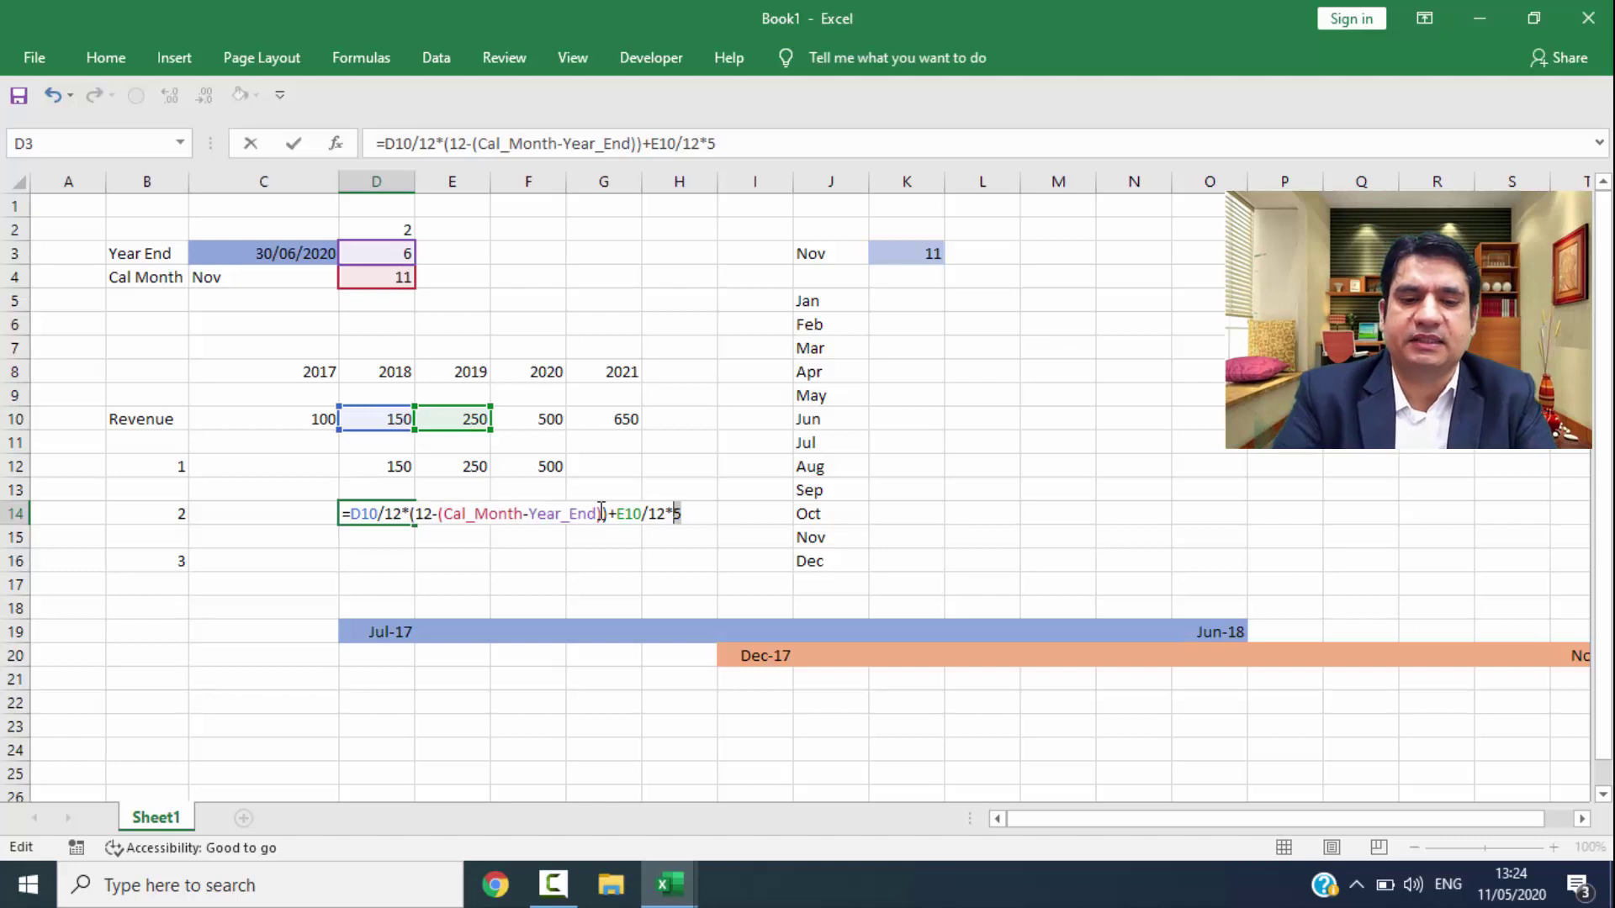
text(()
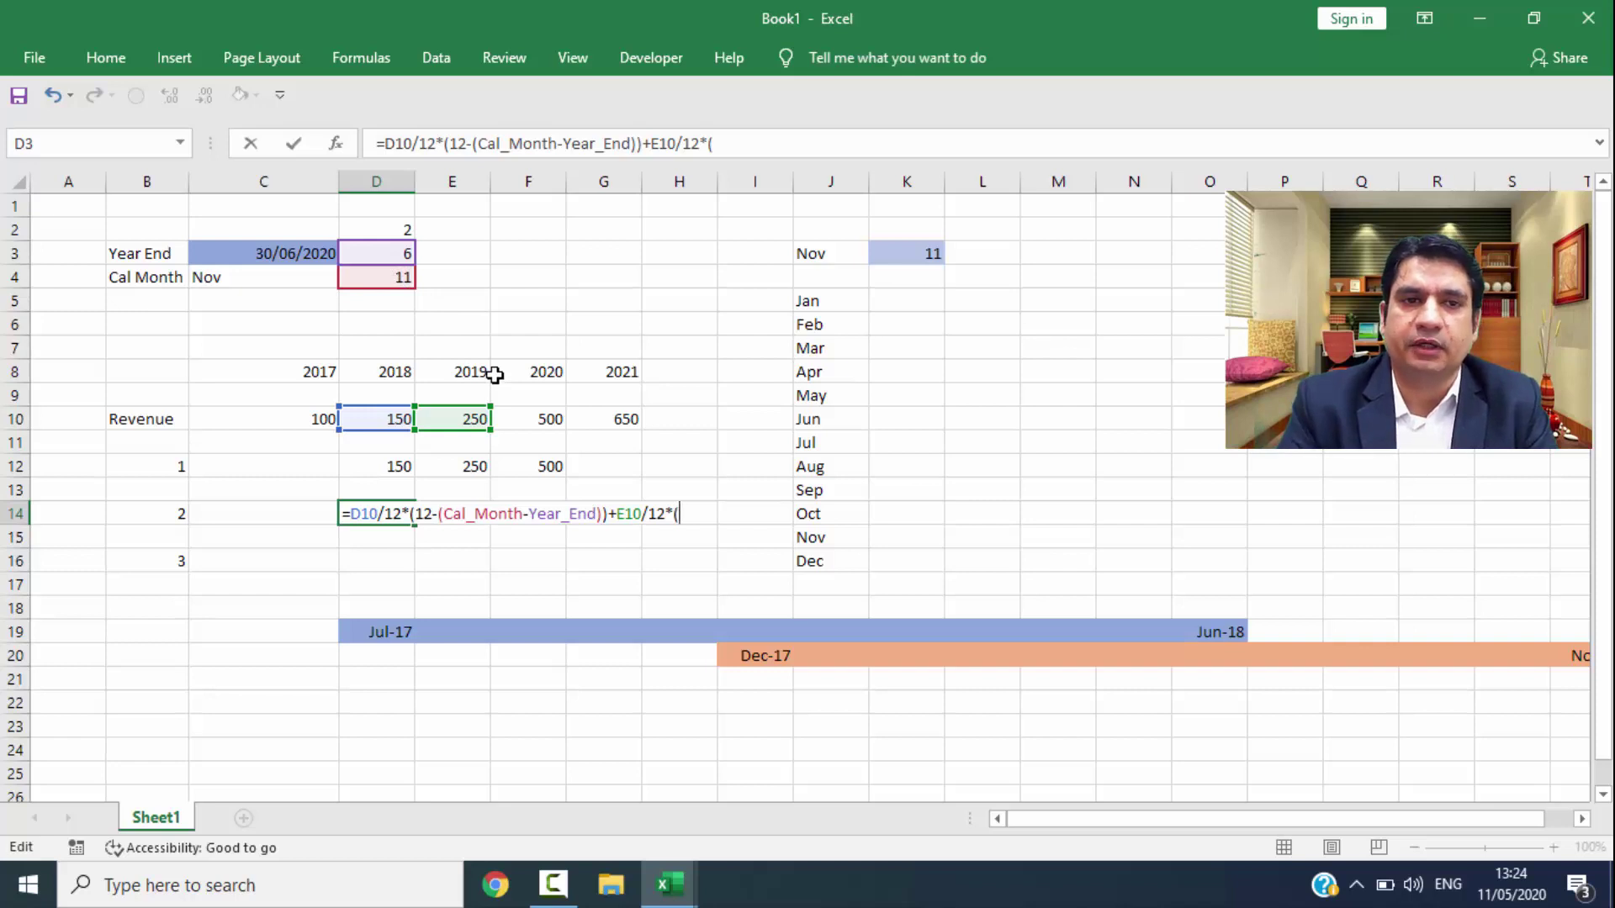
click(392, 279)
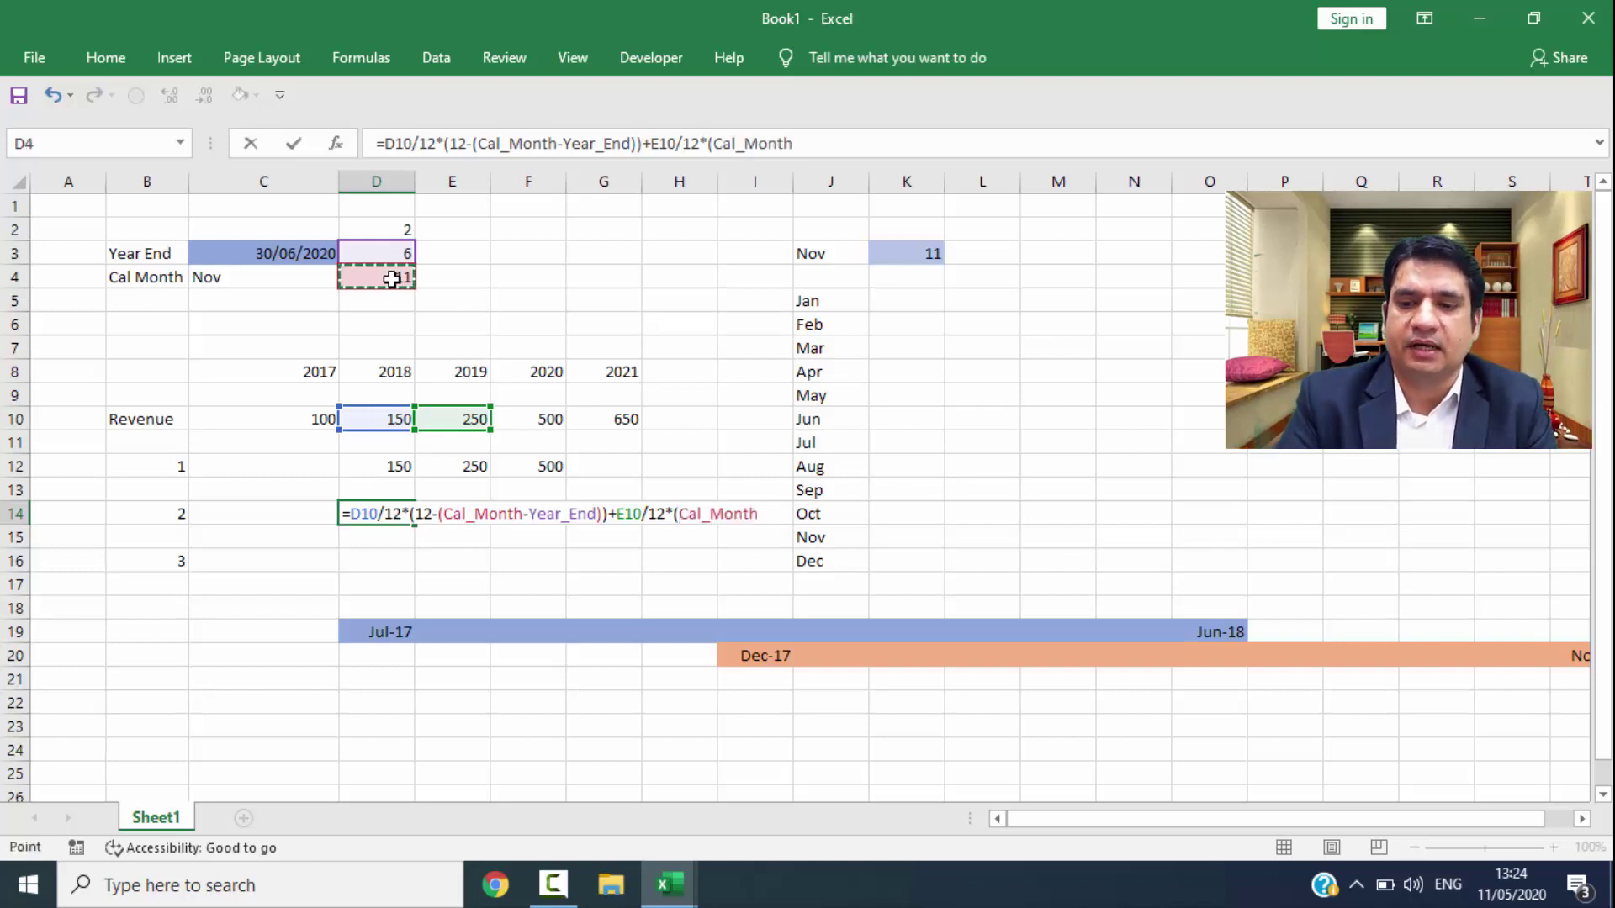
text(-)
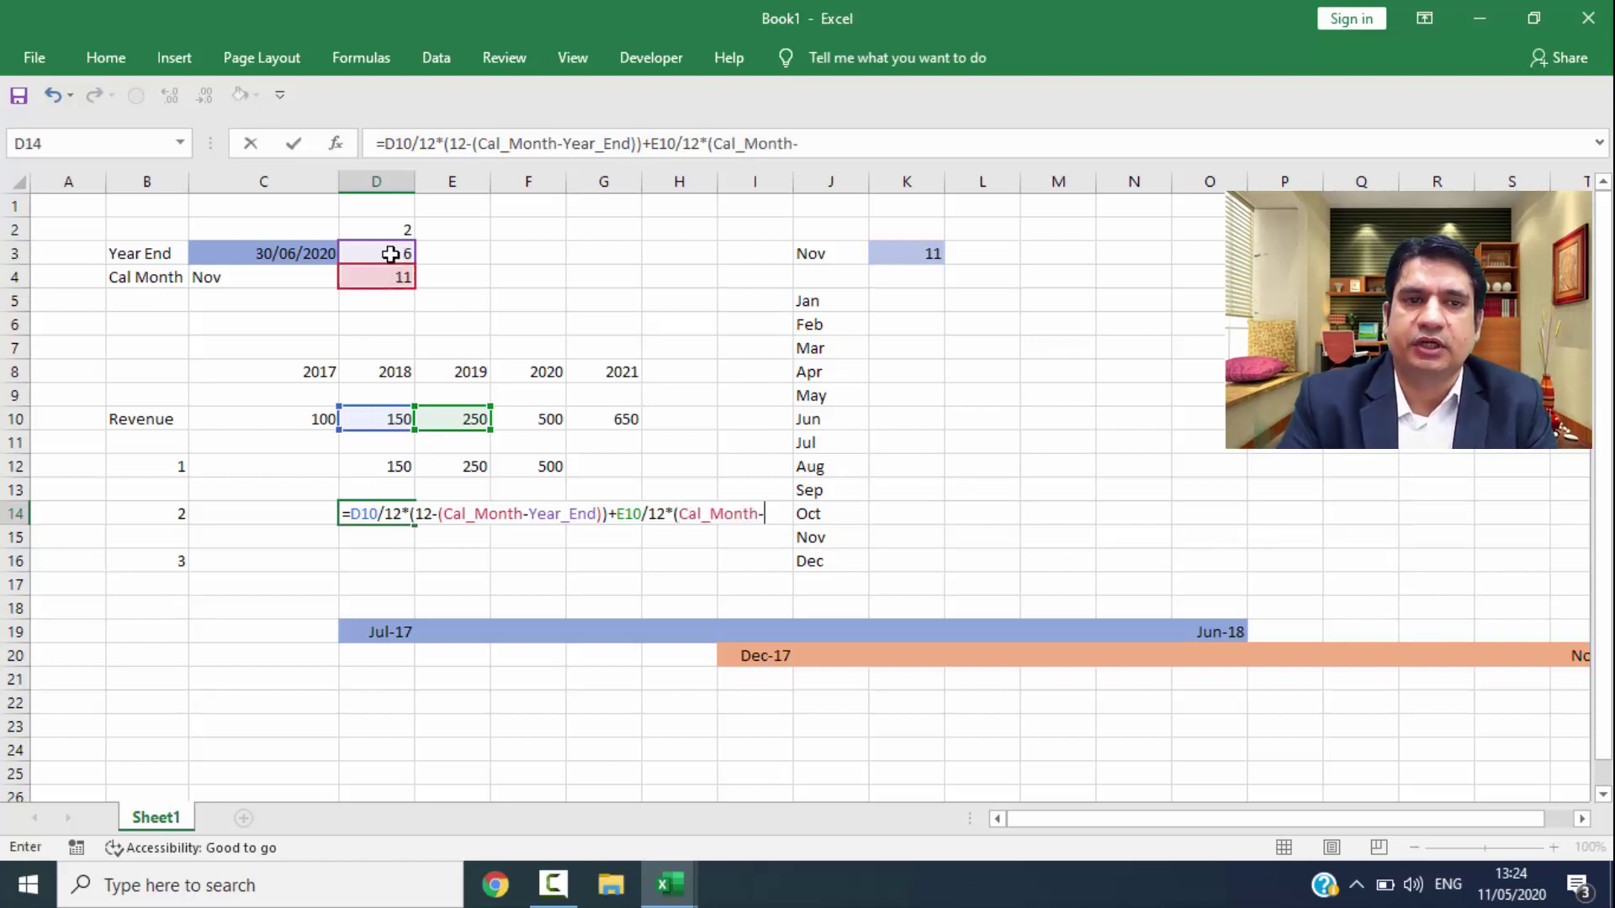
click(391, 254)
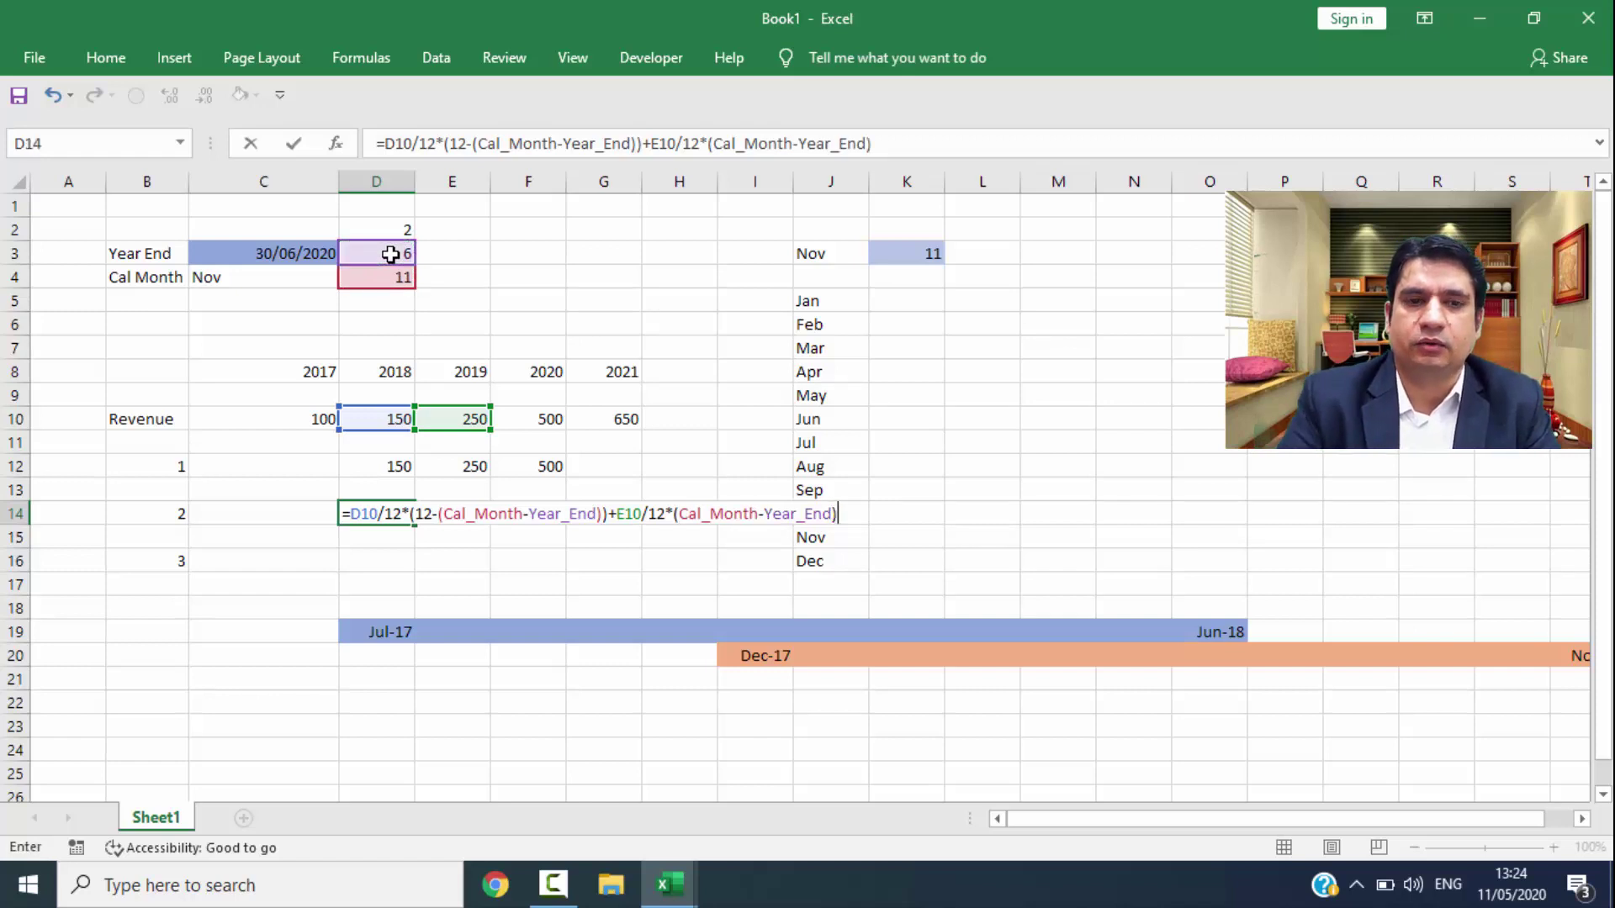
key(ctrl+Return)
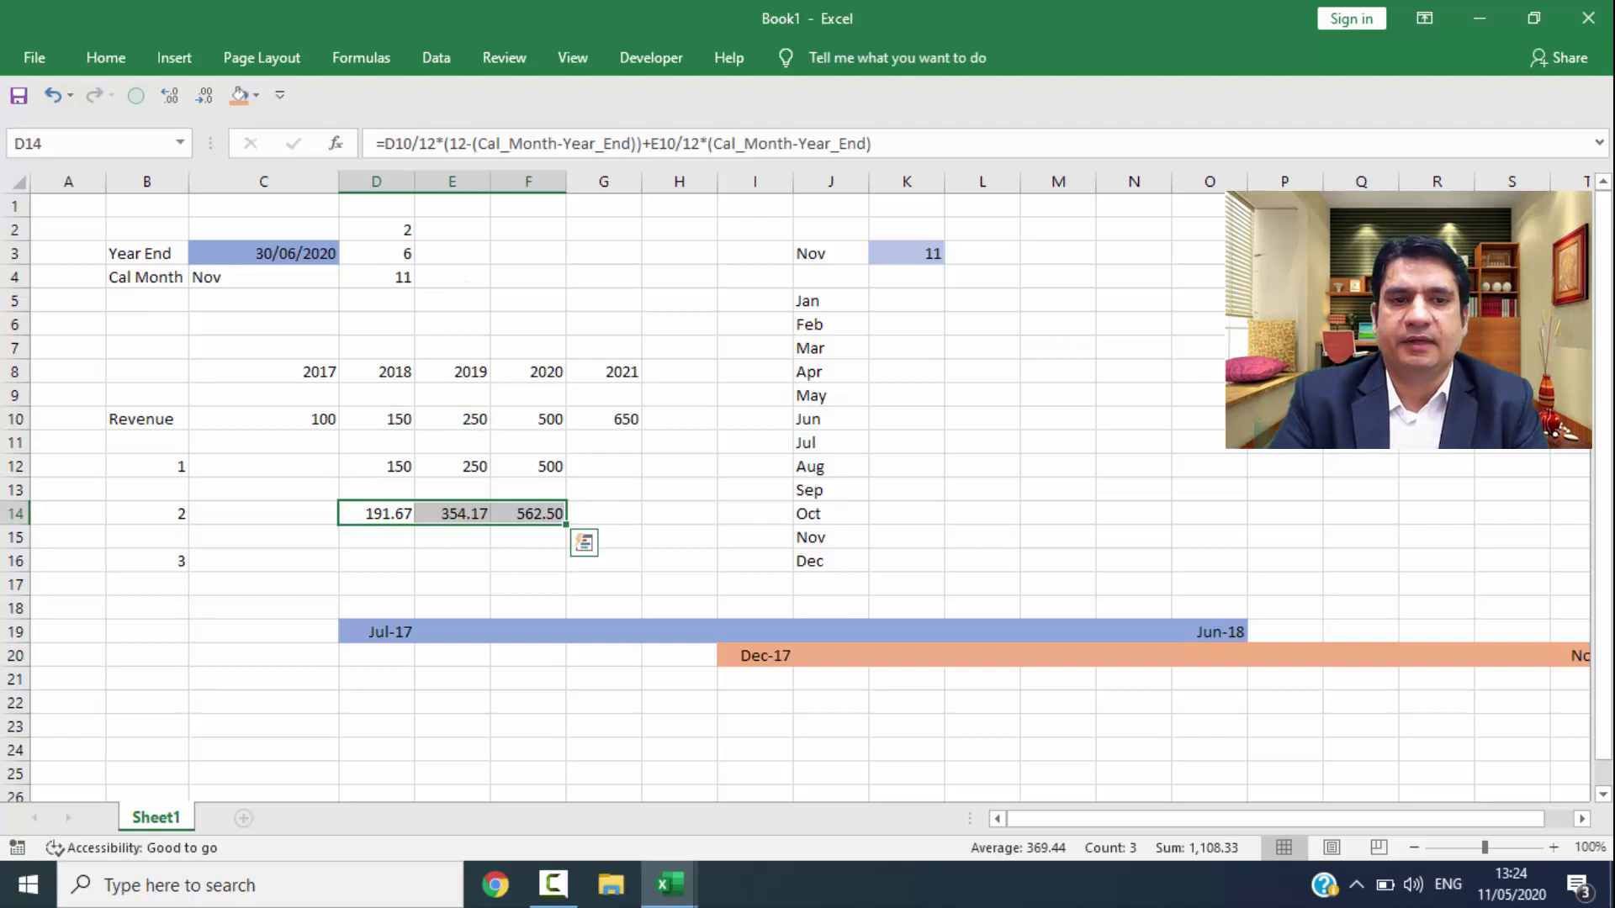
Step: Set the calendar month in K3 to 10 (Oct) and check D3; row 14 shows 183.33, 333.33, 550.00
click(452, 513)
drag(376, 513, 528, 513)
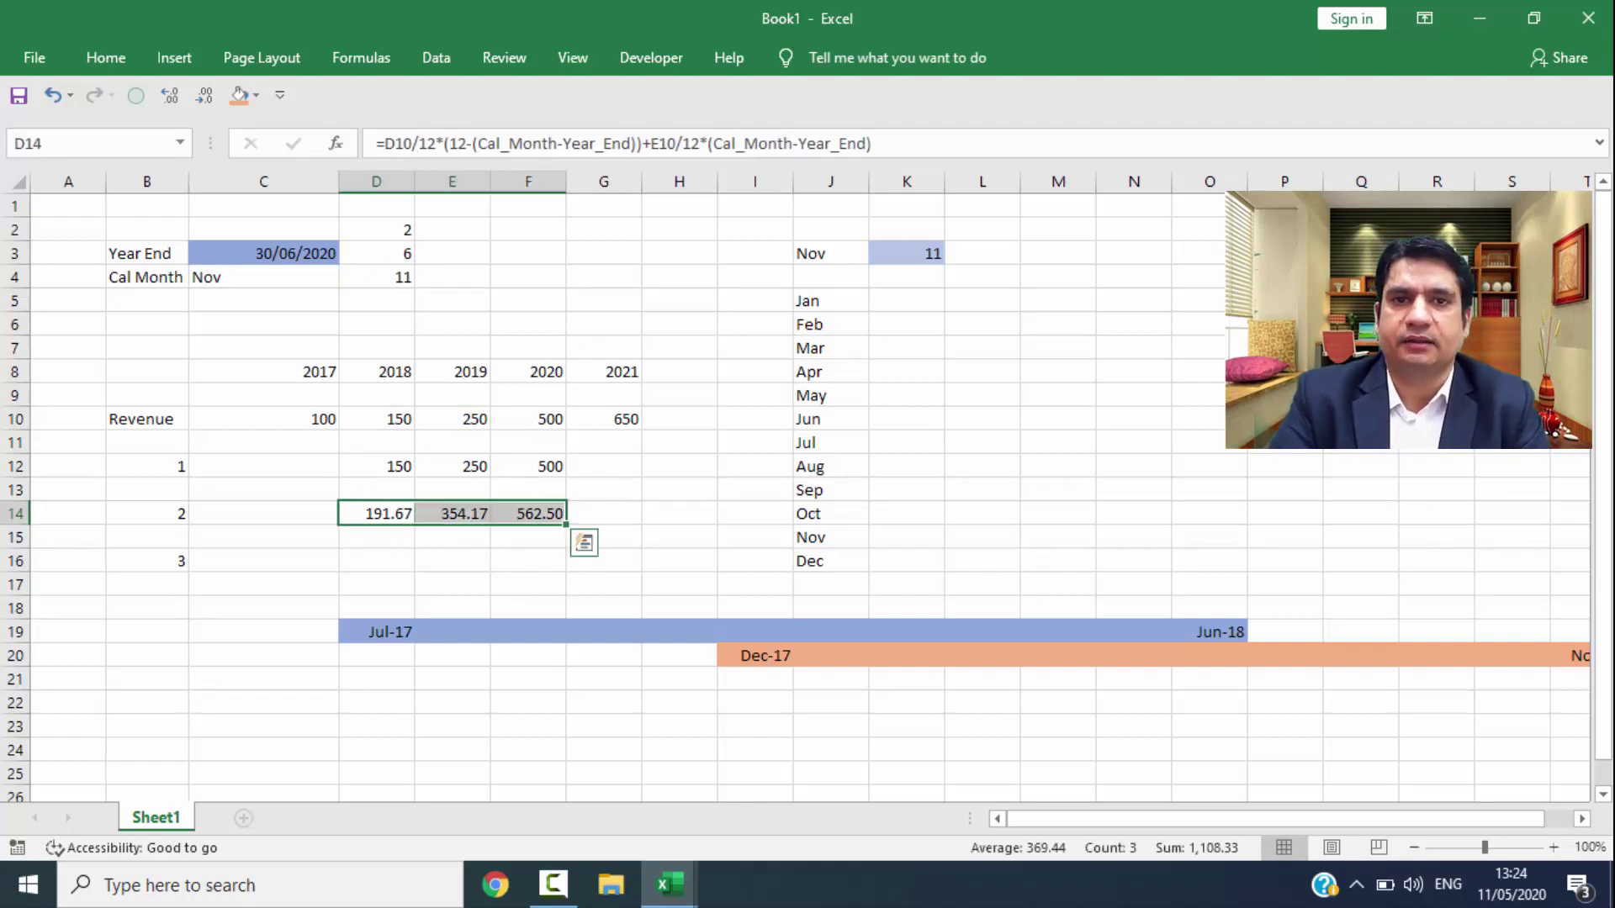
key(Right)
key(Right)
key(Right)
key(Right)
key(Right)
key(Right)
key(Right)
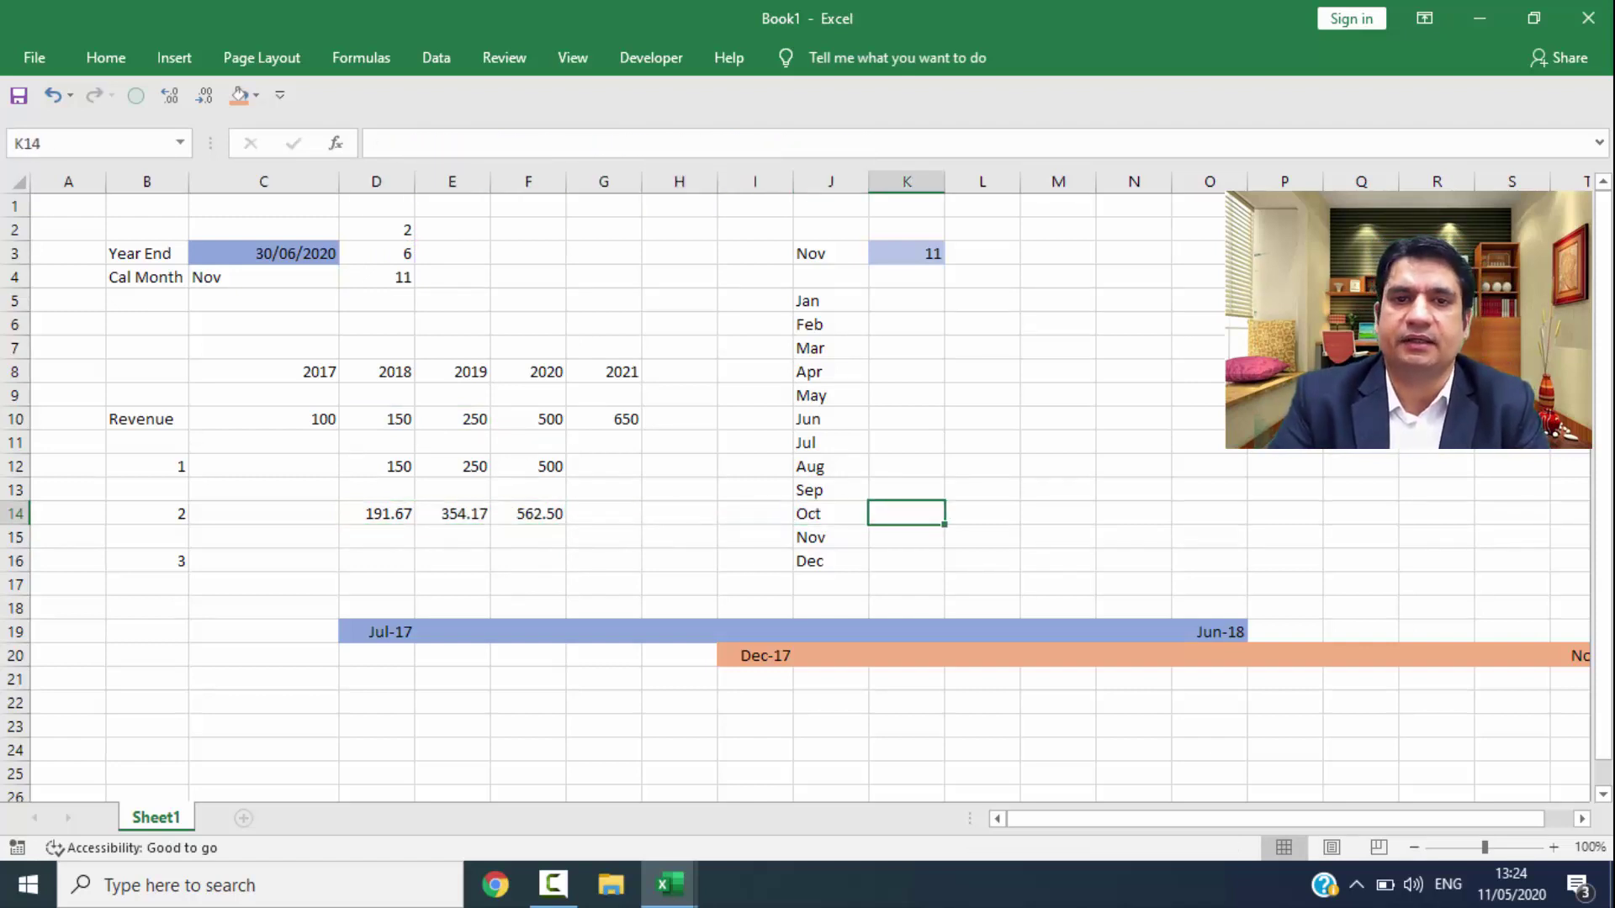
key(ctrl+Up)
text(10)
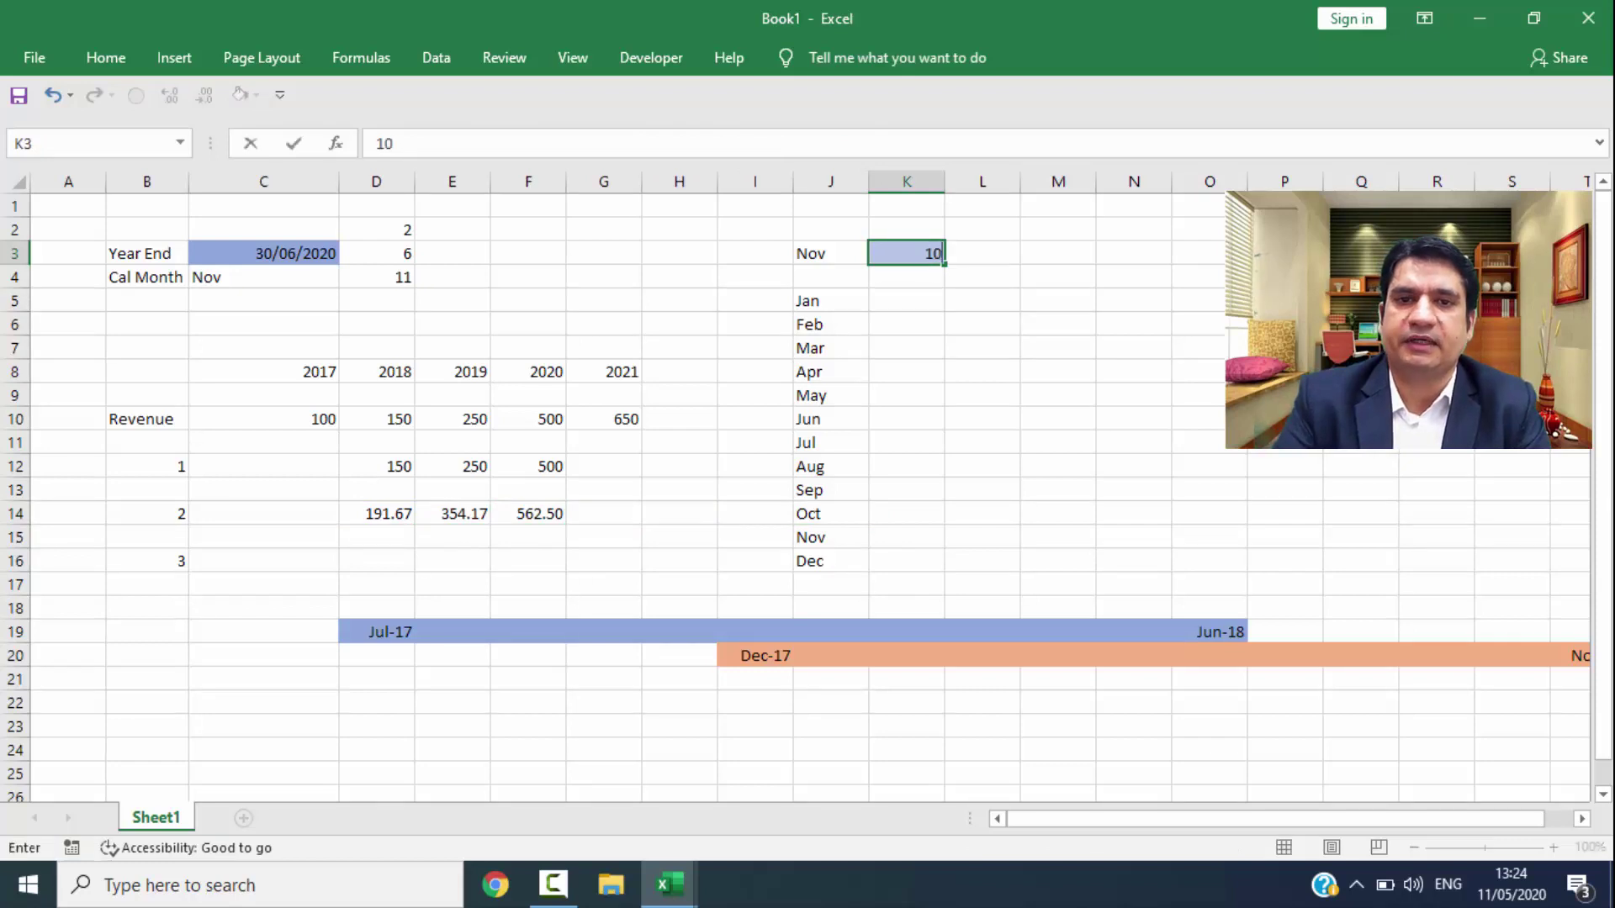
key(Return)
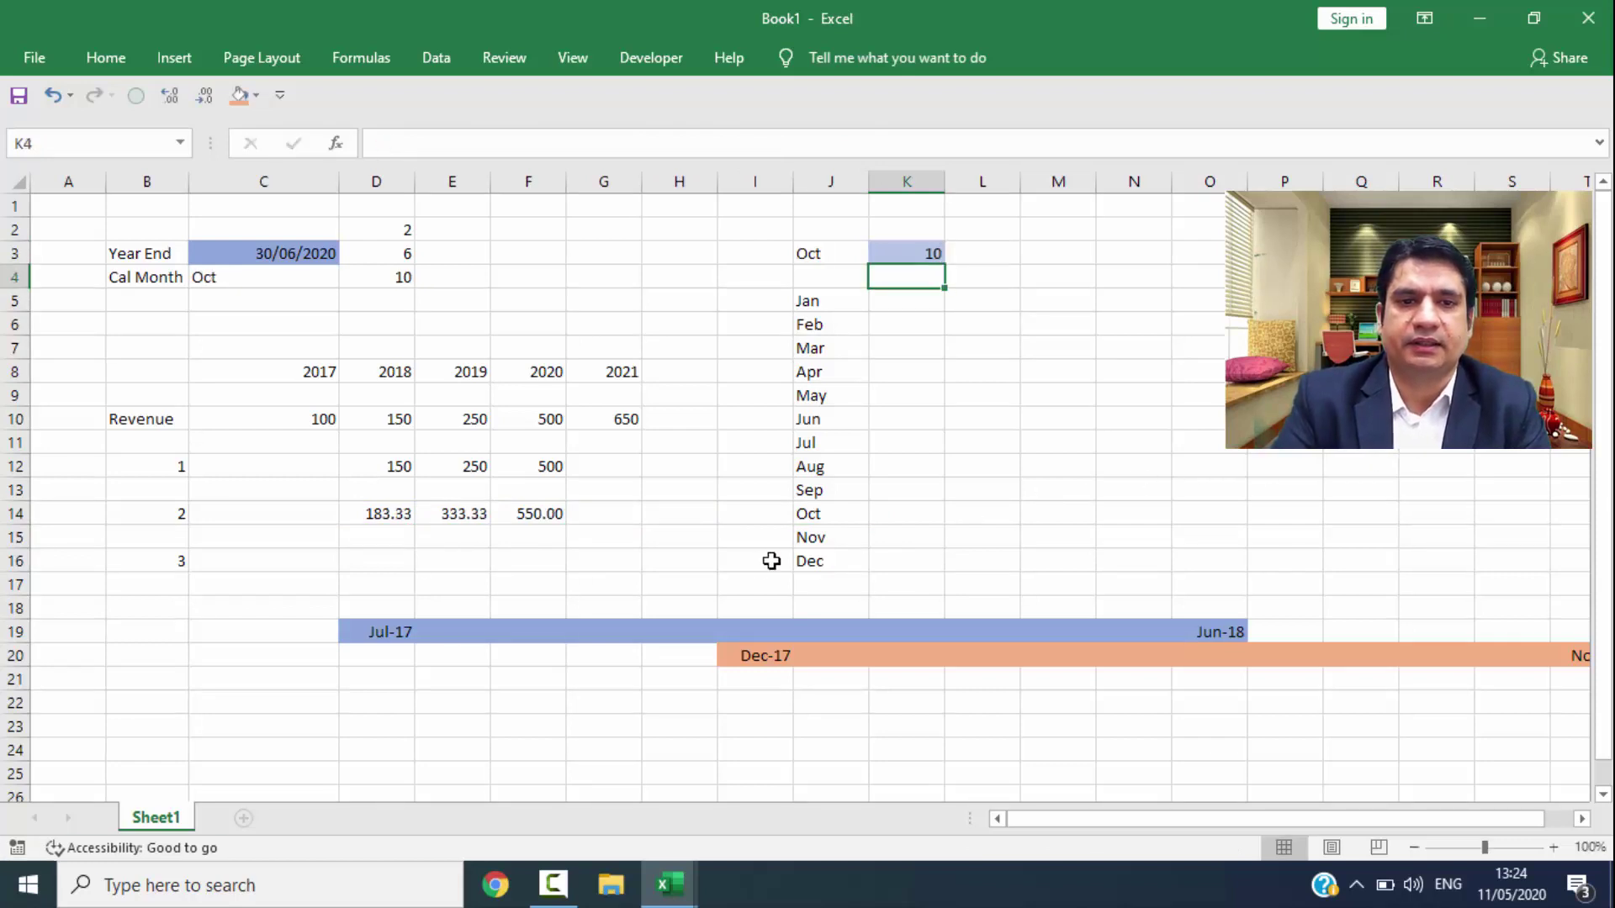
click(372, 258)
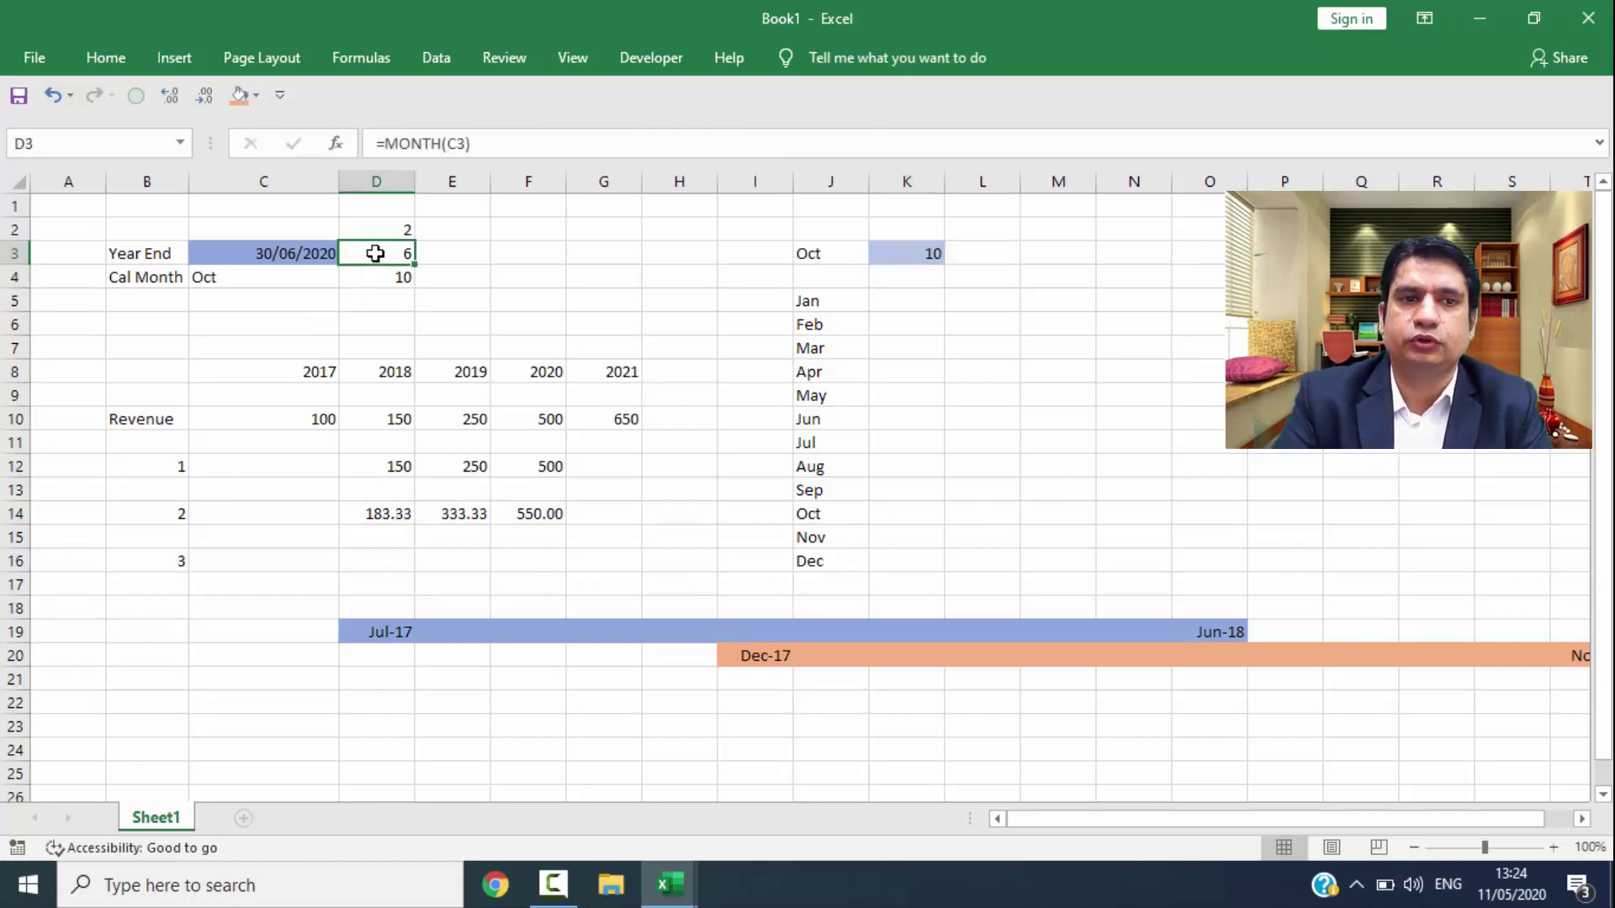
click(923, 254)
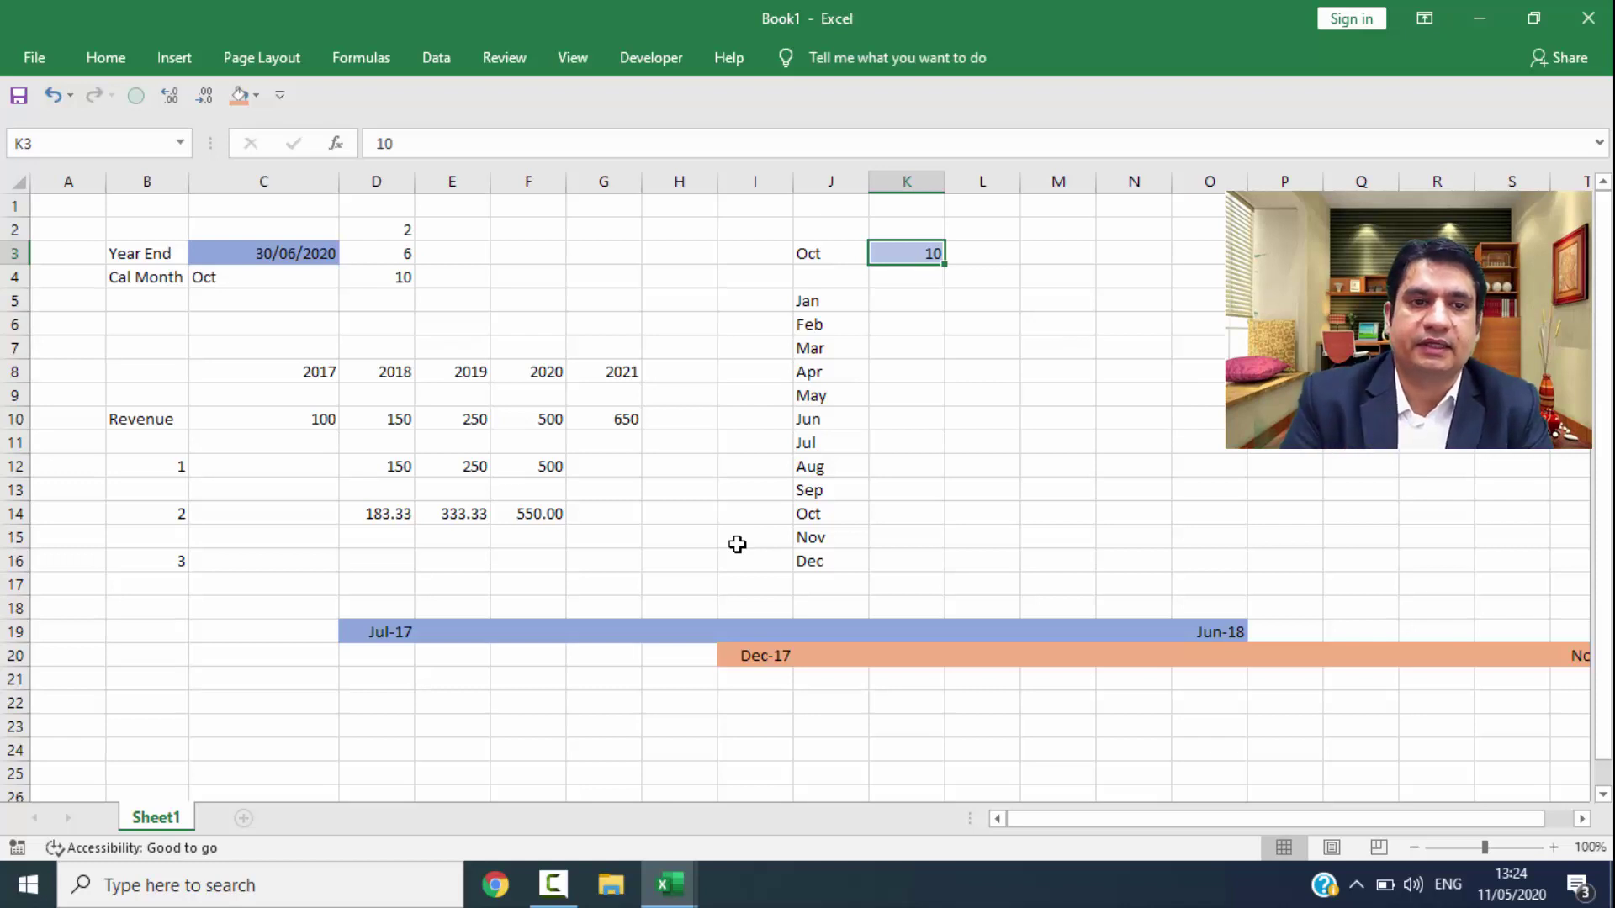
Step: Enter a trial formula in D16 combining the 2018 and 2019 revenue
click(384, 560)
text(=)
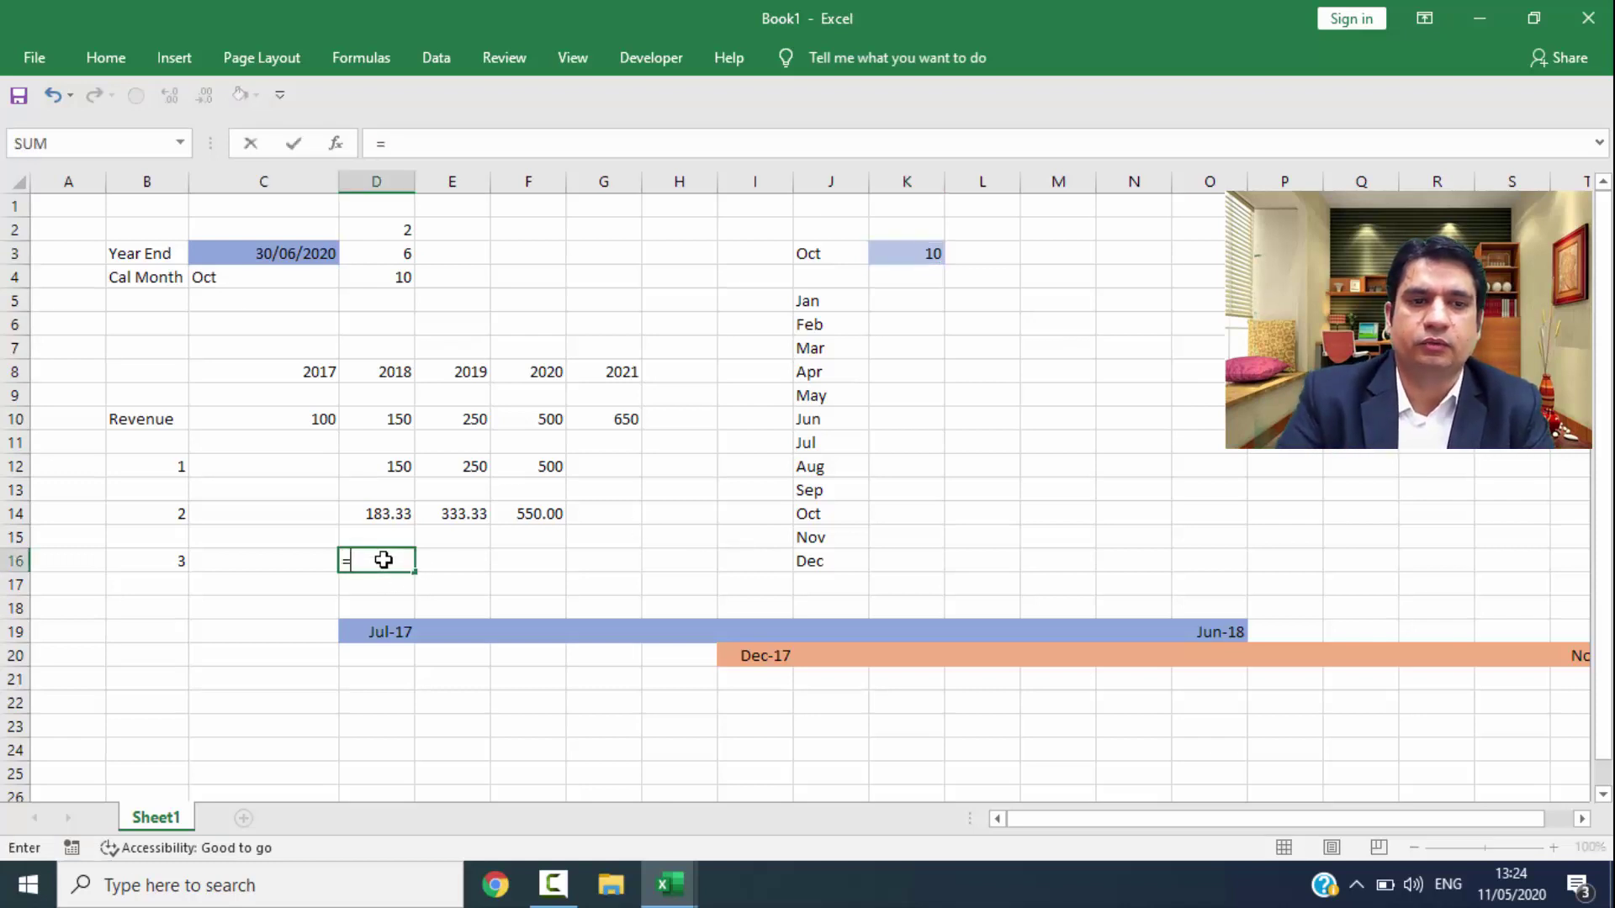
key(Up)
key(Up)
key(Up)
key(Up)
key(Up)
text(/)
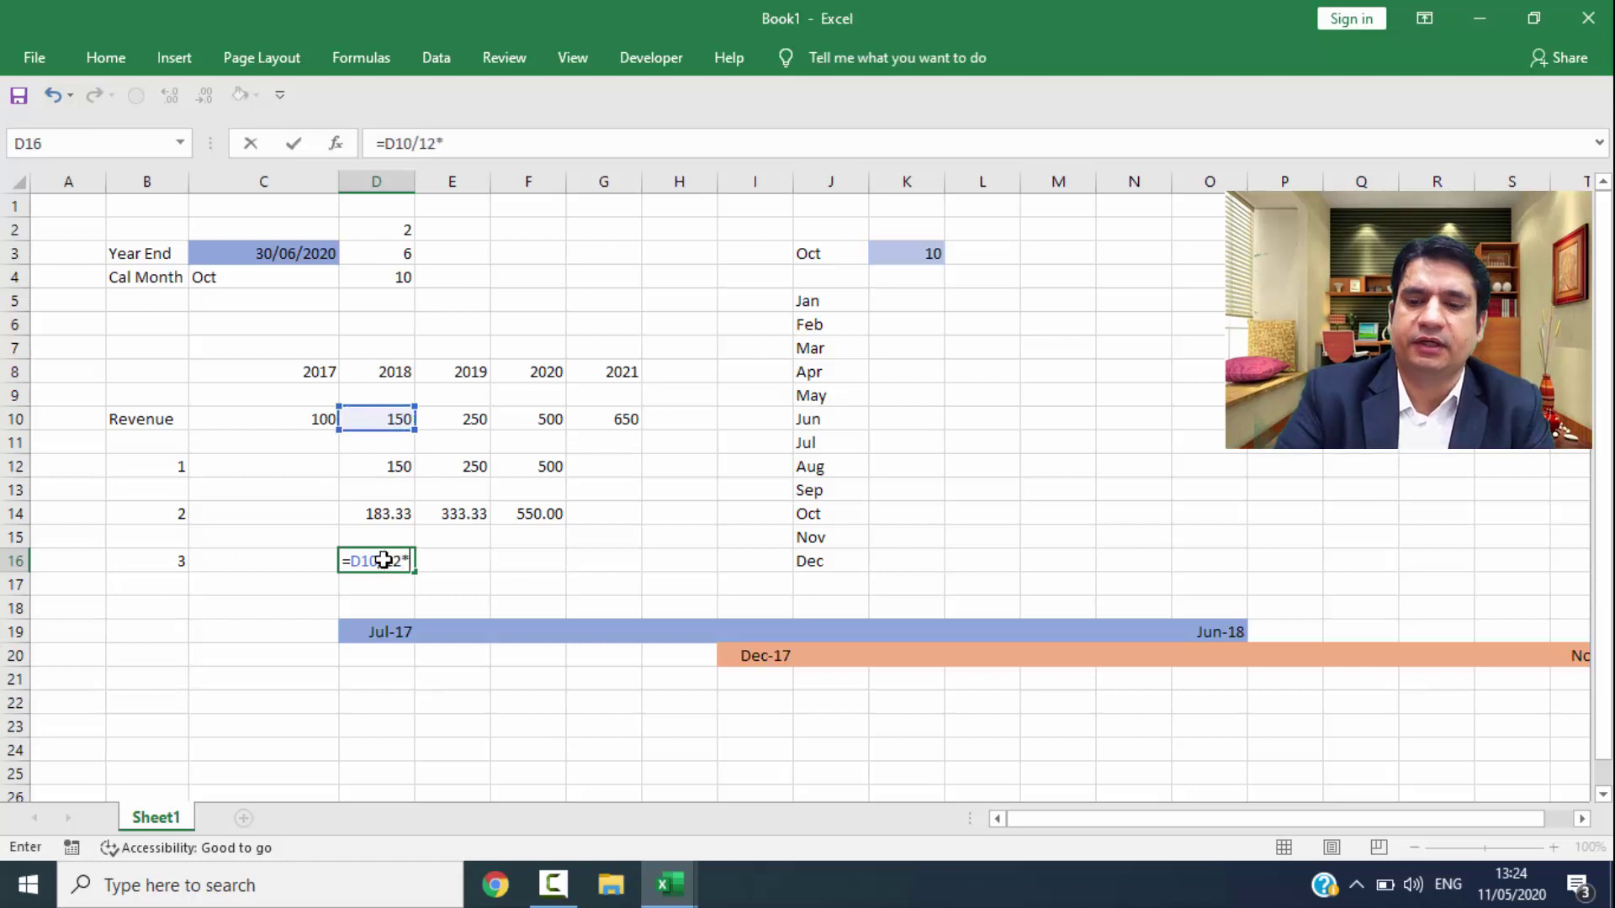
key(Right)
key(Up)
key(Up)
key(Up)
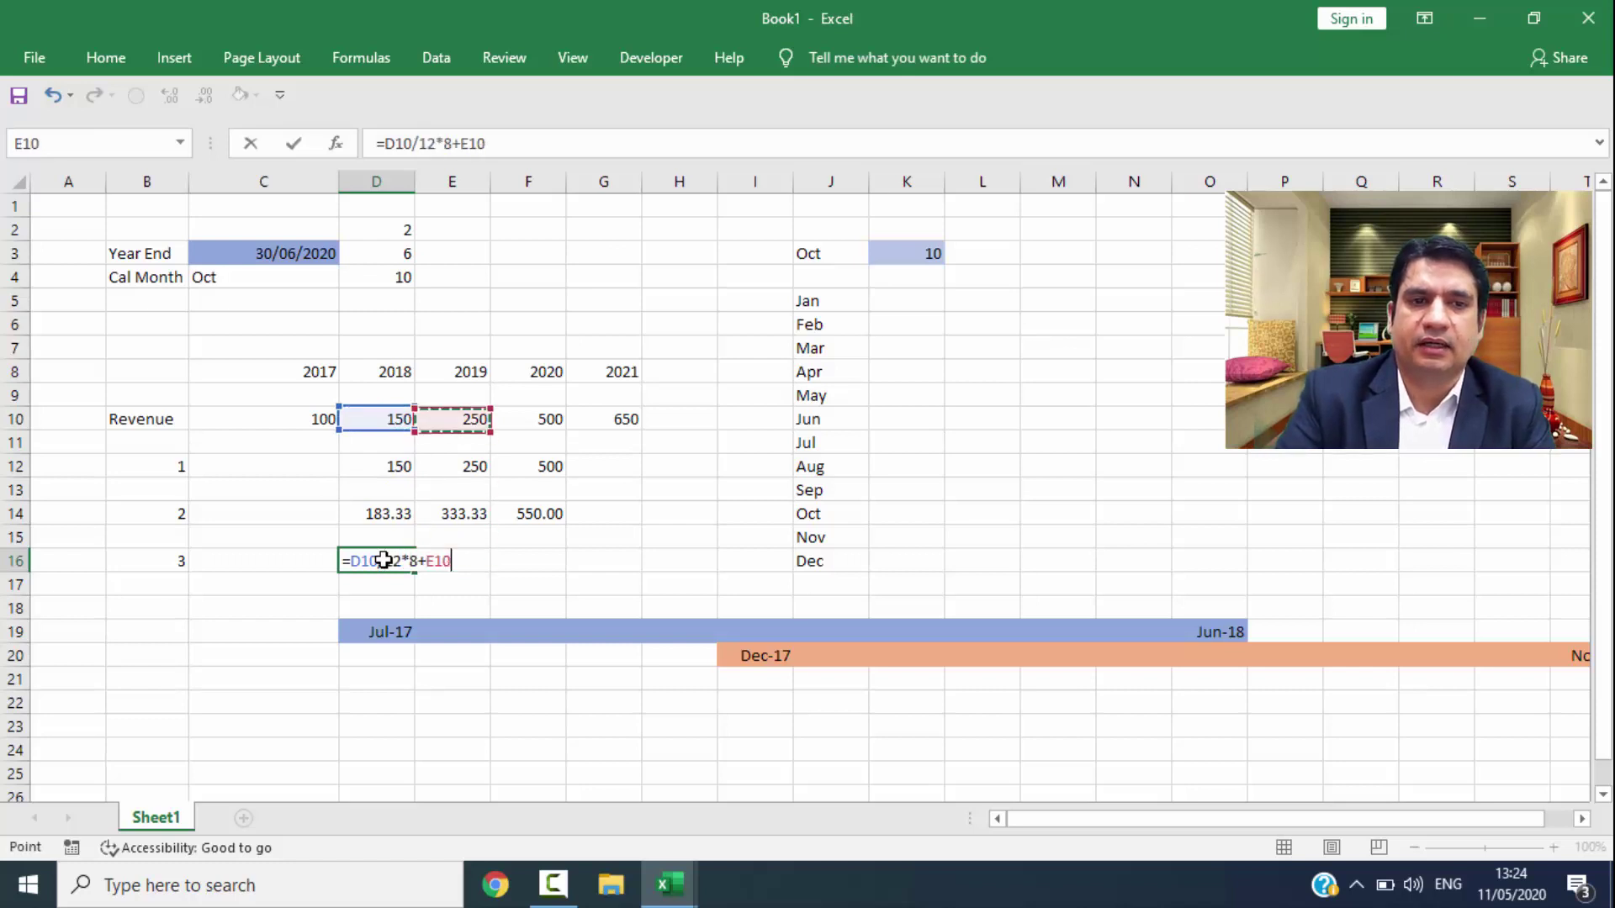
text(/12*4)
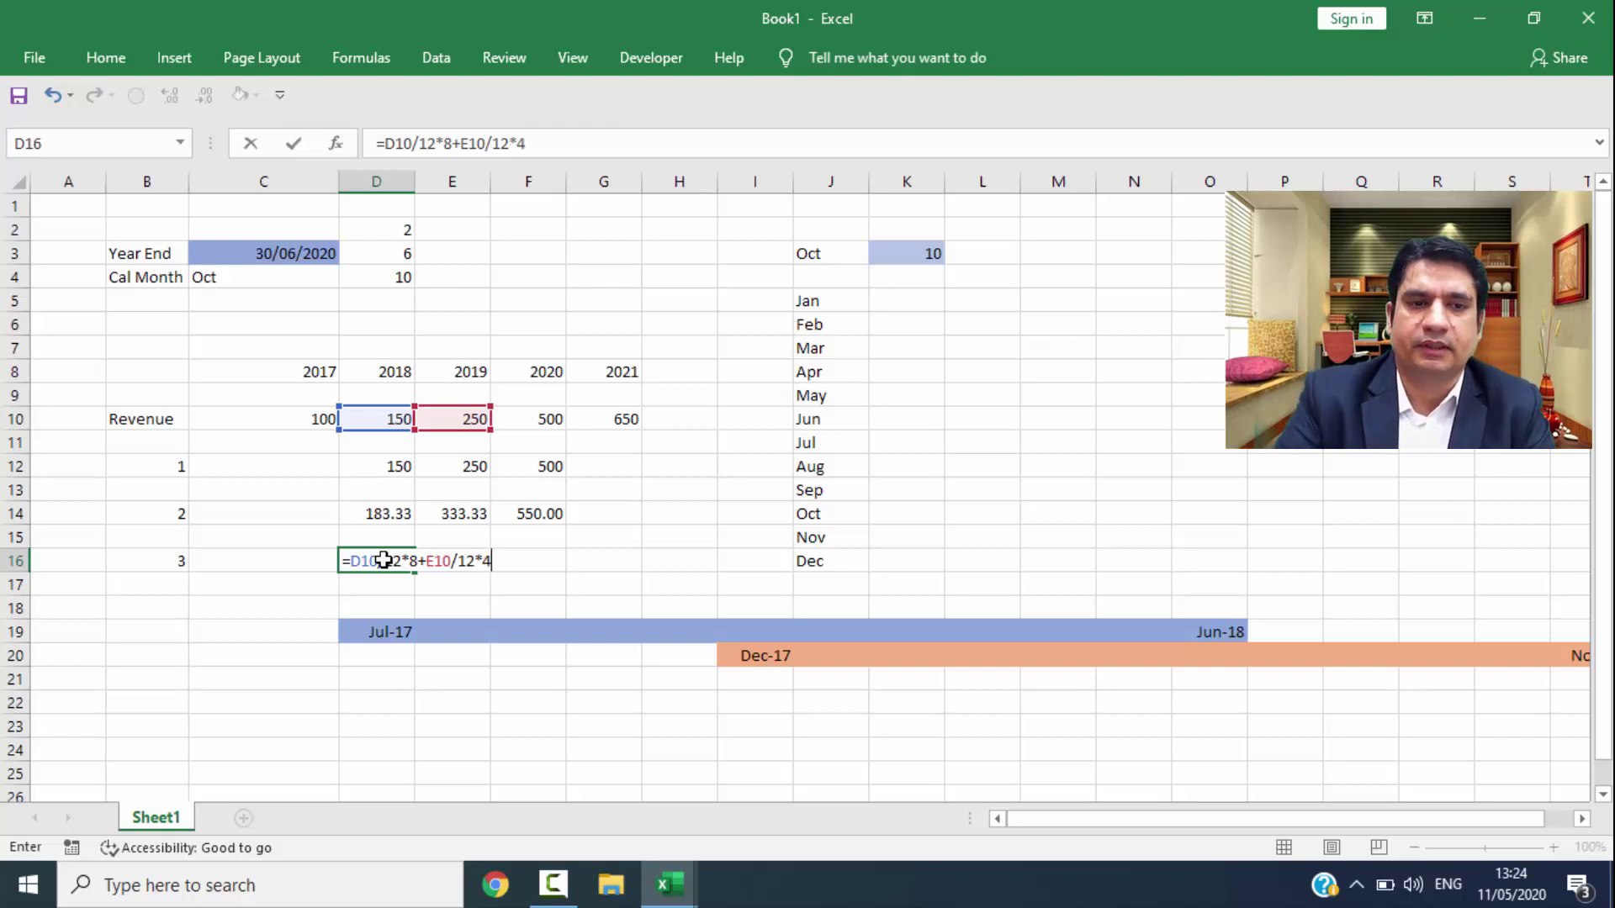
key(Return)
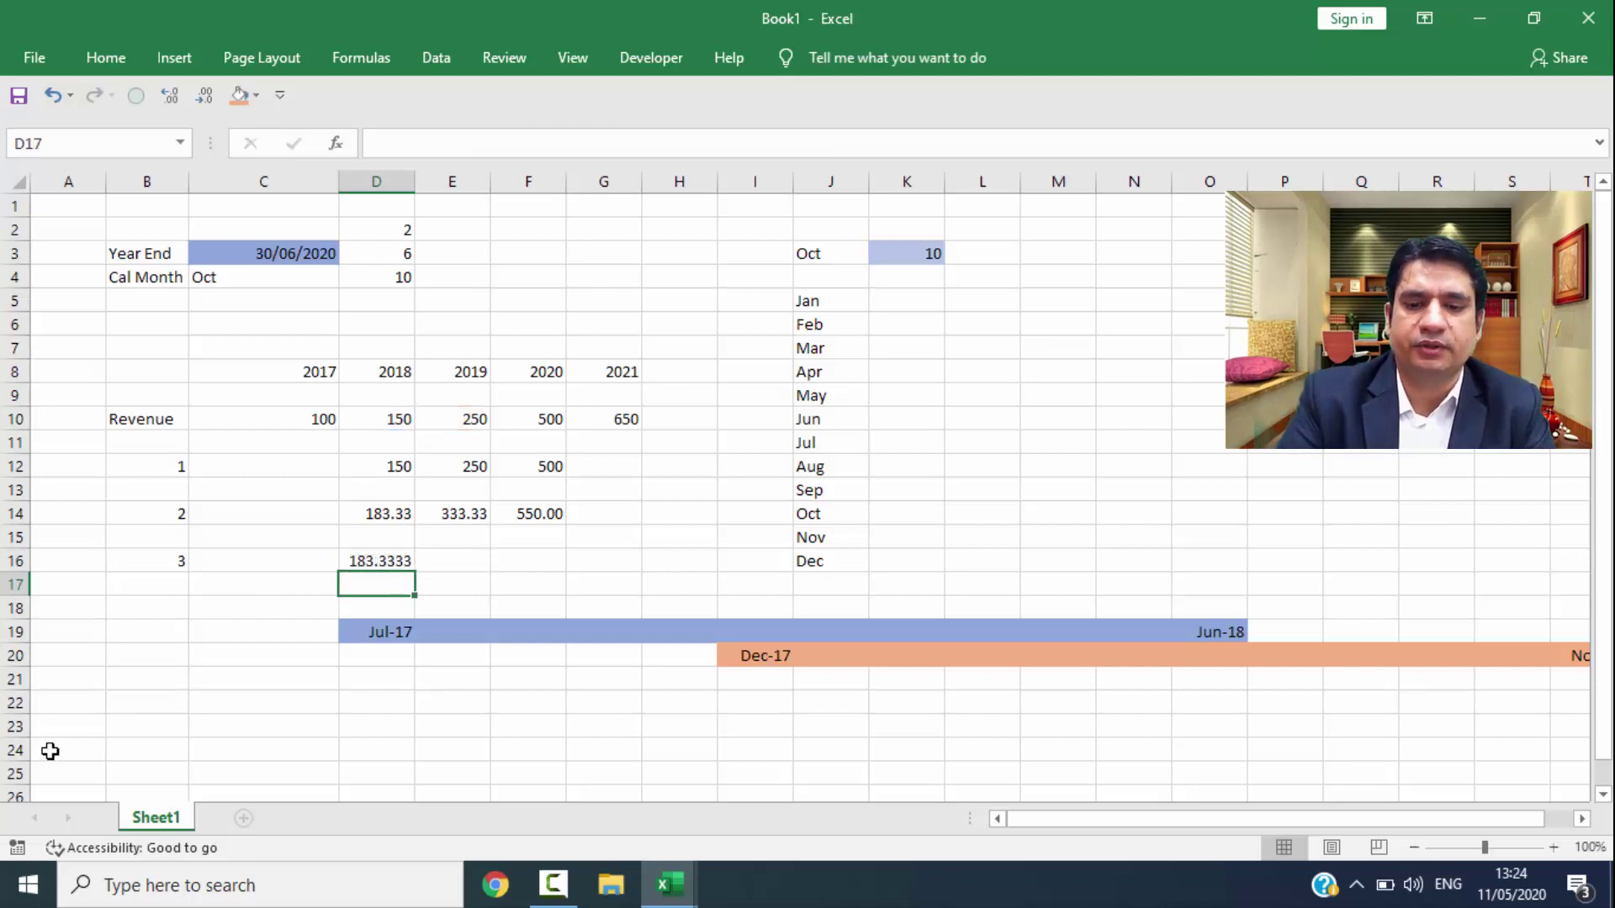
Step: Set the calendar month in K3 to 9 (Sep)
key(Up)
key(shift+Up)
key(shift+Up)
key(Right)
key(Right)
key(Right)
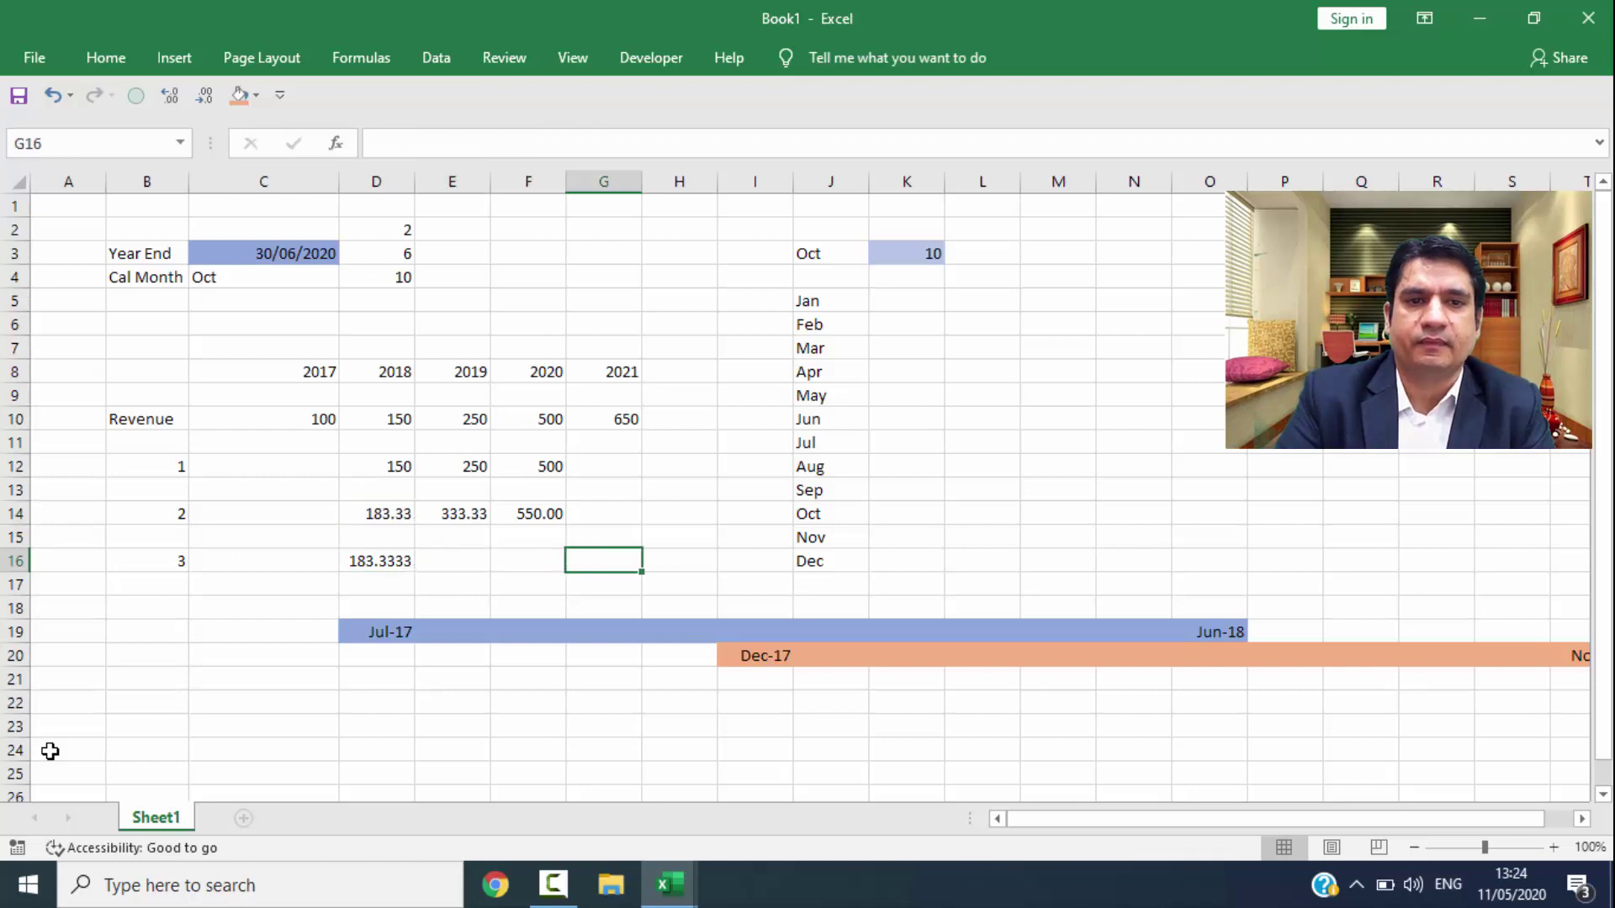
key(Right)
key(Right)
key(Right)
key(Right)
key(ctrl+Up)
text(9)
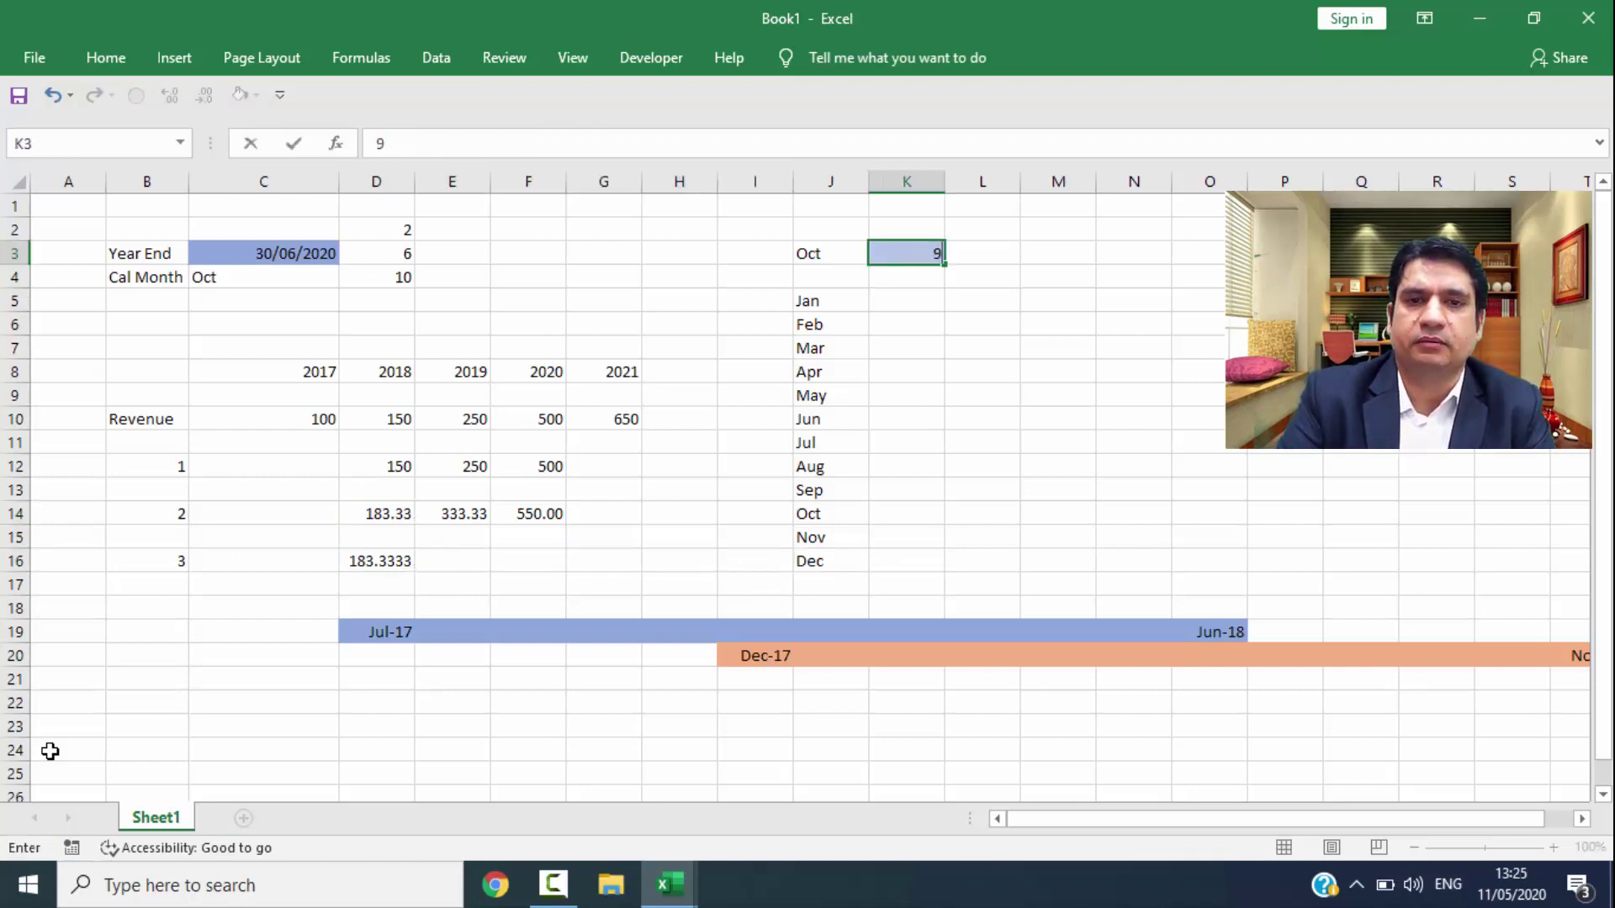
key(Return)
Step: Replace D16 with the manual check =D10/12*9+E10/12*3, giving 175
key(Down)
key(Down)
key(Down)
key(Down)
key(Down)
key(Left)
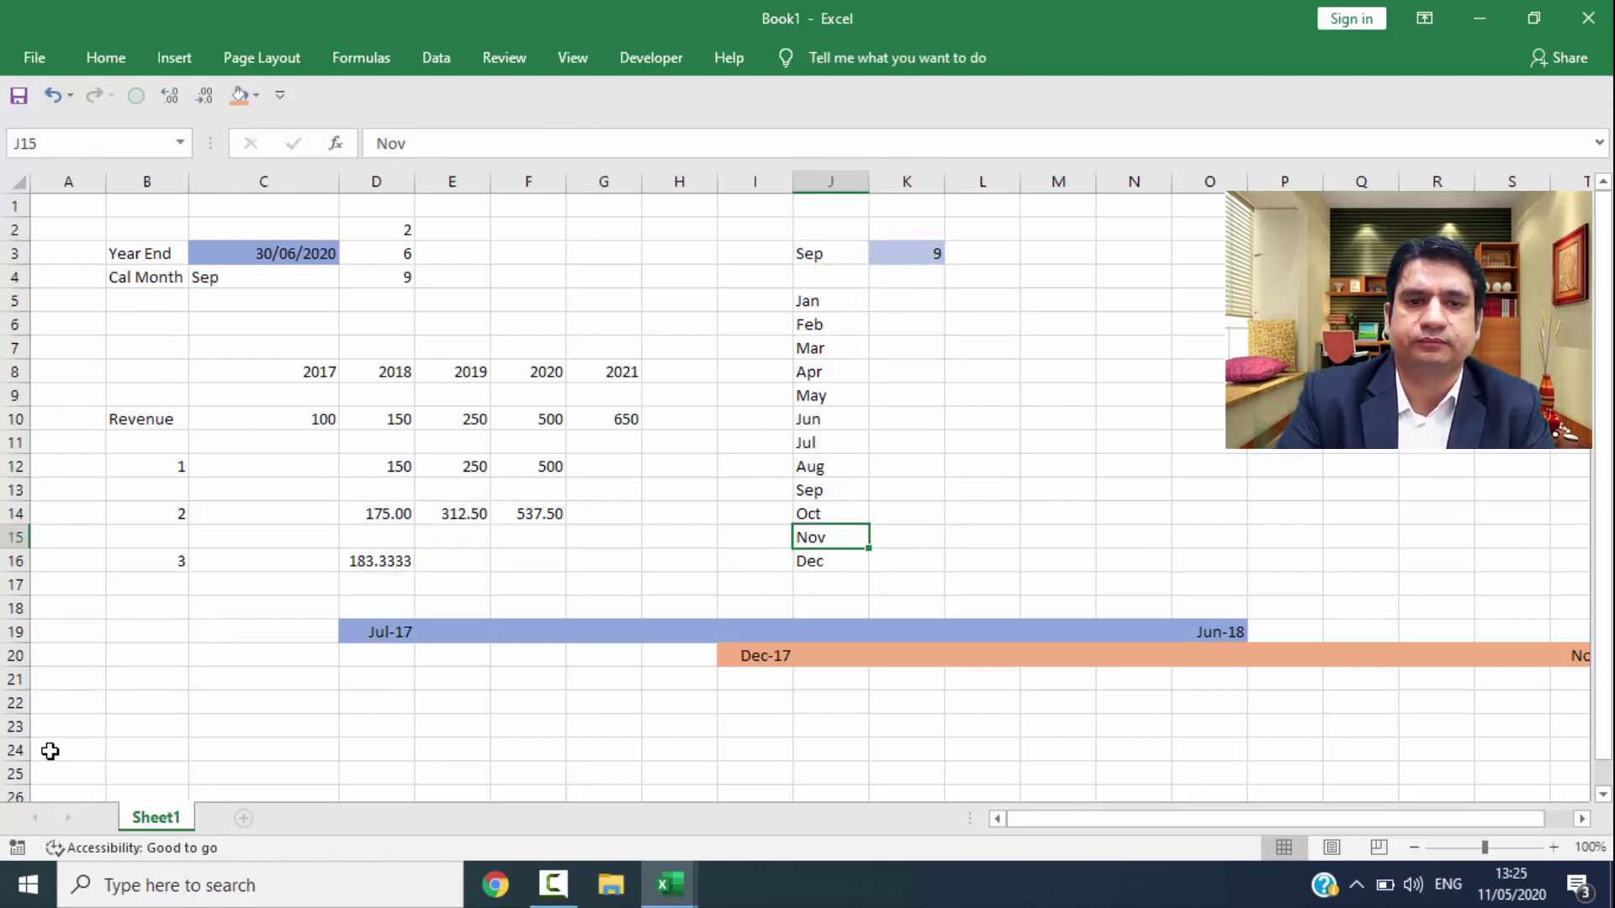
key(Left)
key(Left)
key(Left)
key(Left)
key(Left)
key(Down)
key(Delete)
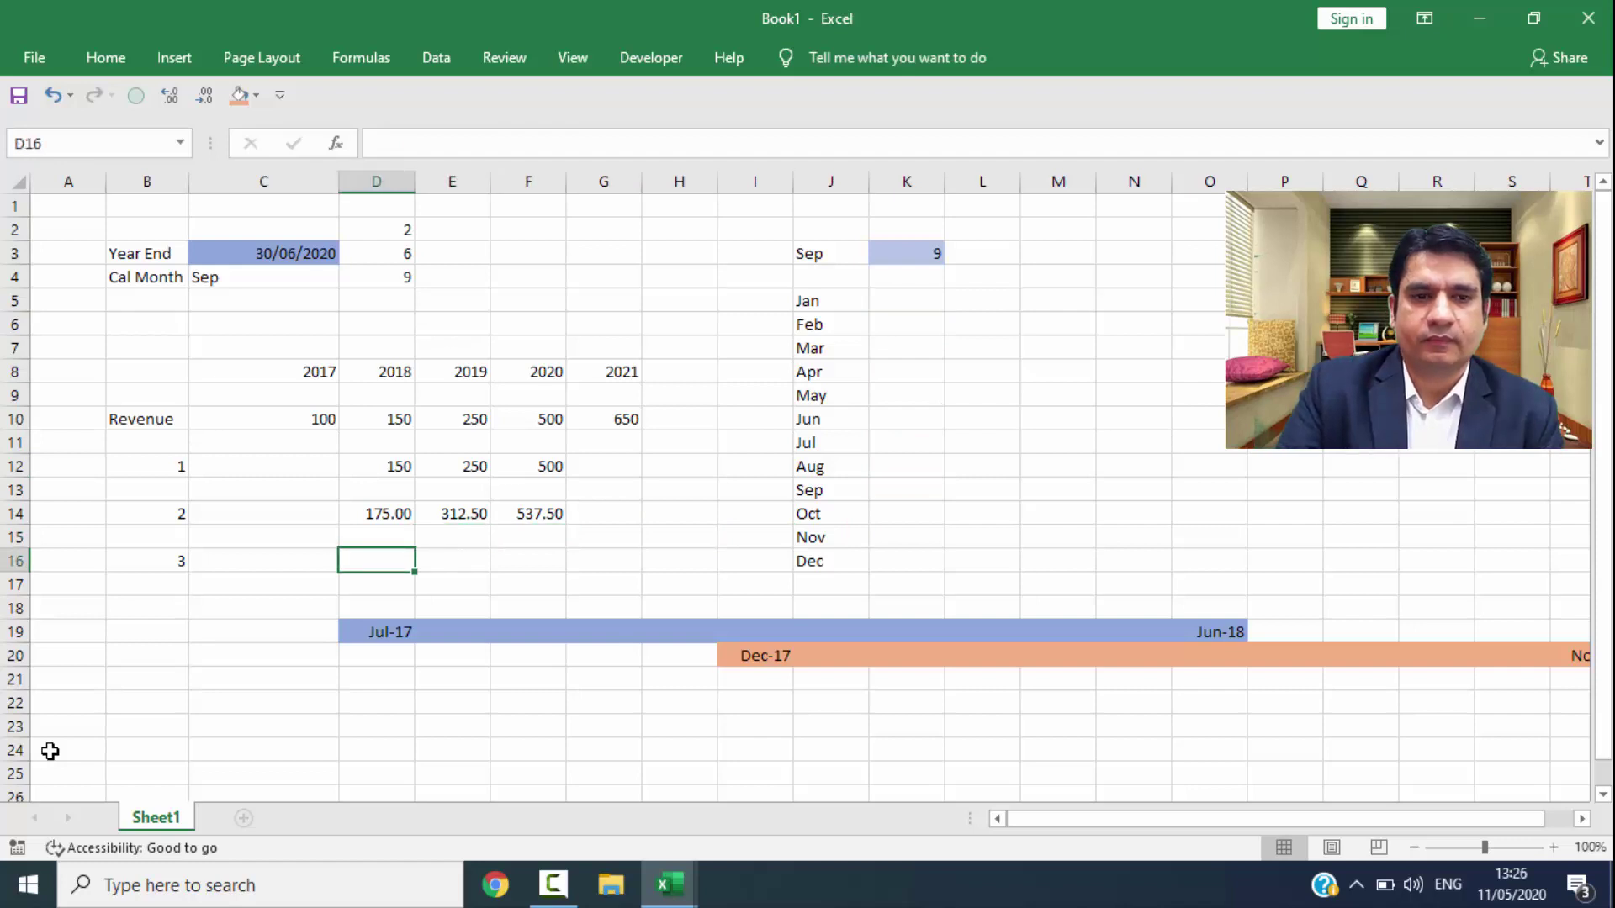
text(=)
key(Up)
key(Up)
key(Up)
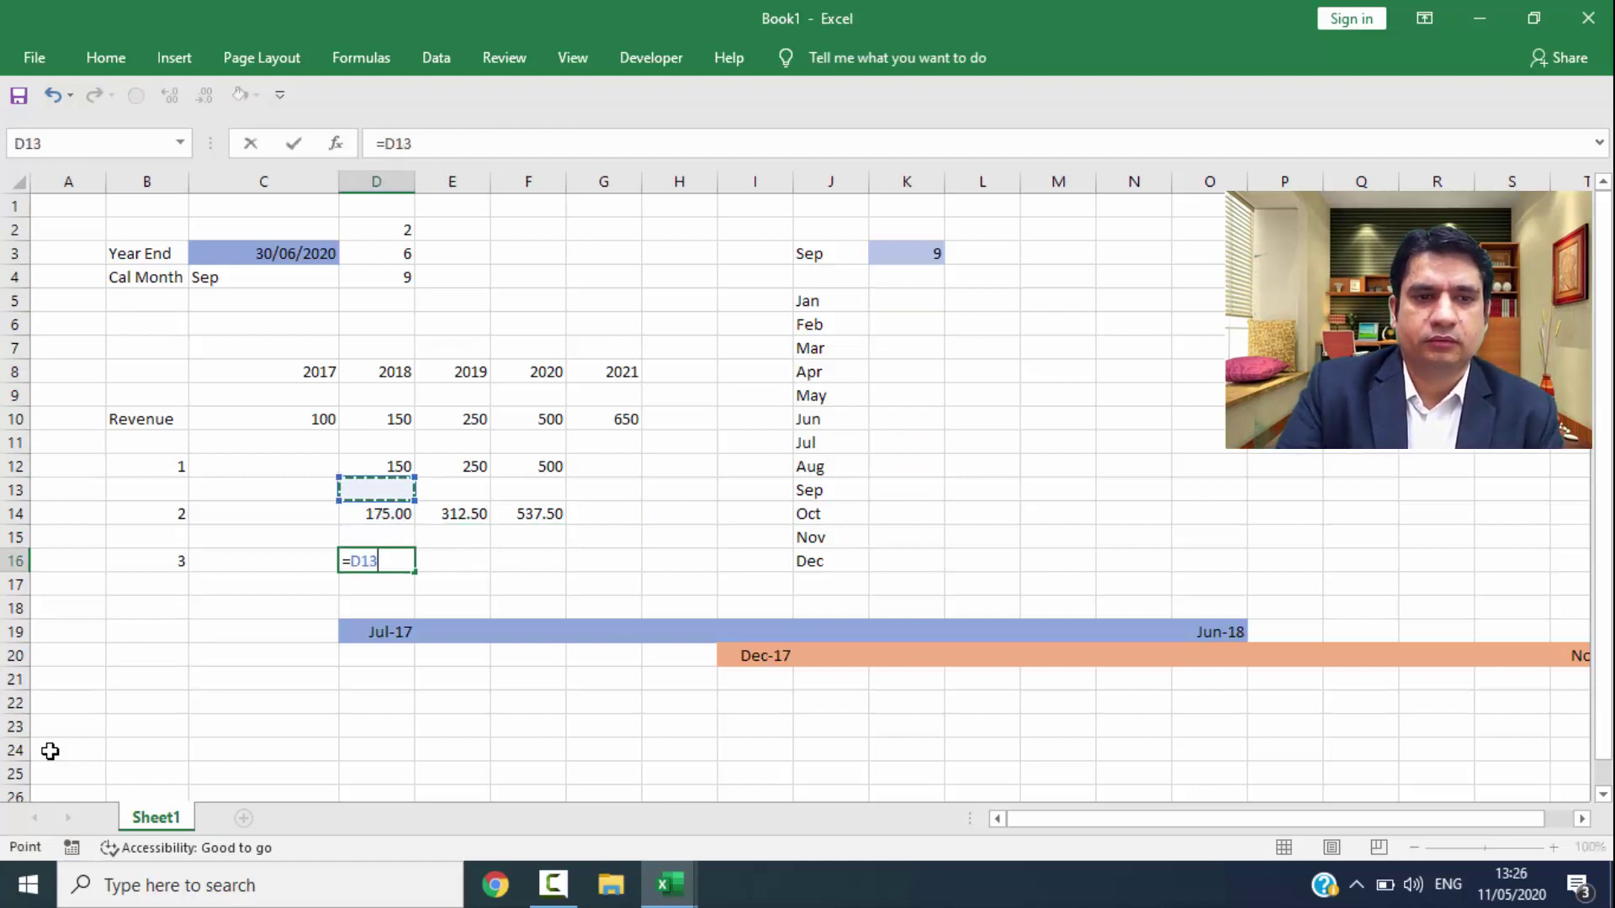
key(Up)
key(Up)
key(Up)
text(/)
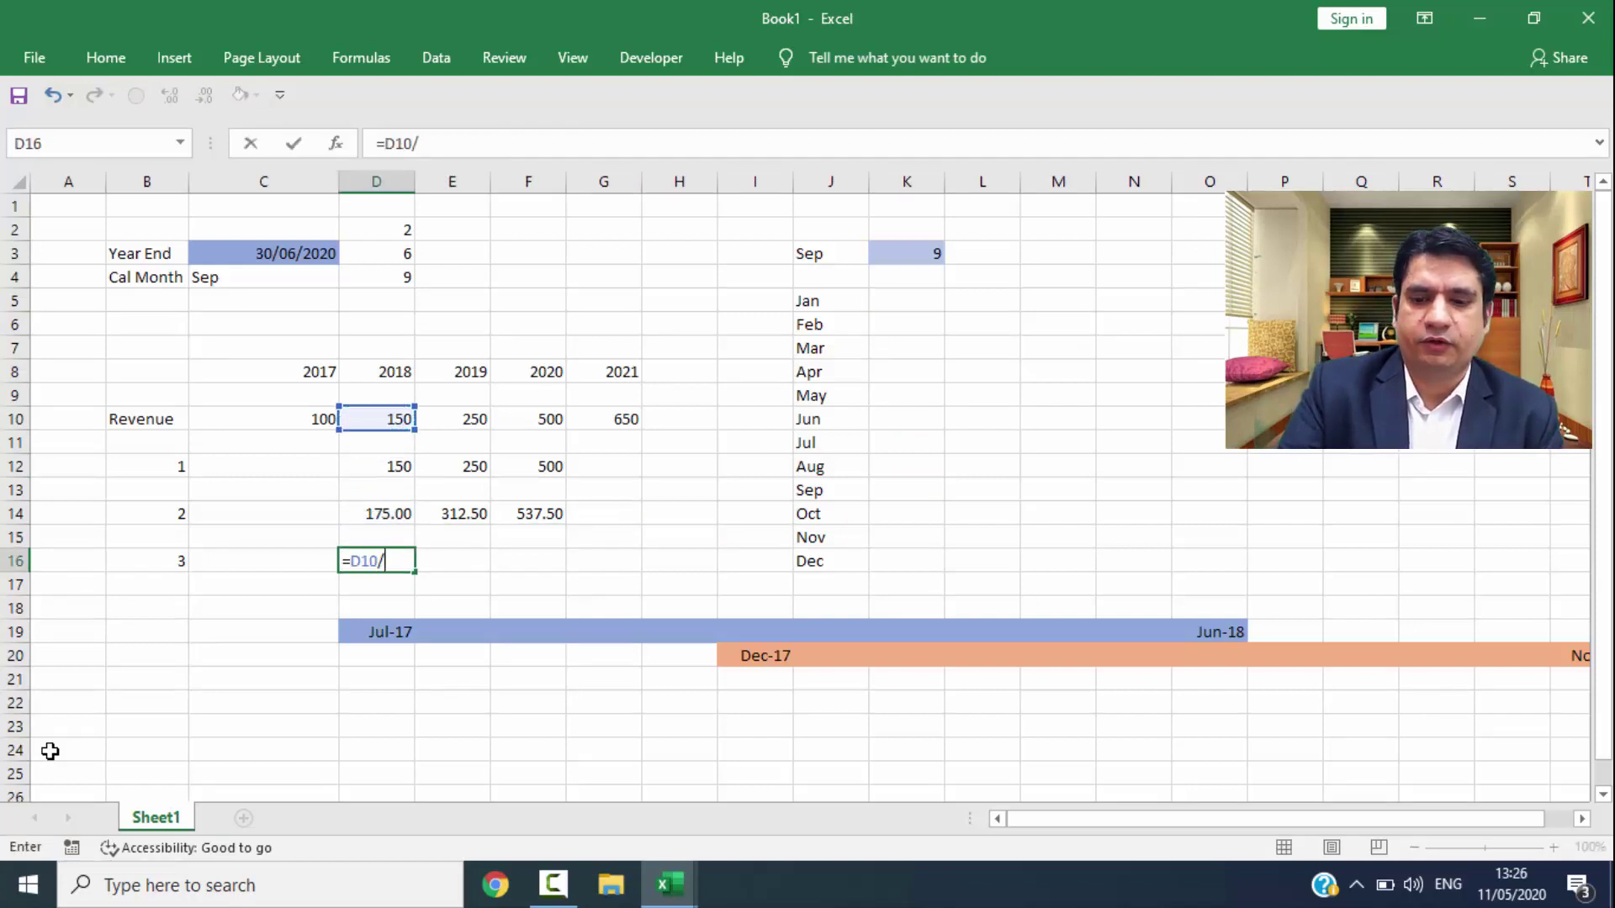
text(12*9)
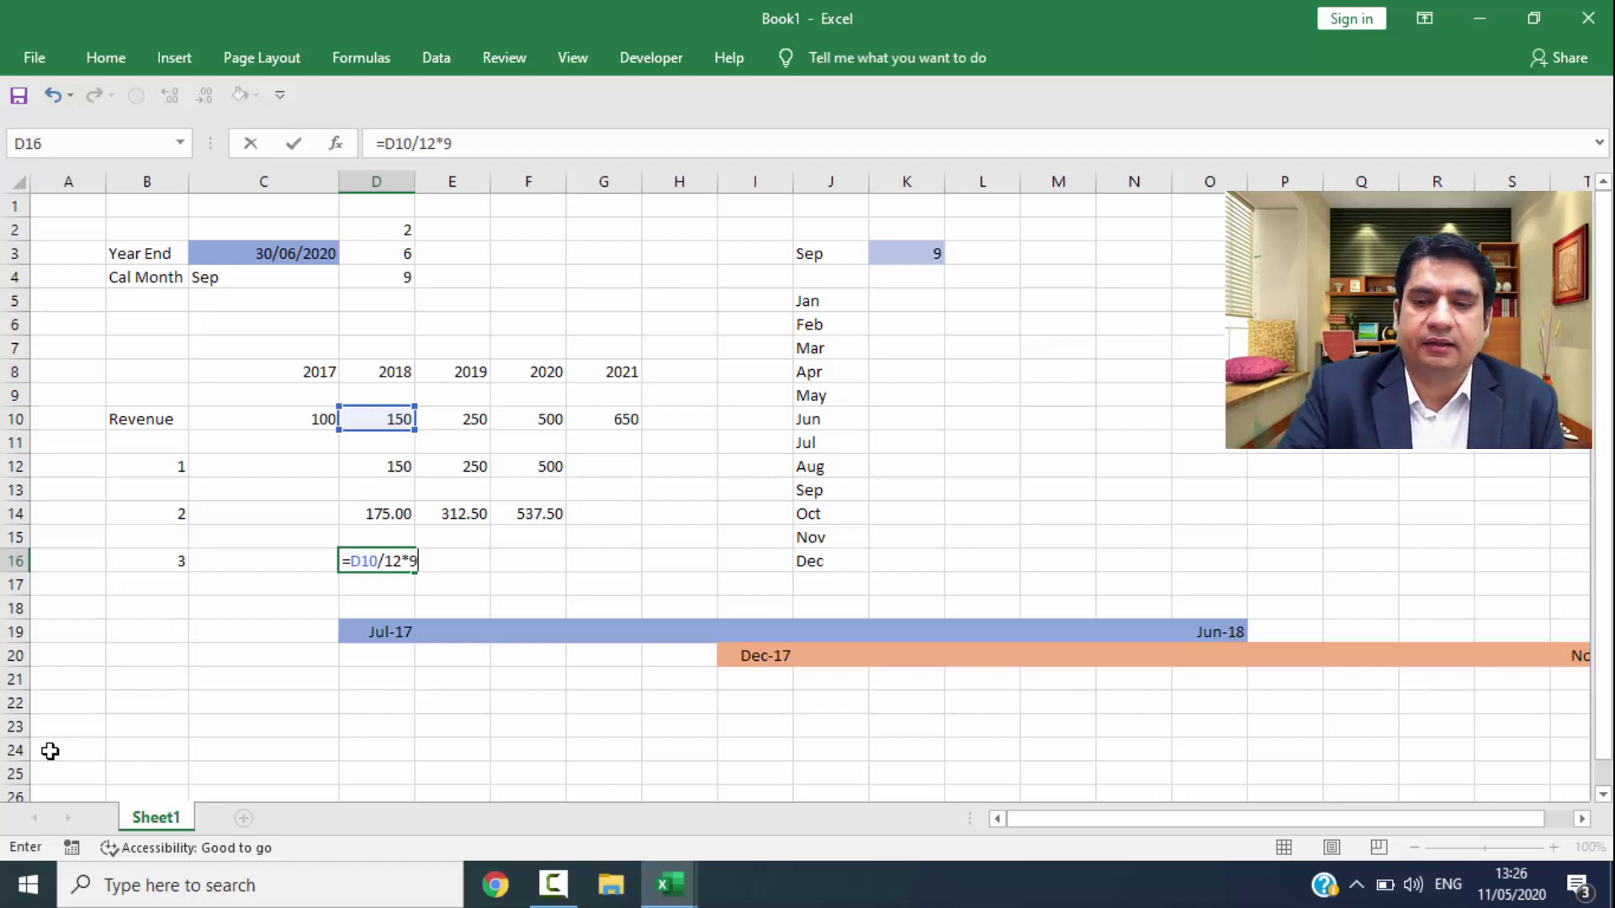
key(Right)
key(Up)
key(Up)
key(Up)
key(Up)
key(Up)
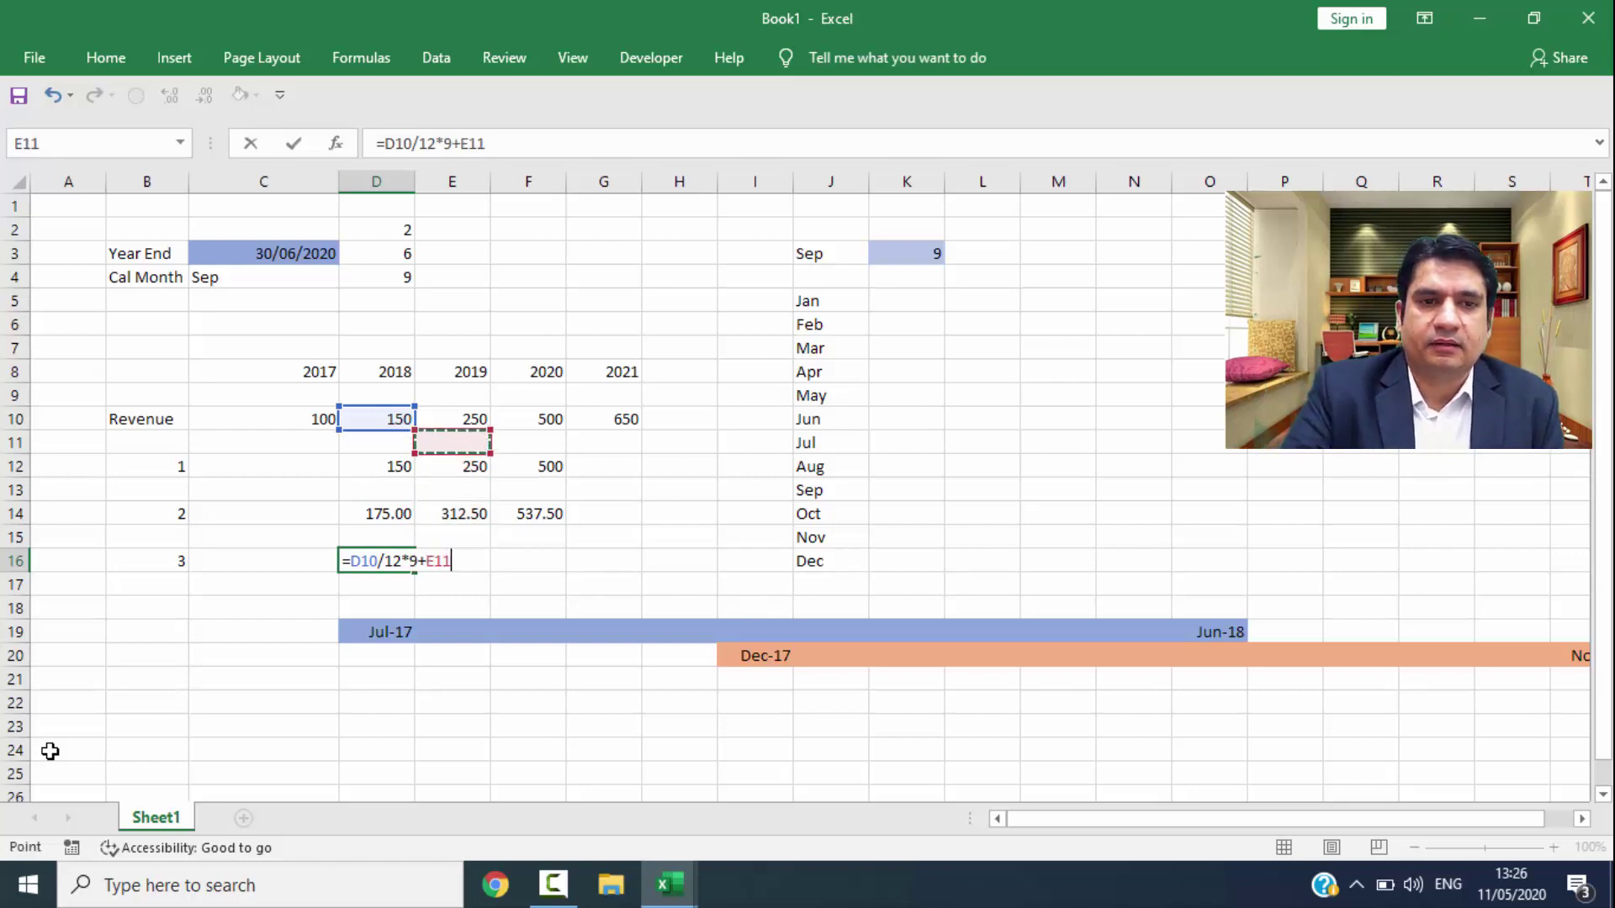
key(Up)
text(/12*)
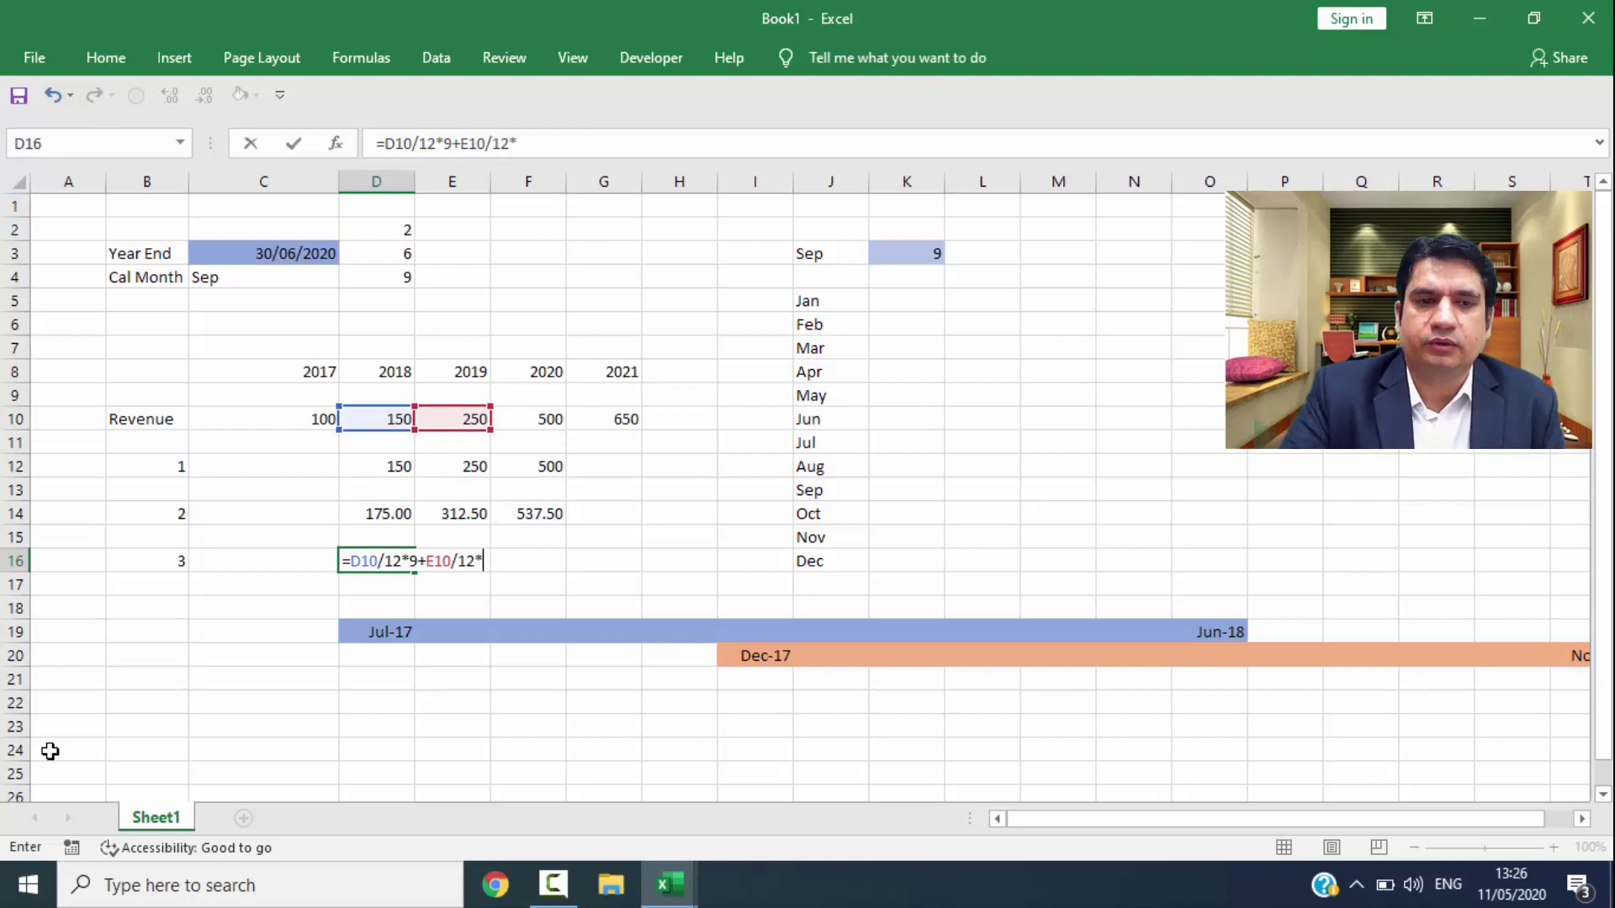
text(3)
key(Return)
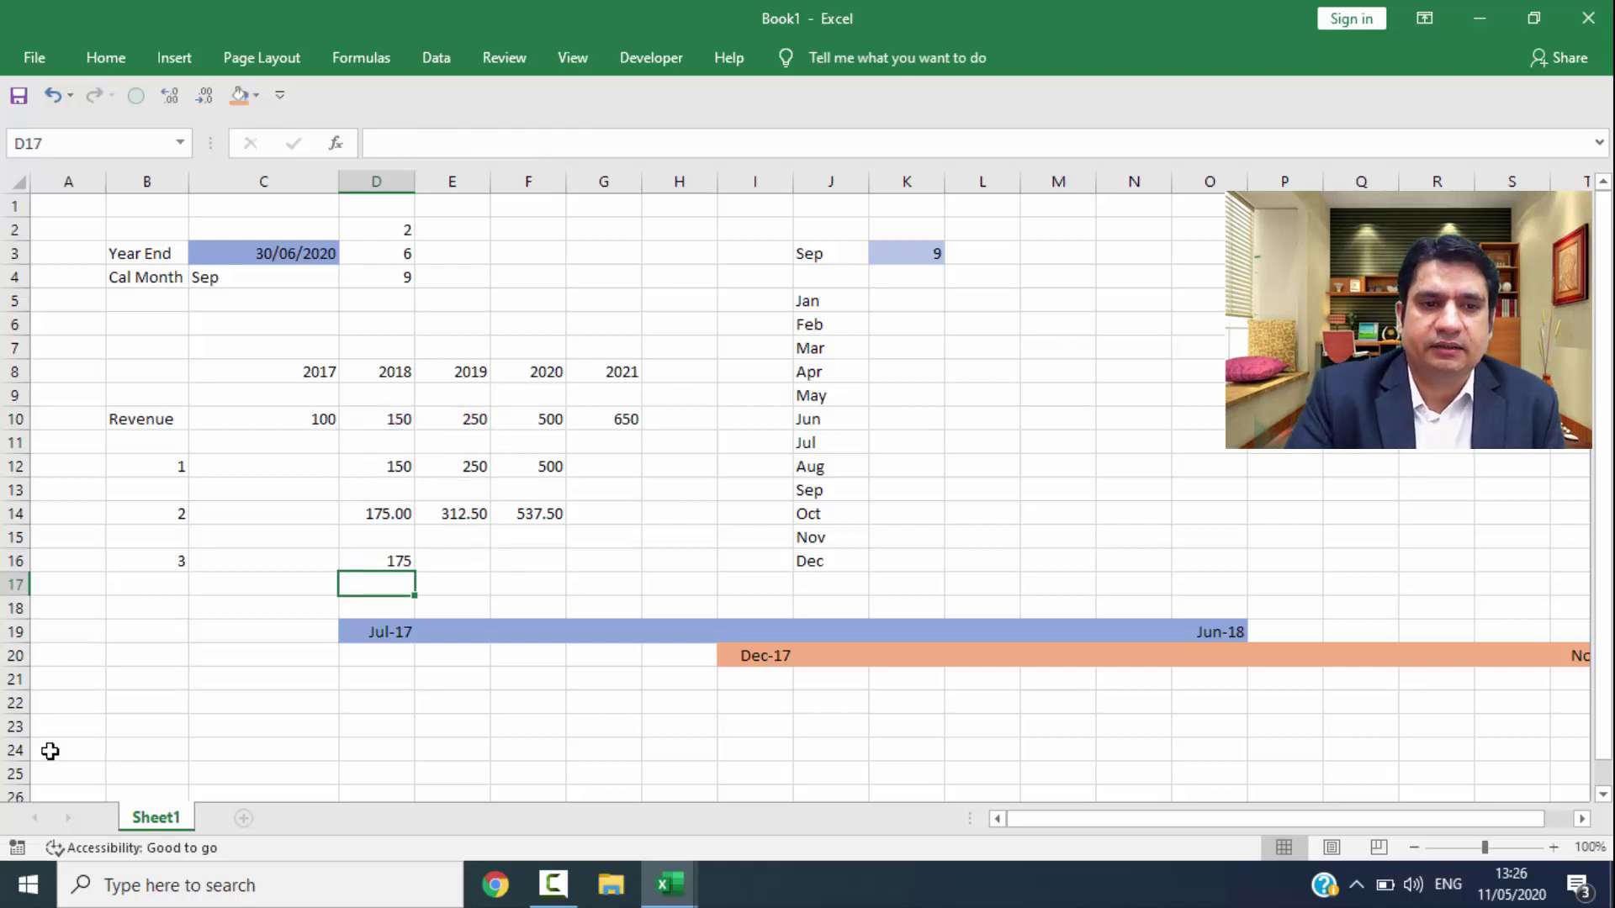
Step: Compare the check with D14, then clear D16
key(Up)
key(Up)
key(Up)
key(Down)
key(Down)
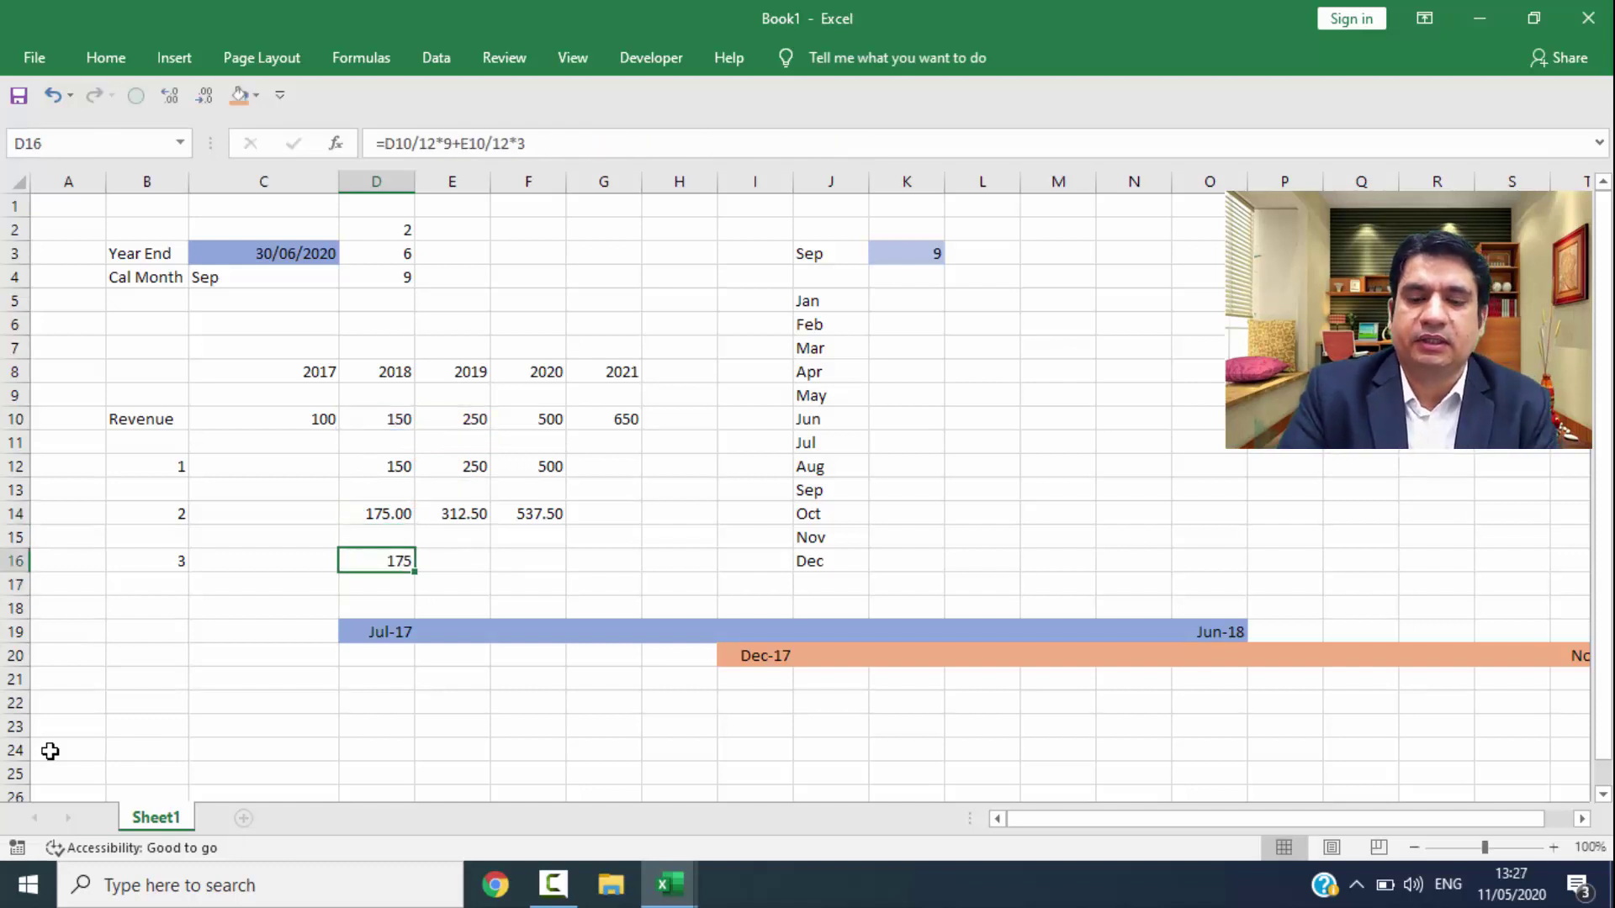
key(Delete)
Step: Review the revenue formulas in D14:F14
key(Up)
key(Up)
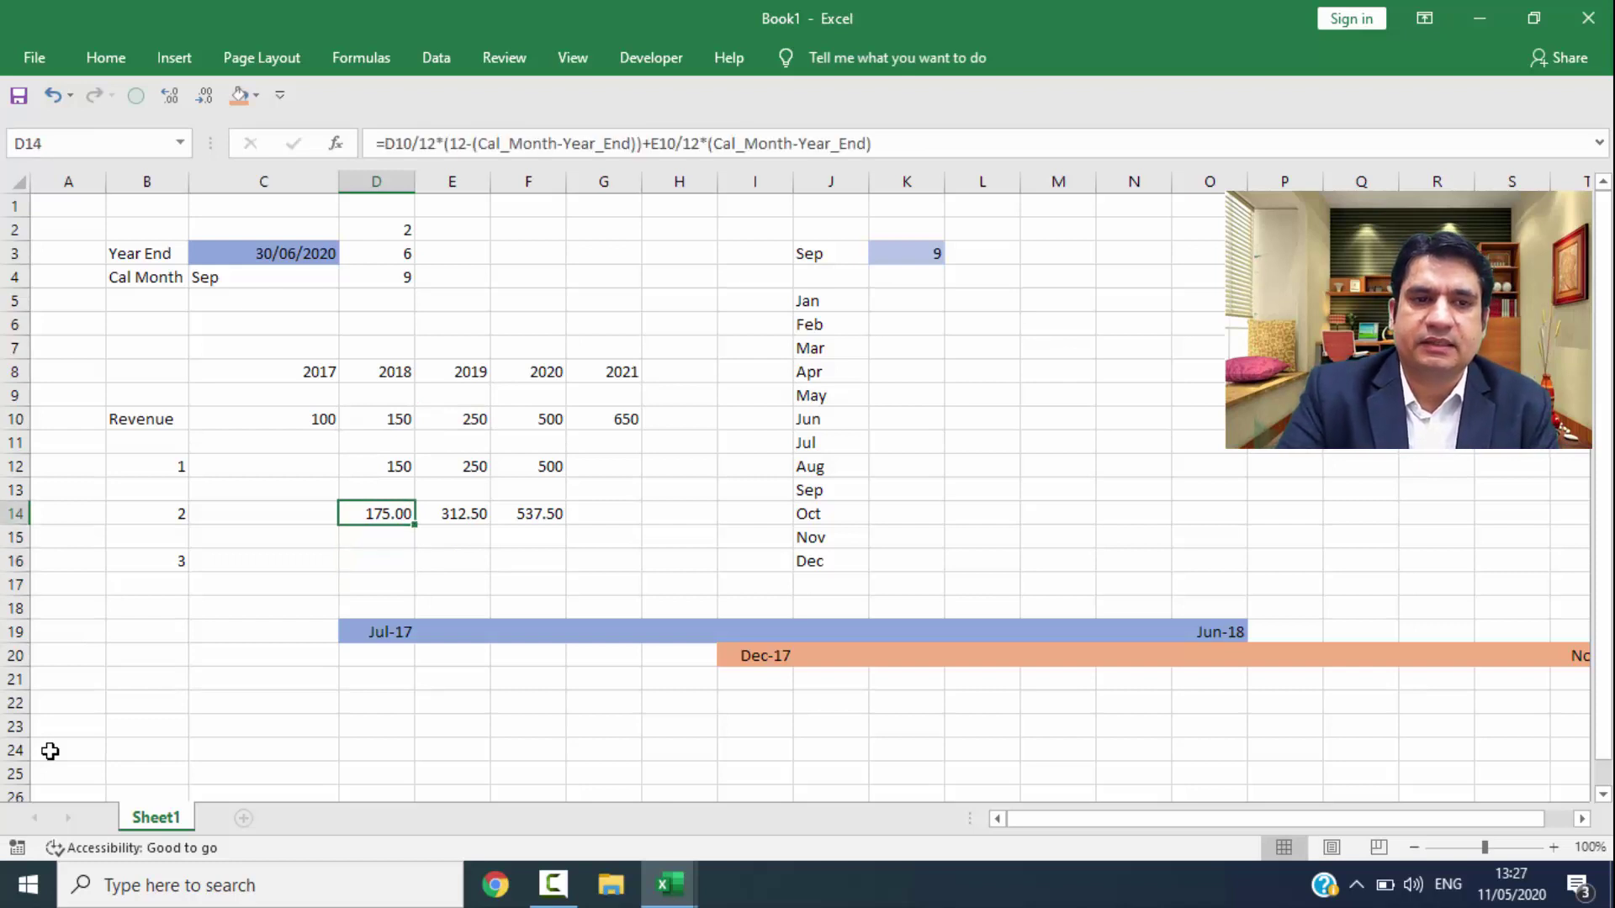
key(shift+Right)
key(shift+Right)
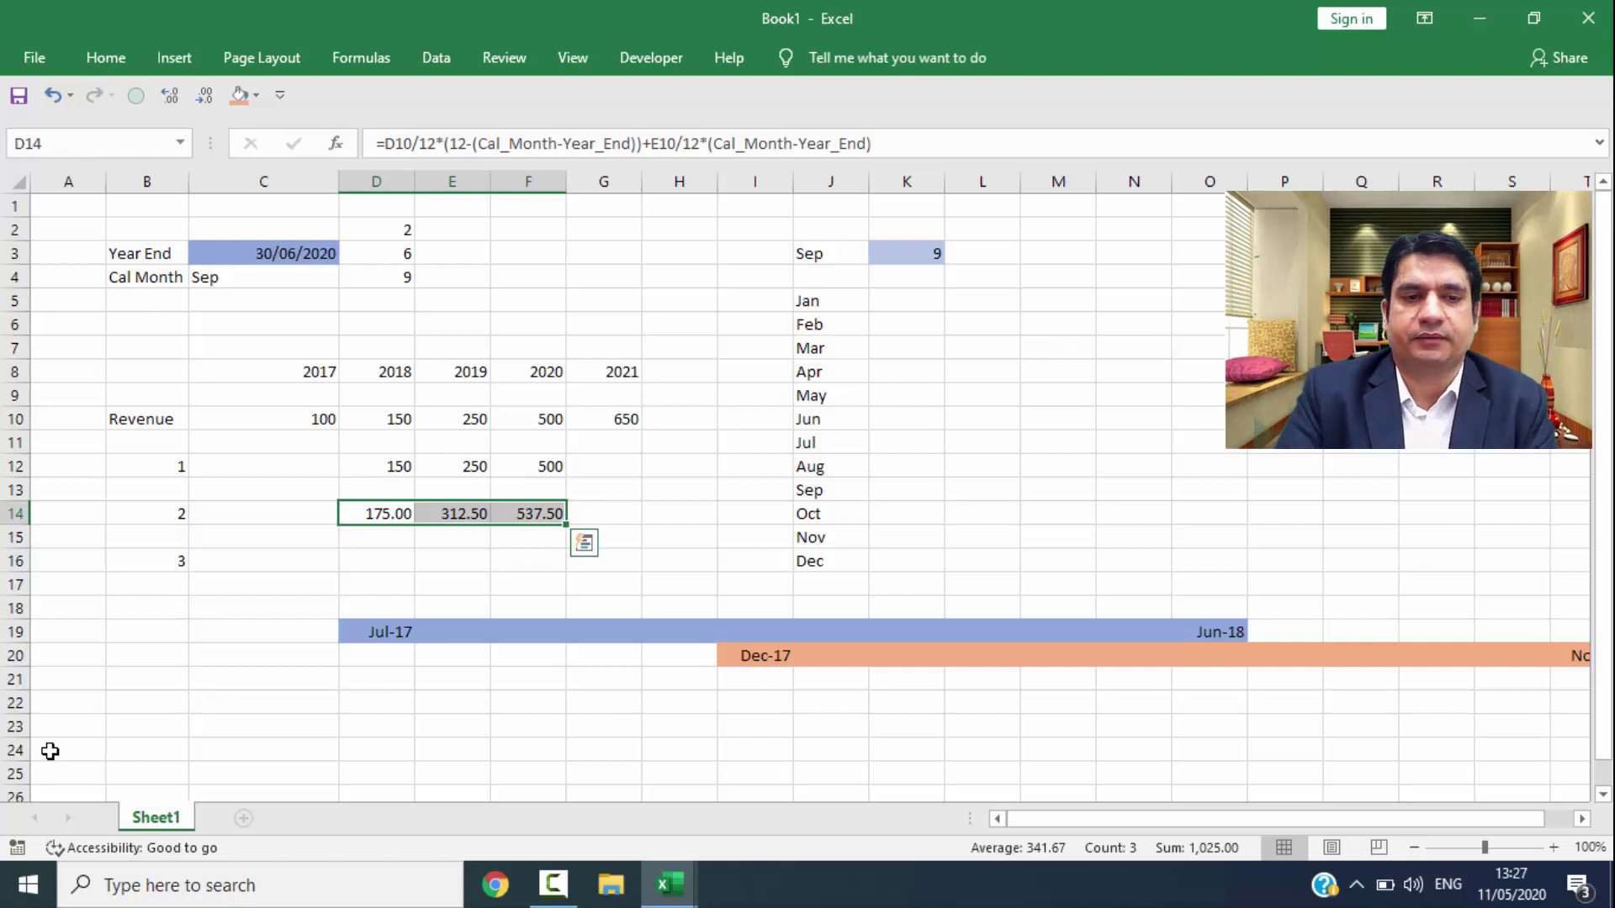
key(Right)
key(Left)
key(shift+Right)
key(shift+Right)
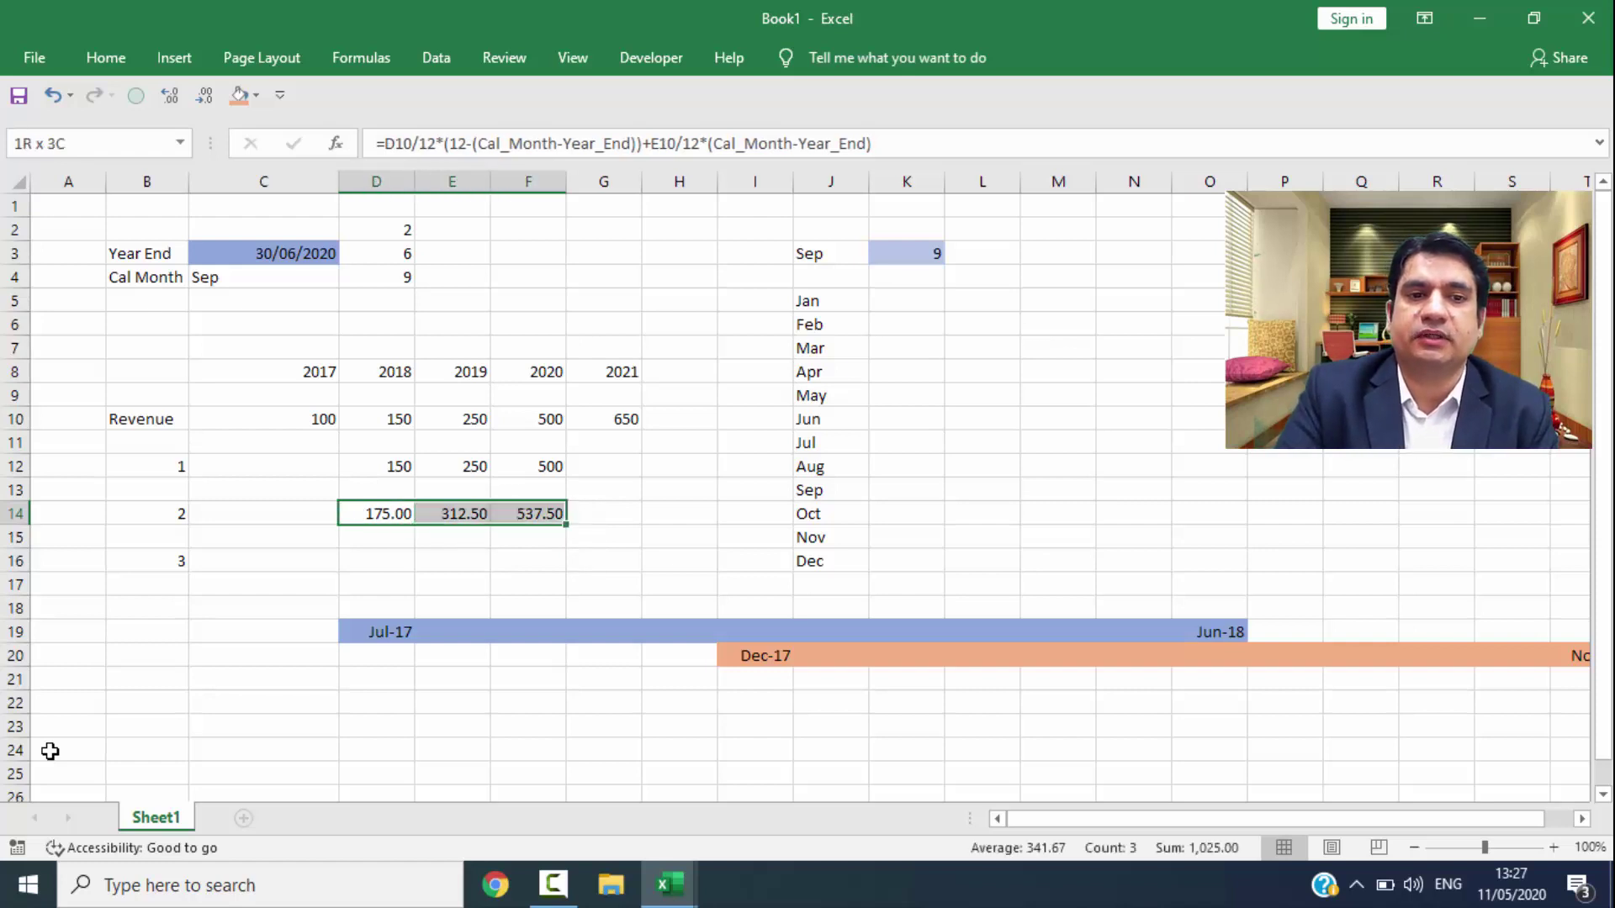
key(Down)
key(Down)
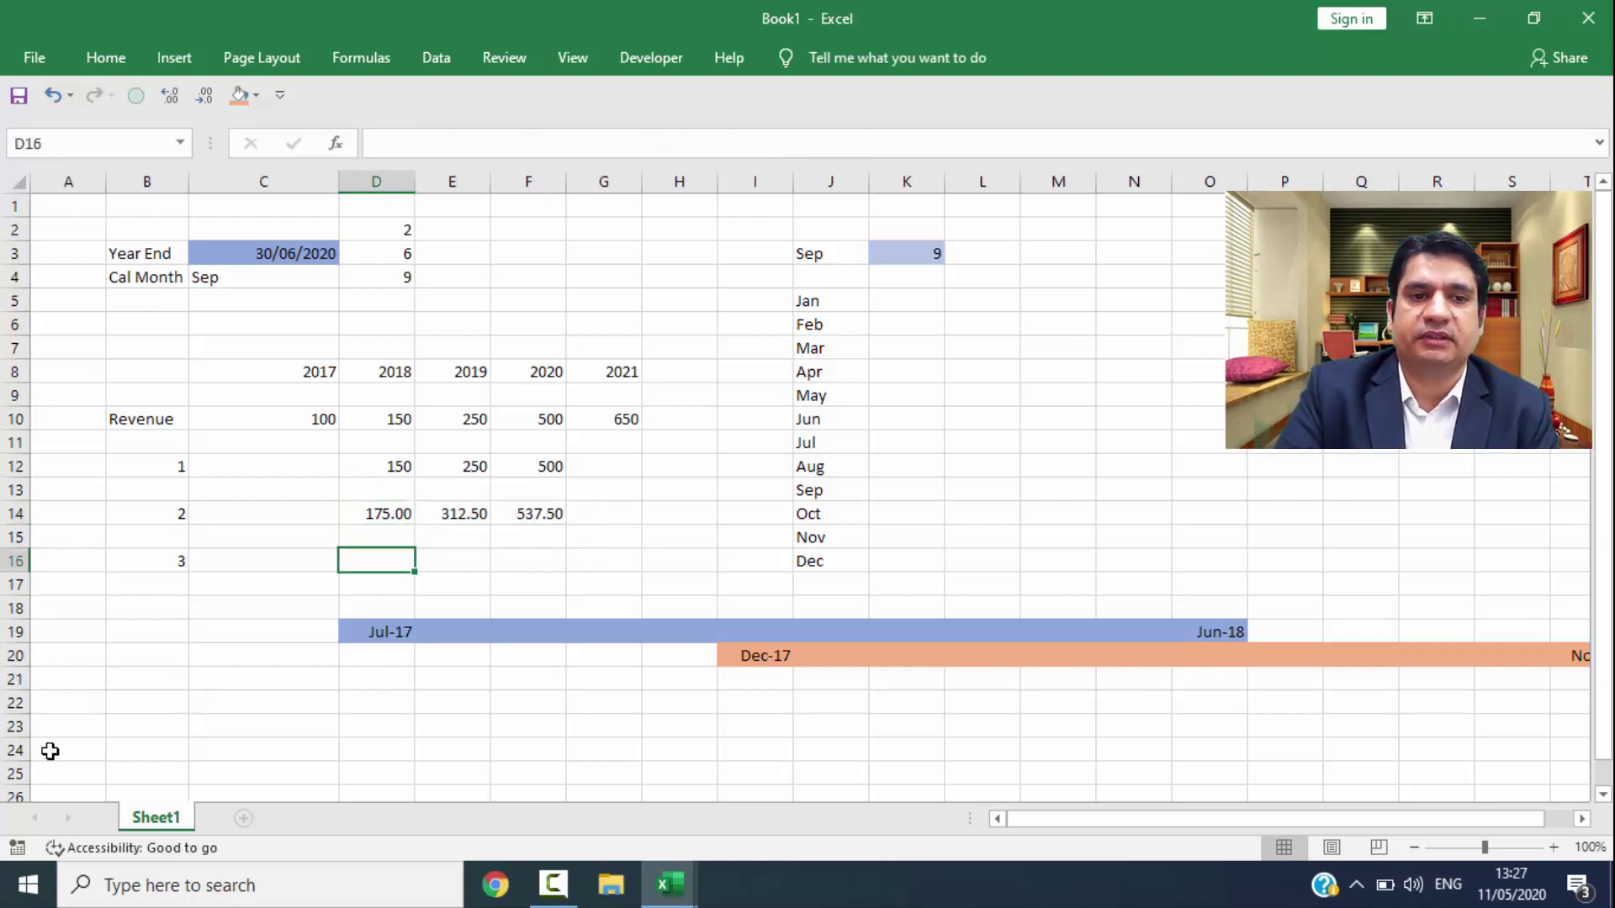
key(Right)
key(Right)
key(Right)
key(Right)
key(Right)
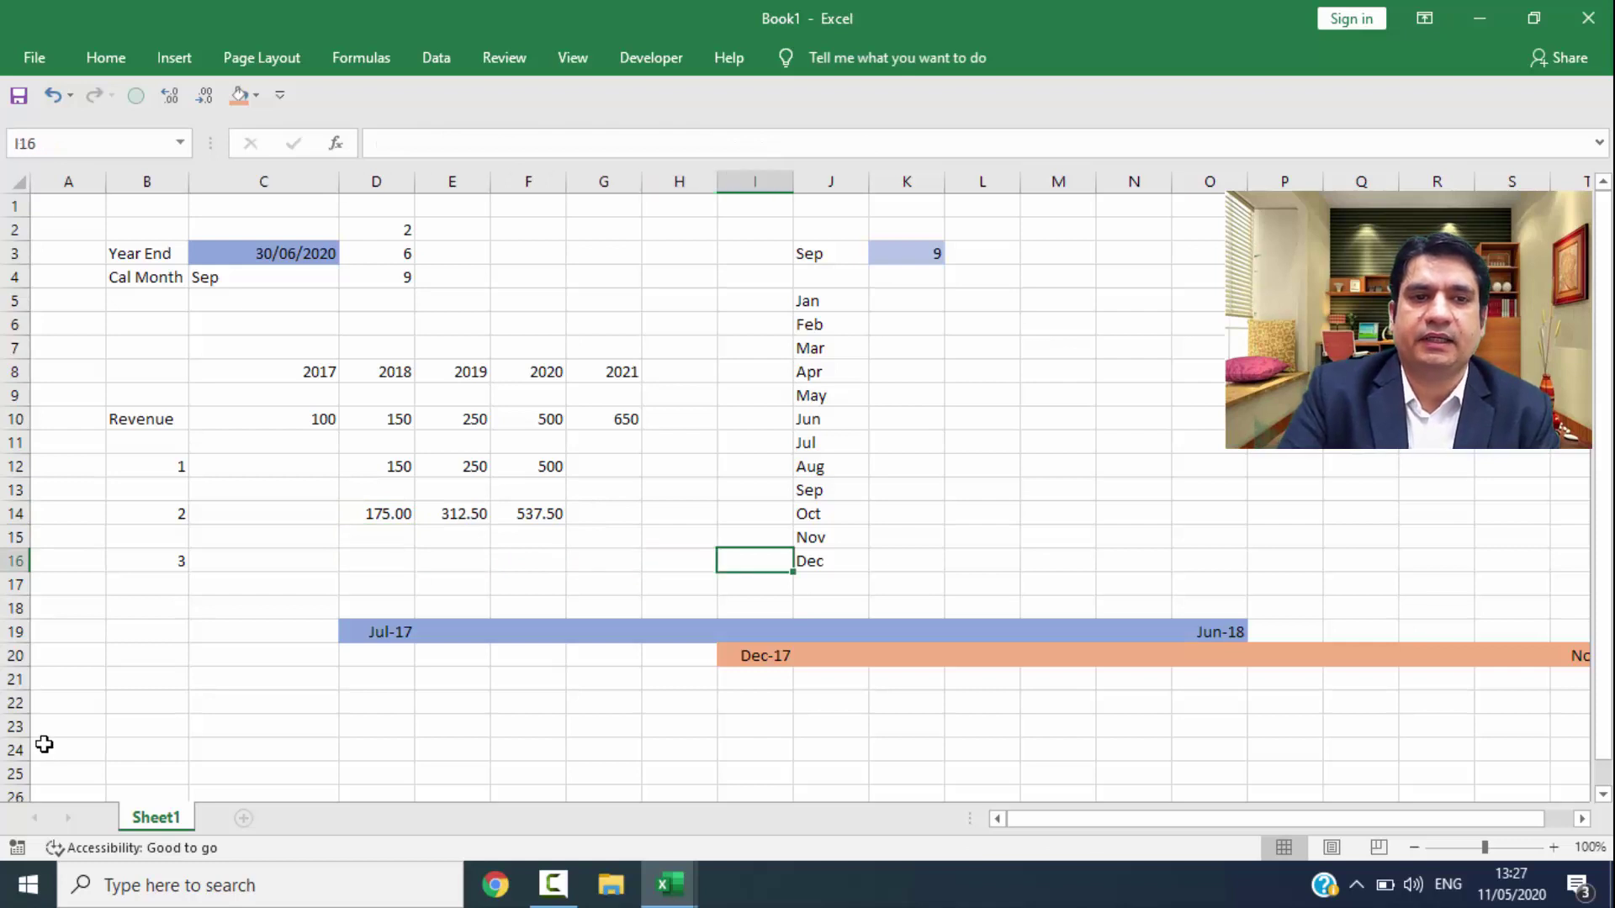
Step: Set the calendar month to 3 (Mar); row 14 becomes 125.00, 187.50, 462.50
click(402, 252)
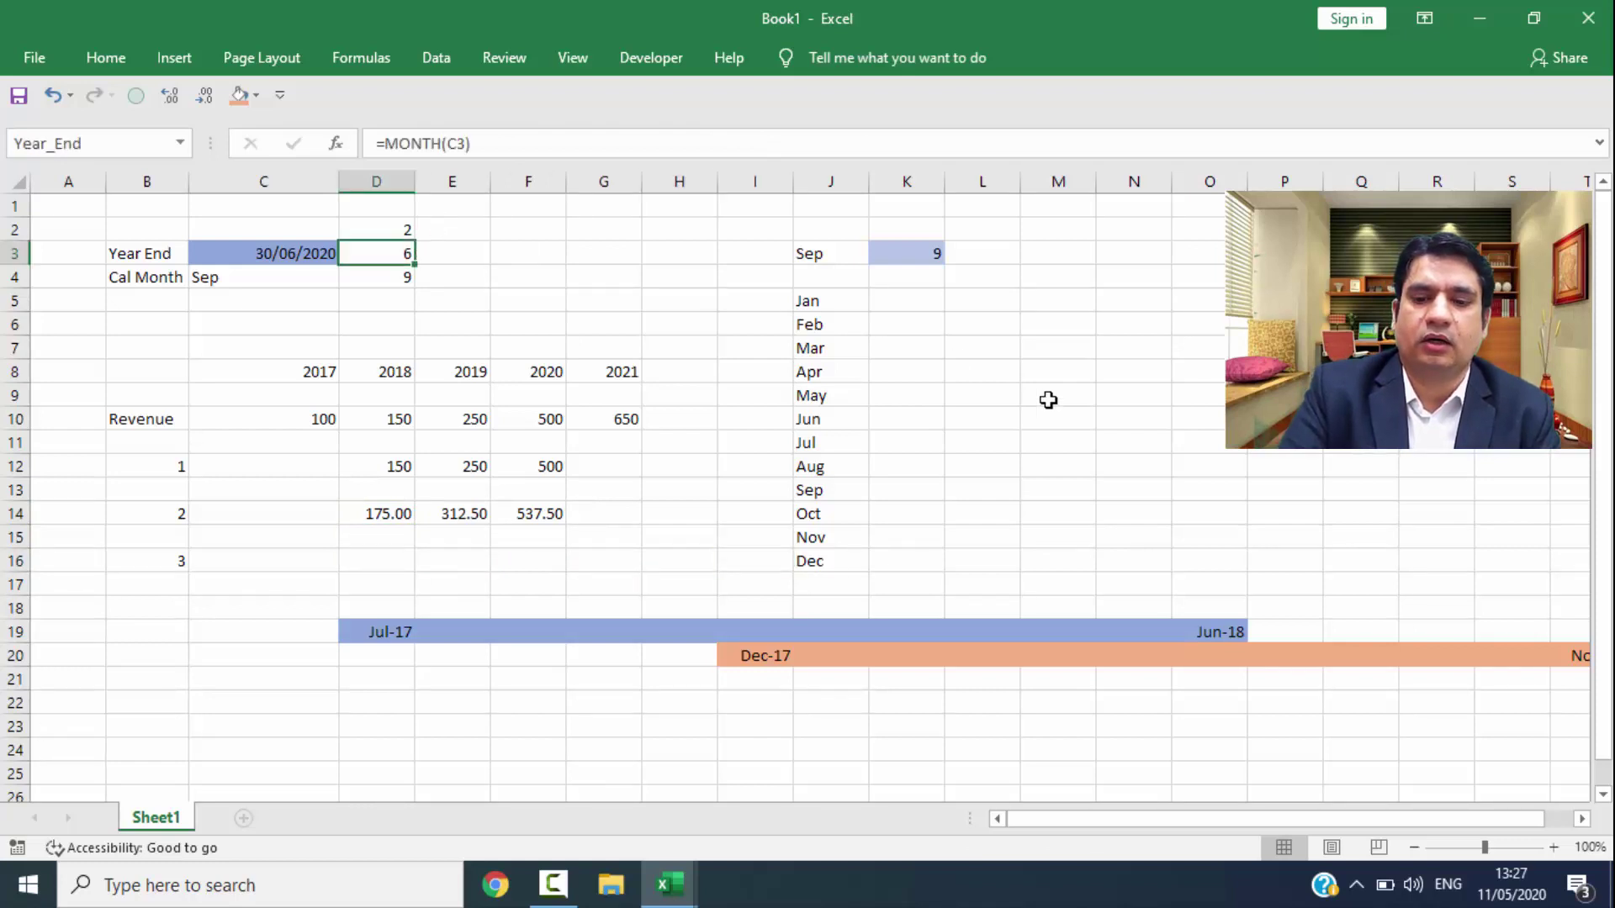
key(Right)
key(Right)
key(Right)
key(Right)
key(Right)
key(Right)
key(Right)
text(3)
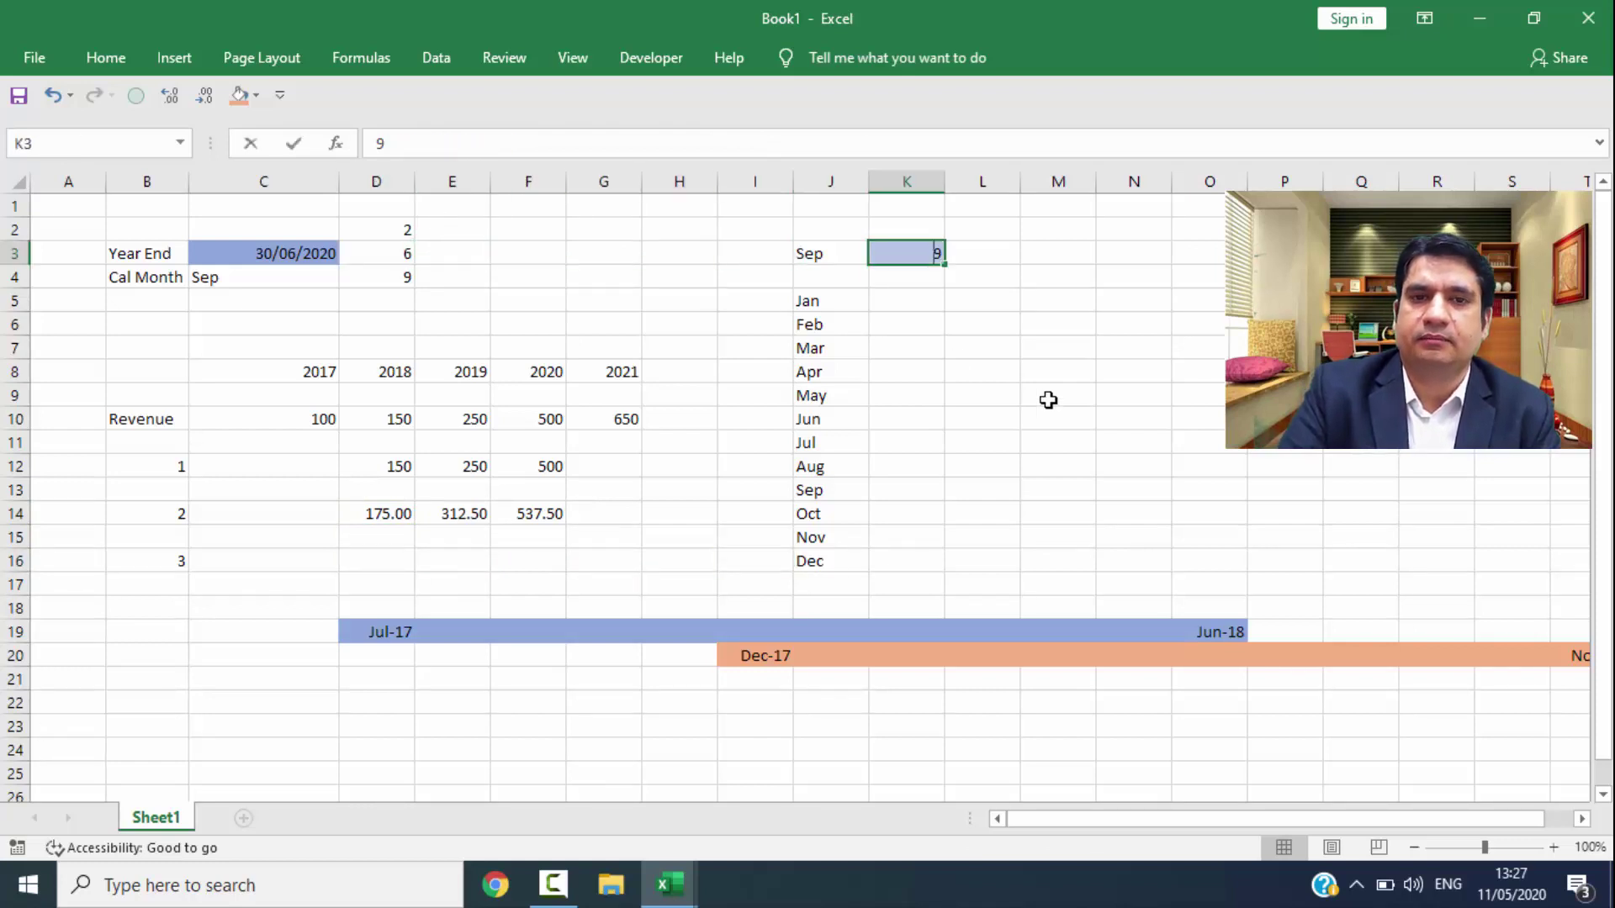
key(Return)
key(Down)
key(Down)
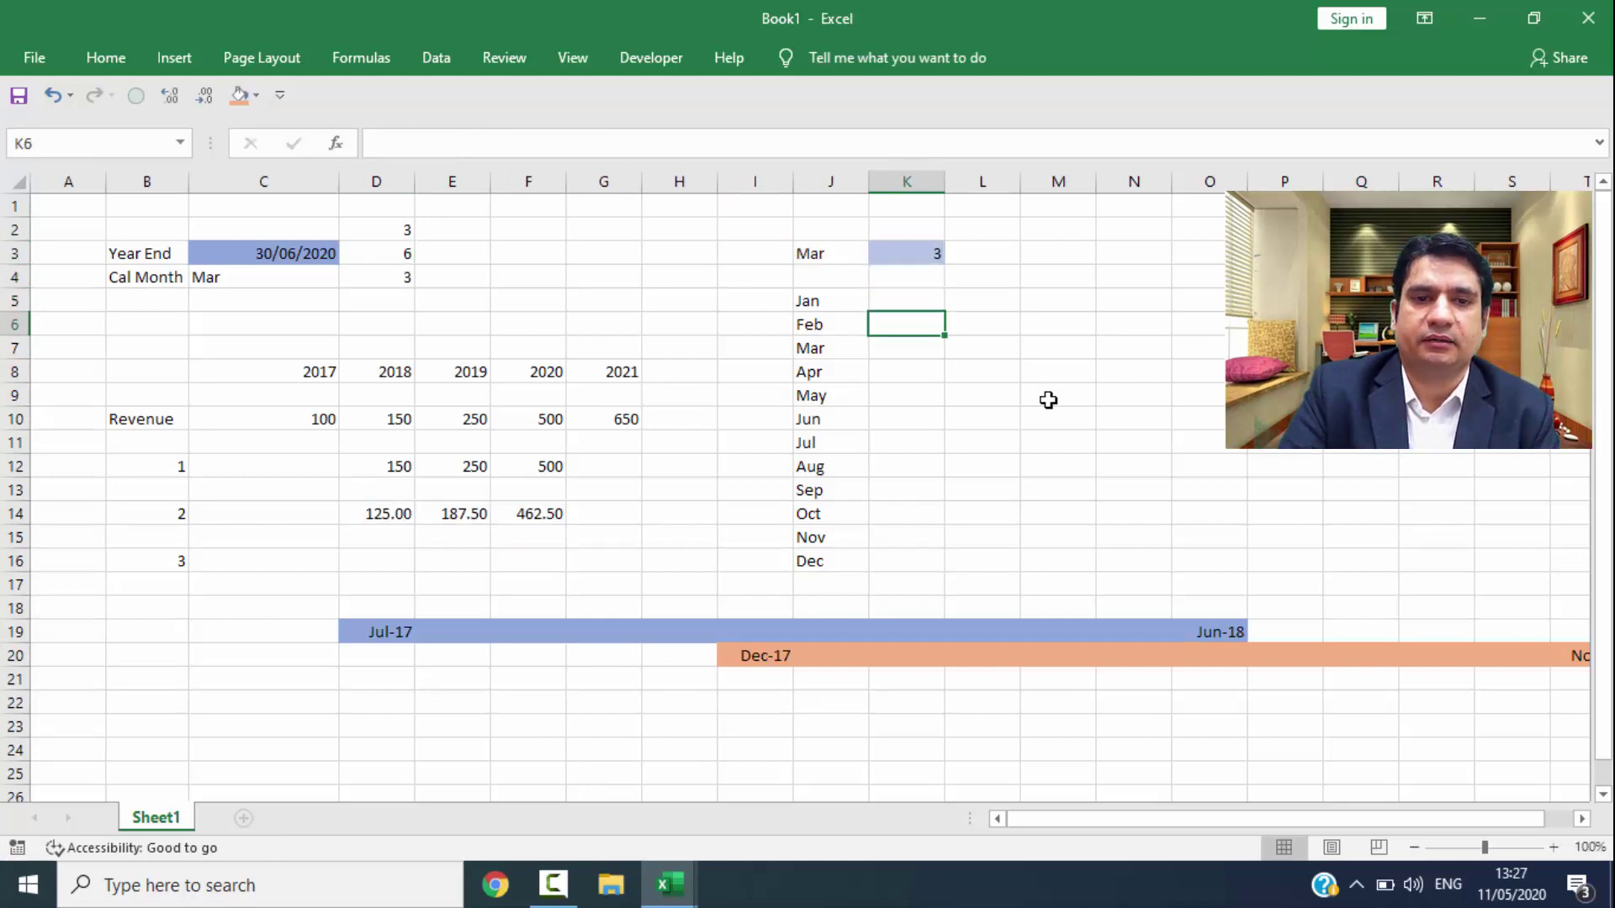
key(Down)
key(Down)
key(Down)
key(Left)
key(Left)
key(Left)
key(Left)
key(Left)
key(Left)
key(Down)
key(Down)
key(Down)
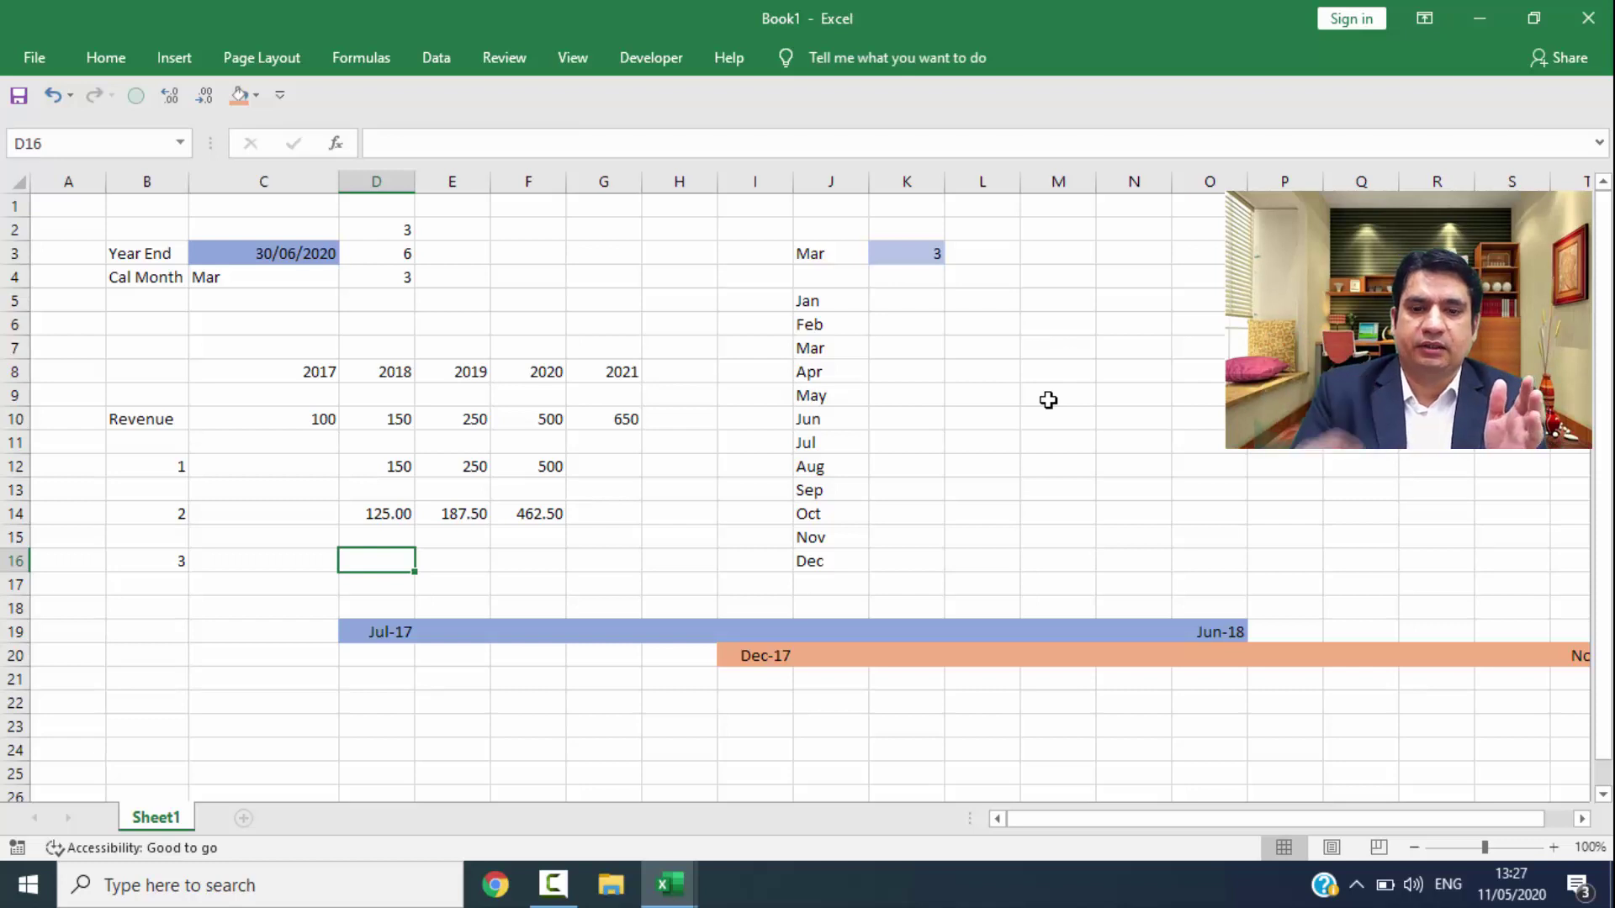
Step: Enter a prorated formula in D16 from 2018 and 2017 revenue and fill it to F16
key(F2)
text(=)
key(Up)
key(Up)
key(Up)
key(Up)
key(Up)
key(Up)
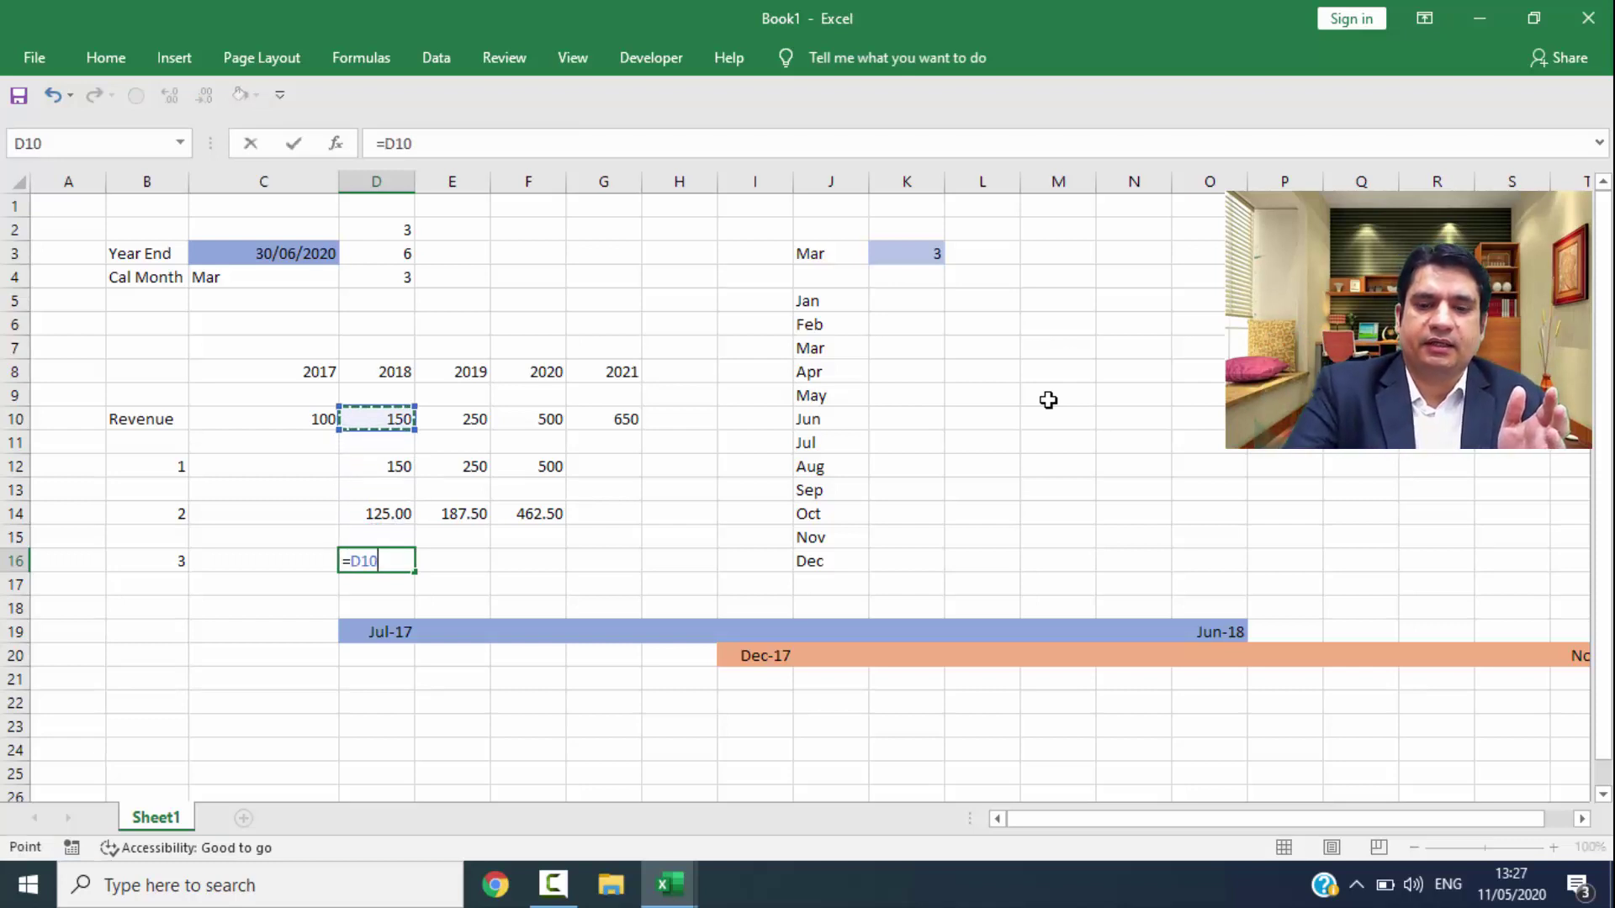
text(/12*9)
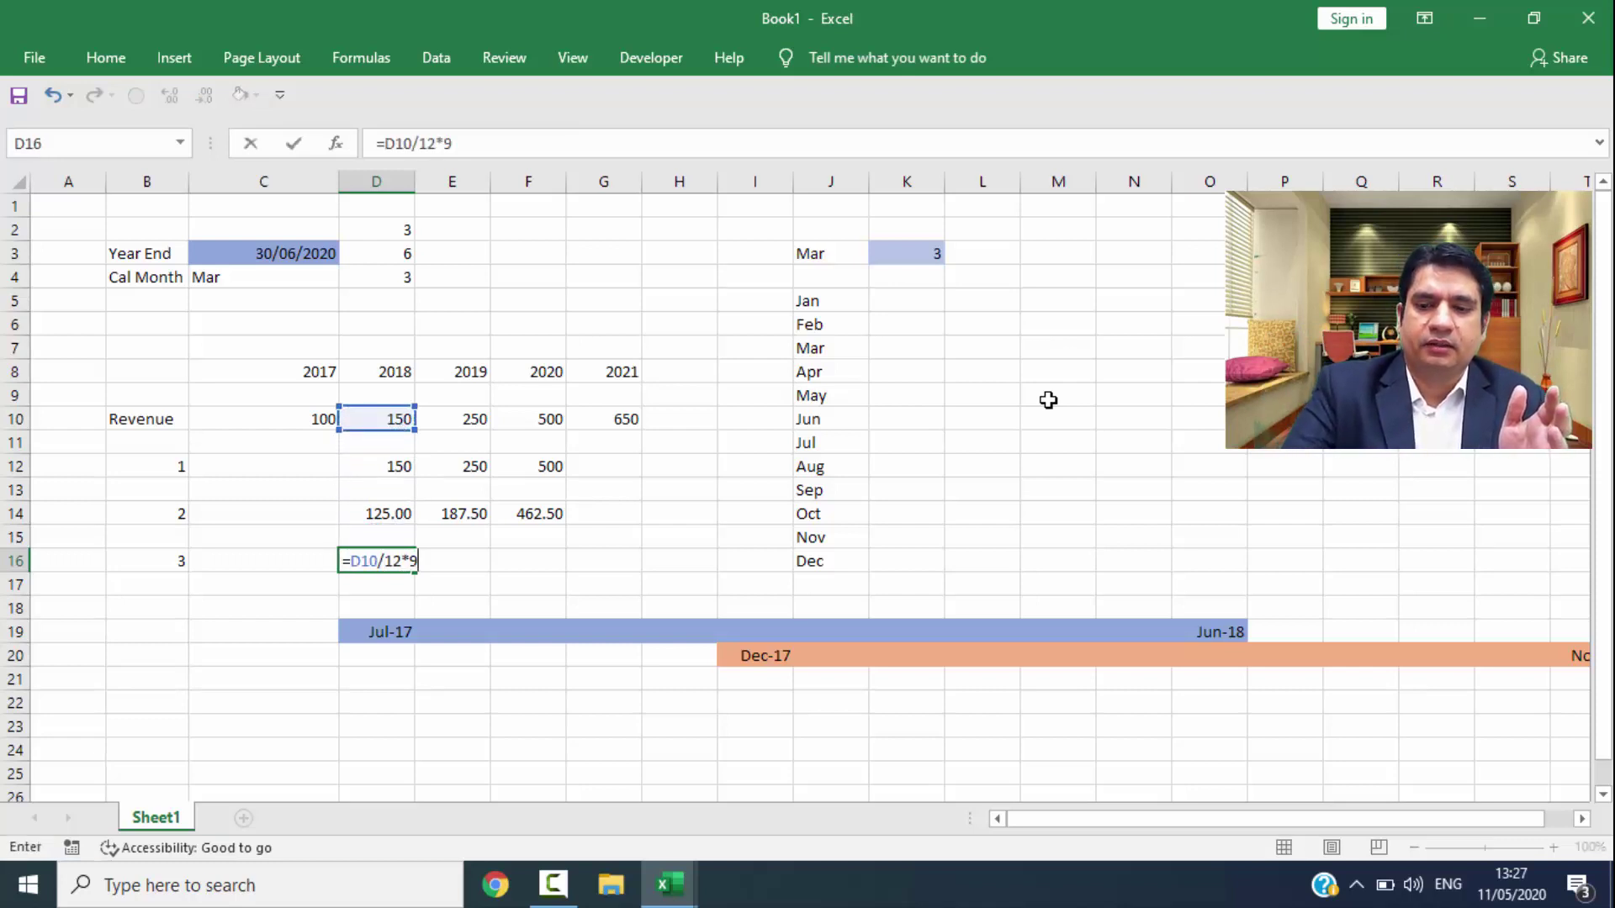
key(Left)
key(Up)
key(Up)
key(Up)
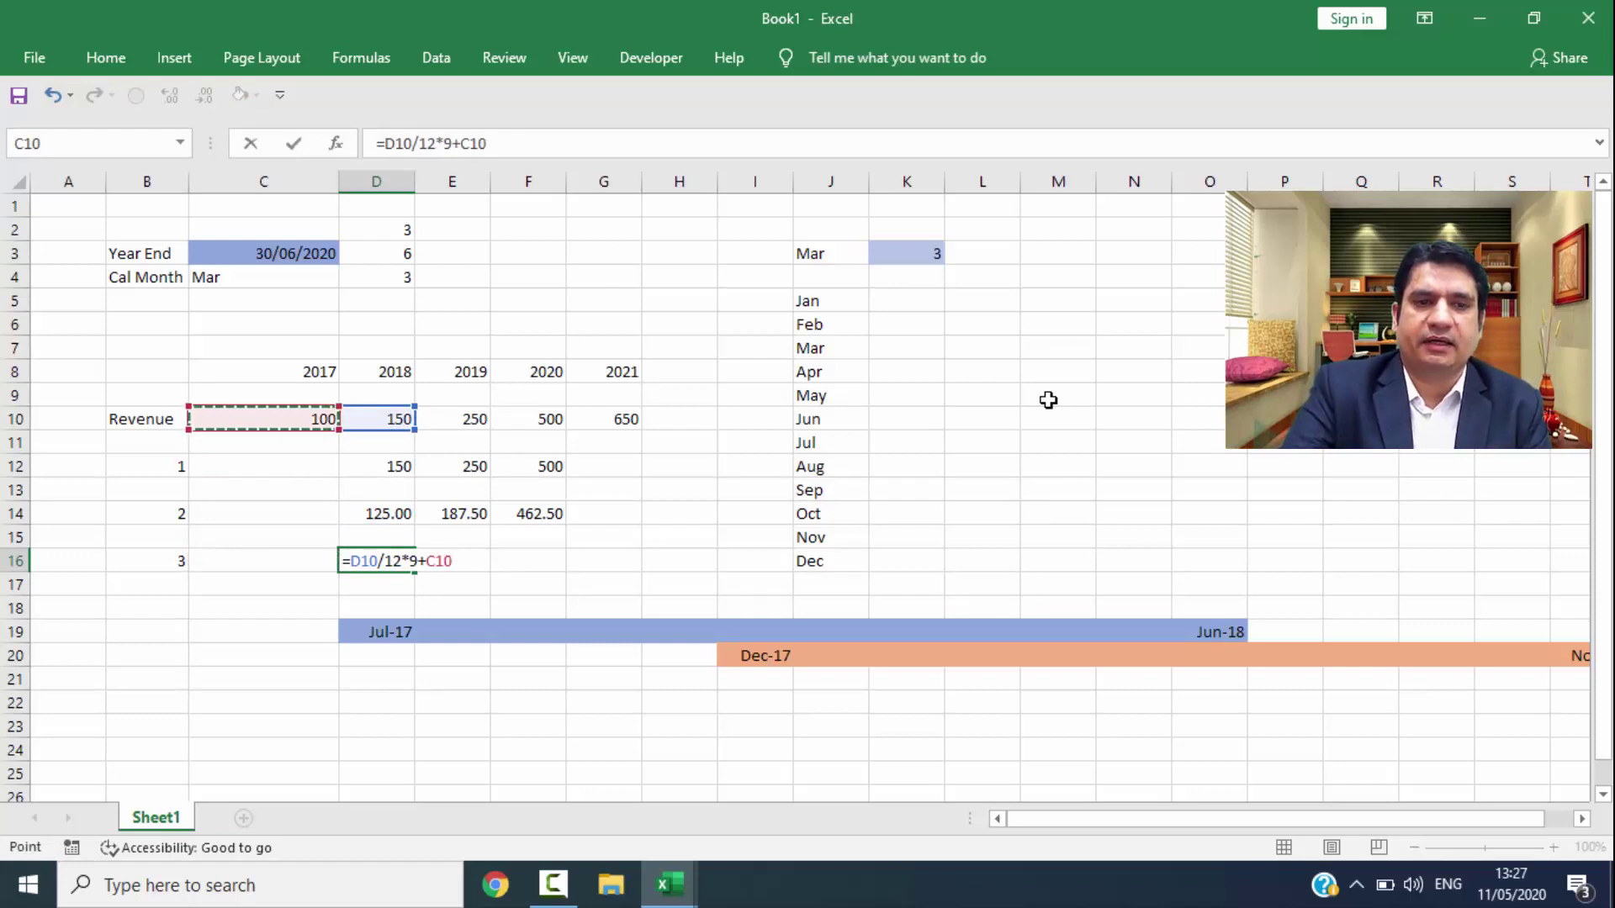
text(/12*3)
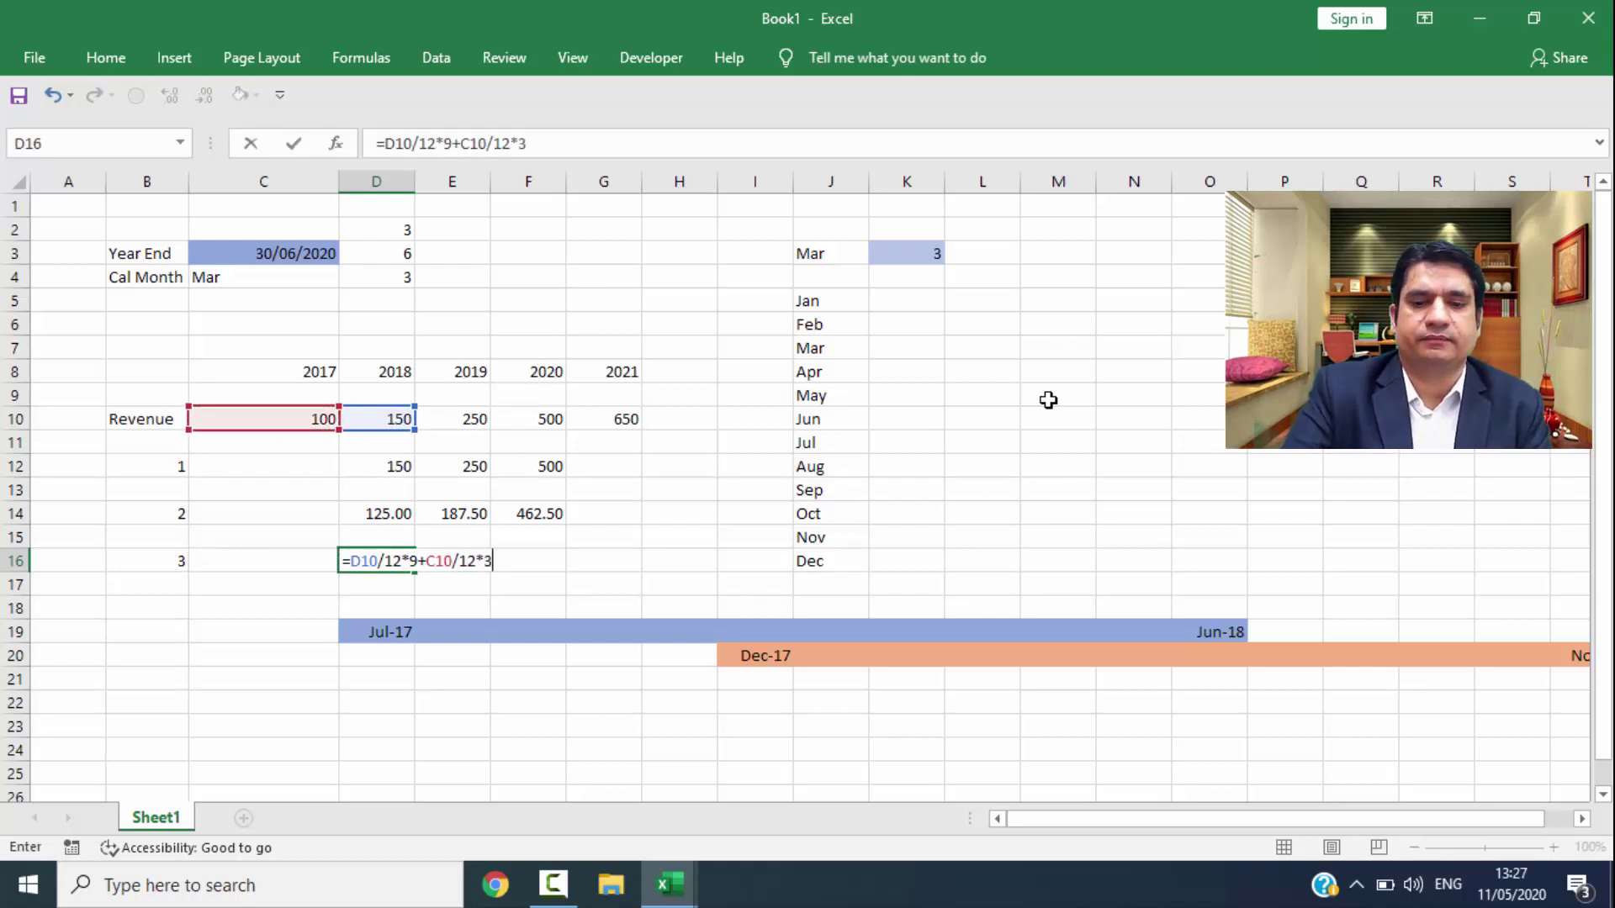
key(Return)
key(Up)
key(shift+Right)
key(shift+Right)
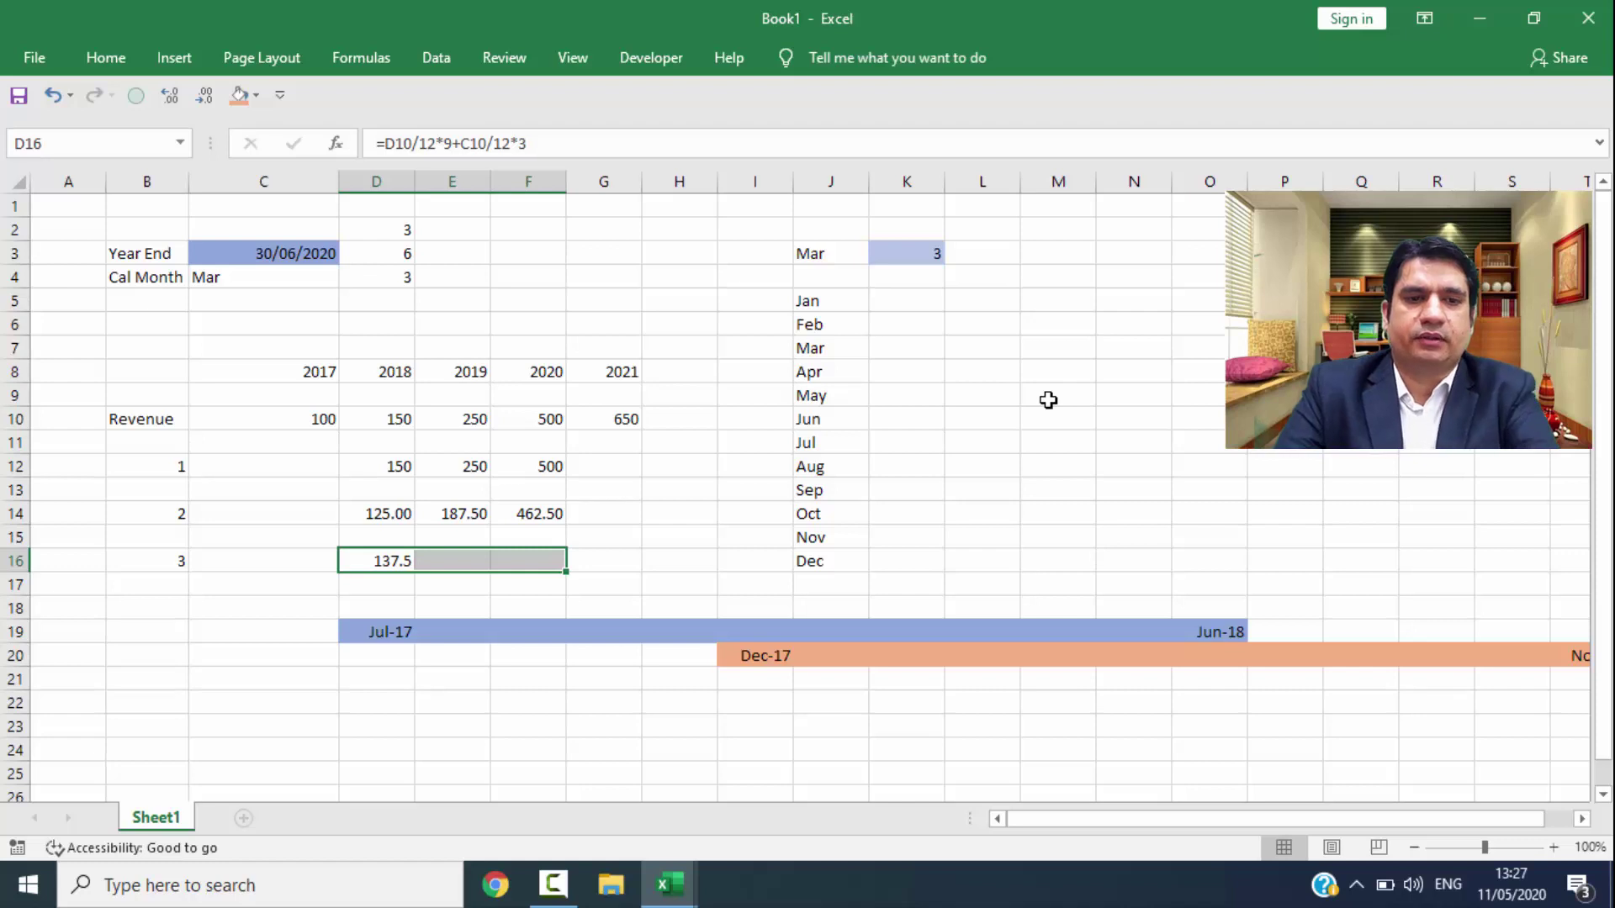
key(ctrl+r)
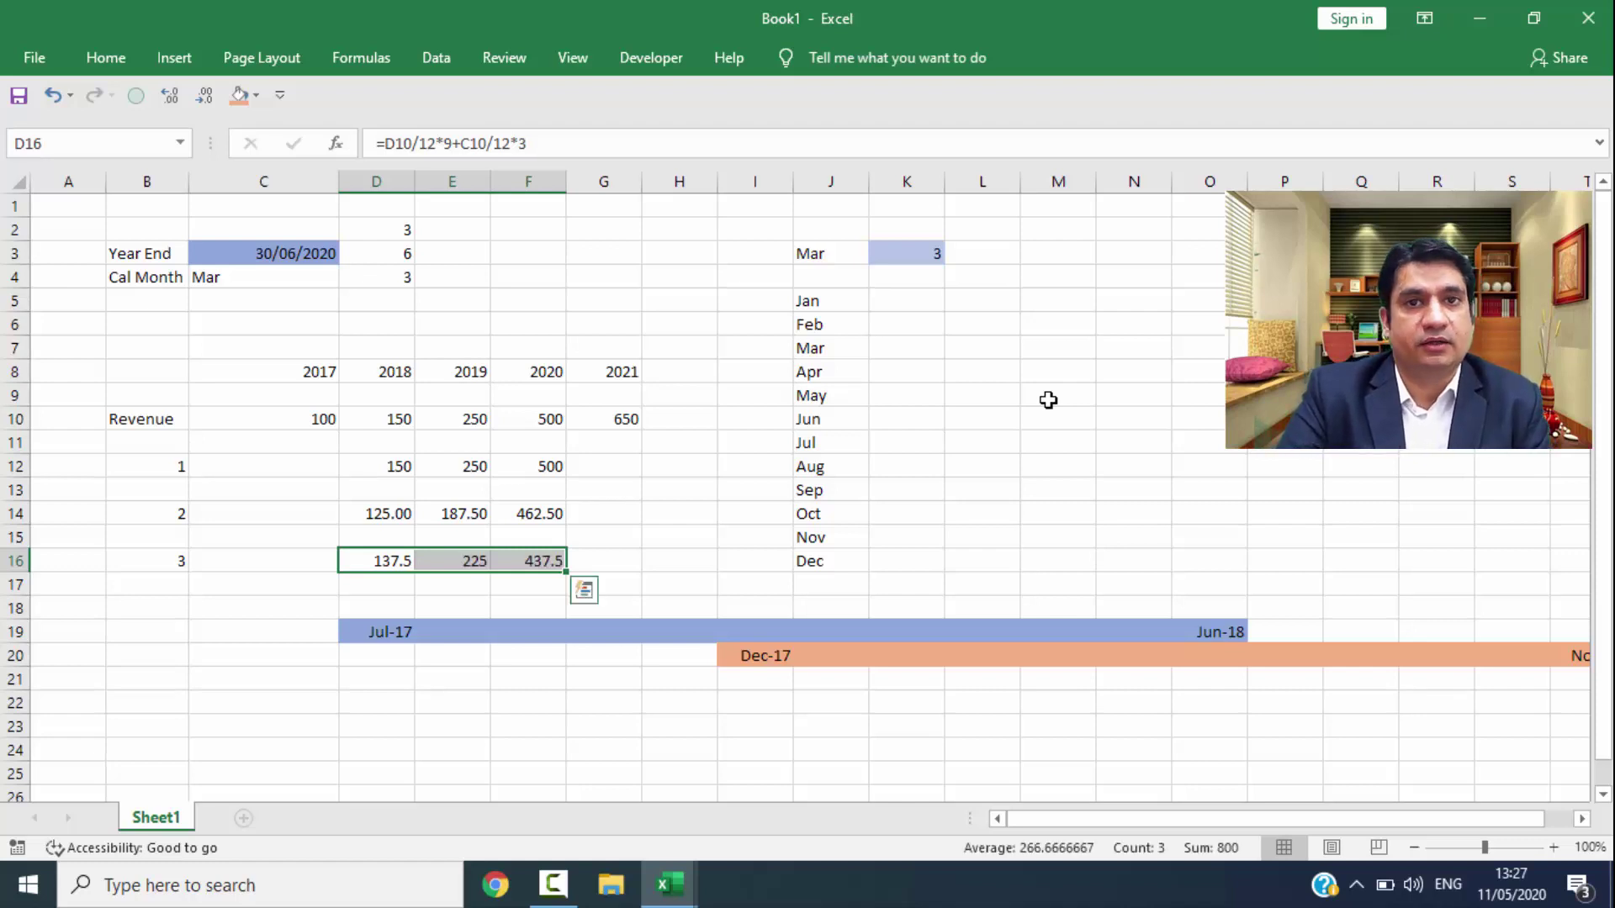
Step: Set the calendar month in K3 to 2 (Feb) and refill row 16
key(Right)
key(Right)
key(Right)
key(Right)
key(Right)
key(Right)
key(Right)
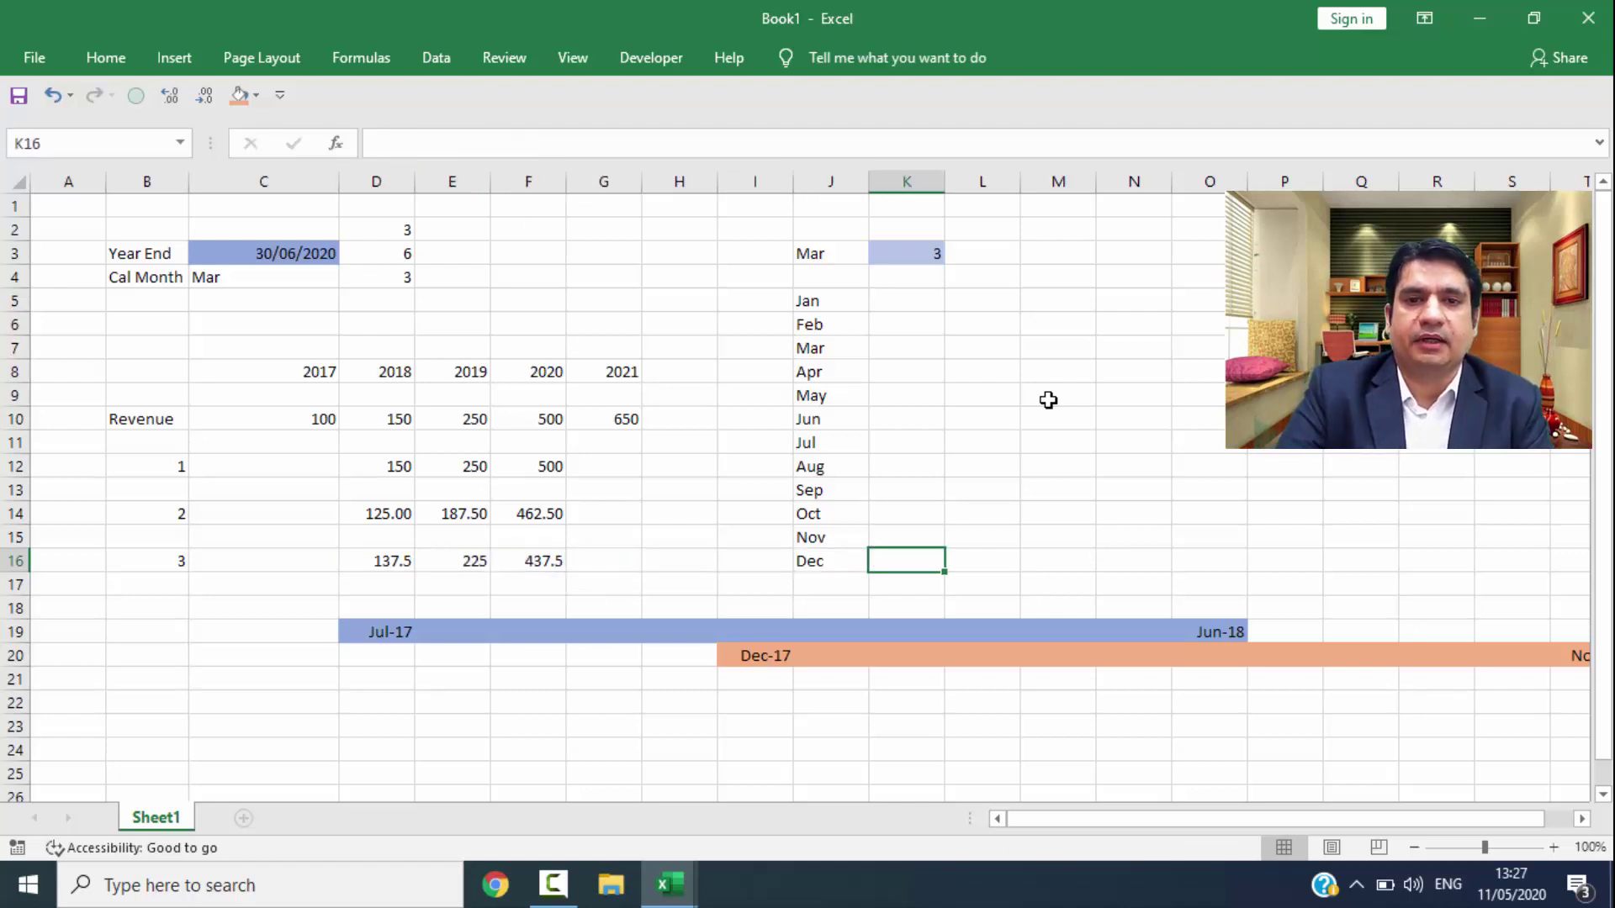
key(ctrl+Up)
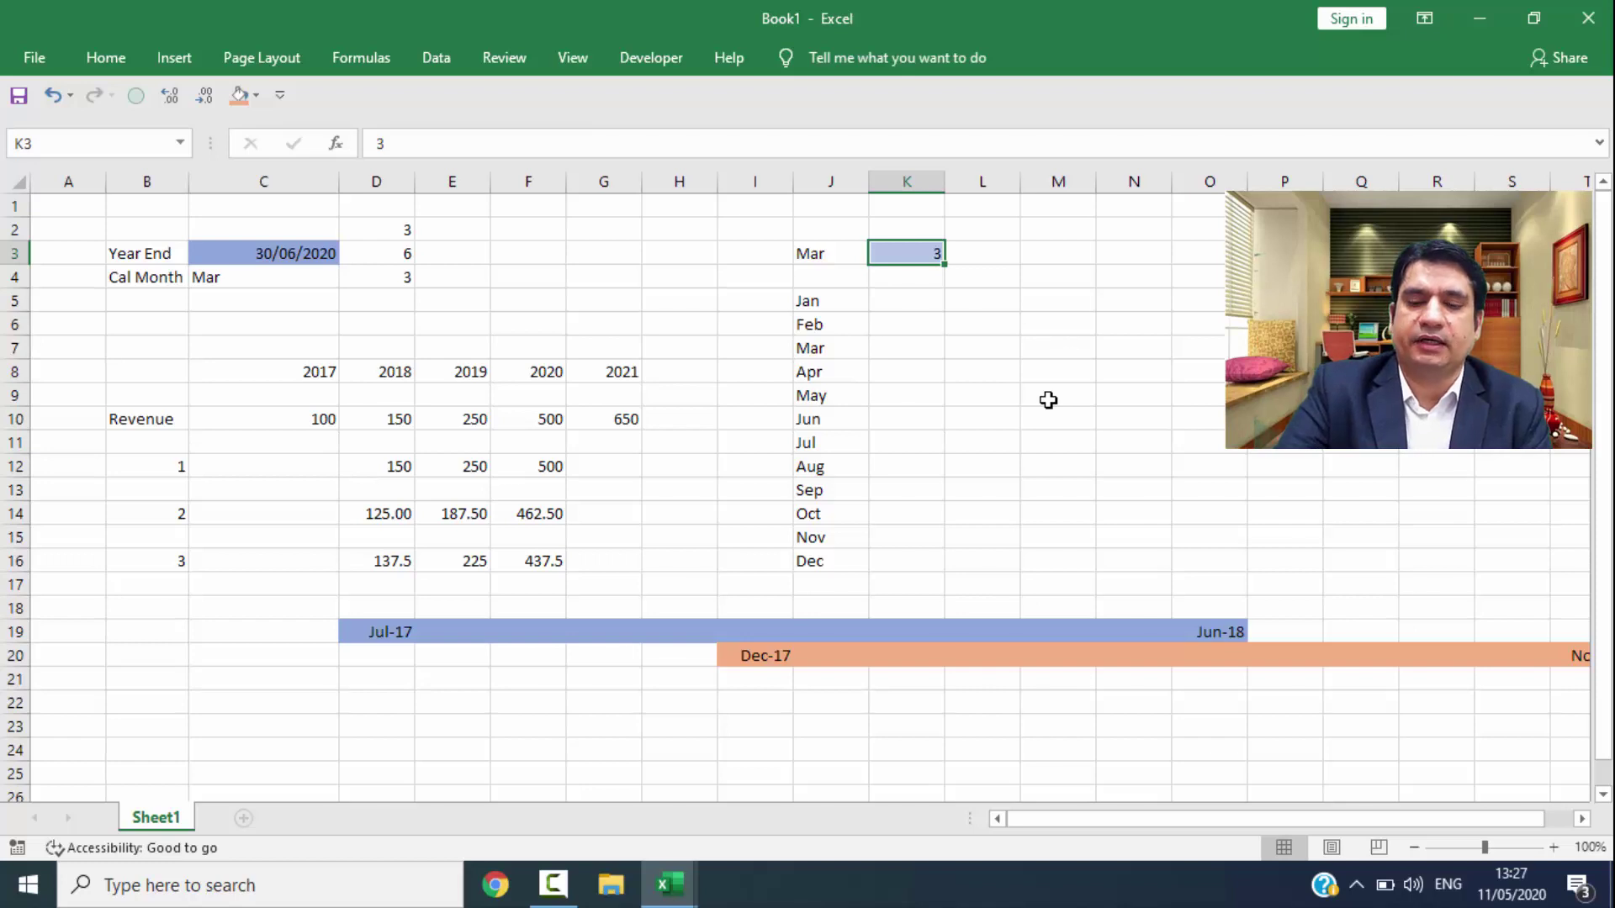
text(2)
key(Return)
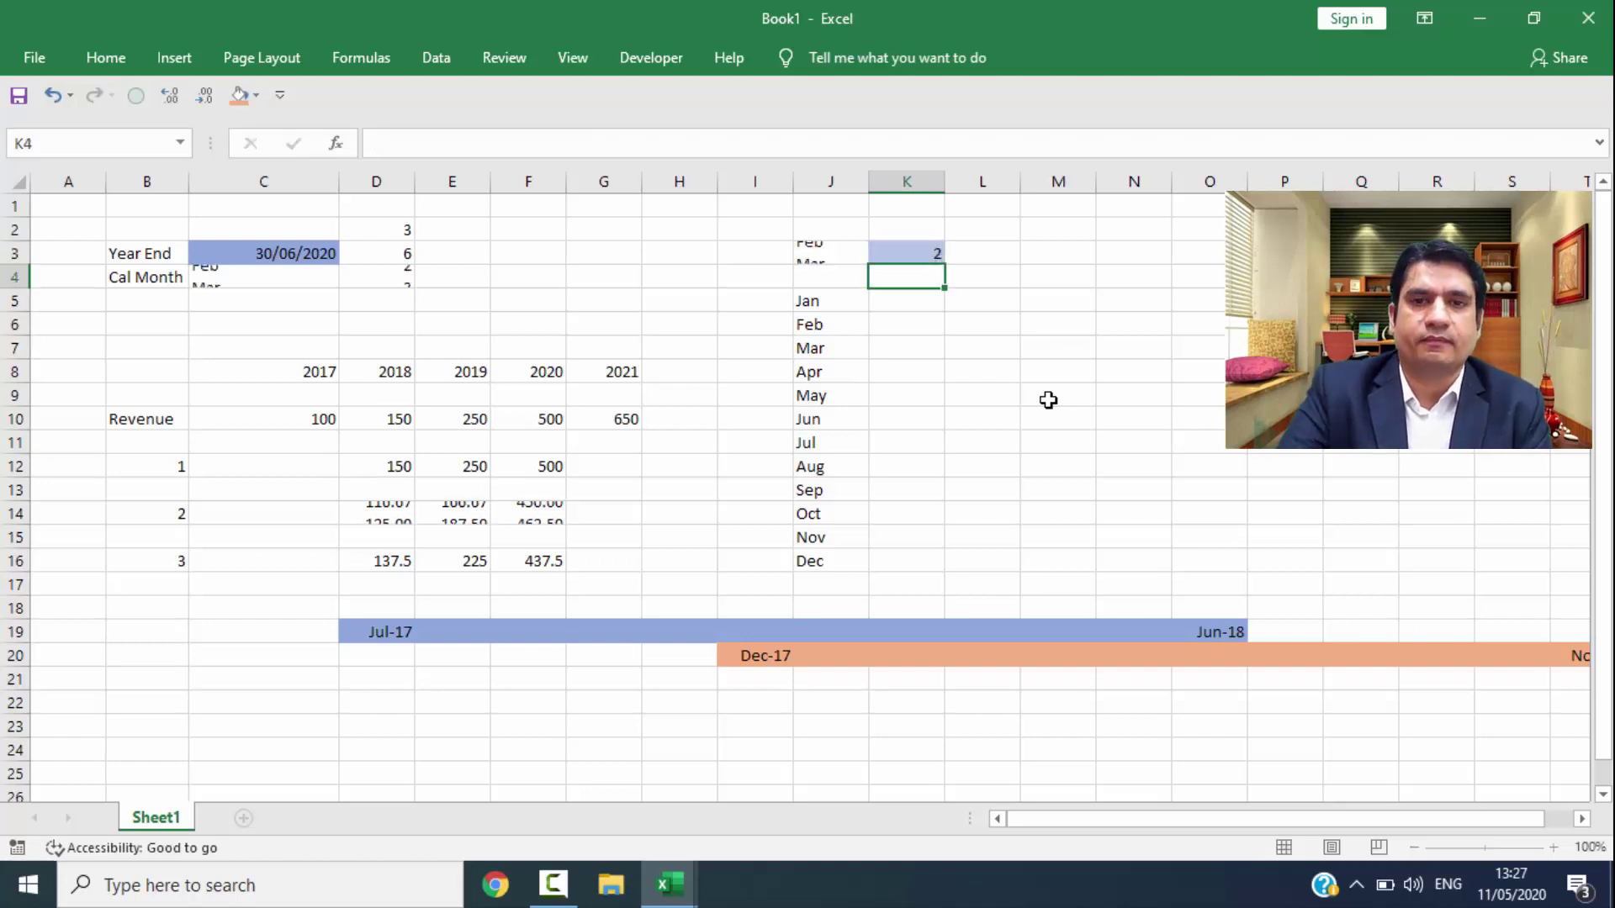
key(Down)
key(Down)
key(Down)
key(Down)
key(Down)
key(Down)
key(Left)
key(Left)
key(Left)
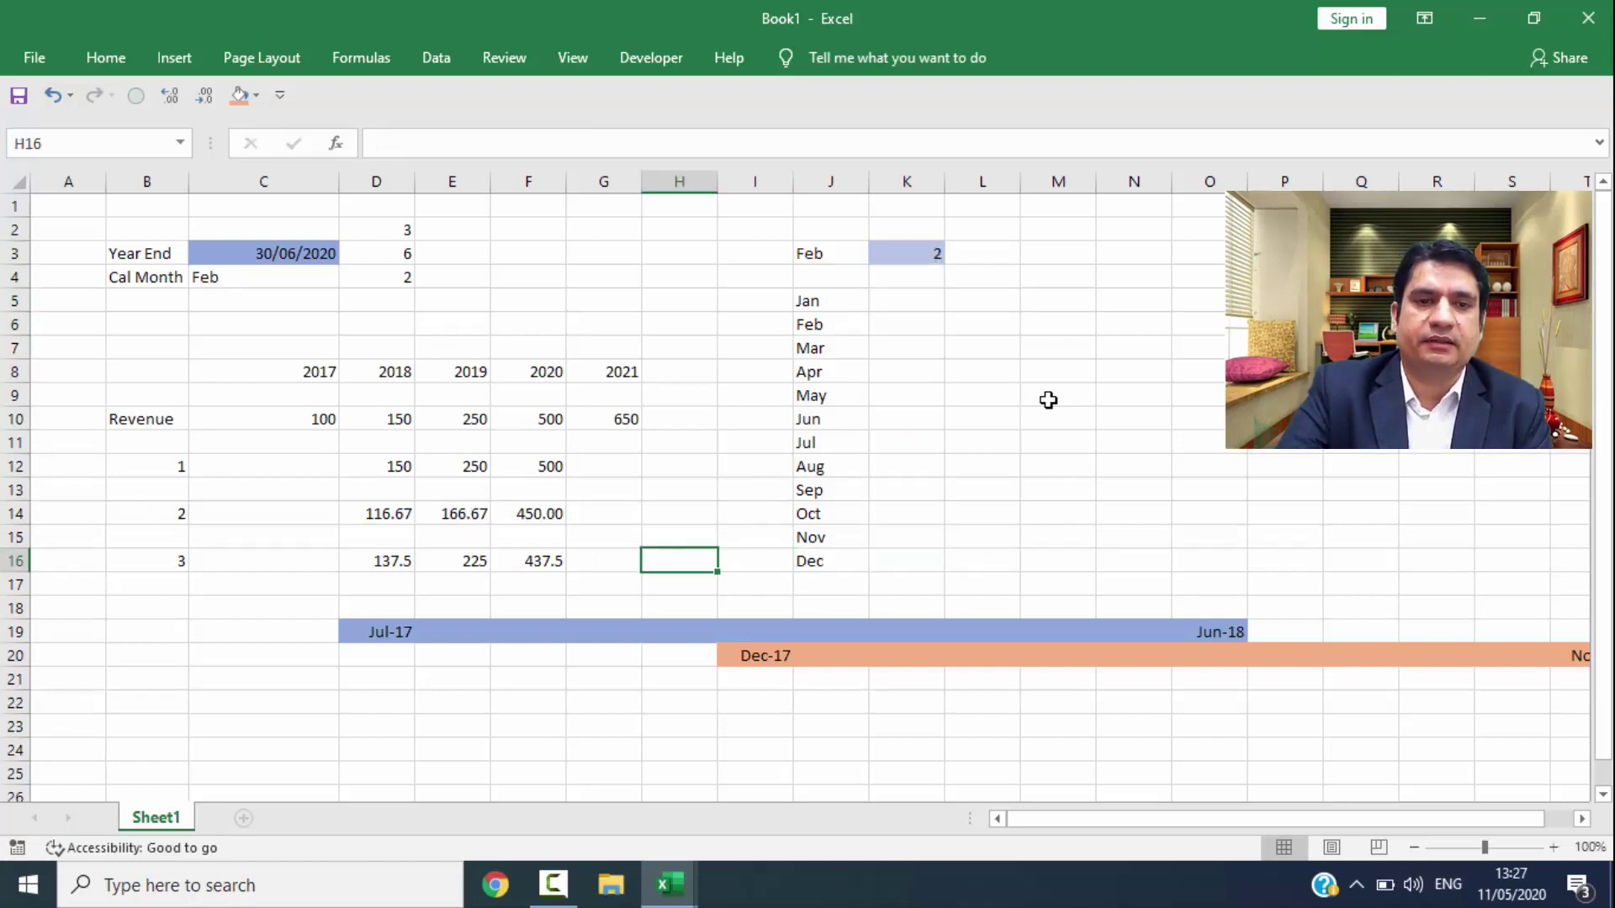
key(Left)
key(Left)
key(Left)
key(Left)
key(shift+Right)
key(shift+Right)
key(ctrl+r)
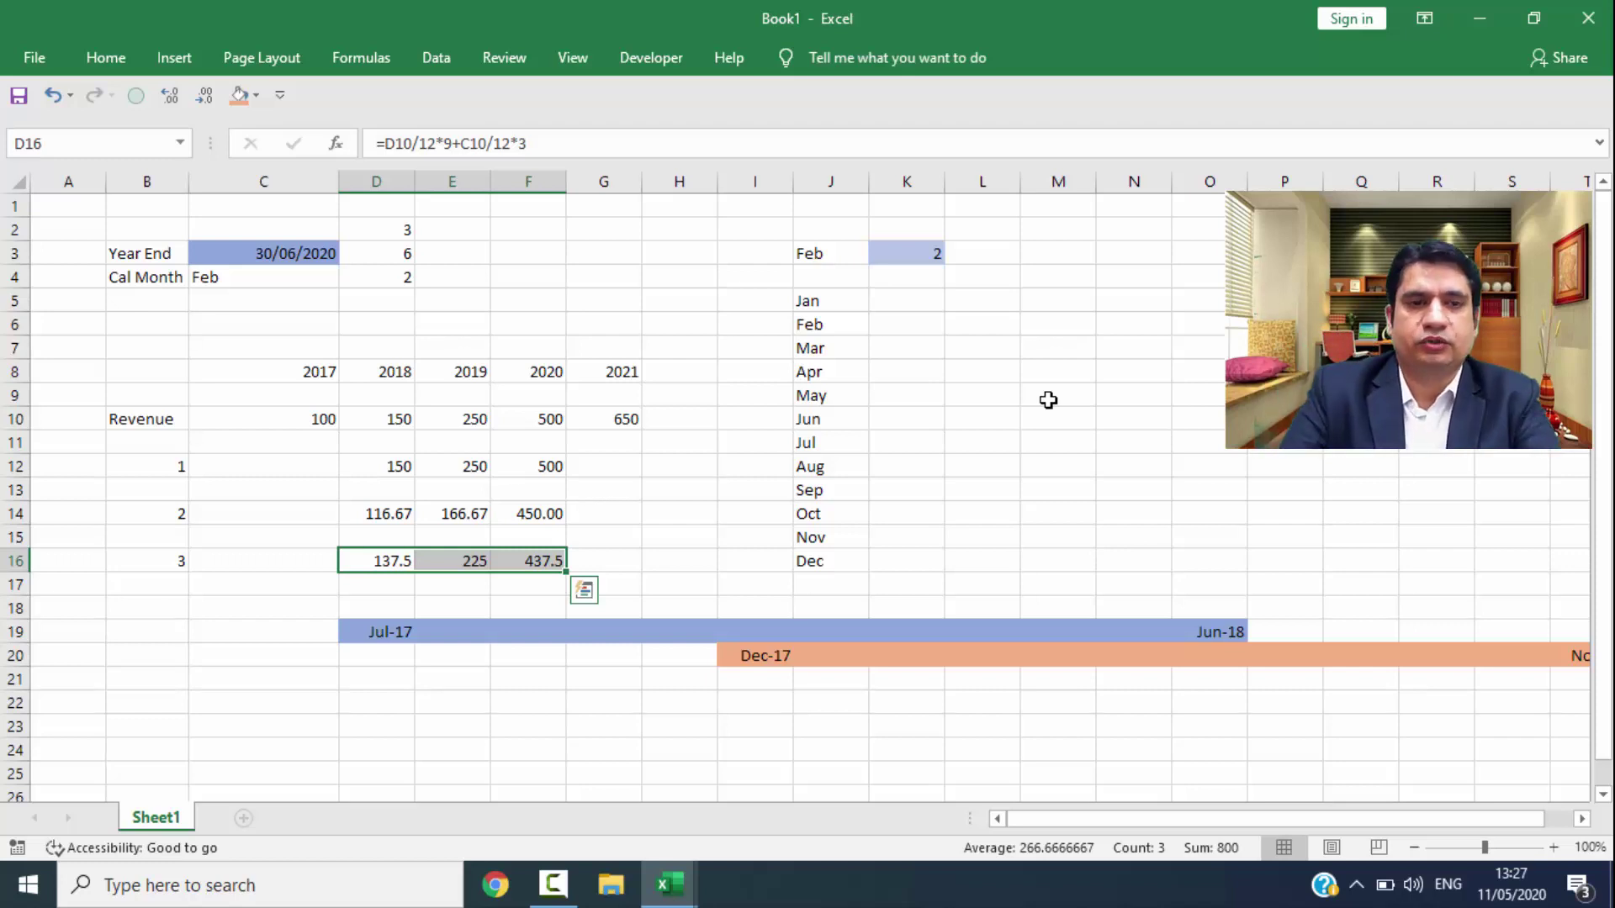
Step: Make D16 =D10/12*8+C10/12*4, fill to F16 at two decimals: 133.33, 216.67, 416.67
key(shift+BackSpace)
key(F2)
text(8)
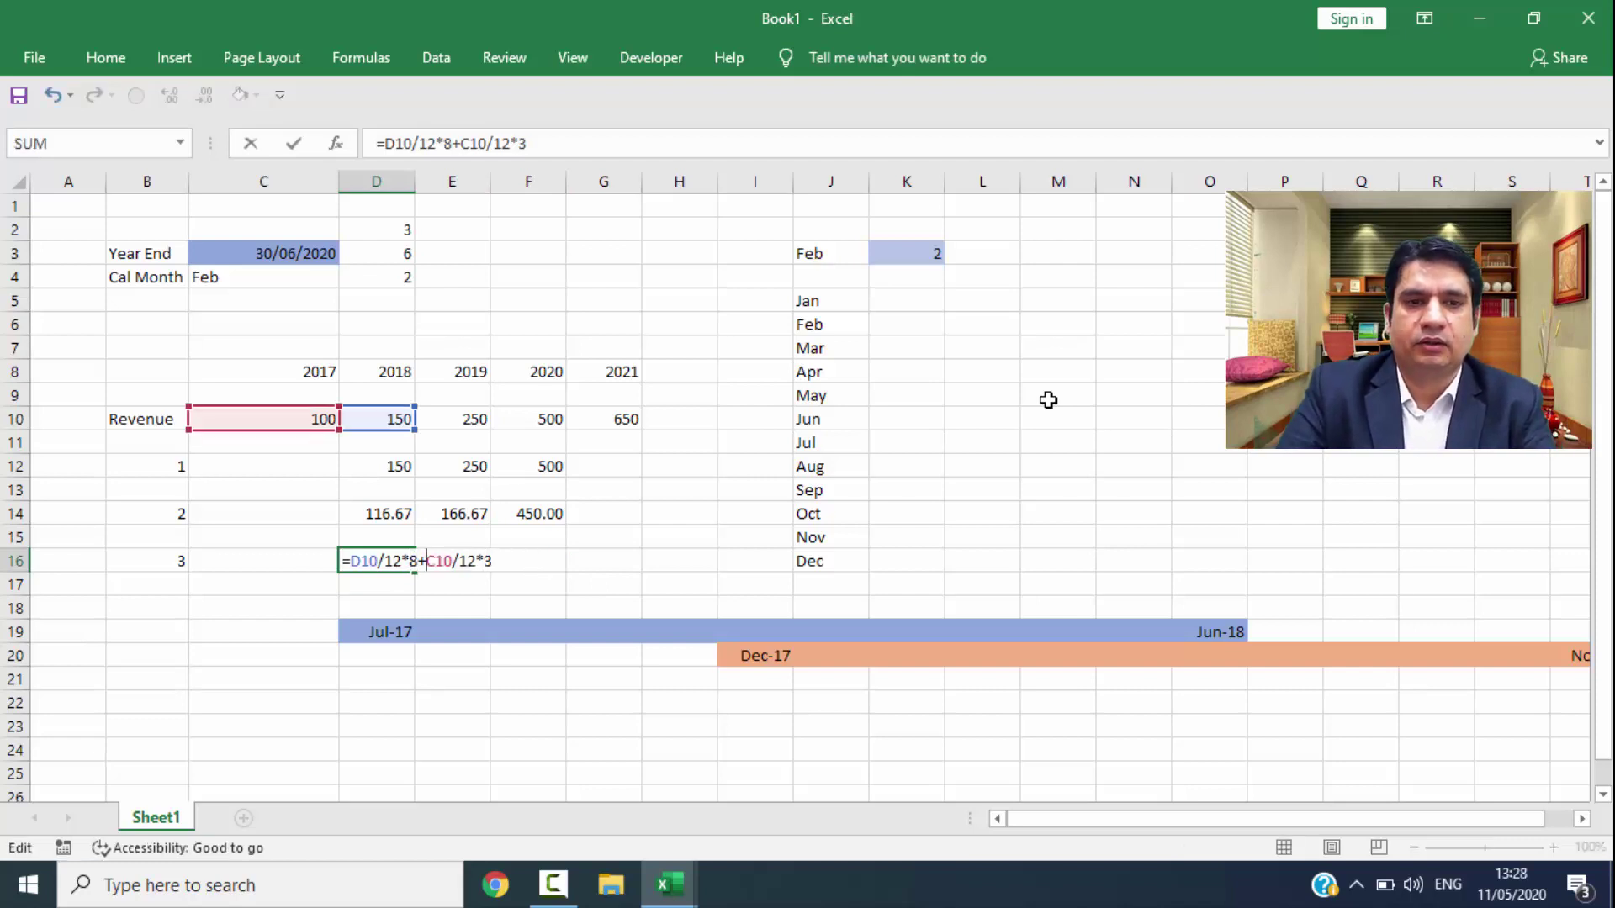
key(shift+Left)
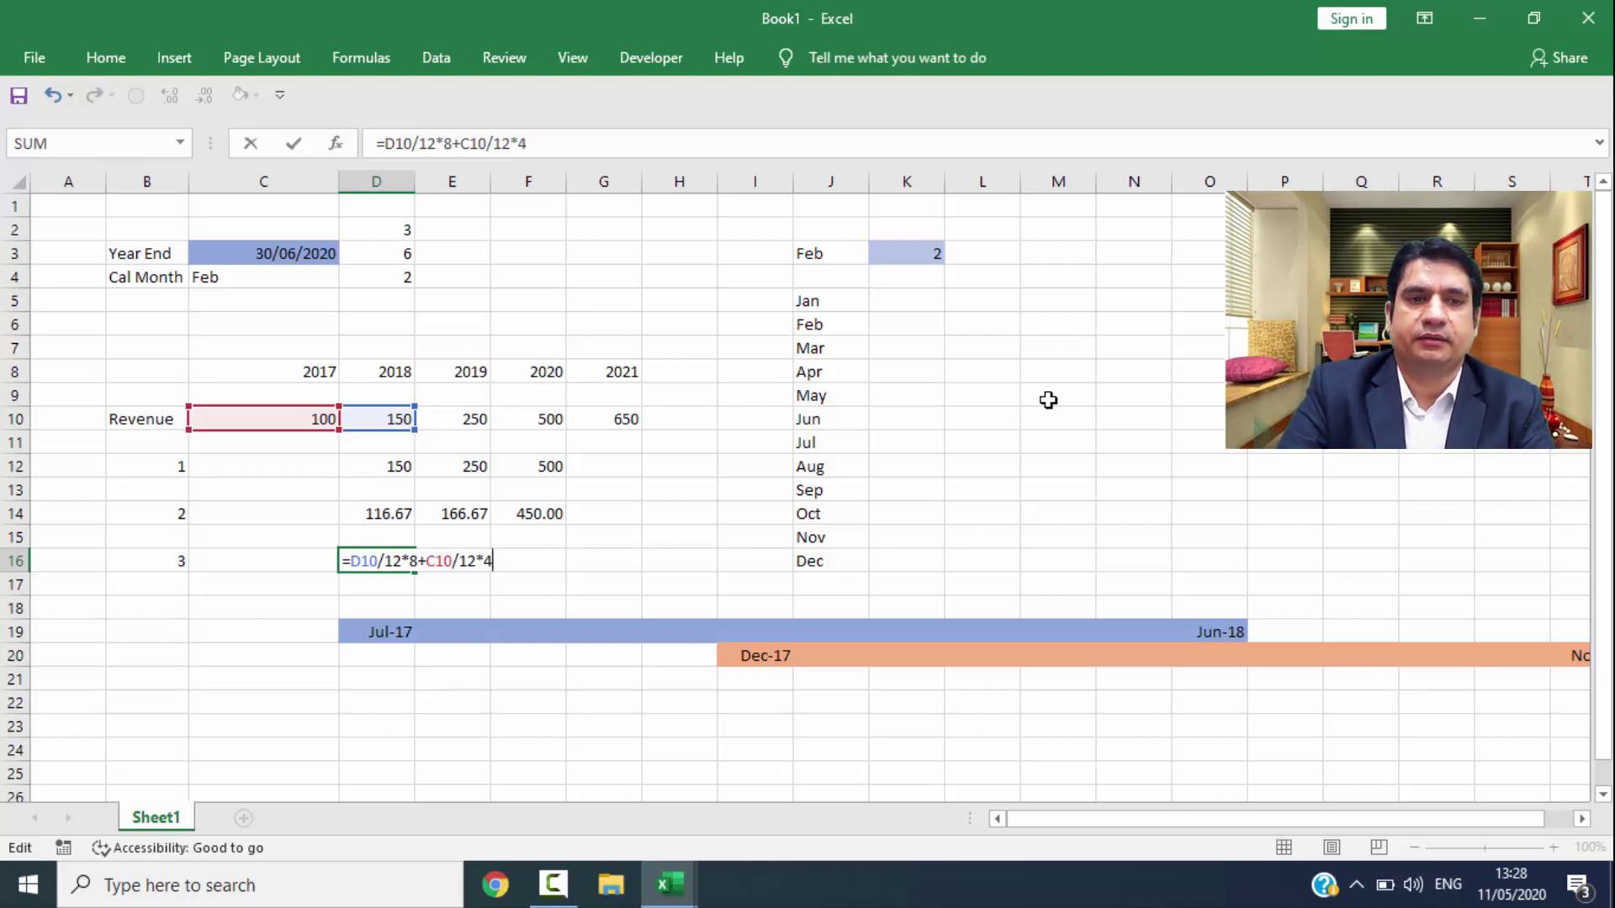
key(ctrl+Return)
key(shift+Right)
key(shift+Right)
key(ctrl+r)
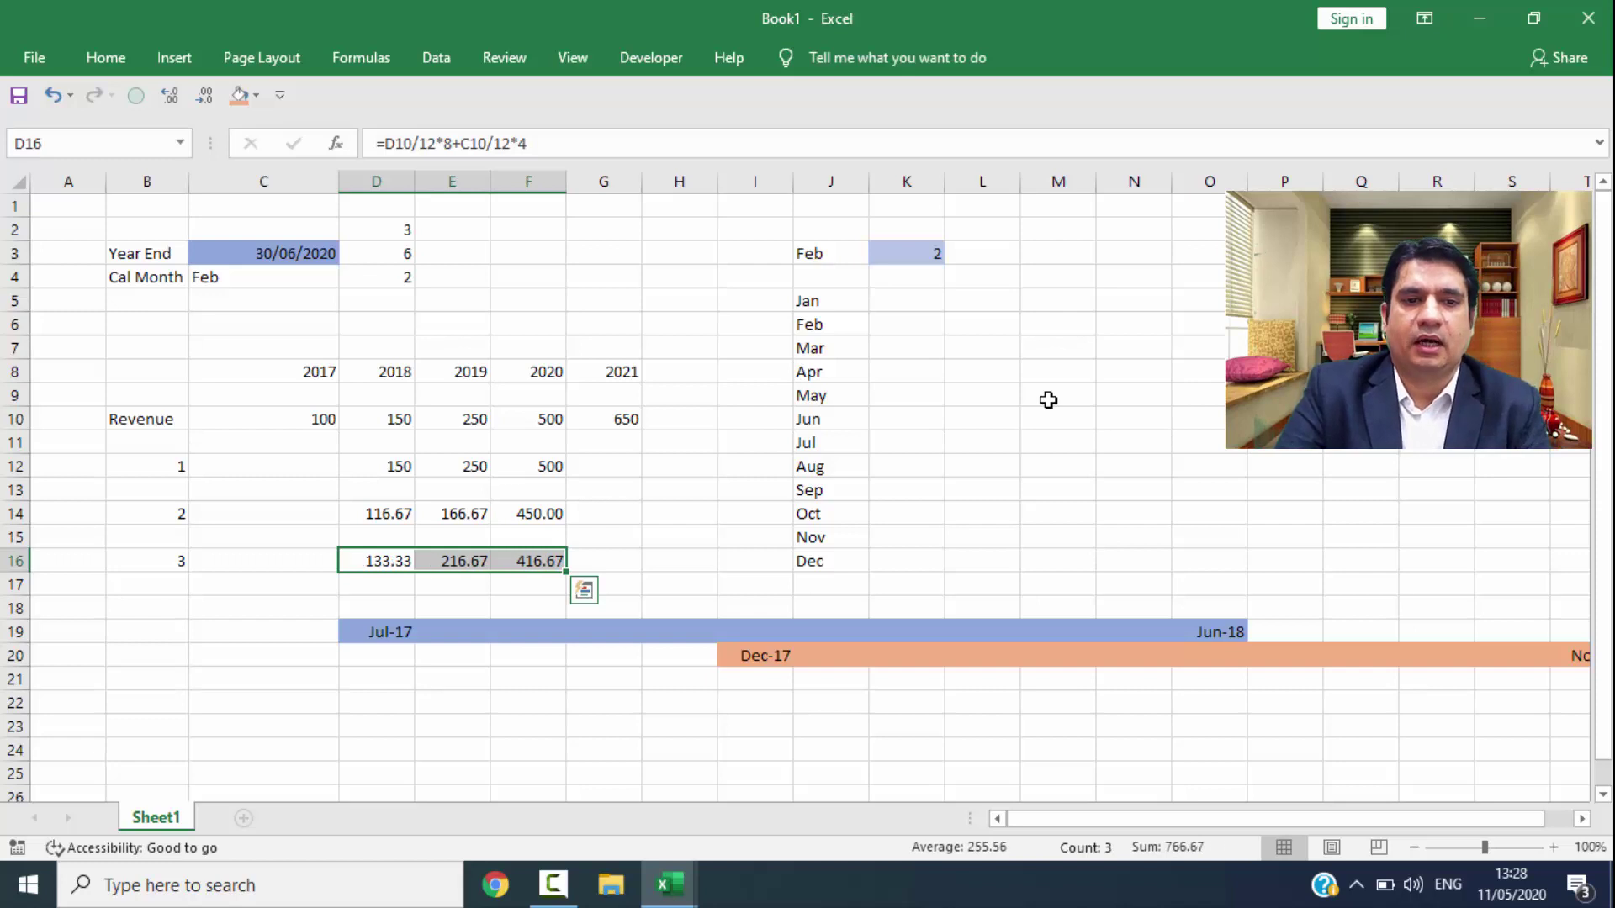
key(ctrl+shift+1)
key(Down)
key(Up)
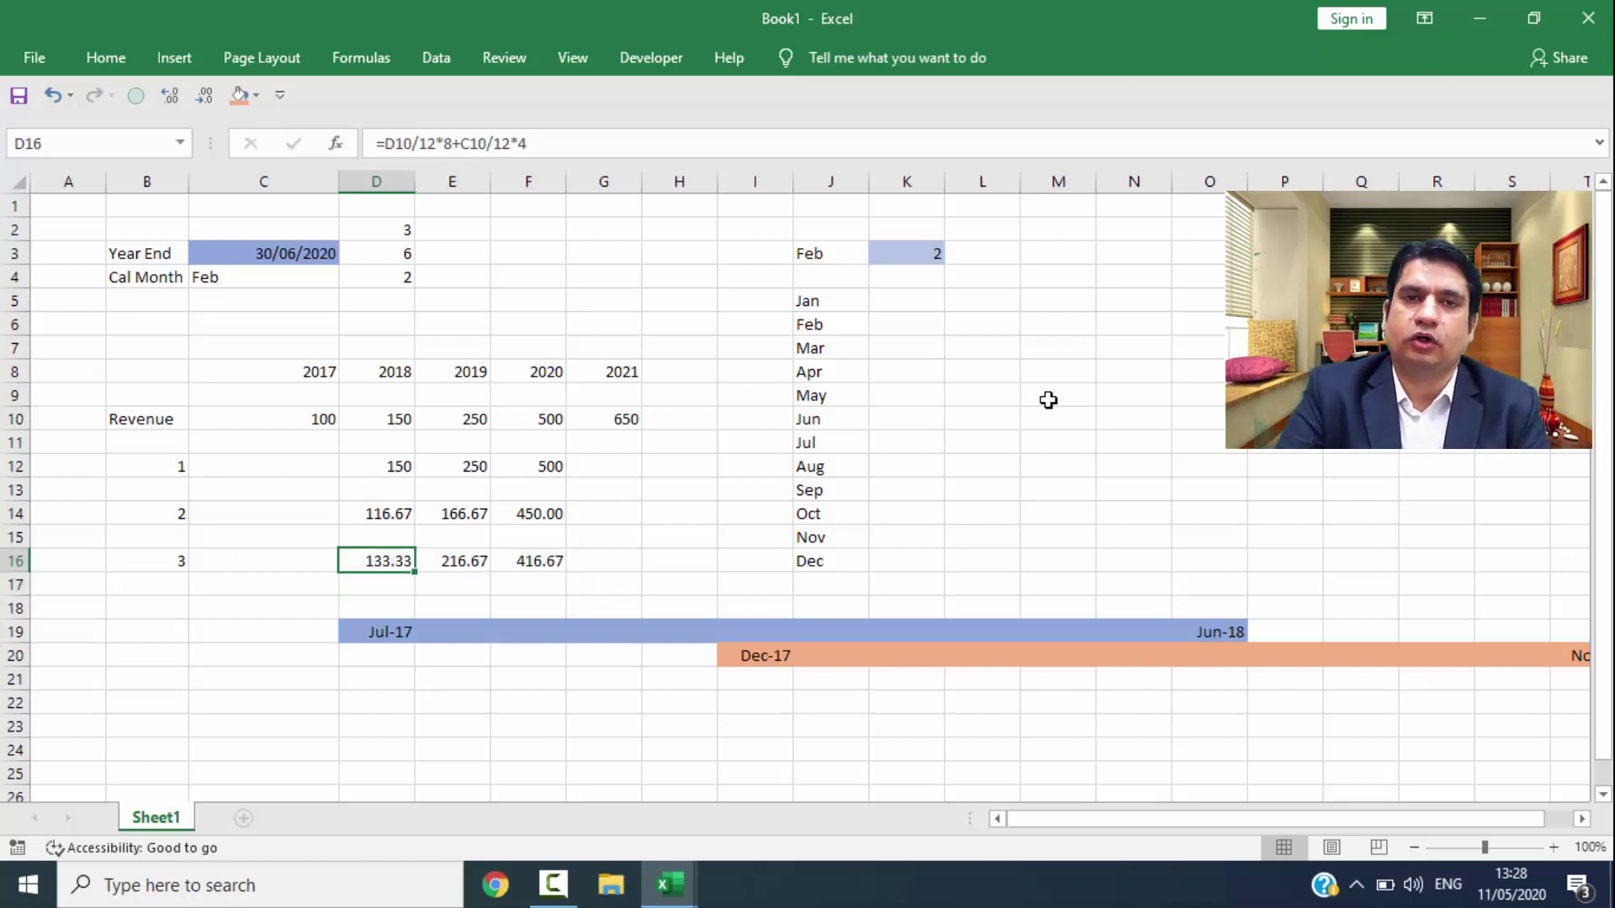
key(F2)
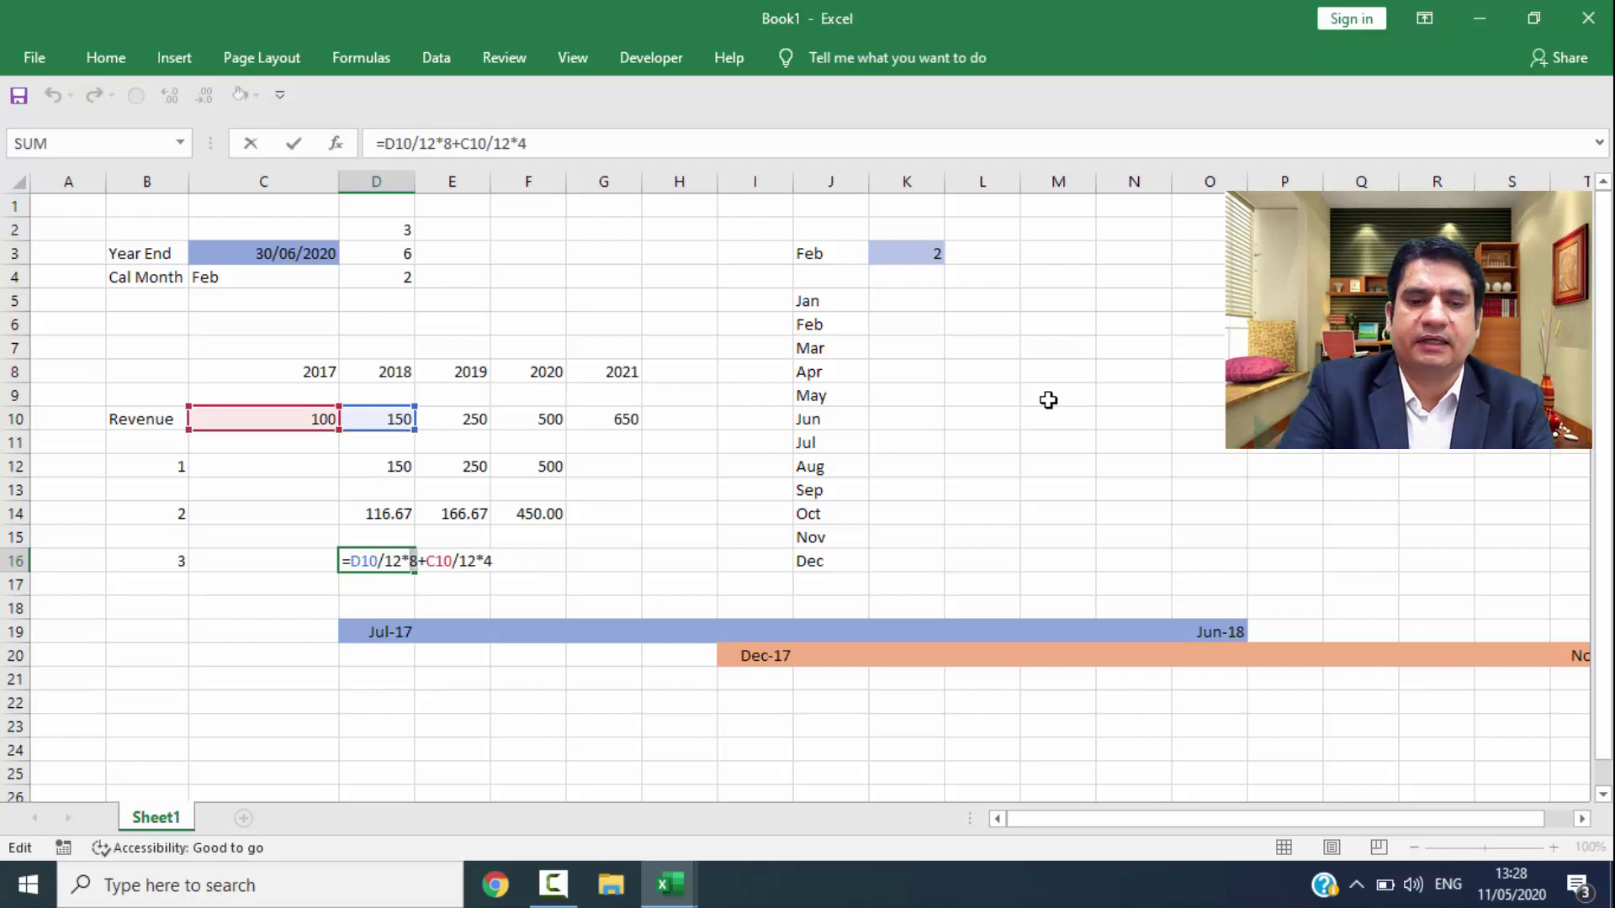
Step: In D16, replace the fixed 8 months with 12-(Year_End-Cal_Month)
key(BackSpace)
text((12)
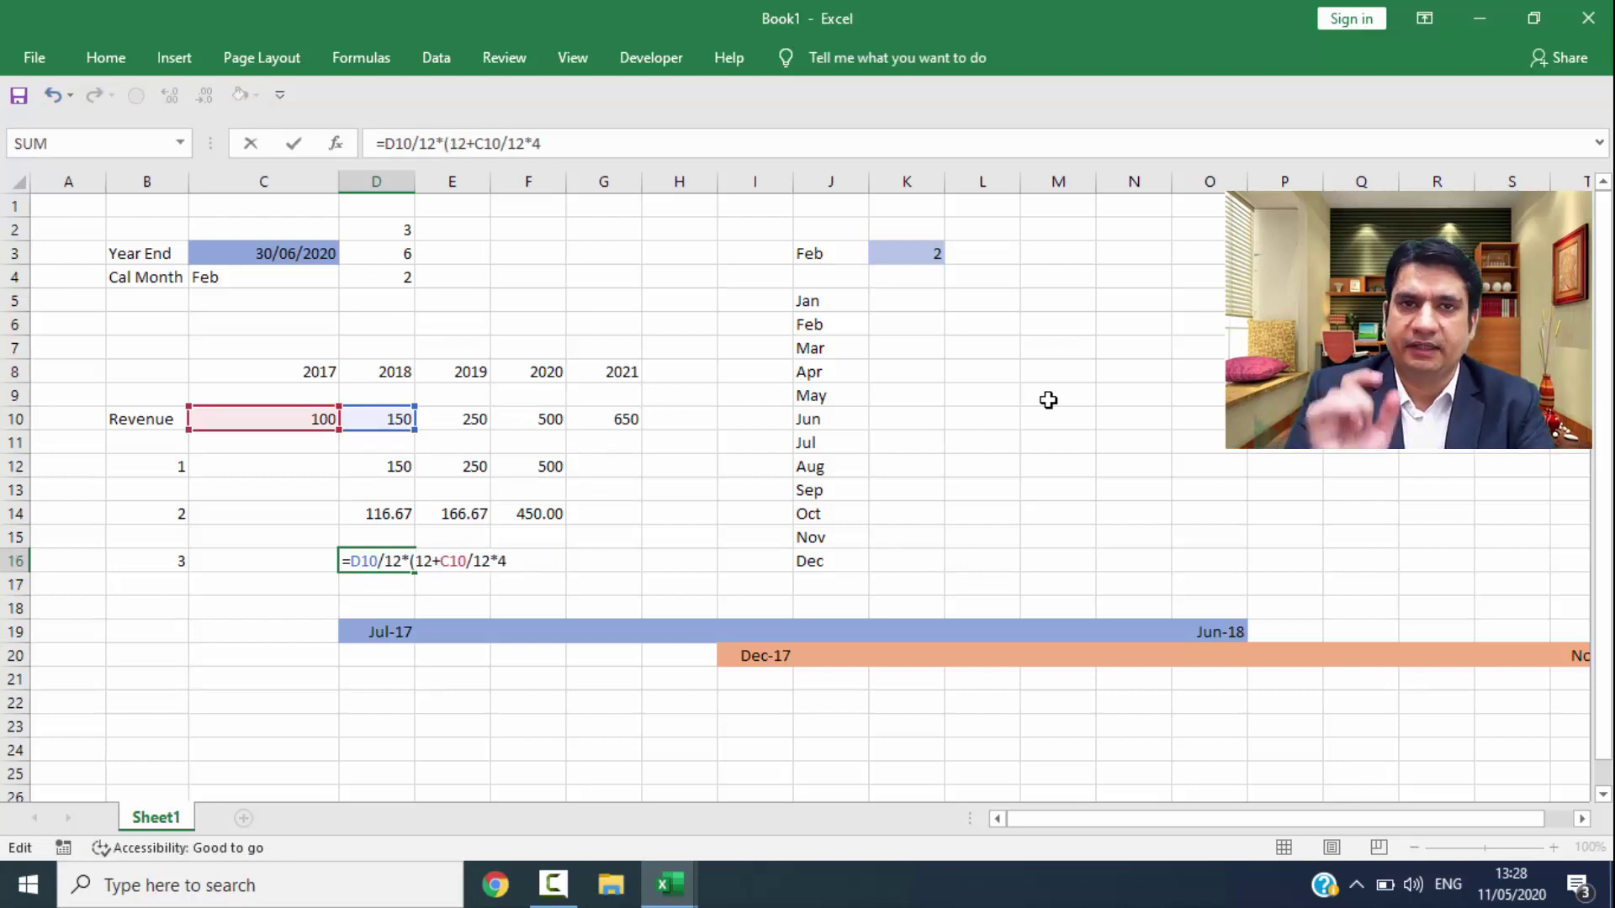
text(-)
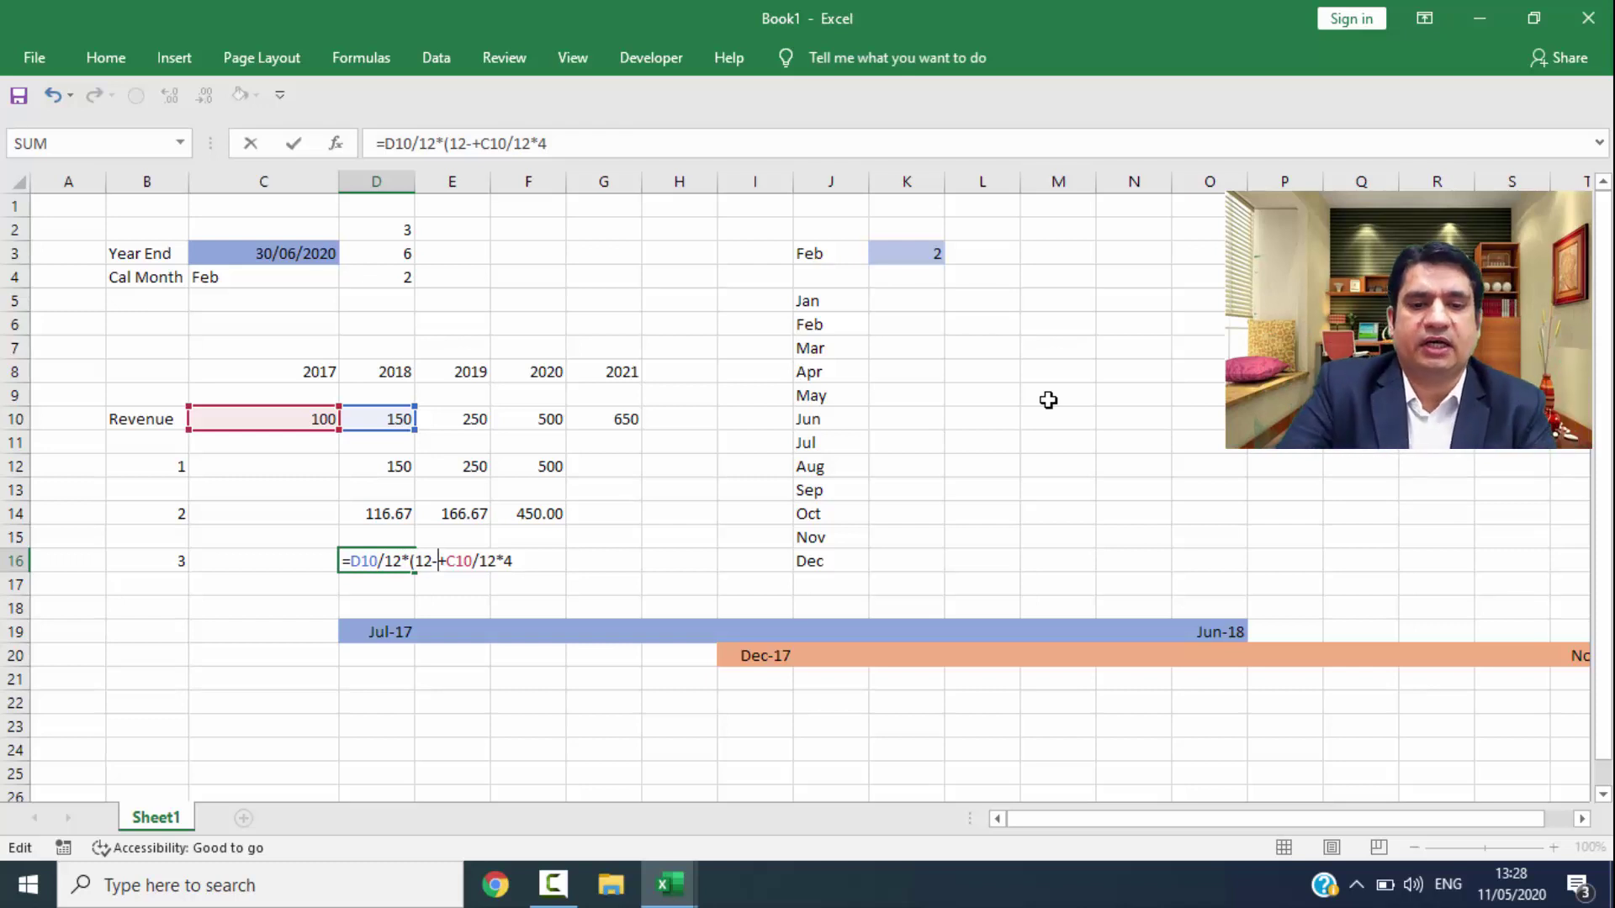
text(()
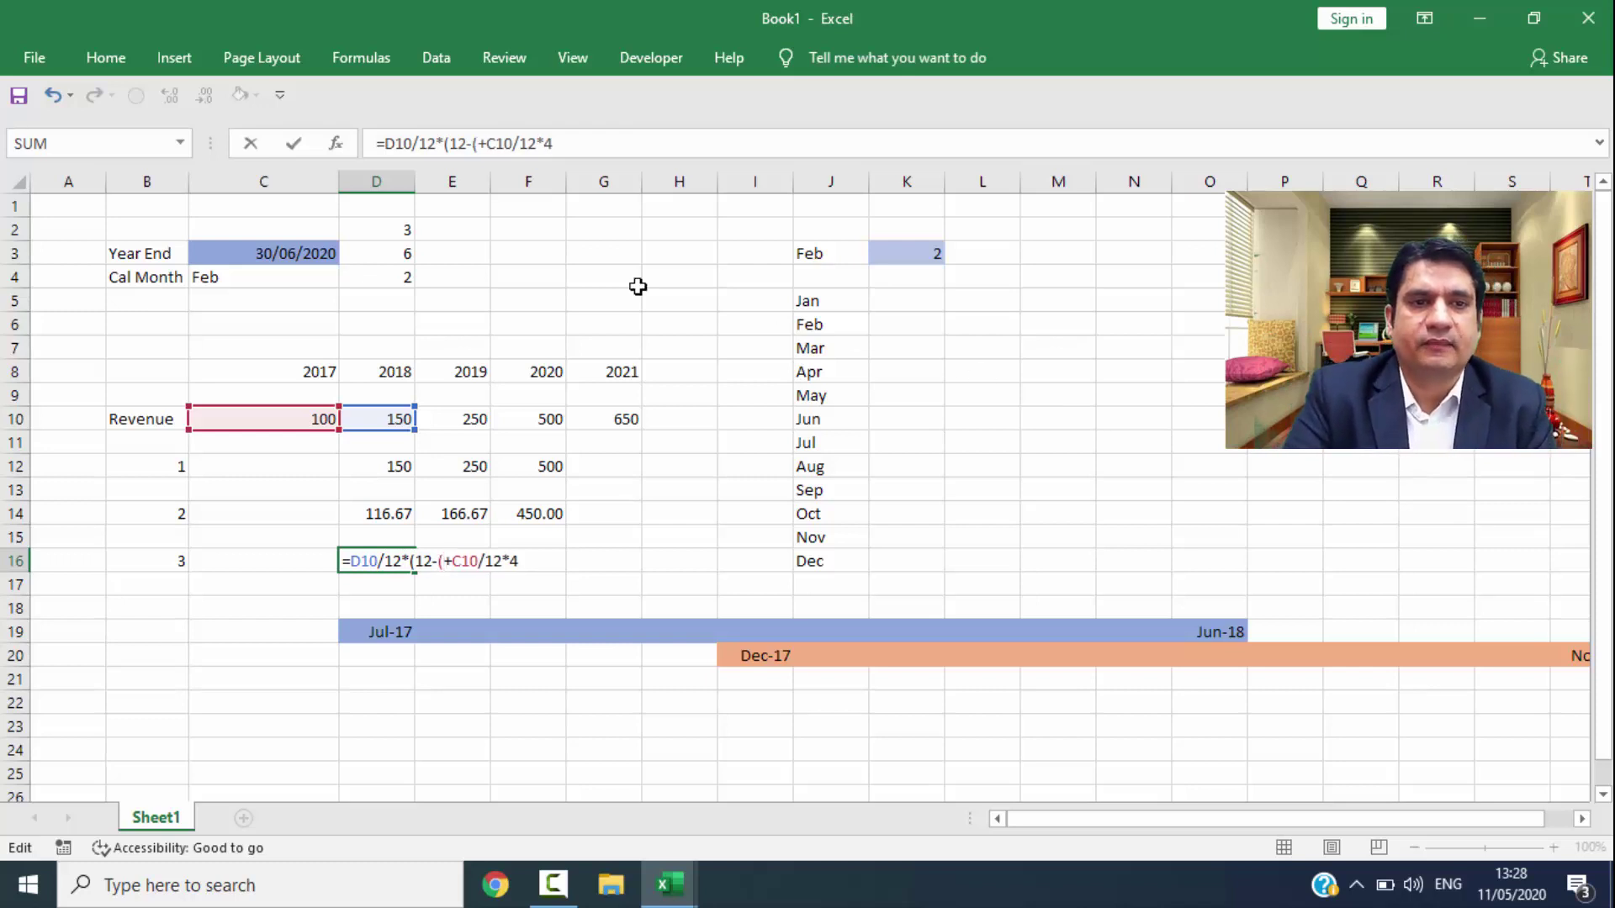
click(398, 248)
text(-)
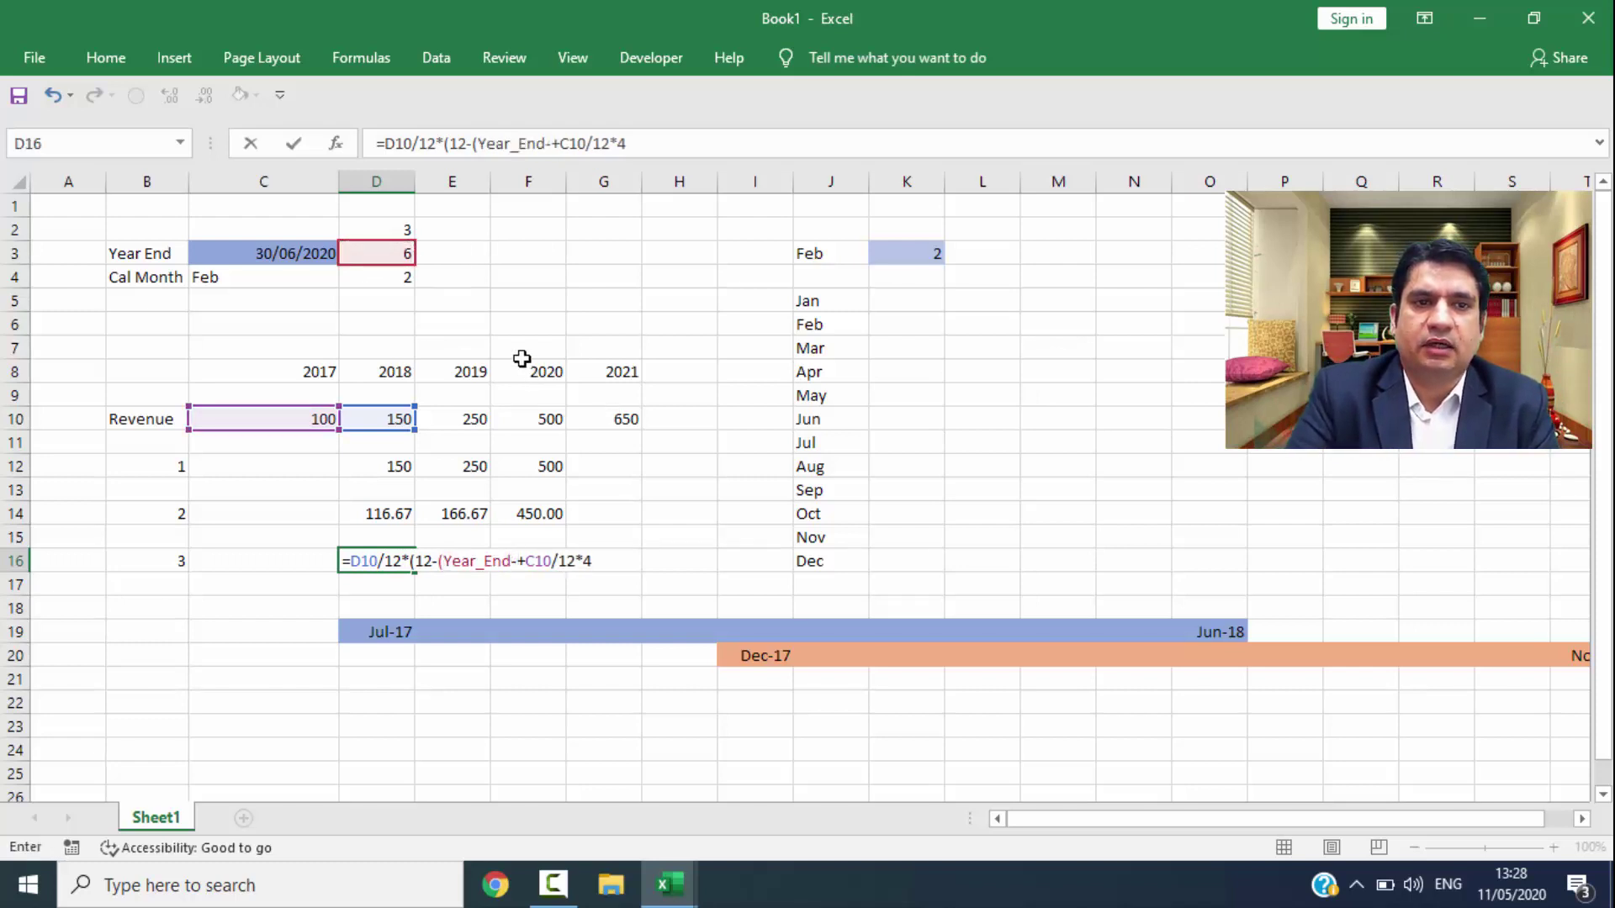
click(393, 280)
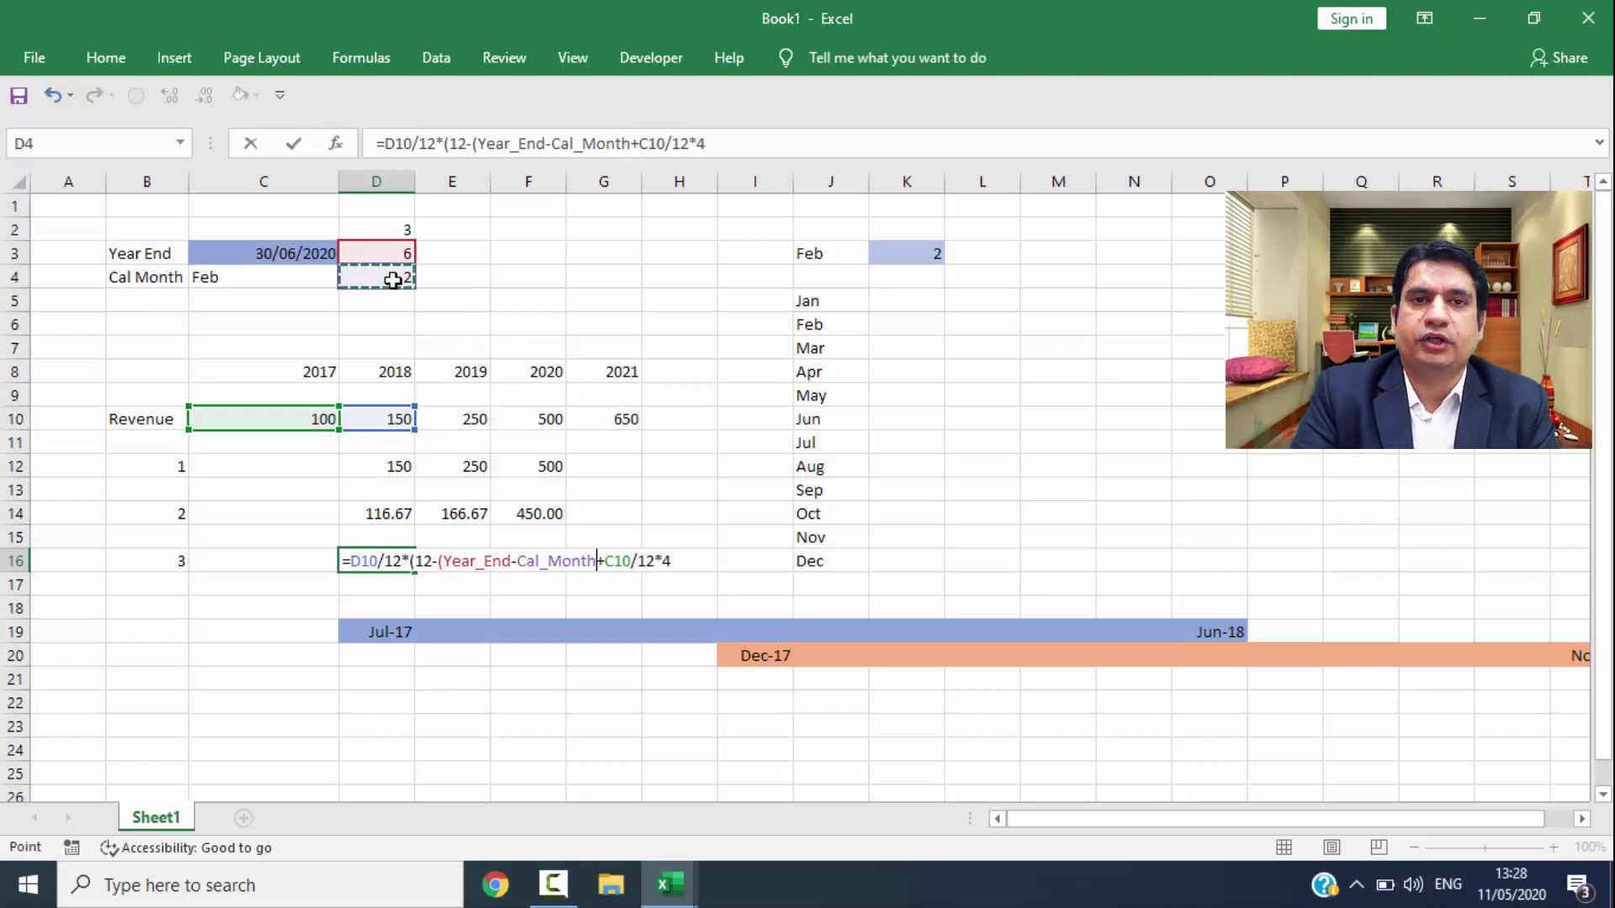
text())
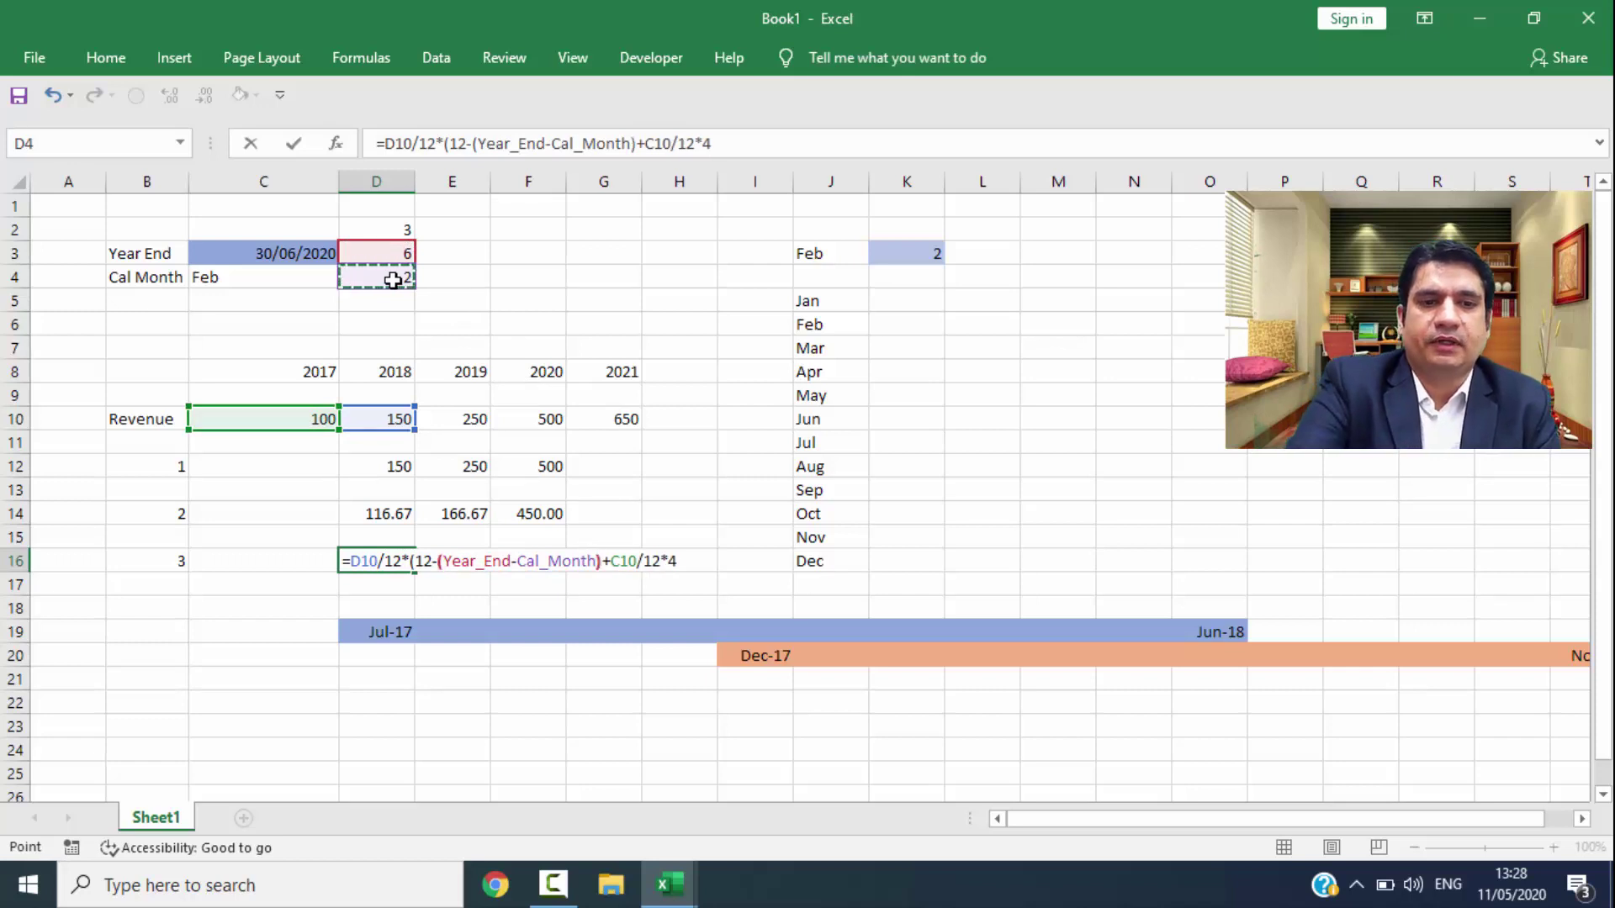
text())
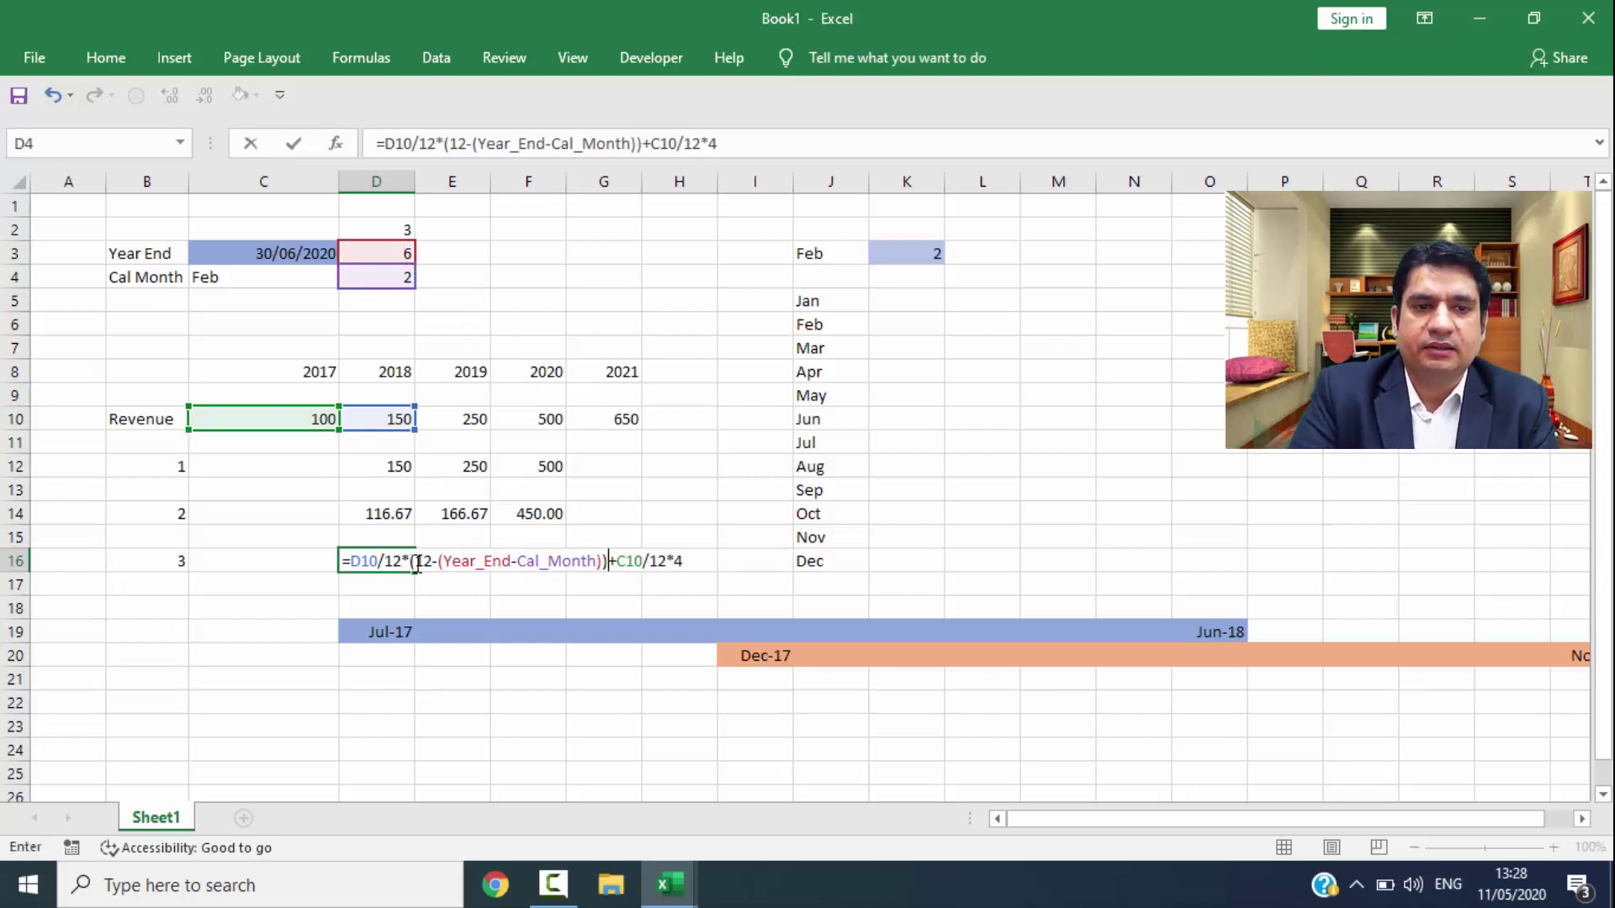
drag(416, 562, 602, 562)
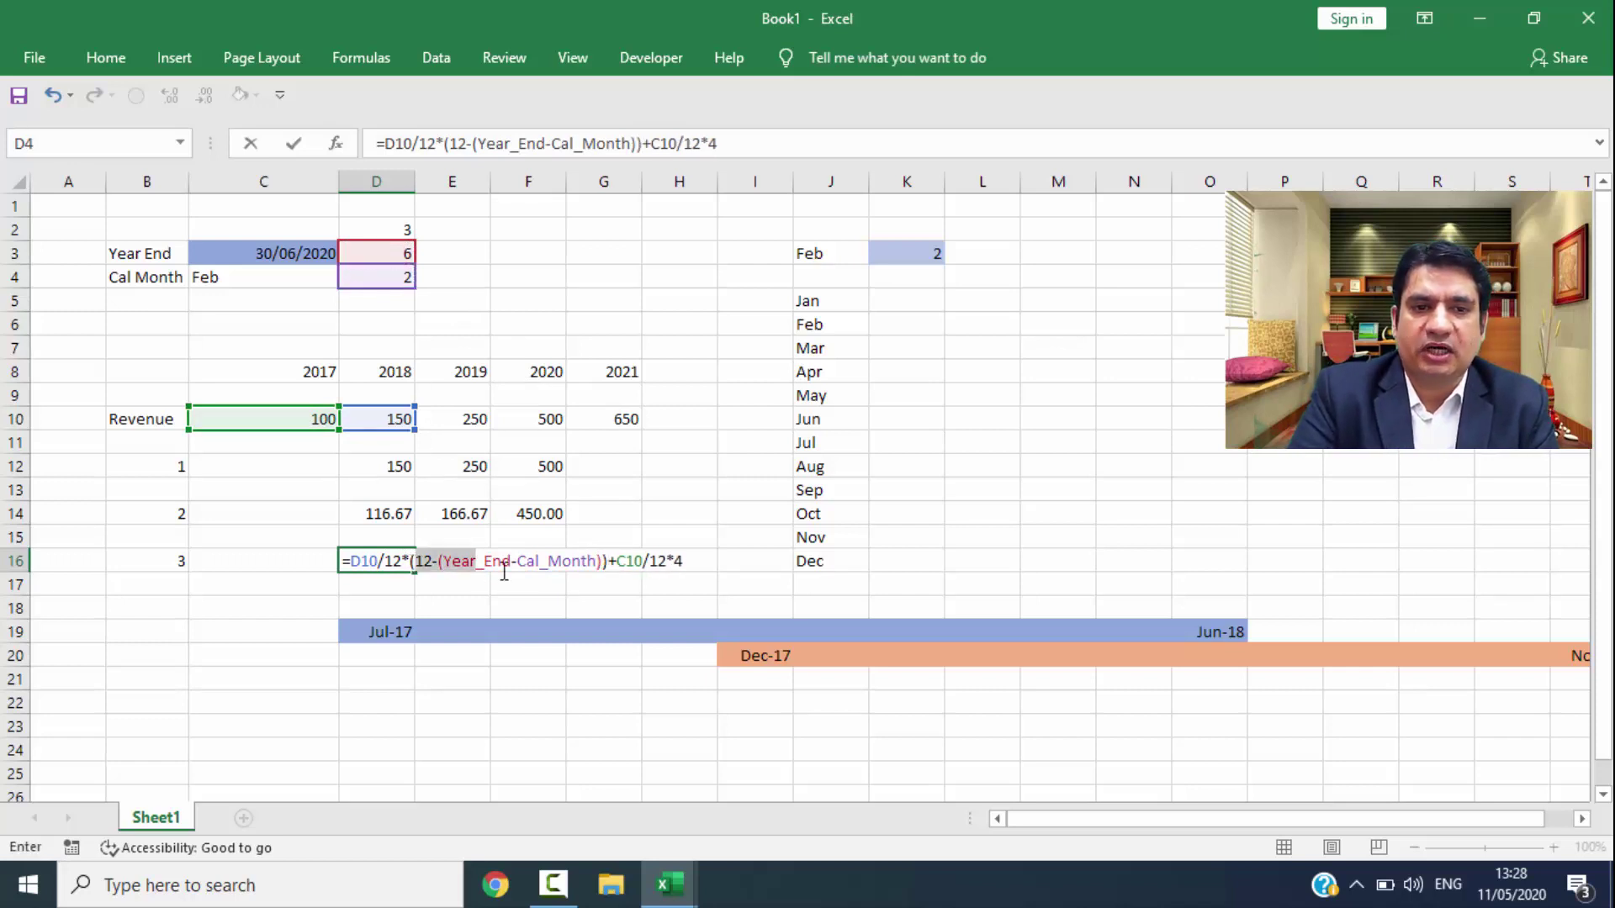
click(602, 562)
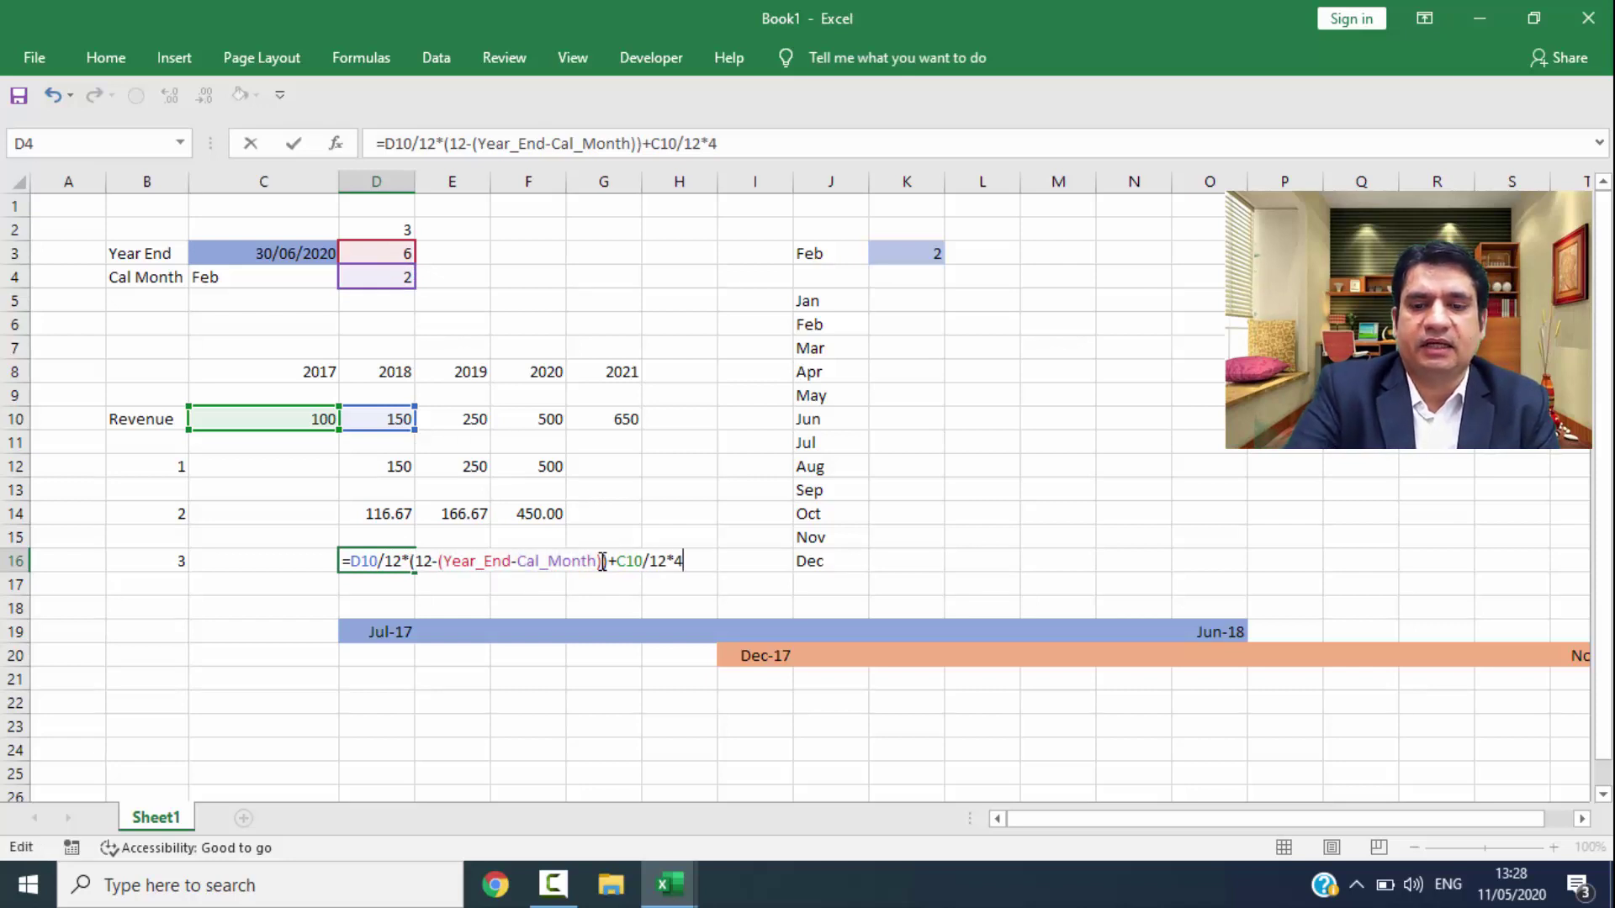
Step: Use (Year_End-Cal_Month) as the 2017 revenue weight and fill the formula across D16:F16
text(()
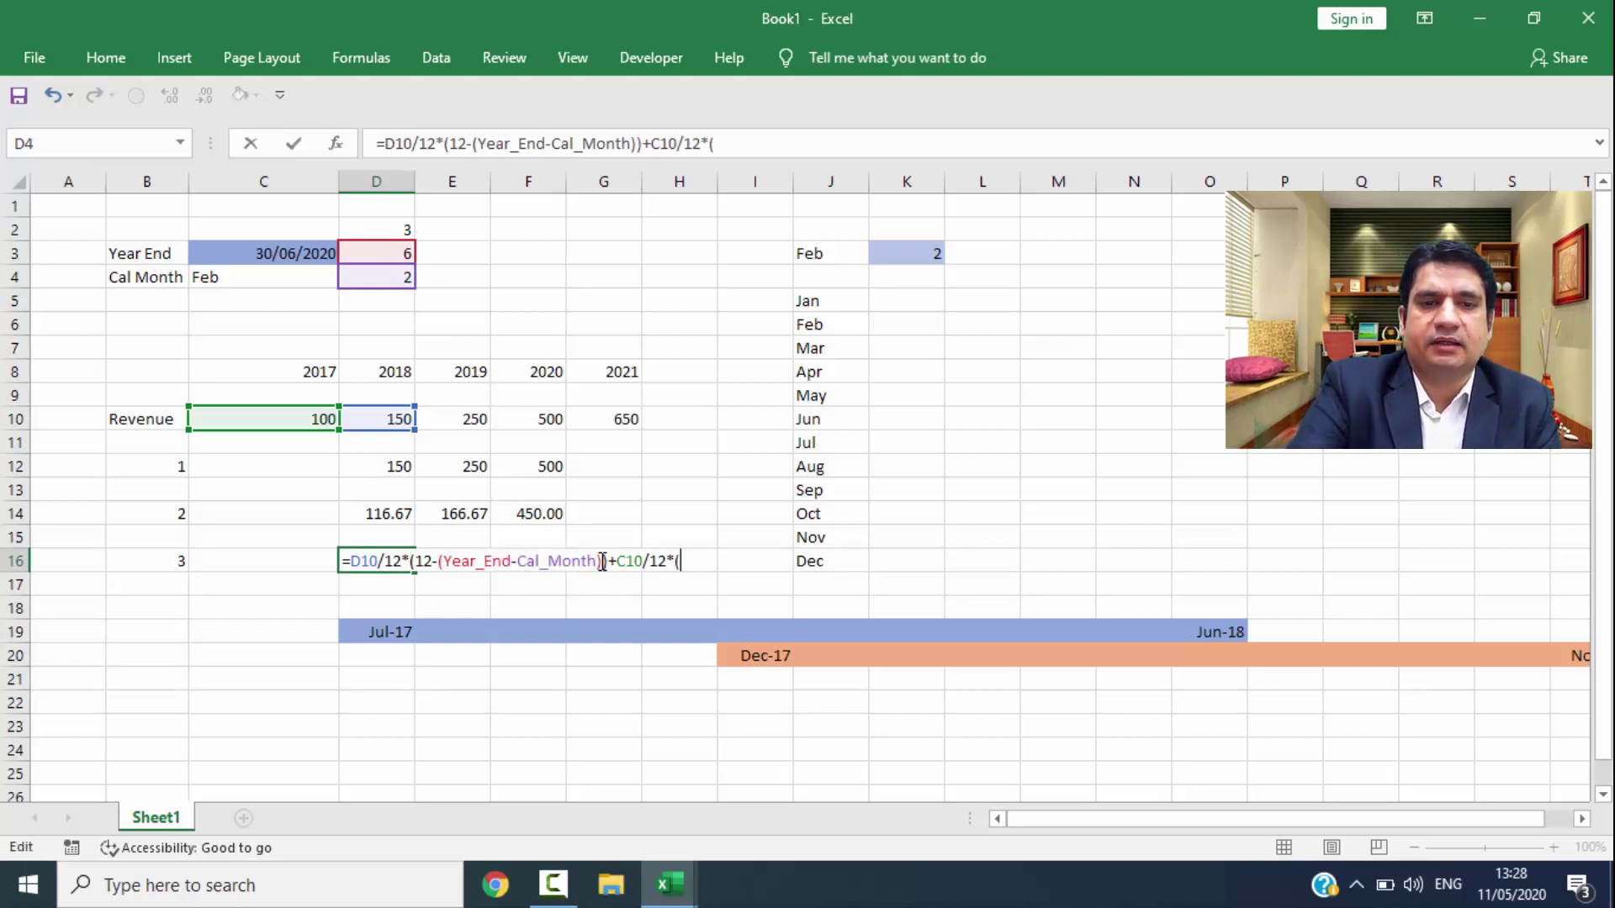
click(399, 253)
text(-)
click(395, 277)
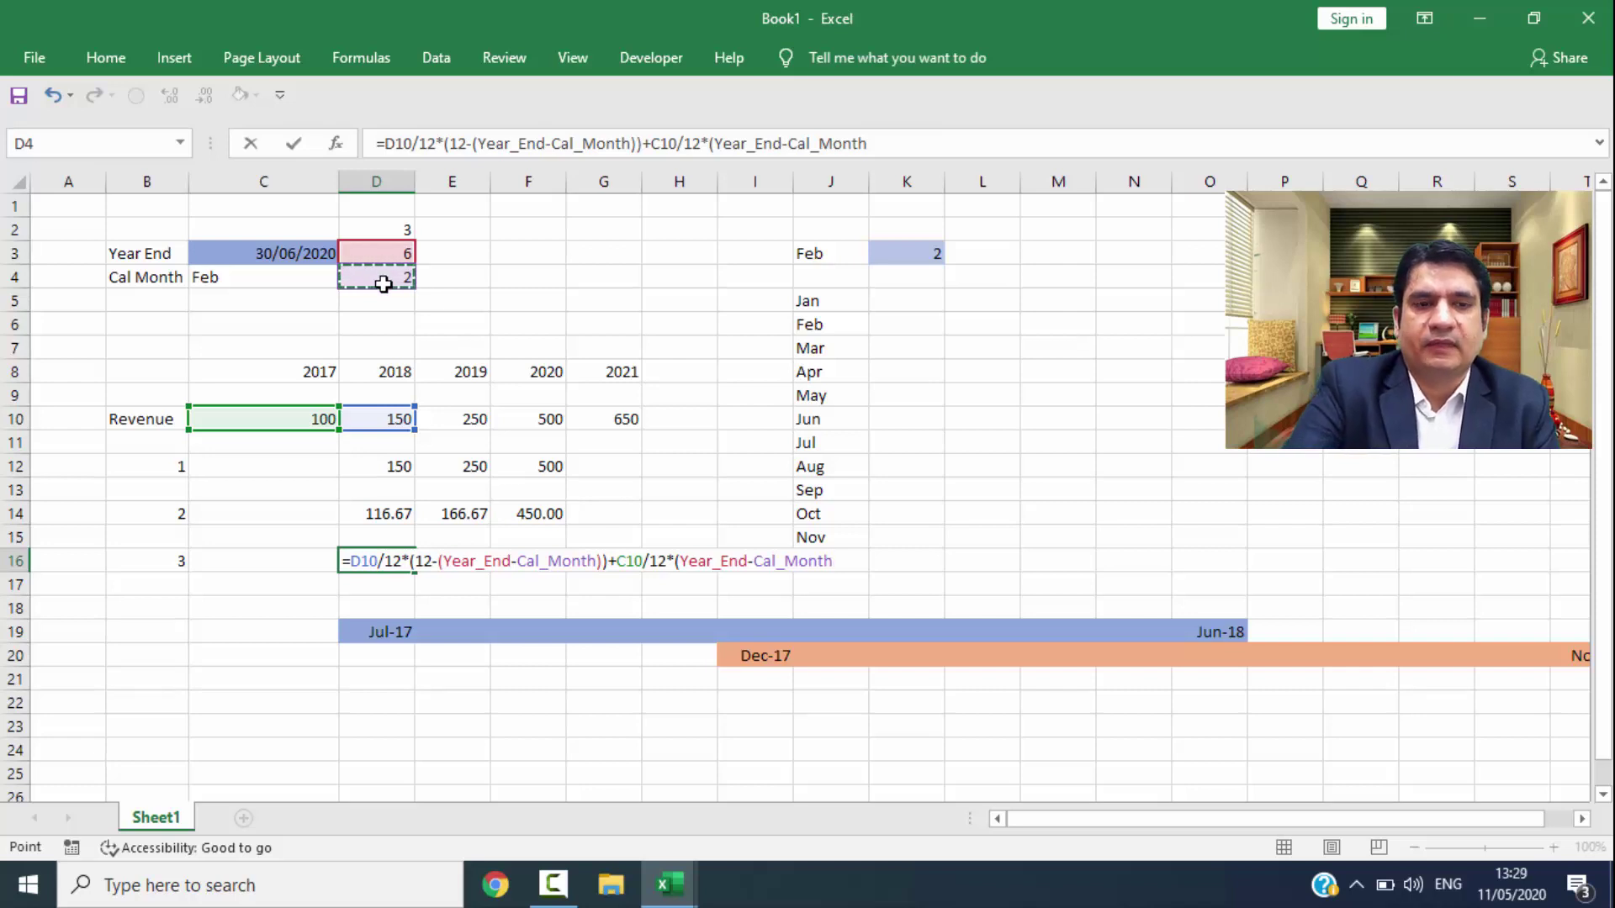
text())
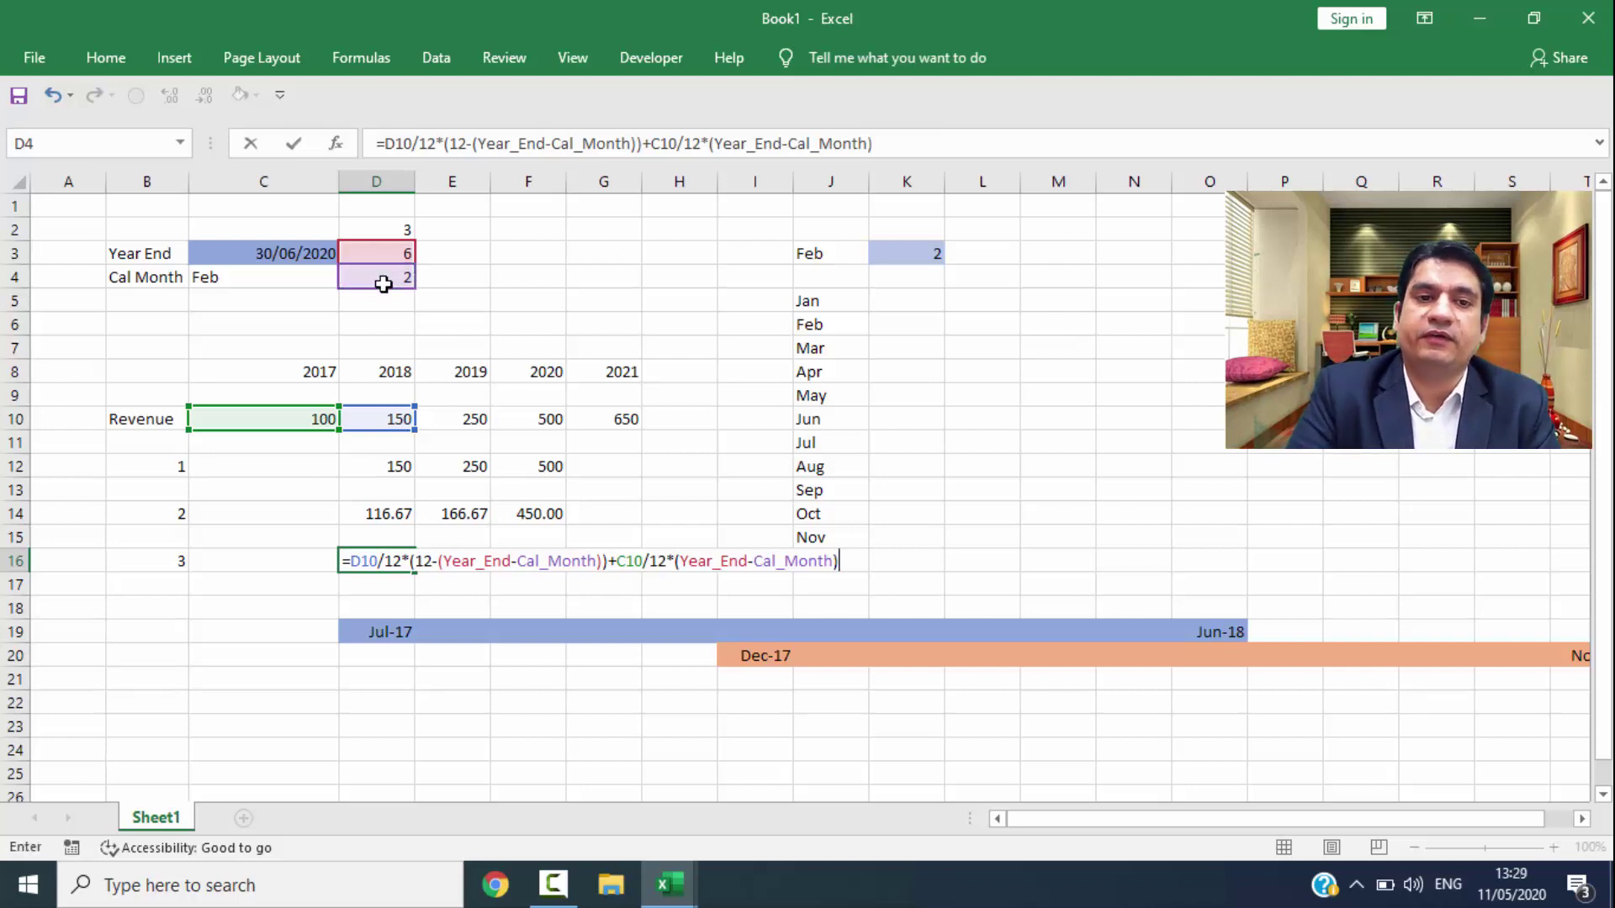
key(Return)
key(Up)
key(shift+Right)
key(shift+Right)
key(ctrl+r)
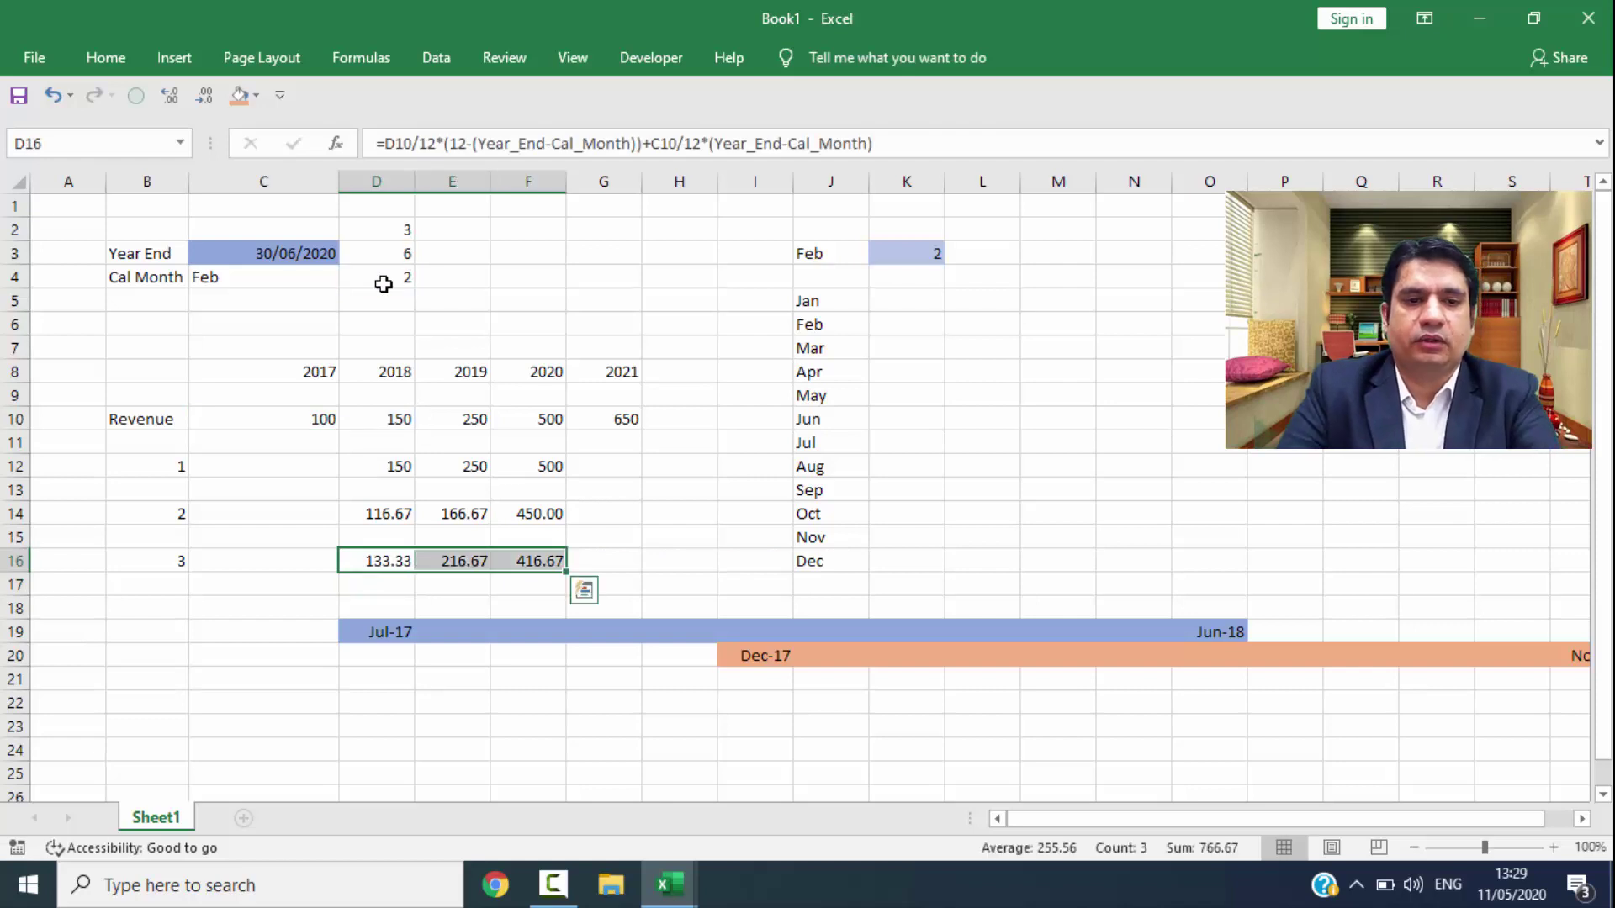
key(Down)
key(Up)
key(shift+Right)
key(shift+Right)
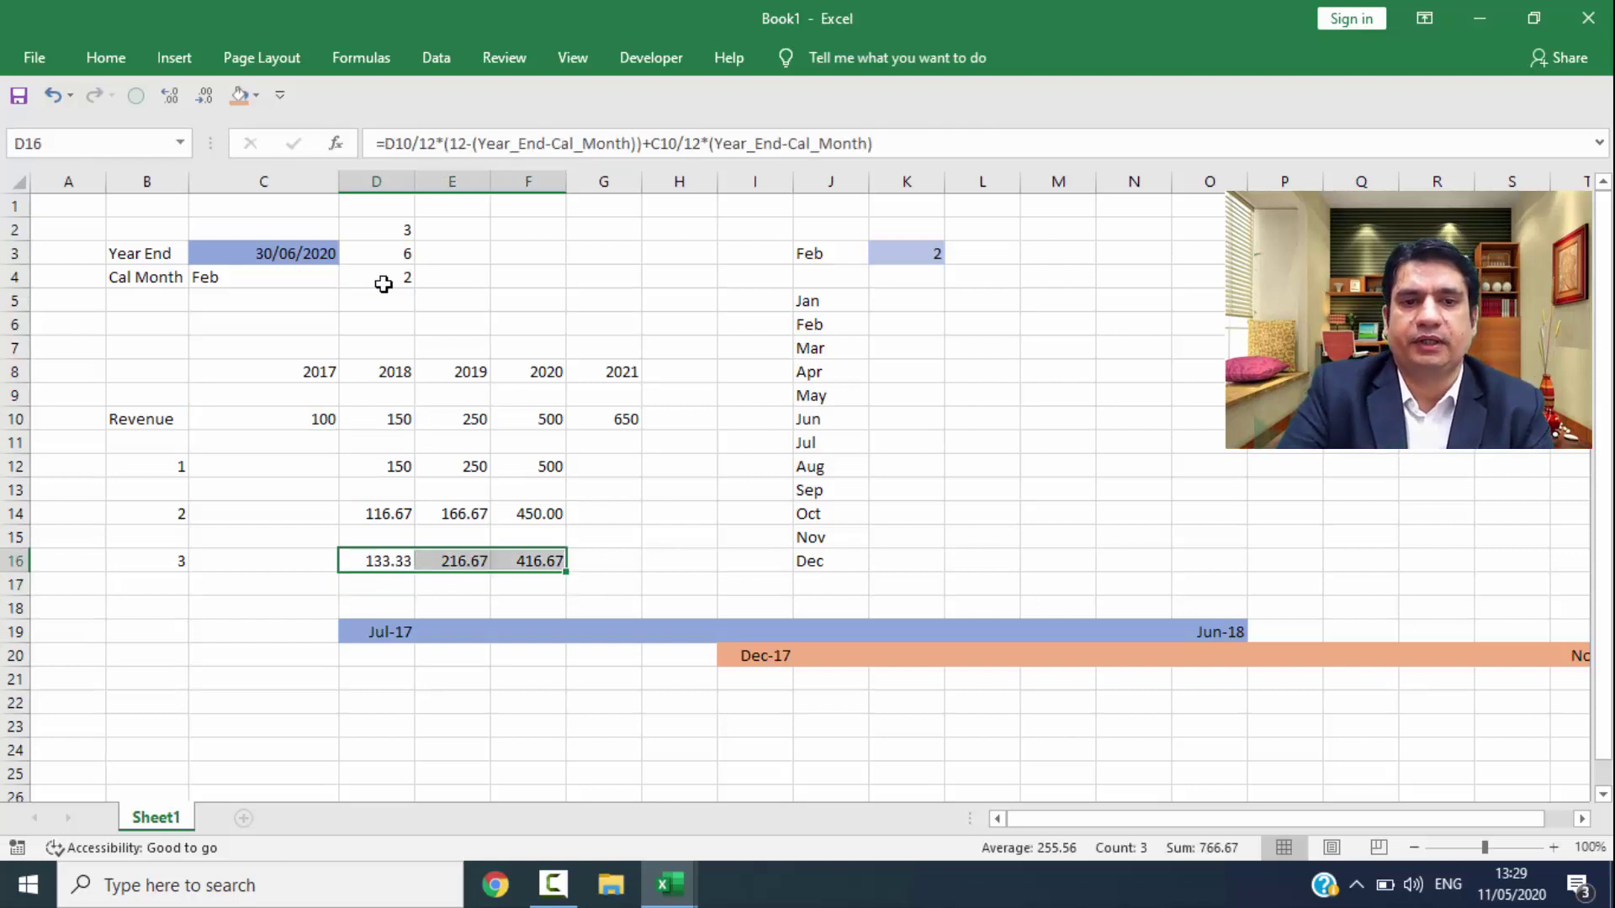
Step: Set the calendar month to 5 (May); row 16 shows 145.83, 241.67, 479.17
key(Right)
key(Right)
key(Right)
key(Right)
key(Right)
key(Right)
key(Right)
key(ctrl+Up)
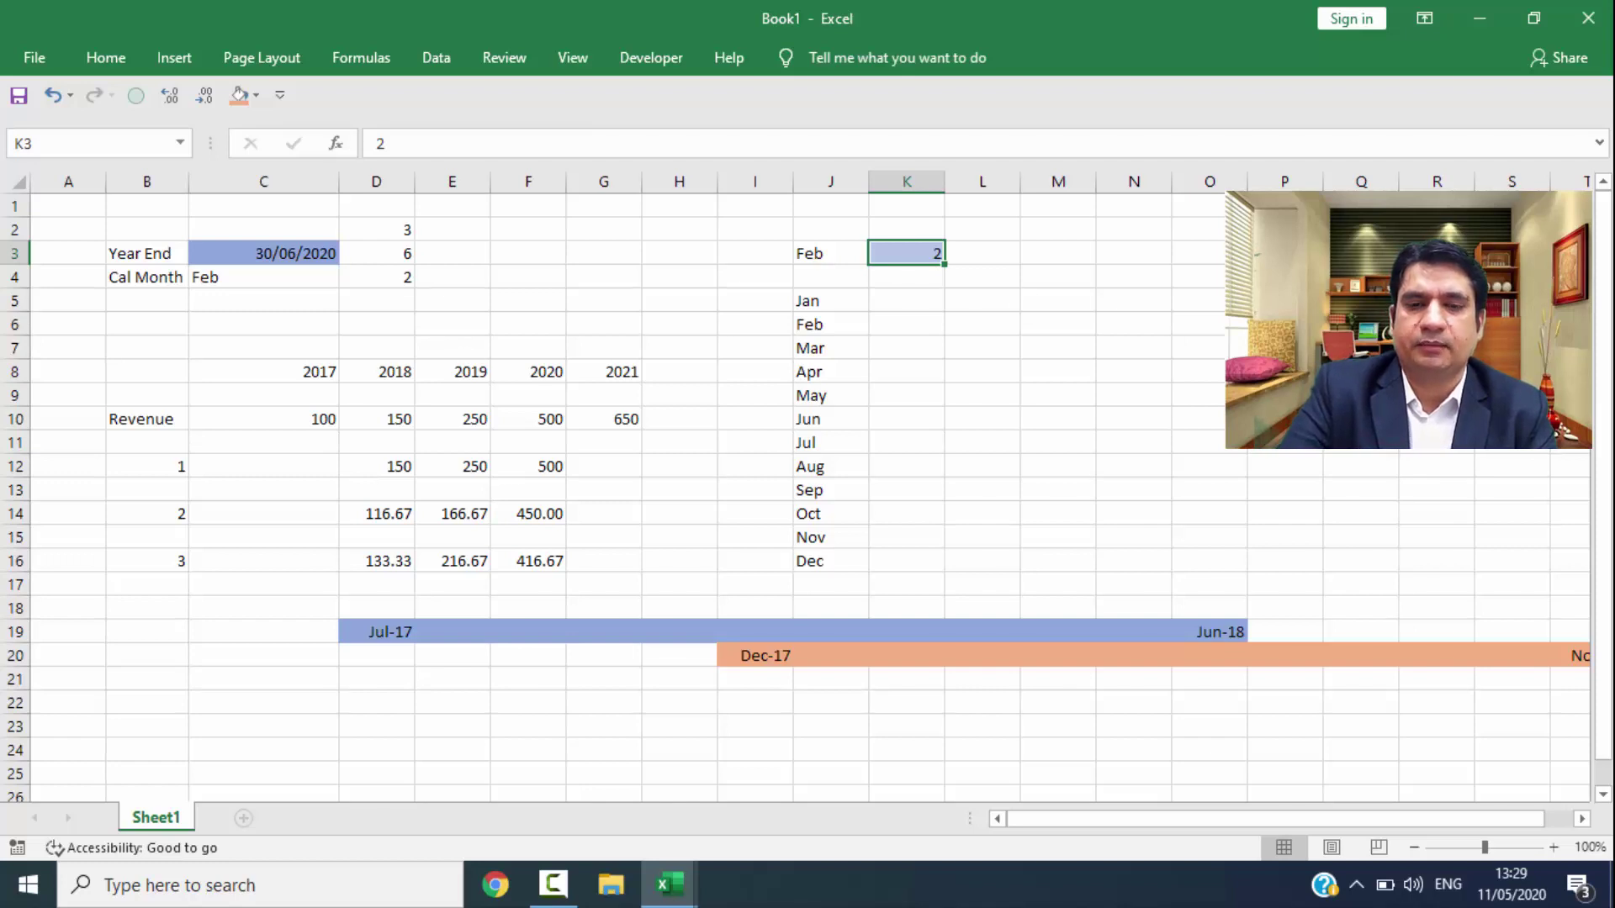
text(5)
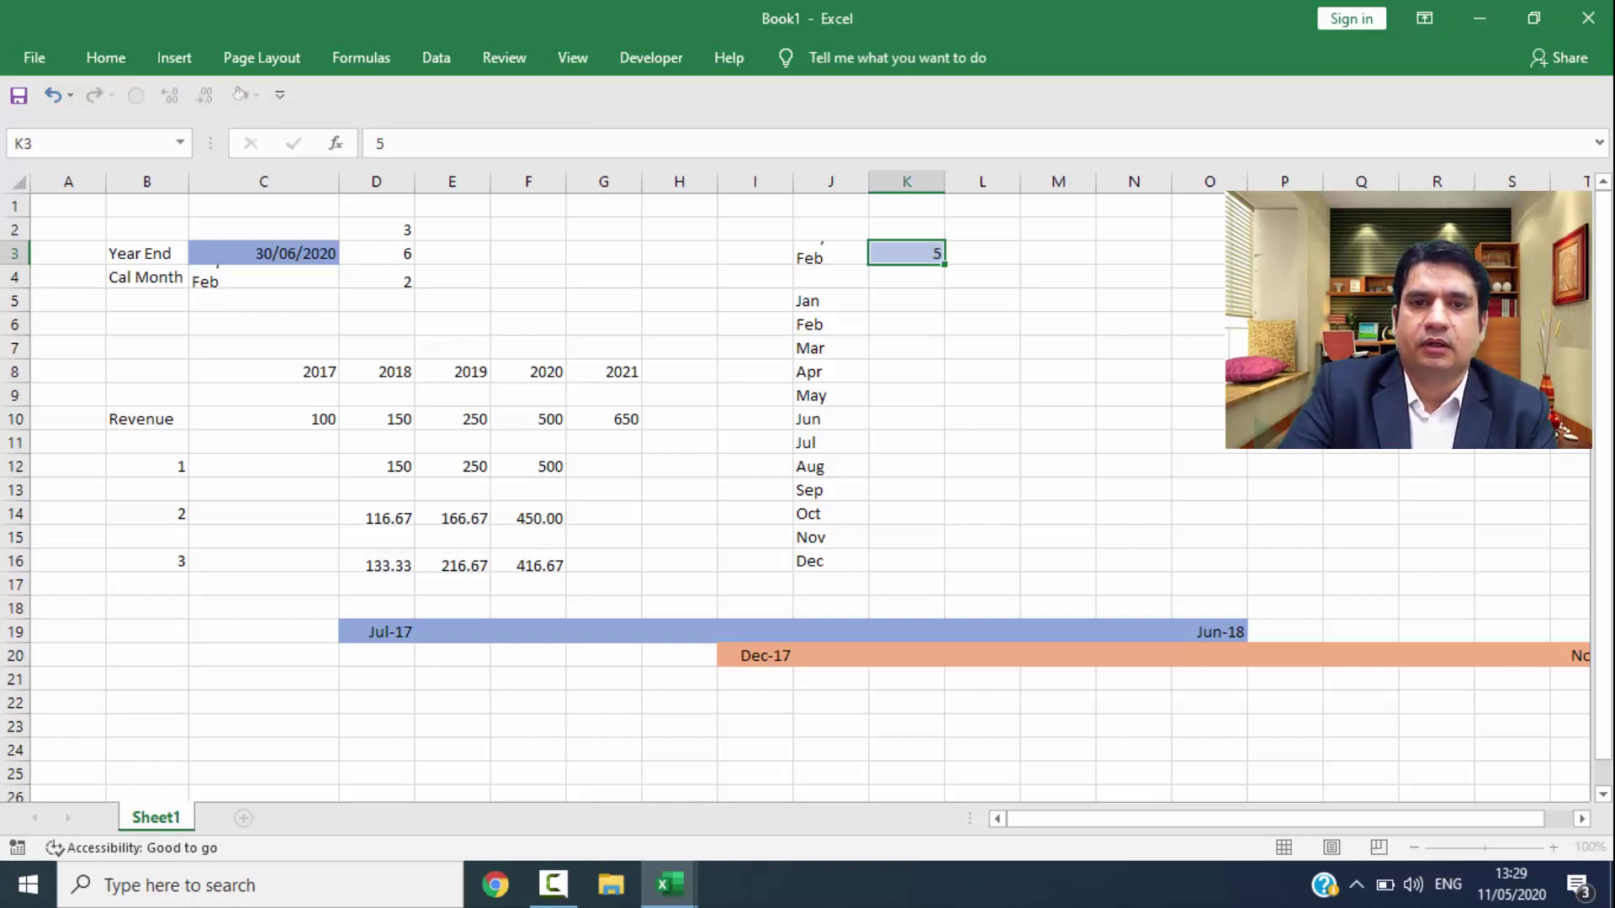
key(Return)
key(Return)
key(Down)
key(Down)
key(Down)
key(Down)
key(Down)
key(Down)
key(Left)
key(Left)
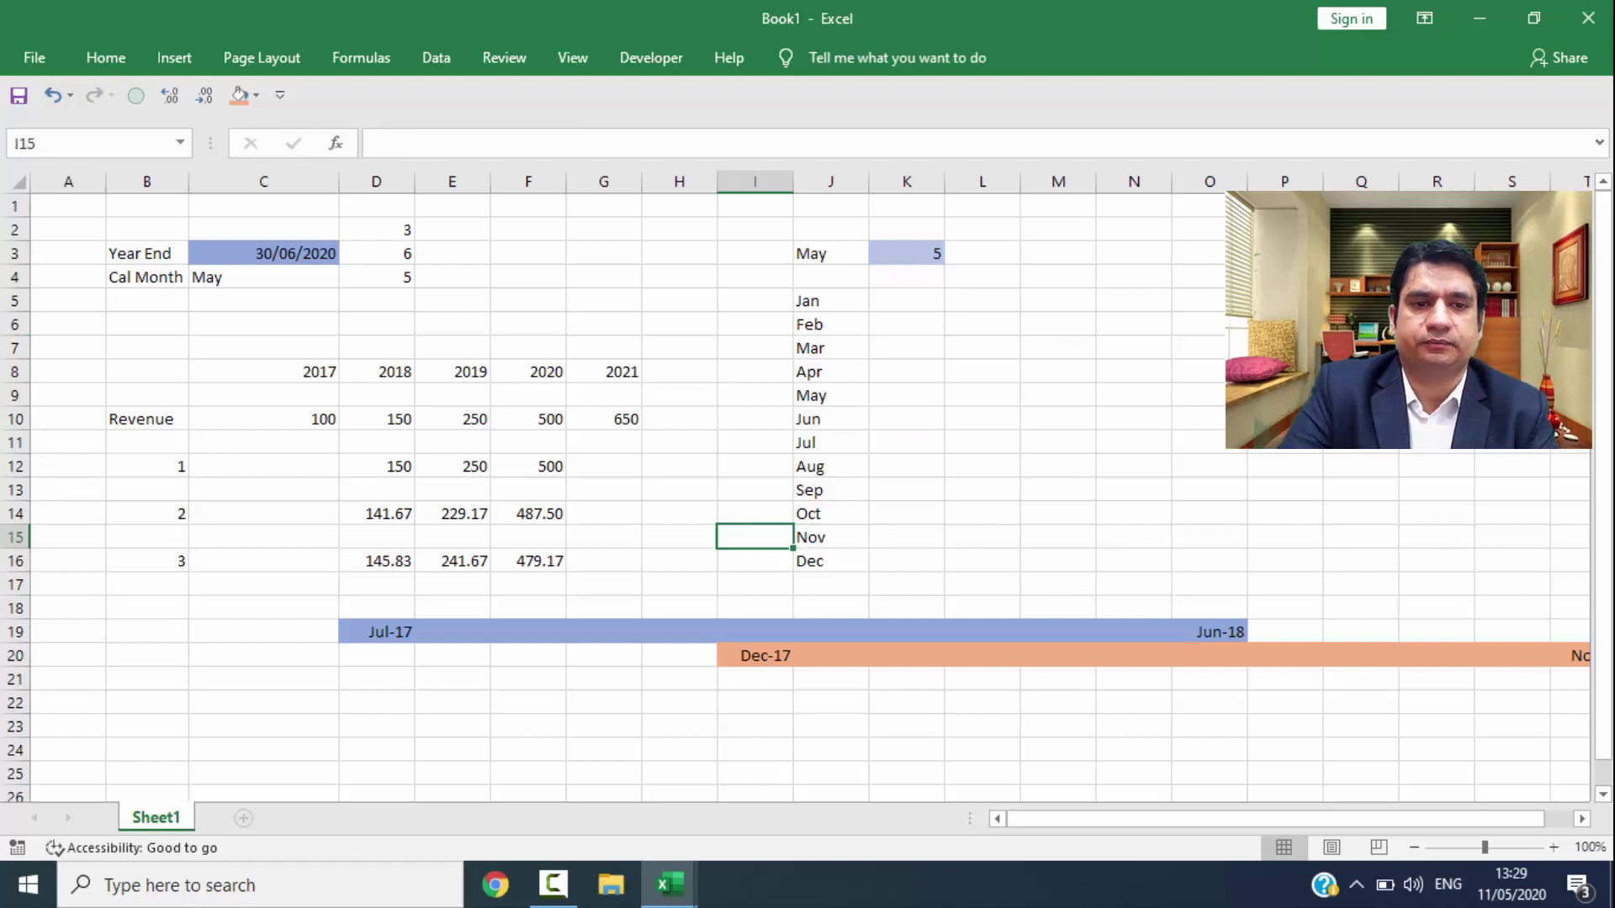
key(Left)
key(Left)
key(Left)
key(Left)
key(Left)
key(Down)
Step: Add check formula =D10/12*11+C10/12*1 in D17:F17 (two decimals), matching row 16's 145.83, 241.67, 479.17
key(shift+Right)
key(shift+Right)
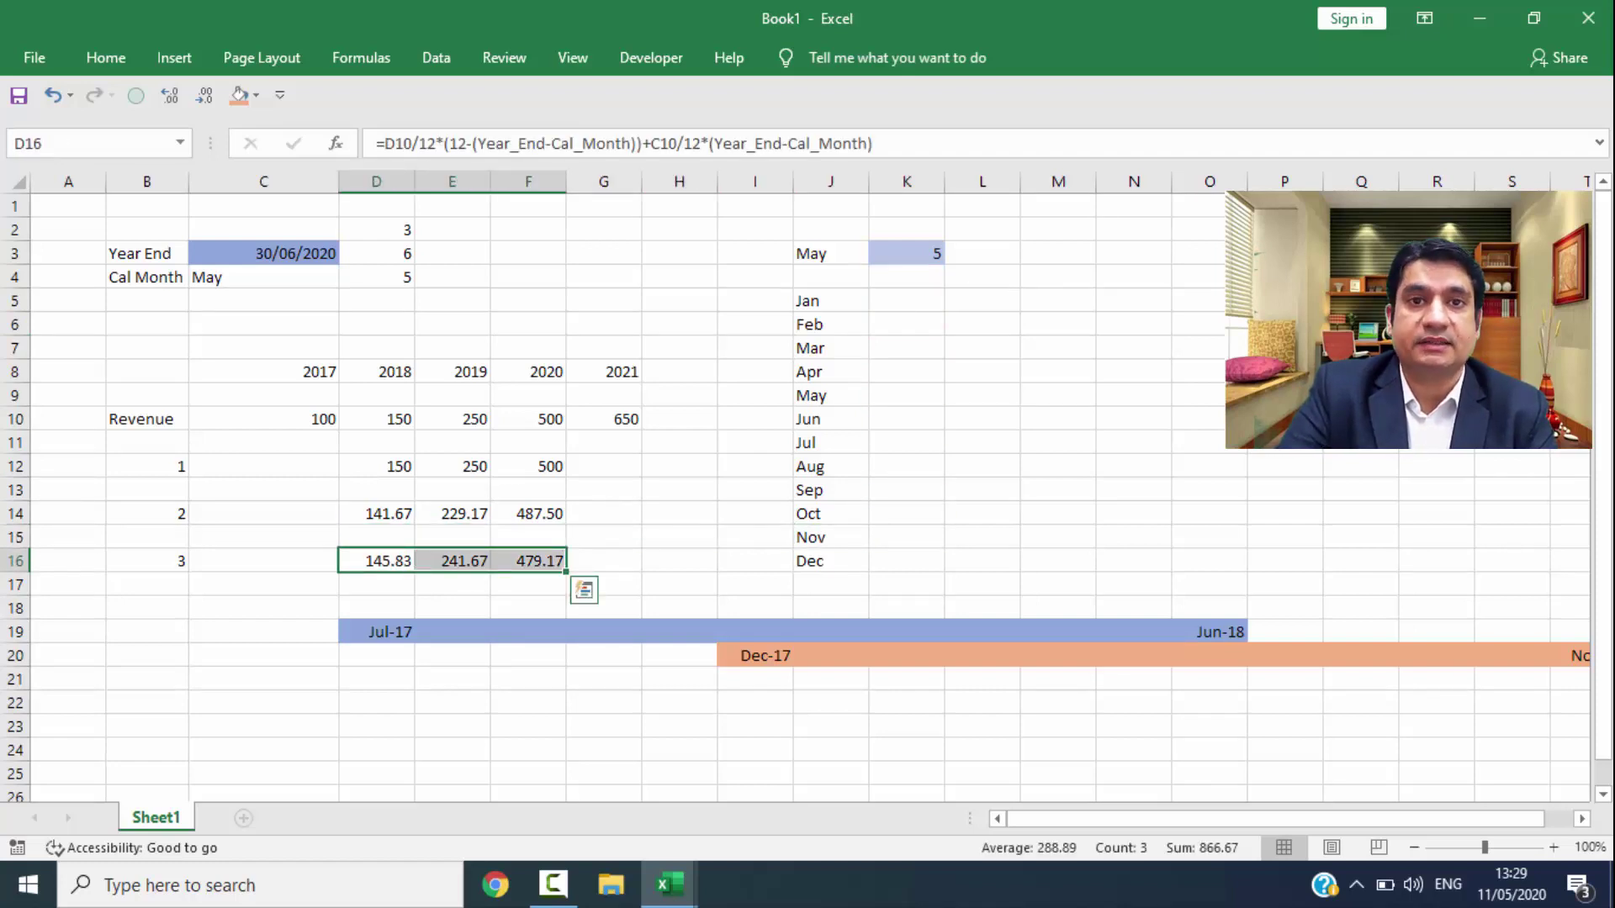
key(Down)
text(=)
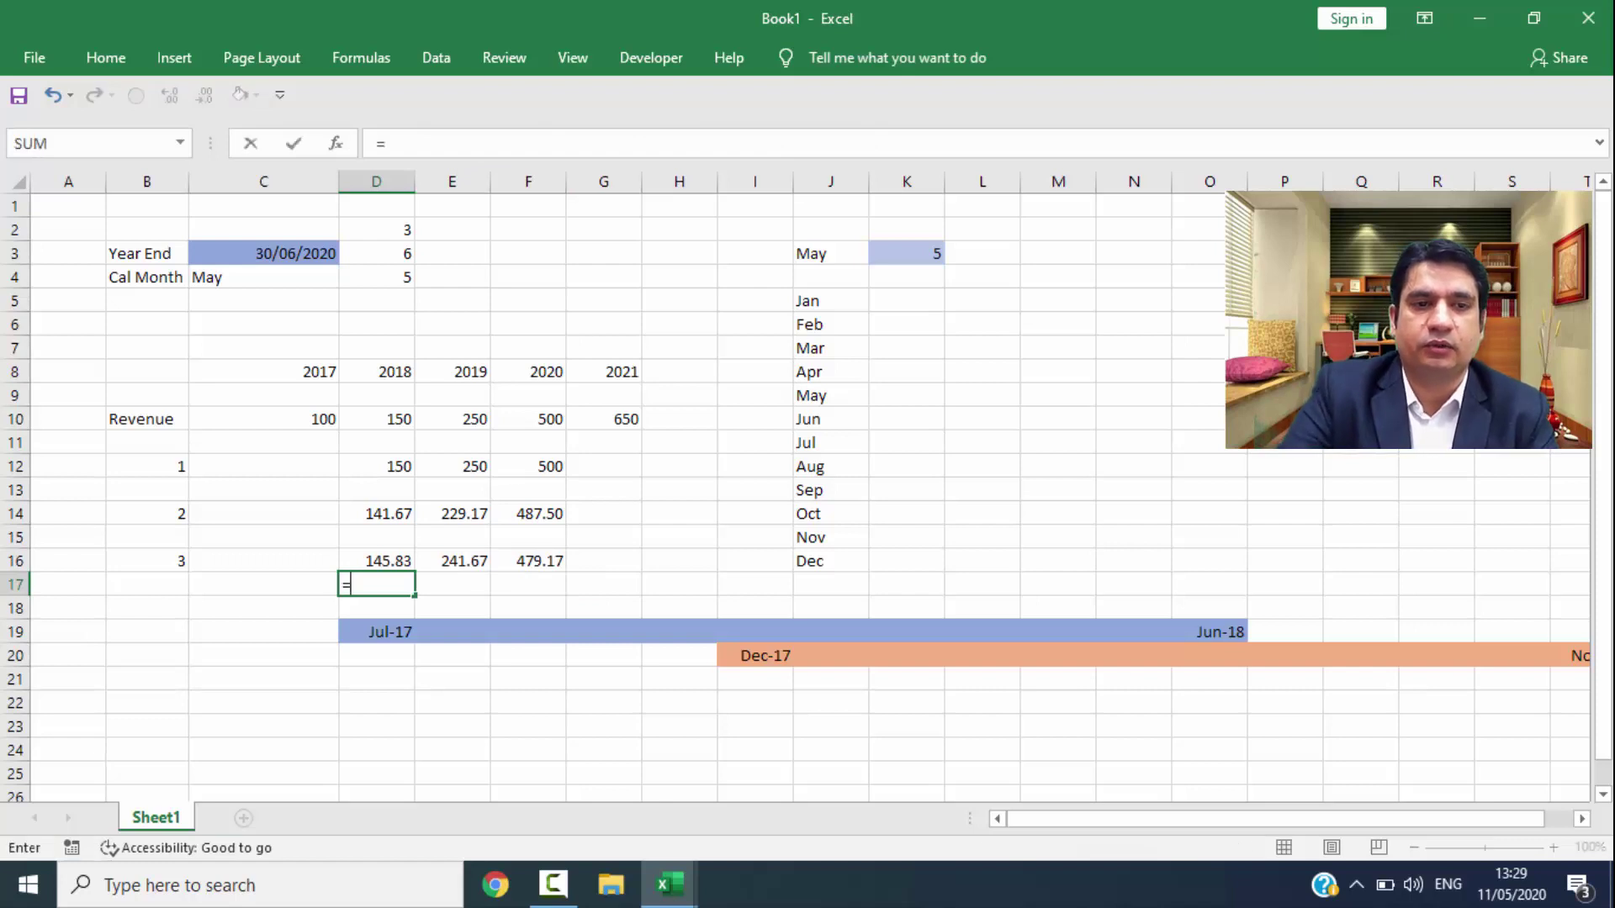
key(Up)
key(Up)
key(Up)
key(Up)
key(Up)
key(Up)
text(/)
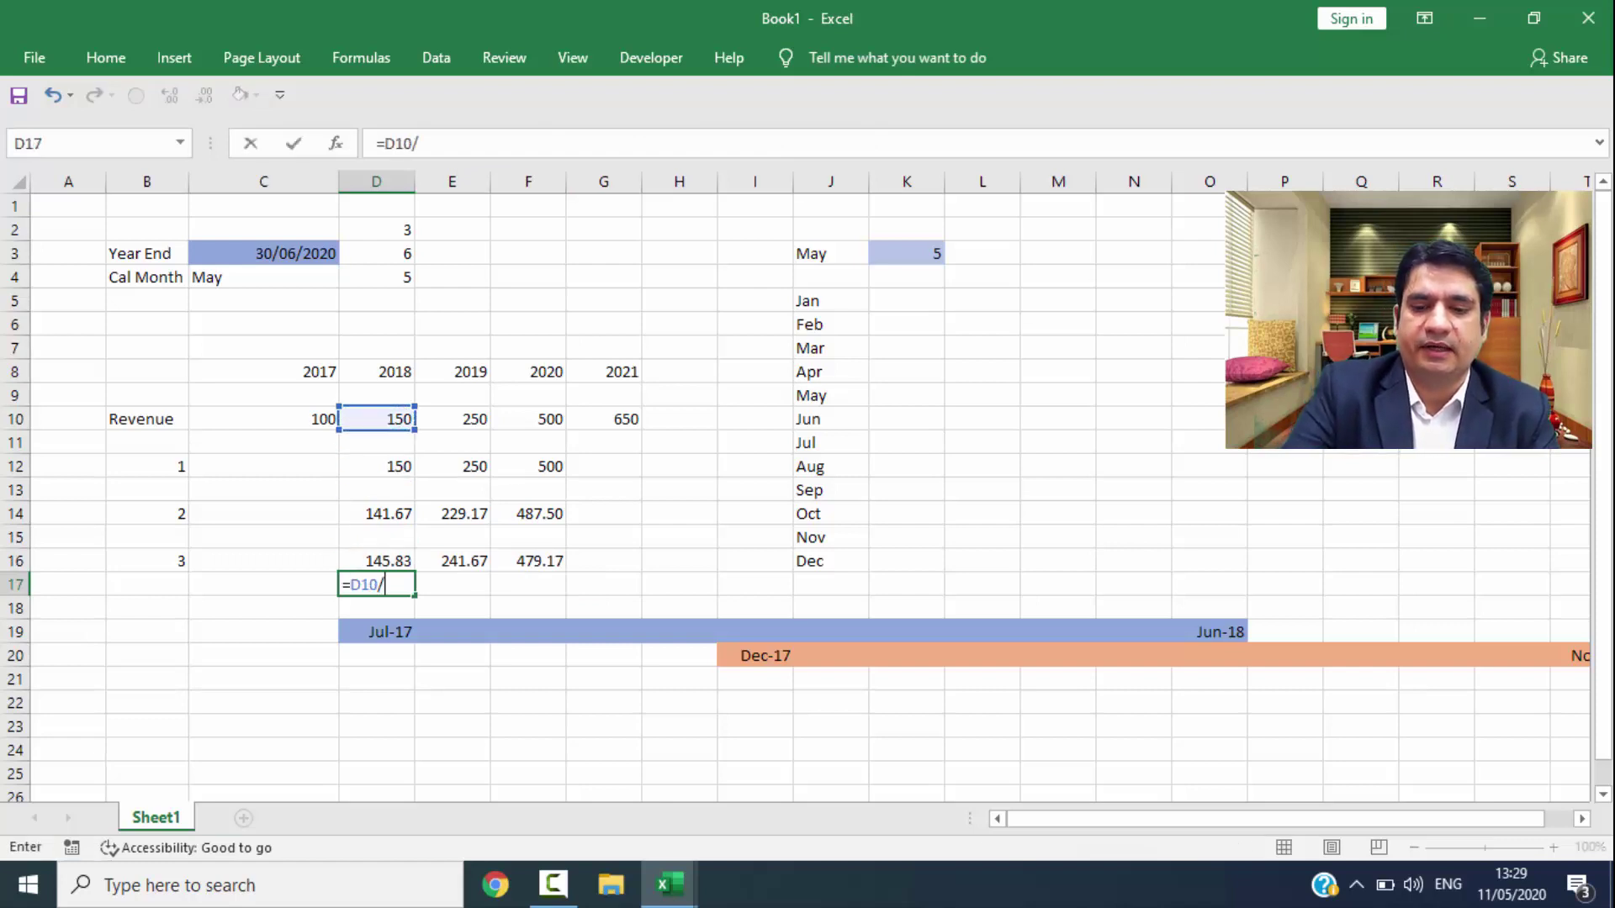
text(12*)
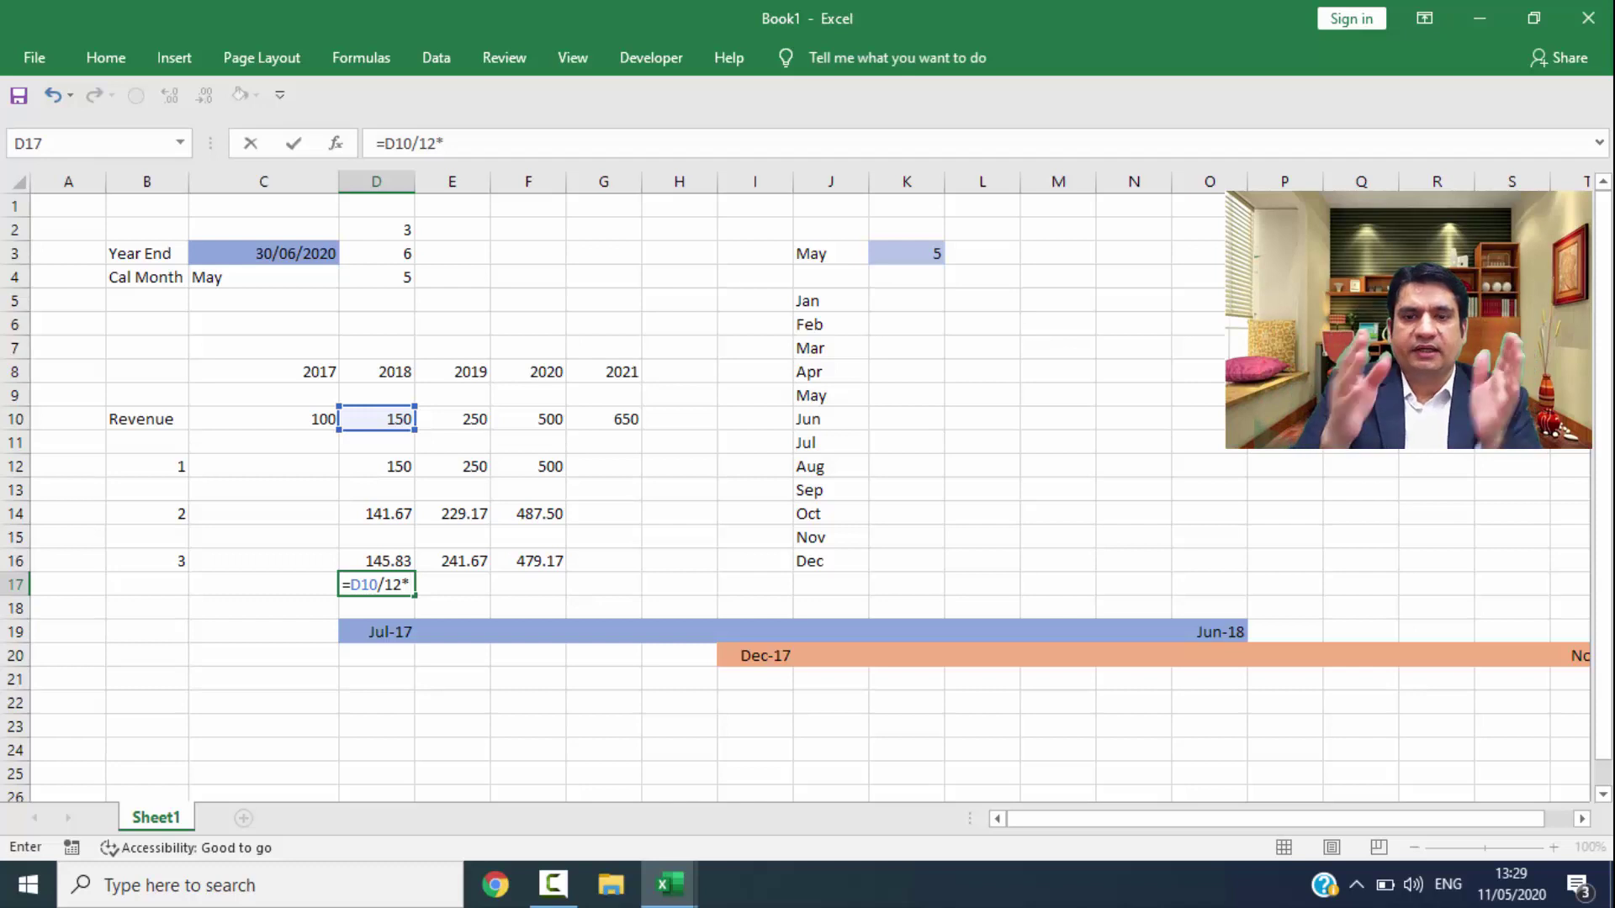
text(11+)
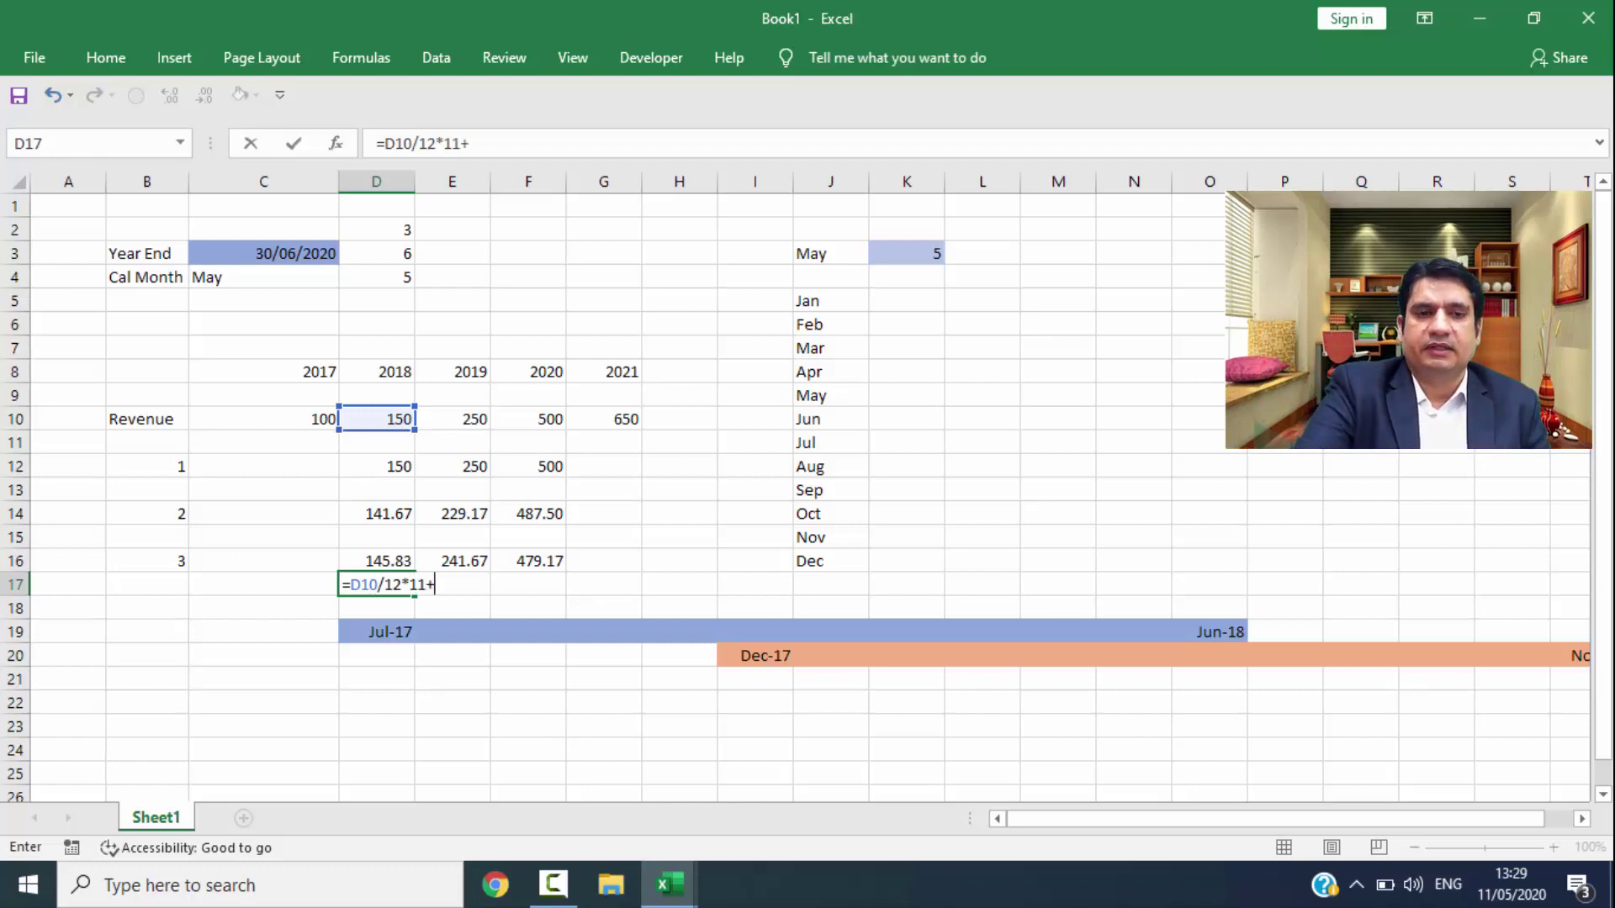
key(Left)
key(Up)
key(Up)
key(Up)
key(Up)
key(Up)
key(Up)
key(Up)
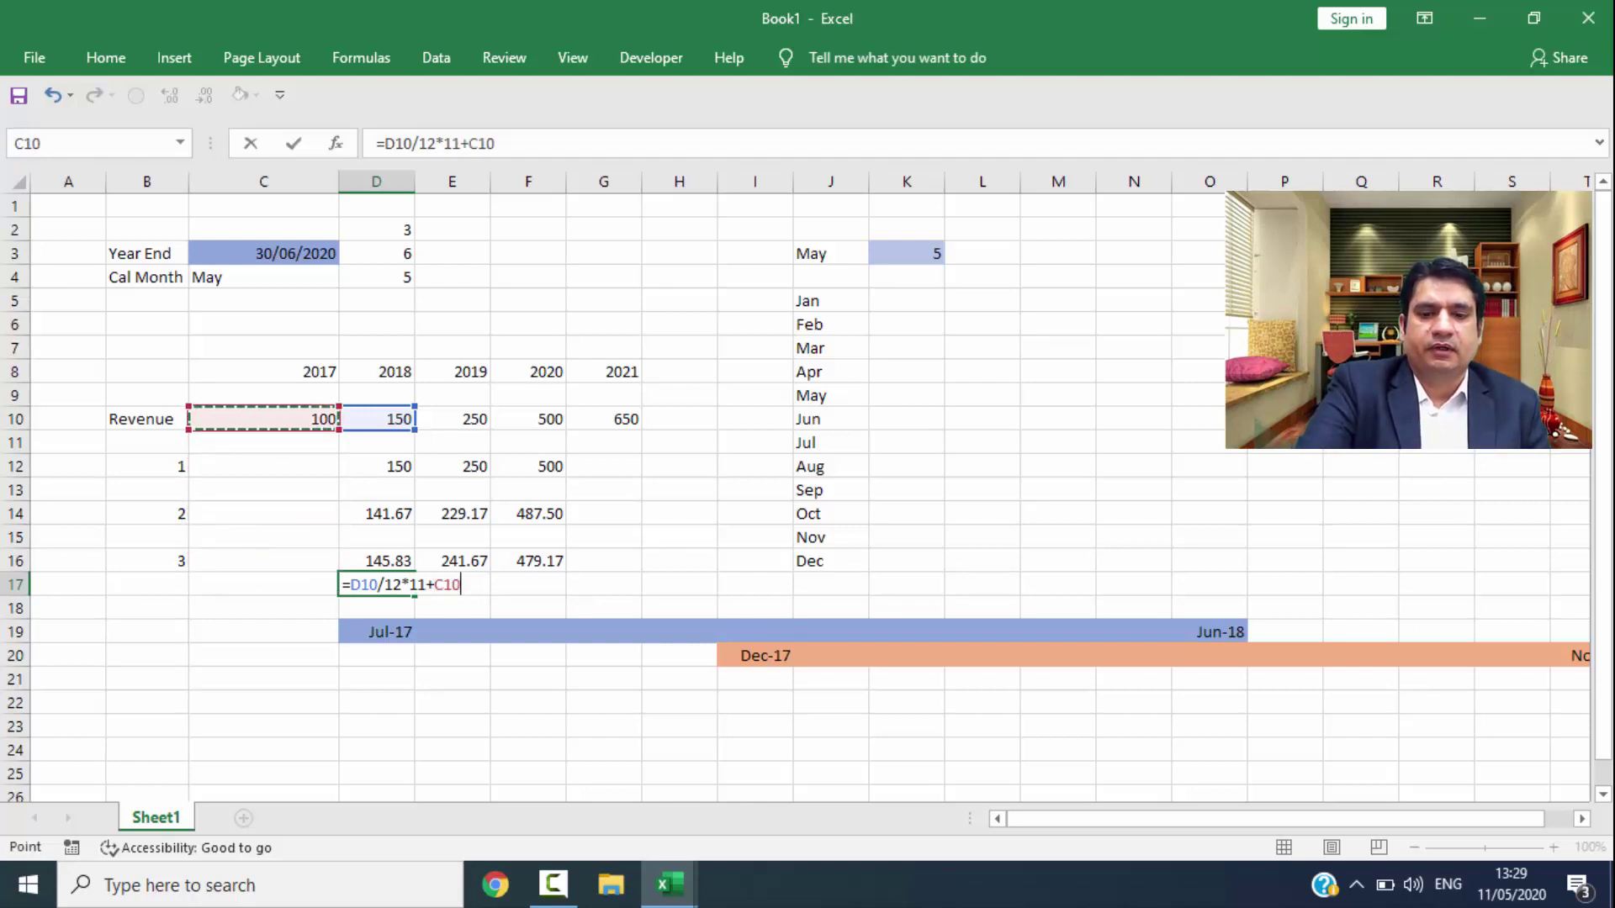
text(/12*1)
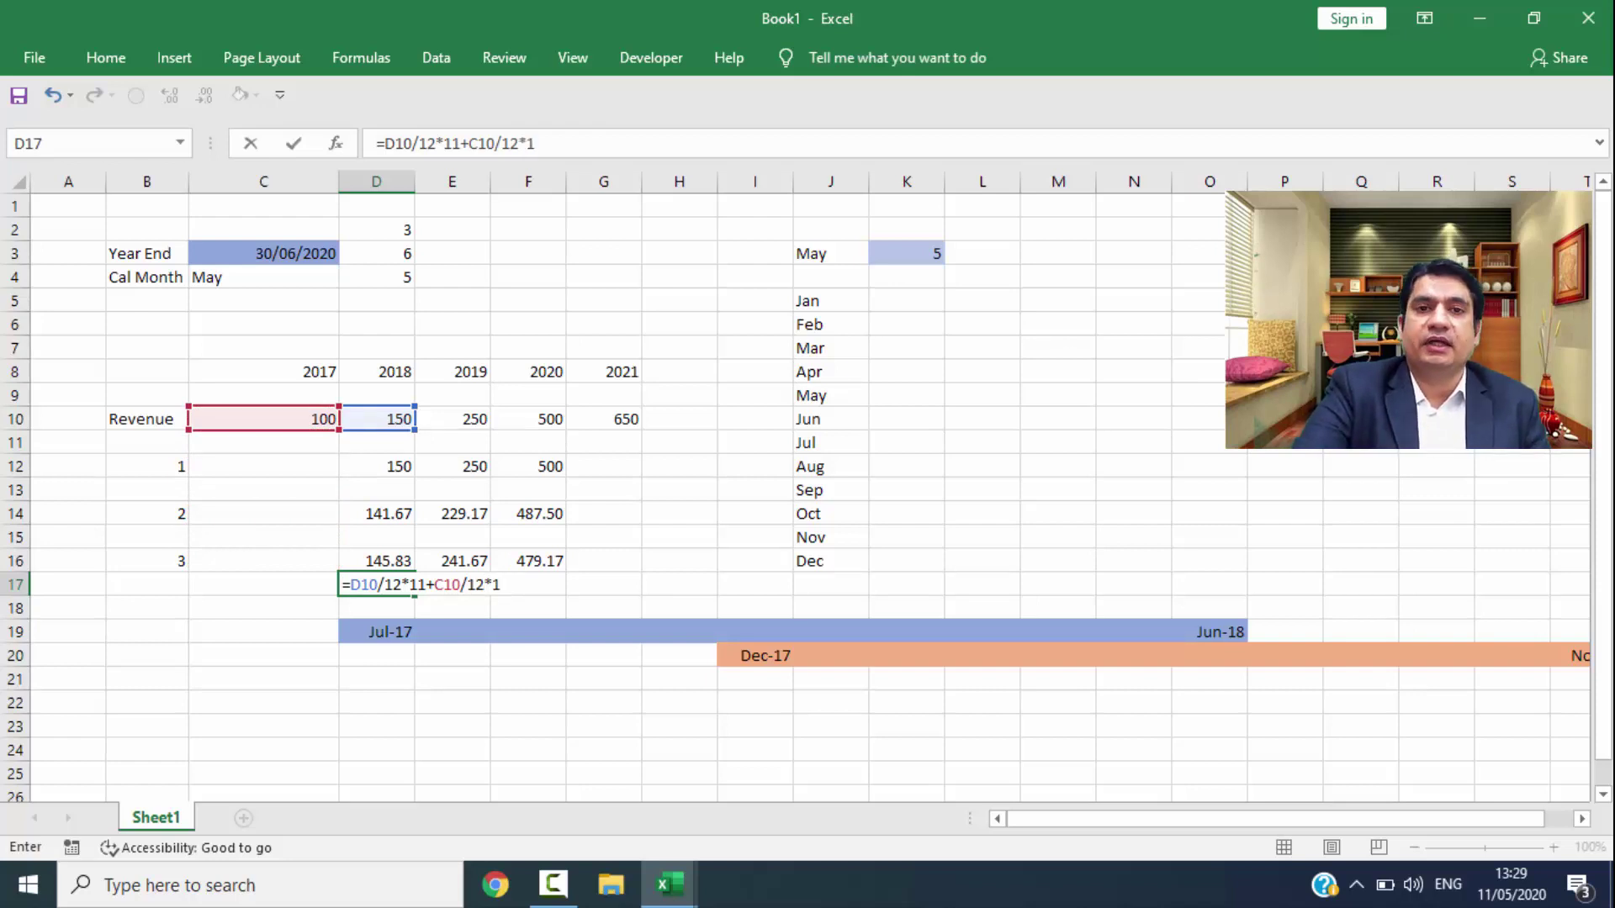
key(ctrl+Return)
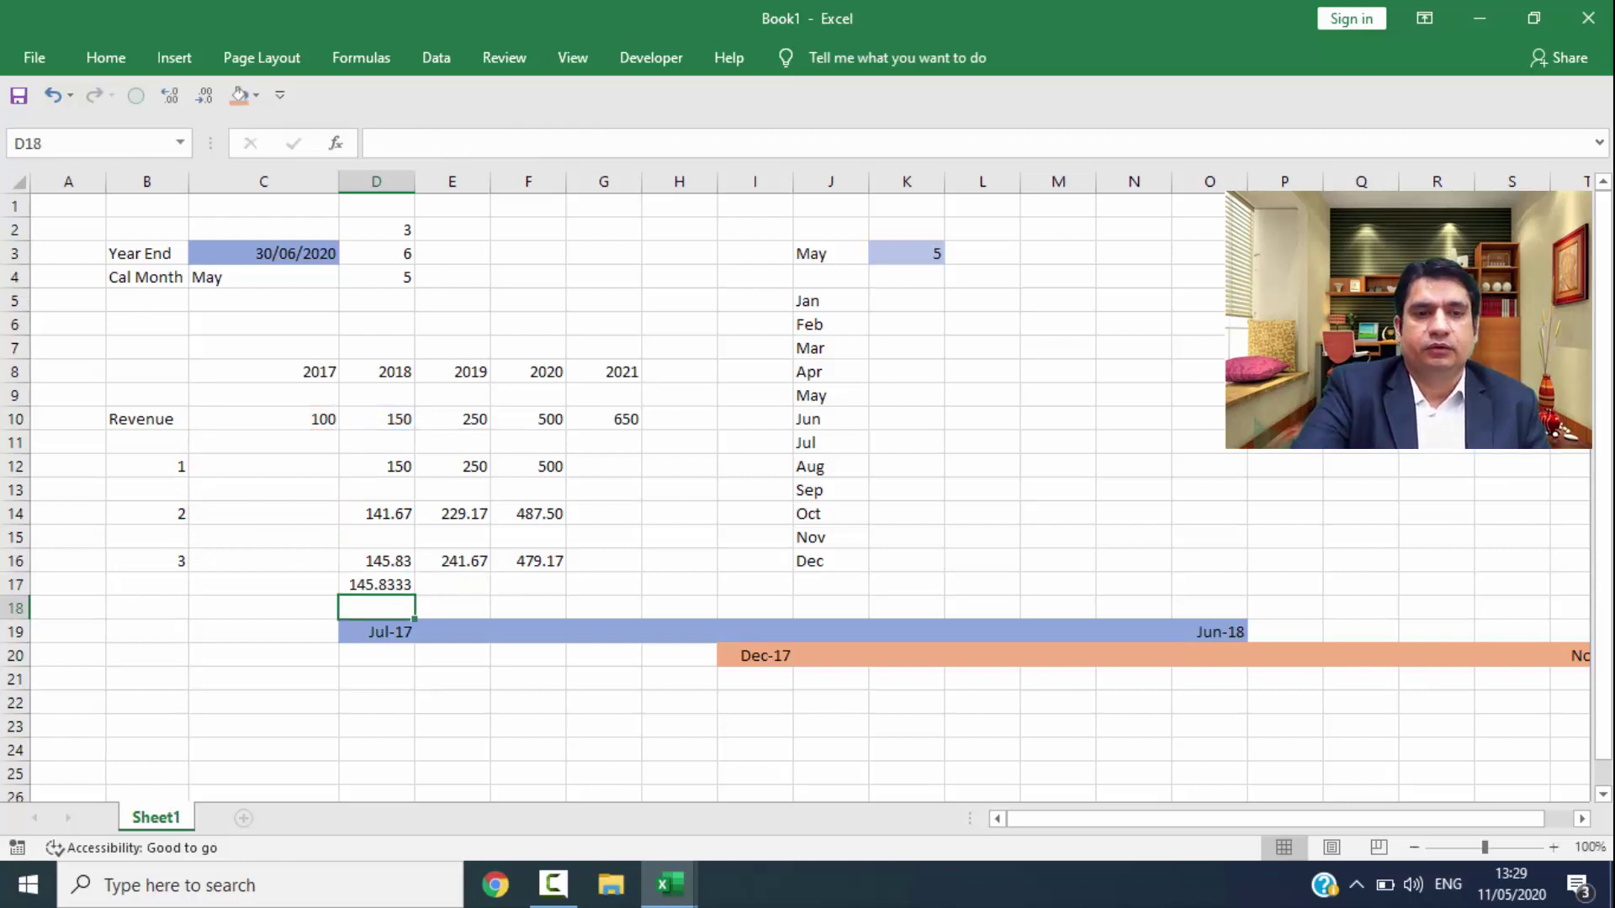
key(ctrl+shift+1)
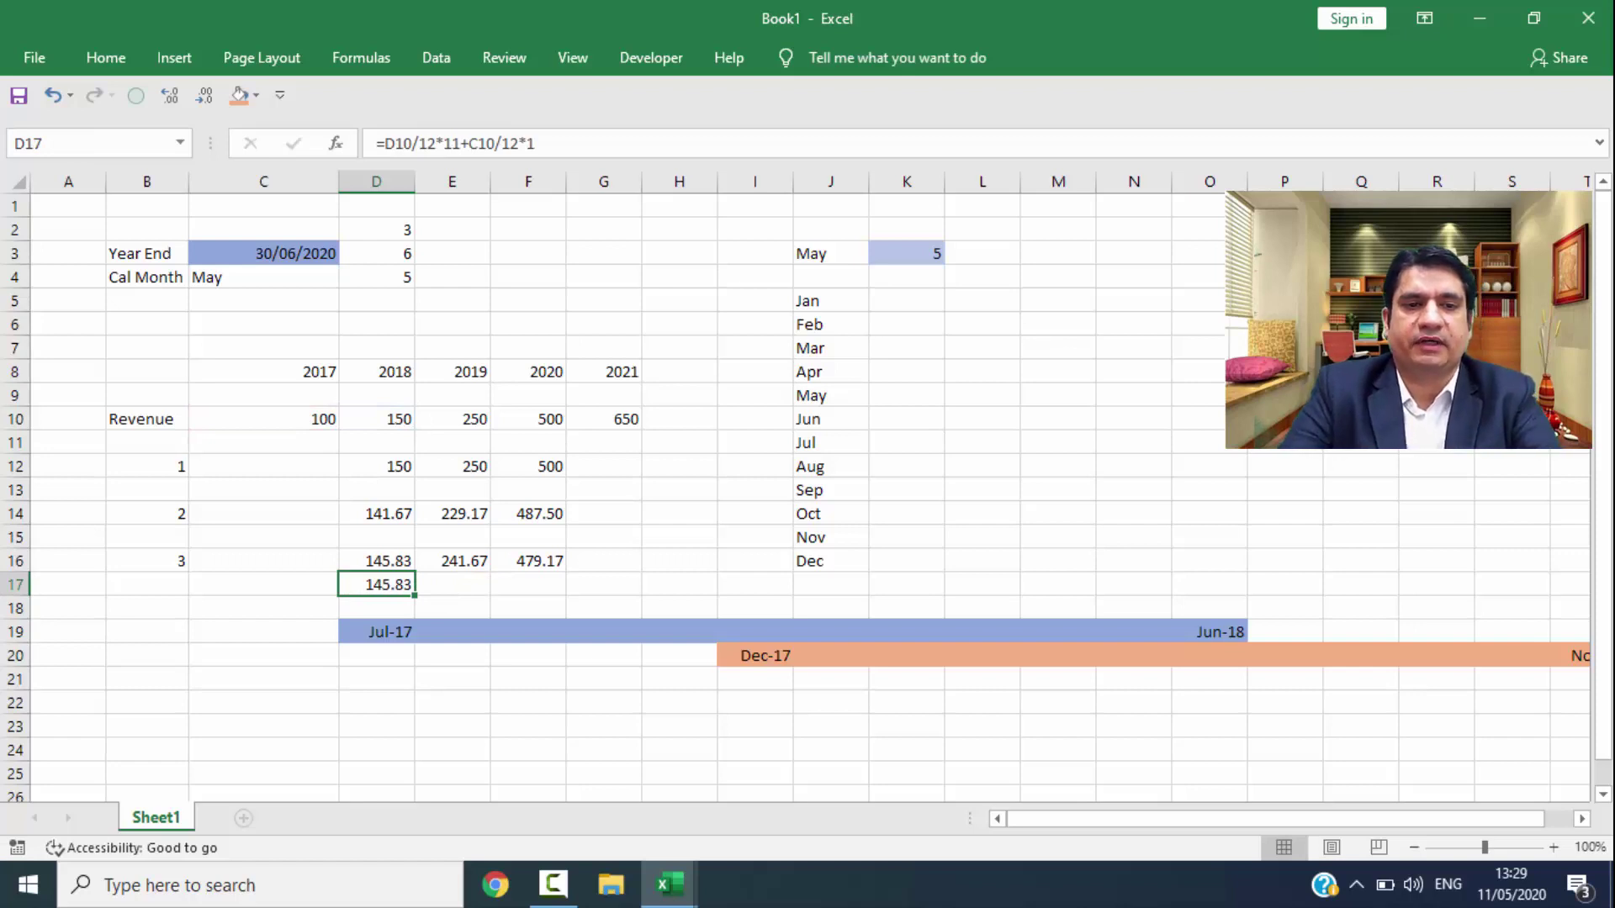
key(shift+Right)
key(shift+Right)
key(ctrl+r)
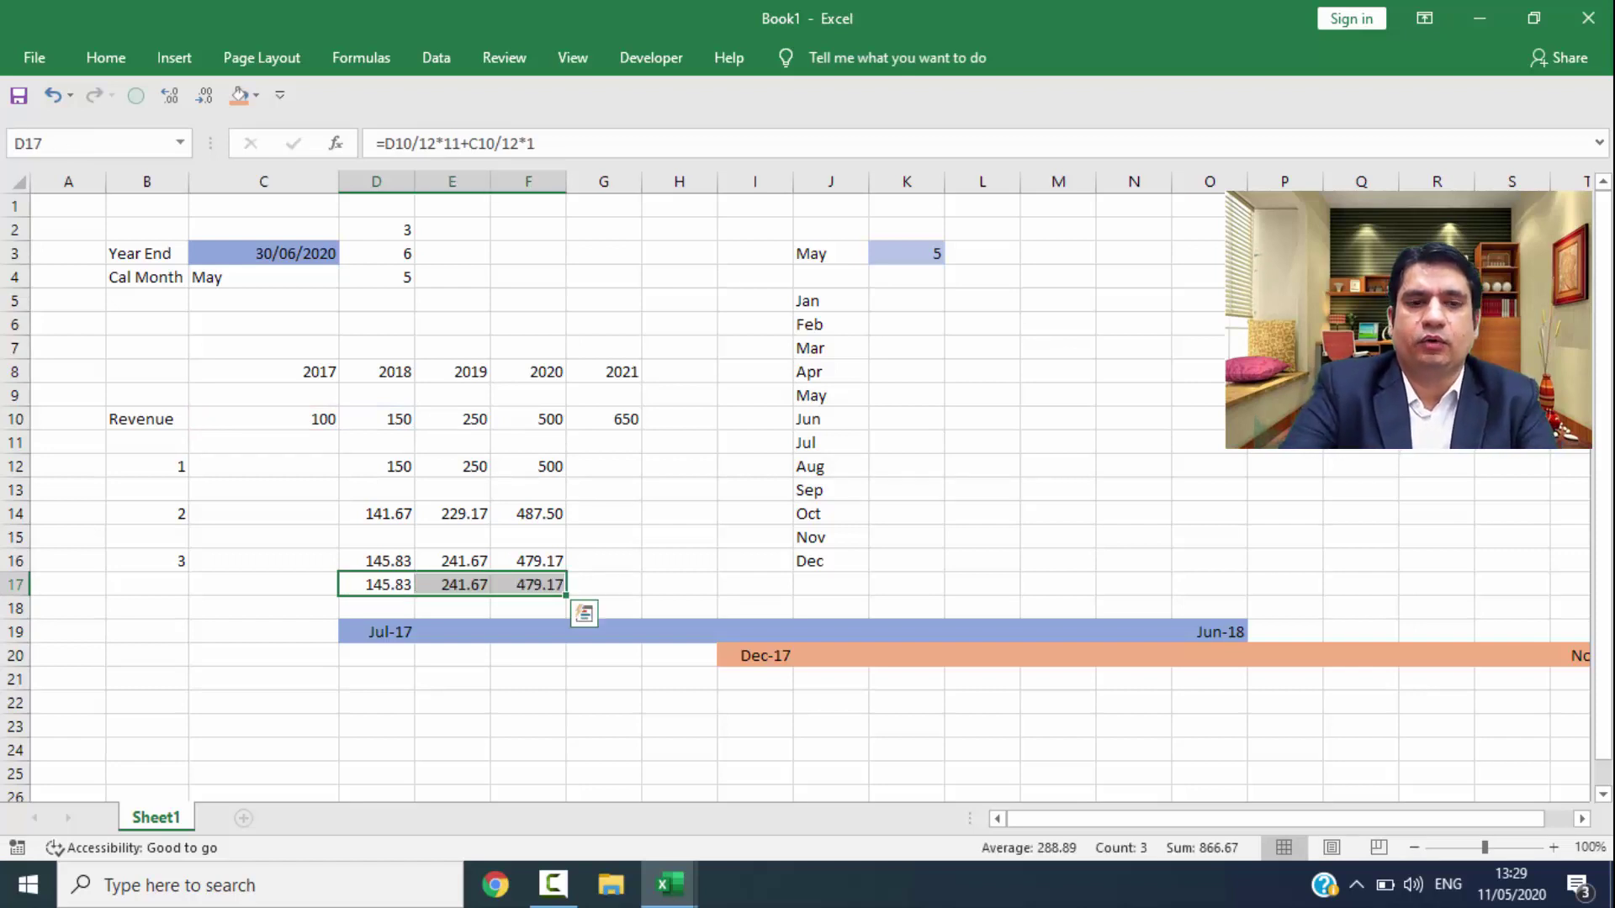
Step: Clear the D17:F17 check and move to the calendar month number in K3
key(Delete)
key(Right)
key(Right)
key(Right)
key(Right)
key(Right)
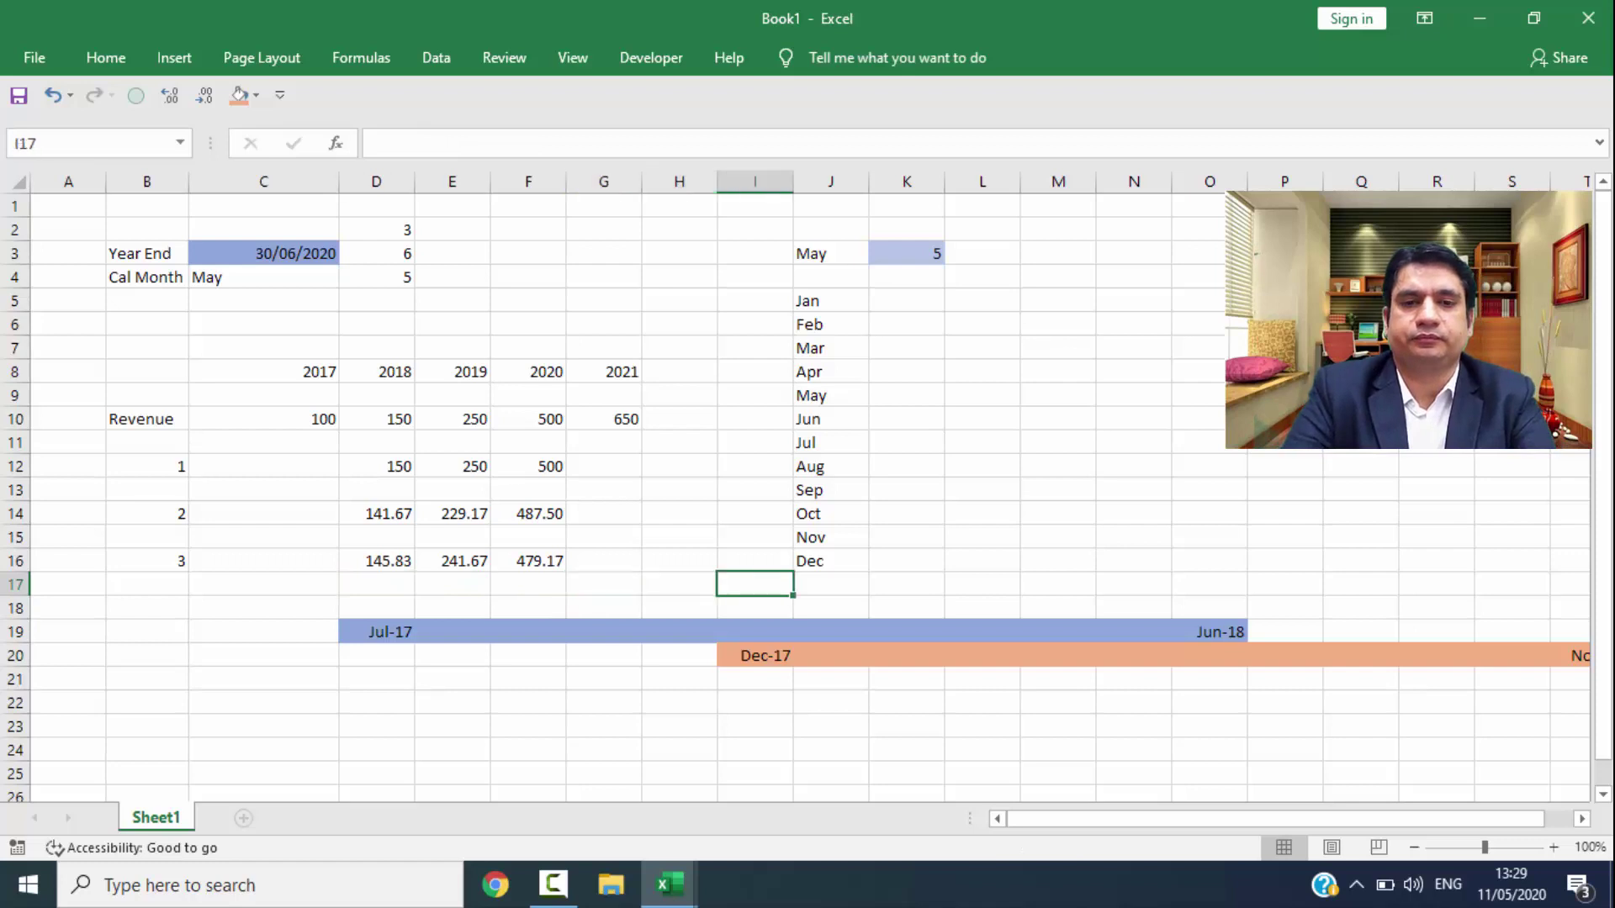
key(Right)
key(Right)
key(ctrl+Up)
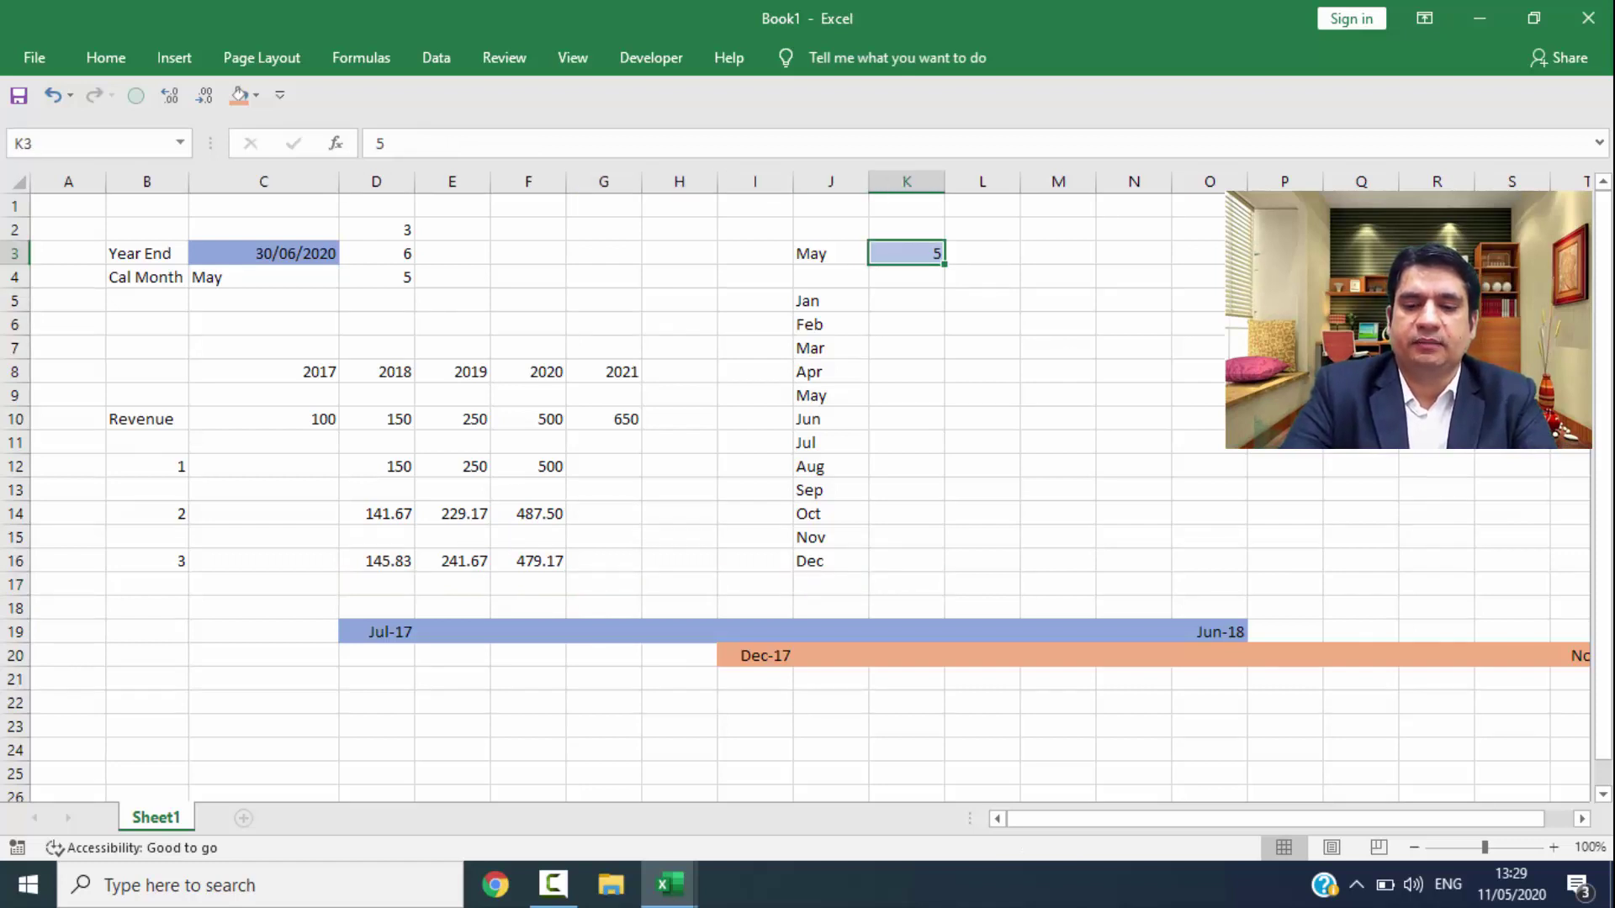
Step: Set the calendar month in K3 to 1 (Jan) and select row 16's 129.17, 208.33, 395.83
text(1)
key(Return)
key(Down)
key(Down)
key(Down)
key(Down)
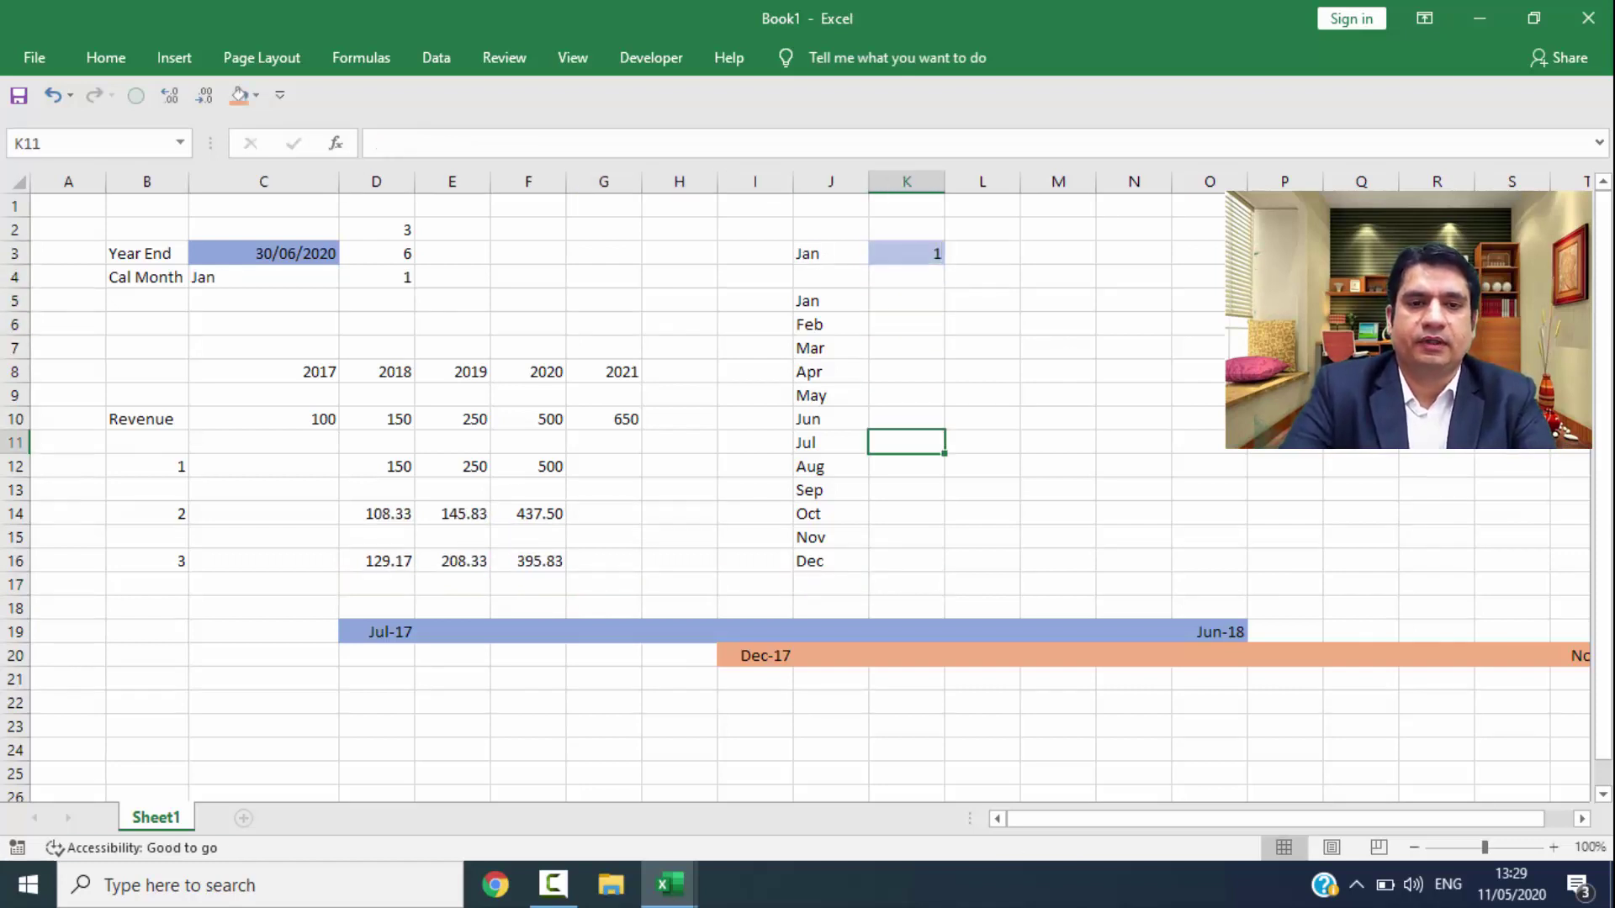
key(Down)
key(Down)
key(Down)
key(Left)
key(Left)
key(Left)
key(Left)
key(Left)
key(Left)
key(Left)
key(Up)
key(shift+Right)
key(shift+Right)
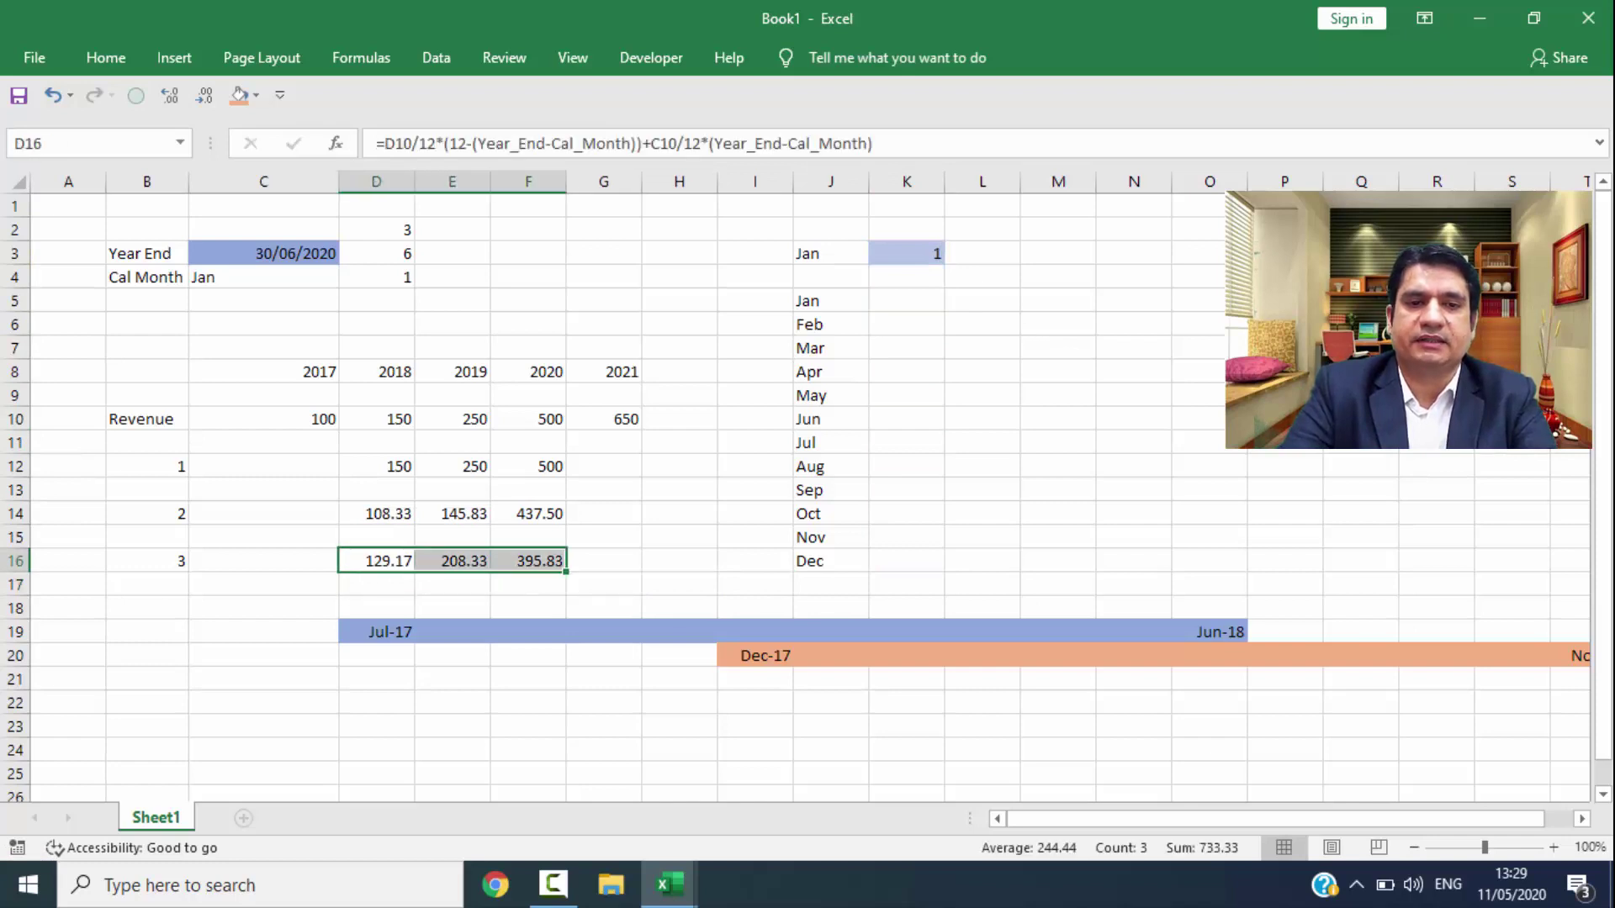
Step: Enter check formula =D10/12*7+C10/12*5 in D18 with two decimals and fill across to F18
key(Down)
key(Down)
text(=)
key(Up)
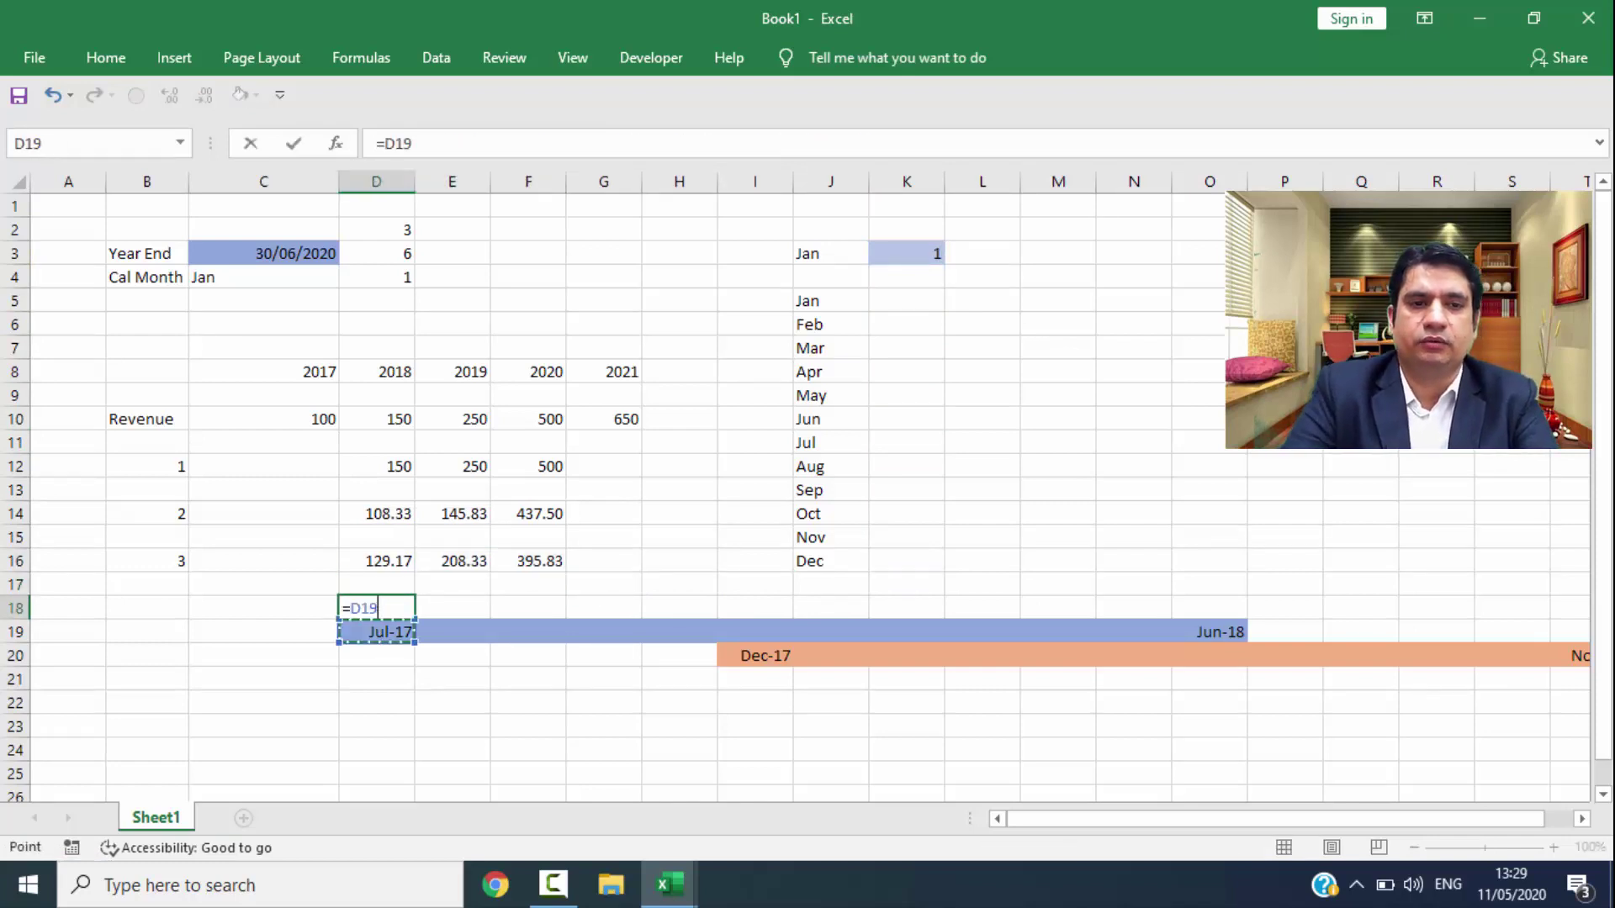
key(Up)
key(Up)
key(Up)
key(Up)
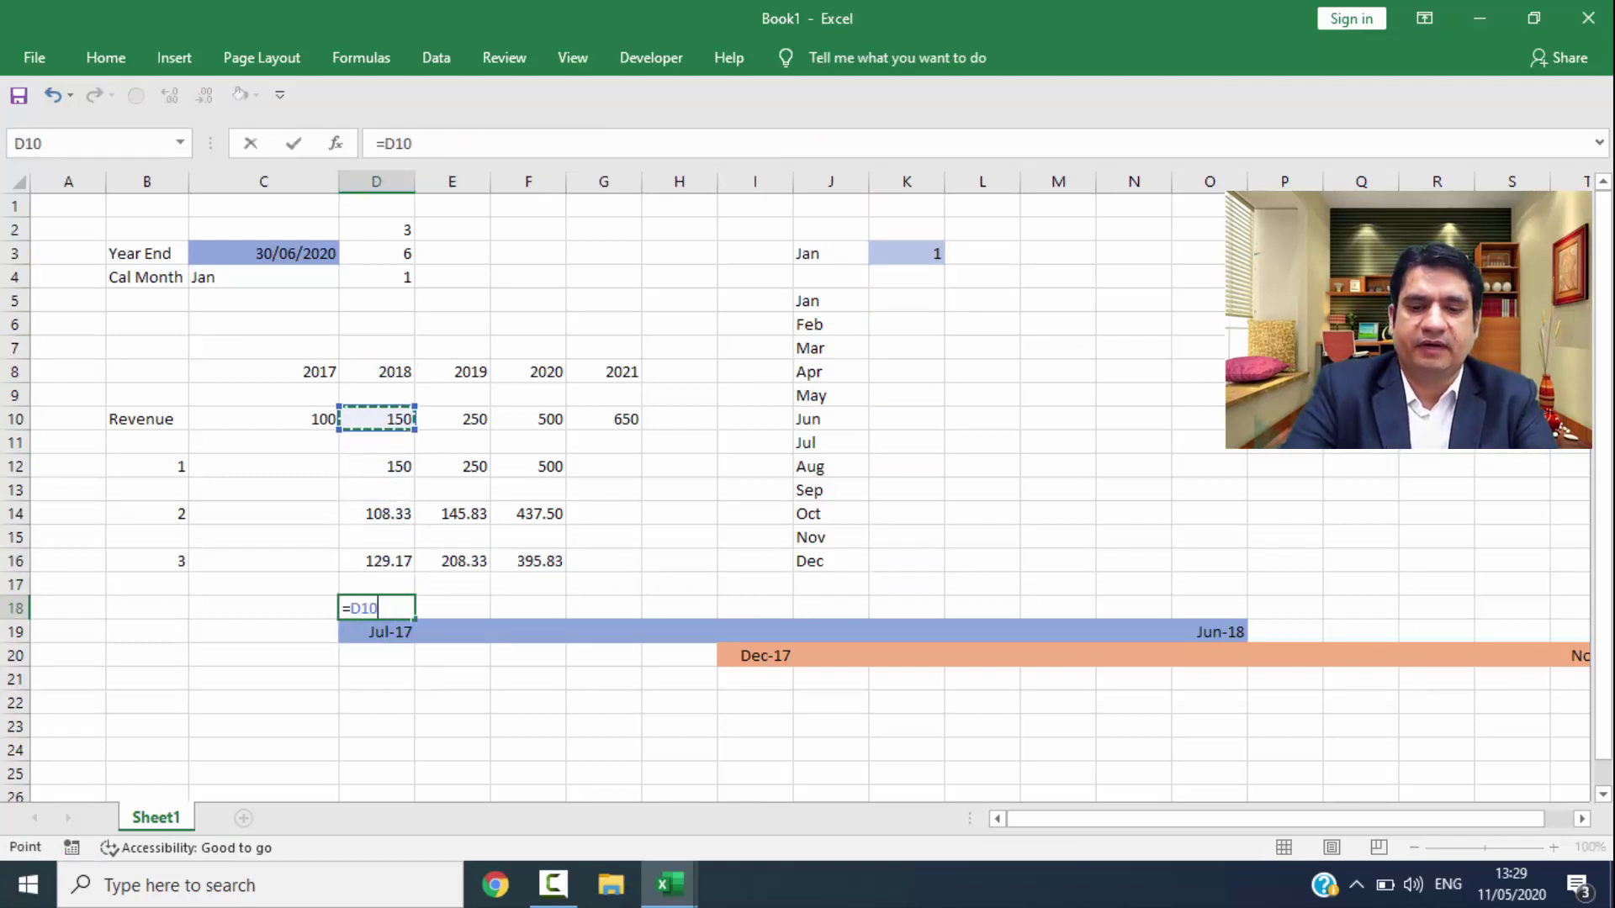
text(/12*)
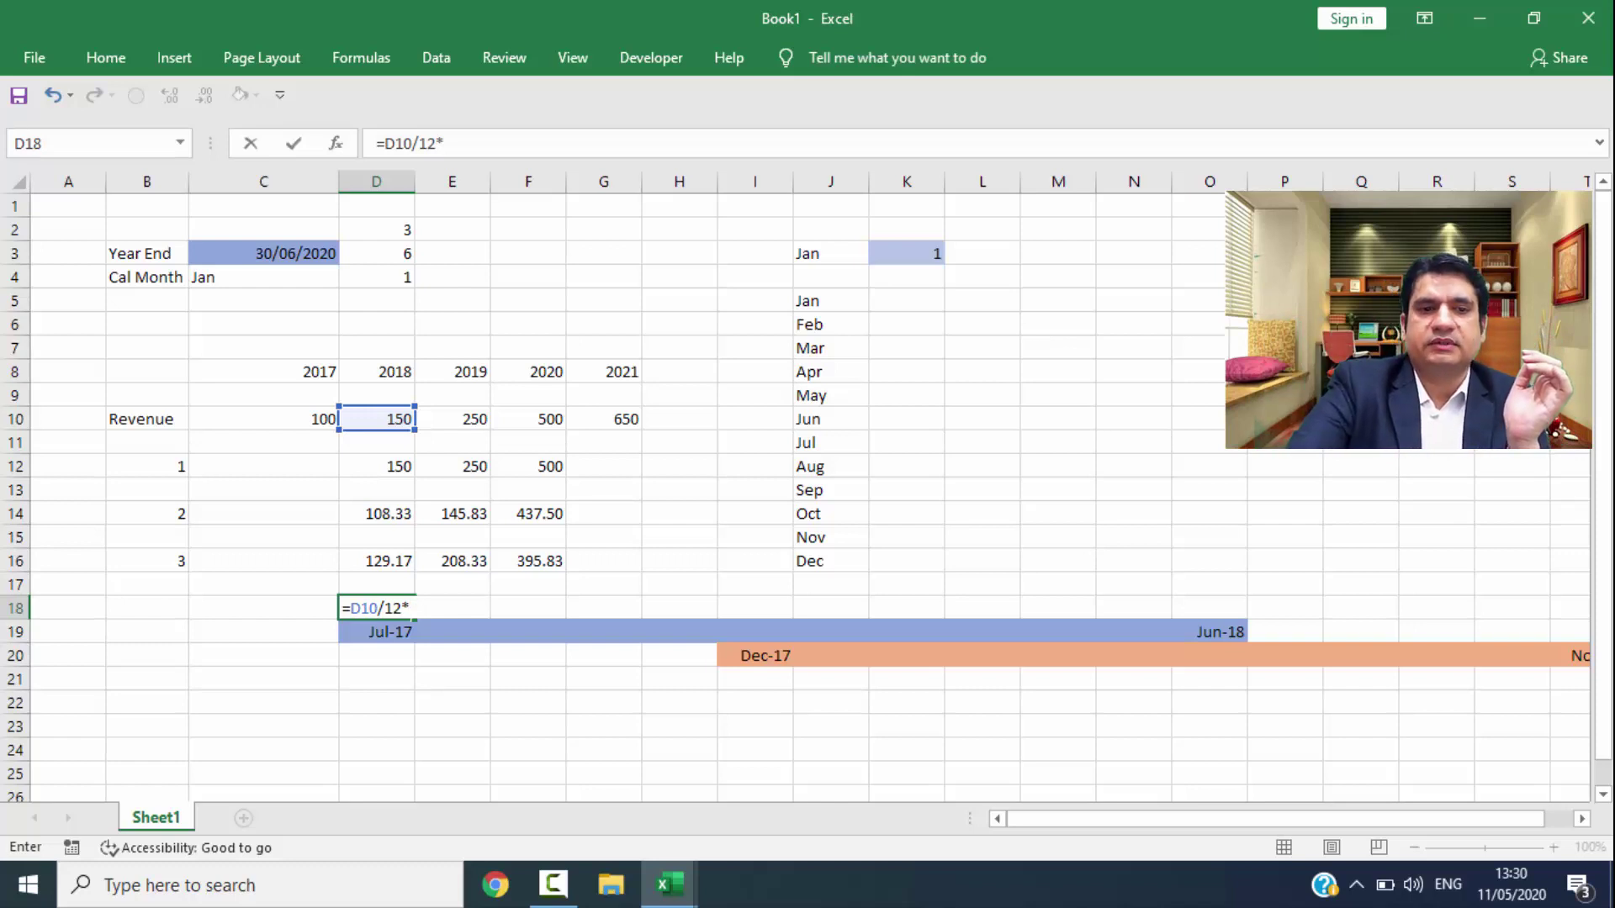
text(7)
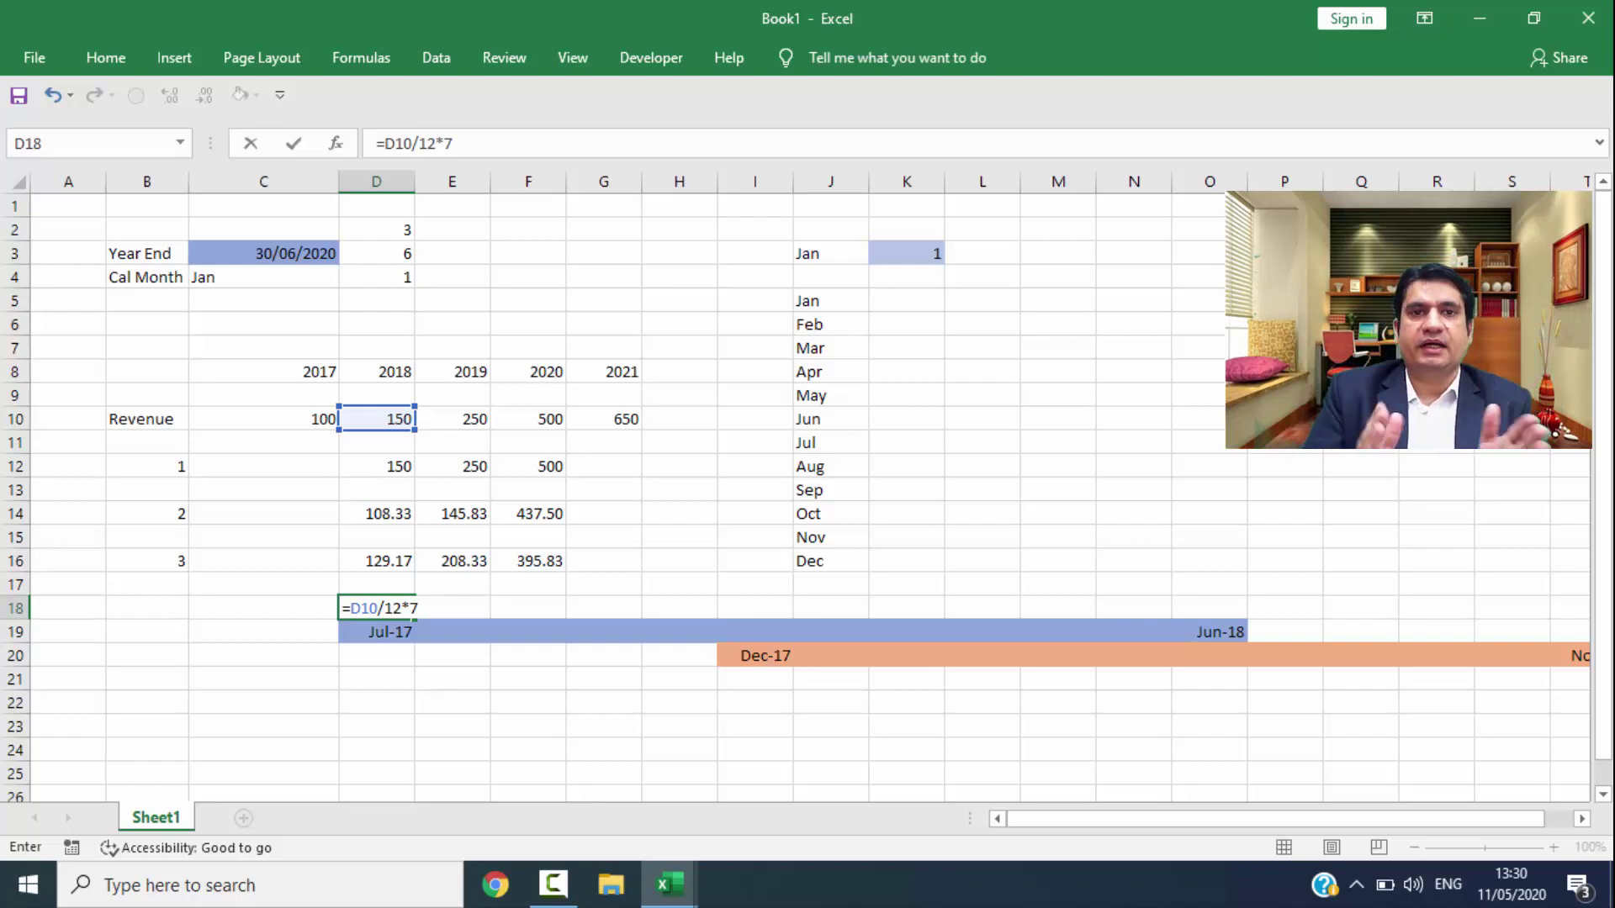
text(+)
key(Left)
key(Up)
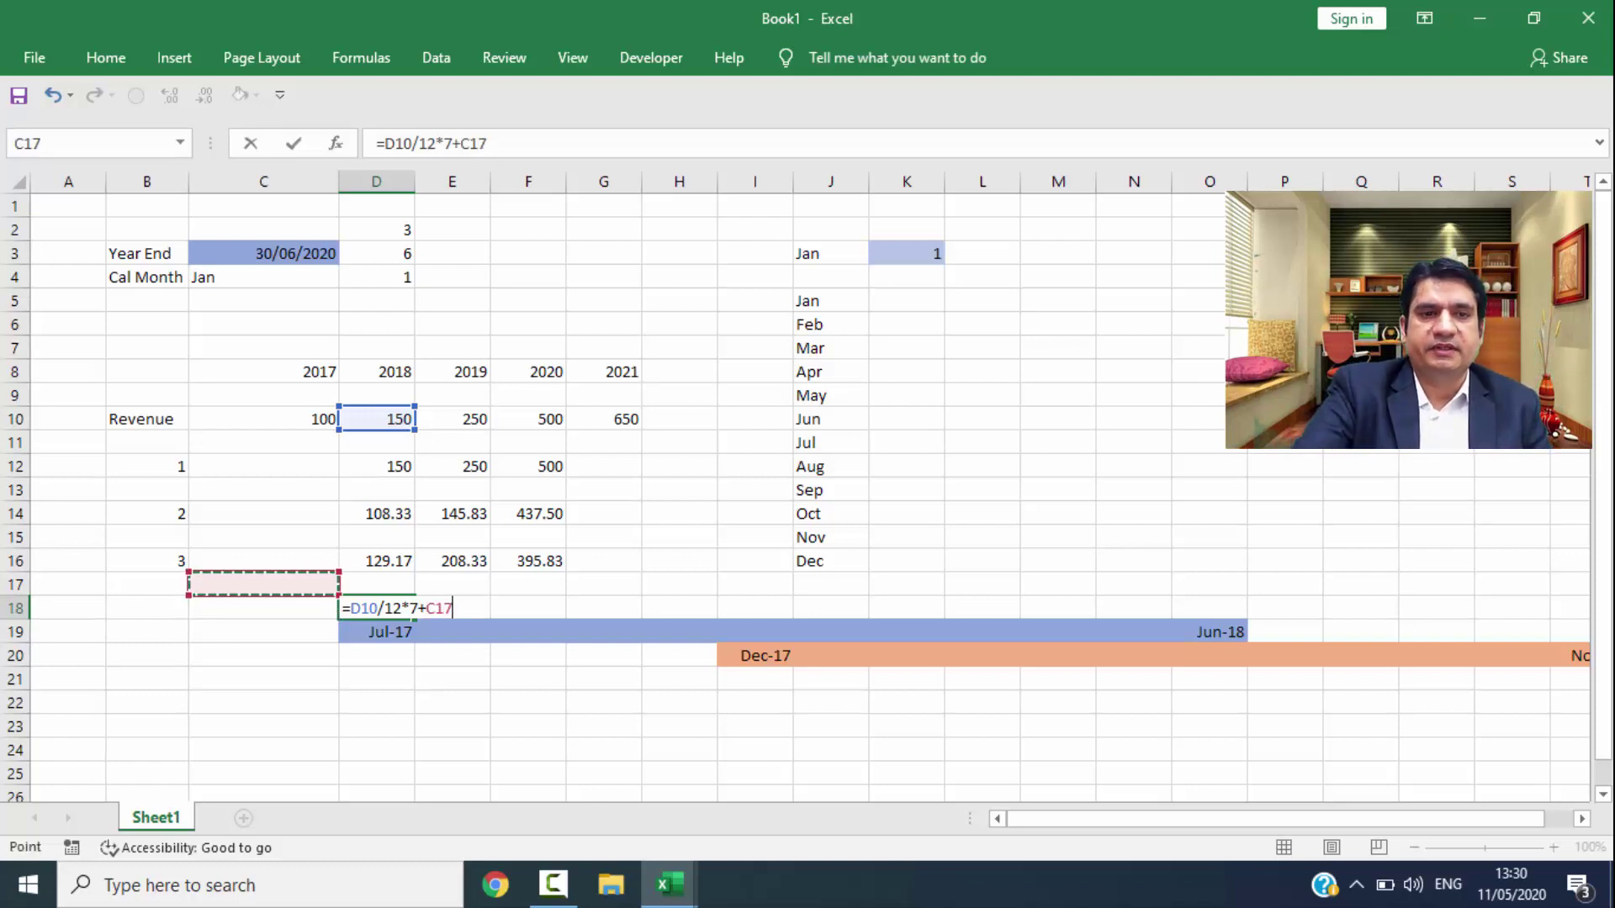
key(ctrl+Up)
text(/12*5)
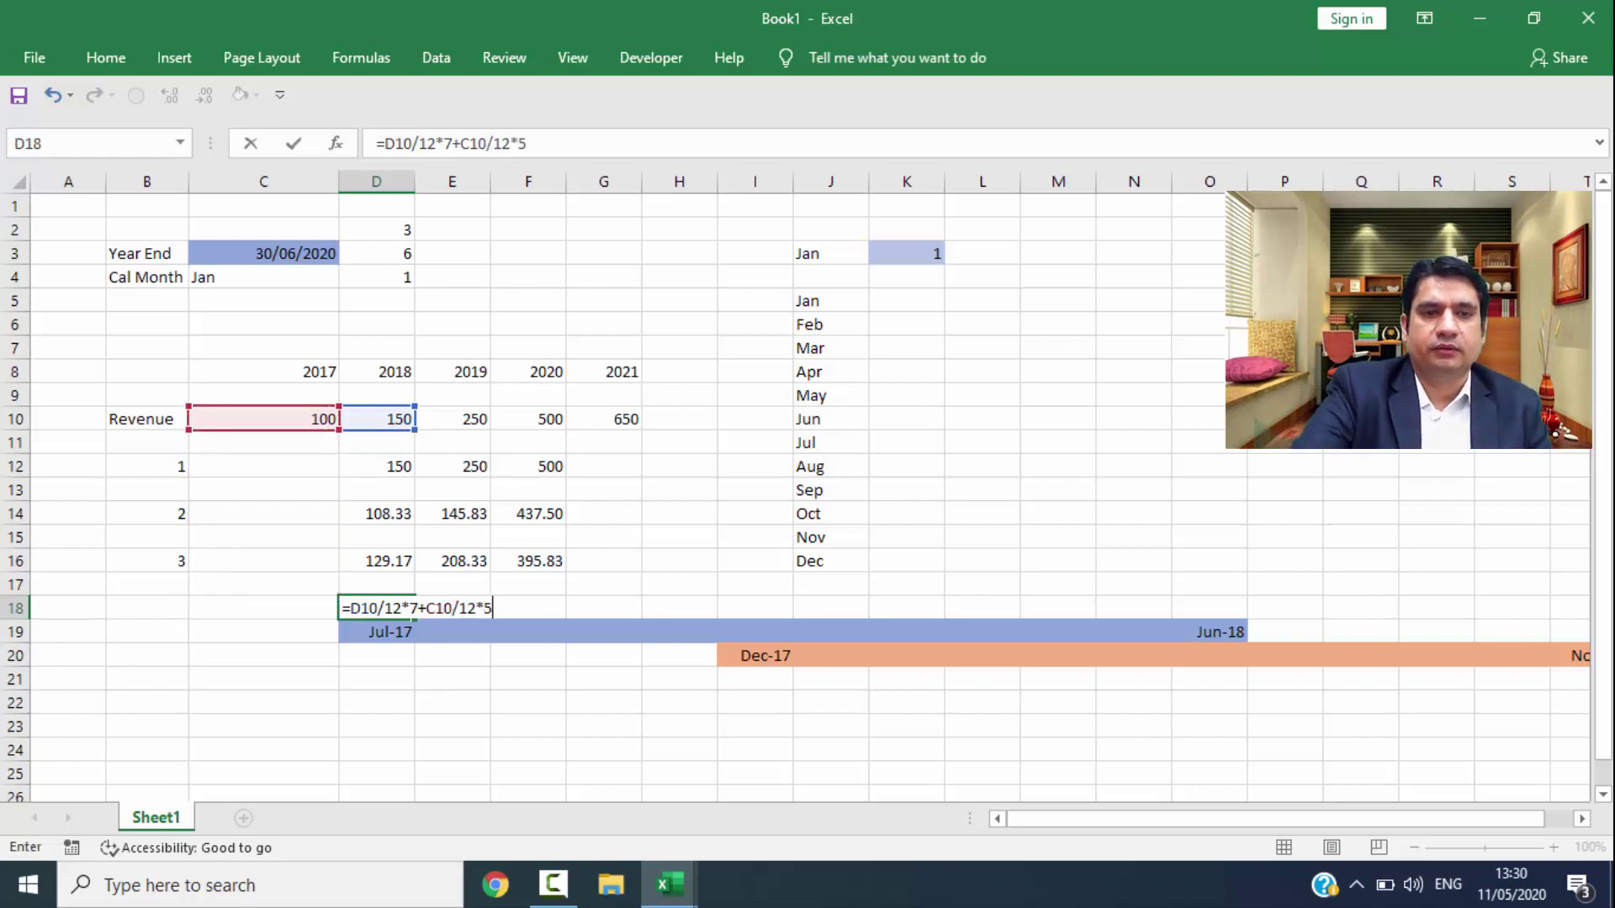
key(ctrl+Return)
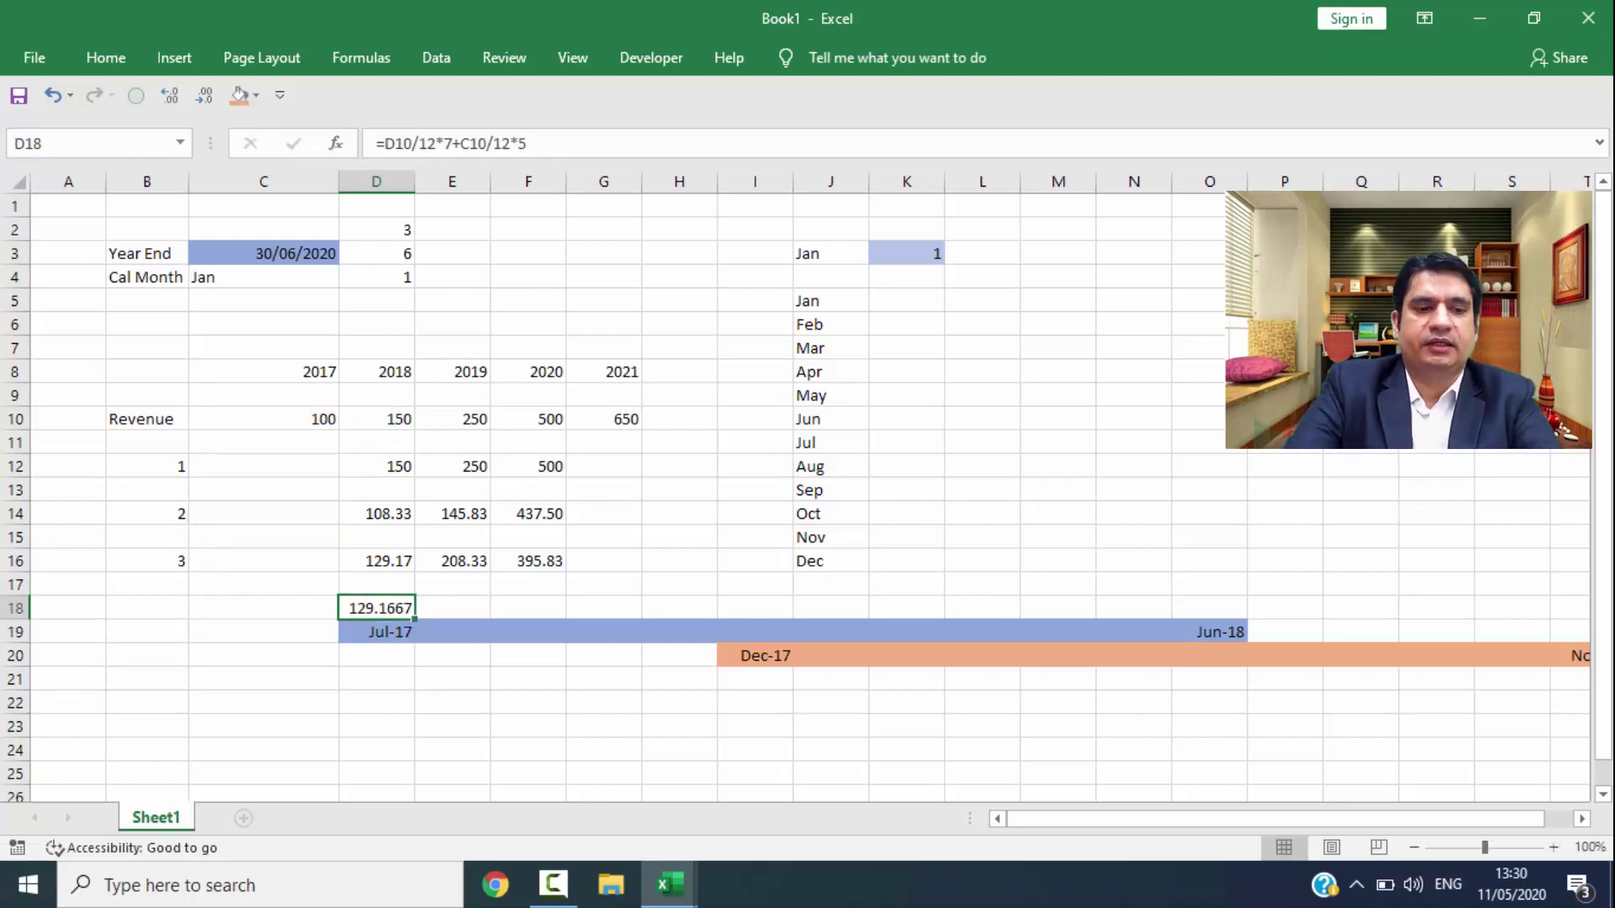
key(ctrl+shift+1)
key(shift+Right)
key(shift+Right)
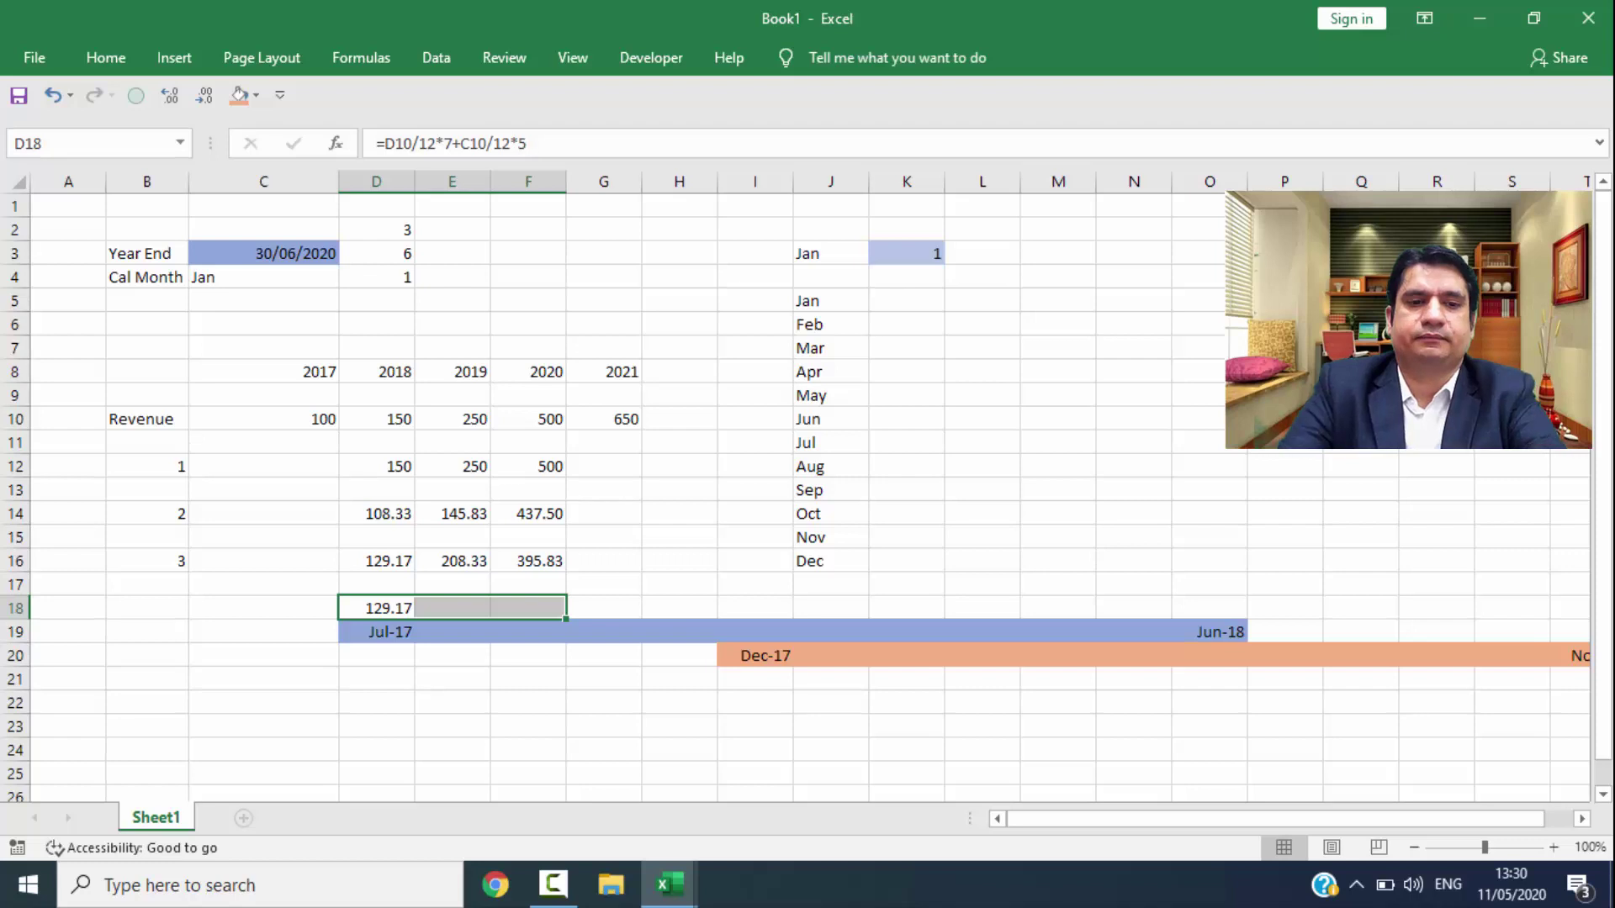
key(ctrl+r)
Step: Clear the D18:F18 check and reselect the comparison rows from row 12
key(Delete)
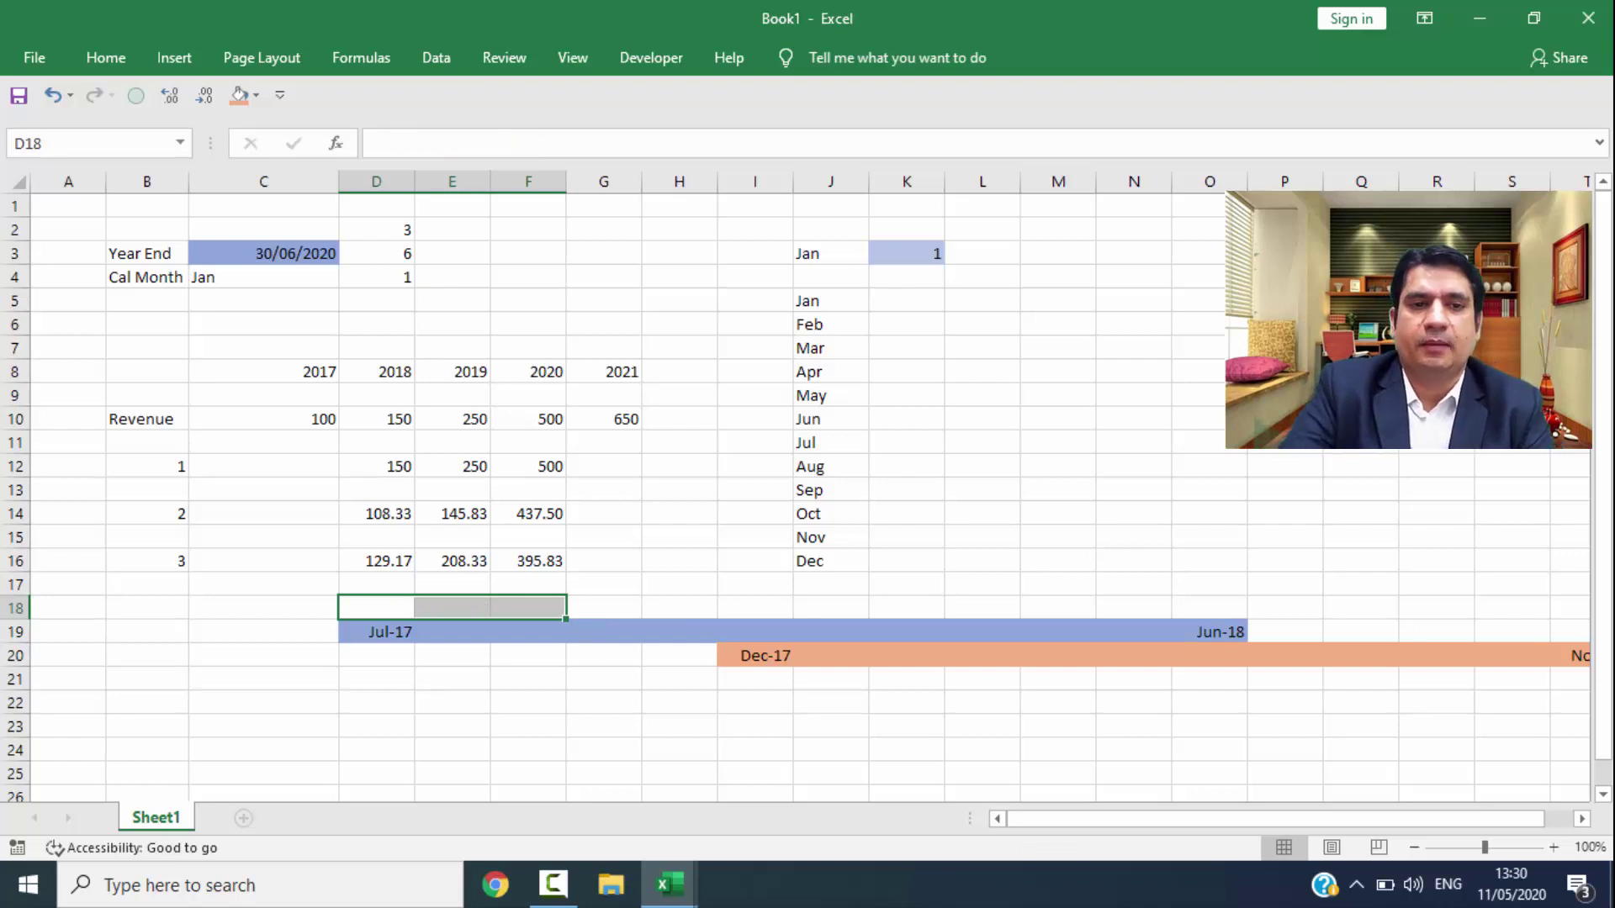
key(Up)
key(Up)
key(Up)
key(shift+Right)
key(shift+Right)
key(shift+Down)
key(shift+Down)
key(shift+Down)
key(shift+Down)
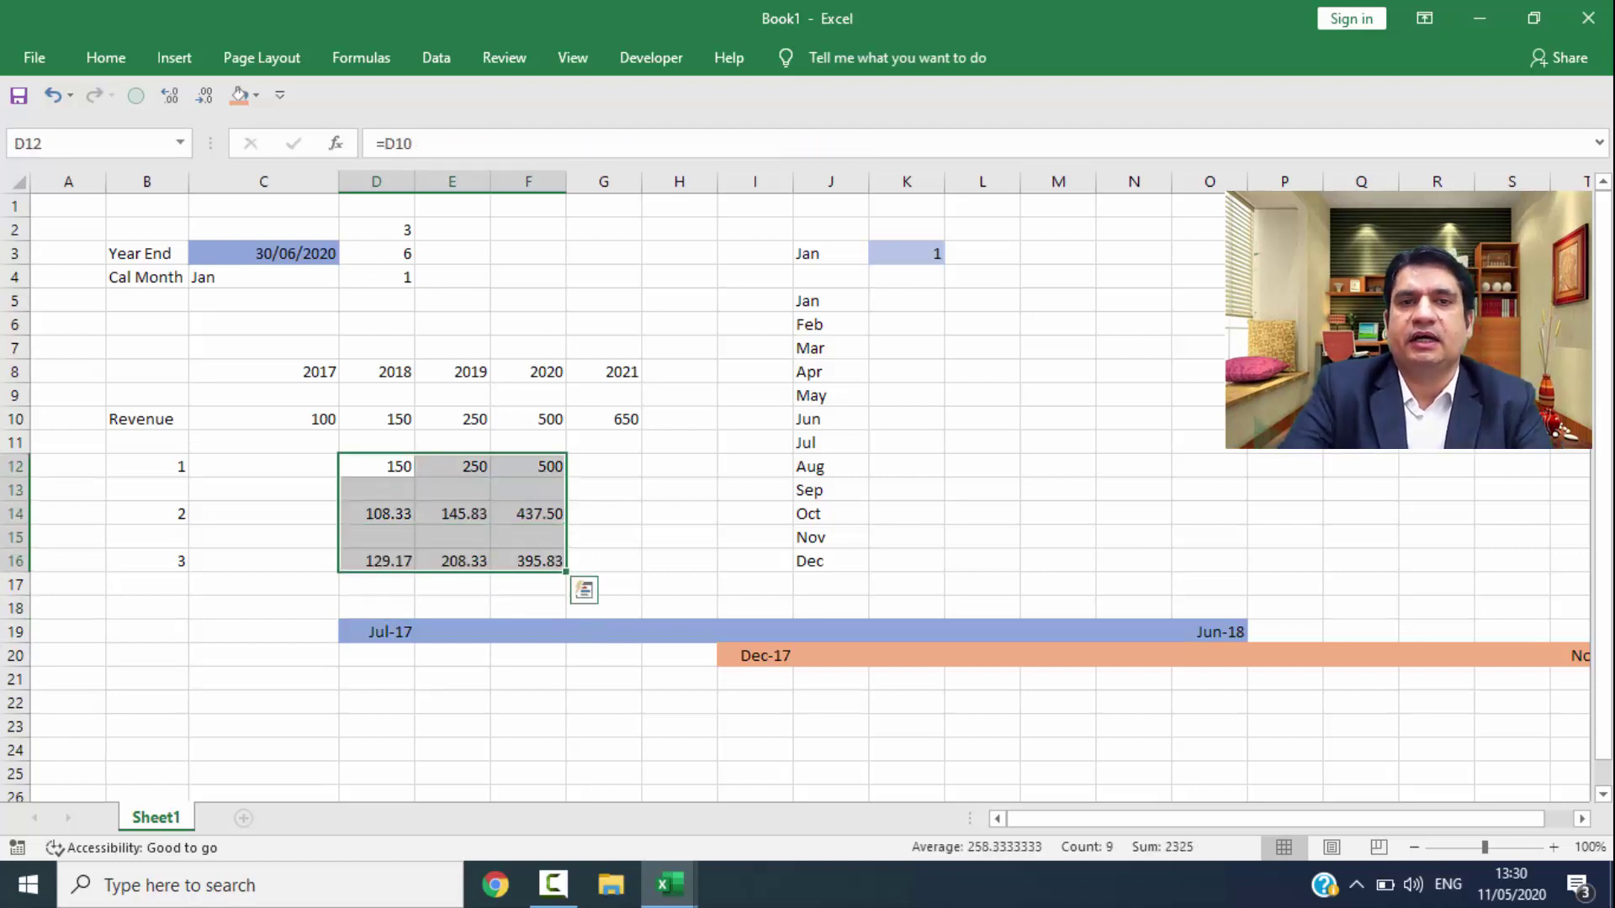
Step: Change the Year End date in C3 to 31/03/2020
key(Right)
key(Right)
key(Left)
key(Left)
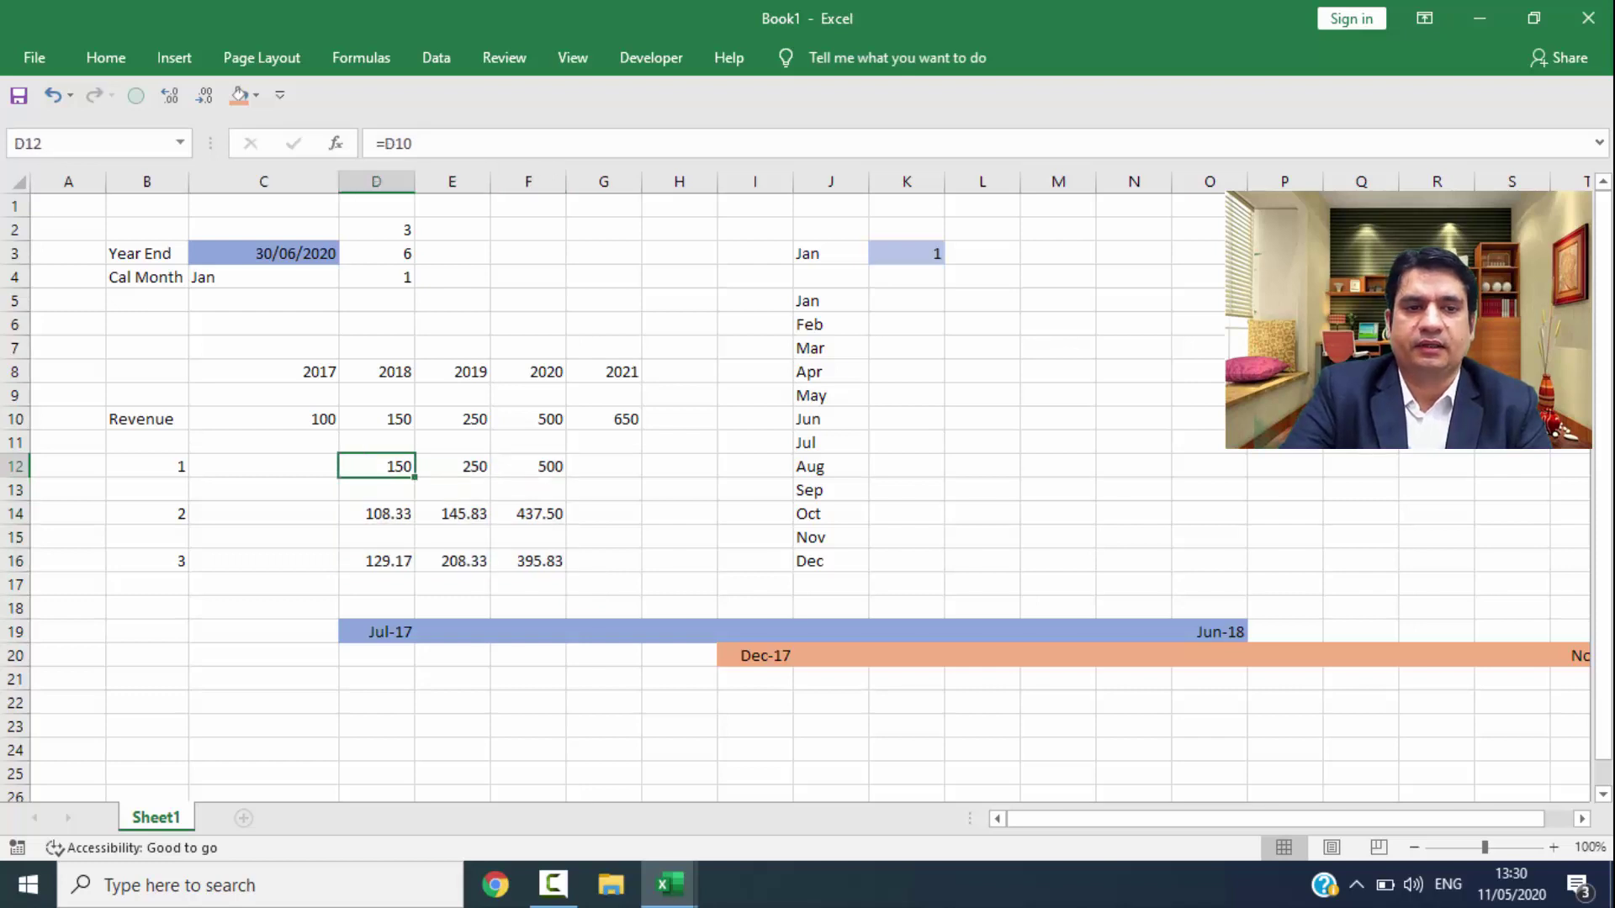
key(Up)
key(Up)
key(Up)
key(Up)
key(Up)
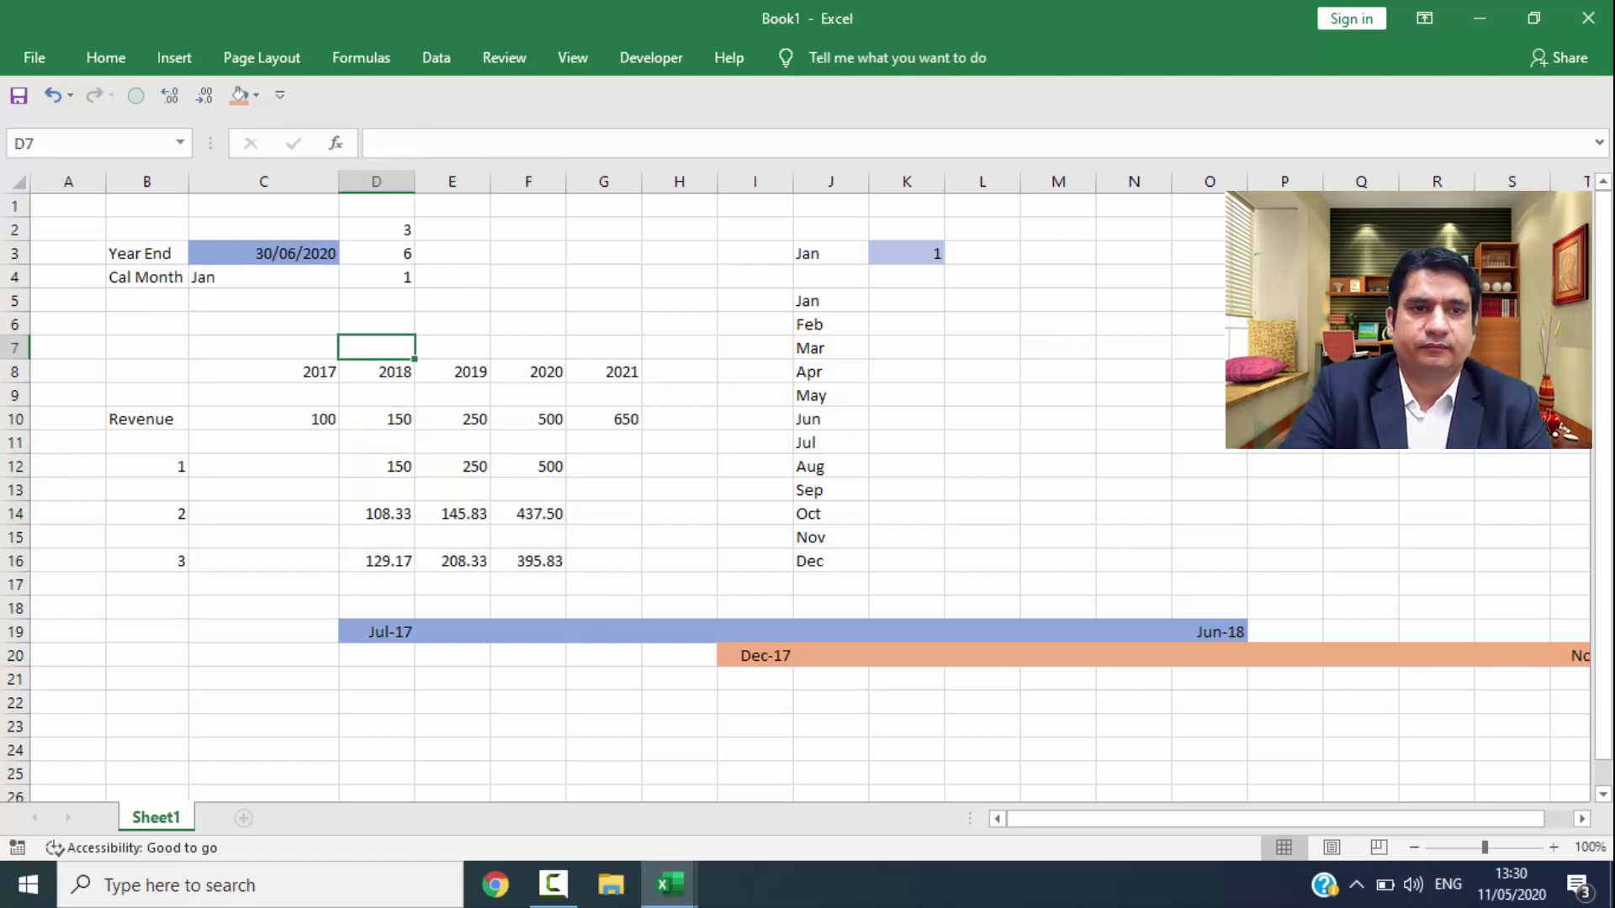
key(Up)
key(Up)
key(Up)
key(Up)
key(Left)
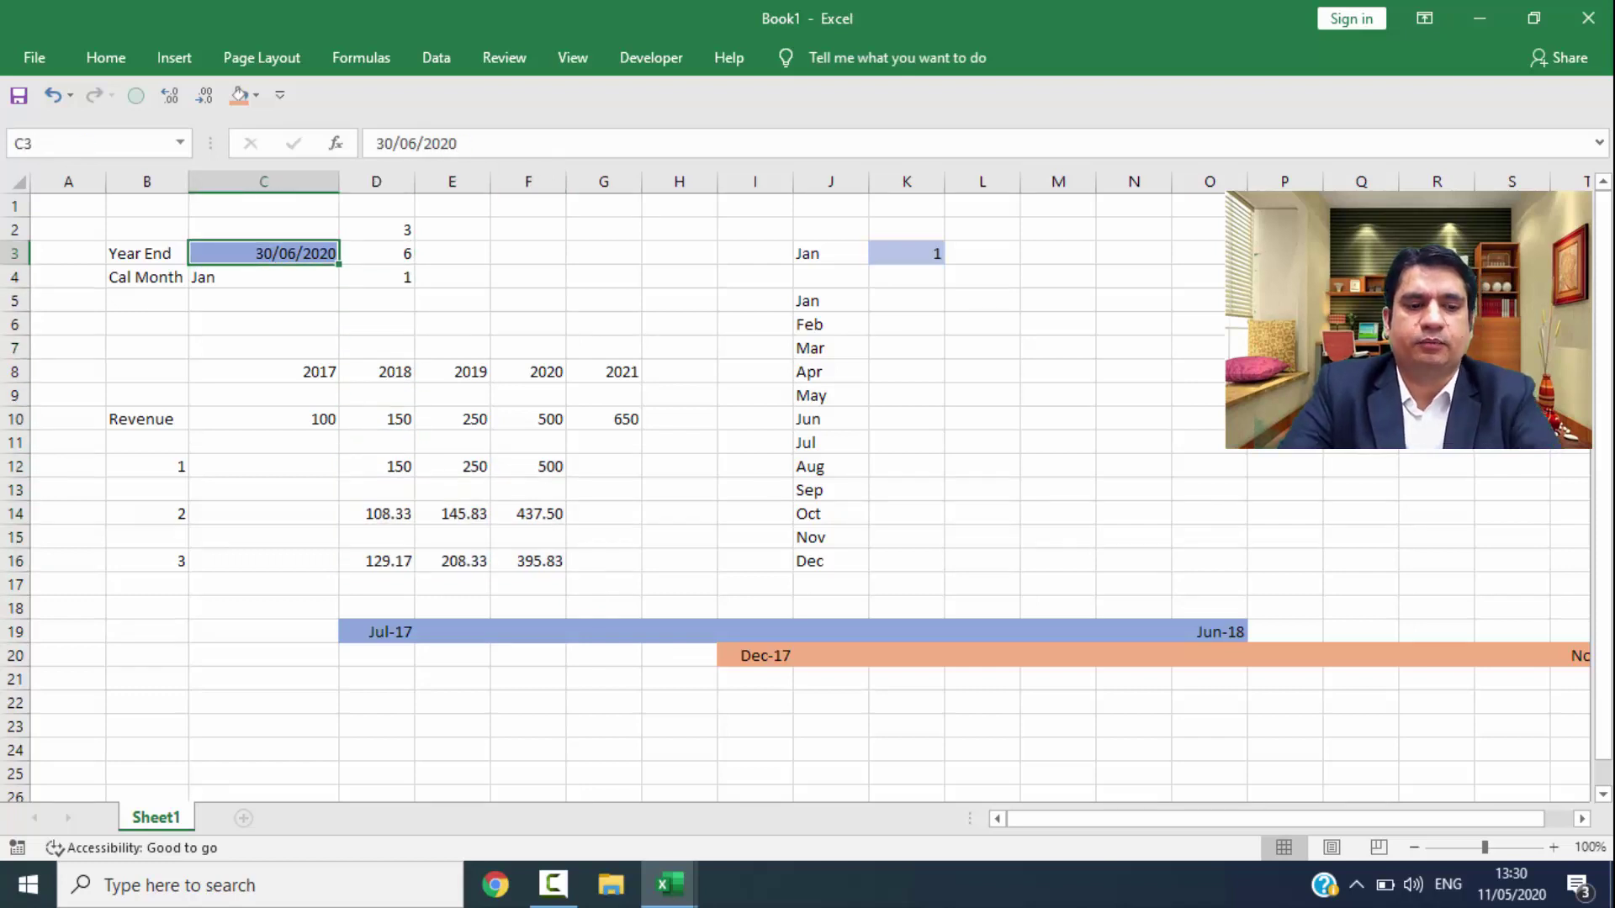
key(F2)
key(Left)
key(Left)
key(Left)
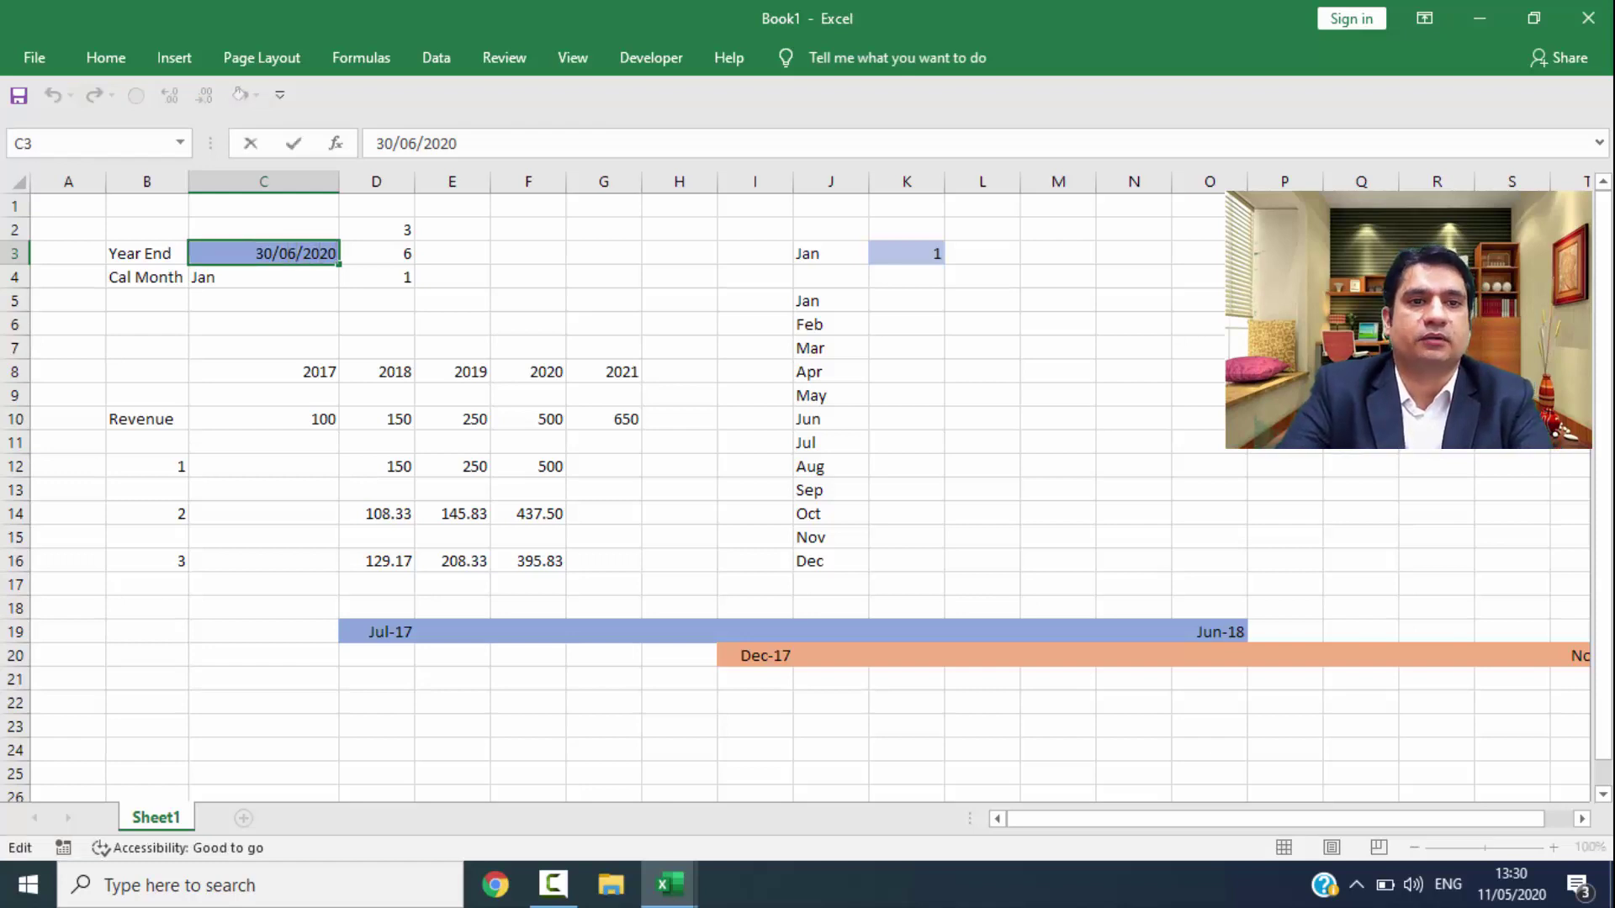
key(shift+Left)
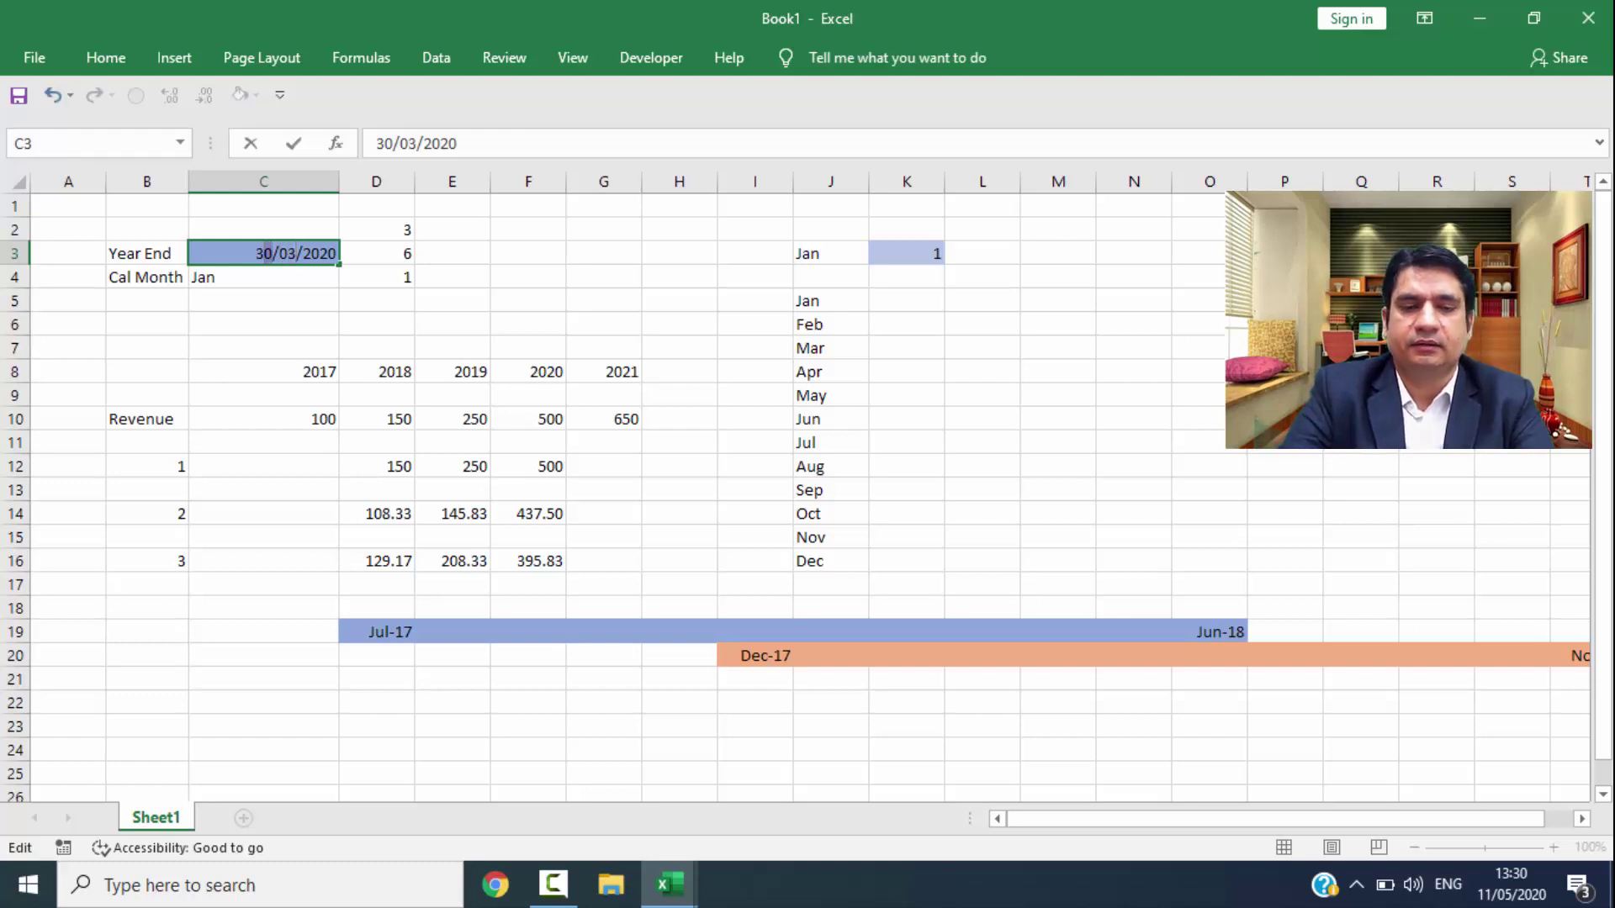
key(Return)
Step: Set the calendar month in K3 to 9 (Sep)
key(Right)
key(Right)
key(Right)
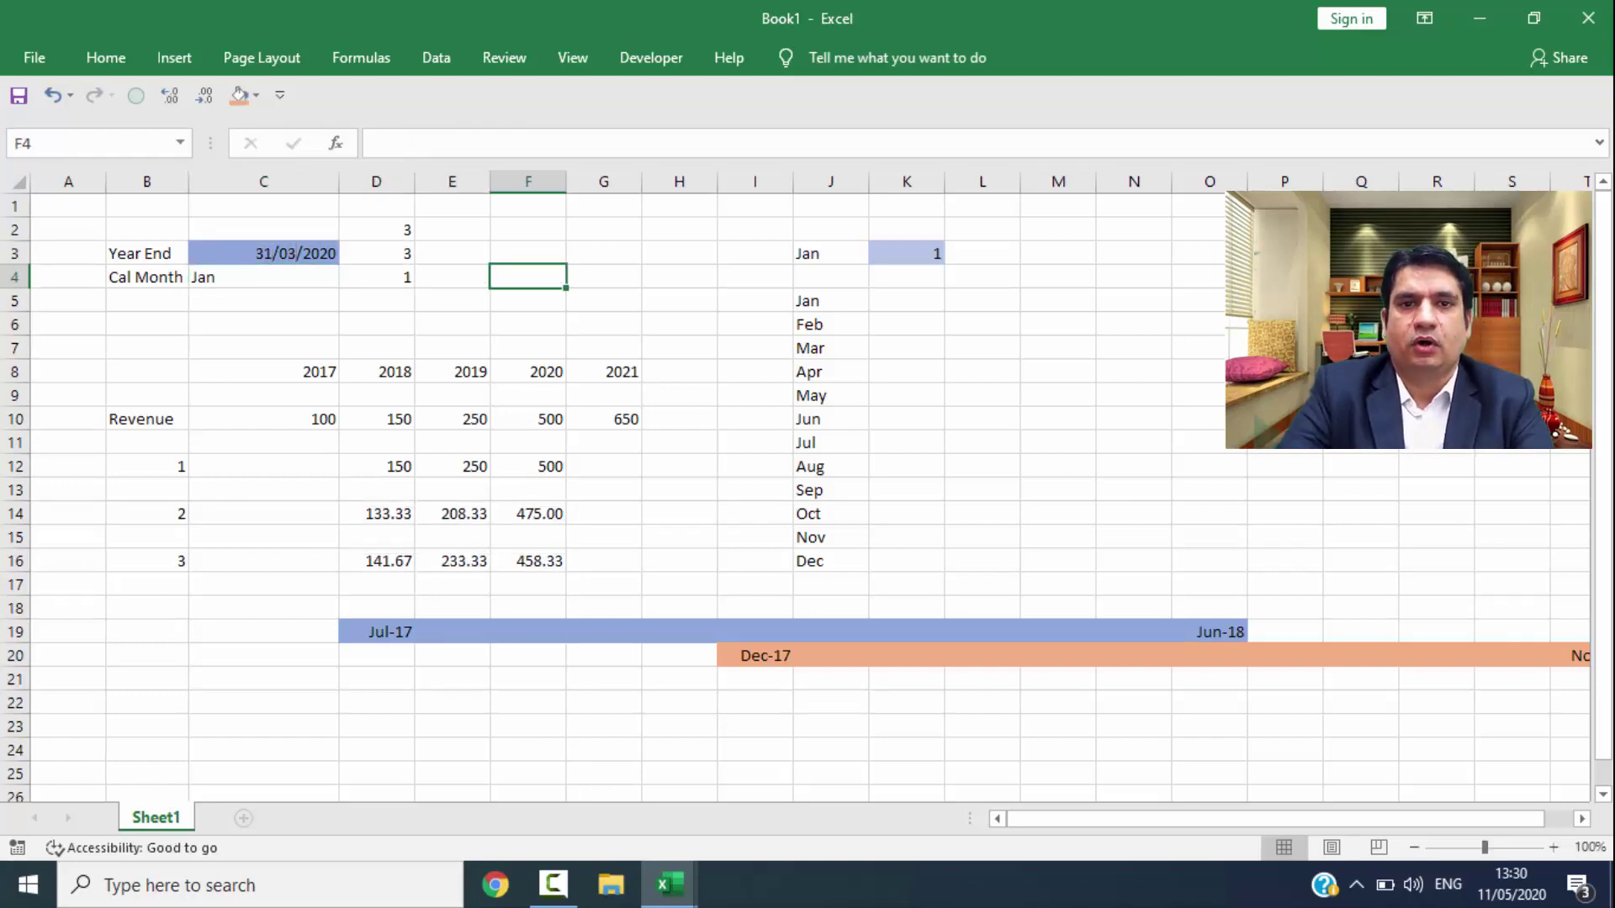
key(Right)
key(Right)
key(Right)
key(Right)
key(Right)
key(Up)
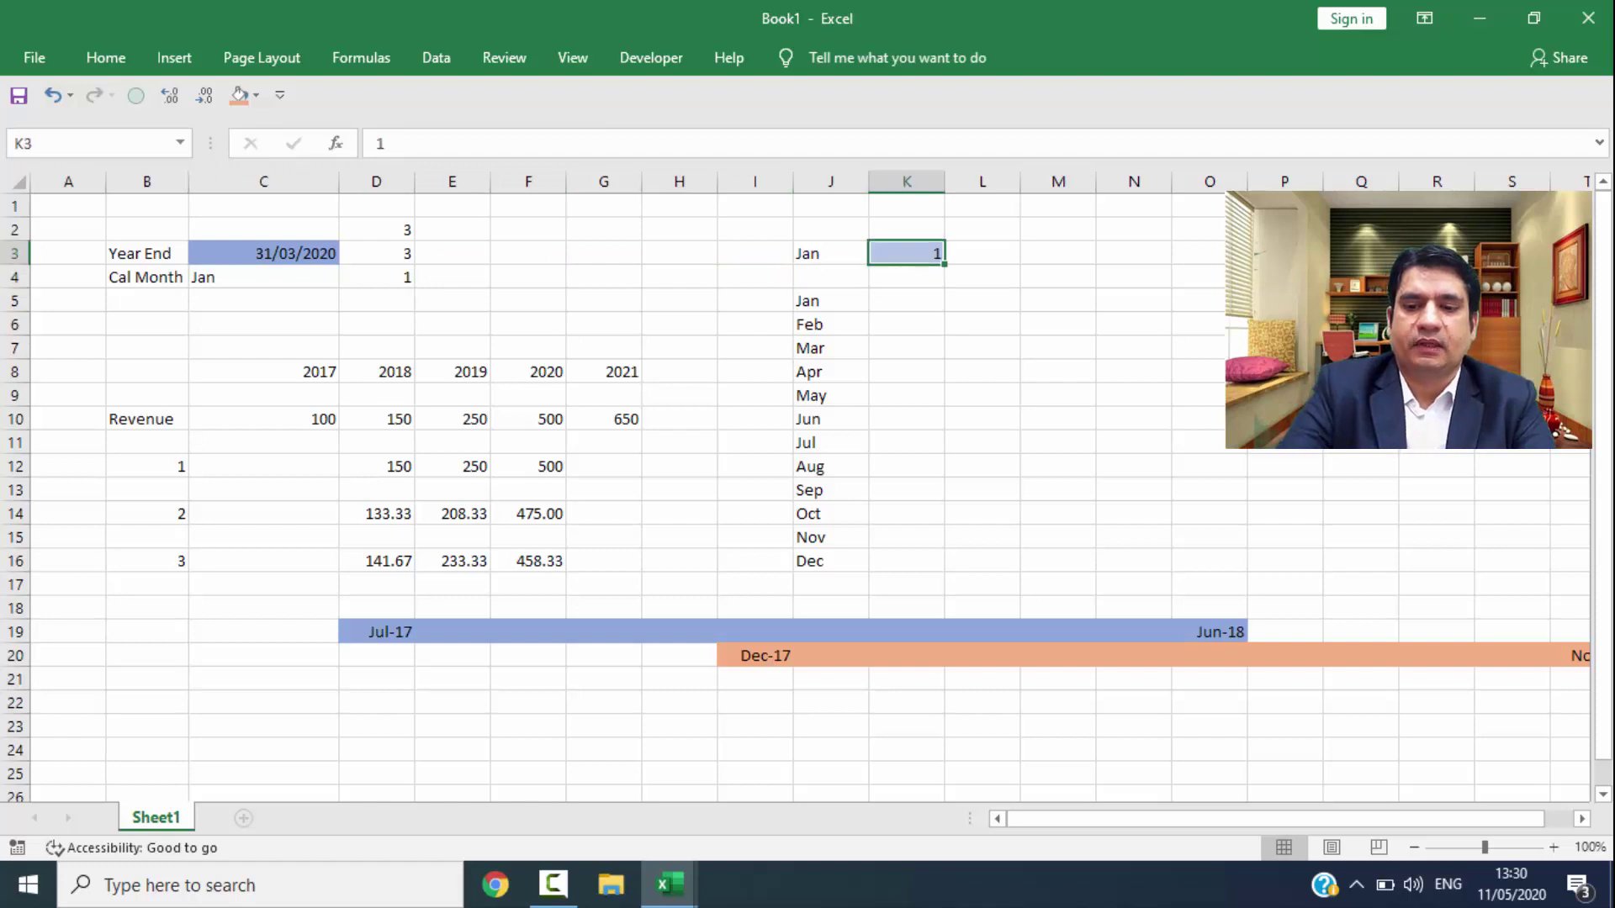
text(9)
key(Return)
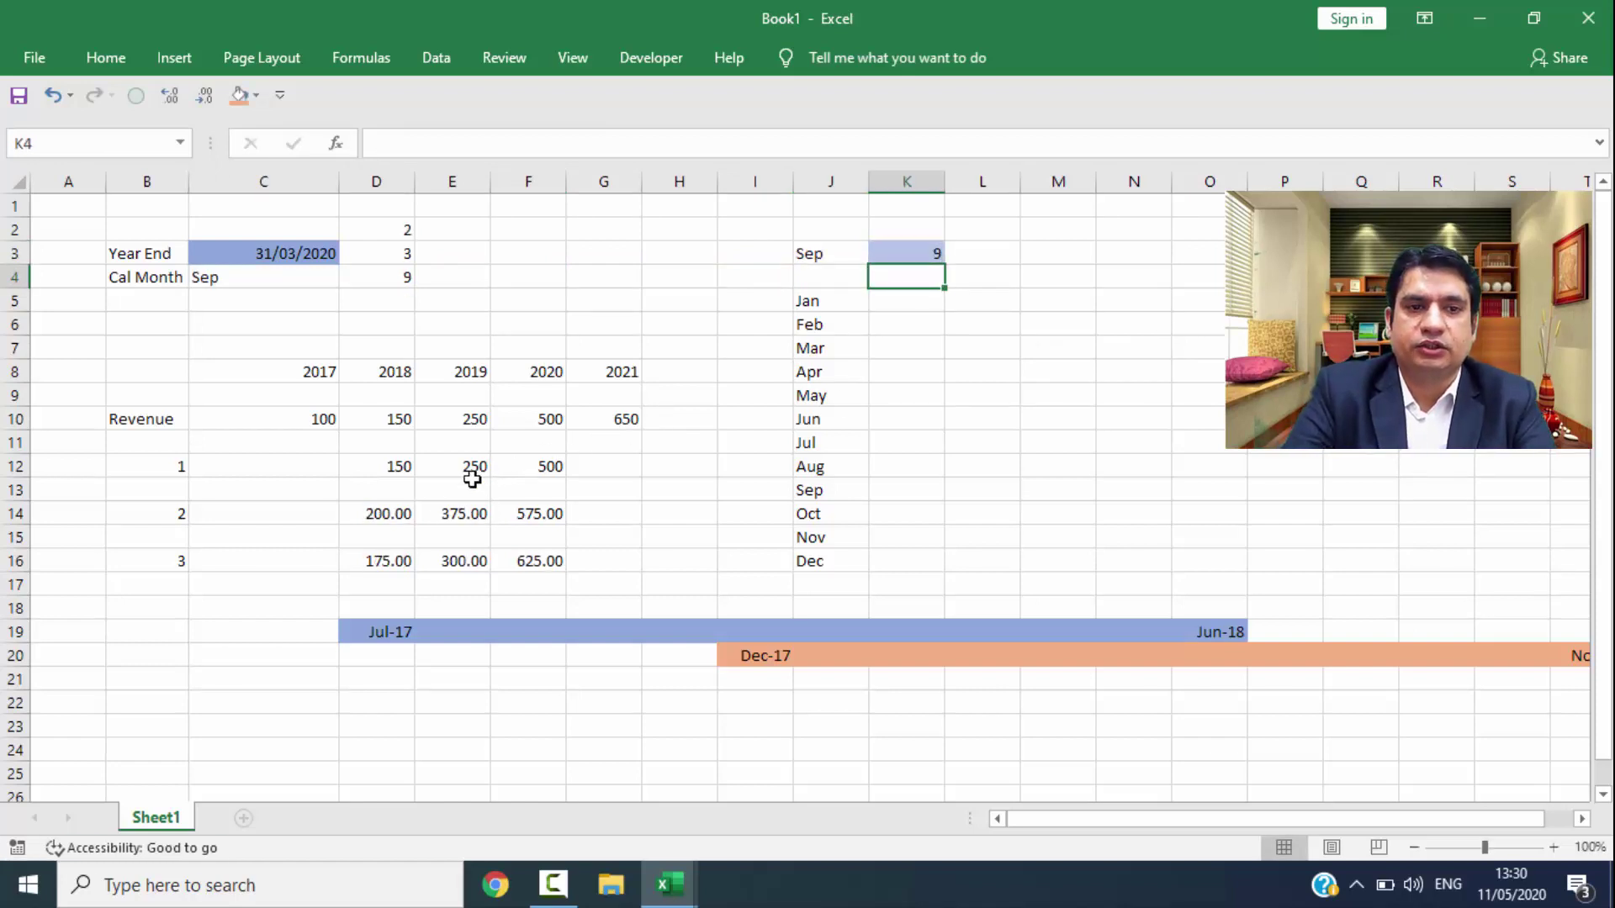
Step: Fill the row 14 formula from D14 across to F14
click(408, 517)
drag(416, 524, 531, 515)
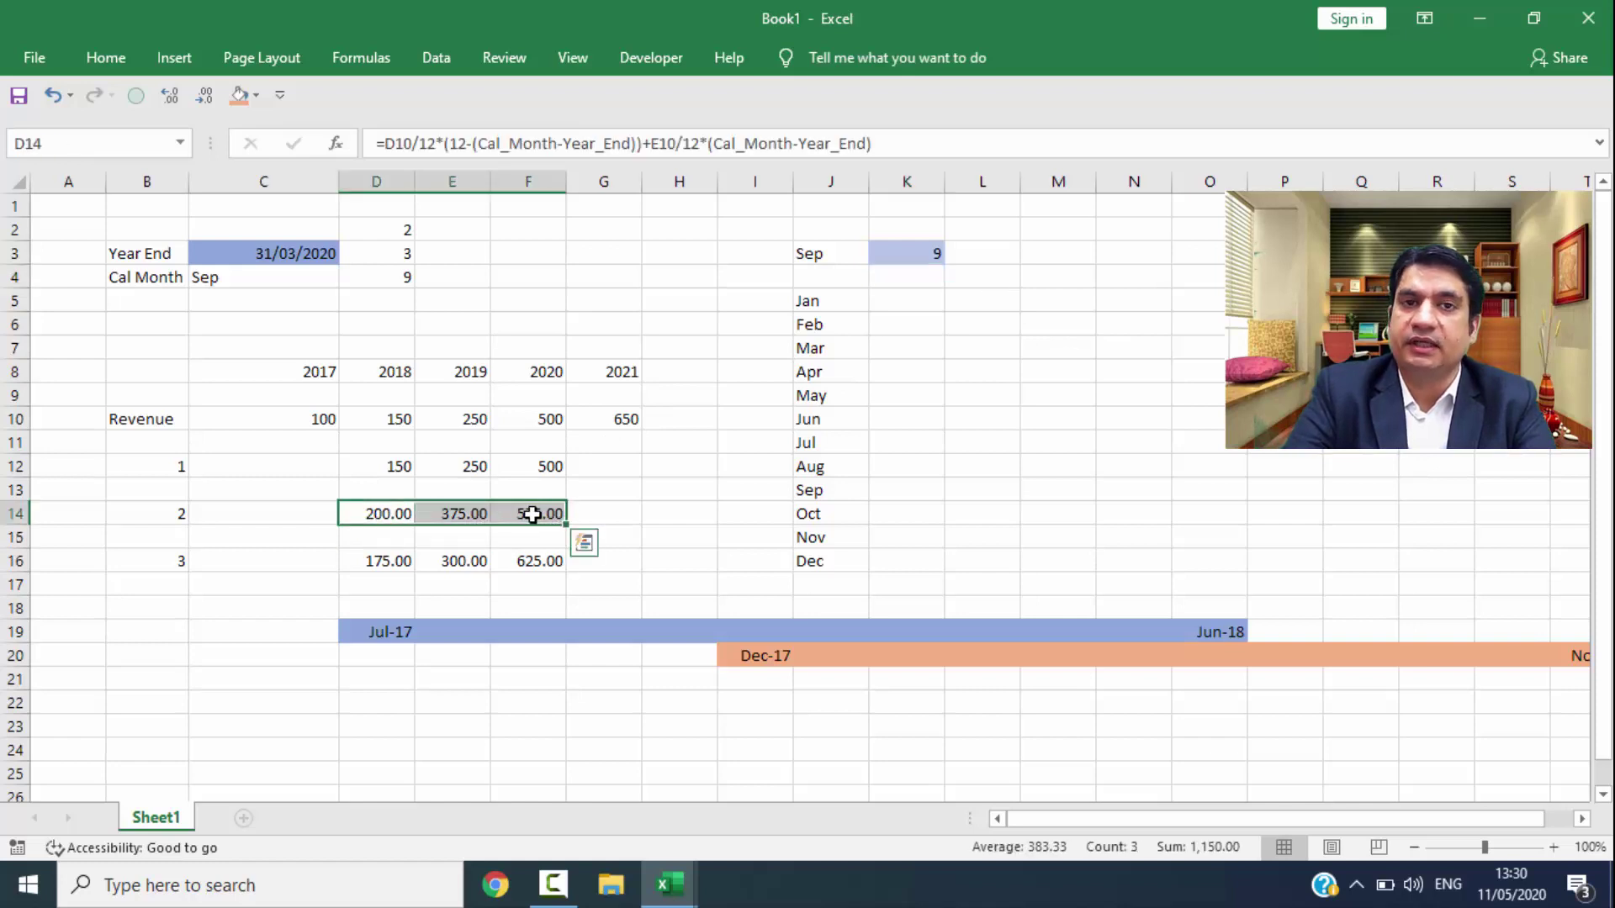
key(Escape)
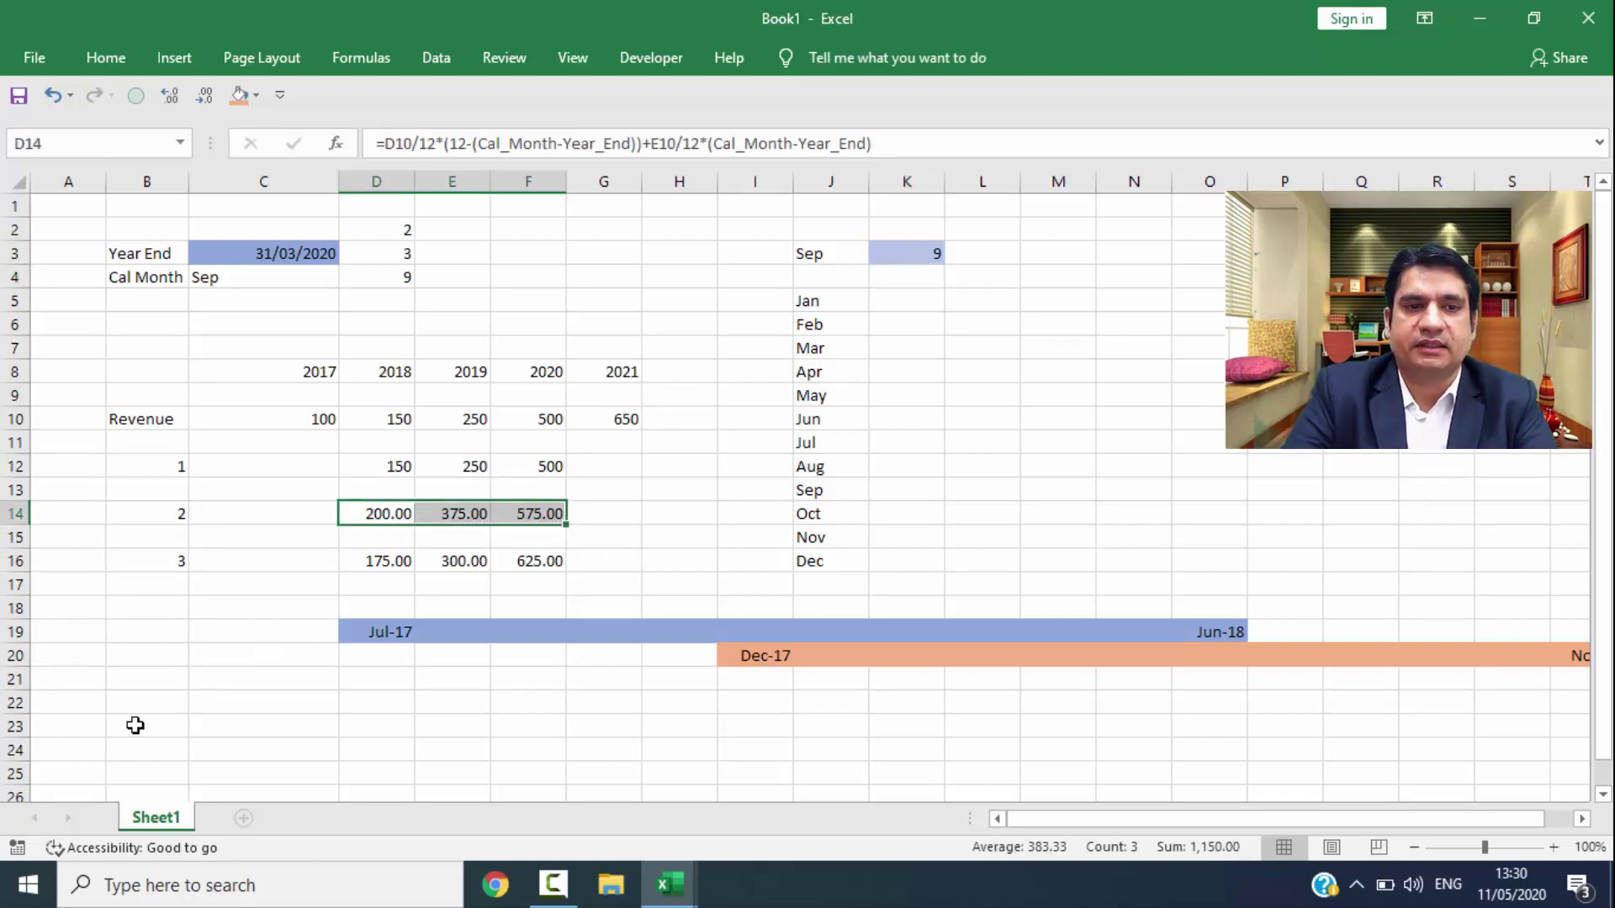
Step: Build a manual Sep check in D18 from the D10 and E10 Revenue and fill to F18
key(Down)
key(Down)
key(Down)
key(Down)
text(=)
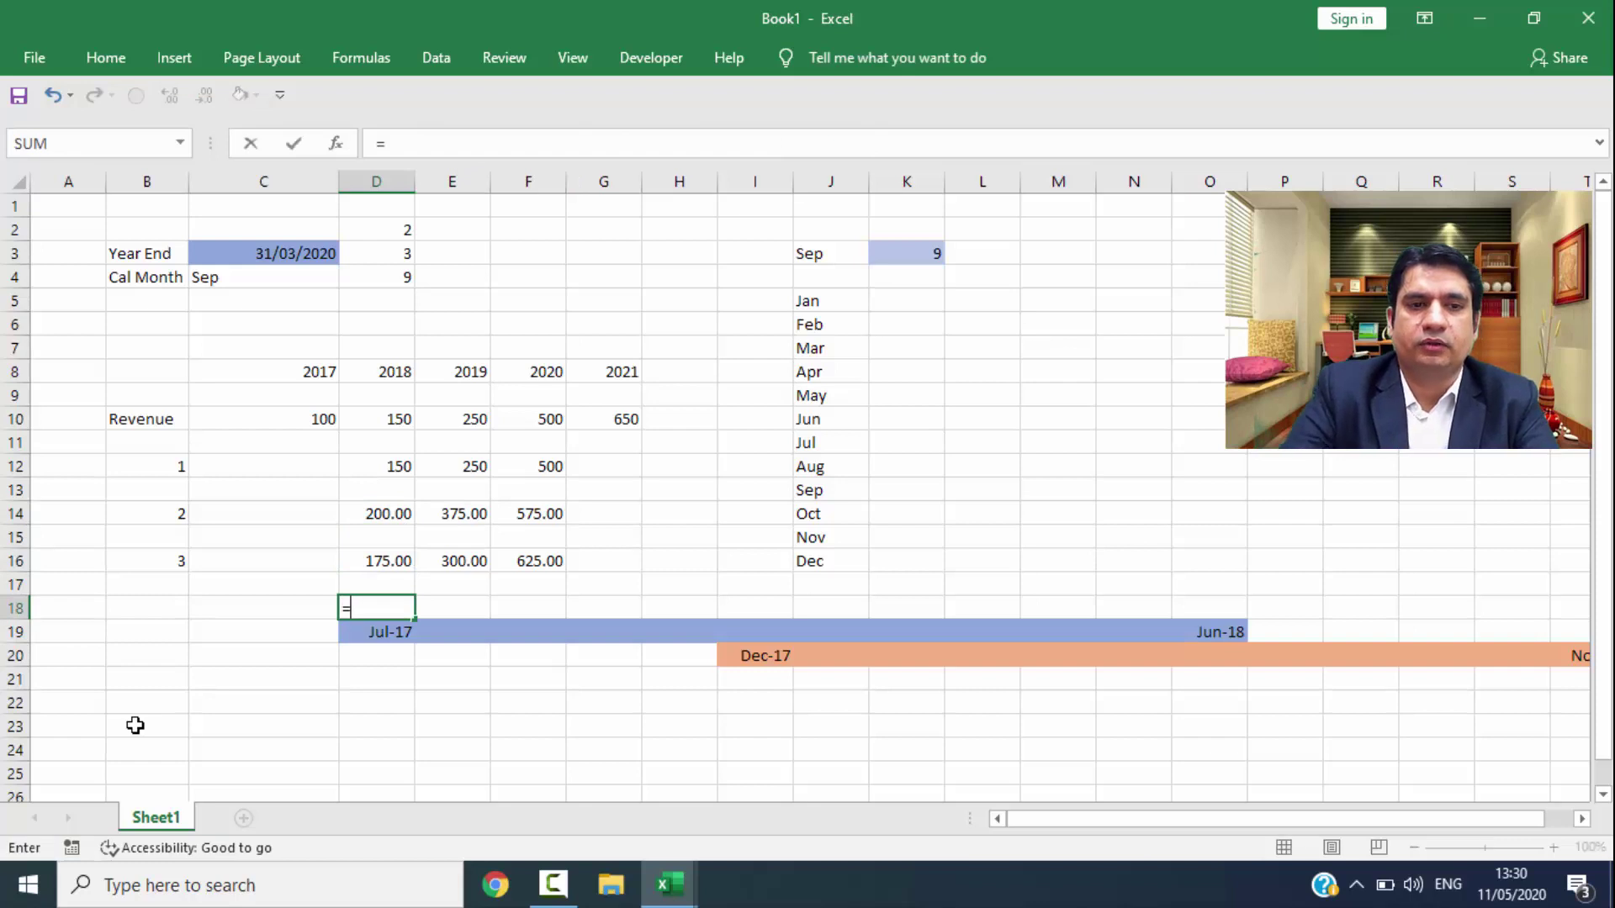
key(Up)
key(Up)
key(Up)
key(Up)
key(Up)
key(Up)
text(/)
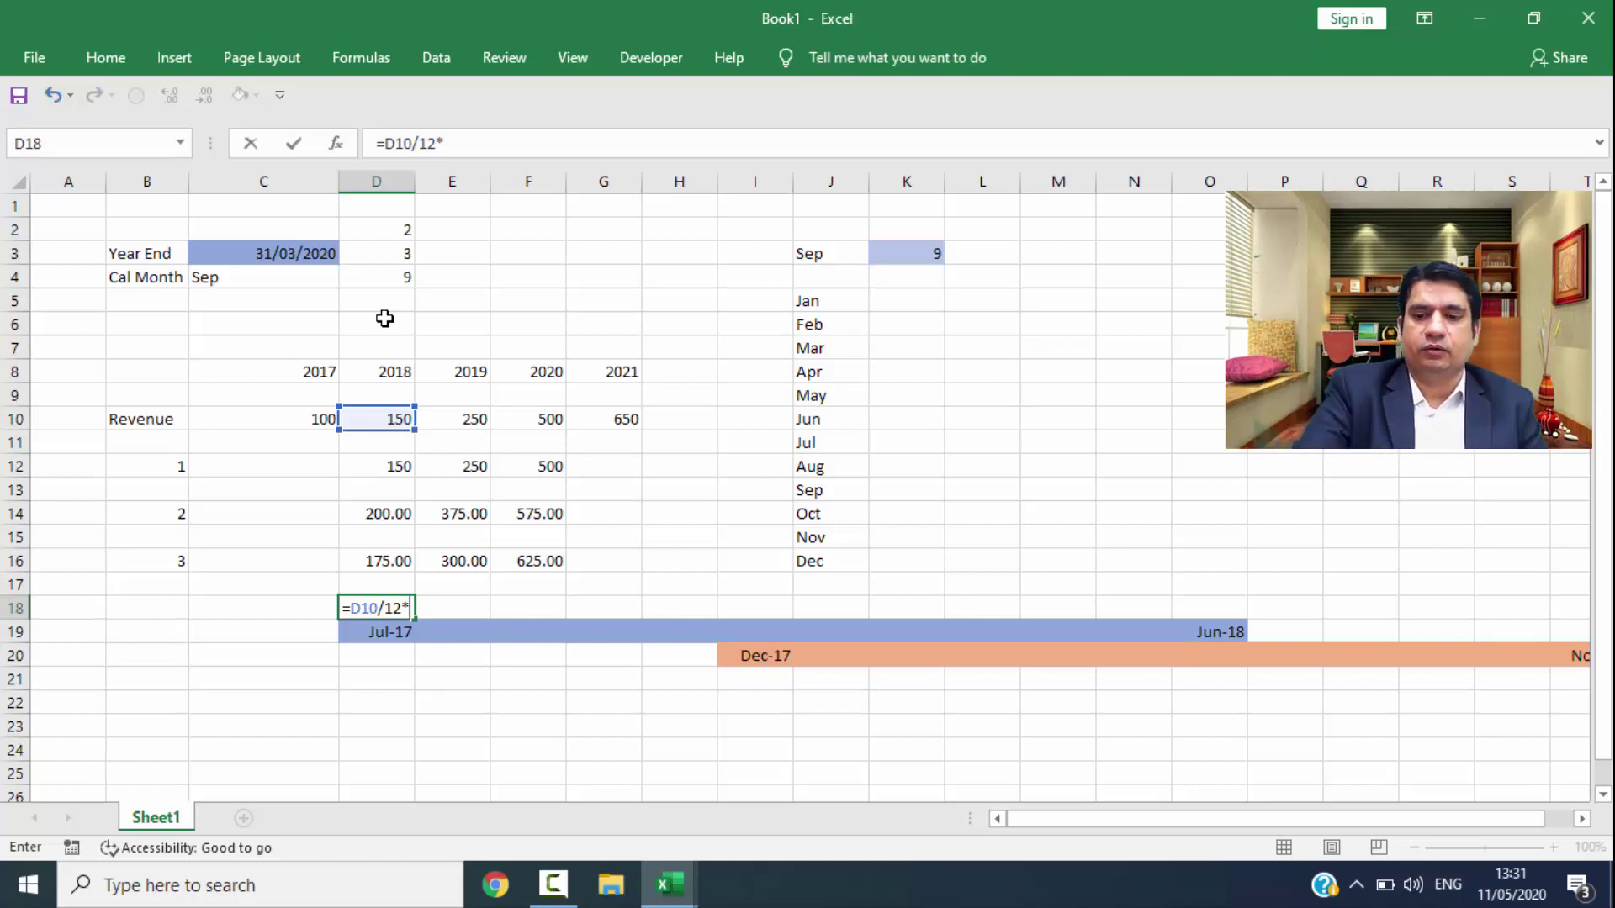
key(Right)
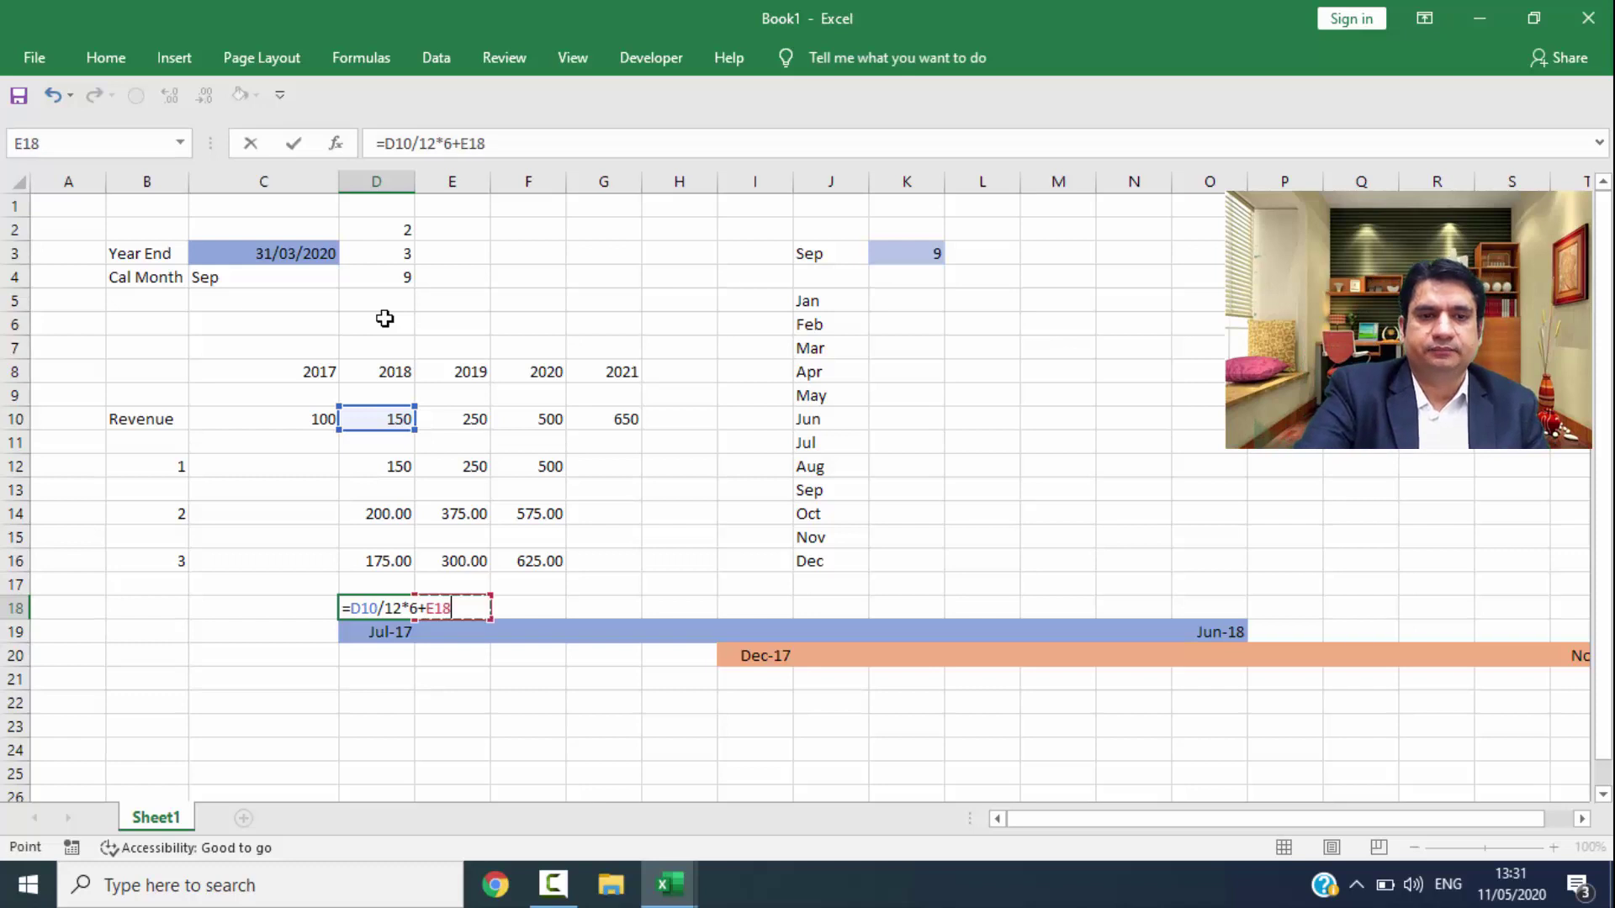
key(Up)
key(Up)
key(Up)
key(Up)
key(Up)
key(Up)
key(Up)
key(Up)
text(/)
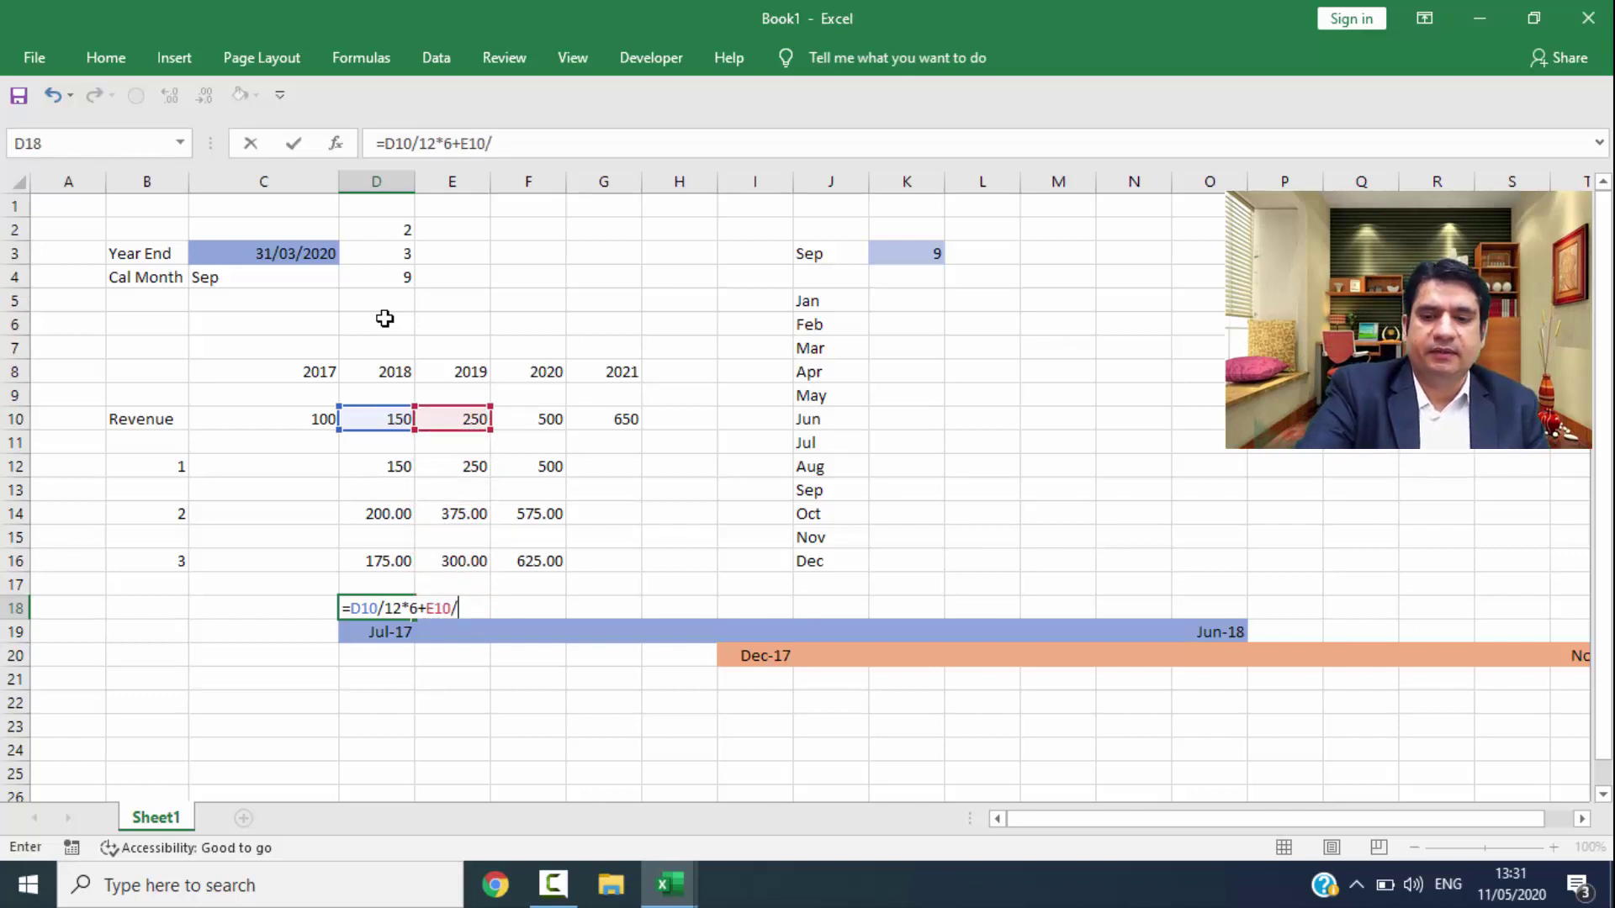
key(Return)
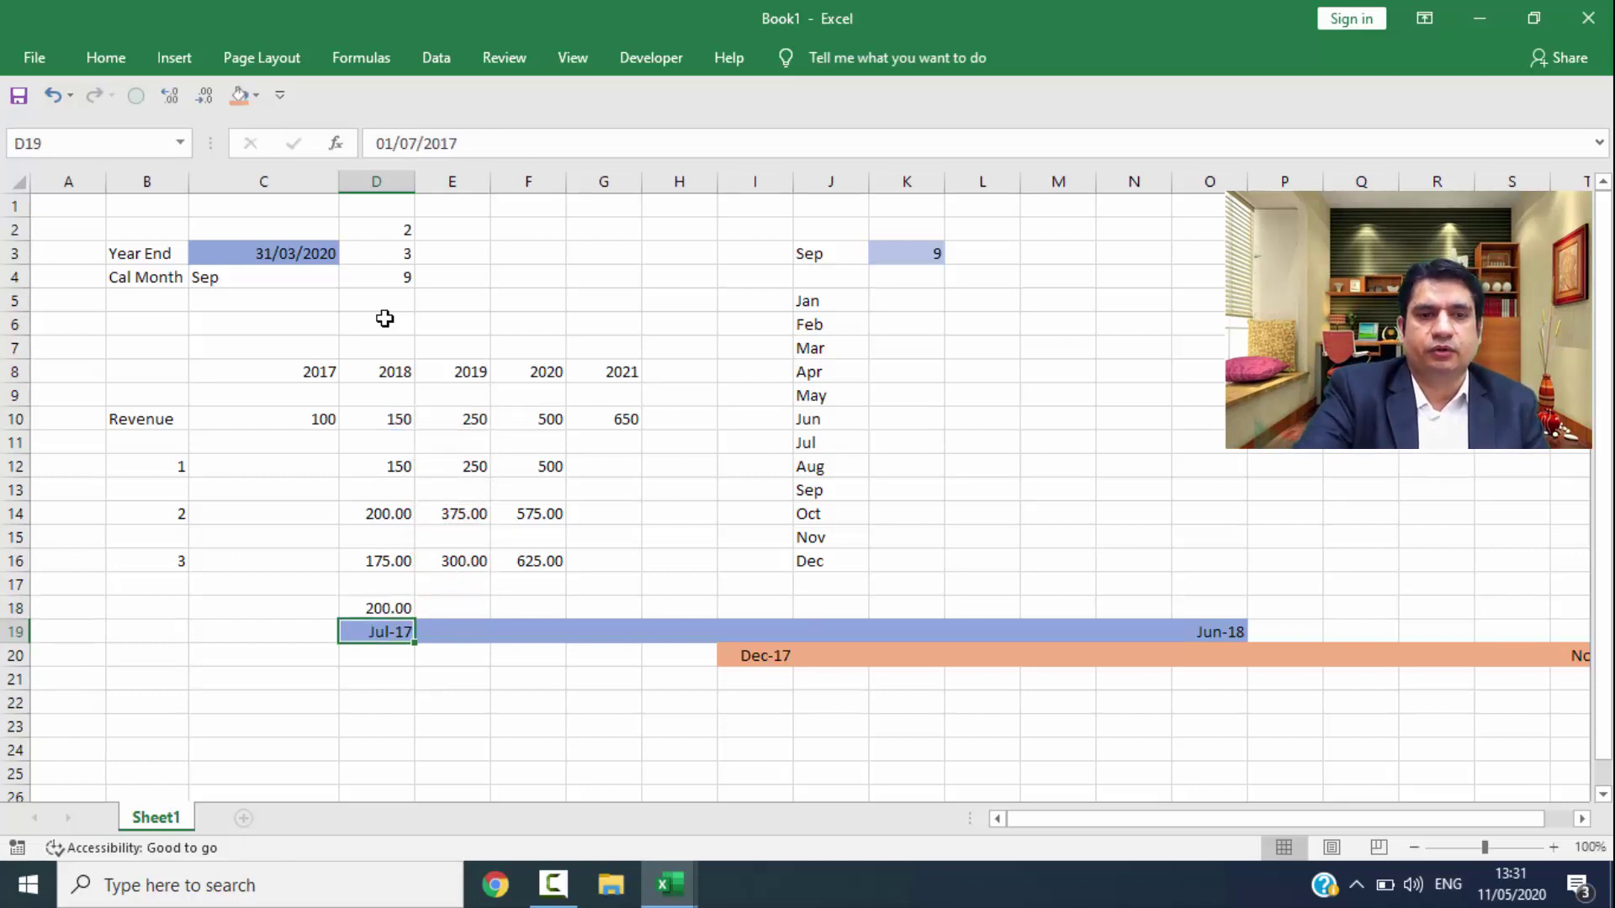
key(Up)
key(shift+Right)
key(shift+Right)
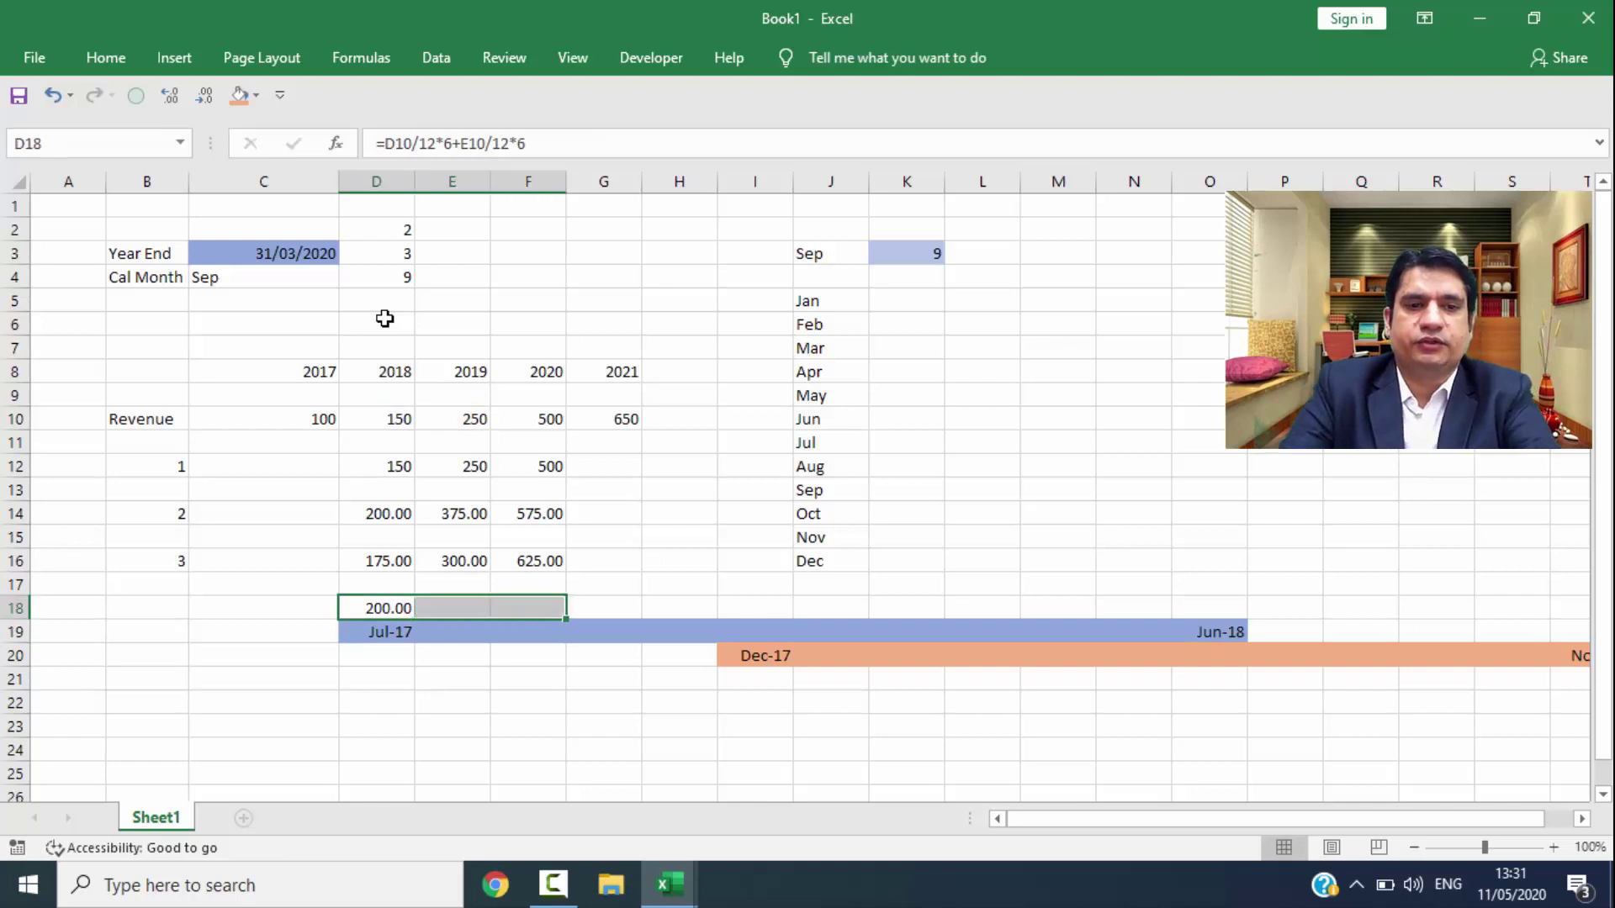
key(ctrl+r)
key(Up)
key(Up)
key(Up)
key(Up)
Step: Compare the check row against row 14, then clear D18:F18
key(shift+Right)
key(shift+Right)
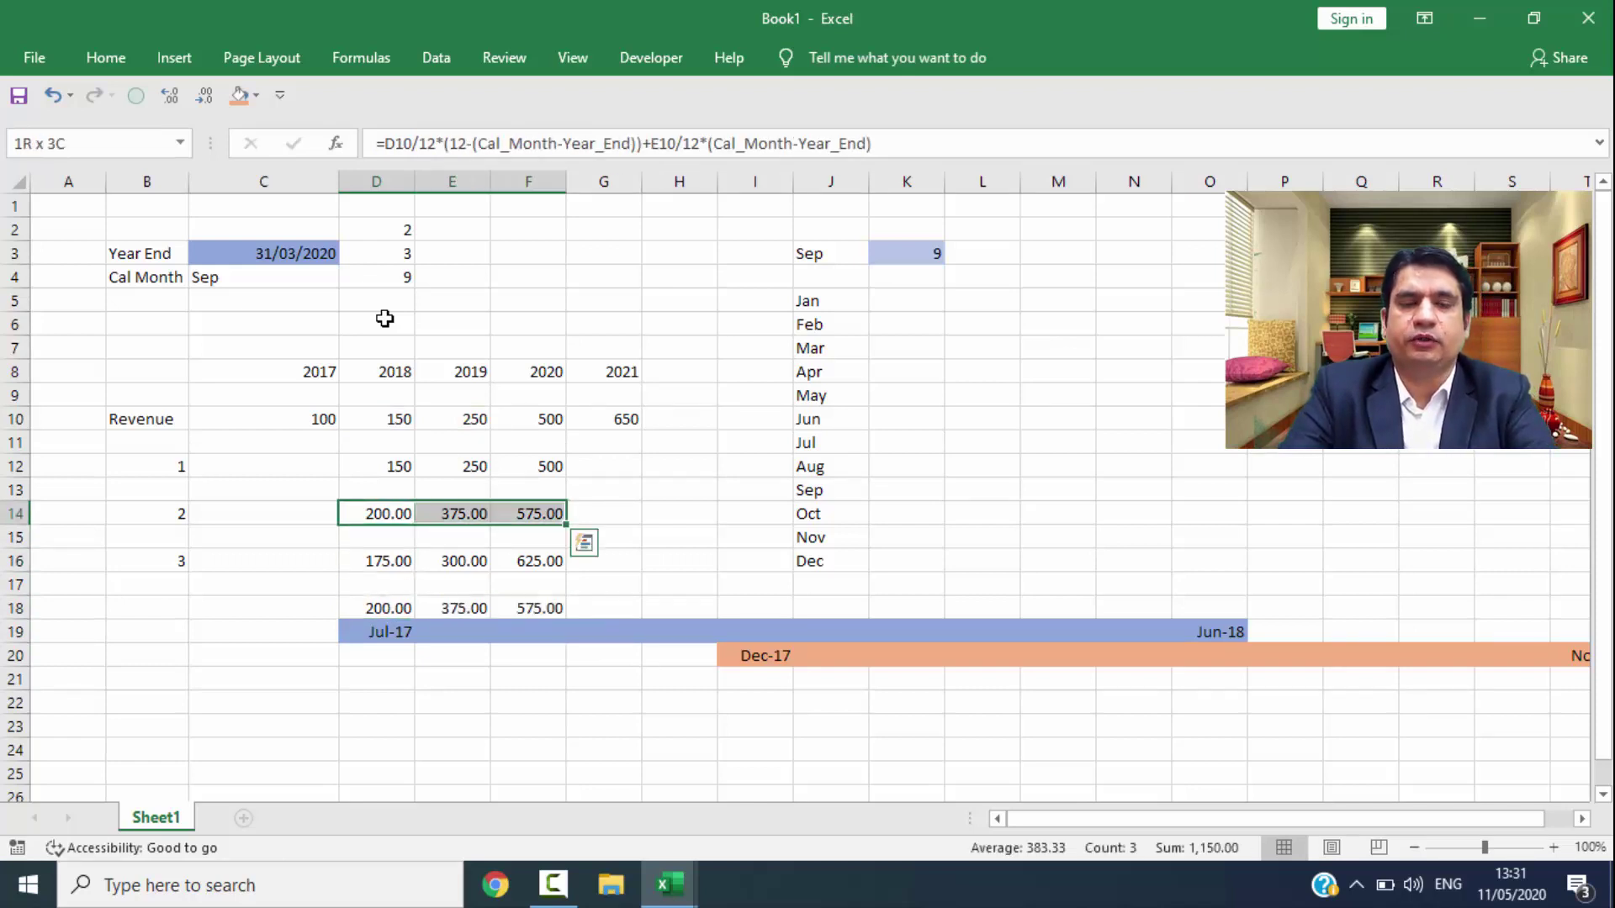
key(Down)
key(Down)
key(Down)
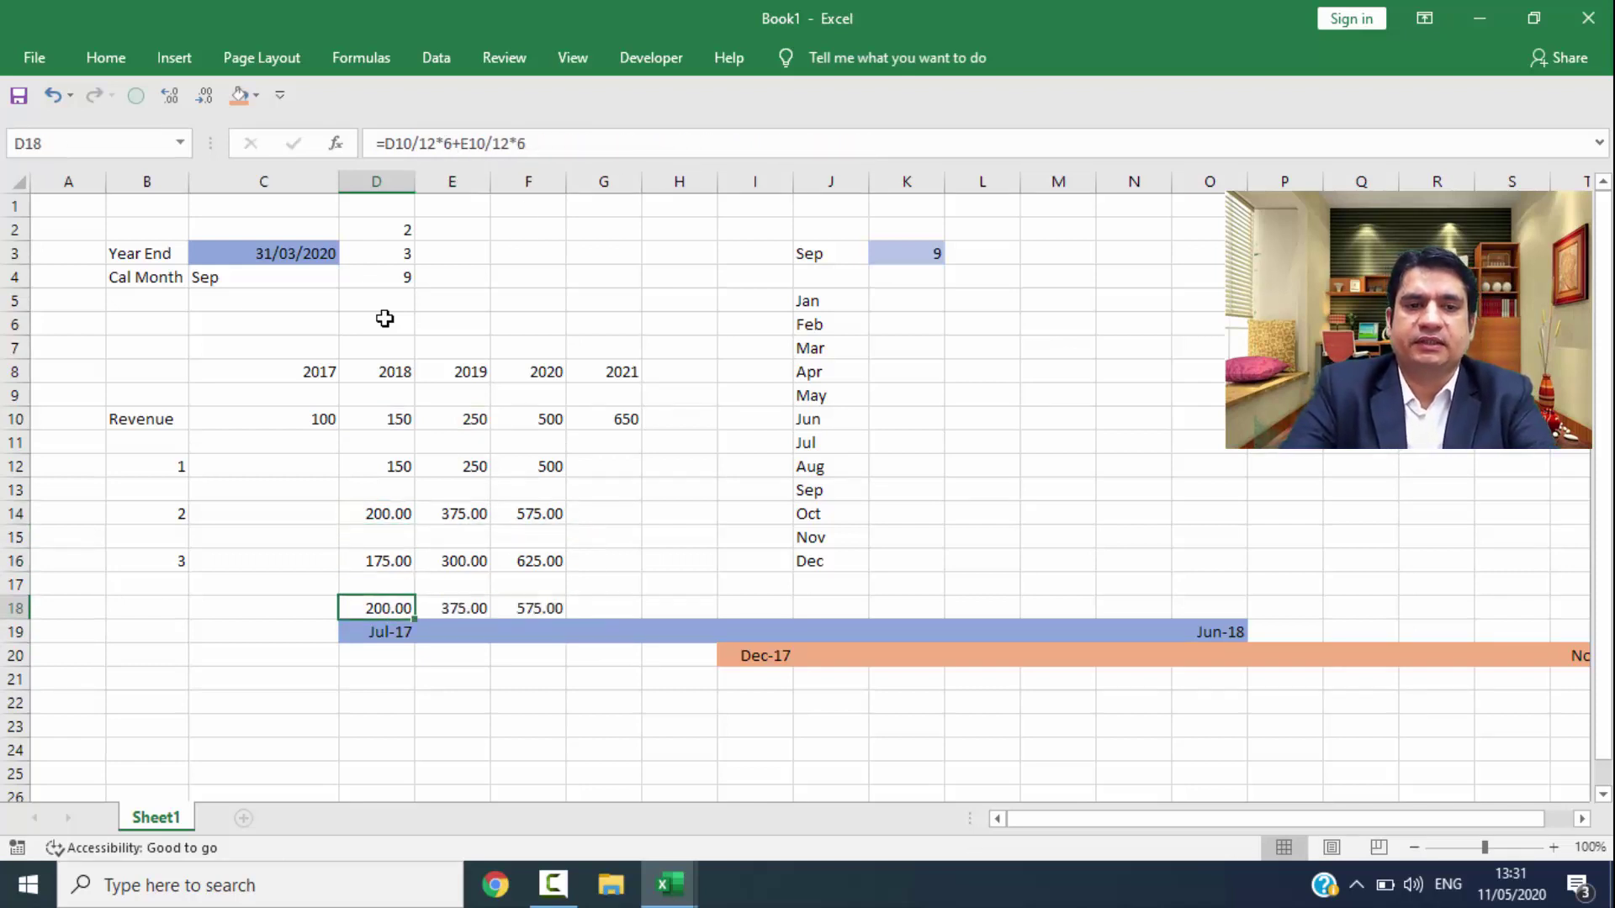
key(shift+Right)
key(shift+Right)
key(Delete)
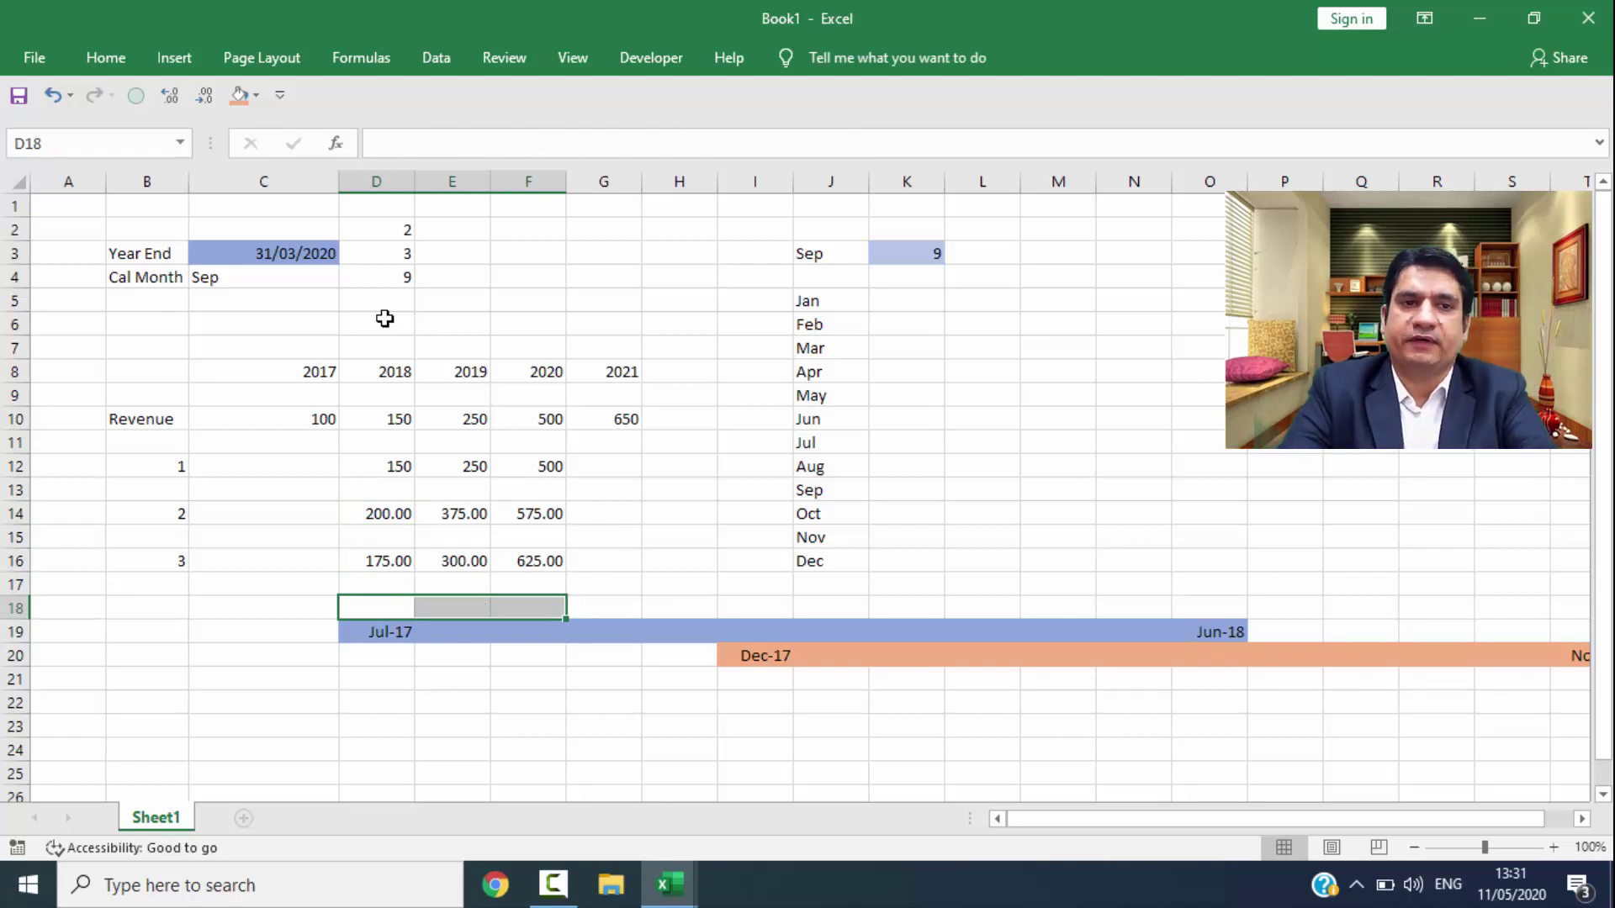
Step: Review row 14, then change the calendar month in K3 from 9 to 1 (Jan)
key(Up)
key(Up)
key(Up)
key(Up)
key(shift+Right)
key(shift+Right)
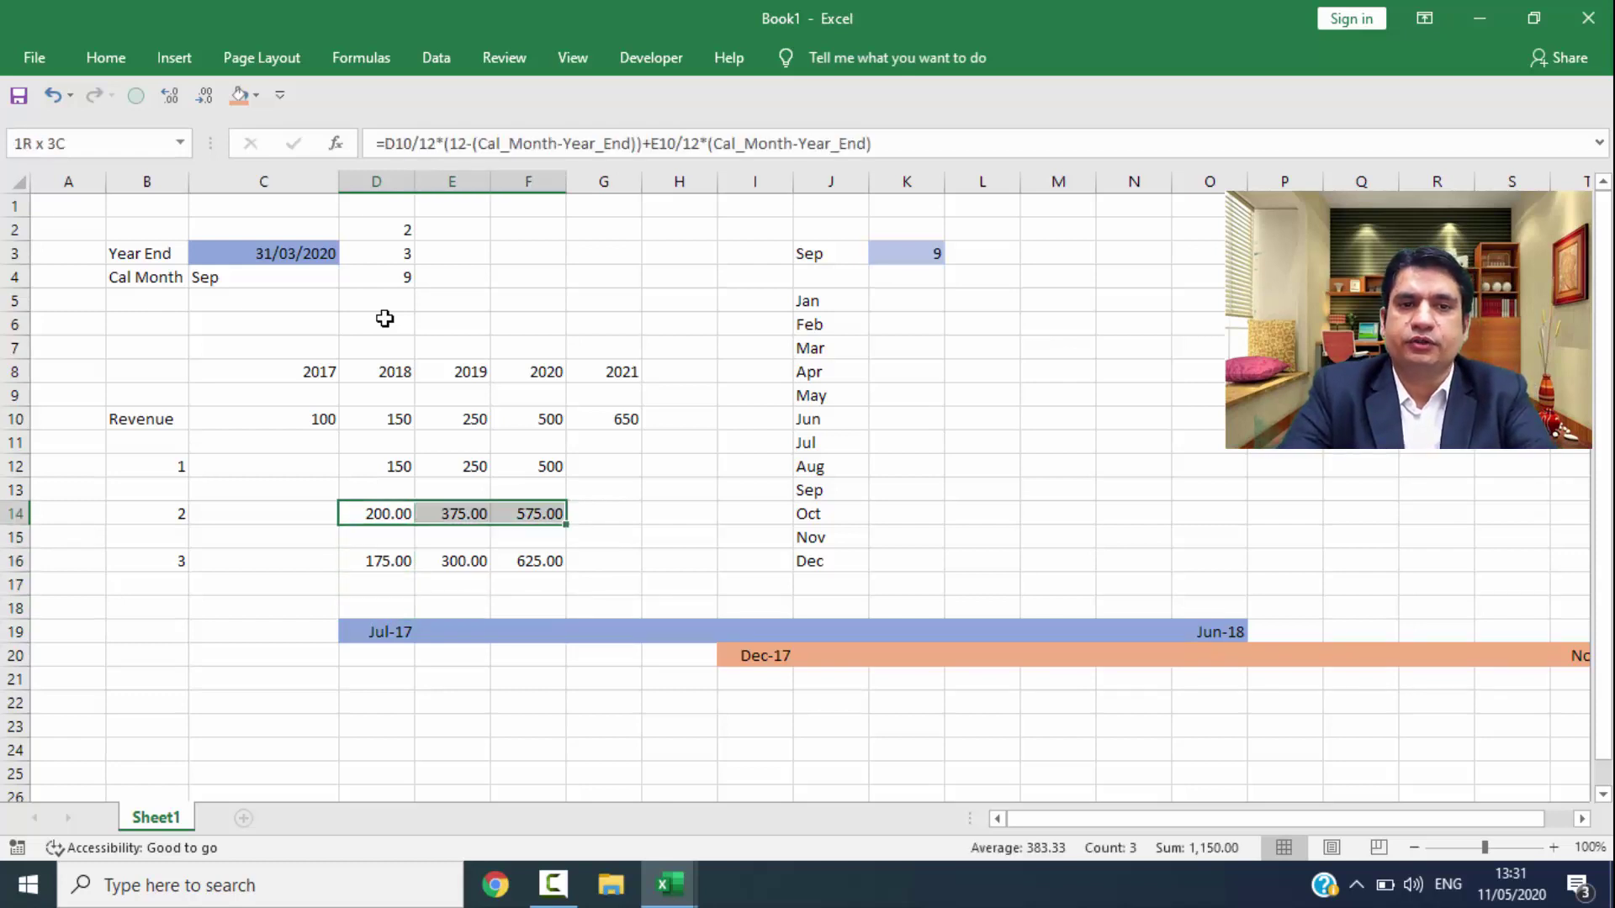
key(Down)
key(Down)
key(shift+Right)
key(shift+Right)
key(Down)
key(Right)
key(Right)
key(Right)
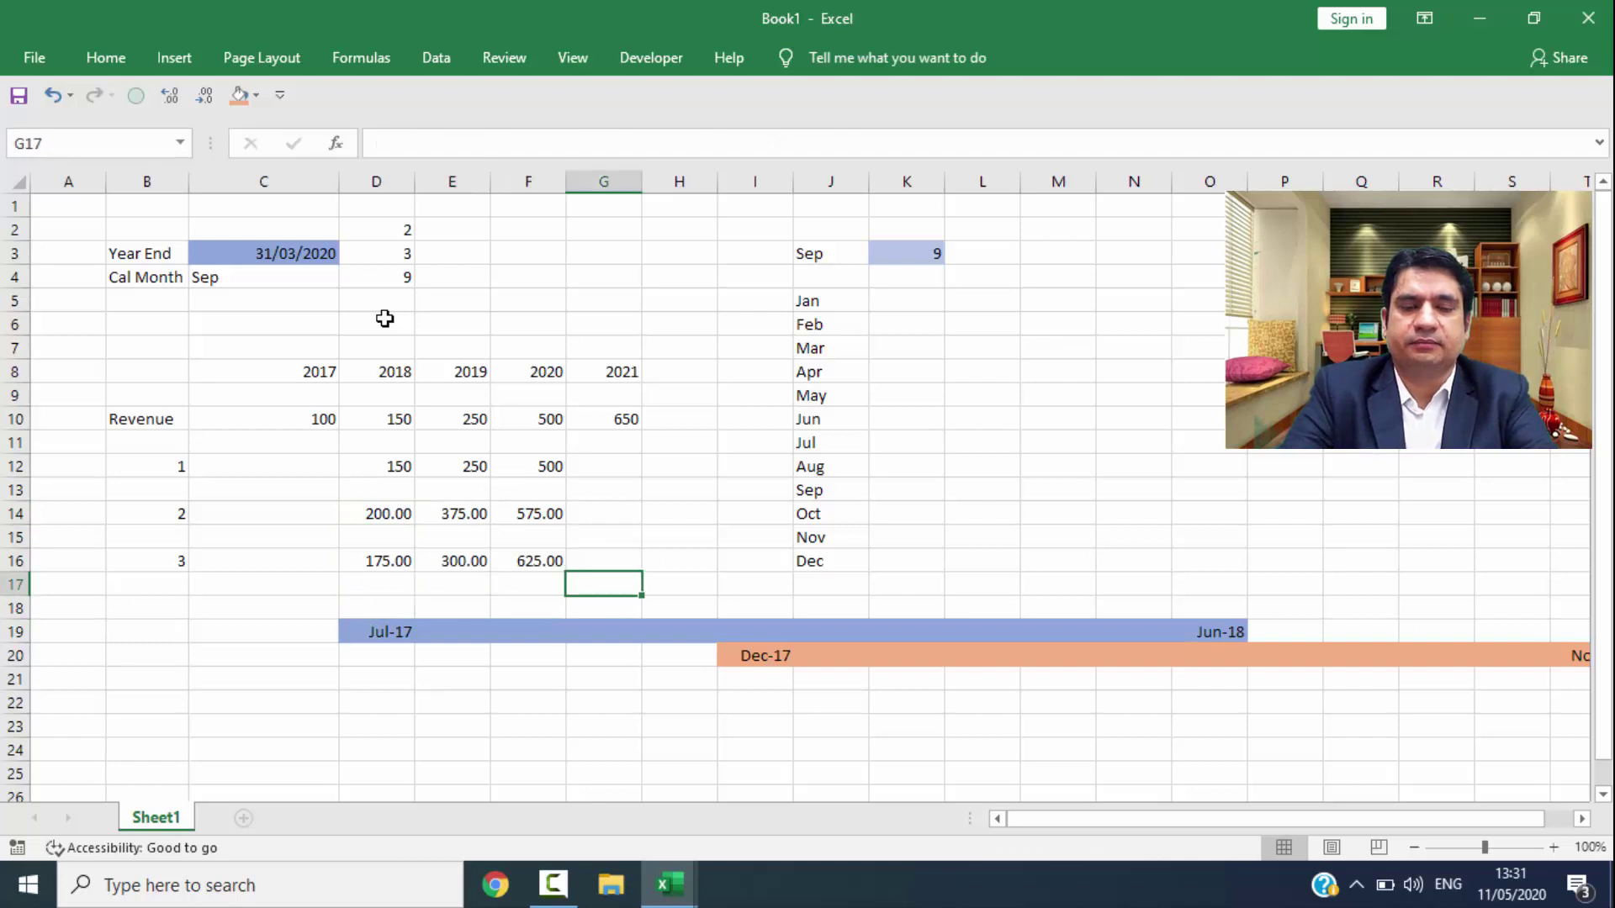
key(Right)
key(Right)
key(Right)
key(Right)
key(ctrl+Up)
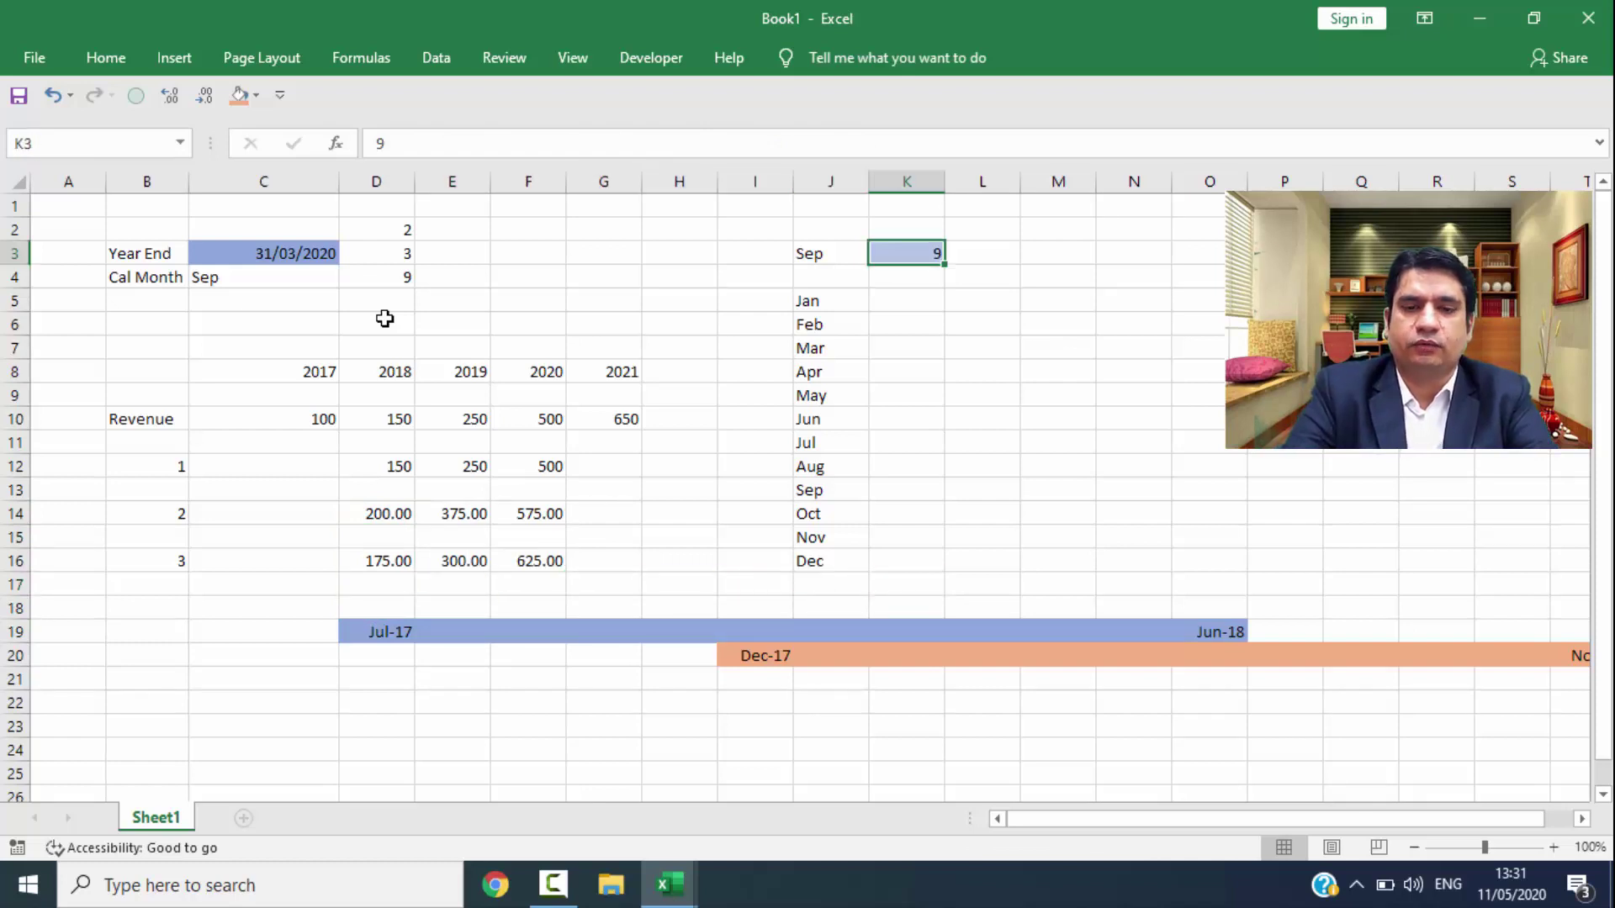
text(1)
key(Return)
Step: Review the Year End date and month cells in C3:D4 after recalculation
key(Left)
key(Left)
key(Left)
key(Left)
key(Left)
key(Left)
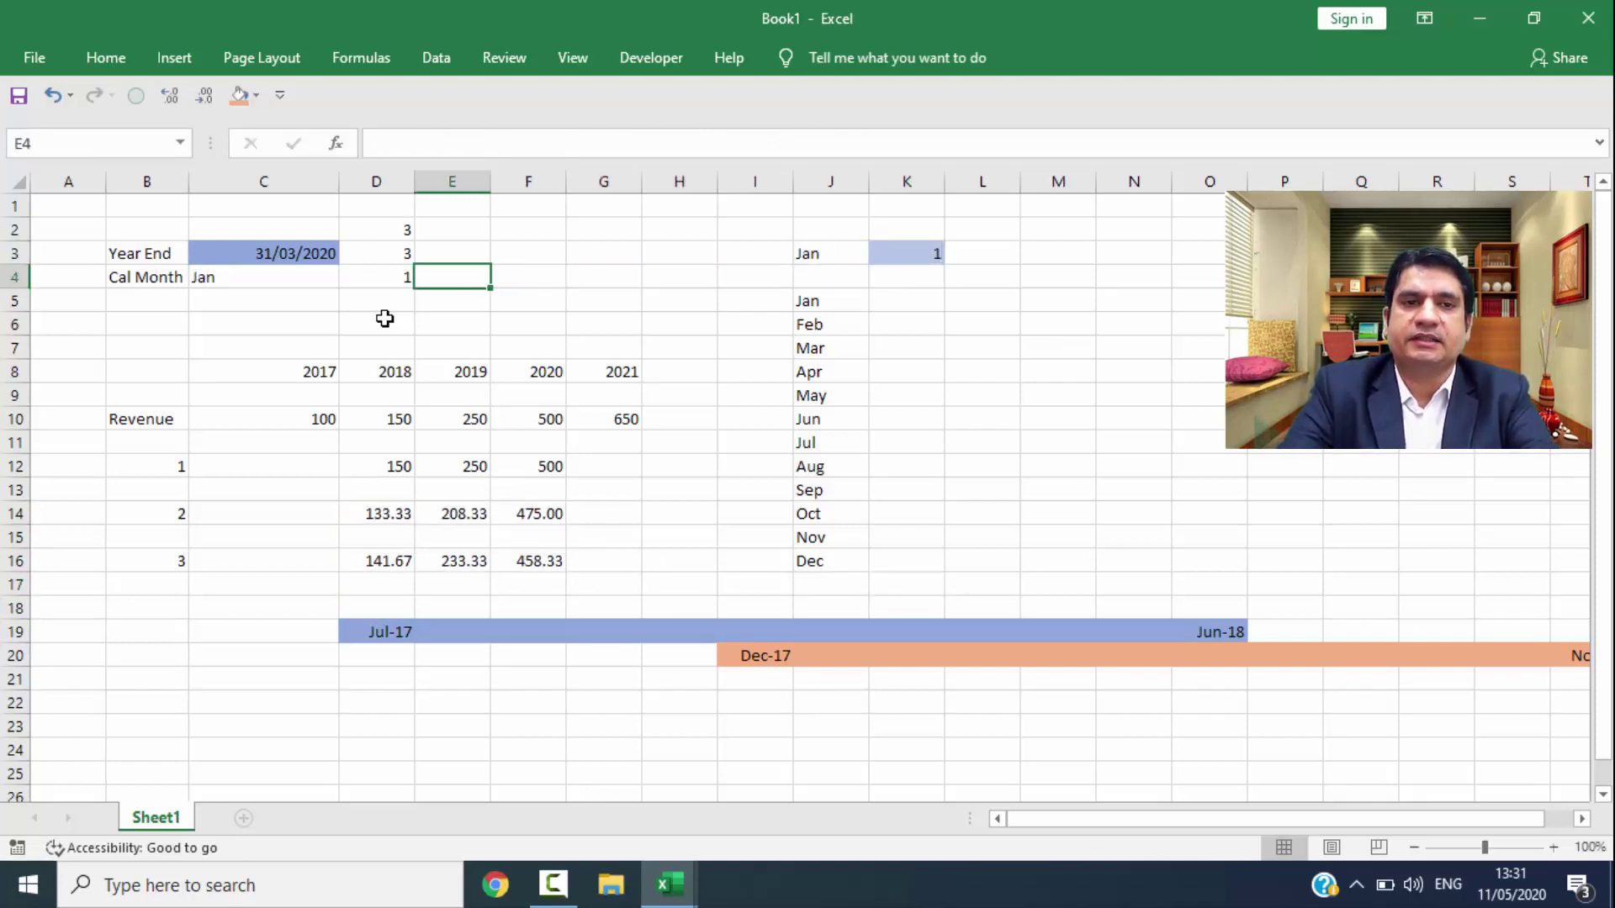
key(Left)
key(Up)
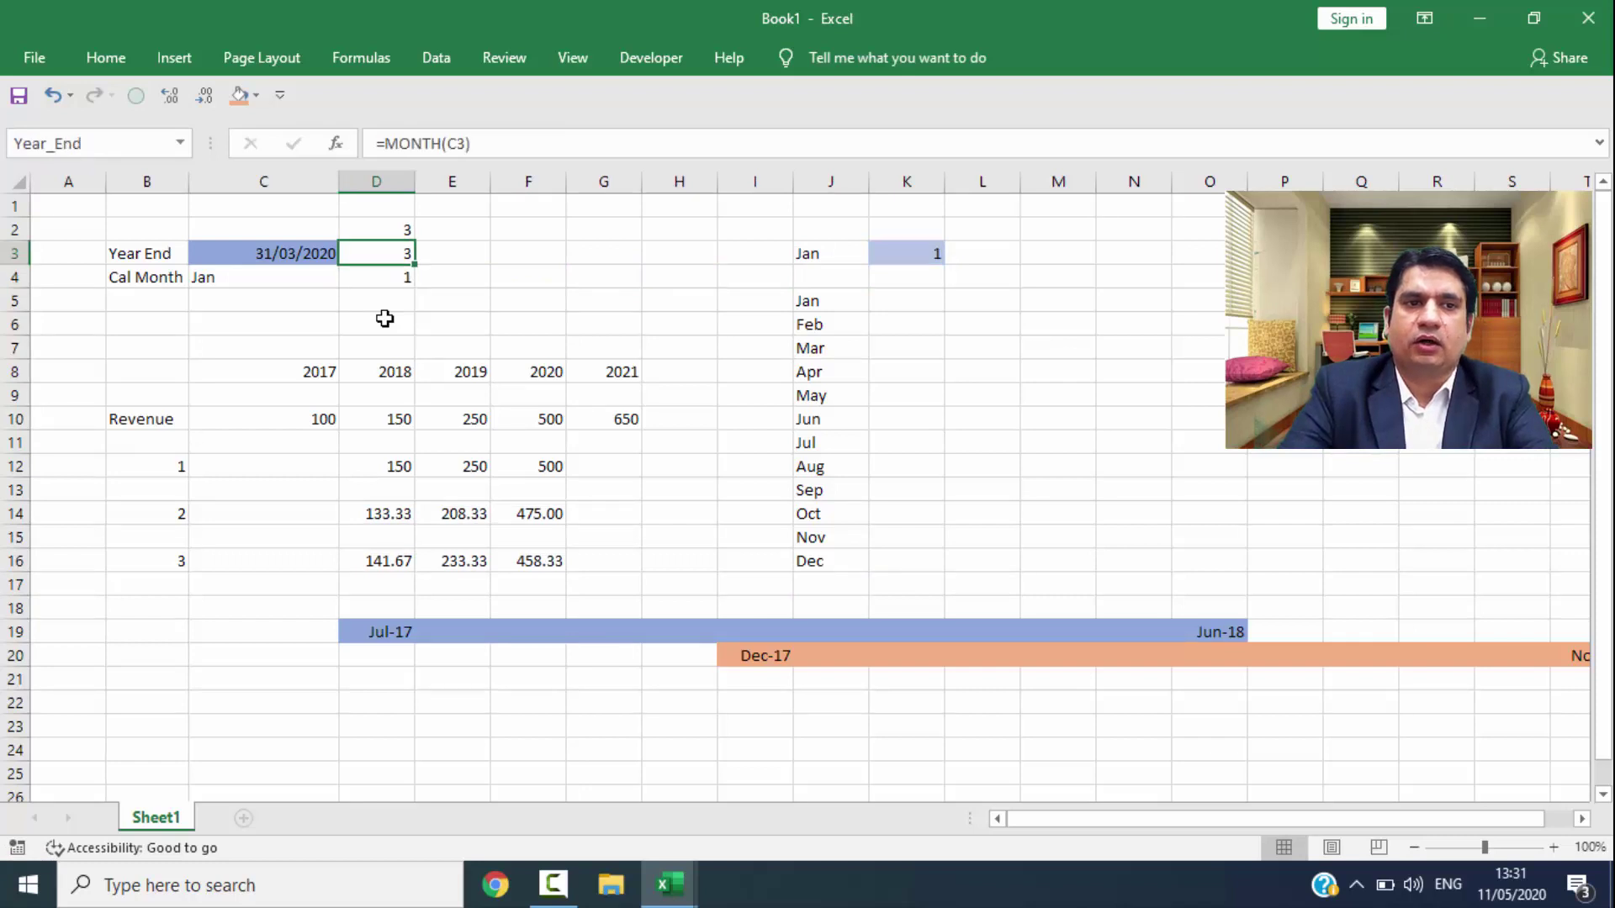
key(Left)
key(shift+Right)
key(Down)
key(Right)
key(Down)
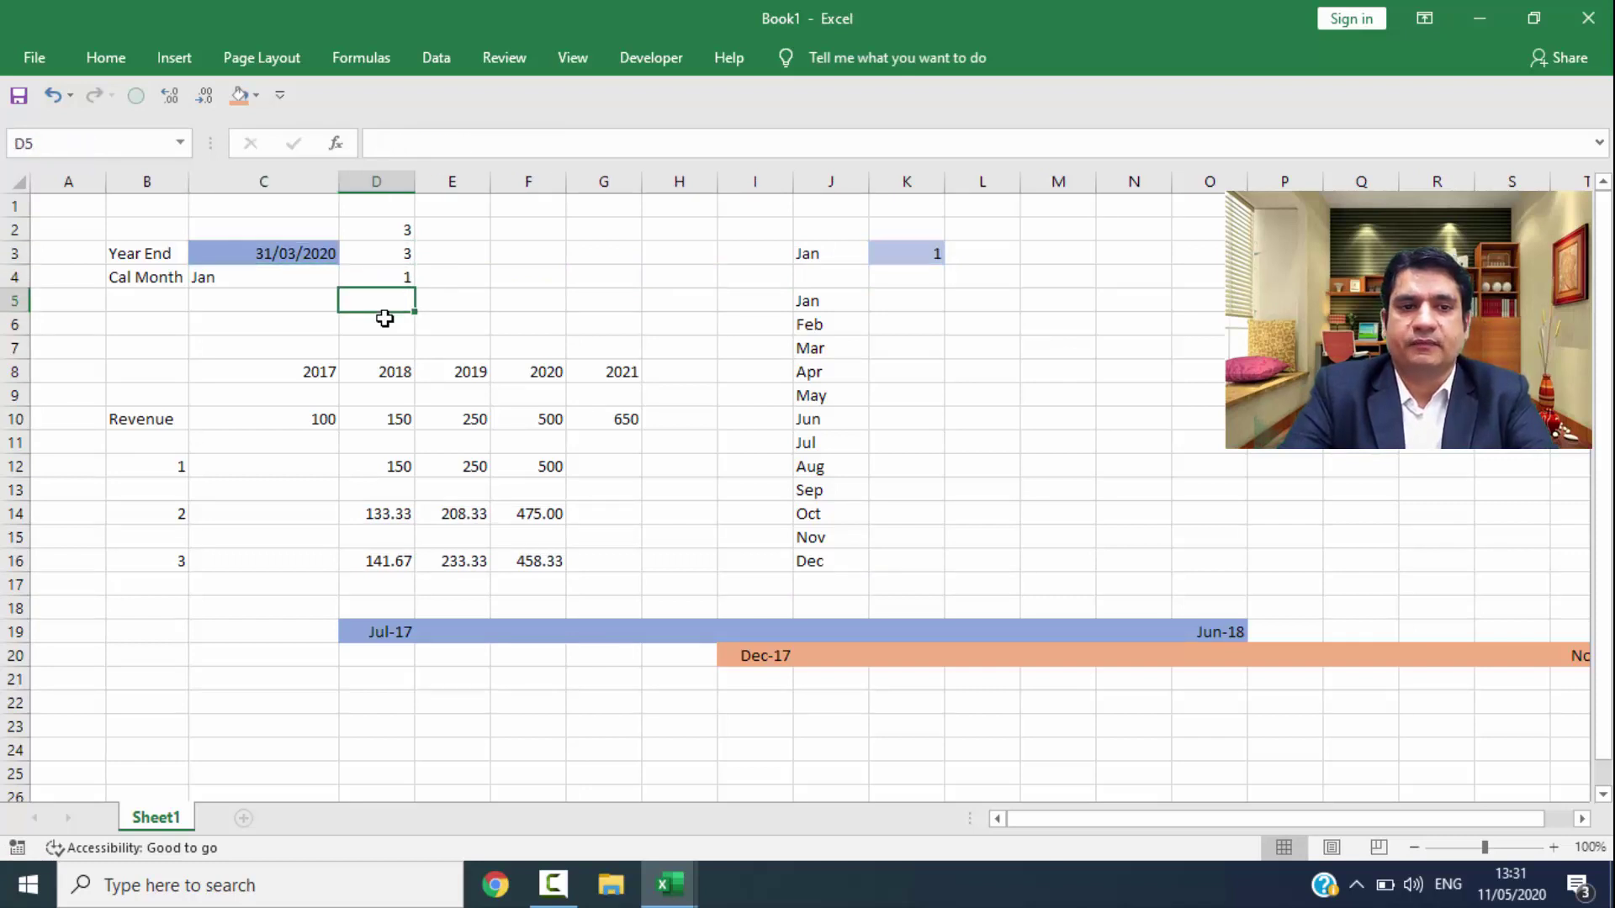
key(Down)
key(Down)
key(Down)
key(Down)
key(Down)
key(Down)
text(=)
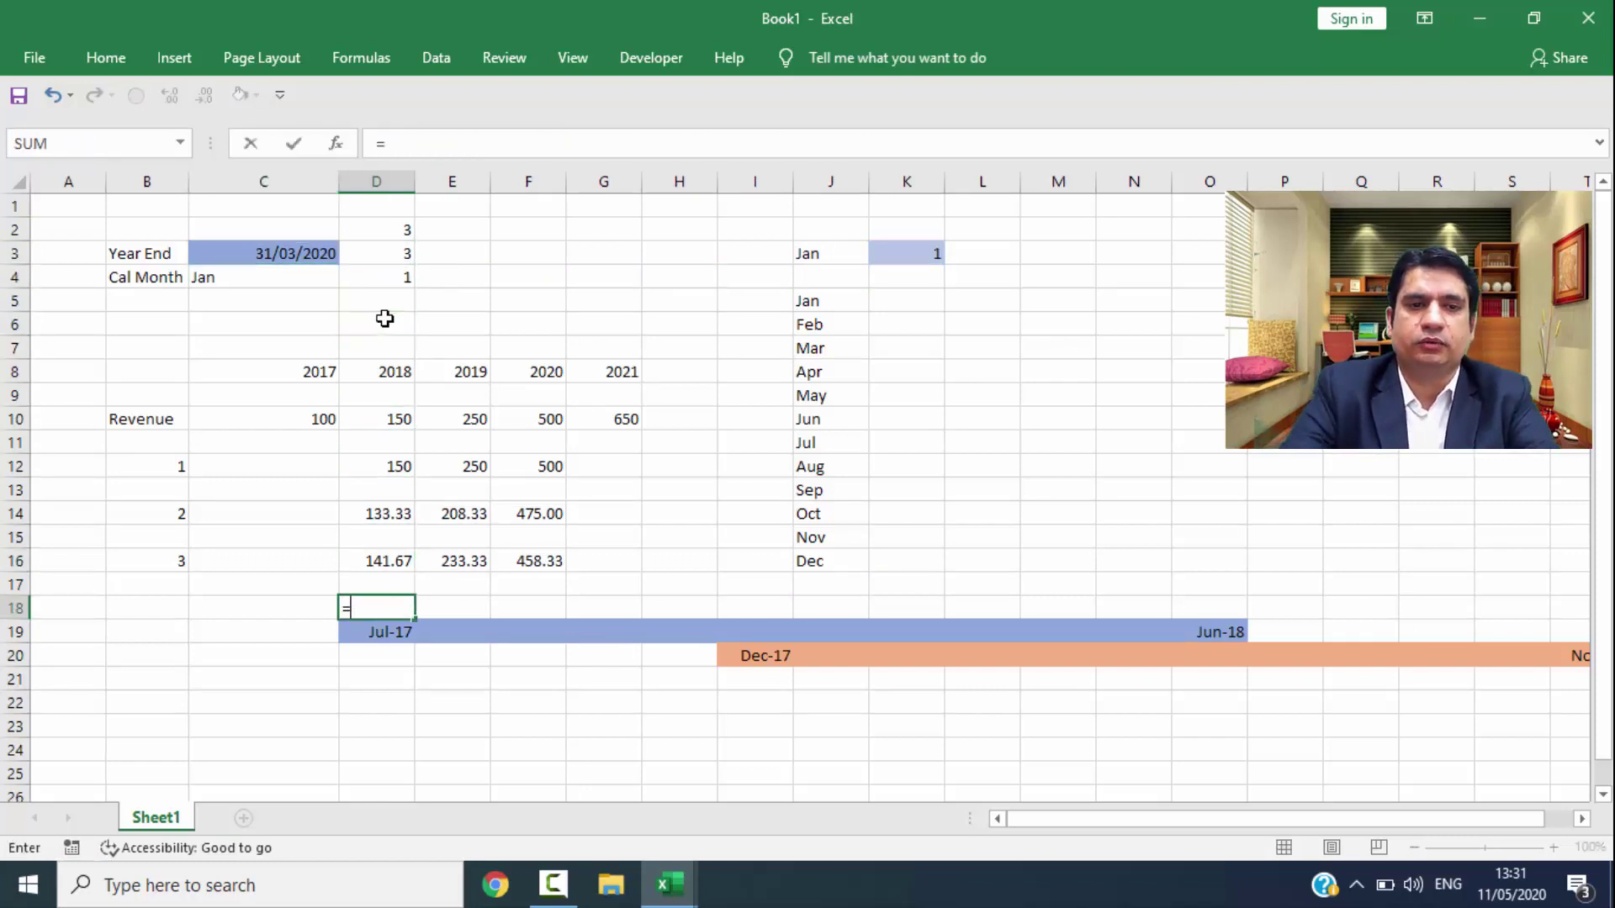
key(Up)
key(Up)
key(Up)
key(Up)
key(Up)
text(/)
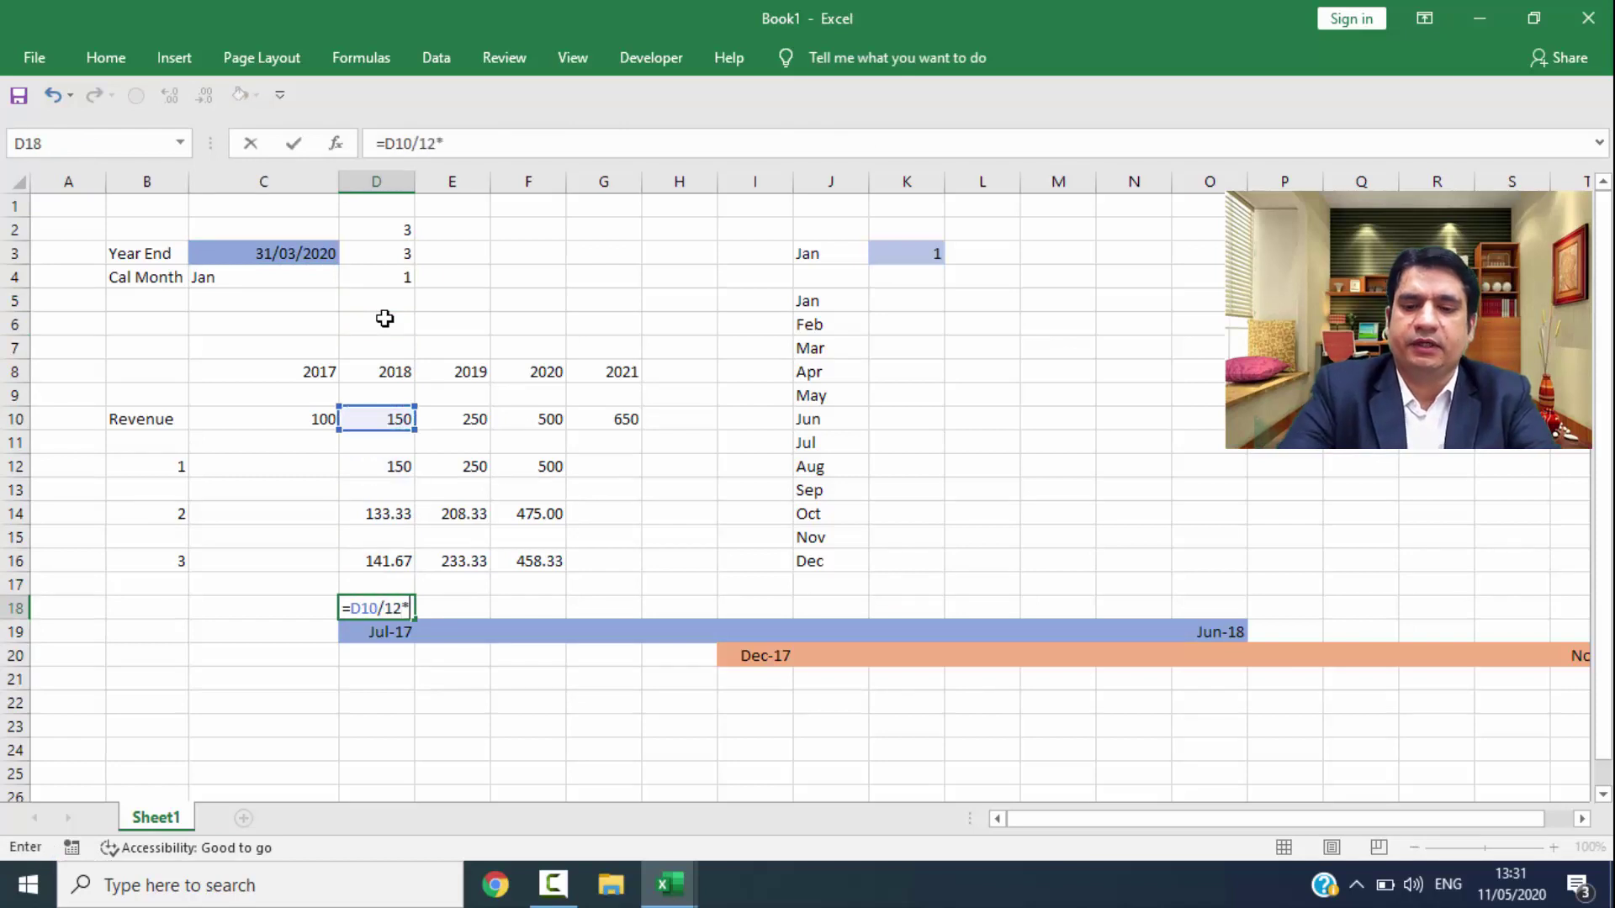
text(12*10)
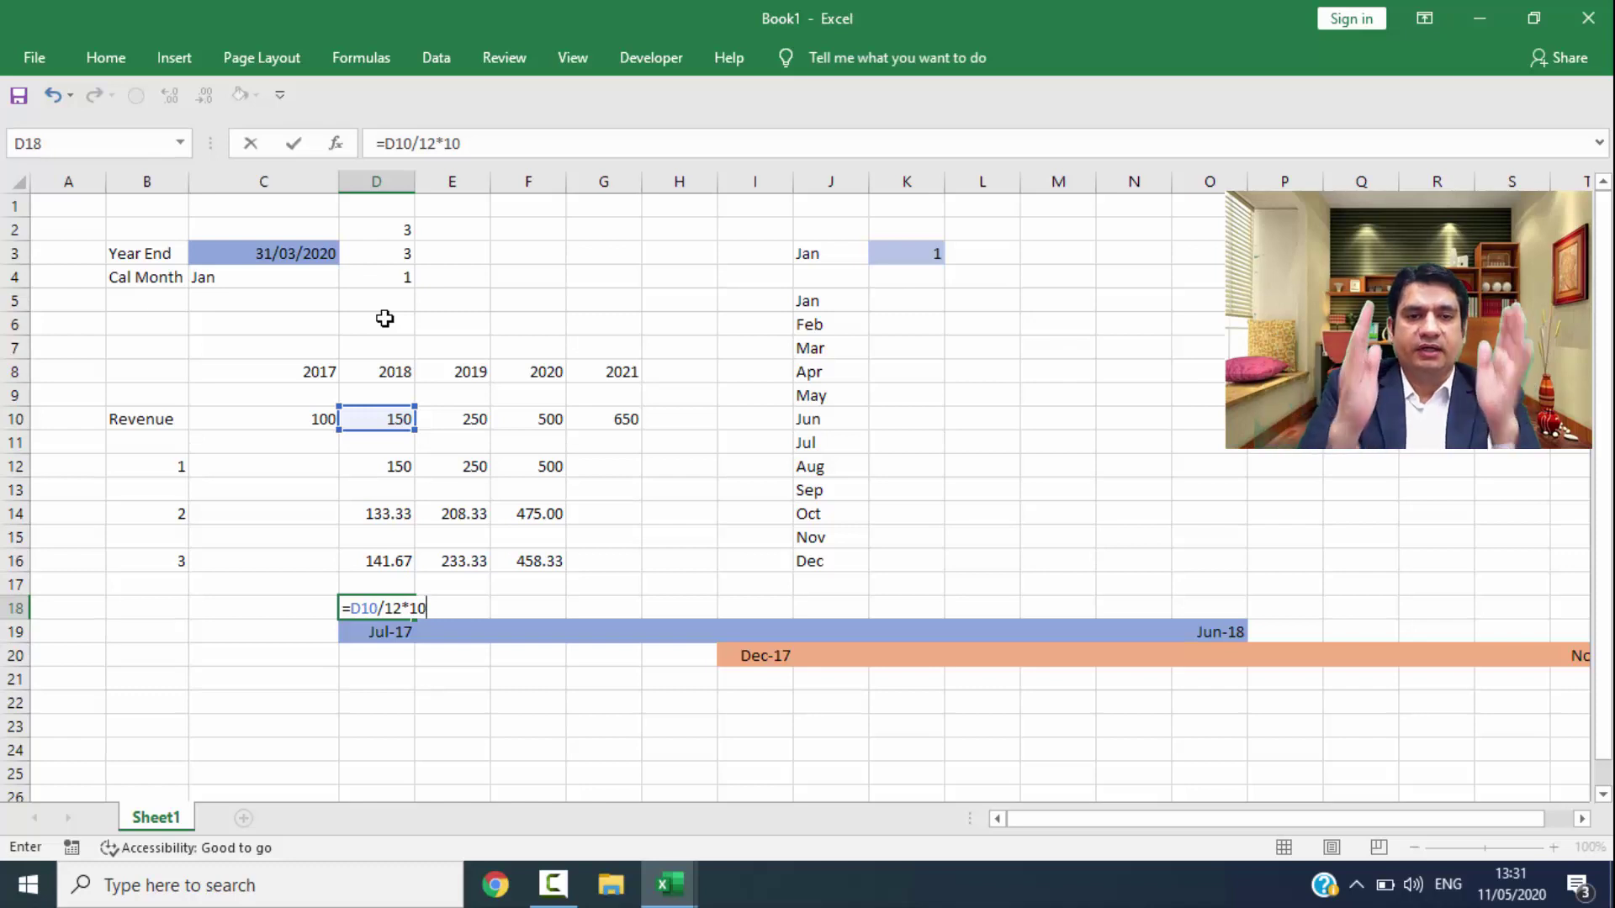
text(+)
key(Left)
key(Up)
key(Up)
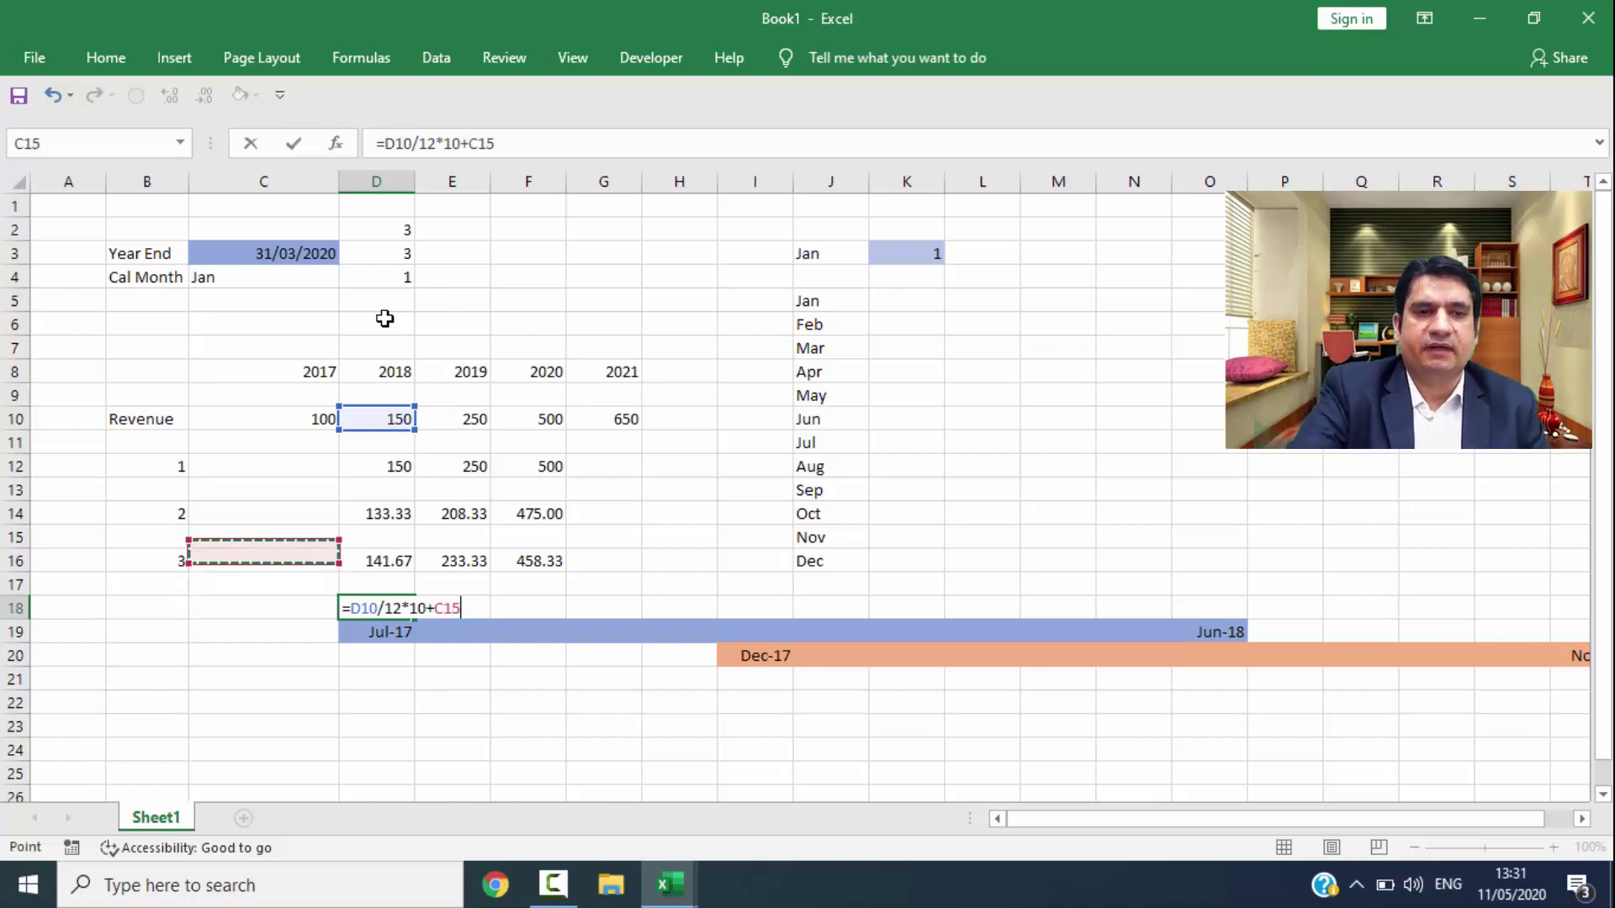
key(Up)
key(Up)
key(Up)
key(Up)
key(Up)
text(/)
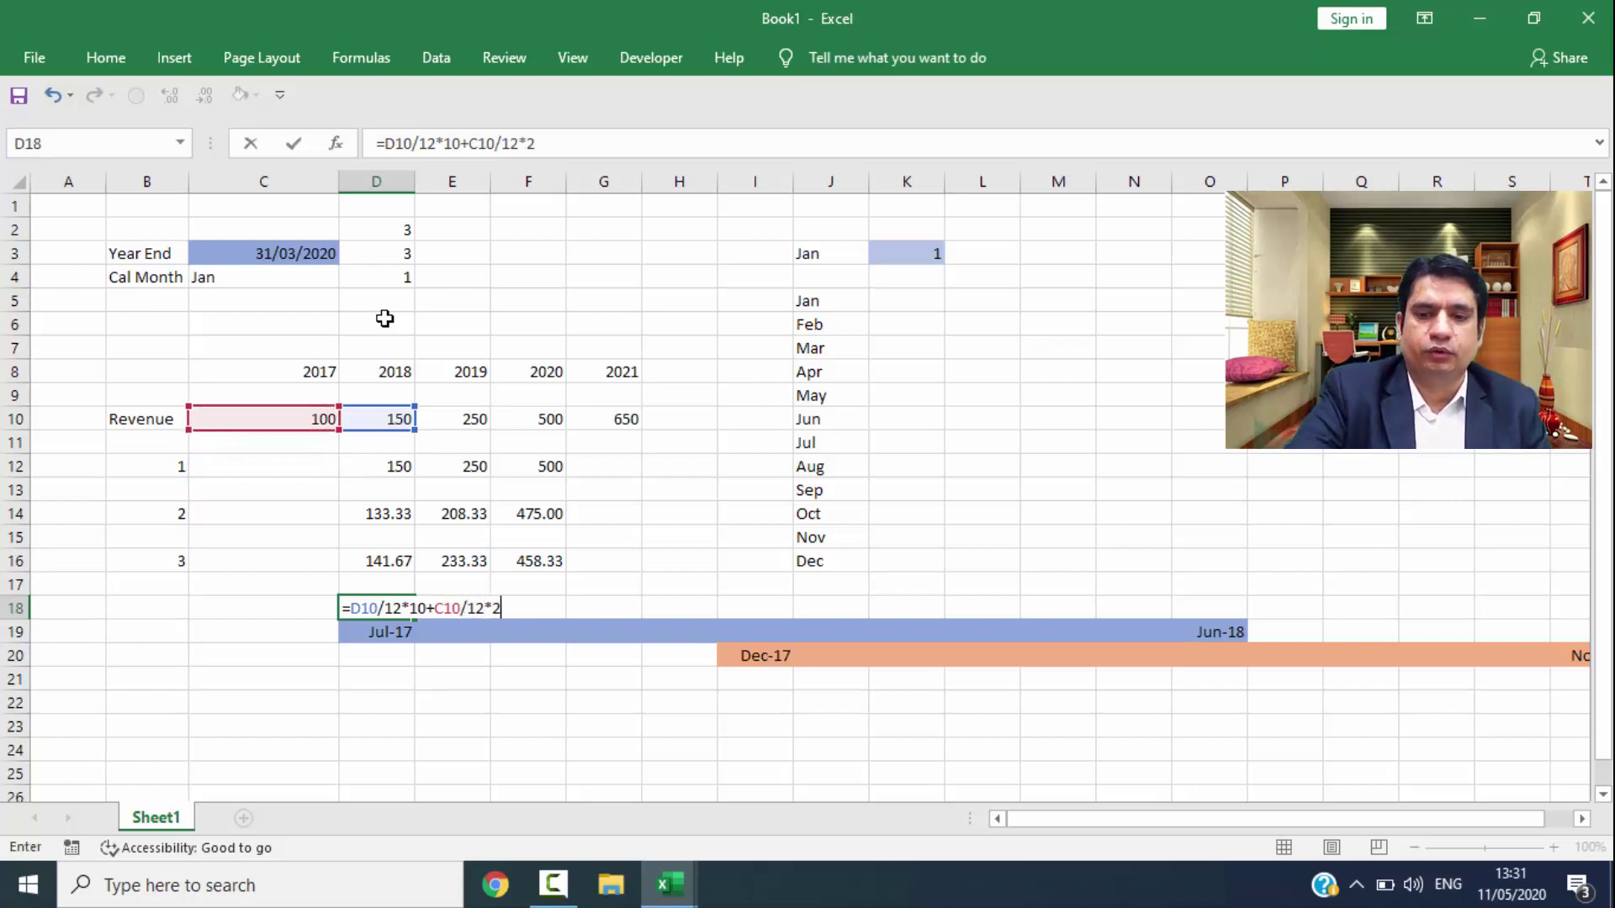
key(ctrl+Return)
key(shift+Right)
key(shift+Right)
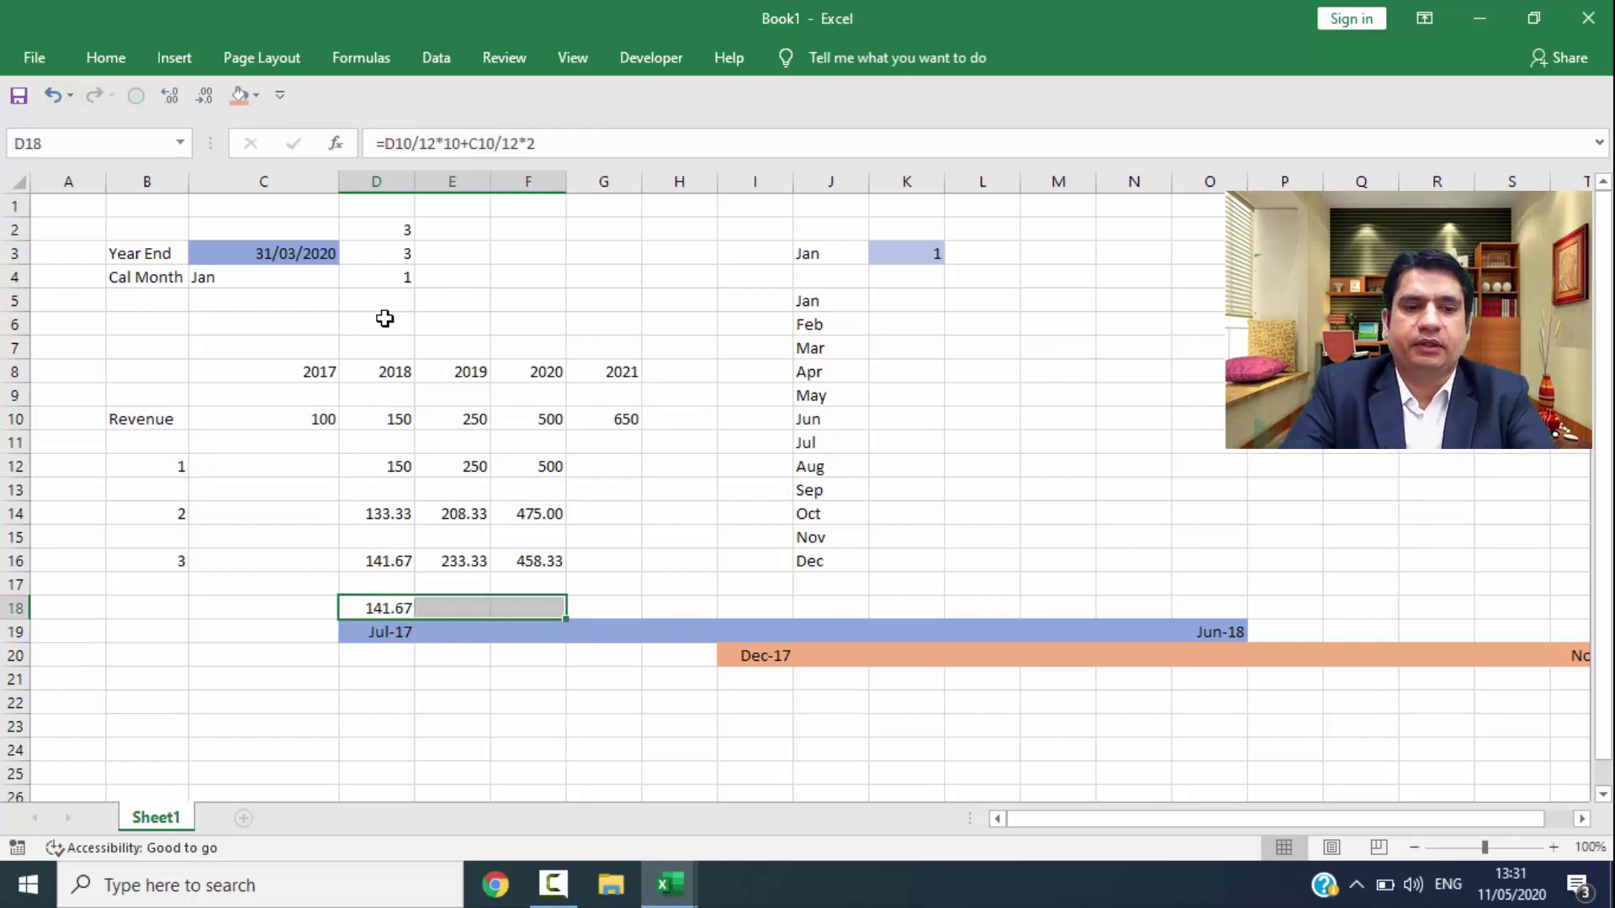
key(ctrl+r)
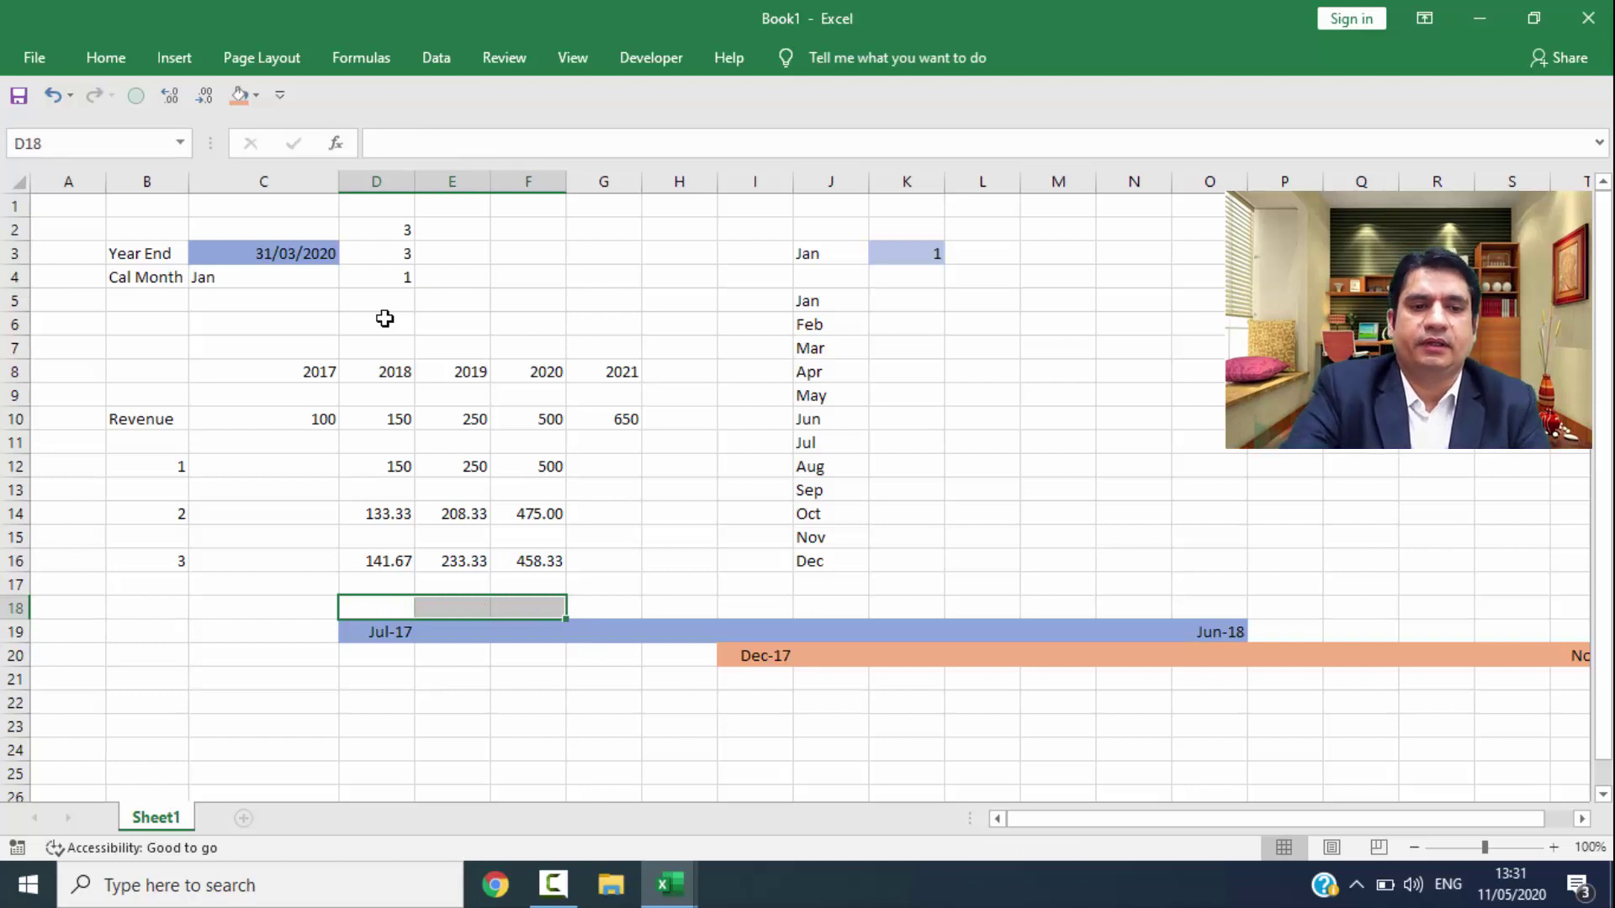
key(shift+space)
Step: Clear rows 18–21, removing the Jul-17 and Dec-17 timeline bars
key(shift+Down)
key(shift+Down)
key(shift+Down)
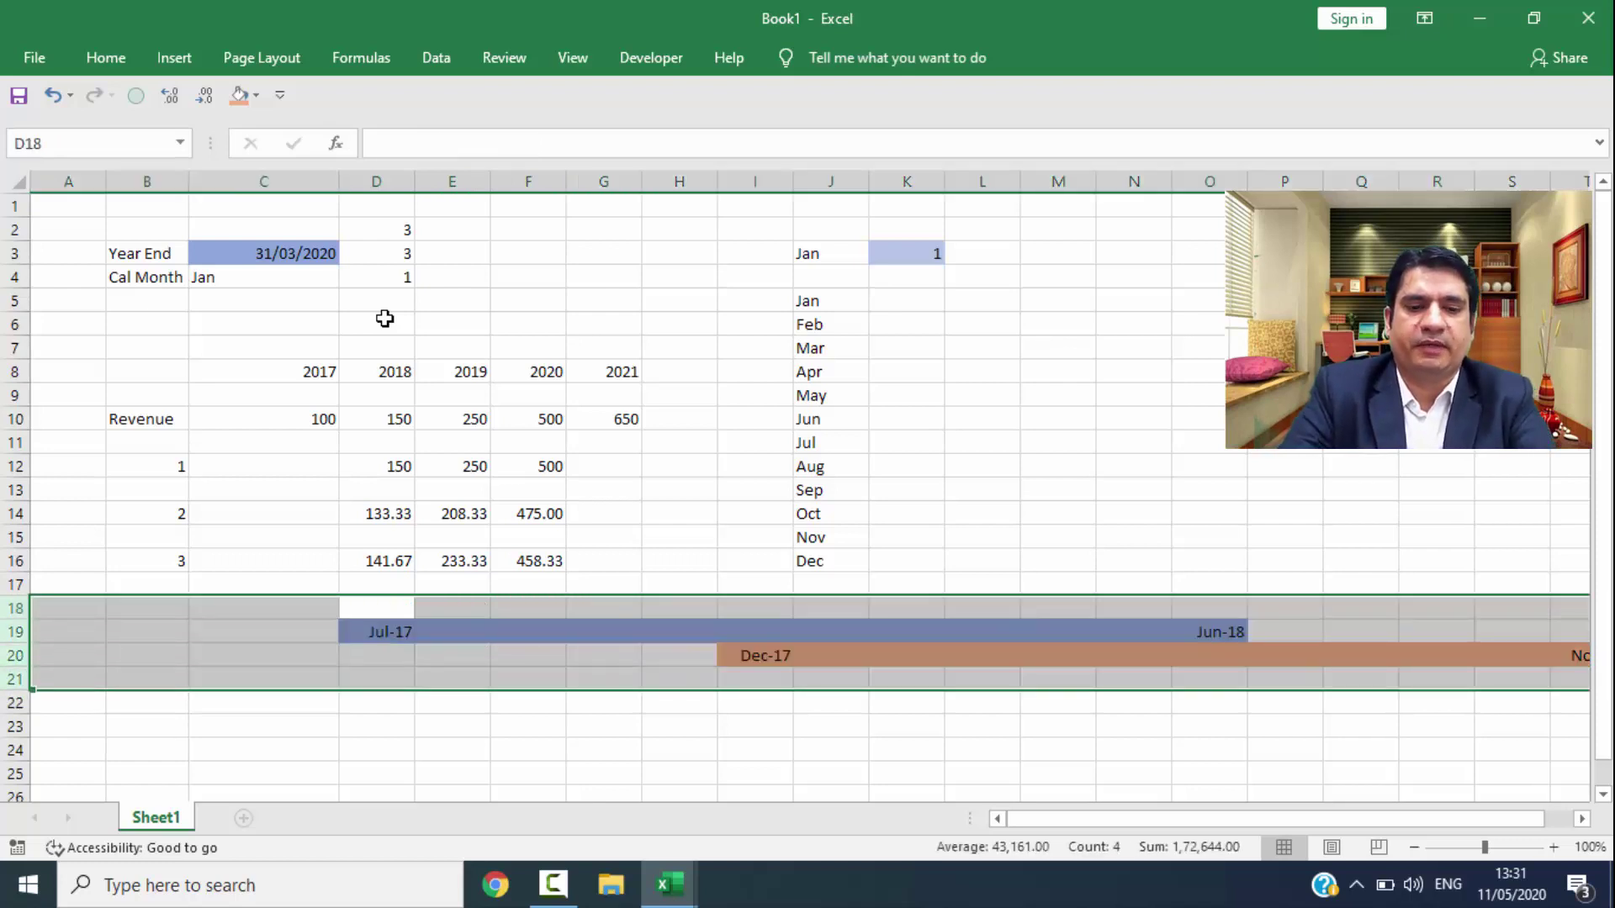
key(Delete)
key(Left)
key(Left)
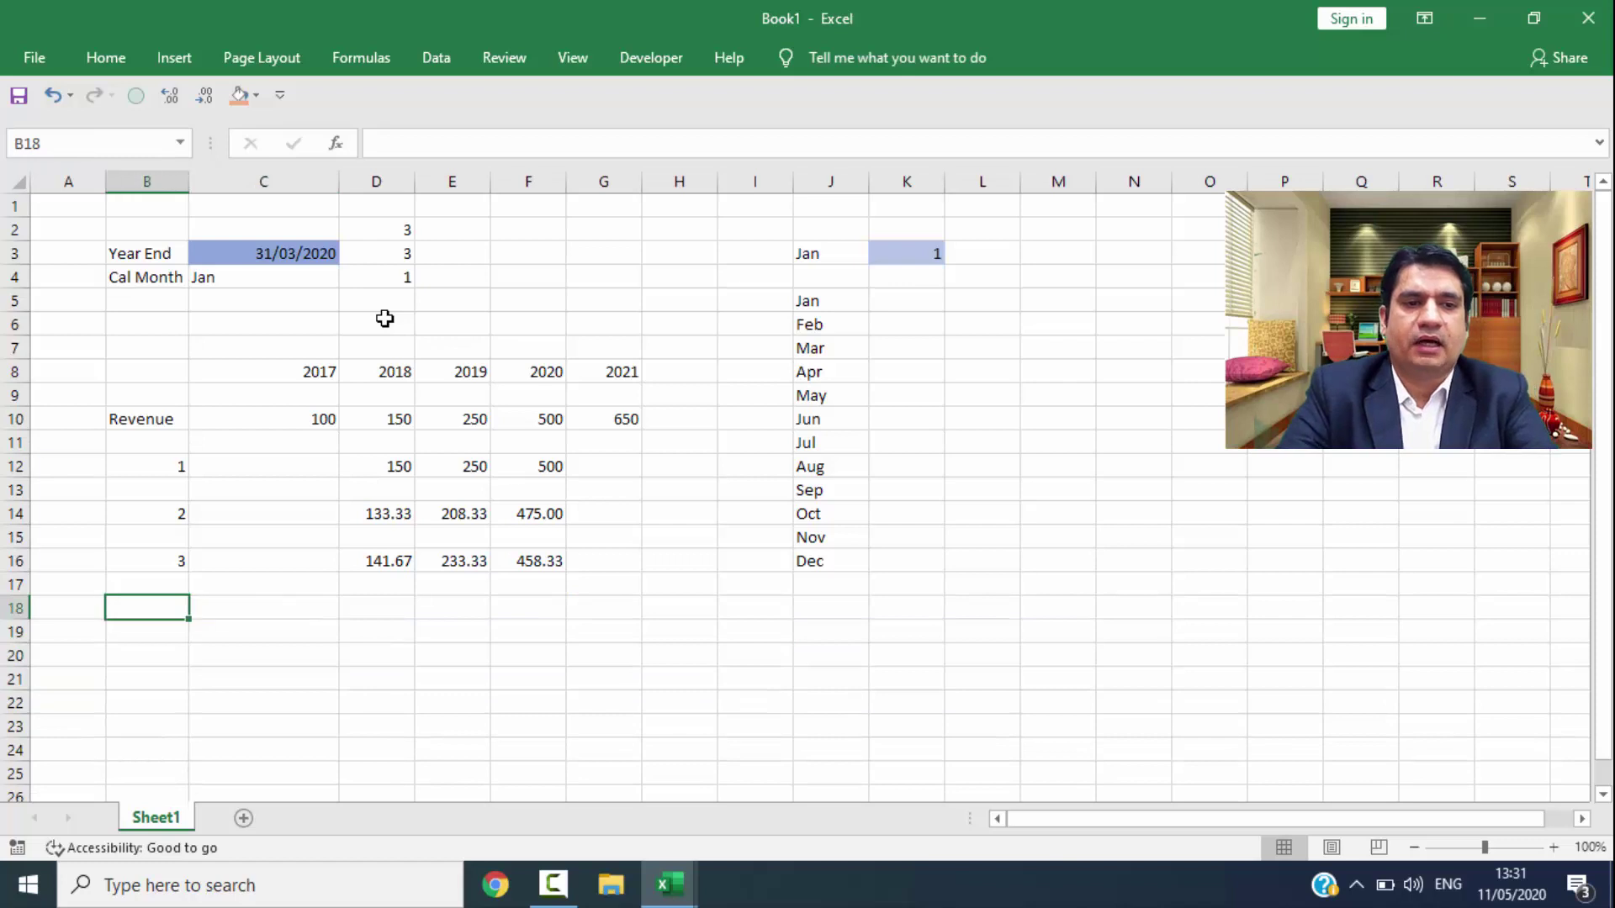
key(Down)
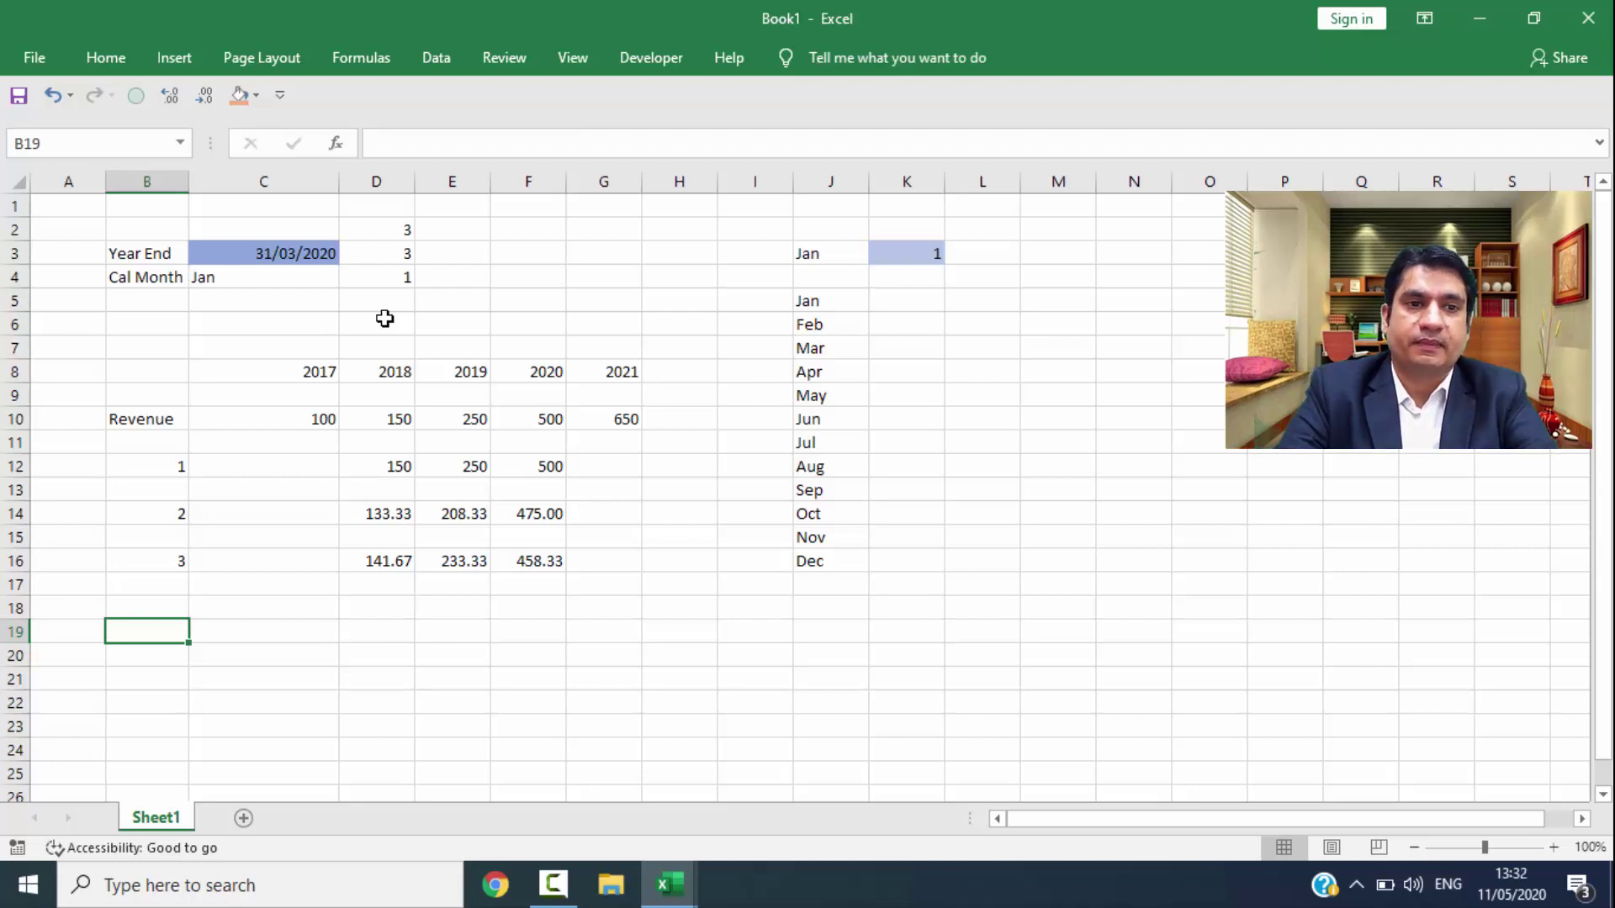
Step: Review the three scenario rows and the Revenue figures above them
key(Up)
key(Up)
key(Up)
key(Up)
key(Up)
key(Up)
key(Up)
key(shift+Right)
key(shift+Right)
key(shift+Down)
key(shift+Down)
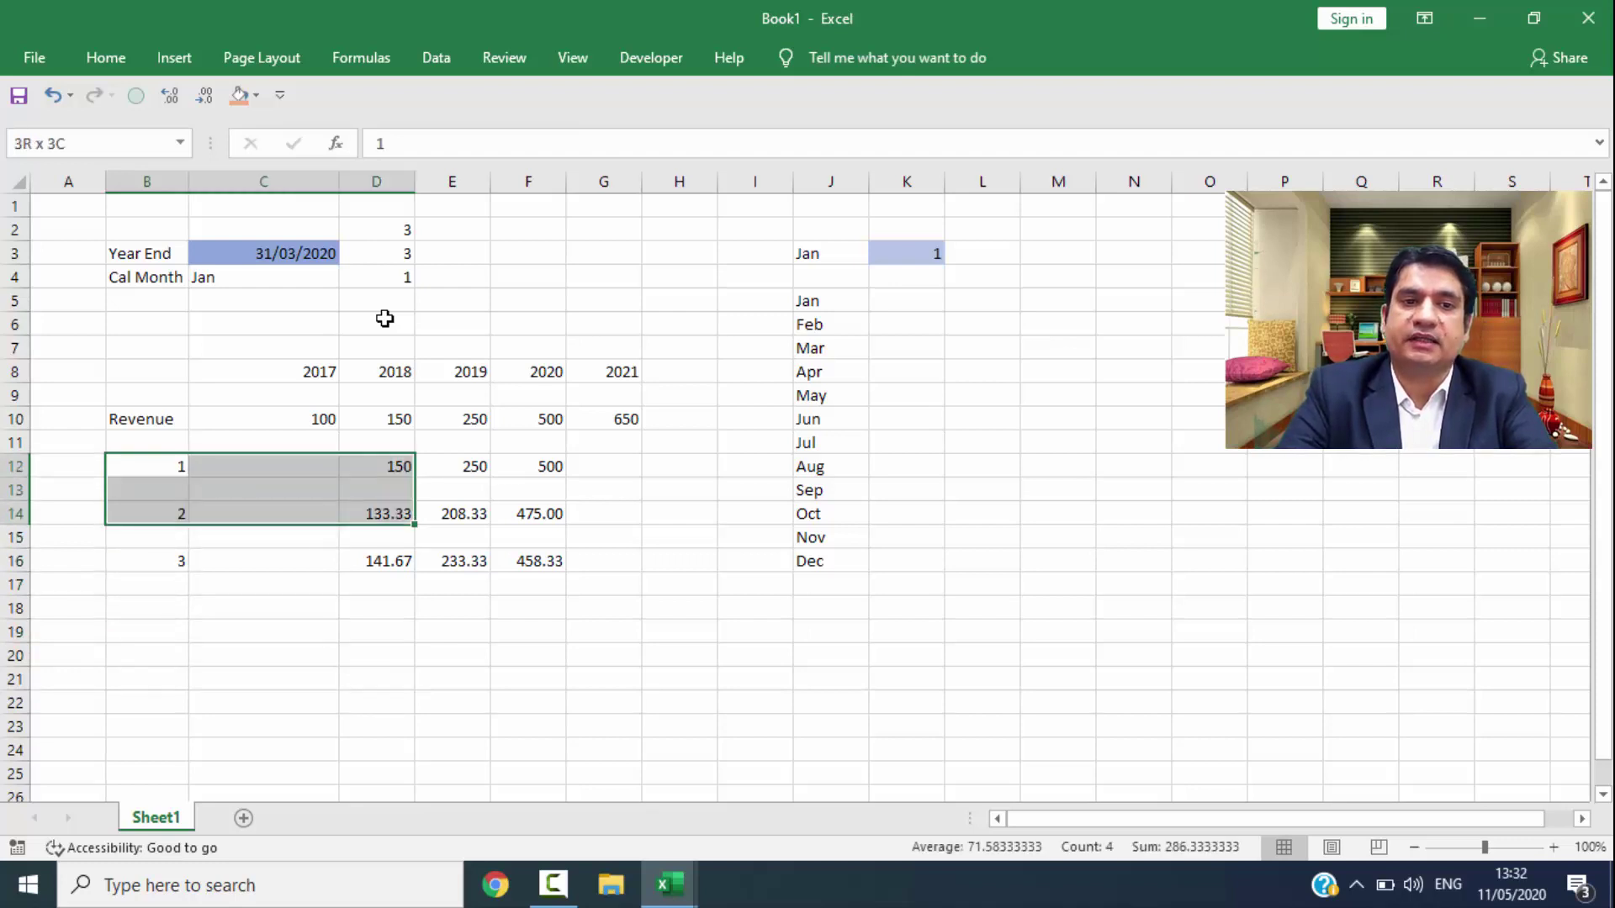
key(shift+Right)
key(shift+Right)
key(shift+Down)
key(shift+Down)
key(Up)
key(Up)
key(ctrl+shift+Right)
key(ctrl+shift+Right)
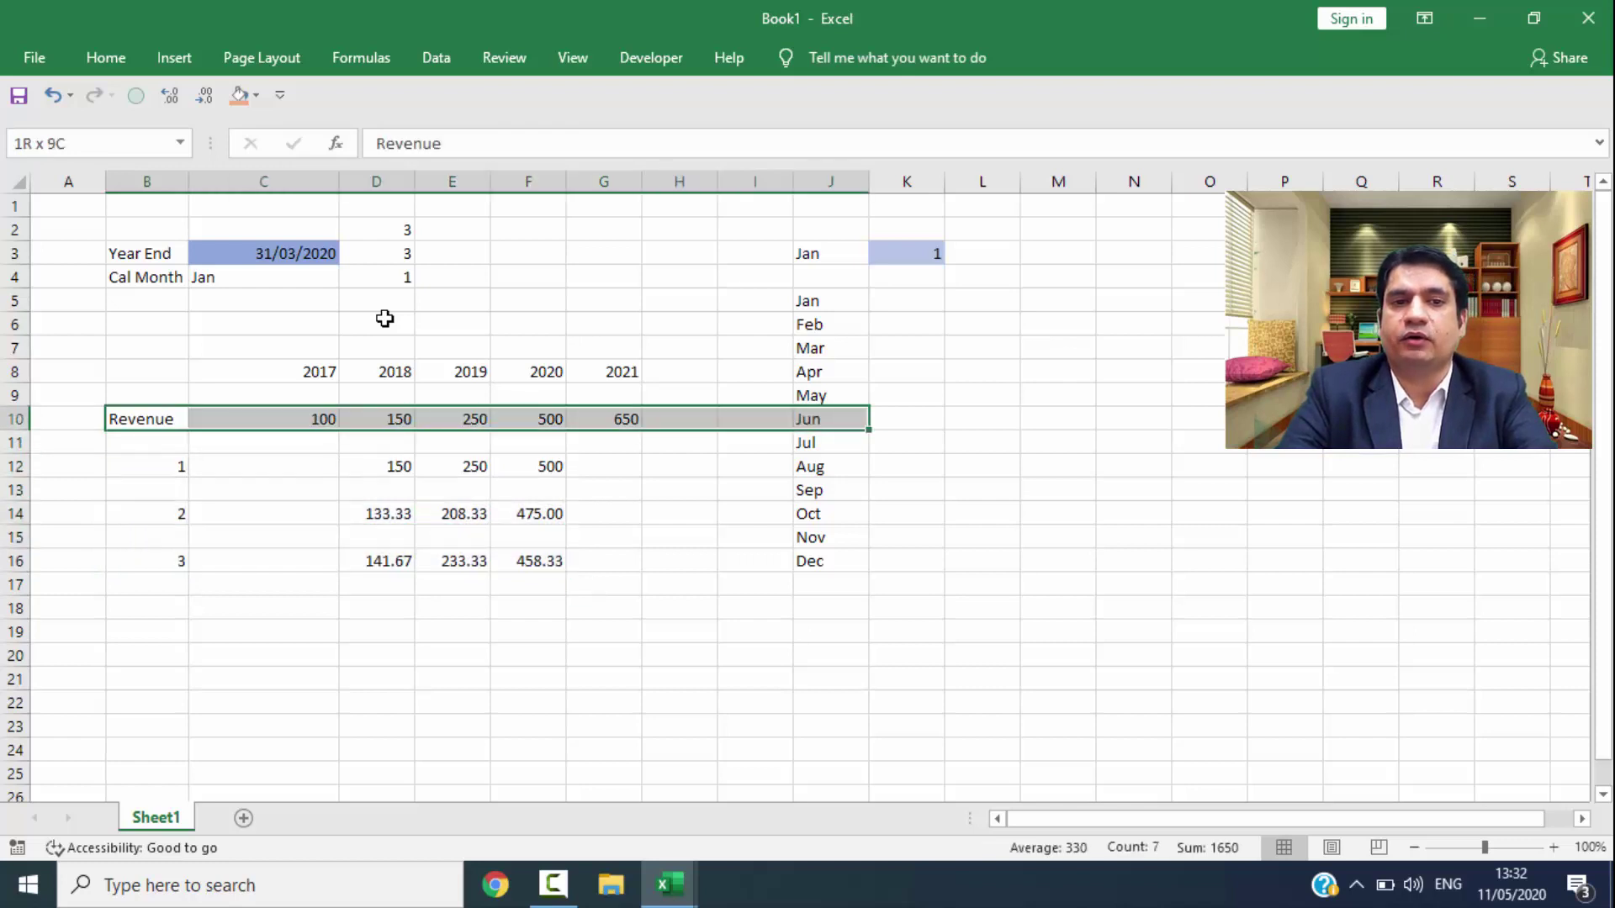
key(ctrl+shift+Left)
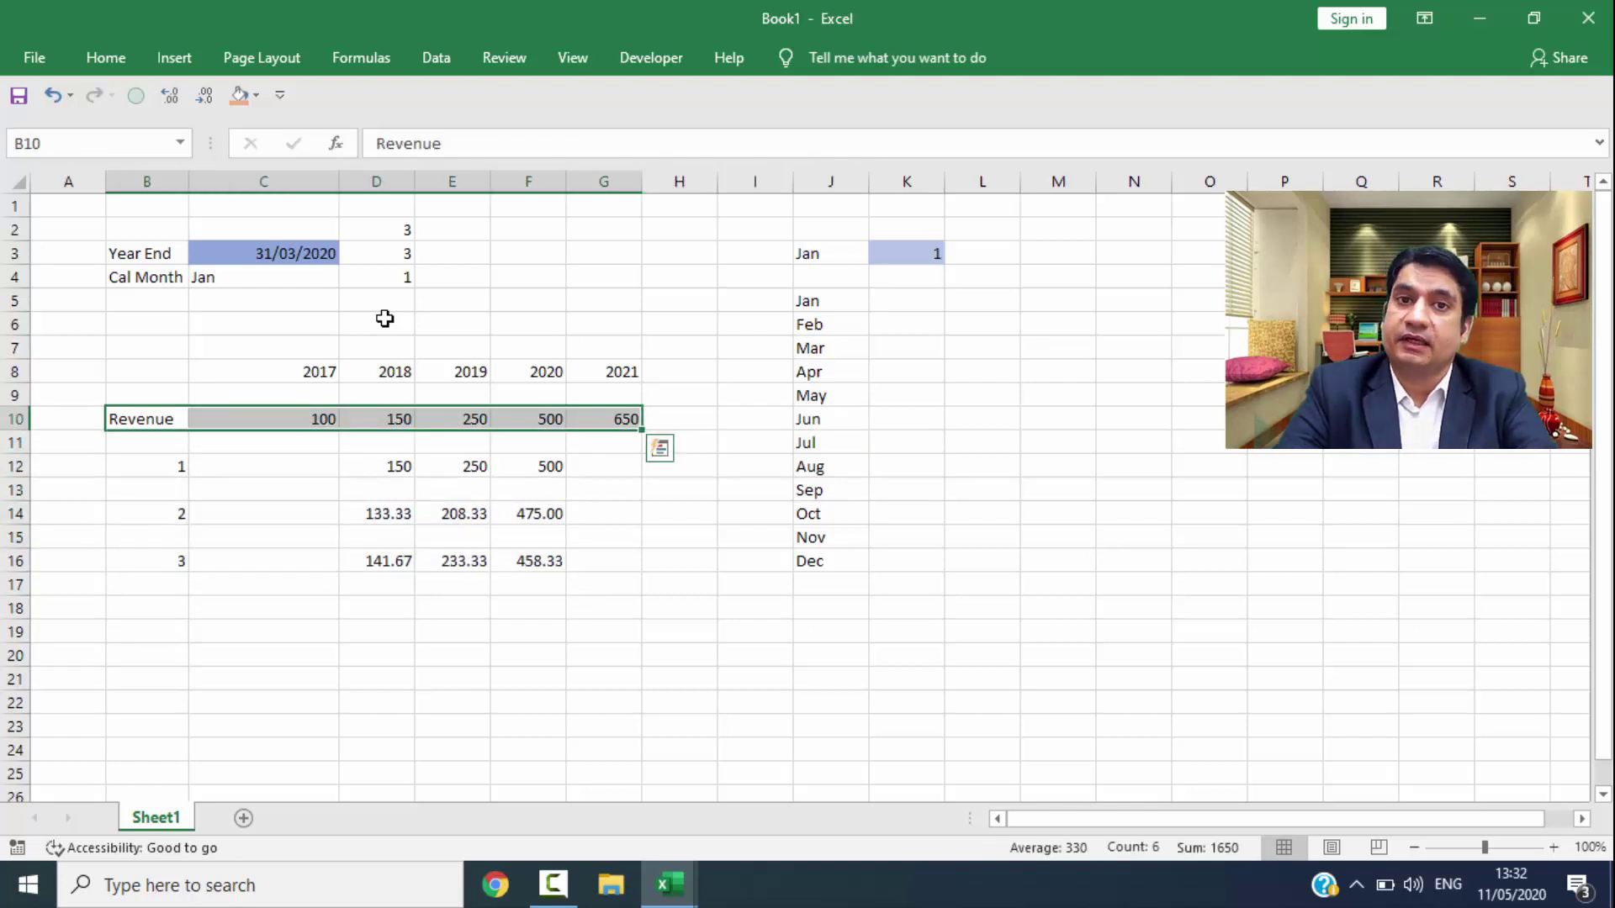
Step: Enter the label Revenue in B19
key(Down)
key(Down)
key(Down)
key(Down)
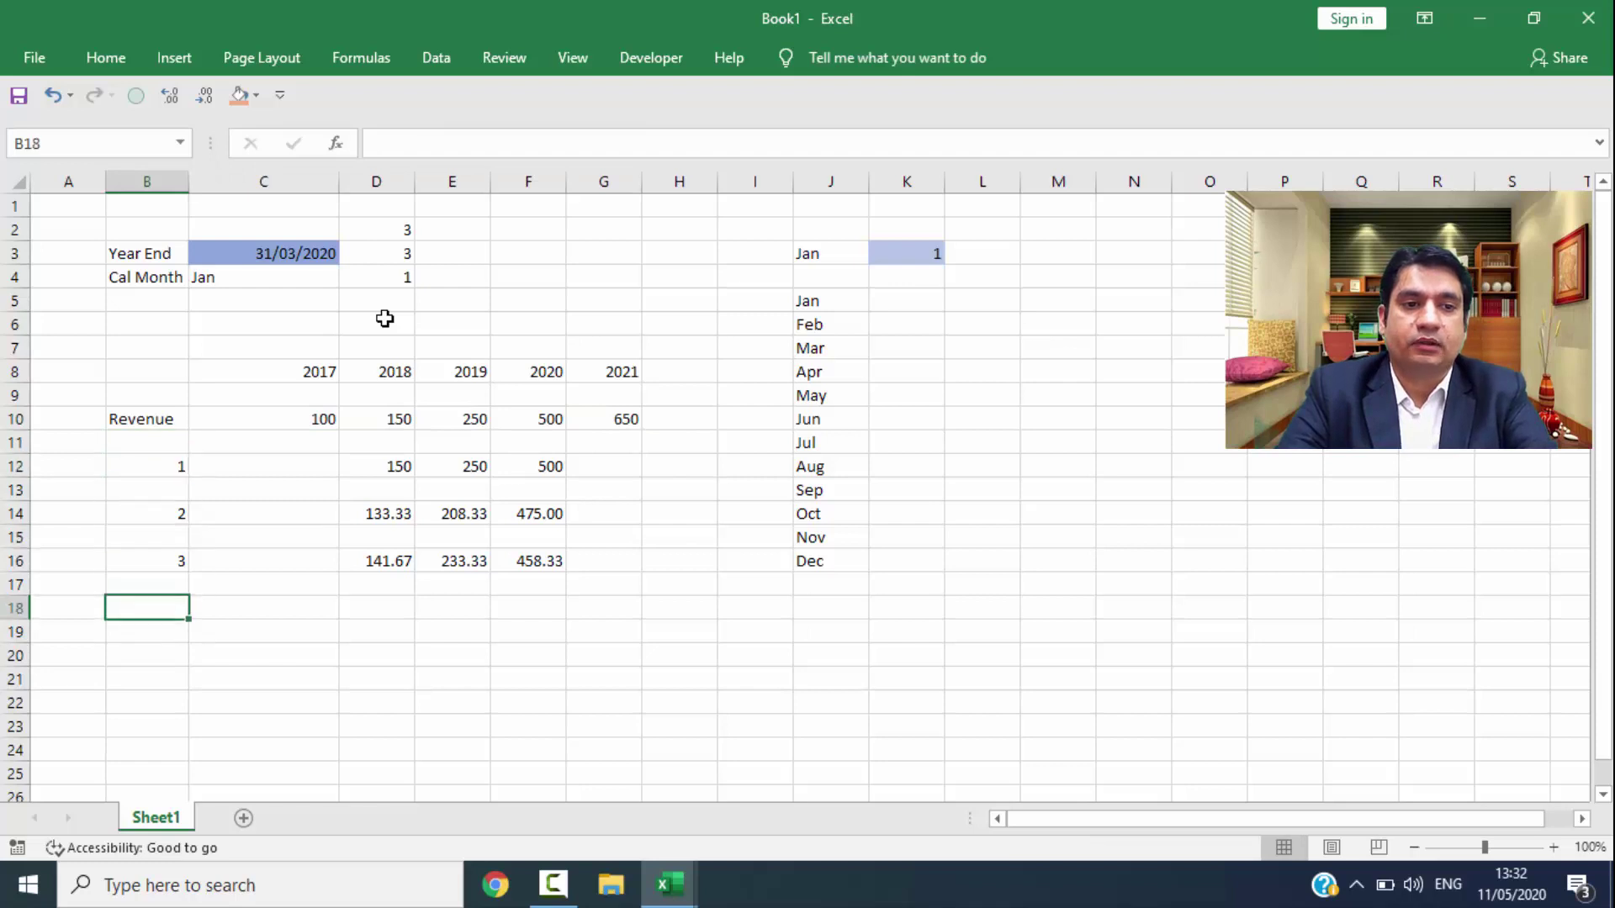
key(Down)
key(Down)
key(Up)
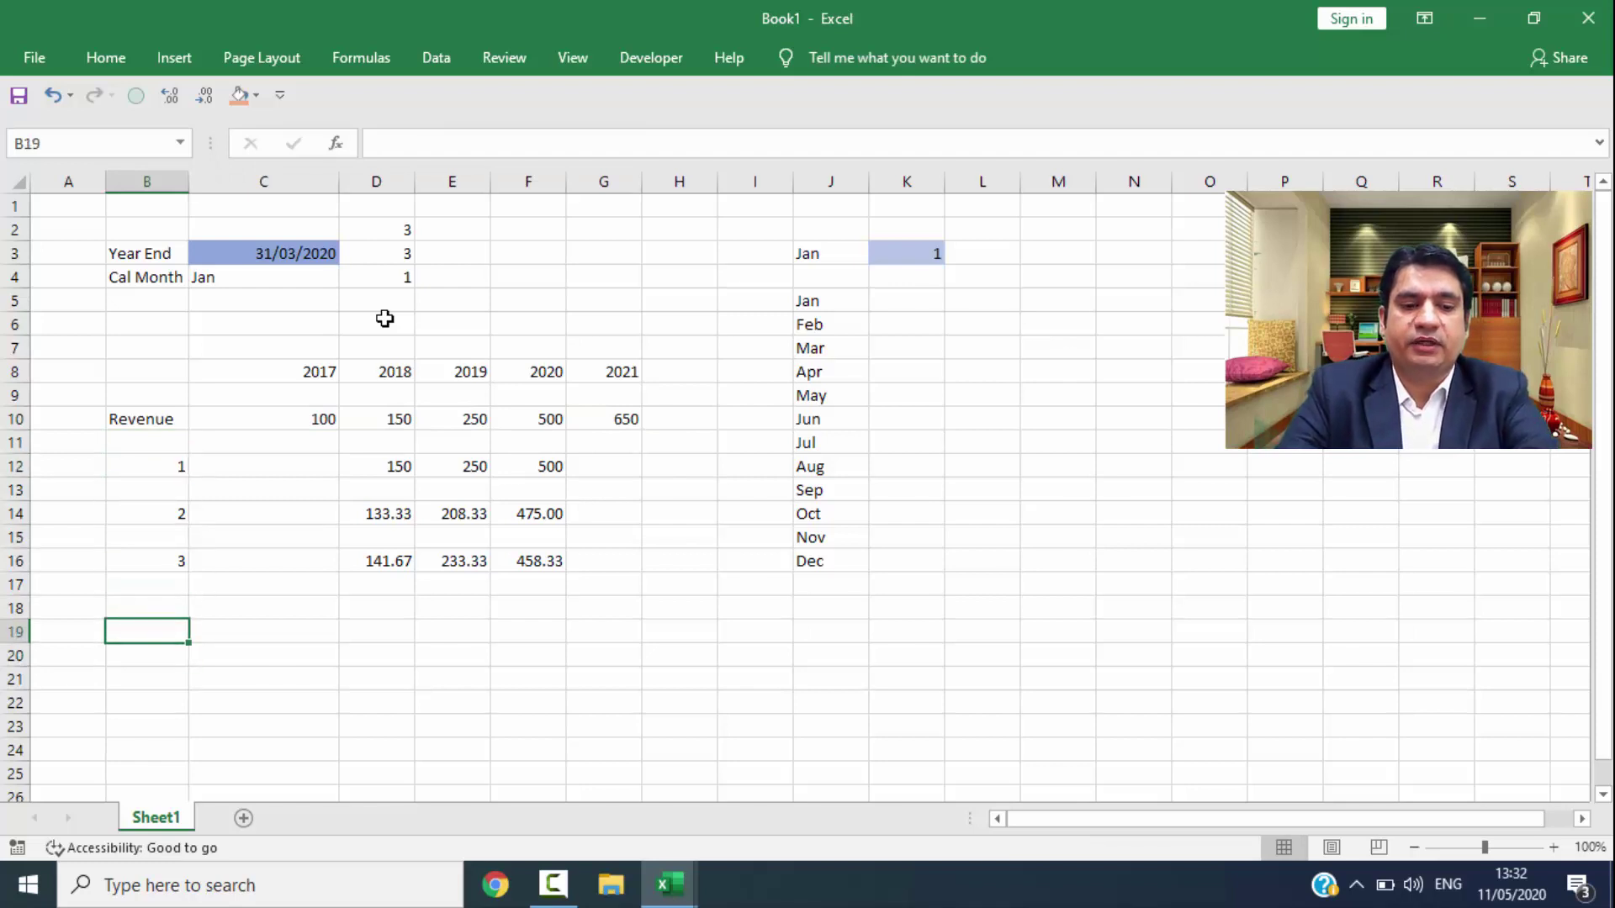
text(Revnue)
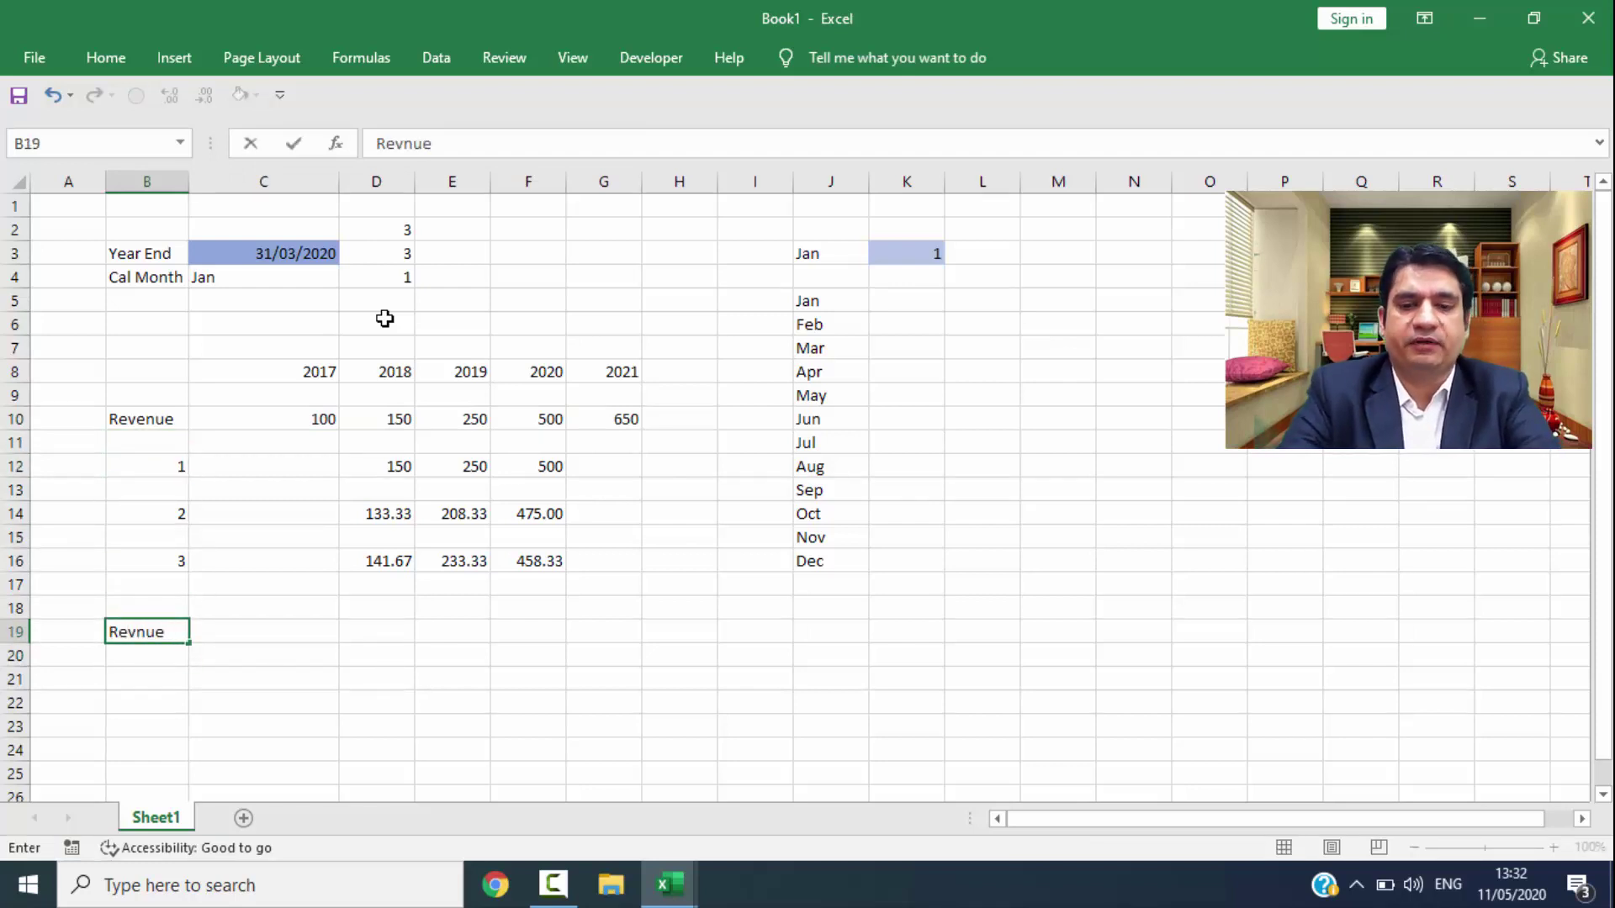
key(BackSpace)
key(BackSpace)
key(BackSpace)
text(enue)
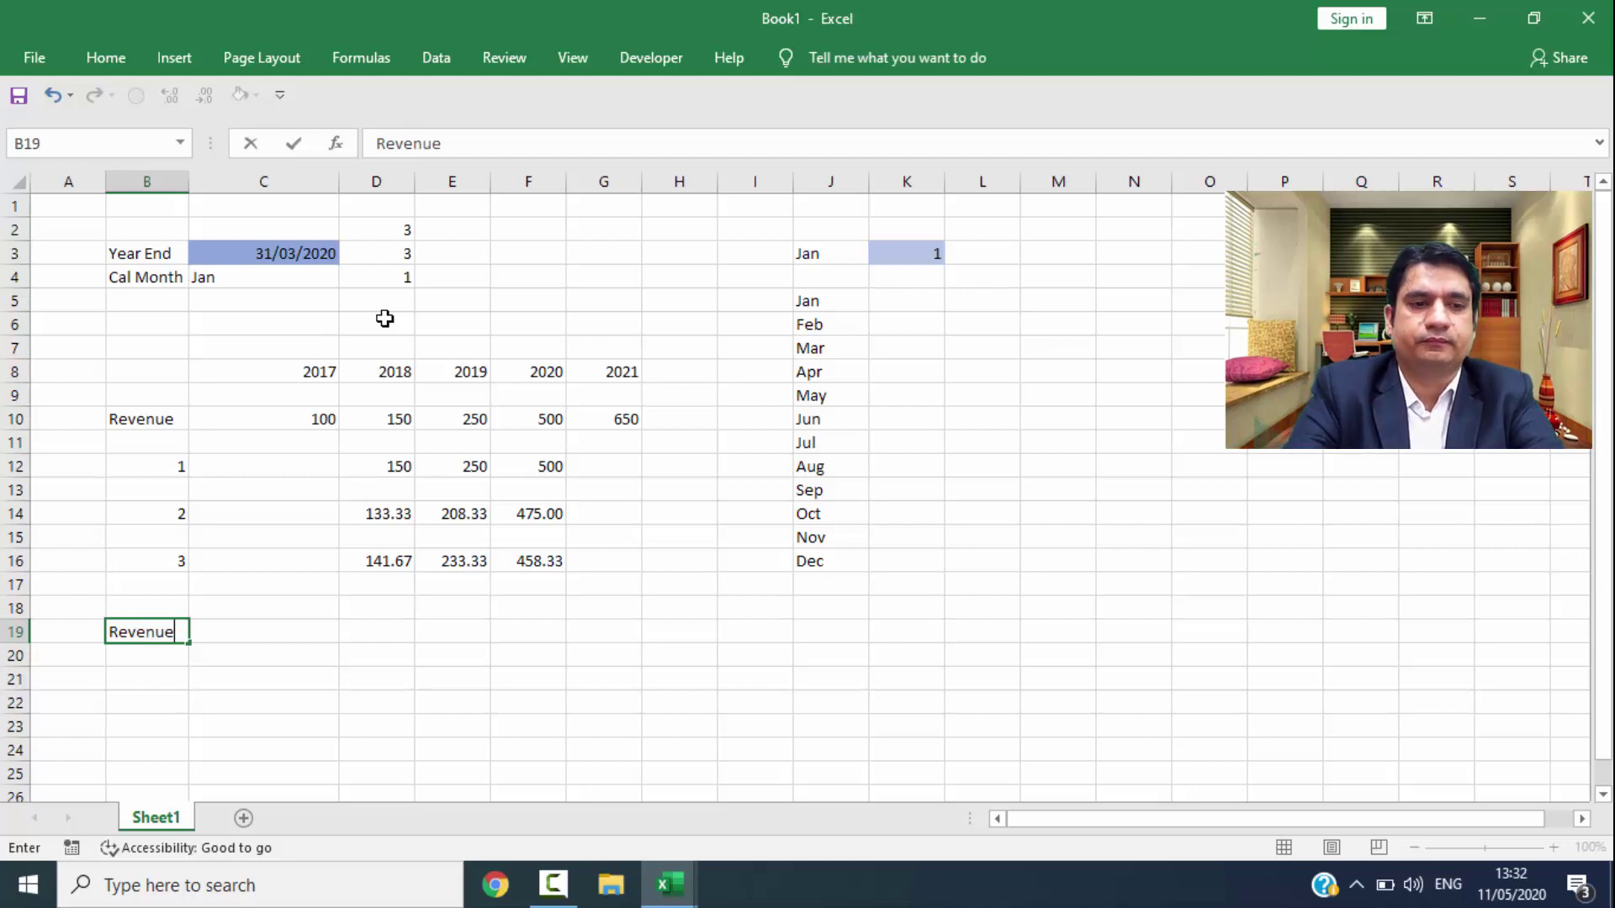
key(ctrl+Return)
Step: Review B12:F16: rows 12, 14, 16 read 150/250/500, 133.33/208.33/475.00, 141.67/233.33/458.33
key(Up)
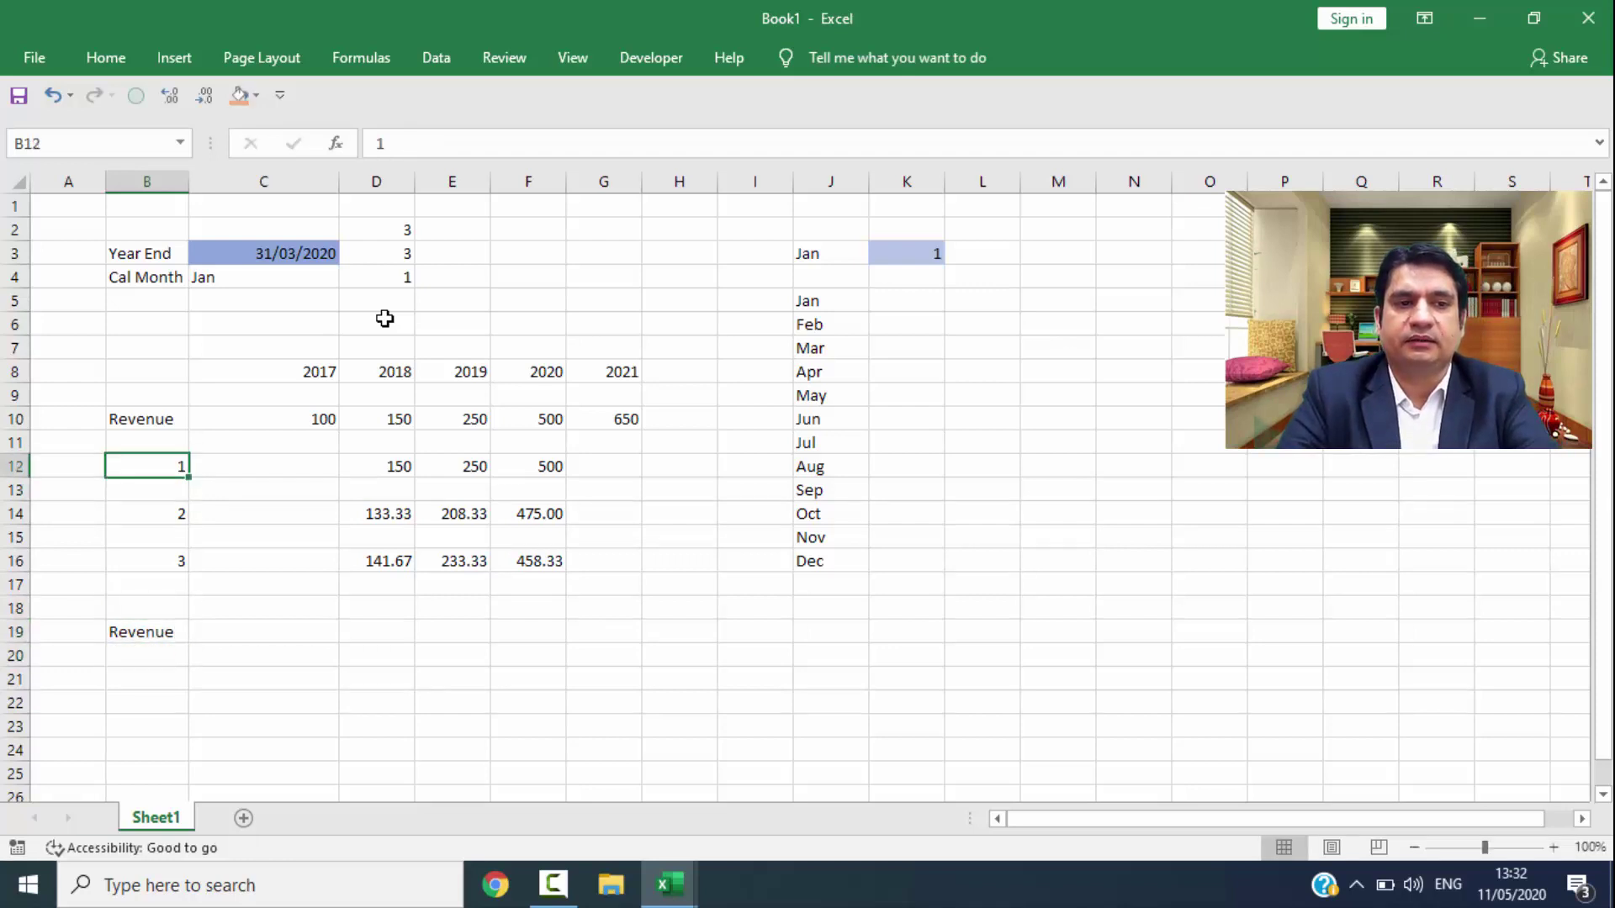
key(ctrl+shift+Right)
key(ctrl+shift+Right)
key(ctrl+shift+Down)
key(ctrl+shift+Down)
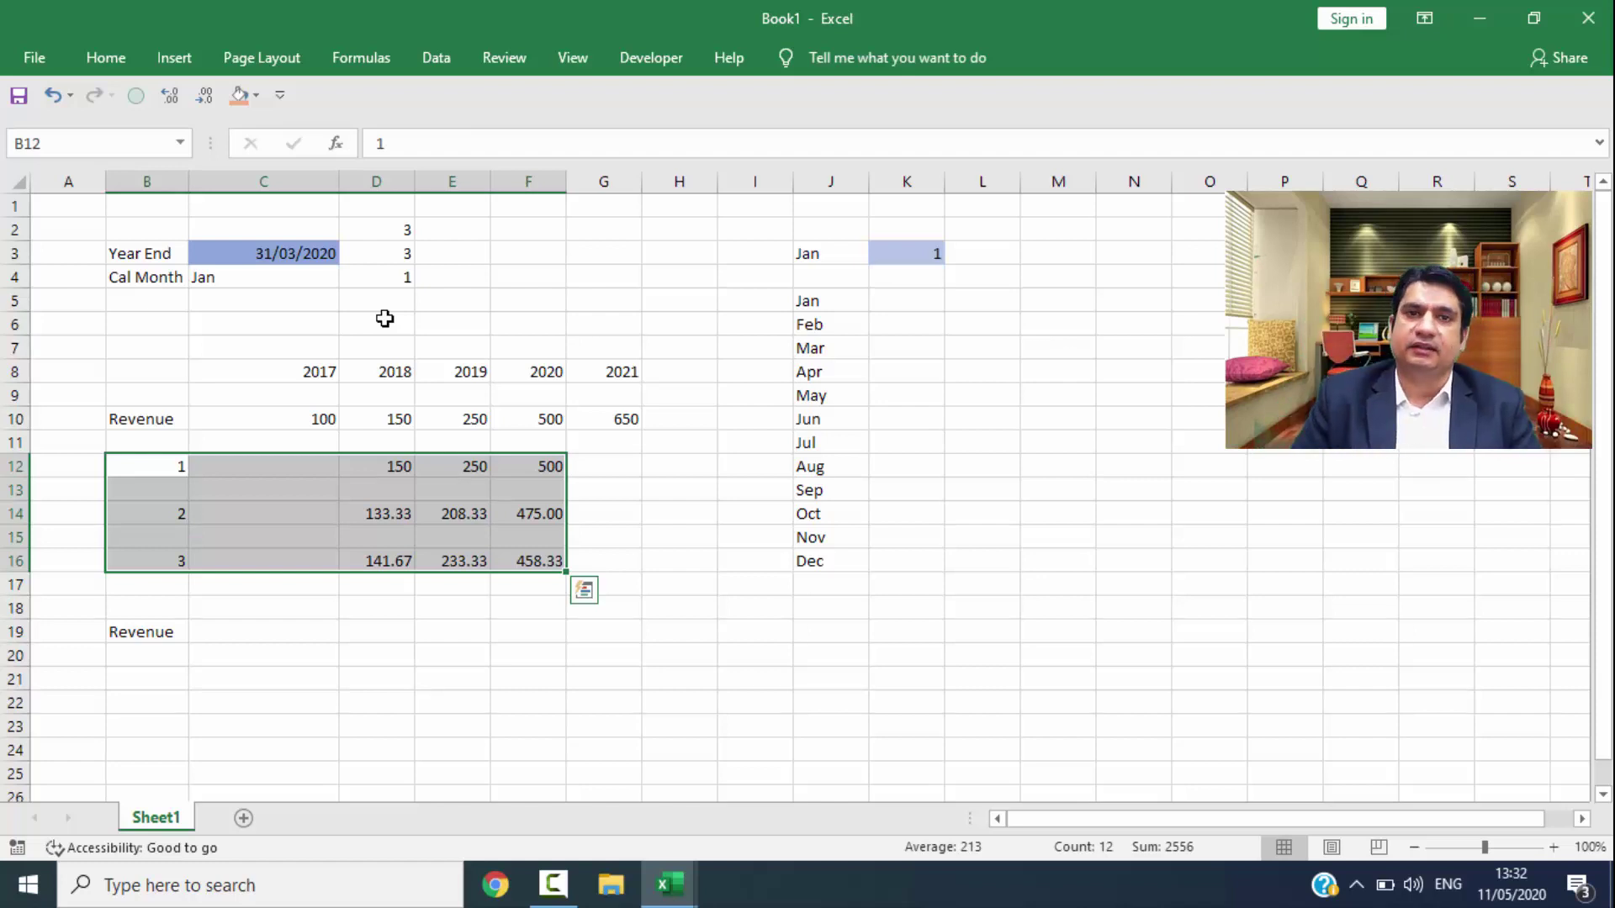
key(Down)
key(Down)
key(Down)
Step: Start a CHOOSE formula in D19 indexed on the absolute reference $D$2
key(Down)
key(Down)
key(Down)
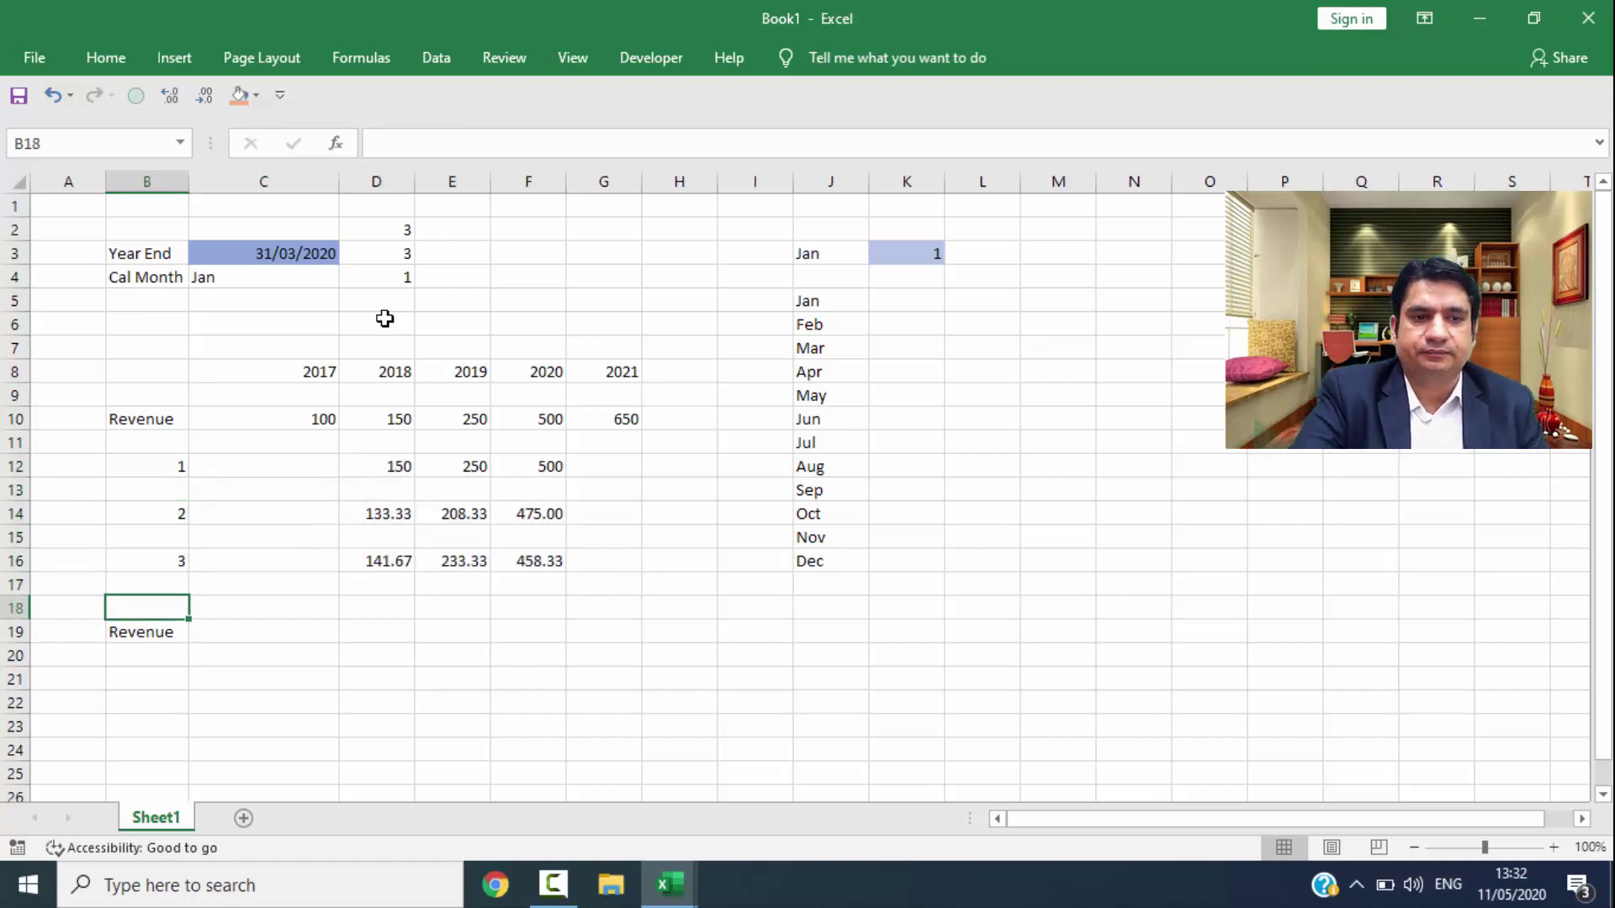
key(Down)
key(Right)
key(Right)
text(=)
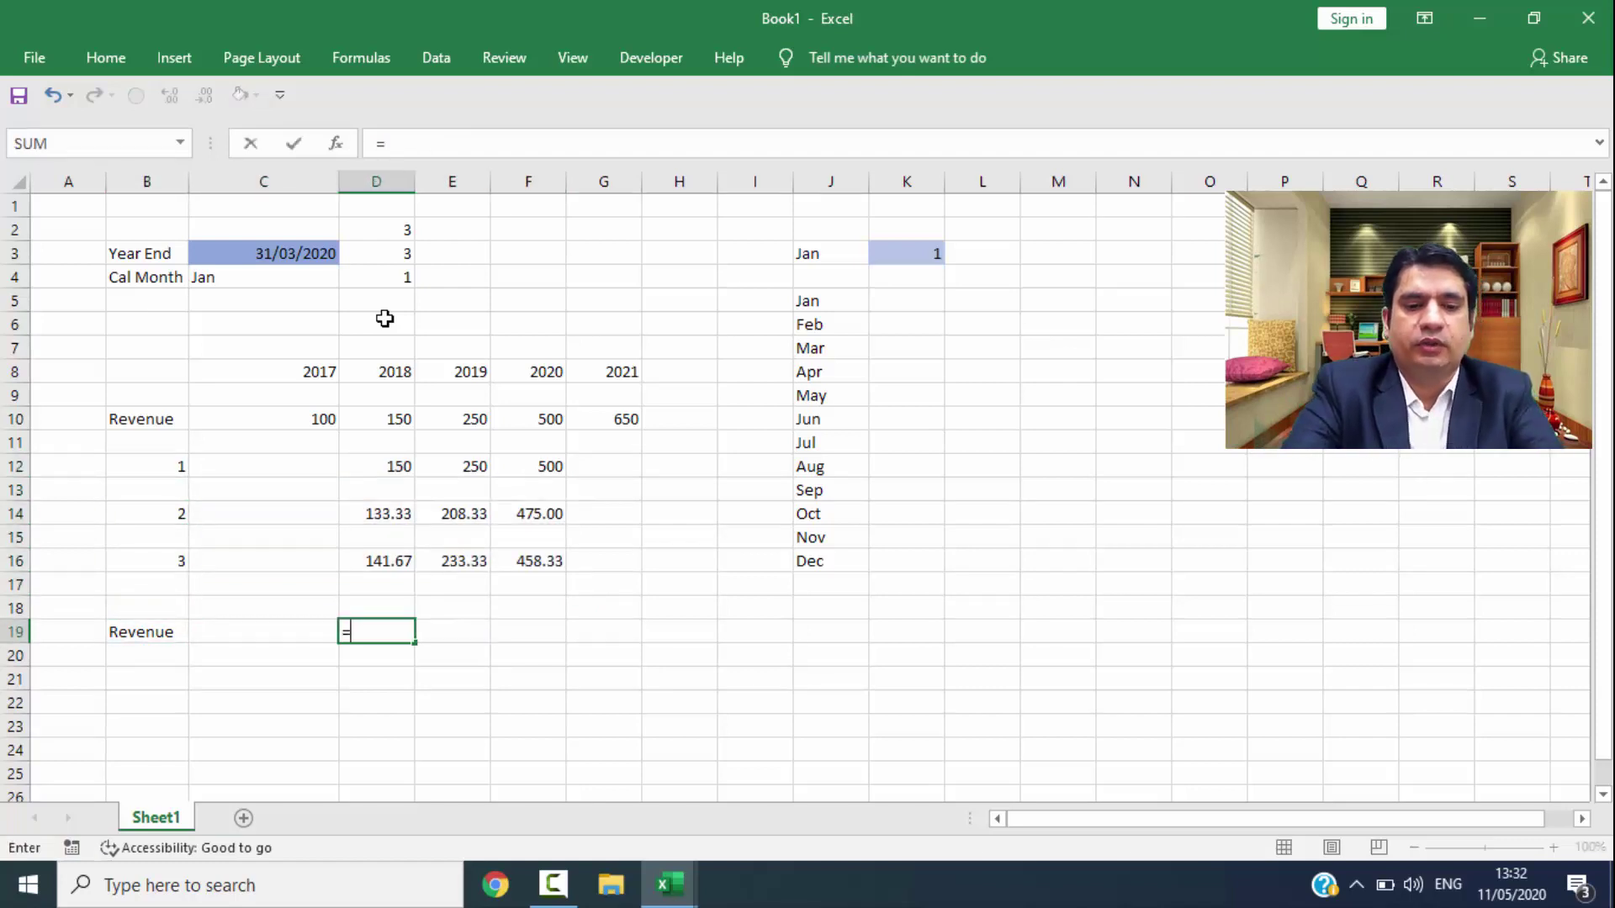
text(cho)
key(Tab)
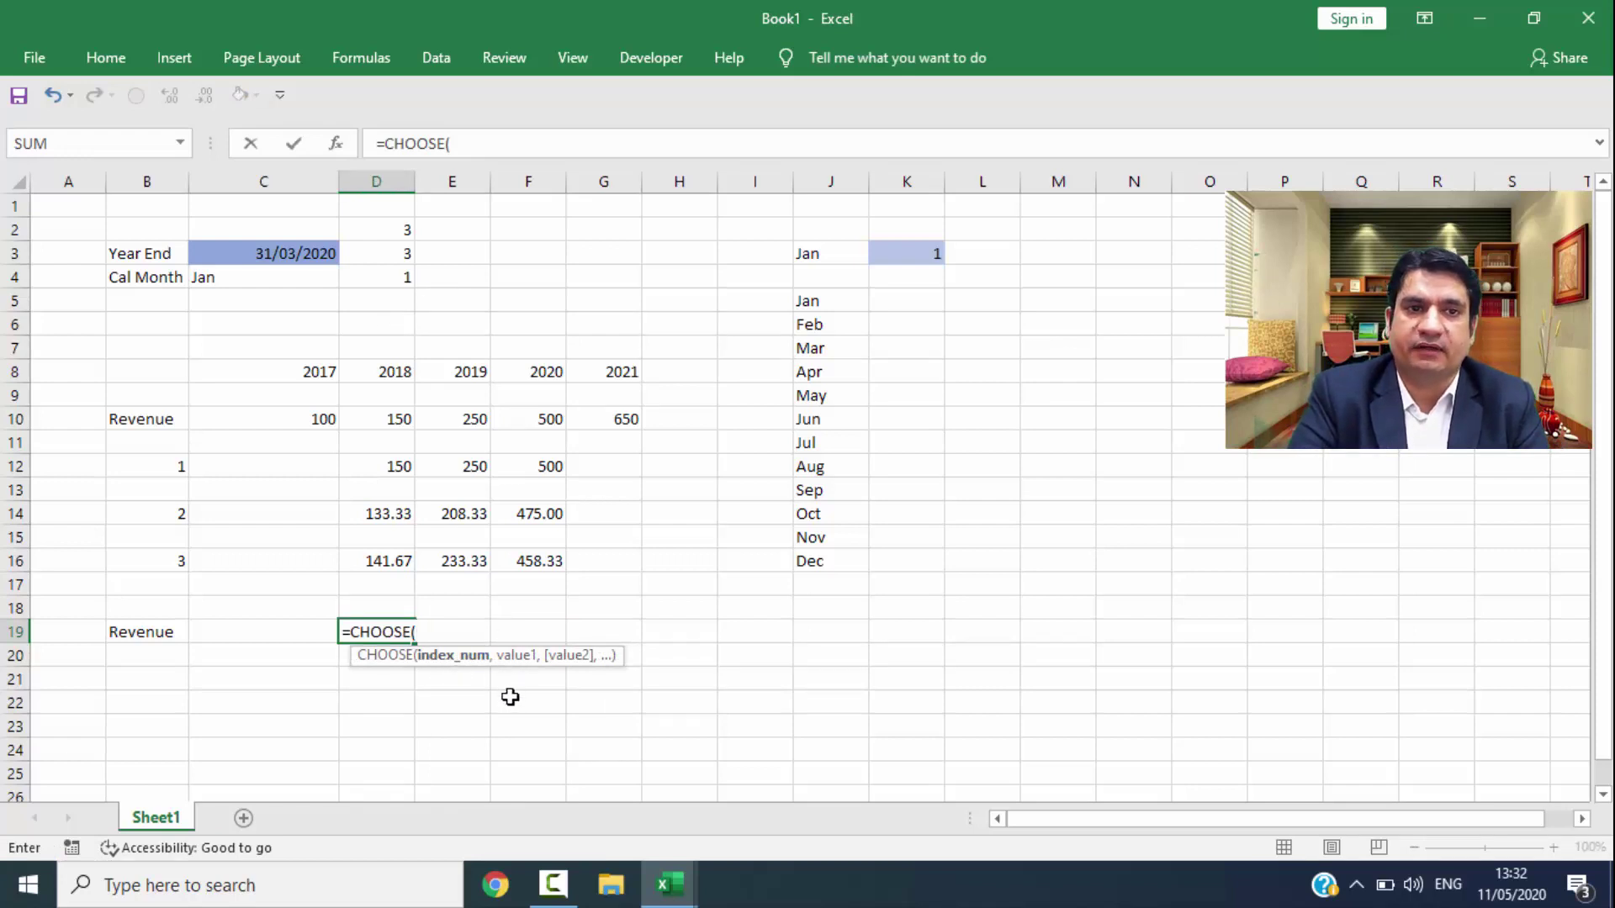
click(391, 229)
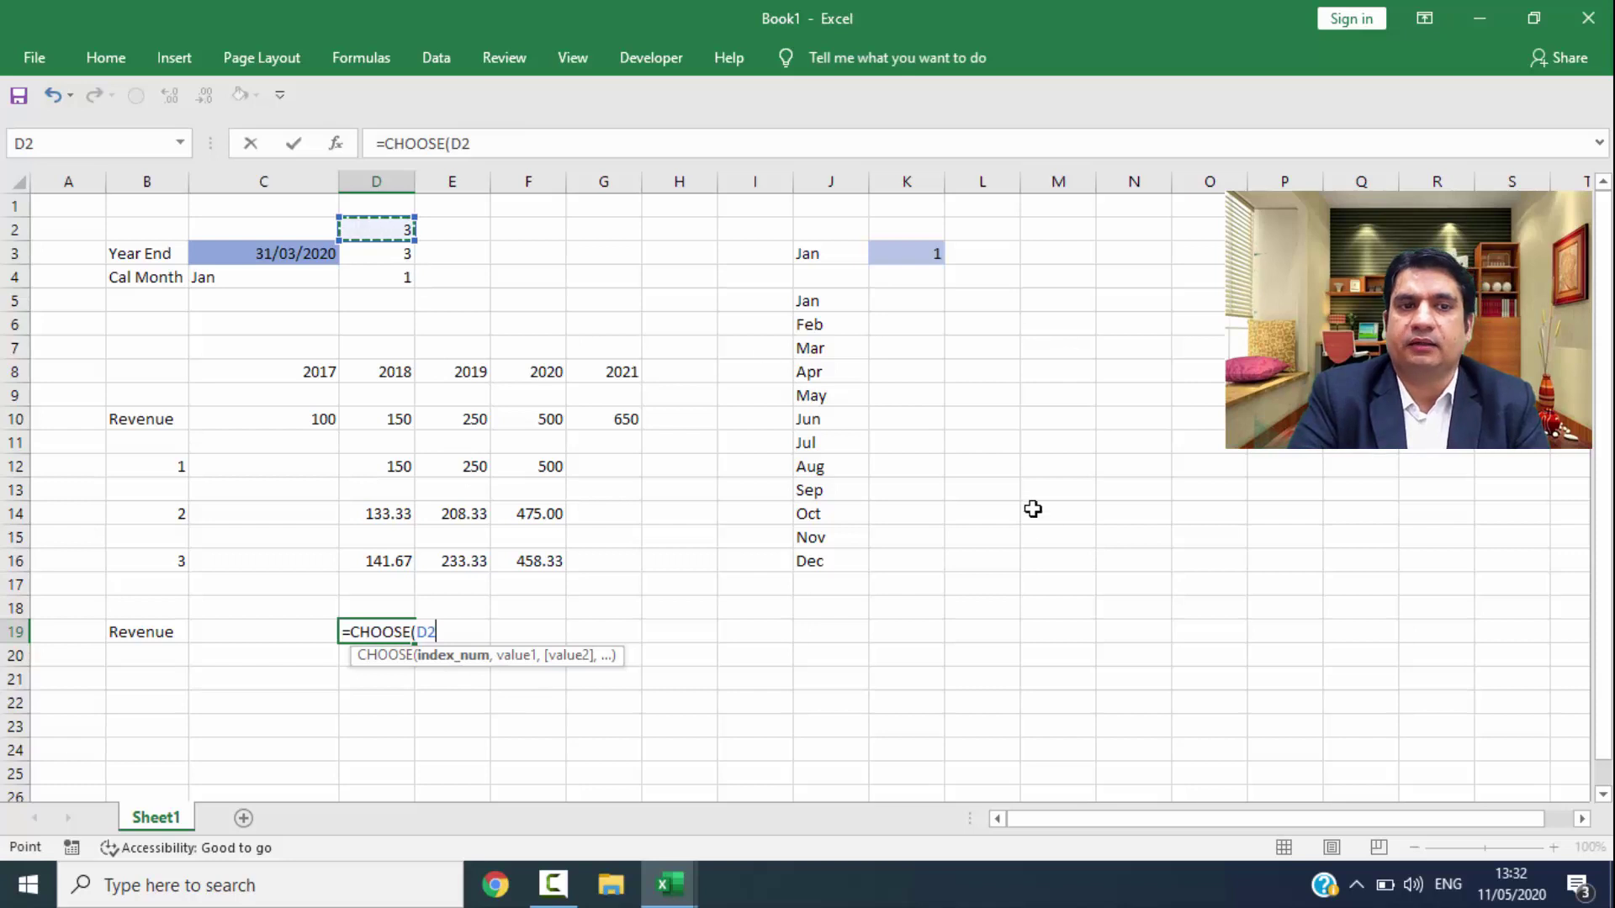
key(F4)
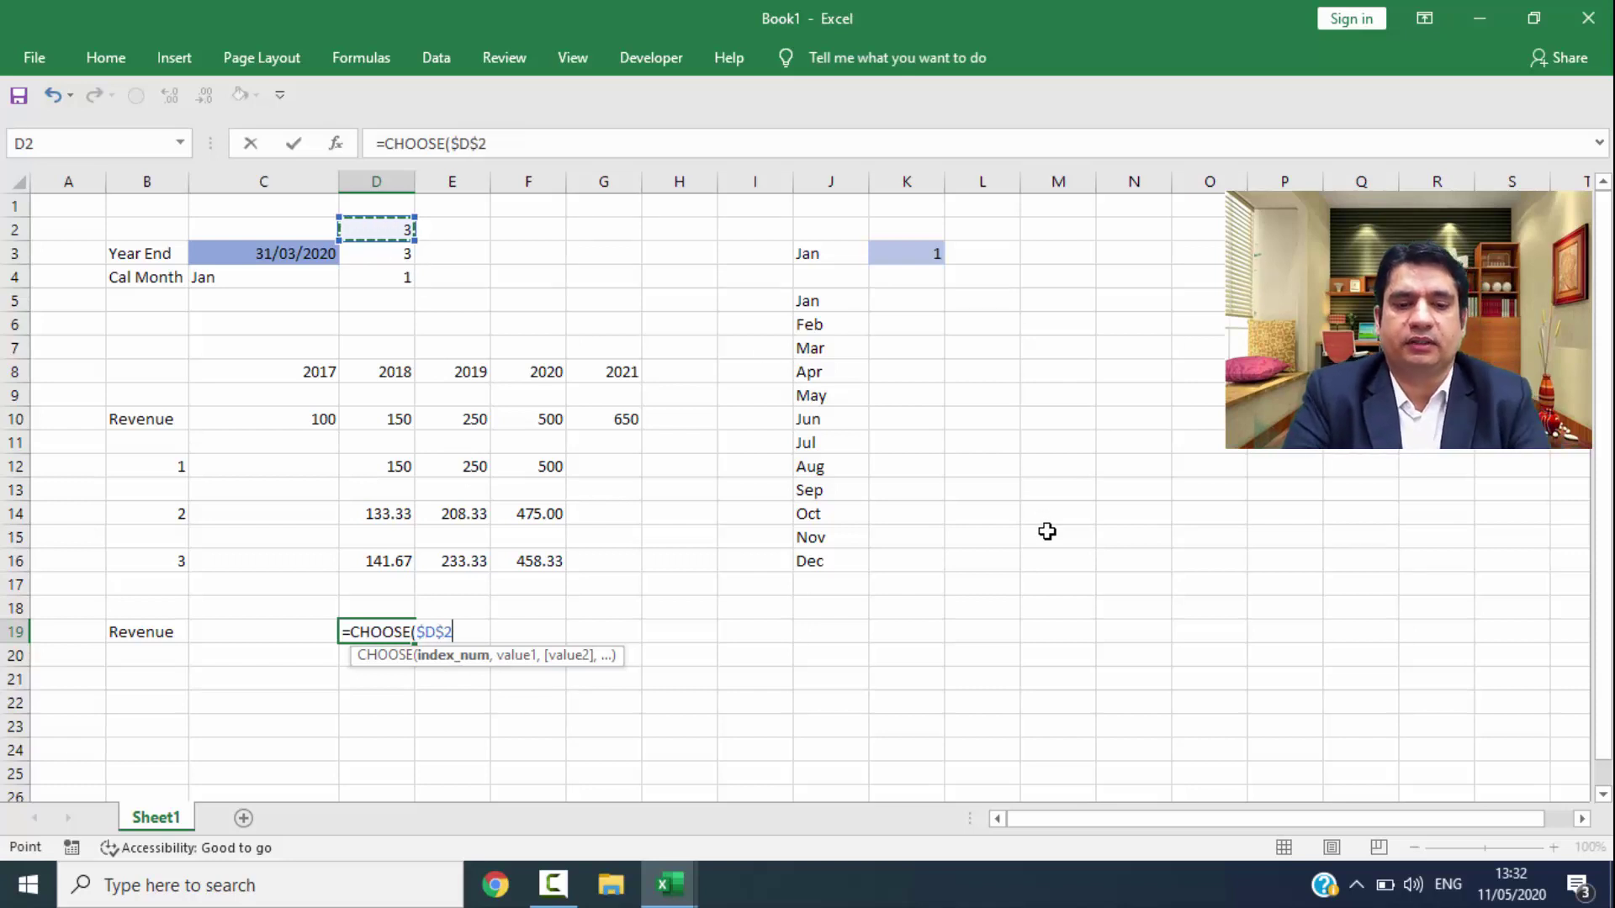
text(,)
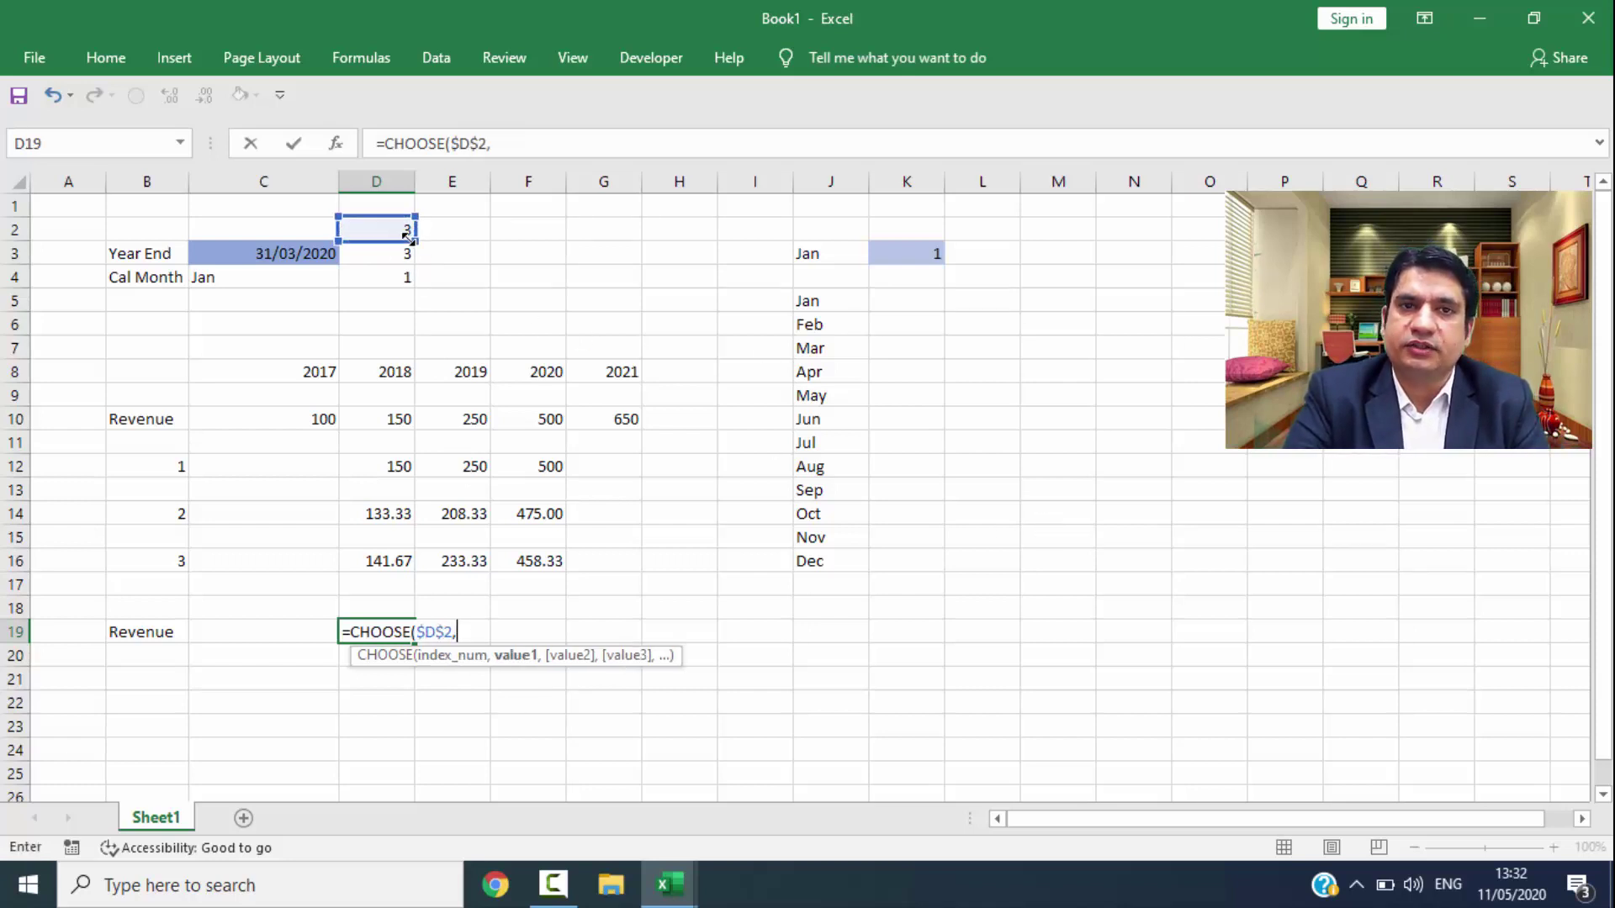
Step: Add choices D12, D14 and D16, then fill the formula across to F19
click(396, 467)
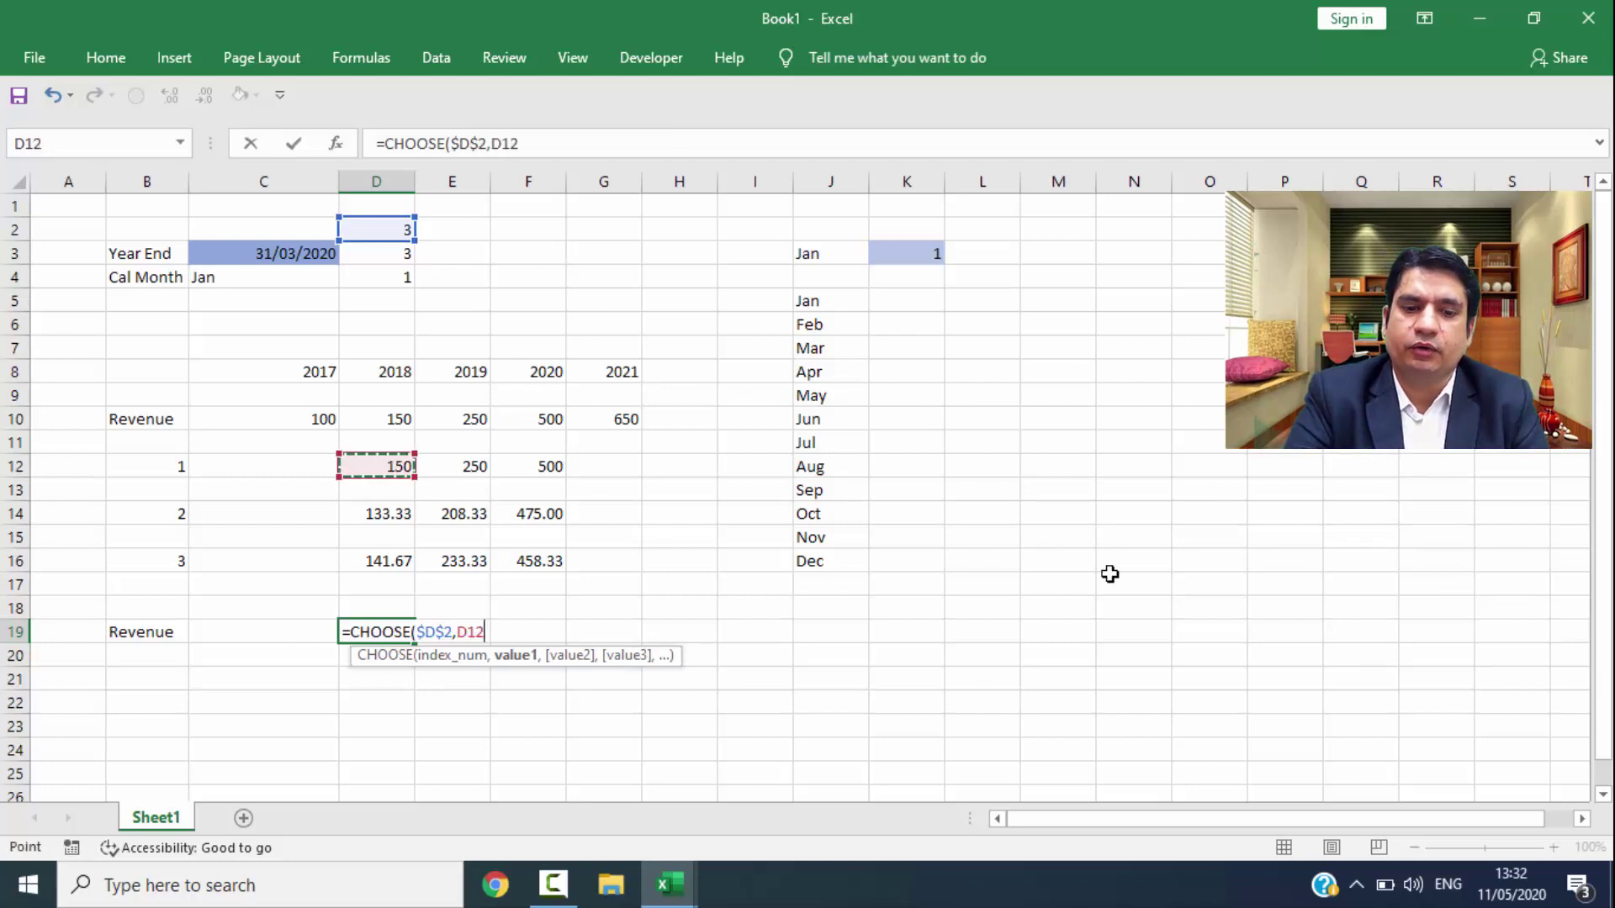
text(,)
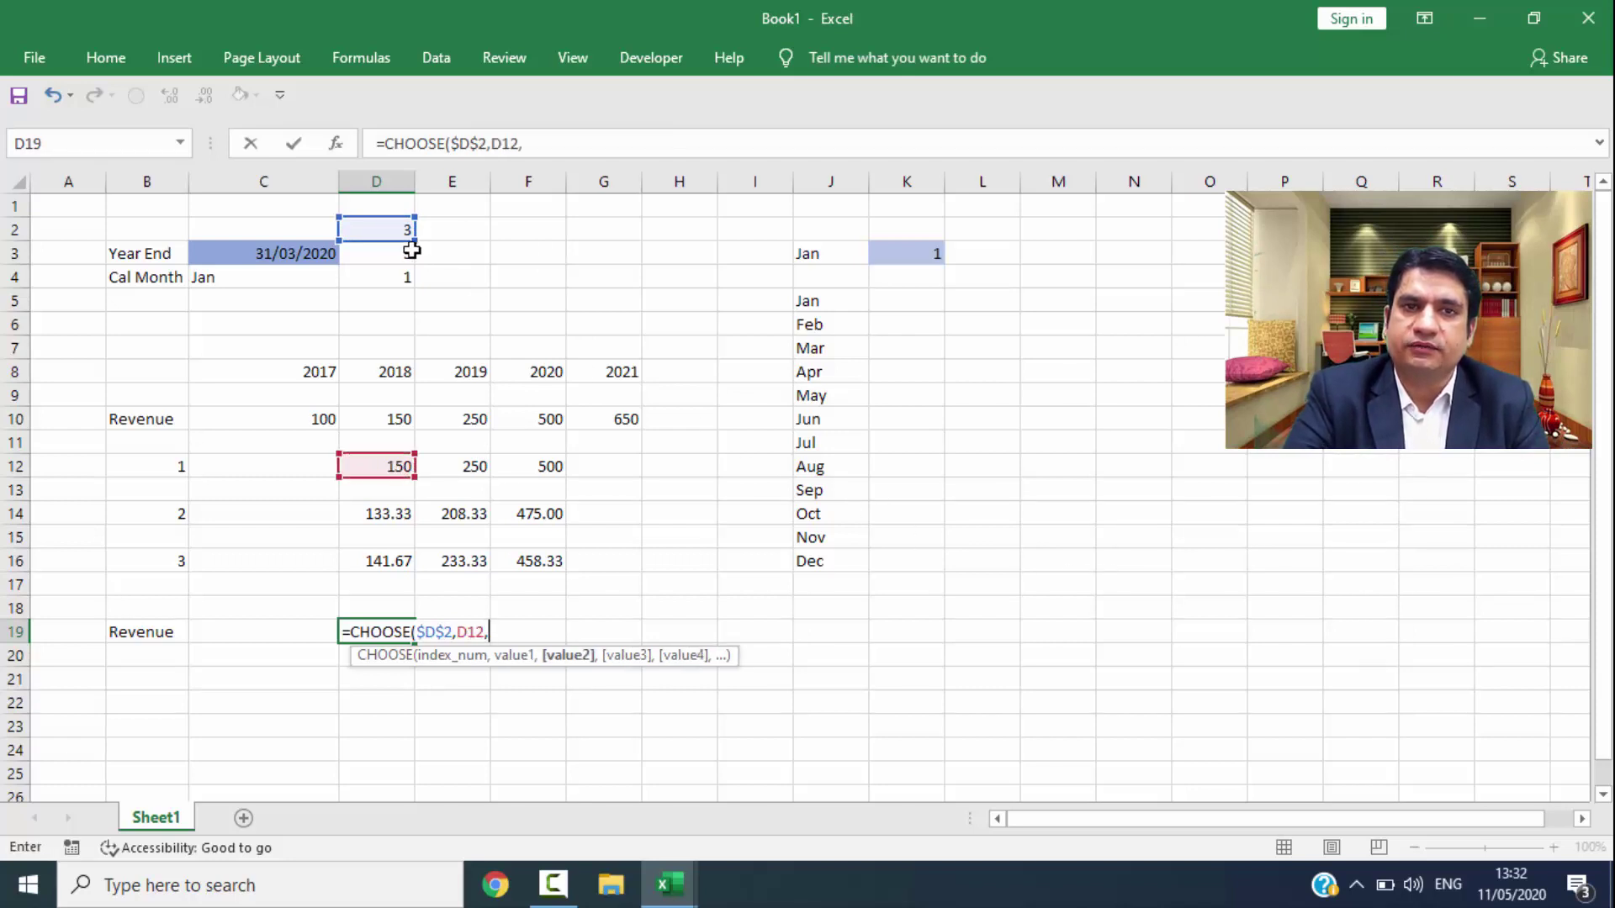
click(391, 515)
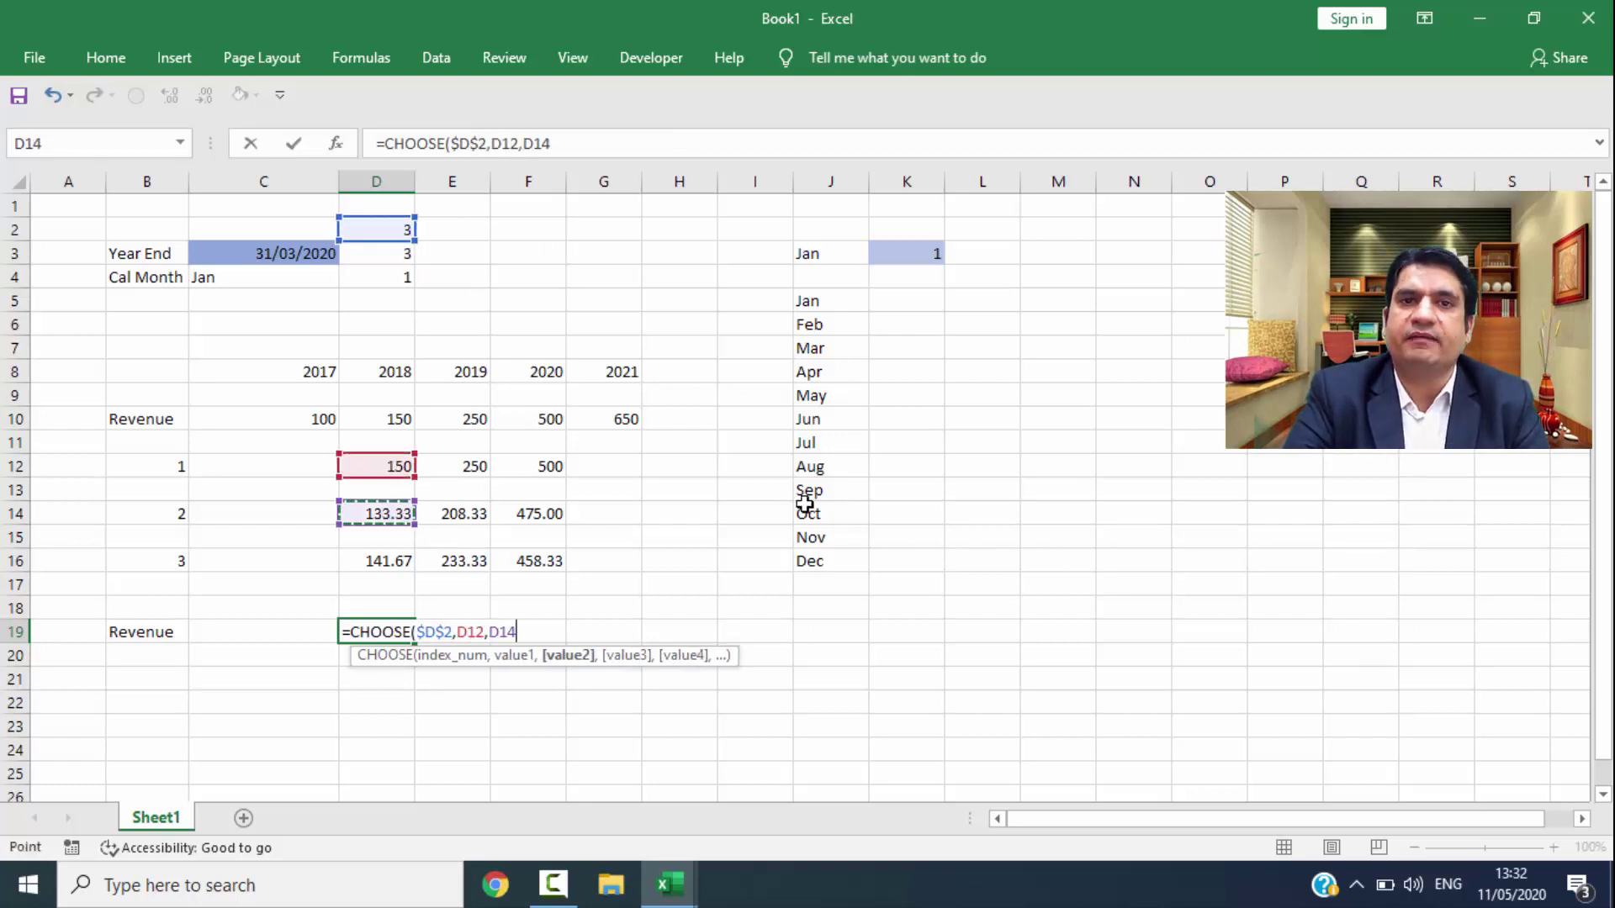
text(,)
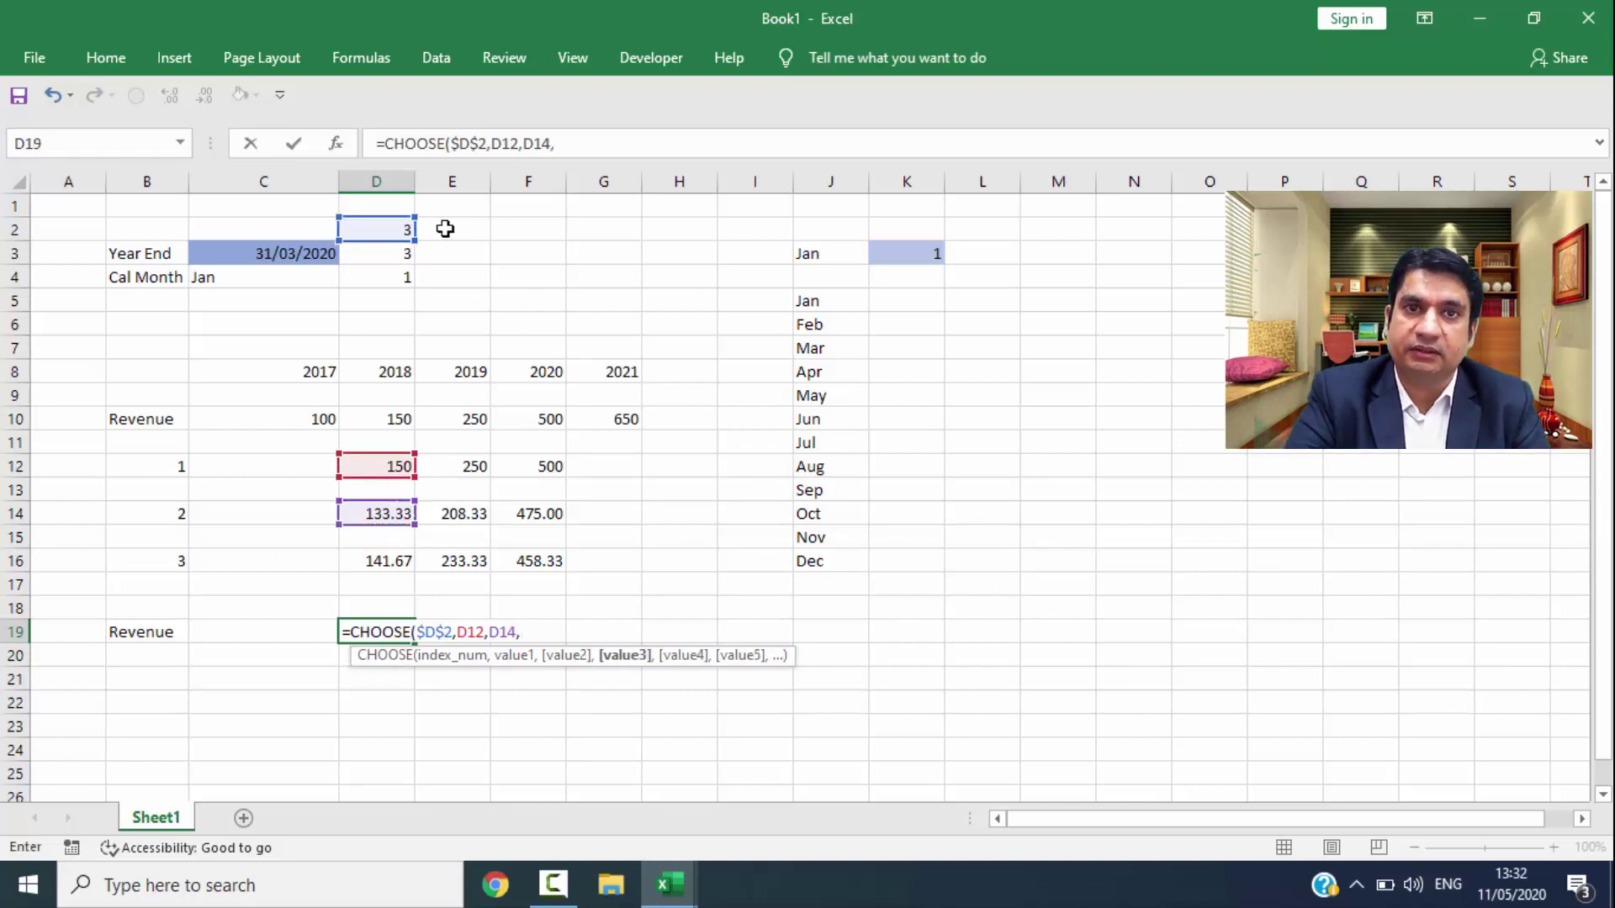
click(370, 566)
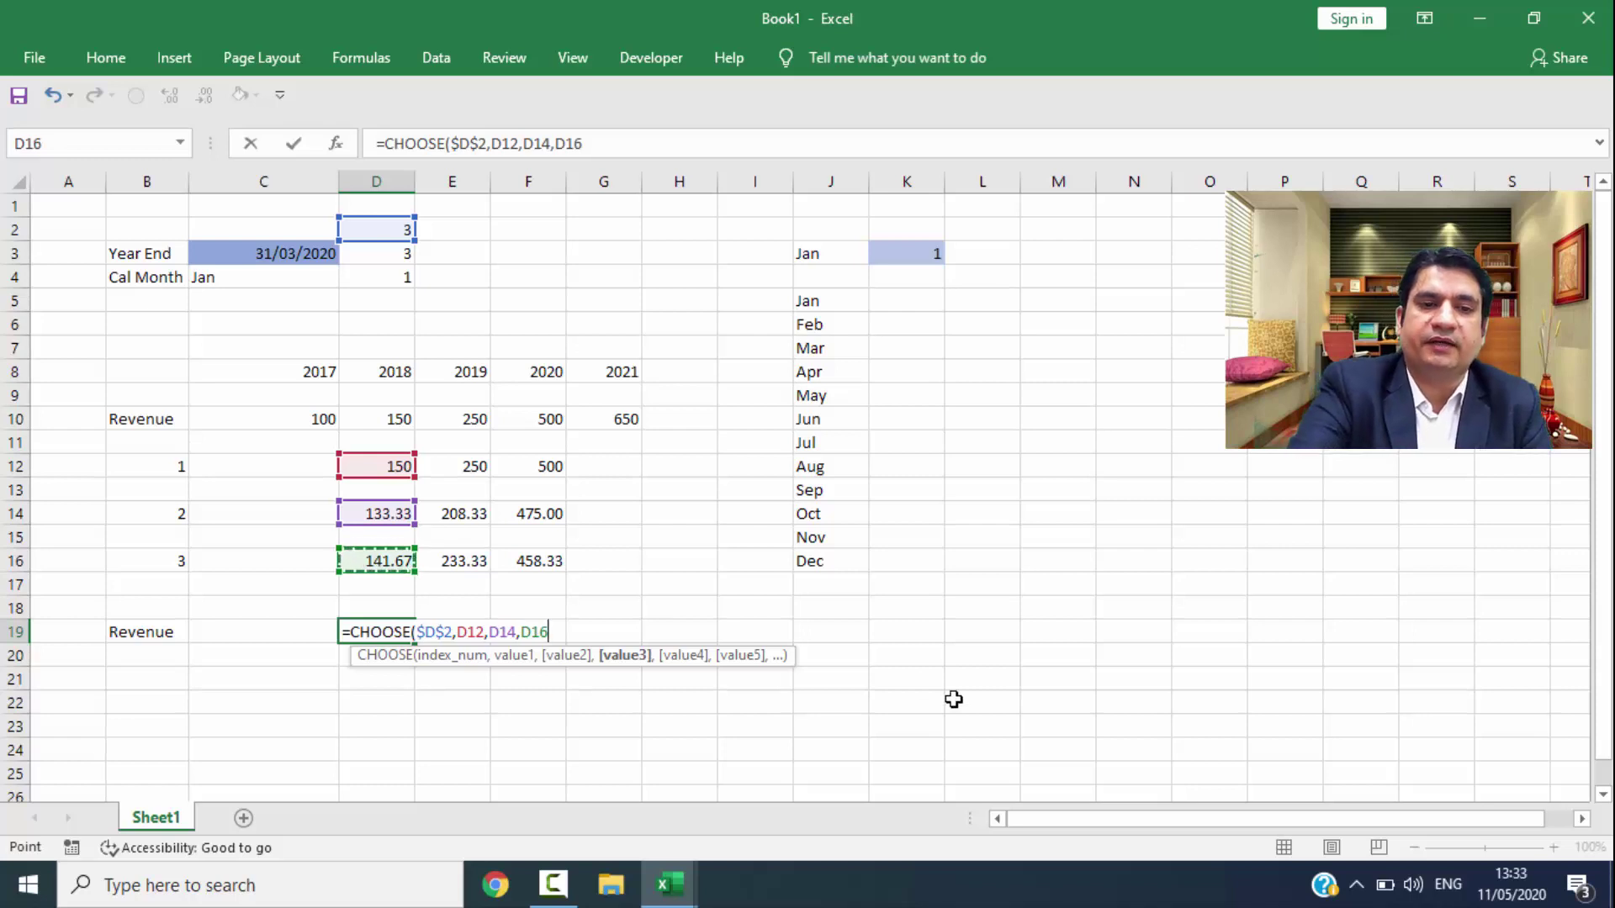
text())
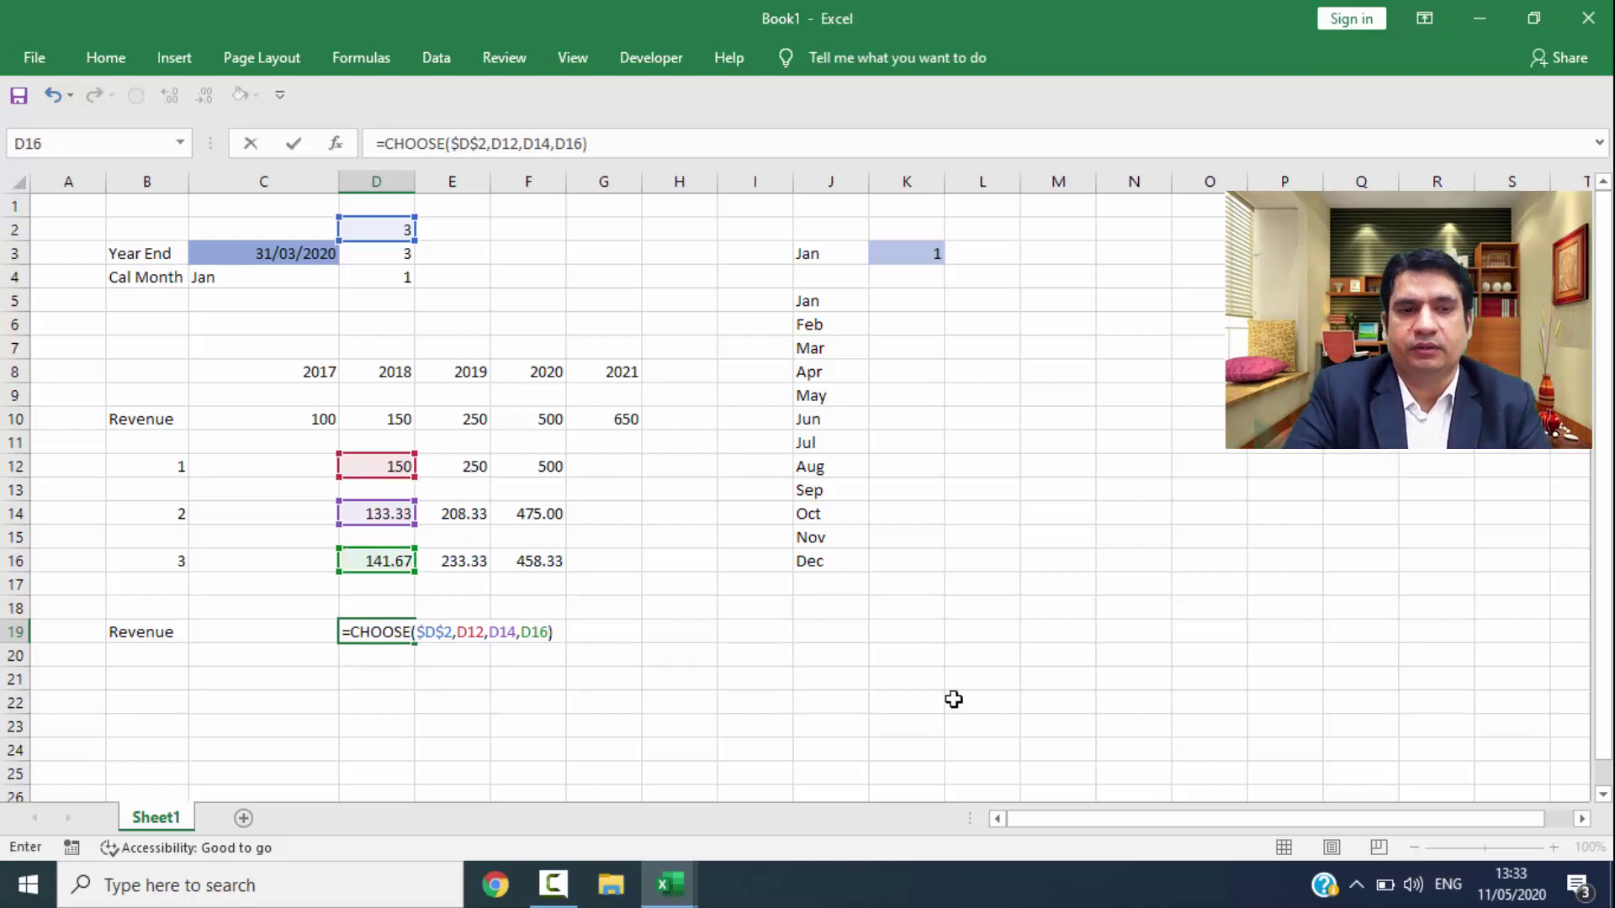
key(ctrl+Return)
key(shift+Right)
key(shift+Right)
key(ctrl+r)
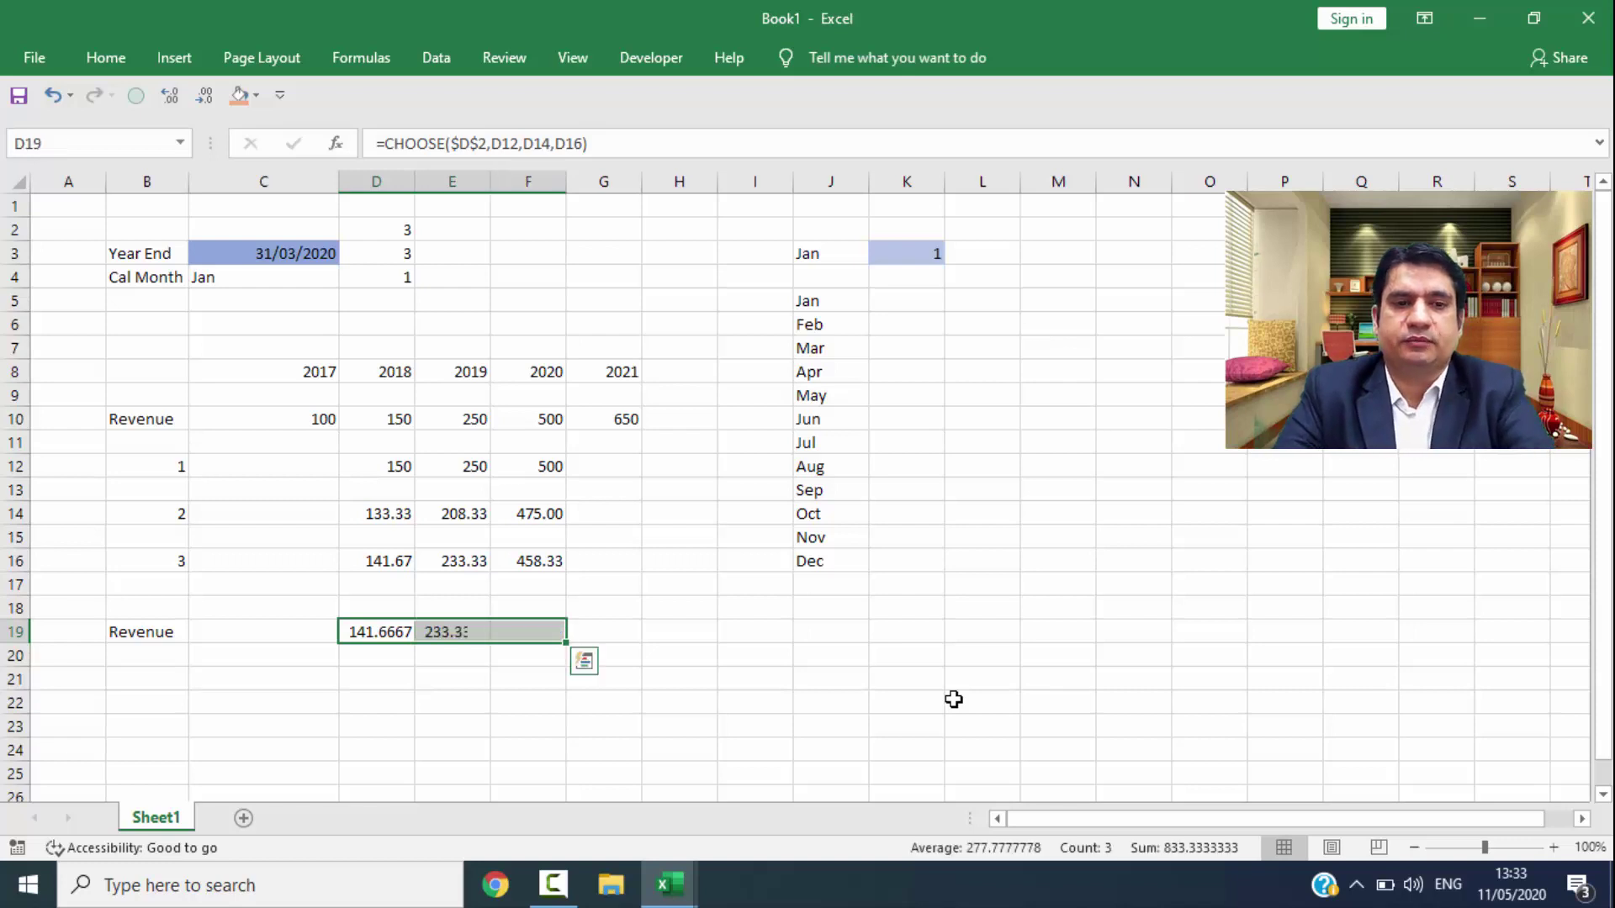
Step: Set the month in K3 to 3 and check the Revenue results in D19:F19
key(Right)
key(Right)
key(Right)
key(Right)
key(Right)
key(Right)
key(Right)
key(ctrl+Up)
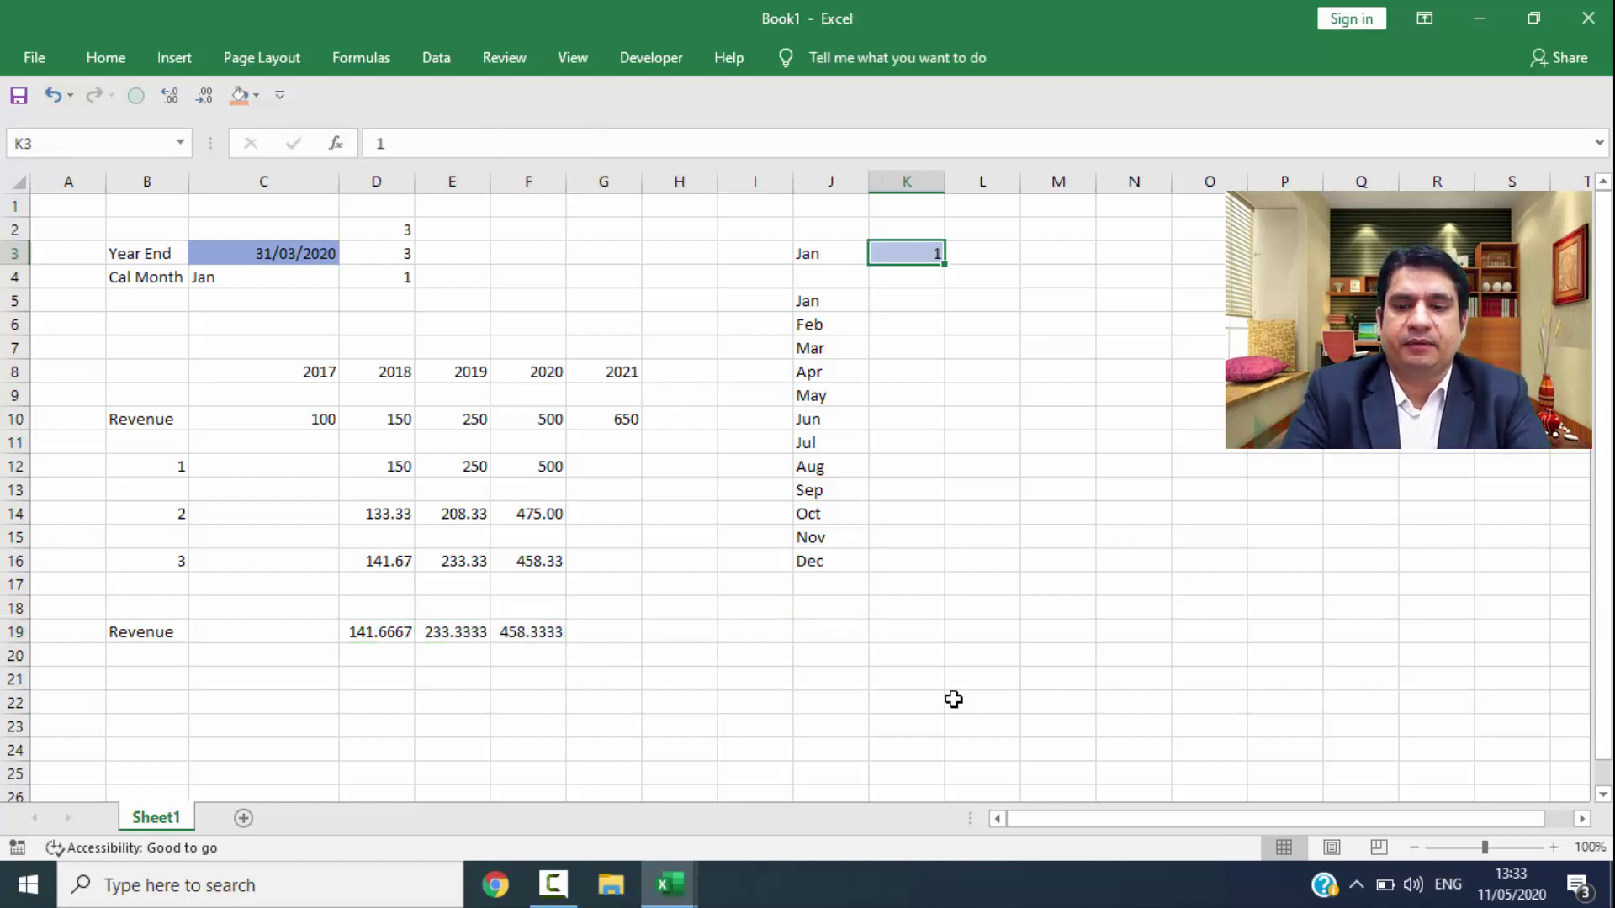
text(3)
key(ctrl+Return)
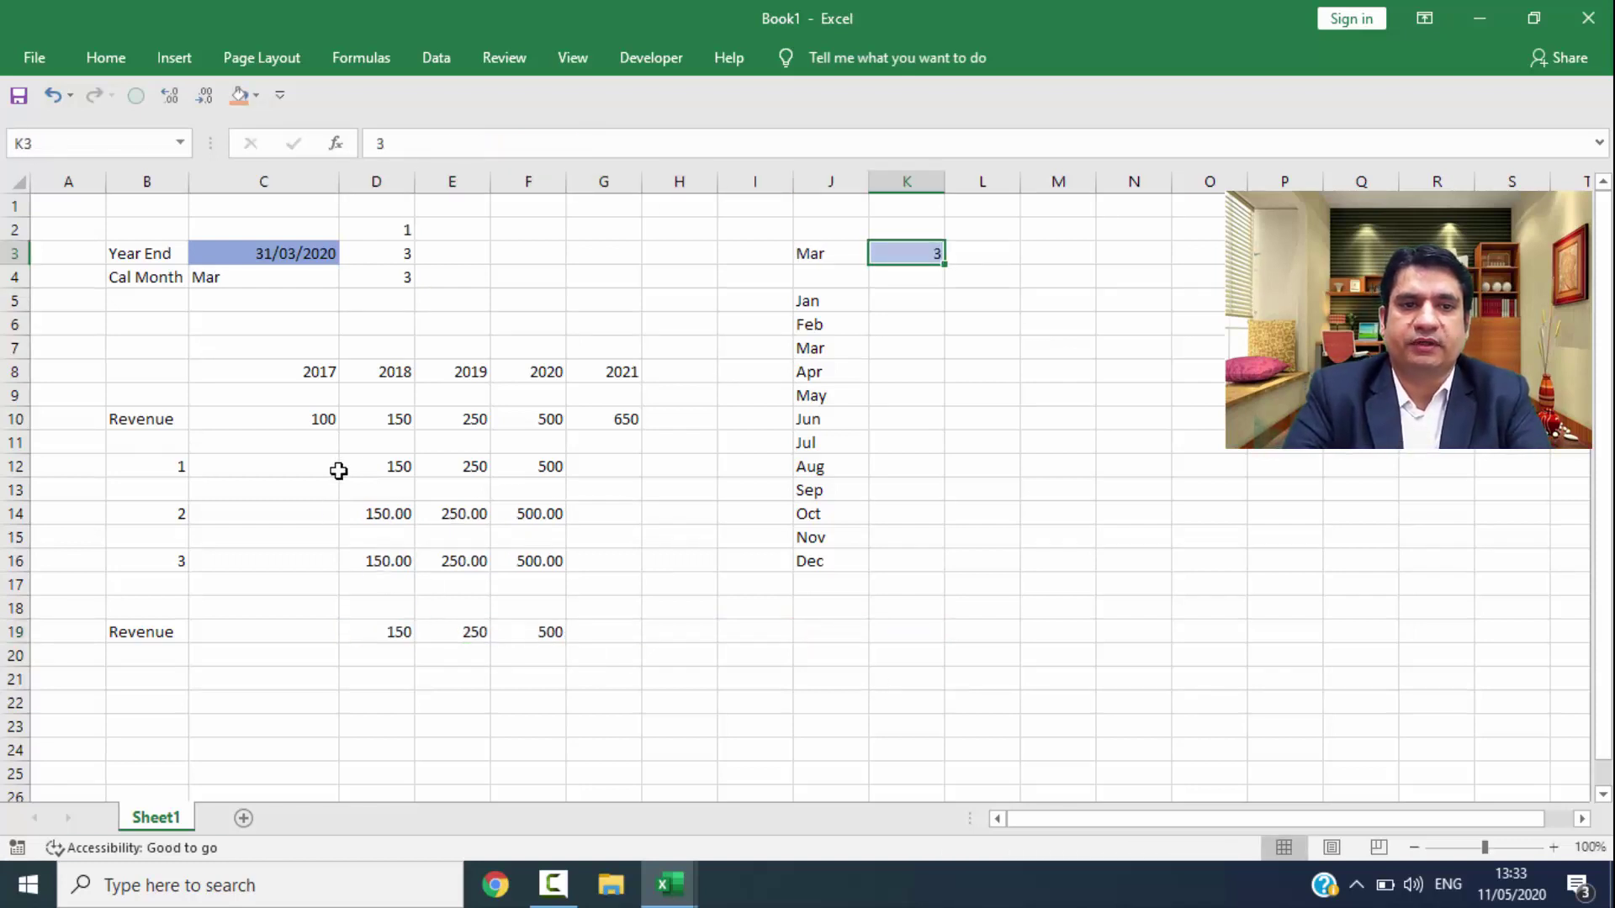
drag(391, 628, 522, 627)
Step: Set the month in K3 to 6 and compare Revenue with D14:F14
key(Right)
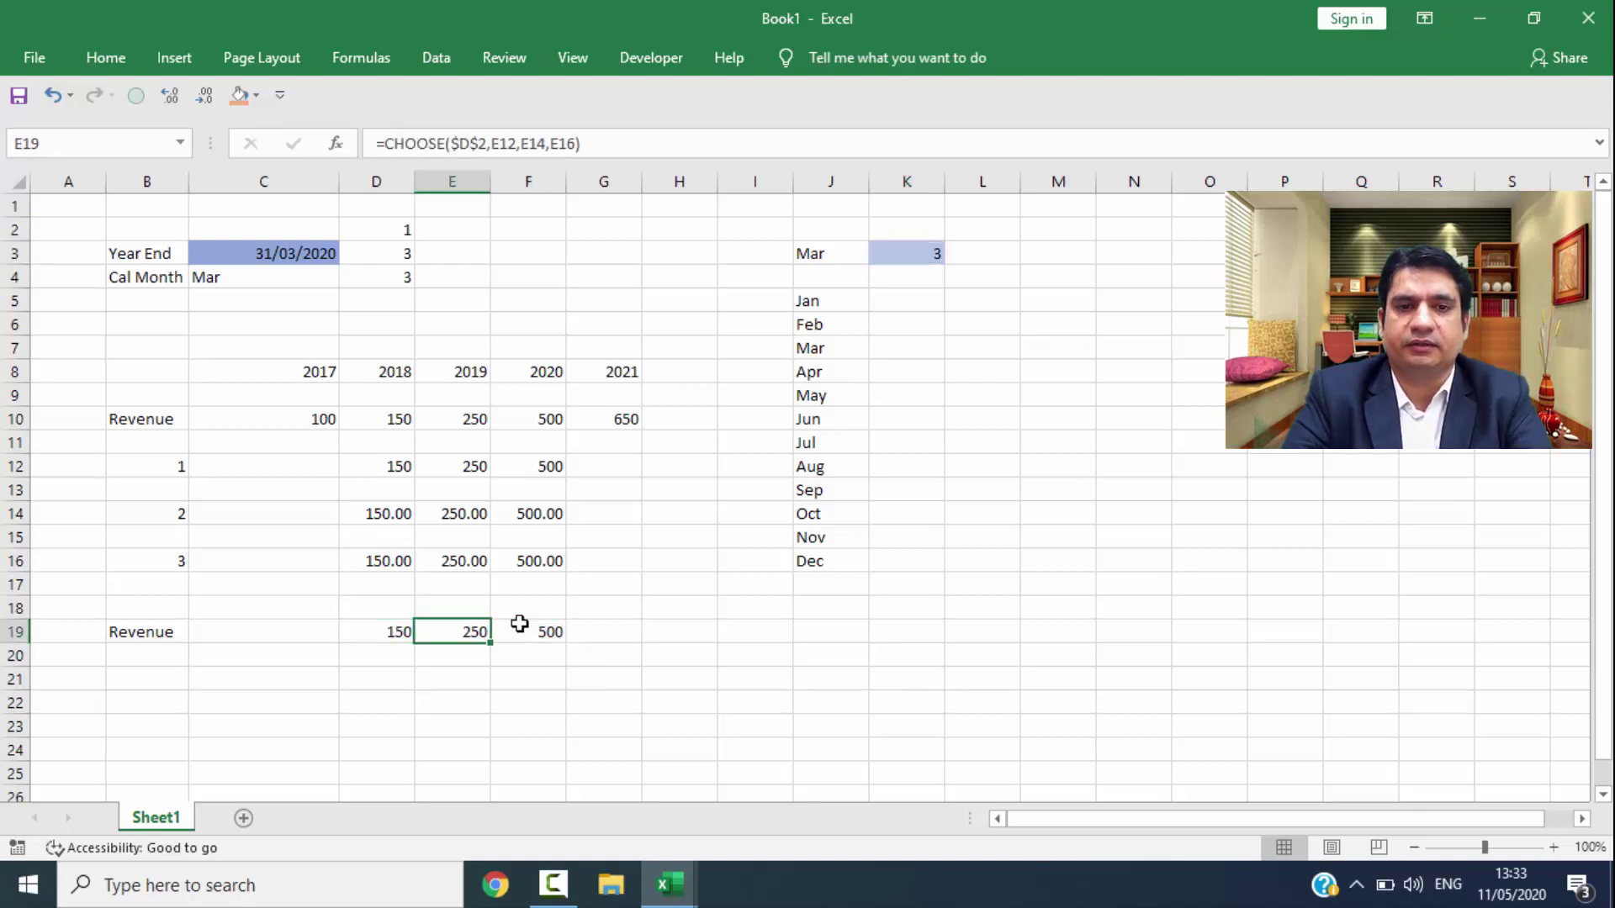
key(Right)
key(Right)
key(Right)
key(Right)
key(Right)
key(Right)
key(ctrl+Up)
text(6)
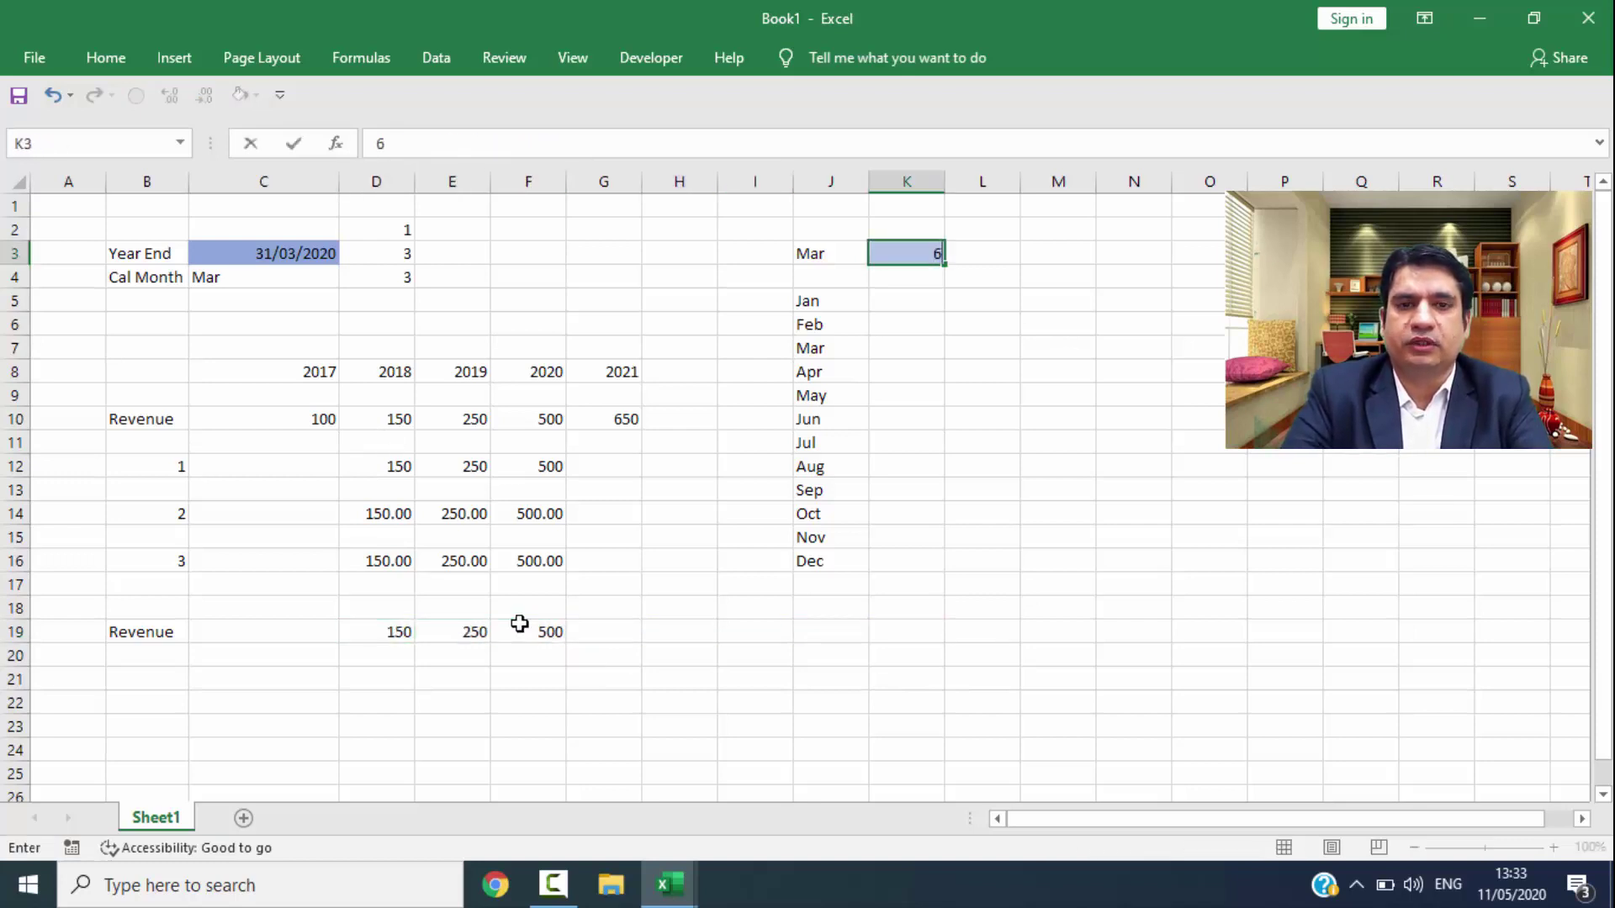
key(ctrl+Return)
drag(372, 517, 551, 515)
click(392, 630)
drag(391, 631, 551, 630)
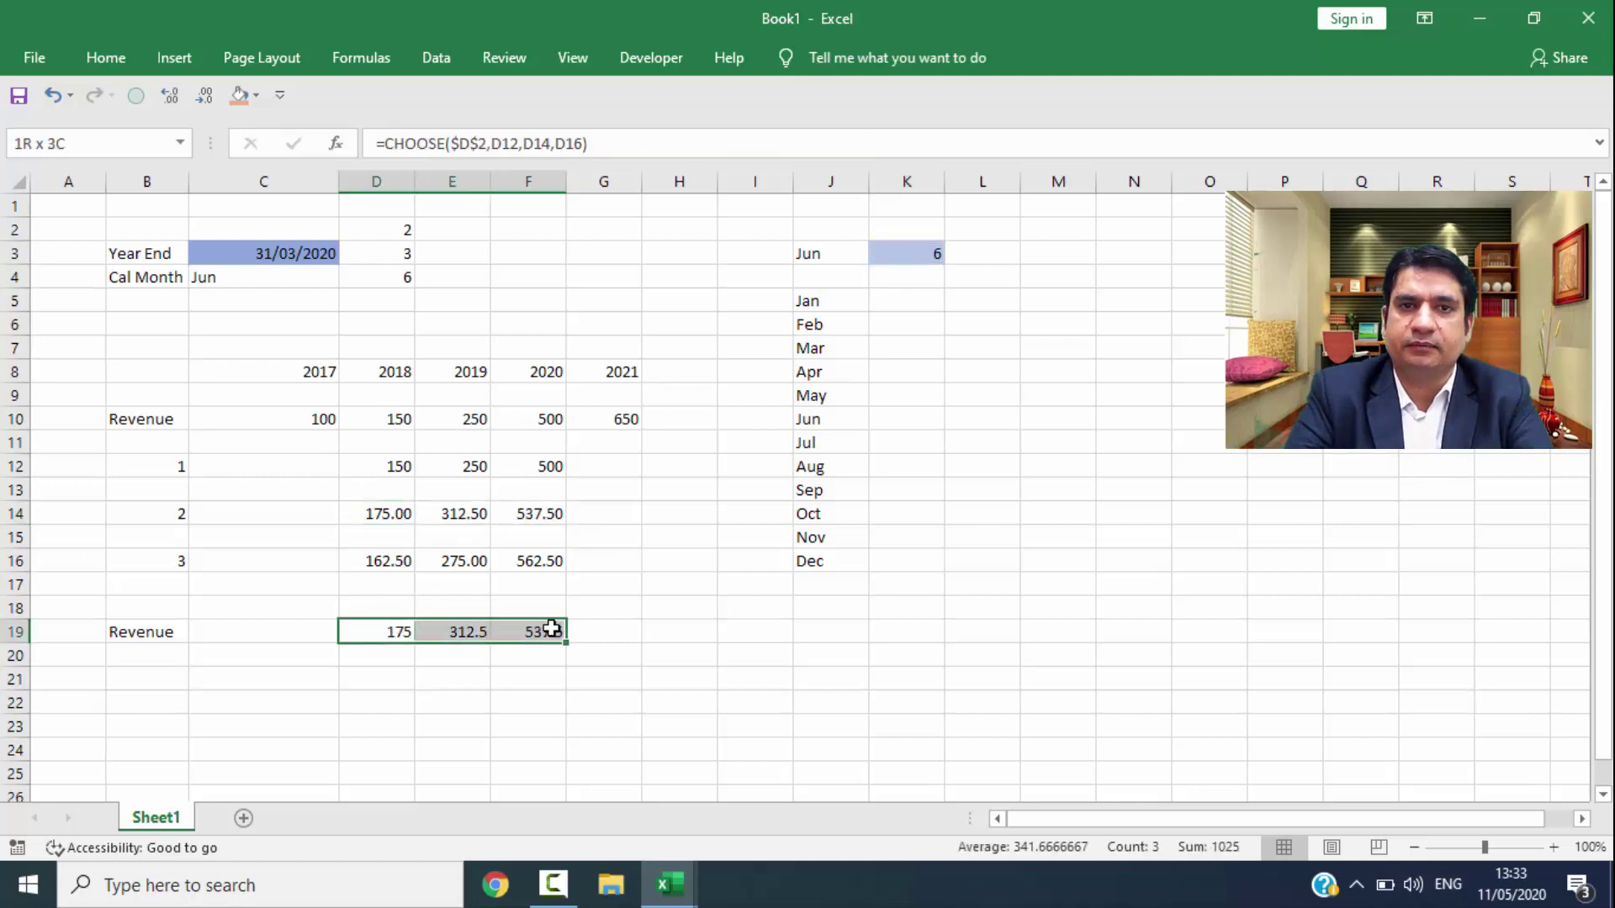
Step: Reset the month in K3 to 1 and compare scenario 3 with Revenue
key(Right)
key(Right)
key(Right)
key(Right)
key(Right)
key(Right)
key(Right)
key(ctrl+Up)
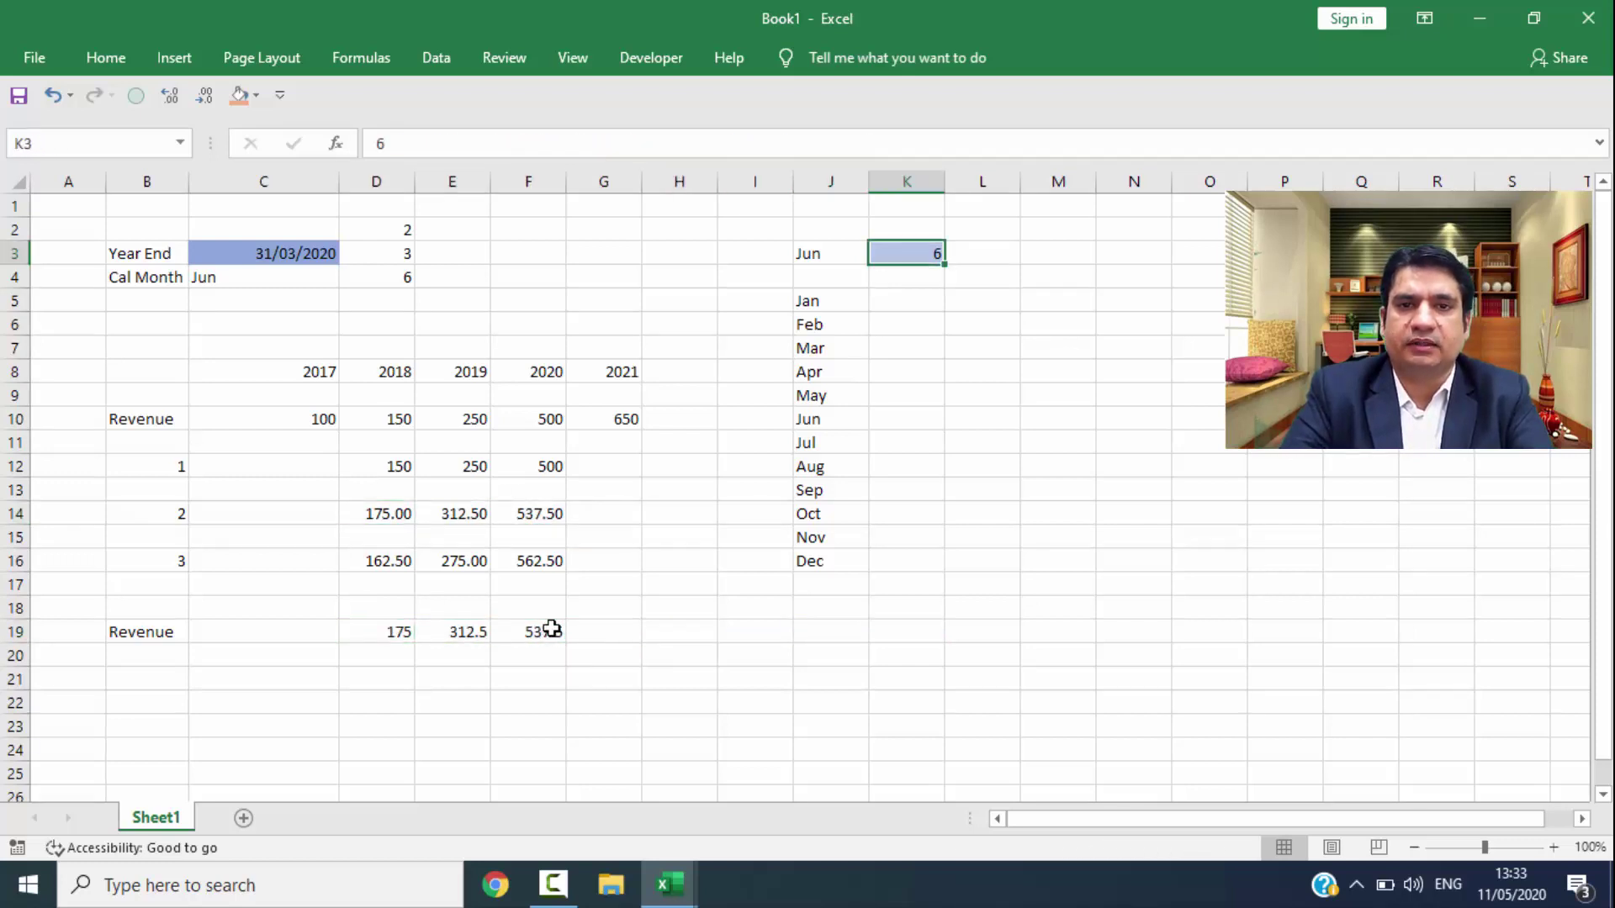
text(1)
key(Return)
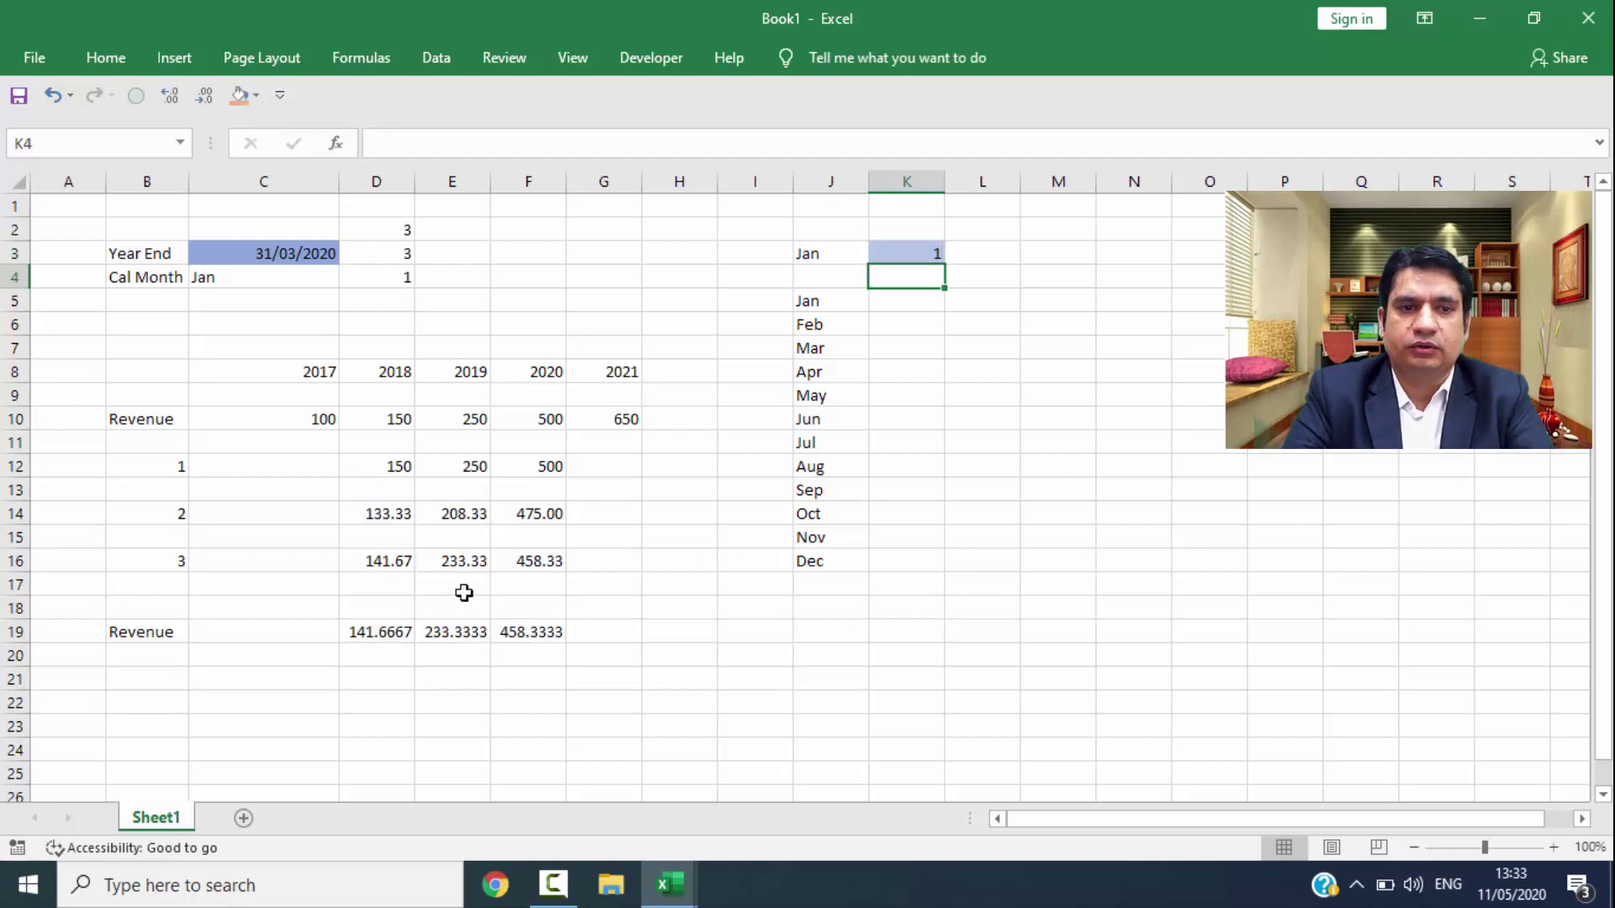
drag(375, 565, 532, 638)
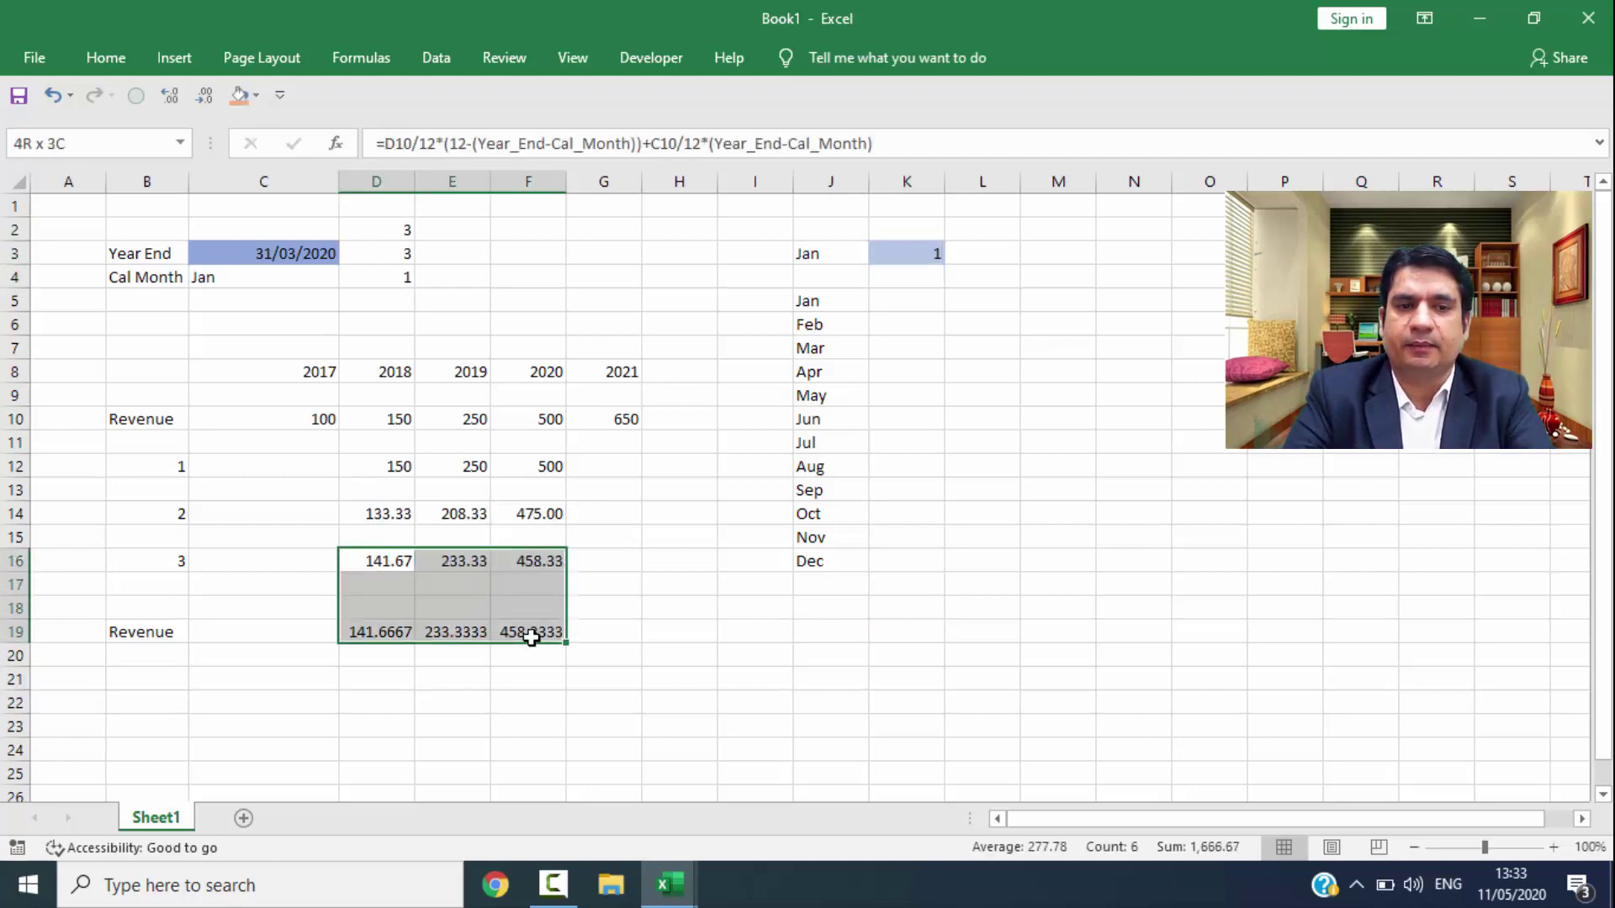
Step: Review the scenario block B12:F16 and the CHOOSE formula in D19
key(Up)
key(Up)
key(Up)
key(Left)
key(Left)
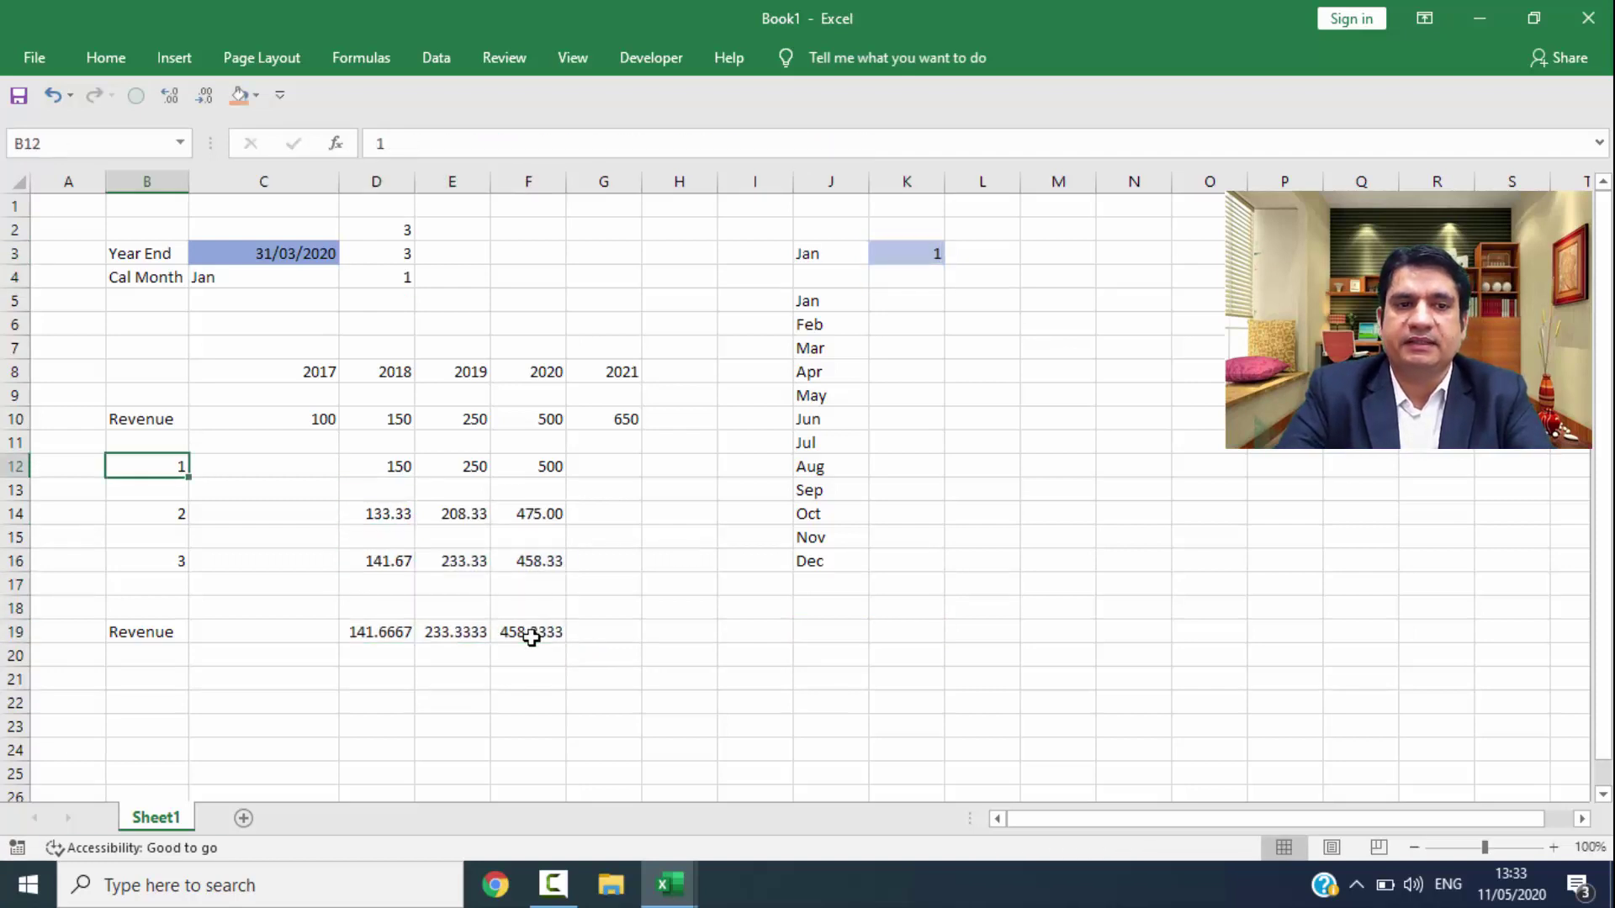
key(shift+Down)
key(shift+Down)
key(shift+Down)
key(shift+Right)
key(shift+Right)
key(shift+Right)
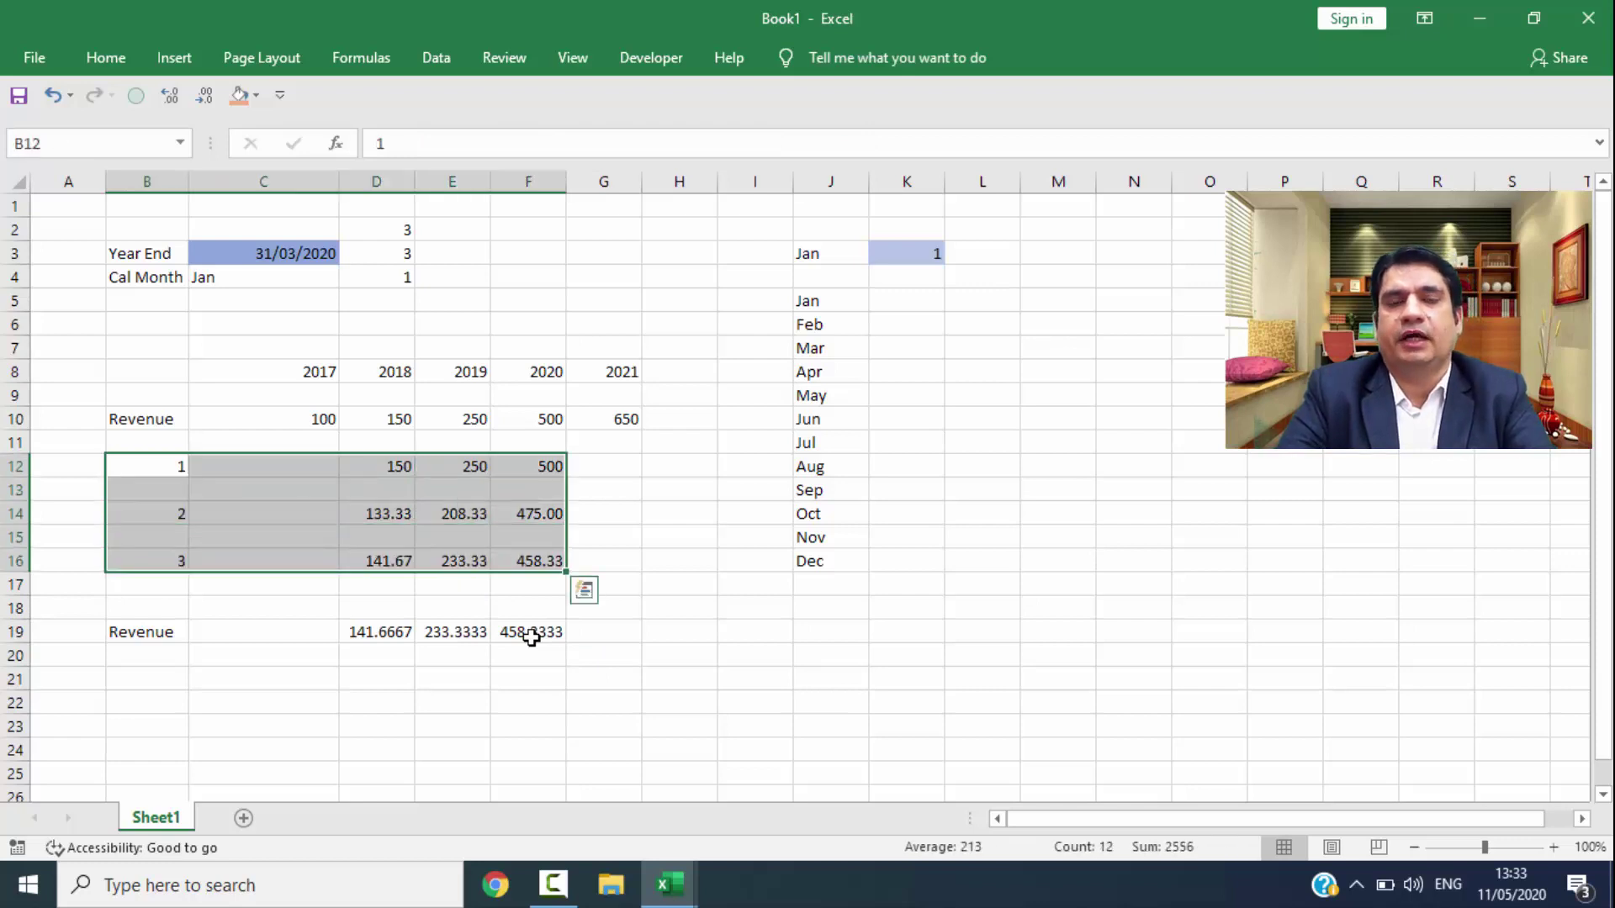
key(Right)
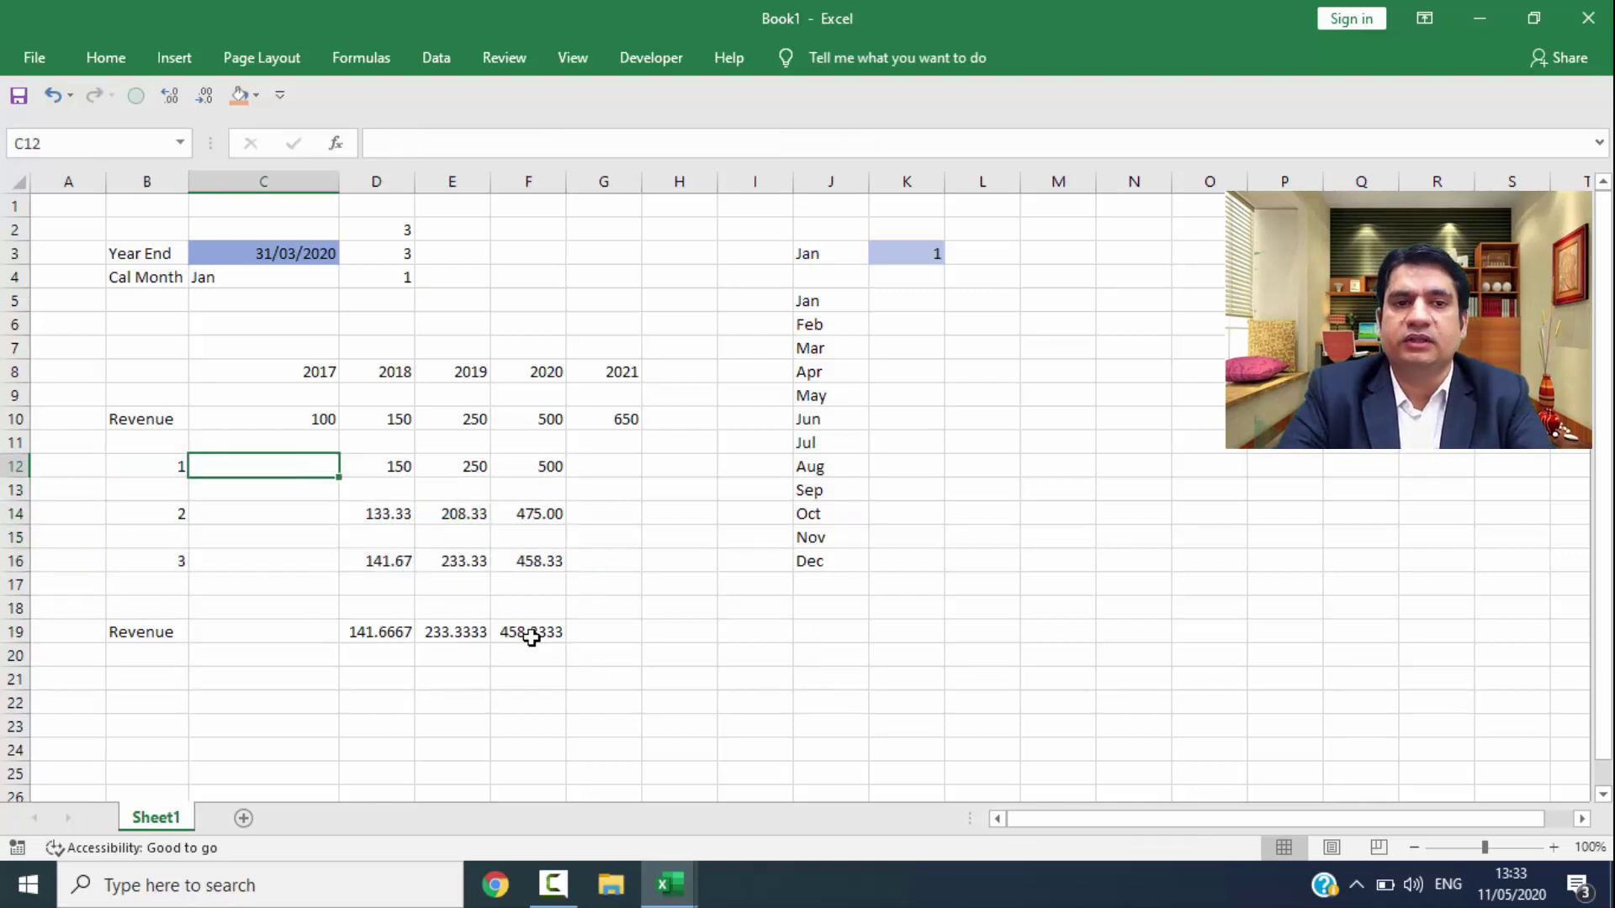
key(Right)
key(Down)
key(Down)
key(Down)
key(Down)
key(Down)
key(Down)
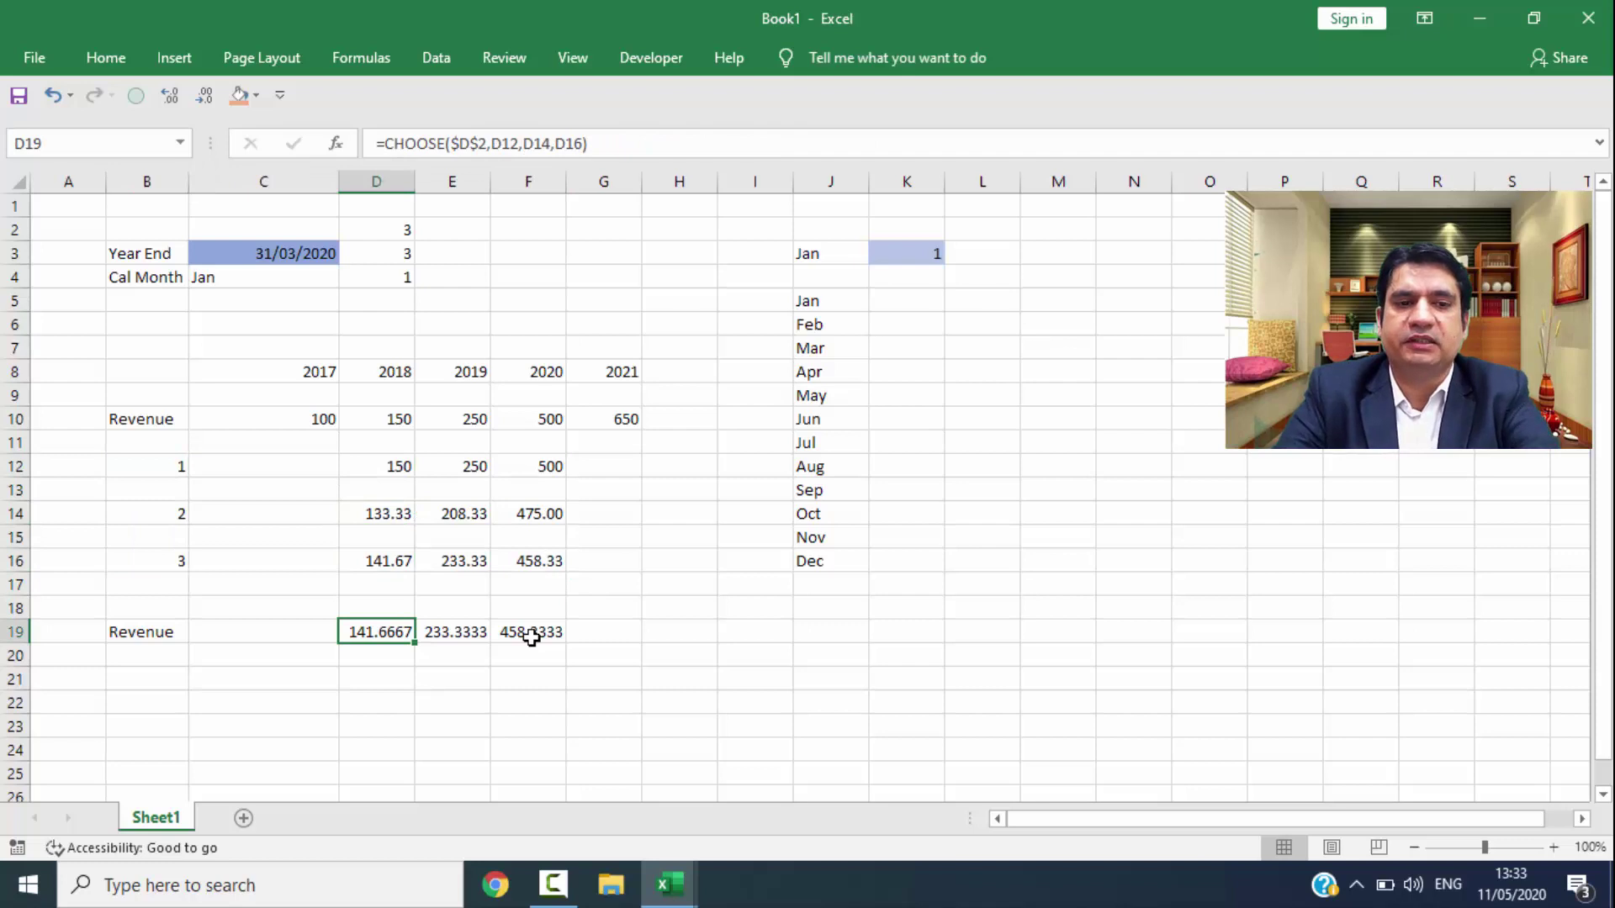
key(F2)
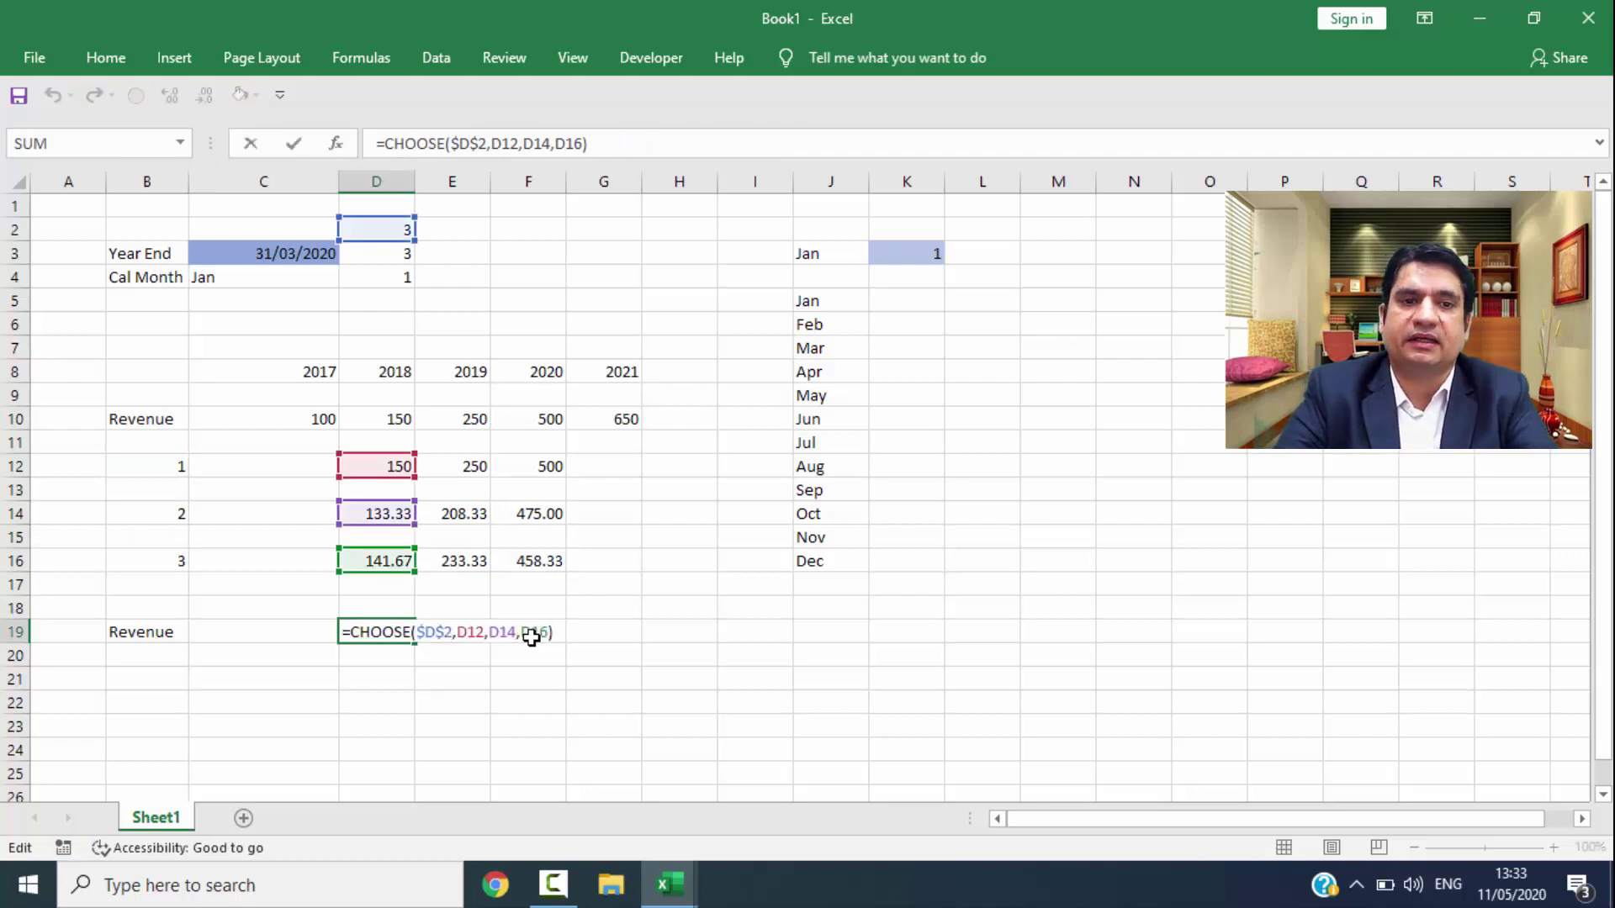
key(Escape)
key(Up)
key(Up)
key(Up)
key(Up)
key(Up)
key(Up)
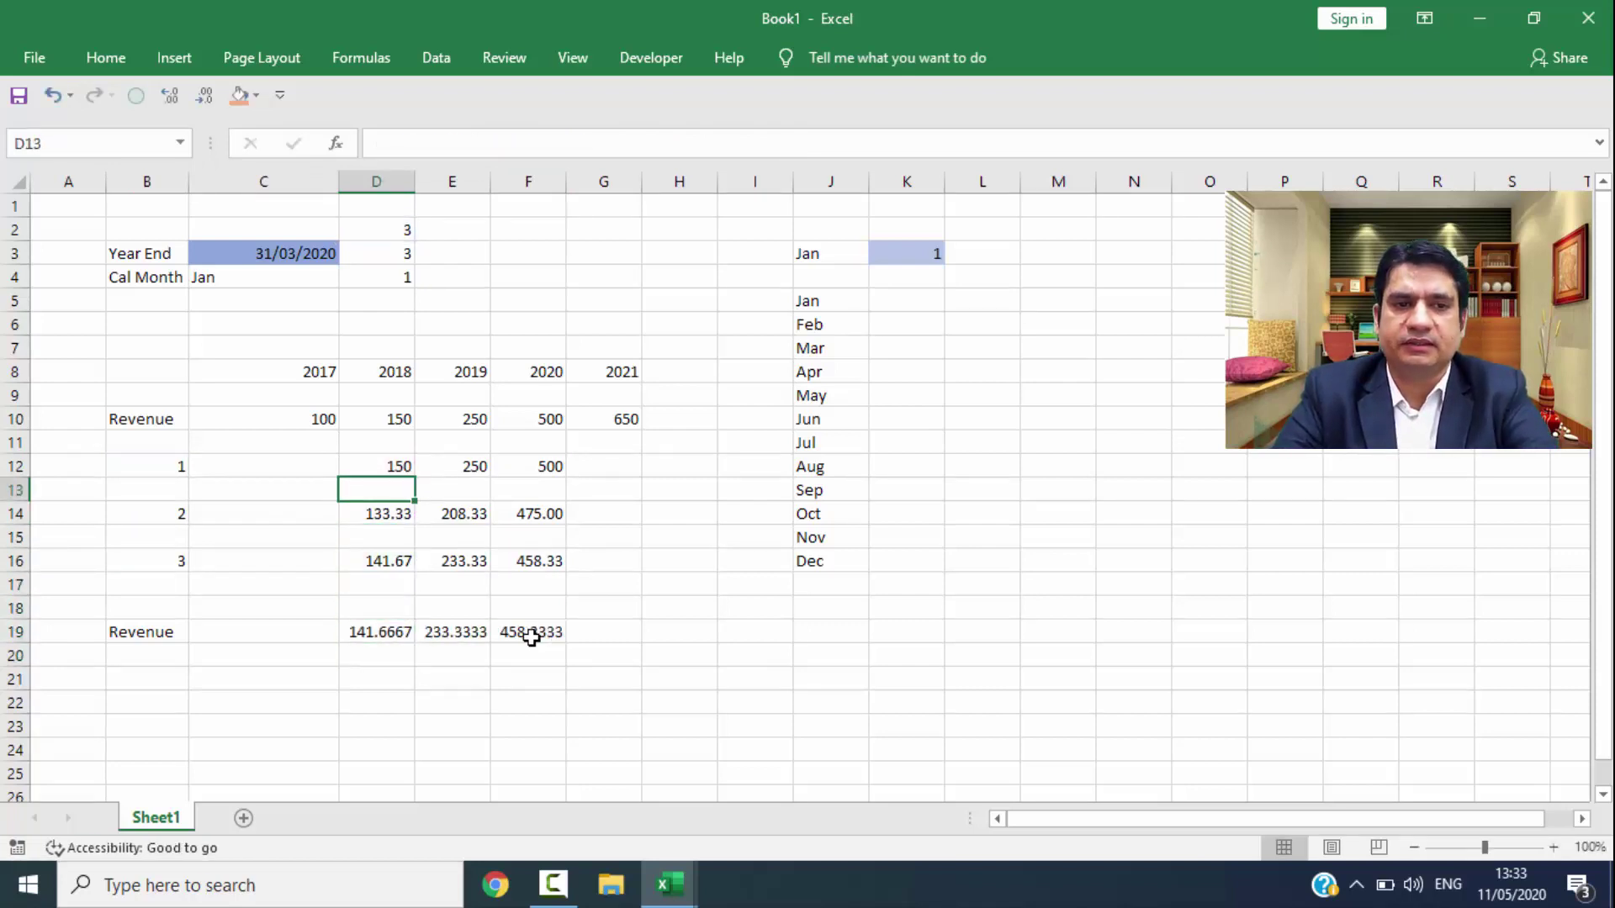
key(Up)
Step: Point the first CHOOSE option in D19 at D10 instead of D12
key(F2)
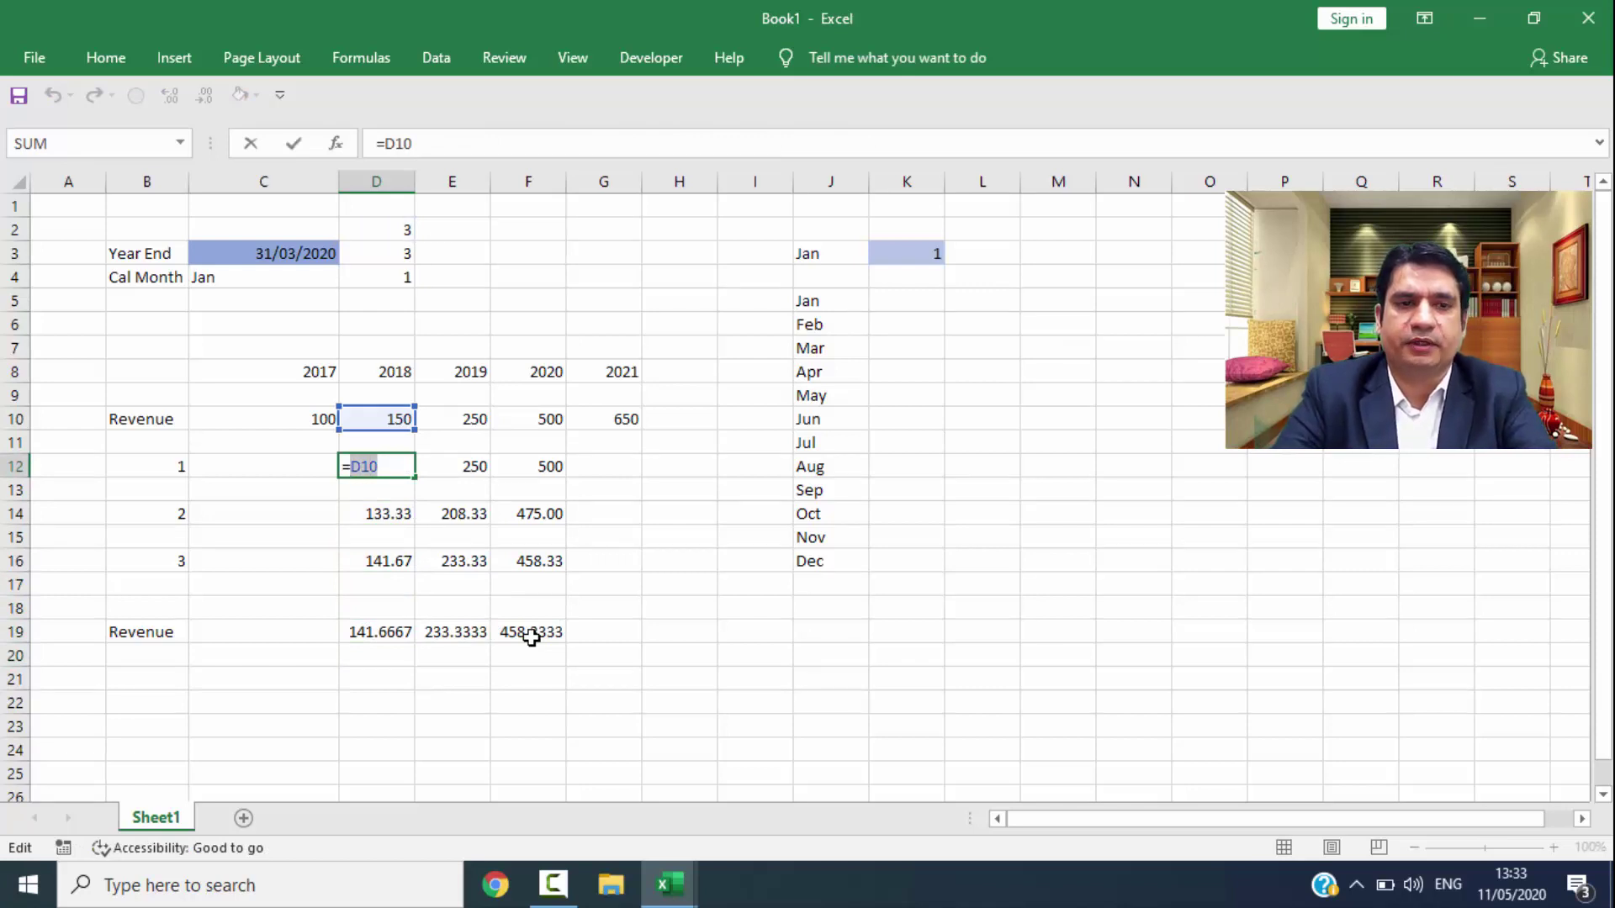
key(Escape)
key(Down)
key(Down)
key(Down)
key(Down)
key(Down)
key(Down)
key(F2)
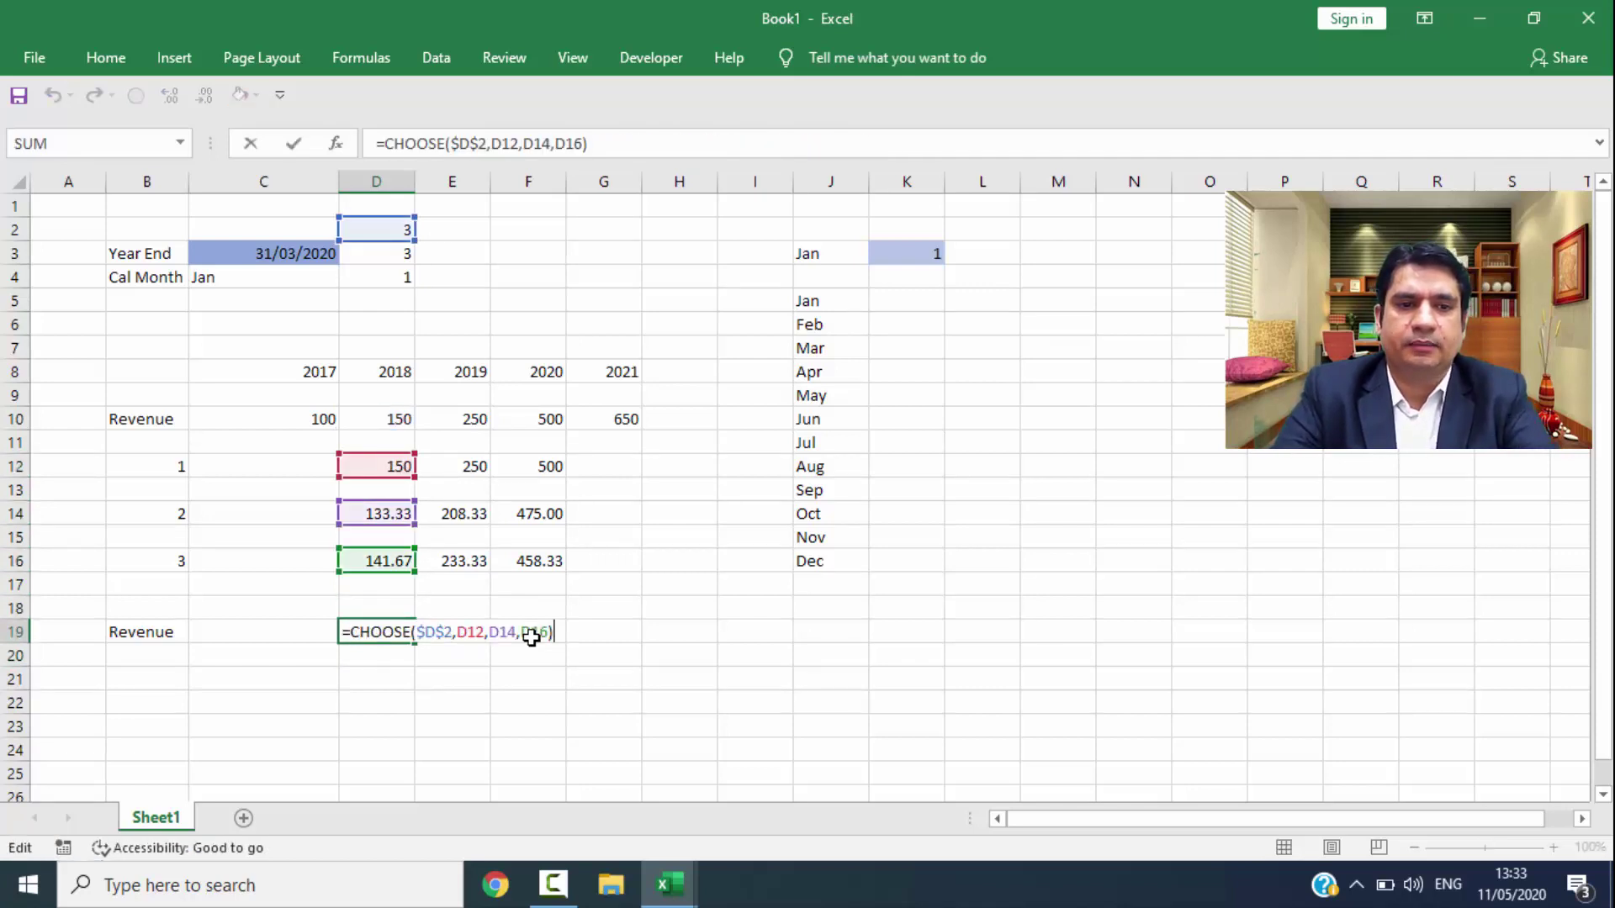
key(Left)
key(Left)
key(Left)
key(Left)
key(Left)
key(Left)
key(Left)
key(Left)
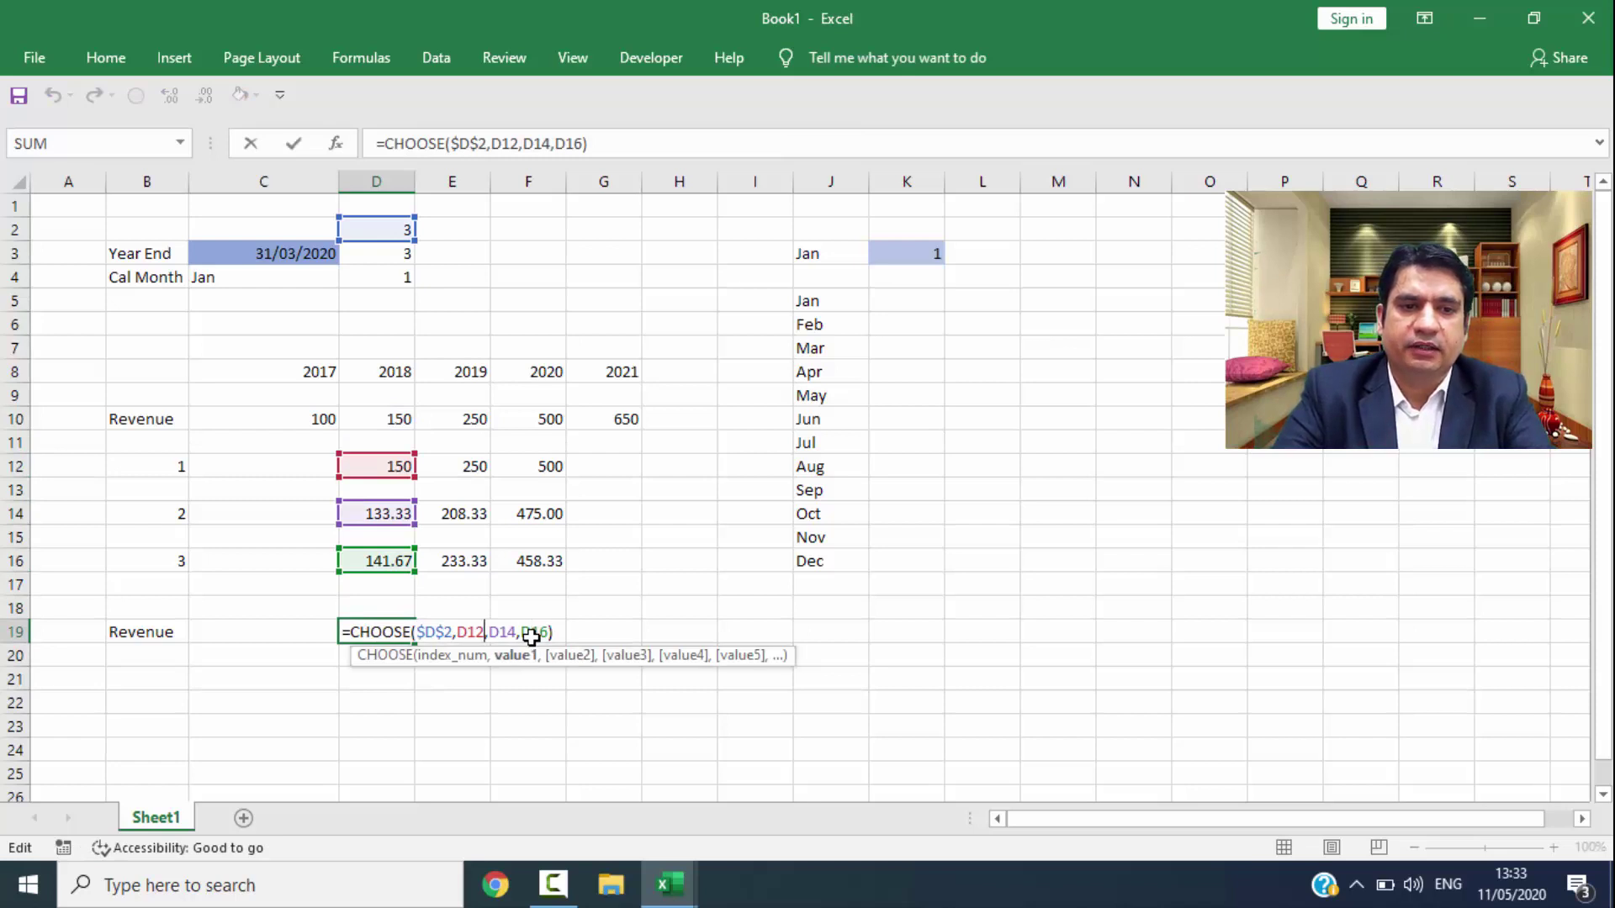
key(shift+Left)
key(shift+Left)
key(shift+Left)
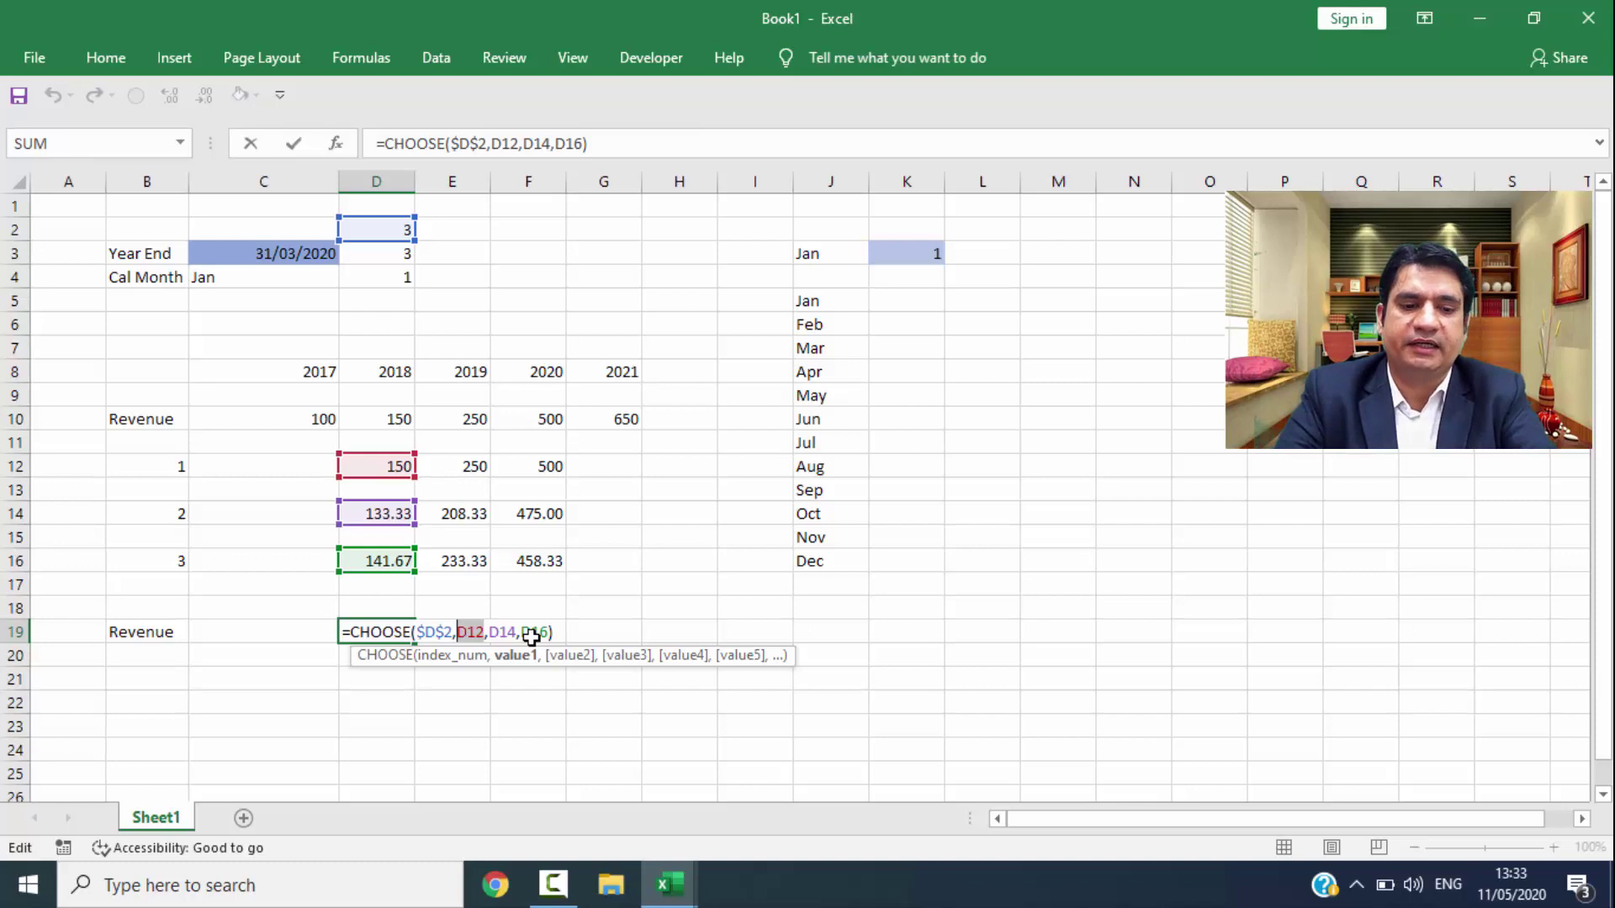
key(Up)
key(Up)
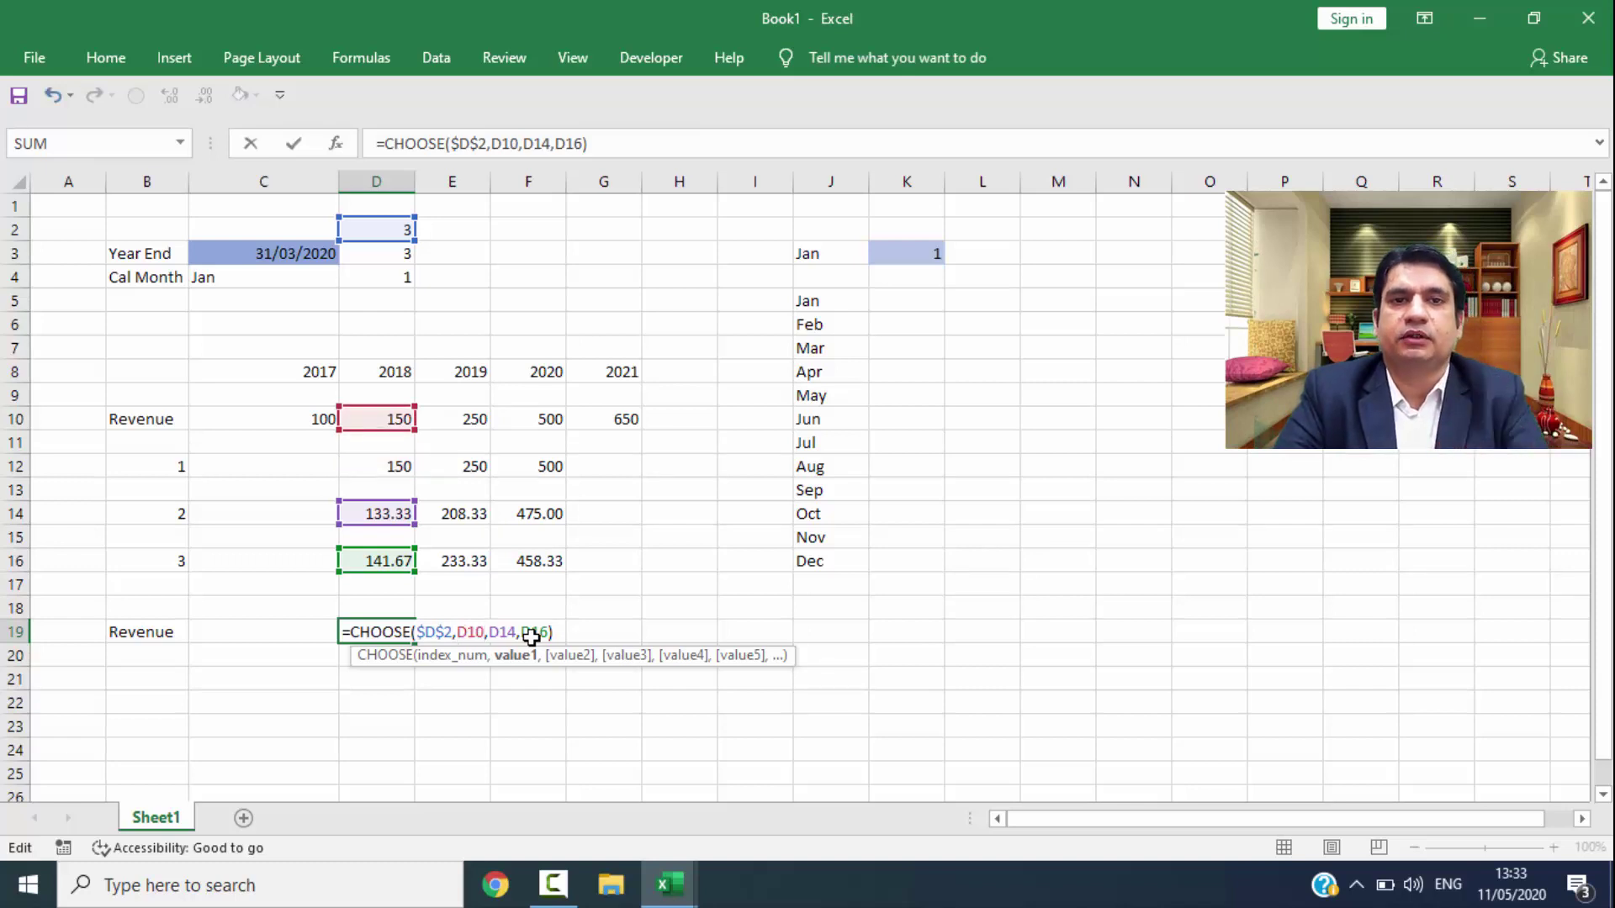
key(Return)
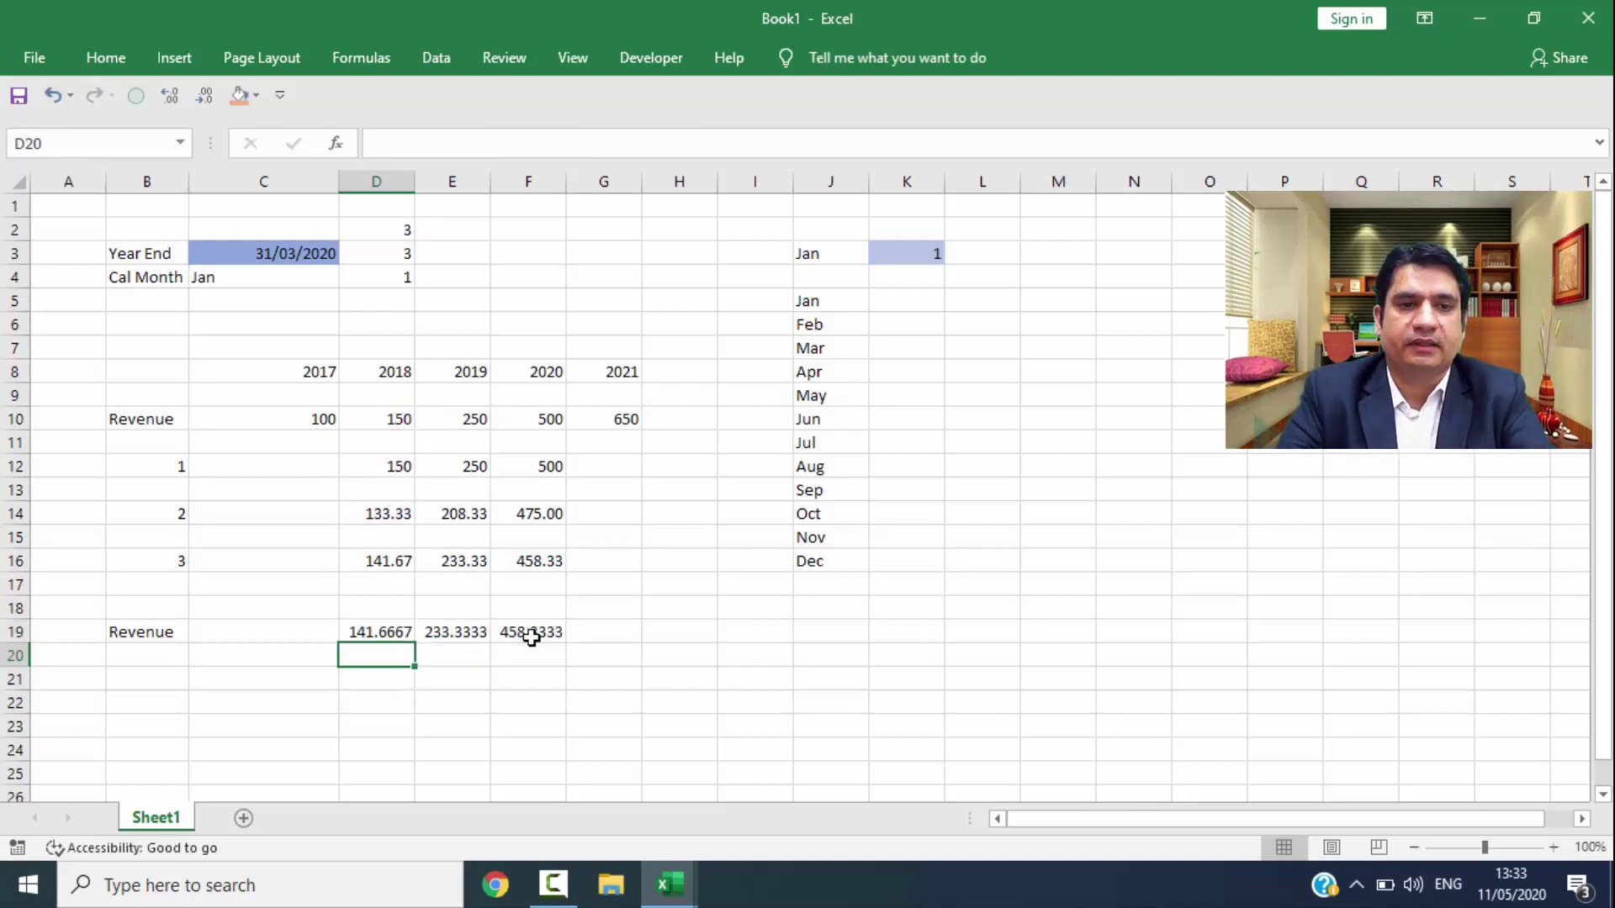
Step: Replace the D14 reference in D19 with the pasted calendar-month proration calculation
key(Up)
key(Up)
key(Up)
key(Up)
key(Up)
key(F2)
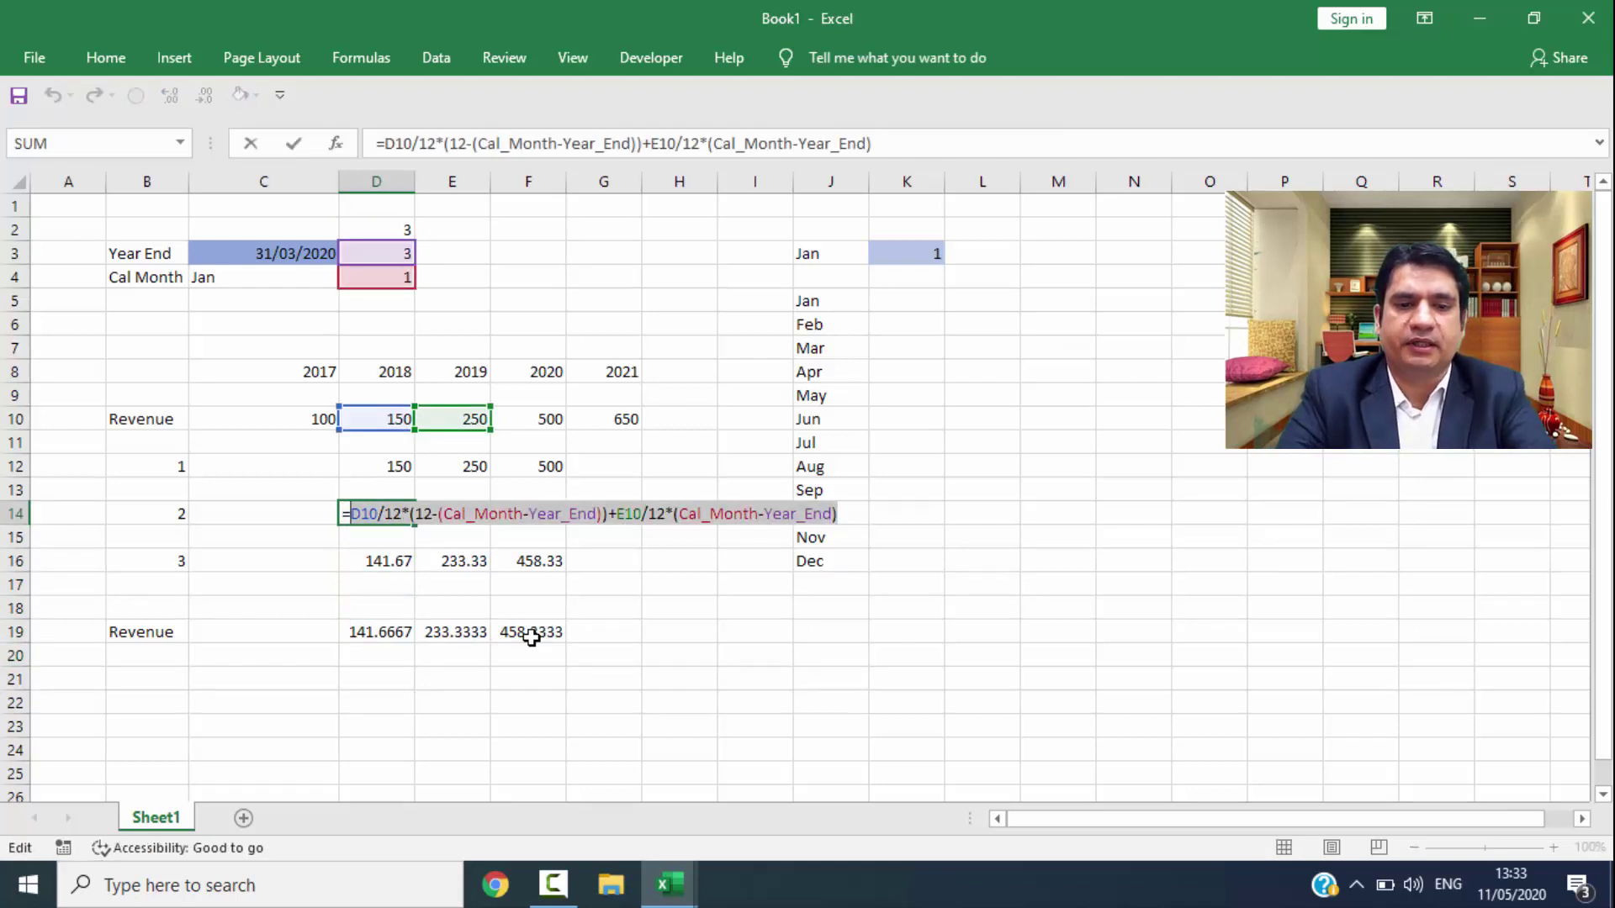
key(Escape)
key(Down)
key(Down)
key(Down)
key(Down)
key(F2)
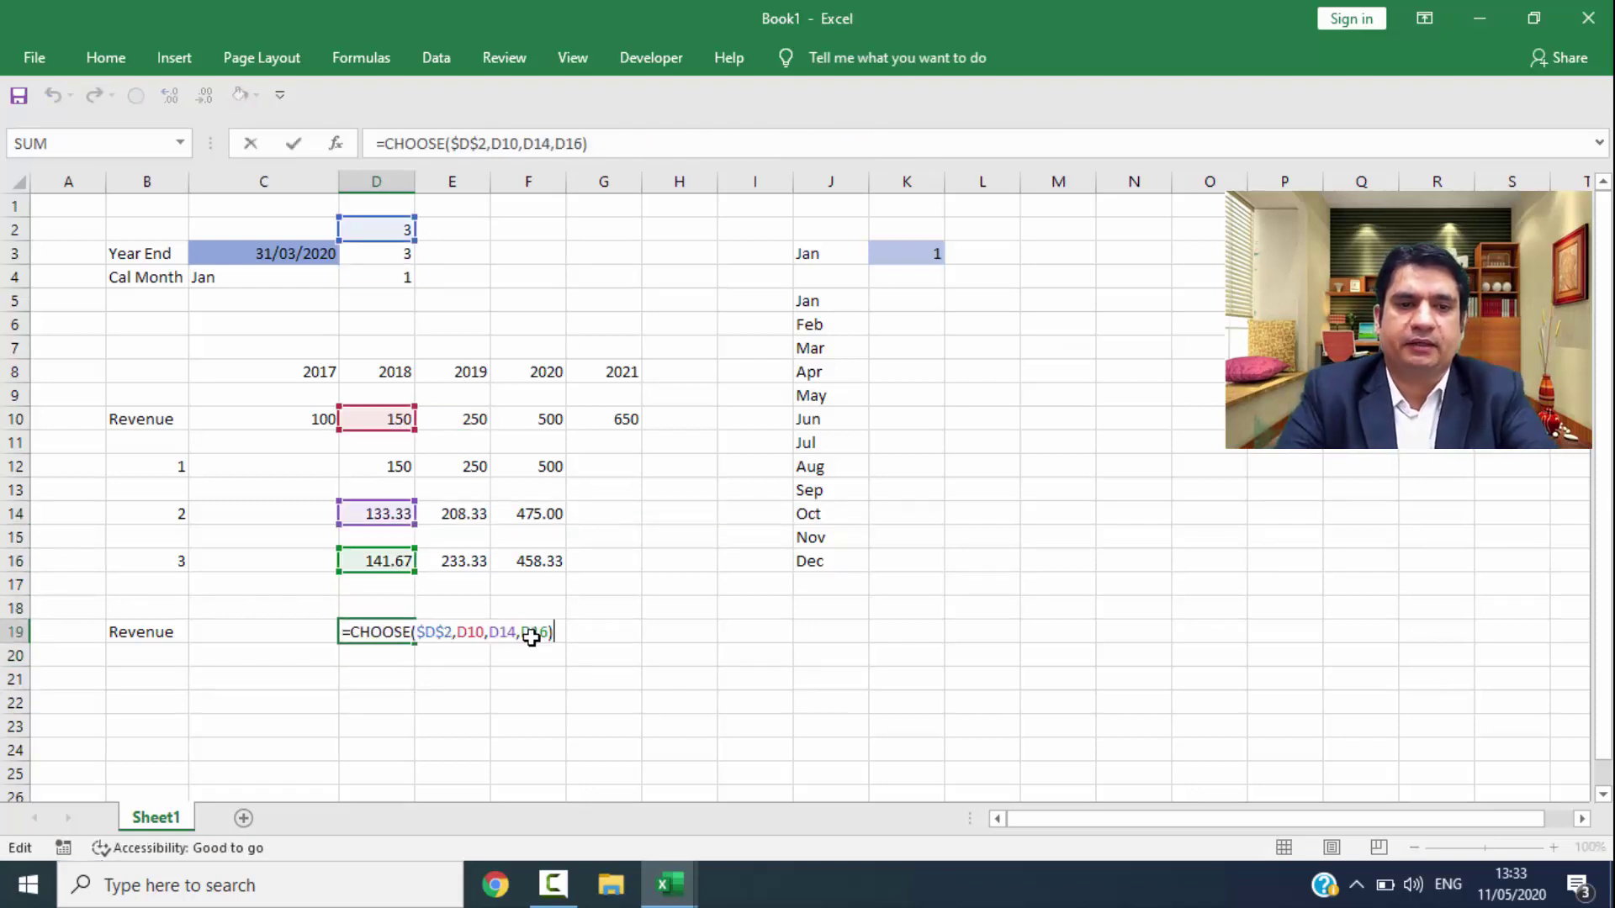
key(Left)
key(Left)
key(Left)
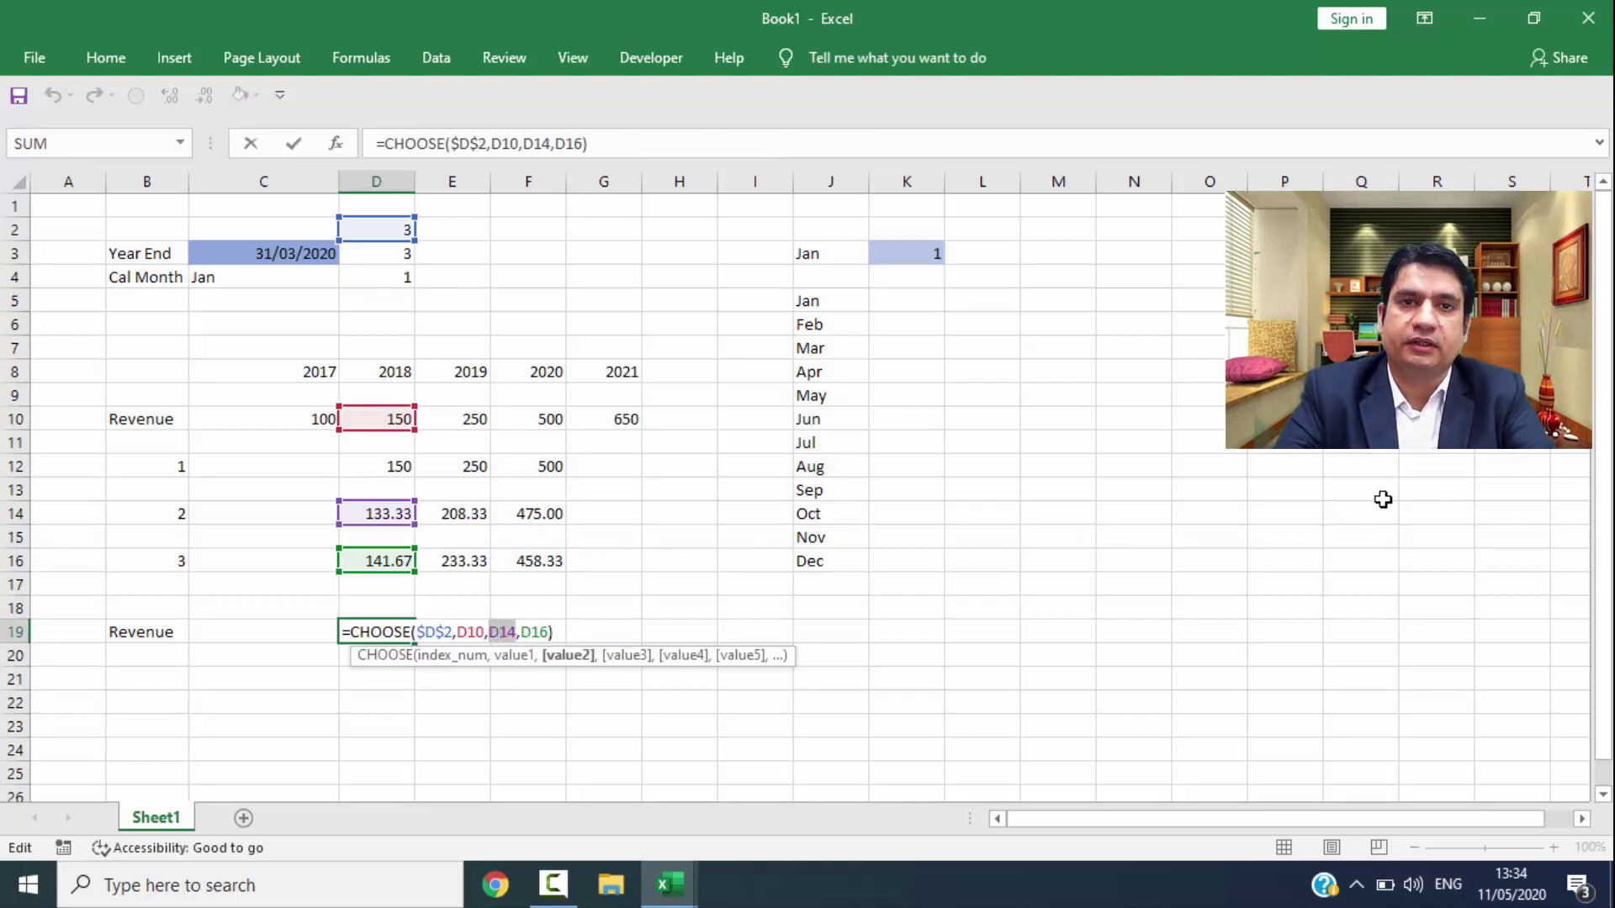
key(BackSpace)
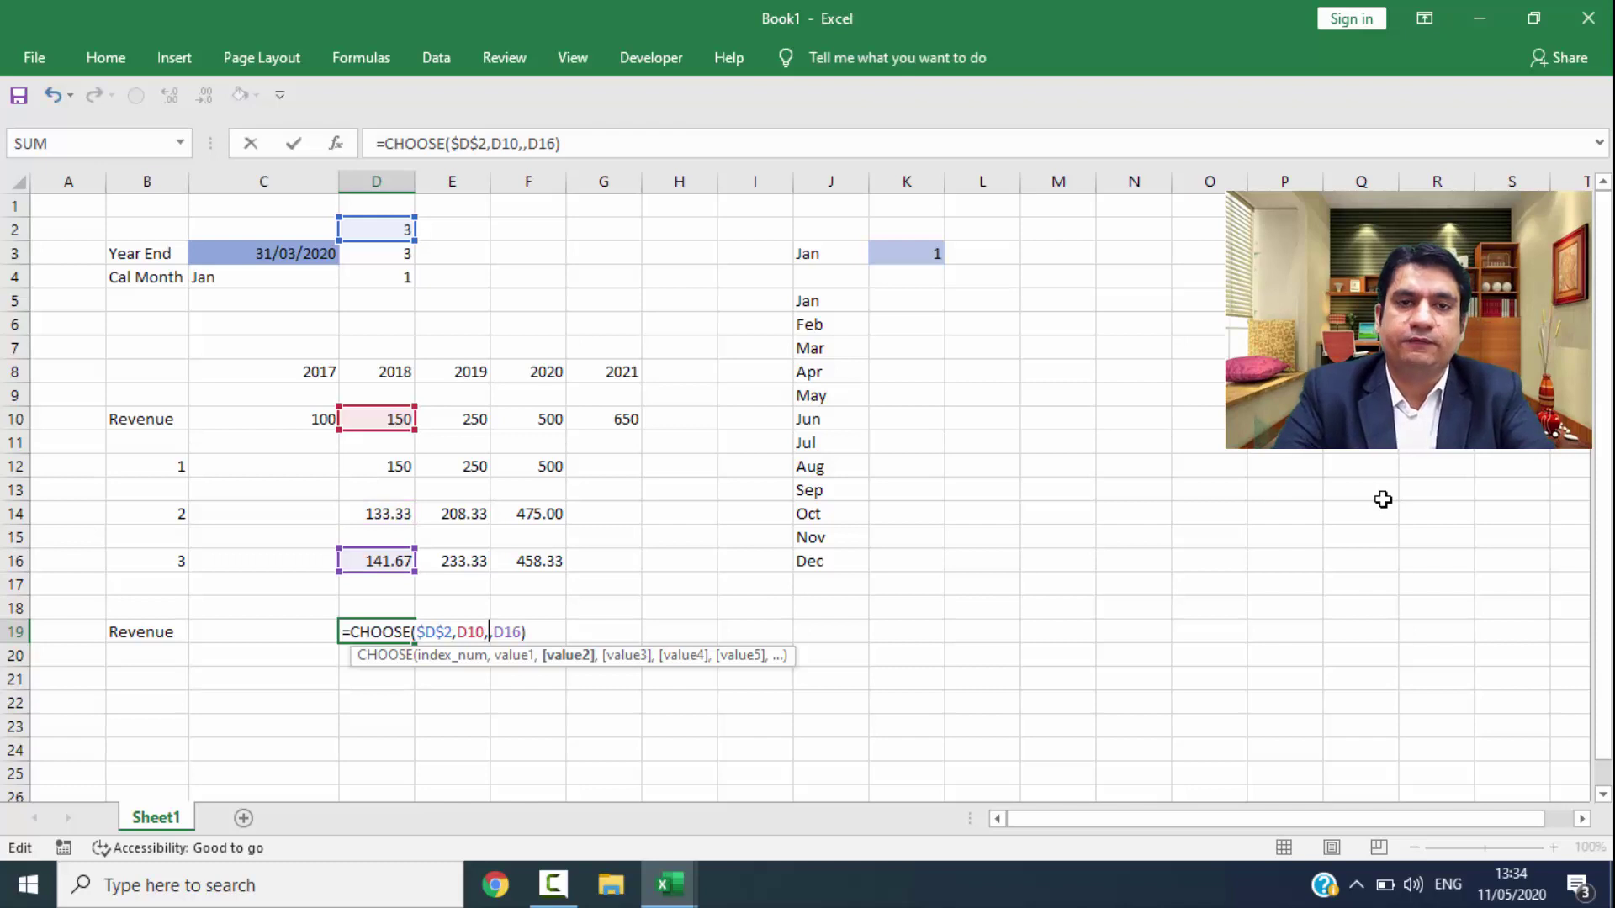
text(D10/12*(12-(Cal_Month-Year_End))+E10/12*(Cal_Month-Year_End))
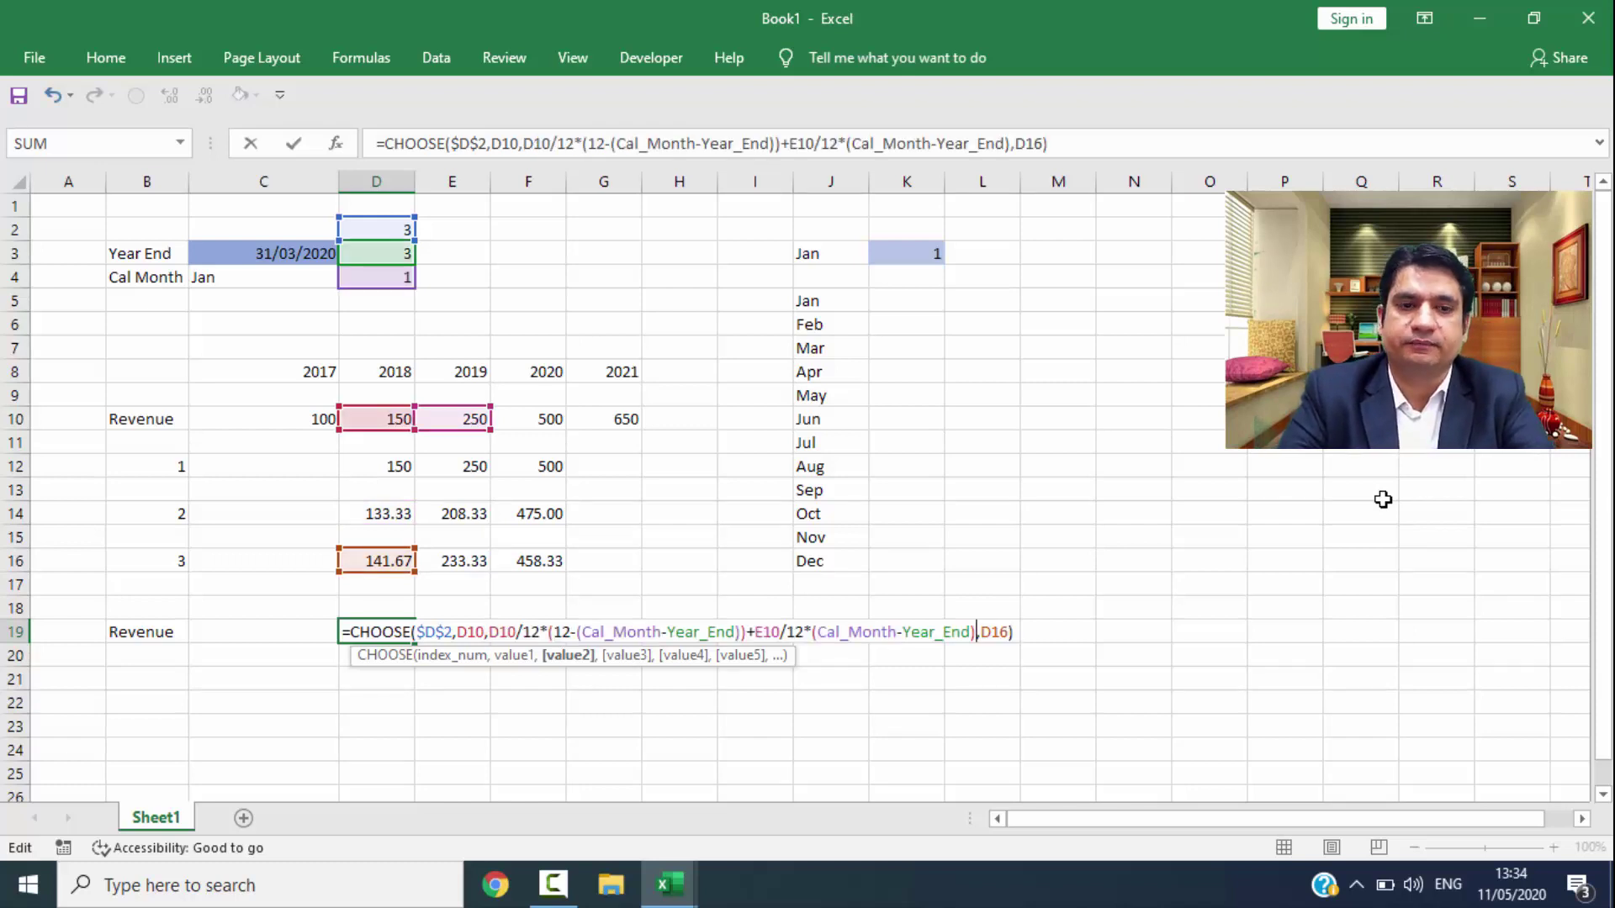
key(Return)
Step: Replace the D16 reference with the year-end proration calculation and close the CHOOSE formula
key(Up)
key(Up)
key(Up)
key(Up)
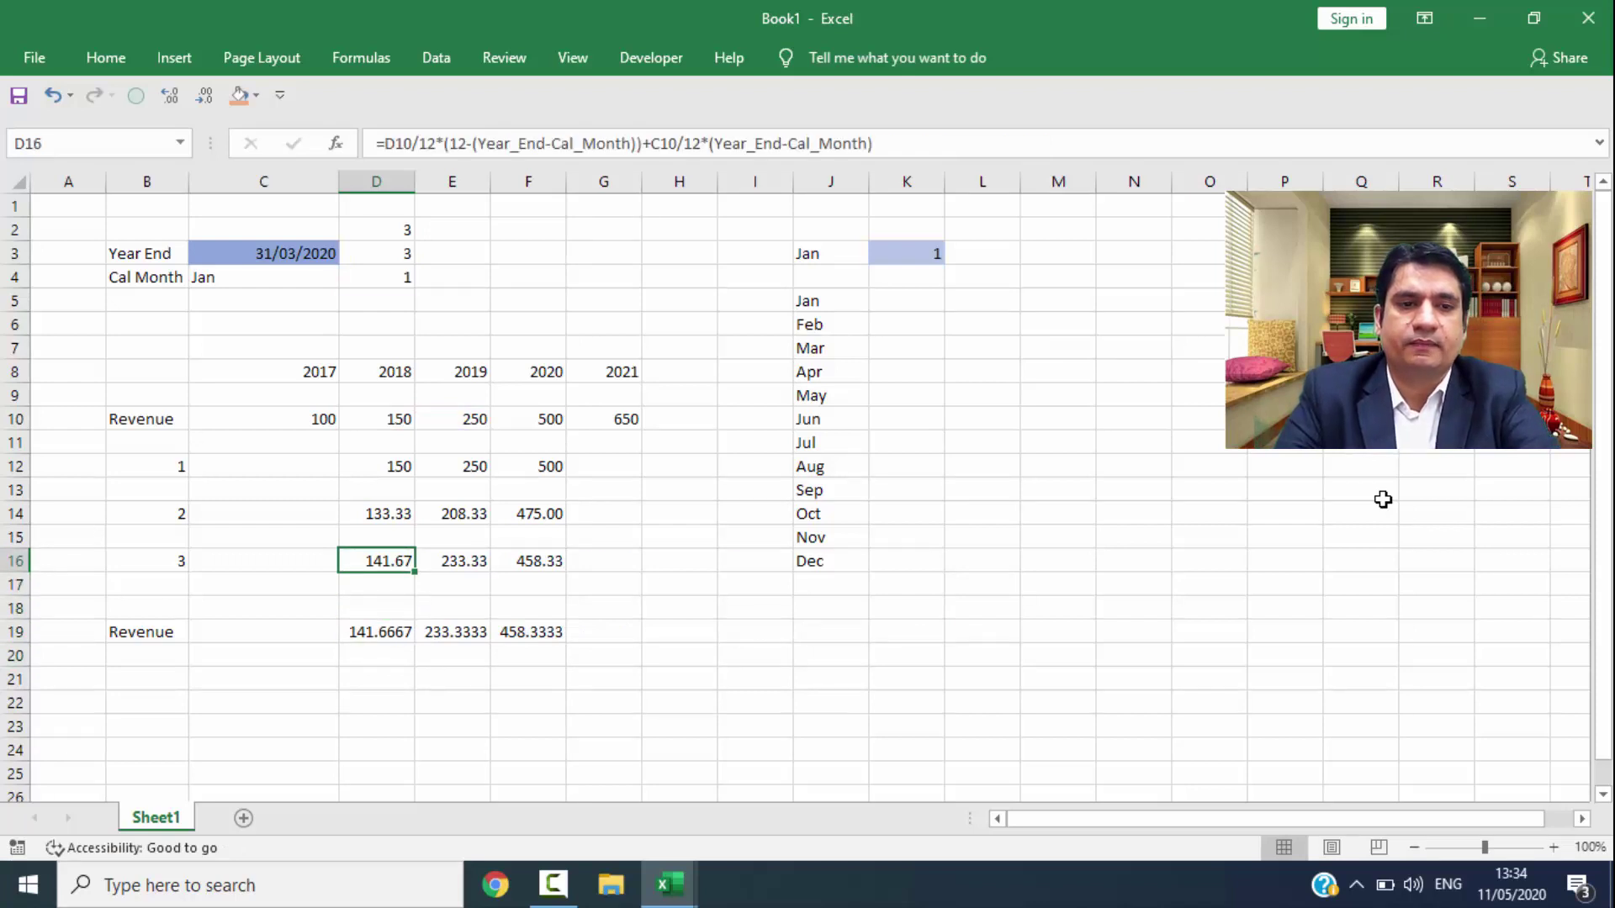
key(F2)
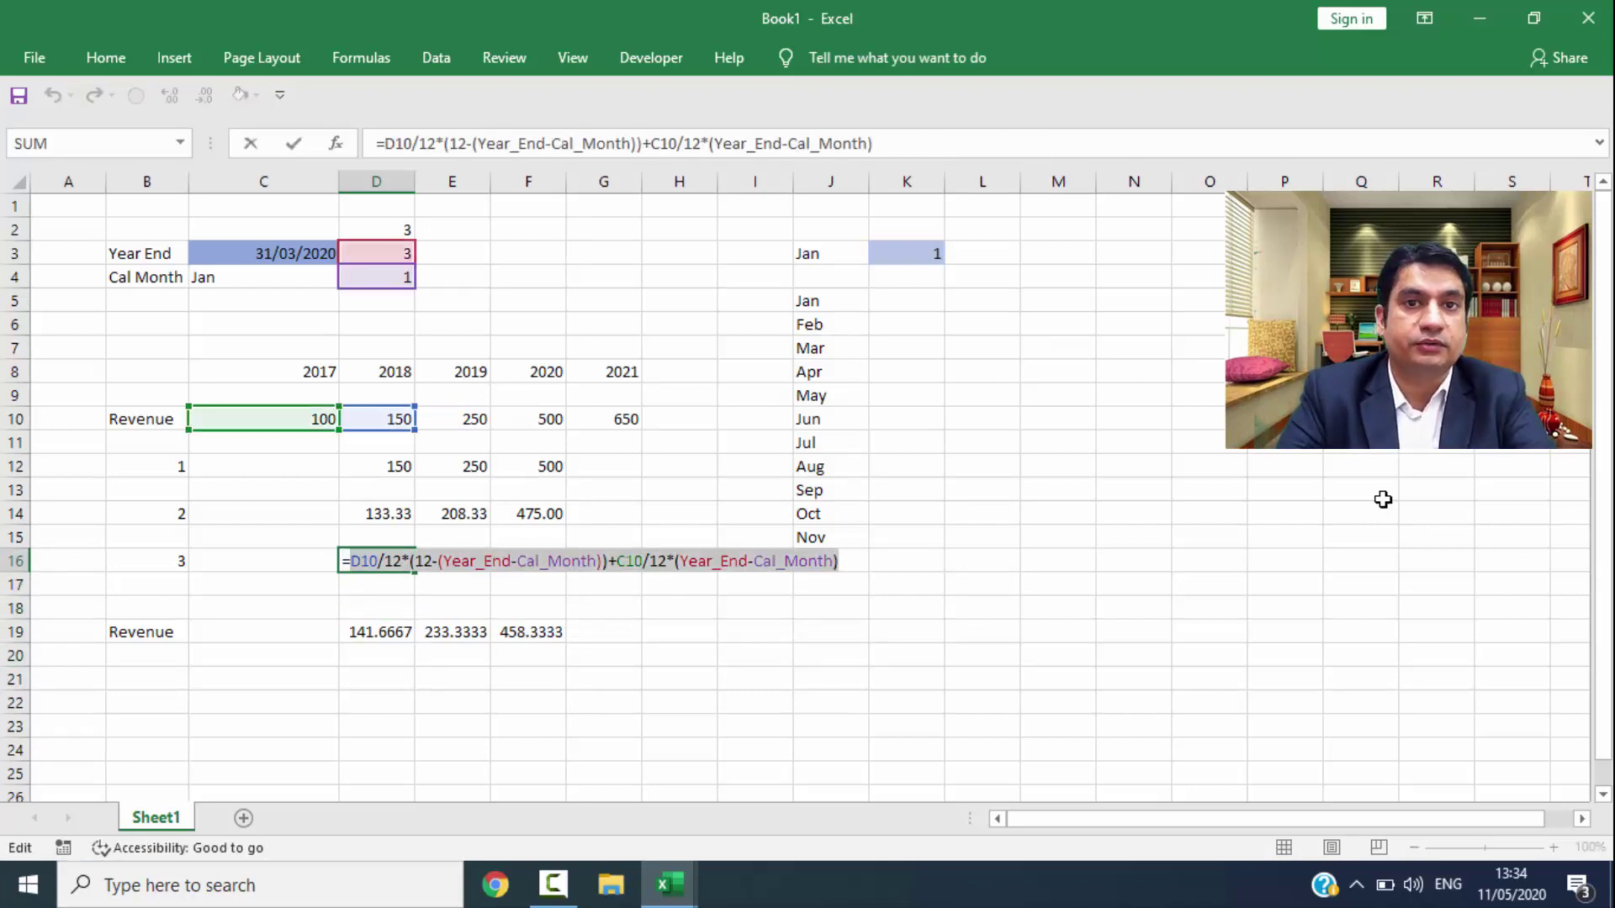
key(Return)
key(Down)
key(Down)
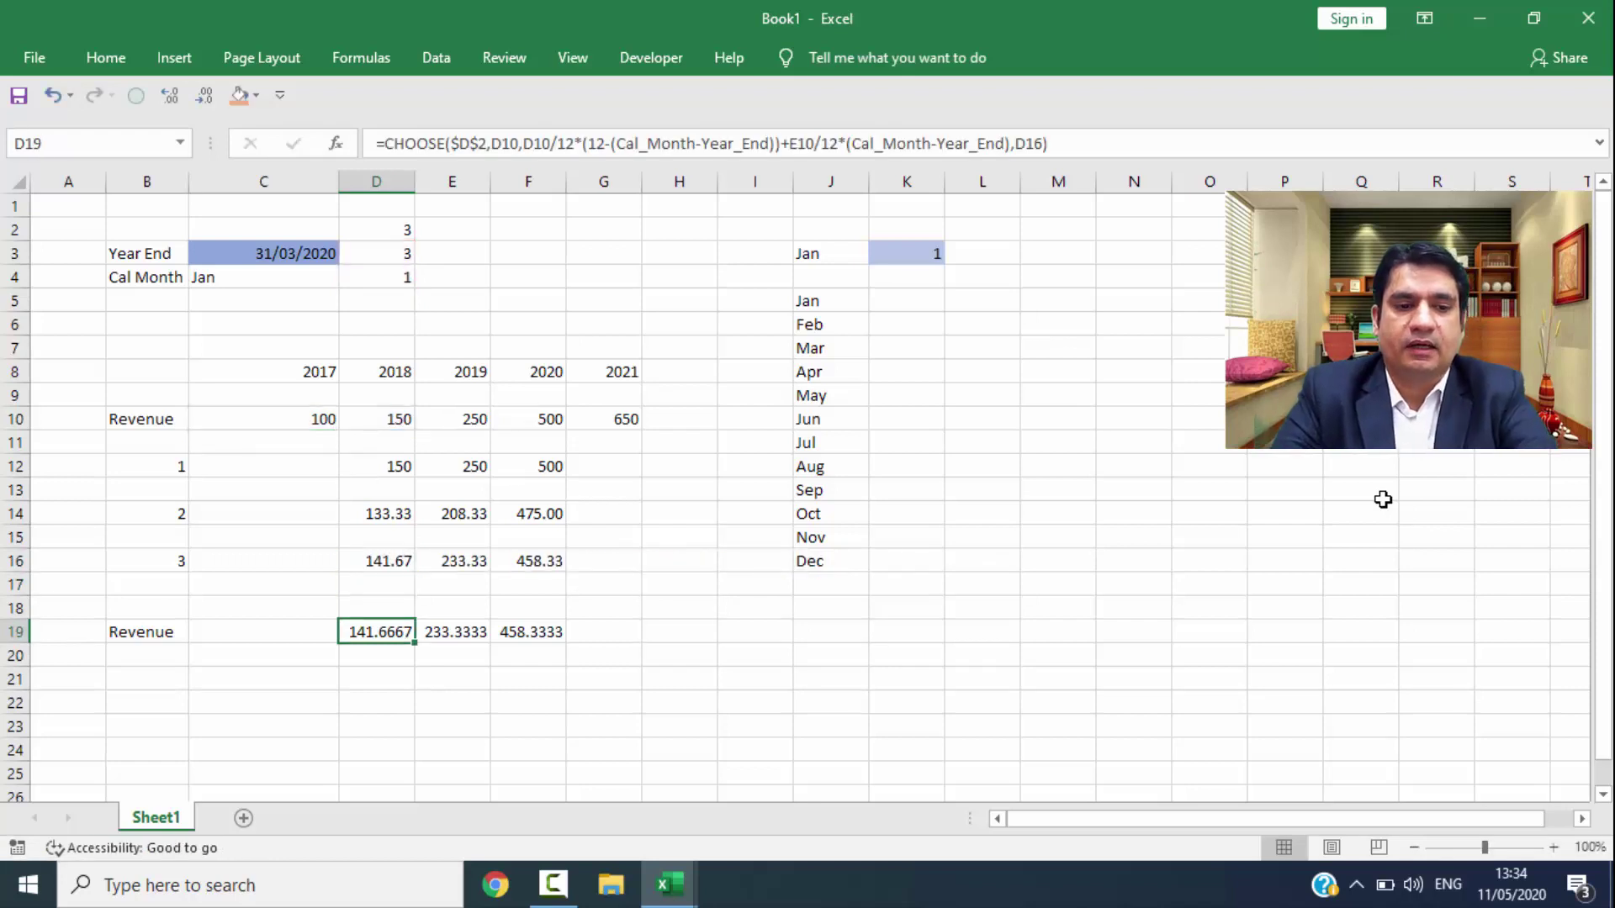
key(F2)
key(BackSpace)
key(BackSpace)
key(BackSpace)
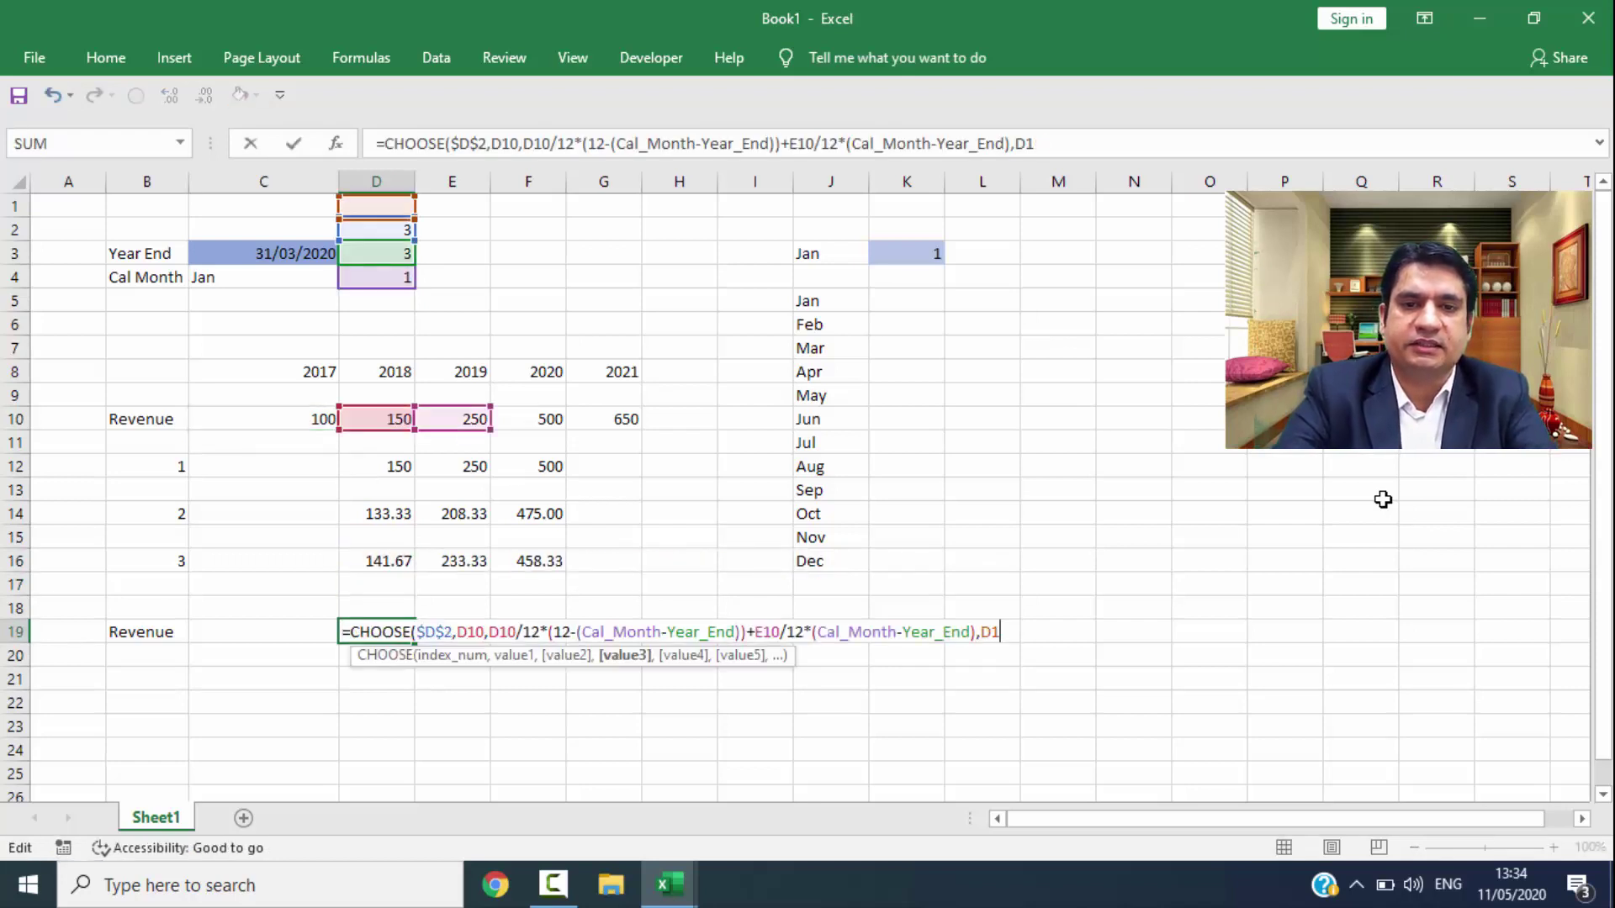
text(D10/12*(12-(Year_End-Cal_Month))+C10/12*(Year_End-Cal_Month))
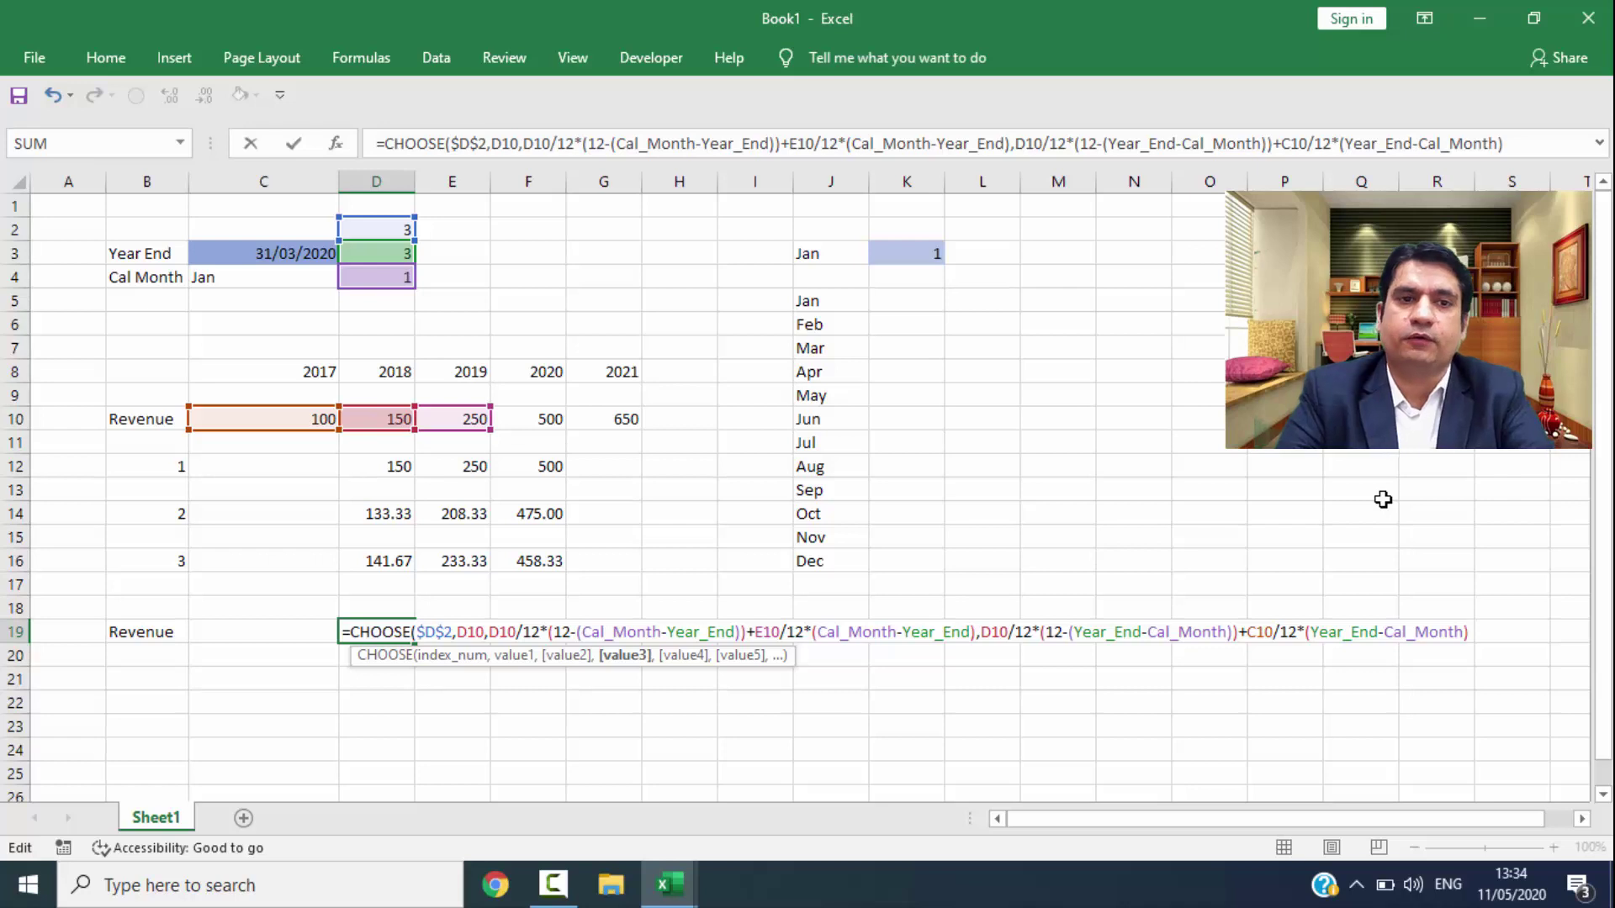
text())
key(ctrl+Return)
key(shift+Right)
key(shift+Right)
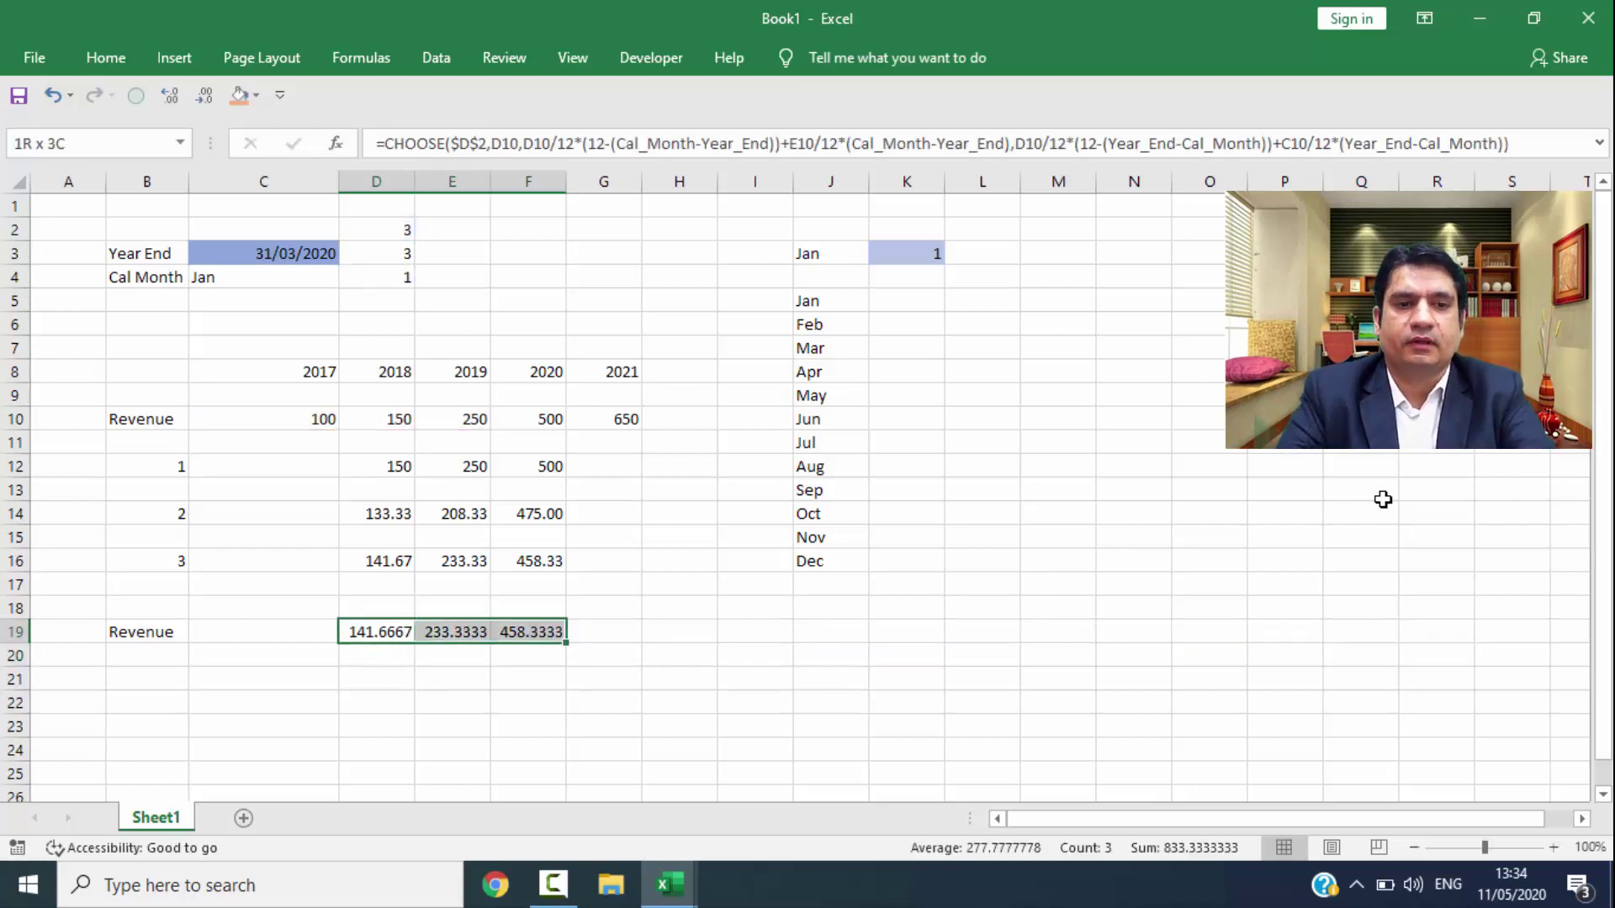
key(Up)
key(Up)
key(Up)
key(Up)
key(Up)
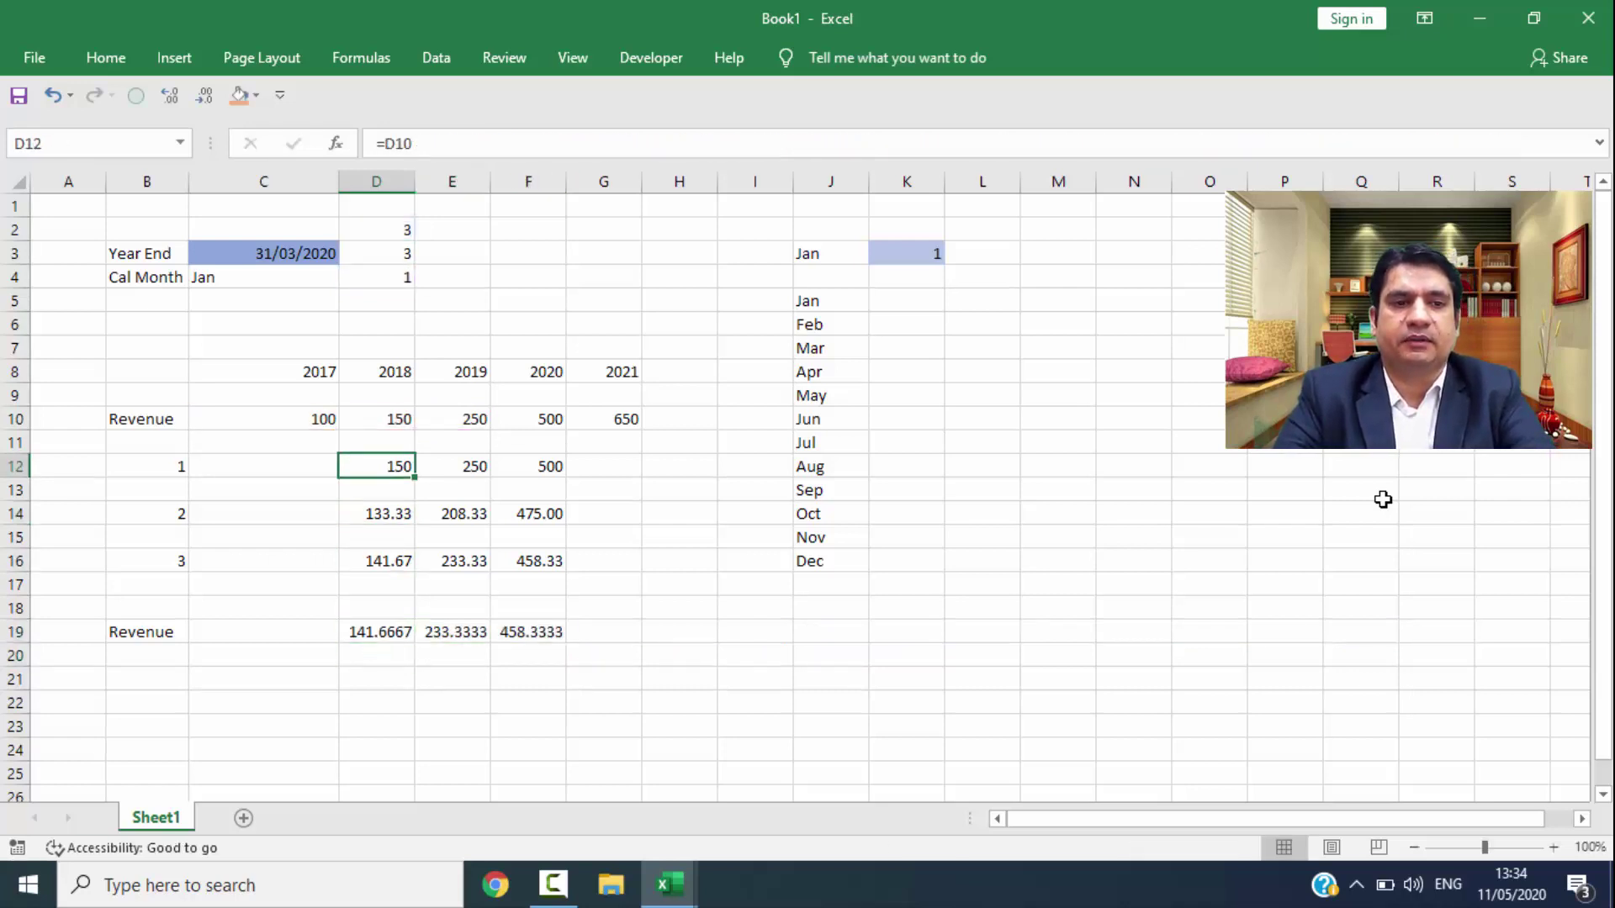
Step: Clear the old scenario rows B12:F16
key(Left)
key(Left)
key(shift+Right)
key(shift+Right)
key(shift+Down)
key(shift+Down)
key(shift+Right)
key(shift+Right)
key(shift+Down)
key(shift+Down)
key(Delete)
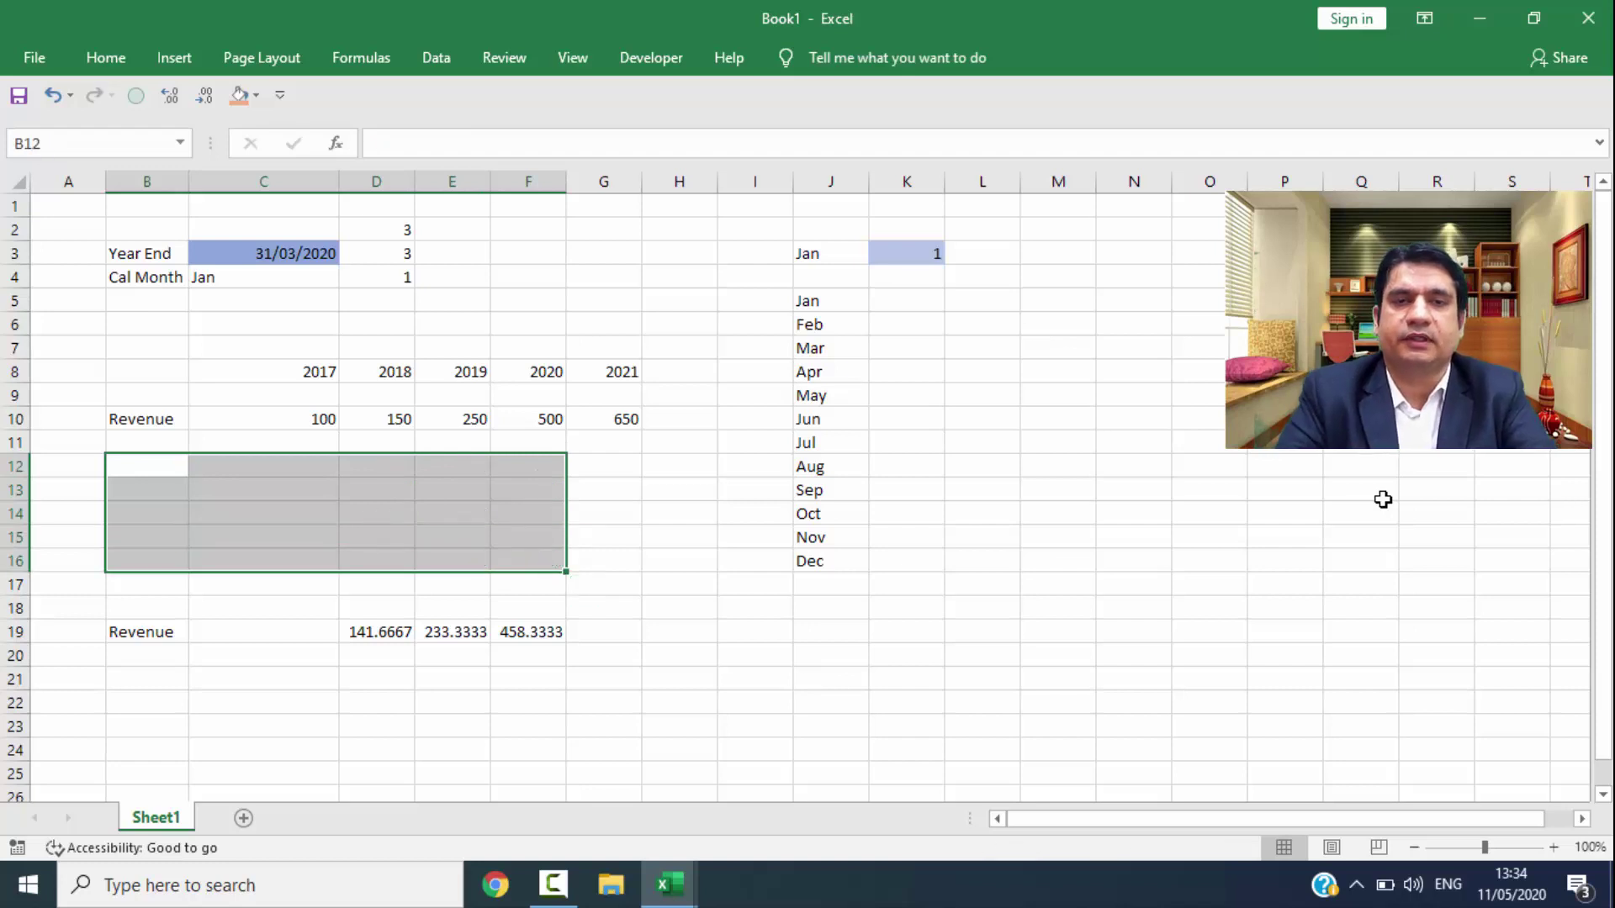
Step: Move the Revenue row B19:F19 up into row 12
key(ctrl+Down)
key(ctrl+Down)
key(ctrl+Up)
key(ctrl+shift+Right)
key(ctrl+shift+Right)
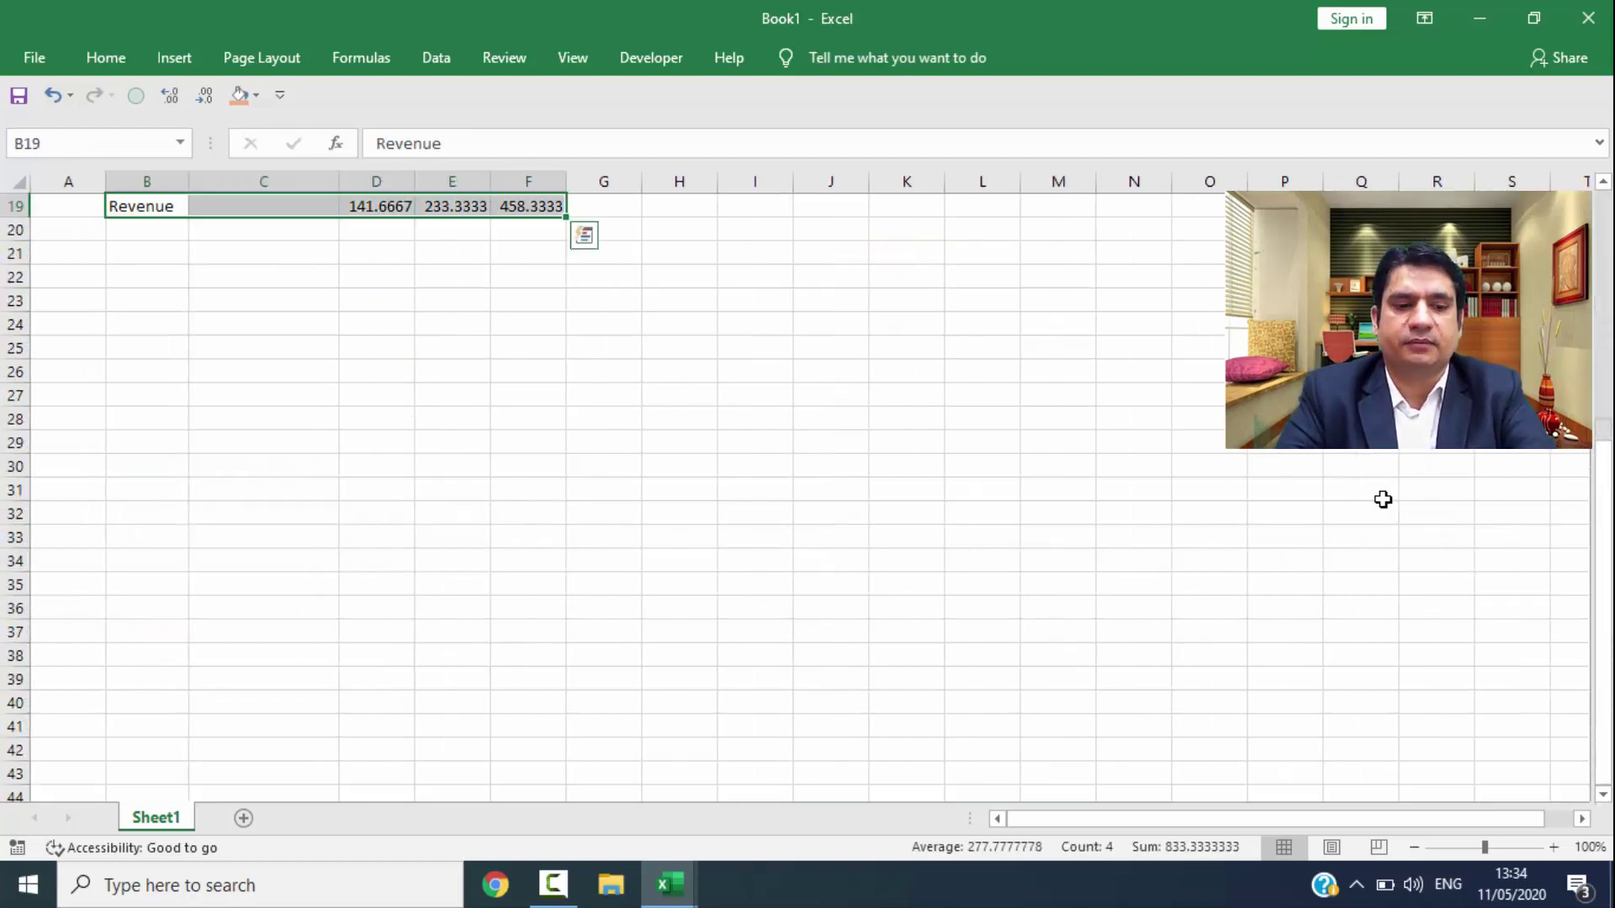
key(ctrl+c)
key(Up)
key(Up)
key(Up)
key(Up)
key(Up)
key(Up)
key(Up)
key(Up)
key(Up)
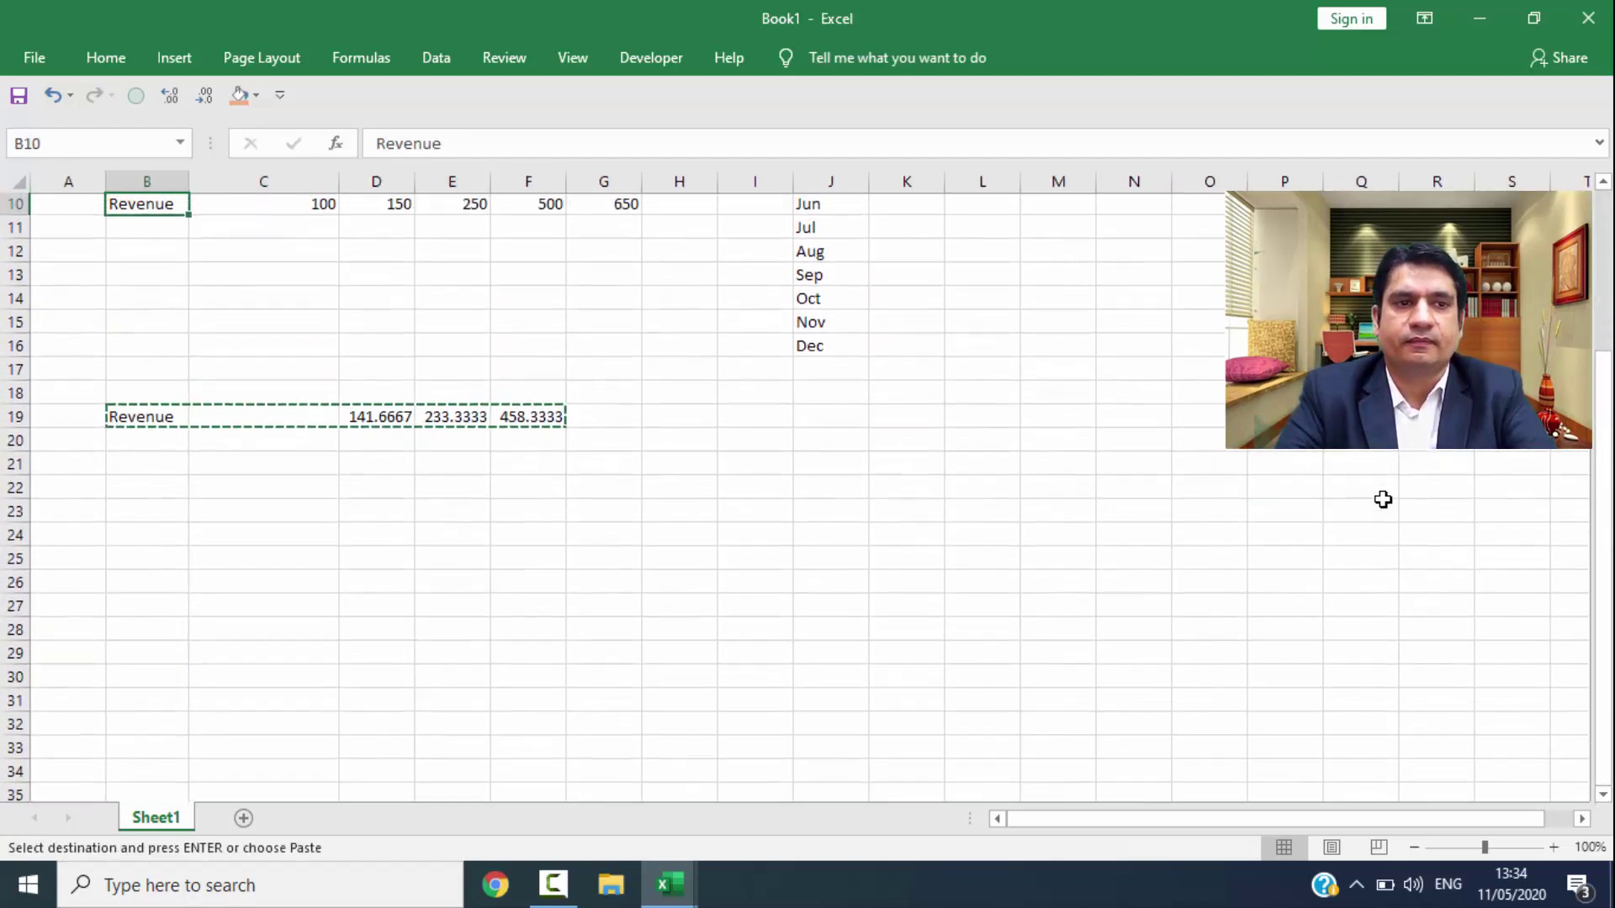
key(Up)
key(Down)
key(Down)
key(Down)
key(Return)
key(Up)
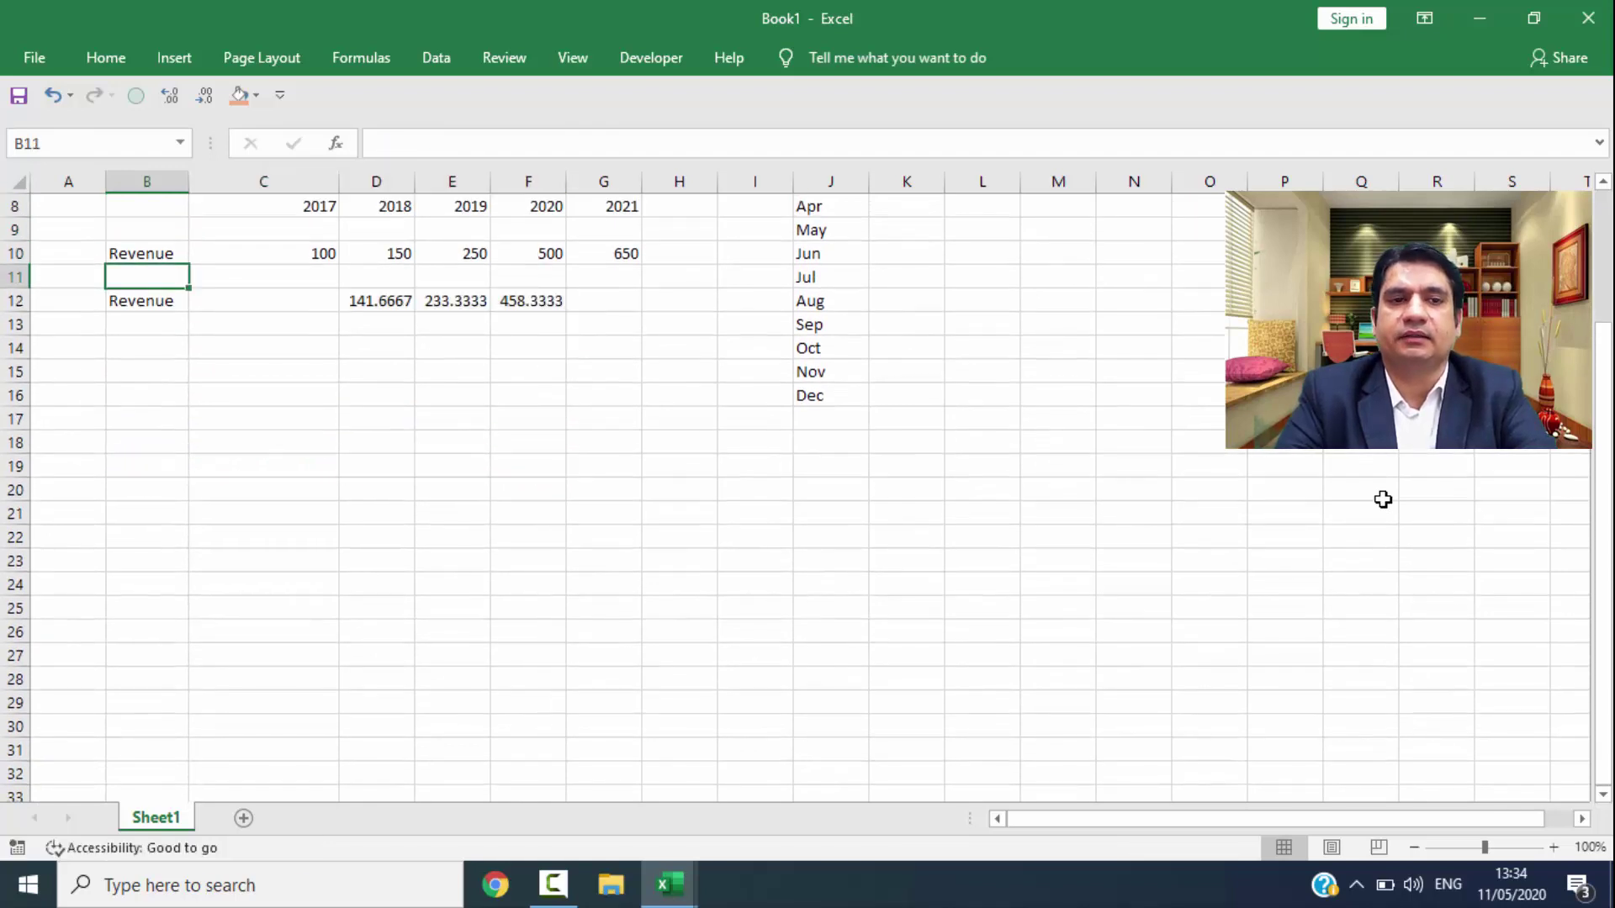
key(Up)
key(Up)
key(Up)
key(Up)
key(Up)
key(Up)
key(Up)
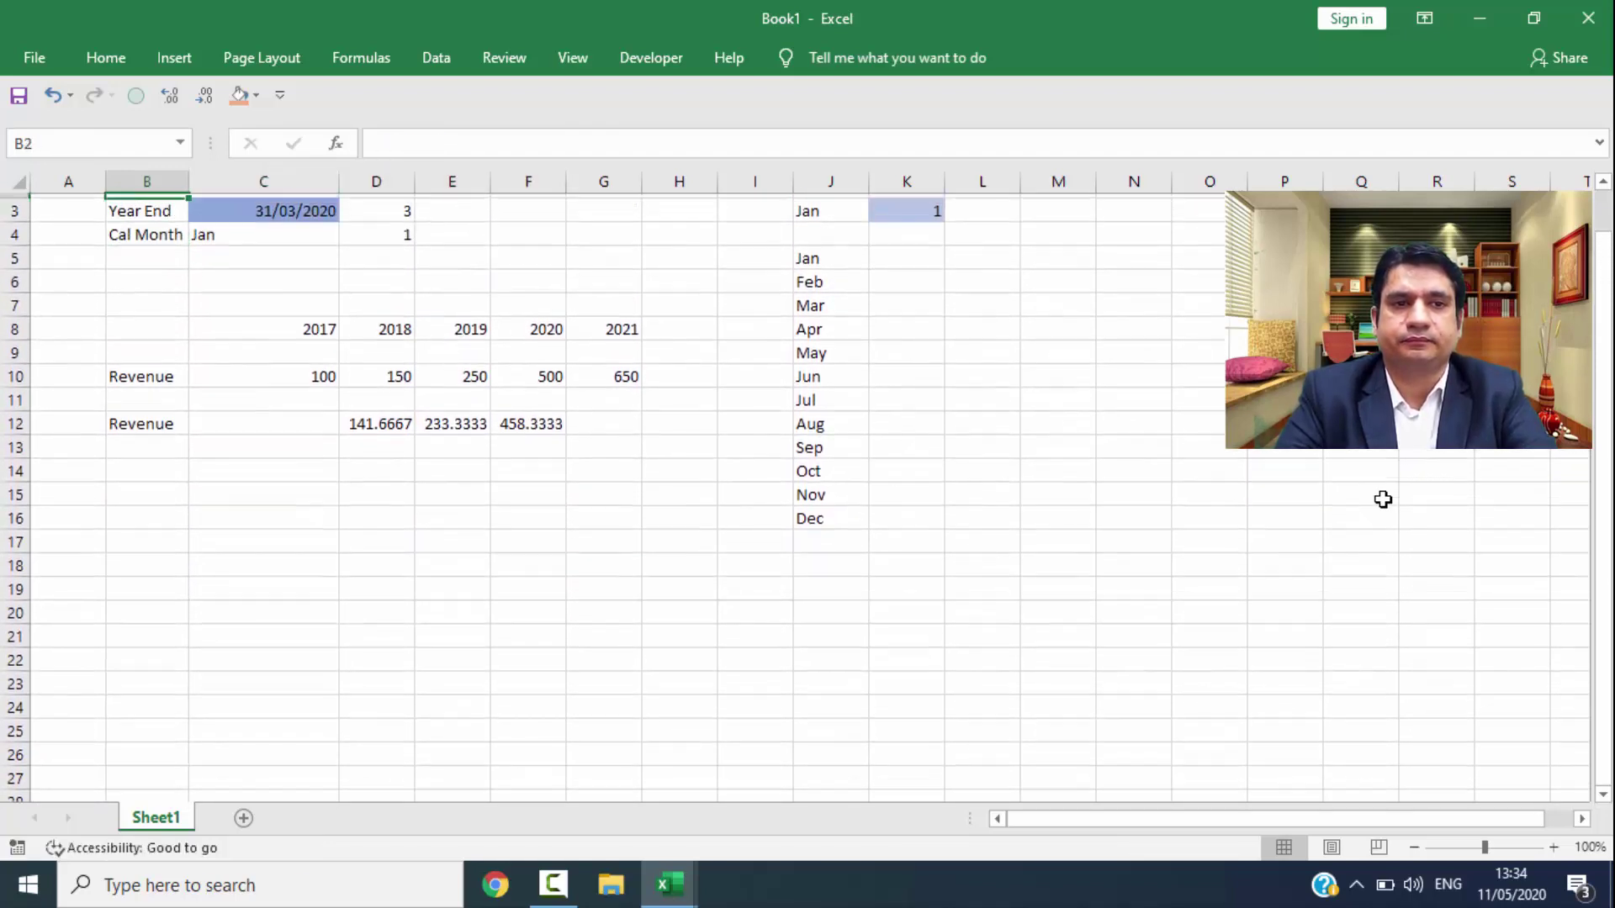
key(Up)
Step: Review the three proration options in the D12 CHOOSE formula, leaving it unchanged
key(Down)
key(Down)
key(Down)
key(Down)
key(Down)
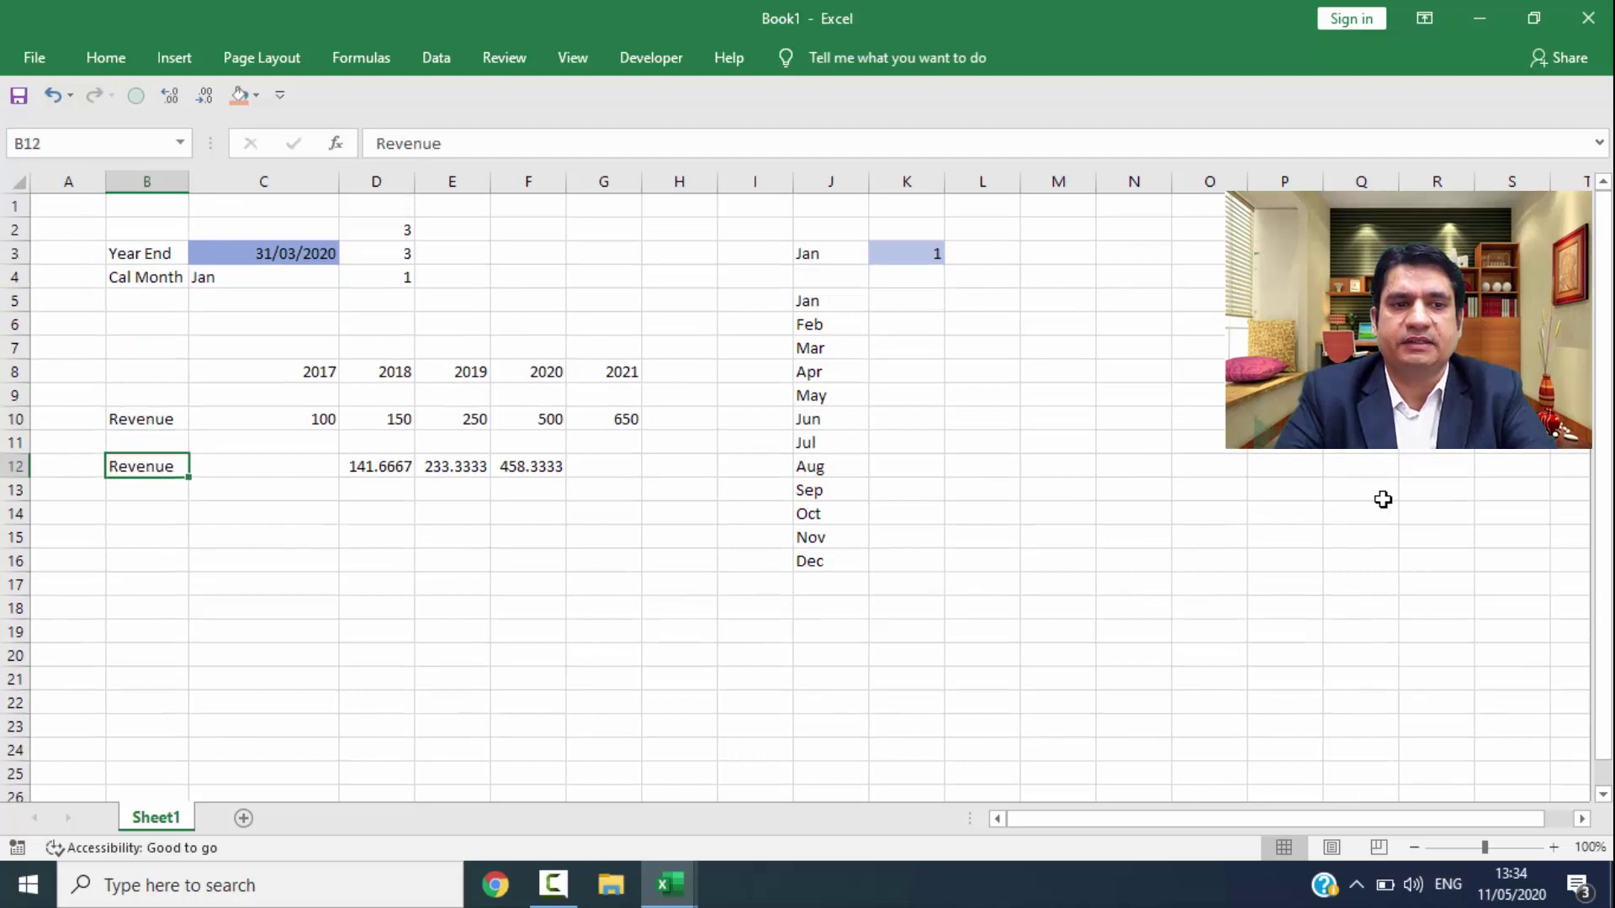
key(Right)
key(Right)
key(F2)
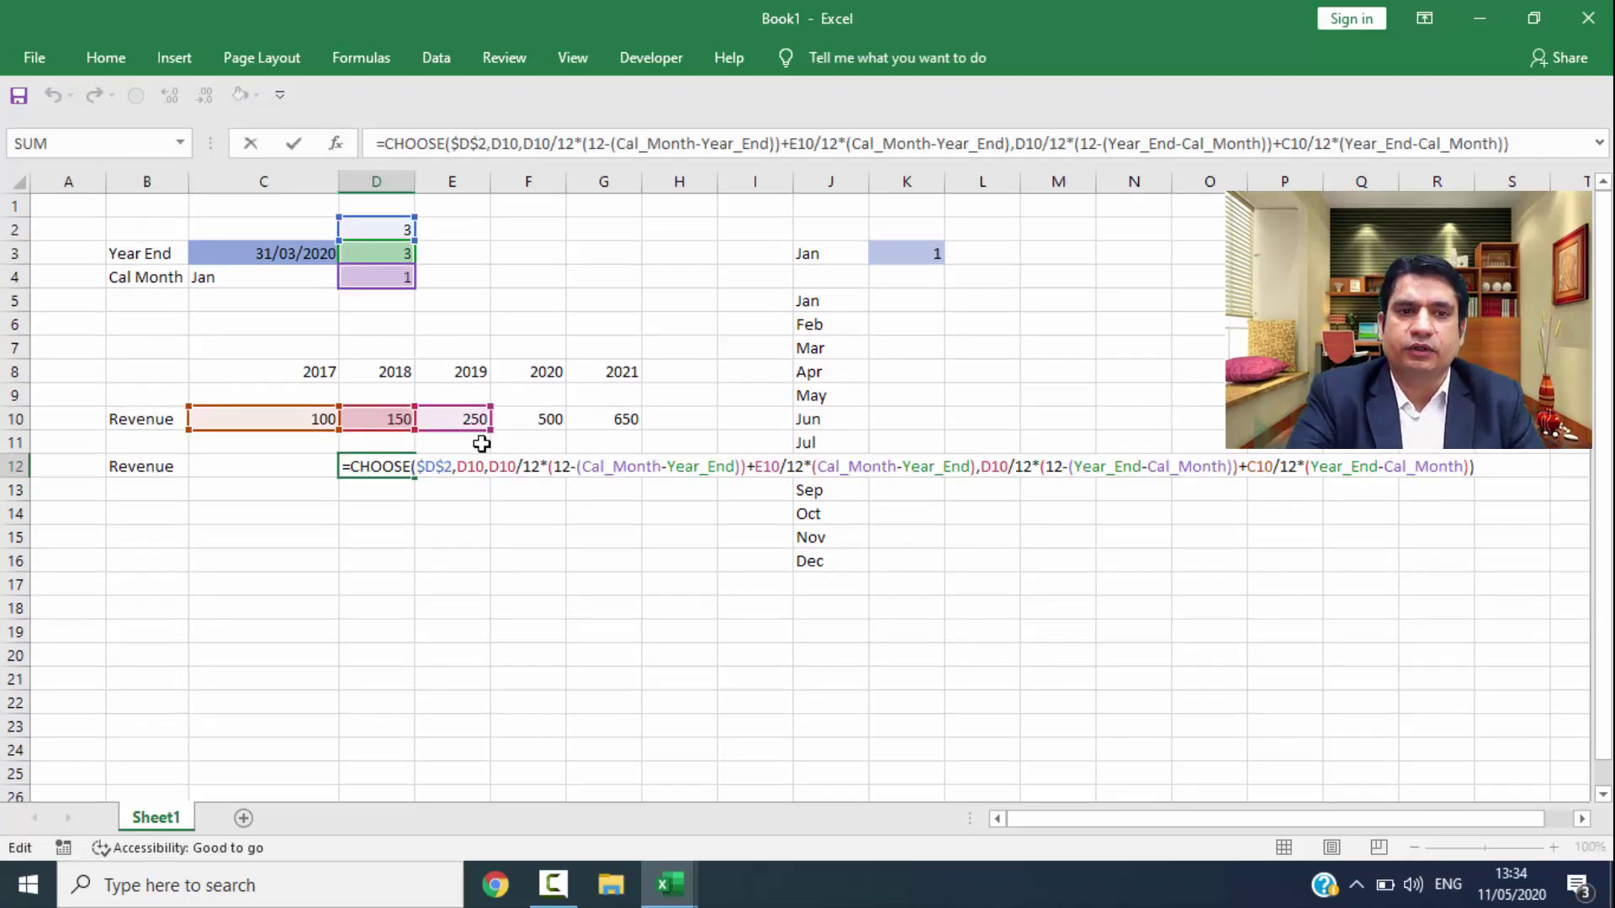
click(472, 468)
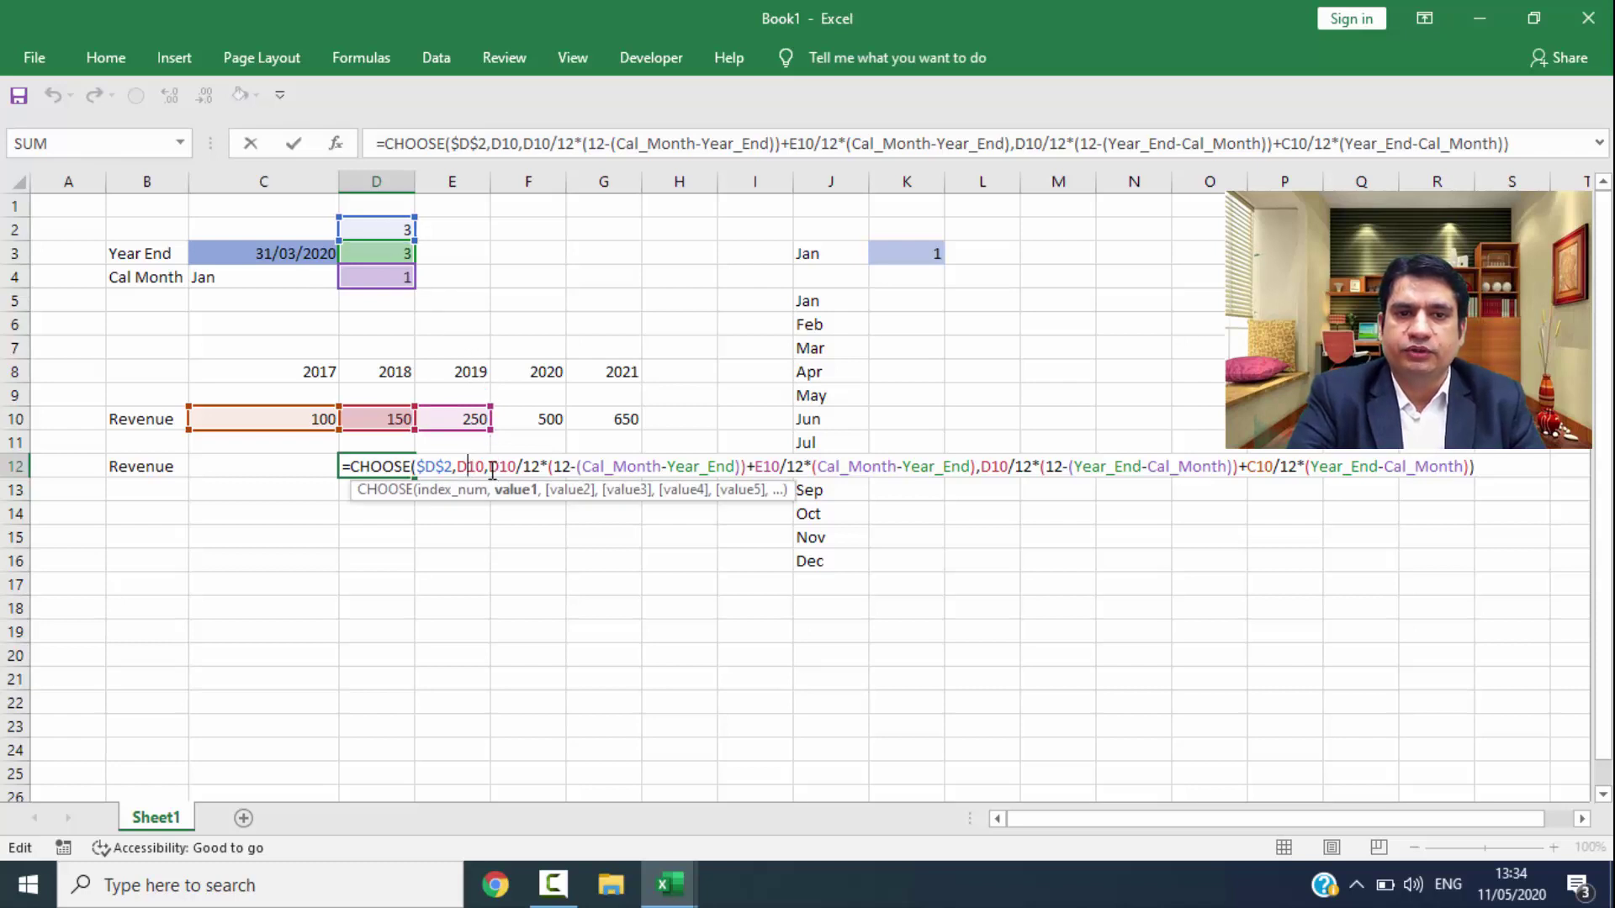
mouse_move(489, 468)
mouse_down()
mouse_move(989, 468)
mouse_move(979, 457)
mouse_up()
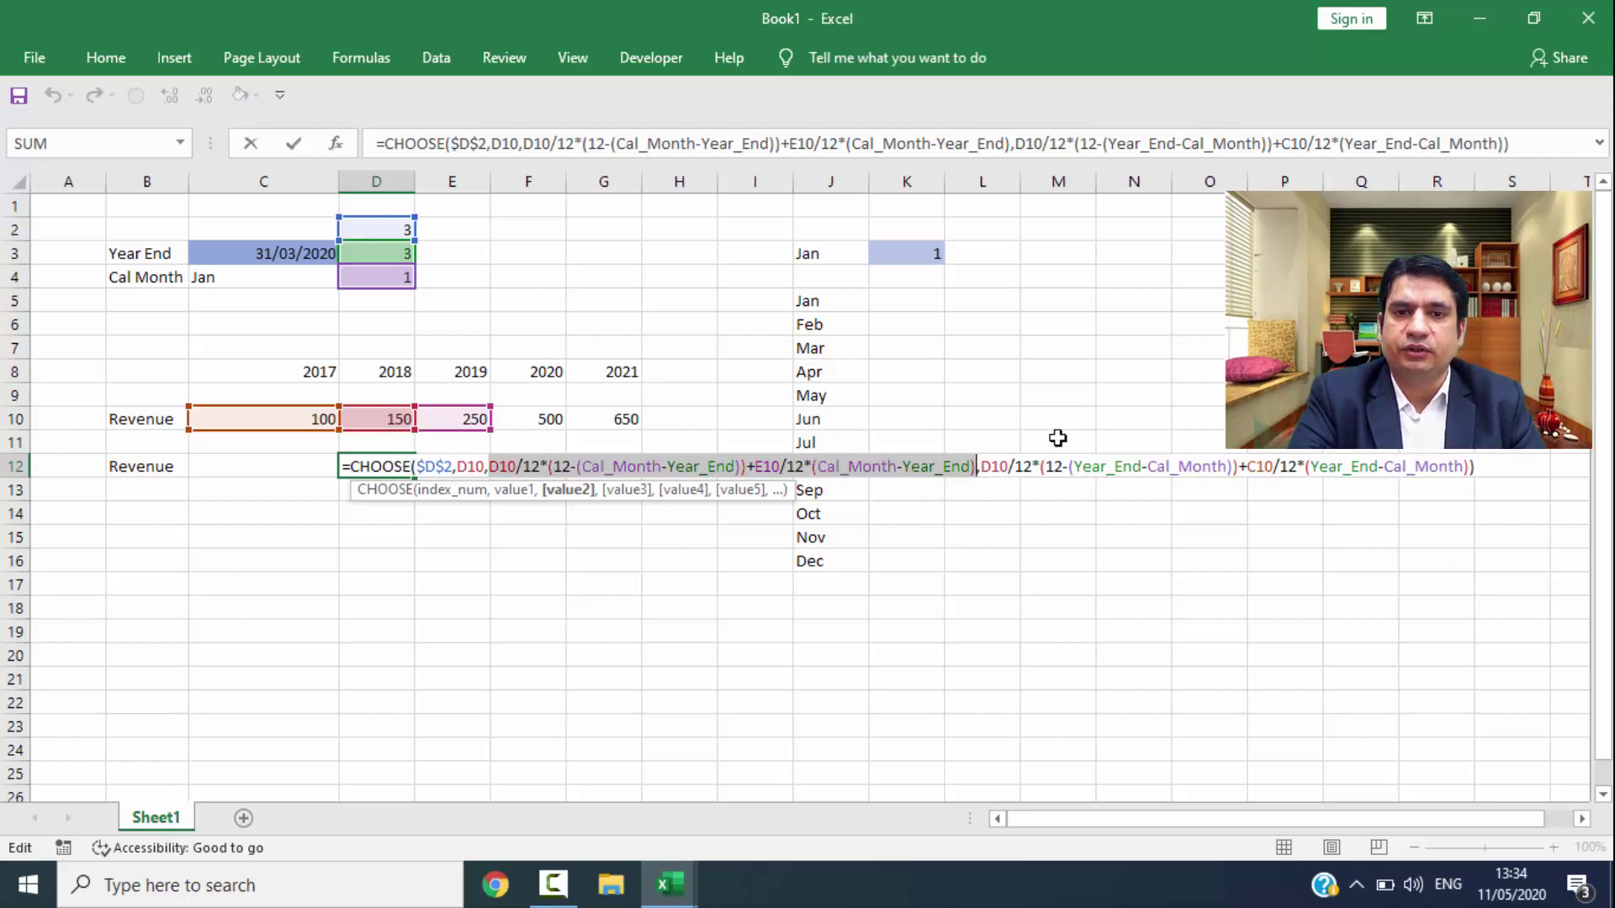
drag(982, 466, 1471, 468)
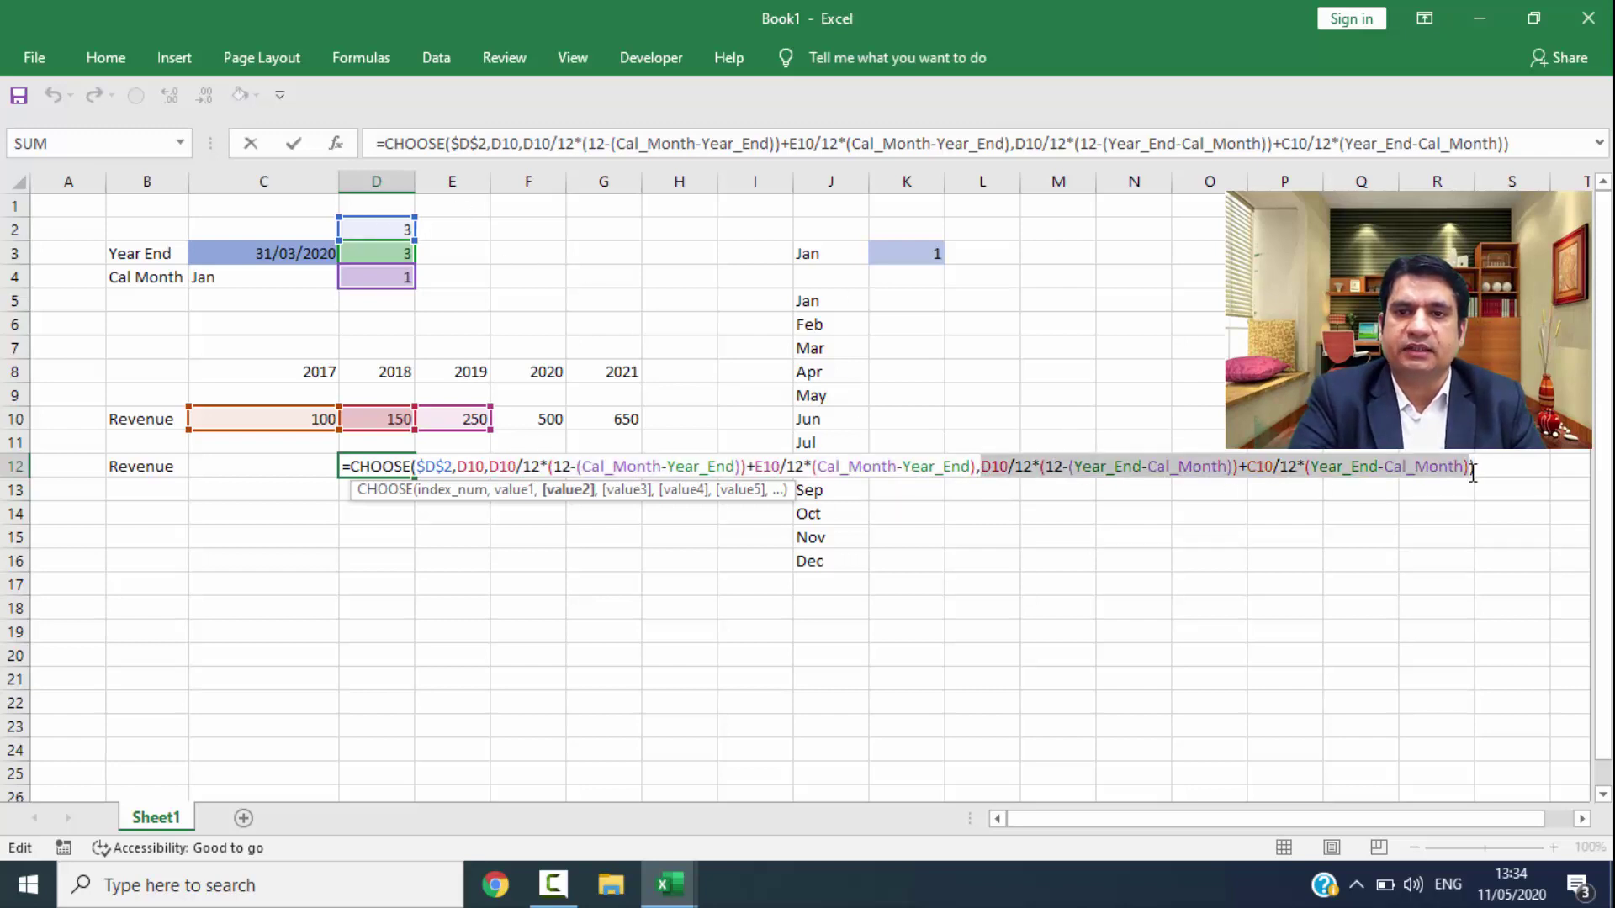
key(Return)
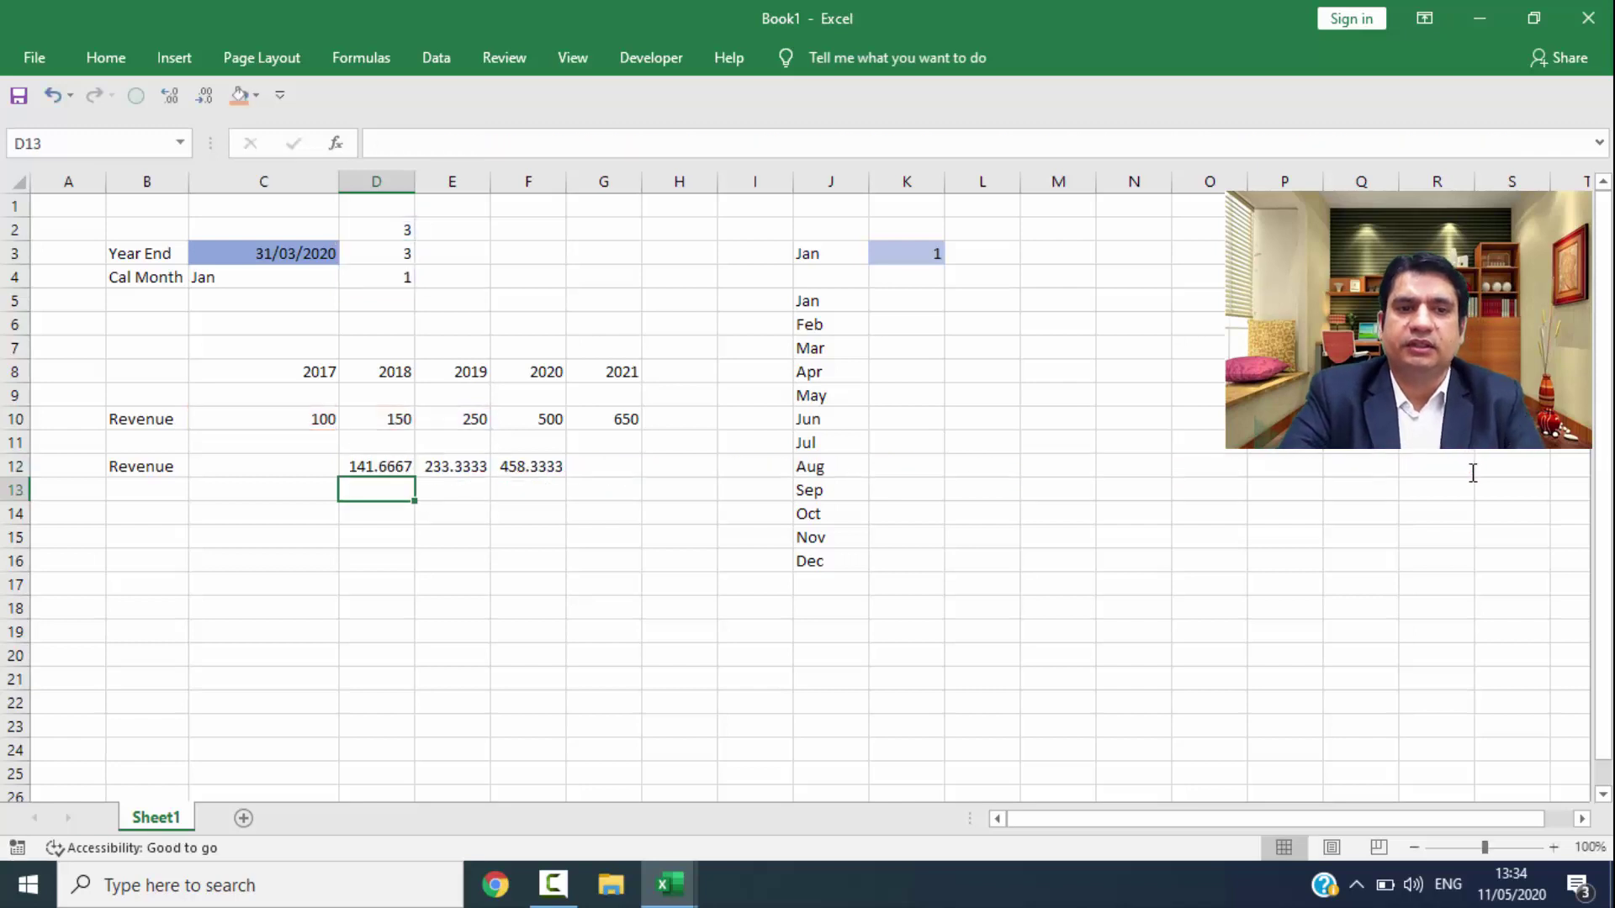
Step: Format Revenue D12:F12 to two decimals: 141.67, 233.33, 458.33
key(Up)
key(shift+Right)
key(shift+Right)
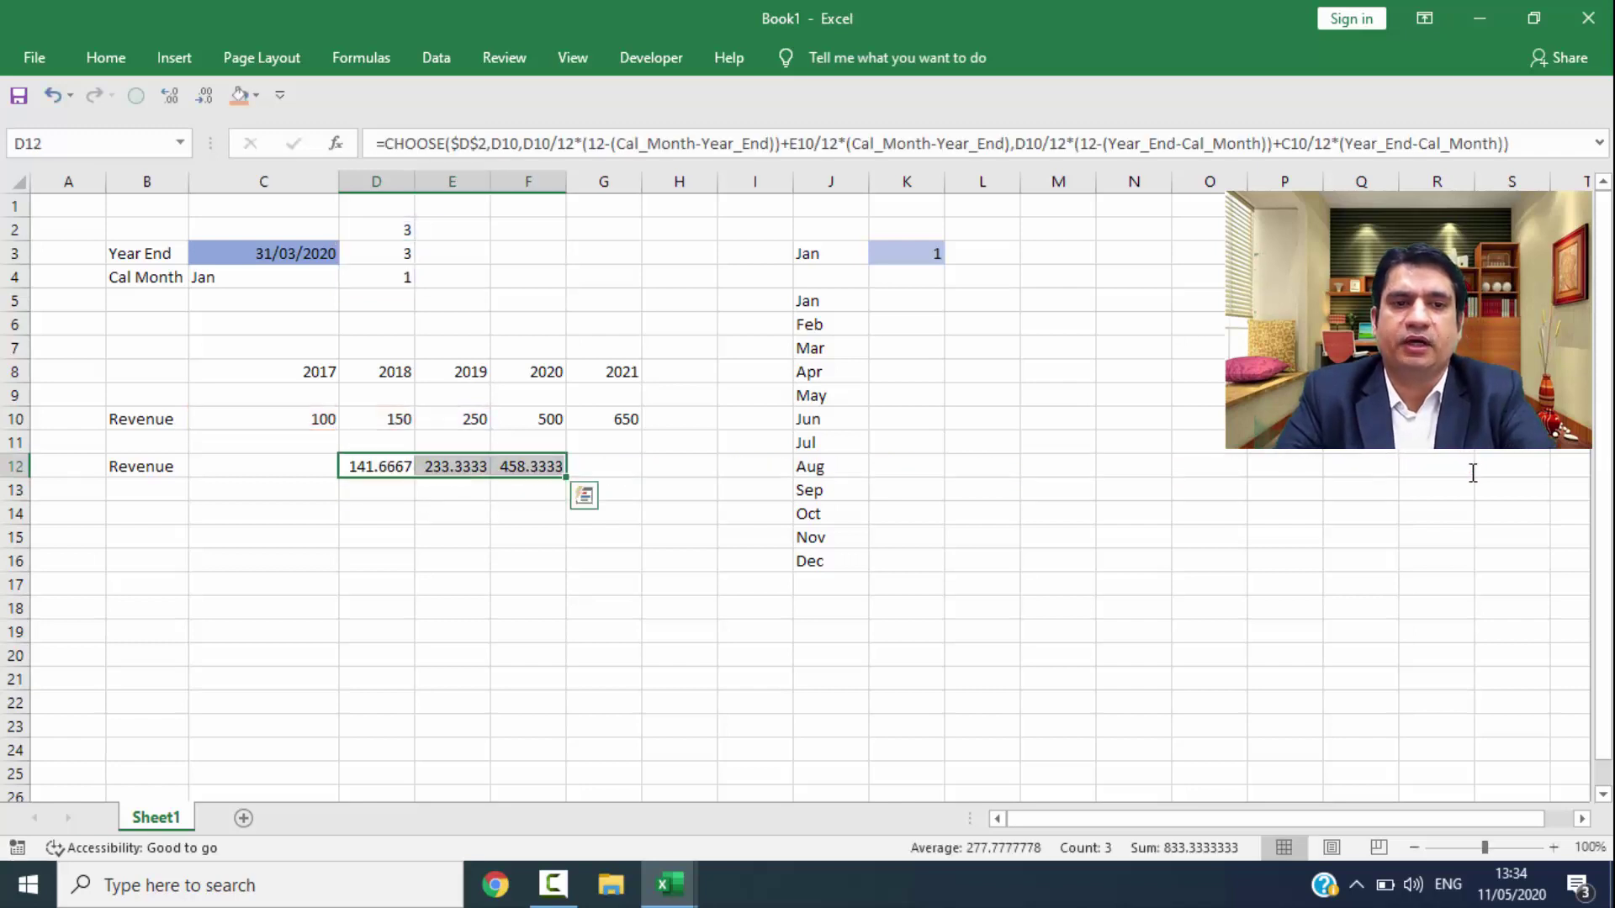
key(ctrl+shift+1)
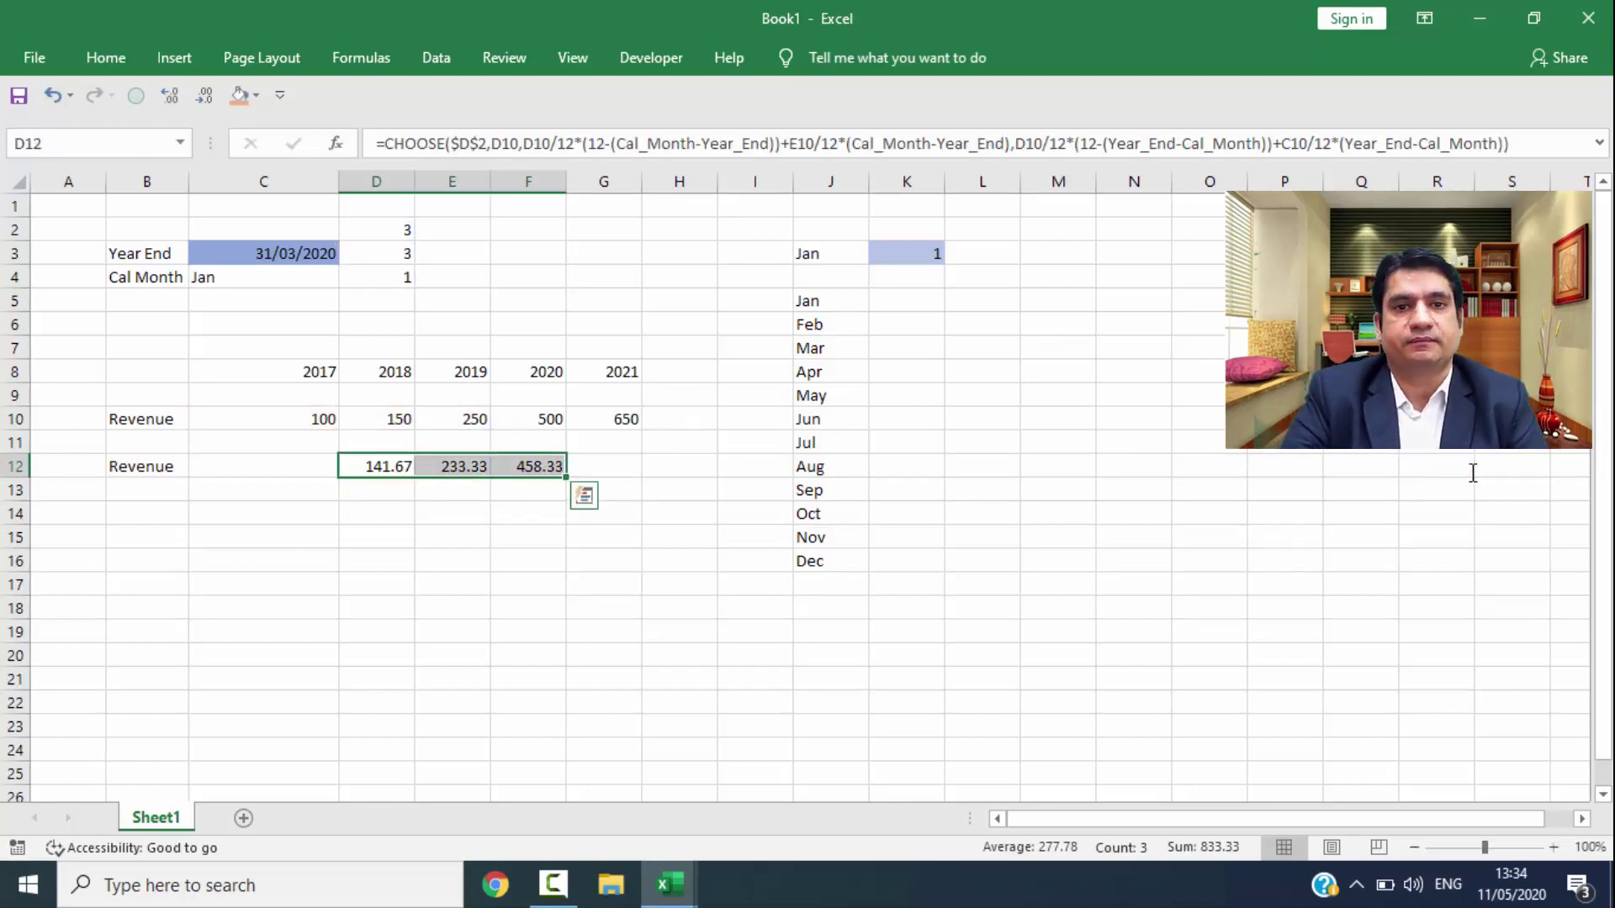
key(Right)
key(Right)
key(Right)
key(Right)
key(Left)
key(Left)
key(Left)
key(Left)
Step: Check the year-end date in C3, then try calendar month 9 in K3
key(Up)
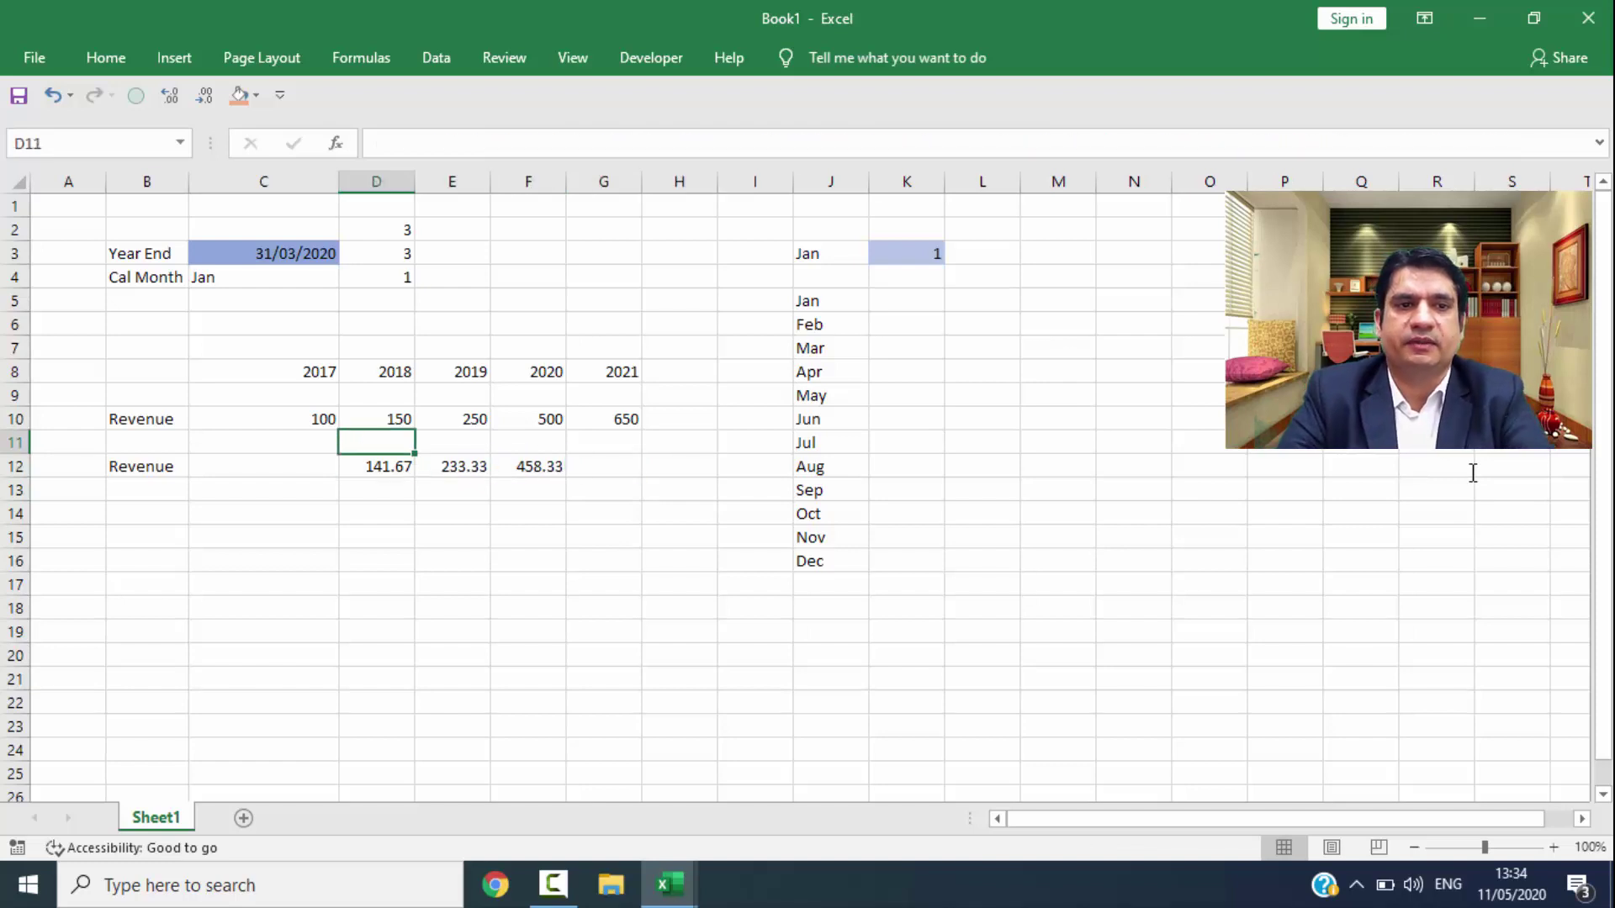
key(Up)
key(Up)
key(Up)
key(Up)
key(Up)
key(Up)
key(Left)
key(F2)
key(Left)
key(Left)
key(Left)
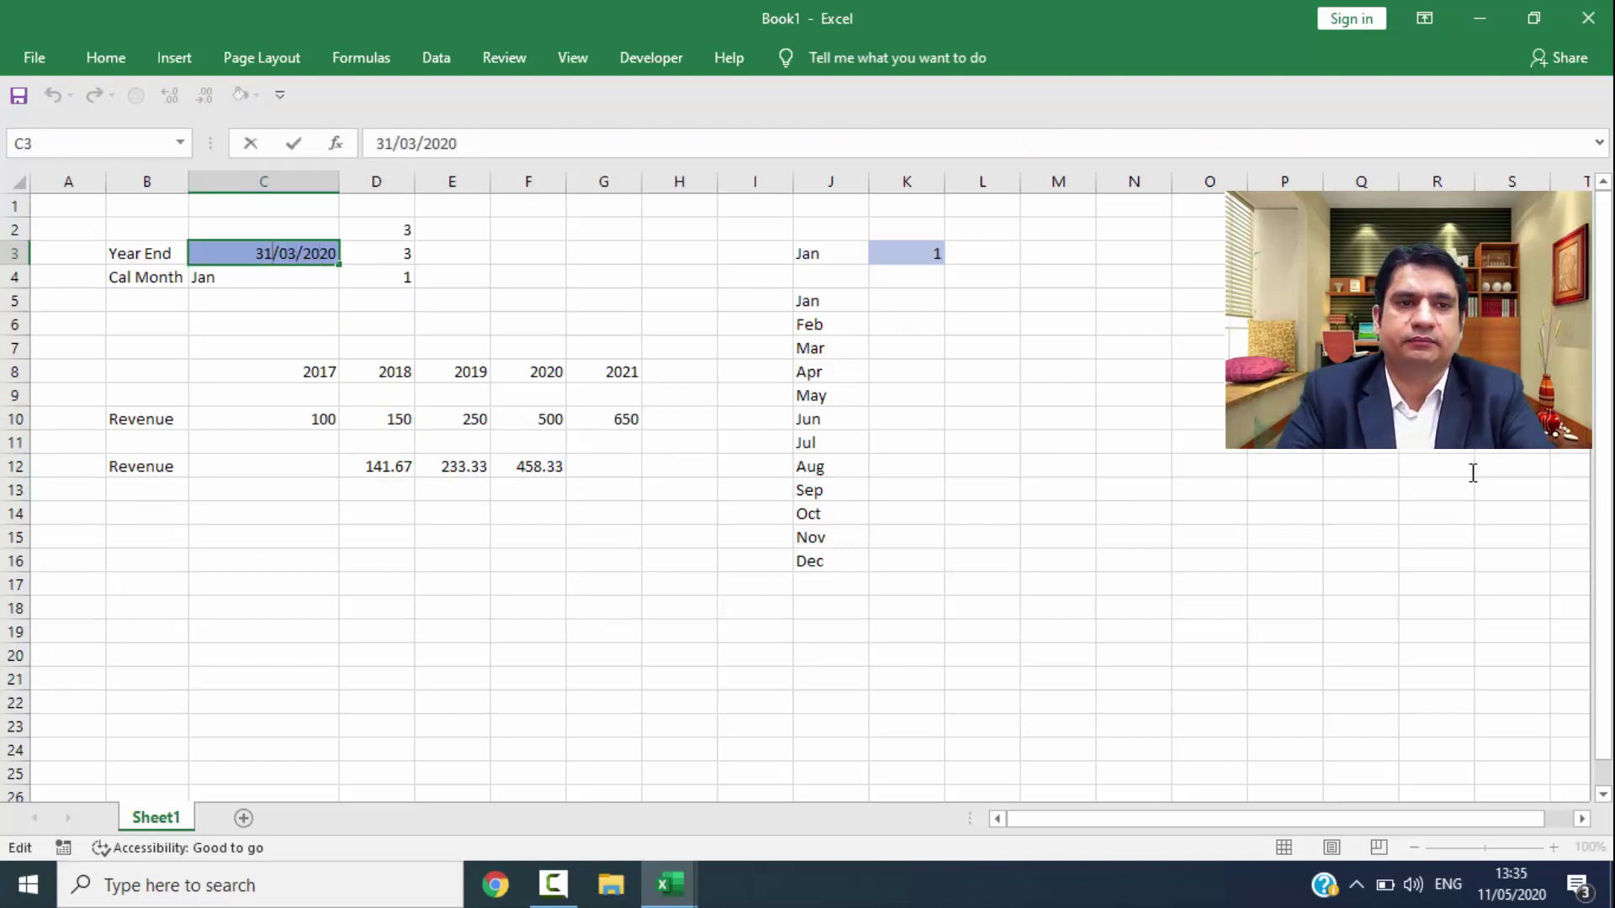
key(Escape)
key(Right)
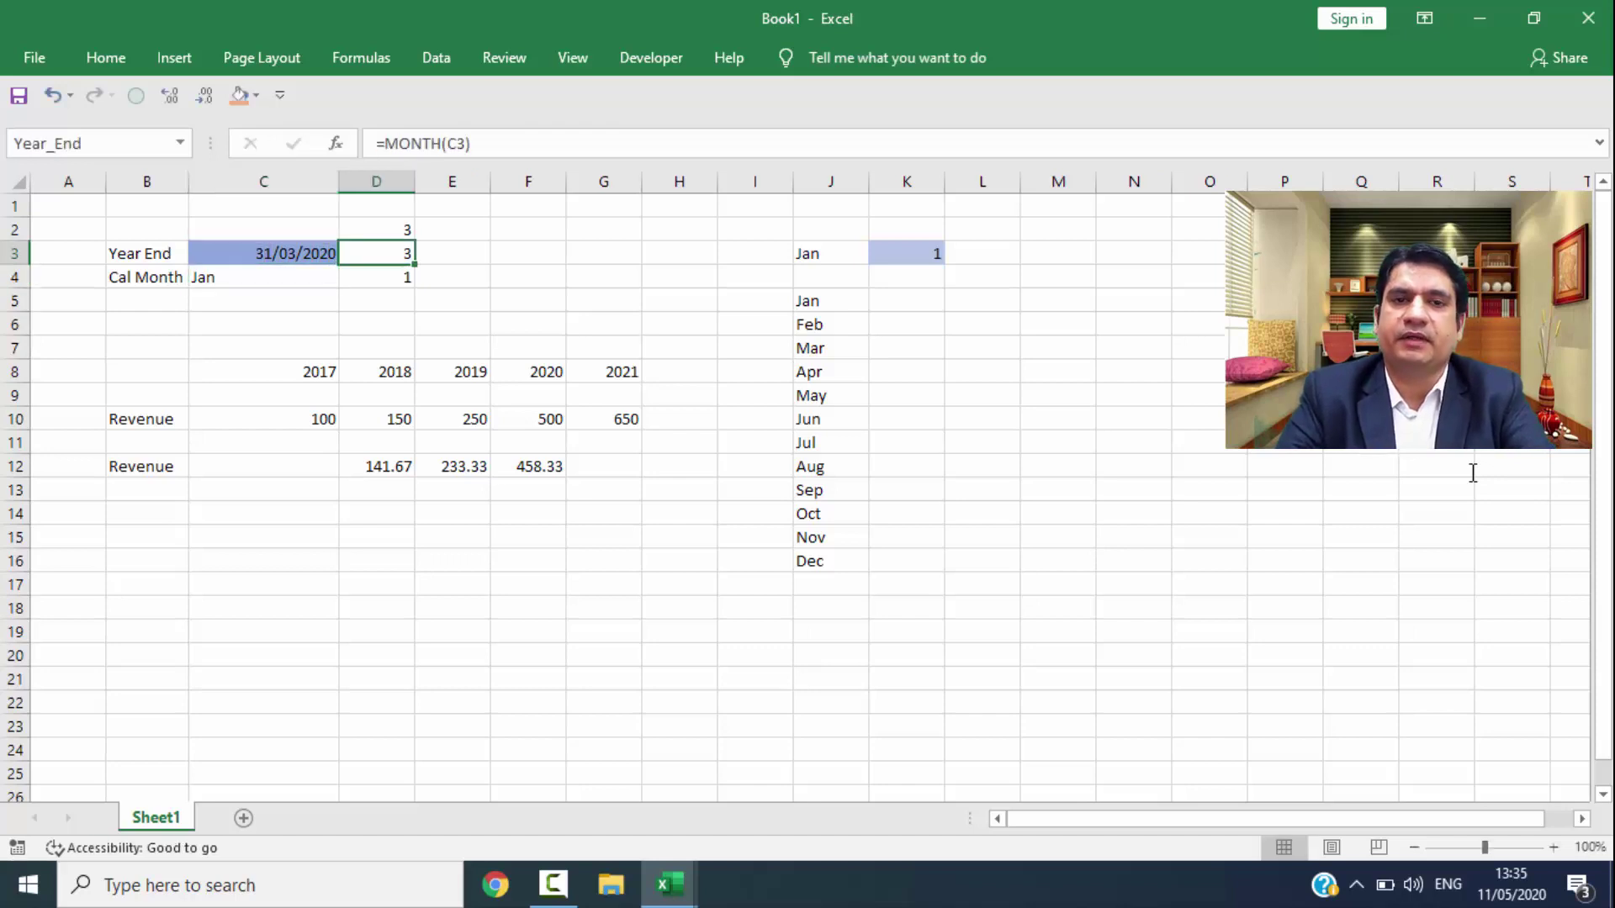
key(Right)
key(Right)
key(Right)
key(Right)
key(Right)
key(Right)
key(Right)
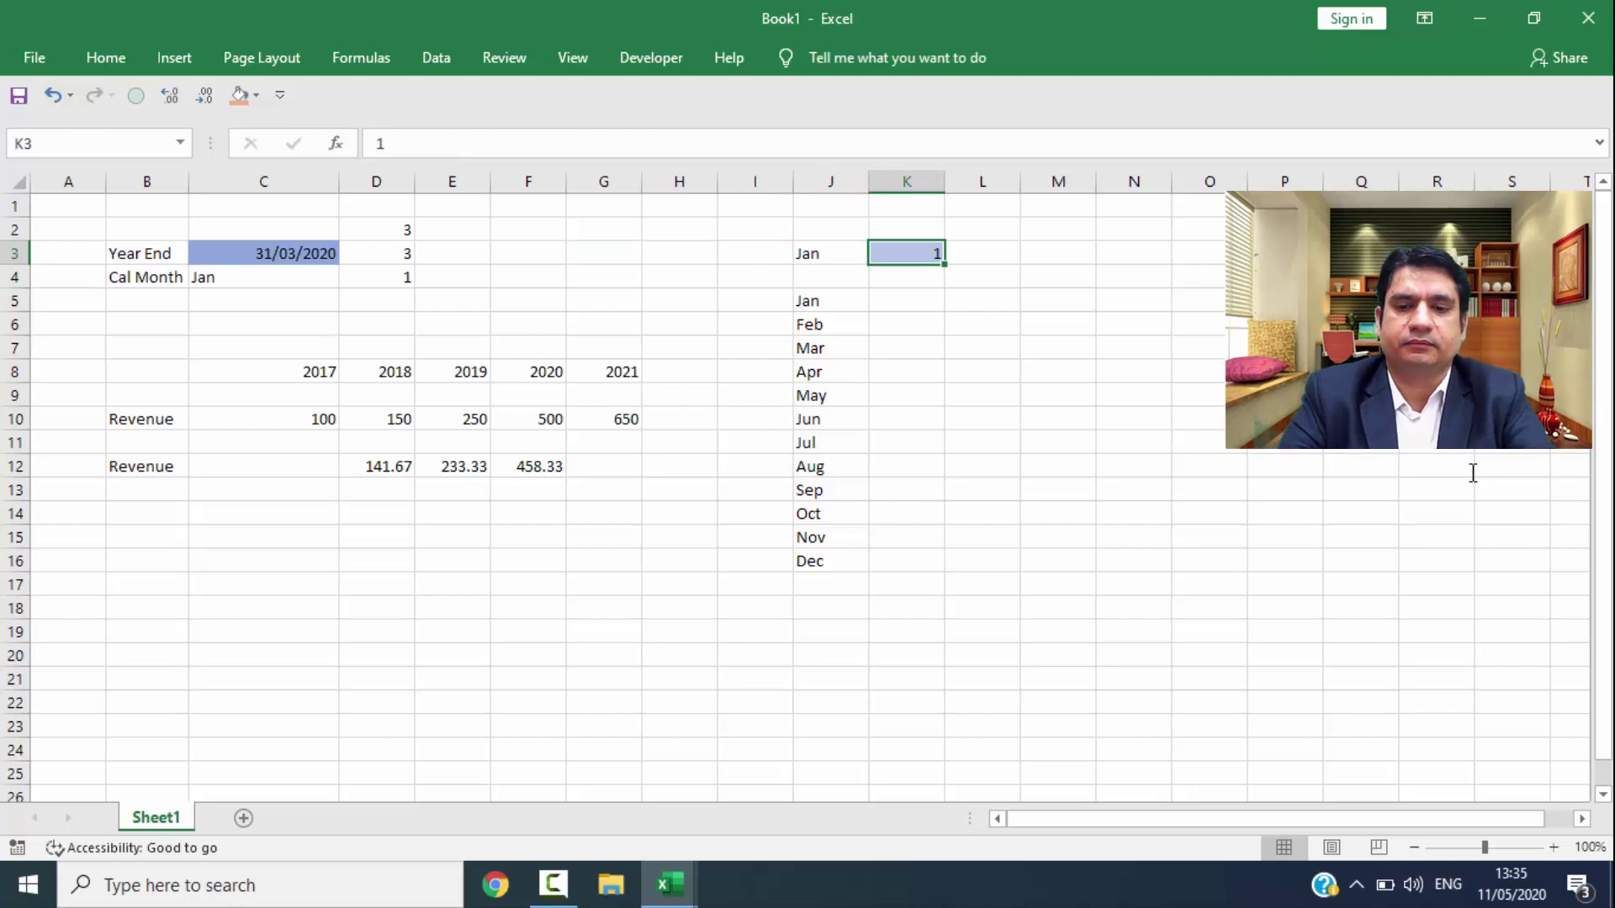
text(9)
key(Return)
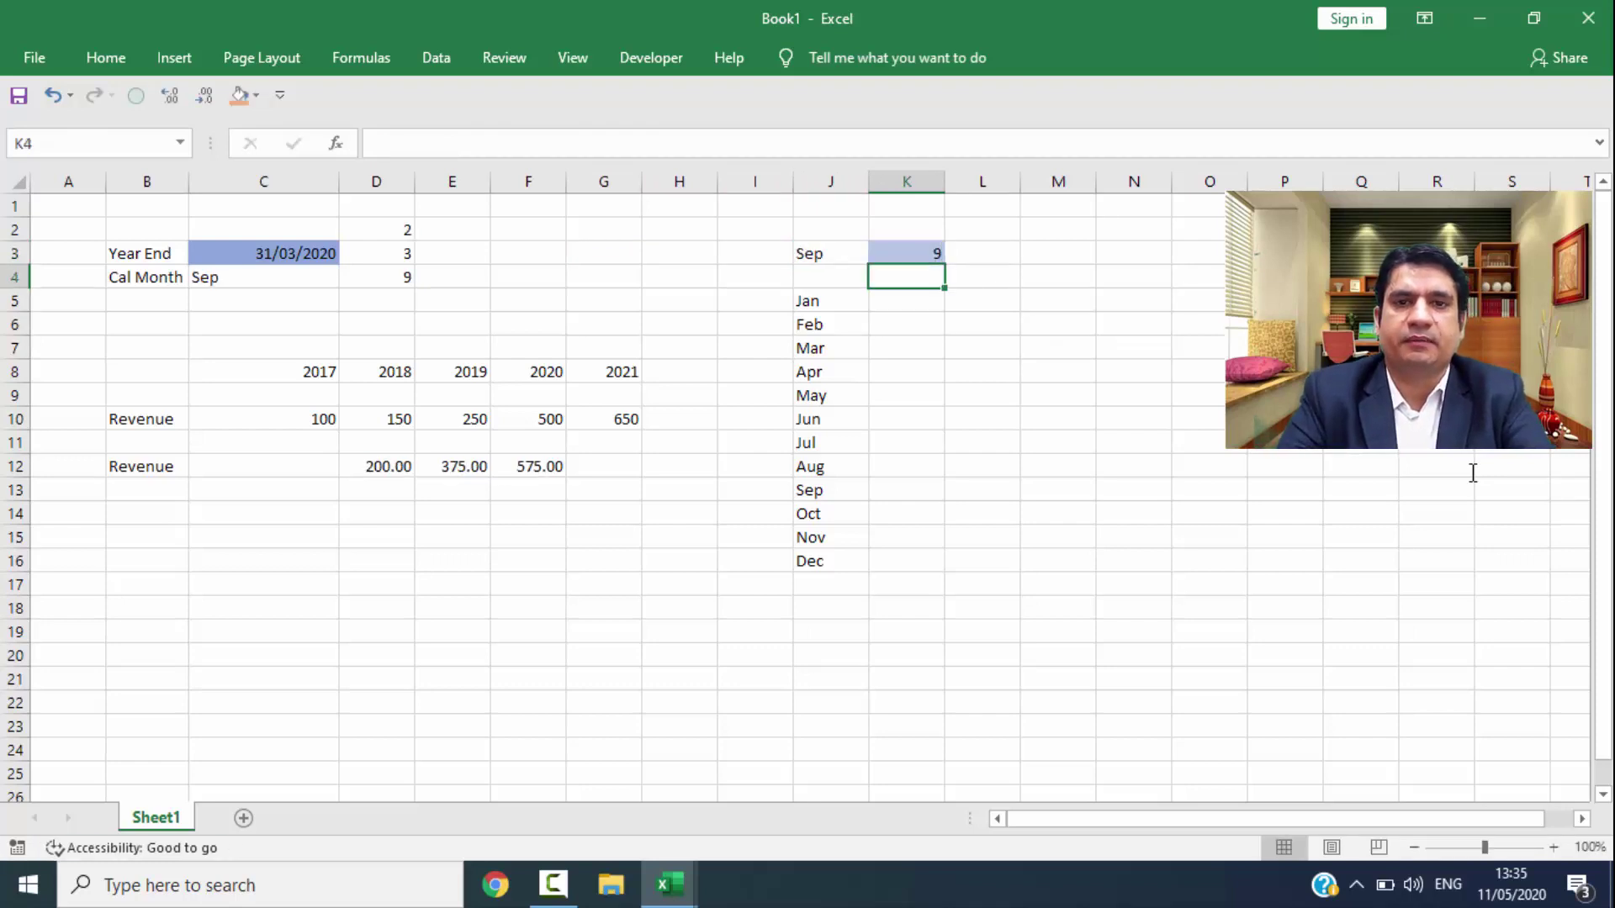
key(Down)
key(Down)
key(Down)
key(Down)
key(Down)
key(Left)
key(Left)
key(Left)
key(Left)
key(Left)
key(Left)
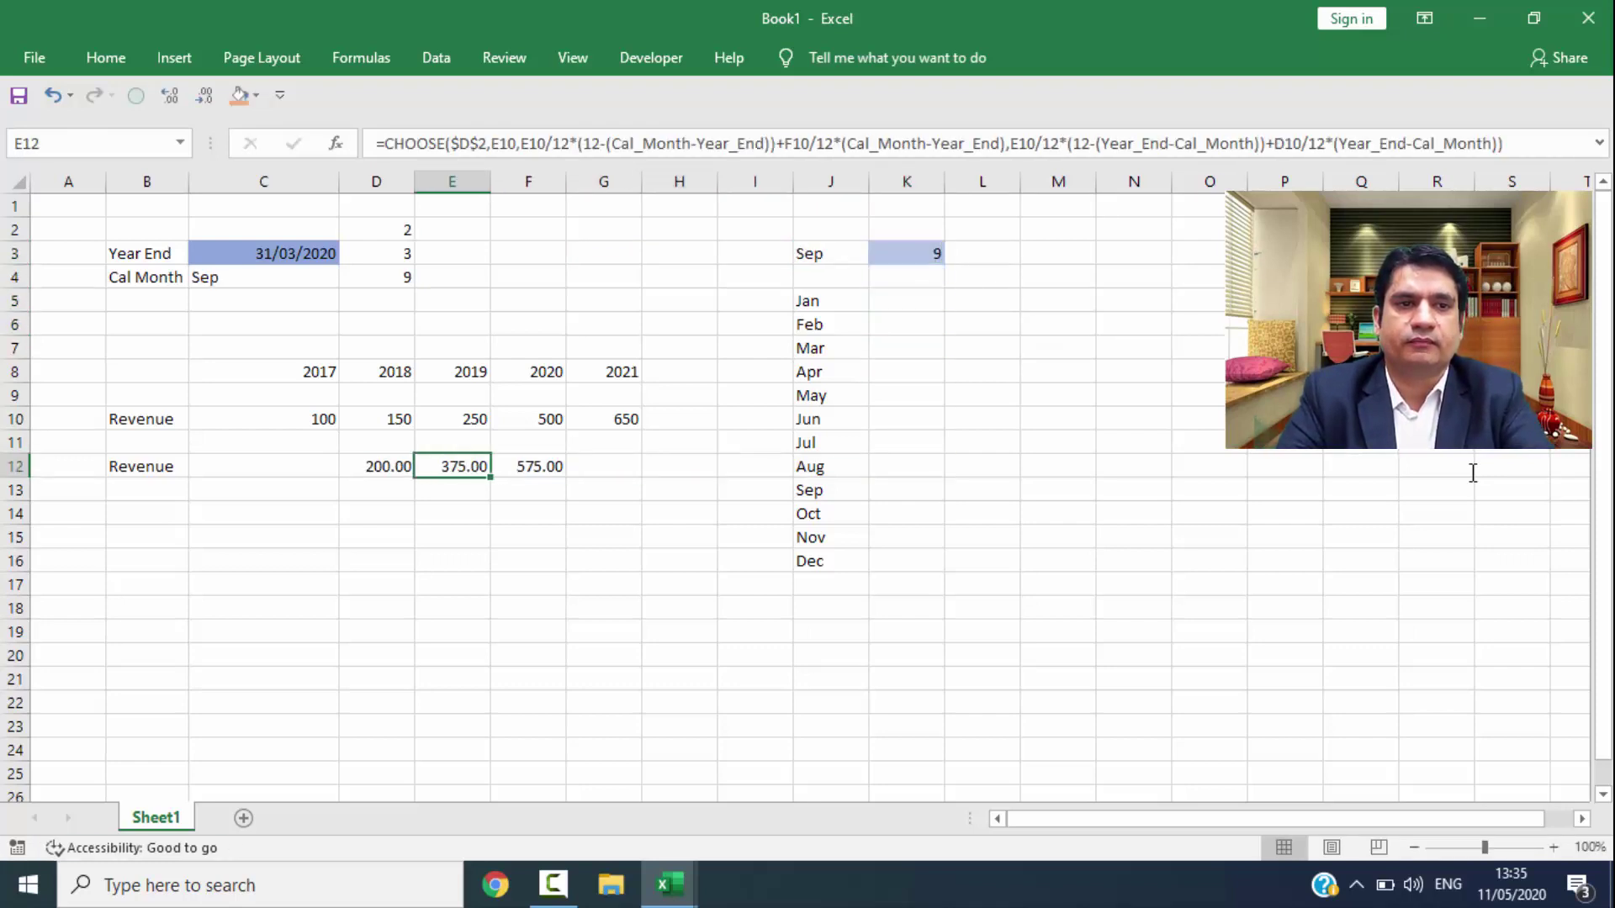
key(Left)
key(Left)
key(Up)
key(Up)
key(Up)
key(Up)
key(Up)
key(Up)
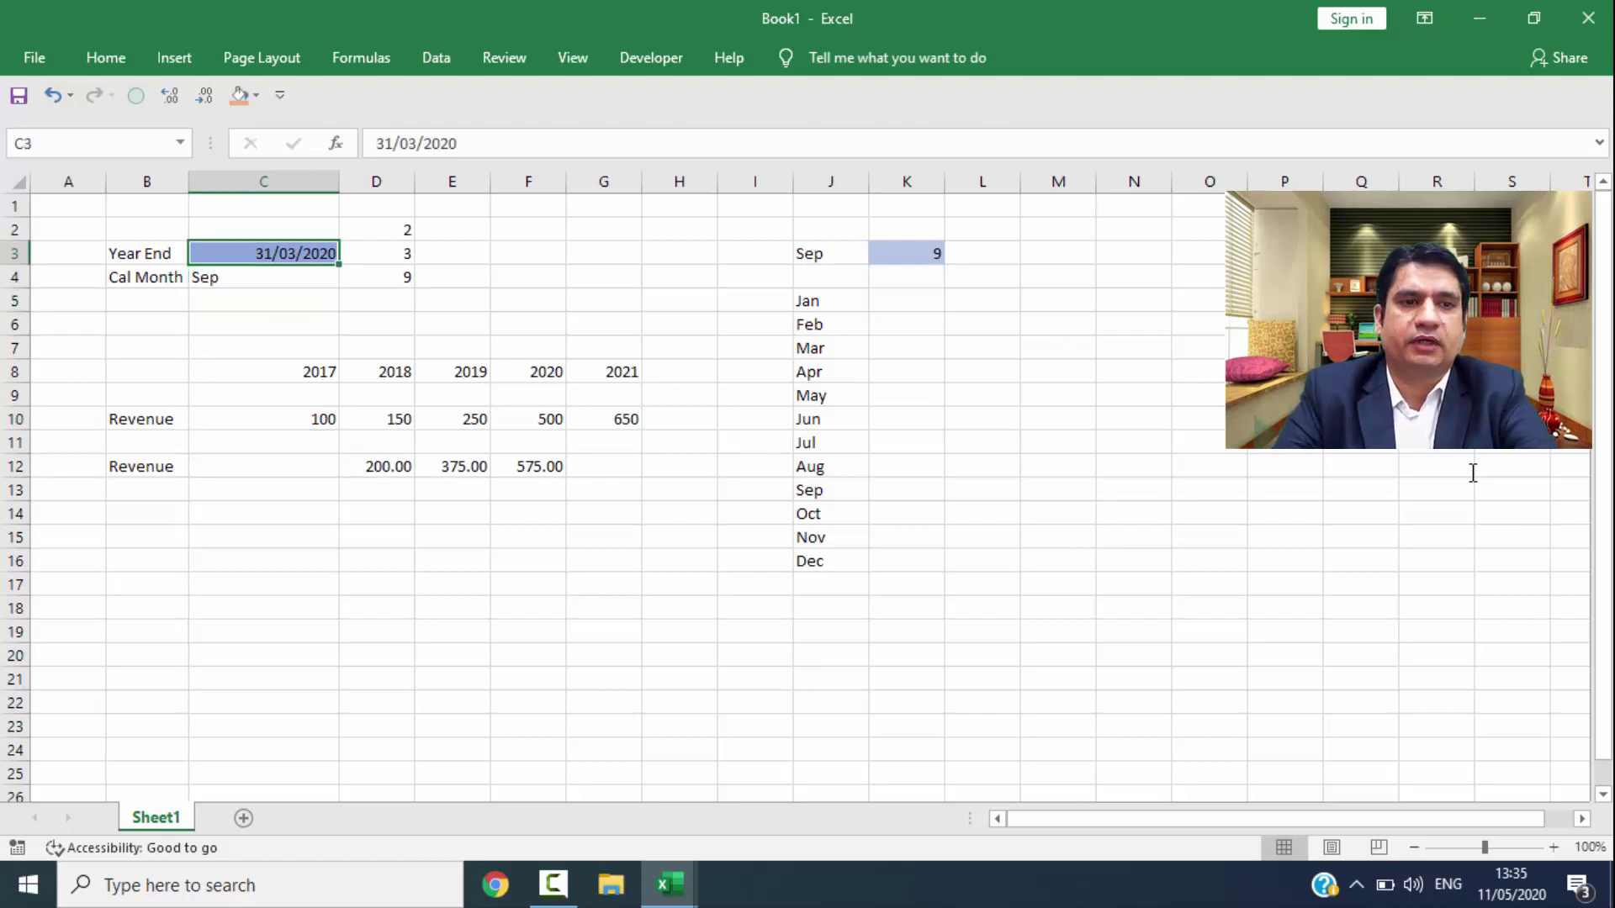
Step: Correct the year-end date in C3 to 30/09/2020
key(F2)
text(9)
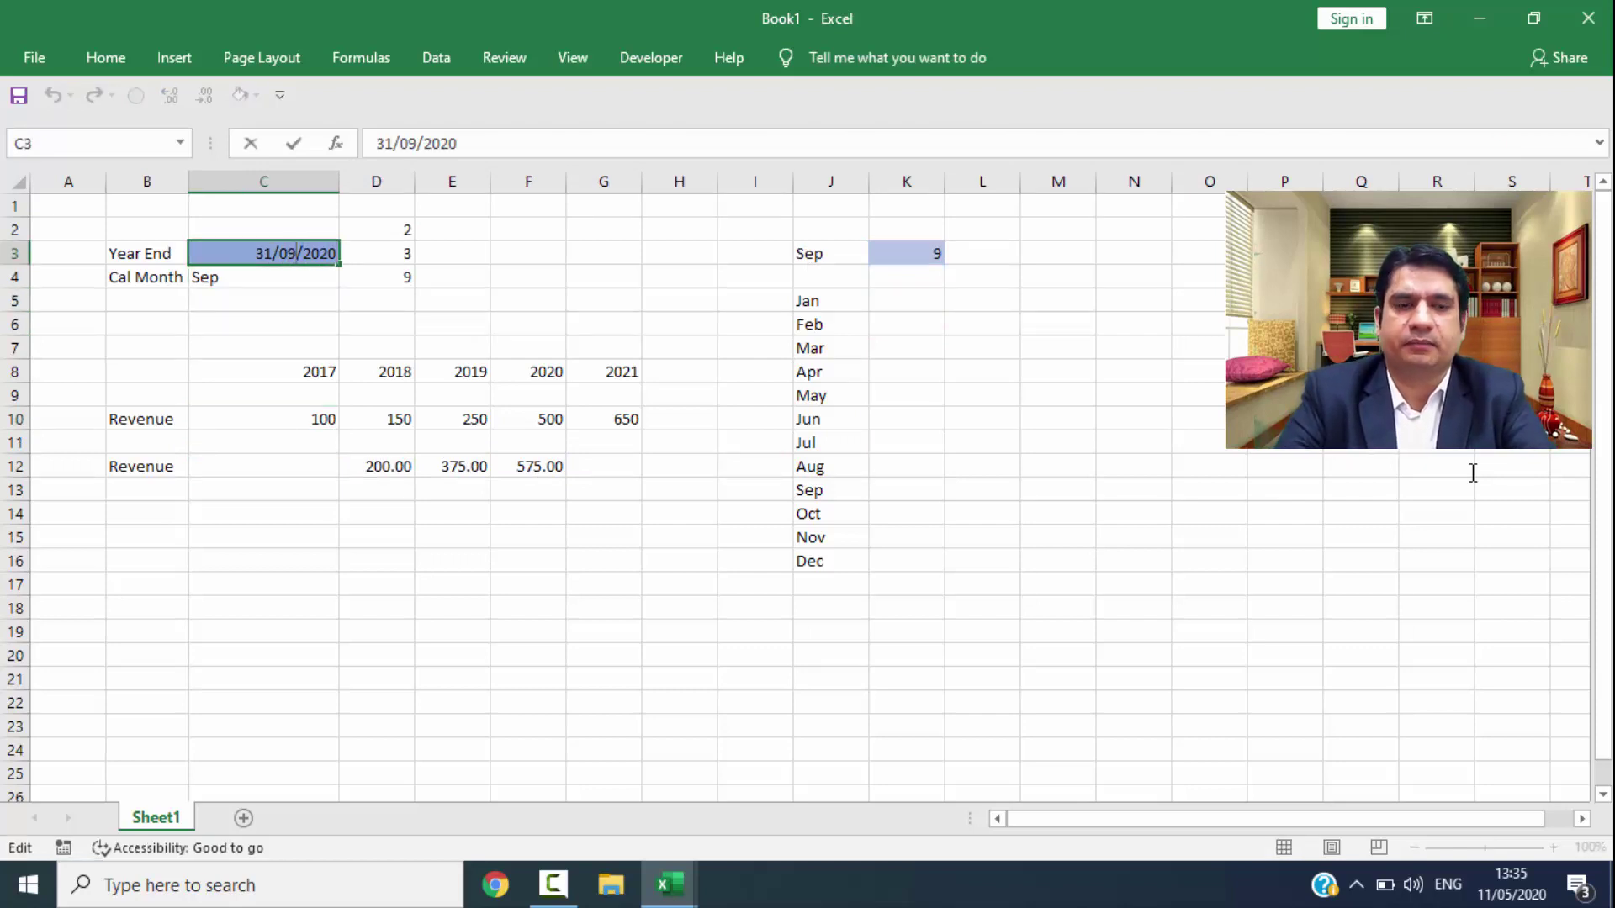
key(Return)
key(Up)
key(F2)
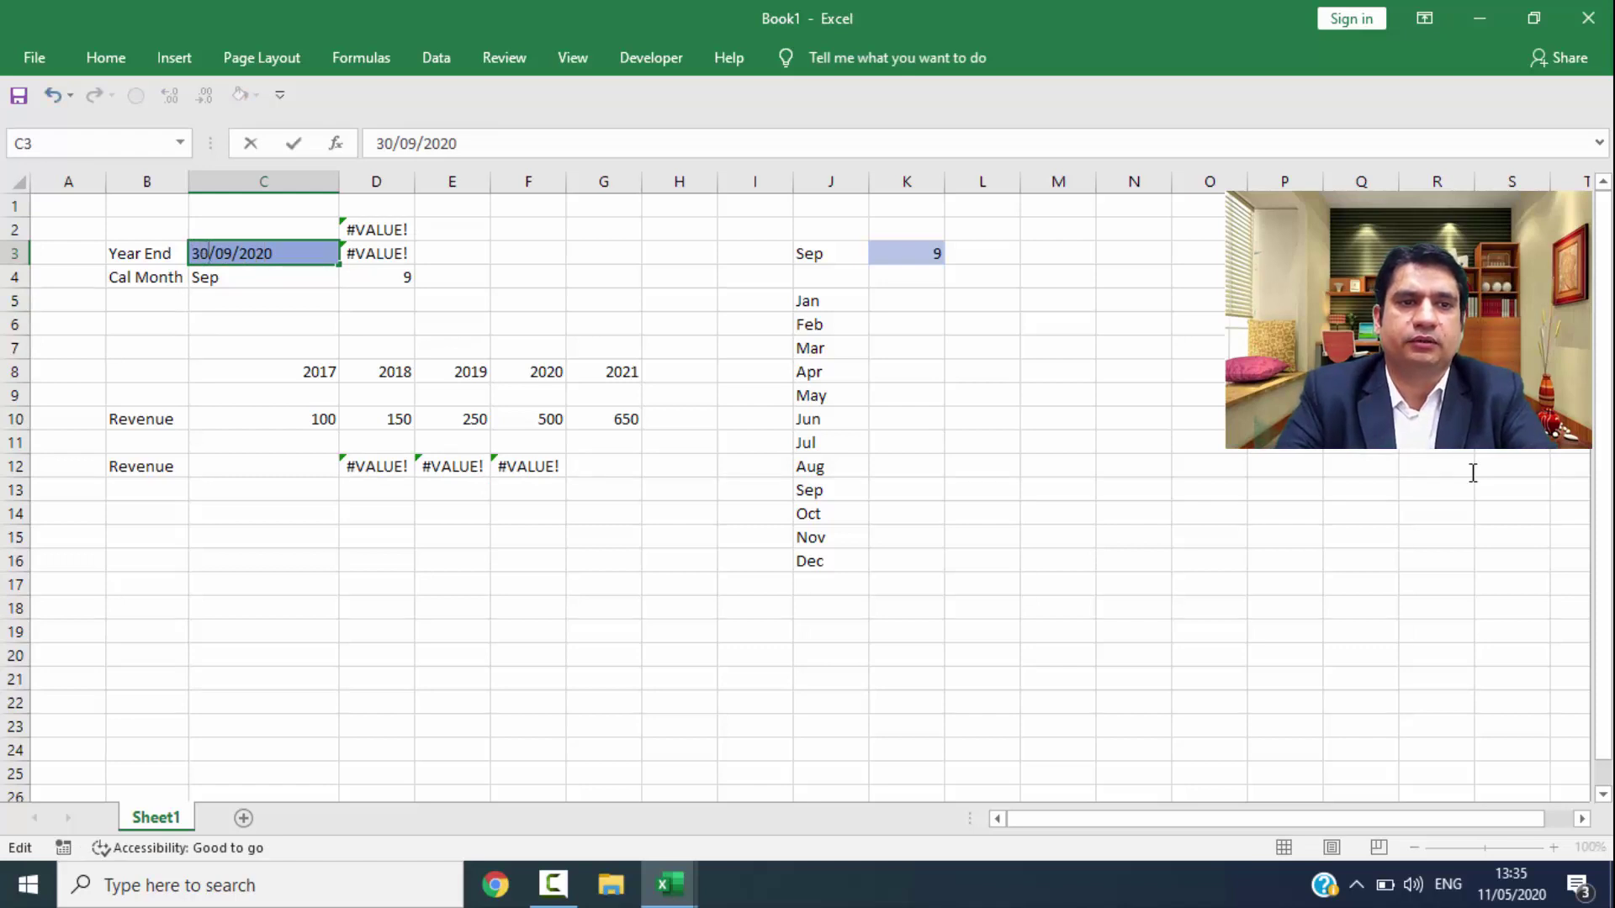
key(Return)
Step: Set calendar month 12 in K3, giving Revenue 175.00, 312.50, 537.50
key(Up)
key(Right)
key(Down)
key(Down)
key(Down)
key(Down)
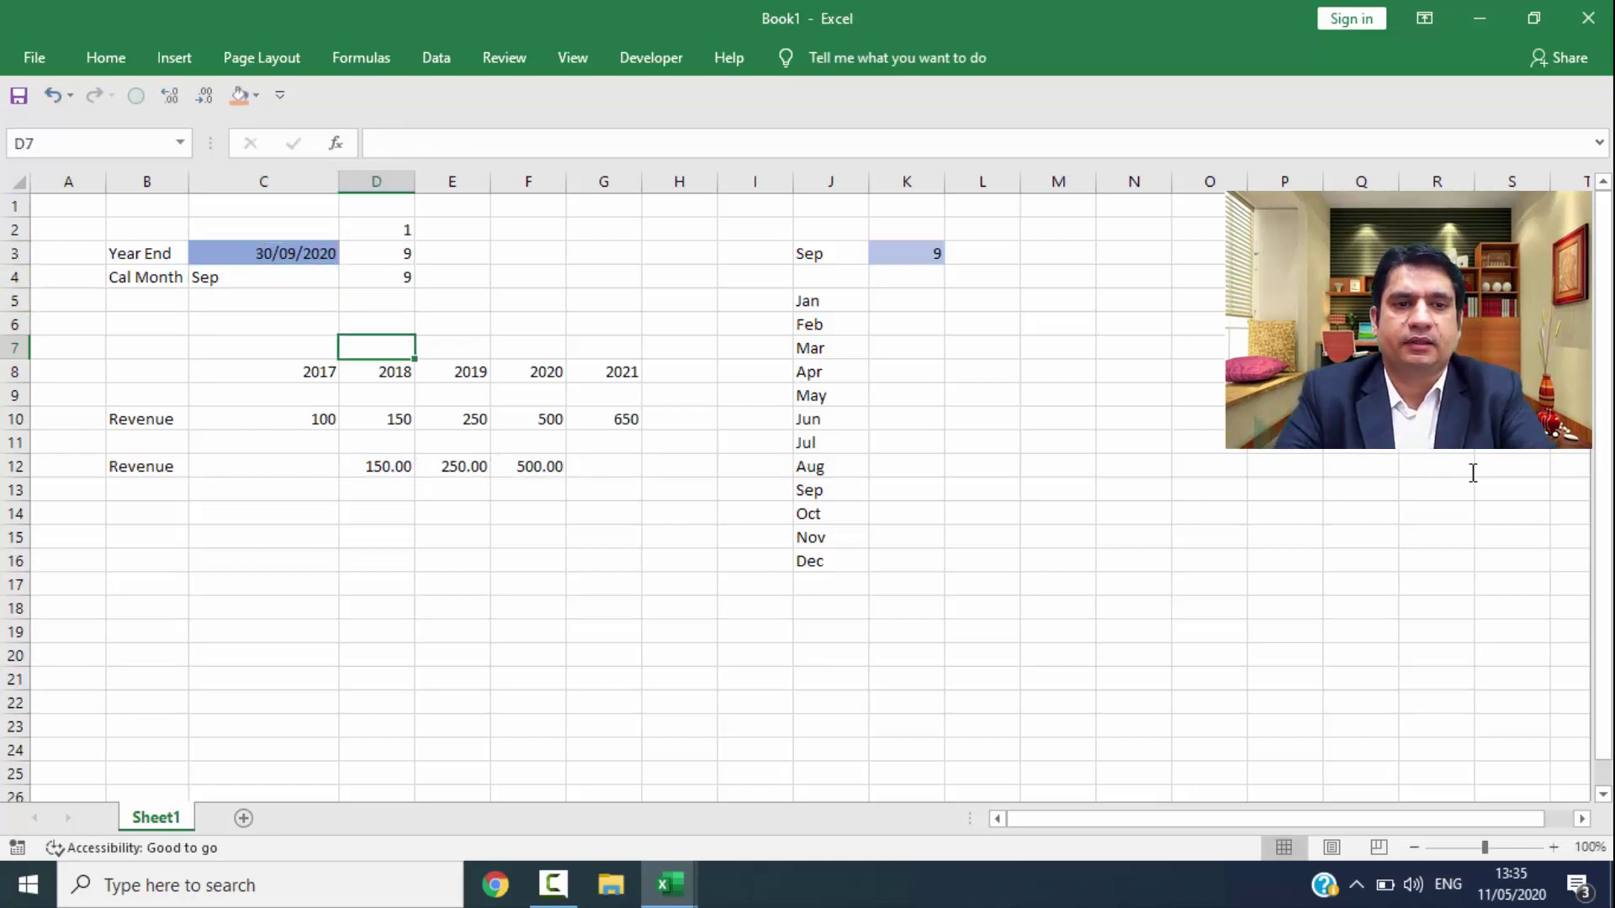
key(Down)
key(Down)
key(Down)
key(Down)
key(Down)
key(shift+Right)
key(shift+Right)
key(Right)
key(Right)
key(Right)
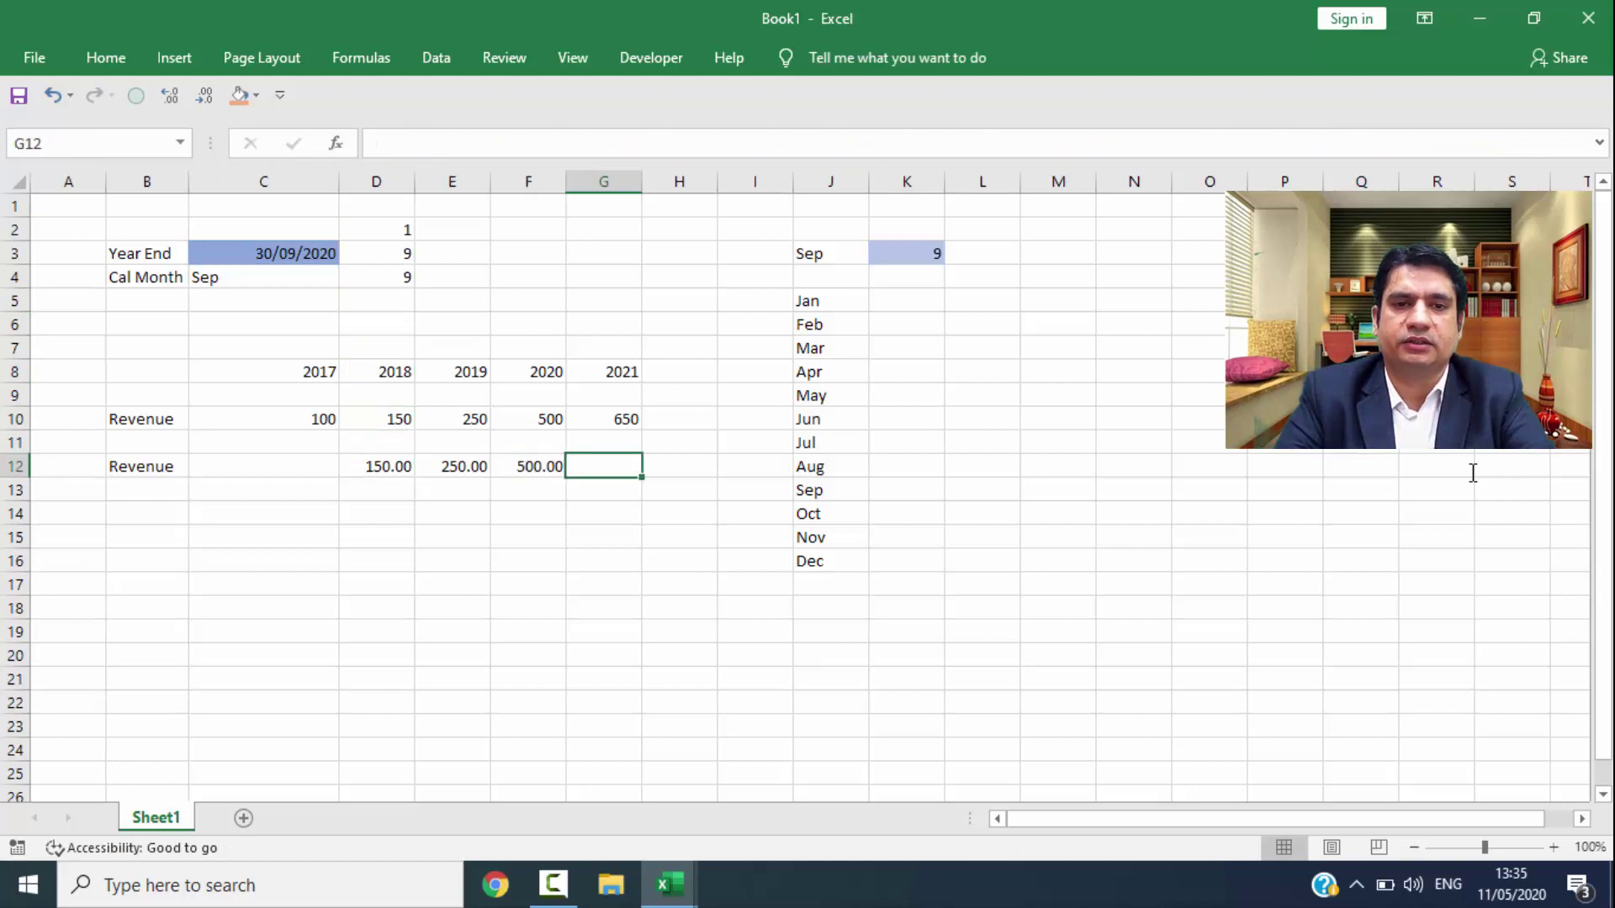
key(Right)
key(Right)
key(Right)
key(Right)
key(ctrl+Up)
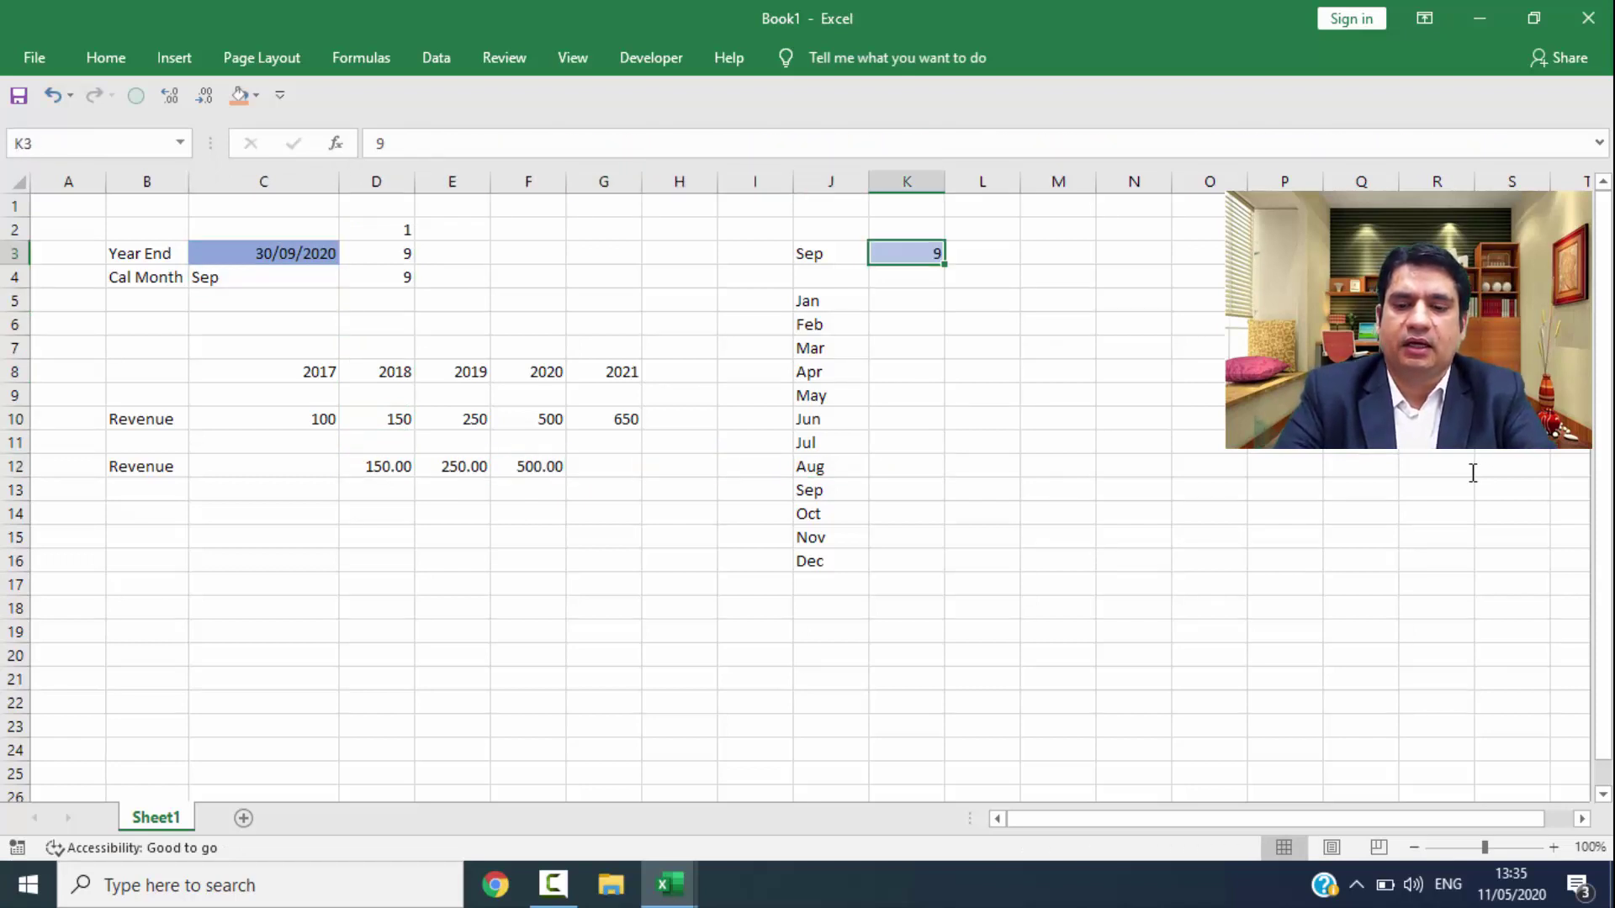
text(12)
key(Return)
Step: Check the Revenue row with =D10/12*9+E10/12*3 filled across D14:F14, then clear it
key(Down)
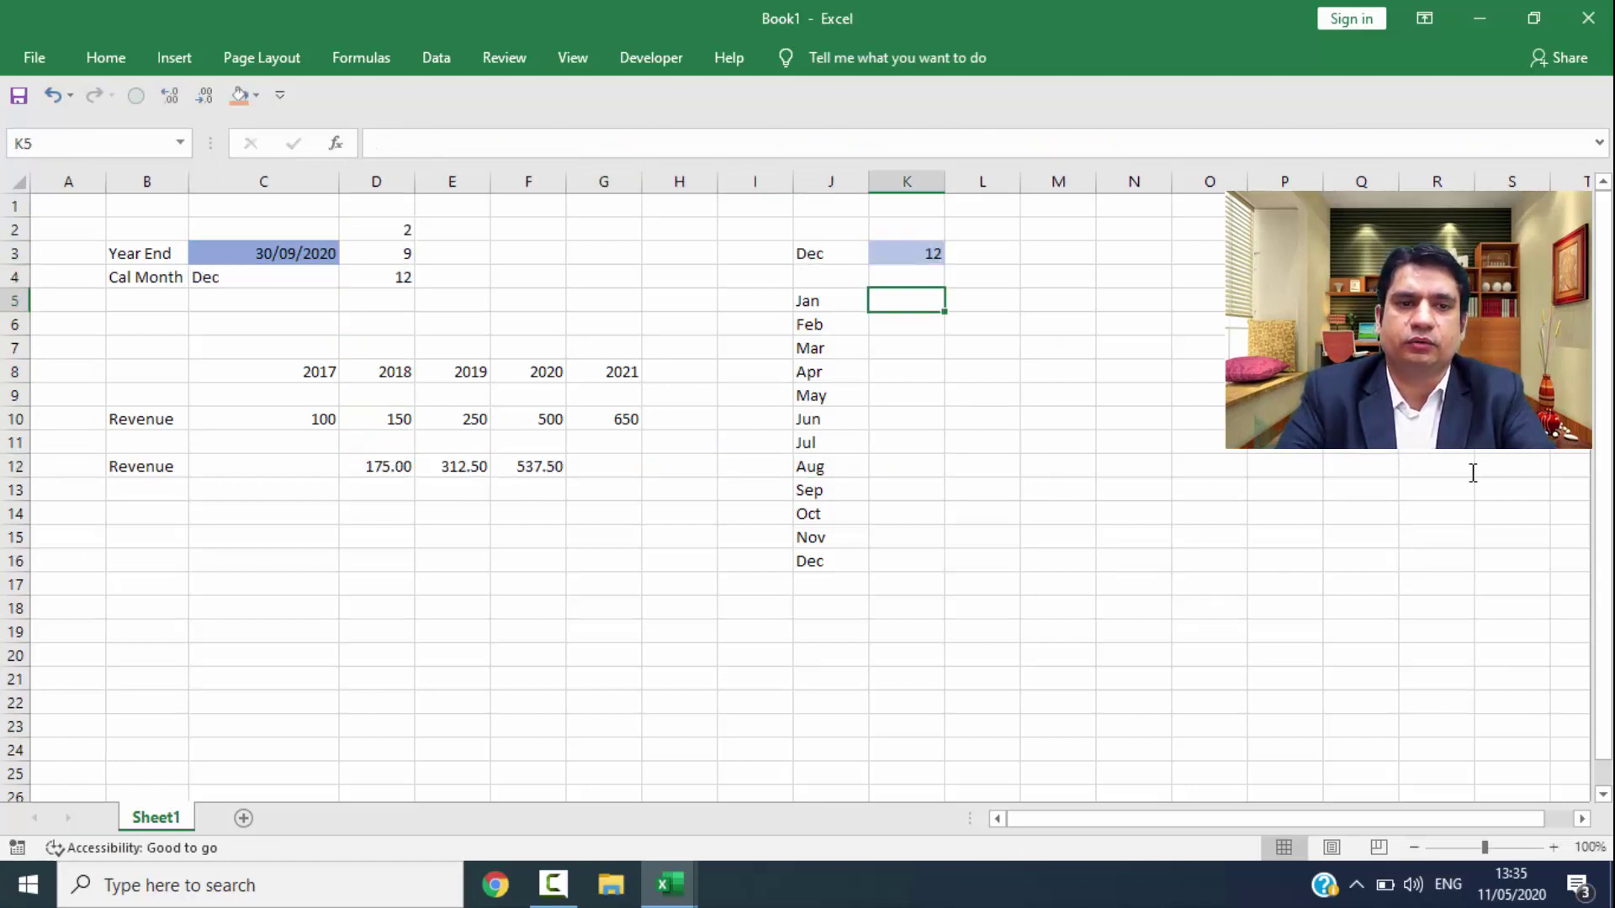
key(Down)
key(Down)
key(Down)
key(Left)
key(Left)
key(Left)
key(Left)
key(Left)
key(Left)
key(Left)
key(Down)
key(Down)
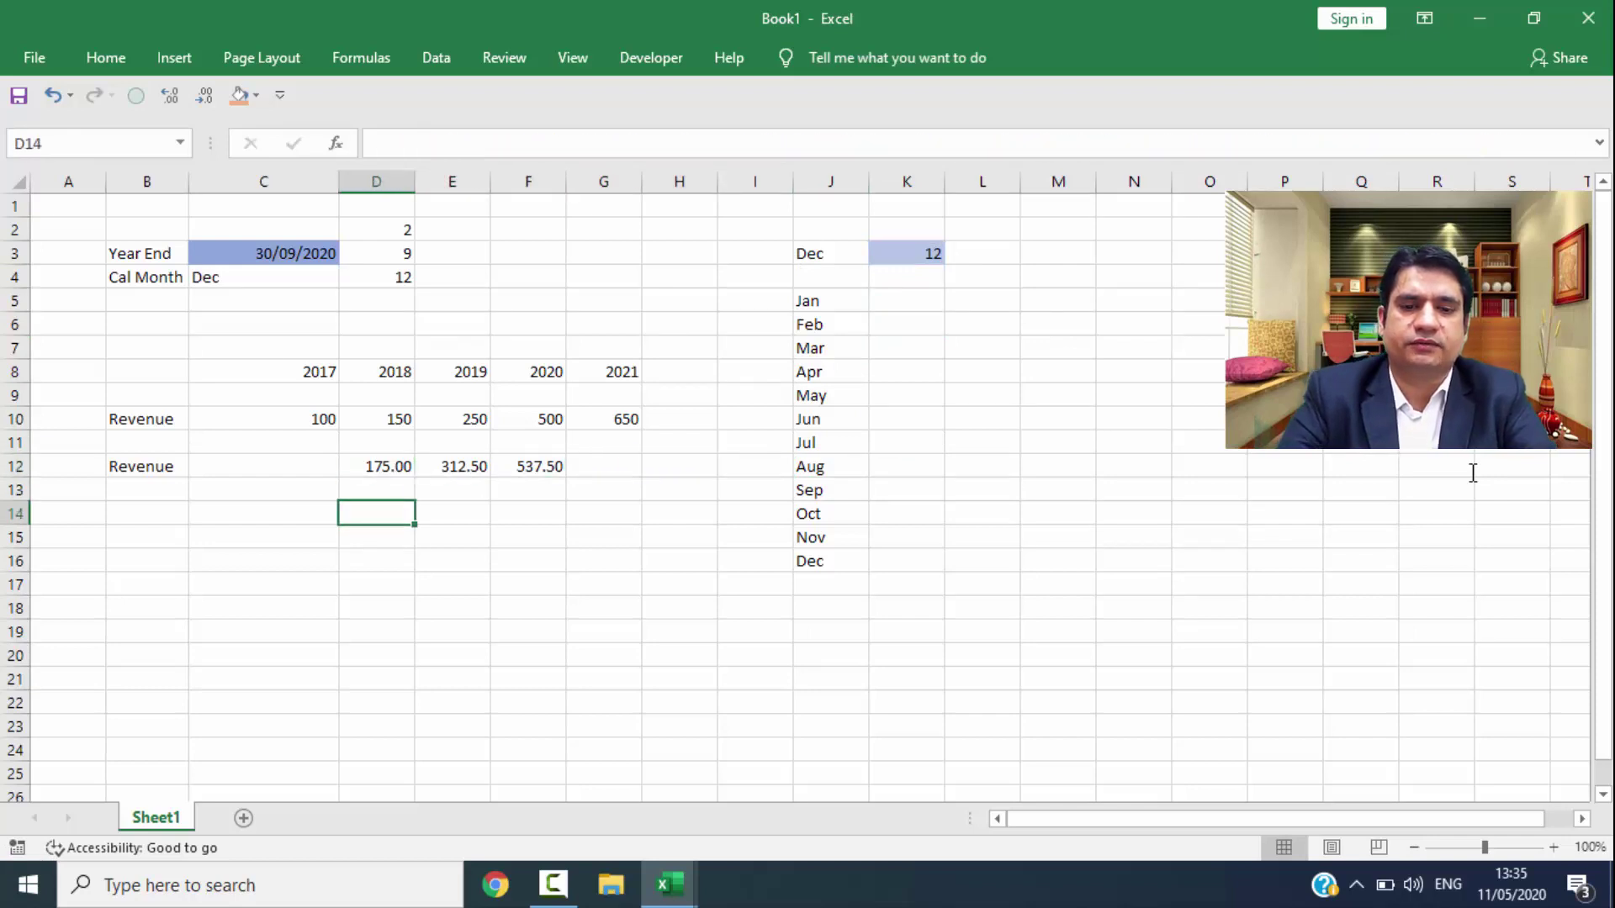
text(=)
key(Up)
key(Up)
key(Up)
text(/)
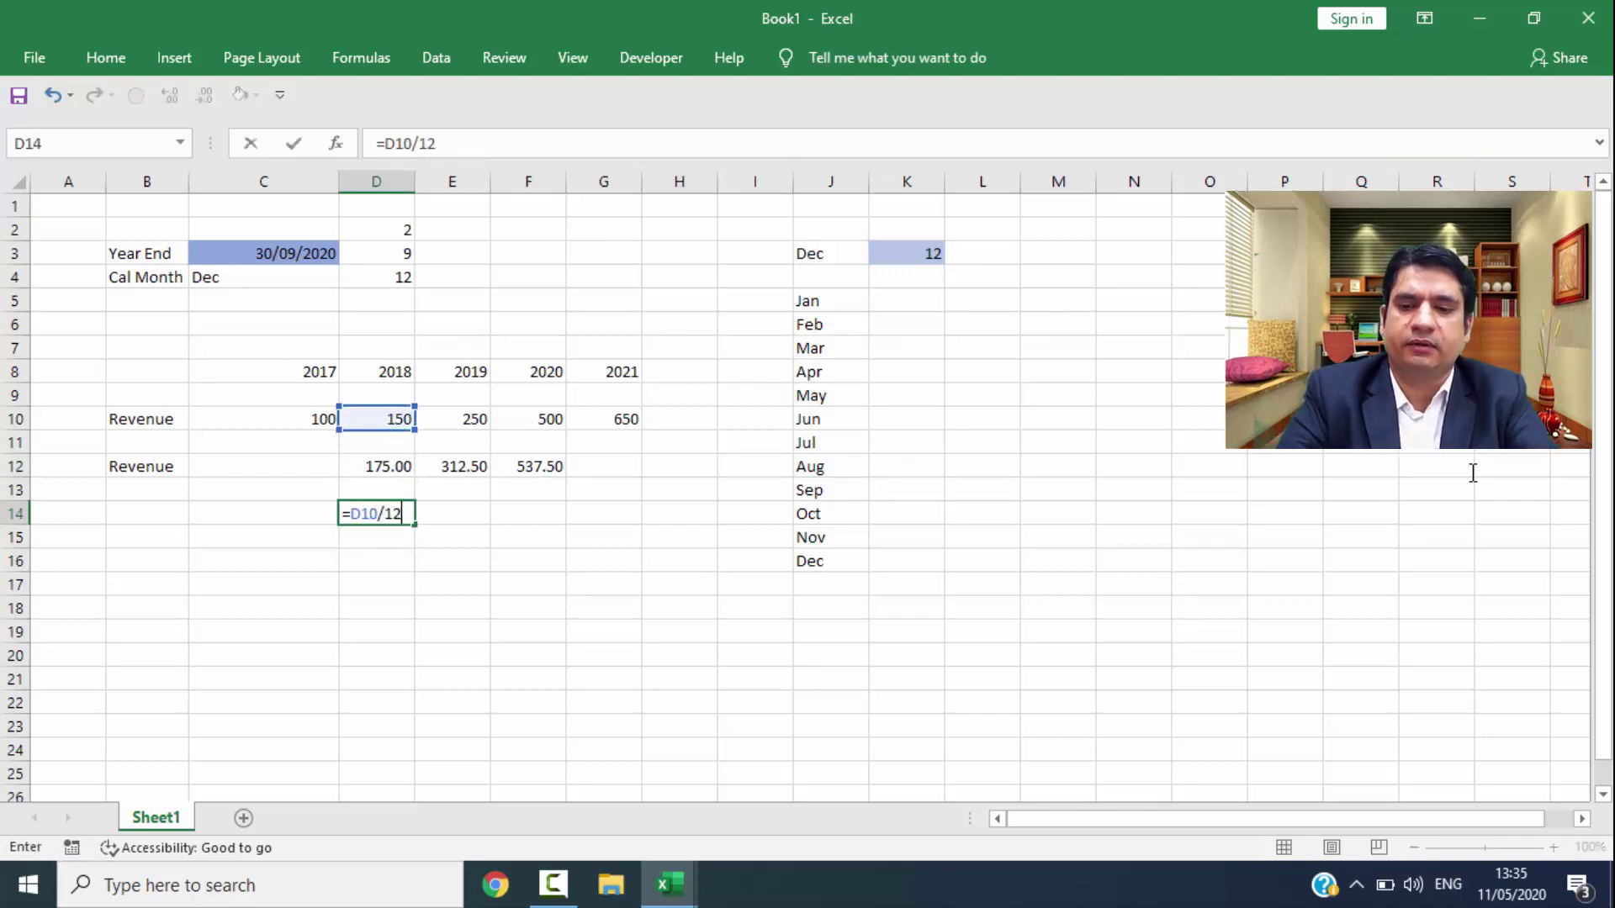
key(Right)
key(Up)
key(Up)
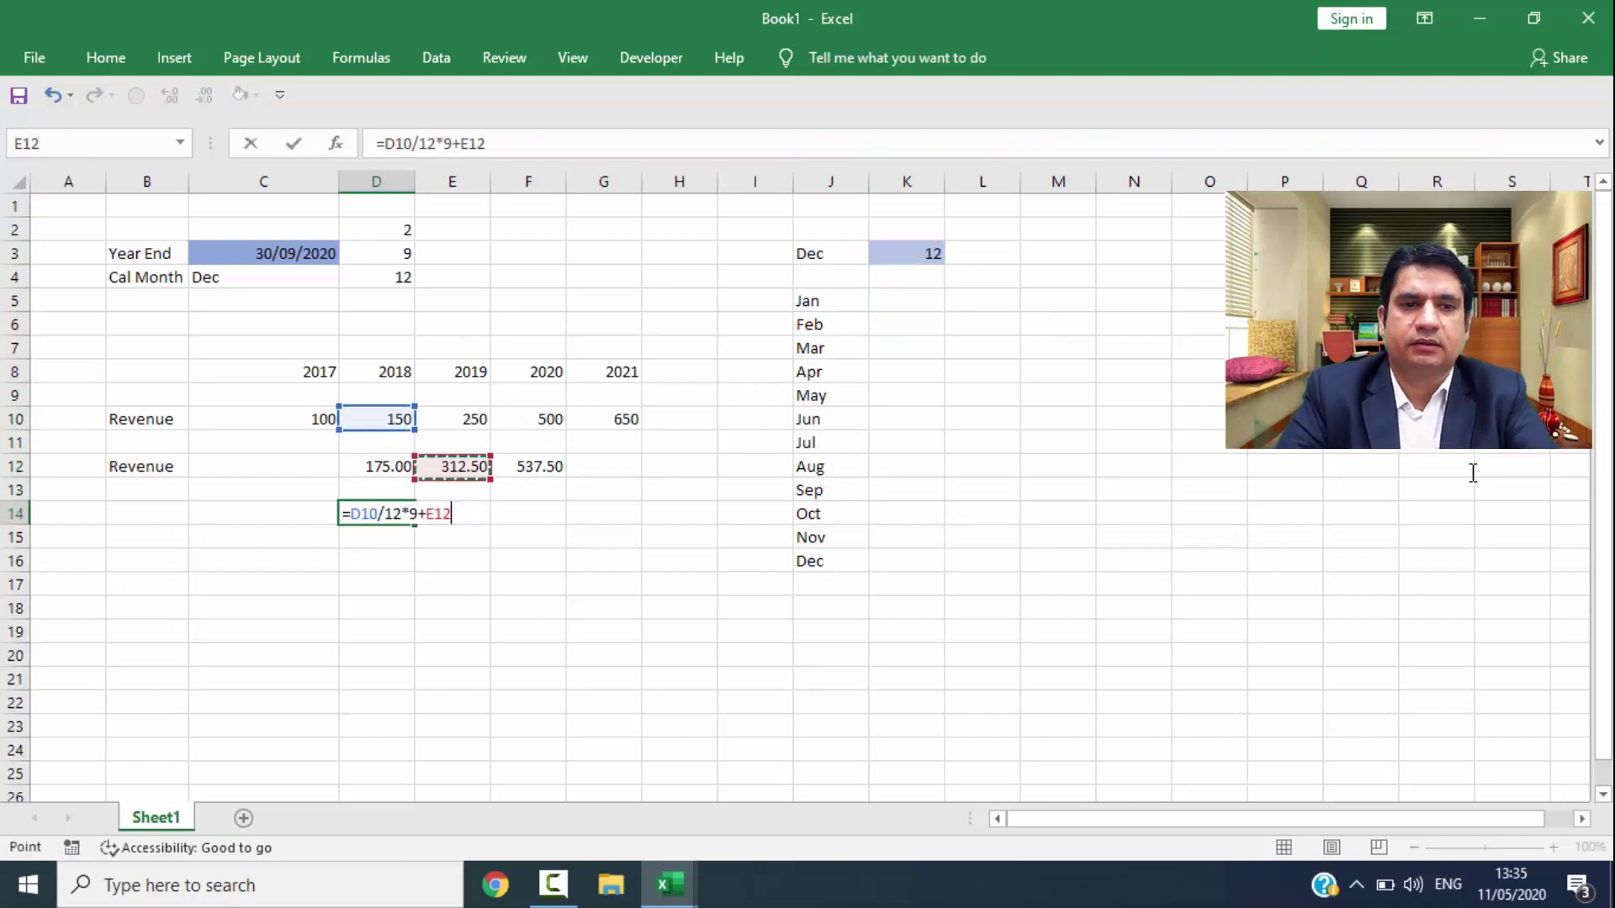
key(Up)
key(Up)
text(/)
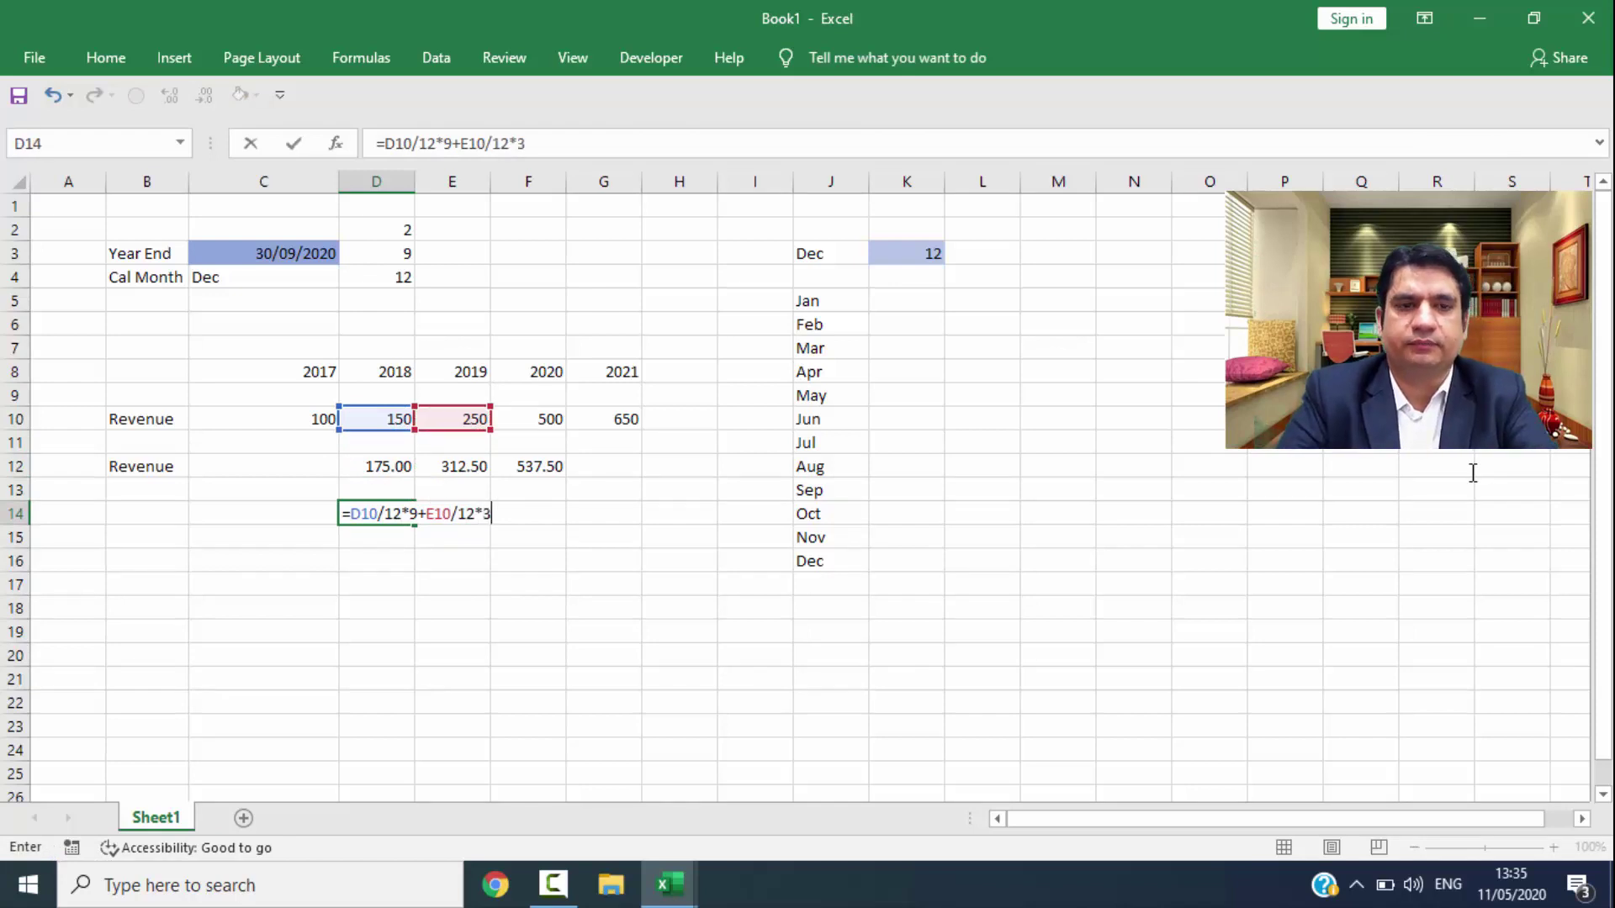
key(ctrl+Return)
key(shift+Right)
key(shift+Right)
key(shift+Right)
key(shift+Left)
key(shift+Left)
key(shift+Left)
key(shift+Left)
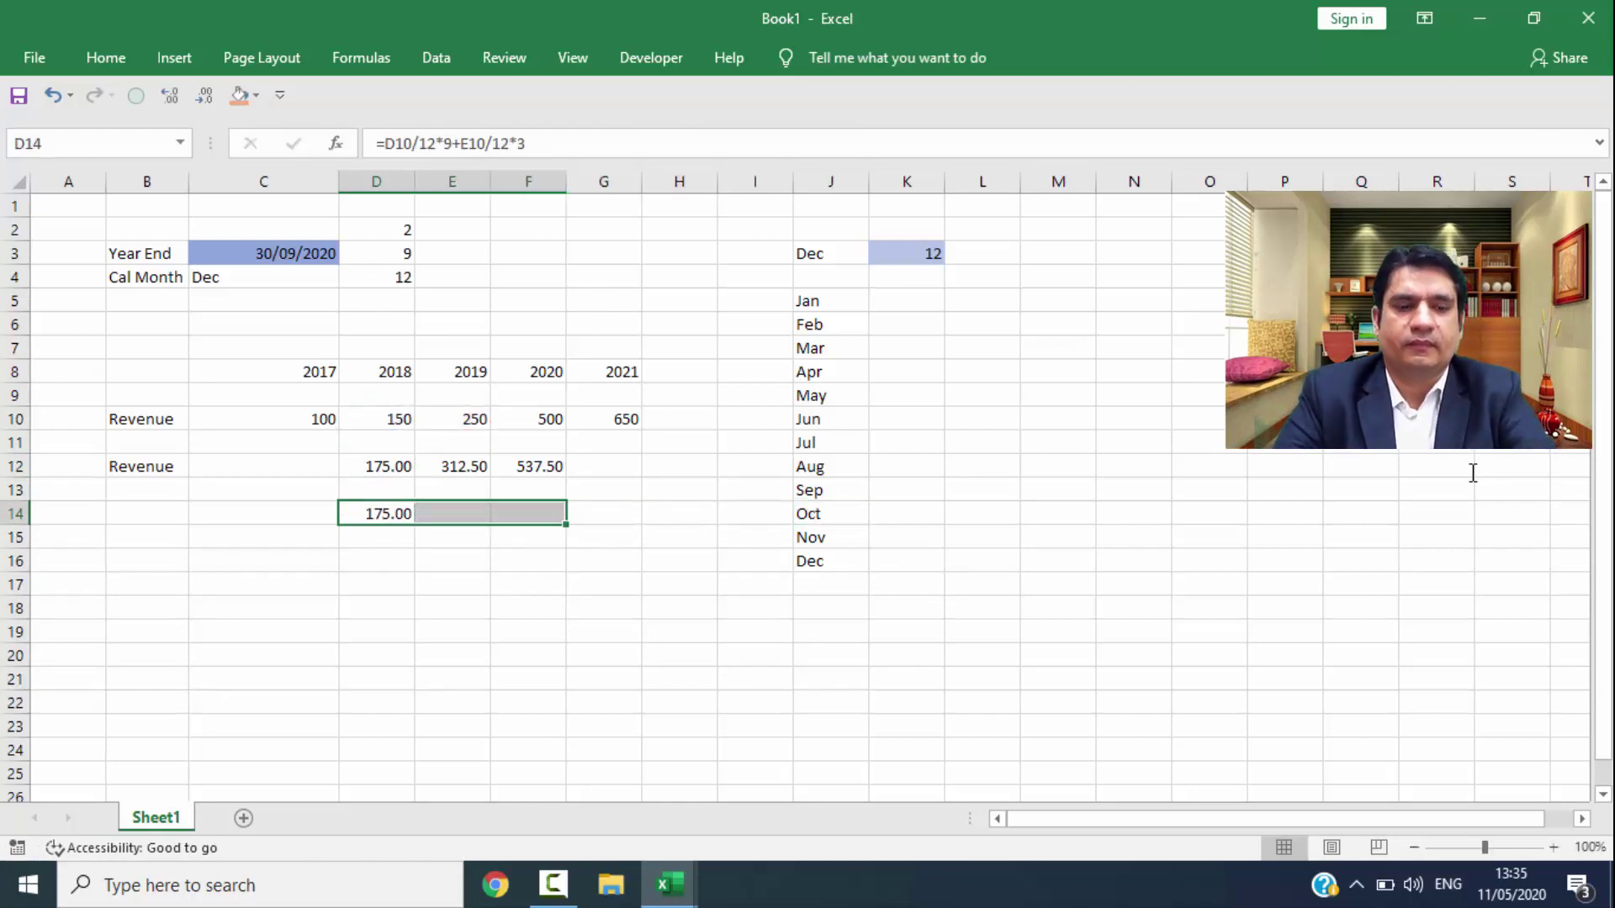
key(ctrl+r)
key(Delete)
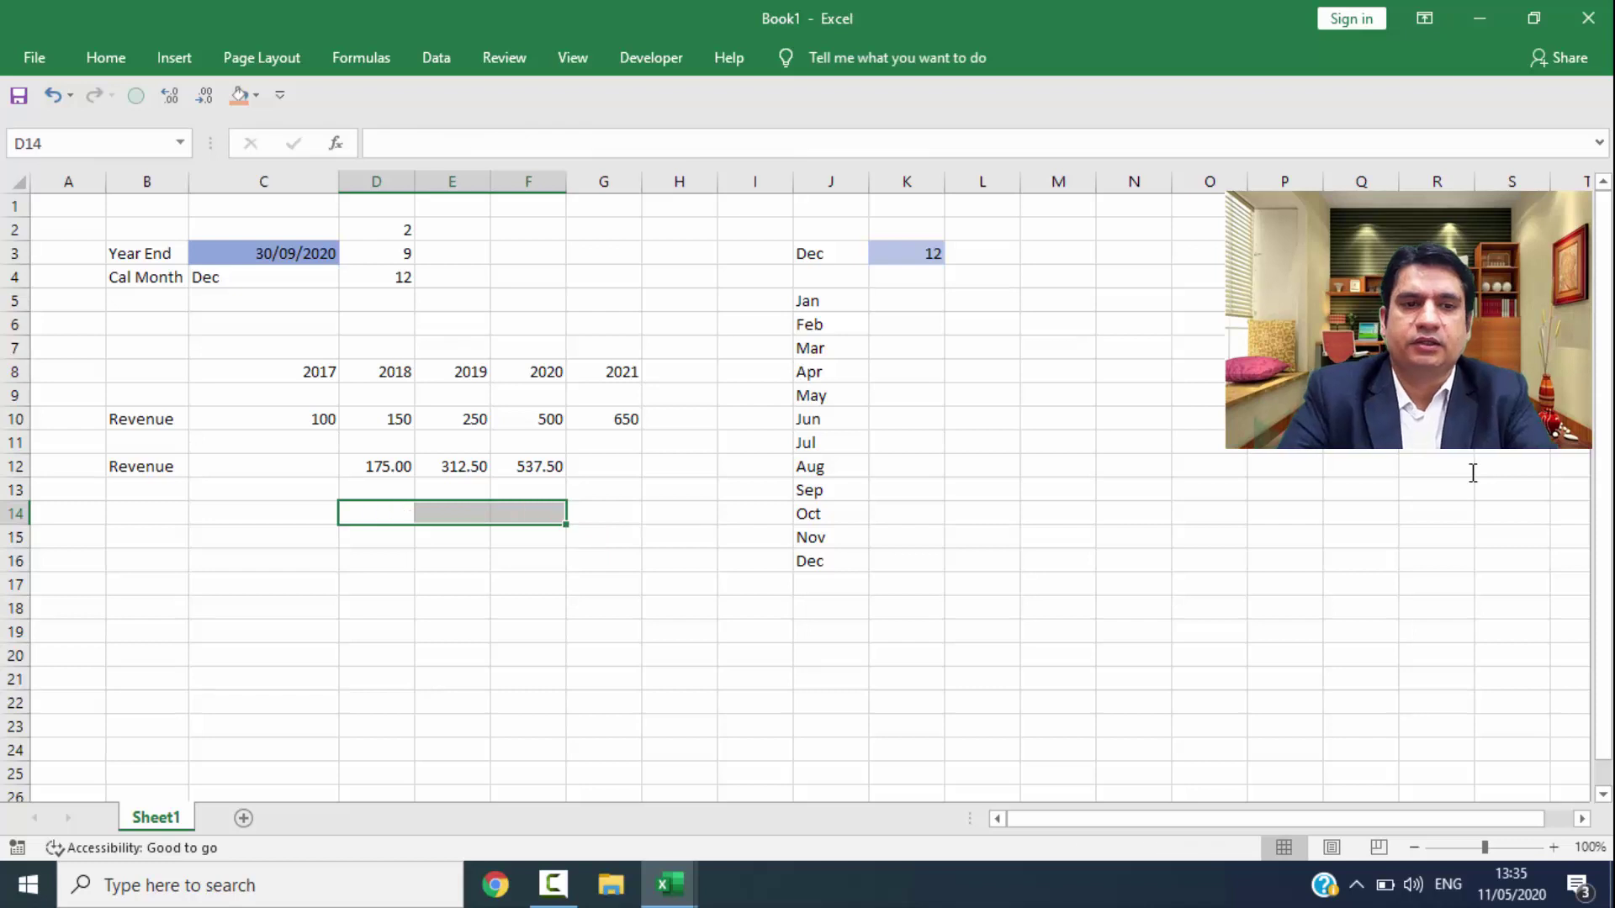
Step: Set the calendar month number in K3 to 6 (Jun)
key(Right)
key(Right)
key(Right)
key(Right)
key(Right)
key(Right)
key(Right)
key(ctrl+Up)
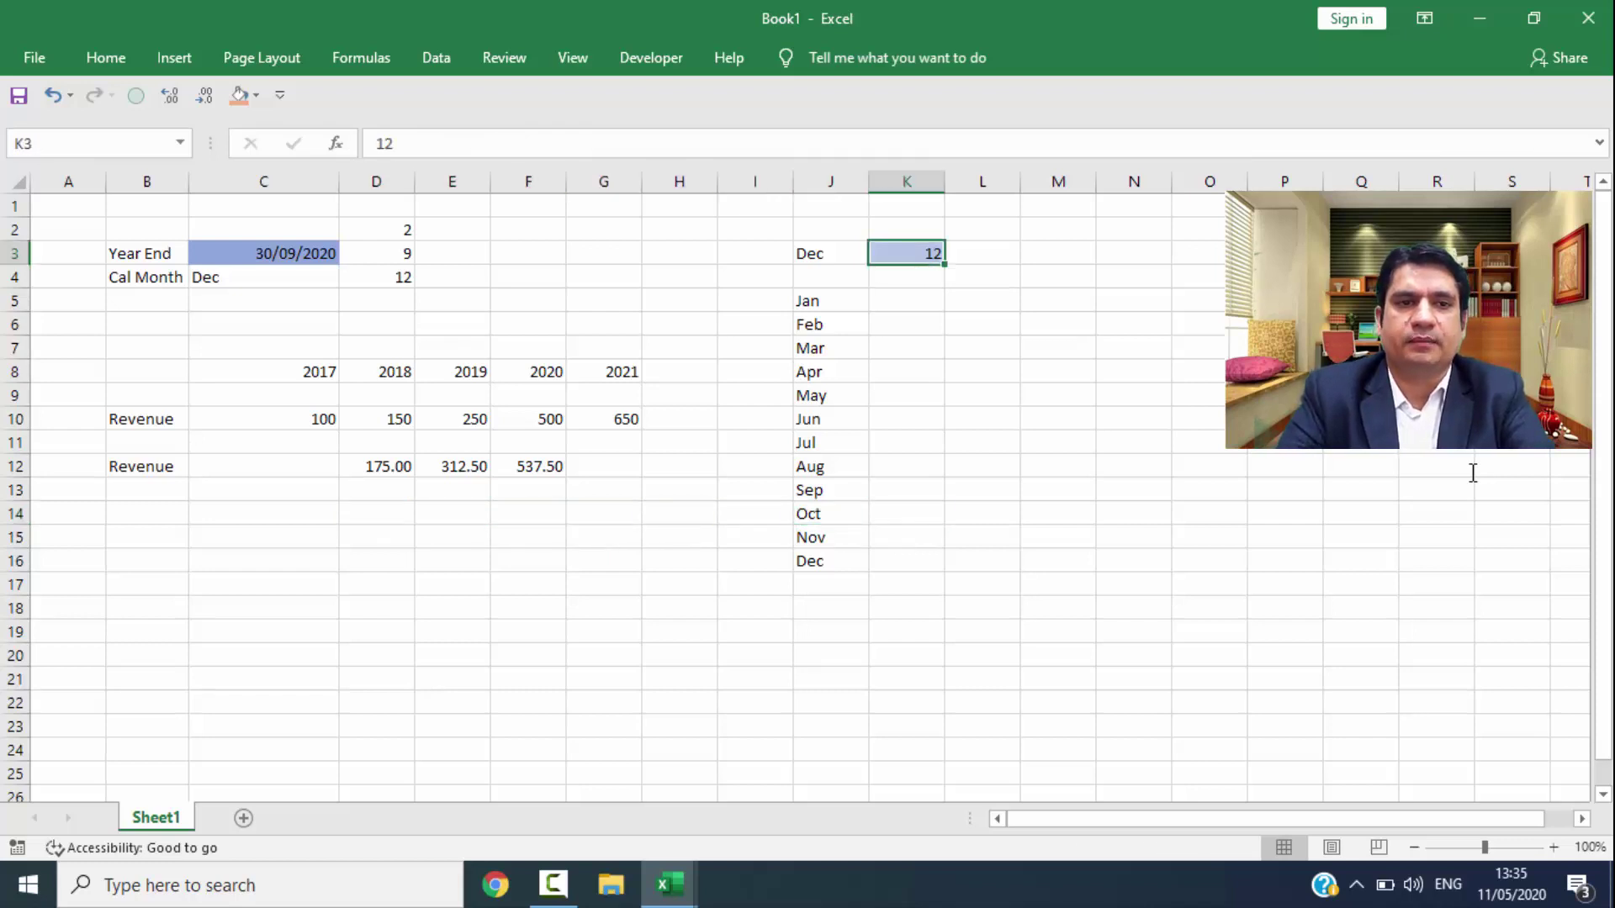
text(6)
key(Return)
Step: Confirm Jun Revenue 137.50, 225.00, 437.50 with =D10/12*9+C10/12*3 across D14:F14, then clear it
key(Down)
key(Down)
key(Down)
key(Down)
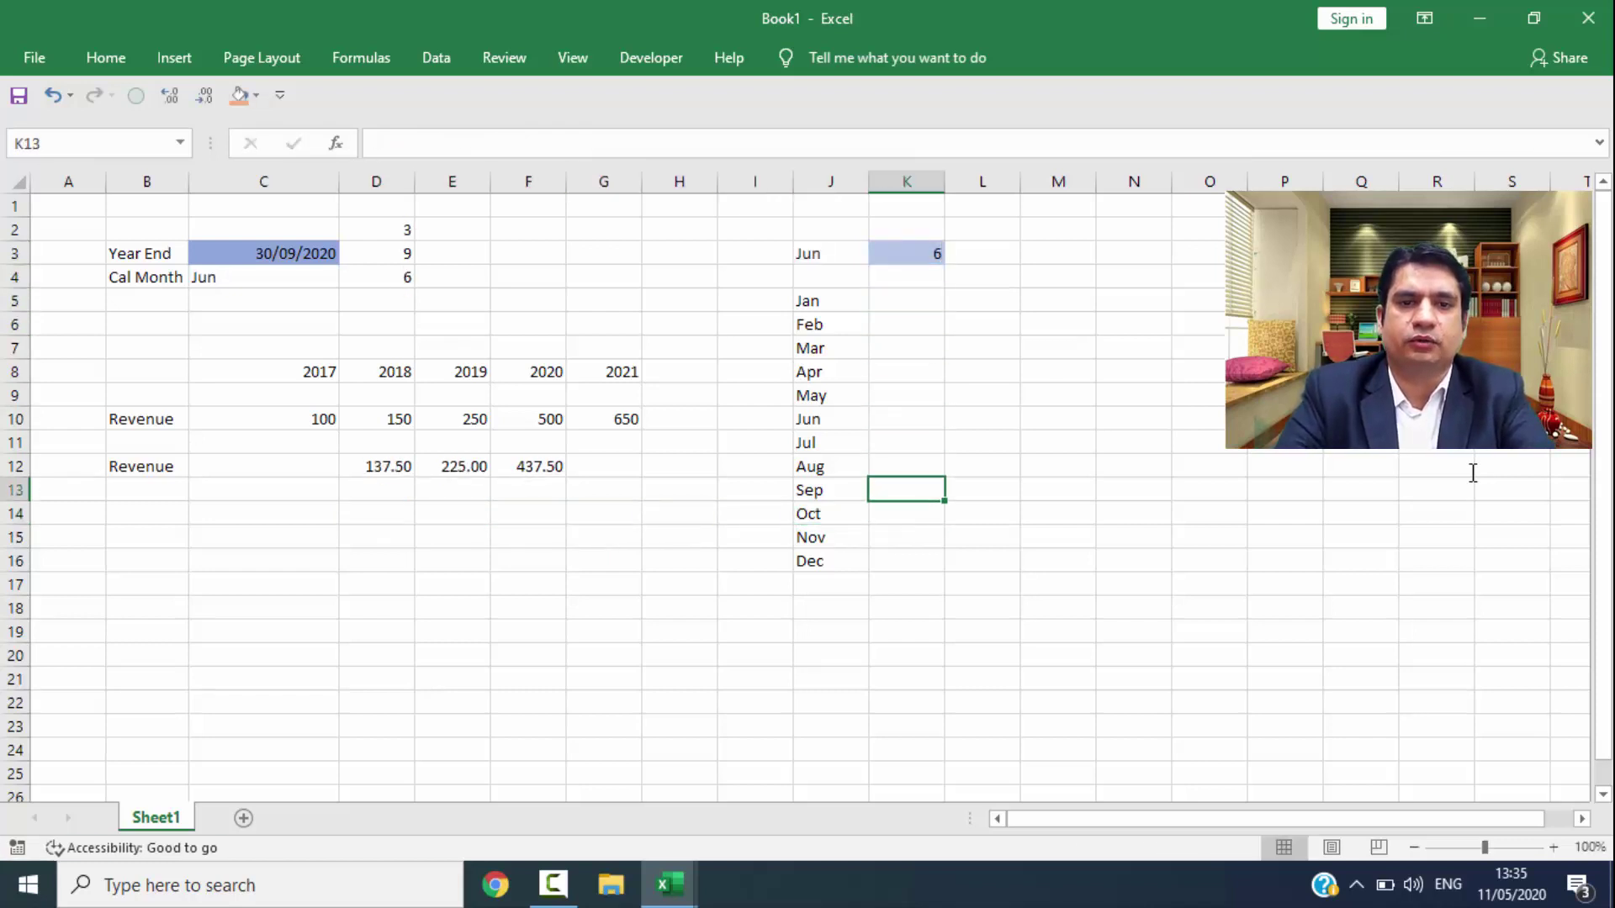
key(Left)
key(Left)
key(Left)
key(Left)
key(Left)
key(Left)
key(Down)
text(=)
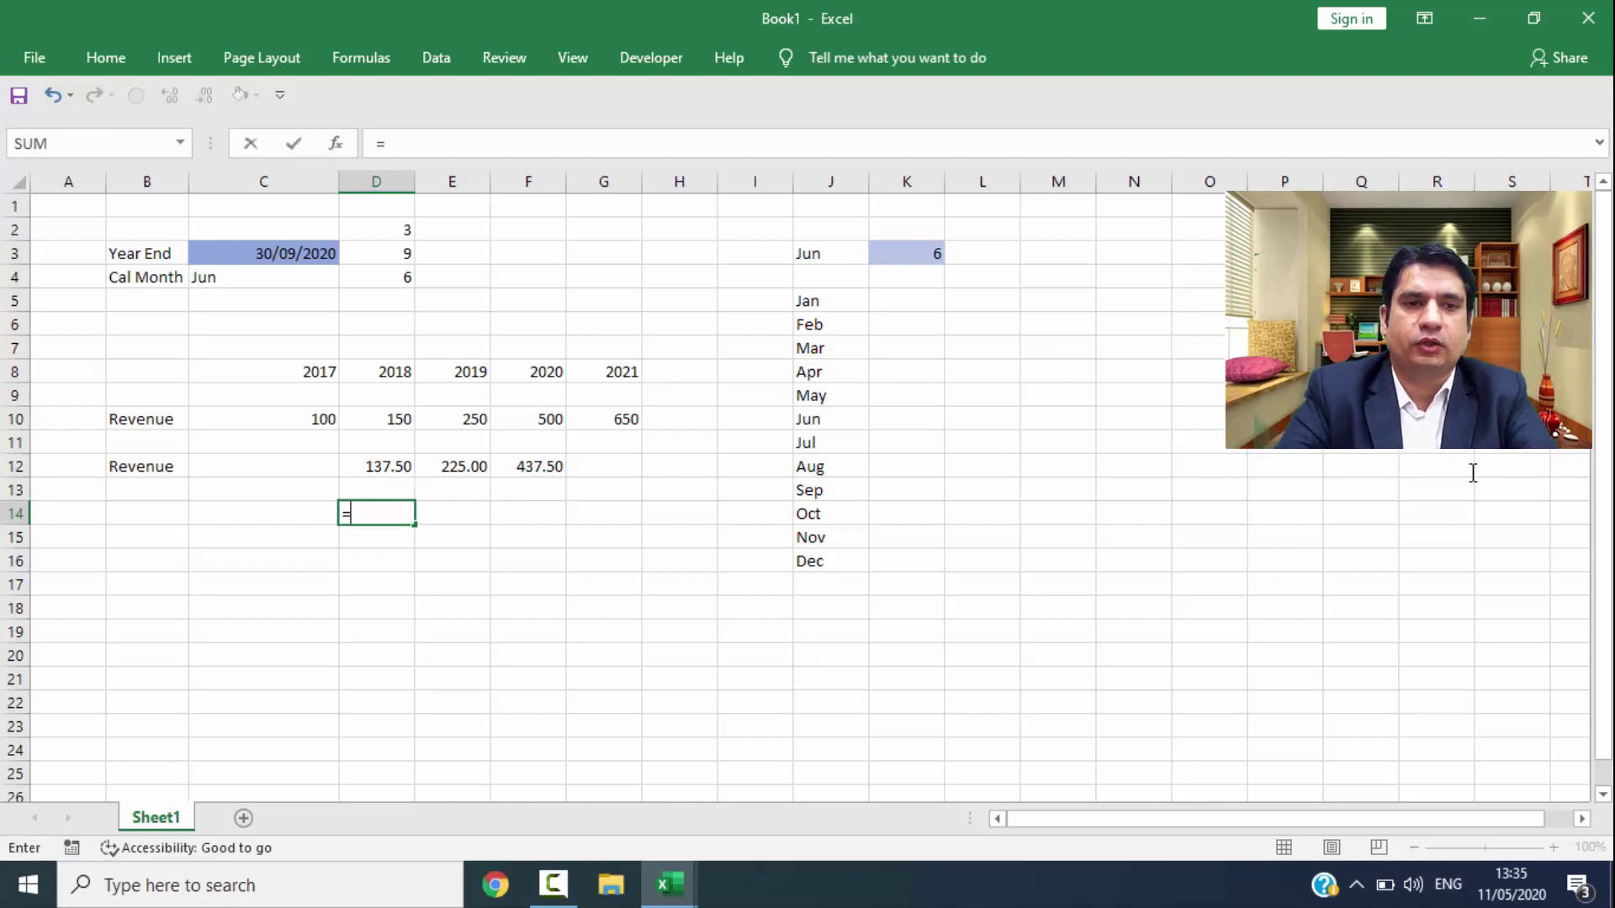
key(Up)
key(Up)
key(Up)
text(/12*)
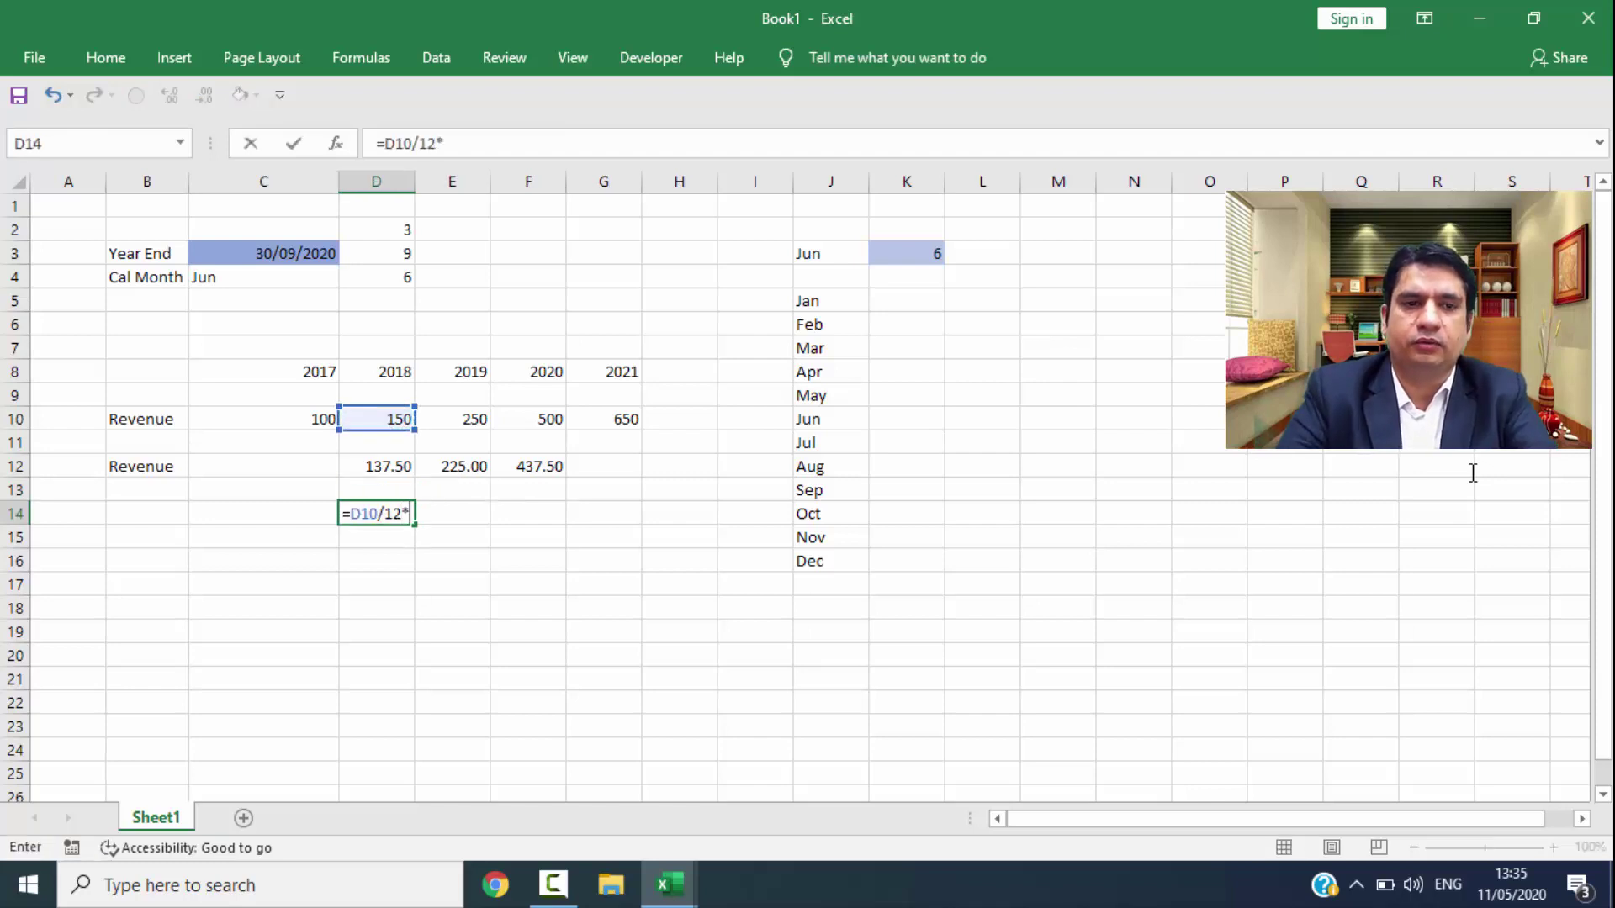
key(Left)
key(Left)
key(Up)
key(Up)
key(Up)
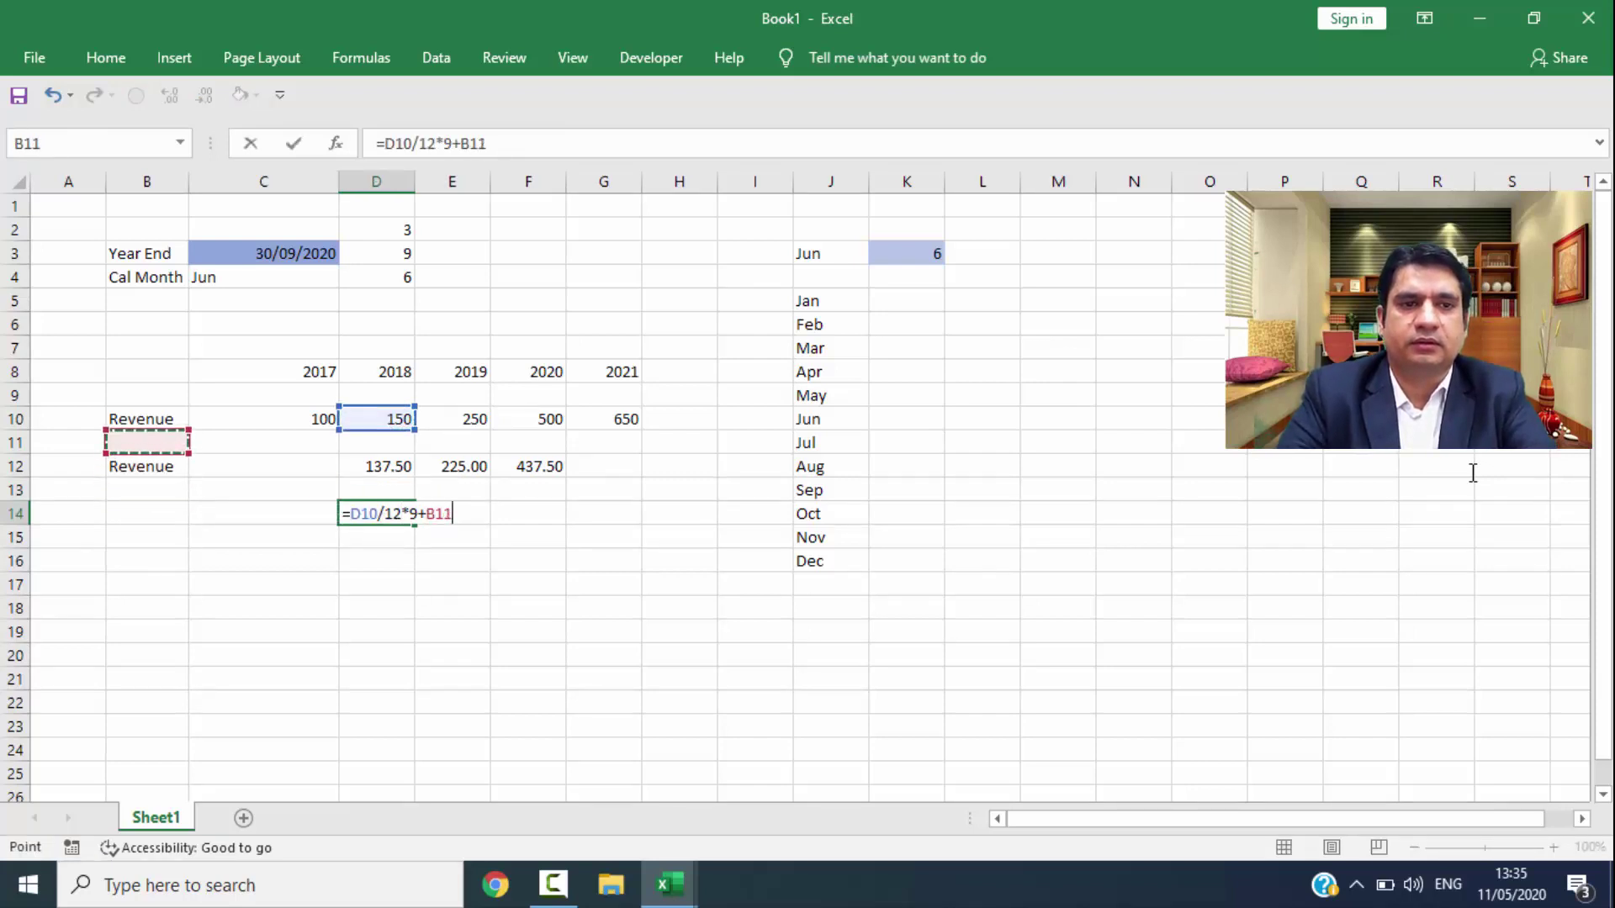
key(Up)
key(Right)
text(/12*)
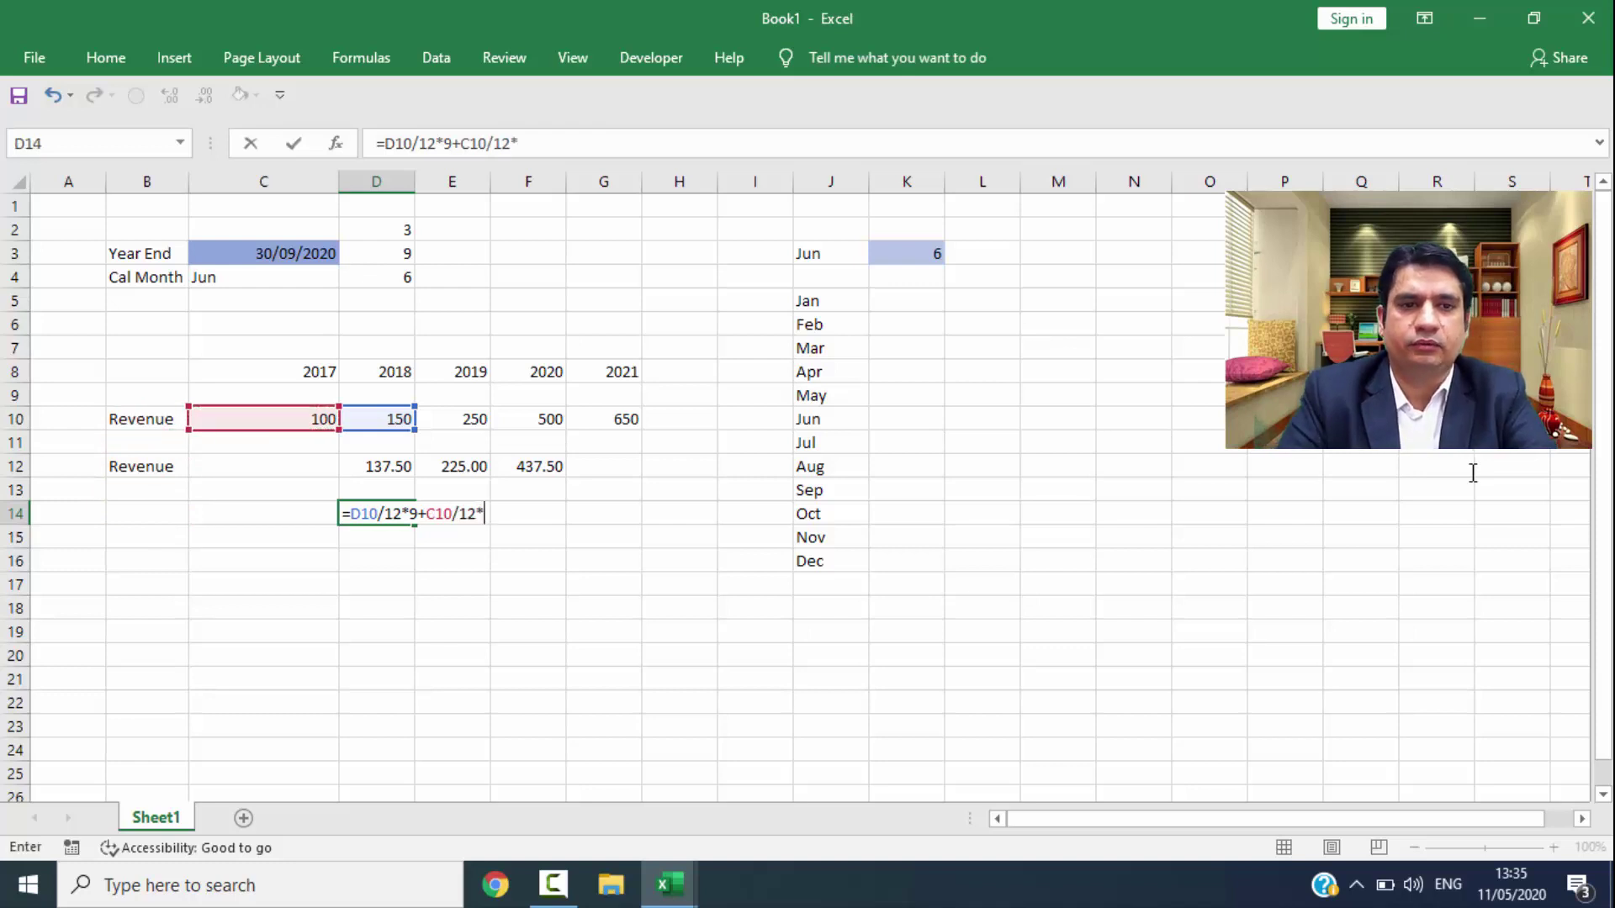
key(Return)
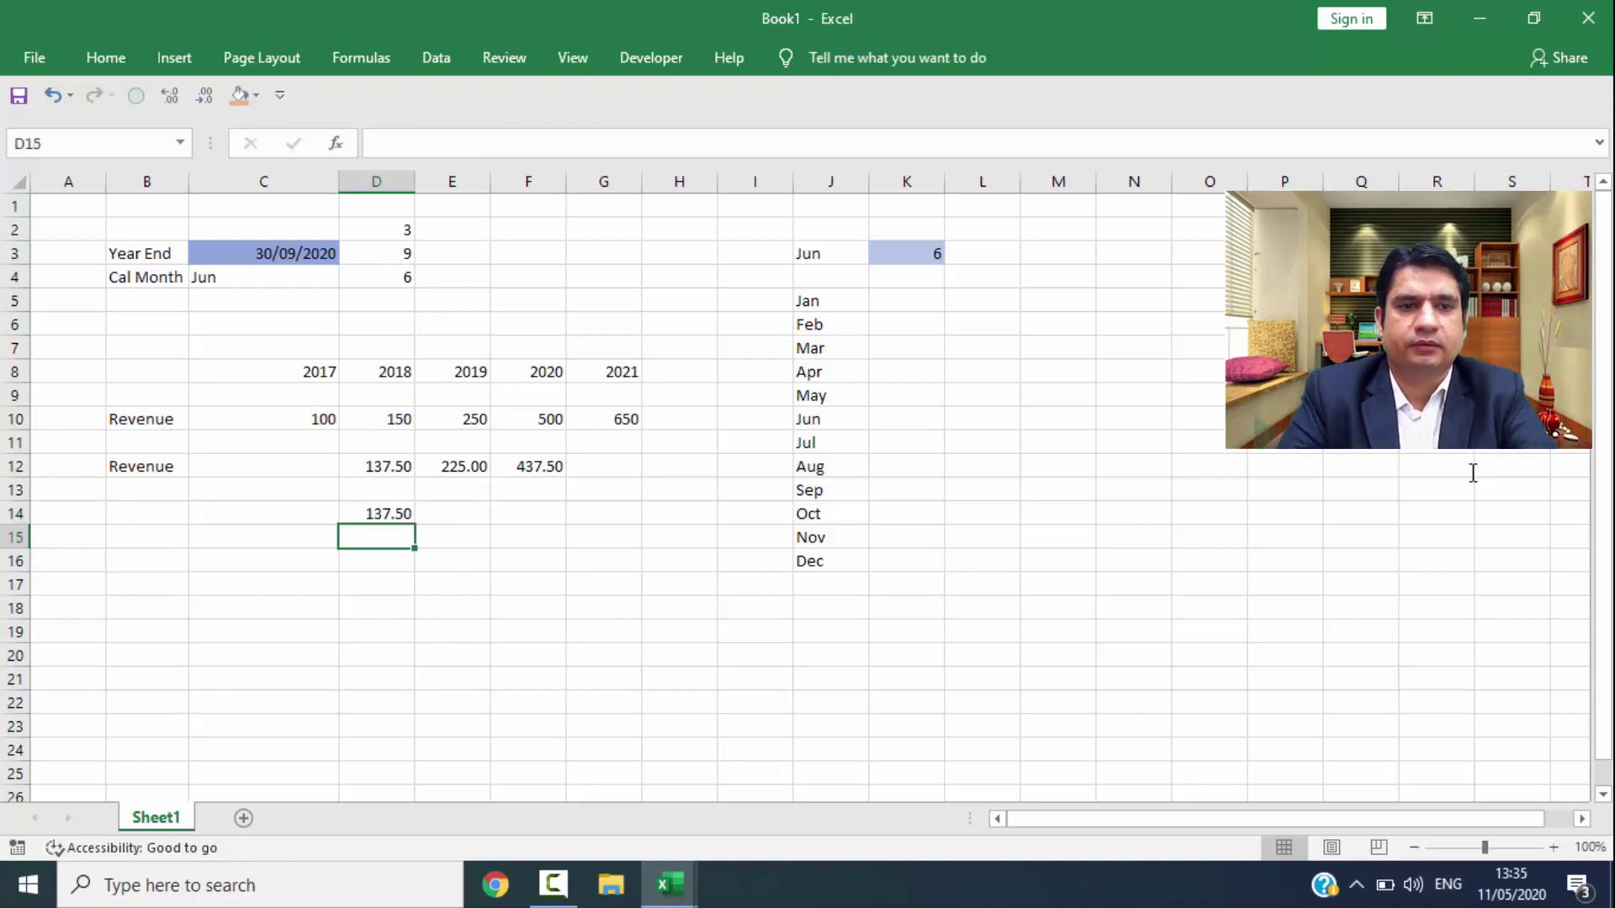
key(Up)
key(shift+Right)
key(shift+Right)
key(ctrl+r)
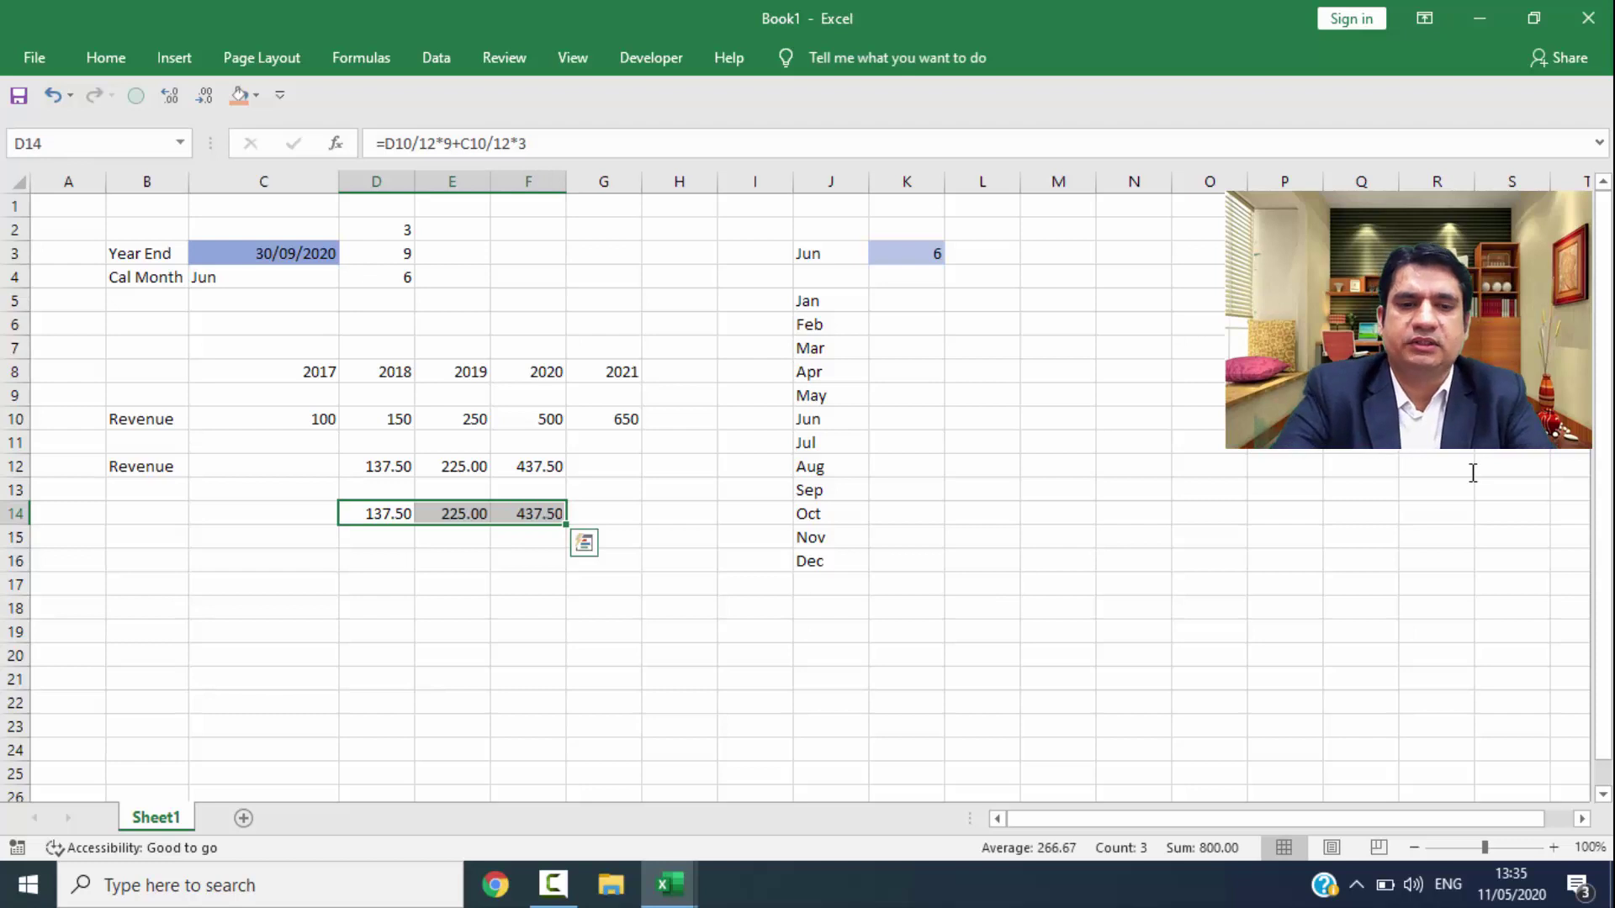
key(Delete)
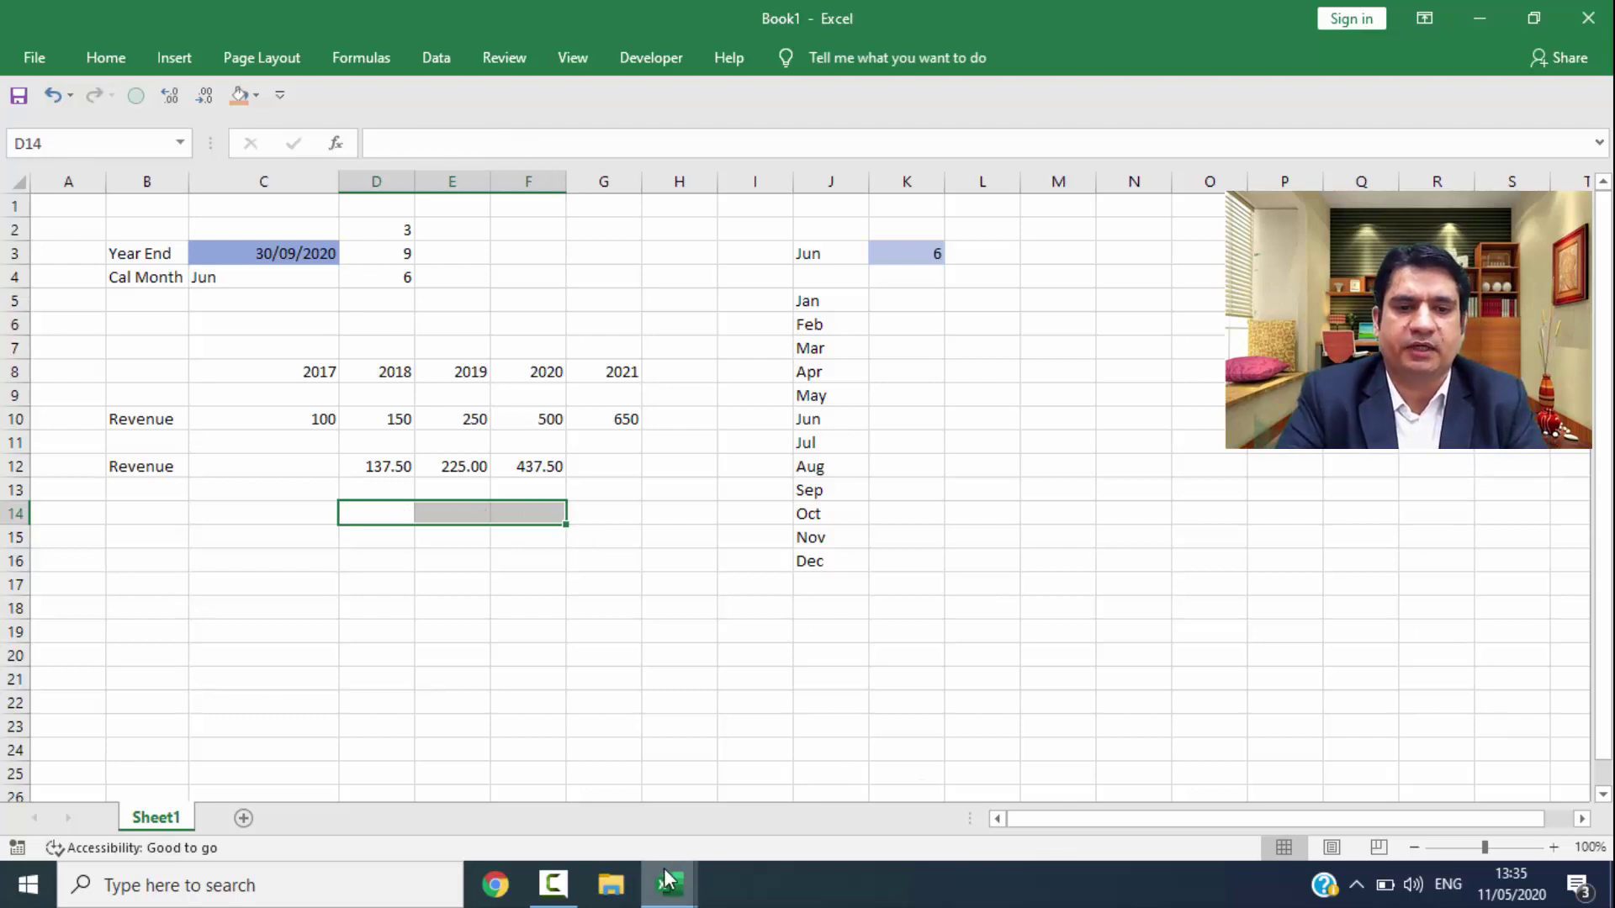
Step: In the ML Tech workbook, inspect the TCS sheet's CY2017/CY2018 Revenue, EBIT and EBITDA formulas
mouse_move(669, 884)
click(605, 775)
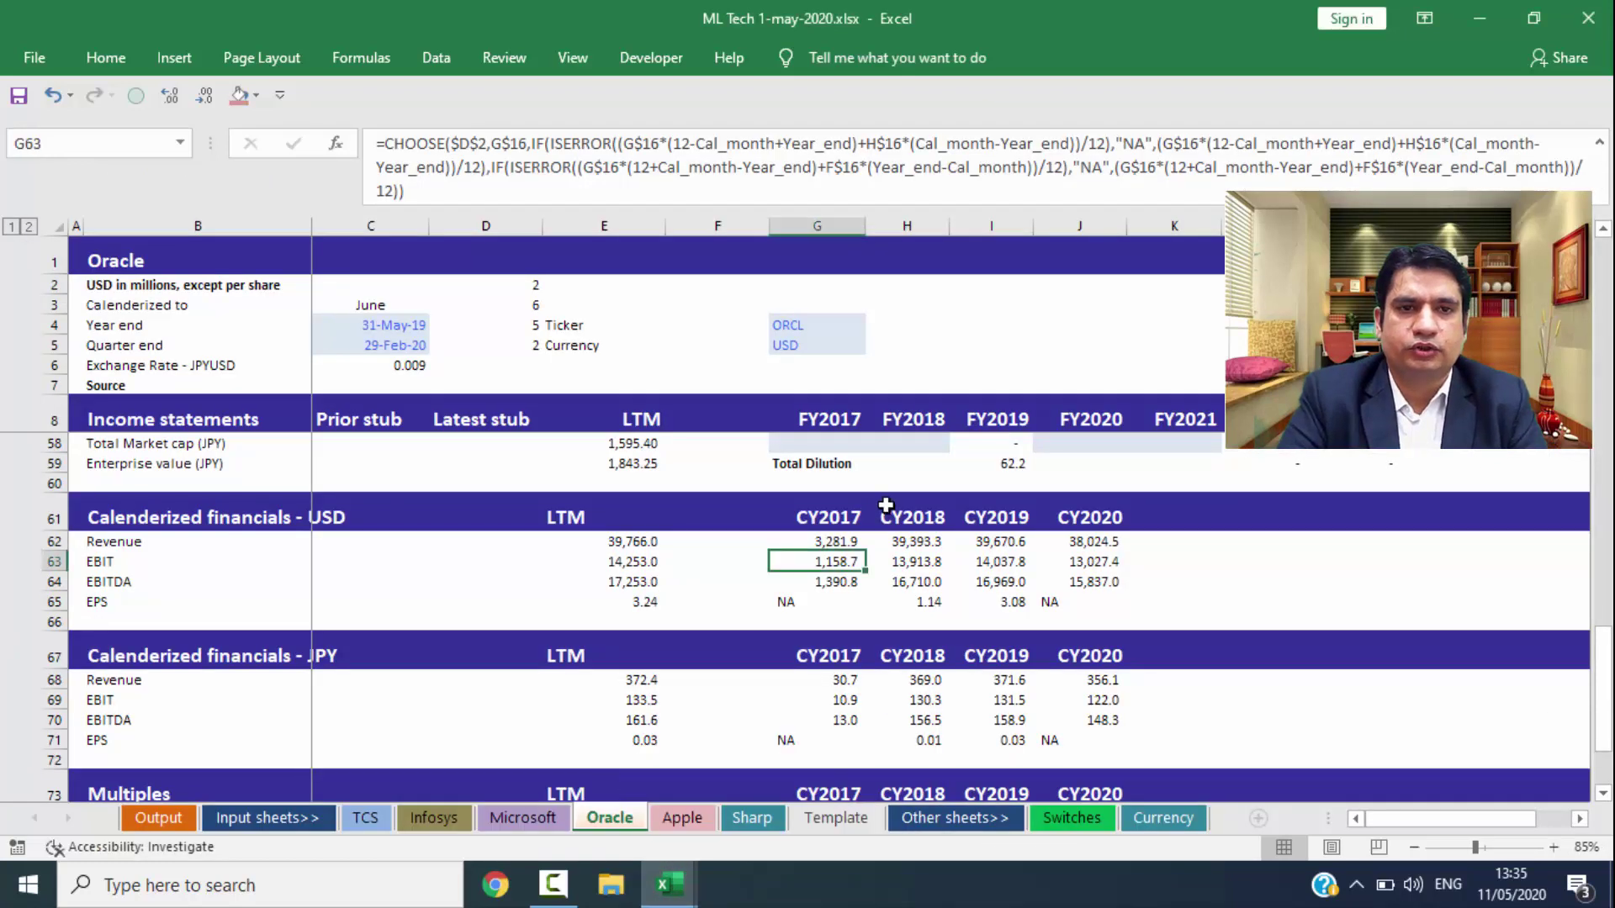
click(366, 818)
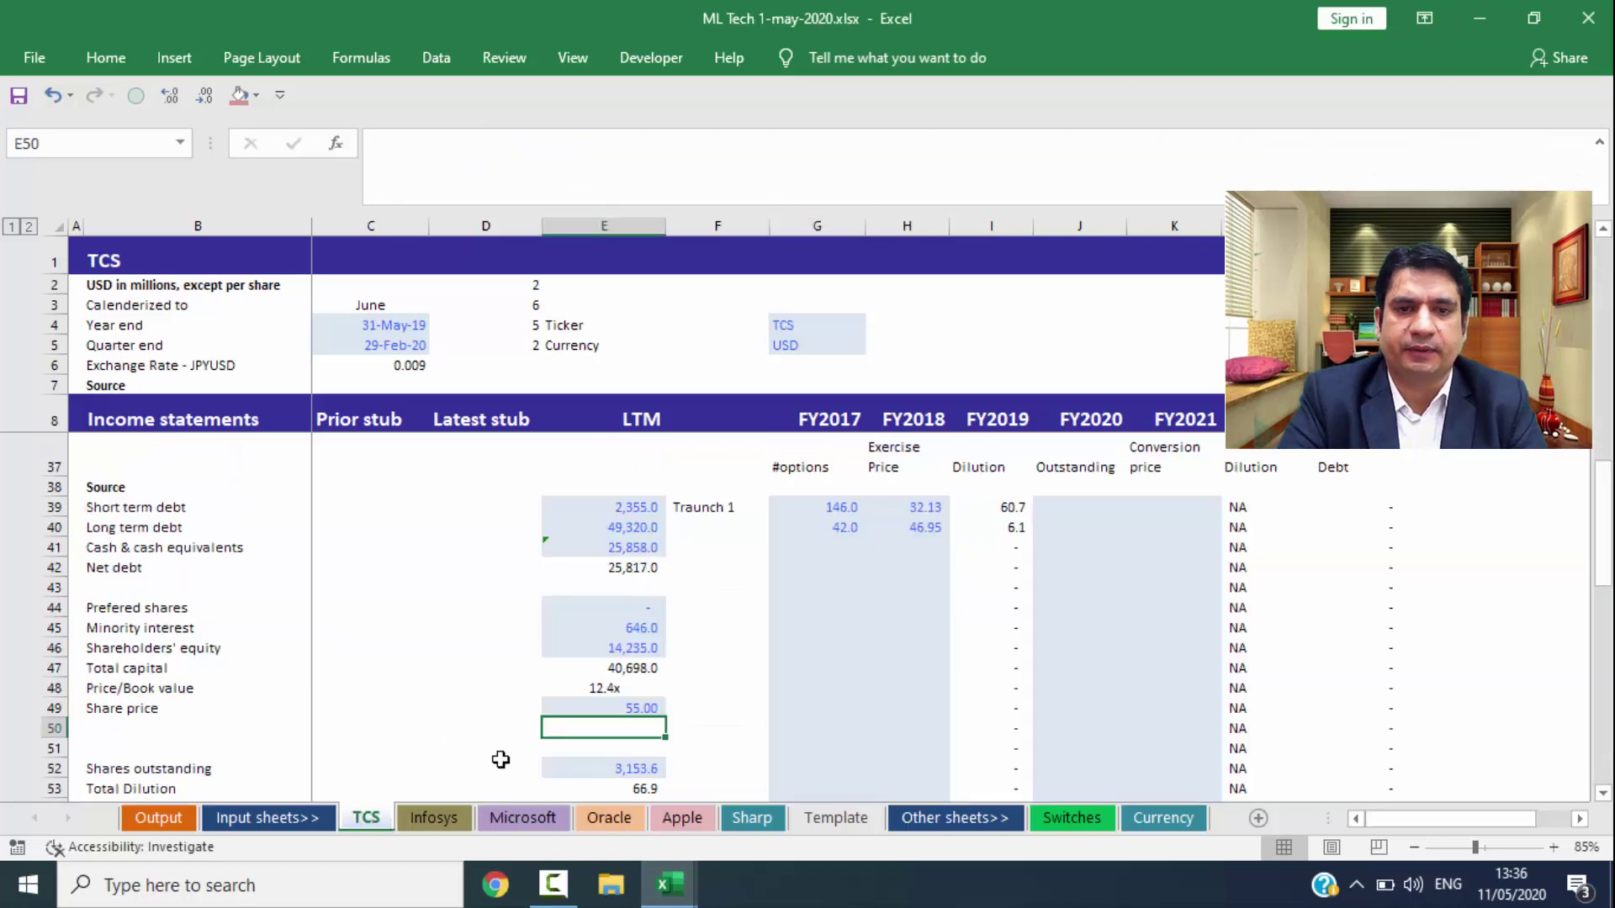
drag(1605, 551, 1607, 677)
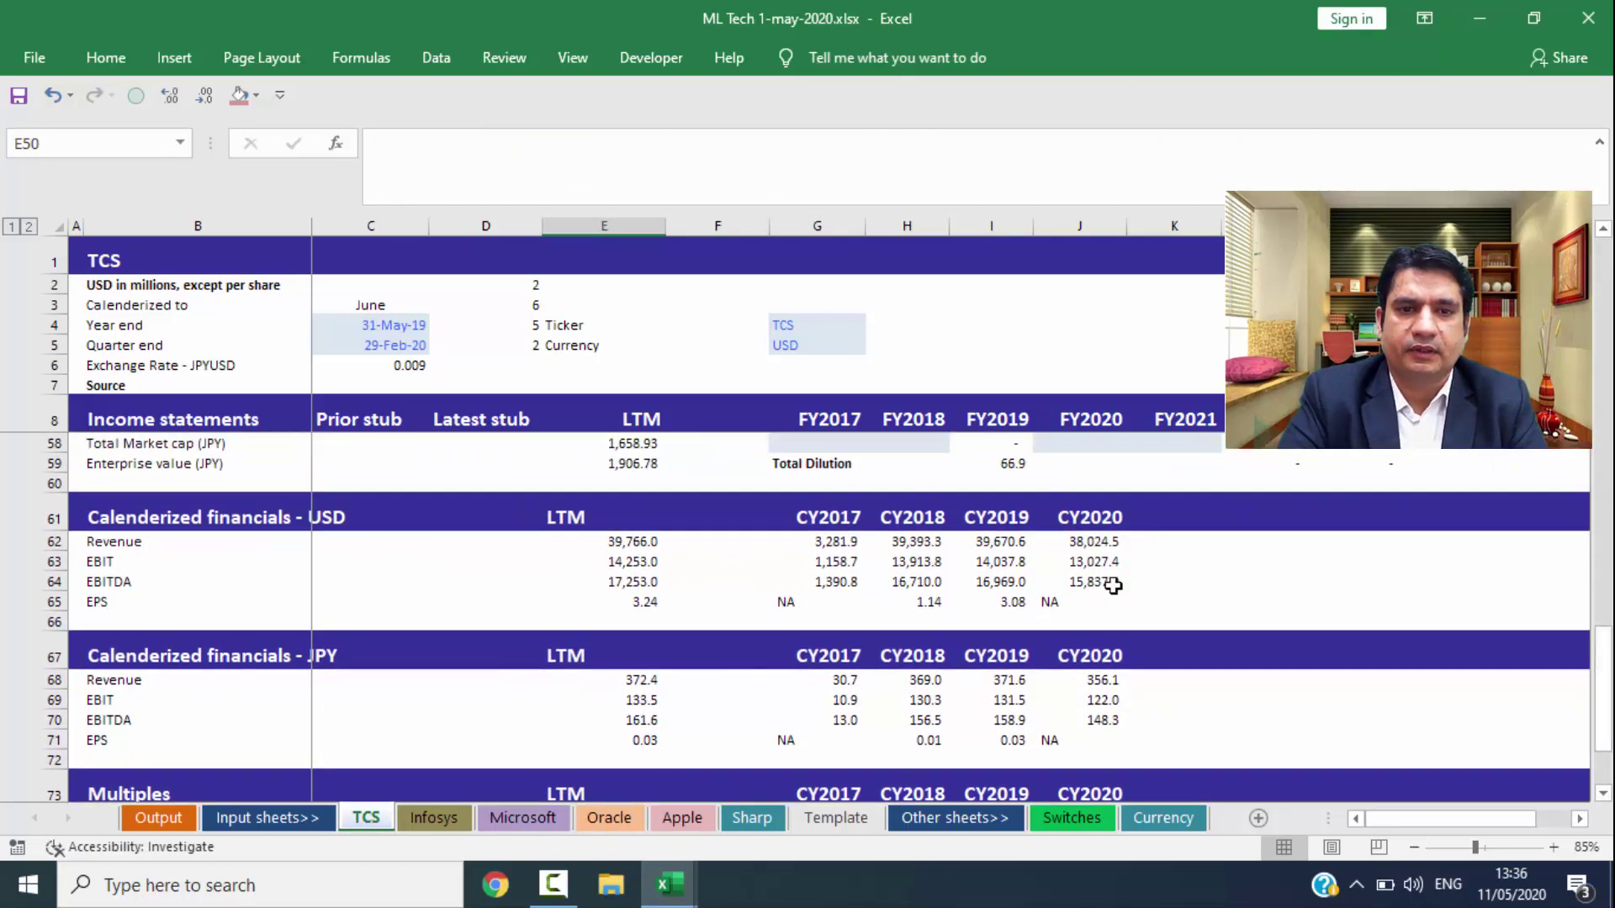
click(852, 543)
click(926, 544)
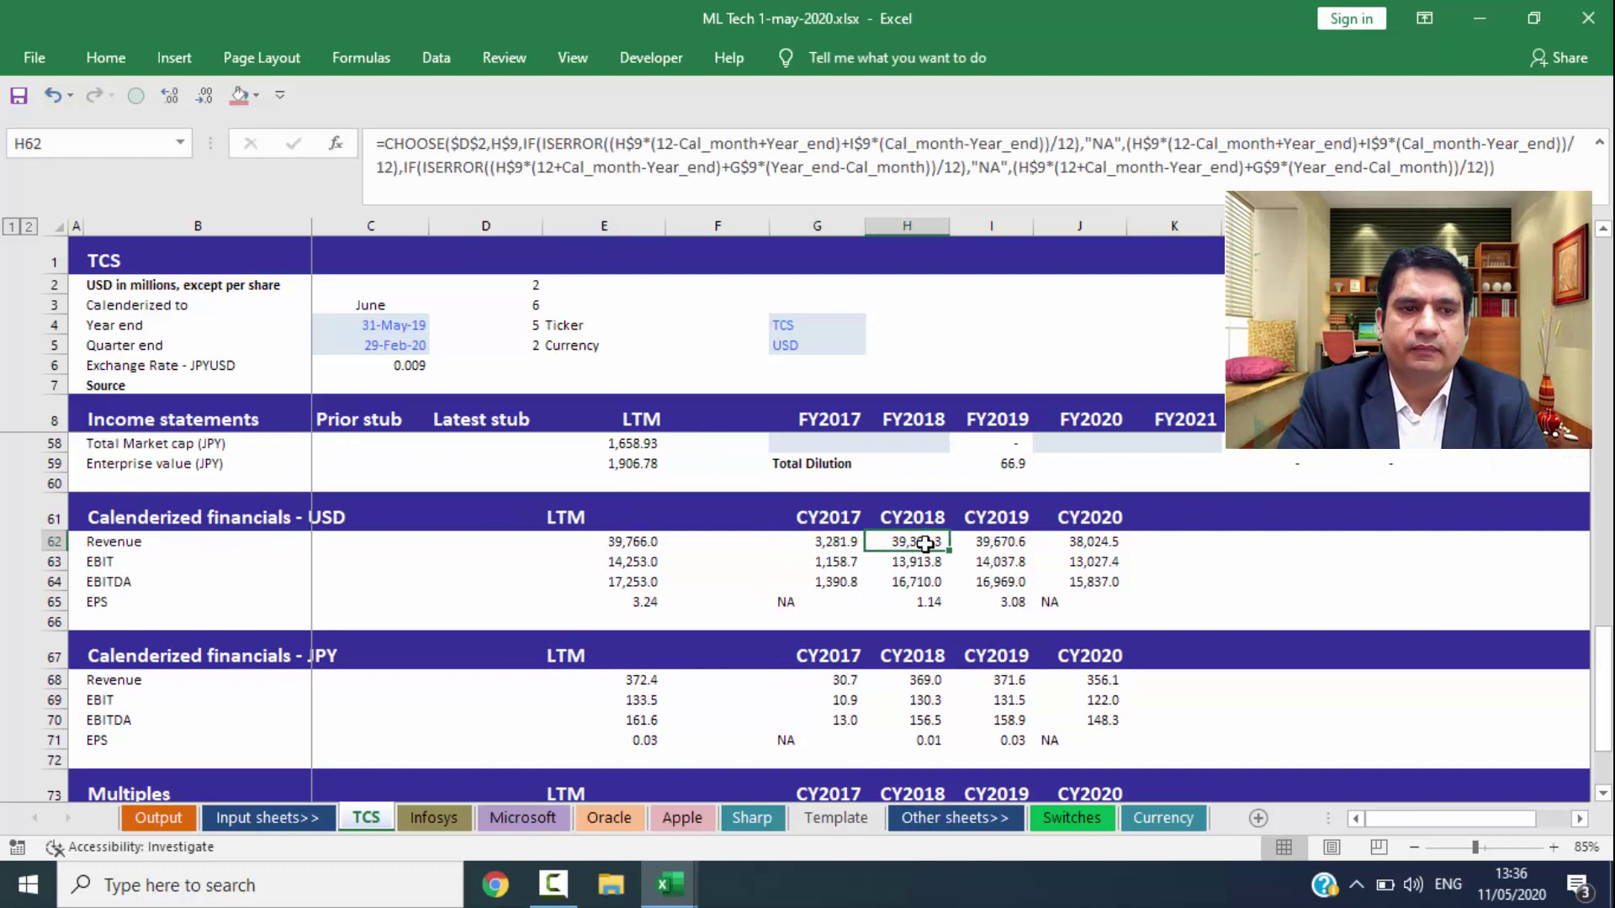
key(Down)
key(Down)
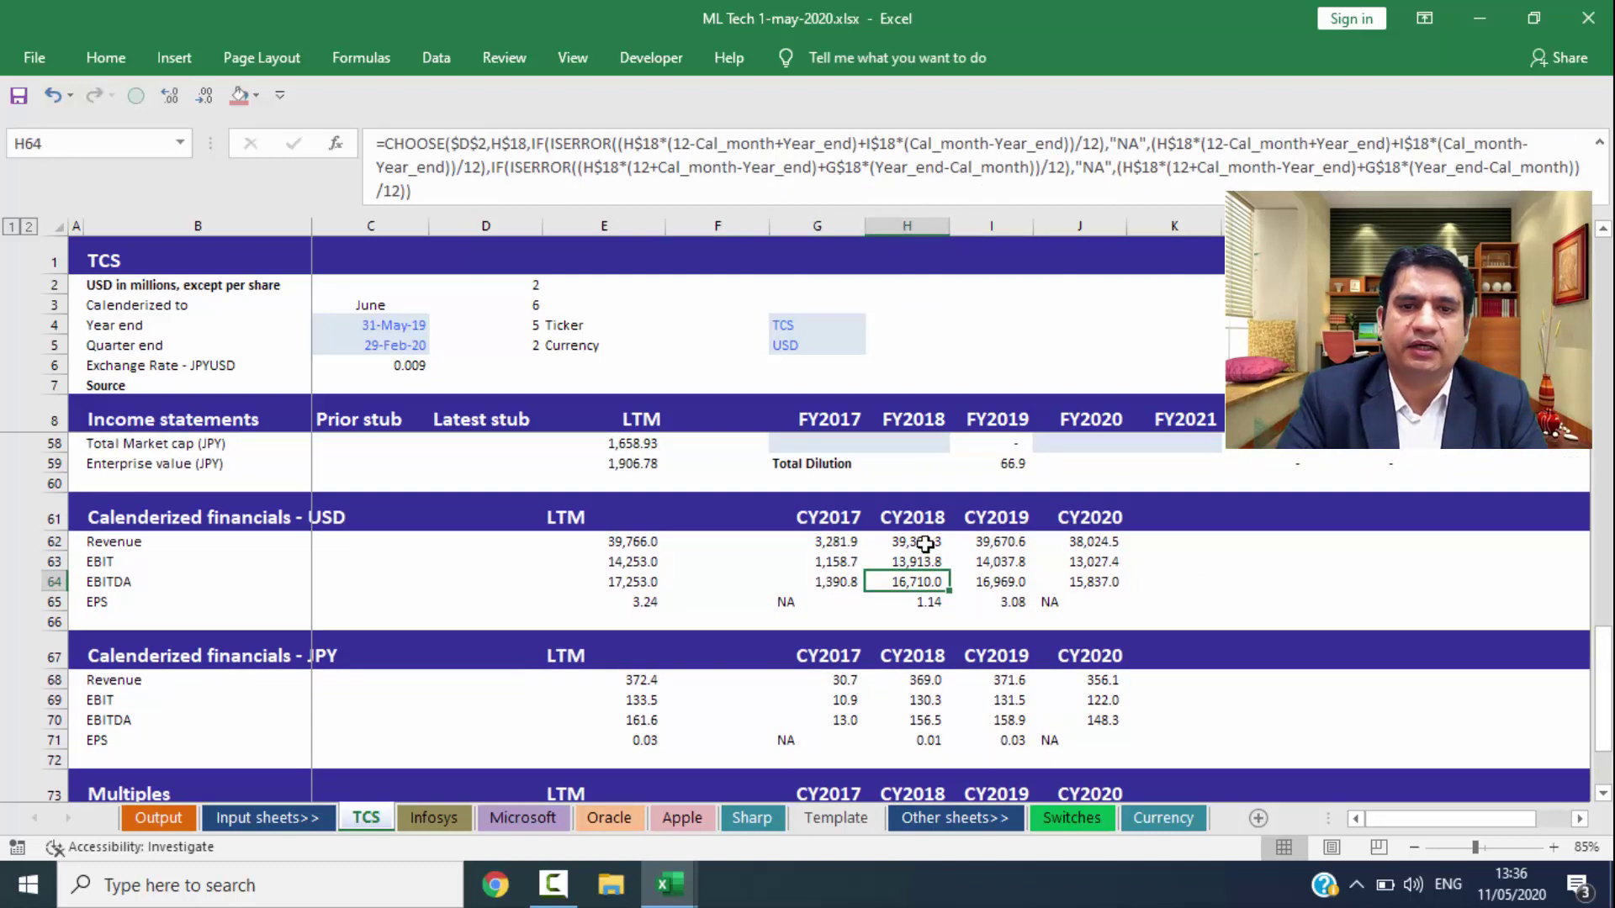
key(Down)
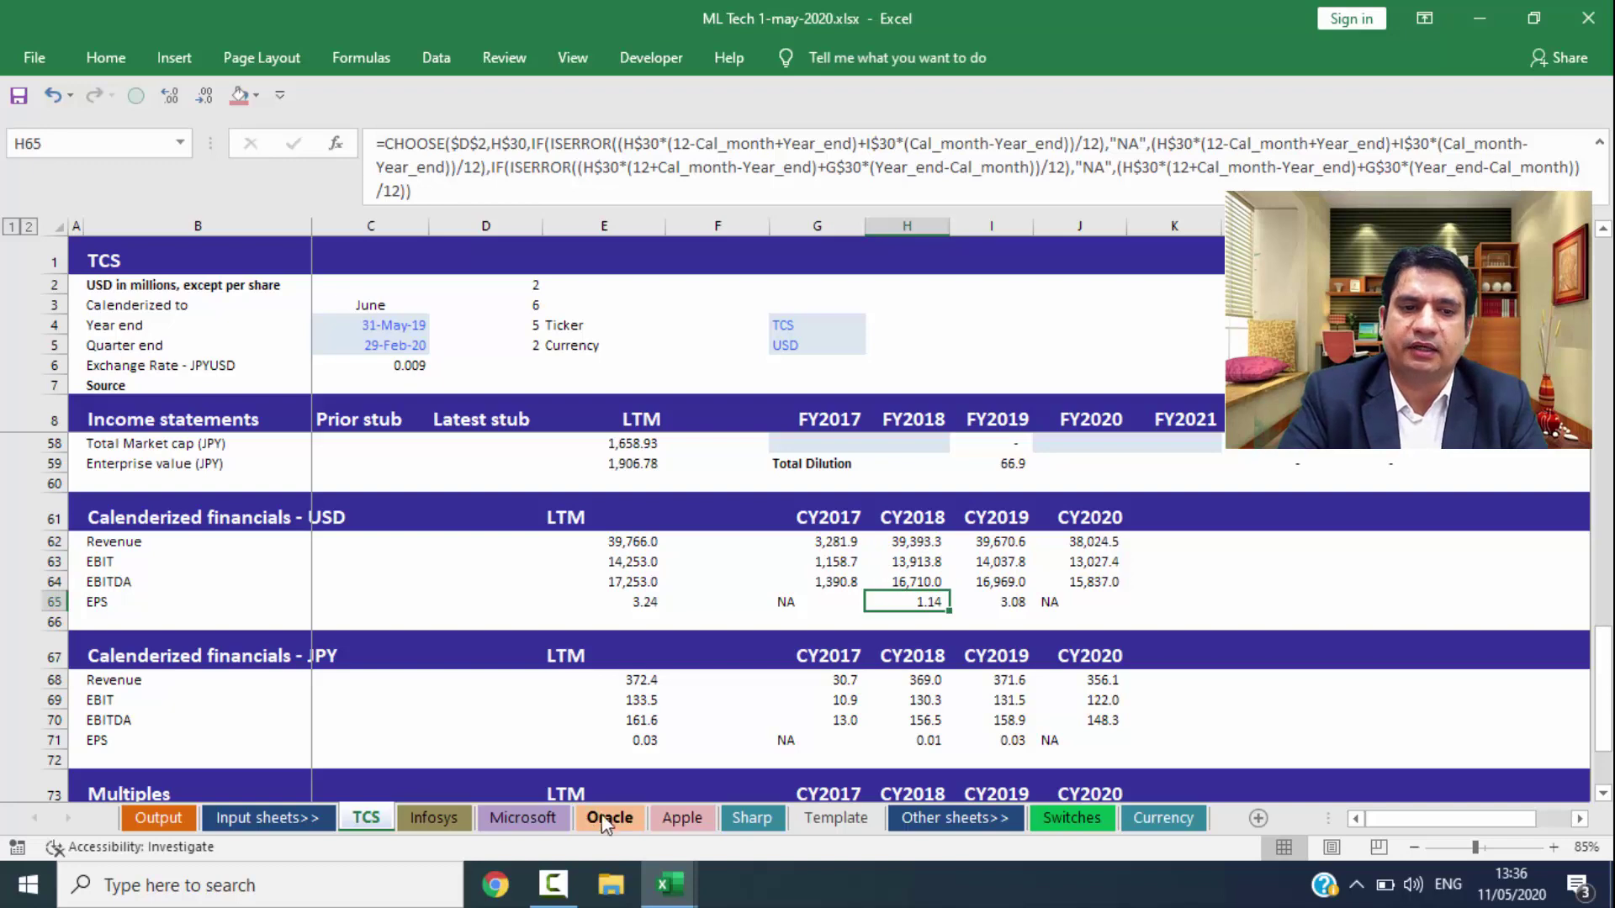
Step: Review the Infosys, Microsoft, Oracle, Apple and Sharp sheets, ending on Sharp
click(434, 820)
click(505, 821)
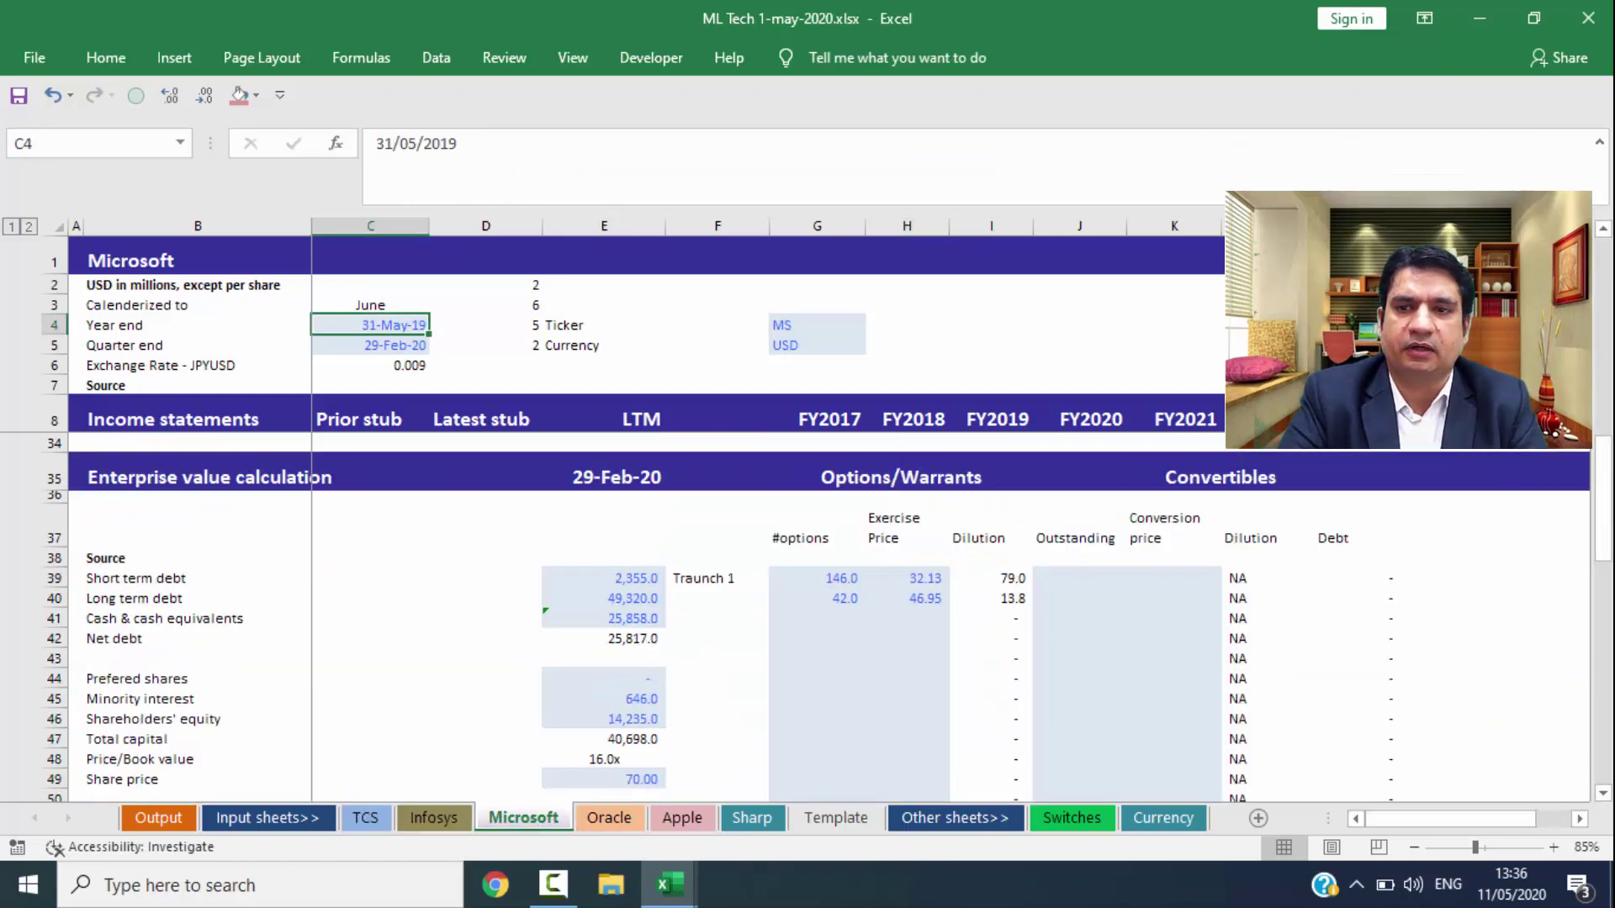
scroll(1148, 642, down, 3)
scroll(1148, 642, down, 4)
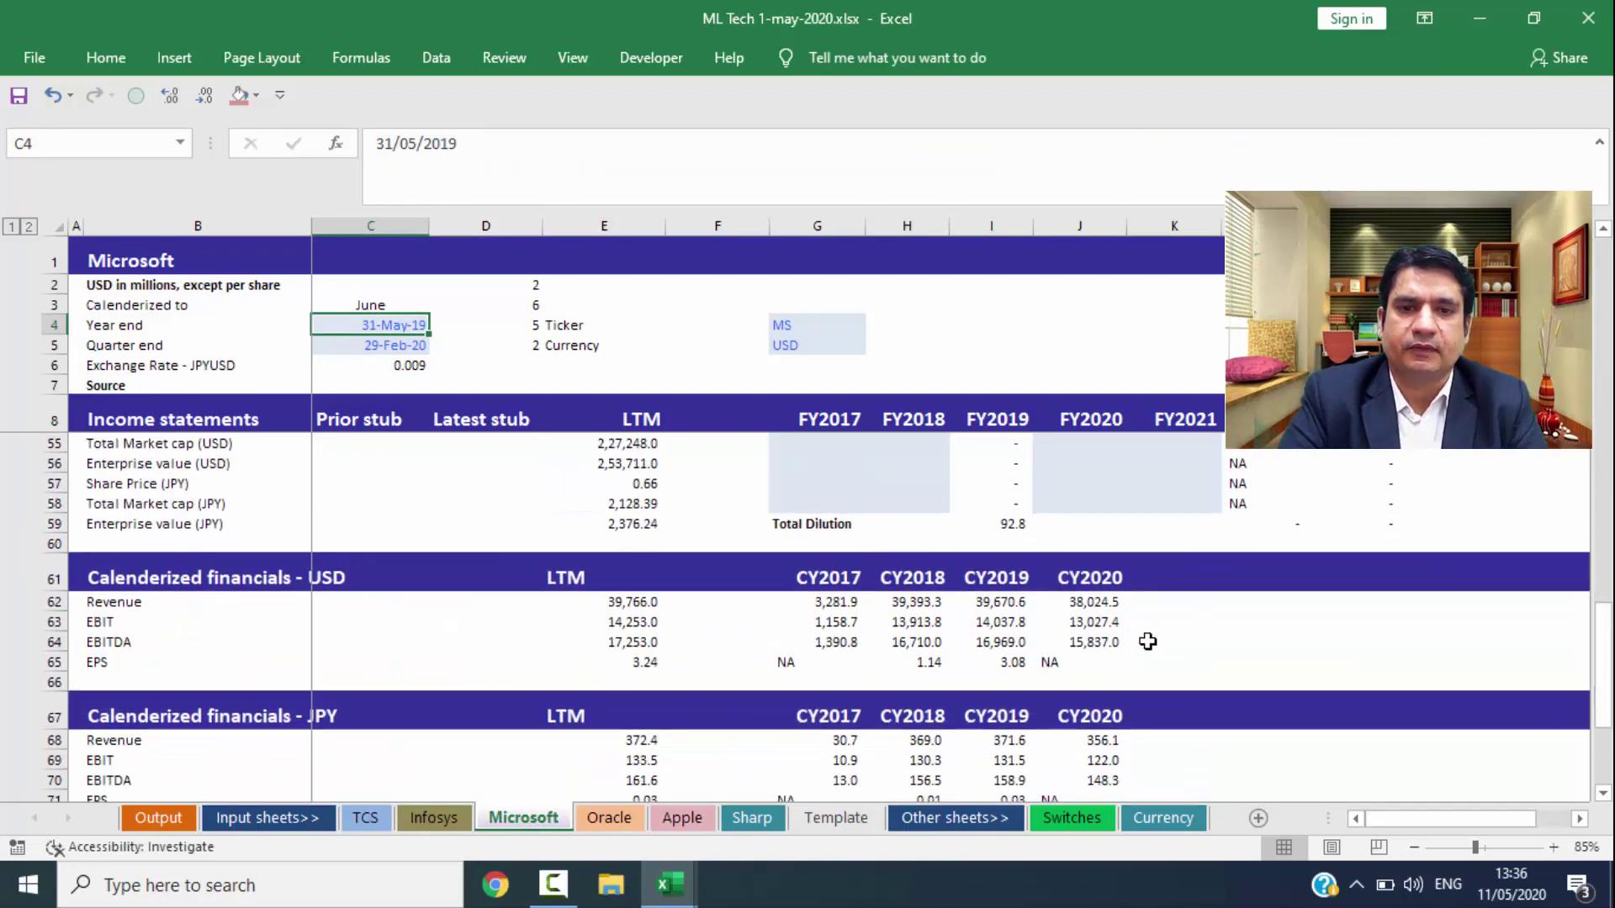
click(621, 818)
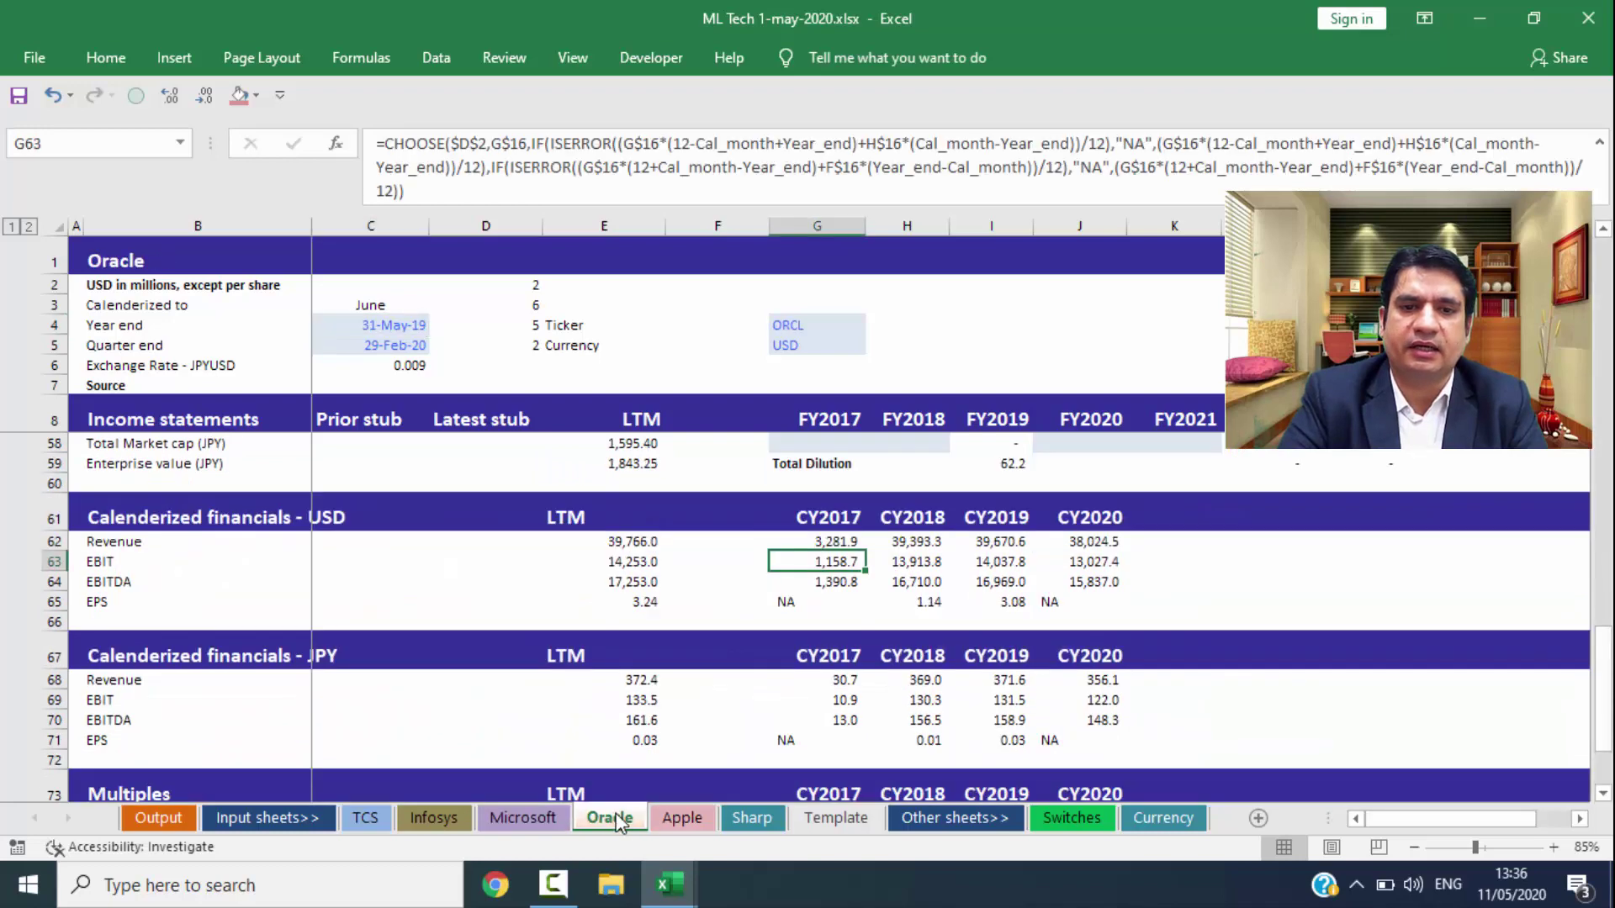
click(688, 822)
click(751, 821)
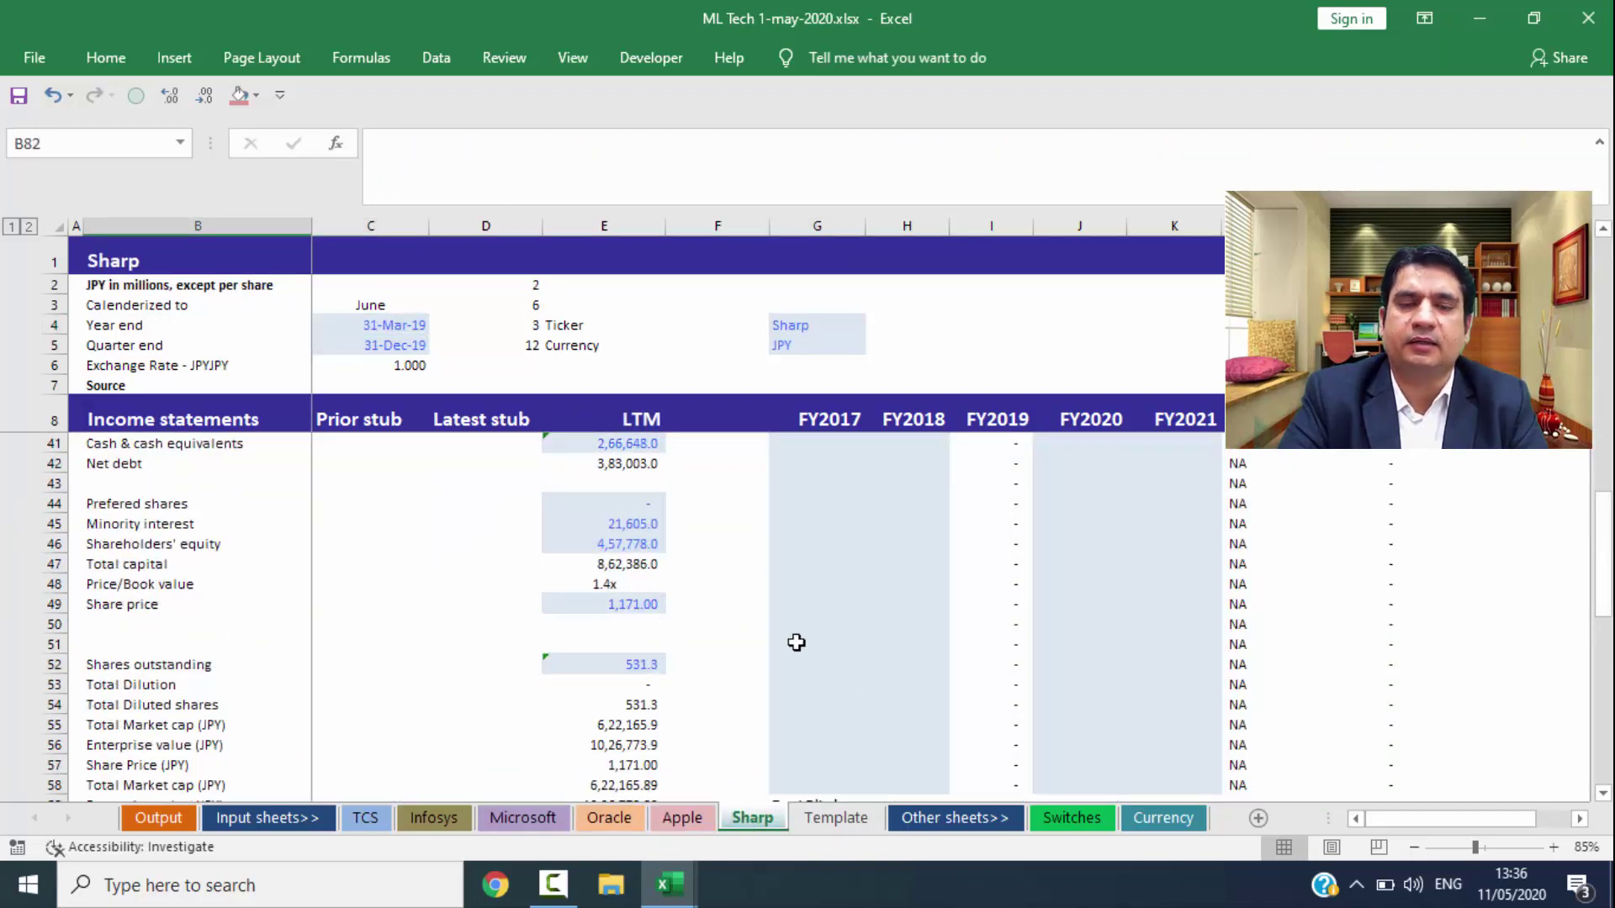